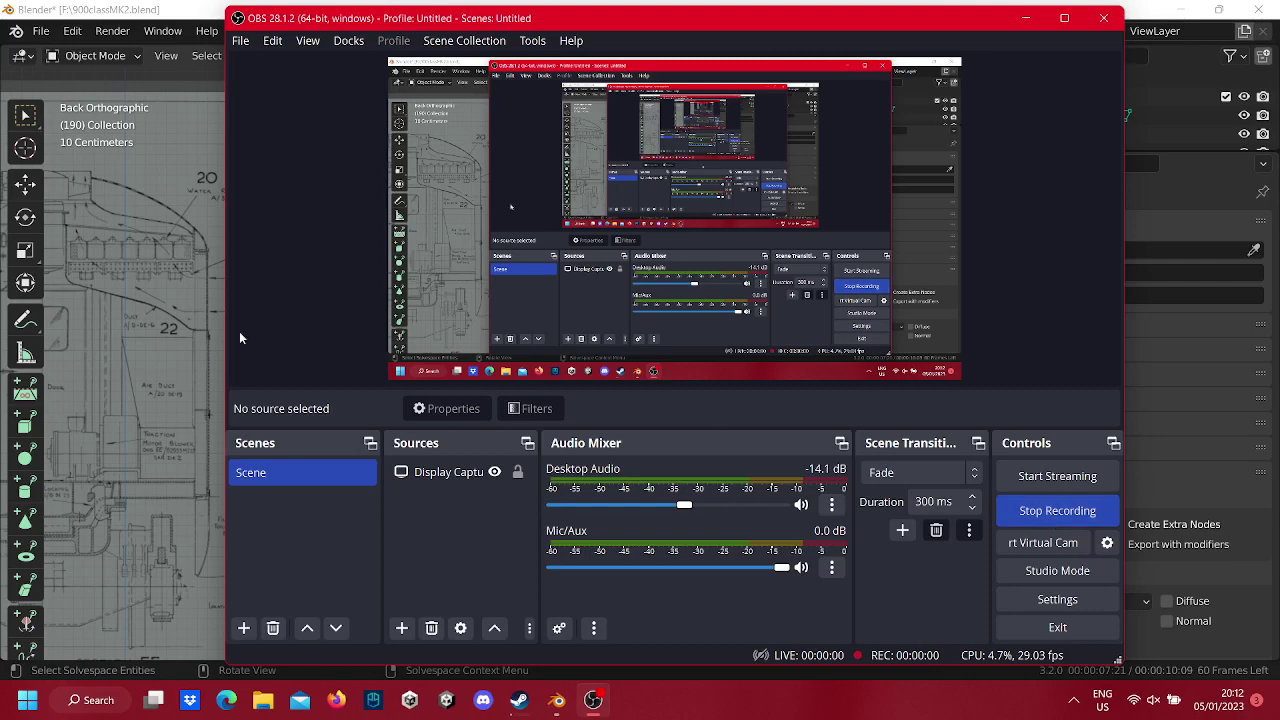
# Bring Blender to the front and zoom out over the 900 class blueprint.
pyautogui.click(184, 370)
pyautogui.scroll(-4, 449, 292)
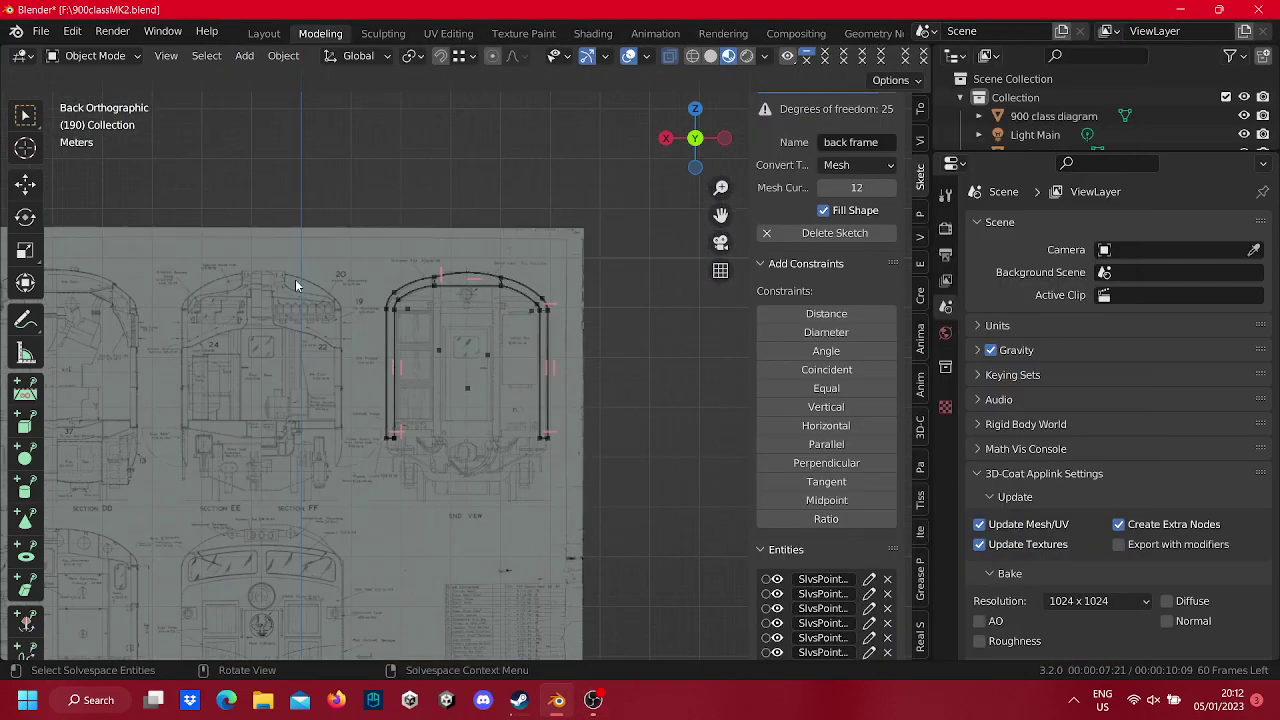
pyautogui.keyDown('shift'); pyautogui.moveTo(344, 325); pyautogui.dragTo(456, 323, button='middle'); pyautogui.keyUp('shift')
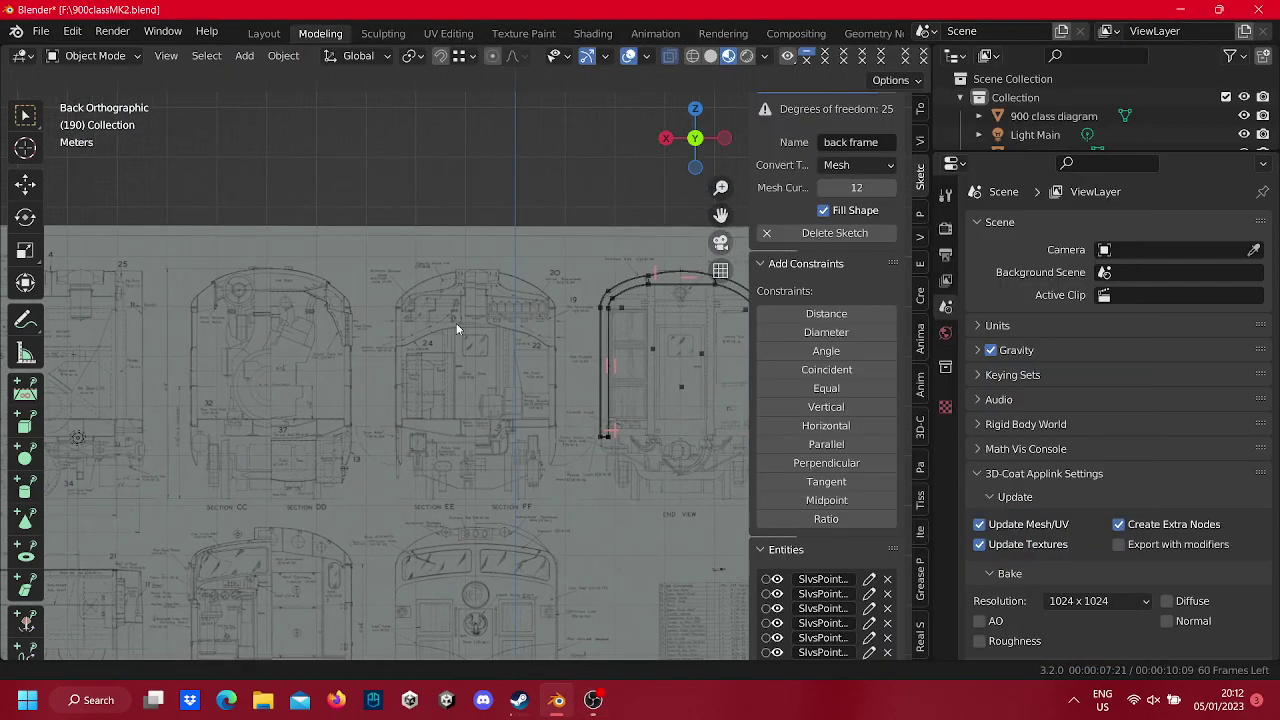
pyautogui.scroll(-2, 456, 323)
pyautogui.scroll(-3, 462, 330)
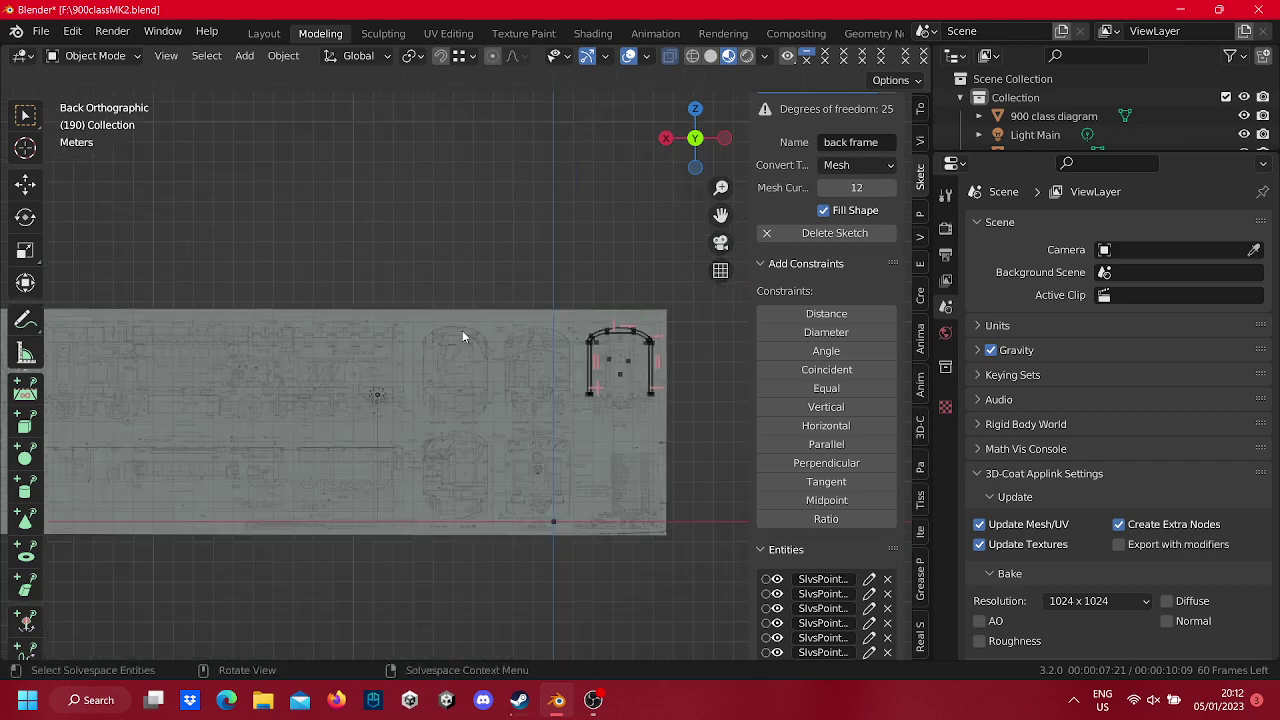
pyautogui.scroll(2, 502, 343)
pyautogui.scroll(3, 171, 354)
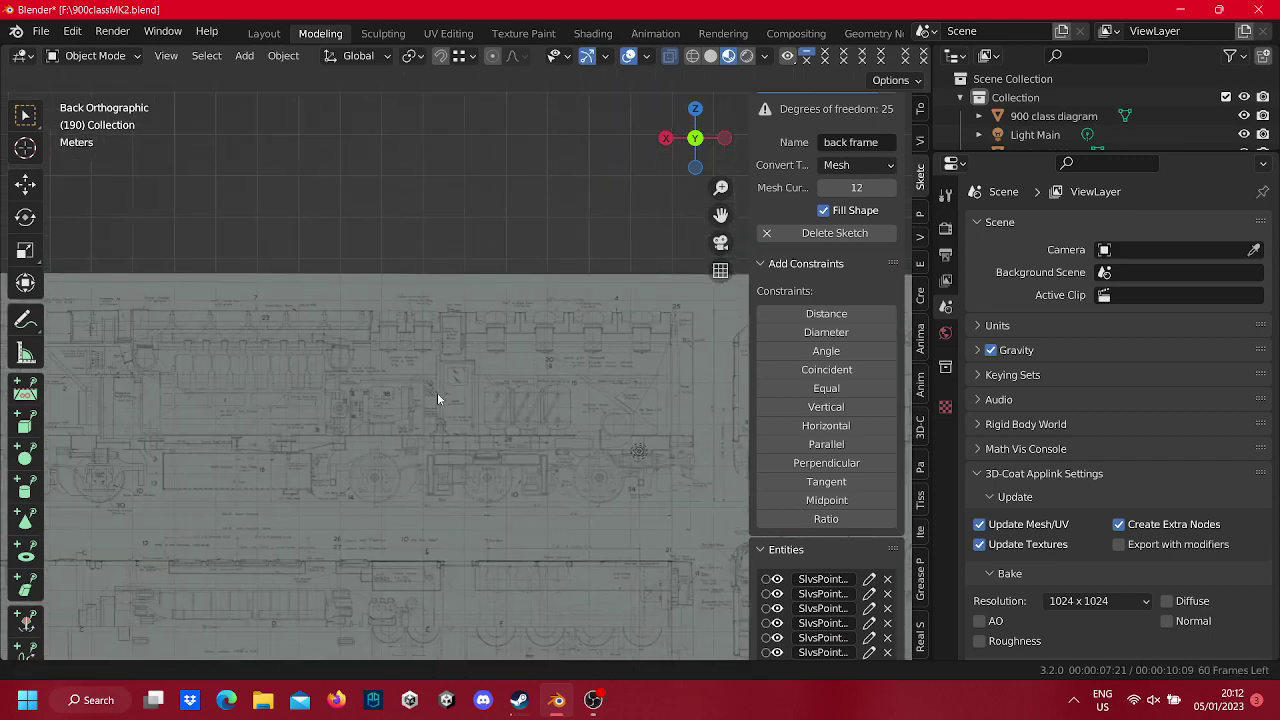
# Pan across to the end-view drawings and centre on the rounded cab-end sketch.
pyautogui.keyDown('ctrl'); pyautogui.hscroll(2, 437, 392); pyautogui.keyUp('ctrl')
pyautogui.keyDown('ctrl'); pyautogui.hscroll(2, 502, 401); pyautogui.keyUp('ctrl')
pyautogui.keyDown('ctrl'); pyautogui.hscroll(2, 584, 391); pyautogui.keyUp('ctrl')
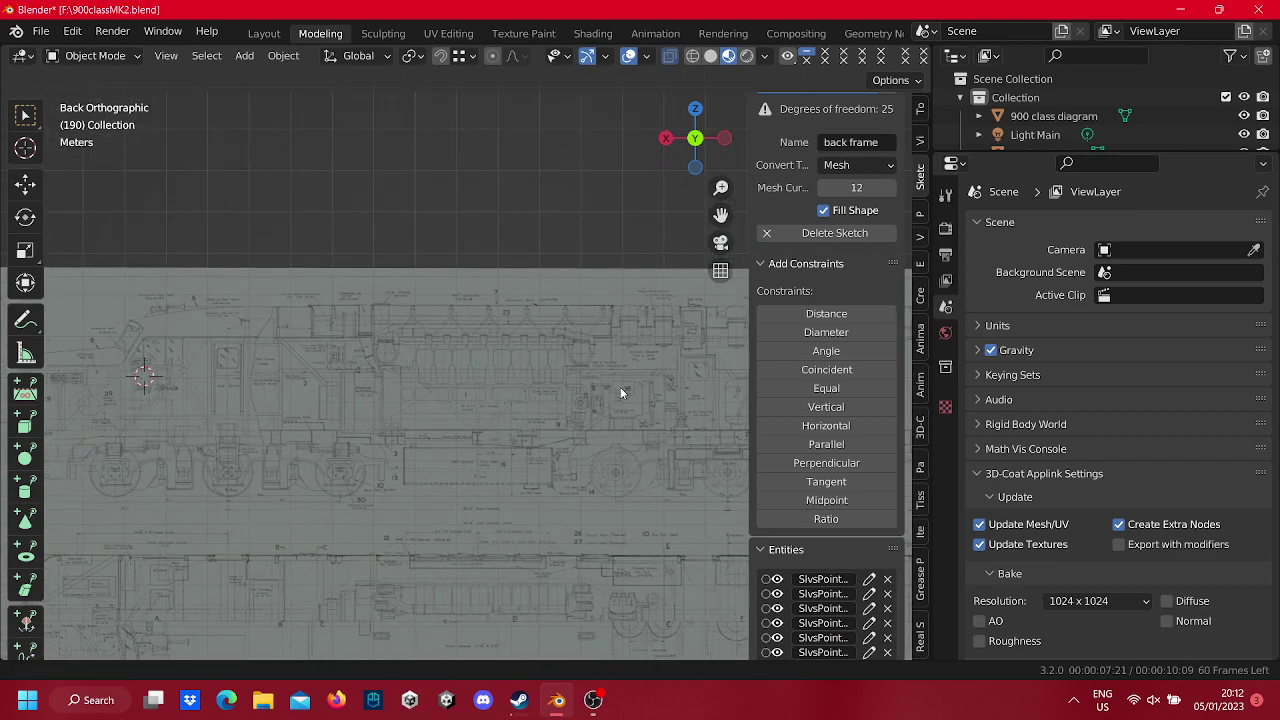
pyautogui.keyDown('shift'); pyautogui.moveTo(620, 387); pyautogui.dragTo(241, 411, button='middle'); pyautogui.keyUp('shift')
pyautogui.keyDown('shift'); pyautogui.moveTo(440, 374); pyautogui.dragTo(206, 389, button='middle'); pyautogui.keyUp('shift')
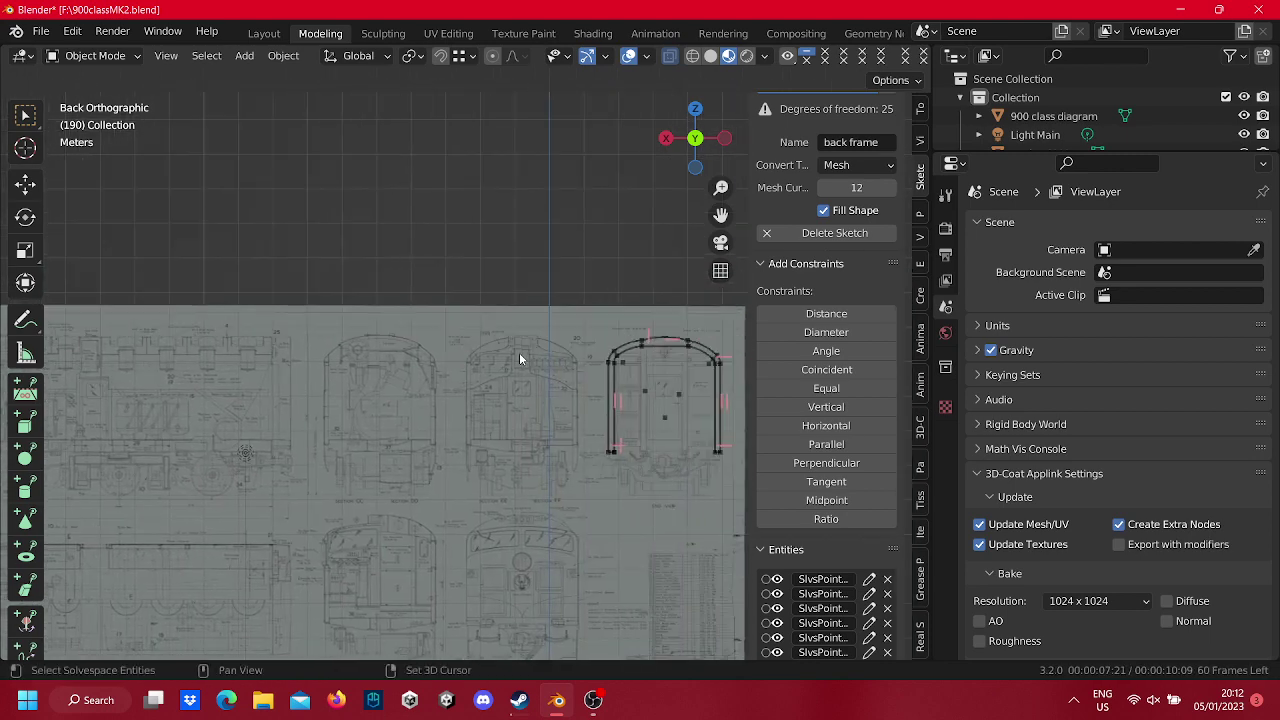
pyautogui.moveTo(519, 352)
pyautogui.keyDown('shift'); pyautogui.mouseDown(button='middle')
pyautogui.moveTo(335, 333)
pyautogui.moveTo(329, 318)
pyautogui.mouseUp(button='middle'); pyautogui.keyUp('shift')
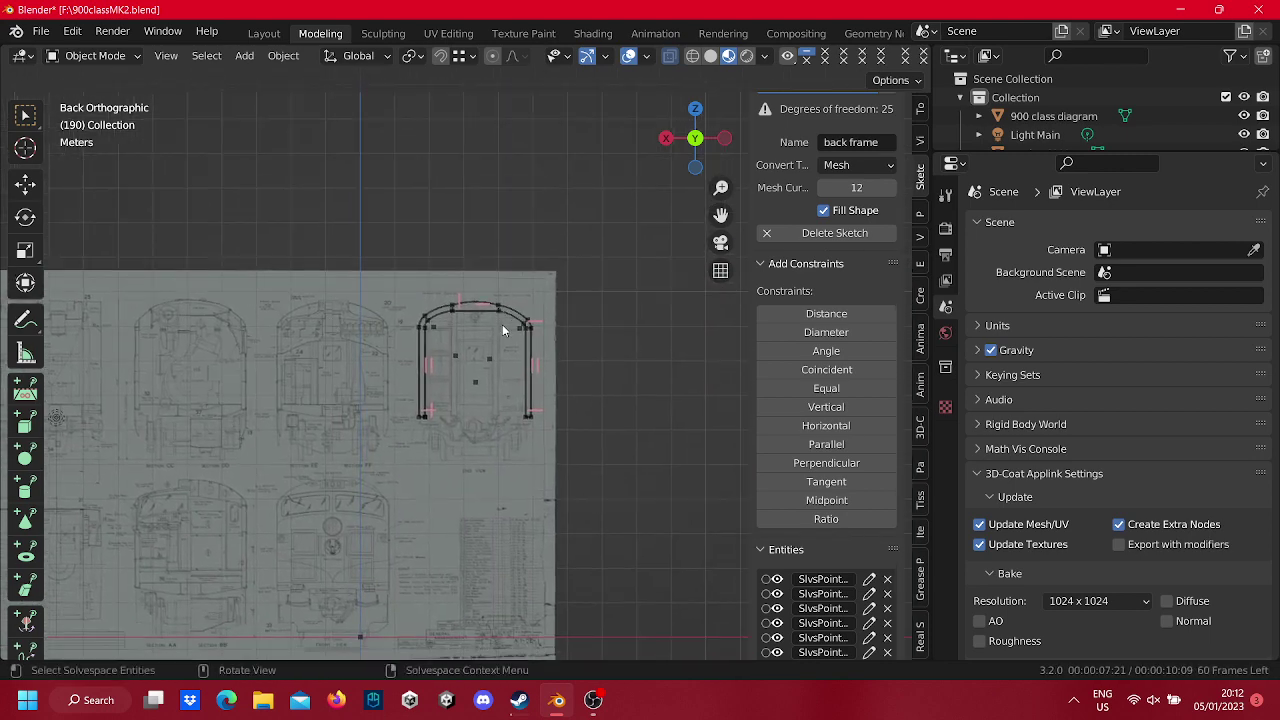
pyautogui.scroll(5, 495, 342)
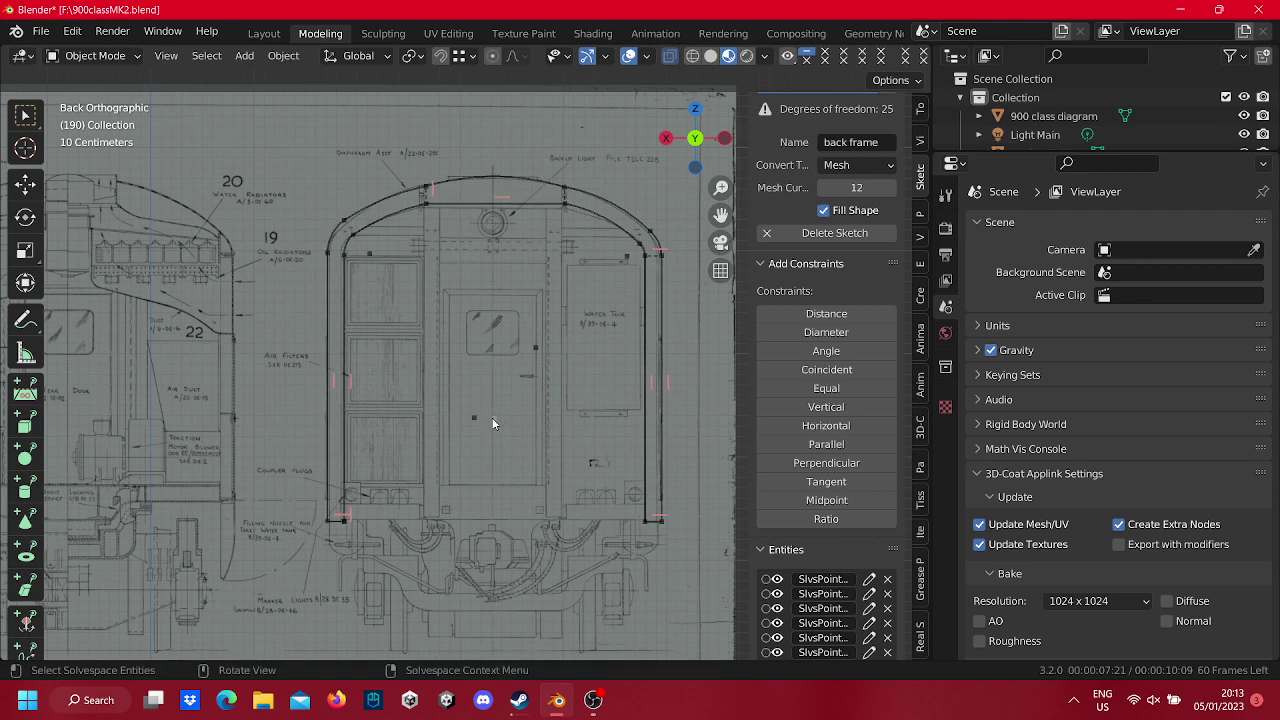
# Join two loose corner points with a Coincident constraint and refit the outline.
pyautogui.moveTo(491, 428)
pyautogui.mouseDown()
pyautogui.moveTo(526, 351)
pyautogui.moveTo(492, 456)
pyautogui.moveTo(470, 417)
pyautogui.mouseUp()
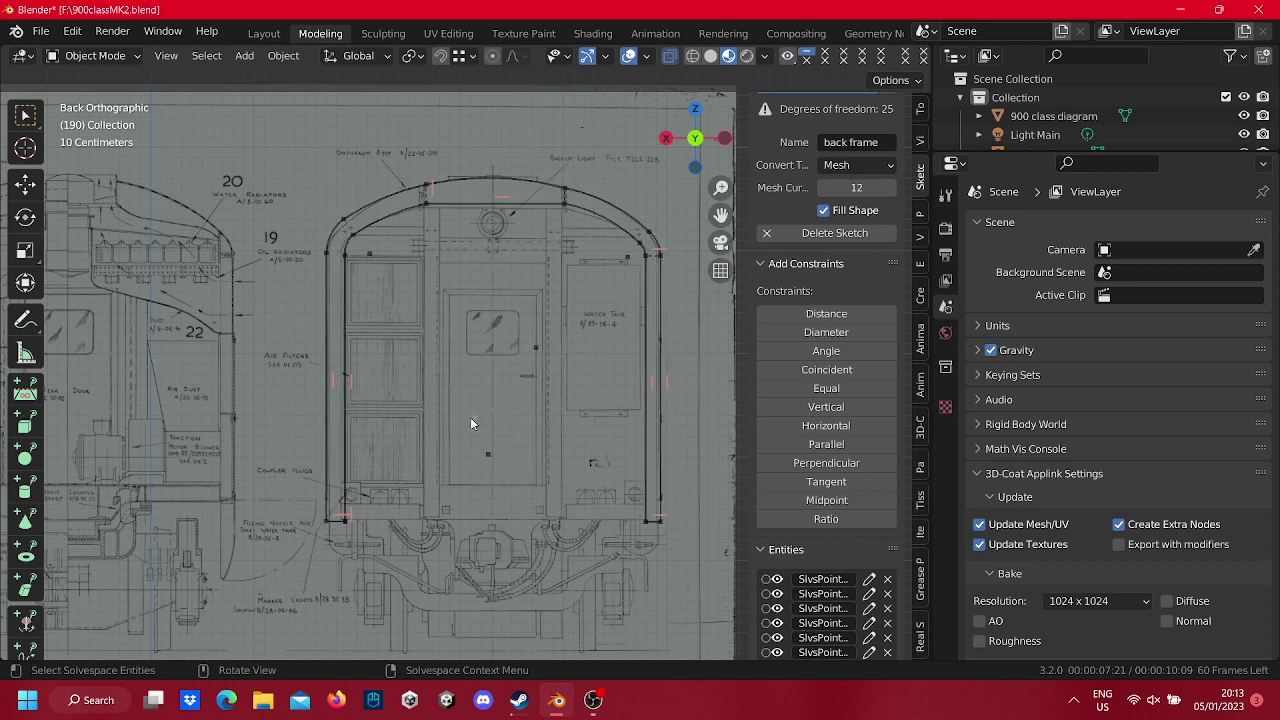
pyautogui.click(488, 454)
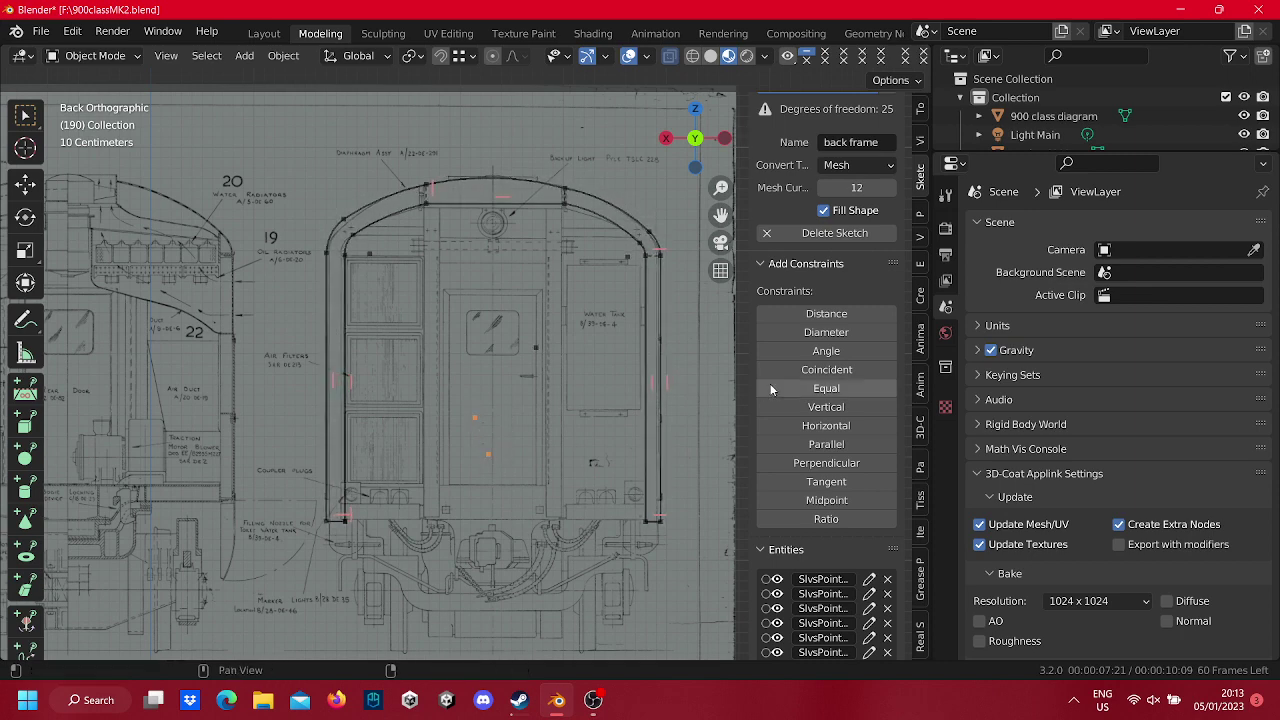
pyautogui.click(819, 370)
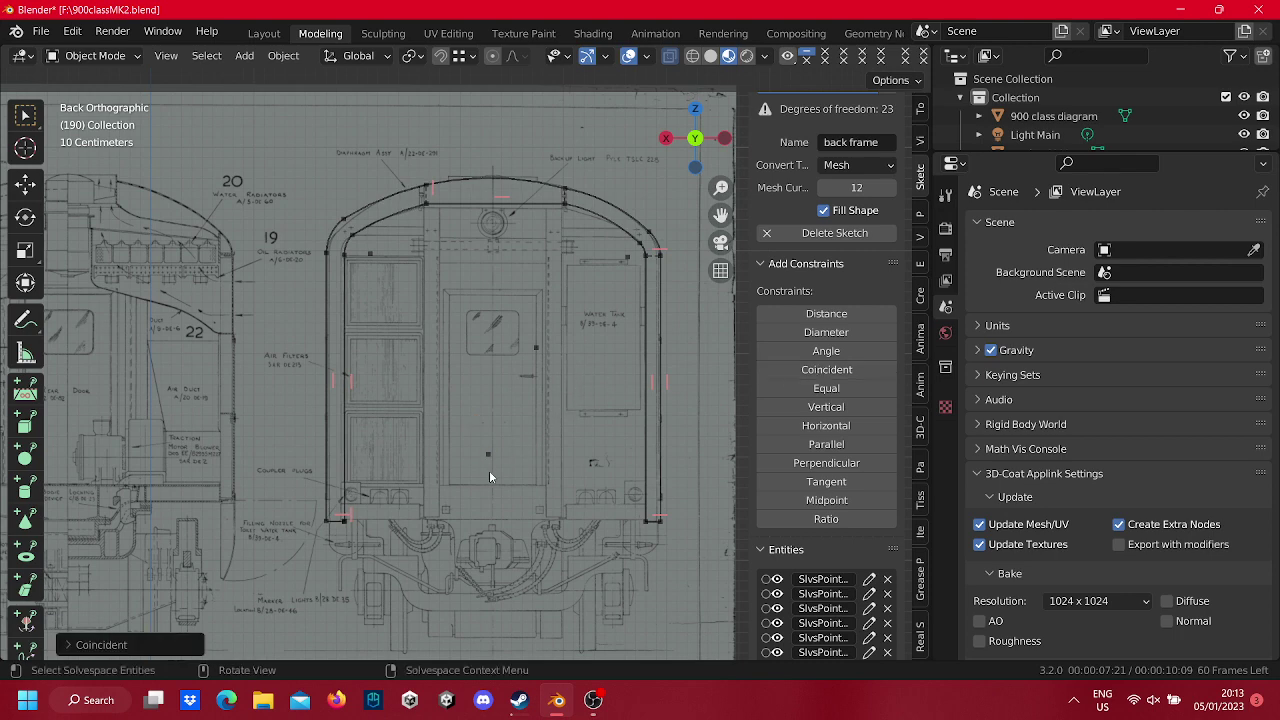
pyautogui.moveTo(483, 463); pyautogui.dragTo(493, 431)
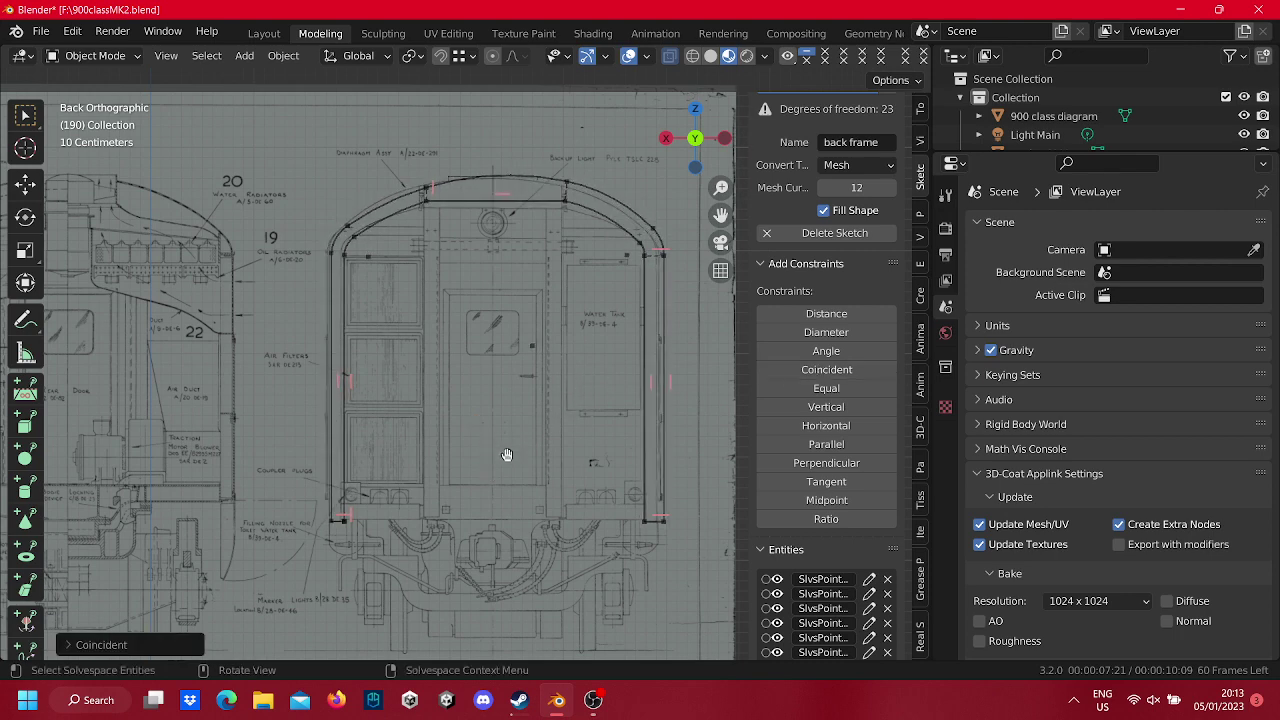
pyautogui.moveTo(493, 431); pyautogui.dragTo(485, 482)
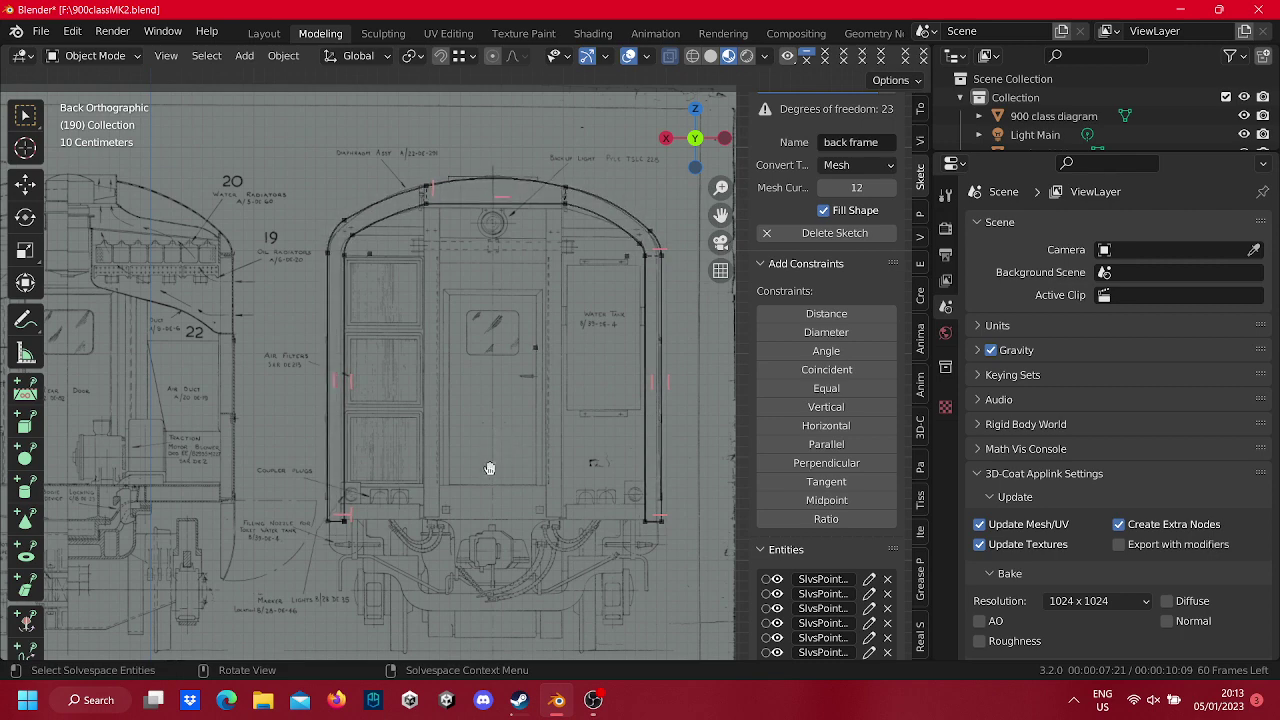
# Drag outline points onto the blueprint's edges, right-hand arc and left side.
pyautogui.moveTo(545, 347); pyautogui.dragTo(503, 395)
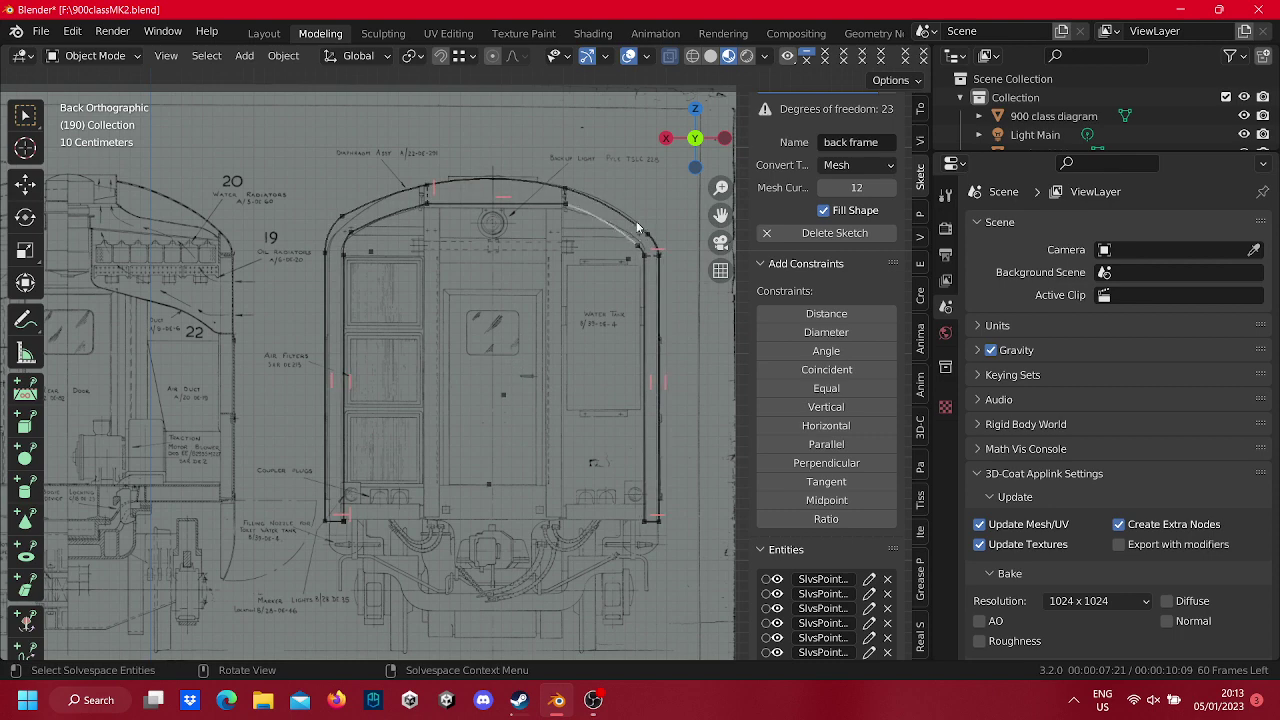
pyautogui.moveTo(620, 264); pyautogui.dragTo(574, 288)
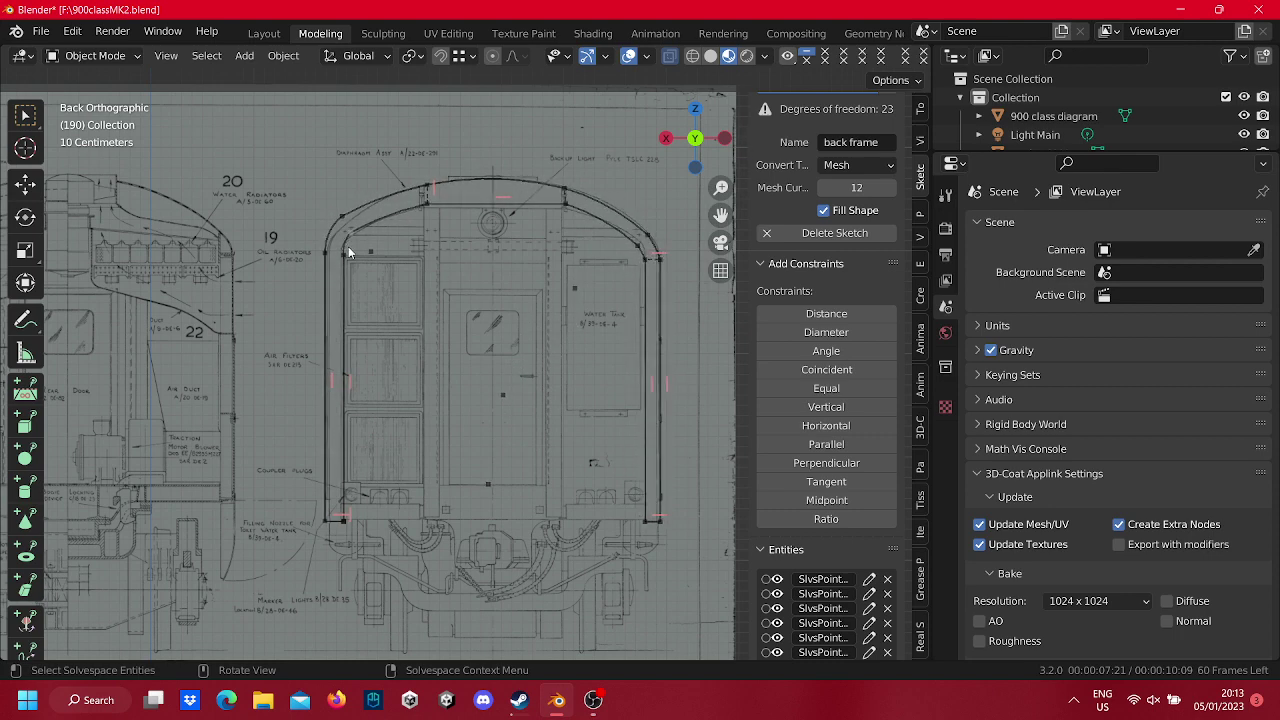
pyautogui.moveTo(363, 245)
pyautogui.mouseDown()
pyautogui.moveTo(475, 310)
pyautogui.moveTo(353, 247)
pyautogui.moveTo(378, 264)
pyautogui.mouseUp()
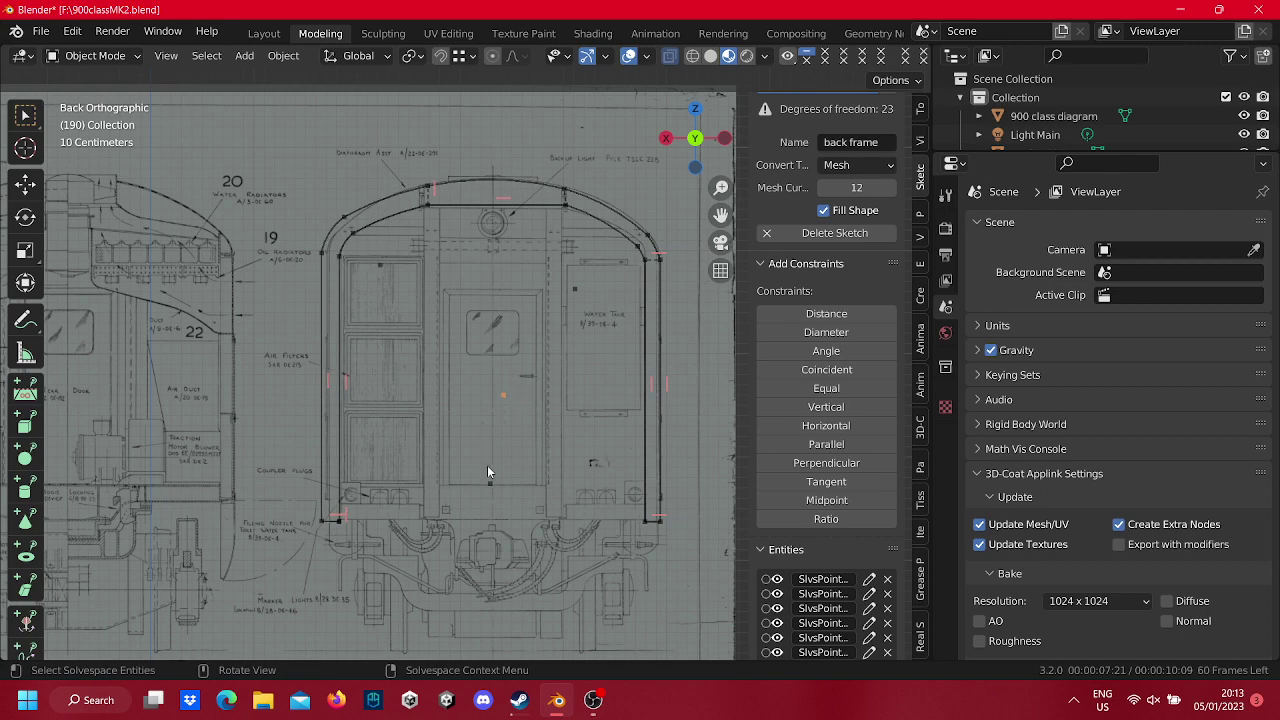
# Make a second pair of points coincident and refit the right side, reaching 21 DOF.
pyautogui.click(862, 369)
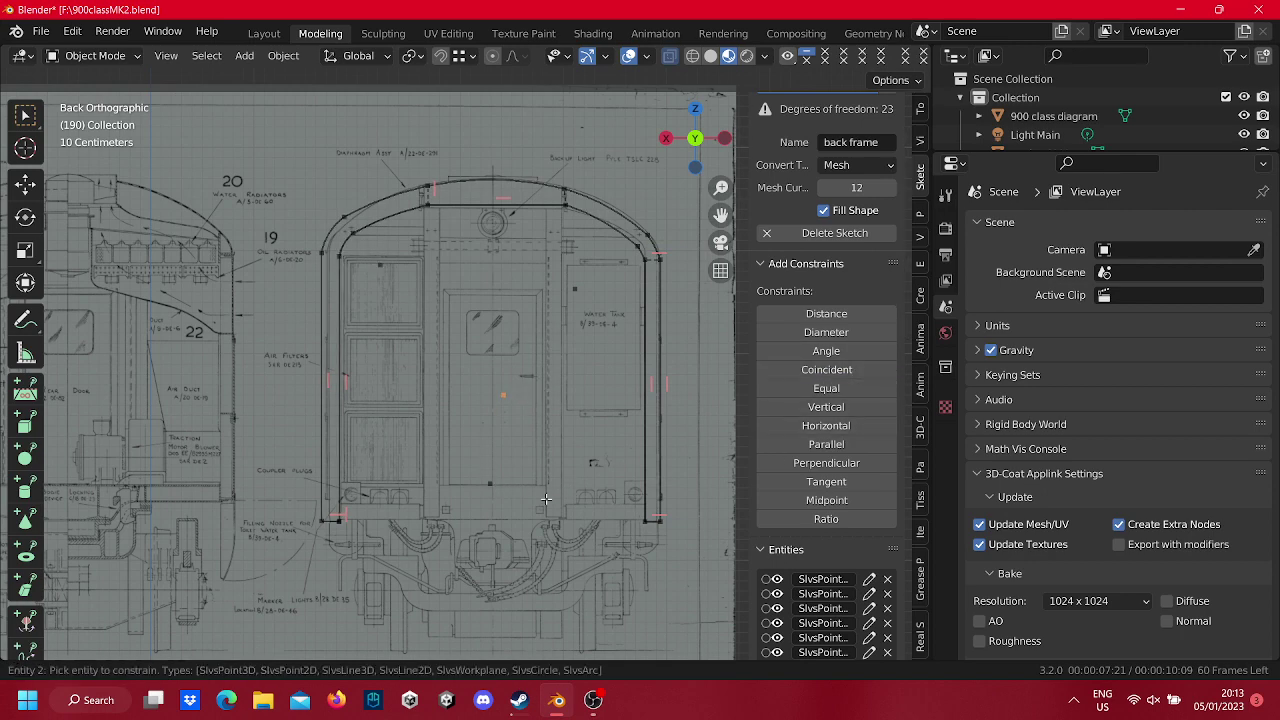
pyautogui.click(505, 396)
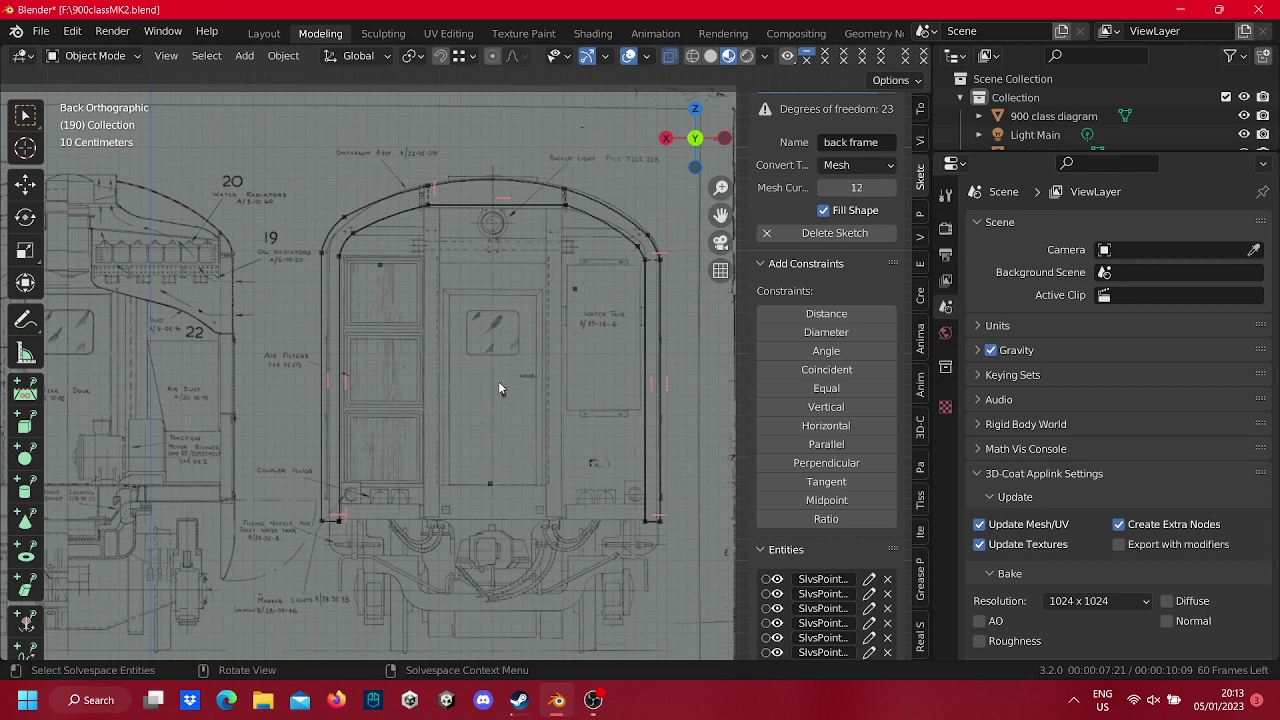
pyautogui.click(490, 484)
pyautogui.click(504, 394)
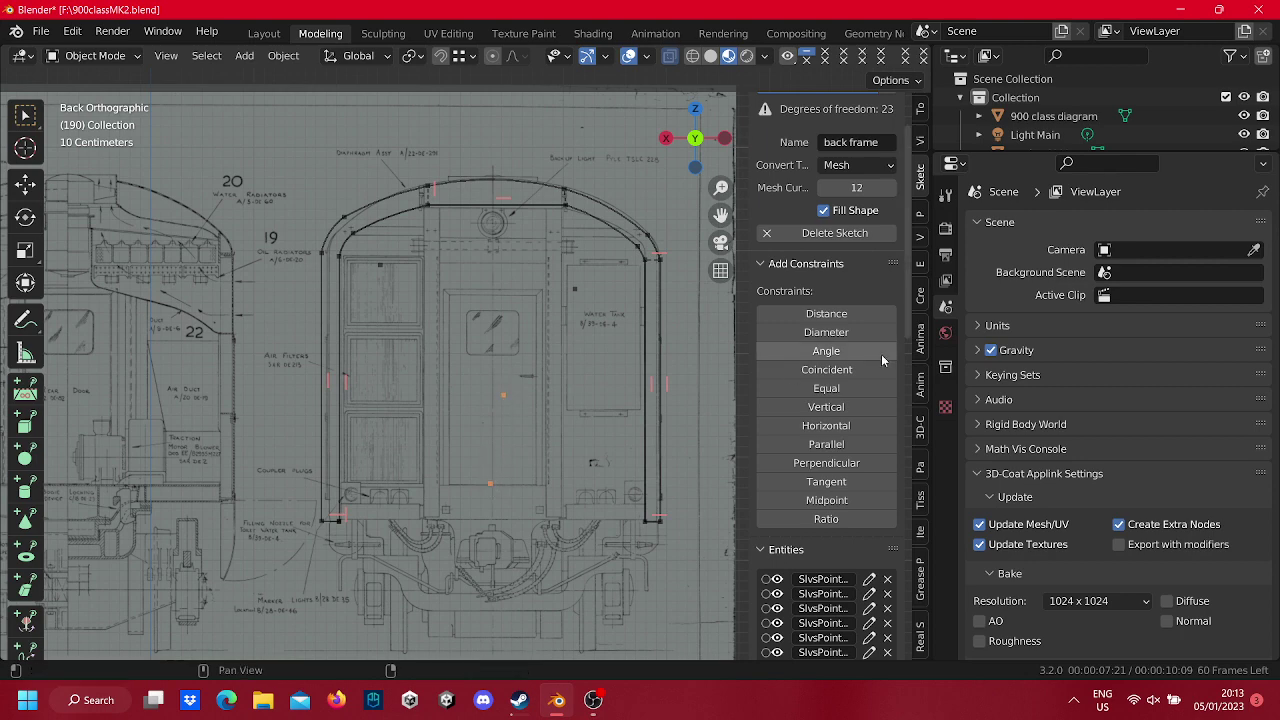
pyautogui.click(836, 369)
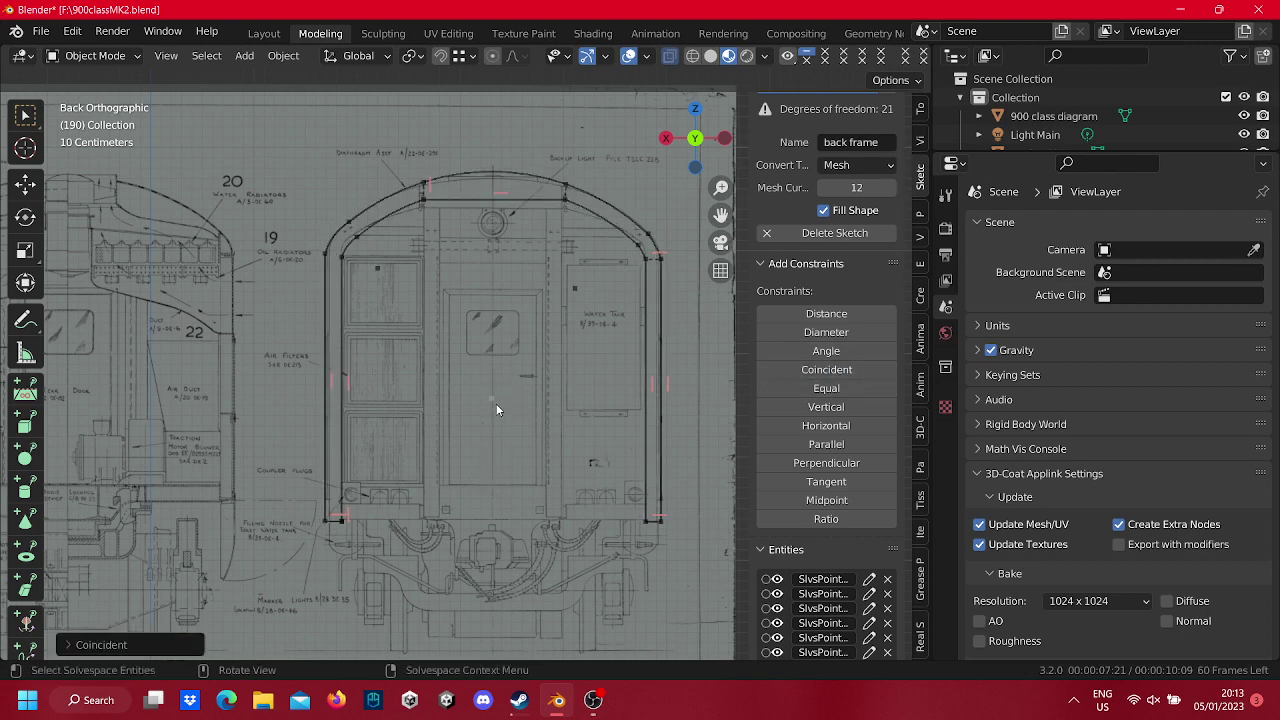
pyautogui.moveTo(496, 403)
pyautogui.mouseDown()
pyautogui.moveTo(479, 415)
pyautogui.moveTo(491, 425)
pyautogui.mouseUp()
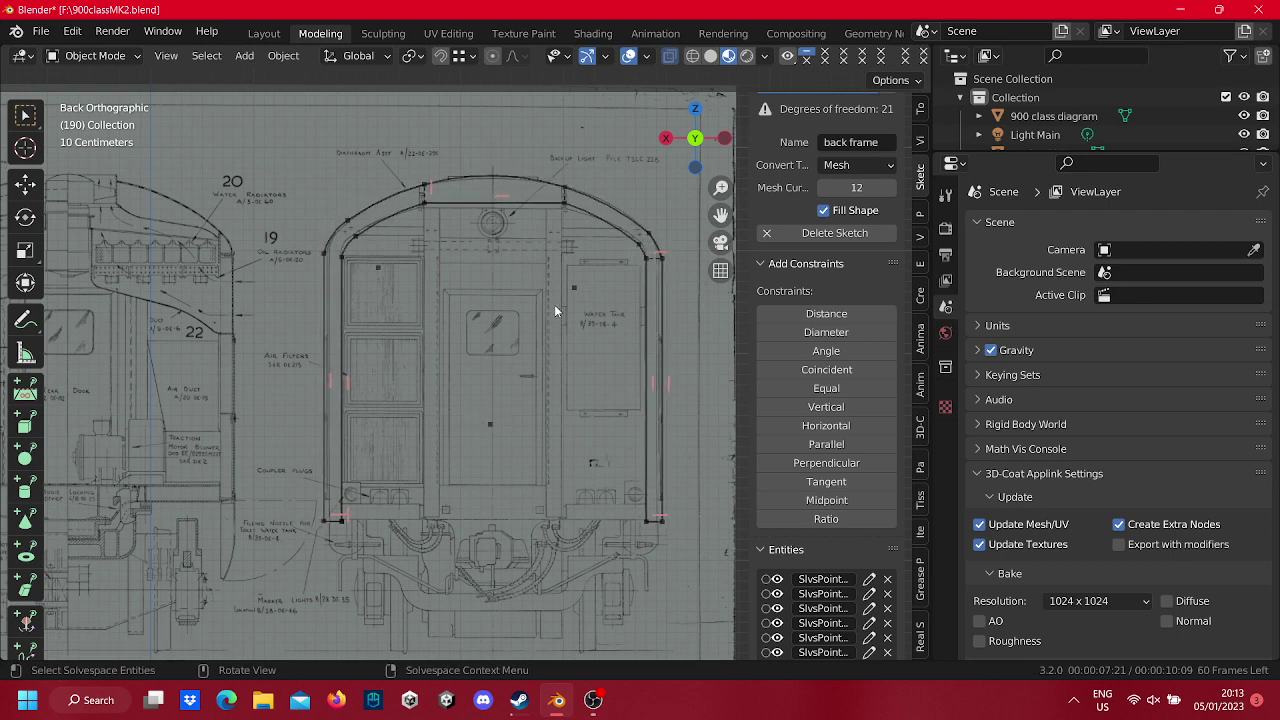
pyautogui.moveTo(570, 293); pyautogui.dragTo(593, 273)
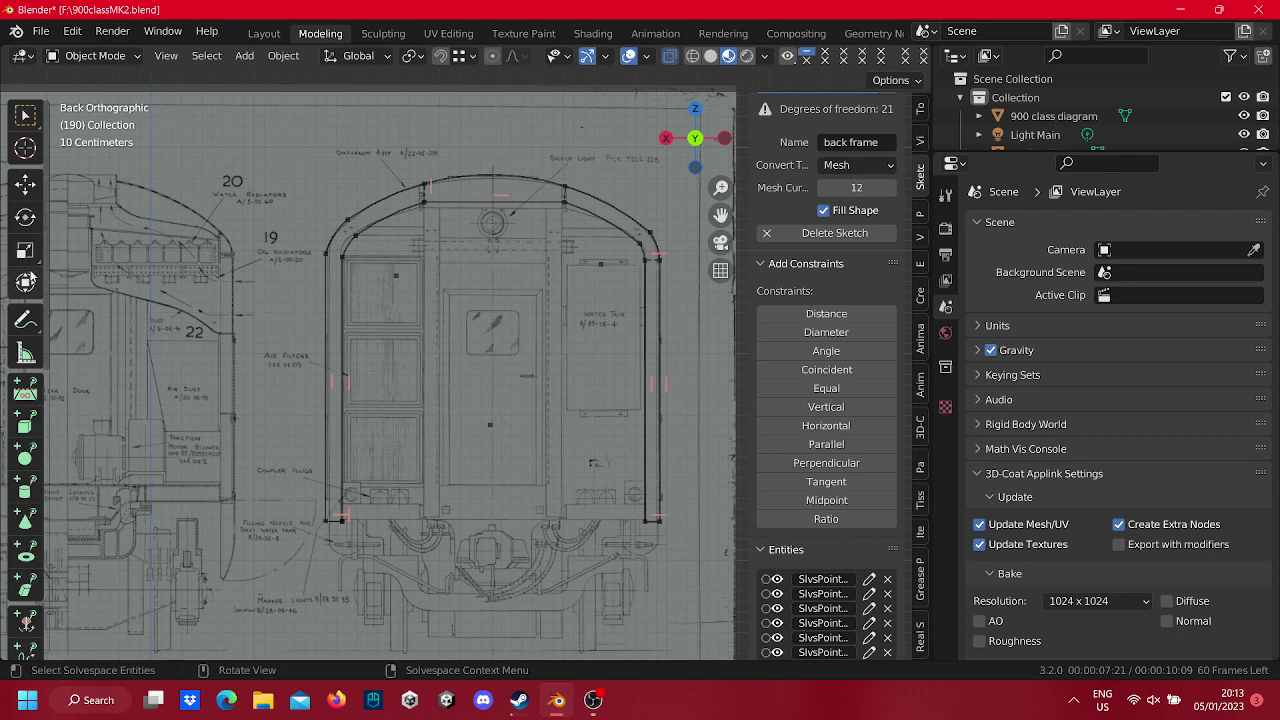
# Draw three connected lines forming a downward-pointing triangle inside the cab end.
pyautogui.scroll(-5, 20, 440)
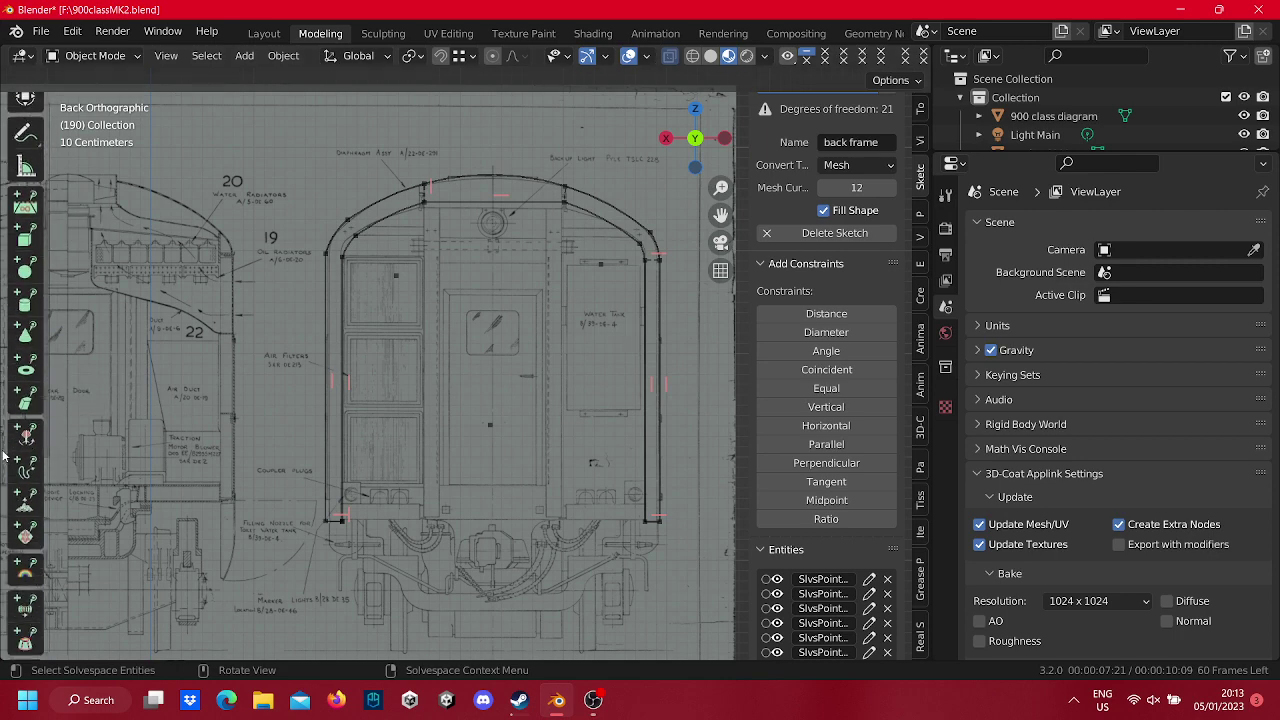
pyautogui.scroll(-3, 4, 456)
pyautogui.scroll(-3, 27, 508)
pyautogui.click(22, 451)
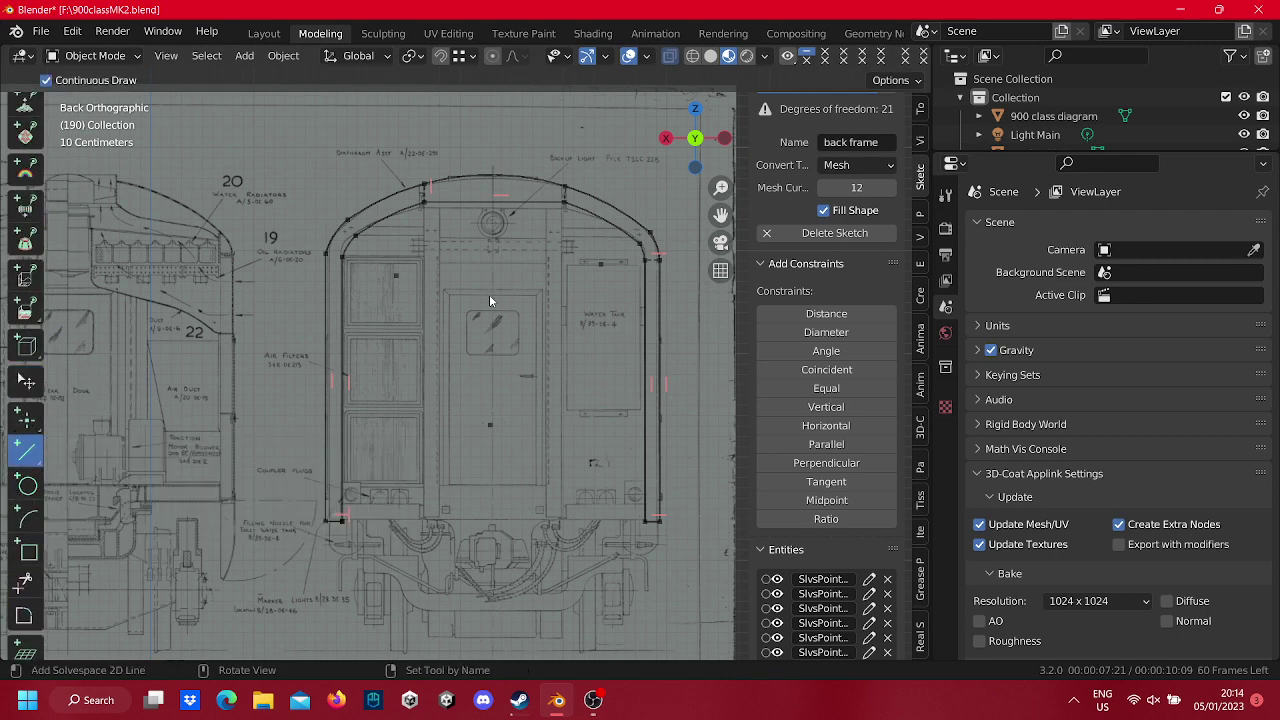
pyautogui.click(396, 276)
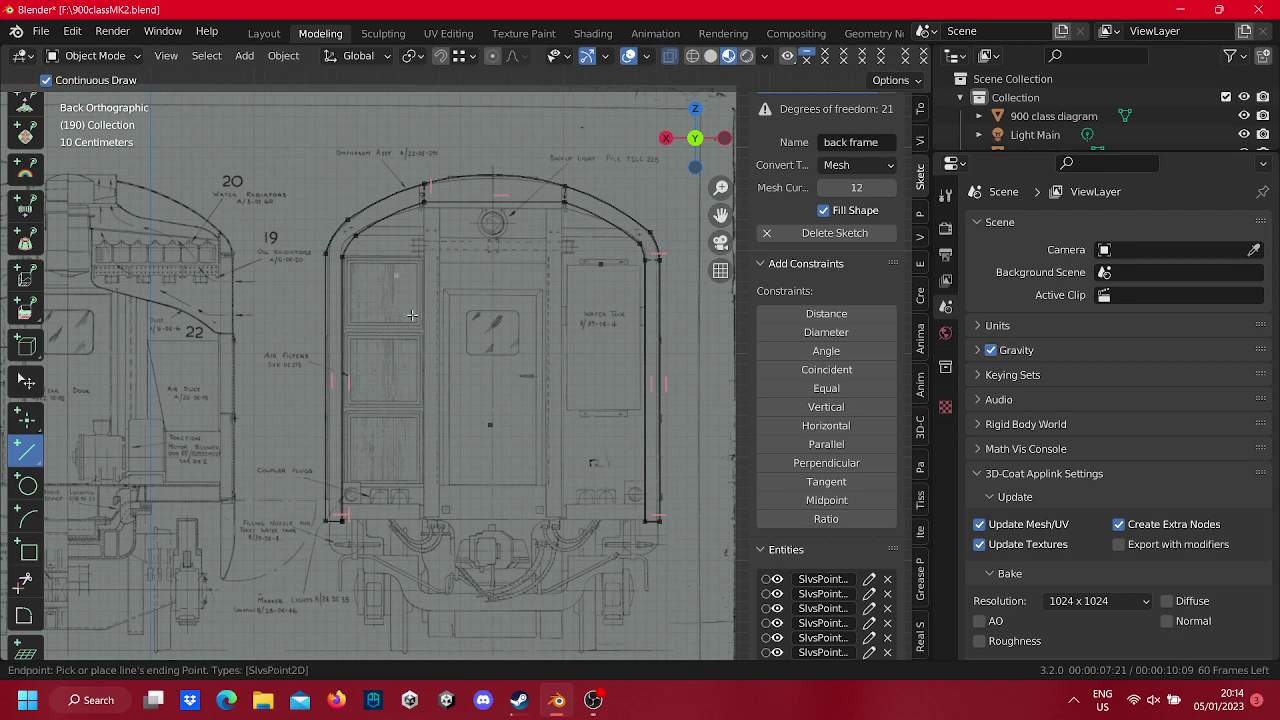
pyautogui.click(490, 425)
pyautogui.click(395, 277)
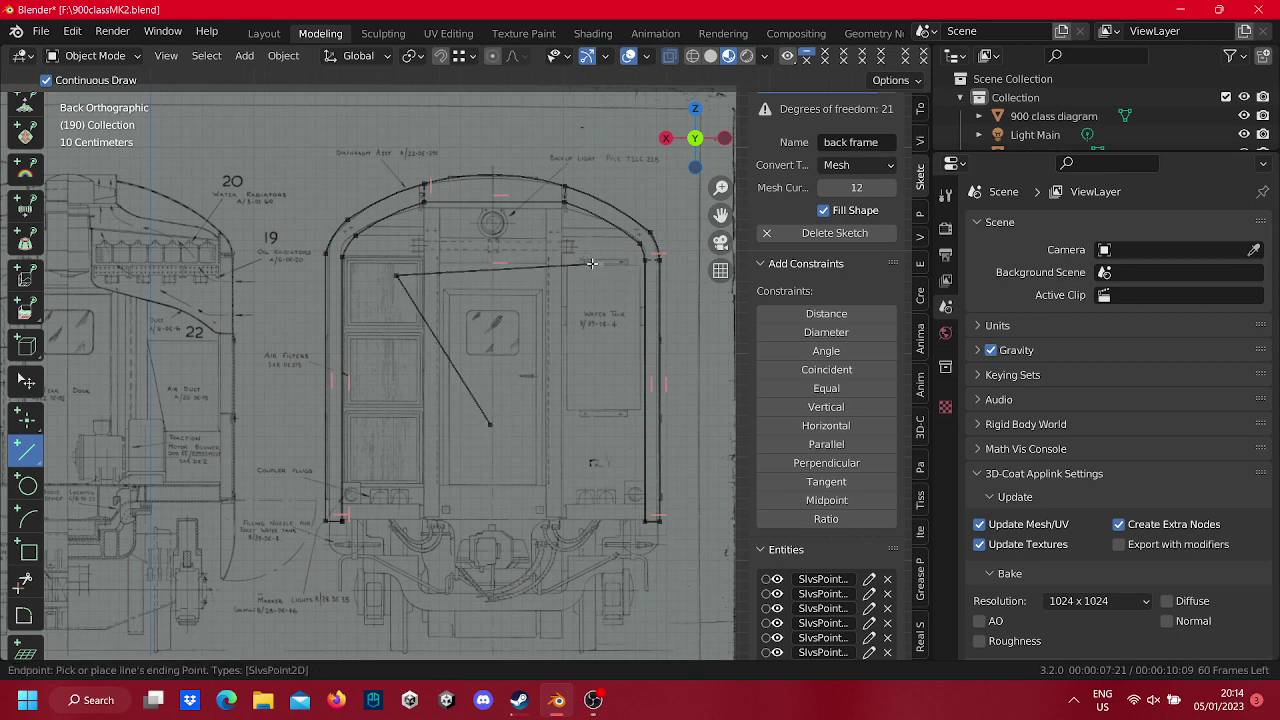
pyautogui.click(595, 268)
pyautogui.click(601, 266)
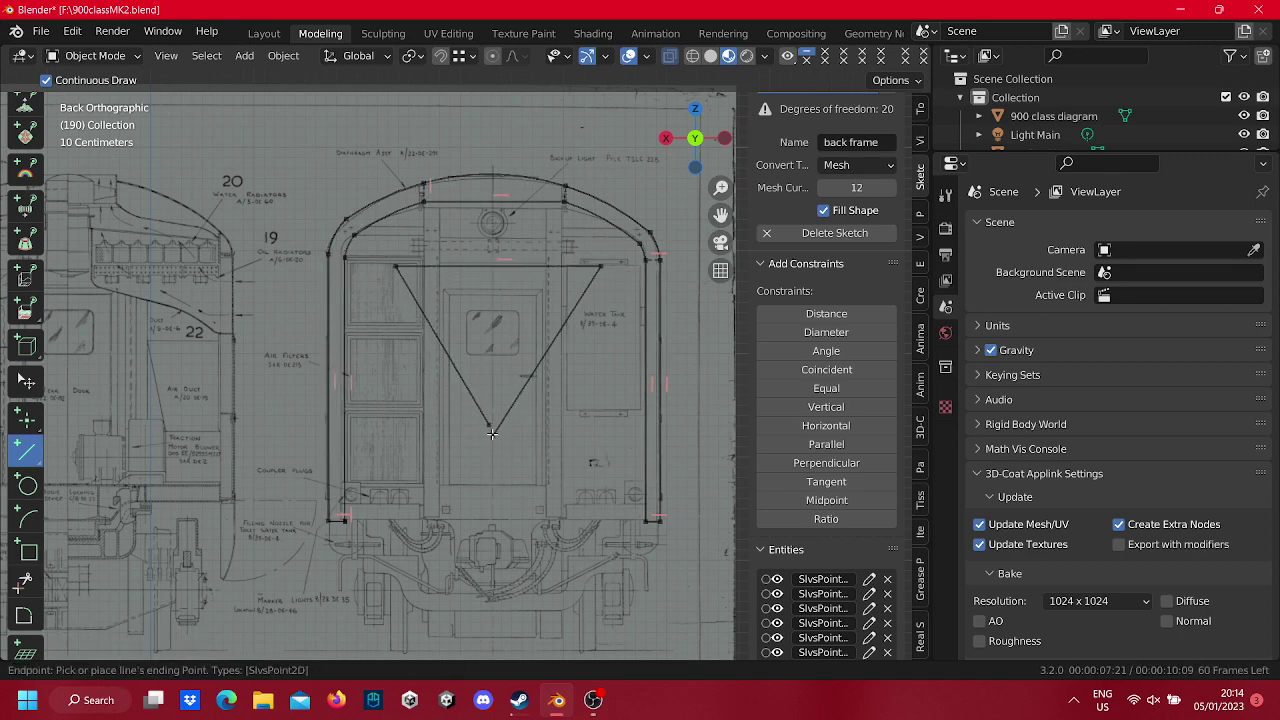
pyautogui.click(489, 425)
pyautogui.click(26, 381)
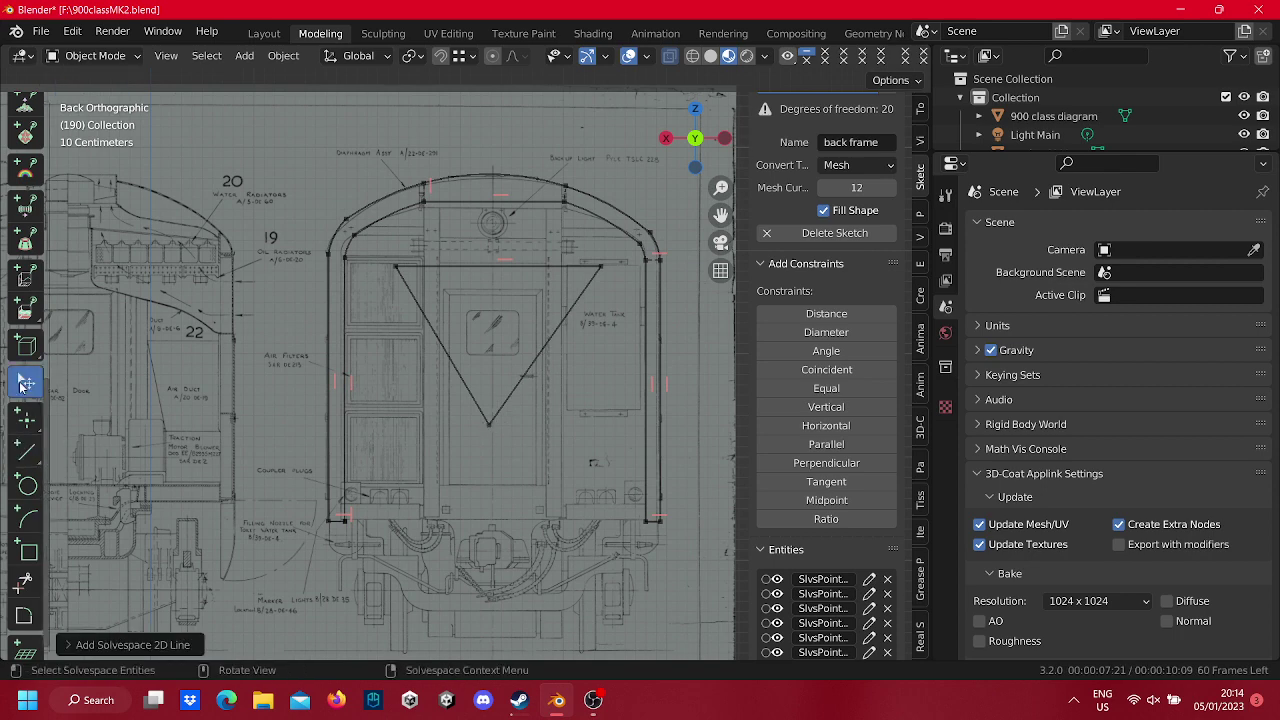
# Toggle the triangle's top line and both diagonals to construction geometry.
pyautogui.rightClick(468, 268)
pyautogui.click(429, 352)
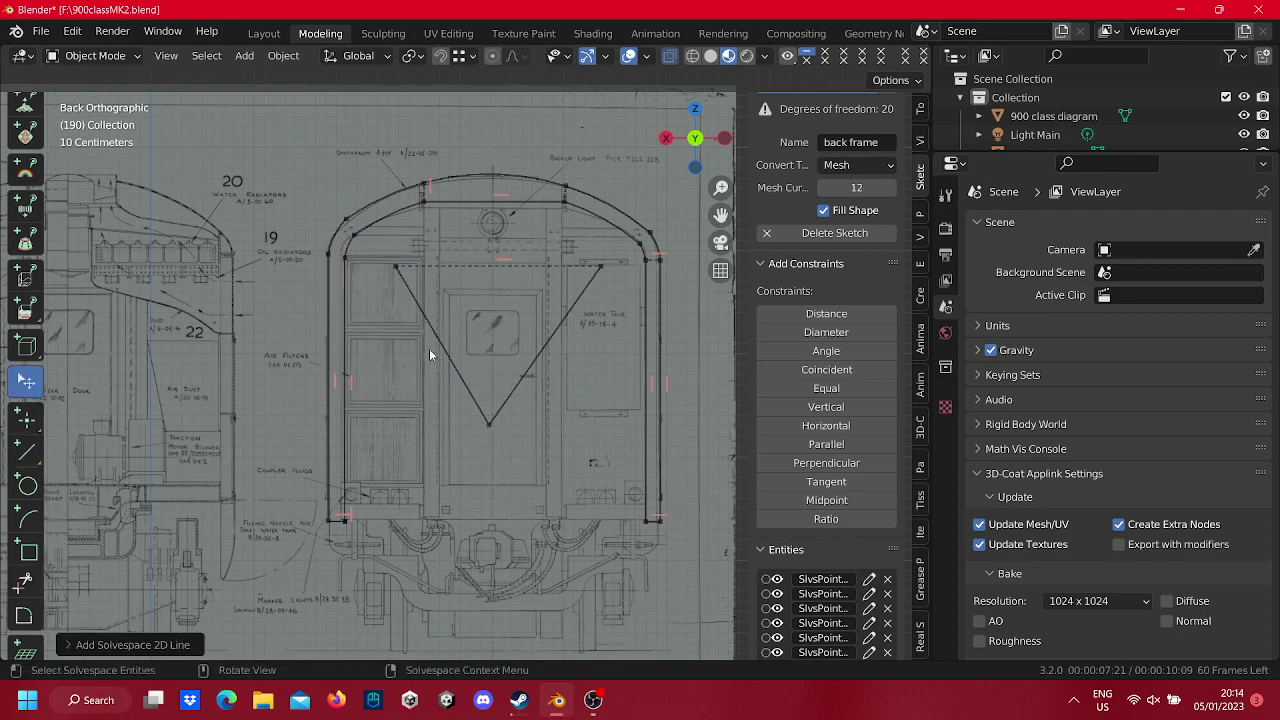
pyautogui.rightClick(429, 340)
pyautogui.click(429, 336)
pyautogui.rightClick(538, 342)
pyautogui.click(534, 348)
# Add a 1.992 m distance dimension to the triangle's top edge, placed above it.
pyautogui.click(835, 315)
pyautogui.moveTo(500, 305); pyautogui.dragTo(490, 234)
pyautogui.rightClick(490, 234)
pyautogui.press('Escape')
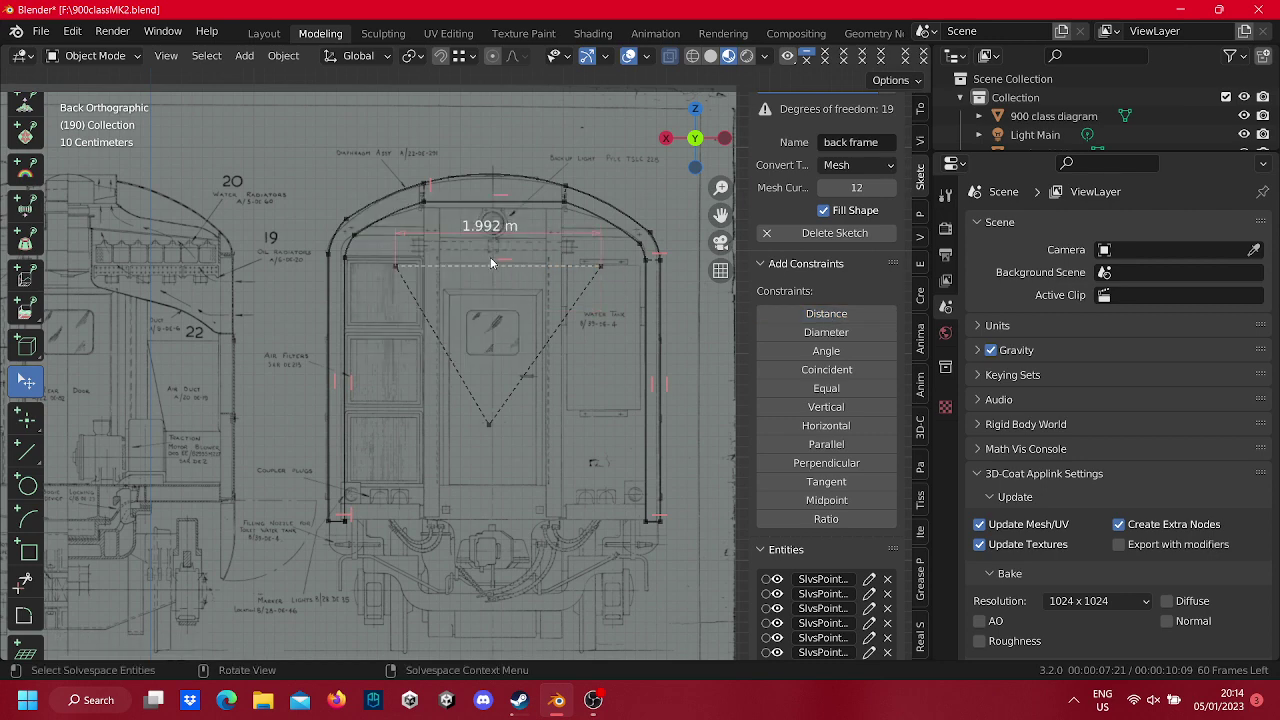
# Set the top width dimension to 2.000 m.
pyautogui.rightClick(481, 238)
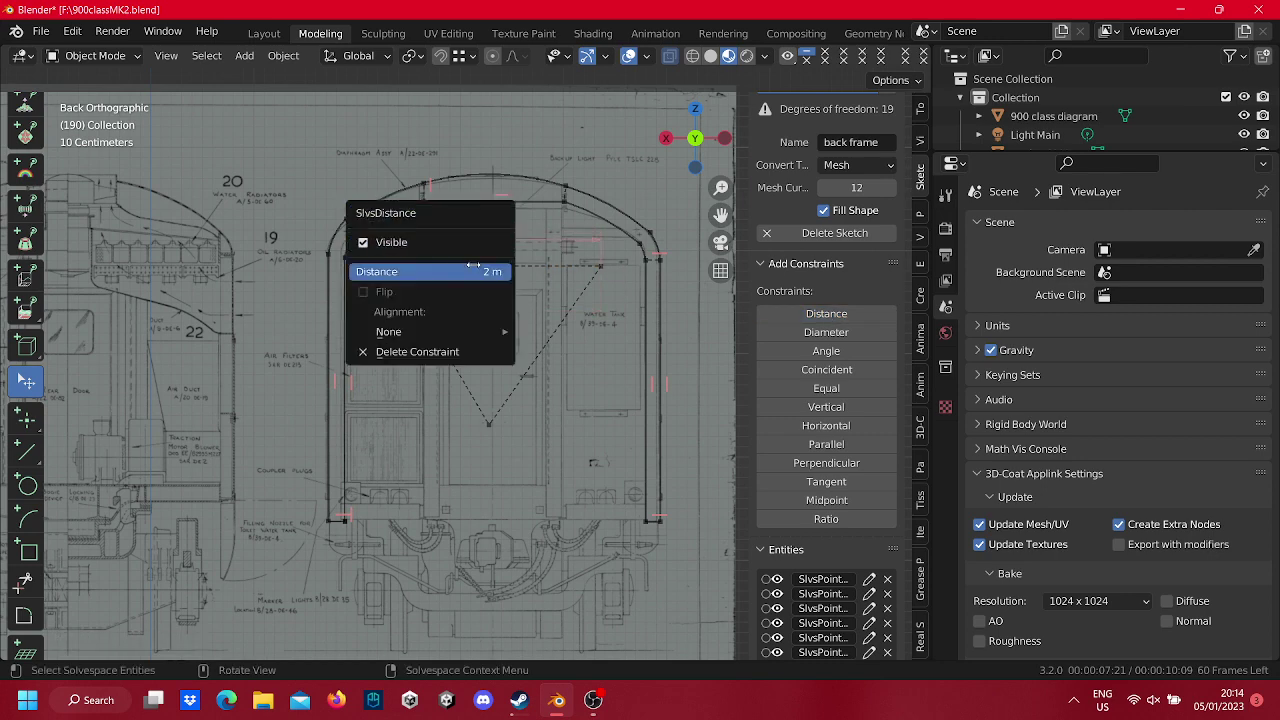
pyautogui.click(481, 271)
pyautogui.write('1.8')
pyautogui.press('Return')
pyautogui.moveTo(430, 271)
pyautogui.mouseDown()
pyautogui.moveTo(490, 271)
pyautogui.moveTo(477, 271)
pyautogui.mouseUp()
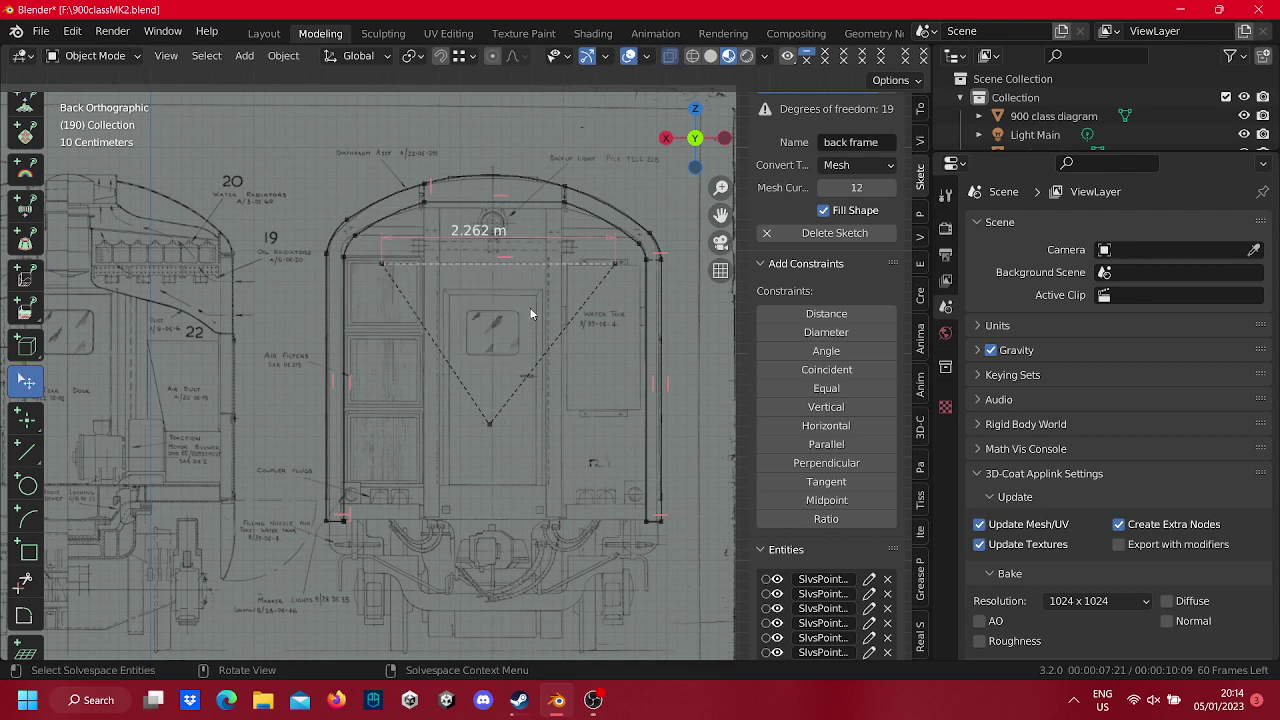
pyautogui.rightClick(503, 232)
pyautogui.click(485, 235)
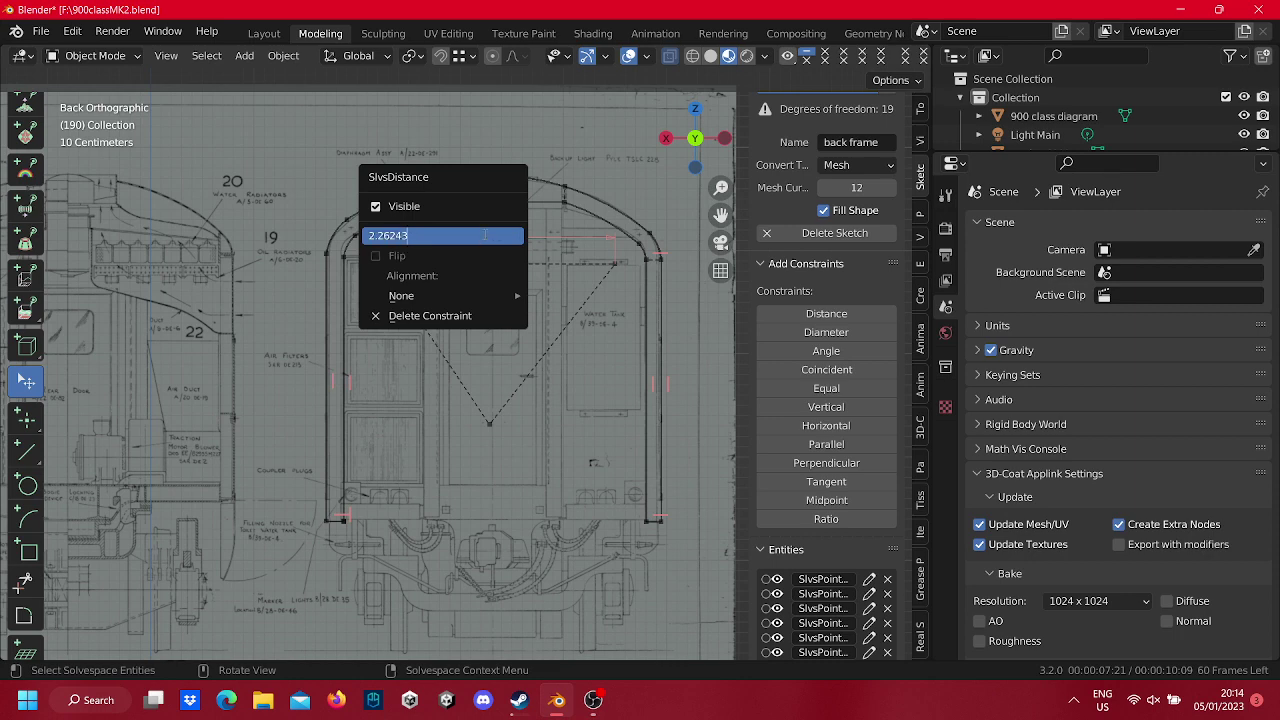
pyautogui.write('2')
pyautogui.press('Return')
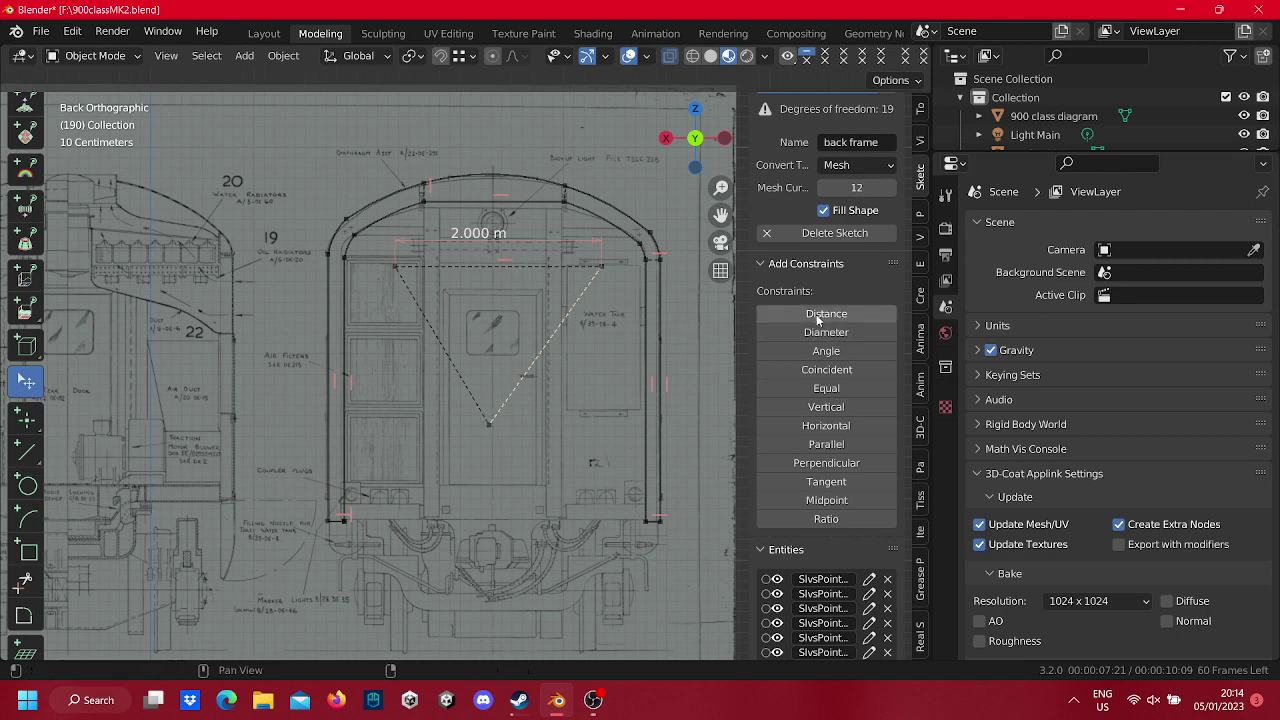
# Dimension the right diagonal at 2.000 m.
pyautogui.click(826, 313)
pyautogui.moveTo(582, 385); pyautogui.dragTo(585, 387)
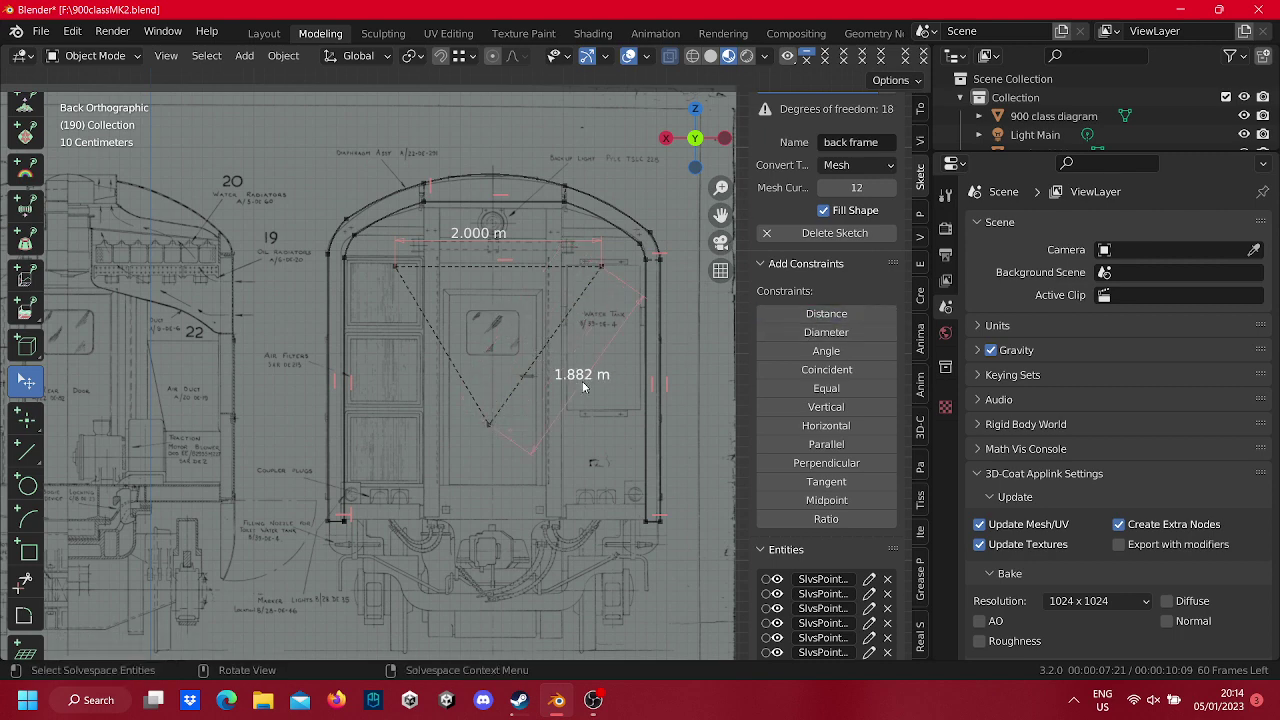
pyautogui.click(585, 387)
pyautogui.click(583, 382)
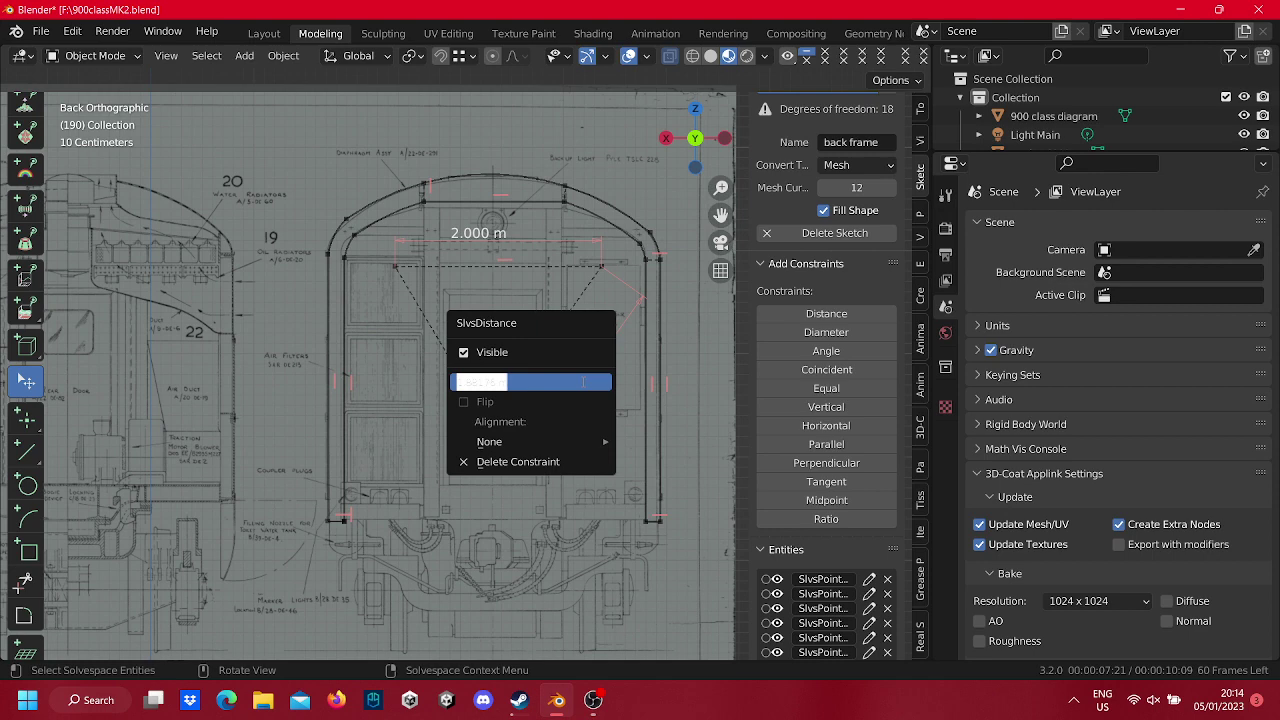
pyautogui.write('2')
pyautogui.press('Return')
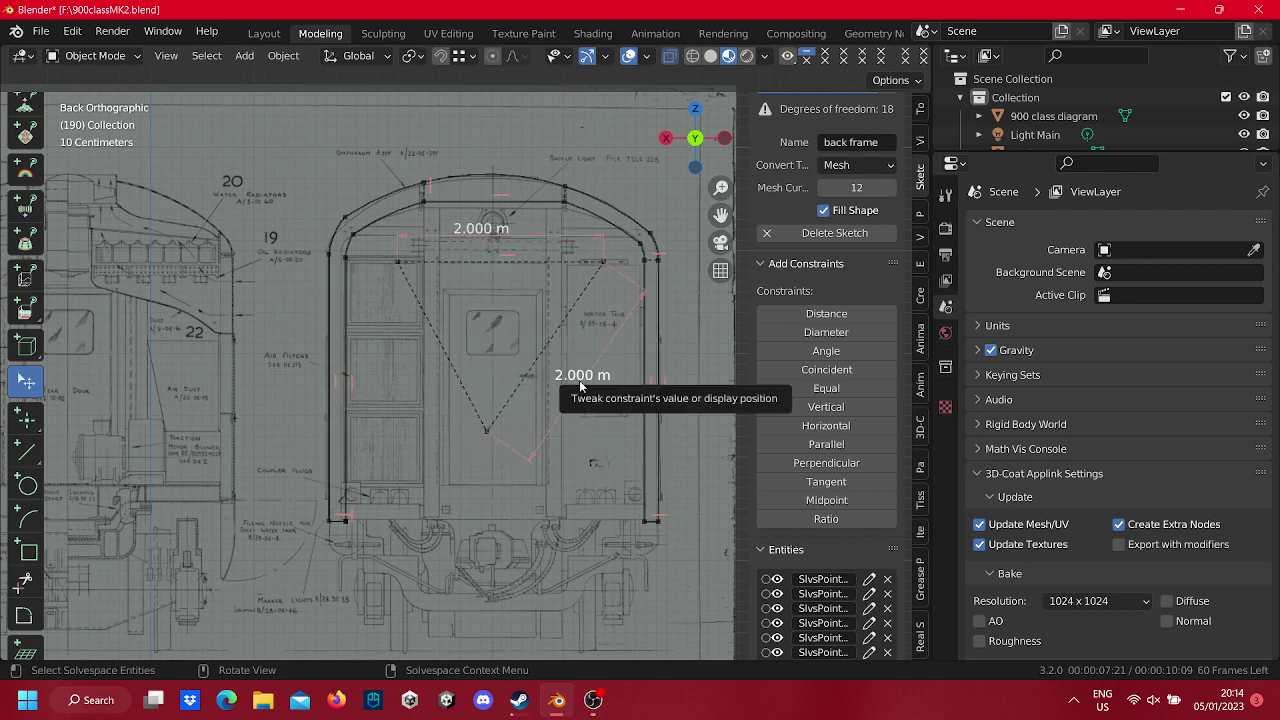
# Make the left and right diagonals equal length.
pyautogui.click(444, 338)
pyautogui.click(826, 313)
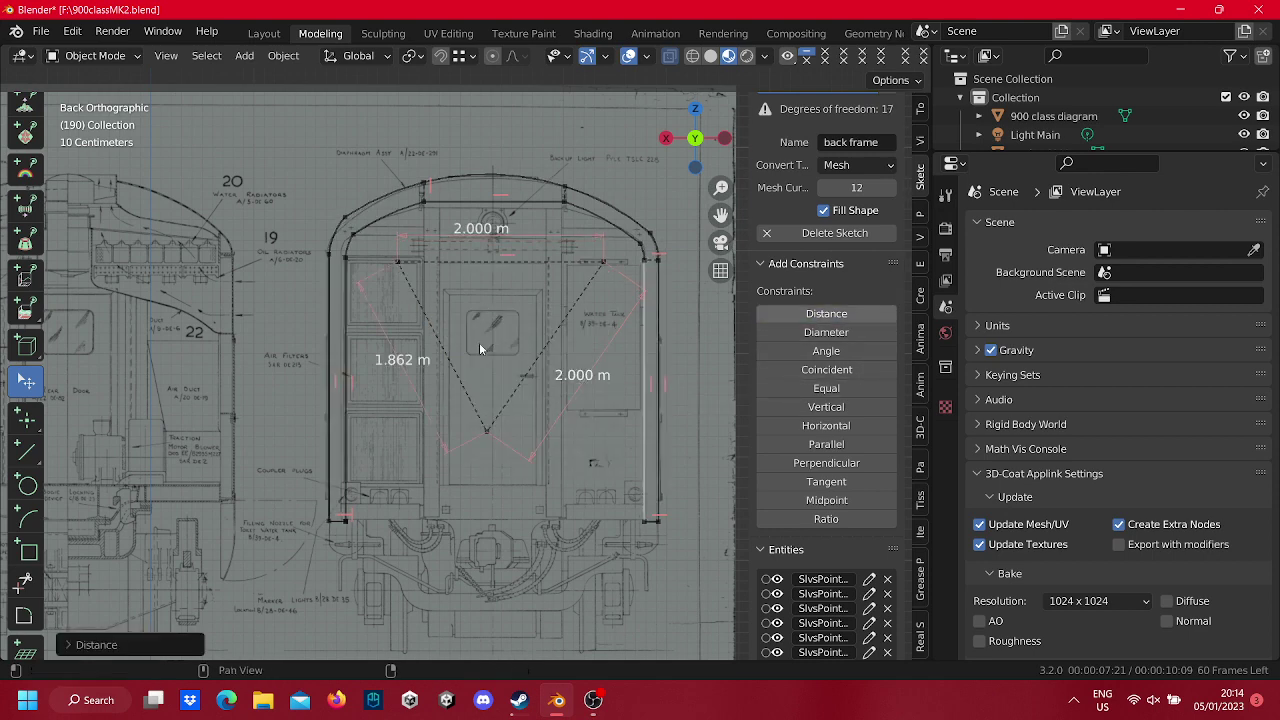
pyautogui.hotkey('ctrl', 'z')
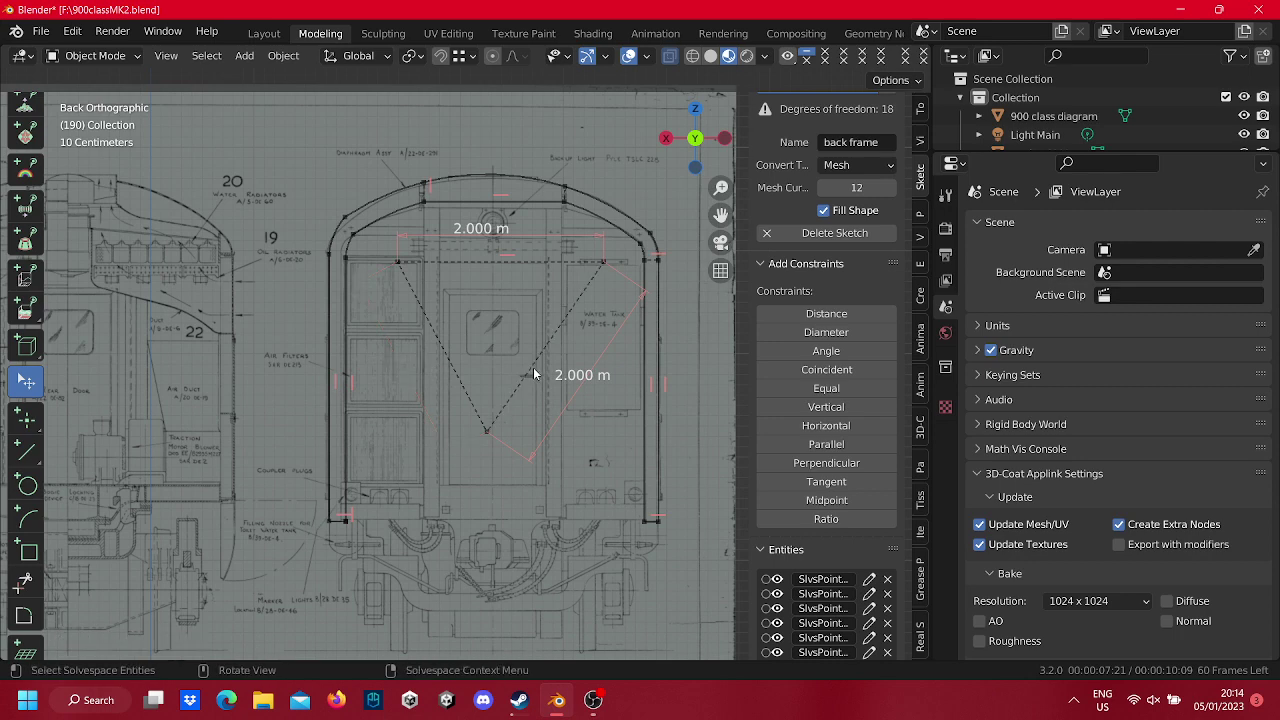
pyautogui.click(767, 386)
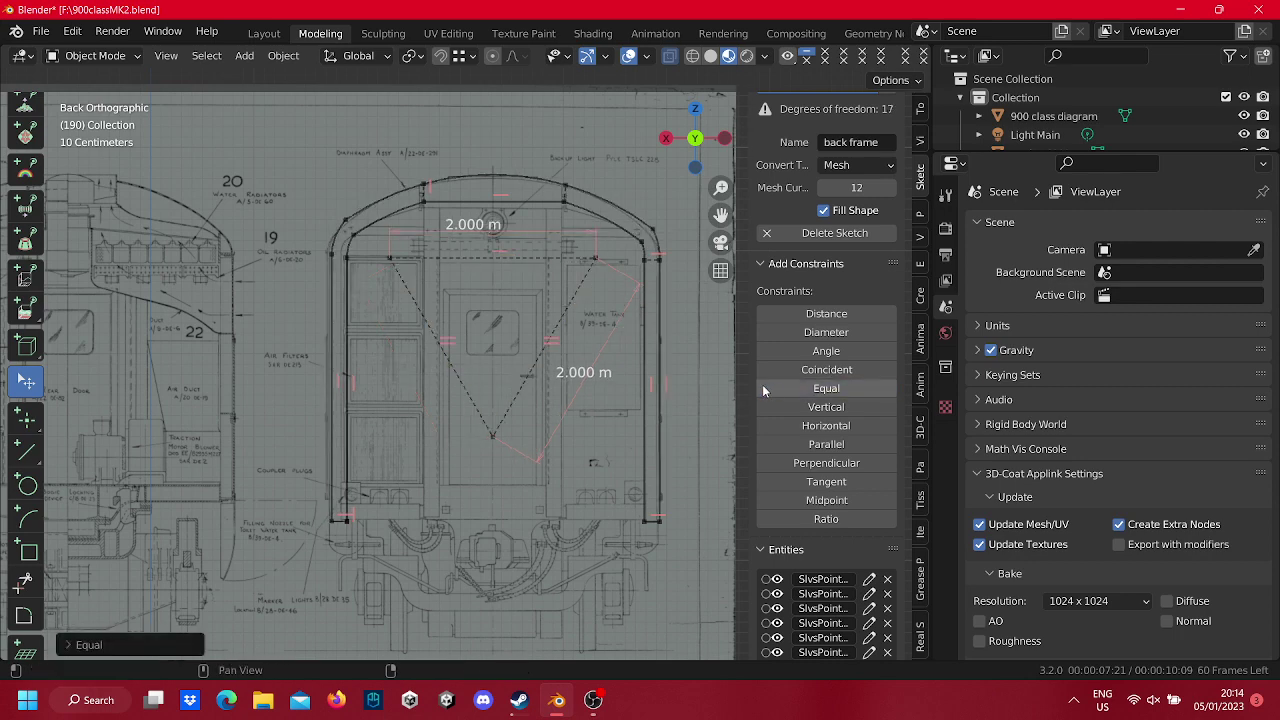
# Orbit the view briefly and return to the straight back view of the sketch.
pyautogui.scroll(-2, 680, 339)
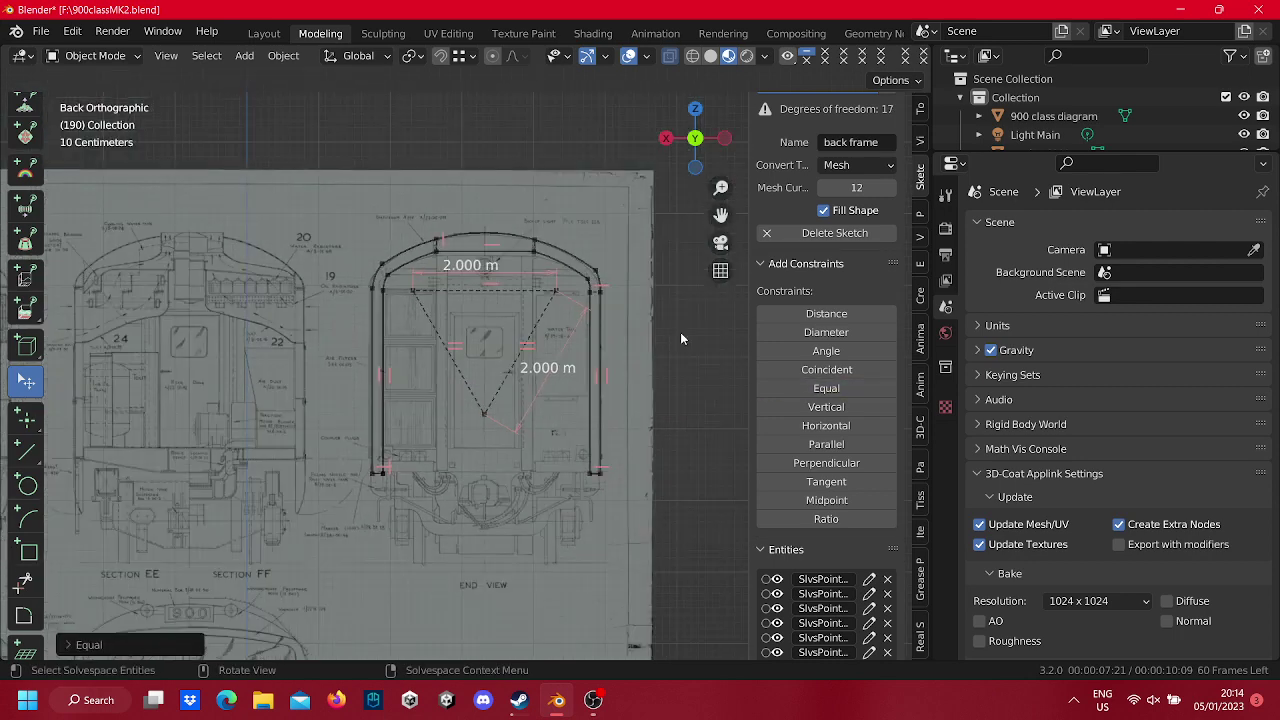
pyautogui.scroll(5, 602, 285)
pyautogui.scroll(-3, 600, 250)
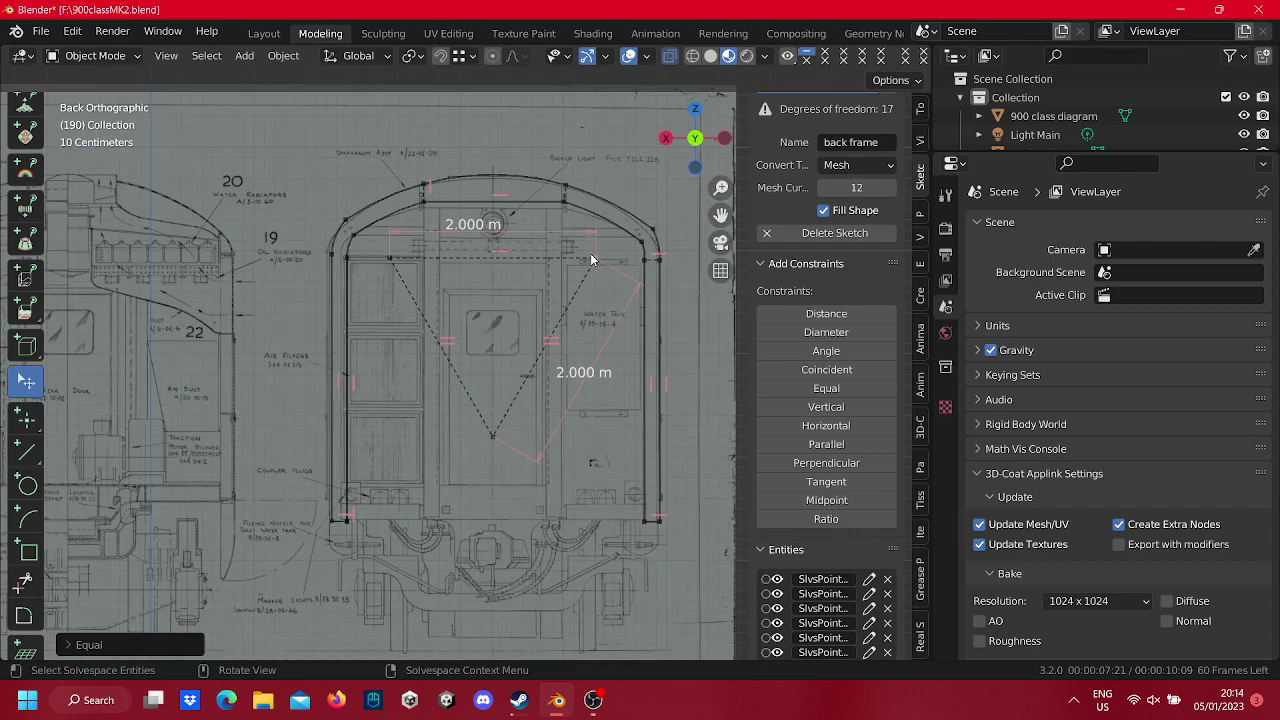
pyautogui.rightClick(530, 290)
pyautogui.press('Escape')
pyautogui.moveTo(600, 276); pyautogui.dragTo(590, 283, button='middle')
pyautogui.scroll(-5, 582, 258)
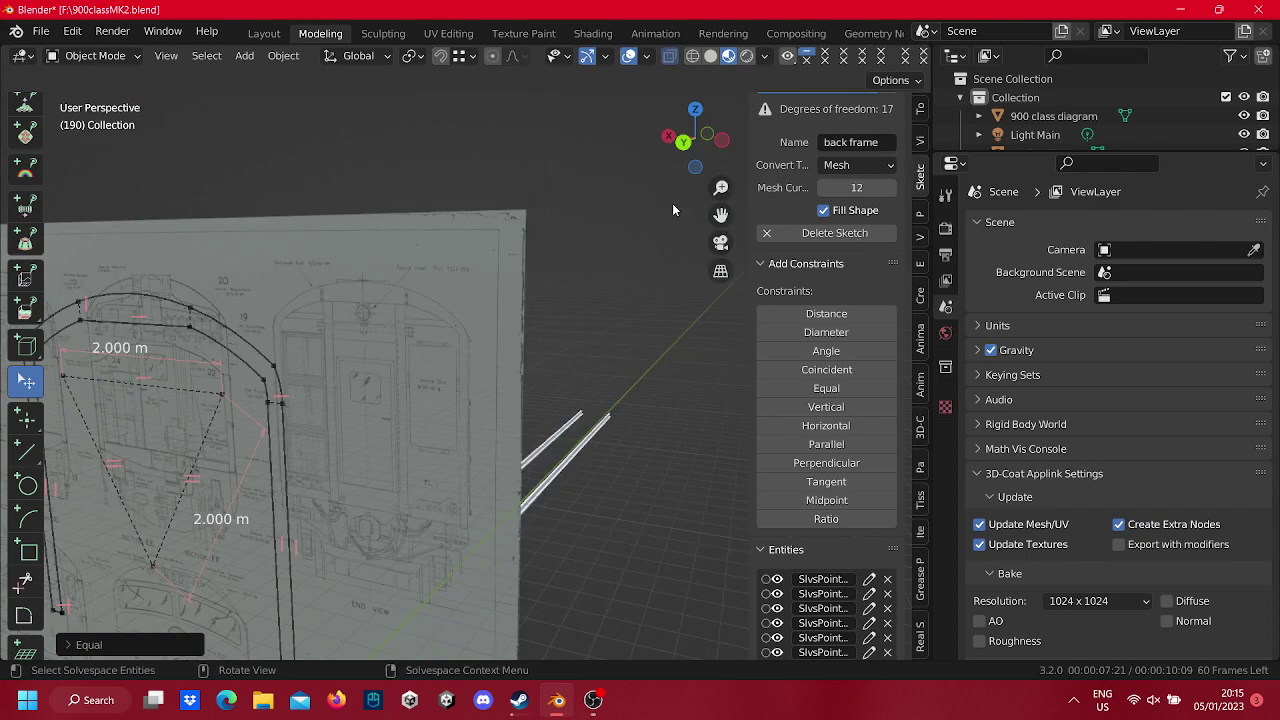
pyautogui.click(688, 142)
# Nudge the right roof arc toward the blueprint's curved roof line.
pyautogui.scroll(1, 599, 237)
pyautogui.scroll(3, 599, 237)
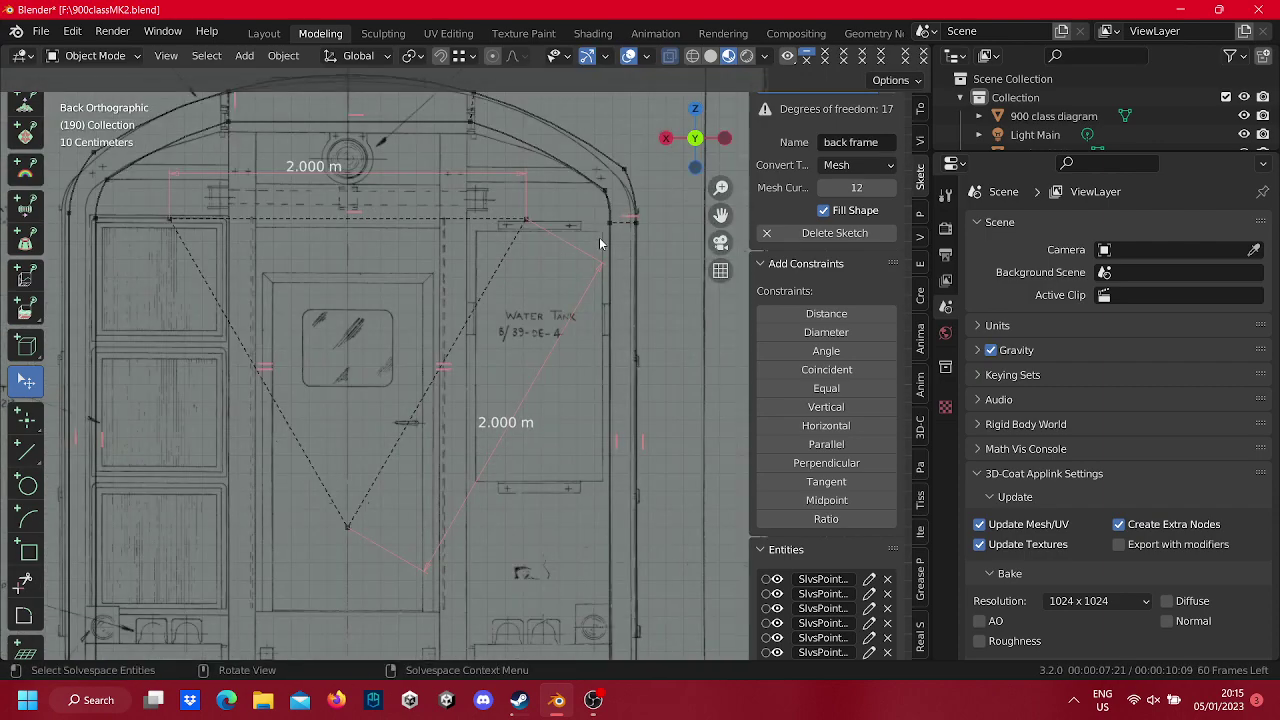
pyautogui.scroll(2, 599, 237)
pyautogui.moveTo(436, 514)
pyautogui.keyDown('shift'); pyautogui.mouseDown(button='middle')
pyautogui.moveTo(463, 443)
pyautogui.moveTo(543, 400)
pyautogui.mouseUp(button='middle'); pyautogui.keyUp('shift')
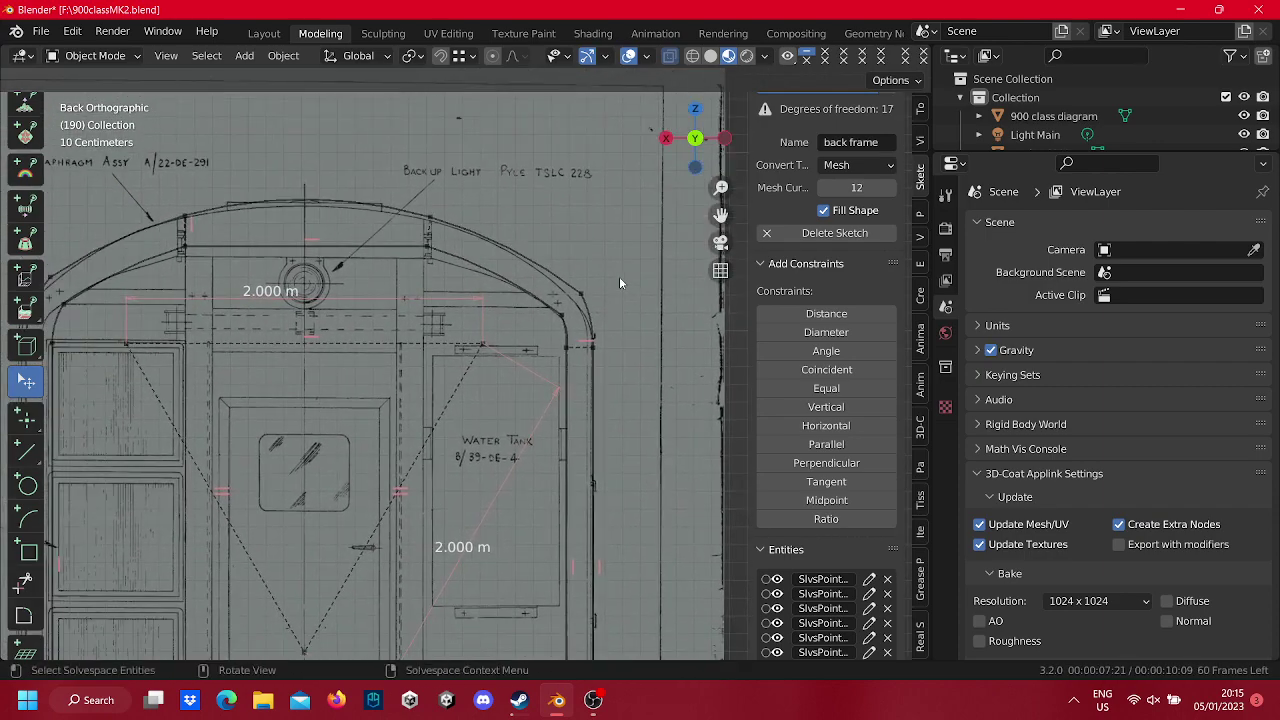
pyautogui.moveTo(585, 299)
pyautogui.mouseDown()
pyautogui.moveTo(596, 285)
pyautogui.moveTo(587, 300)
pyautogui.mouseUp()
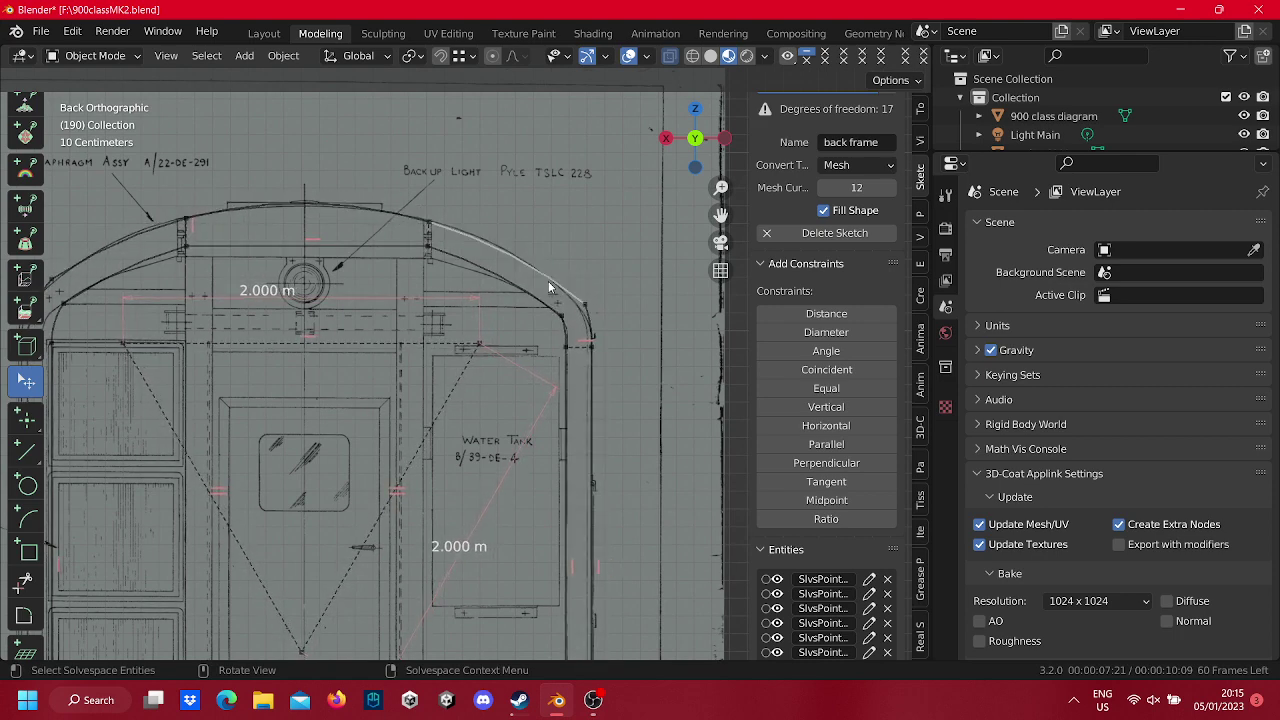
# Add a Diameter constraint to the roof arc and move its label top-right.
pyautogui.click(548, 281)
pyautogui.click(815, 333)
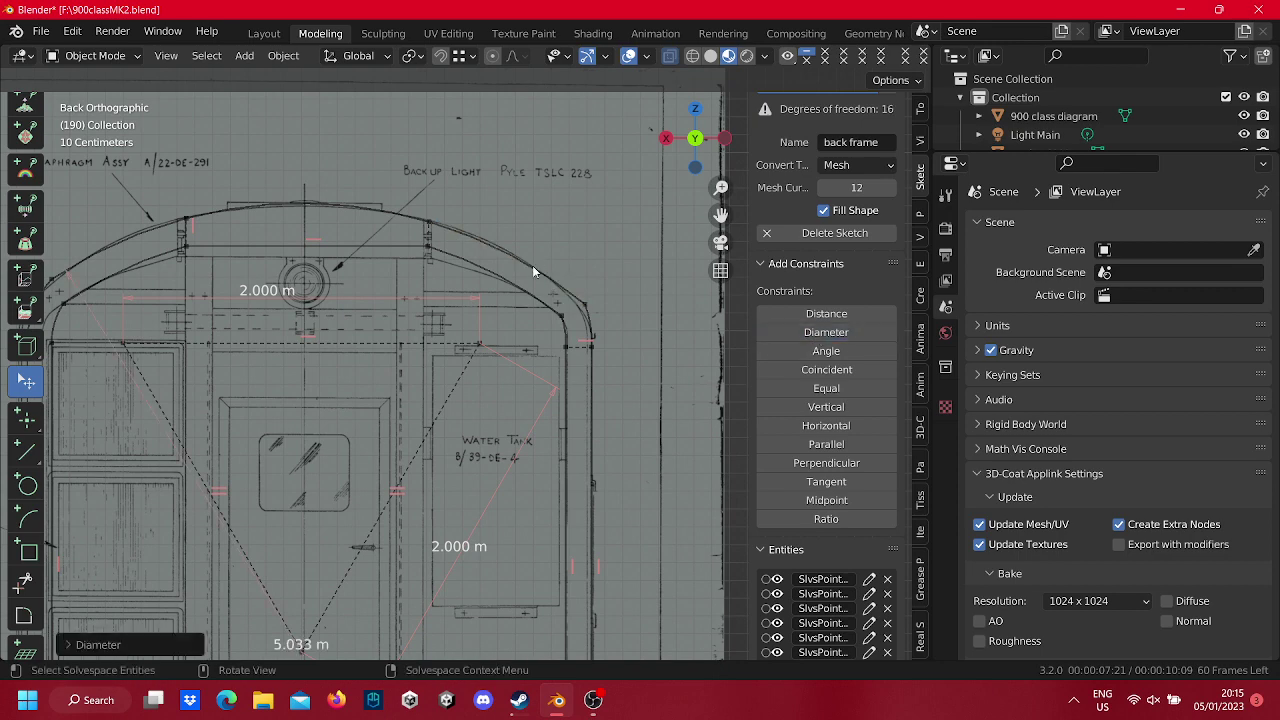
pyautogui.scroll(-4, 470, 350)
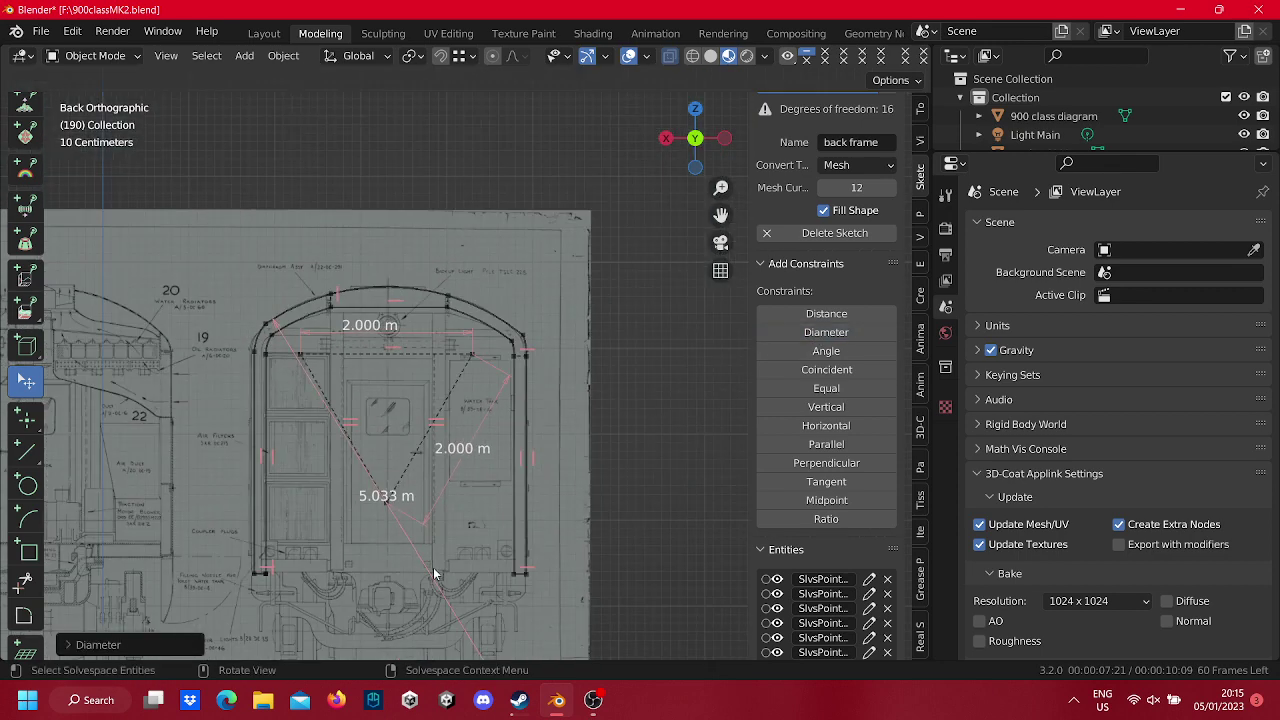
pyautogui.moveTo(433, 574); pyautogui.dragTo(503, 270)
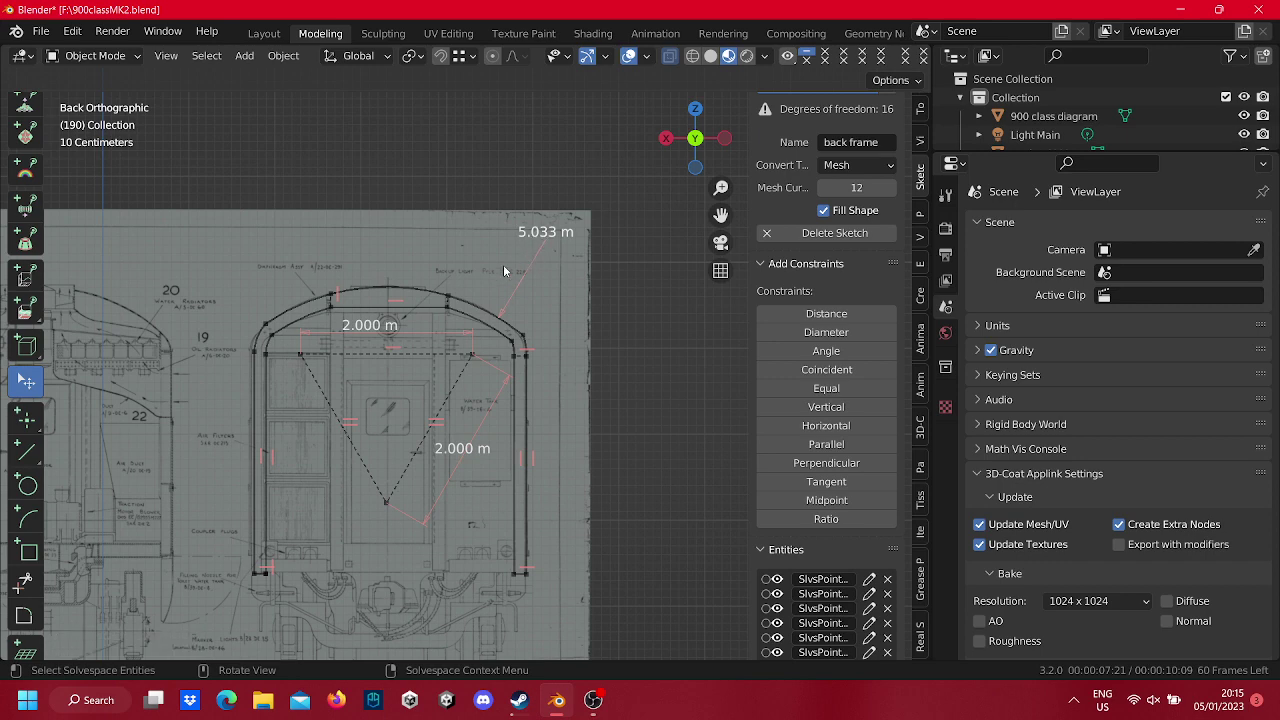
pyautogui.scroll(4, 503, 264)
pyautogui.keyDown('shift'); pyautogui.moveTo(549, 243); pyautogui.dragTo(512, 343, button='middle'); pyautogui.keyUp('shift')
# Set the roof arc diameter to 5.000 m.
pyautogui.rightClick(512, 343)
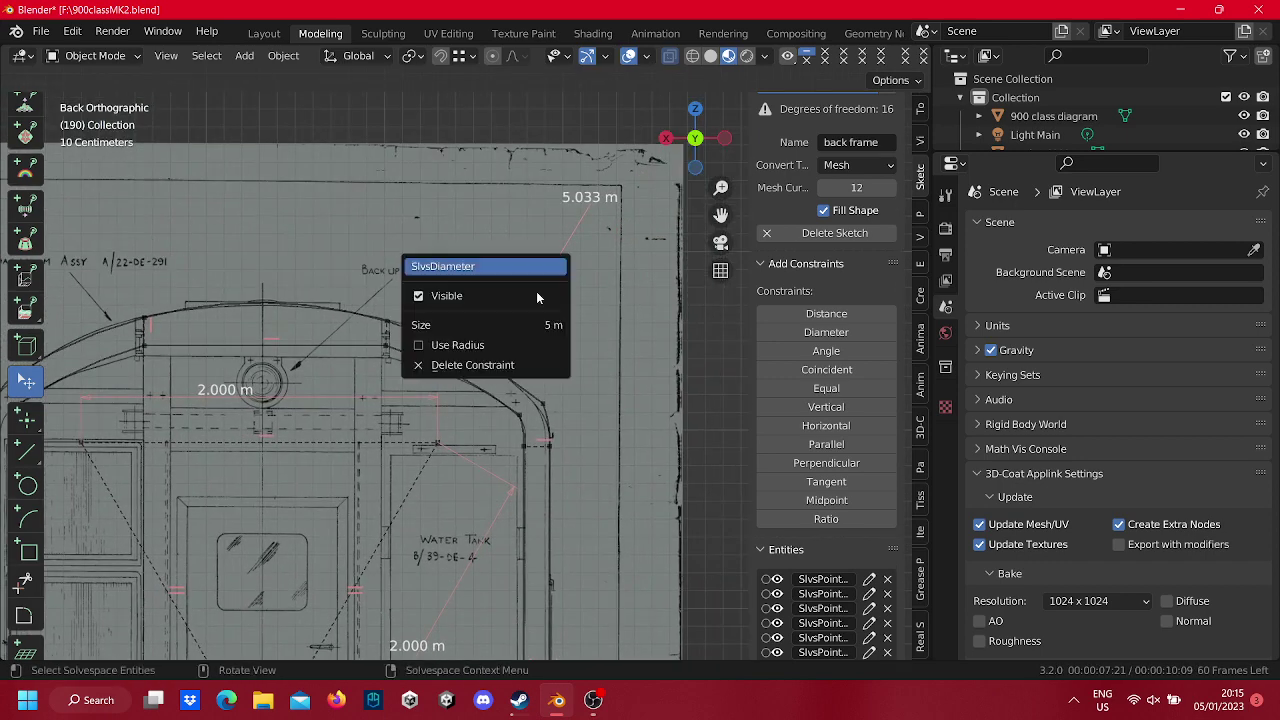
pyautogui.moveTo(480, 325)
pyautogui.mouseDown()
pyautogui.moveTo(465, 325)
pyautogui.moveTo(490, 325)
pyautogui.mouseUp()
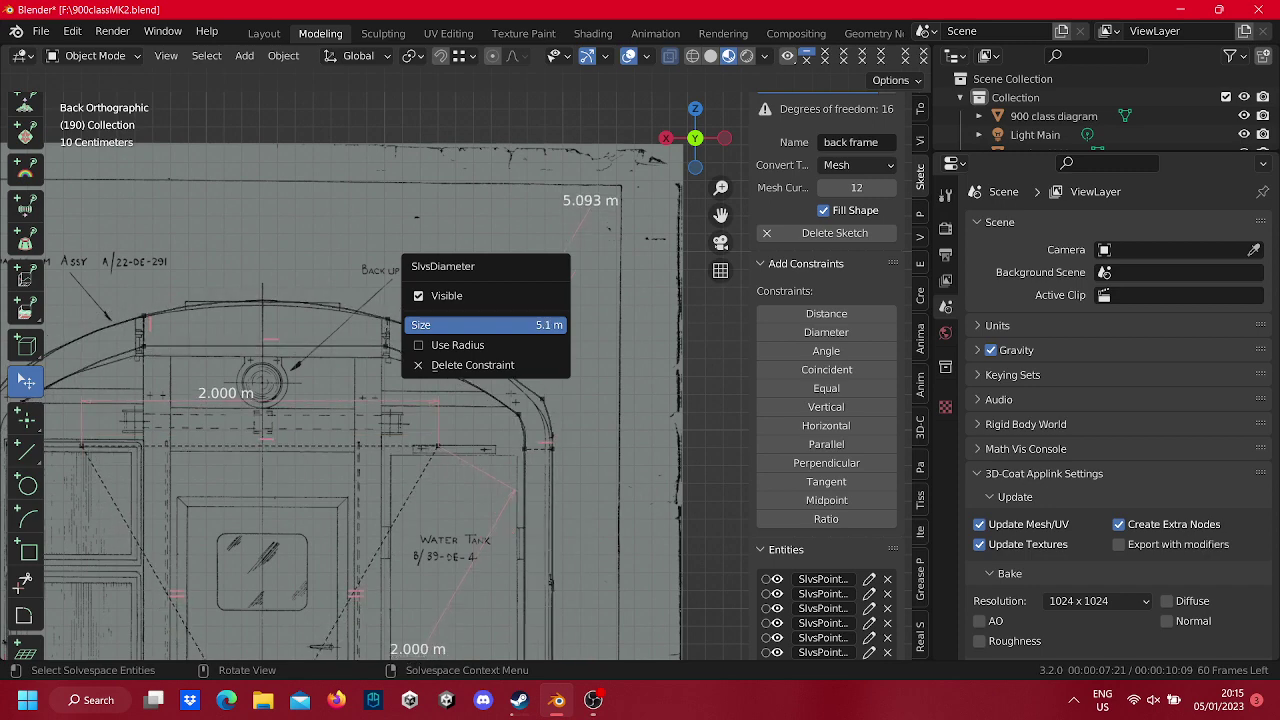
pyautogui.press('z')
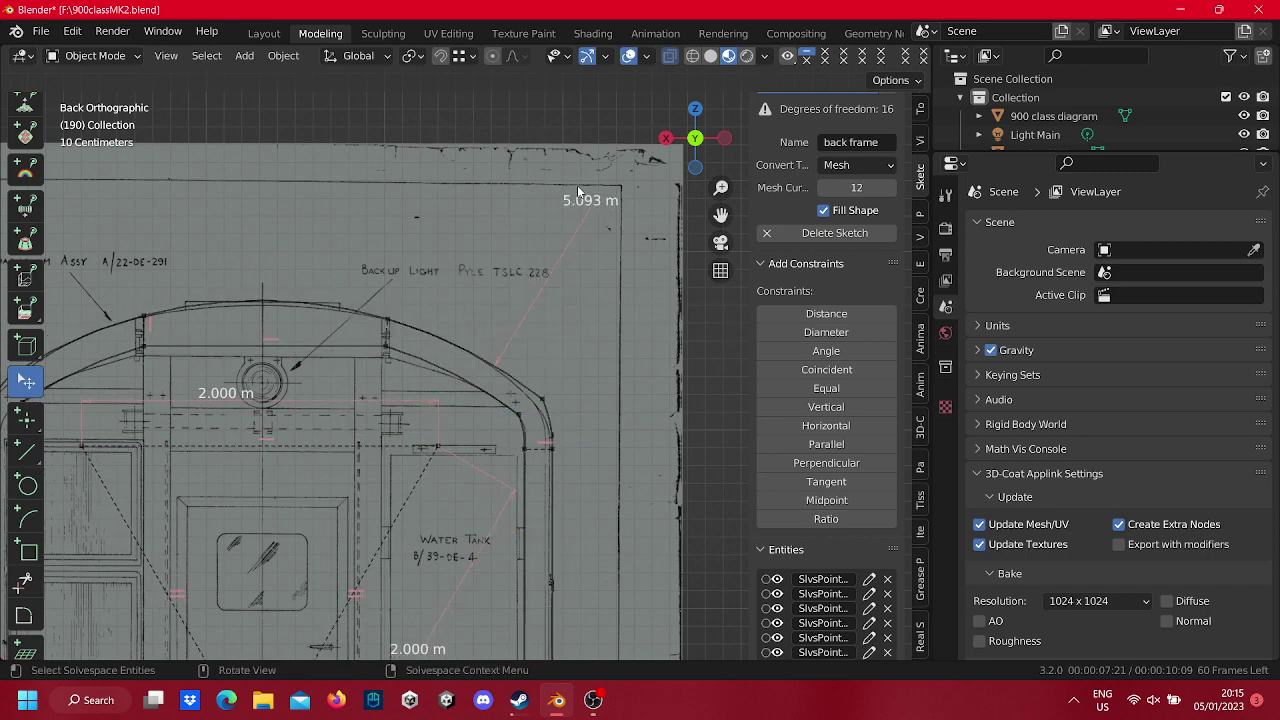
pyautogui.click(587, 202)
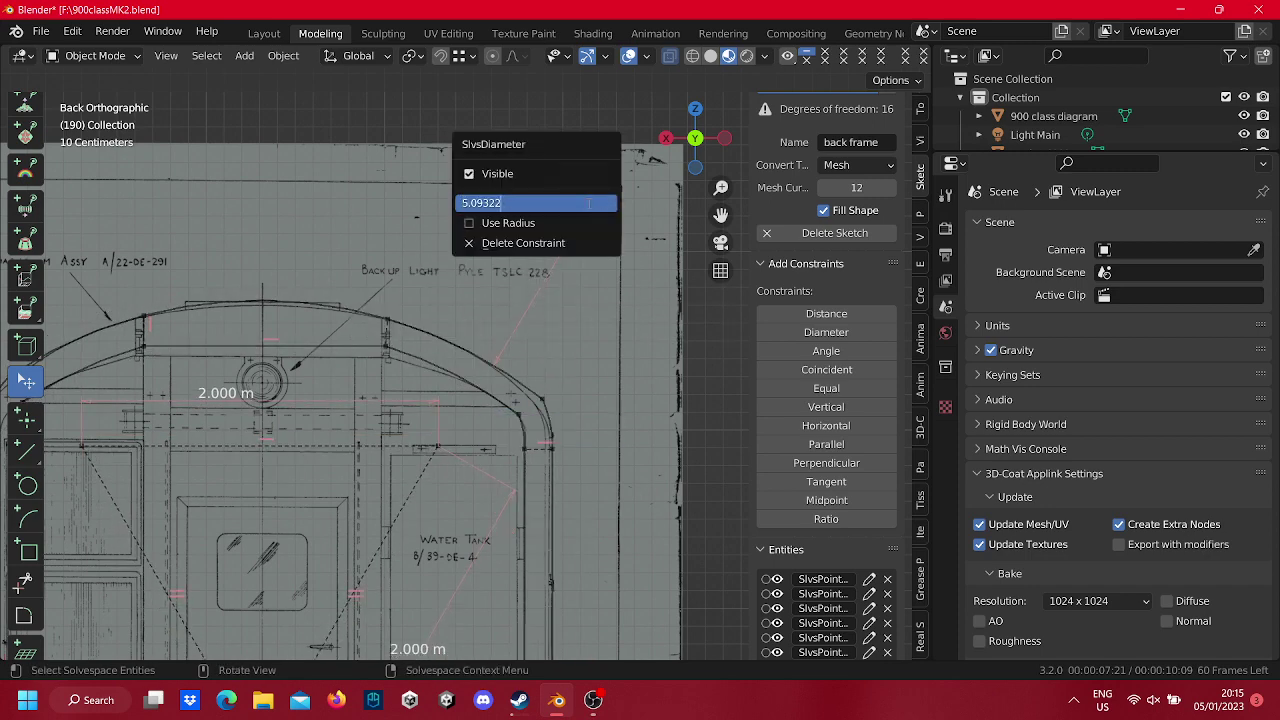
pyautogui.write('5.')
pyautogui.press('Return')
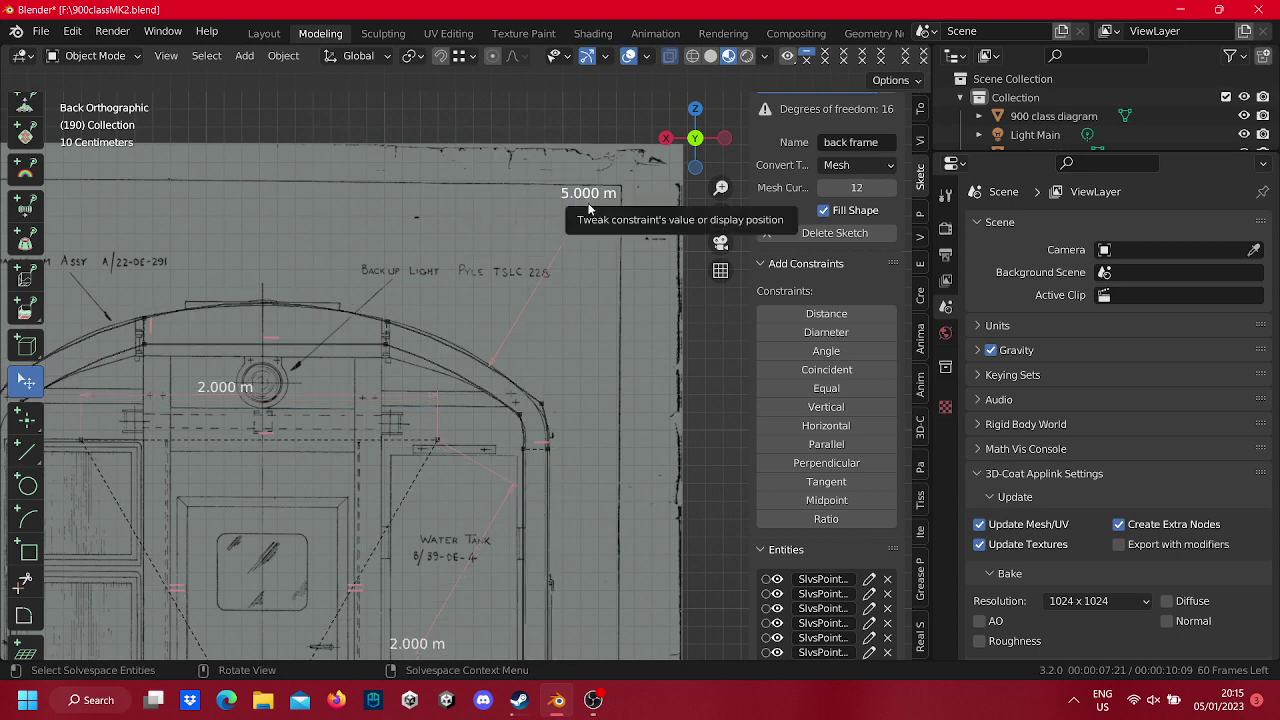
pyautogui.keyDown('shift'); pyautogui.moveTo(281, 450); pyautogui.dragTo(542, 374, button='middle'); pyautogui.keyUp('shift')
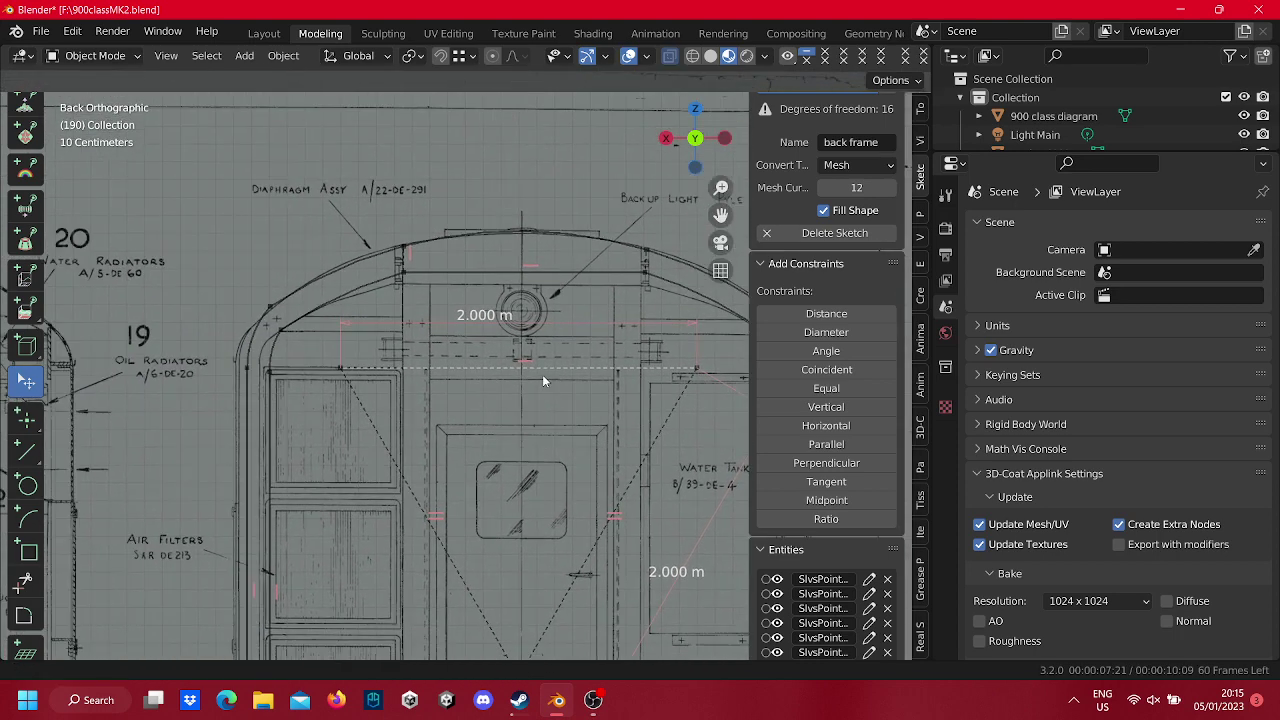
# Try a diameter constraint on the side roof arcs, then undo it as inconsistent.
pyautogui.scroll(-2, 344, 266)
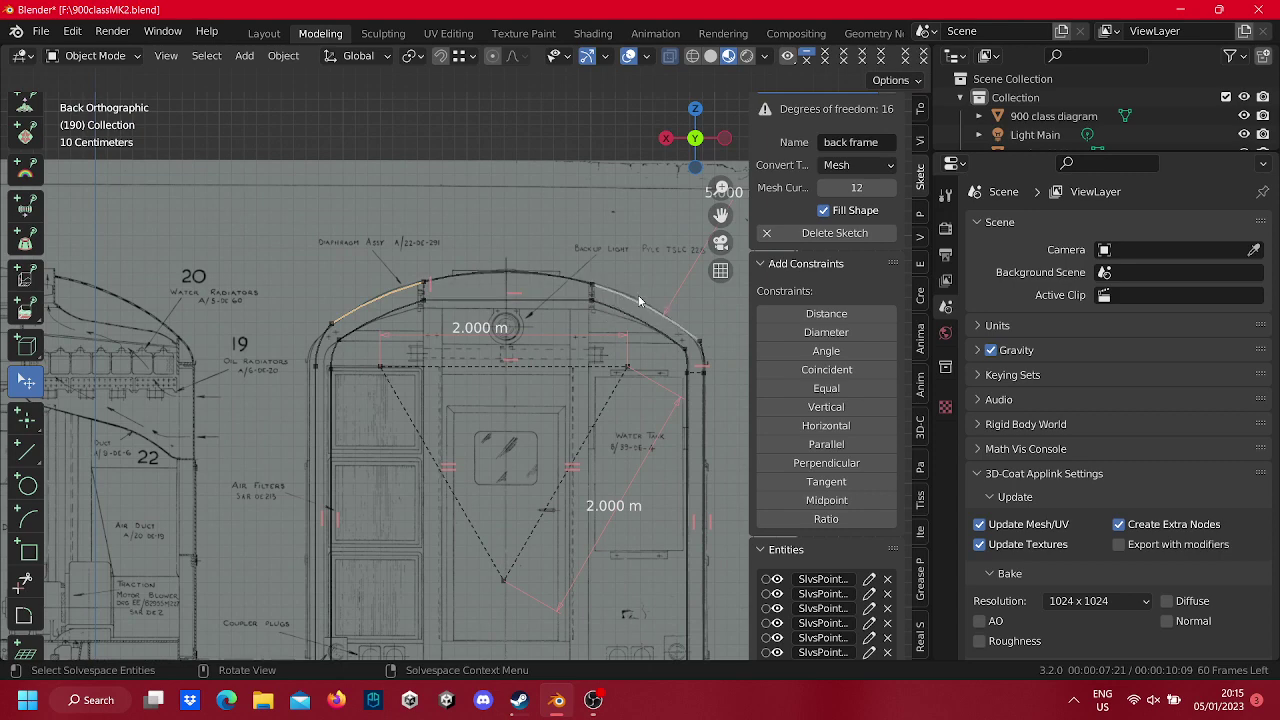
pyautogui.scroll(-1, 514, 308)
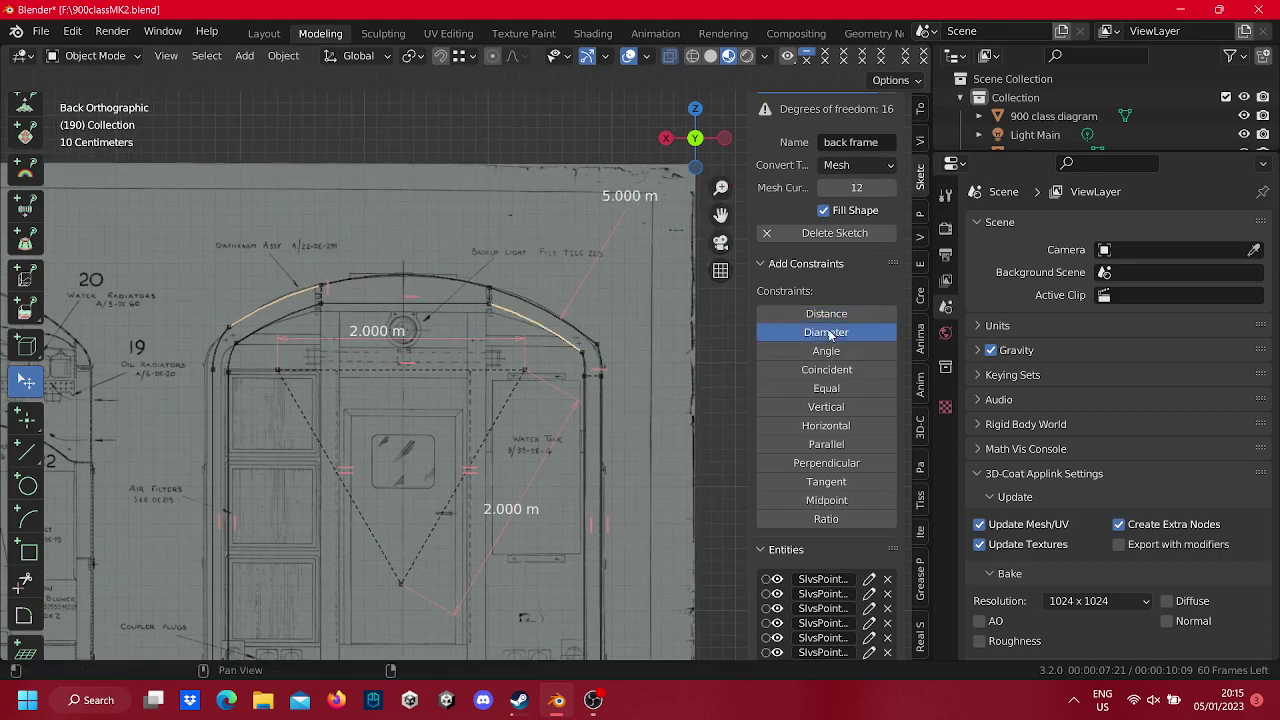
pyautogui.click(826, 332)
pyautogui.scroll(-3, 512, 440)
pyautogui.hotkey('ctrl', 'z')
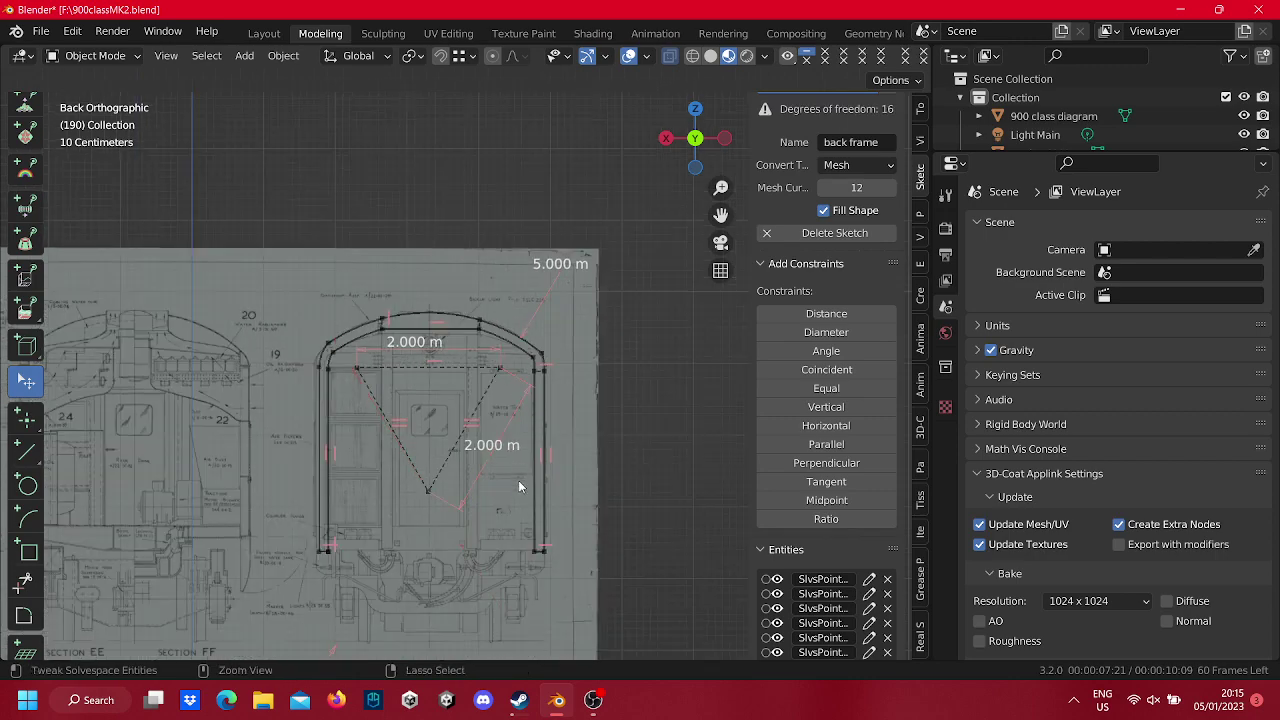
pyautogui.scroll(2, 518, 480)
pyautogui.scroll(2, 667, 358)
pyautogui.scroll(2, 434, 400)
pyautogui.keyDown('ctrl'); pyautogui.hscroll(5, 434, 400); pyautogui.keyUp('ctrl')
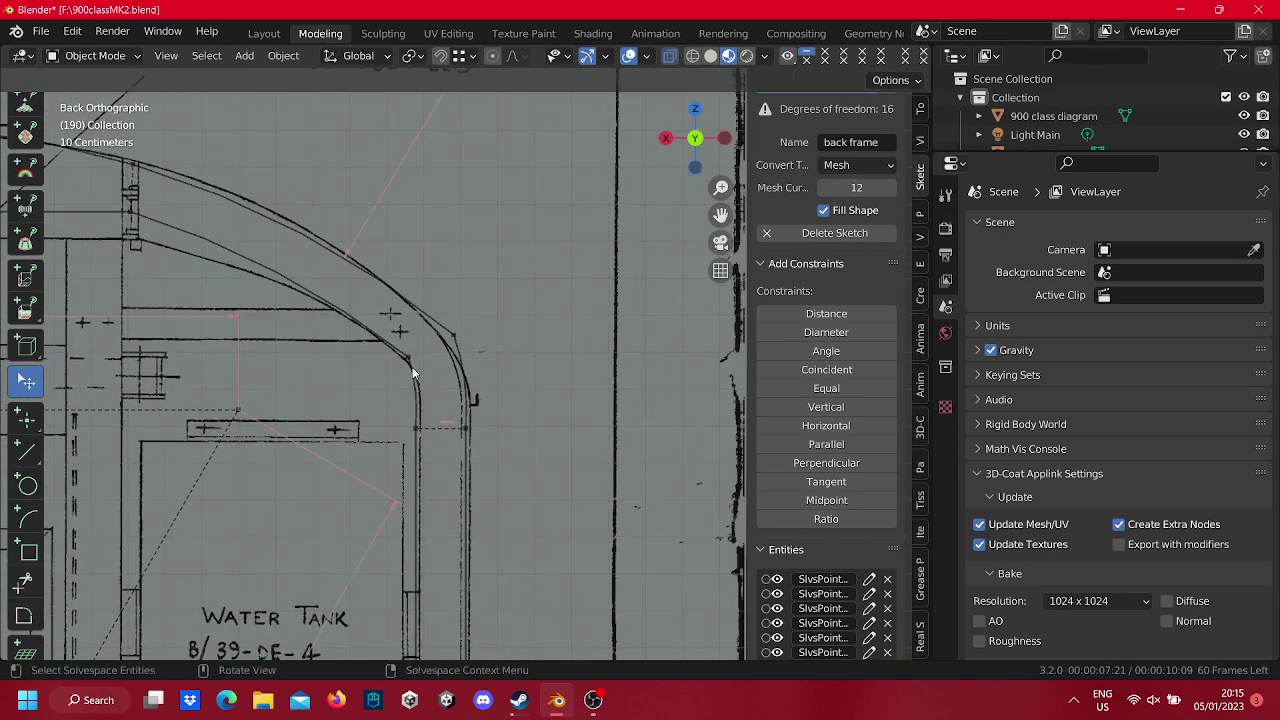
# Add a 1.235 m diameter dimension to the right corner arc and move its label aside.
pyautogui.click(471, 373)
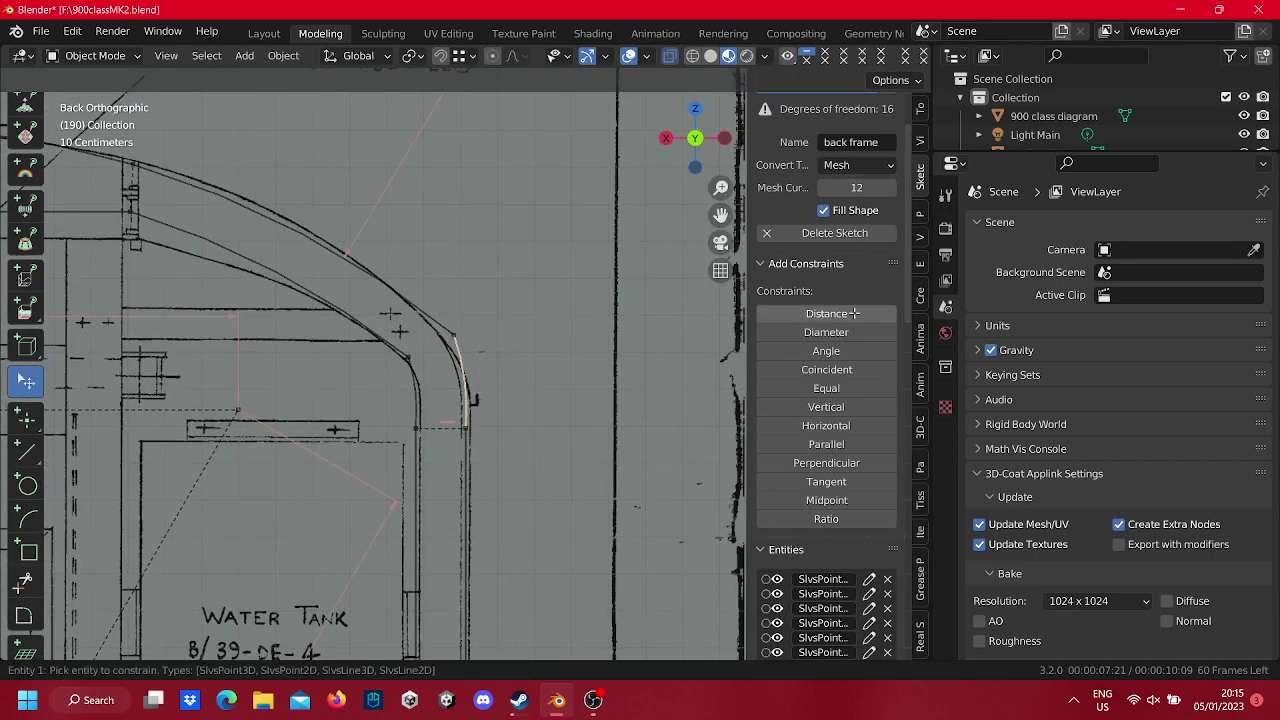
pyautogui.click(810, 336)
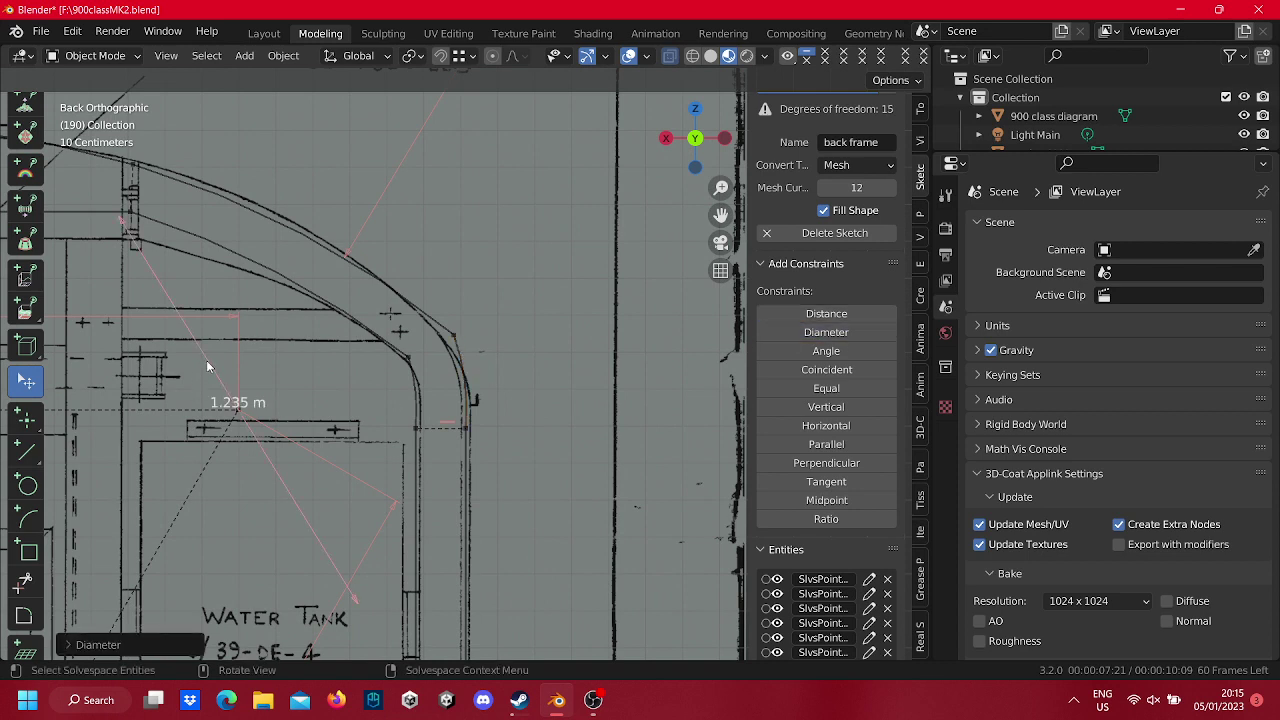
pyautogui.moveTo(207, 367); pyautogui.dragTo(603, 335)
pyautogui.click(603, 335)
pyautogui.click(602, 333)
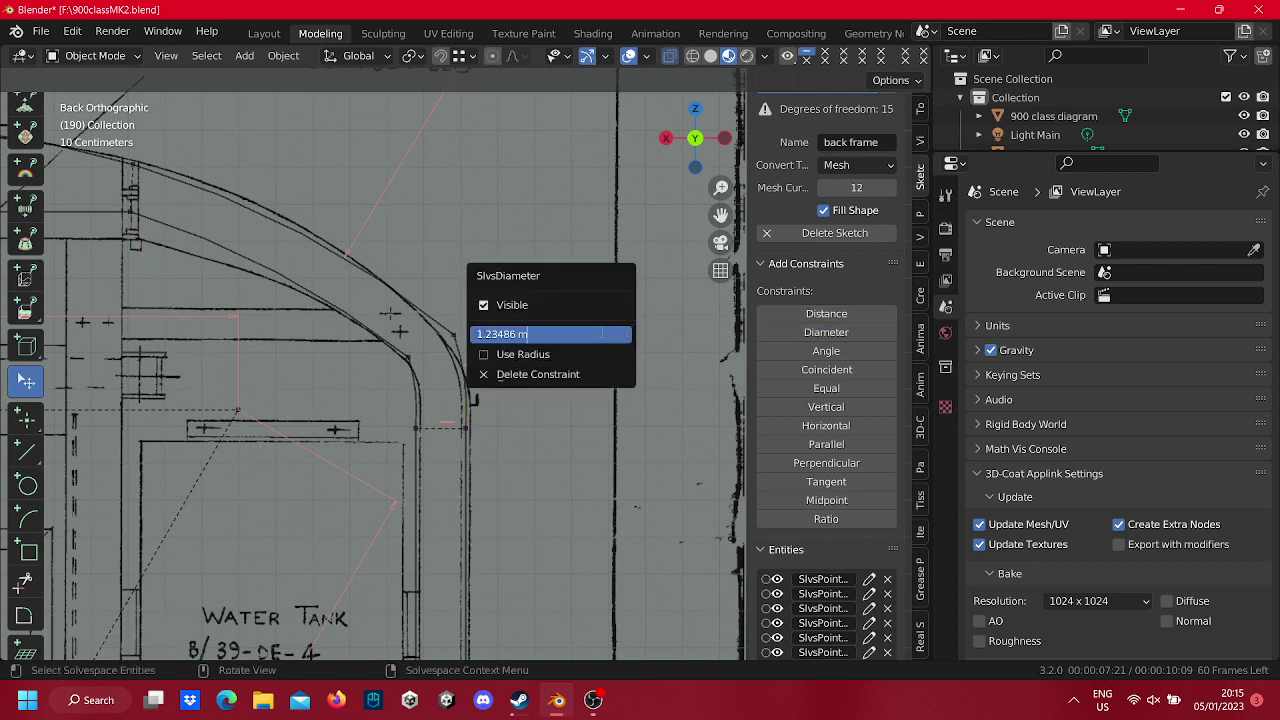
pyautogui.write('1')
pyautogui.press('Escape')
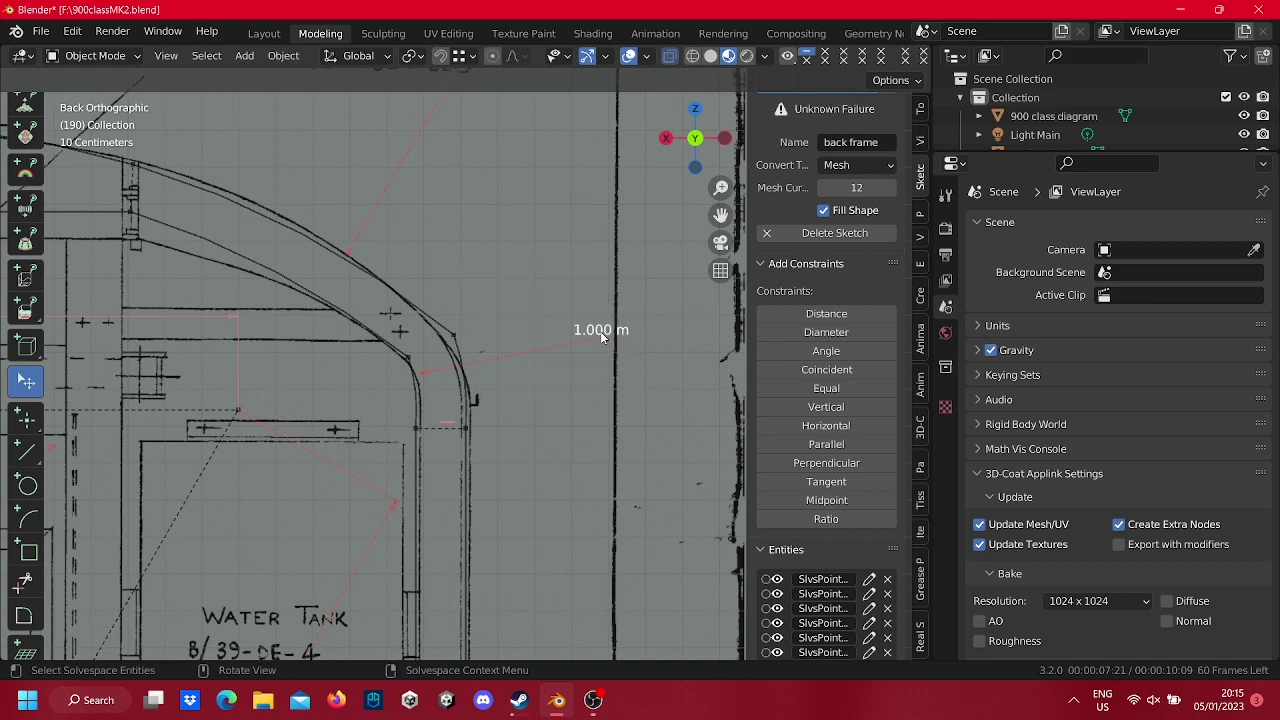
pyautogui.scroll(-4, 600, 331)
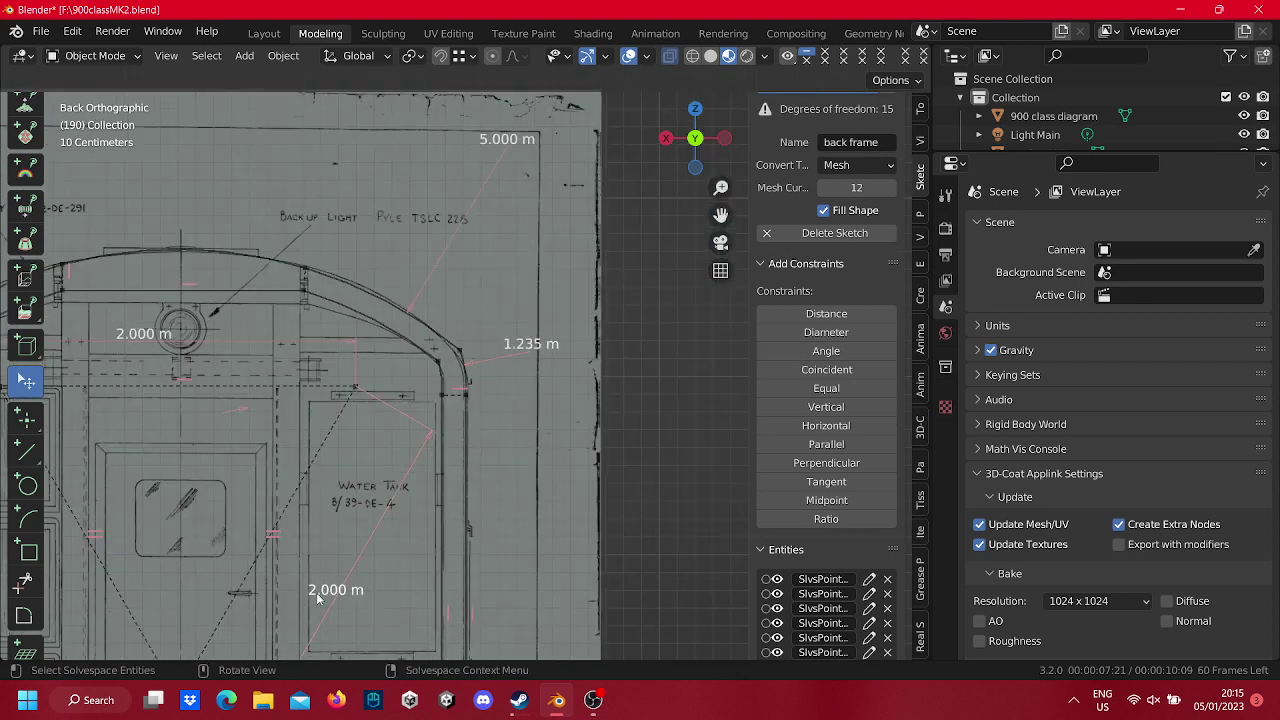
# Delete the Equal constraint and set the corner arc diameter to 1.000 m.
pyautogui.rightClick(100, 533)
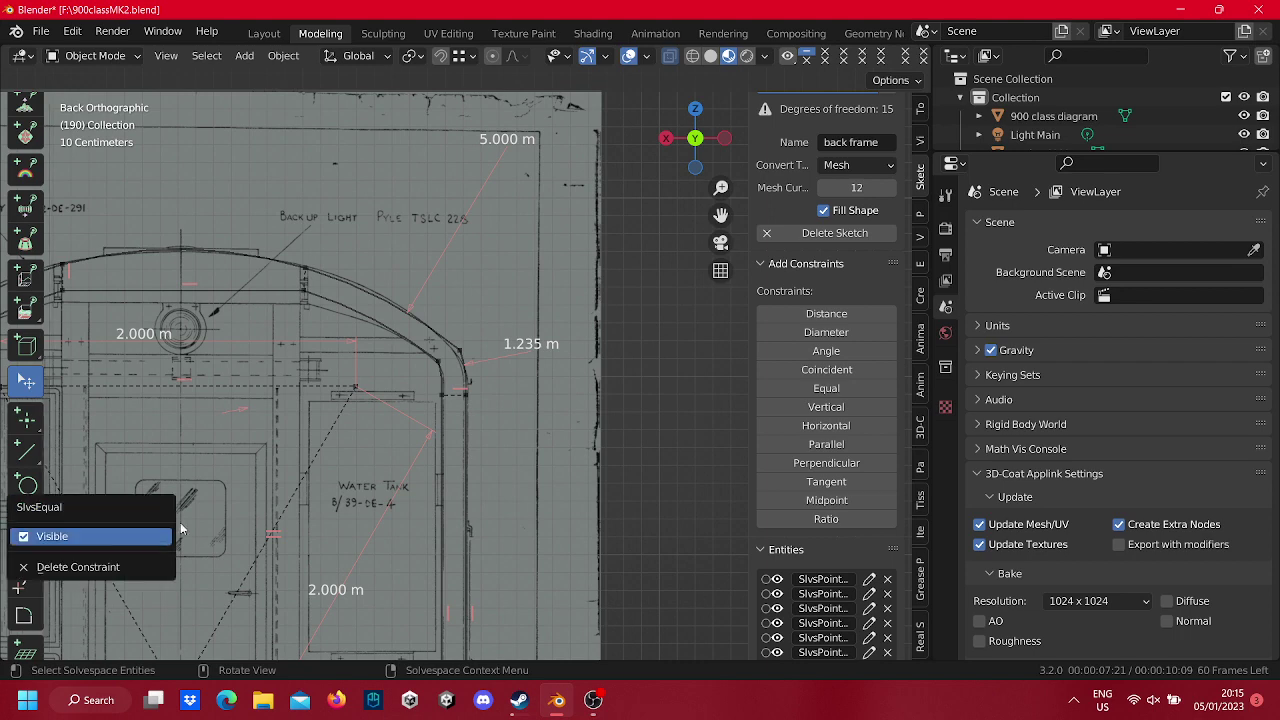
pyautogui.click(131, 569)
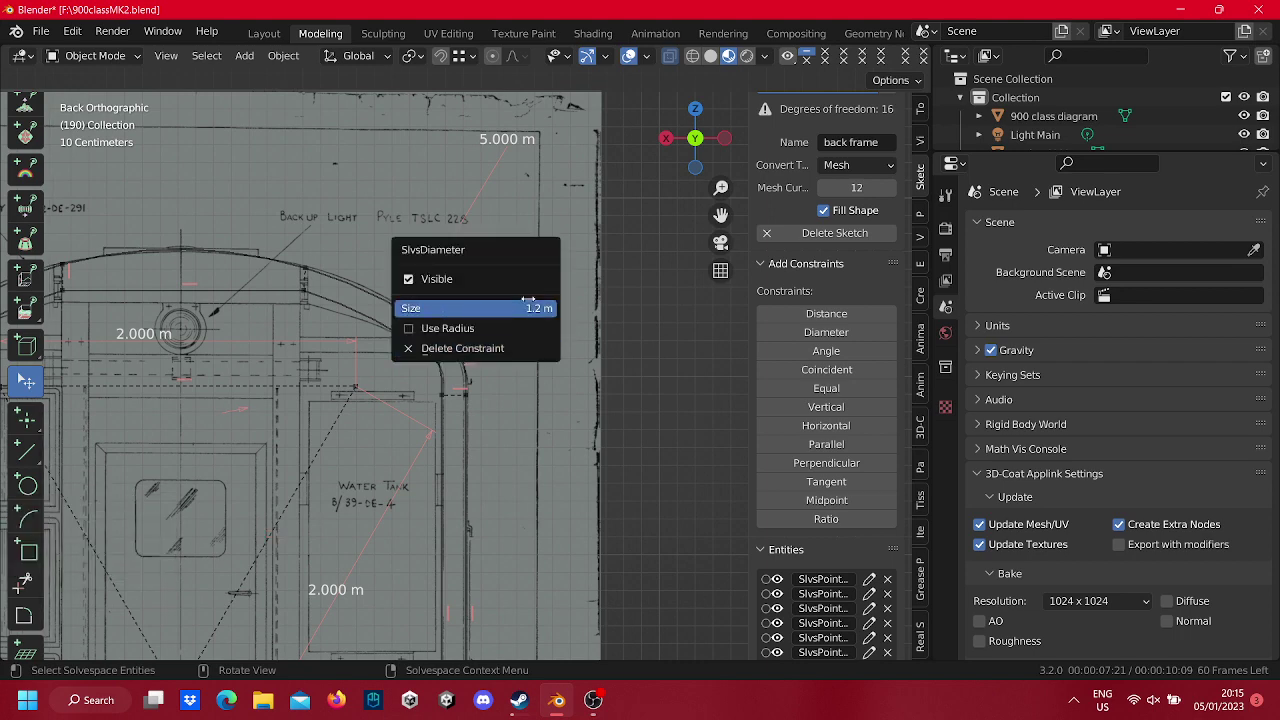
pyautogui.click(527, 305)
pyautogui.write('1')
pyautogui.press('Return')
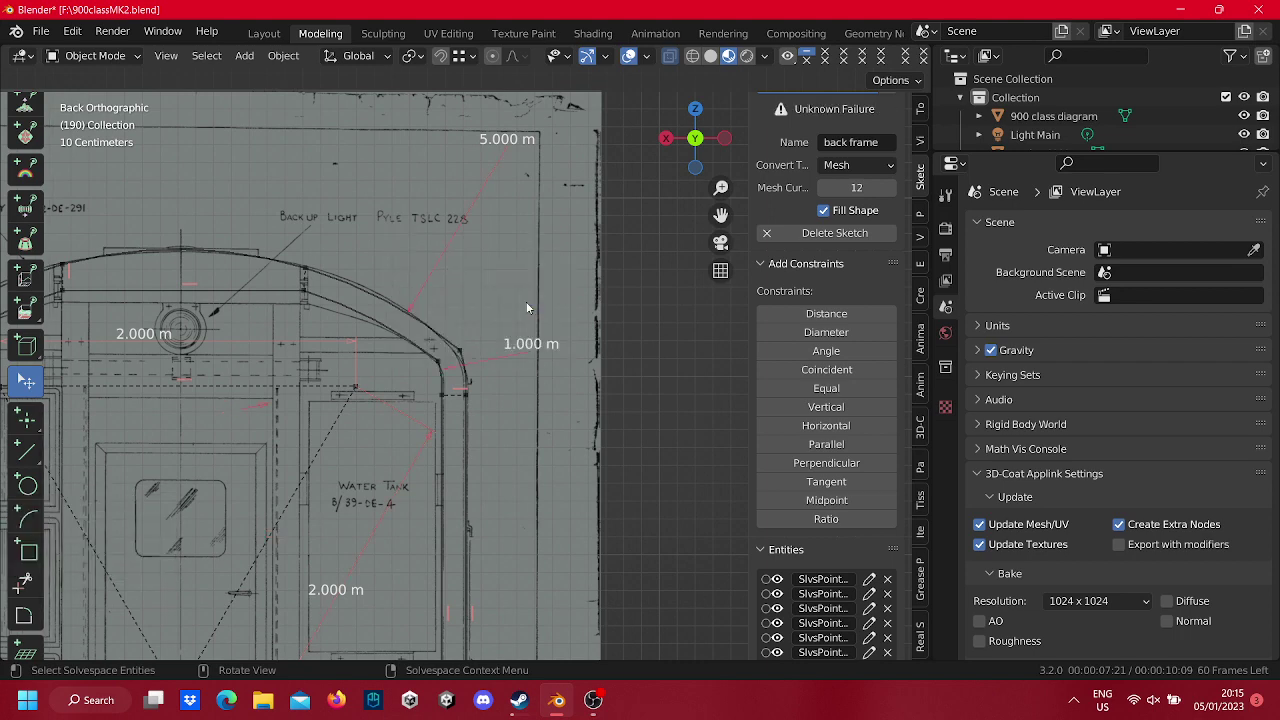
# Delete the lower 2 m distance constraint.
pyautogui.keyDown('shift'); pyautogui.moveTo(420, 308); pyautogui.dragTo(541, 141, button='middle'); pyautogui.keyUp('shift')
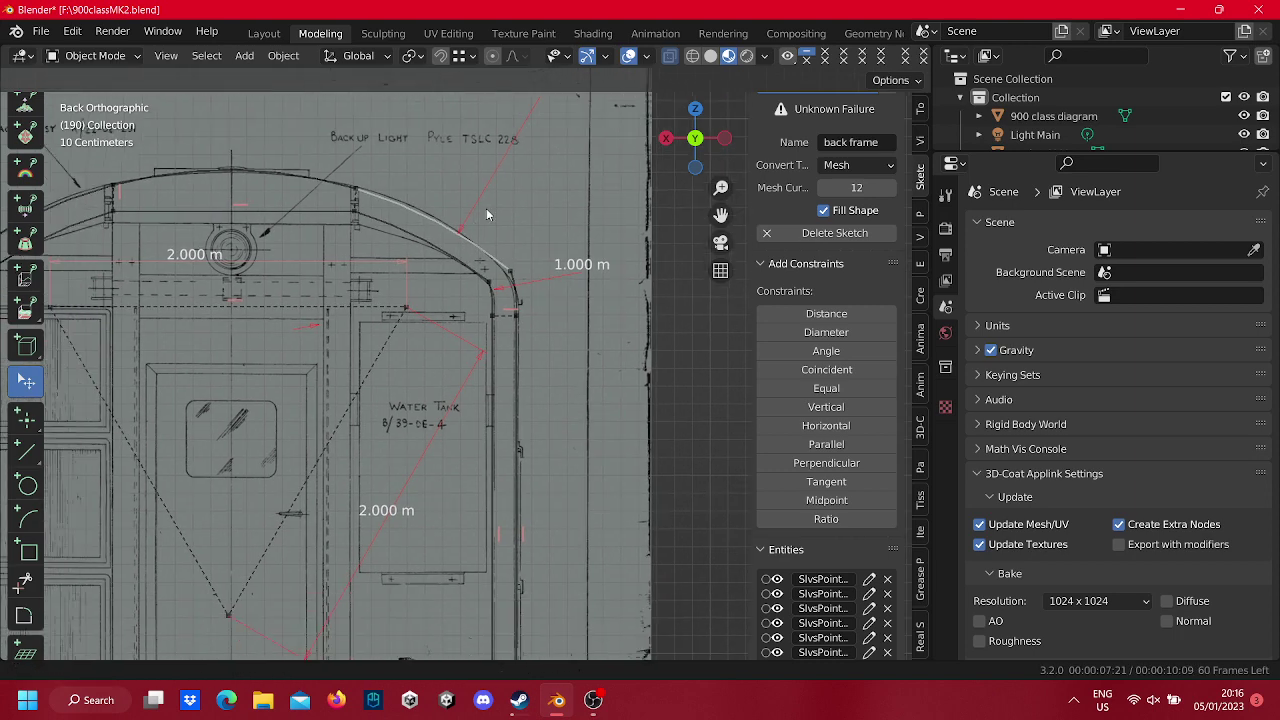
pyautogui.rightClick(460, 430)
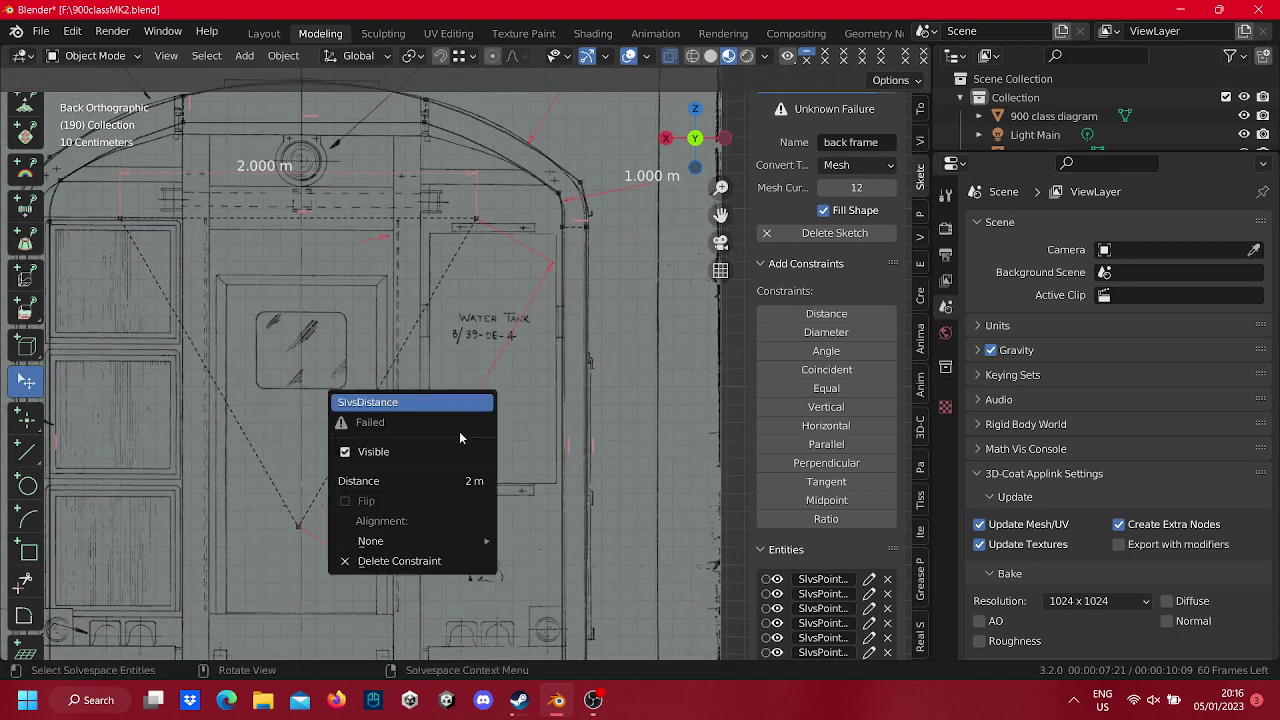
pyautogui.click(433, 566)
# Reshape the corner arc to fit the blueprint and open a nearby constraint's options.
pyautogui.keyDown('shift'); pyautogui.moveTo(605, 282); pyautogui.dragTo(552, 350, button='middle'); pyautogui.keyUp('shift')
pyautogui.scroll(3, 508, 292)
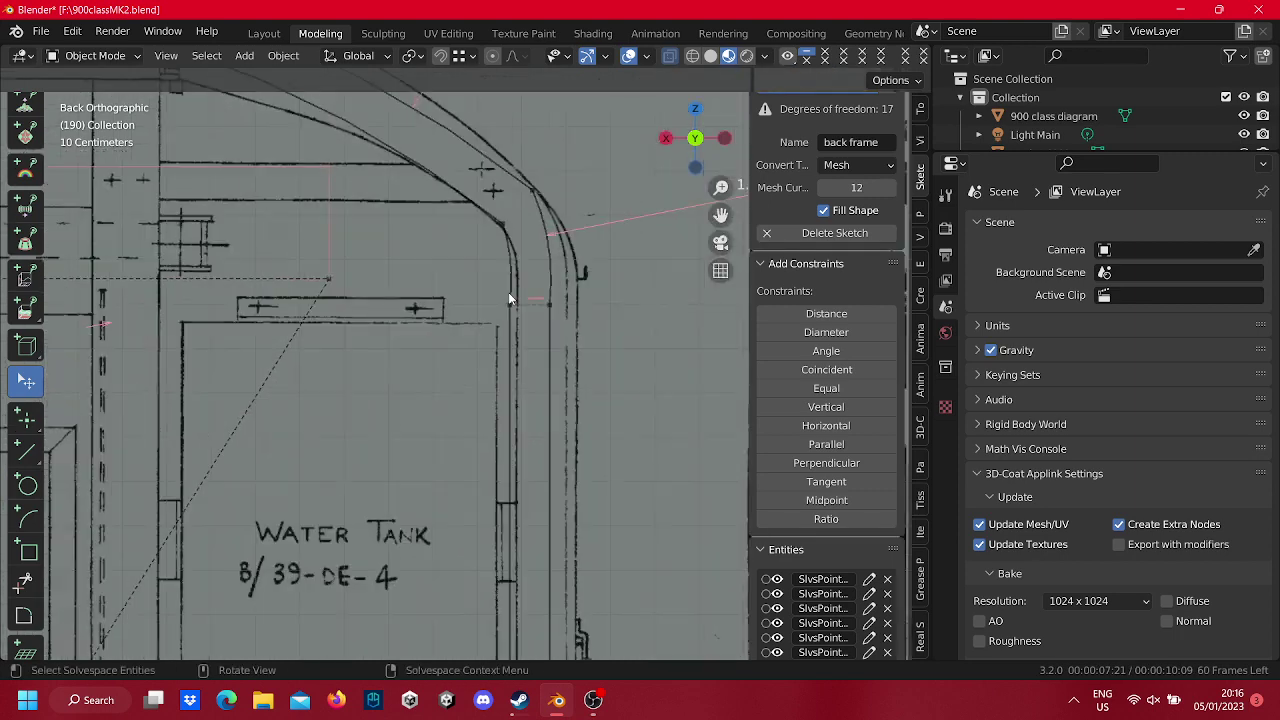
pyautogui.keyDown('shift'); pyautogui.moveTo(500, 390); pyautogui.dragTo(505, 440, button='middle'); pyautogui.keyUp('shift')
pyautogui.scroll(-1, 510, 331)
pyautogui.scroll(-2, 510, 331)
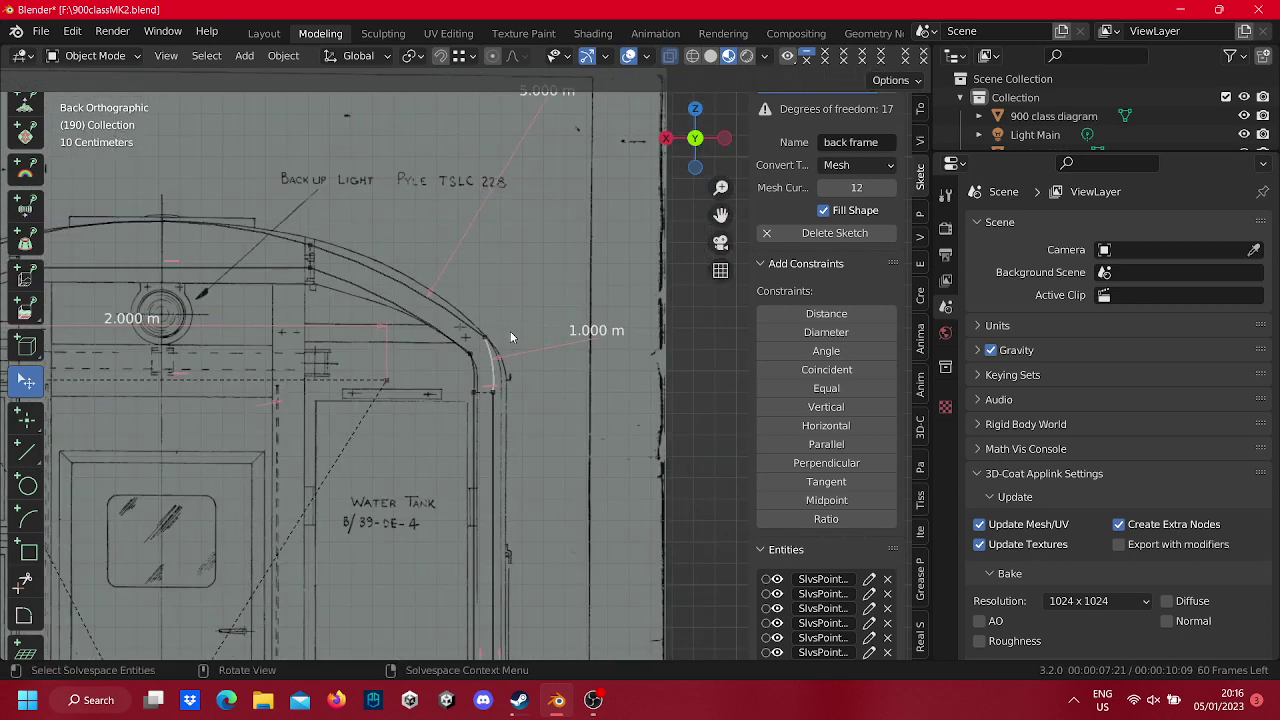
pyautogui.moveTo(382, 275); pyautogui.dragTo(389, 268)
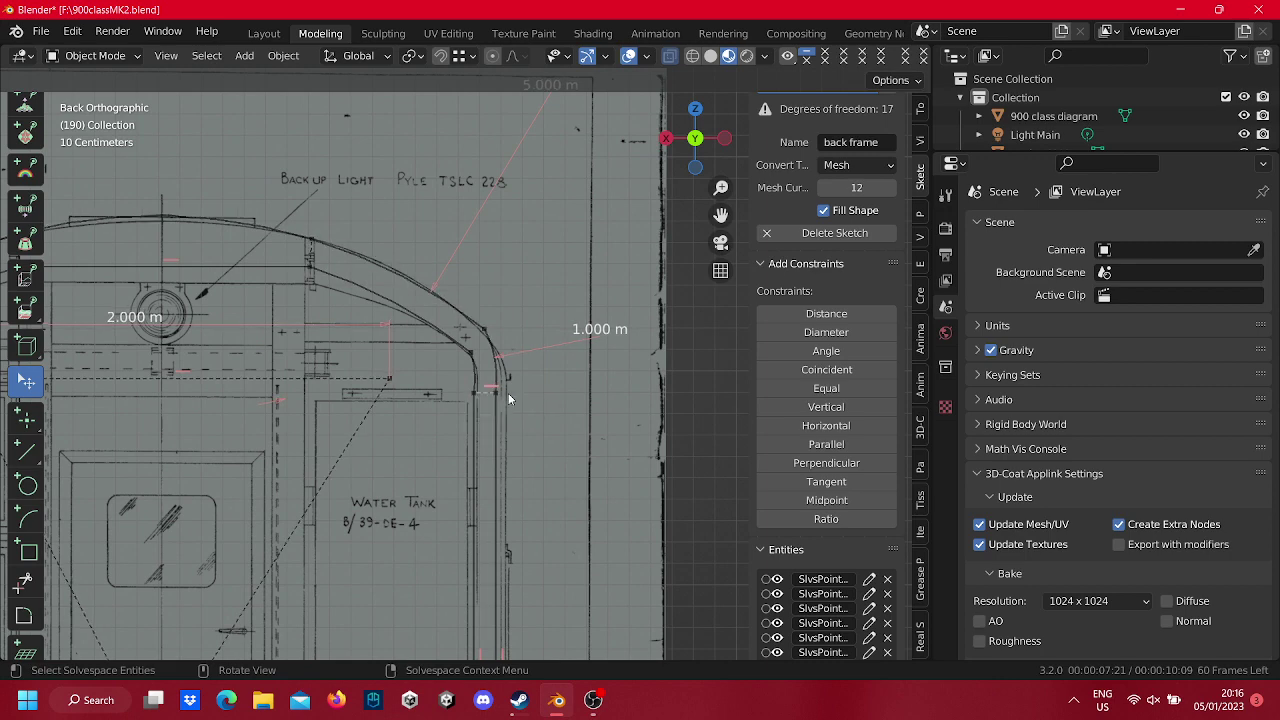
pyautogui.rightClick(508, 399)
pyautogui.click(510, 401)
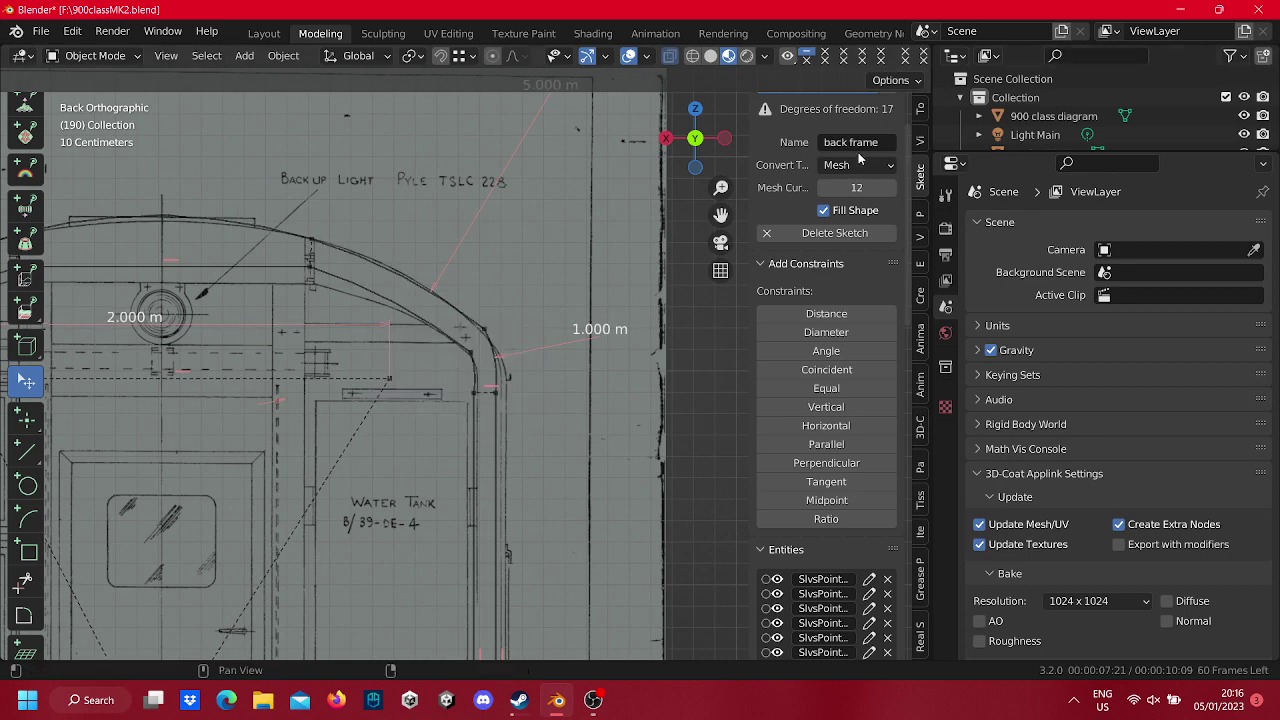
# Set the back frame sketch's Convert Type to None and delete the sketch.
pyautogui.scroll(-6, 570, 305)
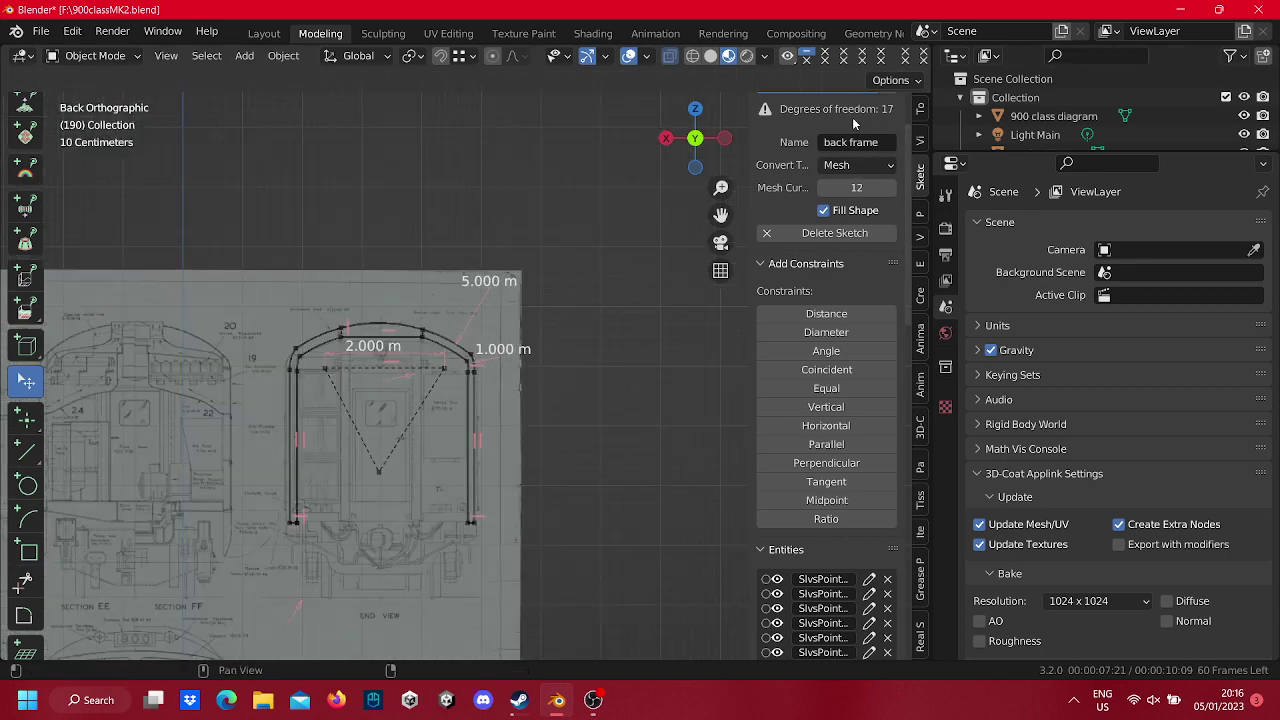
pyautogui.click(858, 165)
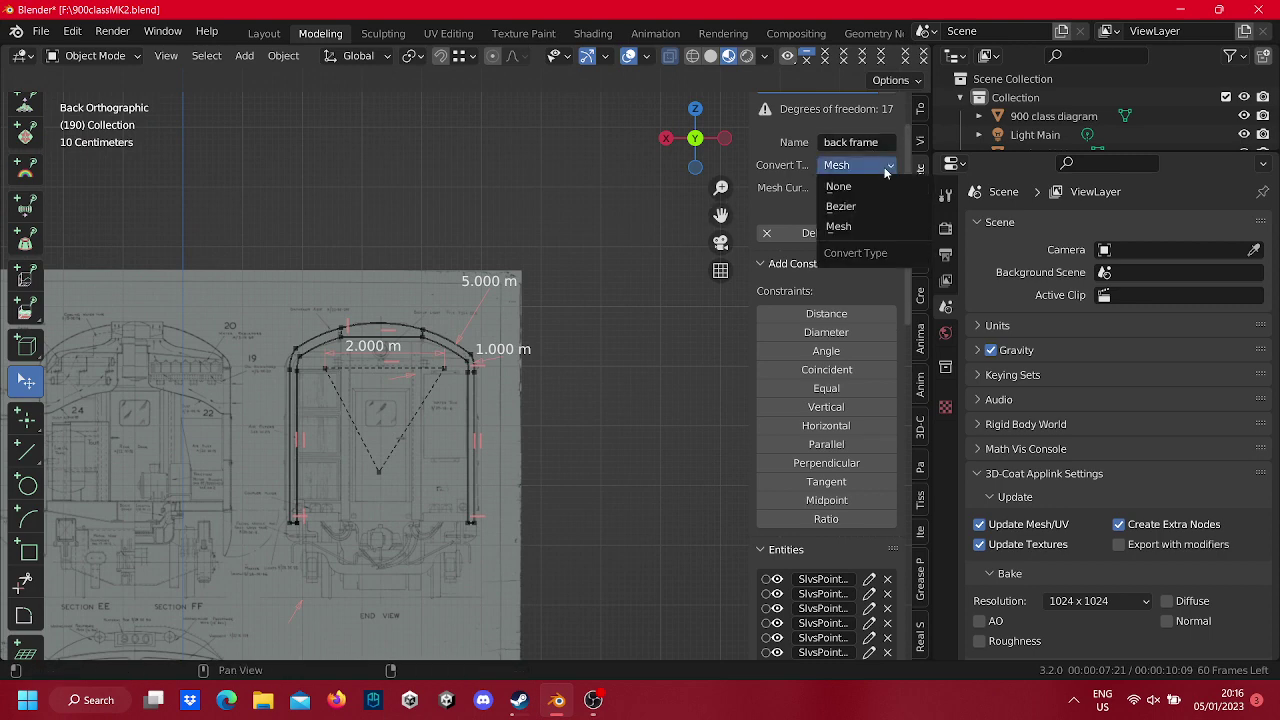
pyautogui.click(866, 185)
pyautogui.click(866, 188)
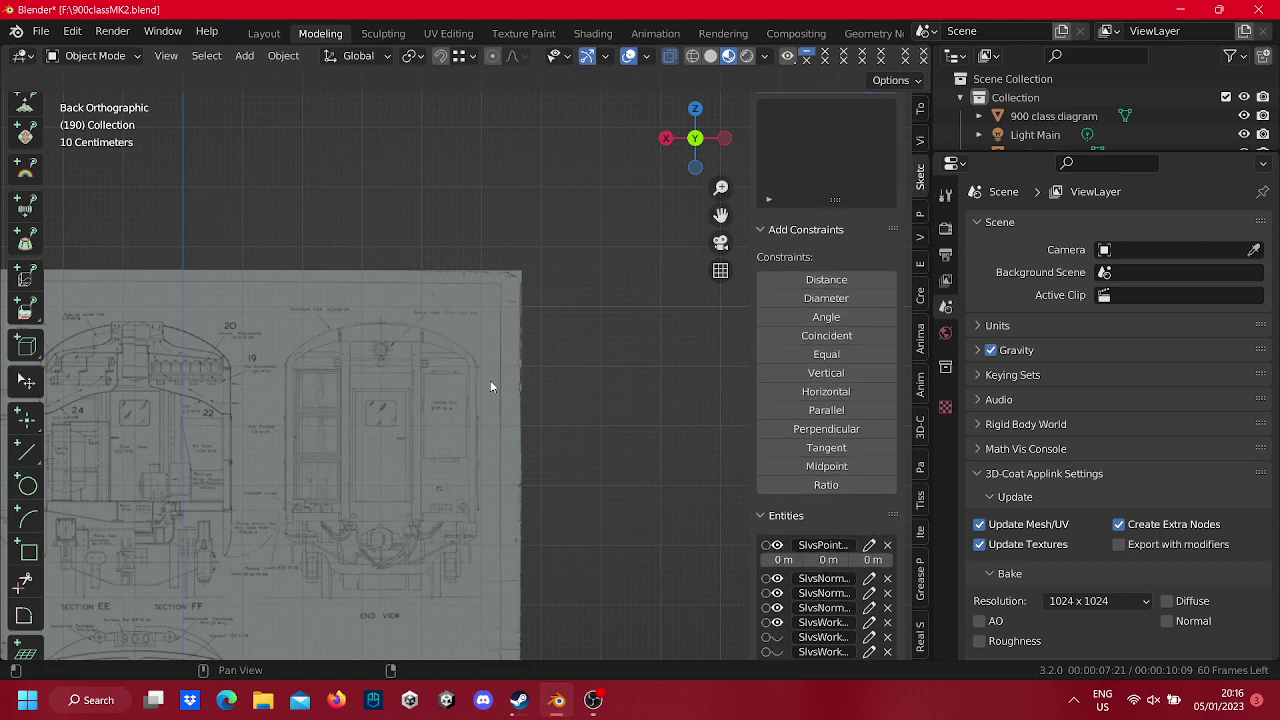
# Pan and zoom across the blueprint to reveal the horn and Lady Norvic lettering.
pyautogui.scroll(-2, 390, 382)
pyautogui.scroll(-5, 390, 382)
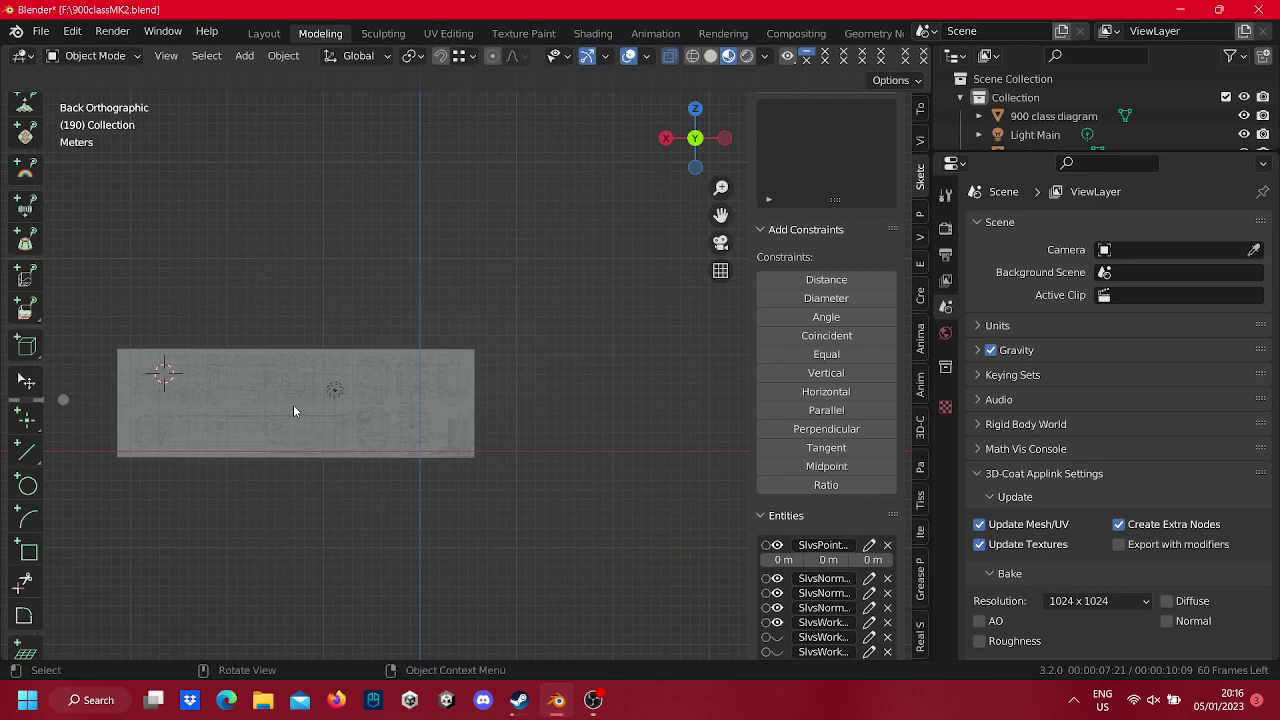
pyautogui.keyDown('shift'); pyautogui.moveTo(293, 404); pyautogui.dragTo(525, 380, button='middle'); pyautogui.keyUp('shift')
pyautogui.scroll(4, 596, 334)
pyautogui.scroll(2, 616, 359)
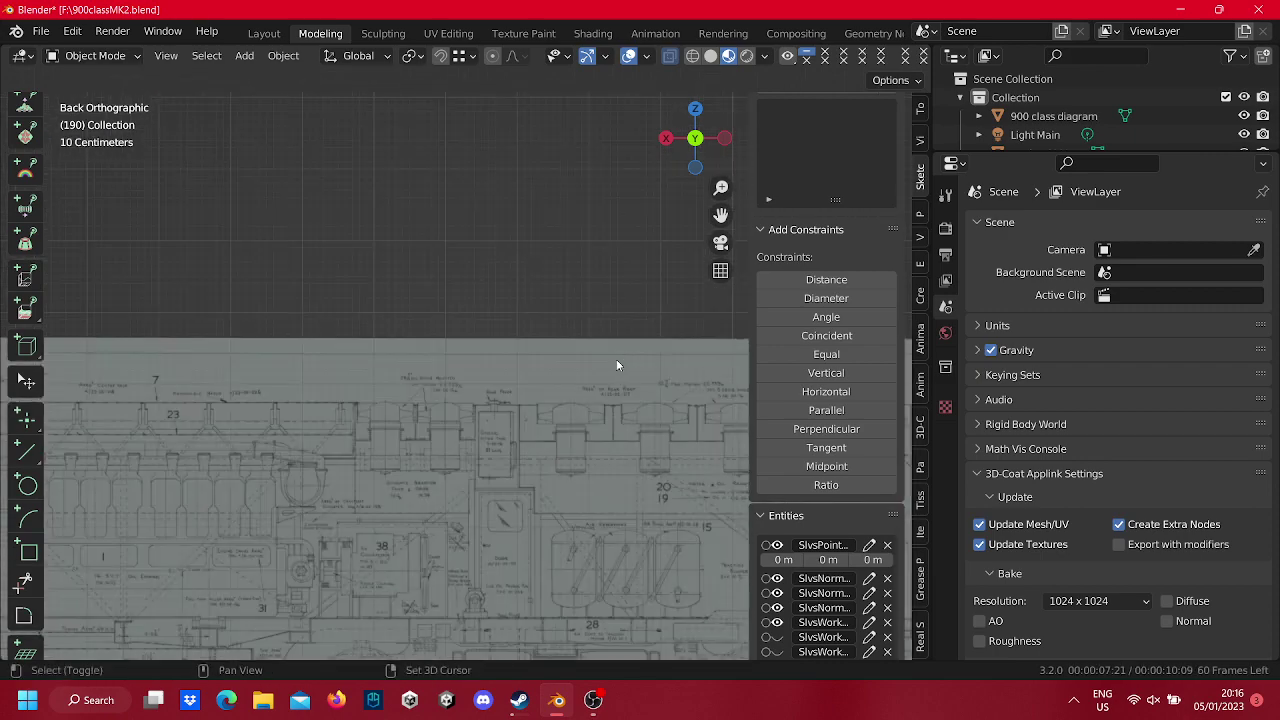
pyautogui.keyDown('shift'); pyautogui.moveTo(616, 359); pyautogui.dragTo(364, 348, button='middle'); pyautogui.keyUp('shift')
pyautogui.keyDown('shift'); pyautogui.moveTo(516, 392); pyautogui.dragTo(391, 296, button='middle'); pyautogui.keyUp('shift')
pyautogui.scroll(4, 435, 298)
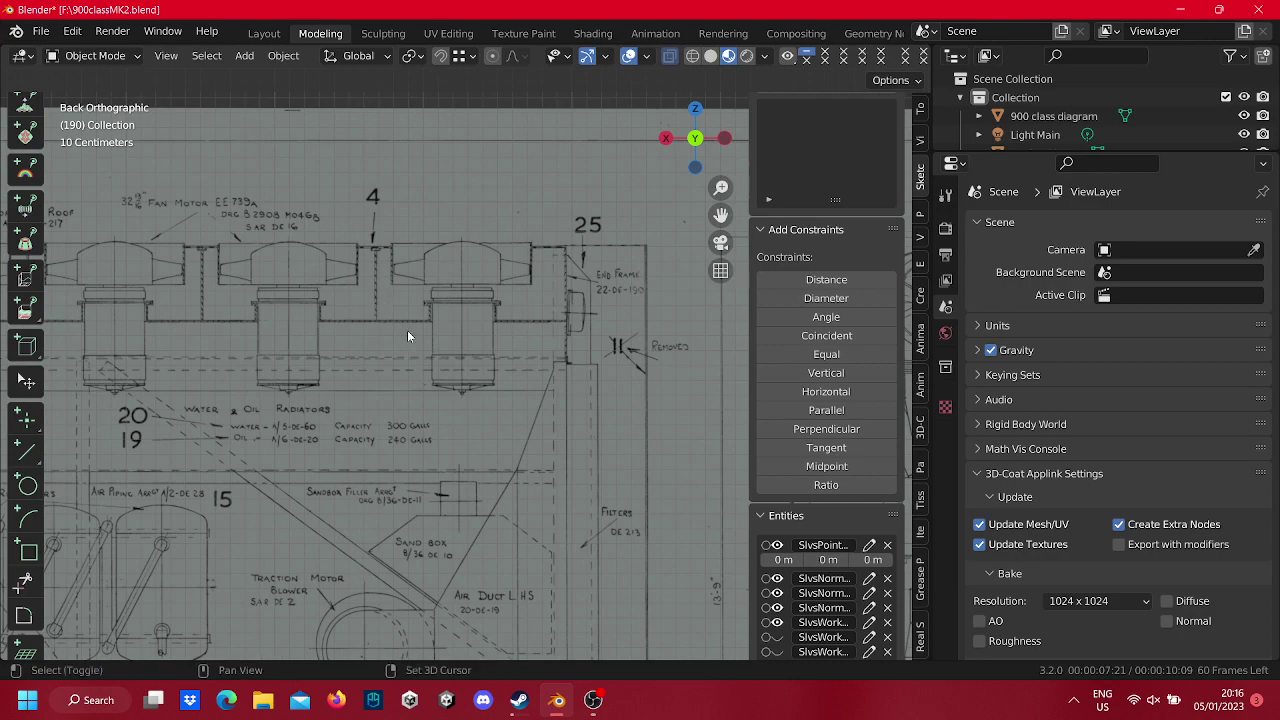
pyautogui.scroll(-2, 458, 368)
pyautogui.scroll(-3, 550, 352)
pyautogui.scroll(-3, 457, 346)
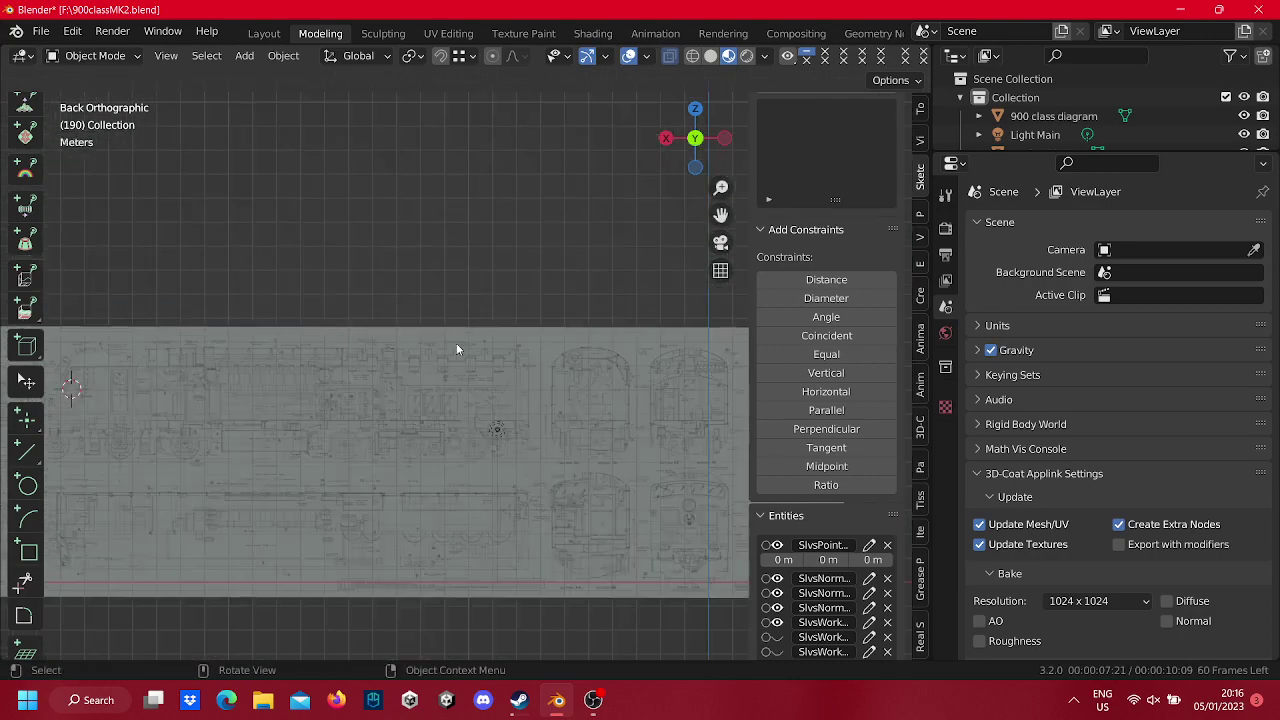
pyautogui.scroll(-1, 452, 378)
pyautogui.scroll(5, 646, 340)
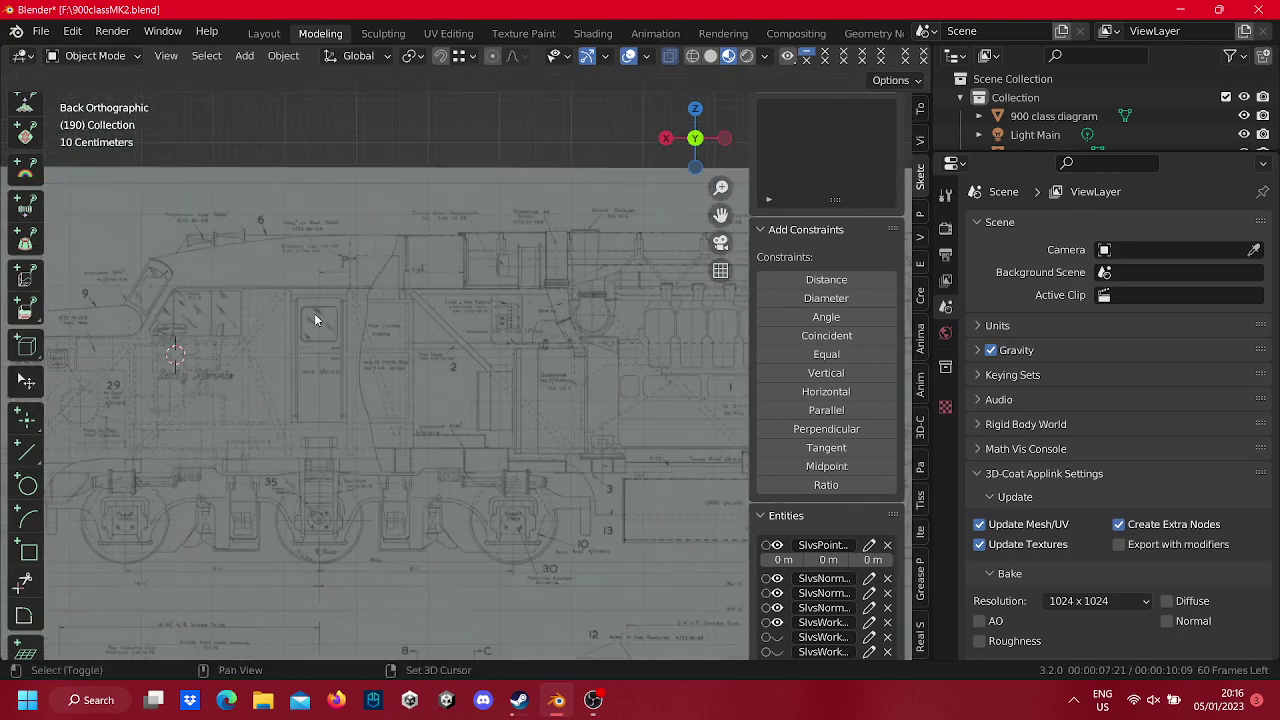
pyautogui.scroll(-1, 695, 385)
pyautogui.scroll(5, 660, 356)
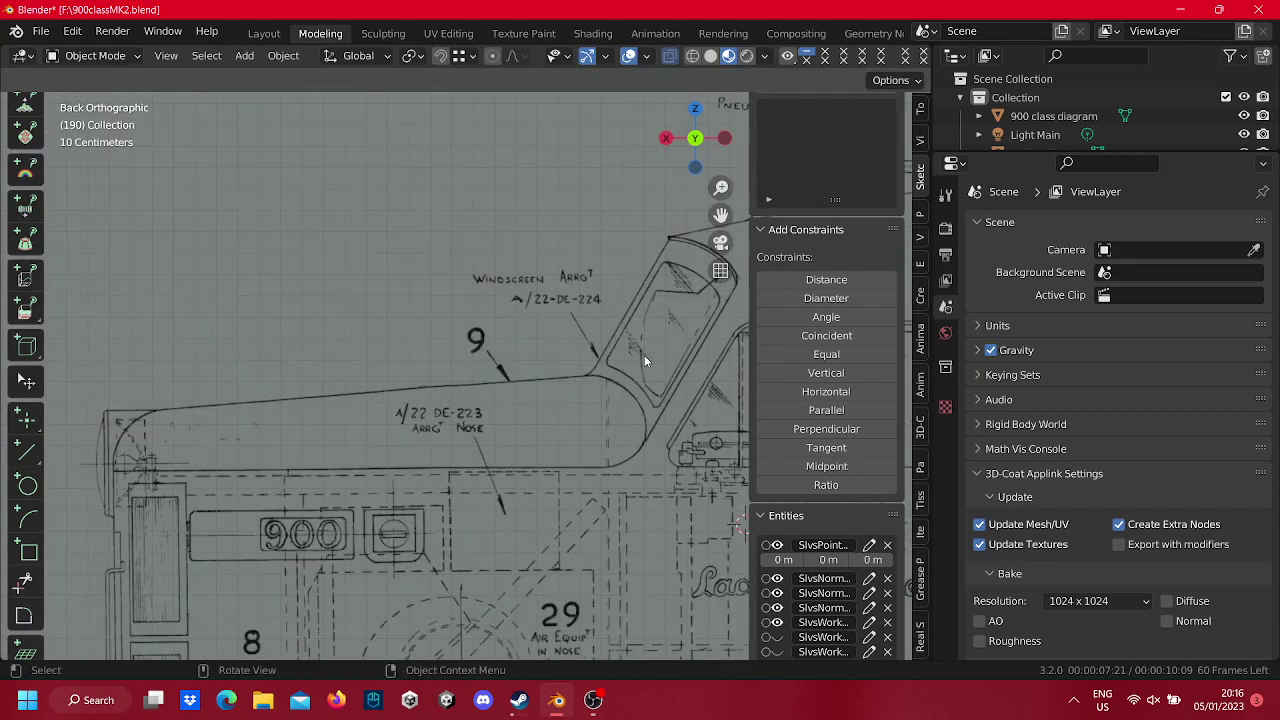
pyautogui.scroll(-1, 644, 358)
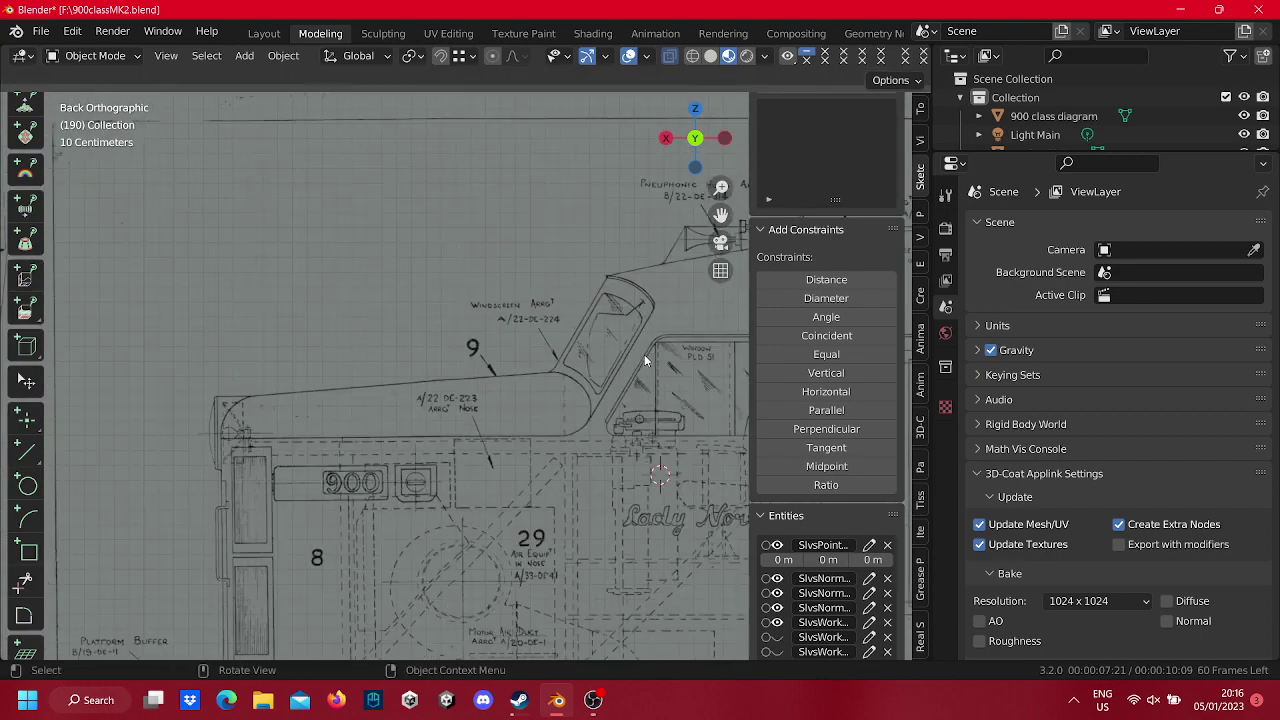
pyautogui.keyDown('shift'); pyautogui.moveTo(565, 369); pyautogui.dragTo(405, 356, button='middle'); pyautogui.keyUp('shift')
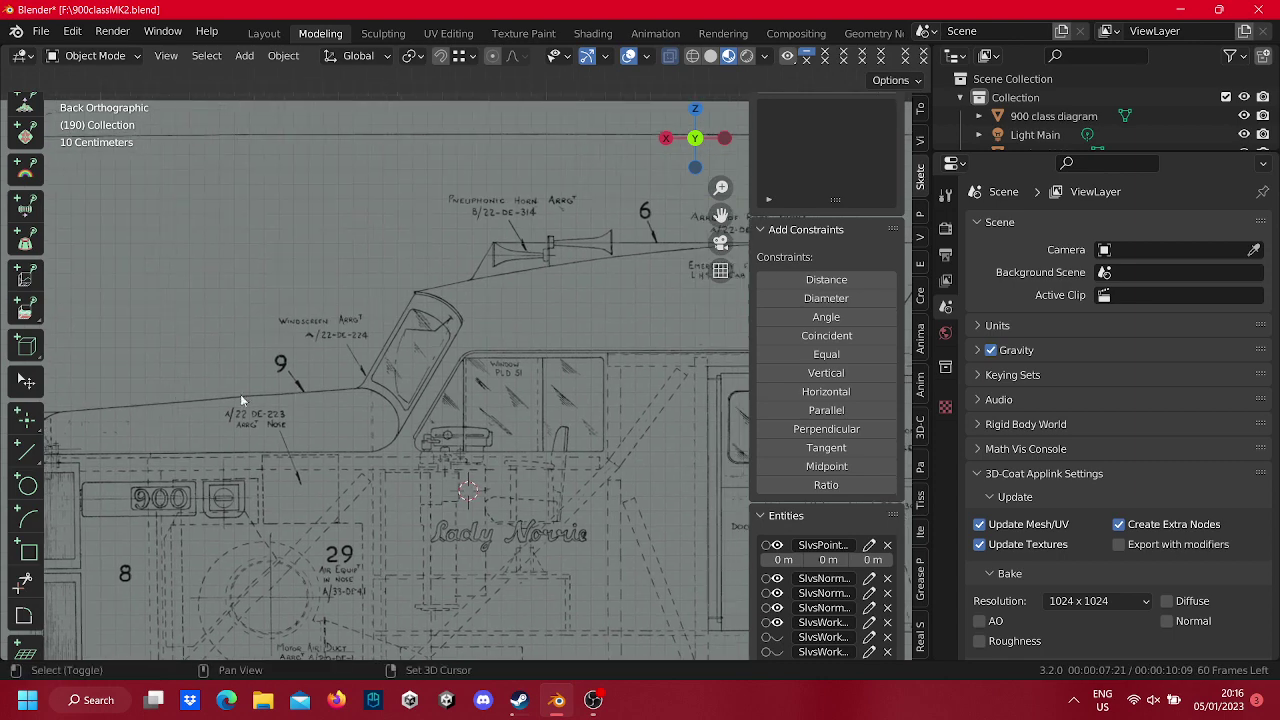
pyautogui.scroll(-5, 405, 356)
pyautogui.keyDown('shift'); pyautogui.moveTo(598, 339); pyautogui.dragTo(512, 340, button='middle'); pyautogui.keyUp('shift')
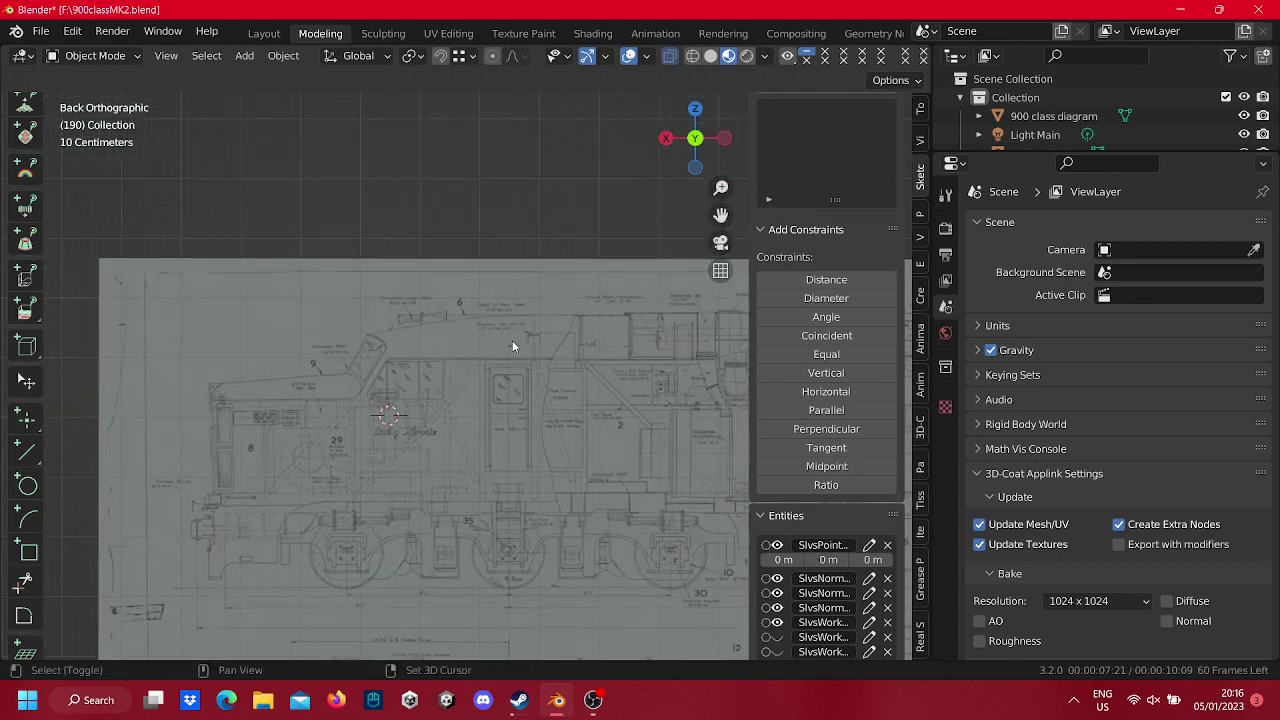
pyautogui.scroll(-3, 513, 346)
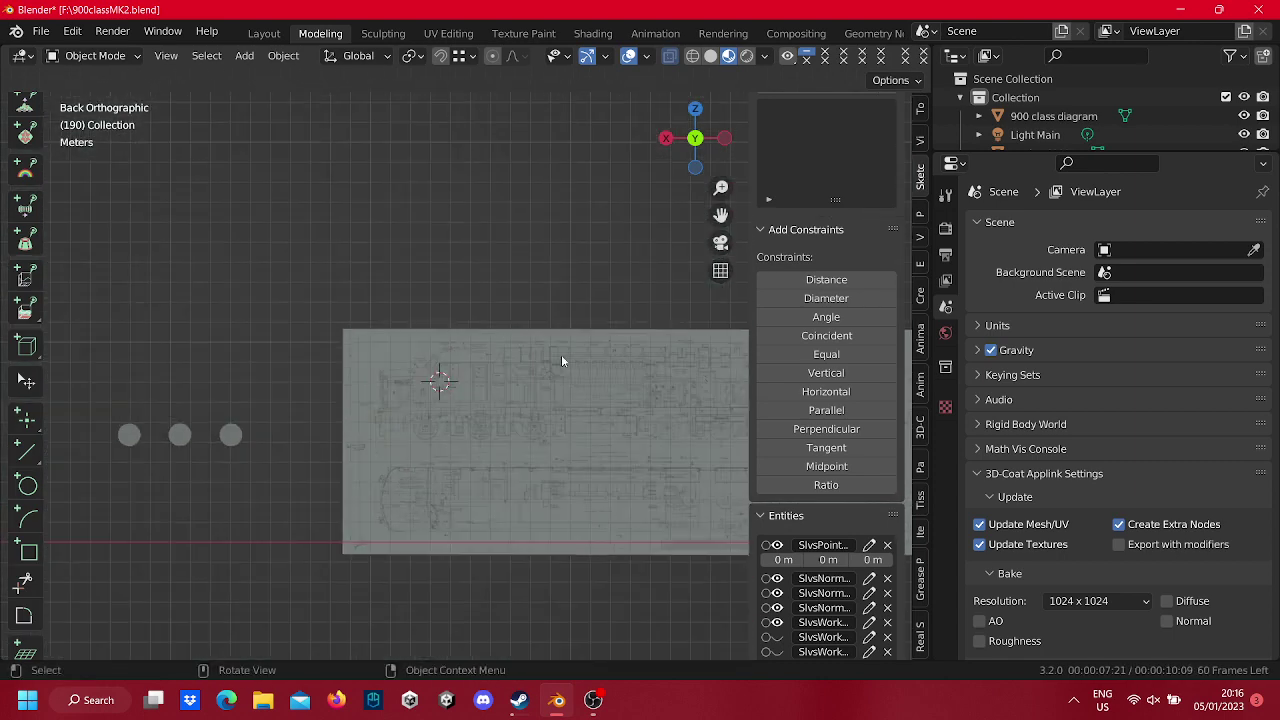
# Reframe the blueprint, choose the Arc tool, and select the 900 class diagram.
pyautogui.moveTo(548, 506)
pyautogui.keyDown('shift'); pyautogui.mouseDown(button='middle')
pyautogui.moveTo(544, 333)
pyautogui.moveTo(550, 396)
pyautogui.moveTo(581, 428)
pyautogui.moveTo(522, 396)
pyautogui.moveTo(647, 369)
pyautogui.mouseUp(button='middle'); pyautogui.keyUp('shift')
pyautogui.scroll(3, 541, 415)
pyautogui.scroll(1, 541, 415)
pyautogui.scroll(2, 510, 405)
pyautogui.scroll(-1, 535, 412)
pyautogui.scroll(3, 538, 378)
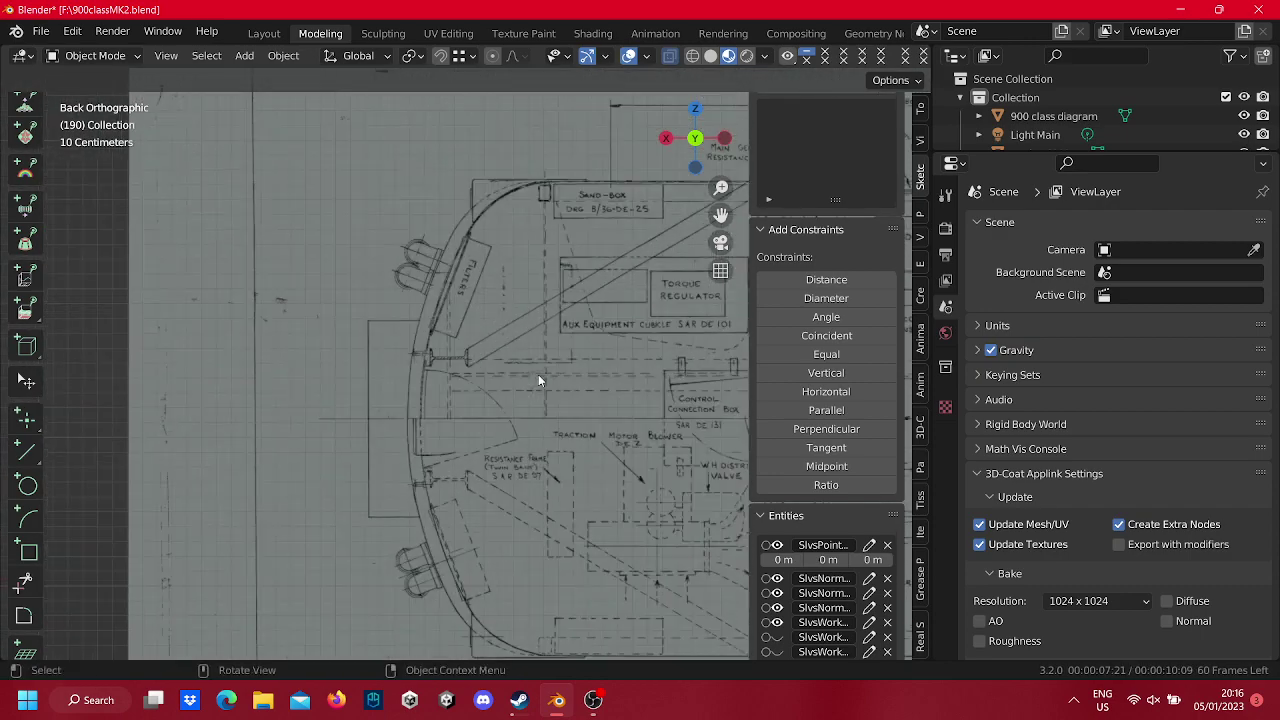
pyautogui.click(27, 516)
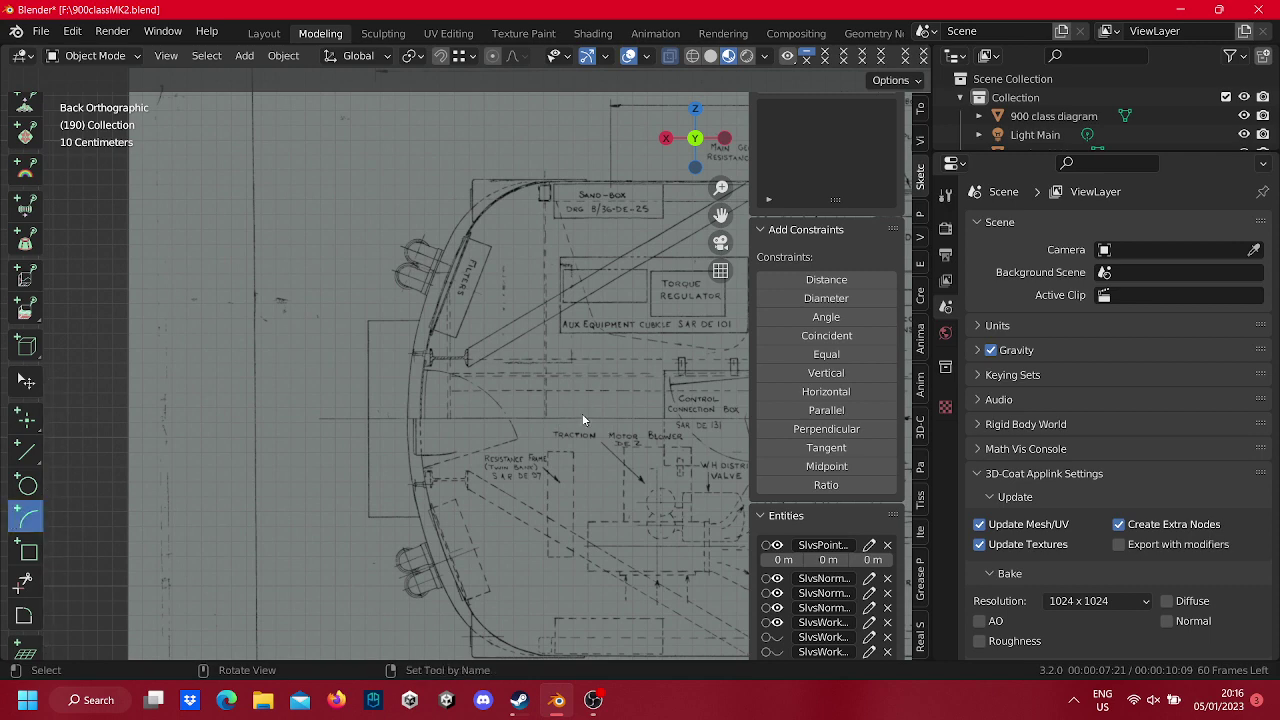
pyautogui.click(632, 416)
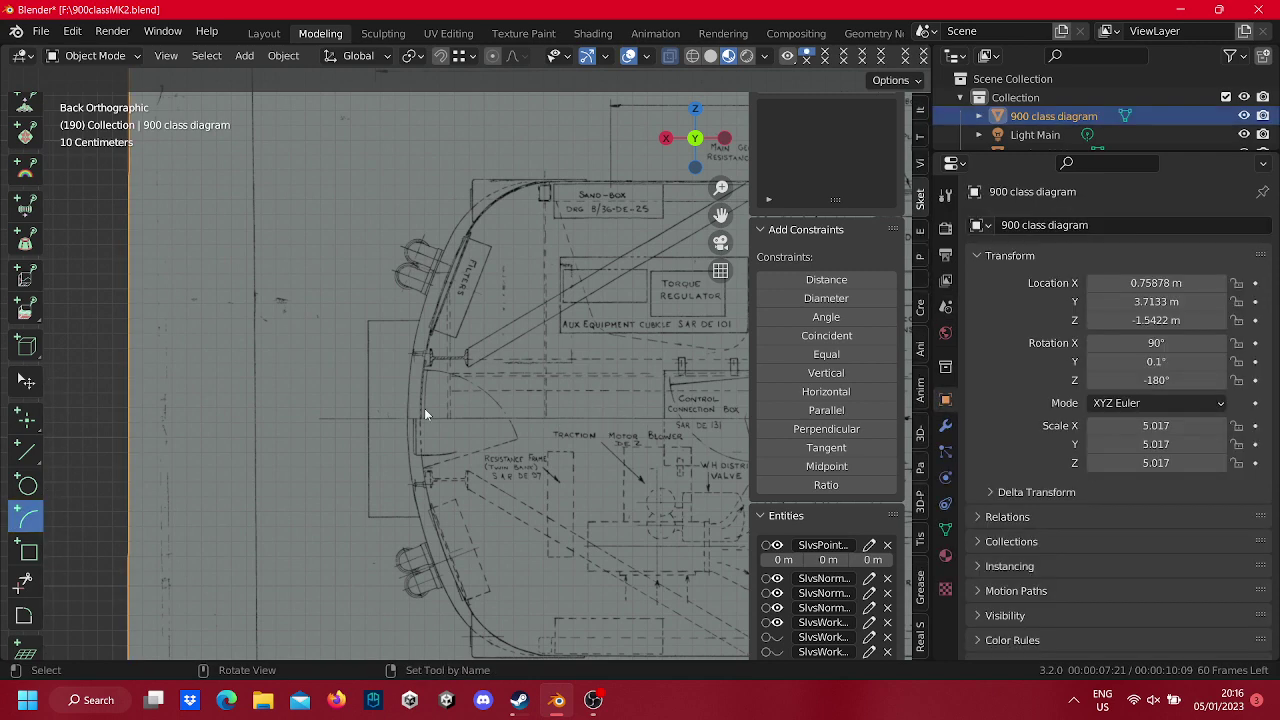
# Deselect the 900 class diagram and begin creating a new sketch.
pyautogui.scroll(-5, 430, 406)
pyautogui.scroll(-2, 296, 367)
pyautogui.click(298, 365)
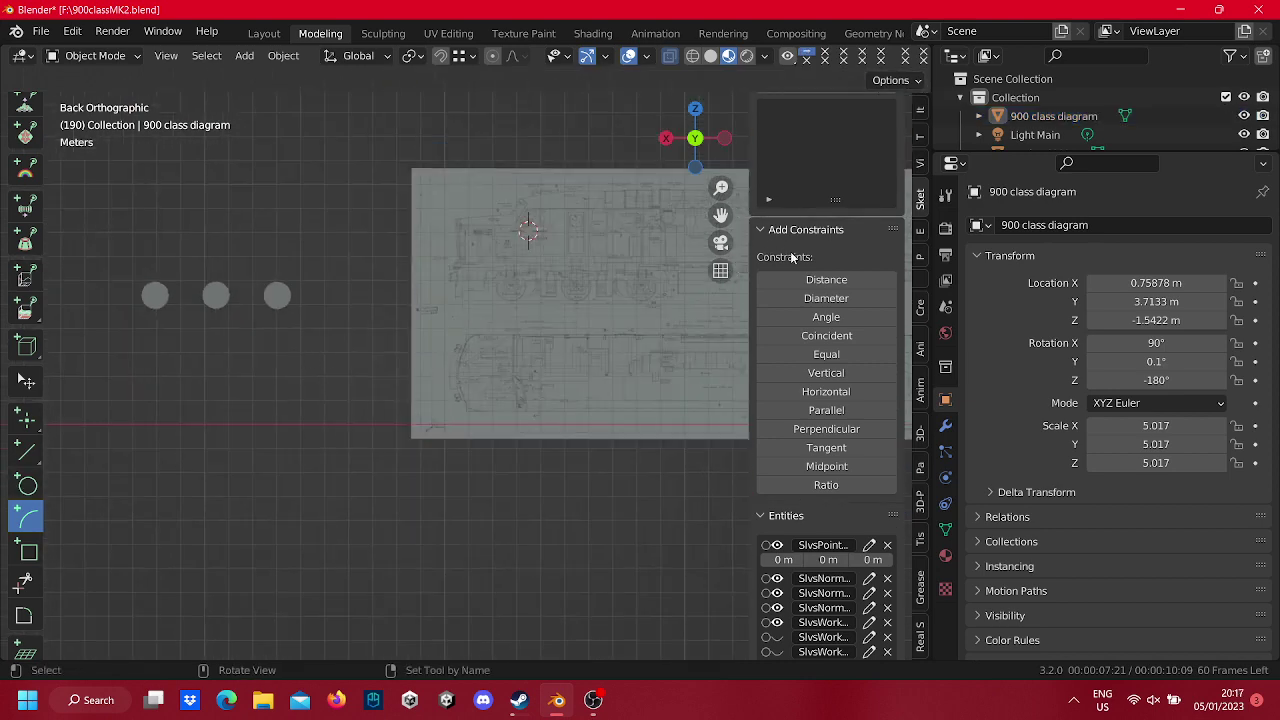
pyautogui.scroll(3, 875, 198)
pyautogui.click(825, 140)
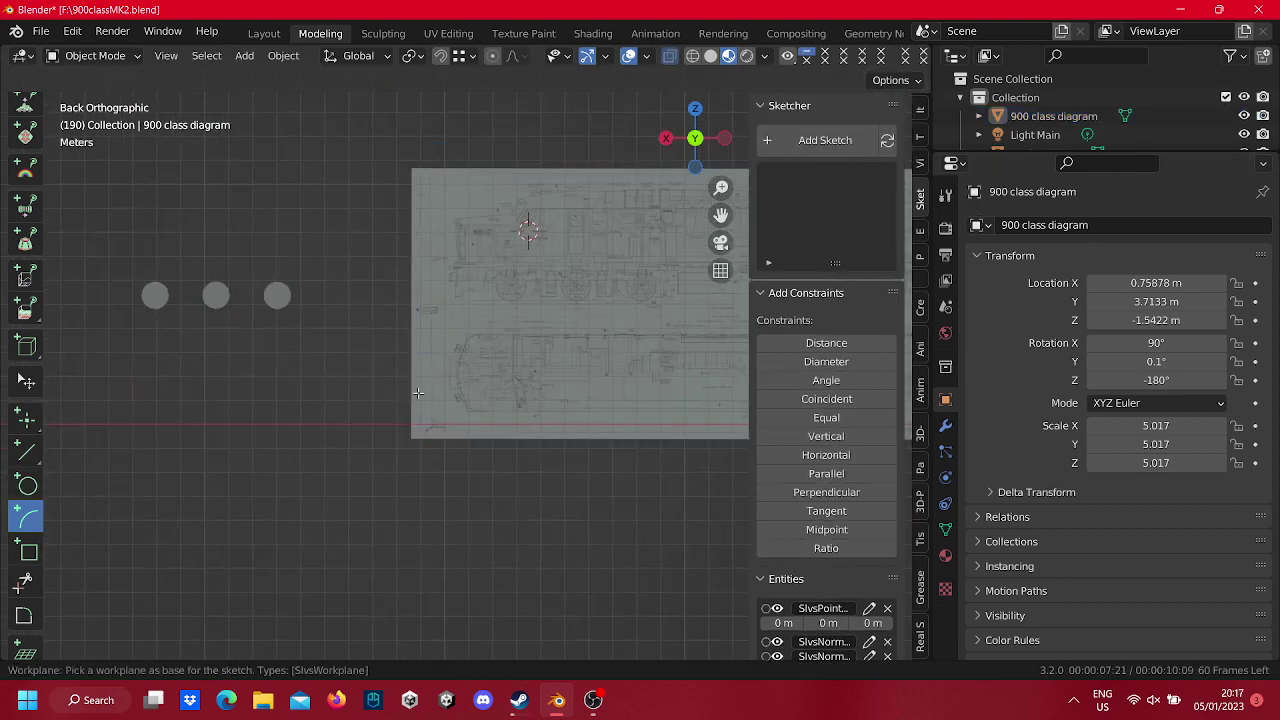
# Pick the blueprint's workplane for the new sketch.
pyautogui.scroll(4, 434, 389)
pyautogui.scroll(-6, 587, 362)
pyautogui.click(489, 311)
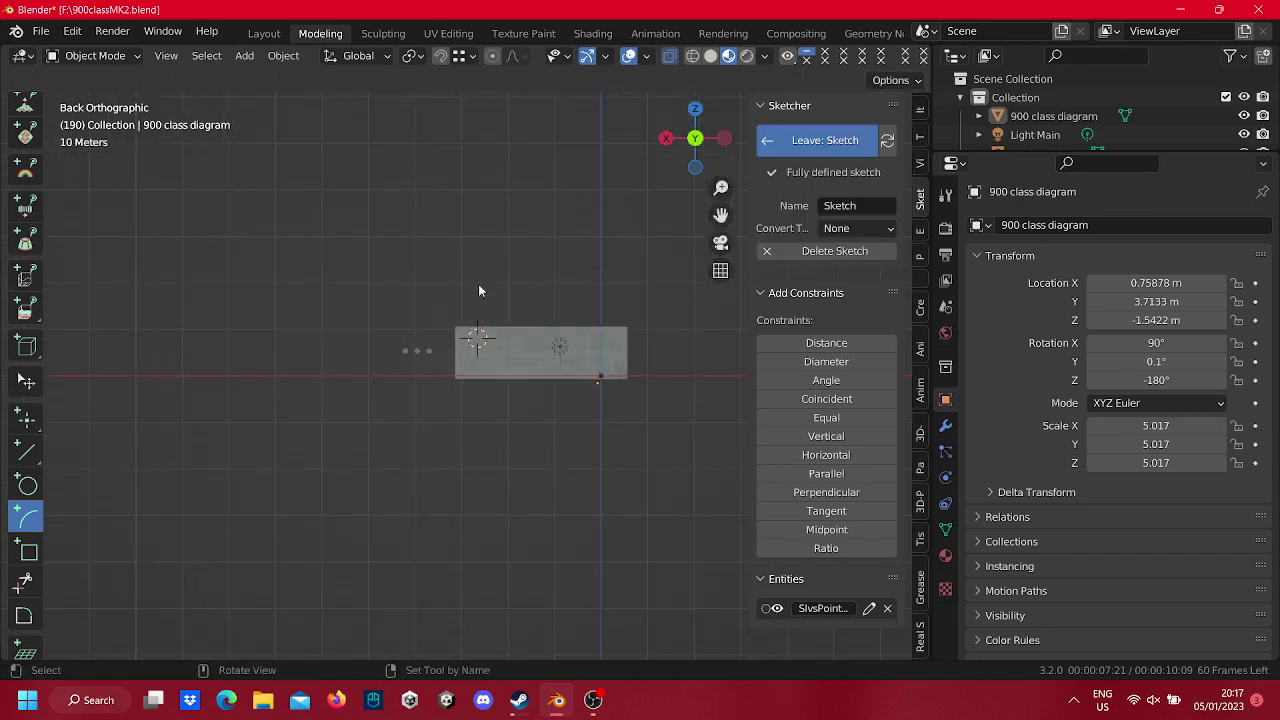
# Draw an arc centred inside the cab end, from its lower corner to its upper corner.
pyautogui.scroll(2, 452, 347)
pyautogui.scroll(3, 462, 336)
pyautogui.scroll(3, 465, 348)
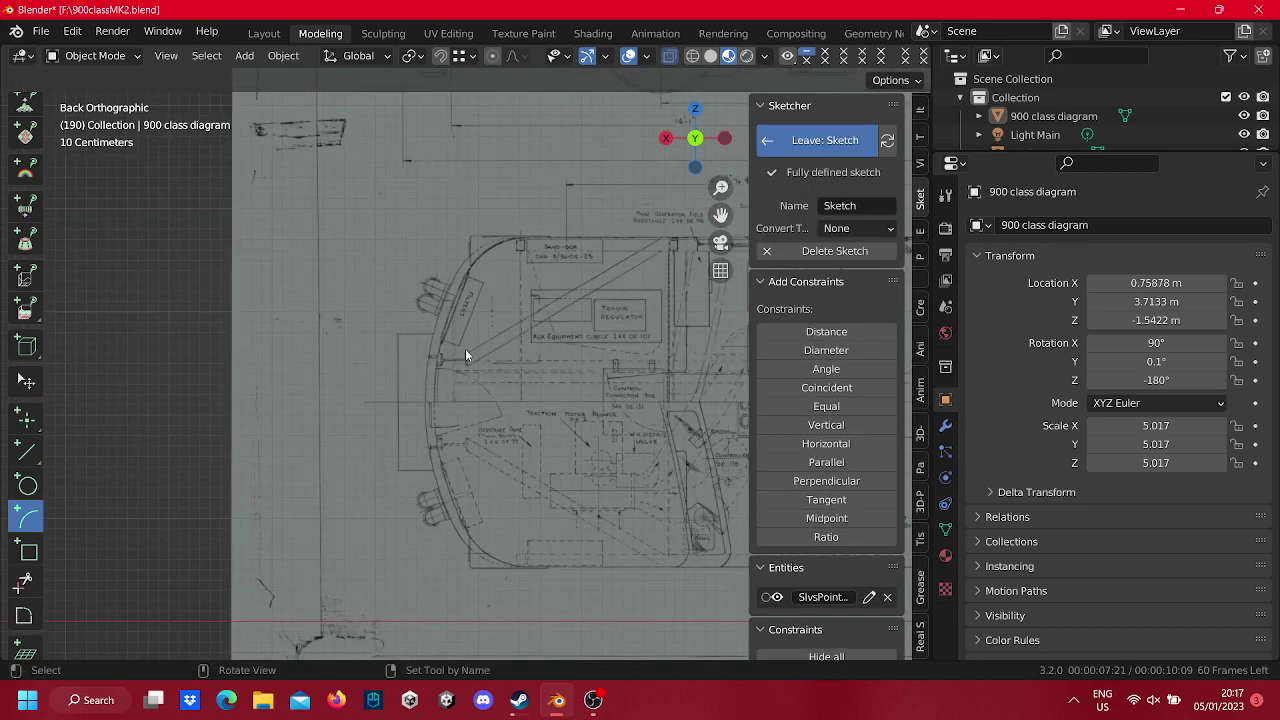
pyautogui.scroll(3, 458, 372)
pyautogui.scroll(3, 456, 377)
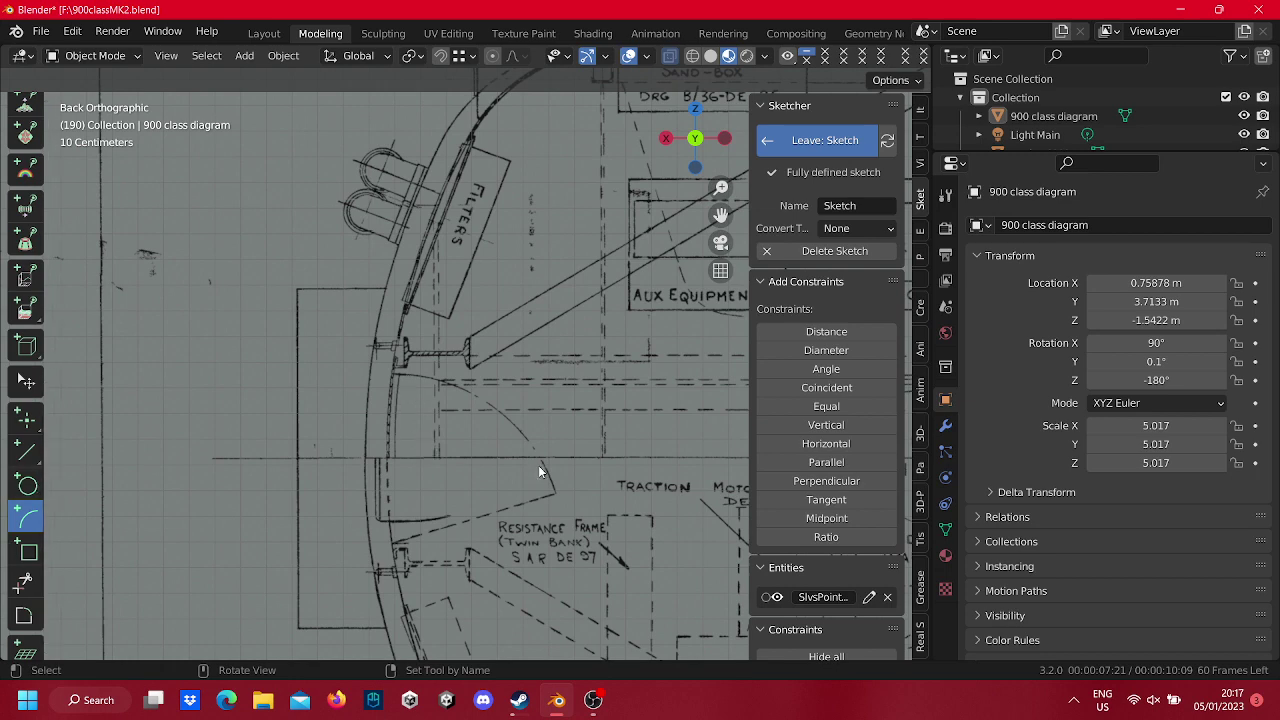
pyautogui.scroll(-2, 597, 459)
pyautogui.scroll(-1, 597, 459)
pyautogui.scroll(-2, 540, 468)
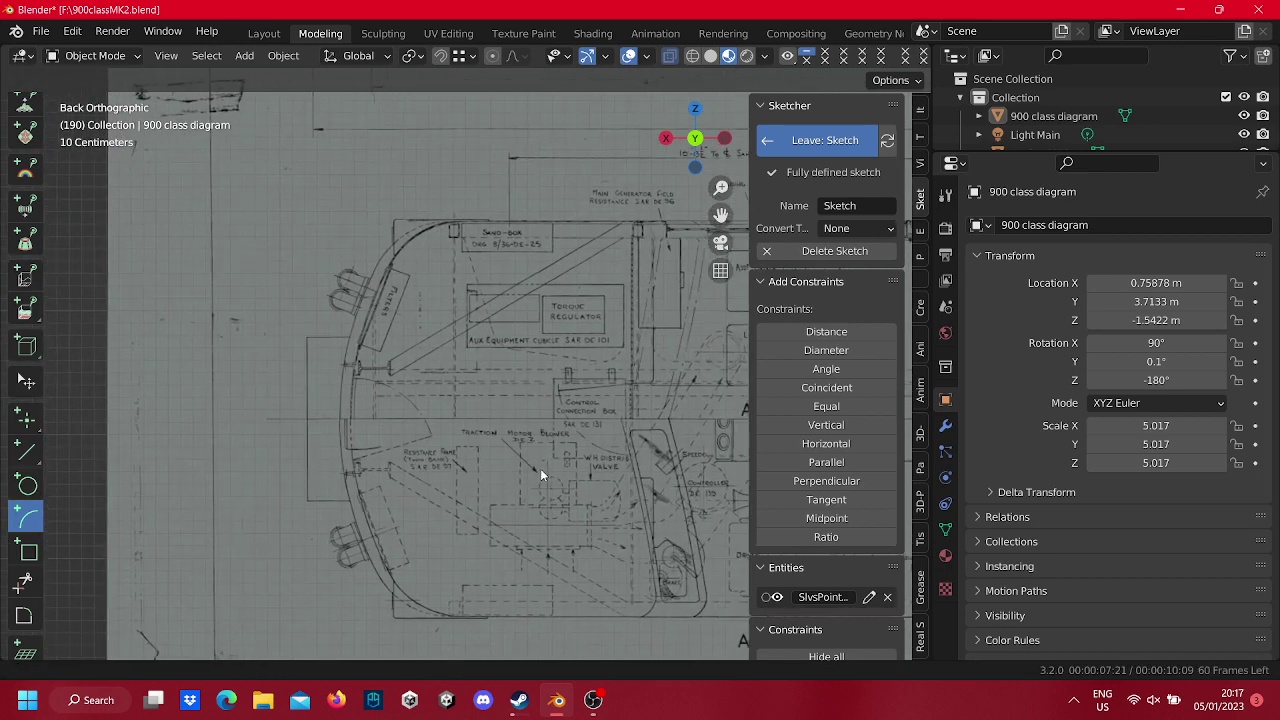
pyautogui.scroll(-1, 600, 440)
pyautogui.click(614, 420)
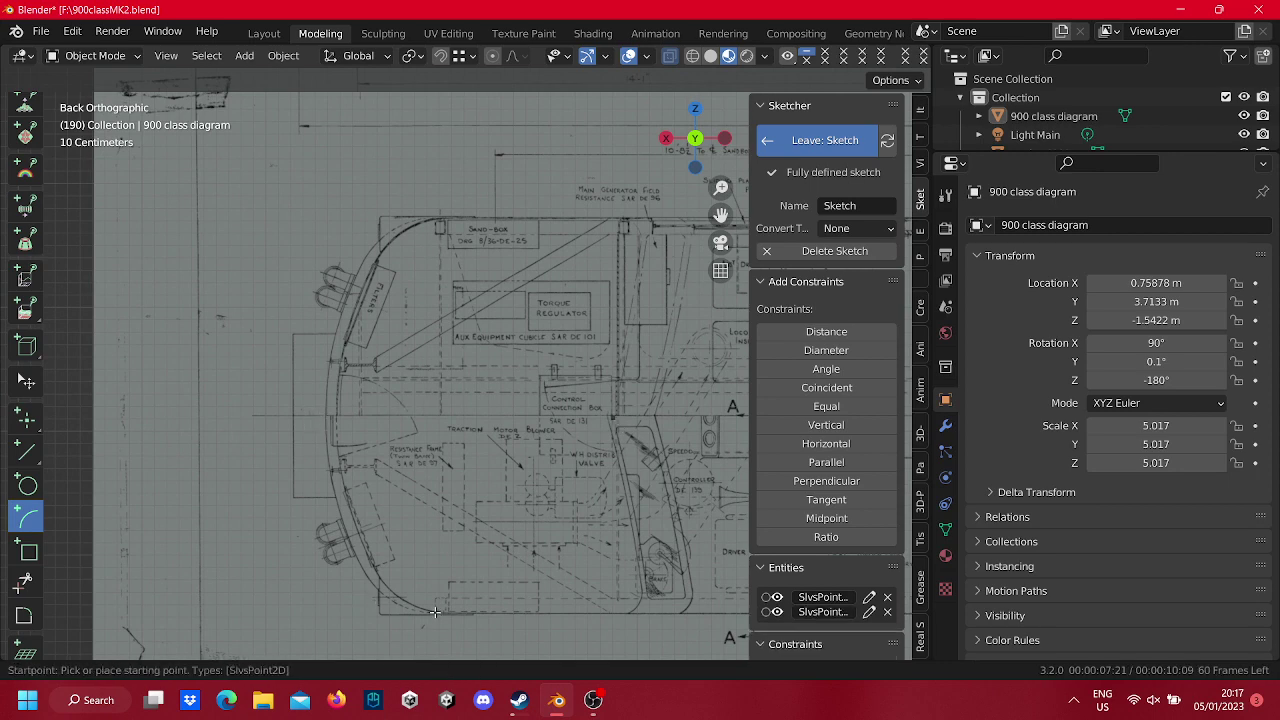
pyautogui.click(477, 614)
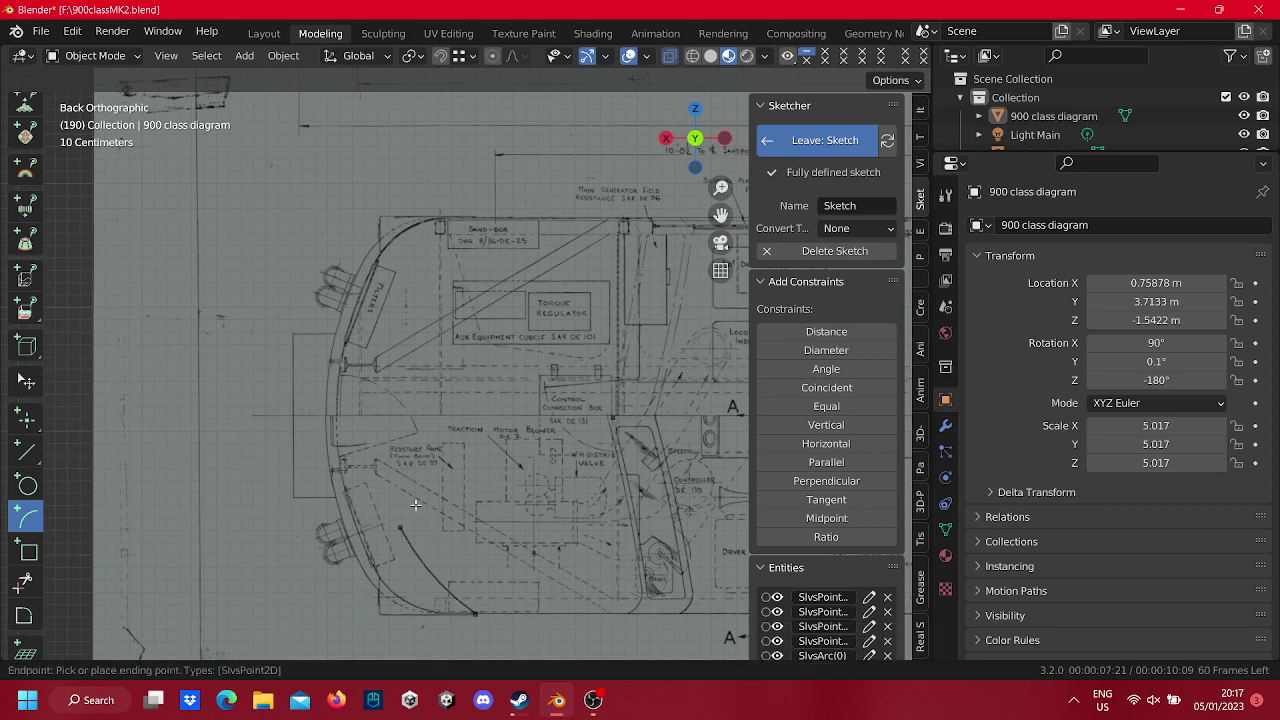
pyautogui.click(467, 198)
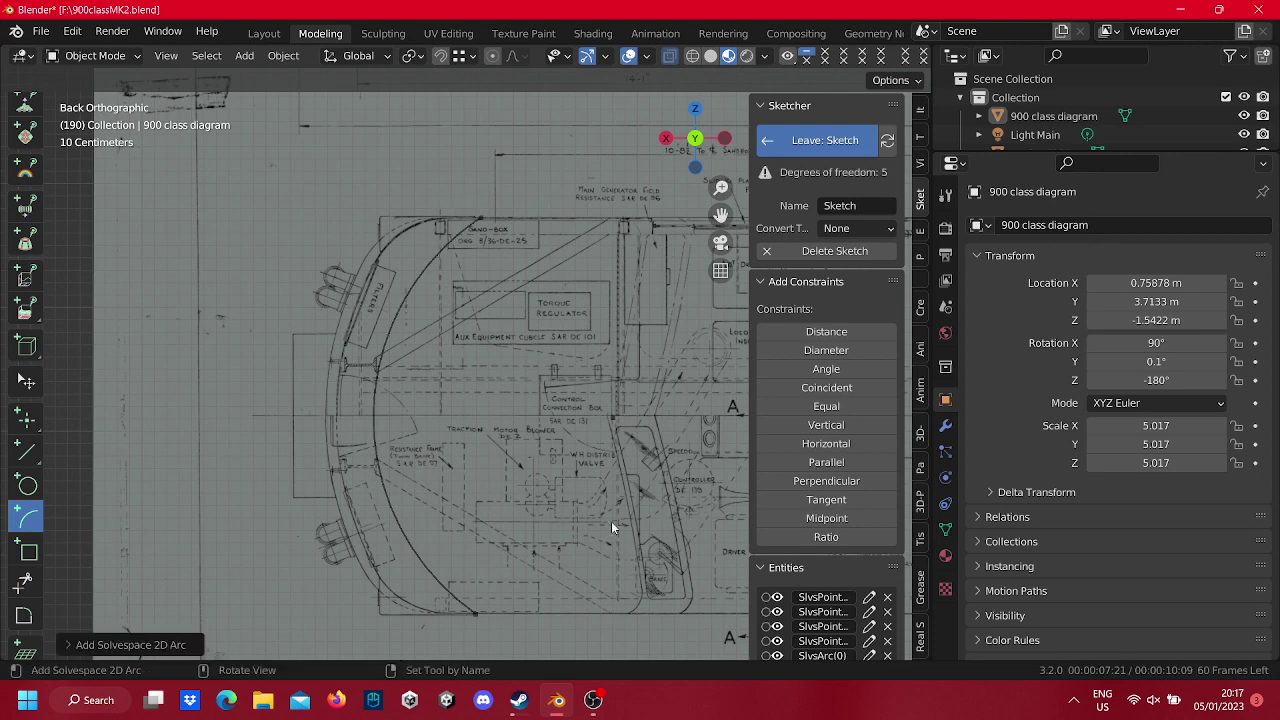
# Drag the arc's bulge and endpoints roughly onto the blueprint's cab-end curve.
pyautogui.press('Escape')
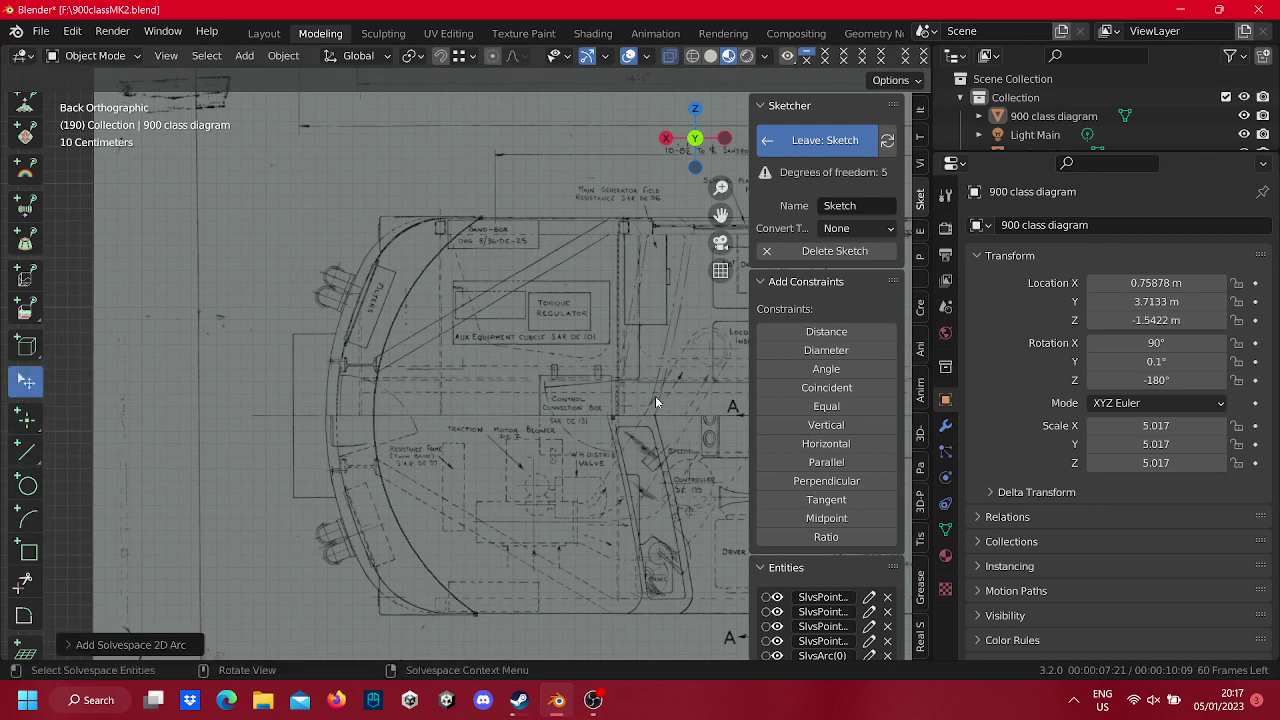
pyautogui.moveTo(612, 418); pyautogui.dragTo(543, 426)
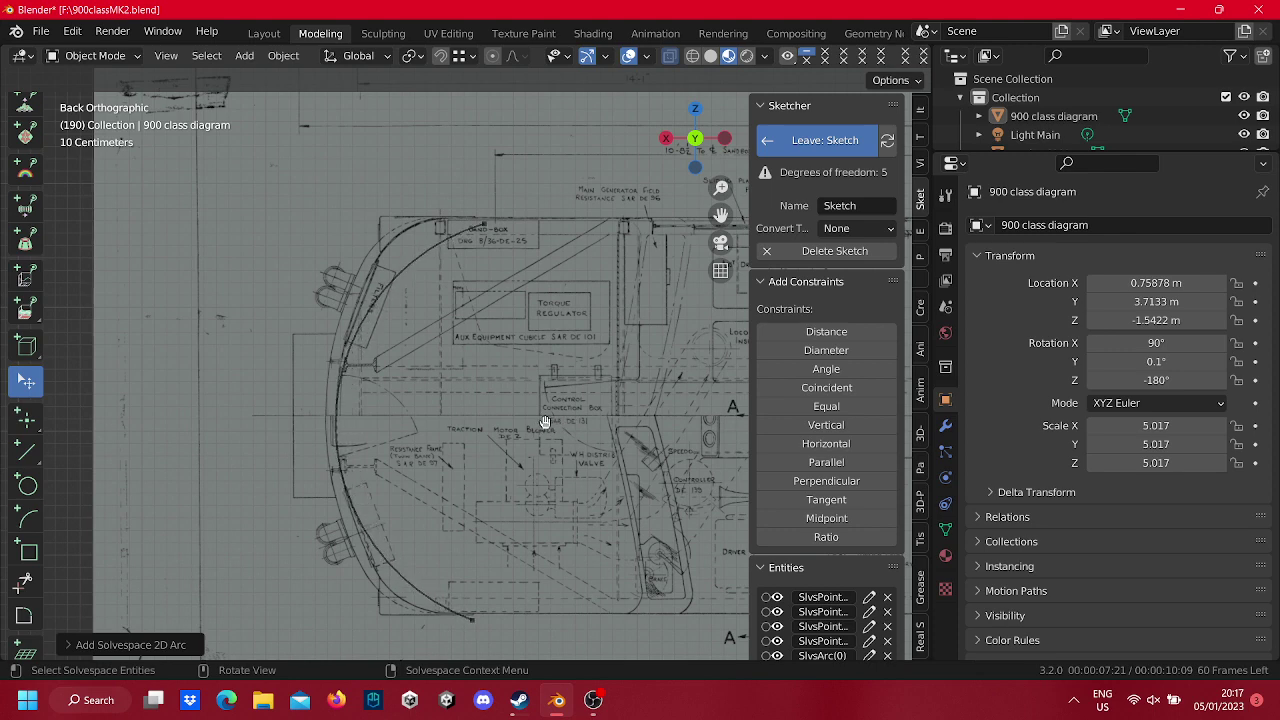
pyautogui.moveTo(543, 426); pyautogui.dragTo(543, 424)
pyautogui.moveTo(475, 626)
pyautogui.mouseDown()
pyautogui.moveTo(427, 615)
pyautogui.moveTo(474, 610)
pyautogui.mouseUp()
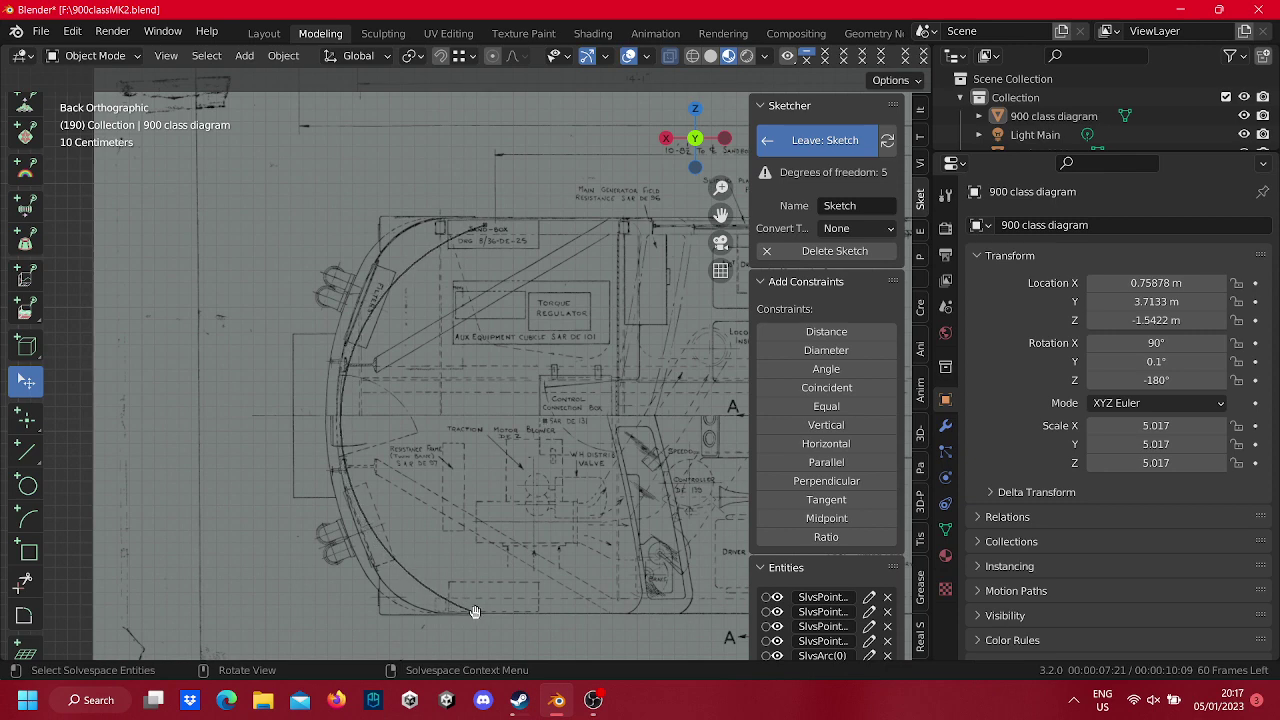
pyautogui.moveTo(565, 422); pyautogui.dragTo(683, 424)
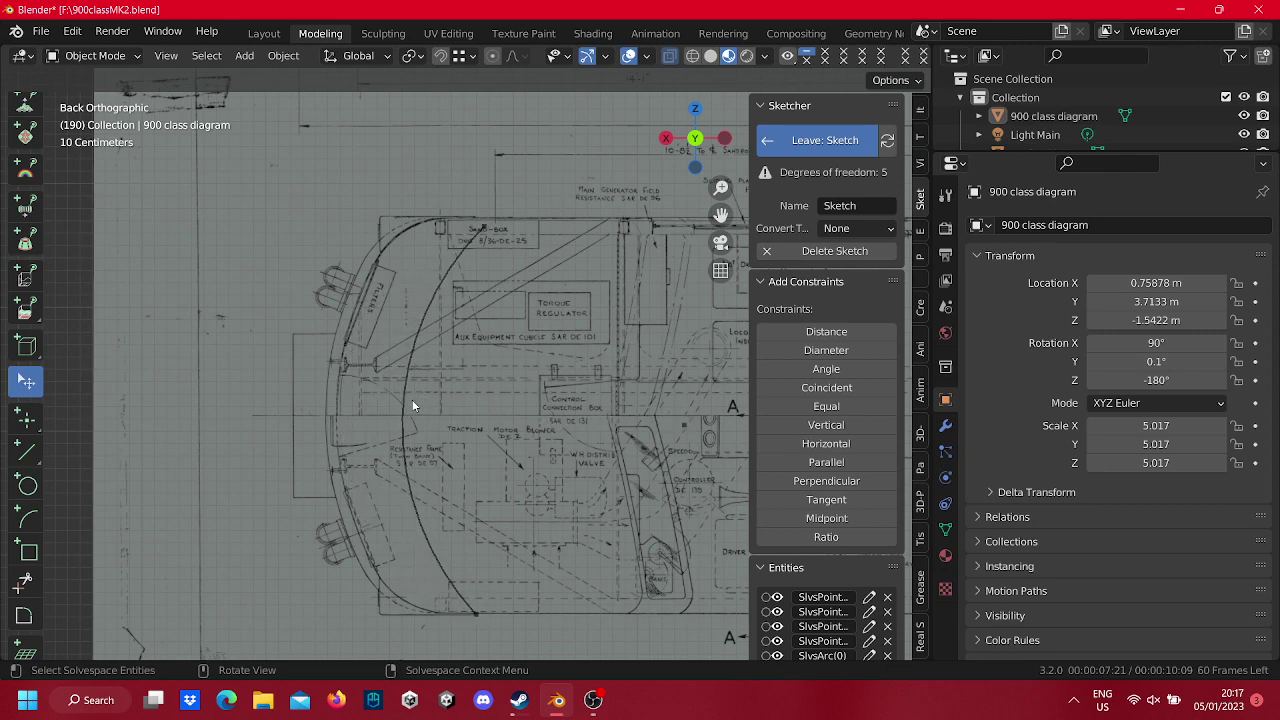
pyautogui.moveTo(413, 405); pyautogui.dragTo(340, 405)
pyautogui.moveTo(447, 187); pyautogui.dragTo(476, 218)
pyautogui.moveTo(449, 640); pyautogui.dragTo(477, 614)
# Refine the arc's leftward bulge and set its top and bottom ends on the cab corners.
pyautogui.moveTo(649, 430)
pyautogui.mouseDown()
pyautogui.moveTo(634, 417)
pyautogui.moveTo(549, 420)
pyautogui.mouseUp()
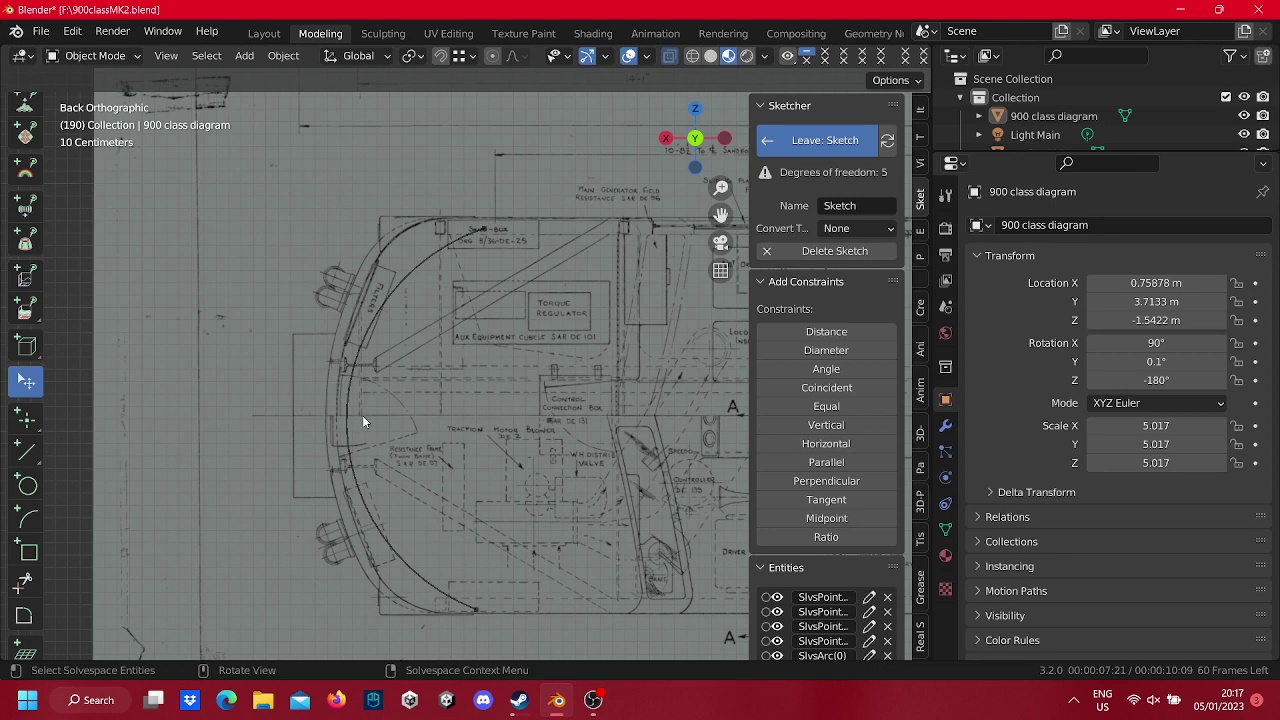
pyautogui.moveTo(346, 415); pyautogui.dragTo(336, 408)
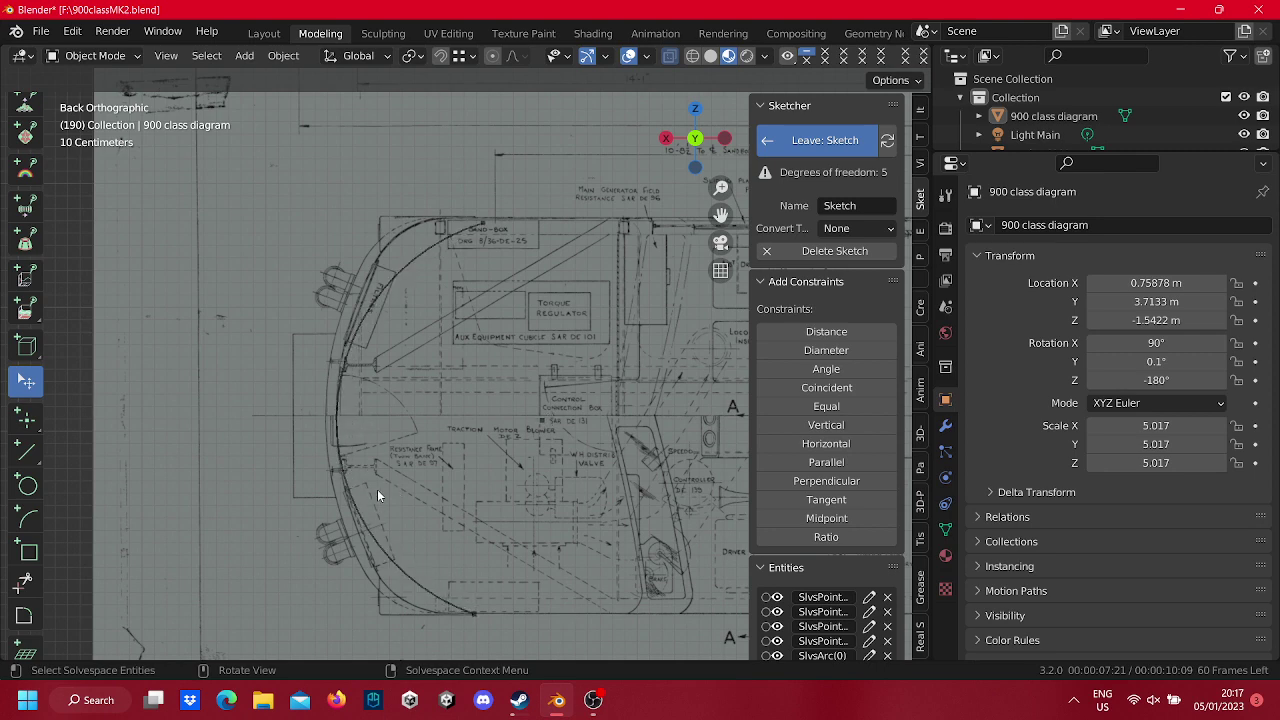
pyautogui.moveTo(545, 425)
pyautogui.mouseDown()
pyautogui.moveTo(523, 417)
pyautogui.moveTo(711, 426)
pyautogui.mouseUp()
pyautogui.moveTo(401, 401); pyautogui.dragTo(338, 388)
pyautogui.moveTo(438, 176); pyautogui.dragTo(438, 220)
pyautogui.scroll(-3, 476, 293)
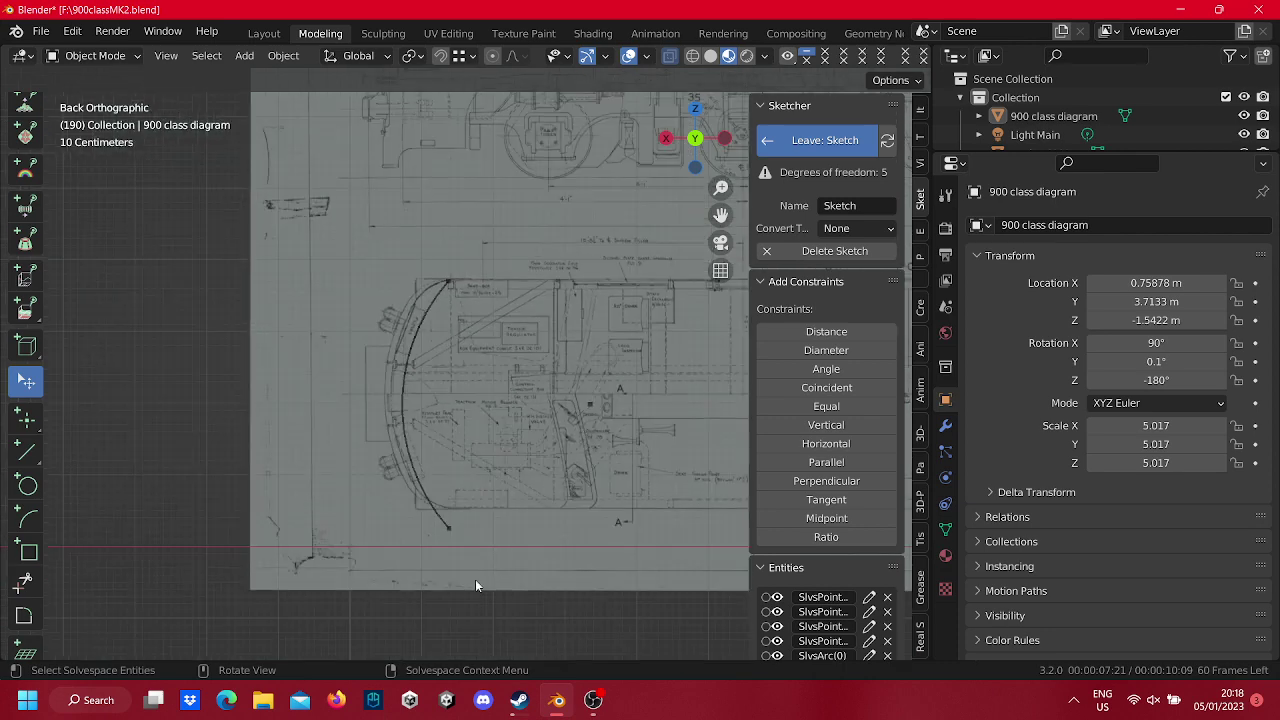
pyautogui.scroll(2, 430, 543)
pyautogui.moveTo(446, 612); pyautogui.dragTo(435, 570)
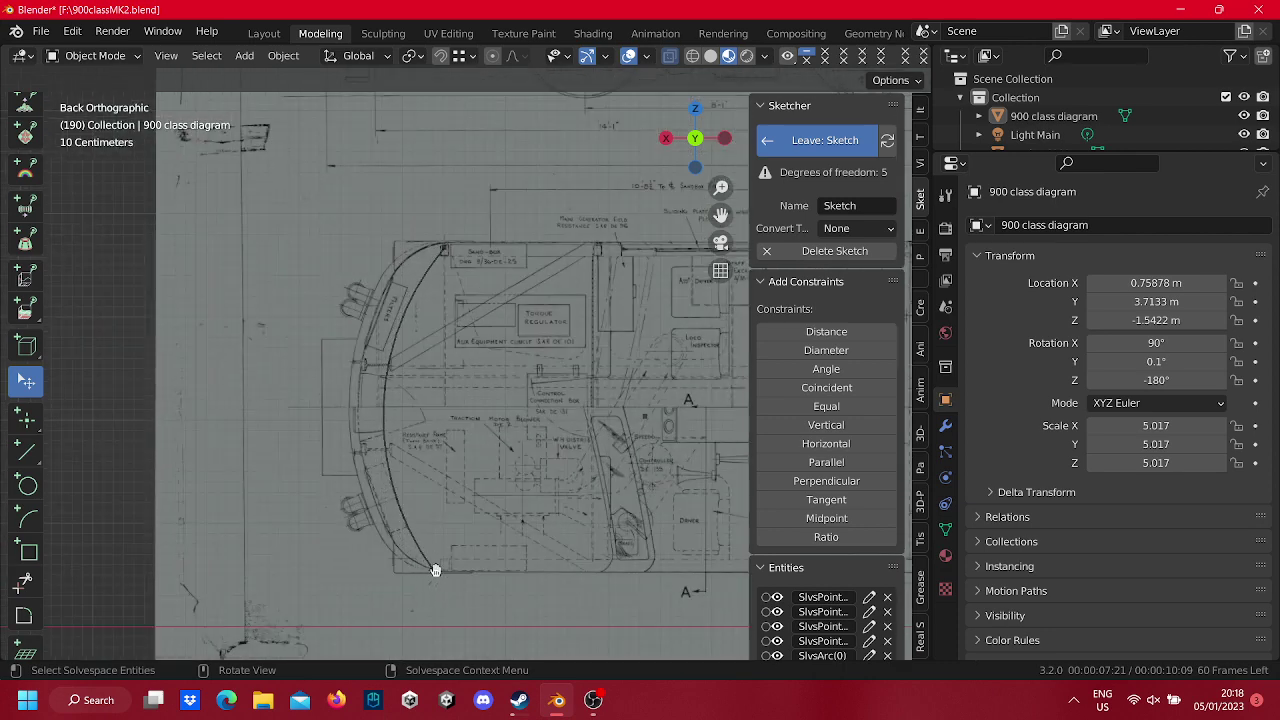
# Fit the arc's upper part closely to the drawn cab-end curve.
pyautogui.scroll(-2, 634, 414)
pyautogui.keyDown('shift'); pyautogui.moveTo(589, 444); pyautogui.dragTo(512, 400, button='middle'); pyautogui.keyUp('shift')
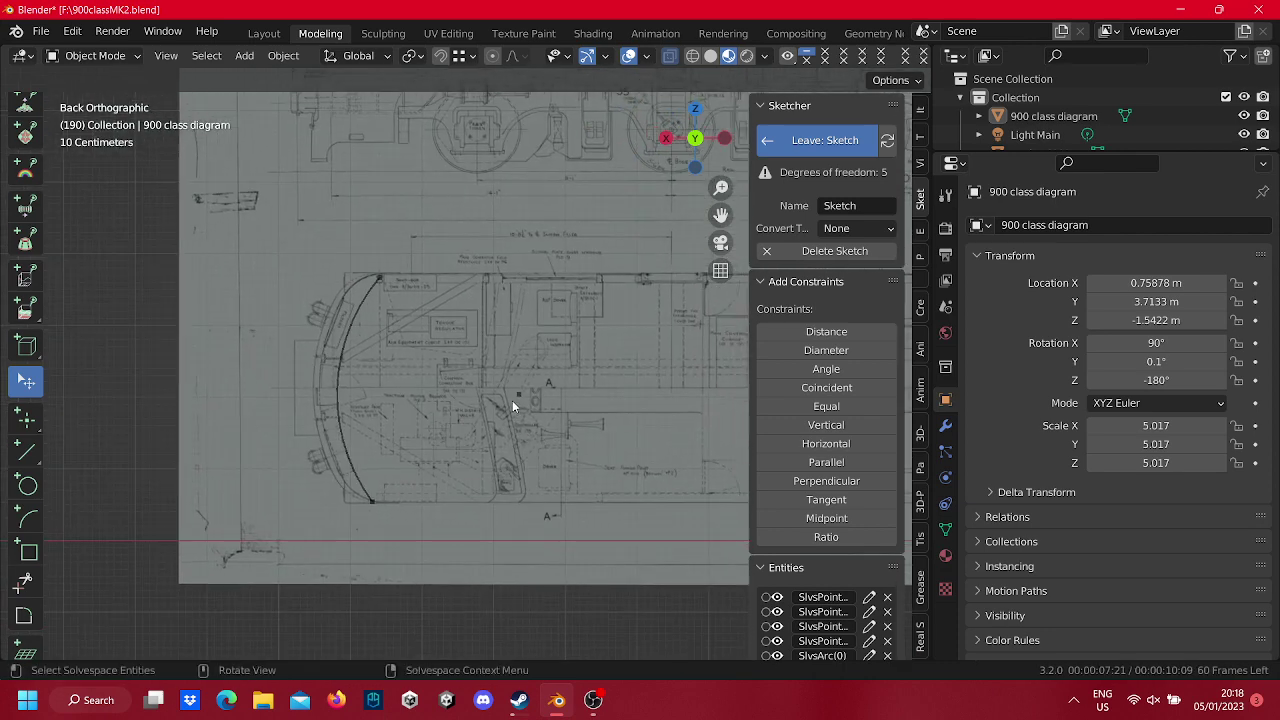
pyautogui.moveTo(621, 387); pyautogui.dragTo(460, 386)
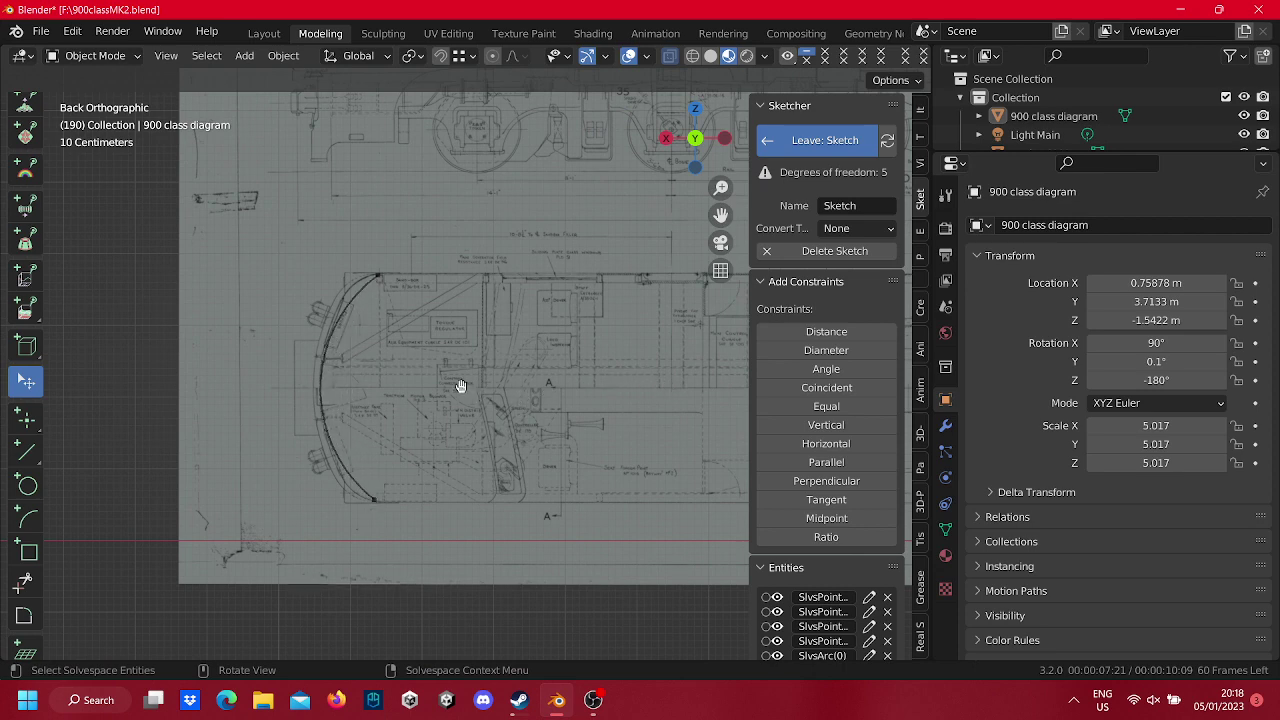
pyautogui.scroll(2, 339, 321)
pyautogui.scroll(2, 314, 286)
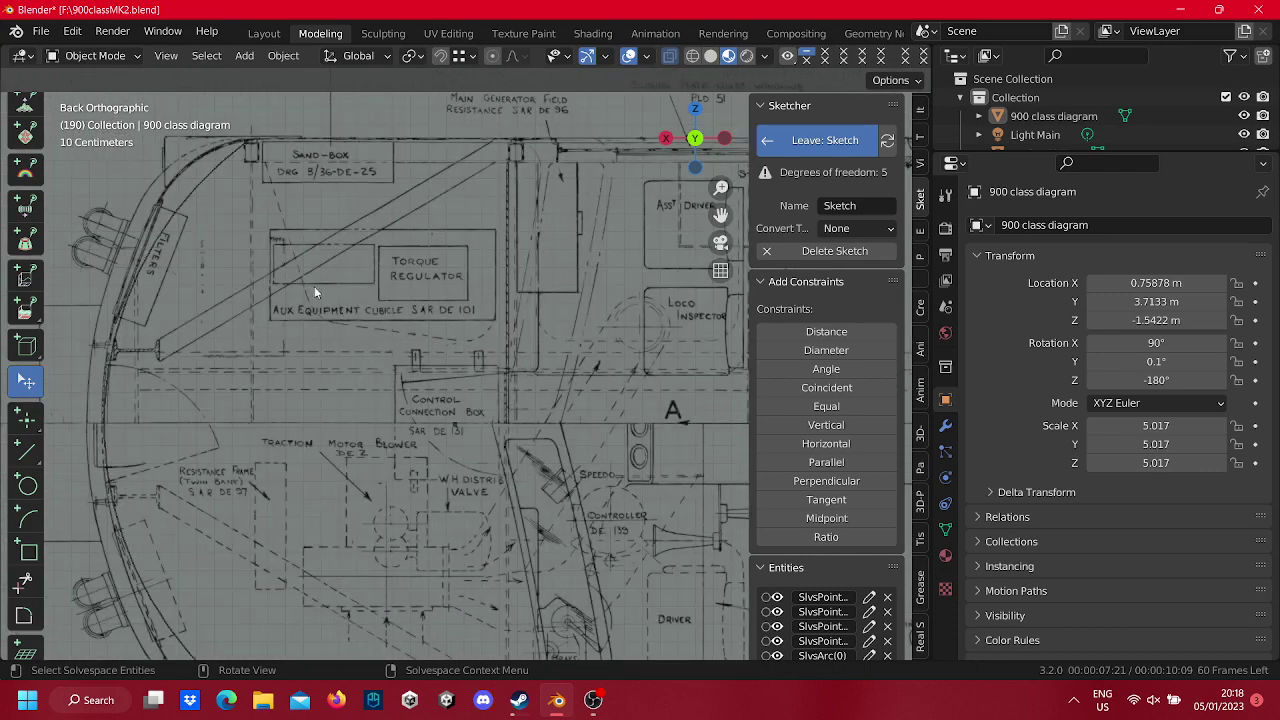
pyautogui.scroll(2, 234, 257)
pyautogui.keyDown('shift'); pyautogui.moveTo(234, 257); pyautogui.dragTo(641, 471, button='middle'); pyautogui.keyUp('shift')
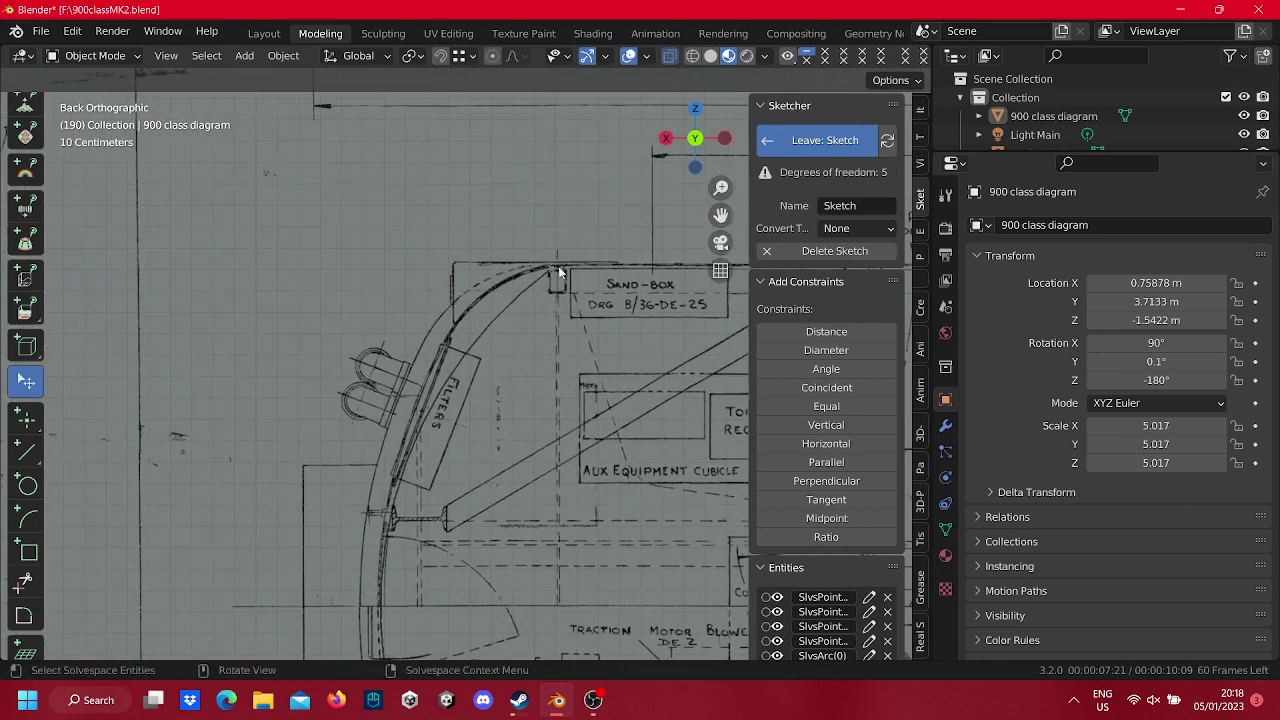
pyautogui.moveTo(560, 272)
pyautogui.mouseDown()
pyautogui.moveTo(454, 323)
pyautogui.moveTo(389, 517)
pyautogui.mouseUp()
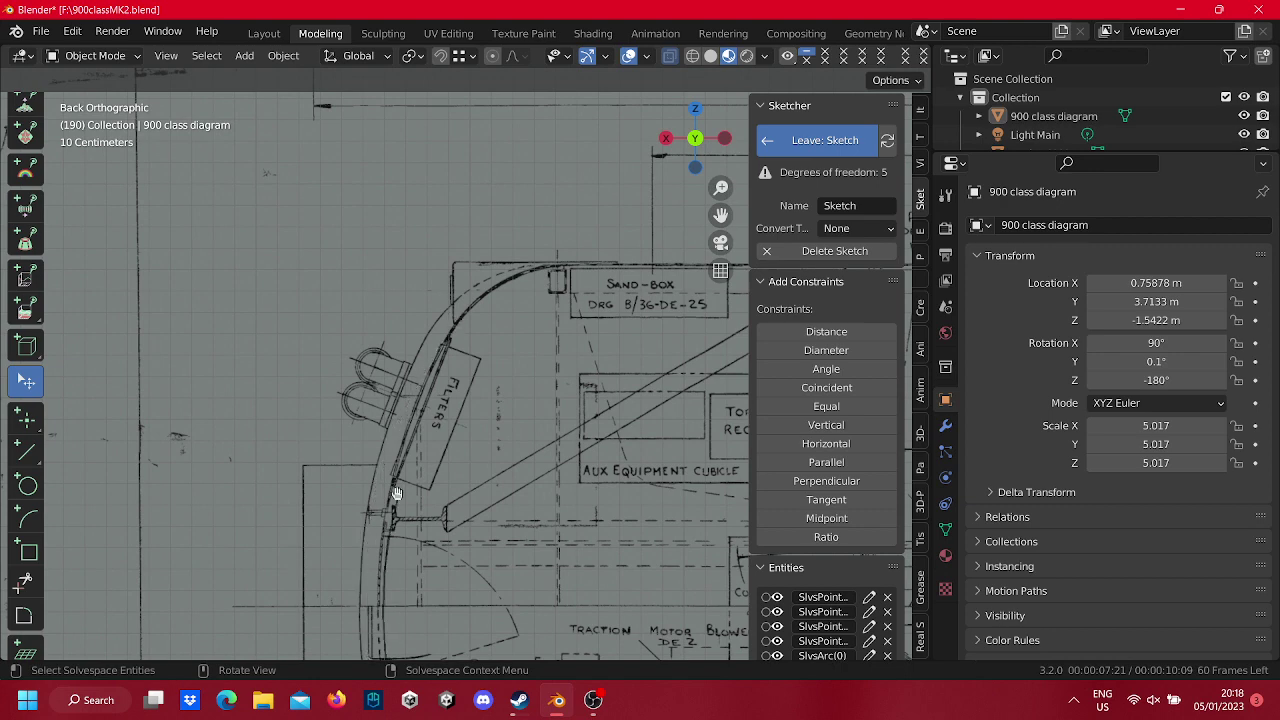
pyautogui.keyDown('shift'); pyautogui.scroll(-3, 389, 517); pyautogui.keyUp('shift')
pyautogui.keyDown('shift'); pyautogui.scroll(-4, 395, 266); pyautogui.keyUp('shift')
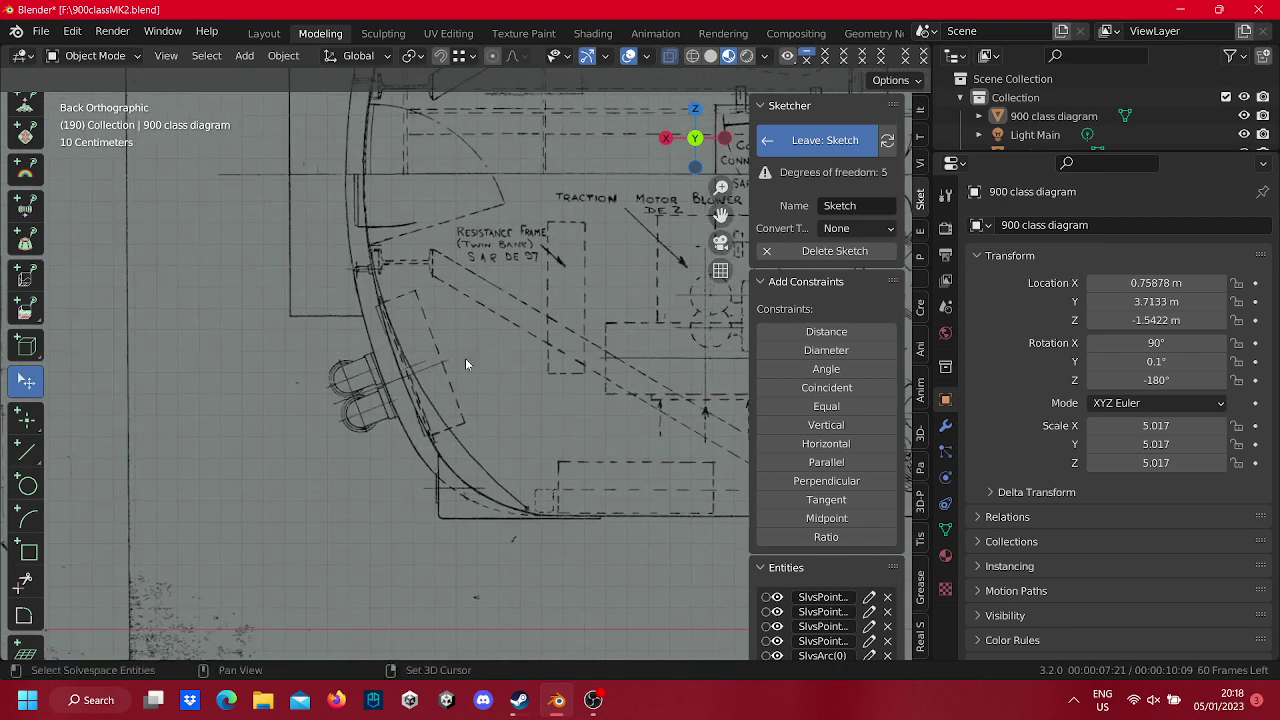
pyautogui.moveTo(526, 510); pyautogui.dragTo(379, 298)
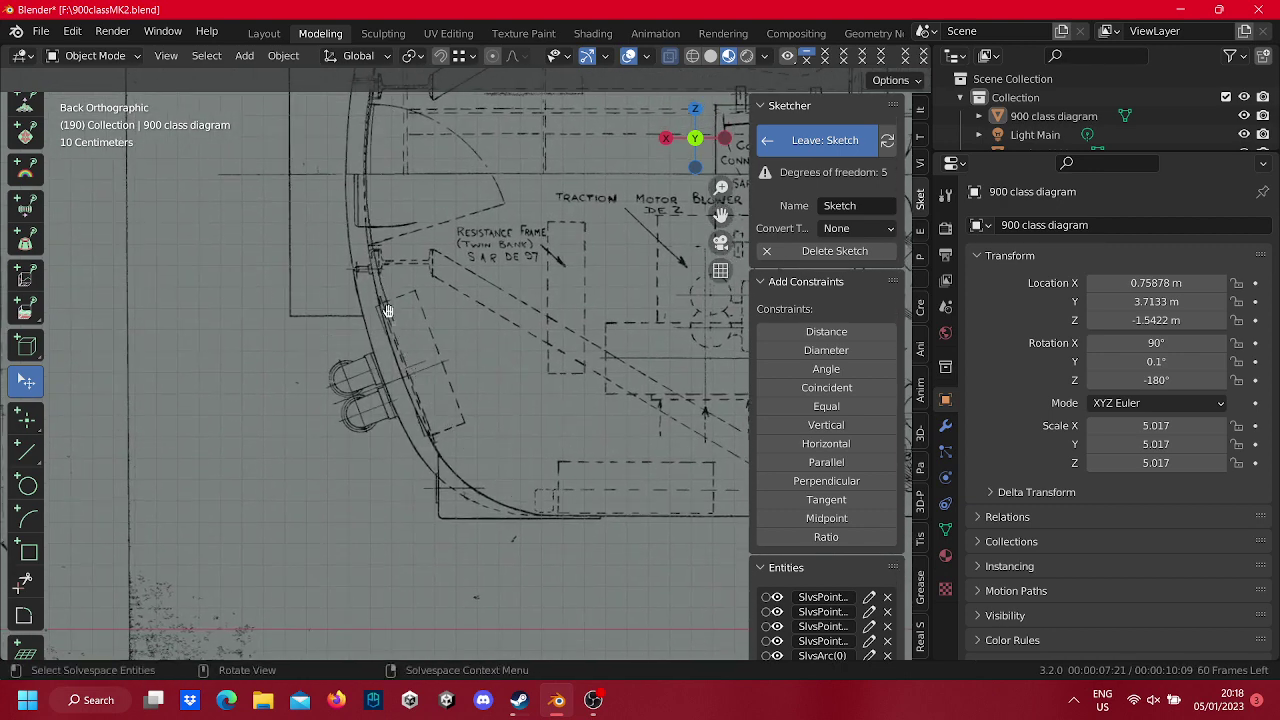
pyautogui.scroll(-3, 471, 294)
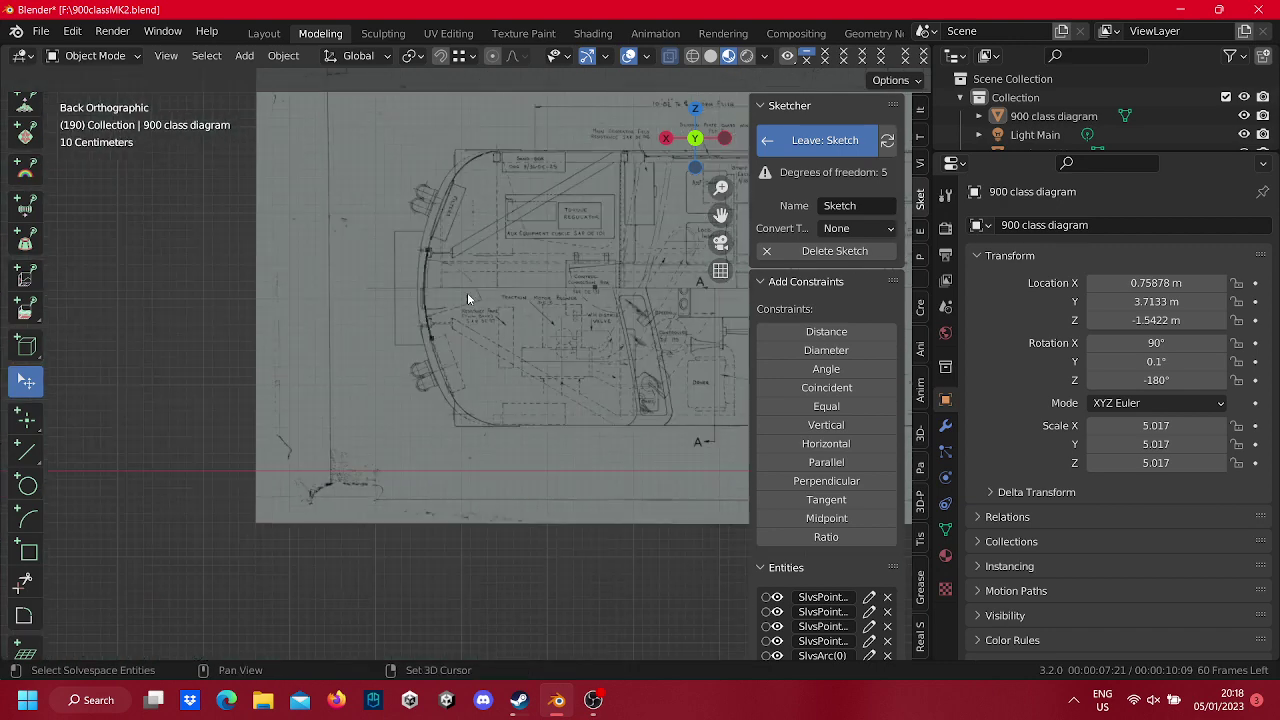
pyautogui.scroll(-2, 364, 489)
pyautogui.scroll(4, 484, 312)
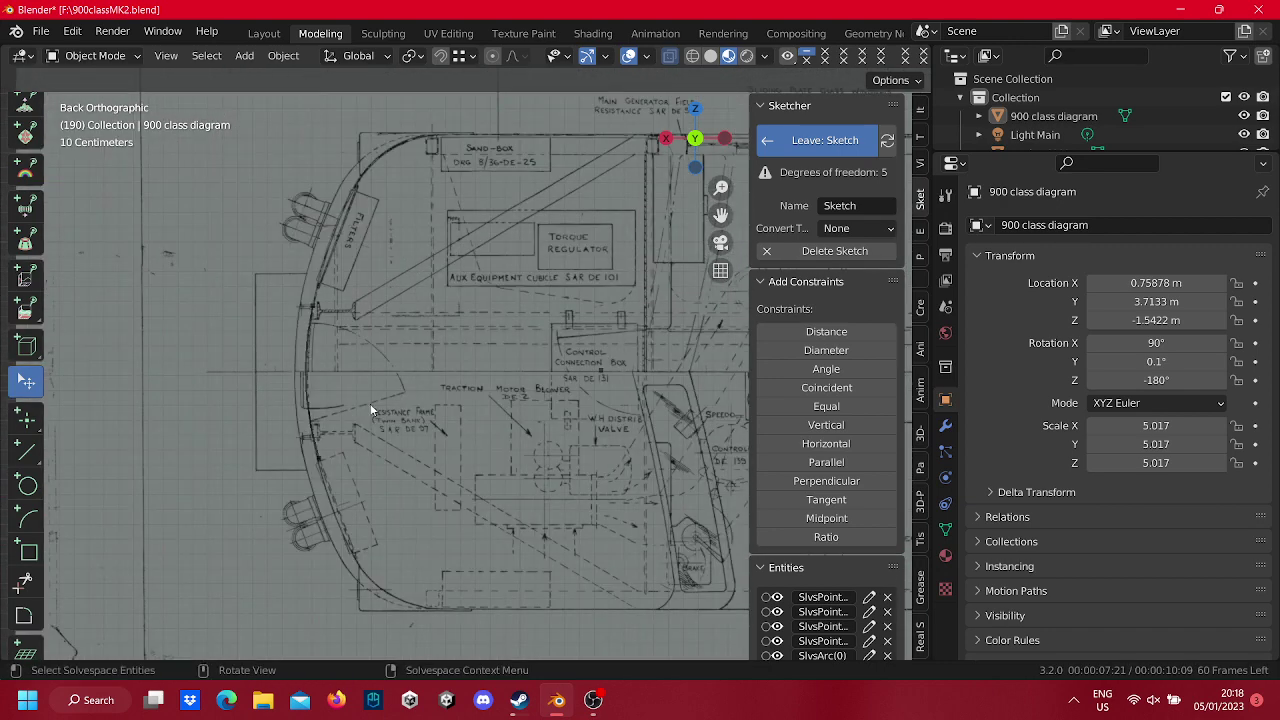
# Draw a trial second arc toward the upper cab corner, then undo it.
pyautogui.press('a')
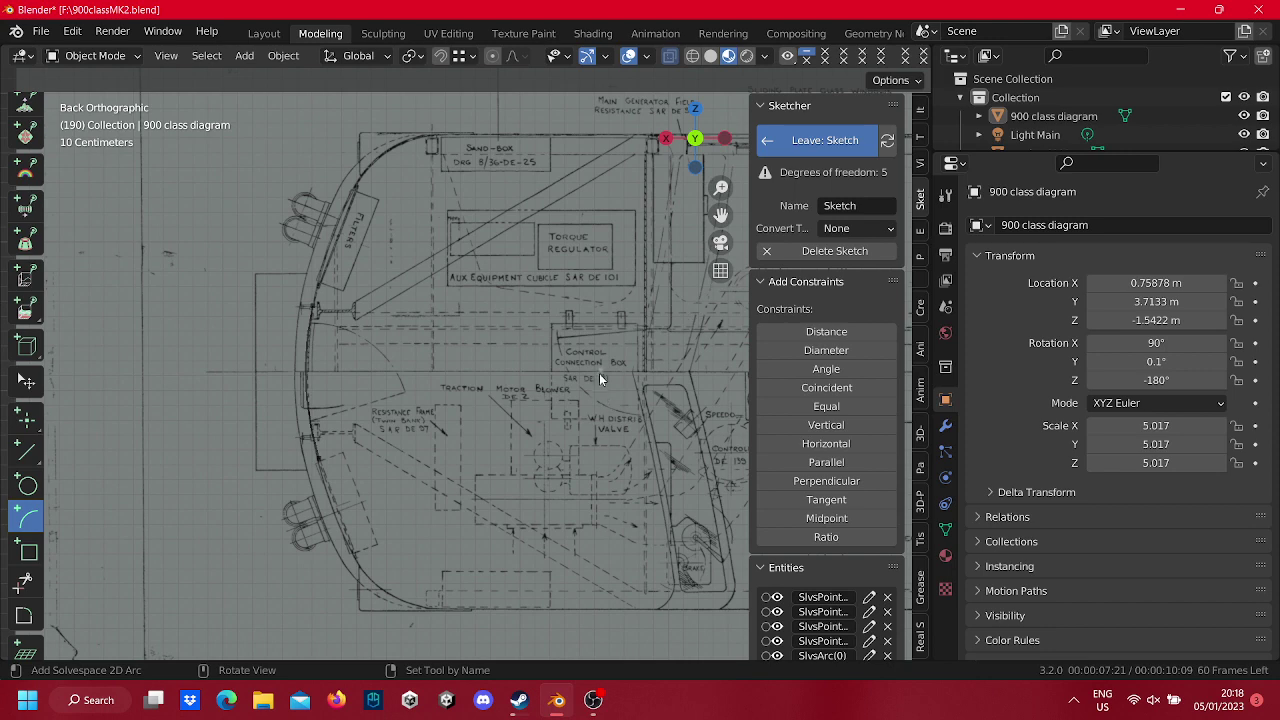
pyautogui.scroll(1, 320, 306)
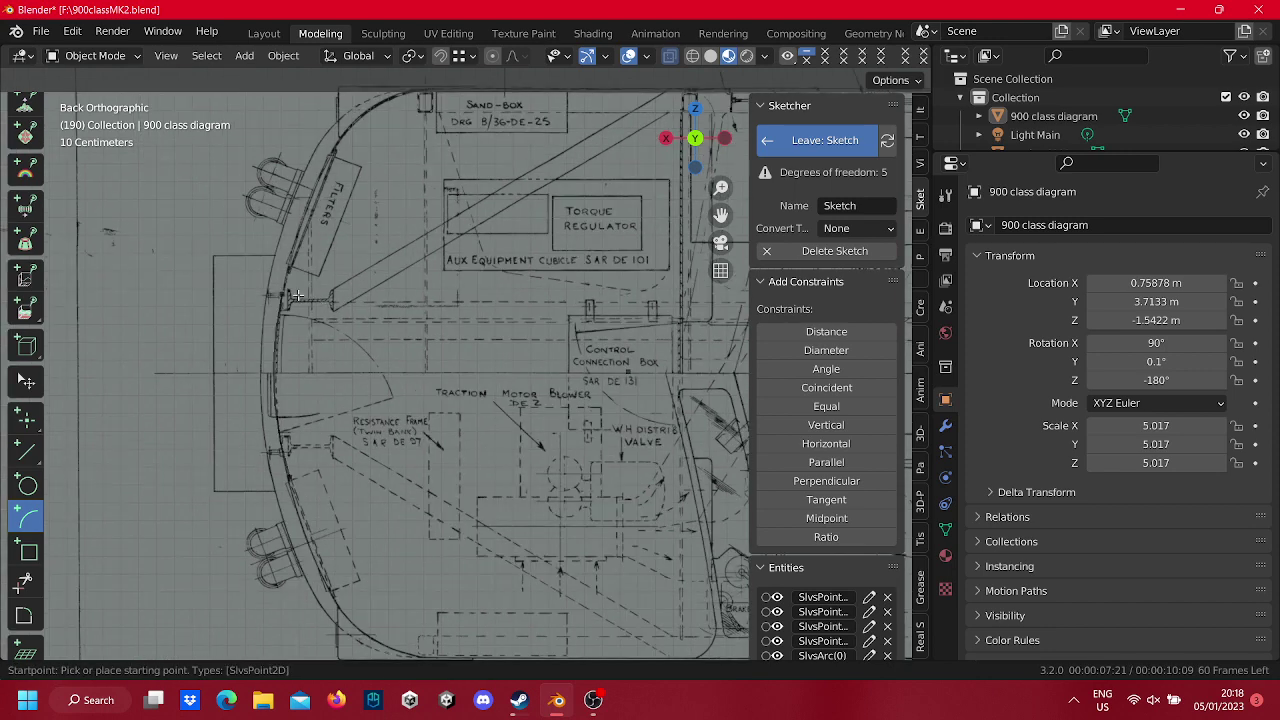
pyautogui.scroll(-2, 297, 296)
pyautogui.click(339, 316)
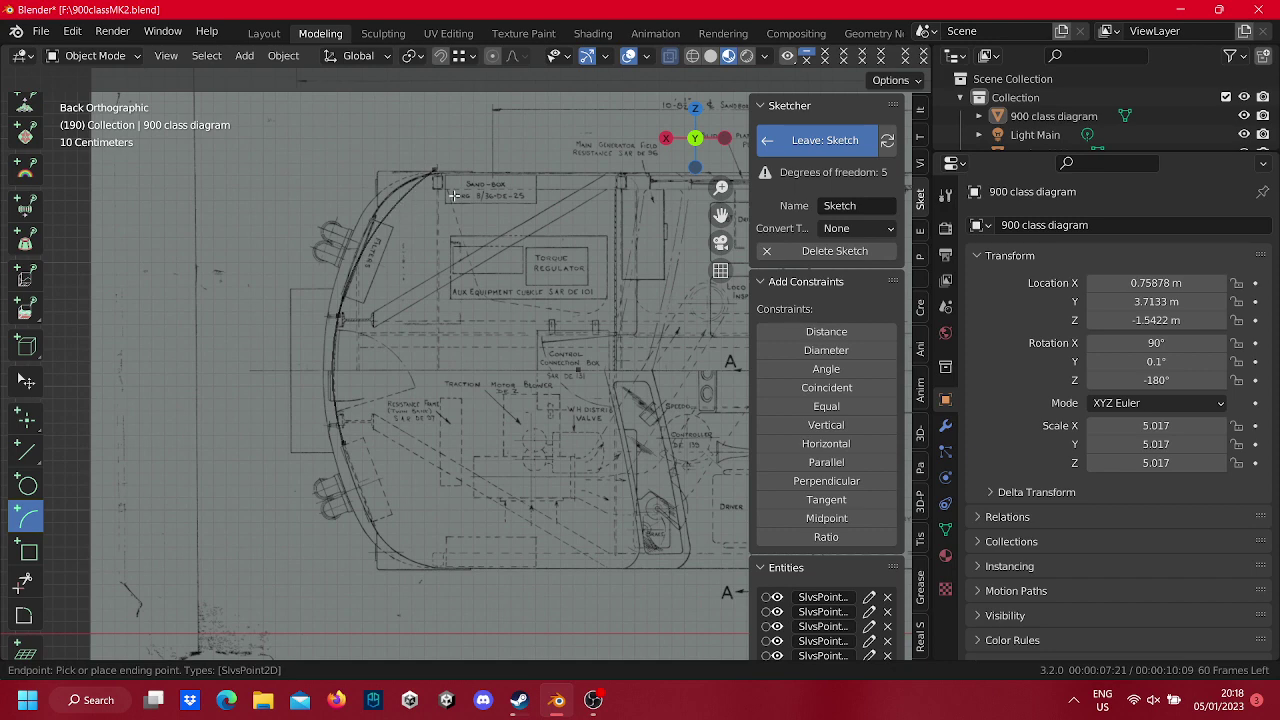
pyautogui.click(453, 195)
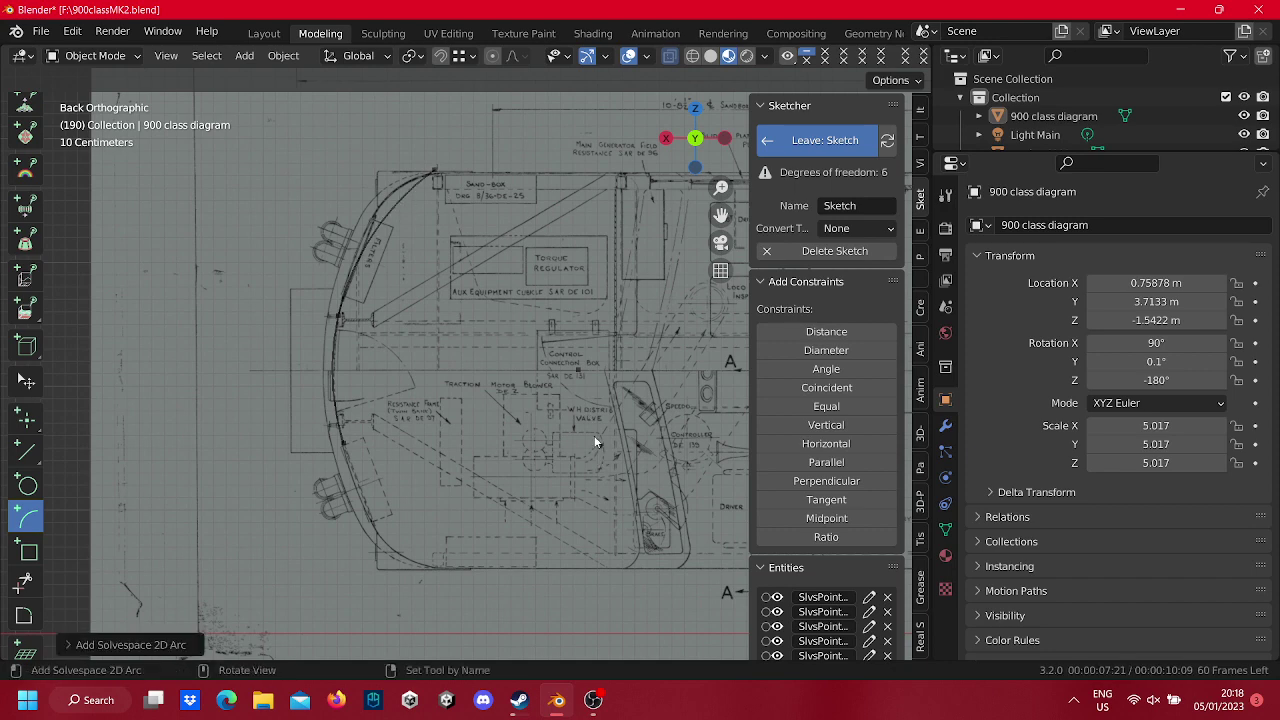
pyautogui.hotkey('ctrl', 'z')
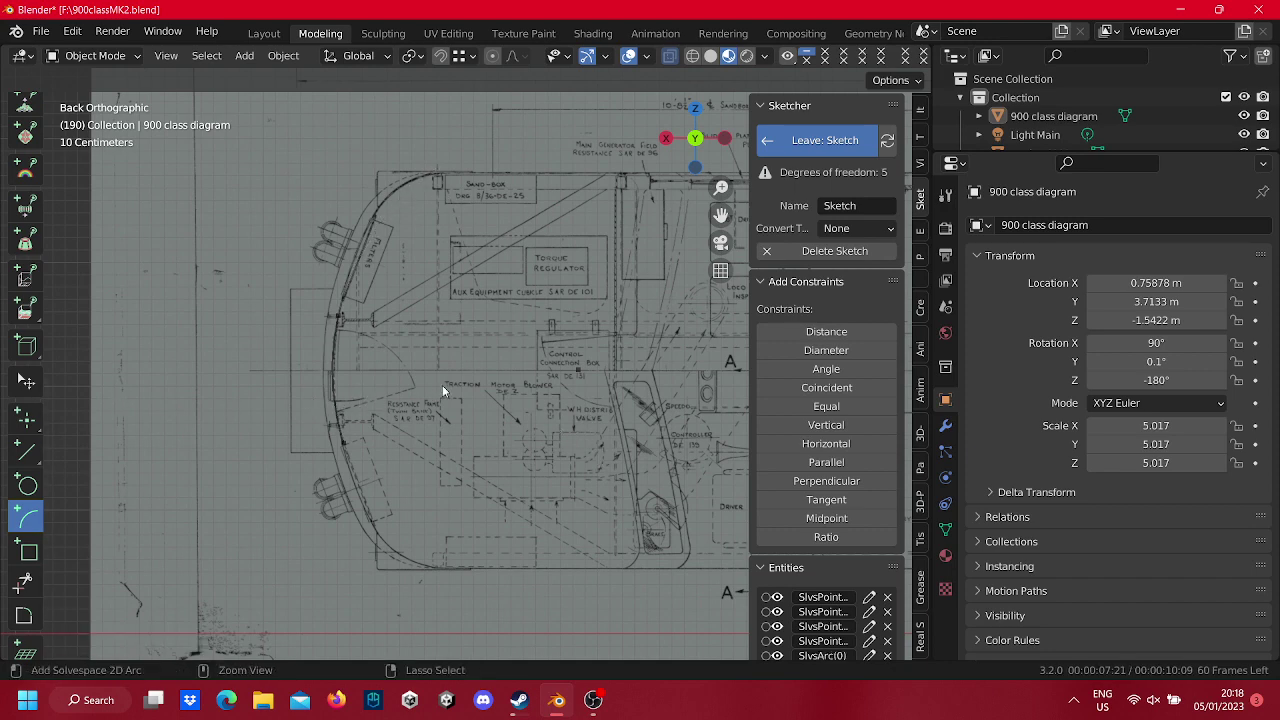
# Redraw the second arc and drag it to follow the cab's upper rounded corner.
pyautogui.click(340, 308)
pyautogui.click(437, 183)
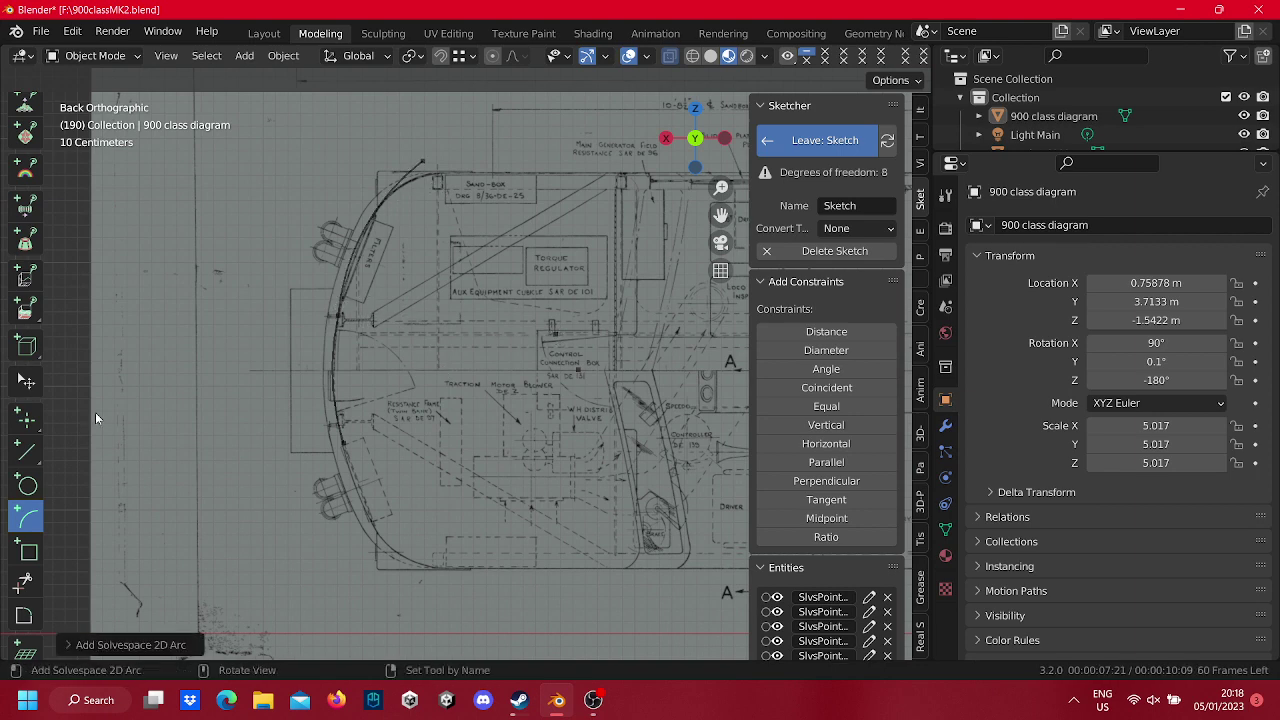
pyautogui.click(26, 381)
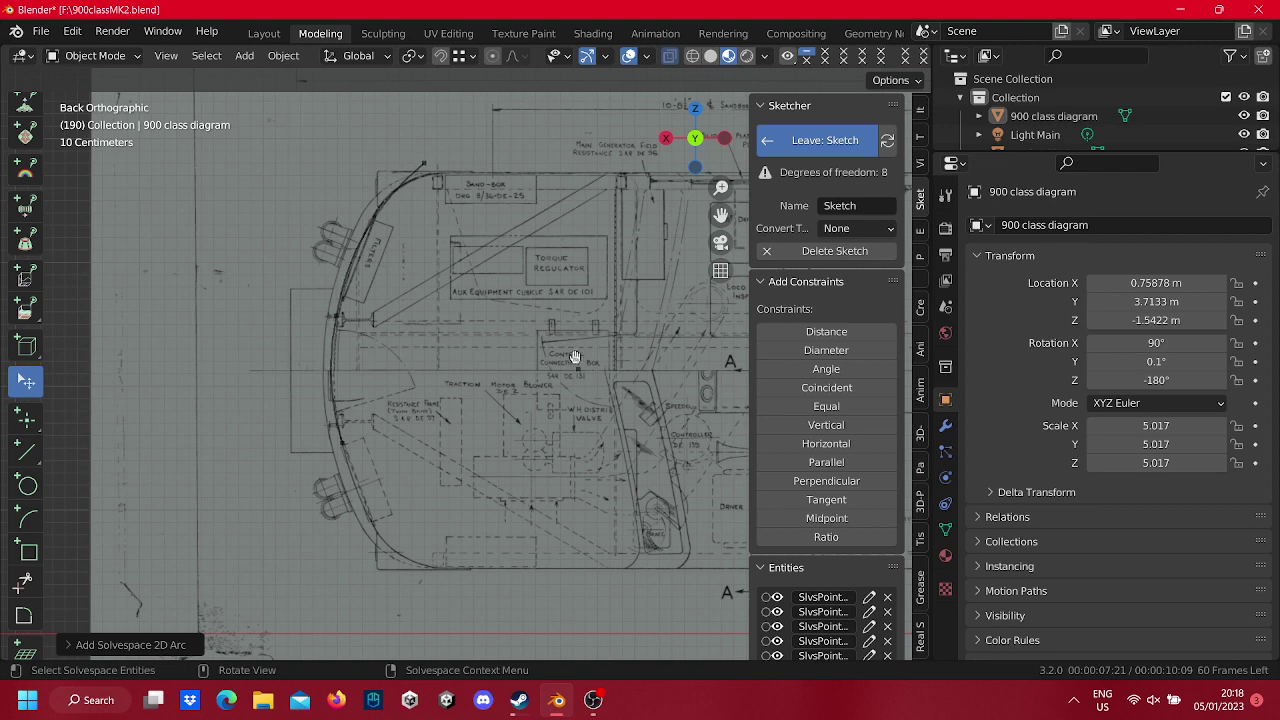
pyautogui.moveTo(566, 372); pyautogui.dragTo(566, 336)
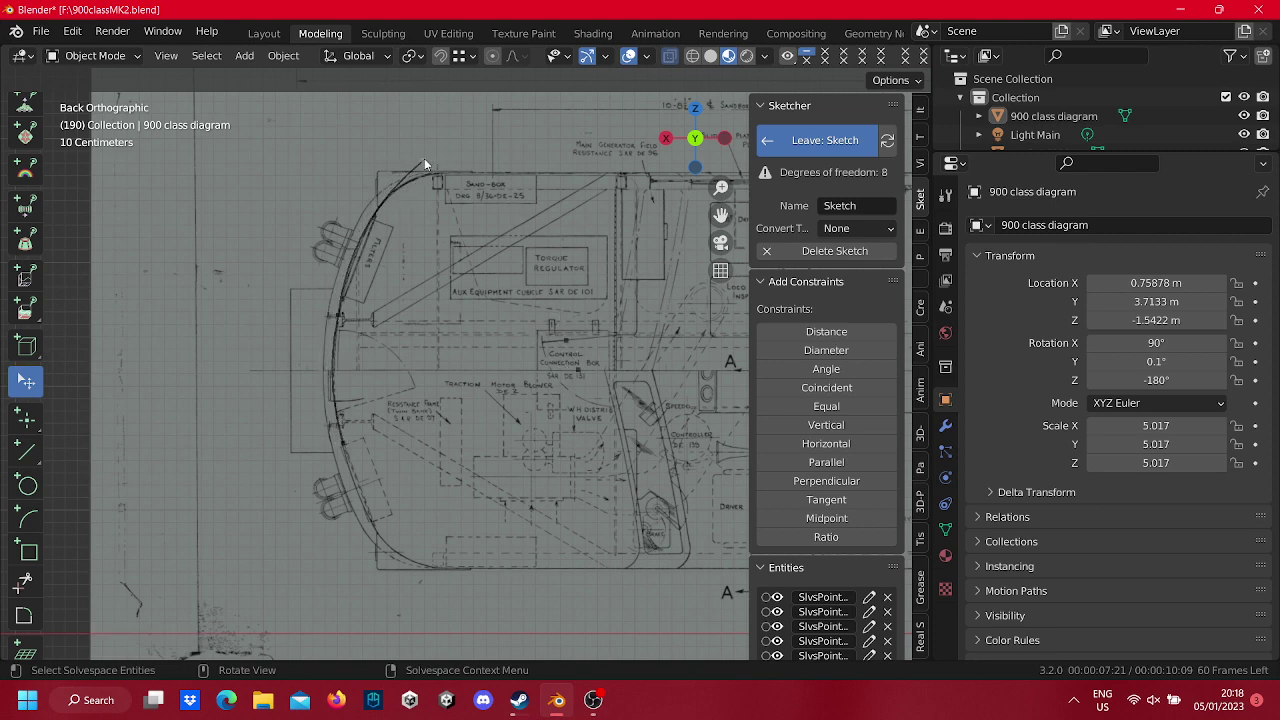
pyautogui.moveTo(424, 160); pyautogui.dragTo(375, 218)
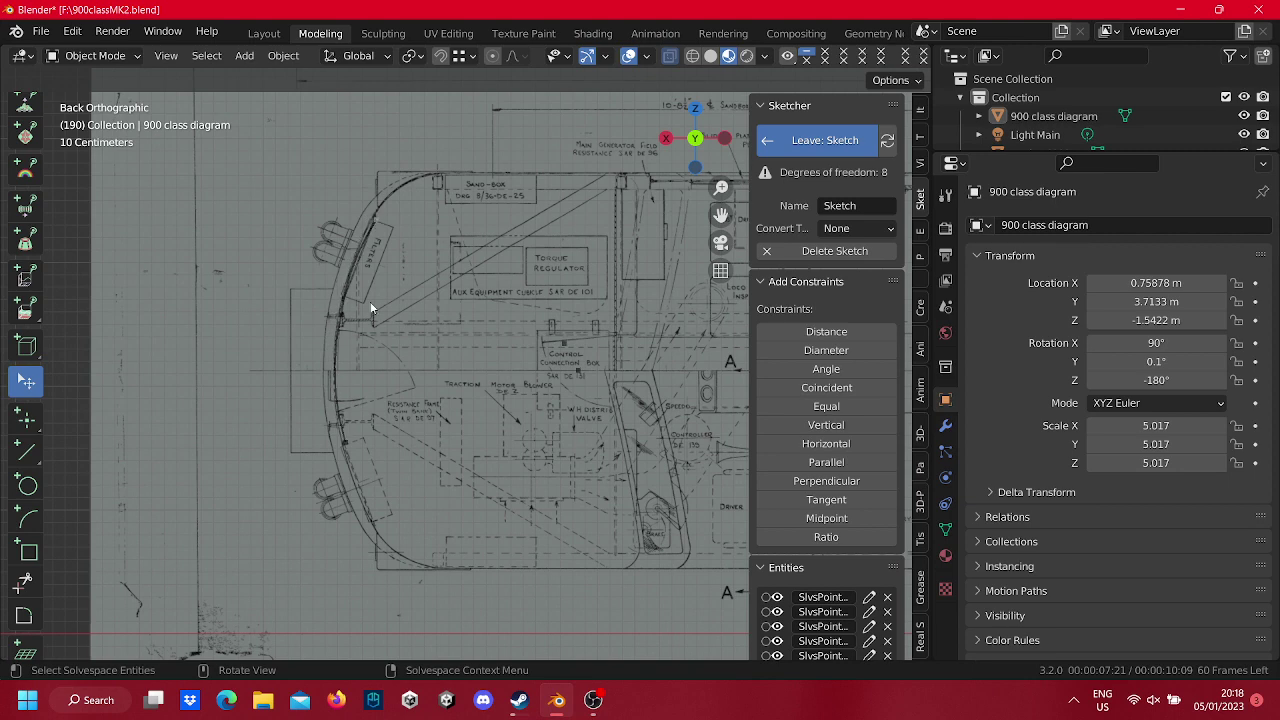
pyautogui.moveTo(90, 490)
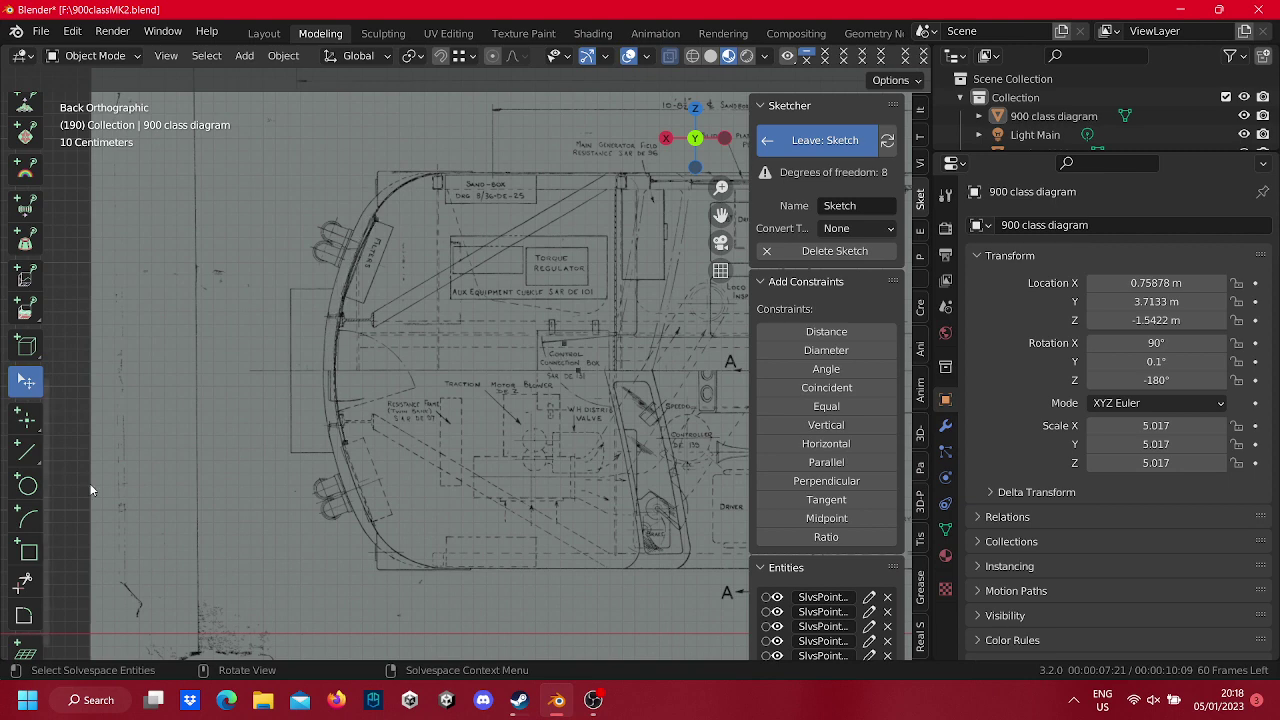
pyautogui.click(28, 517)
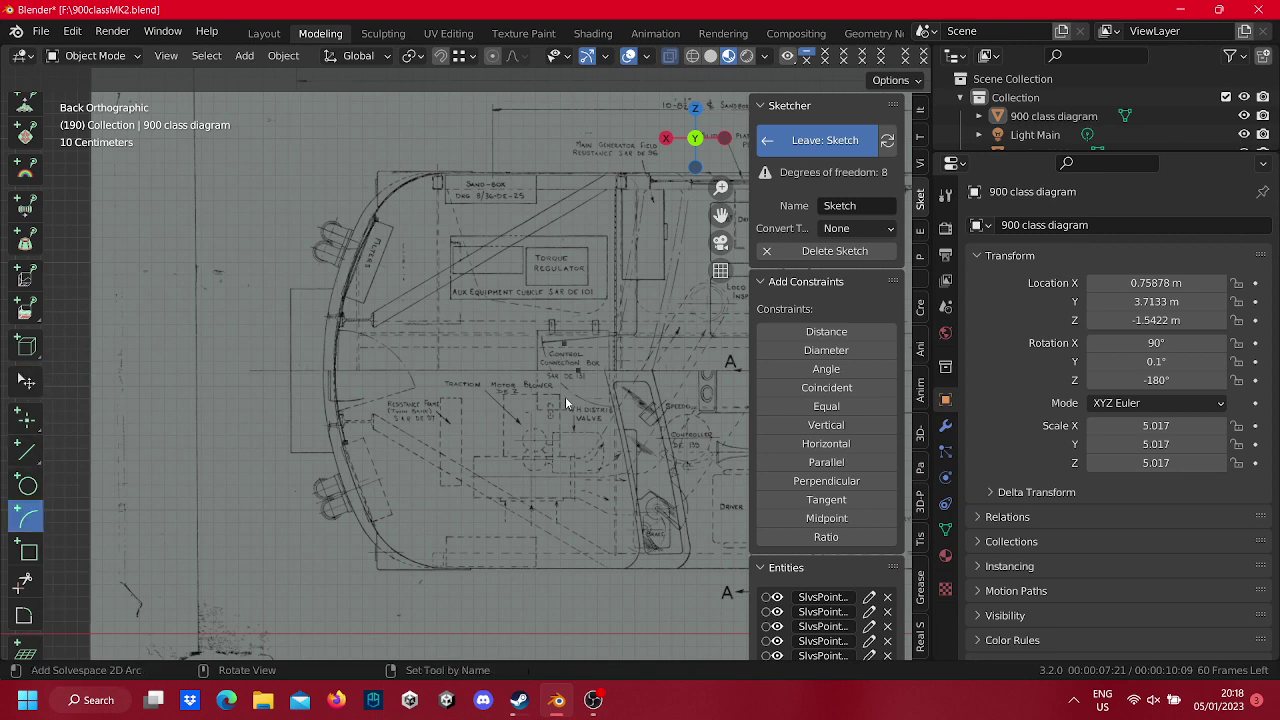
# Add an arc along the cab's left curve and deselect it.
pyautogui.click(349, 447)
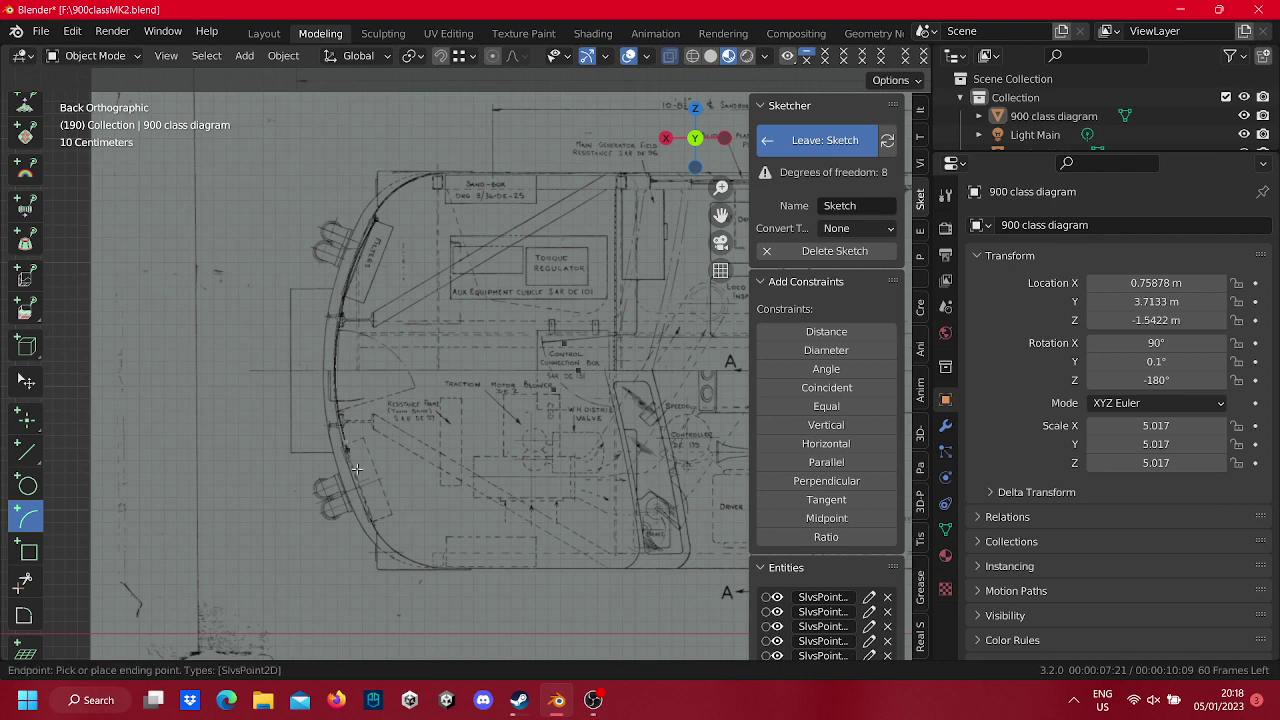
pyautogui.click(433, 565)
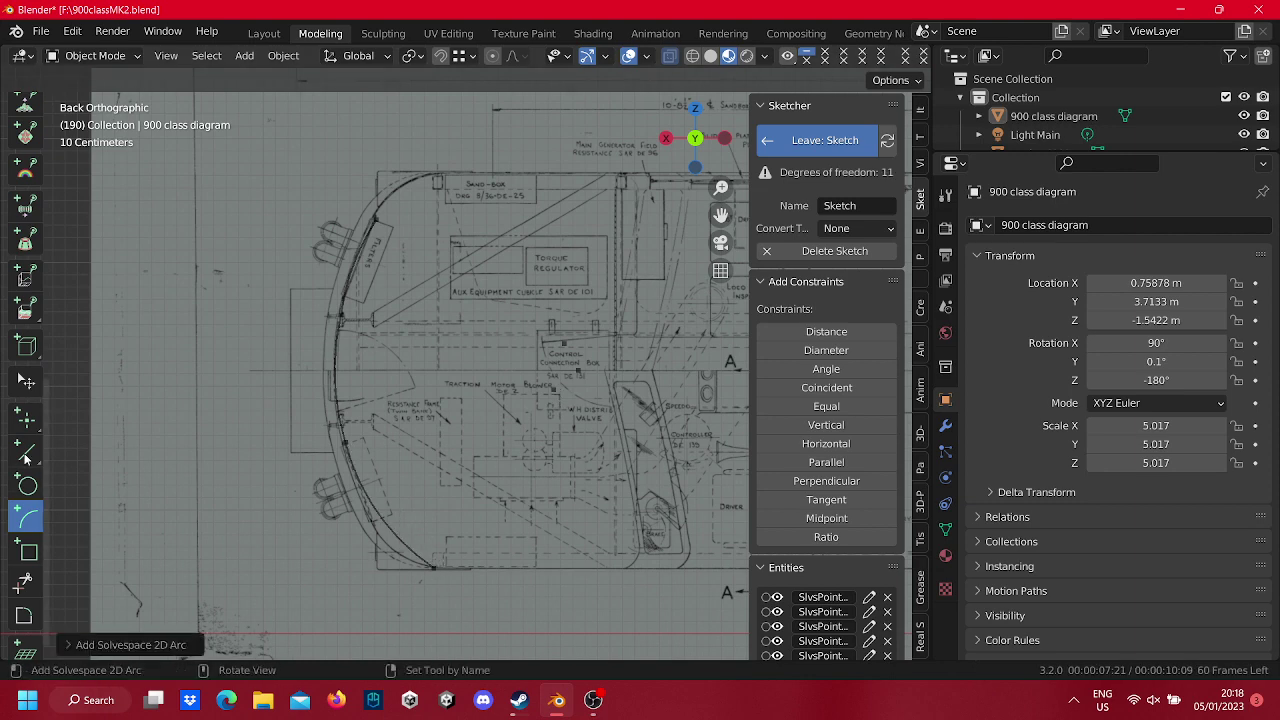
pyautogui.click(33, 388)
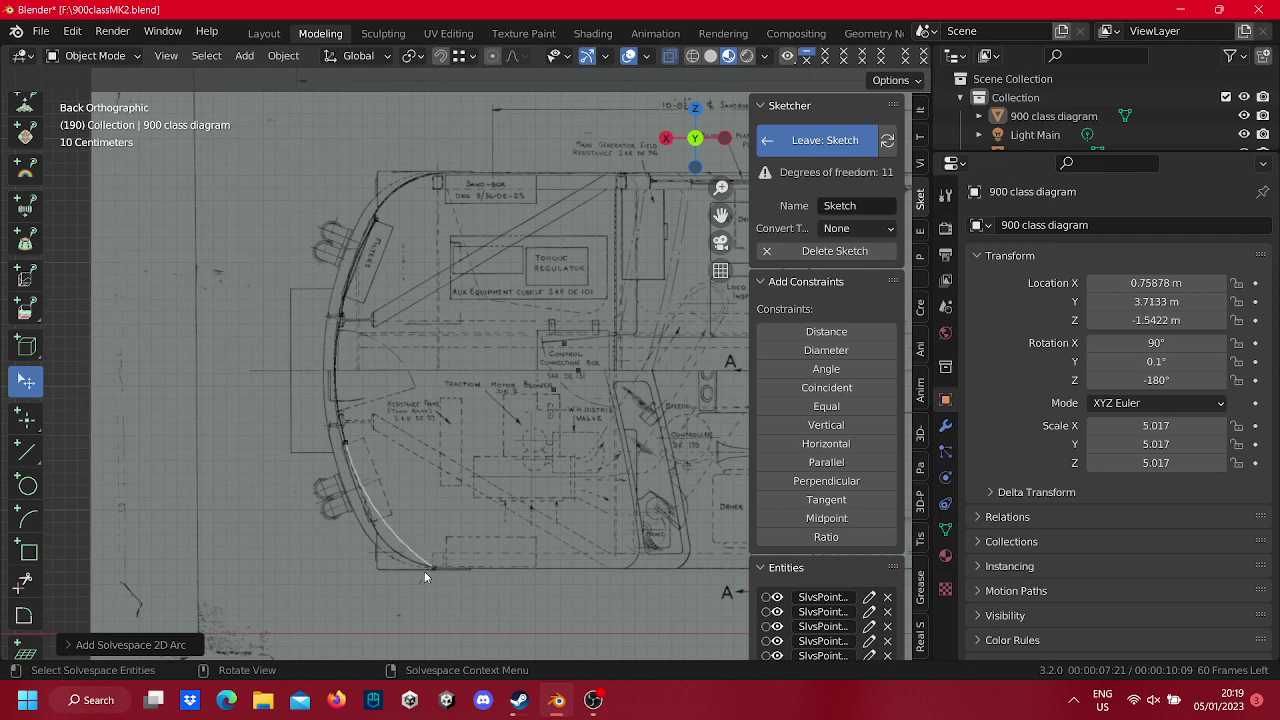
pyautogui.click(373, 521)
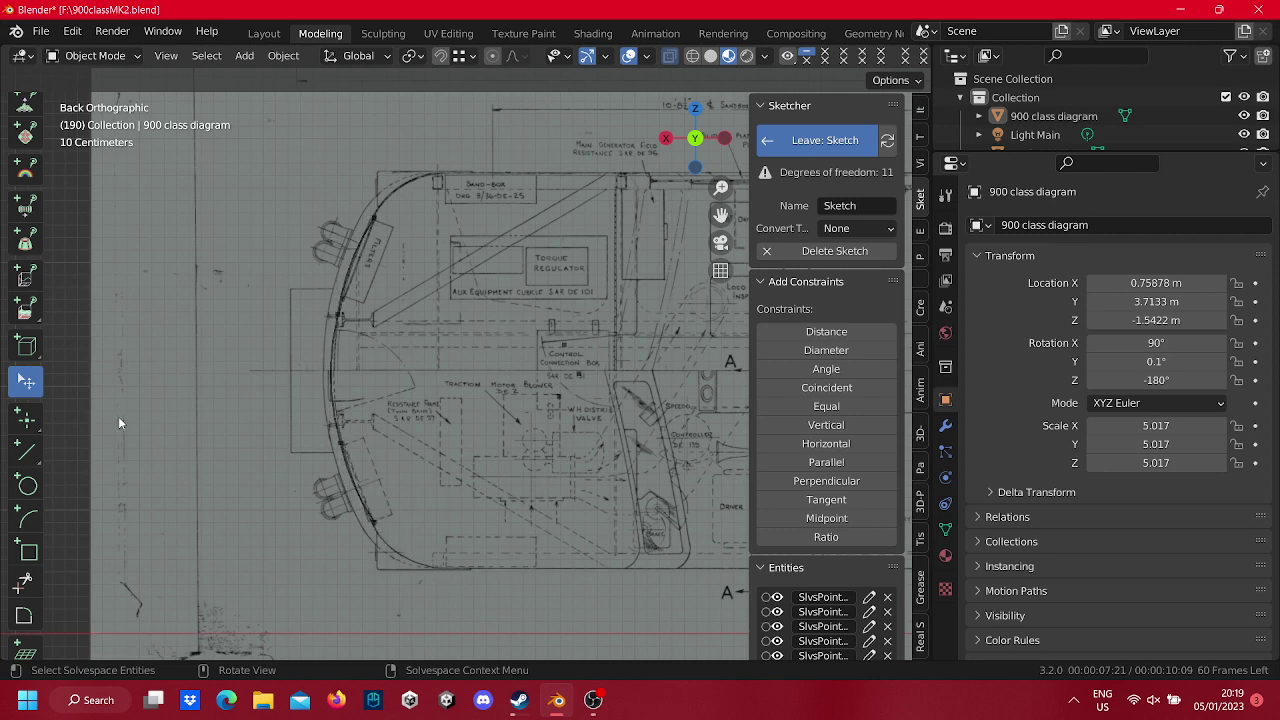
# Add an arc from the previous arc's end along the lower curve, adjusting its centre.
pyautogui.click(27, 516)
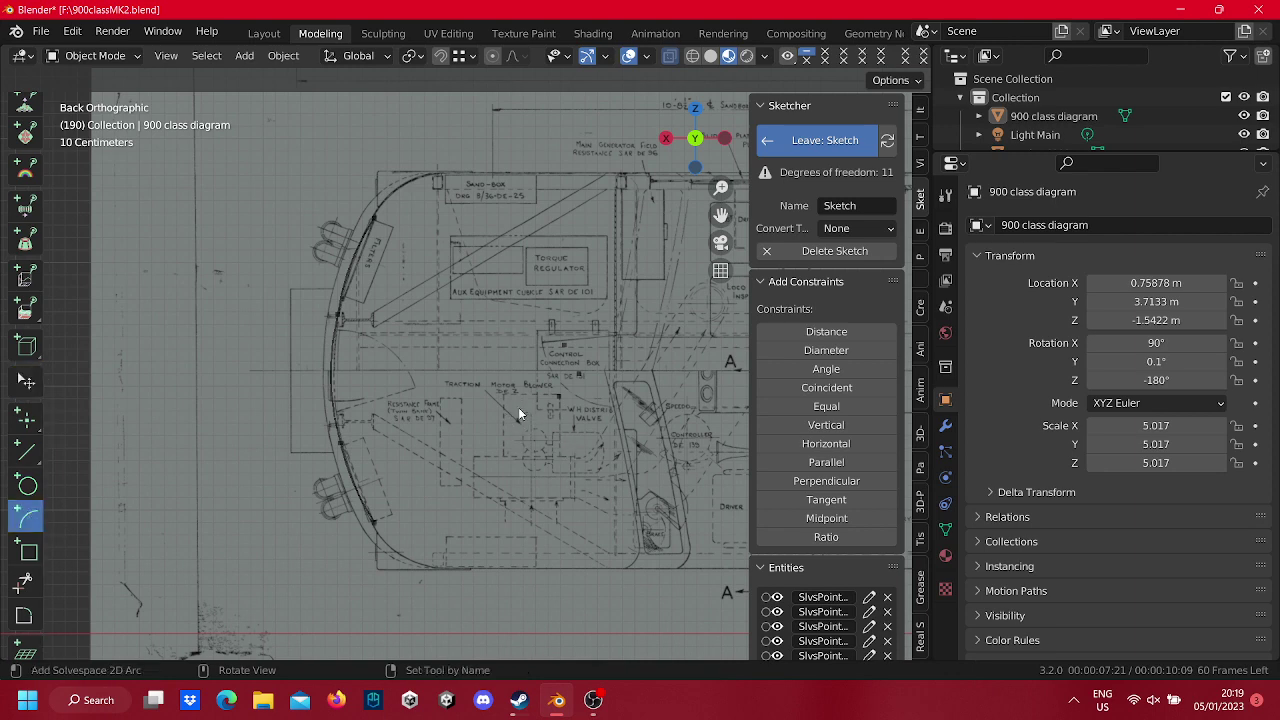
pyautogui.click(518, 410)
pyautogui.click(373, 521)
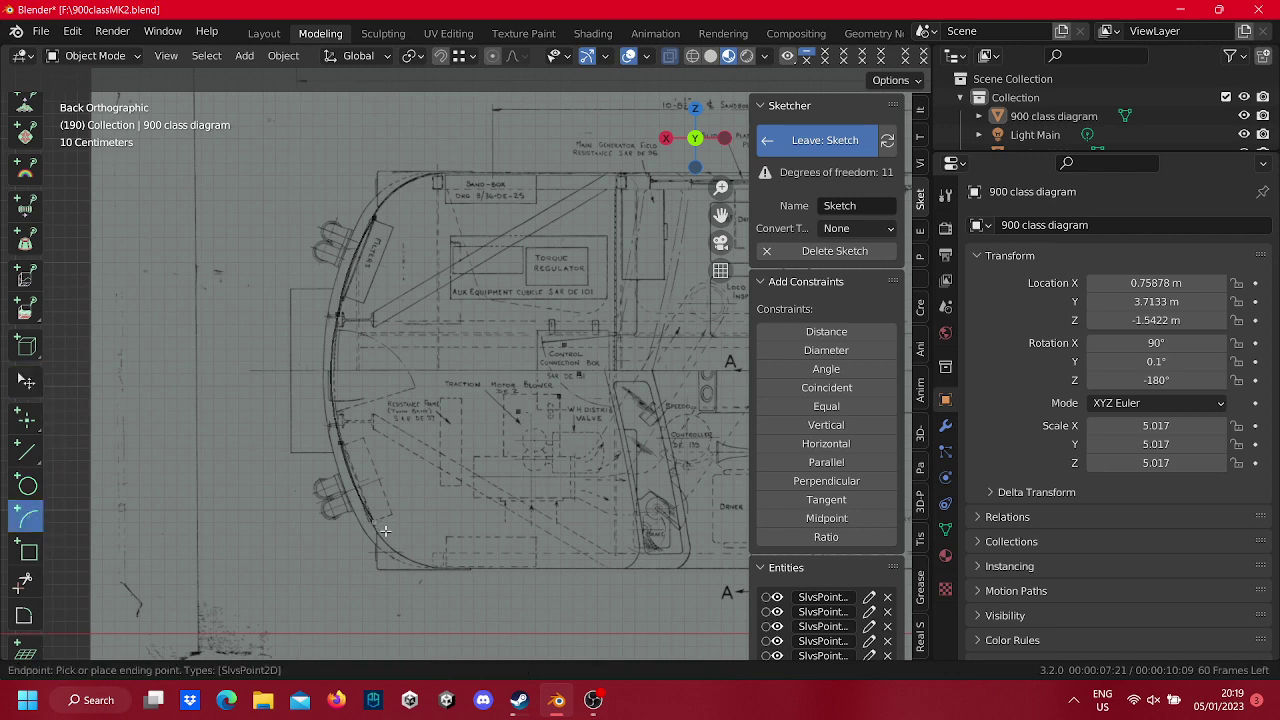
pyautogui.click(456, 563)
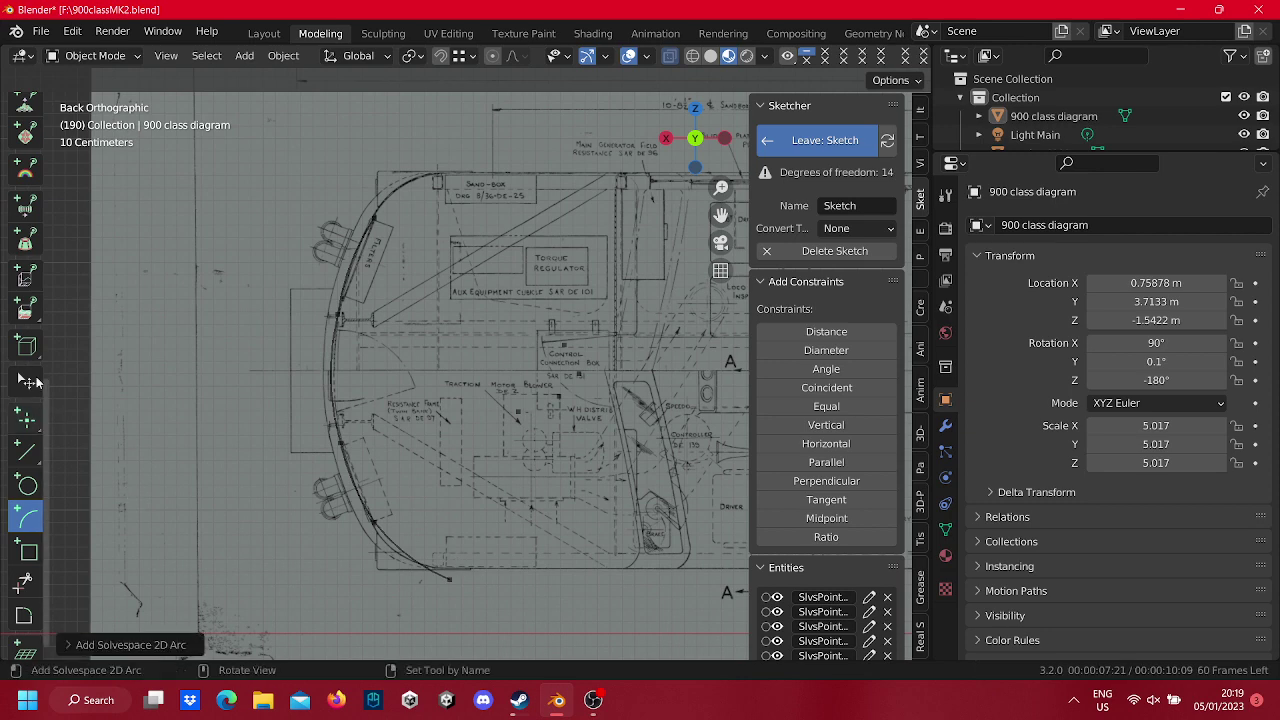
pyautogui.click(26, 381)
pyautogui.moveTo(520, 412); pyautogui.dragTo(512, 371)
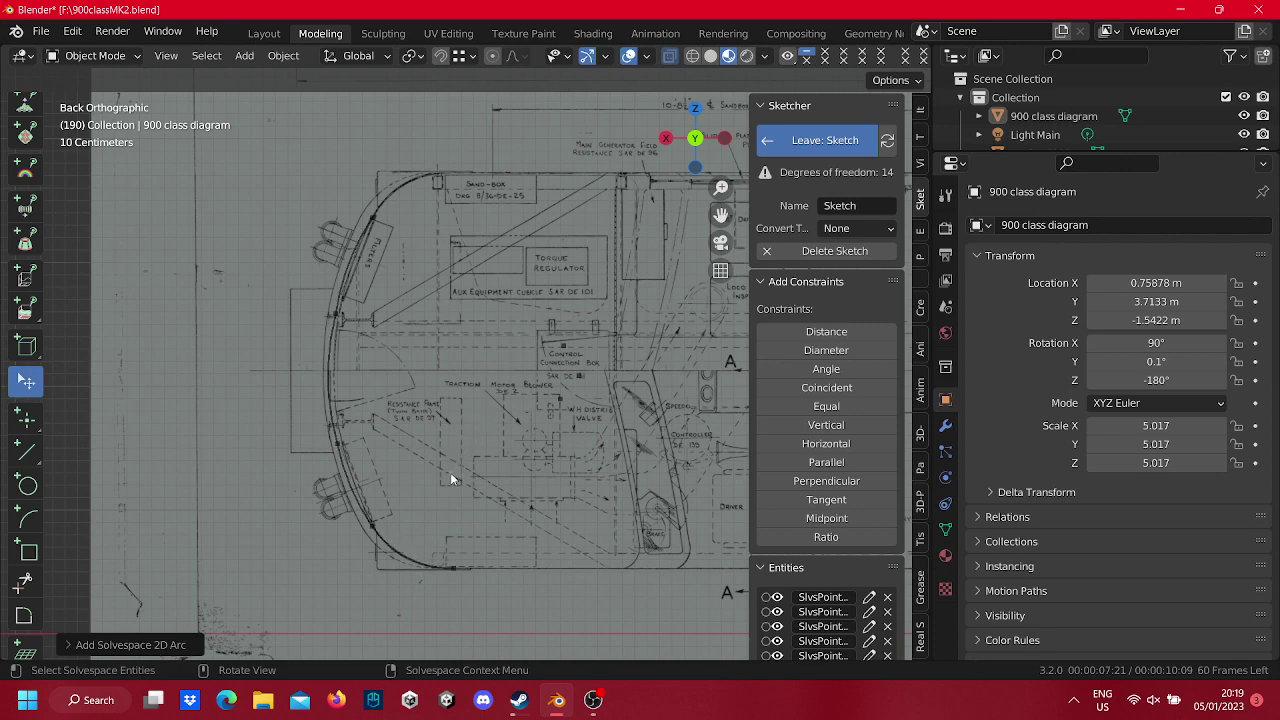
# Start a top arc with its centre below the roof curve and its start and end placed.
pyautogui.click(27, 517)
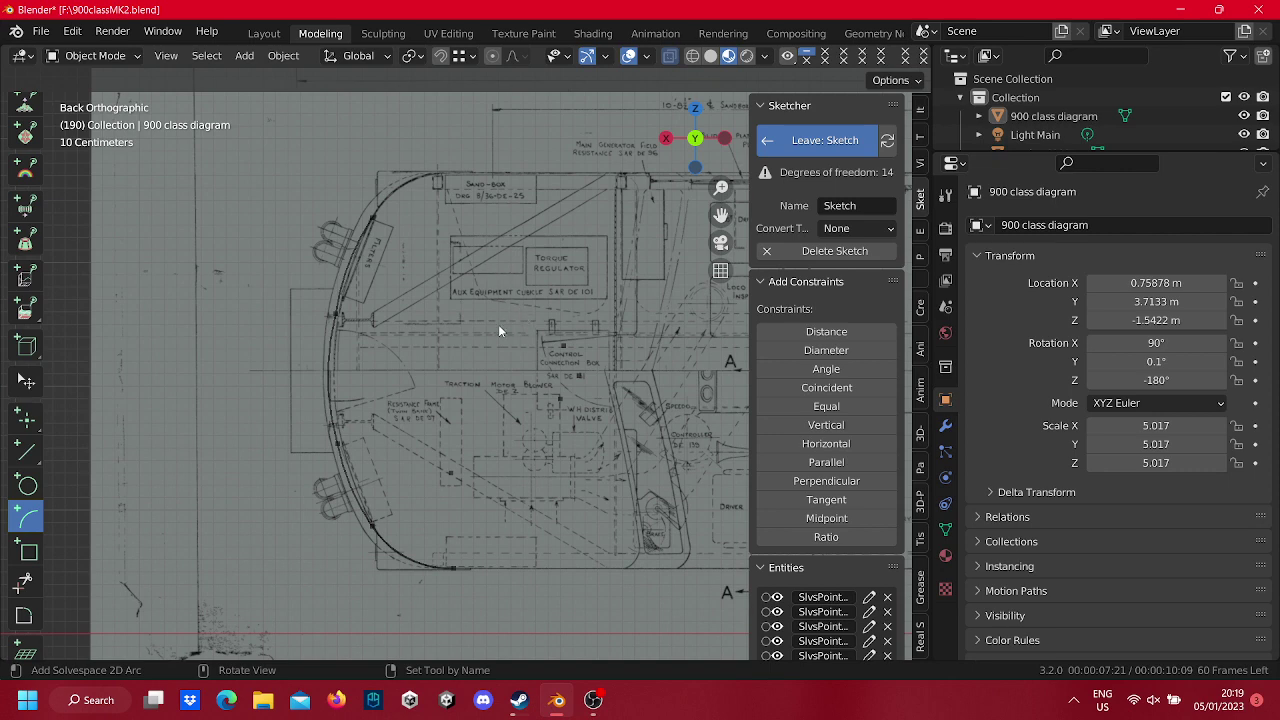
pyautogui.click(446, 247)
pyautogui.click(374, 214)
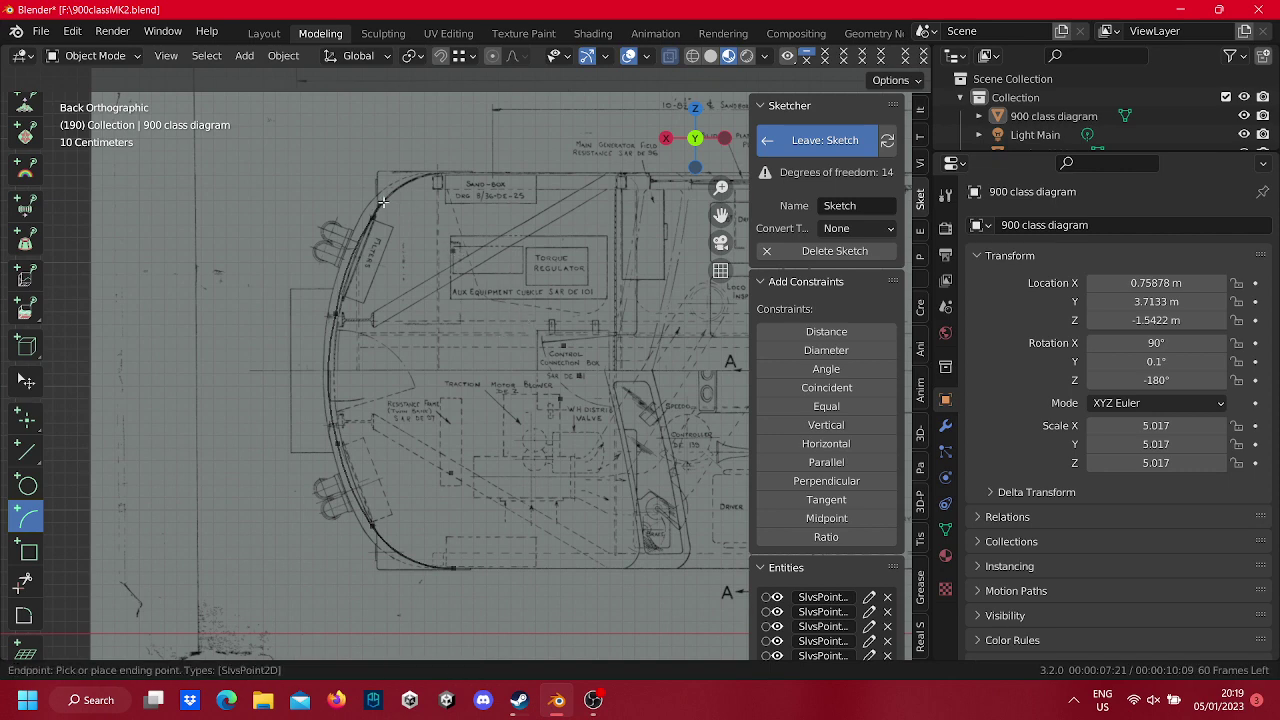
pyautogui.click(437, 172)
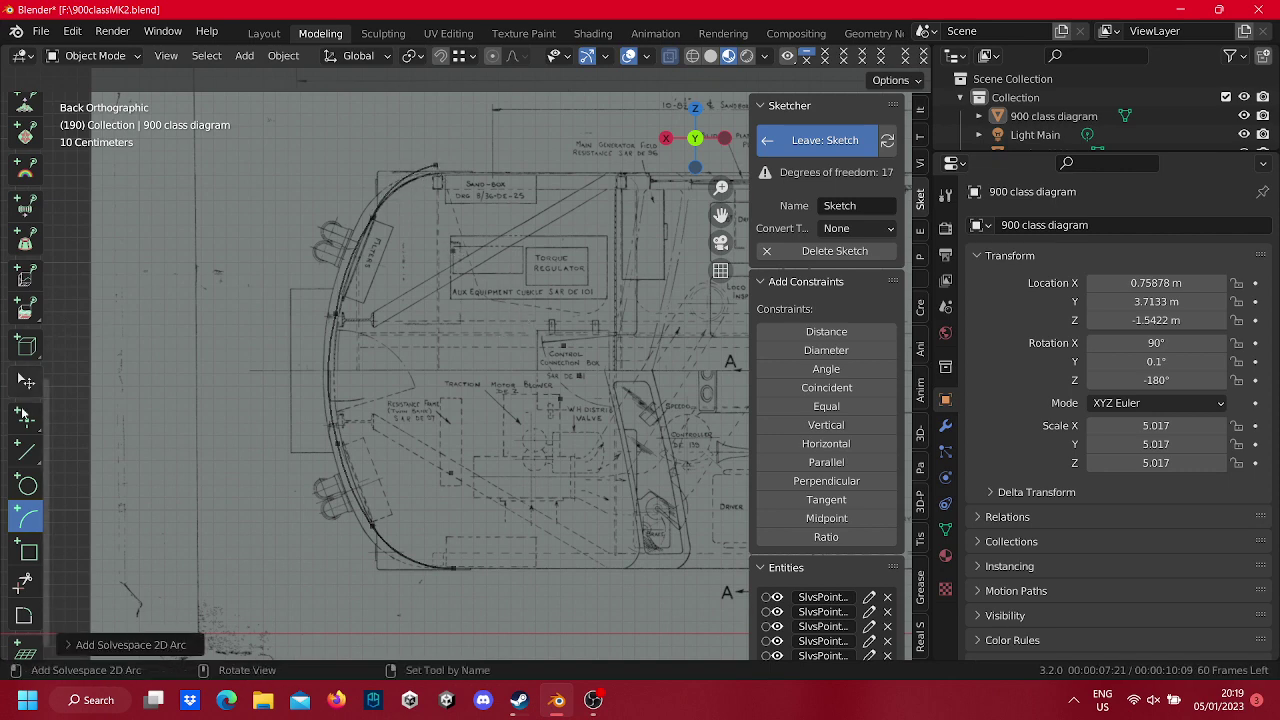
# Complete the top arc at the roof corner and zoom to check the arc chain.
pyautogui.click(25, 381)
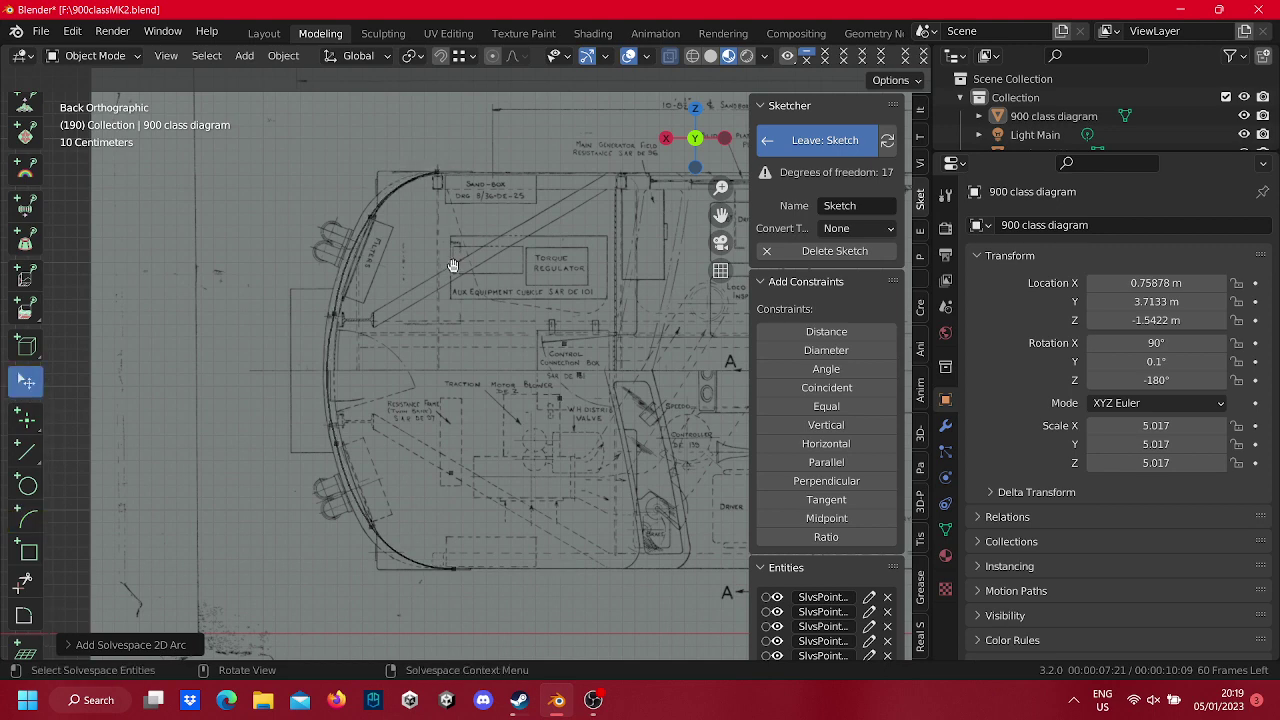
pyautogui.scroll(3, 326, 318)
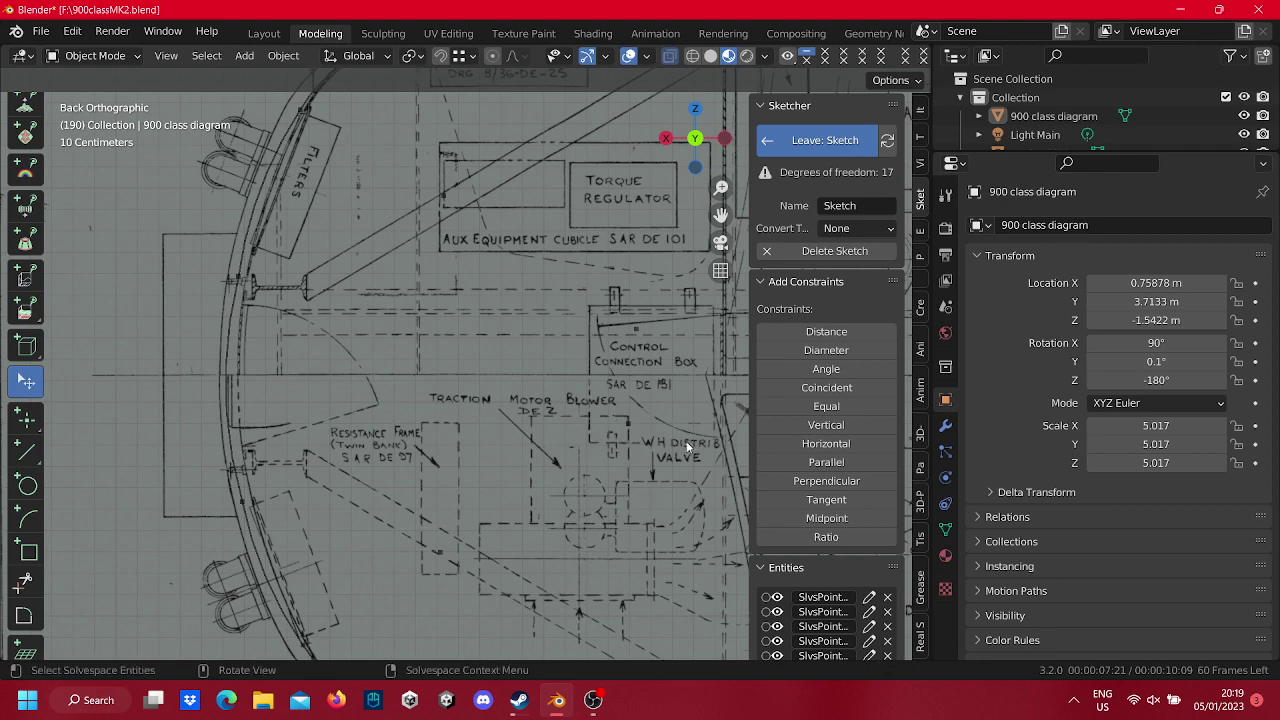
pyautogui.scroll(-4, 687, 447)
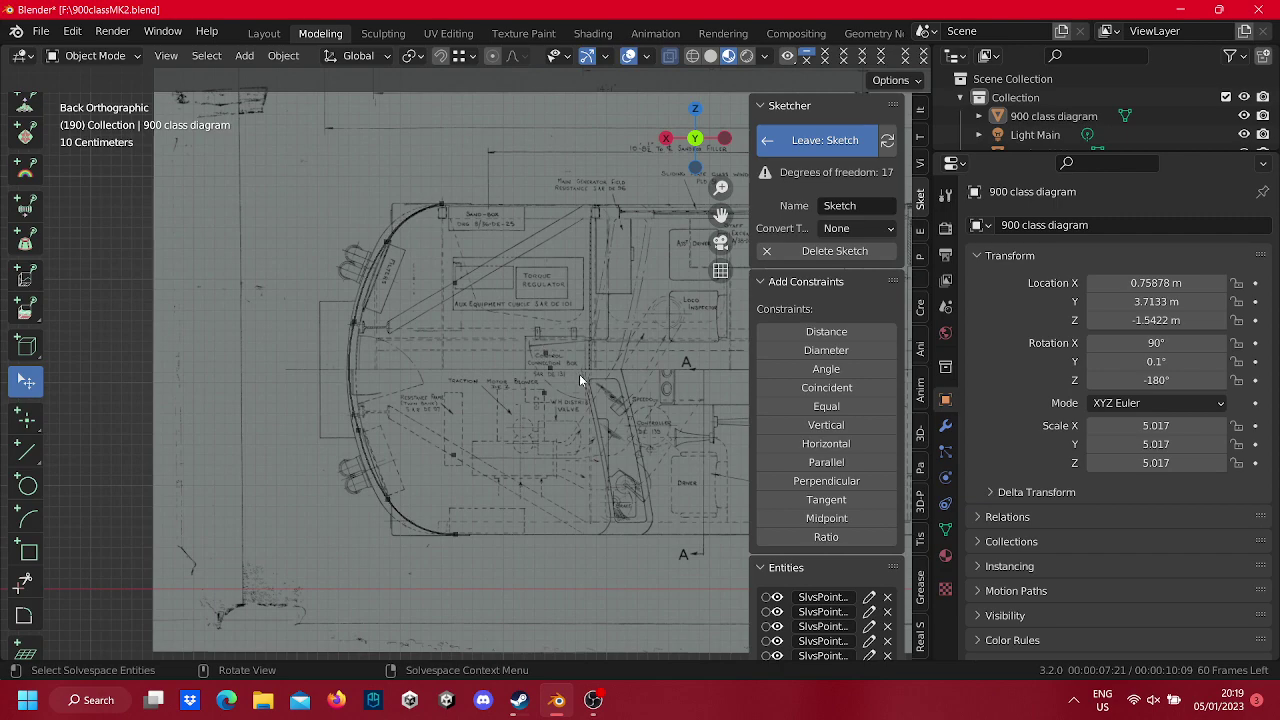
pyautogui.scroll(4, 580, 376)
# Draw a vertical line downward by the control connection box with the Line tool.
pyautogui.press('l')
pyautogui.scroll(-3, 550, 433)
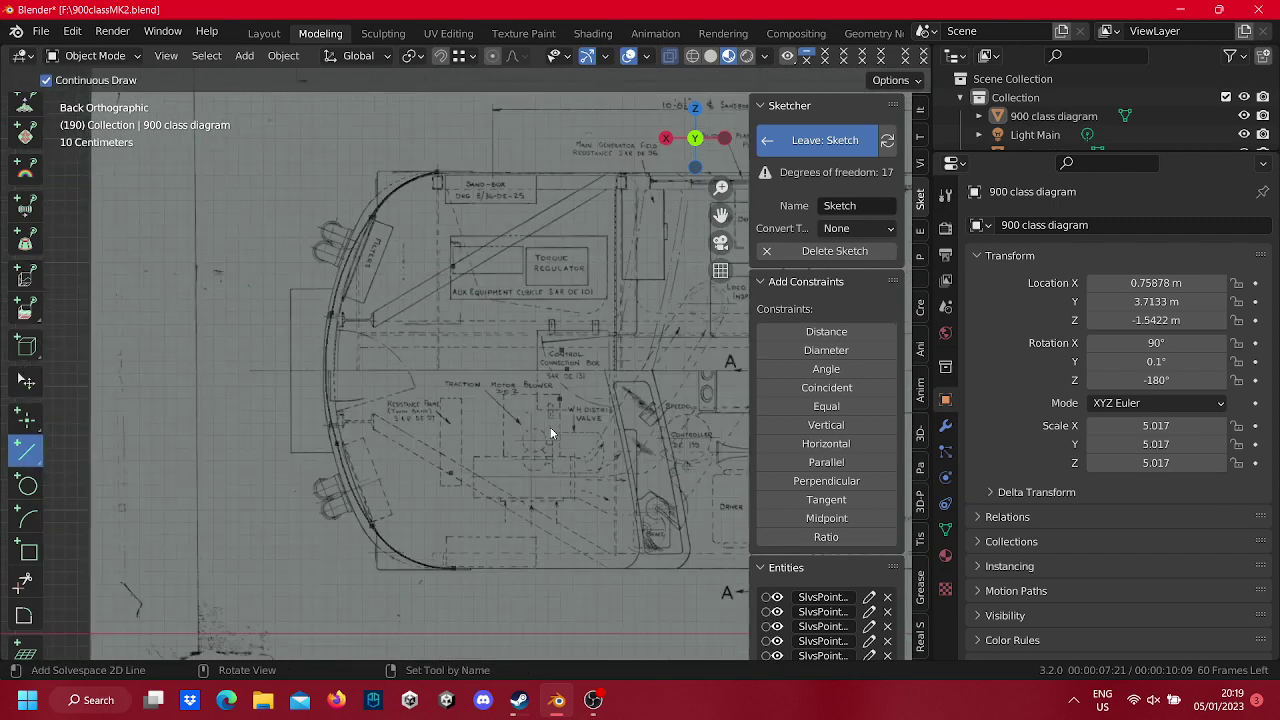
pyautogui.scroll(5, 563, 434)
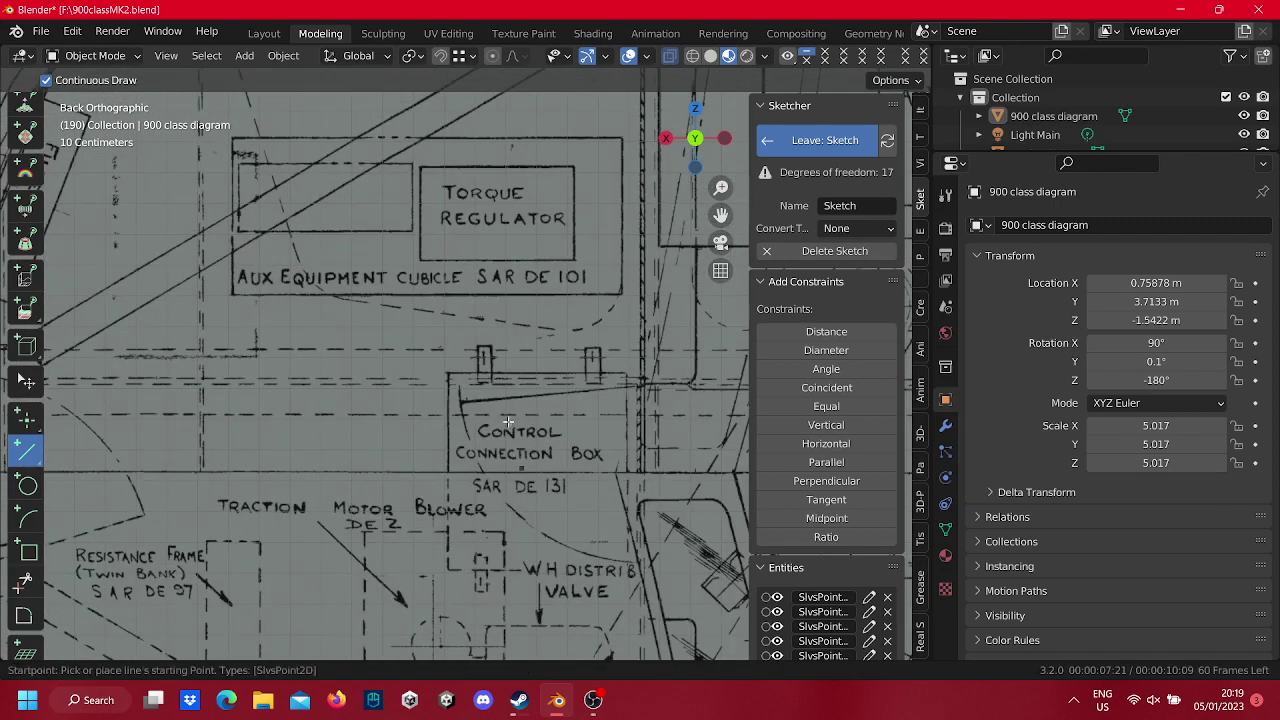
pyautogui.moveTo(508, 421); pyautogui.dragTo(511, 467)
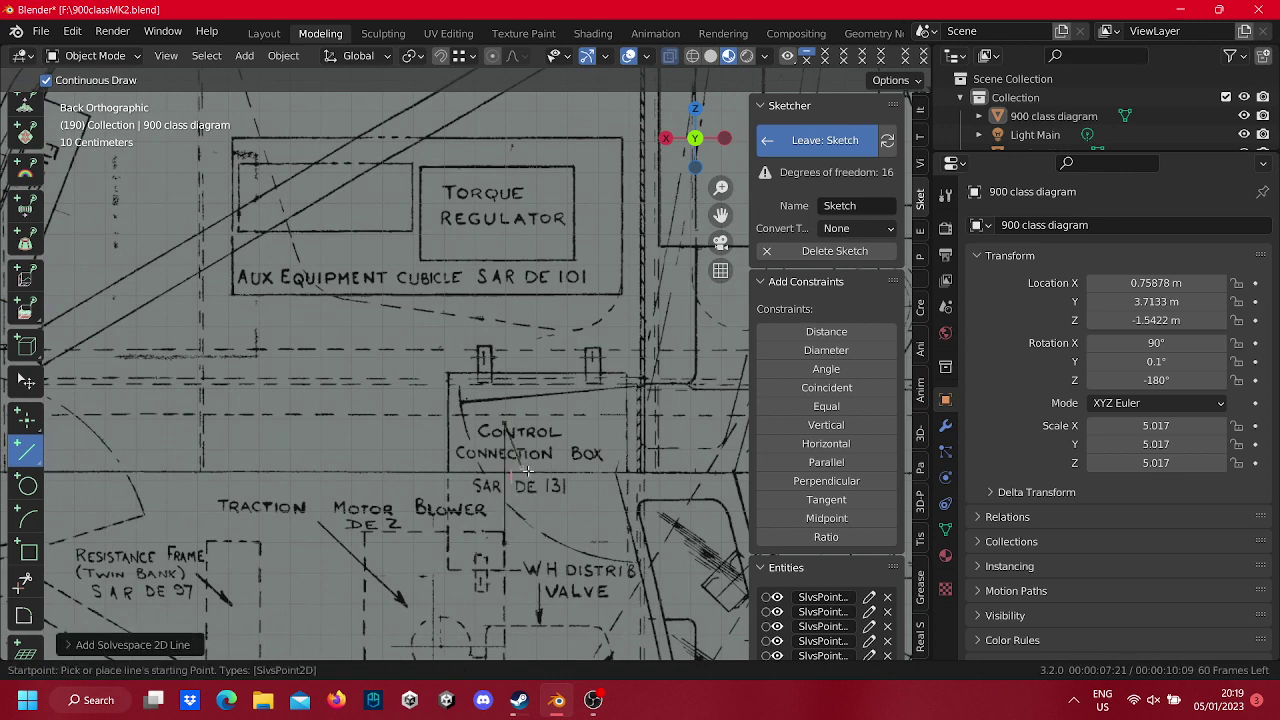
pyautogui.moveTo(511, 468); pyautogui.dragTo(510, 550)
# Add two diagonal lines closing the triangle back toward the control box.
pyautogui.scroll(-2, 520, 538)
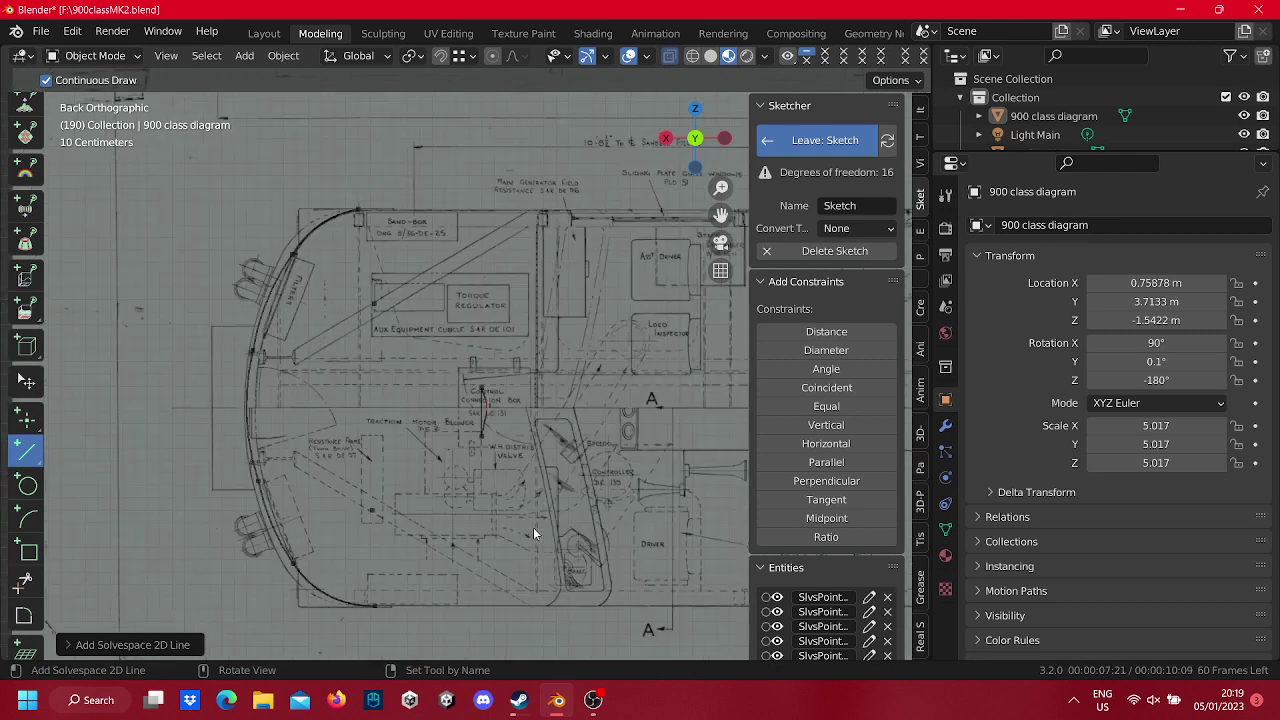
pyautogui.scroll(-1, 550, 515)
pyautogui.scroll(-2, 560, 490)
pyautogui.moveTo(556, 450); pyautogui.dragTo(442, 520)
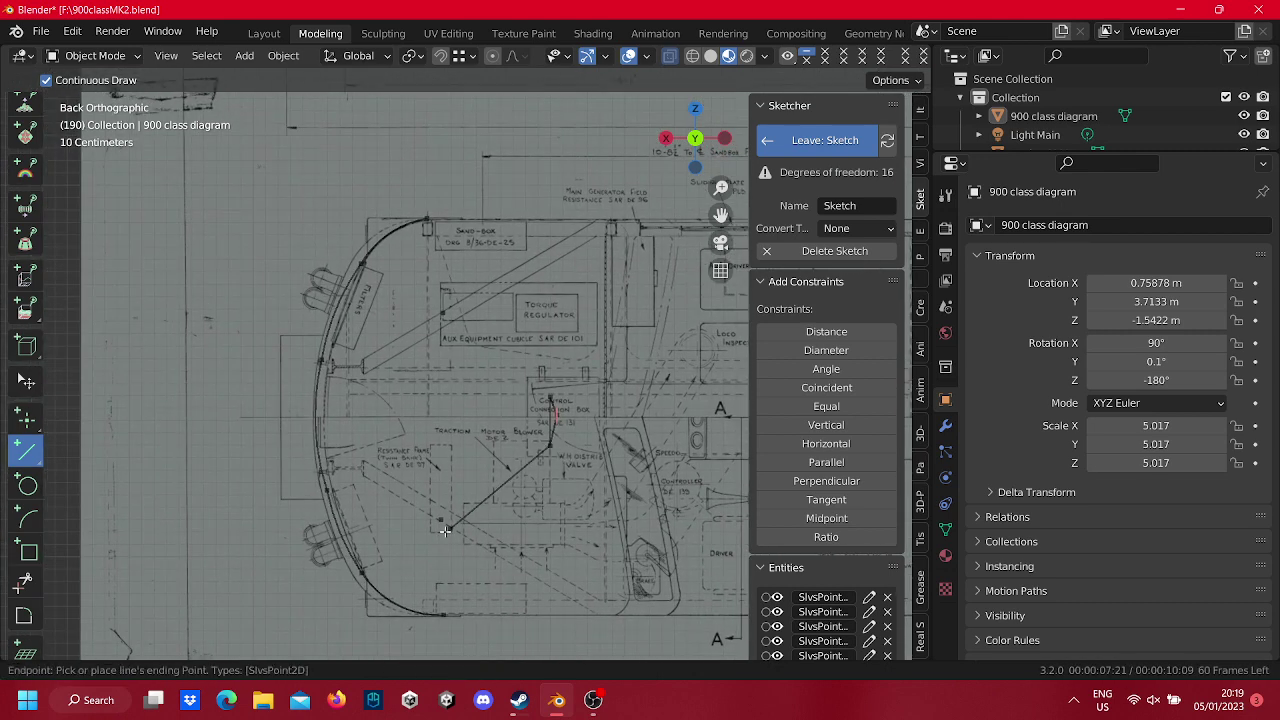
pyautogui.click(442, 520)
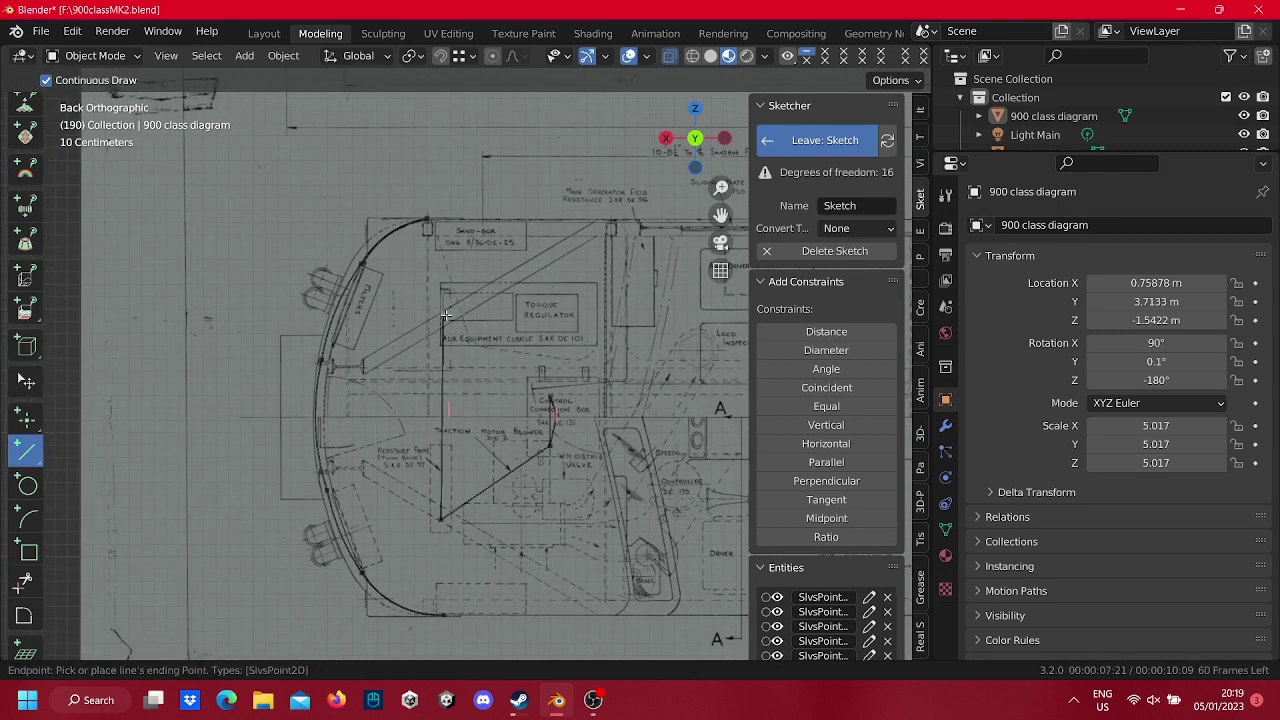
pyautogui.click(443, 315)
pyautogui.moveTo(443, 315); pyautogui.dragTo(548, 399)
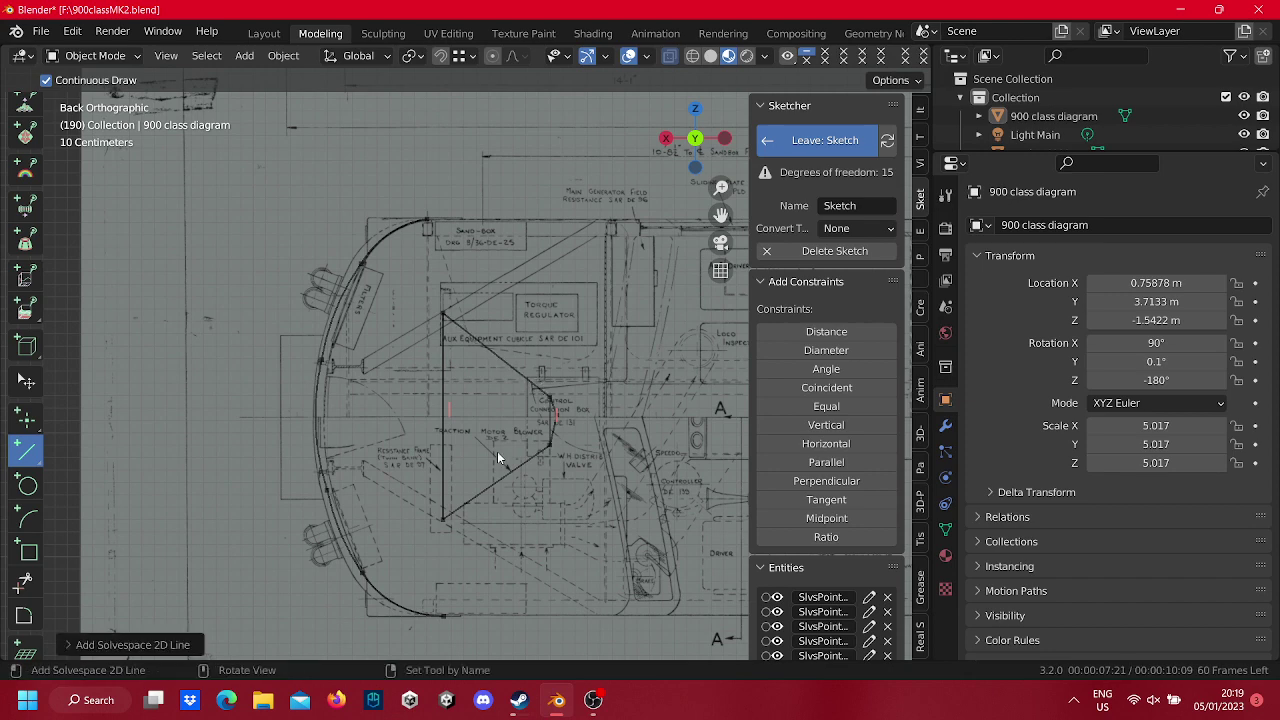
pyautogui.click(25, 378)
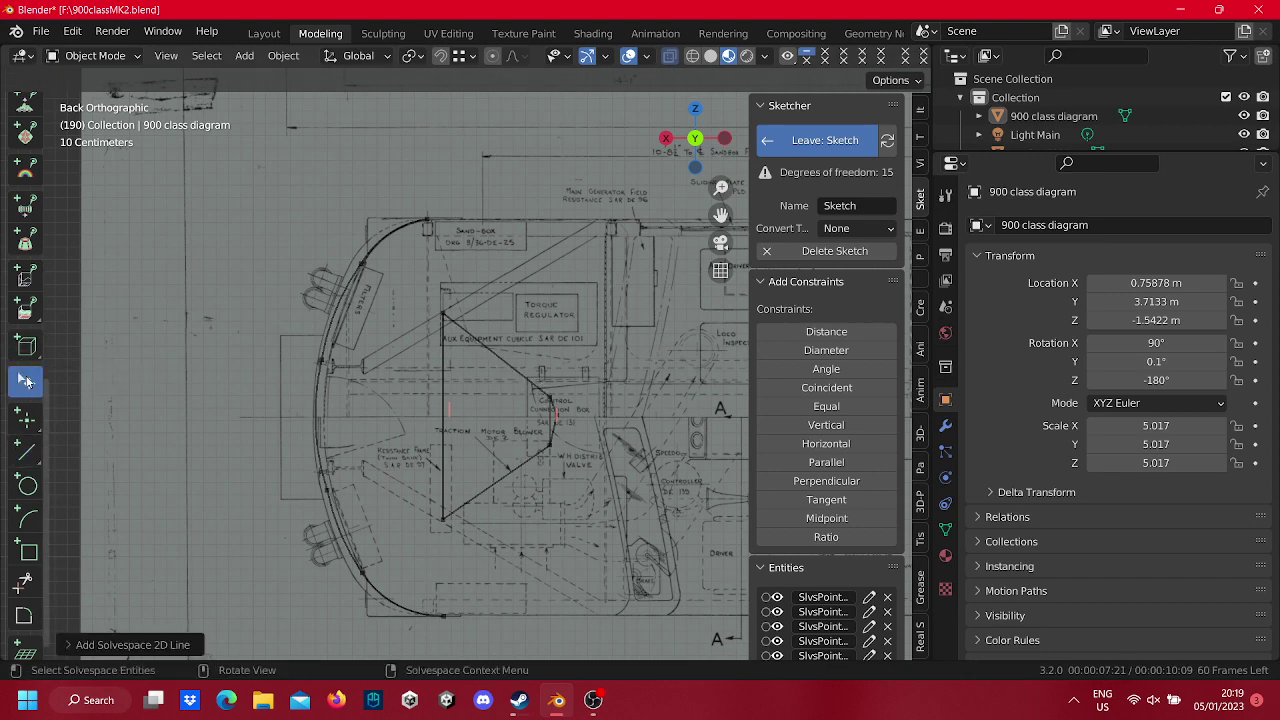
pyautogui.rightClick(559, 429)
pyautogui.press('Escape')
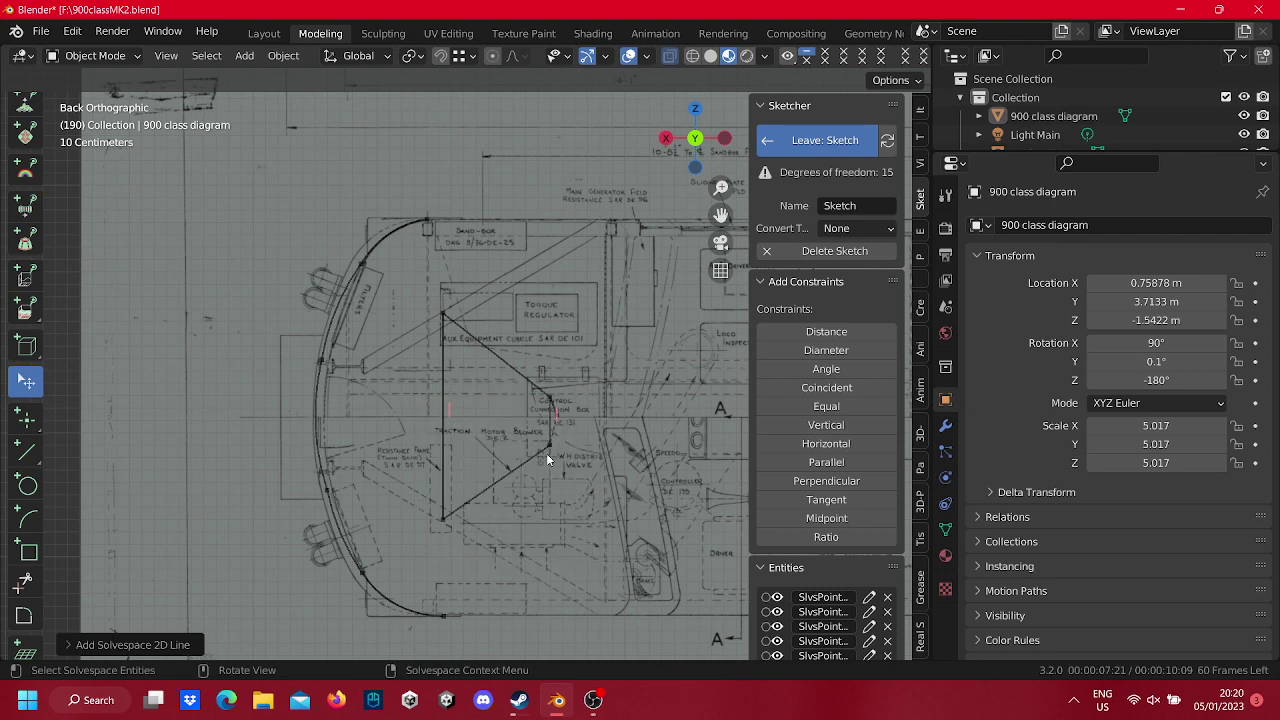
pyautogui.rightClick(543, 430)
pyautogui.click(484, 428)
pyautogui.rightClick(444, 380)
pyautogui.click(444, 380)
pyautogui.rightClick(496, 365)
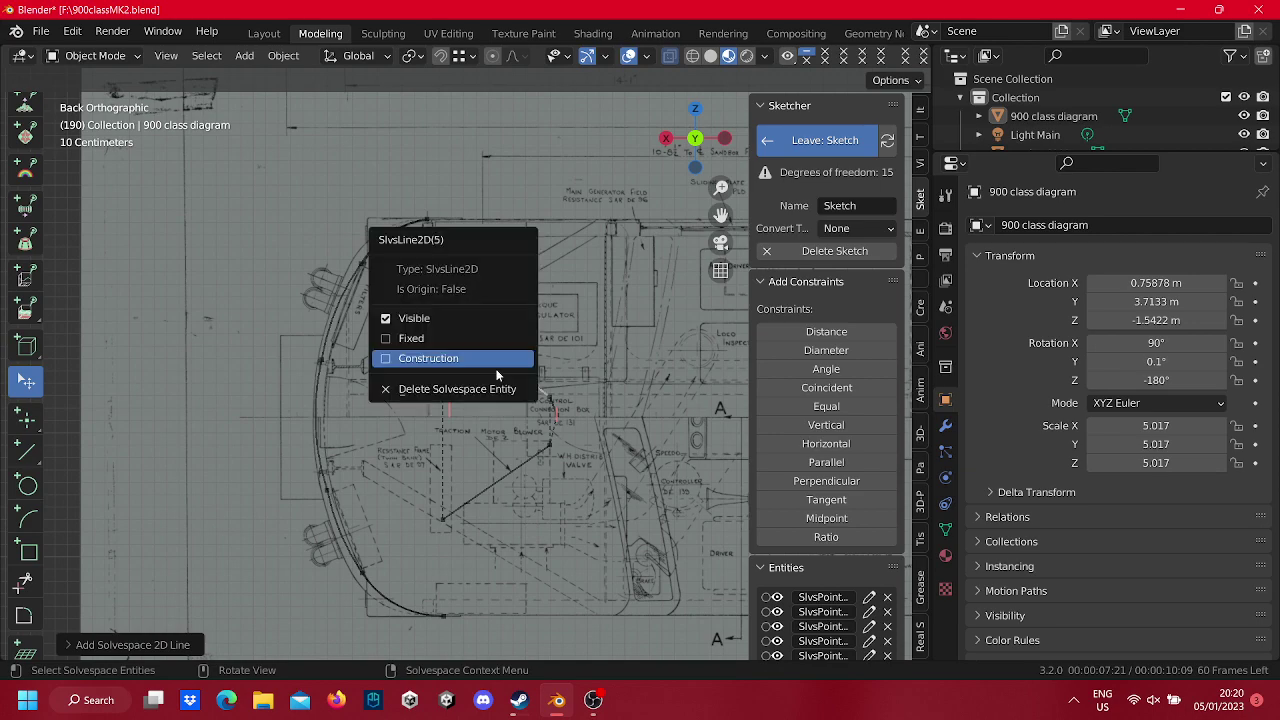
pyautogui.click(497, 358)
pyautogui.rightClick(499, 476)
pyautogui.click(495, 464)
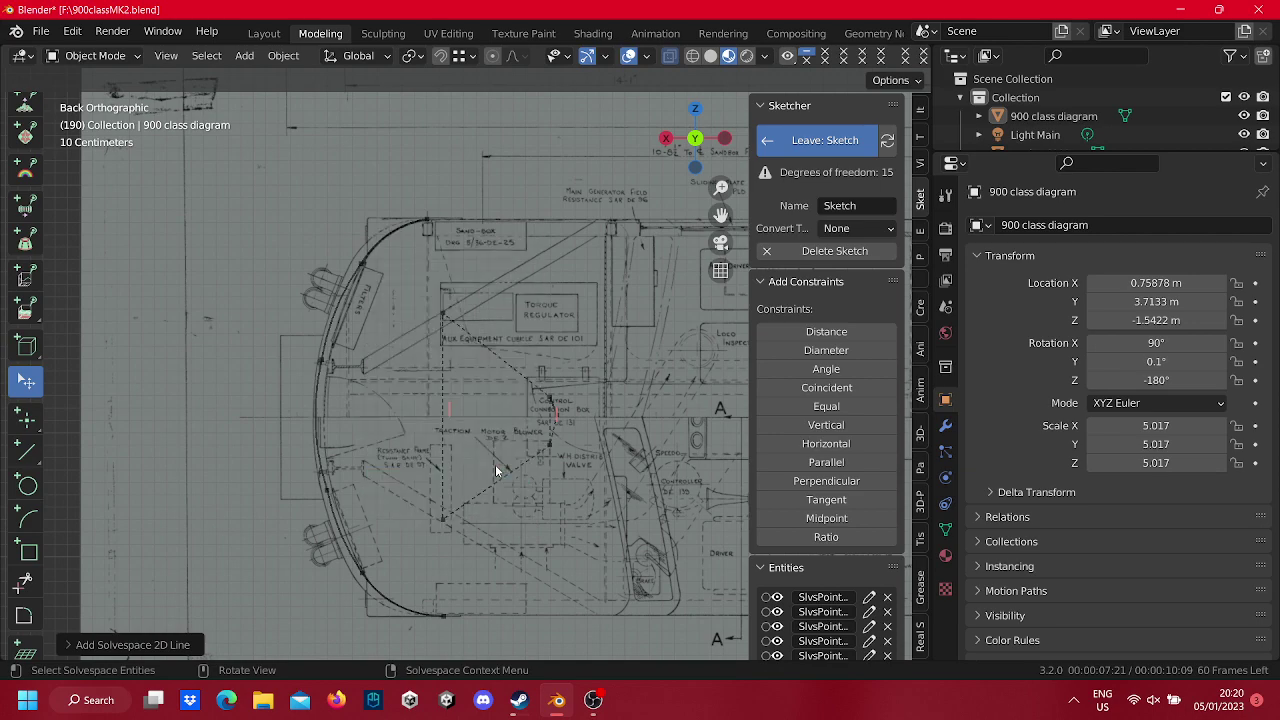
pyautogui.scroll(5, 551, 443)
pyautogui.keyDown('shift'); pyautogui.moveTo(560, 490); pyautogui.dragTo(440, 378, button='middle'); pyautogui.keyUp('shift')
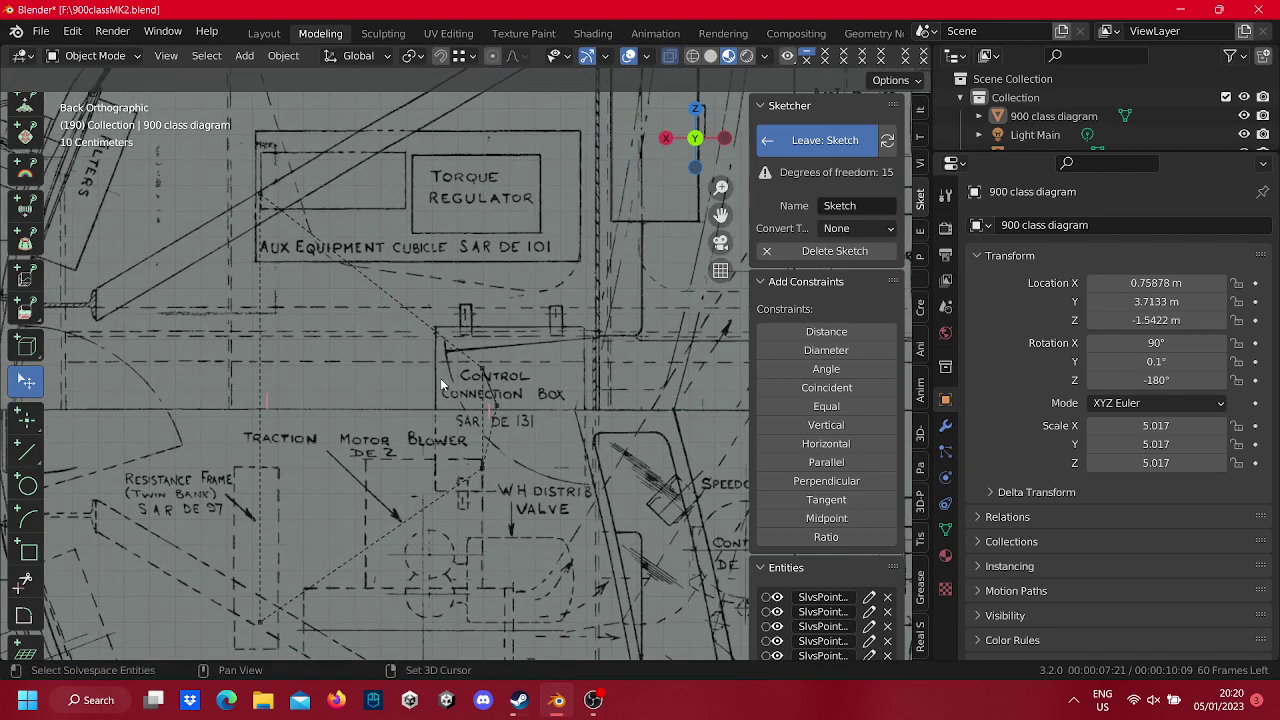
pyautogui.rightClick(498, 388)
pyautogui.click(497, 390)
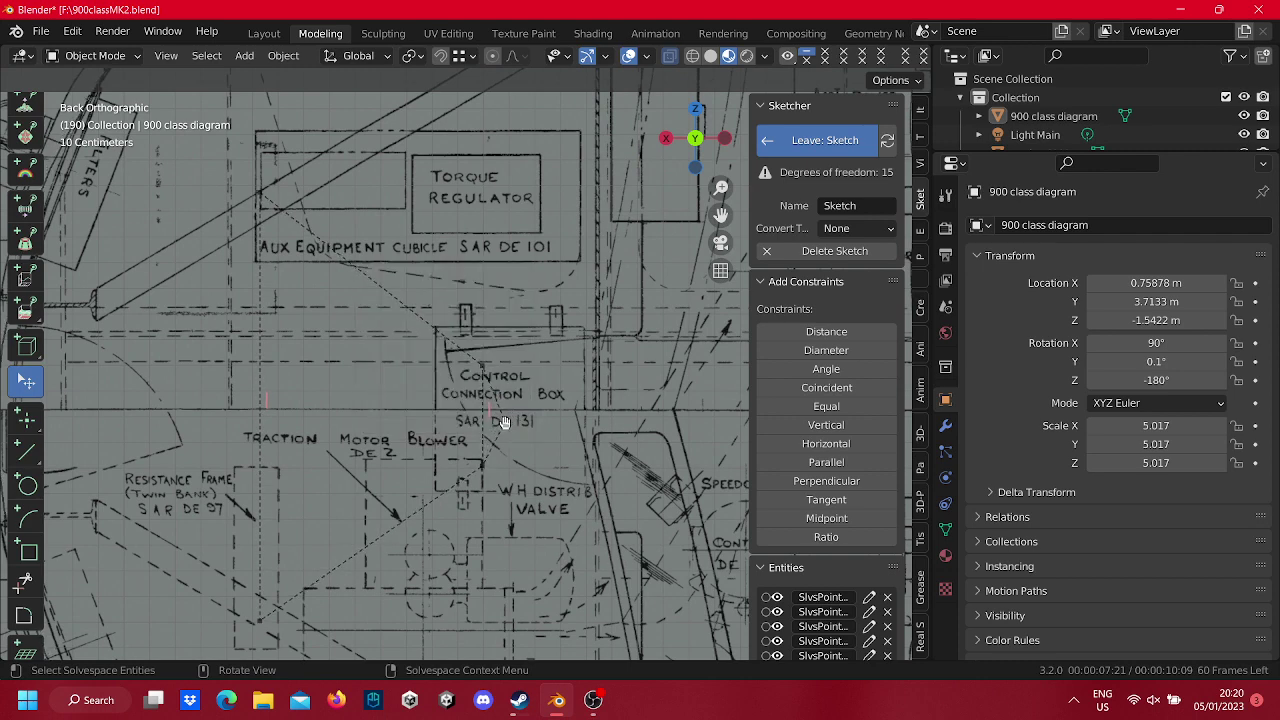
pyautogui.scroll(-6, 540, 447)
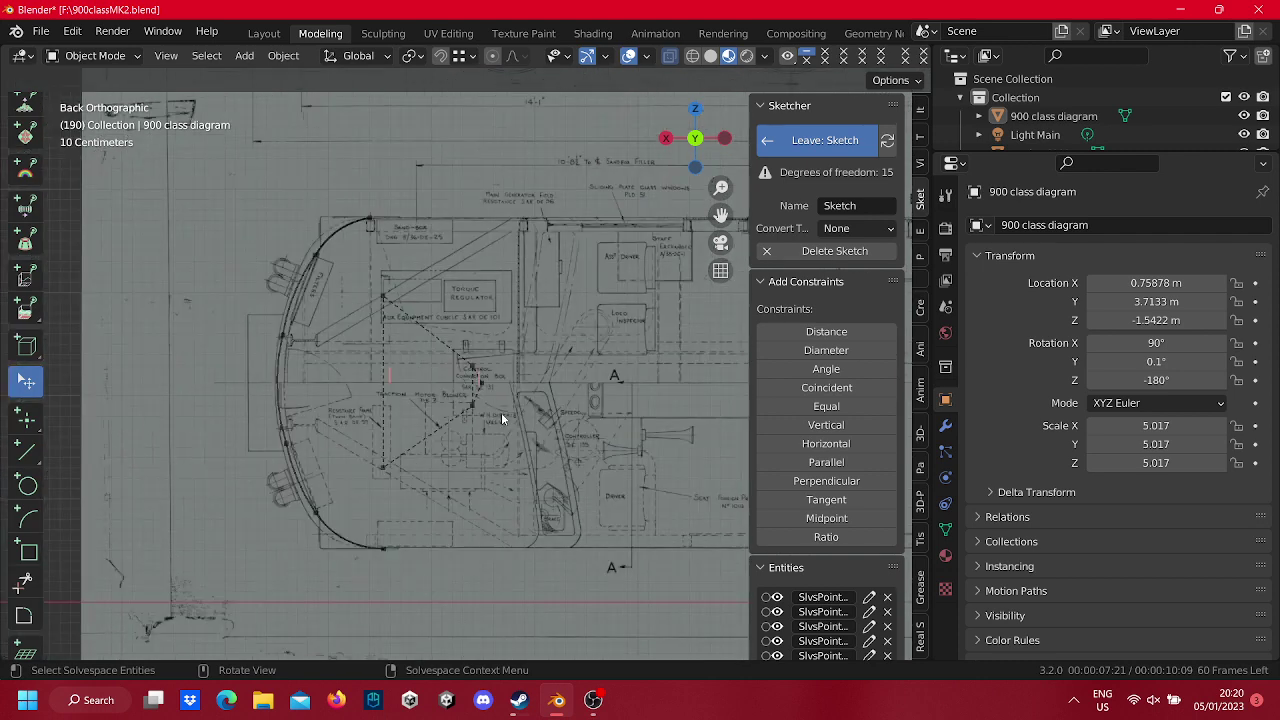
pyautogui.scroll(5, 489, 397)
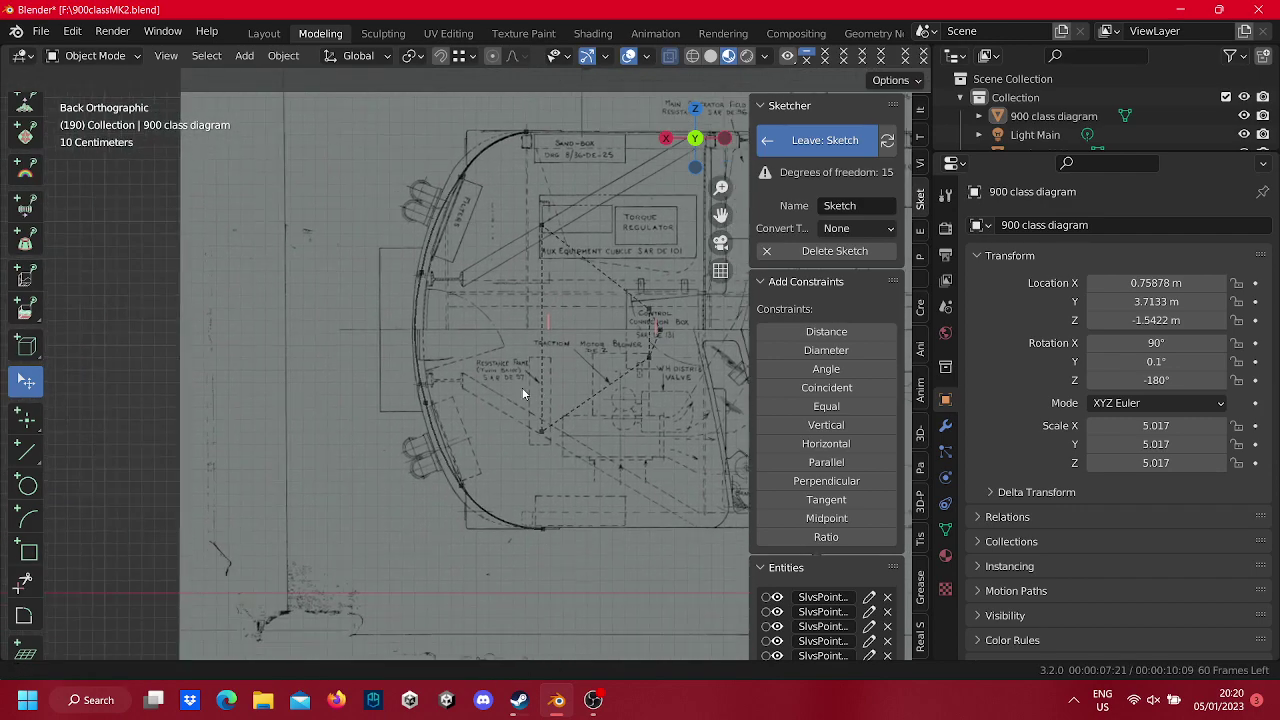
pyautogui.keyDown('shift'); pyautogui.moveTo(330, 466); pyautogui.dragTo(588, 401, button='middle'); pyautogui.keyUp('shift')
pyautogui.scroll(-1, 592, 392)
pyautogui.scroll(-1, 590, 384)
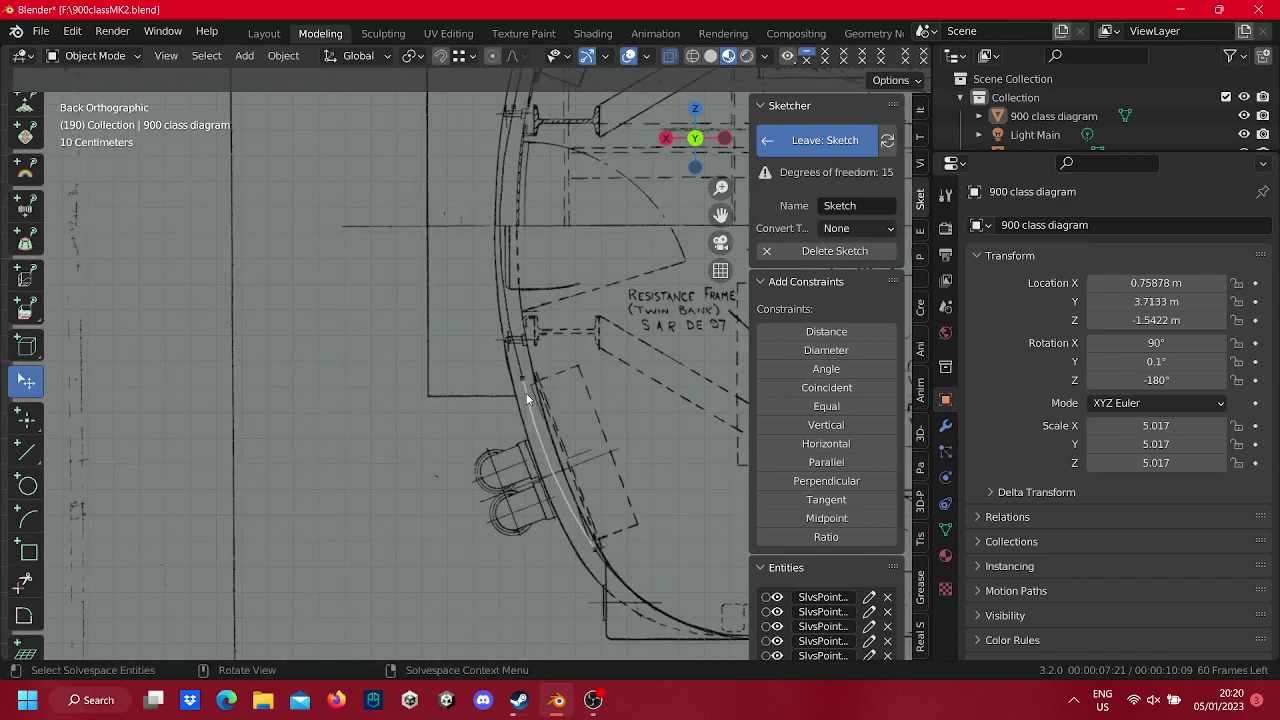
pyautogui.keyDown('shift'); pyautogui.moveTo(605, 374); pyautogui.dragTo(280, 464, button='middle'); pyautogui.keyUp('shift')
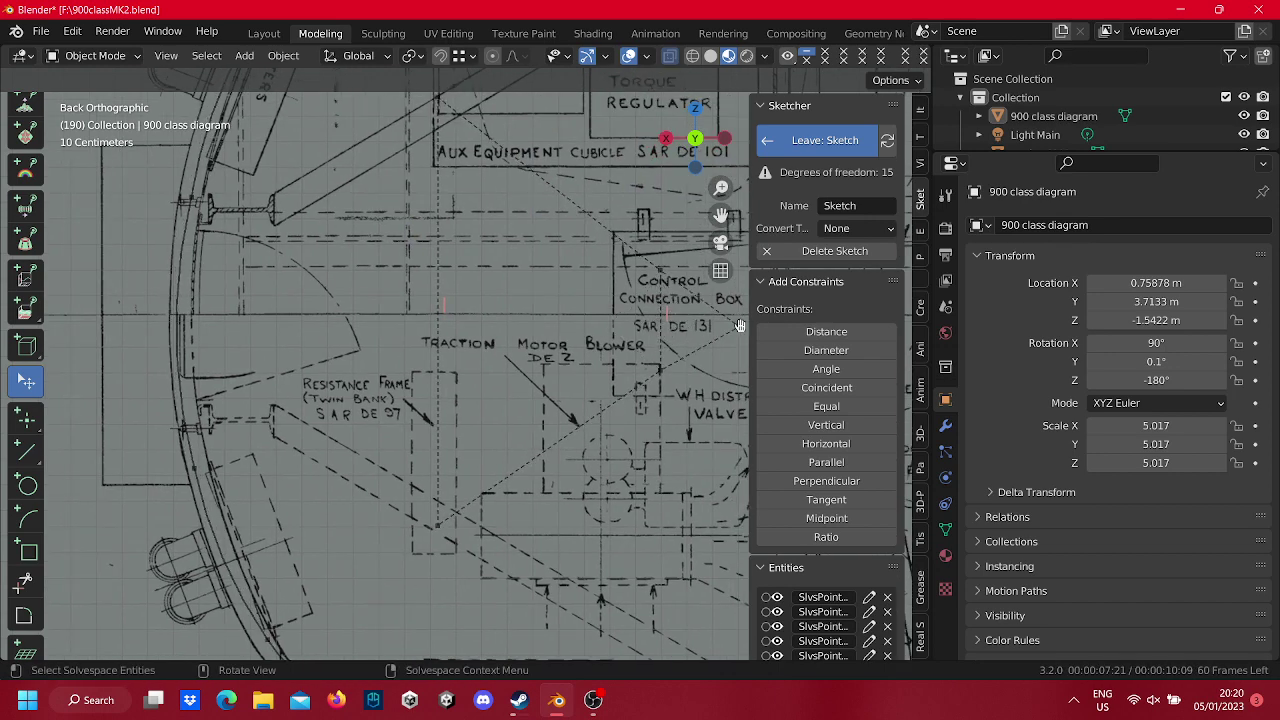
pyautogui.scroll(-2, 488, 357)
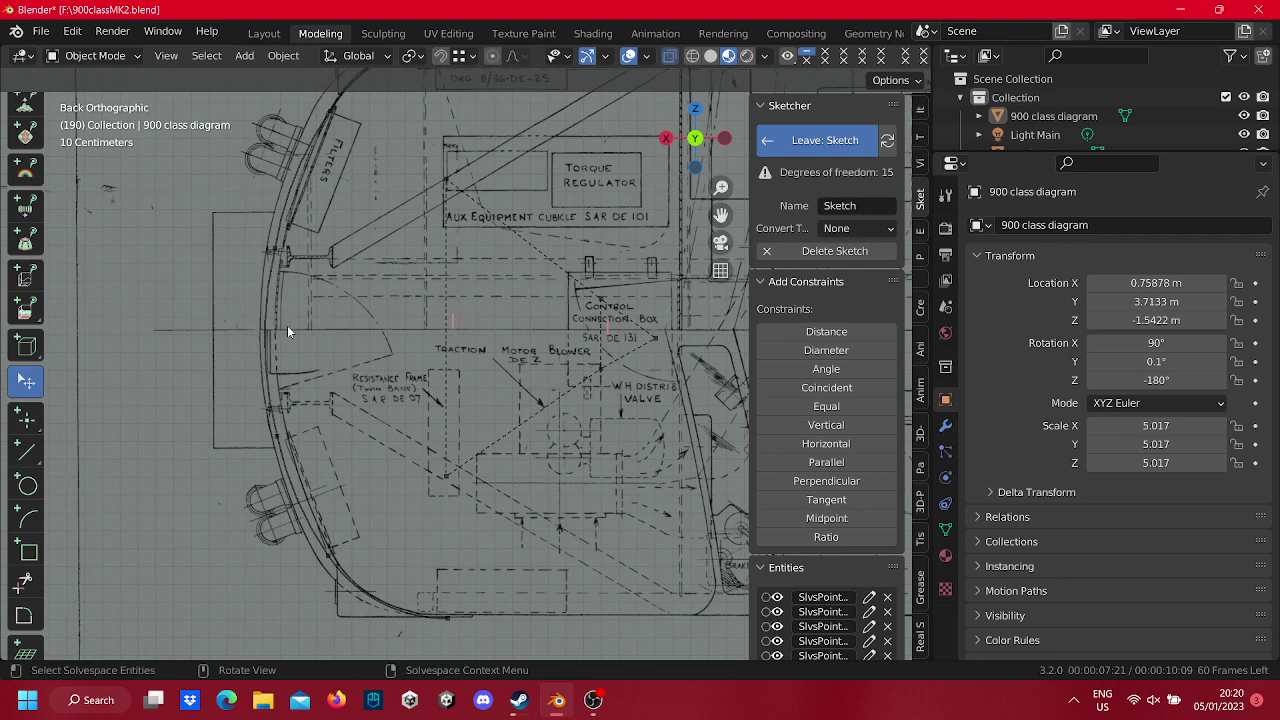
pyautogui.moveTo(268, 324); pyautogui.dragTo(271, 321)
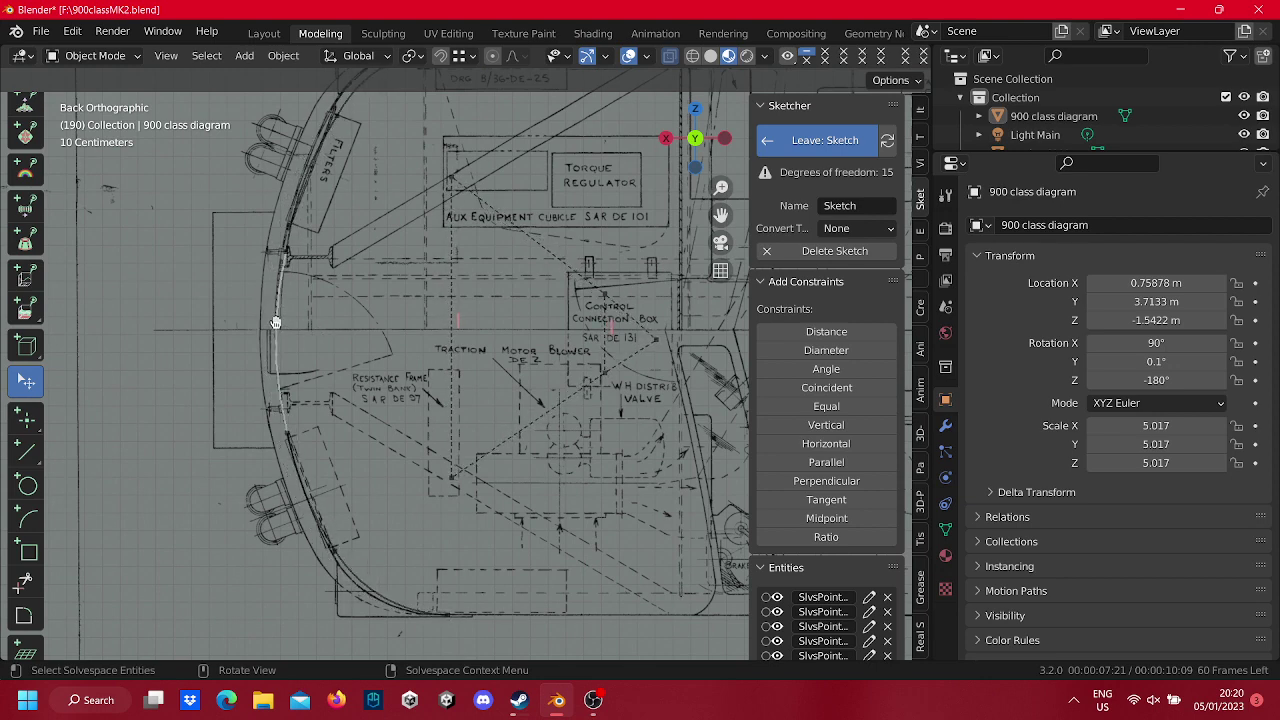
pyautogui.moveTo(310, 342)
pyautogui.keyDown('shift'); pyautogui.mouseDown(button='middle')
pyautogui.moveTo(460, 418)
pyautogui.moveTo(434, 362)
pyautogui.mouseUp(button='middle'); pyautogui.keyUp('shift')
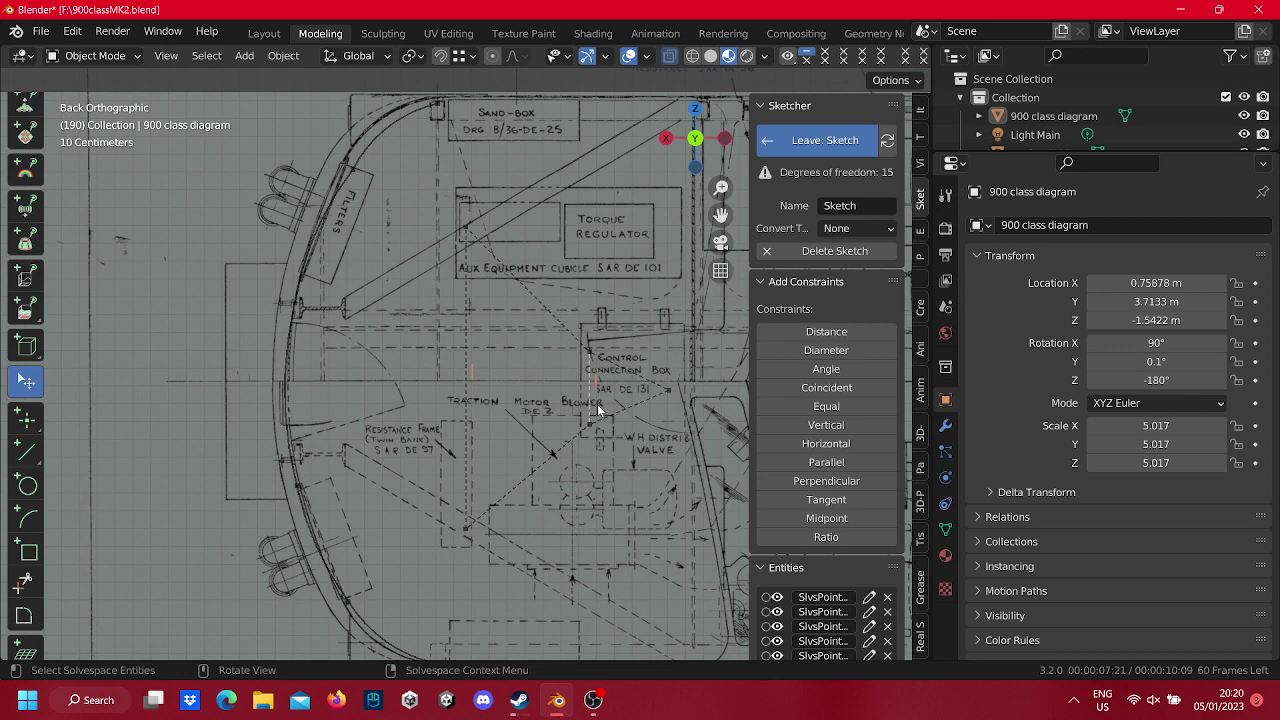
# Add a distance dimension to the first short line and set it to 0.300 m.
pyautogui.click(828, 331)
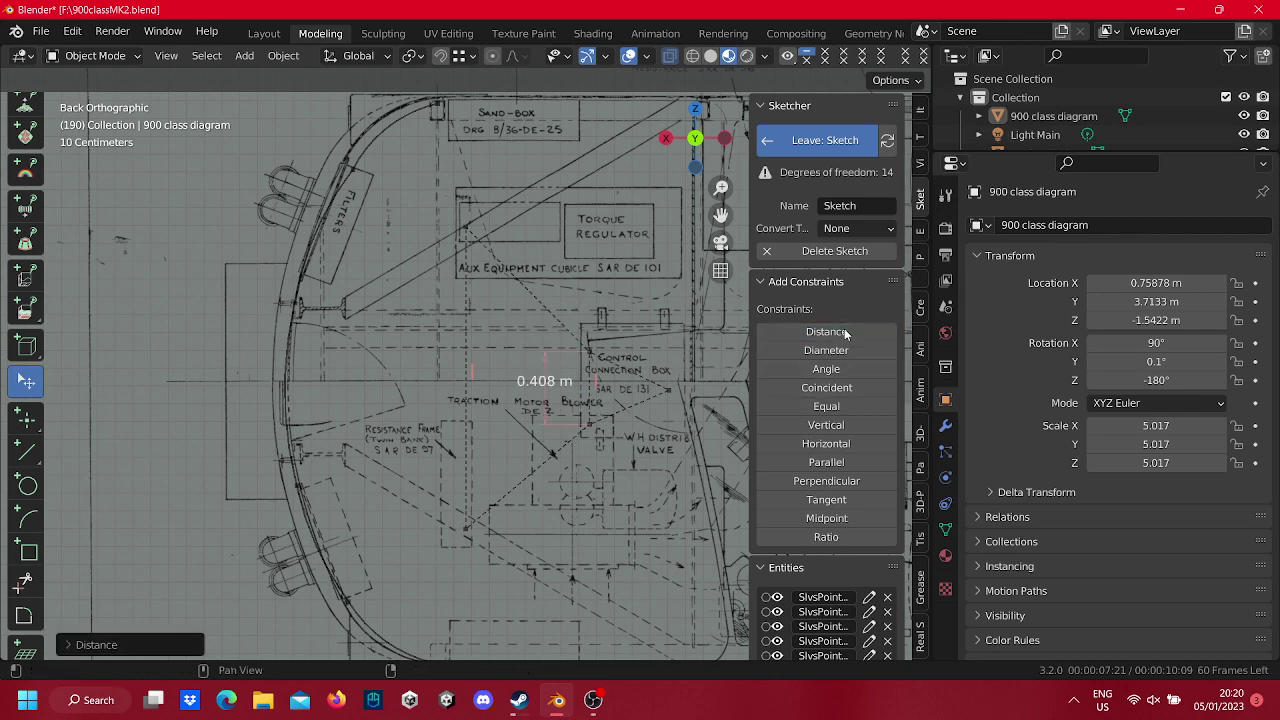
pyautogui.rightClick(538, 386)
pyautogui.click(545, 417)
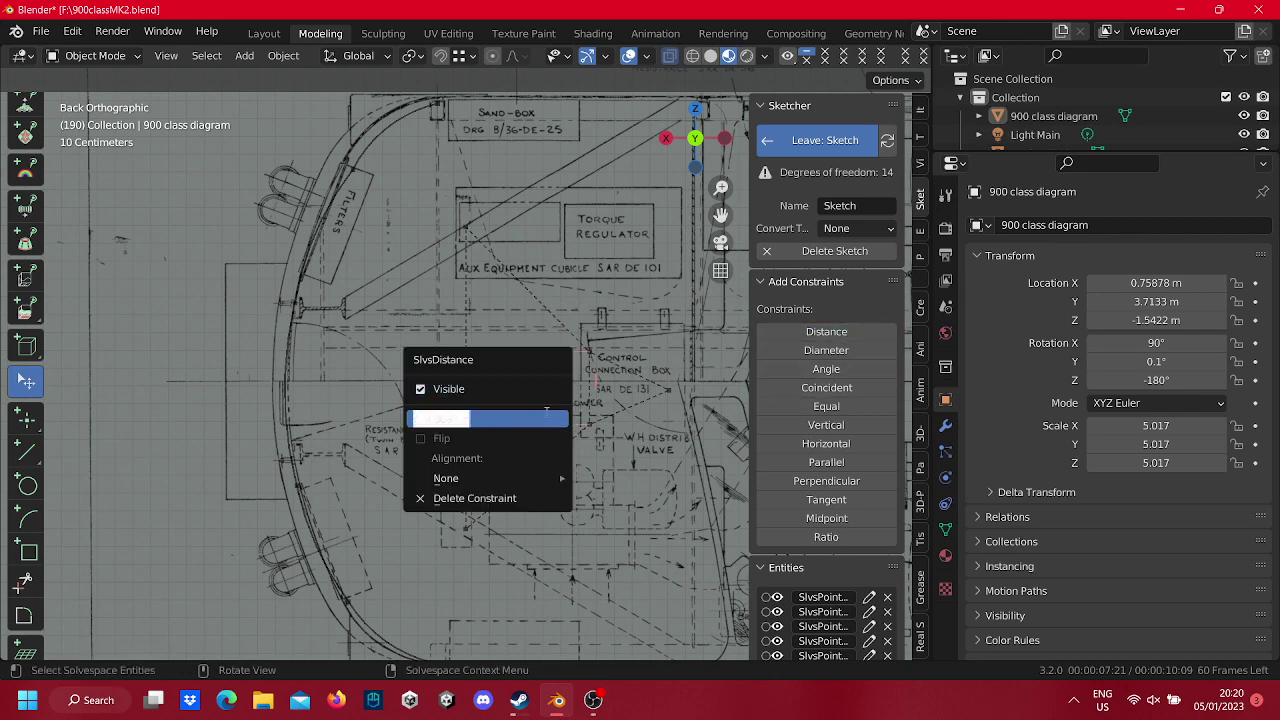
pyautogui.write('0.4')
pyautogui.press('Return')
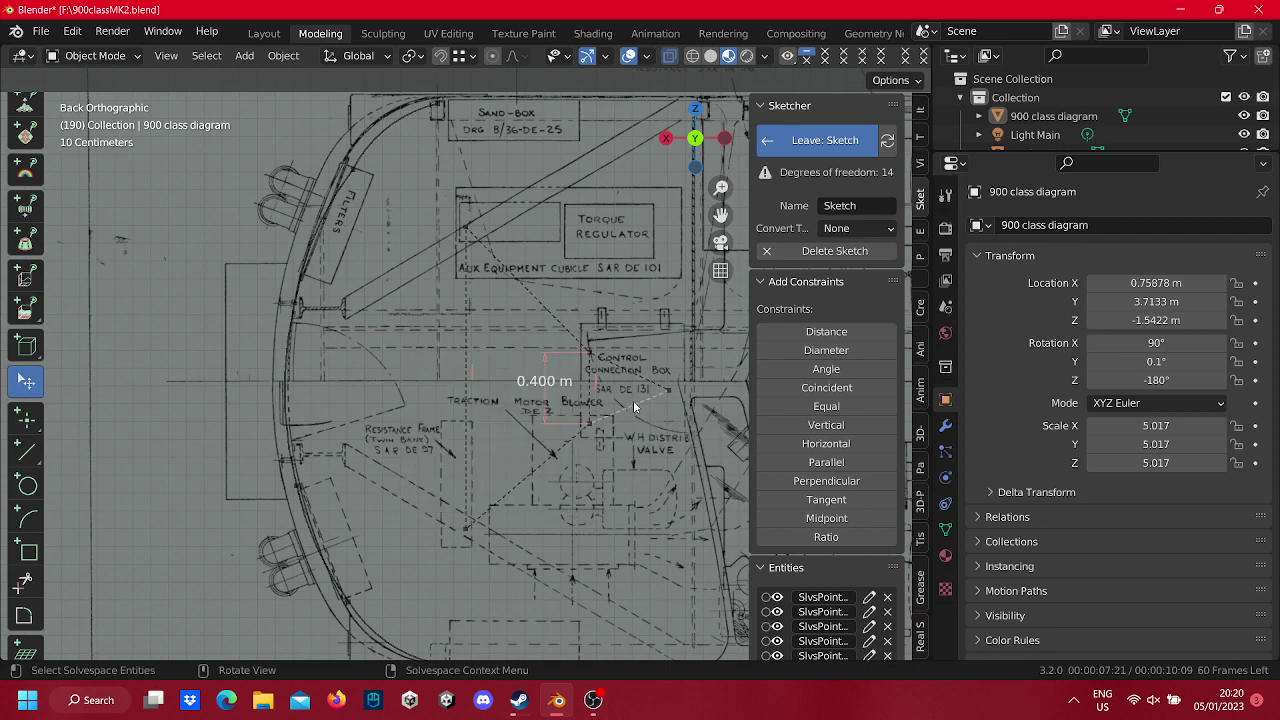
pyautogui.rightClick(540, 383)
pyautogui.click(545, 385)
pyautogui.write('0.3')
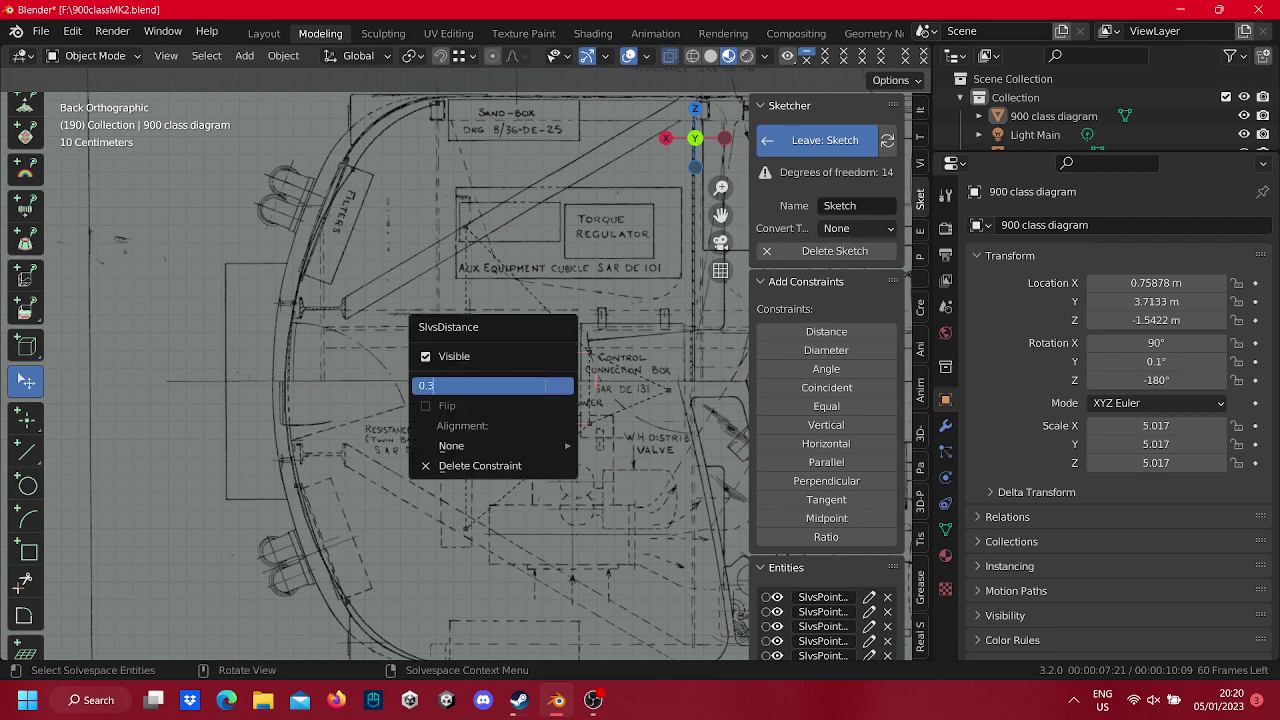
pyautogui.press('Return')
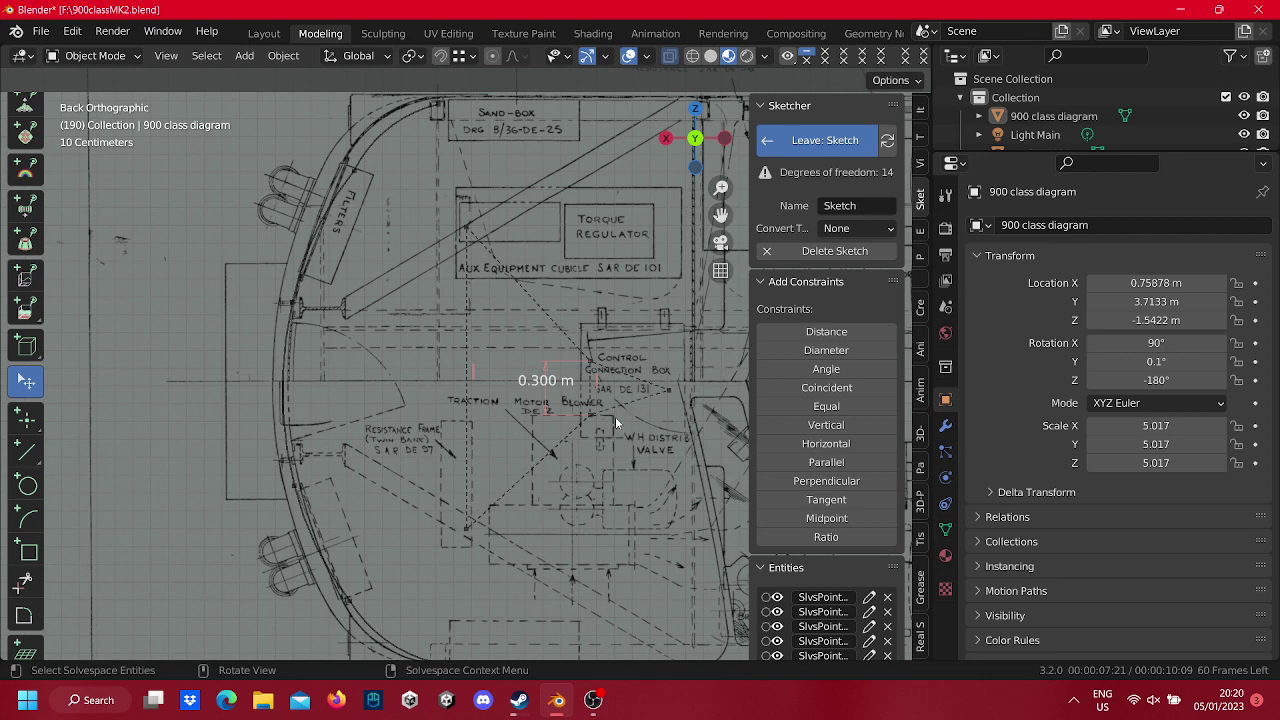
# Dimension the second short line, changing its 0.472 m distance to 0.500 m.
pyautogui.click(665, 389)
pyautogui.click(826, 331)
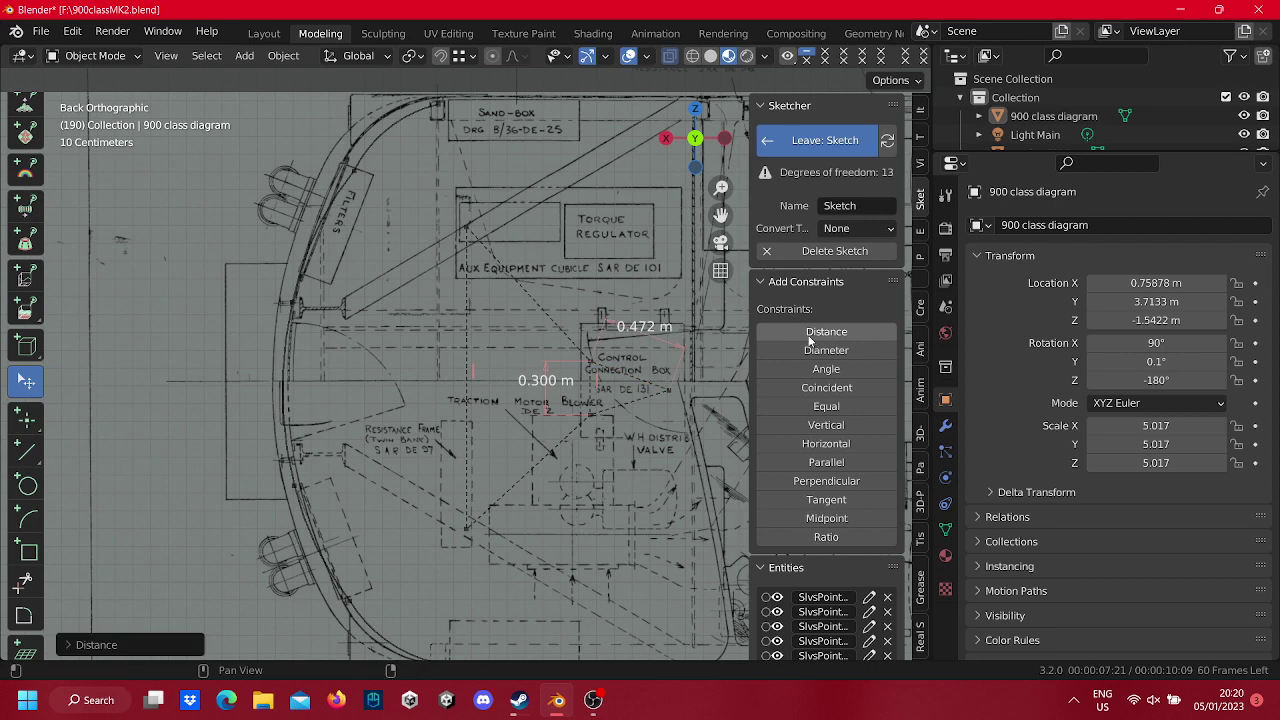
pyautogui.rightClick(651, 333)
pyautogui.click(646, 327)
pyautogui.write('0.5')
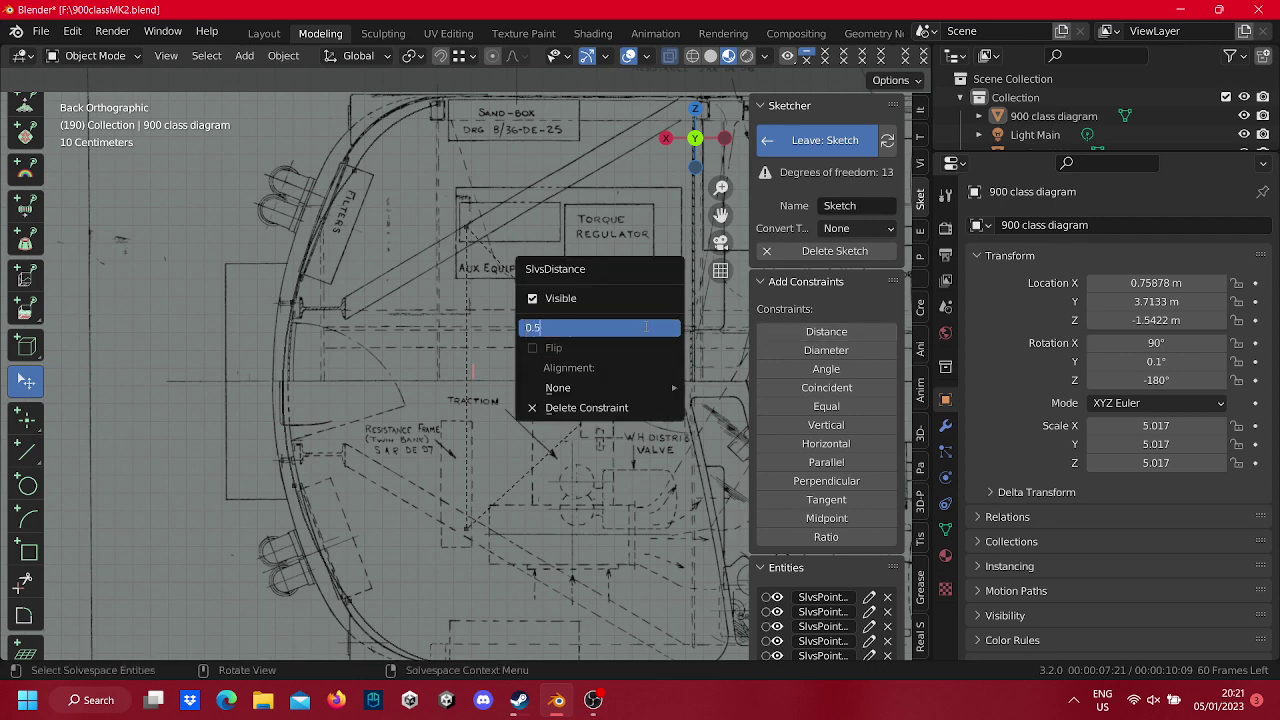
pyautogui.press('Return')
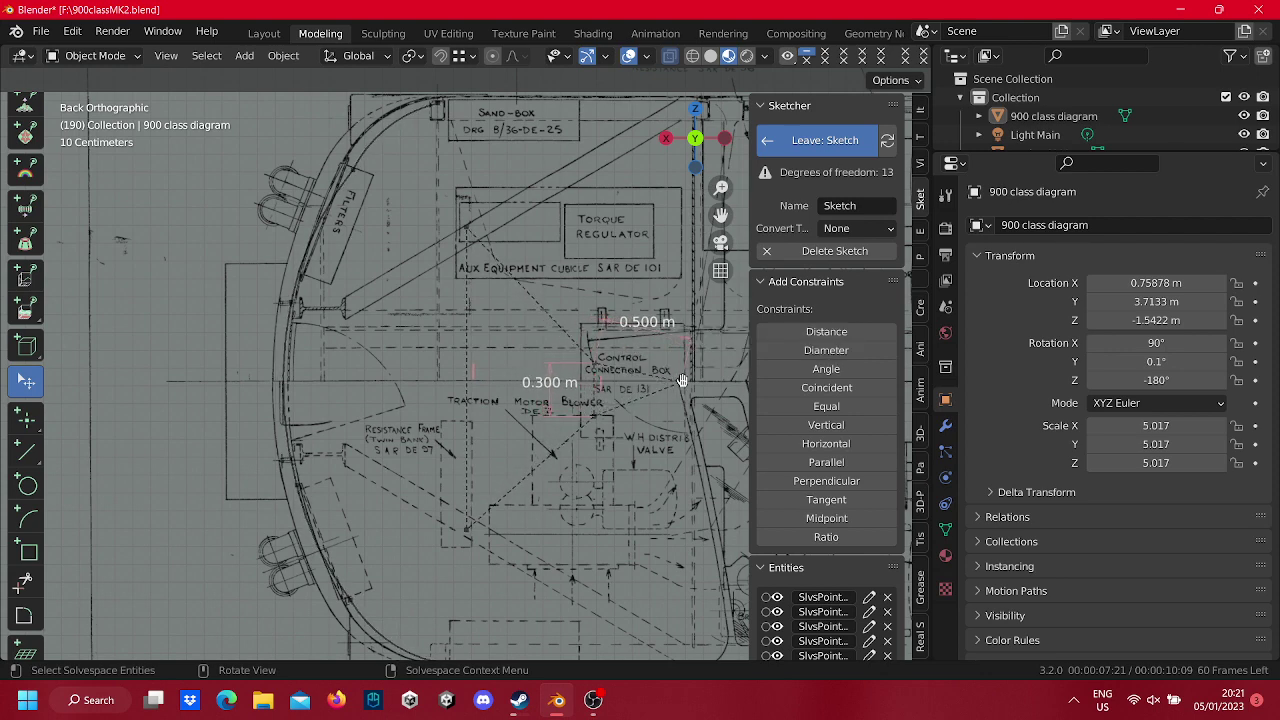
pyautogui.moveTo(681, 380); pyautogui.dragTo(730, 385)
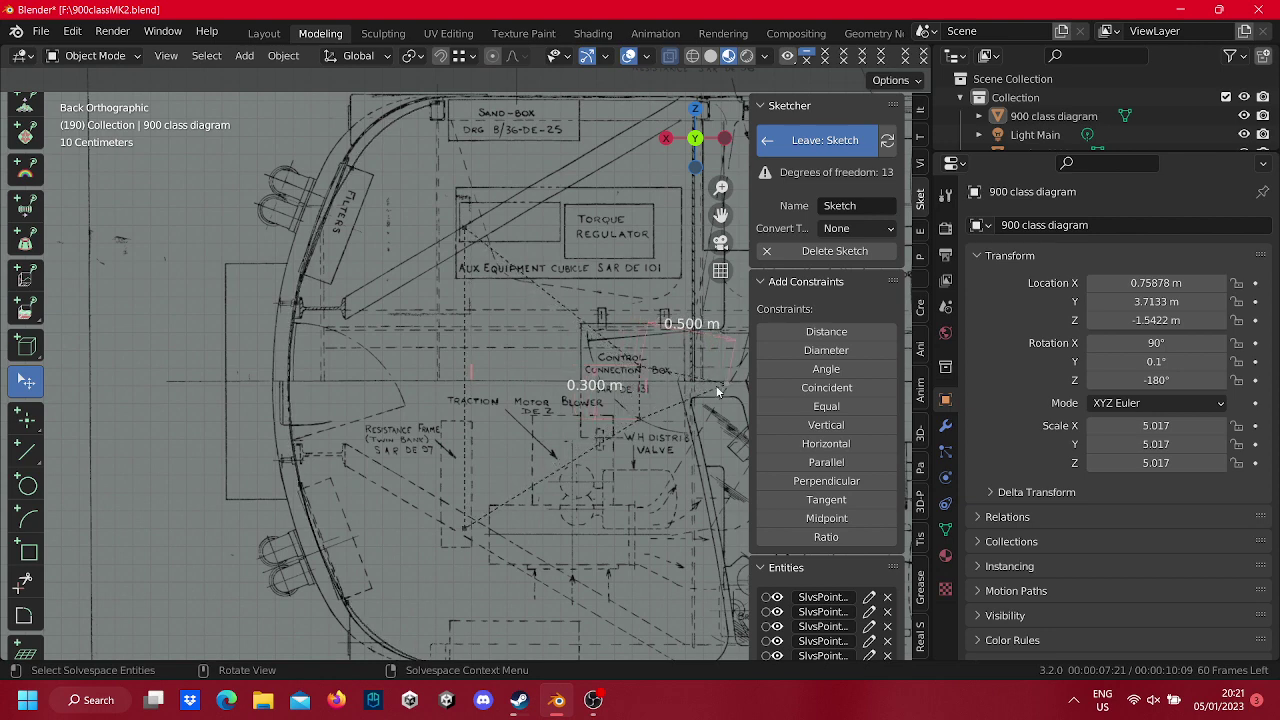
pyautogui.keyDown('shift'); pyautogui.moveTo(730, 385); pyautogui.dragTo(606, 357, button='middle'); pyautogui.keyUp('shift')
pyautogui.moveTo(609, 365); pyautogui.dragTo(629, 364)
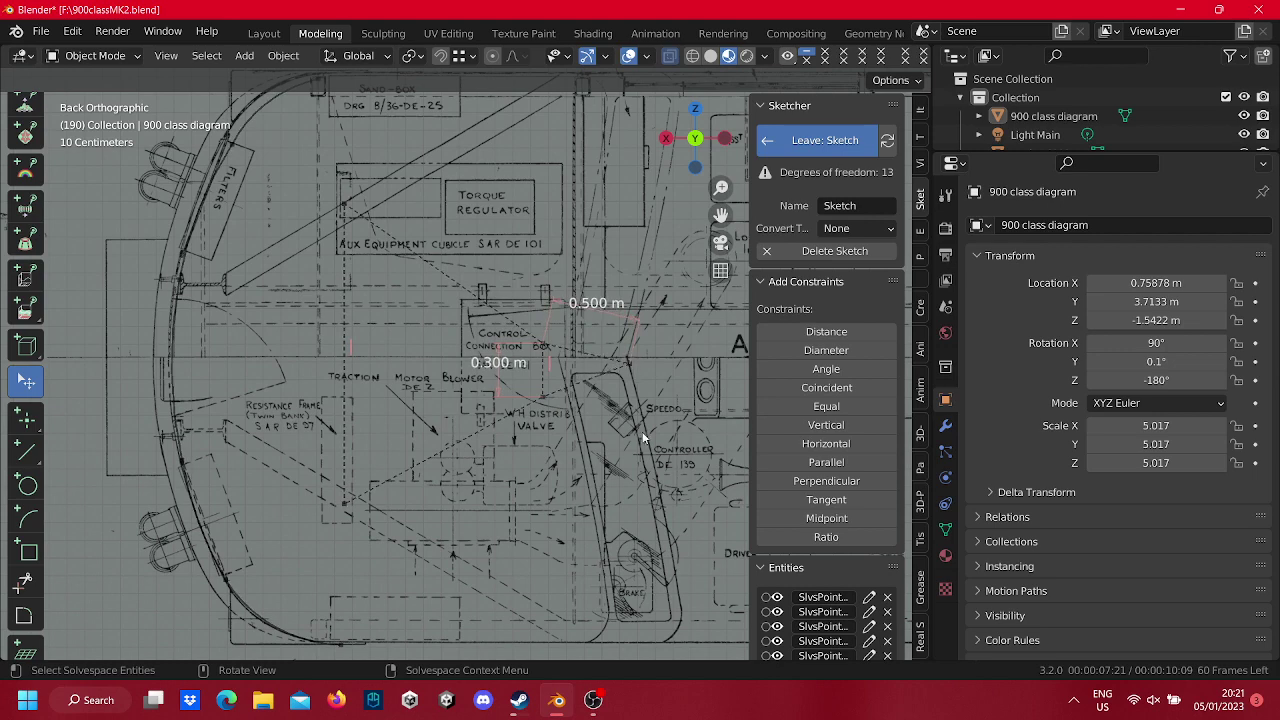
pyautogui.scroll(-3, 643, 437)
# Draw two lines from the arc's lower and top ends to a point beside the 0.500 m dimension.
pyautogui.click(12, 438)
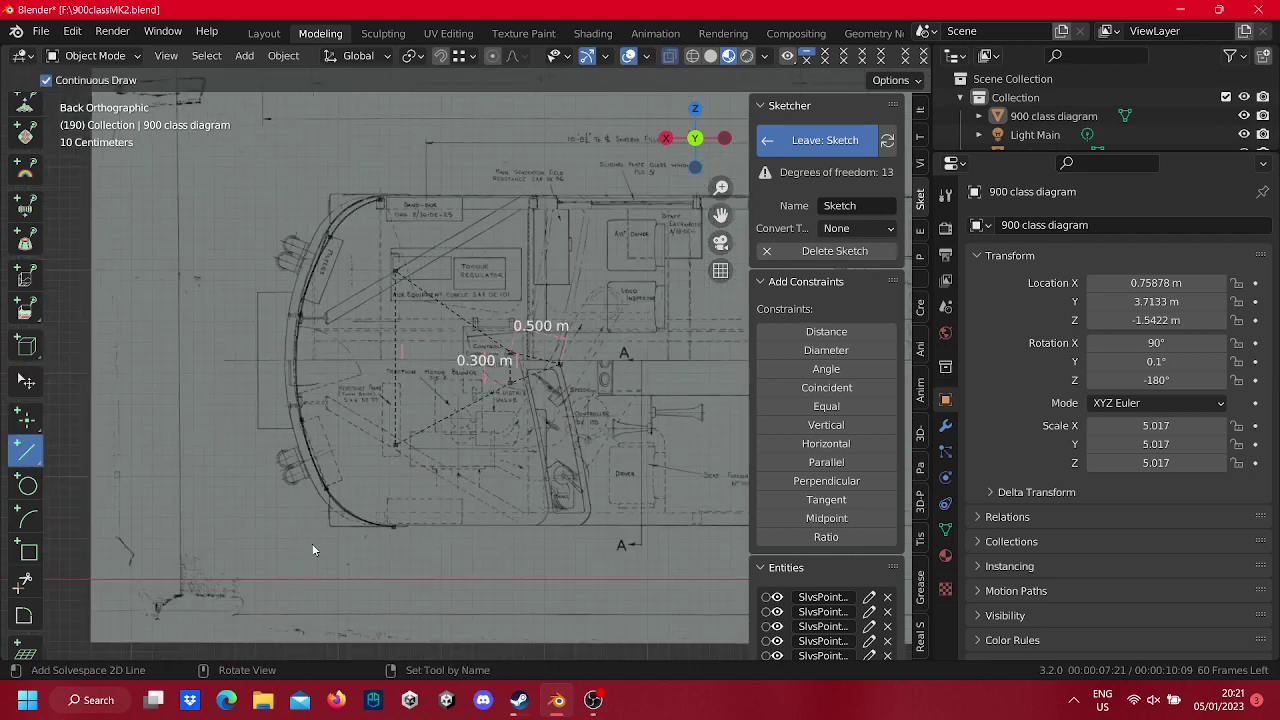
pyautogui.click(397, 526)
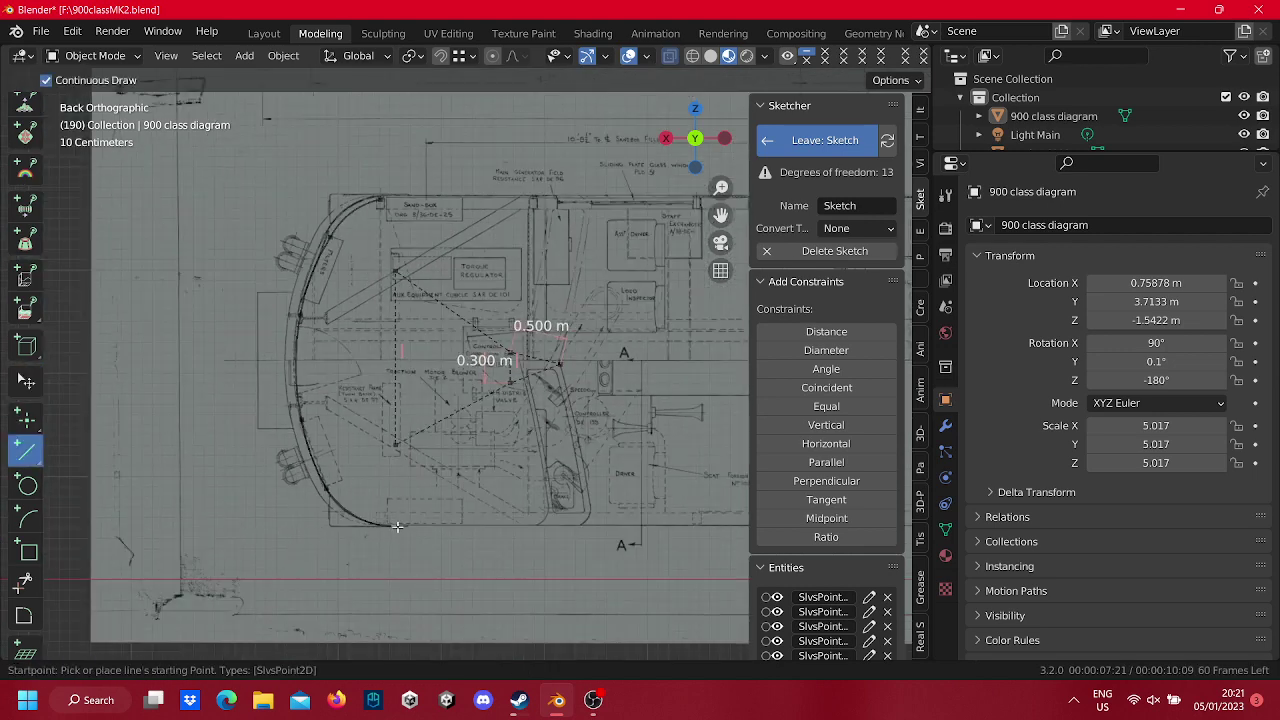
pyautogui.click(561, 369)
pyautogui.click(563, 369)
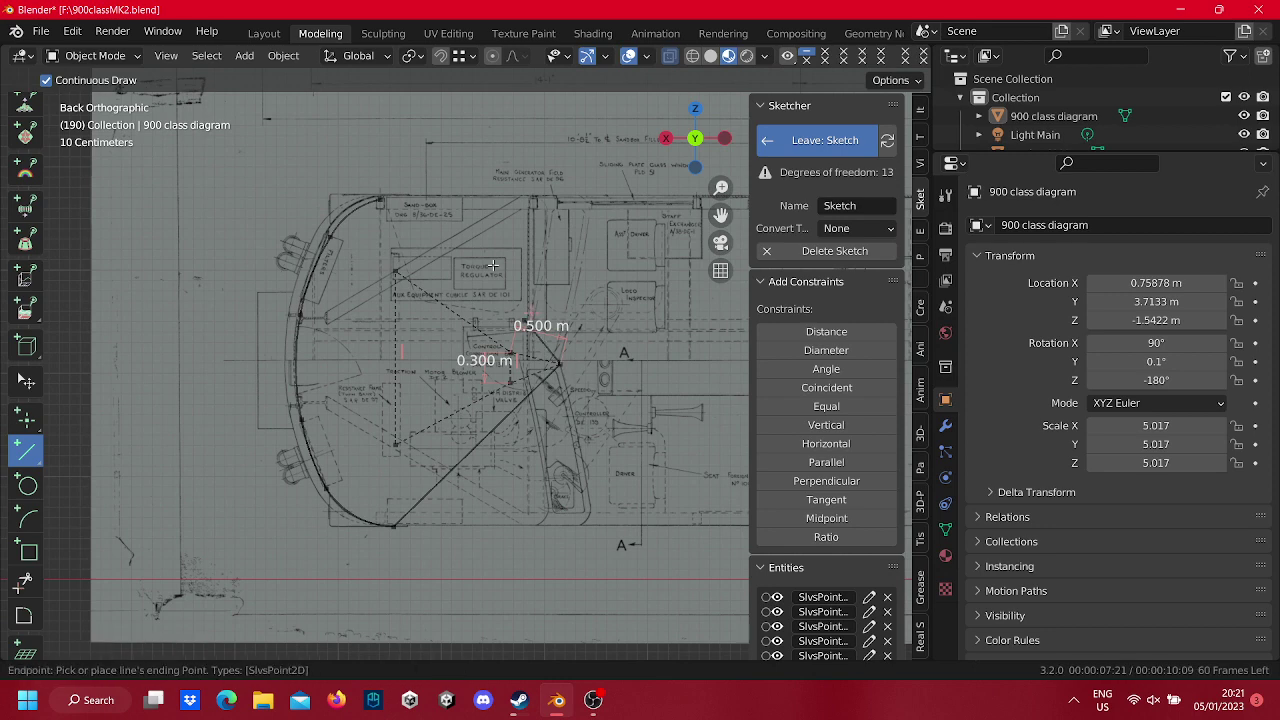
pyautogui.click(380, 201)
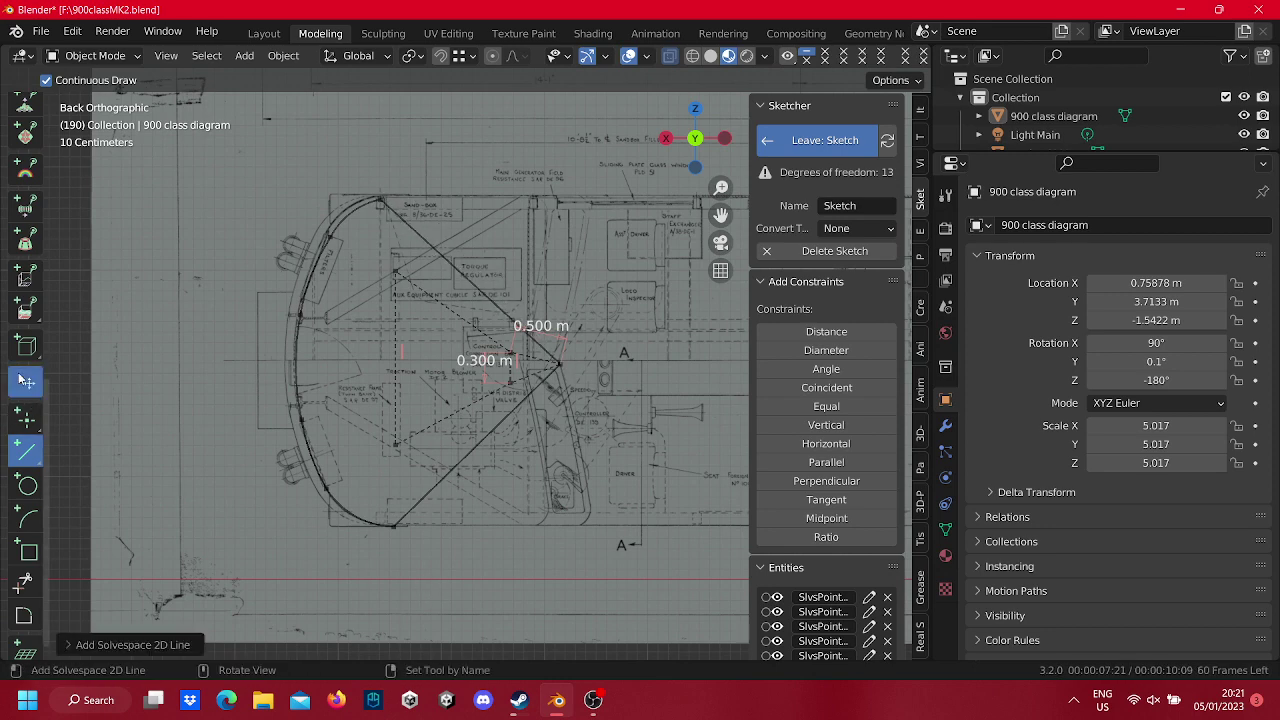
pyautogui.click(26, 381)
# Make both new diagonal lines construction lines.
pyautogui.rightClick(492, 437)
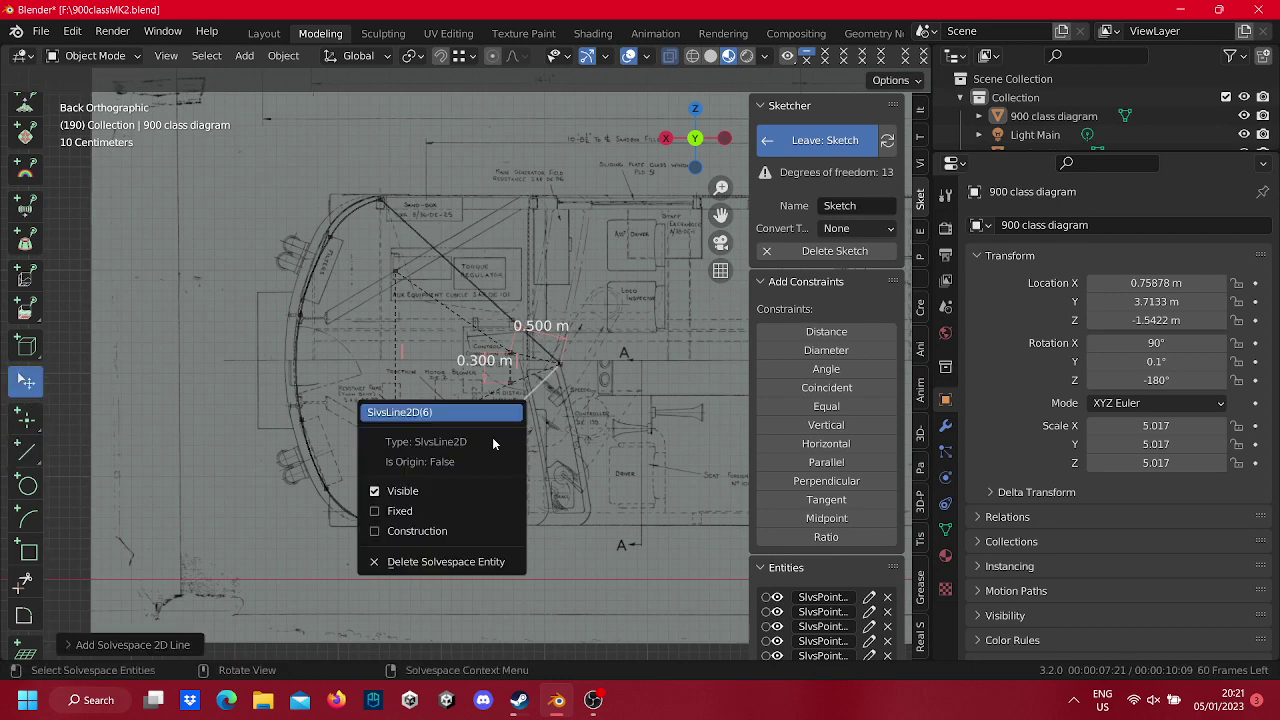
pyautogui.click(462, 537)
pyautogui.rightClick(496, 310)
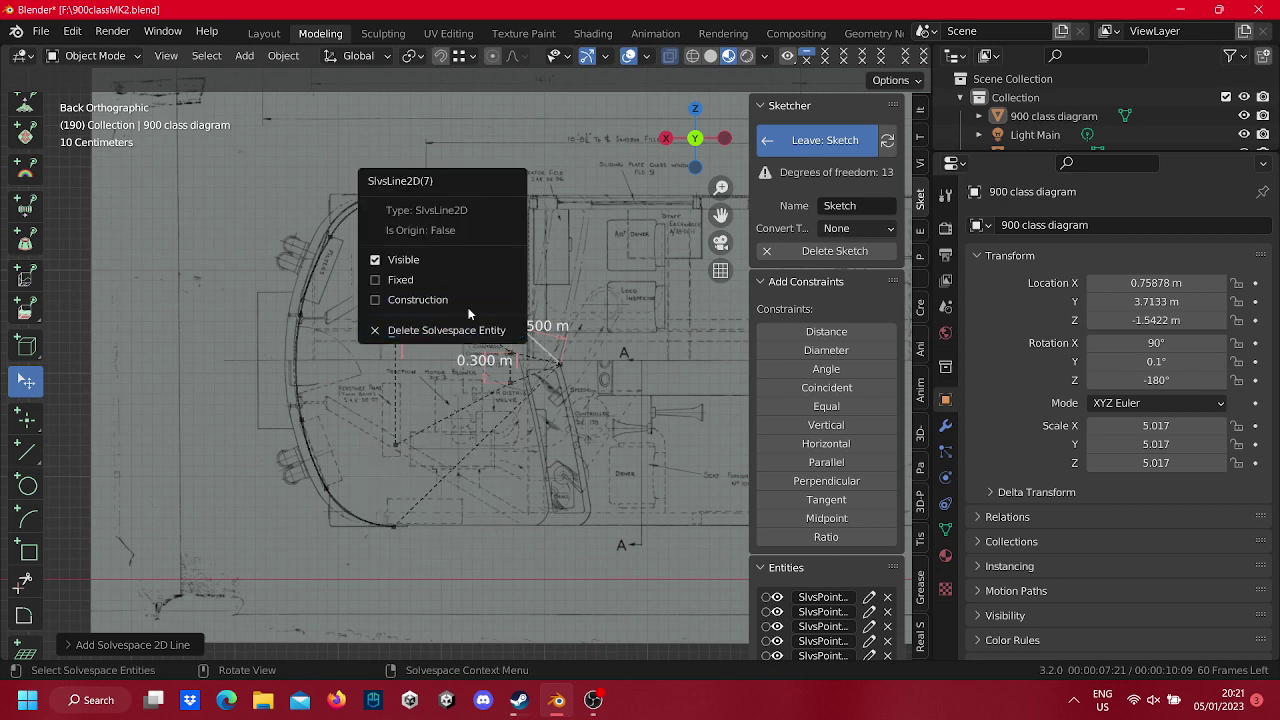
pyautogui.click(467, 306)
pyautogui.scroll(3, 467, 306)
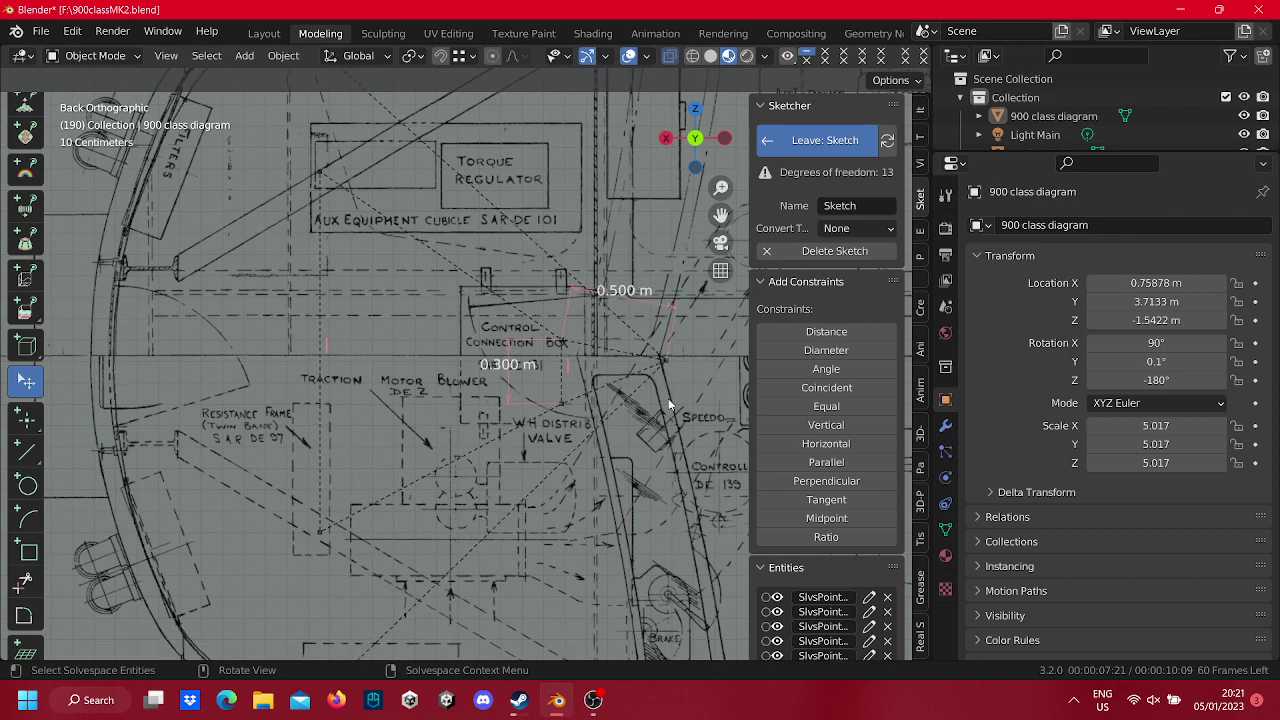
# Constrain the selected short dashed lines to be equal in length.
pyautogui.click(629, 351)
pyautogui.click(810, 406)
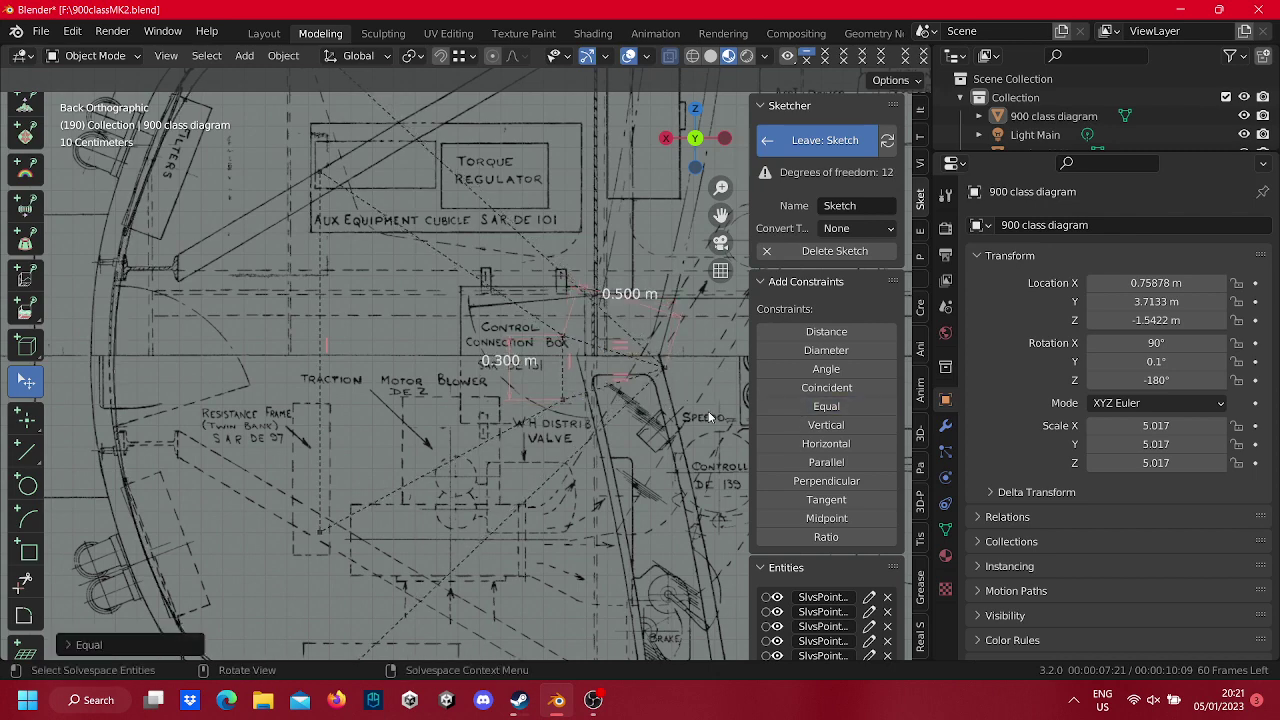
pyautogui.scroll(-3, 654, 397)
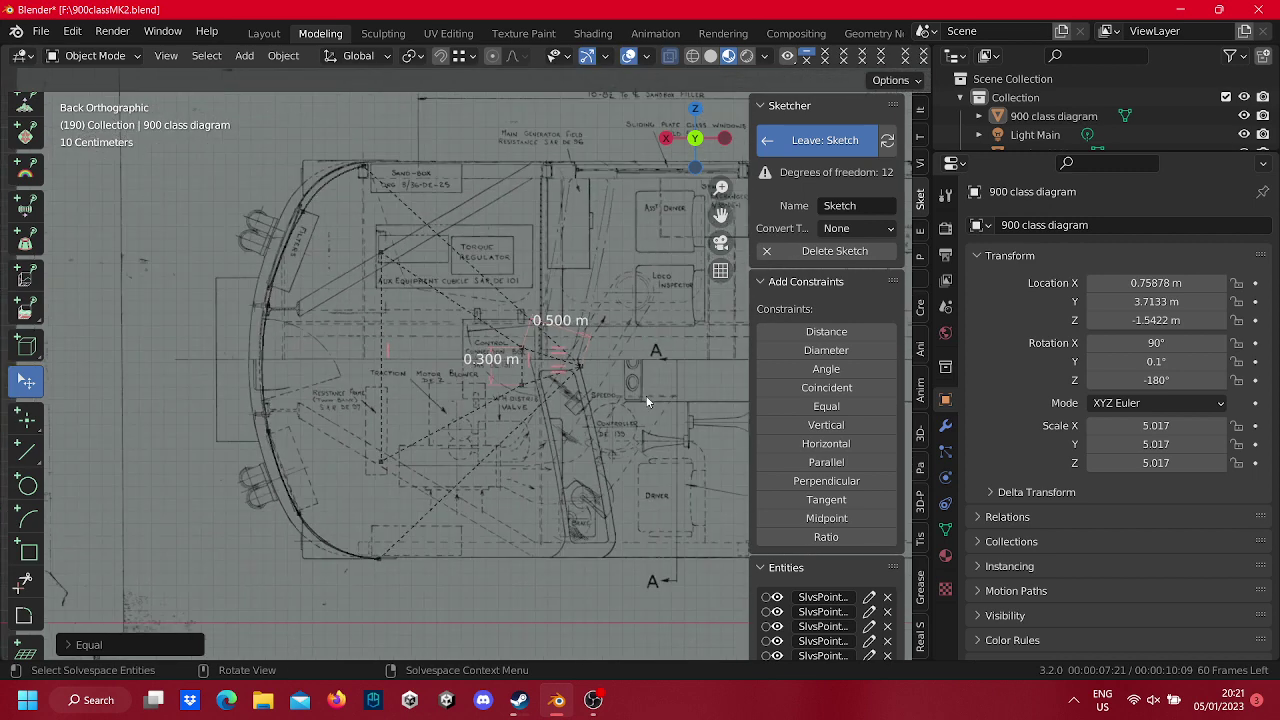
pyautogui.scroll(1, 645, 396)
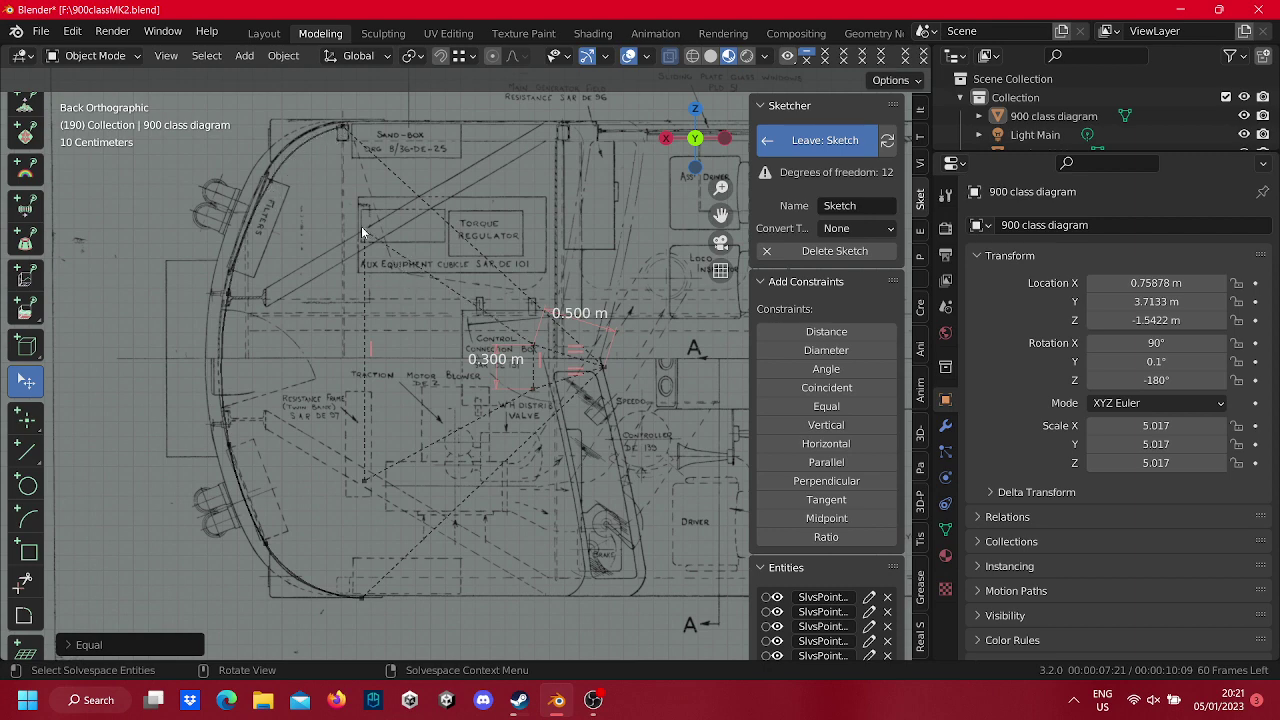
# Drag the vertical dashed line and the dimensioned construction shape left over the blueprint.
pyautogui.moveTo(362, 228); pyautogui.dragTo(339, 207)
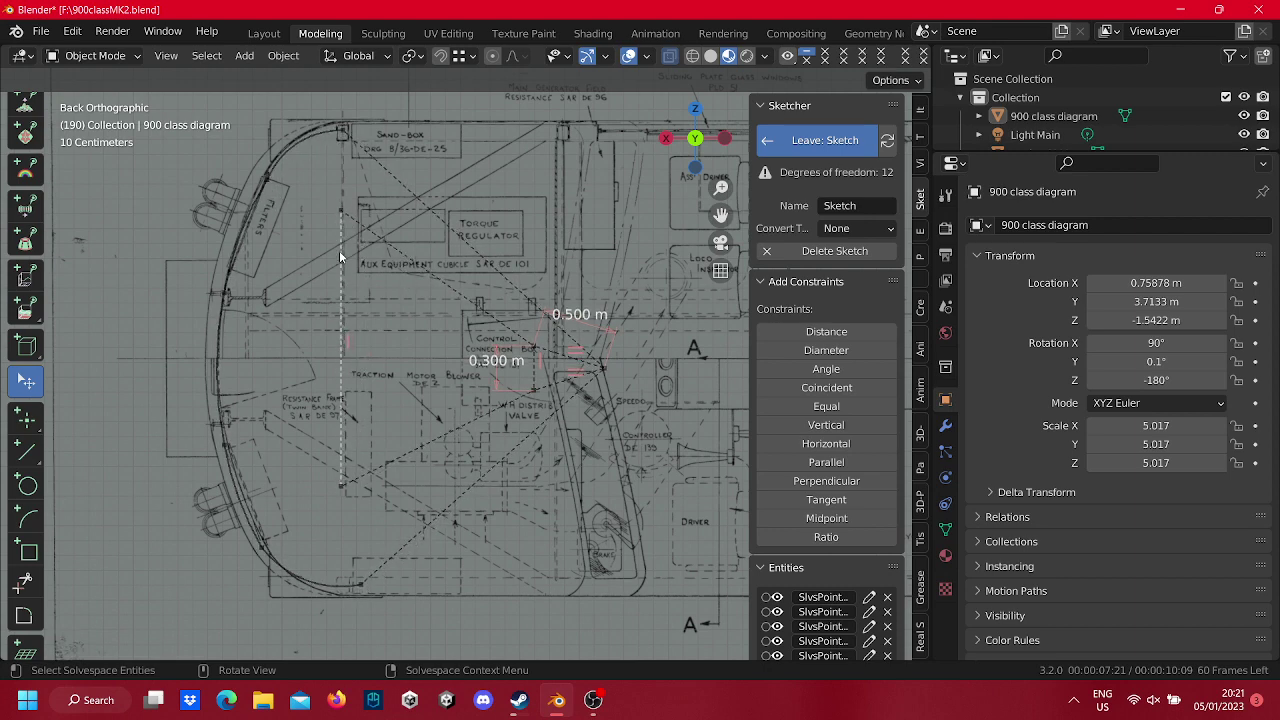
pyautogui.moveTo(346, 278); pyautogui.dragTo(333, 284)
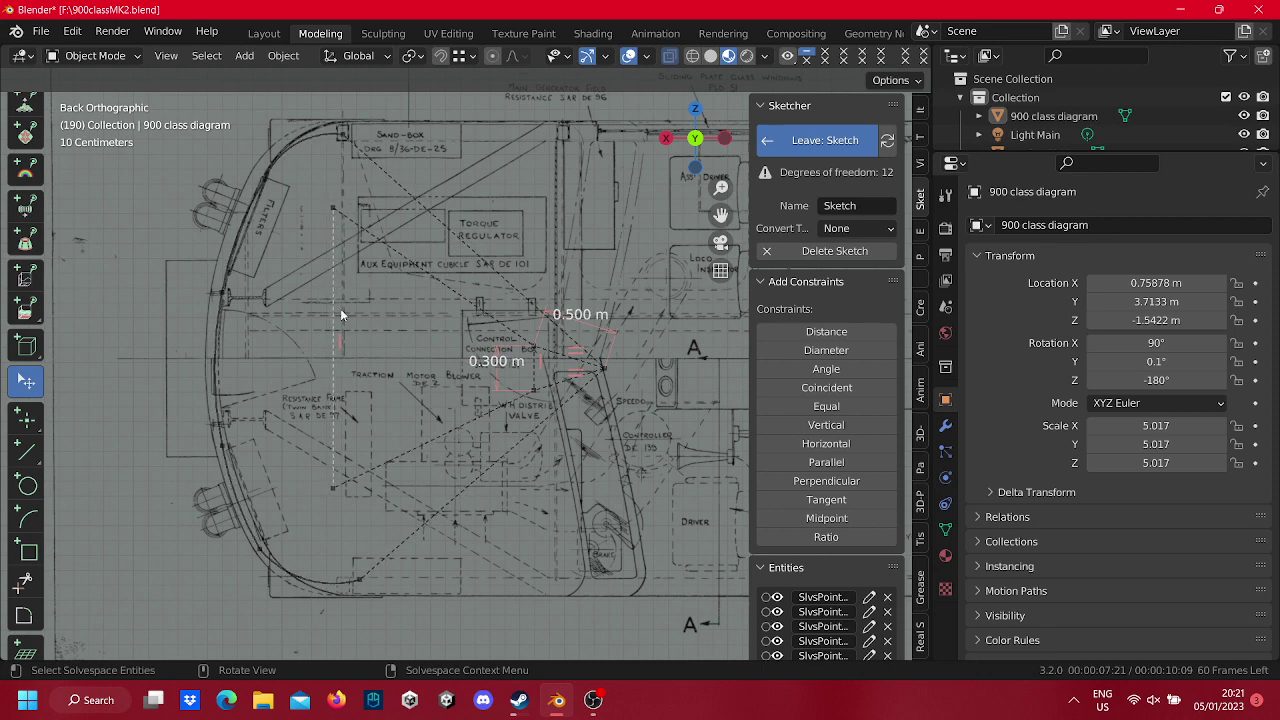
pyautogui.moveTo(331, 486)
pyautogui.mouseDown()
pyautogui.moveTo(343, 504)
pyautogui.moveTo(349, 491)
pyautogui.mouseUp()
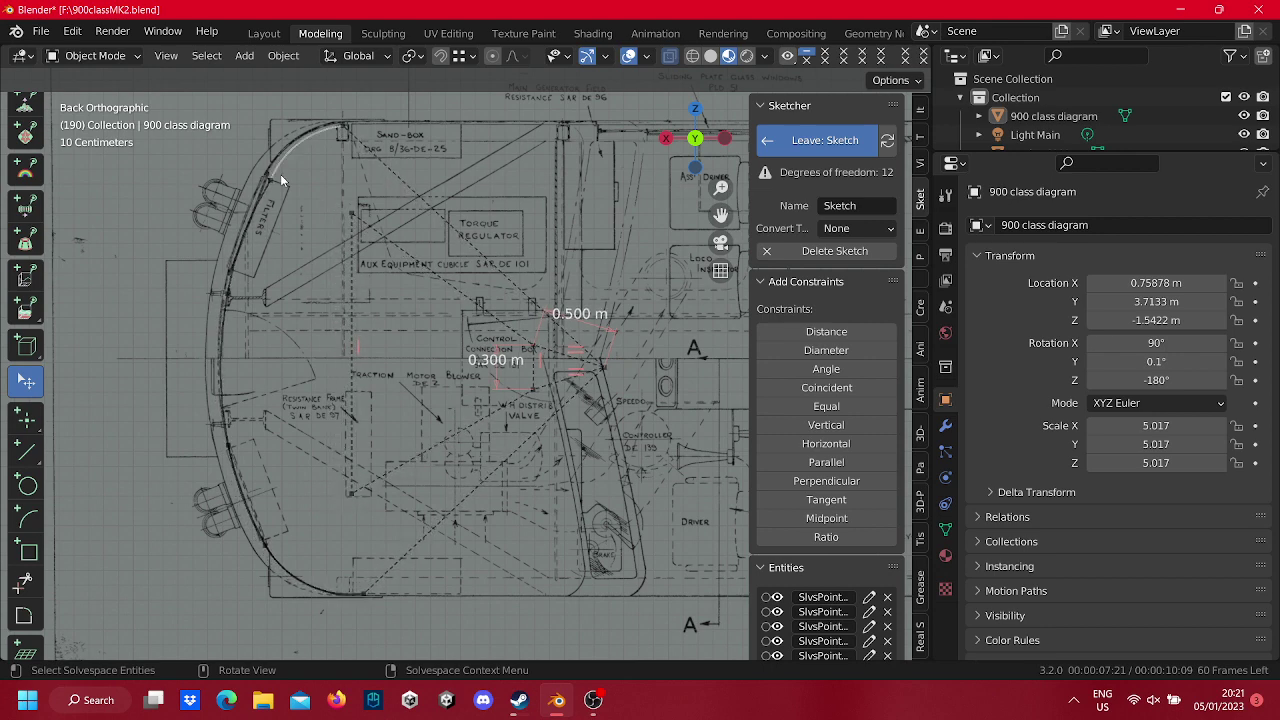
pyautogui.moveTo(350, 226)
pyautogui.mouseDown()
pyautogui.moveTo(323, 197)
pyautogui.moveTo(341, 215)
pyautogui.mouseUp()
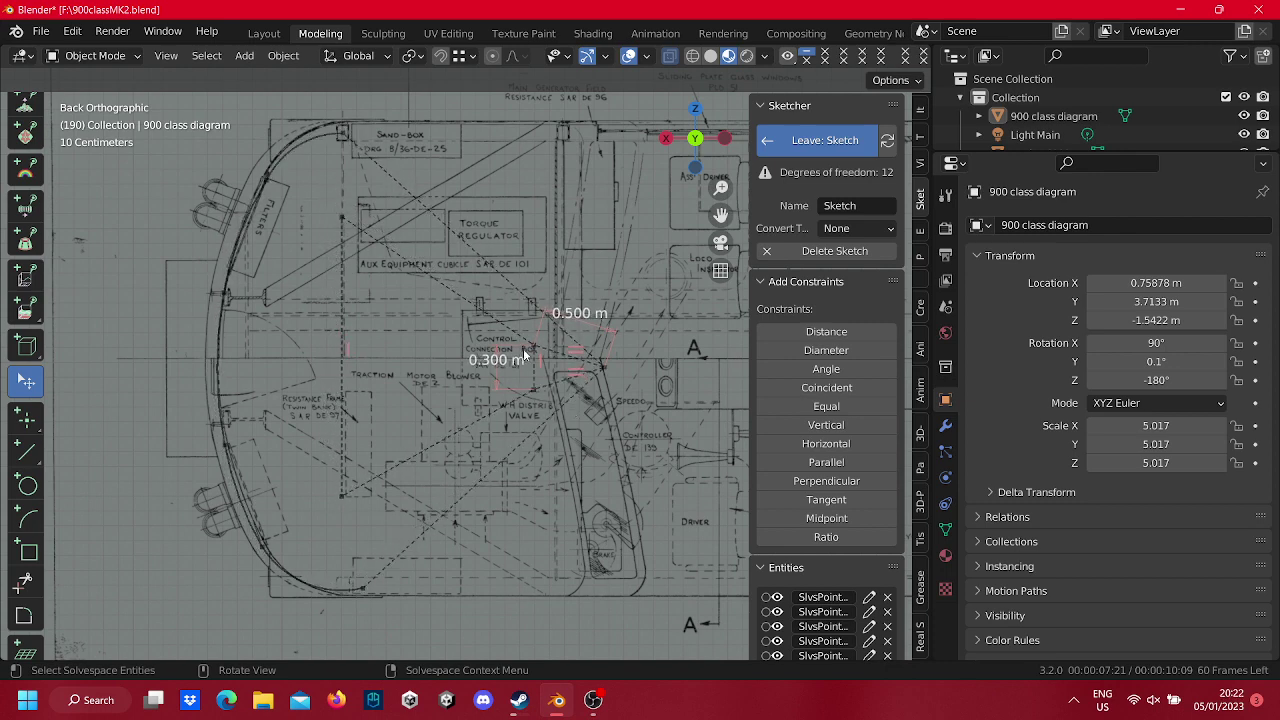
pyautogui.moveTo(534, 352); pyautogui.dragTo(463, 339)
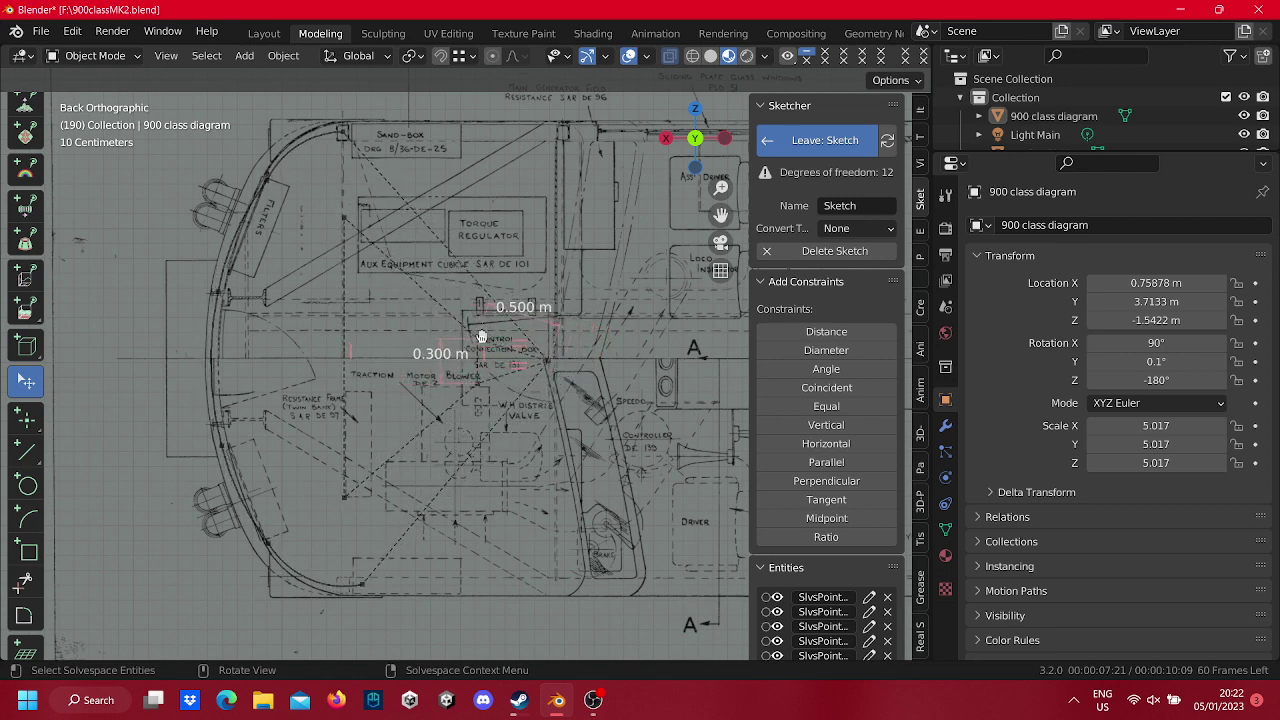
pyautogui.moveTo(463, 339); pyautogui.dragTo(485, 331)
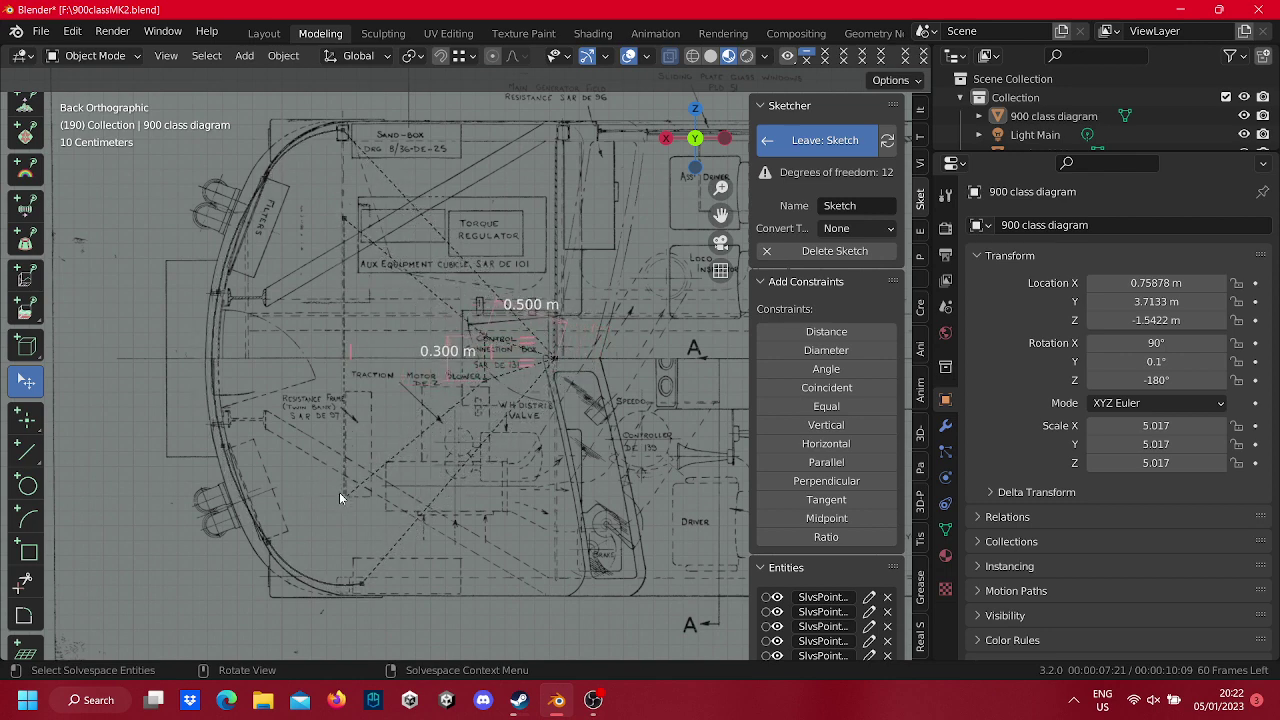
# Draw lines from the orange centre point to the arc, plus a vertical line leading to the upper arc.
pyautogui.press('l')
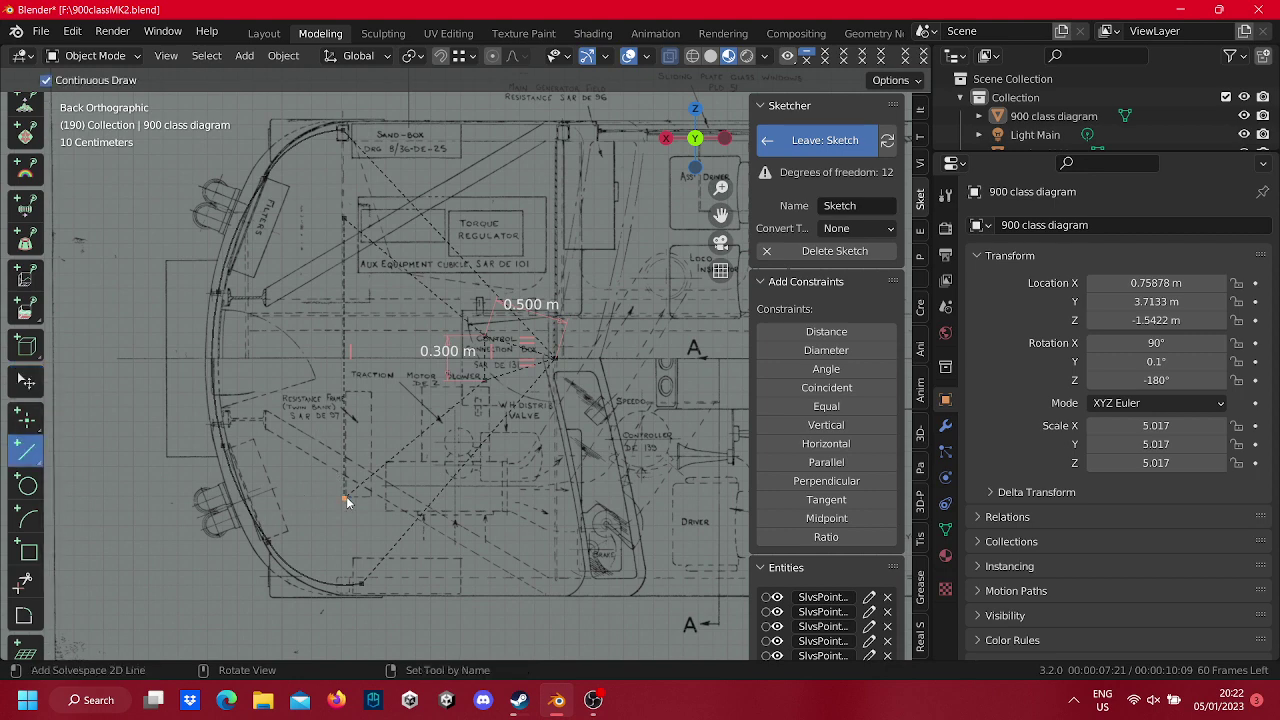
pyautogui.click(344, 498)
pyautogui.click(231, 448)
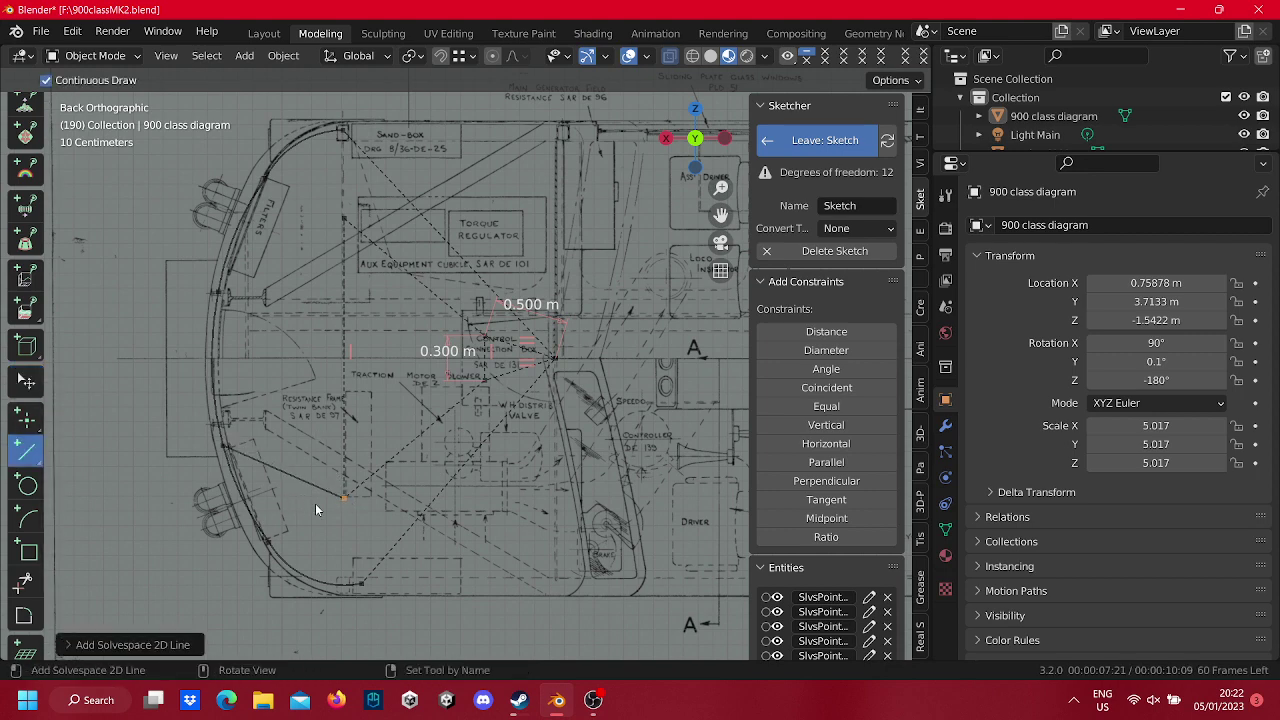
pyautogui.click(344, 498)
pyautogui.click(265, 538)
pyautogui.click(342, 212)
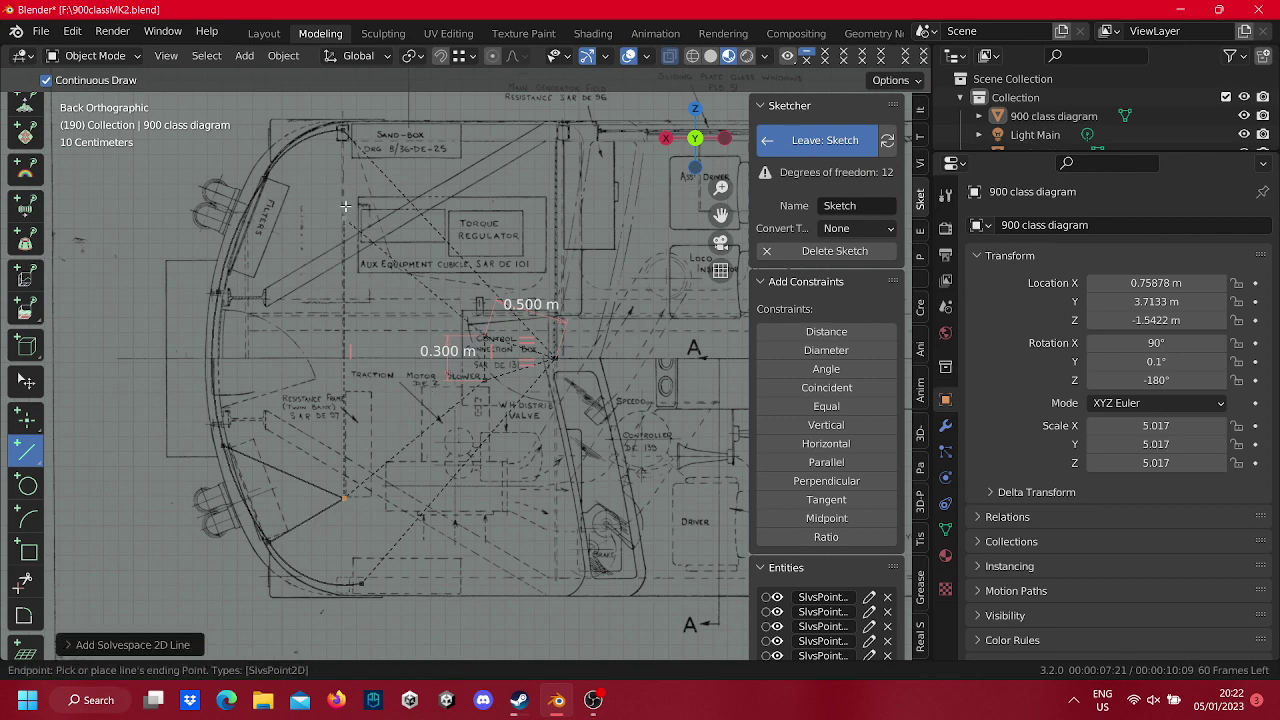
pyautogui.click(341, 213)
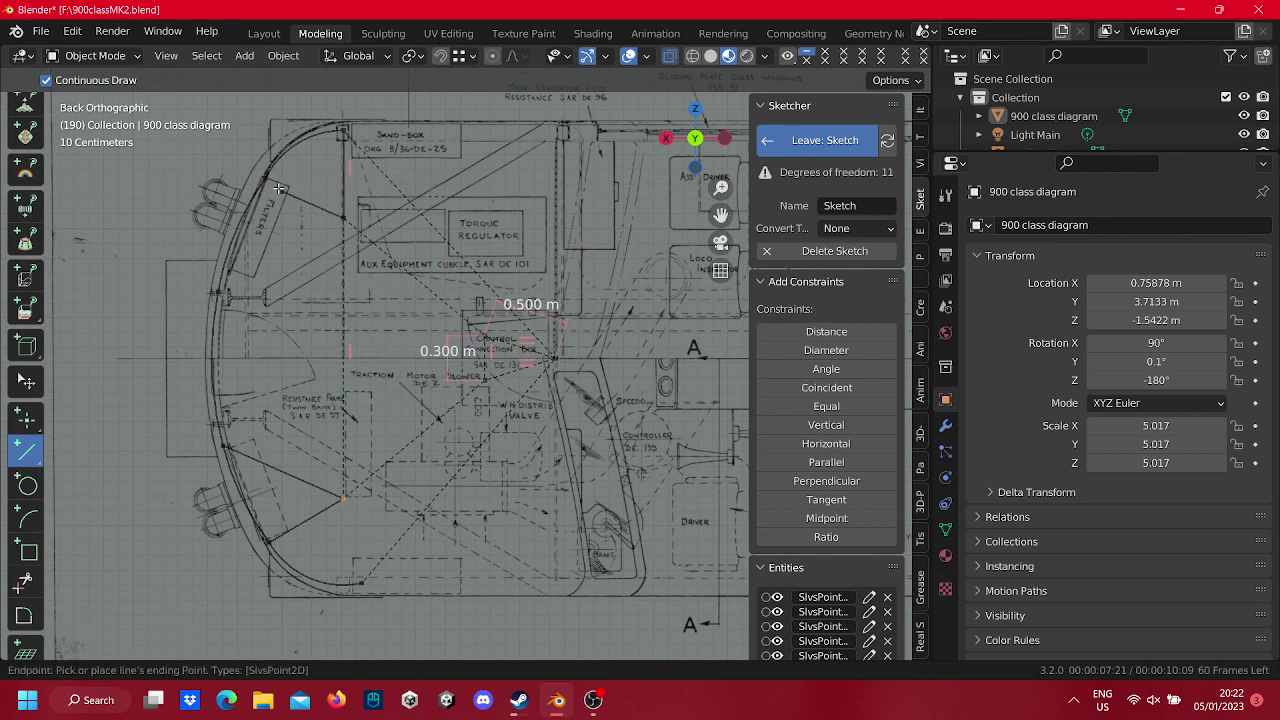
pyautogui.click(266, 184)
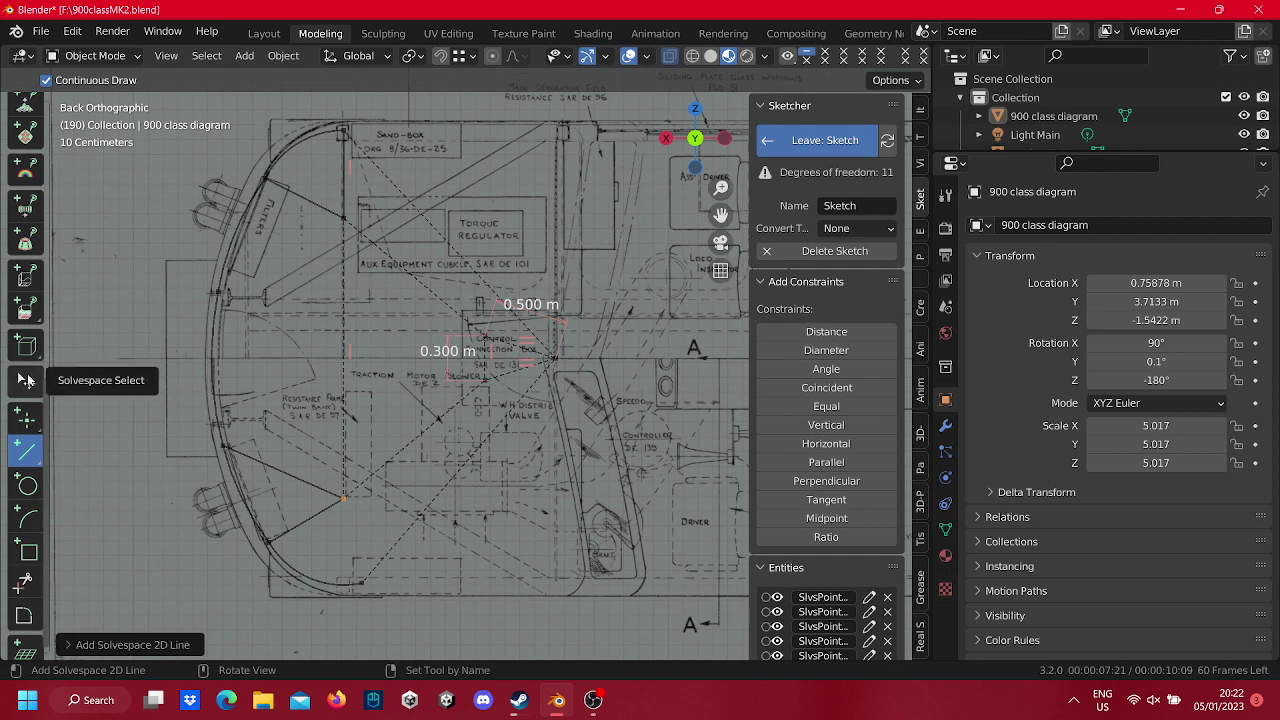
pyautogui.click(27, 381)
# Mark the vertical, diagonal and the two other new lines as construction geometry.
pyautogui.rightClick(340, 192)
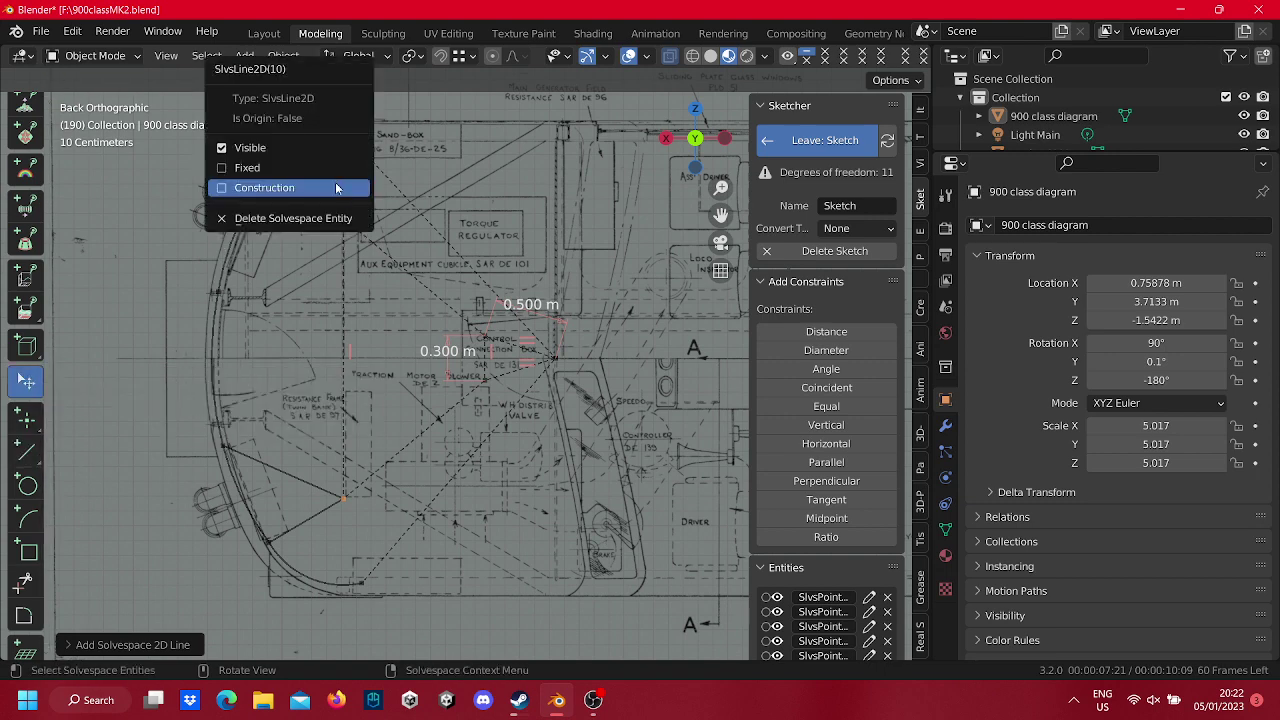
pyautogui.click(339, 187)
pyautogui.rightClick(320, 208)
pyautogui.click(320, 208)
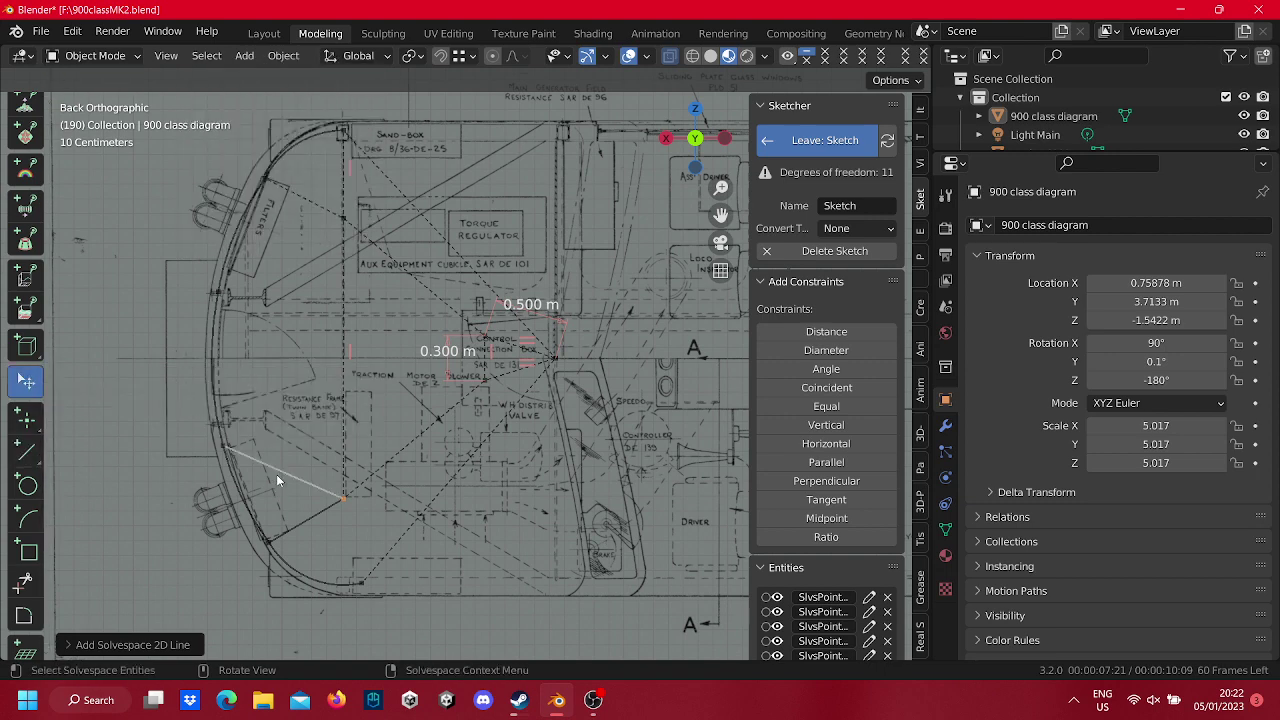
pyautogui.rightClick(276, 474)
pyautogui.click(280, 477)
pyautogui.rightClick(316, 512)
pyautogui.click(316, 512)
# Add another line from the centre point to the lower arc and make the upper and lower lines construction.
pyautogui.click(31, 440)
pyautogui.click(181, 318)
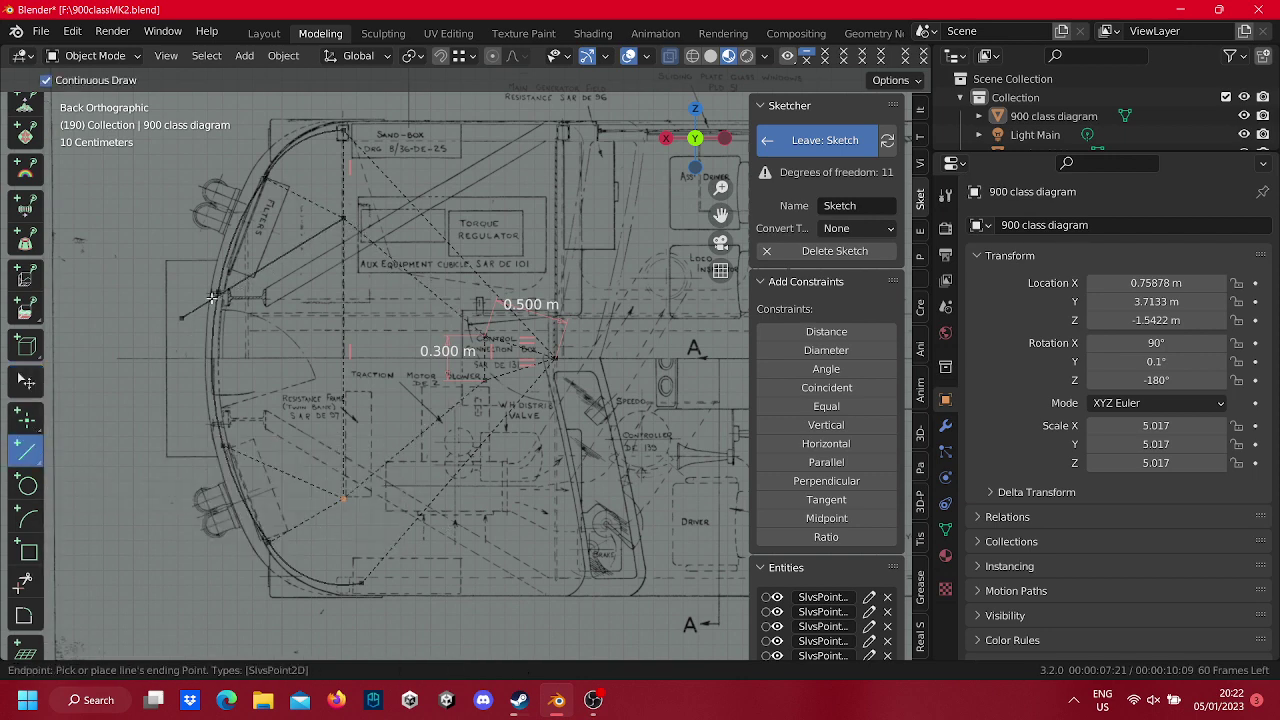
pyautogui.press('Escape')
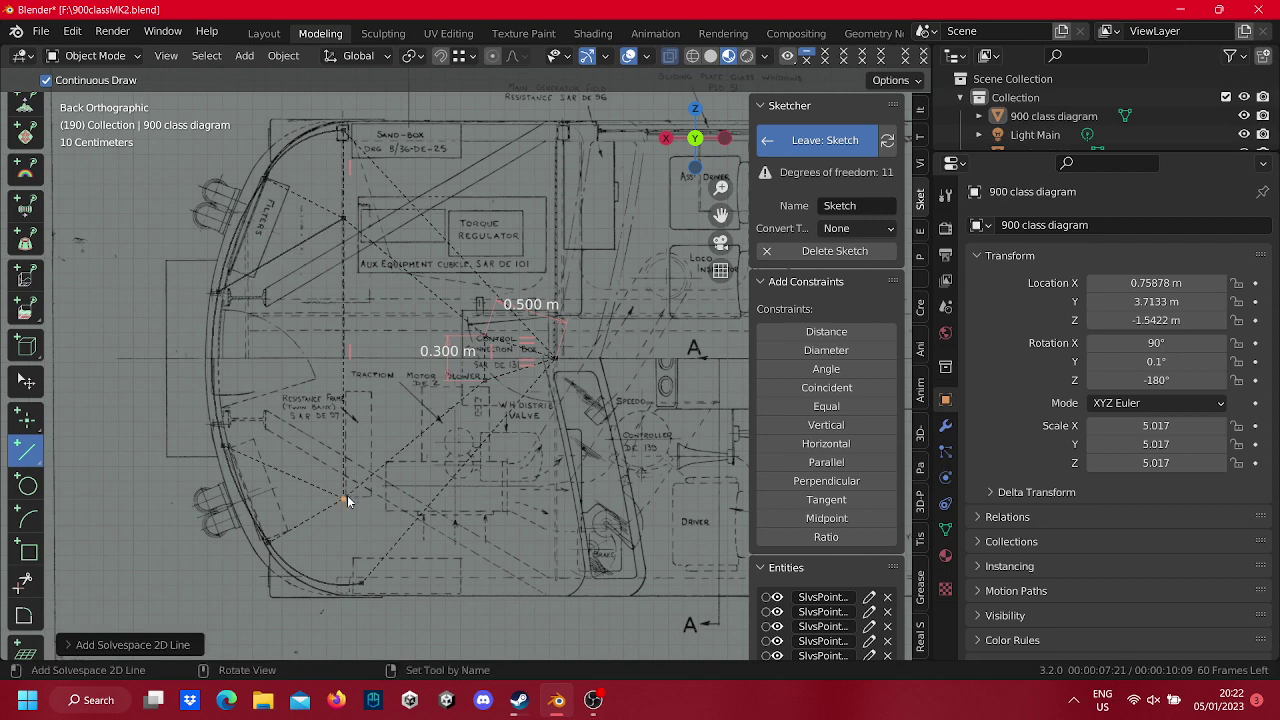
pyautogui.click(347, 498)
pyautogui.click(358, 577)
pyautogui.press('Escape')
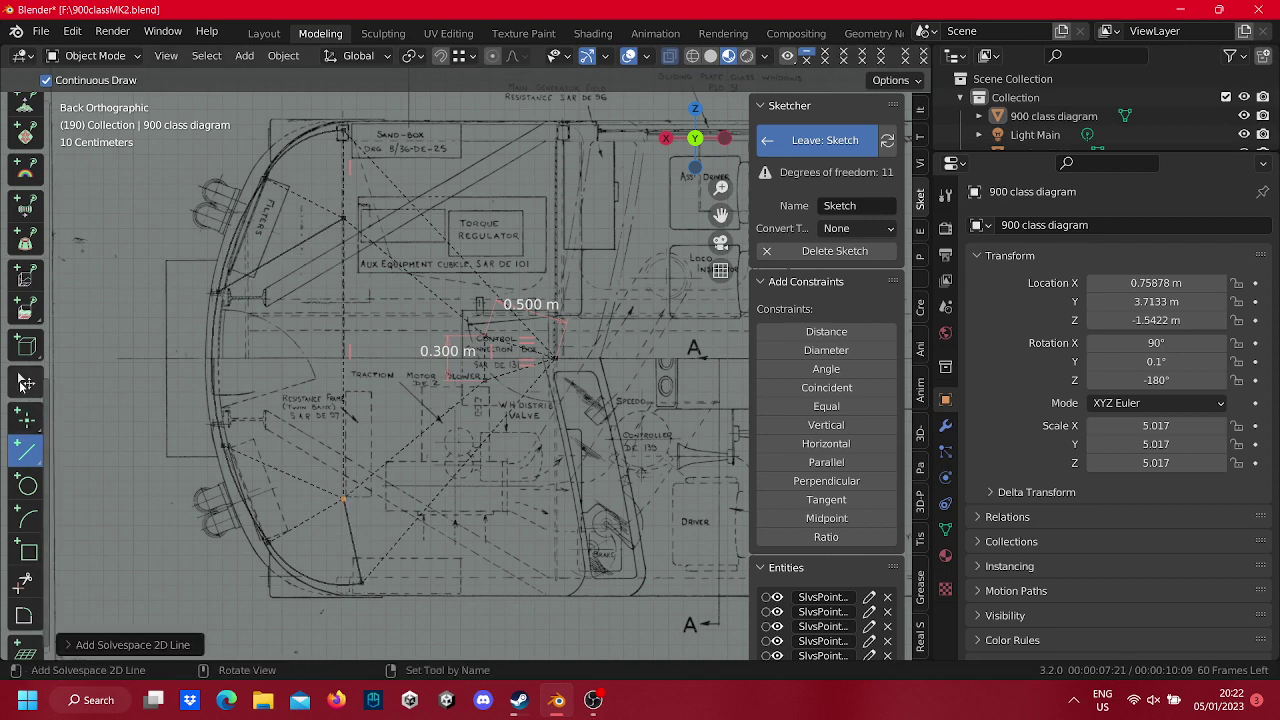
pyautogui.click(24, 381)
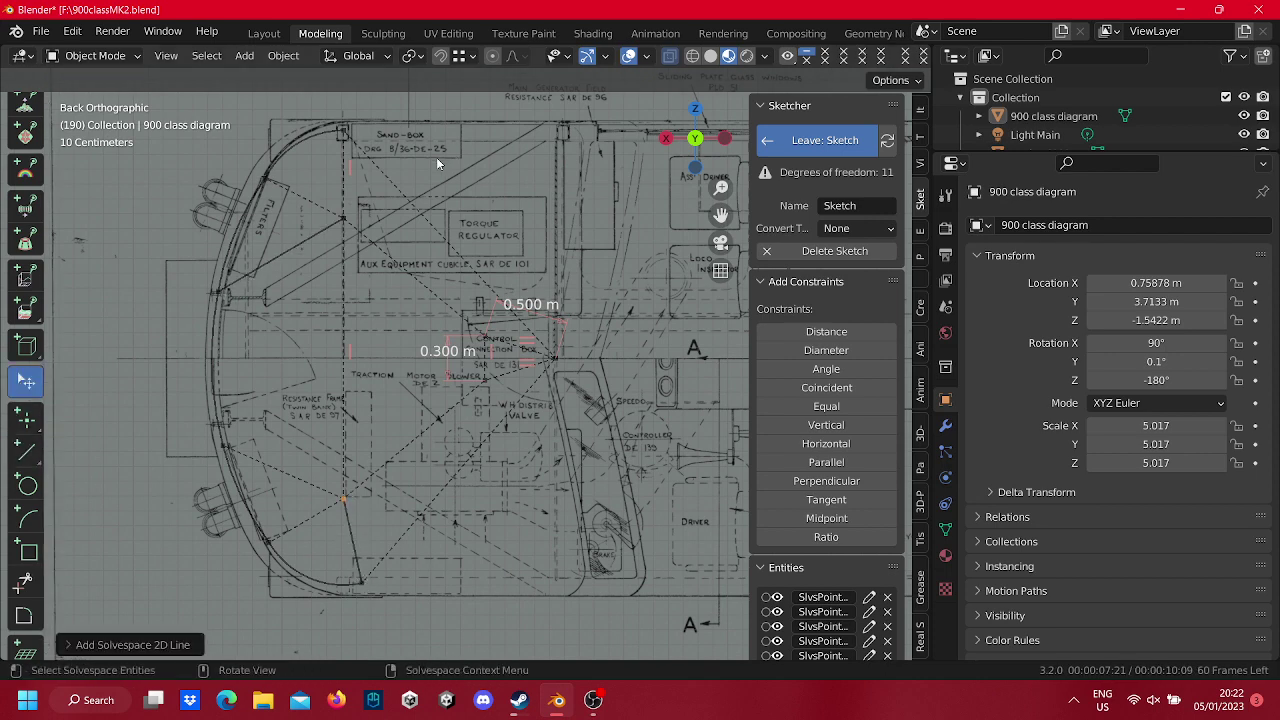
pyautogui.rightClick(276, 260)
pyautogui.click(276, 258)
pyautogui.rightClick(356, 525)
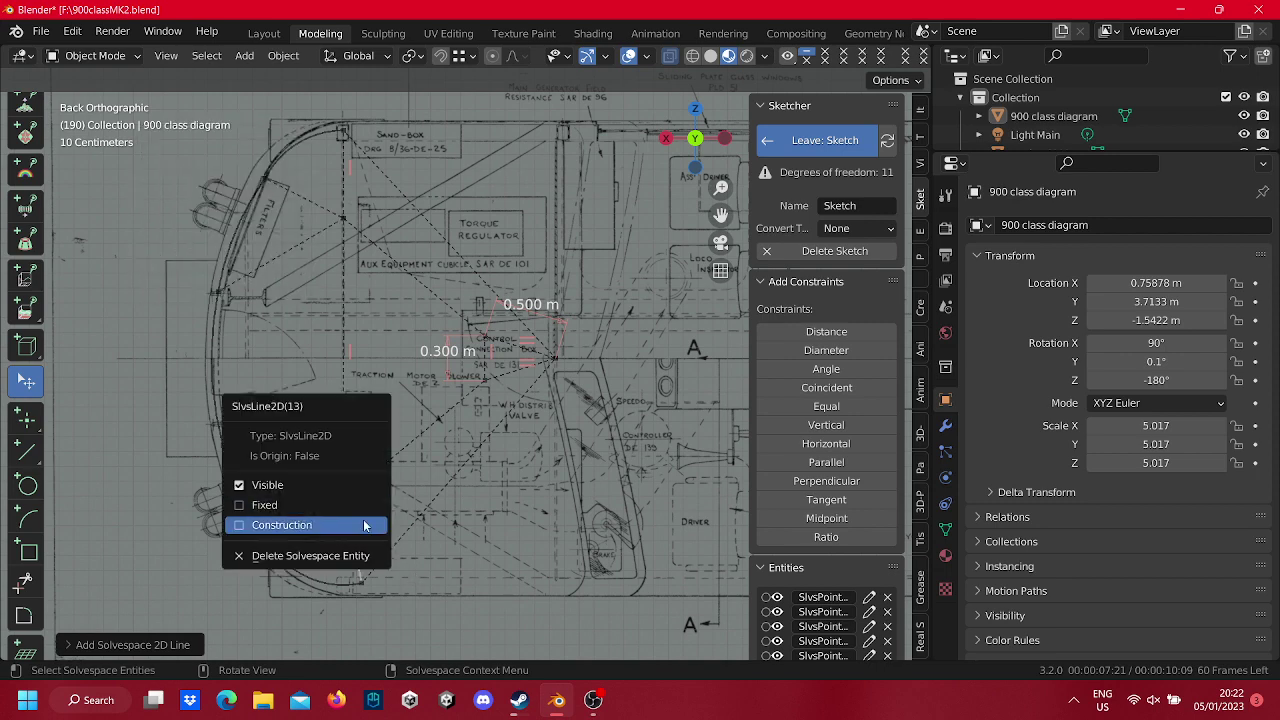
pyautogui.click(364, 525)
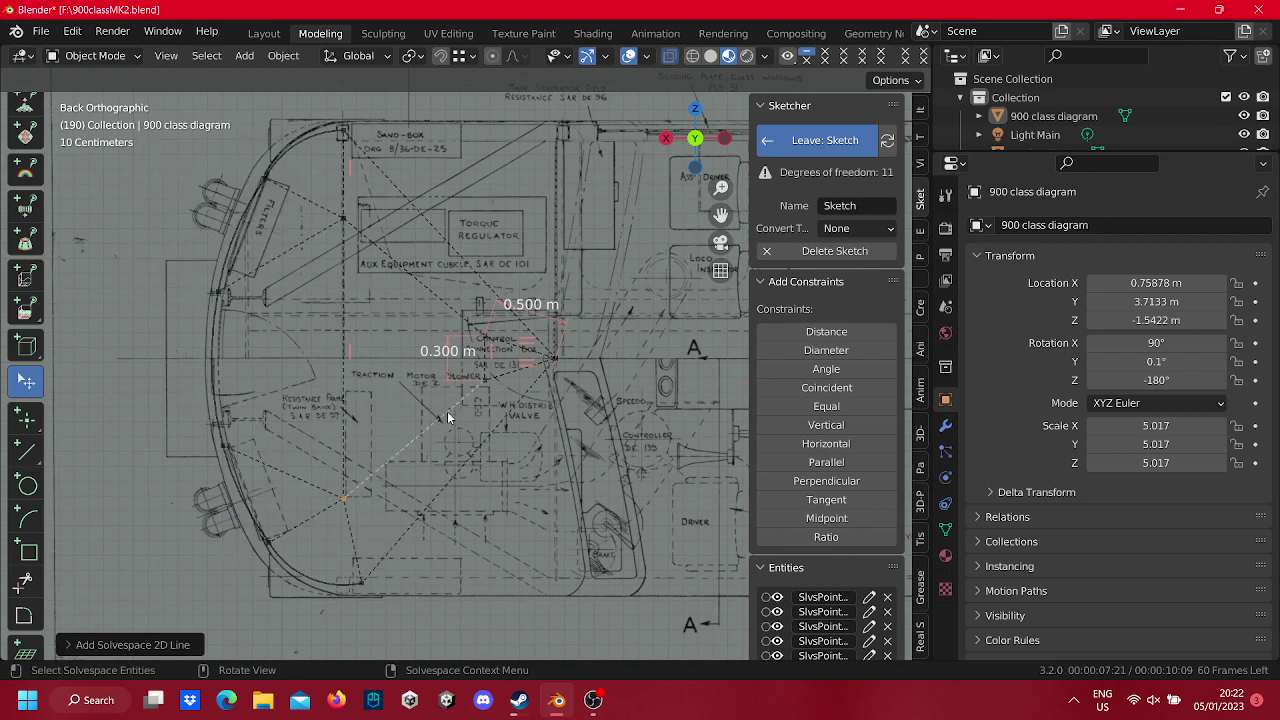
pyautogui.scroll(-2, 519, 485)
# Start a body outline line at the top point of the rounded cab-end arc.
pyautogui.scroll(-3, 519, 483)
pyautogui.scroll(-2, 448, 438)
pyautogui.scroll(3, 527, 400)
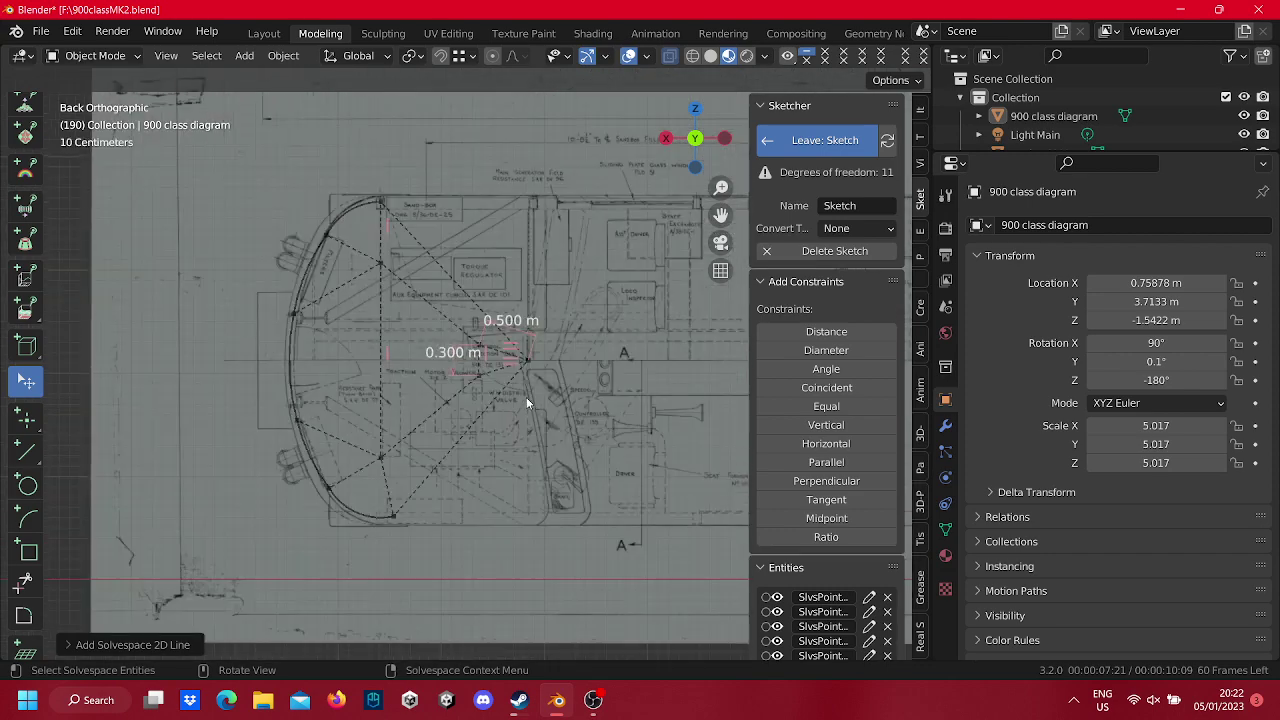
pyautogui.scroll(-3, 526, 397)
pyautogui.keyDown('shift'); pyautogui.moveTo(523, 404); pyautogui.dragTo(160, 470, button='middle'); pyautogui.keyUp('shift')
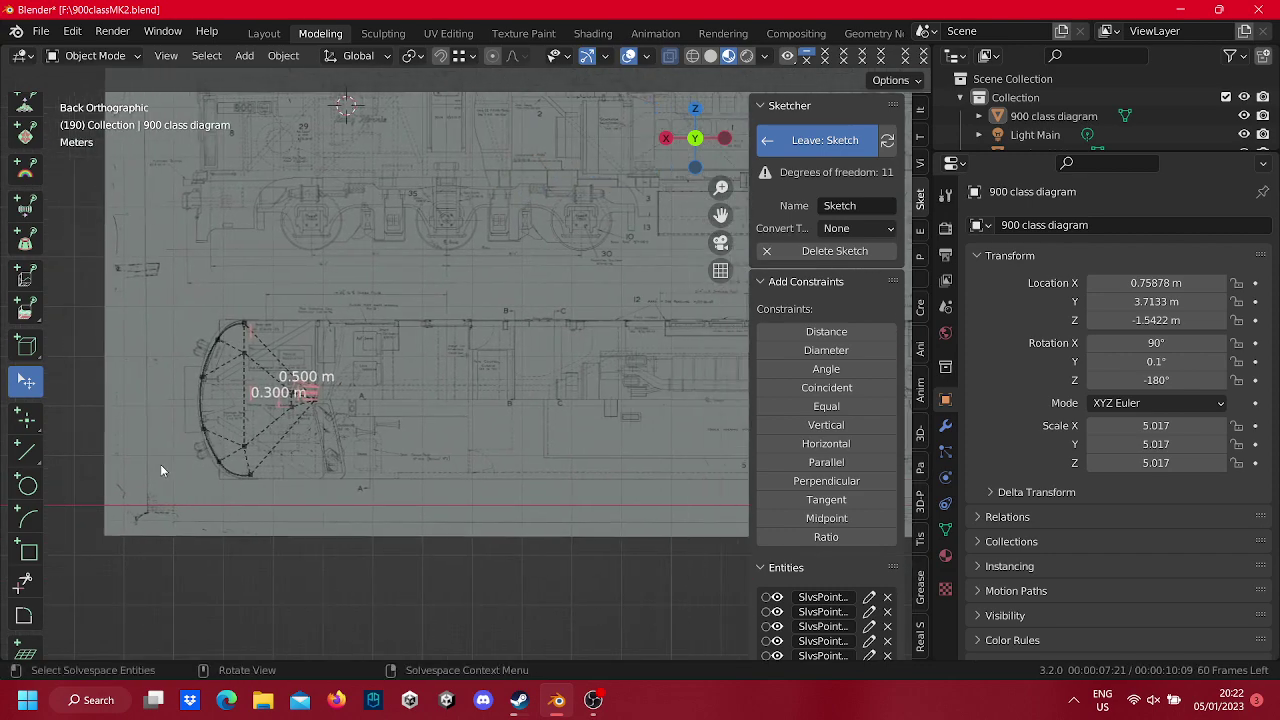
pyautogui.click(26, 451)
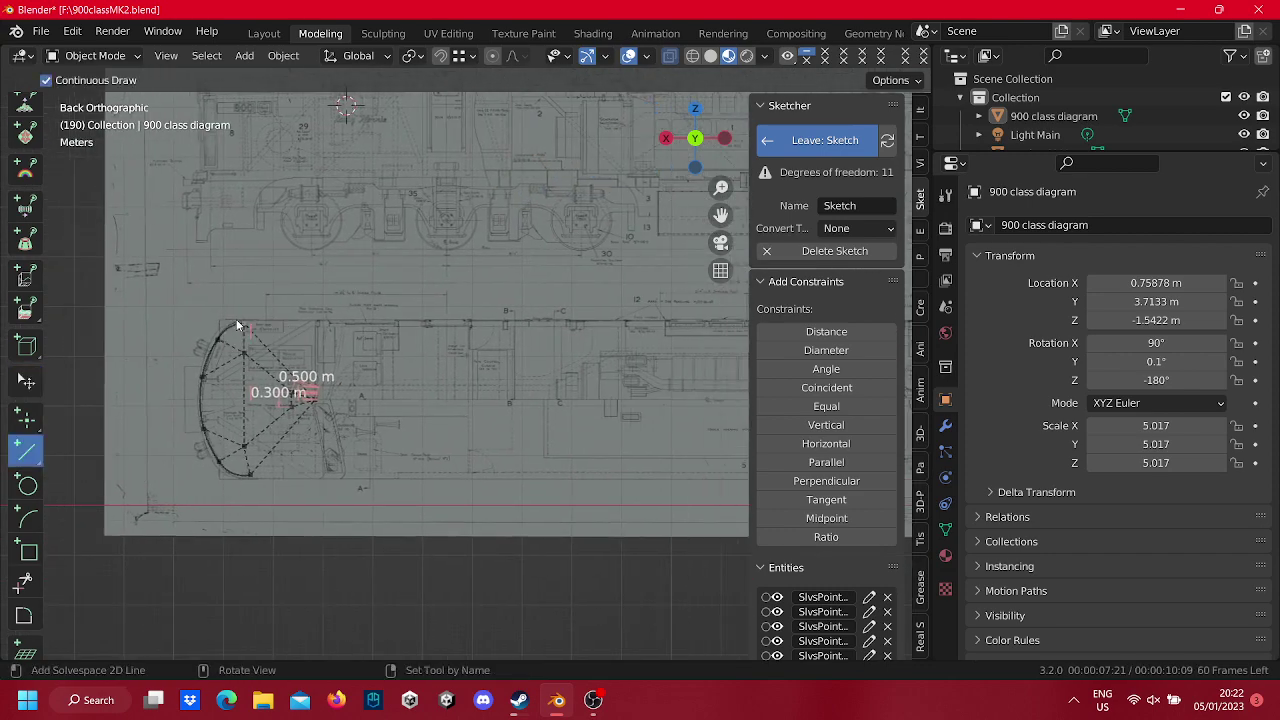
pyautogui.scroll(2, 236, 319)
pyautogui.scroll(2, 224, 330)
pyautogui.keyDown('shift'); pyautogui.moveTo(334, 351); pyautogui.dragTo(492, 326, button='middle'); pyautogui.keyUp('shift')
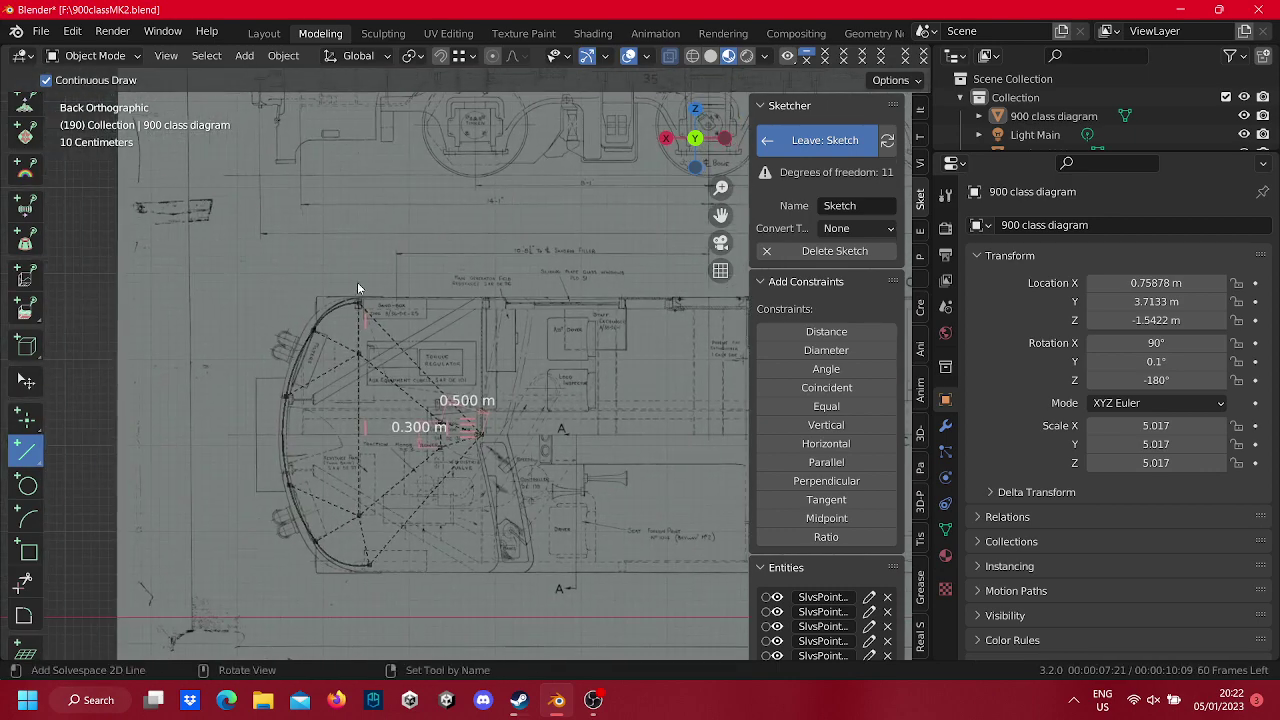
pyautogui.click(360, 310)
pyautogui.scroll(-2, 643, 306)
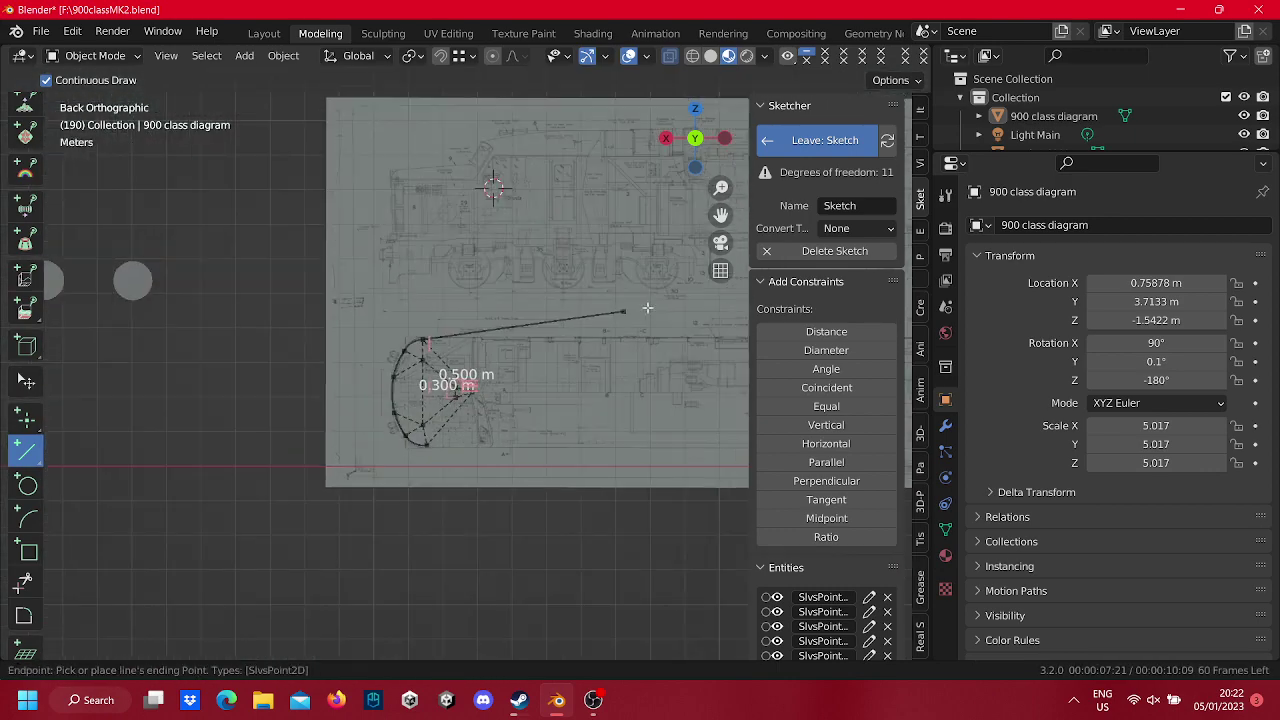
pyautogui.scroll(-2, 443, 186)
pyautogui.scroll(2, 136, 312)
pyautogui.scroll(3, 443, 323)
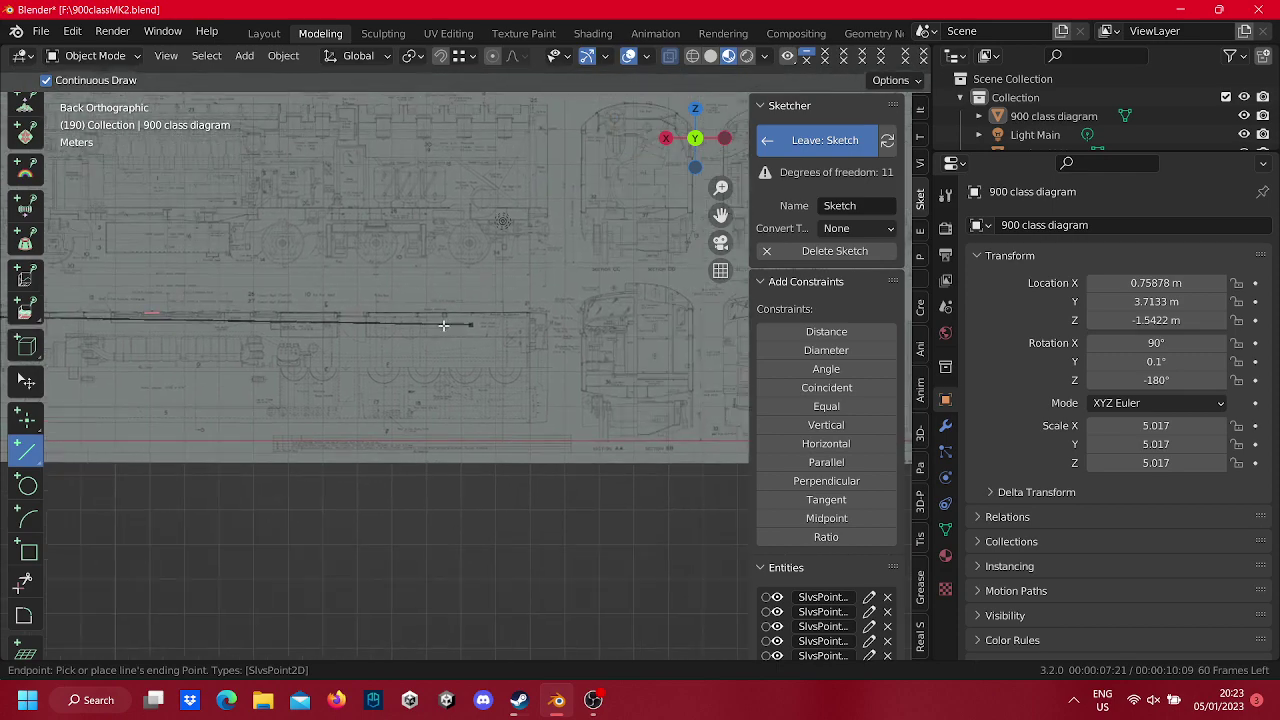
pyautogui.scroll(3, 548, 293)
pyautogui.scroll(2, 548, 293)
pyautogui.scroll(2, 530, 300)
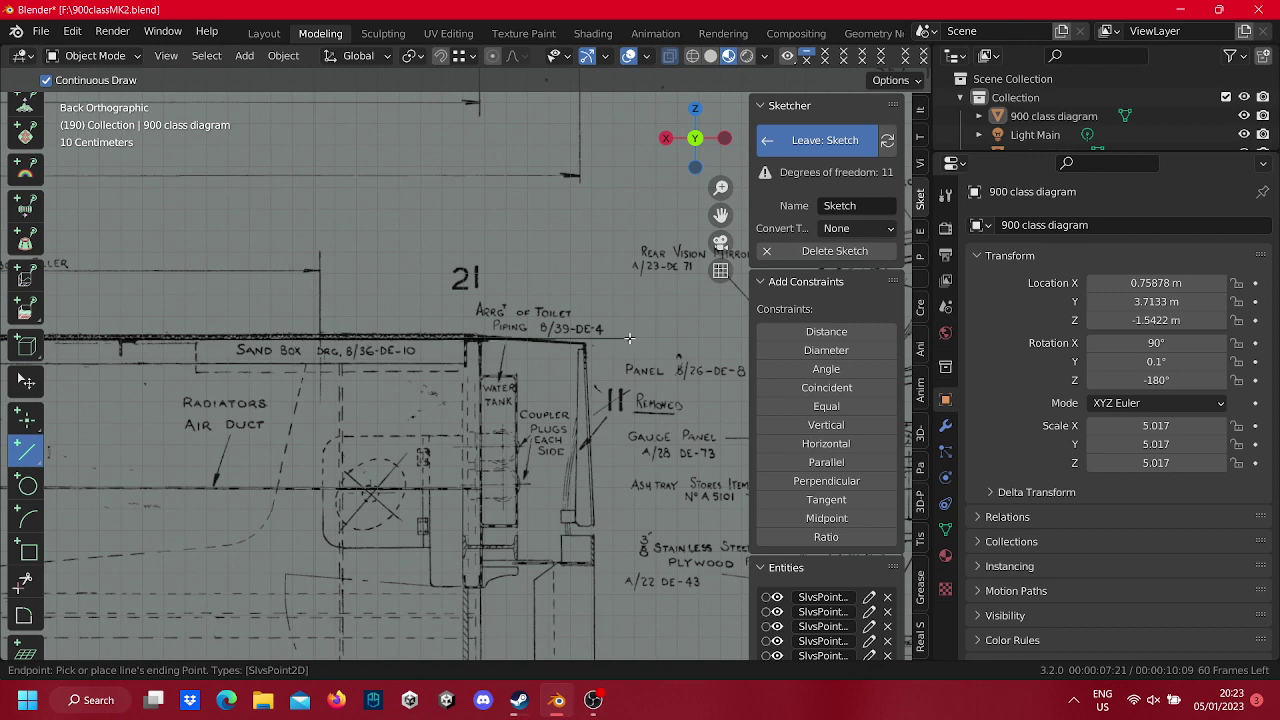
pyautogui.scroll(-3, 625, 335)
pyautogui.scroll(-1, 490, 358)
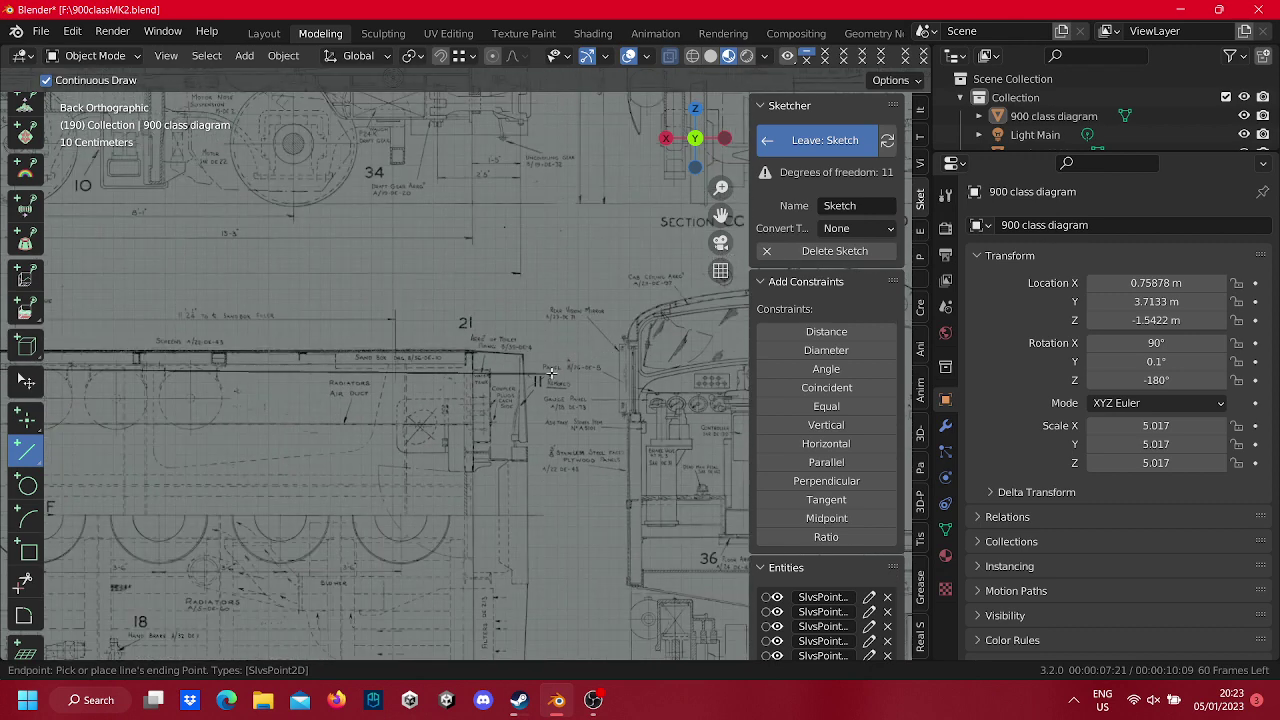
pyautogui.scroll(5, 493, 362)
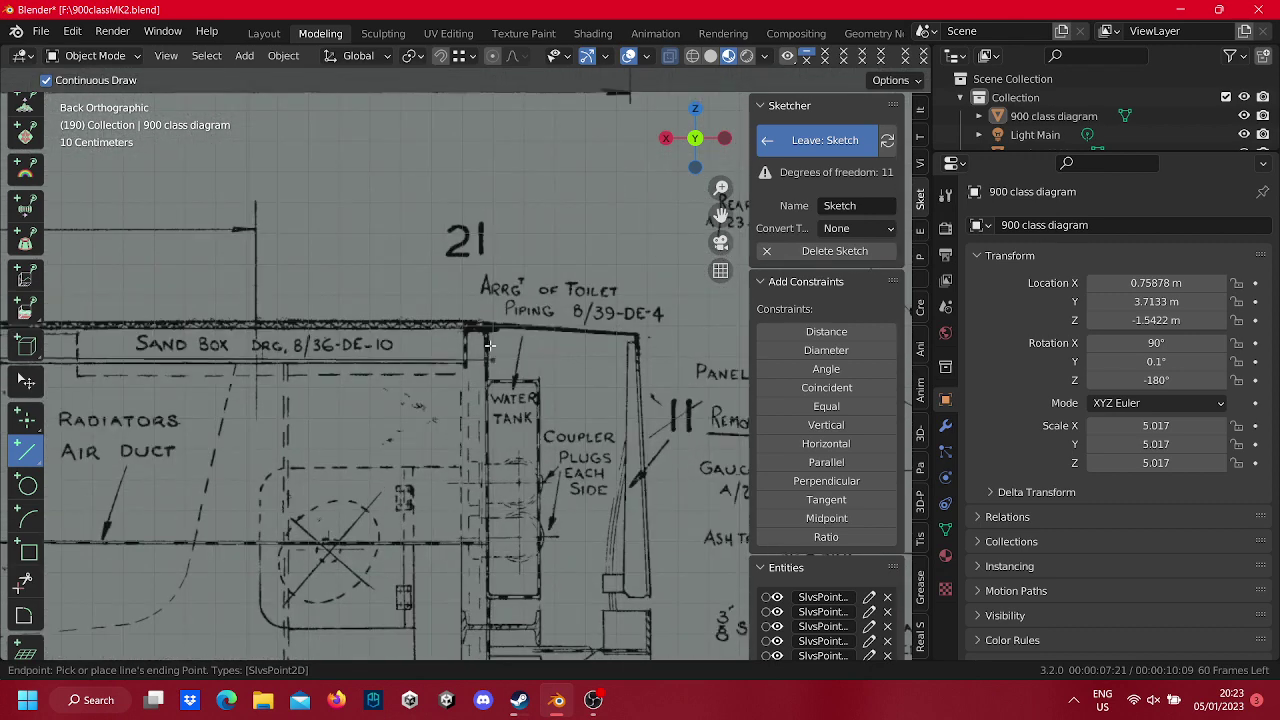
# Run the line to the body top's far corner, then down to the lower edge.
pyautogui.click(486, 322)
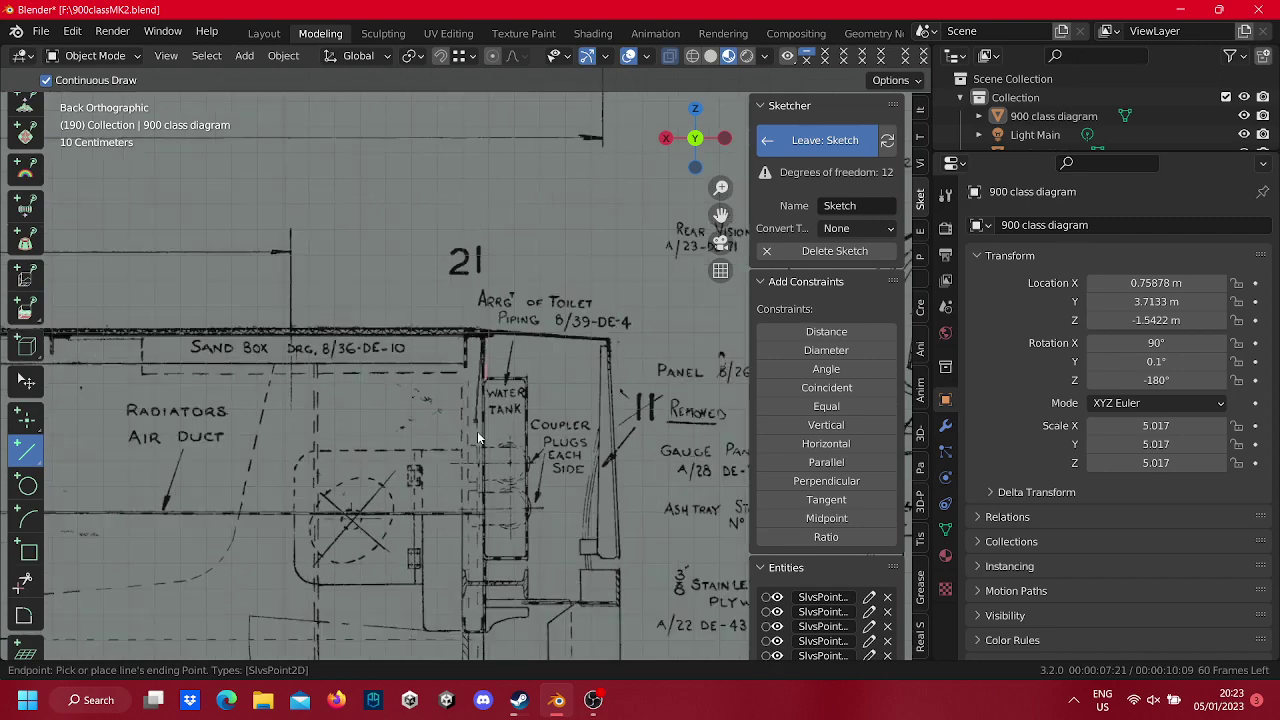
pyautogui.scroll(-3, 477, 431)
pyautogui.scroll(3, 528, 382)
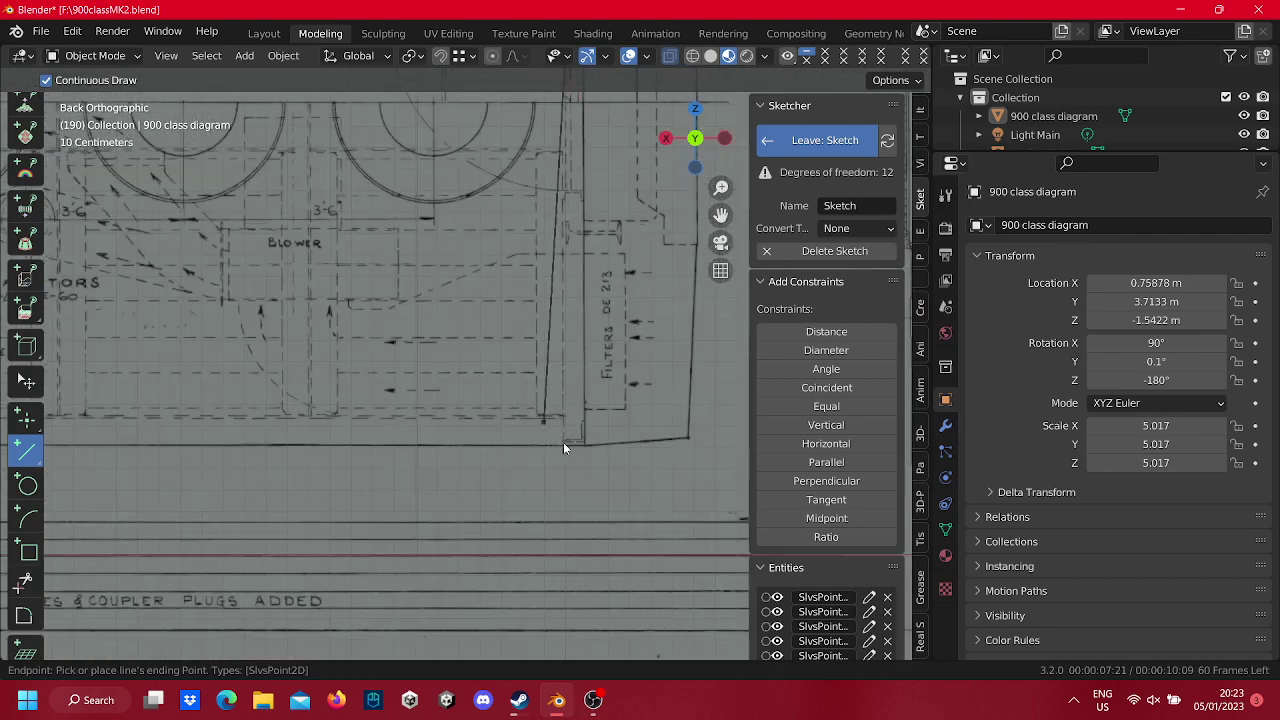
pyautogui.click(586, 444)
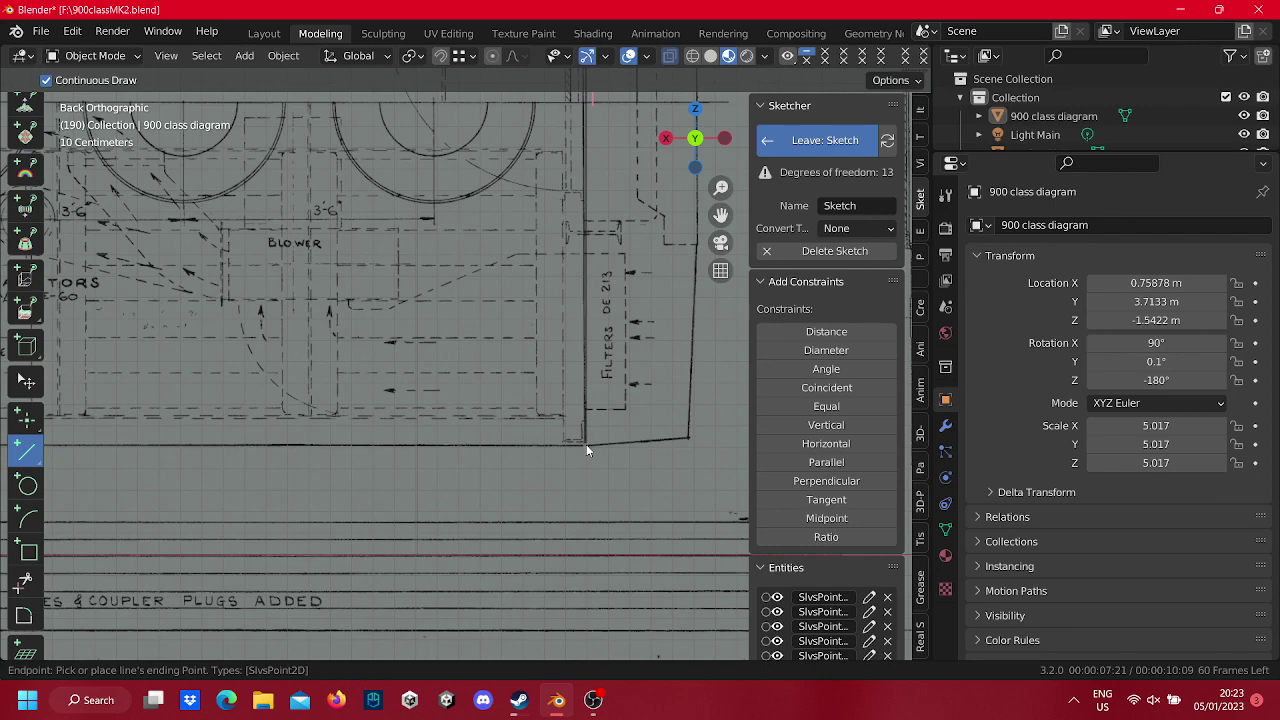
pyautogui.scroll(-3, 586, 444)
pyautogui.scroll(-2, 423, 442)
# End the bottom line on the arc's lower point and return to the select tool.
pyautogui.keyDown('shift'); pyautogui.moveTo(278, 400); pyautogui.dragTo(677, 420, button='middle'); pyautogui.keyUp('shift')
pyautogui.scroll(-1, 374, 389)
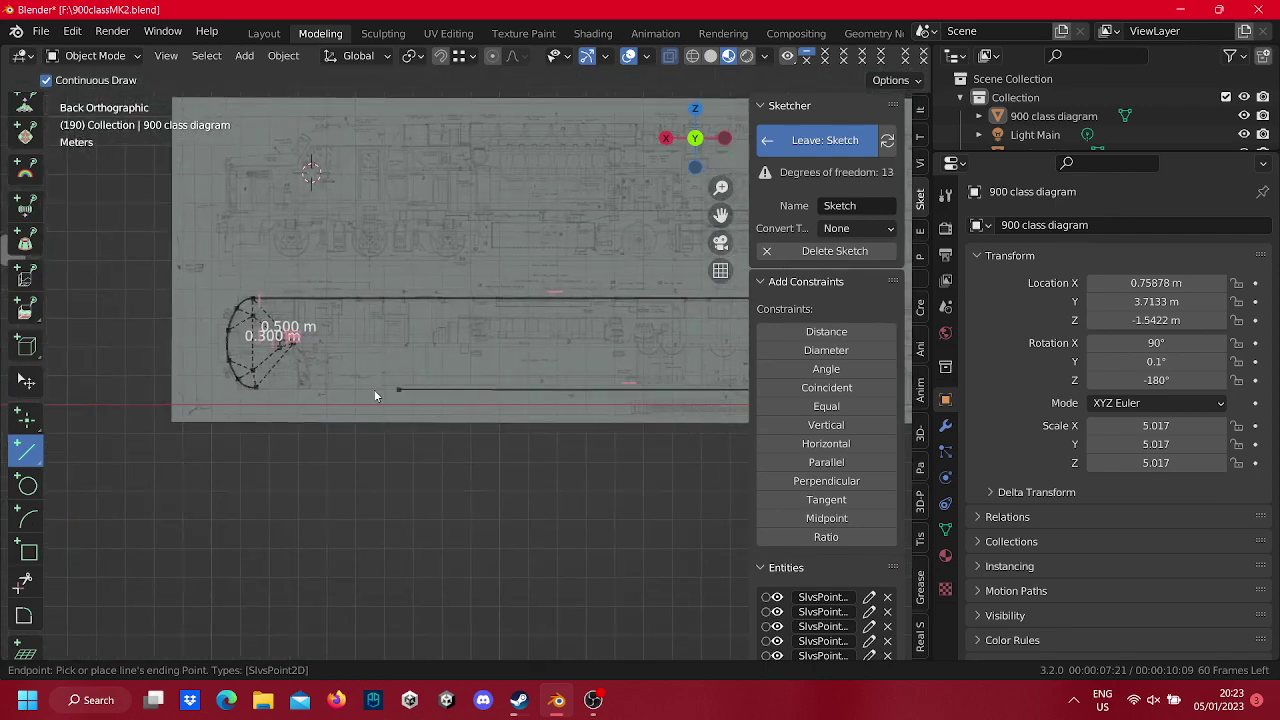
pyautogui.scroll(2, 286, 392)
pyautogui.keyDown('shift'); pyautogui.moveTo(286, 392); pyautogui.dragTo(531, 404, button='middle'); pyautogui.keyUp('shift')
pyautogui.scroll(1, 515, 398)
pyautogui.scroll(3, 506, 392)
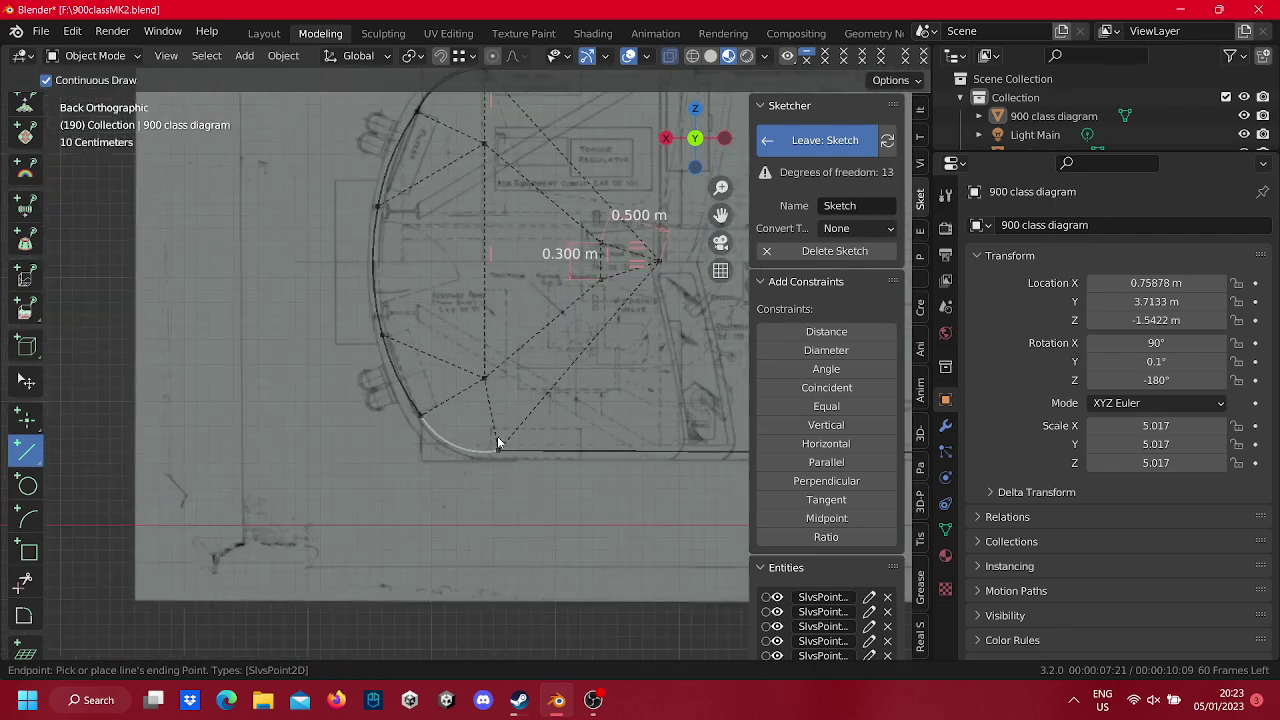
pyautogui.click(498, 455)
pyautogui.scroll(-3, 620, 430)
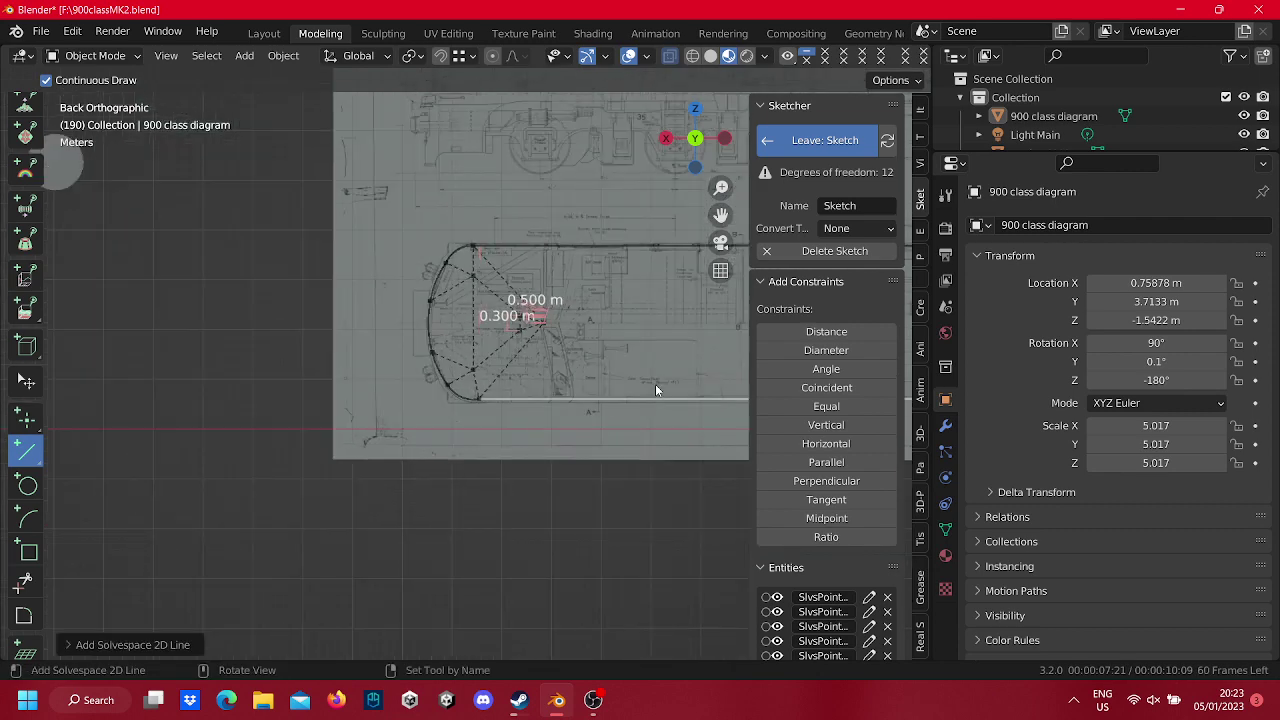
pyautogui.scroll(-2, 565, 435)
pyautogui.scroll(-3, 500, 376)
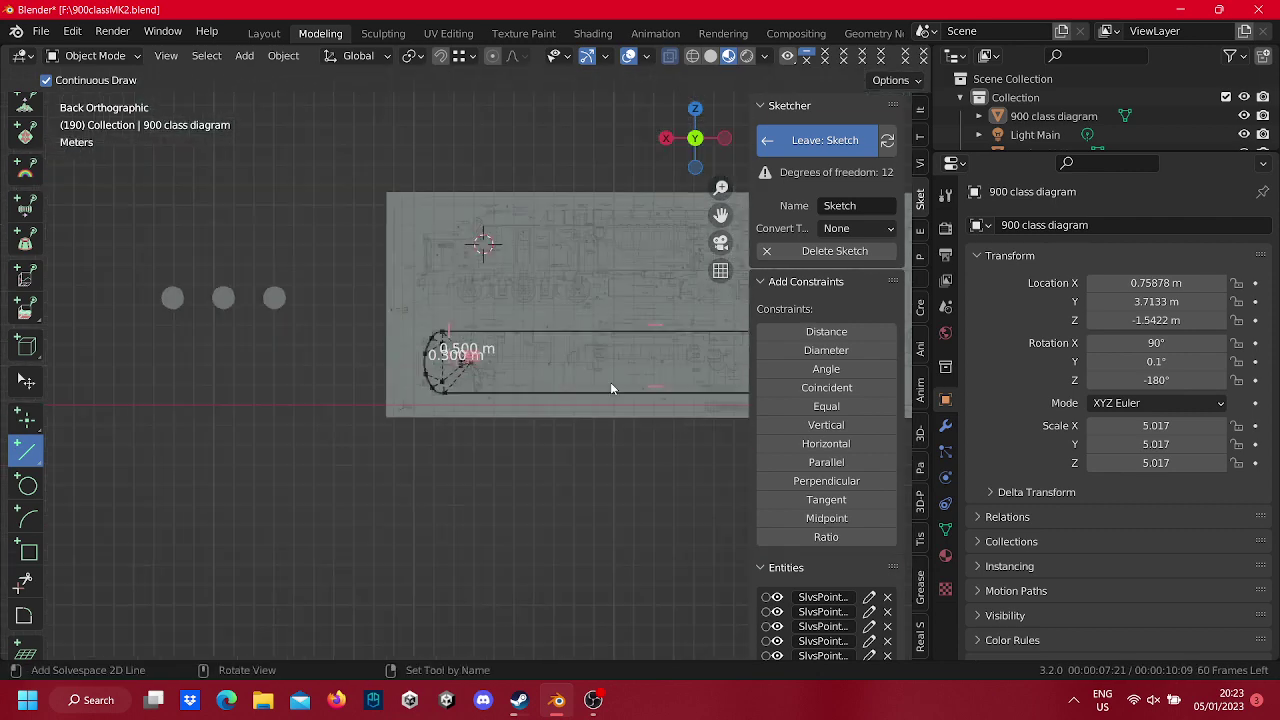
pyautogui.moveTo(610, 382)
pyautogui.keyDown('shift'); pyautogui.mouseDown(button='middle')
pyautogui.moveTo(181, 443)
pyautogui.moveTo(616, 435)
pyautogui.mouseUp(button='middle'); pyautogui.keyUp('shift')
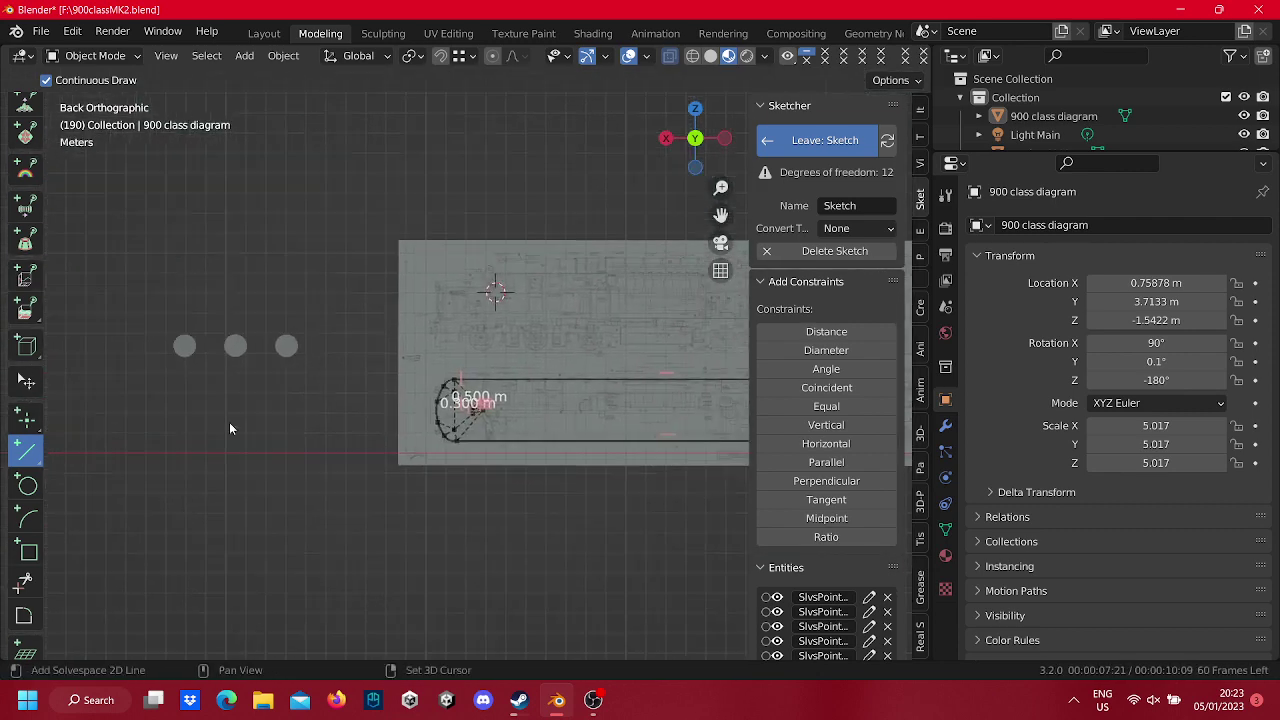
pyautogui.click(40, 381)
pyautogui.keyDown('shift'); pyautogui.moveTo(395, 360); pyautogui.dragTo(118, 351, button='middle'); pyautogui.keyUp('shift')
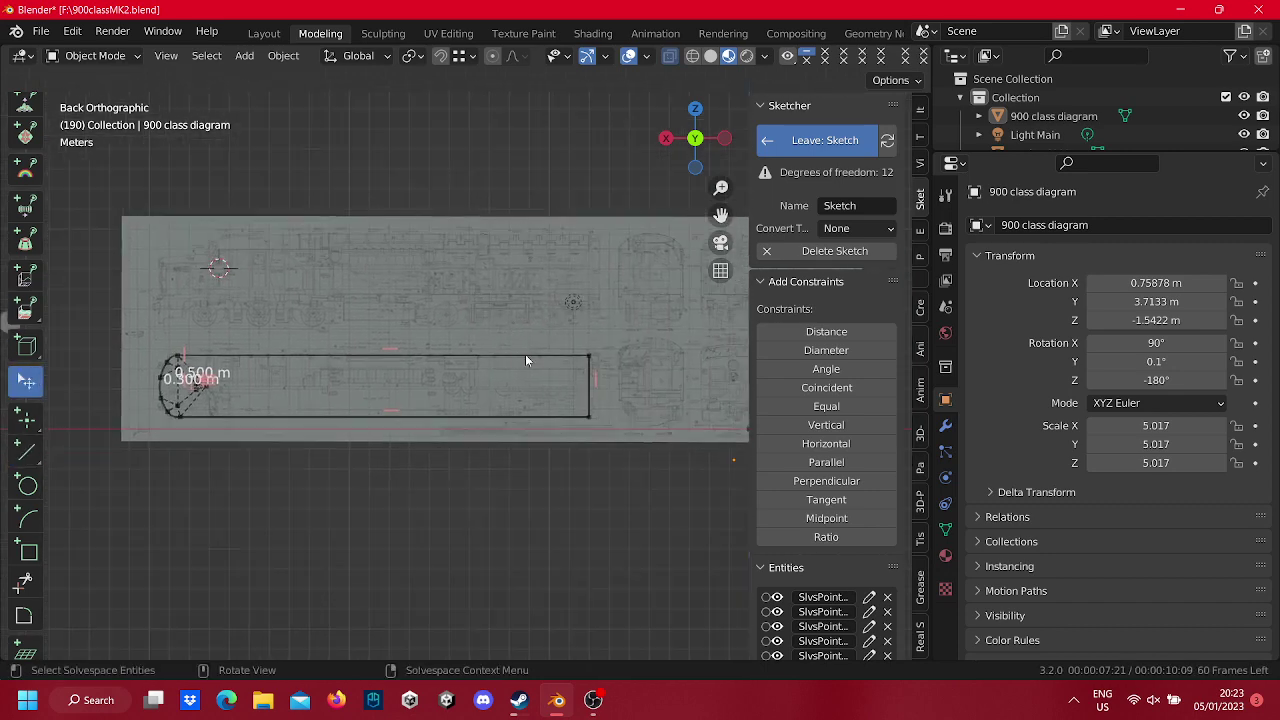
# Add a distance dimension to the body's right-hand end edge and set it to 3.000 m.
pyautogui.click(826, 331)
pyautogui.scroll(4, 535, 406)
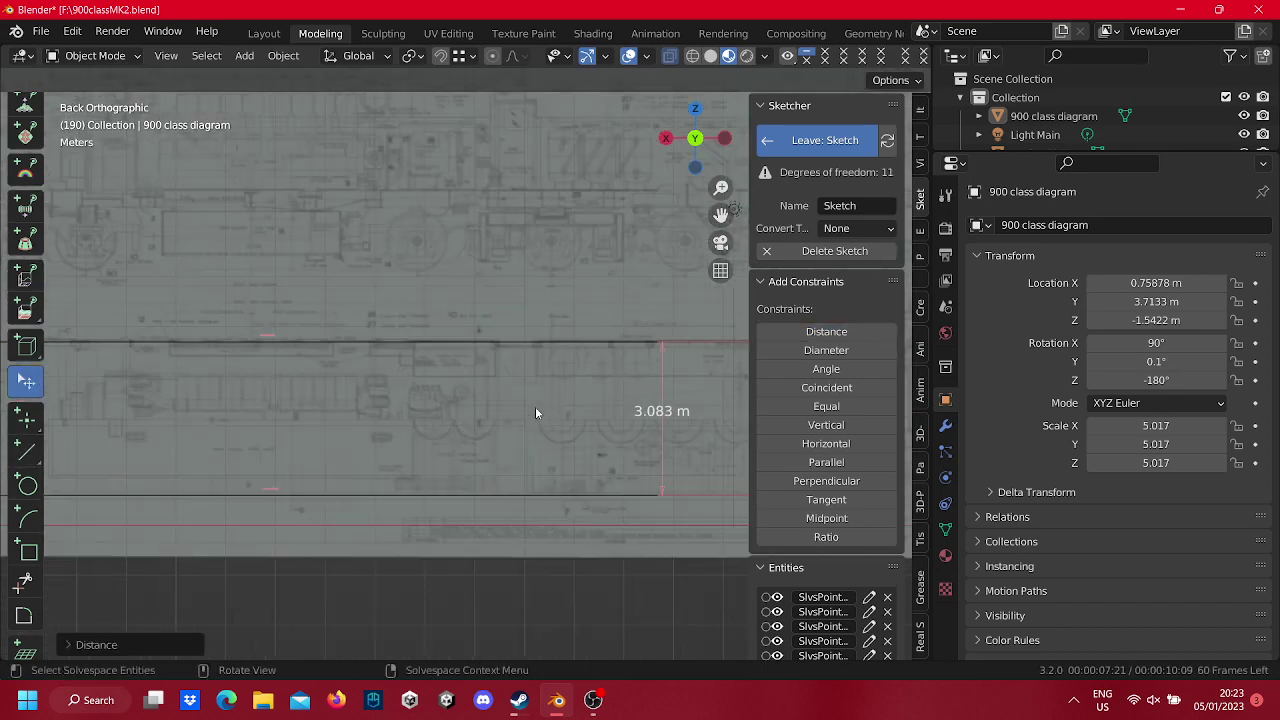
pyautogui.keyDown('shift'); pyautogui.moveTo(543, 400); pyautogui.dragTo(184, 314, button='middle'); pyautogui.keyUp('shift')
pyautogui.moveTo(214, 317); pyautogui.dragTo(428, 338)
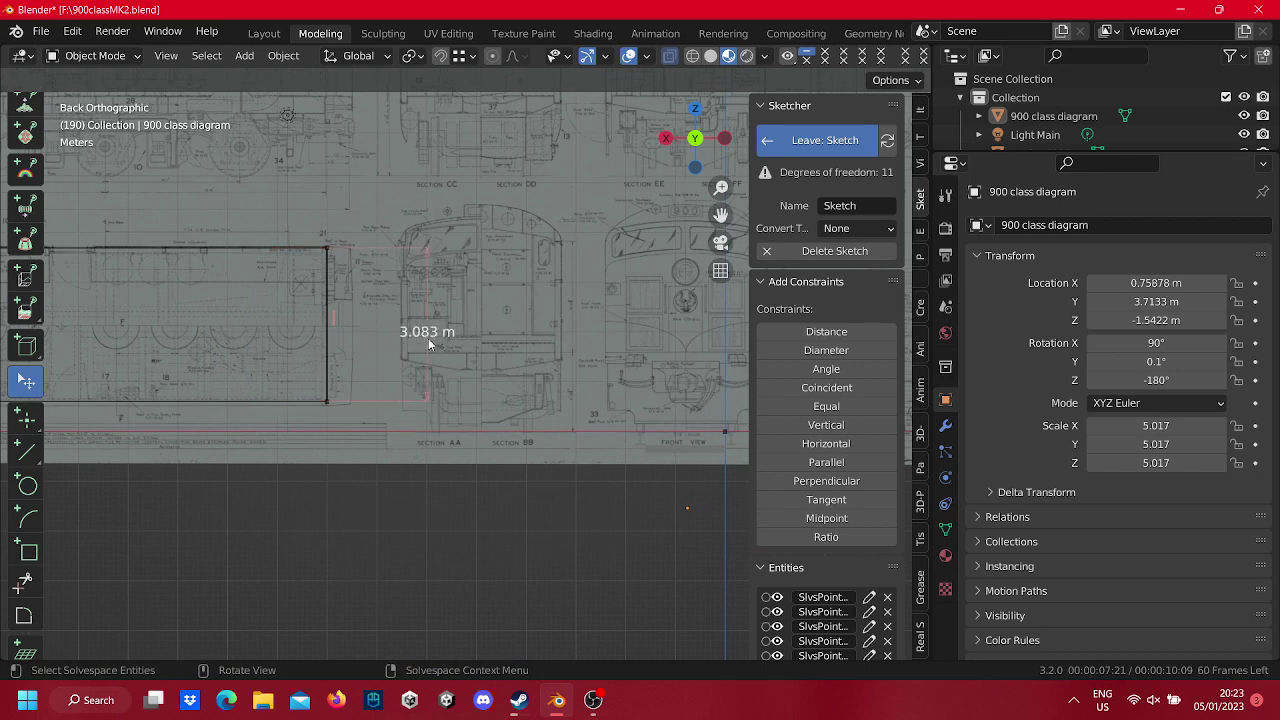
pyautogui.rightClick(430, 342)
pyautogui.click(440, 371)
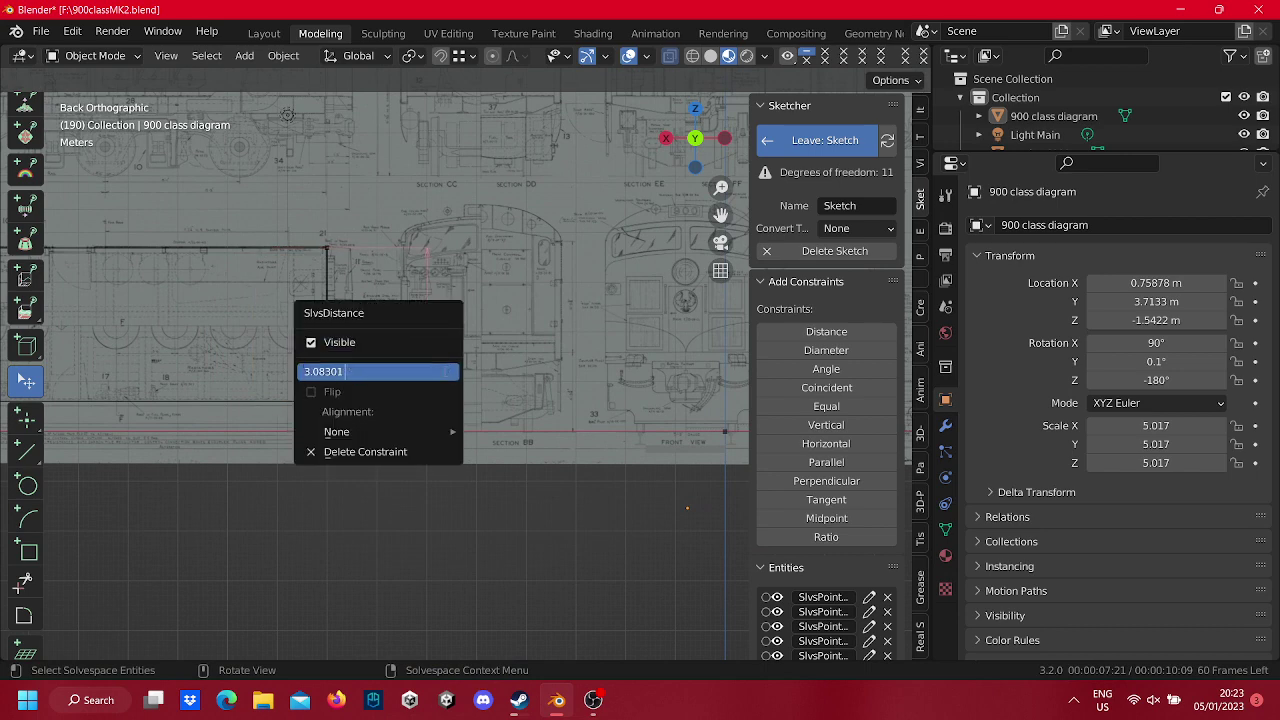
pyautogui.press('Return')
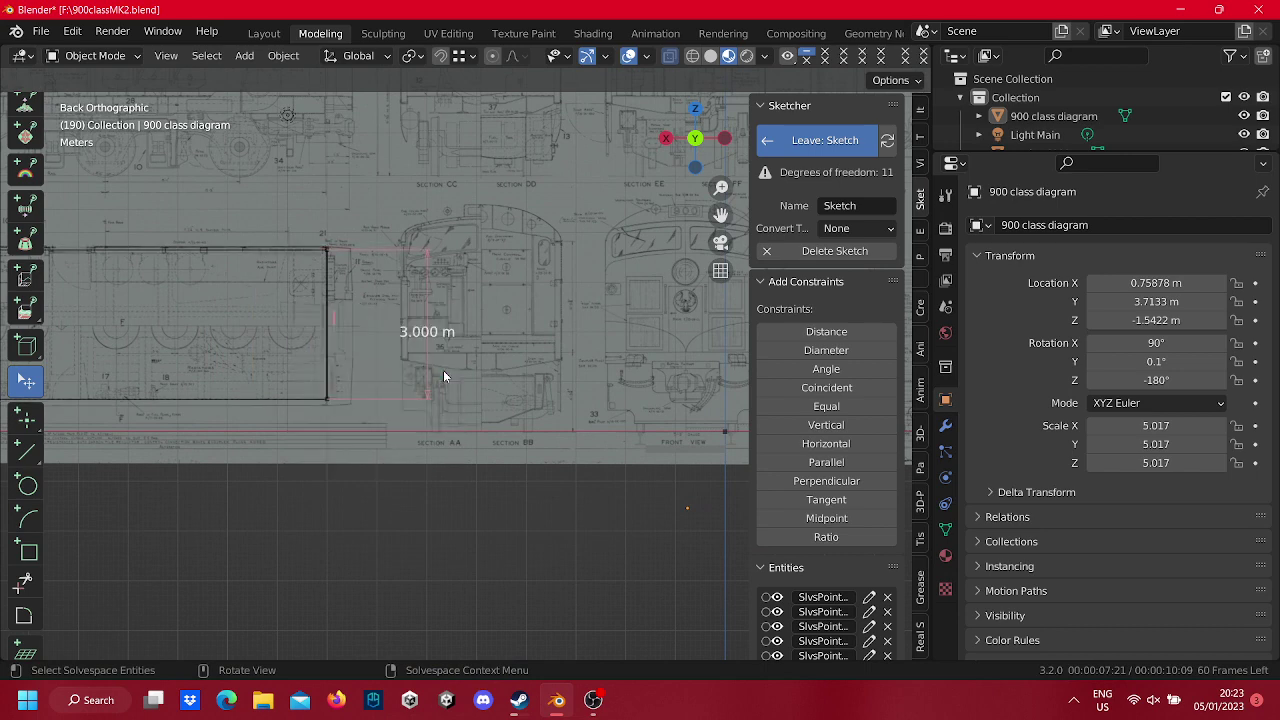
# Pan and zoom over the blueprint to check the body's top and lower corners against the sketch.
pyautogui.scroll(2, 325, 384)
pyautogui.scroll(1, 482, 397)
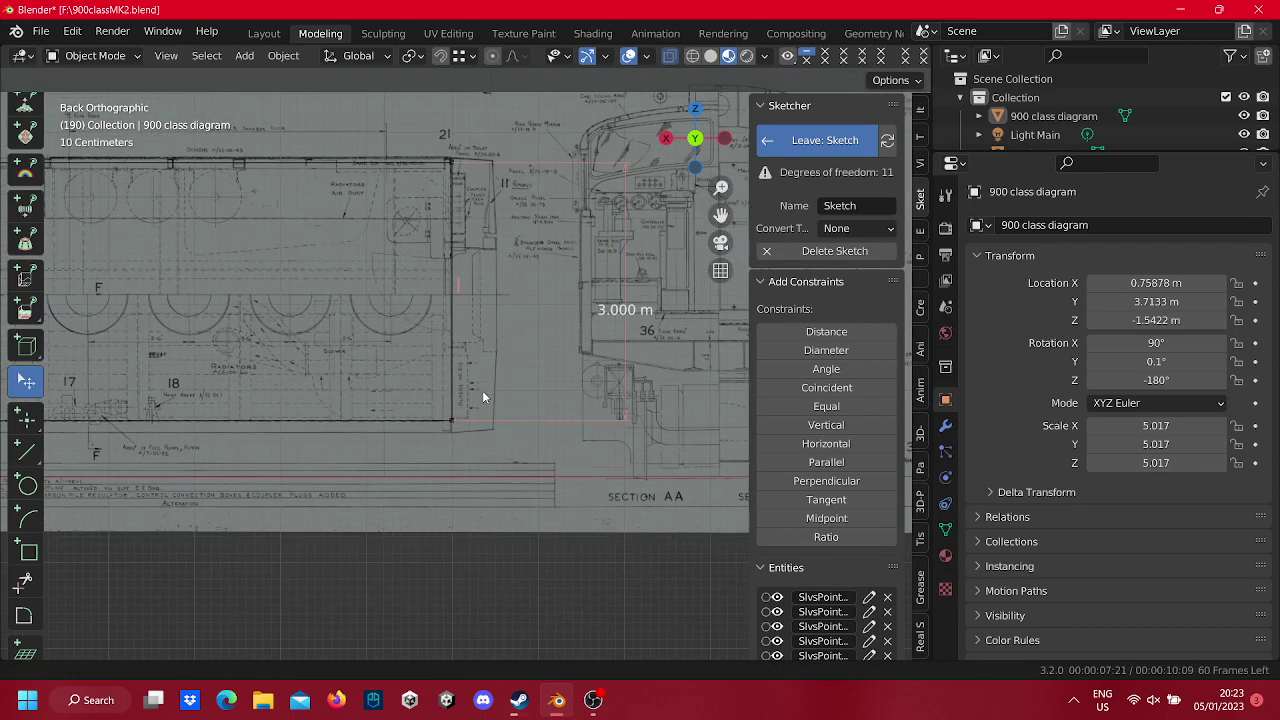
pyautogui.scroll(4, 483, 397)
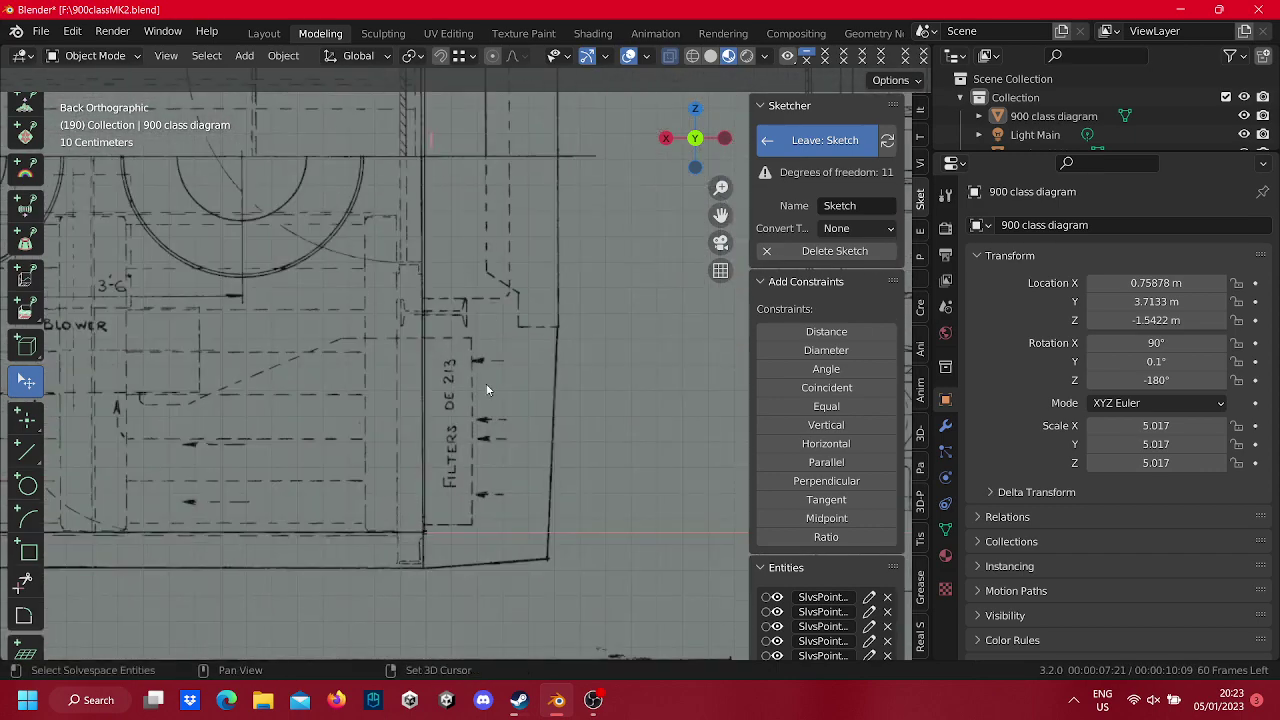
pyautogui.scroll(-1, 489, 386)
pyautogui.scroll(-1, 520, 380)
pyautogui.scroll(-1, 546, 377)
pyautogui.scroll(-2, 548, 383)
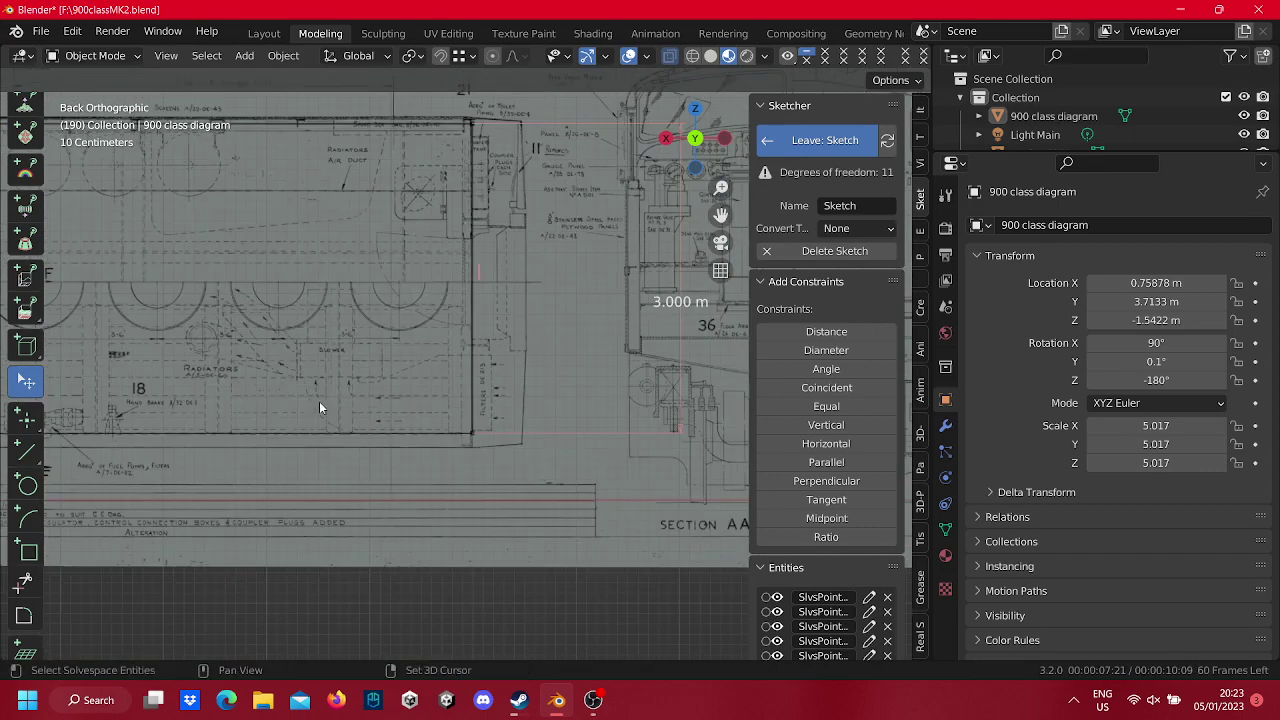
pyautogui.moveTo(319, 401)
pyautogui.keyDown('shift'); pyautogui.mouseDown(button='middle')
pyautogui.moveTo(525, 653)
pyautogui.moveTo(325, 600)
pyautogui.moveTo(534, 400)
pyautogui.moveTo(532, 463)
pyautogui.mouseUp(button='middle'); pyautogui.keyUp('shift')
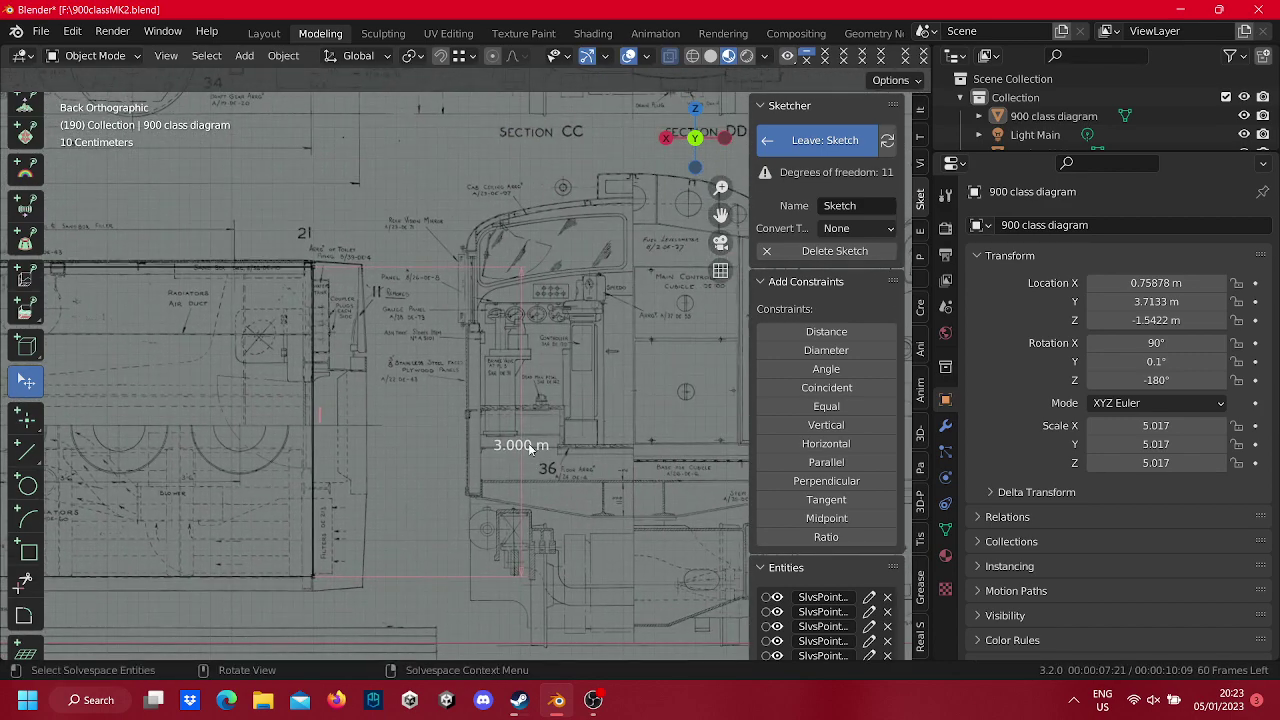
pyautogui.scroll(-4, 527, 445)
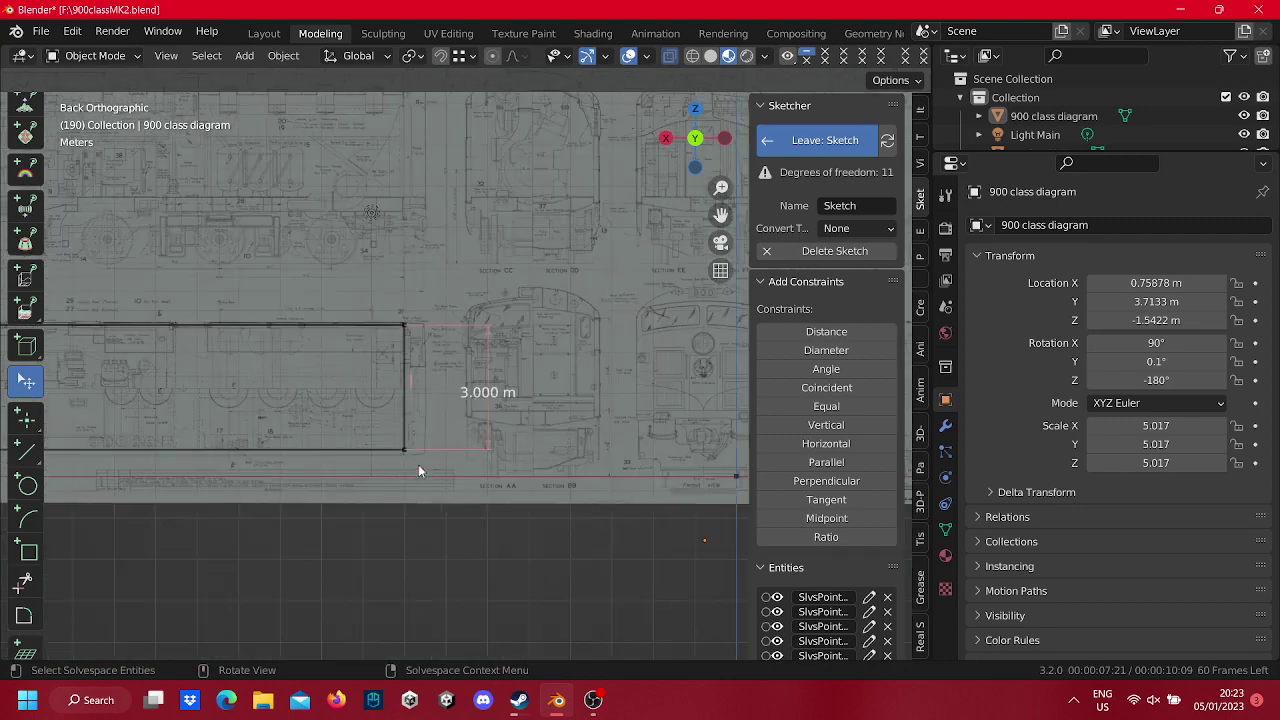
pyautogui.scroll(-2, 418, 464)
pyautogui.scroll(-2, 582, 543)
pyautogui.moveTo(290, 467)
pyautogui.keyDown('shift'); pyautogui.mouseDown(button='middle')
pyautogui.moveTo(582, 543)
pyautogui.moveTo(270, 481)
pyautogui.mouseUp(button='middle'); pyautogui.keyUp('shift')
pyautogui.scroll(1, 270, 481)
pyautogui.scroll(4, 516, 383)
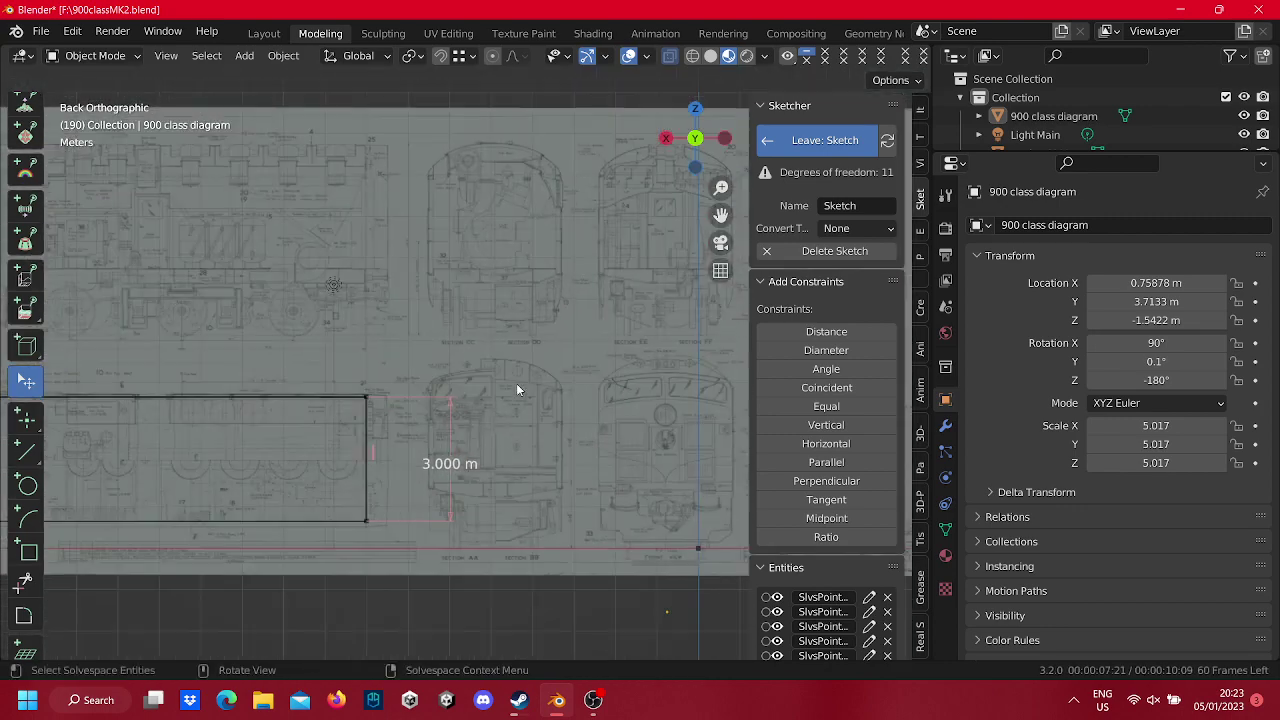
pyautogui.scroll(5, 400, 565)
pyautogui.keyDown('shift'); pyautogui.moveTo(400, 565); pyautogui.dragTo(508, 271, button='middle'); pyautogui.keyUp('shift')
pyautogui.scroll(1, 555, 347)
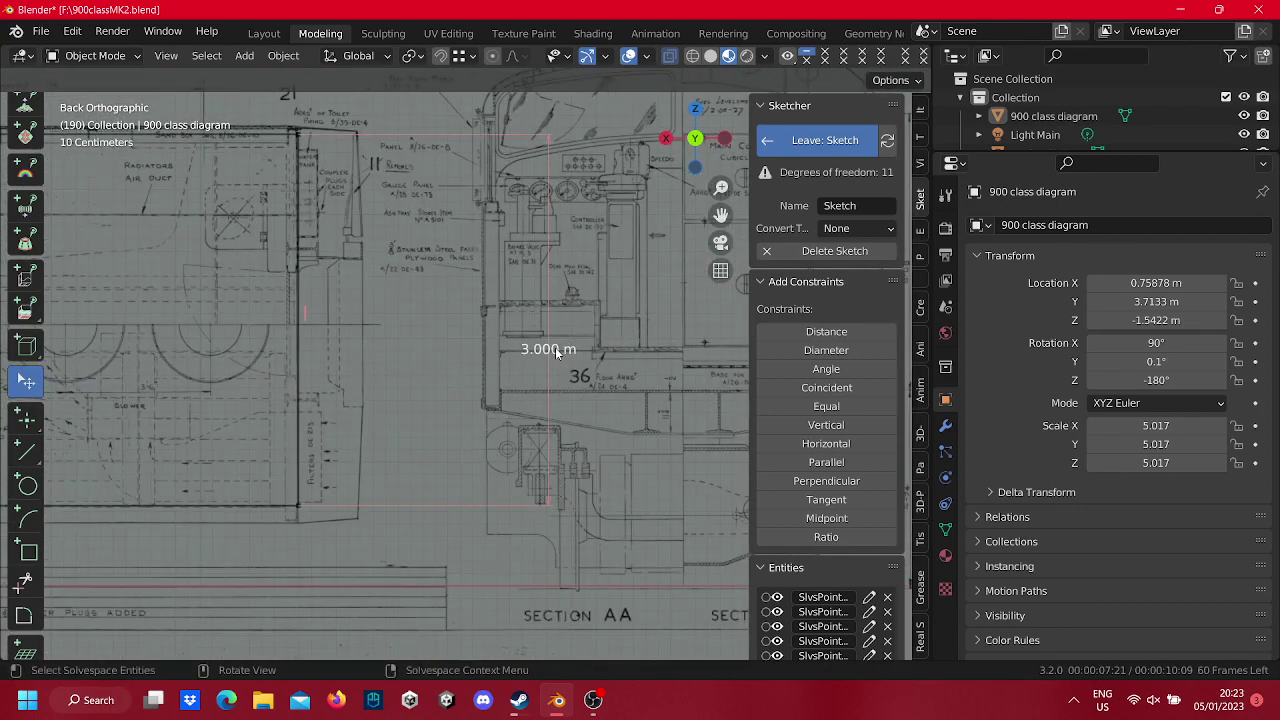
pyautogui.moveTo(523, 330)
pyautogui.keyDown('shift'); pyautogui.mouseDown(button='middle')
pyautogui.moveTo(368, 283)
pyautogui.moveTo(513, 526)
pyautogui.mouseUp(button='middle'); pyautogui.keyUp('shift')
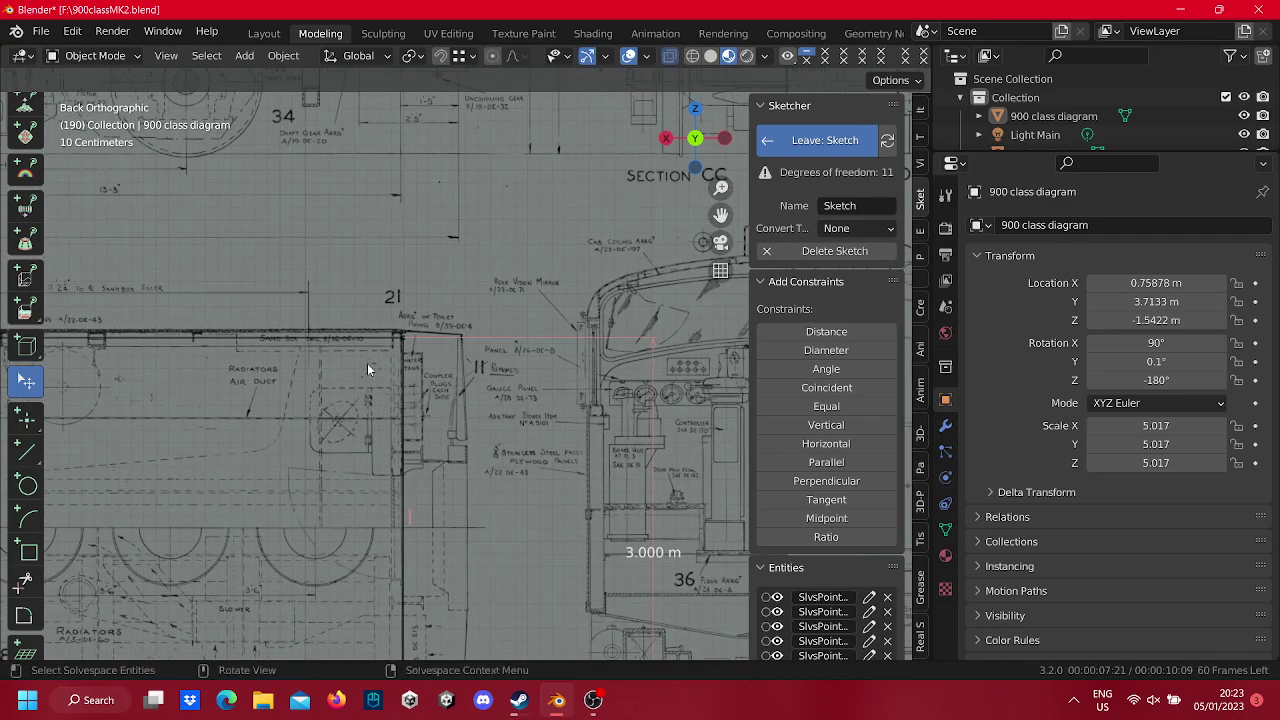
pyautogui.scroll(3, 367, 363)
pyautogui.keyDown('shift'); pyautogui.moveTo(378, 349); pyautogui.dragTo(488, 376, button='middle'); pyautogui.keyUp('shift')
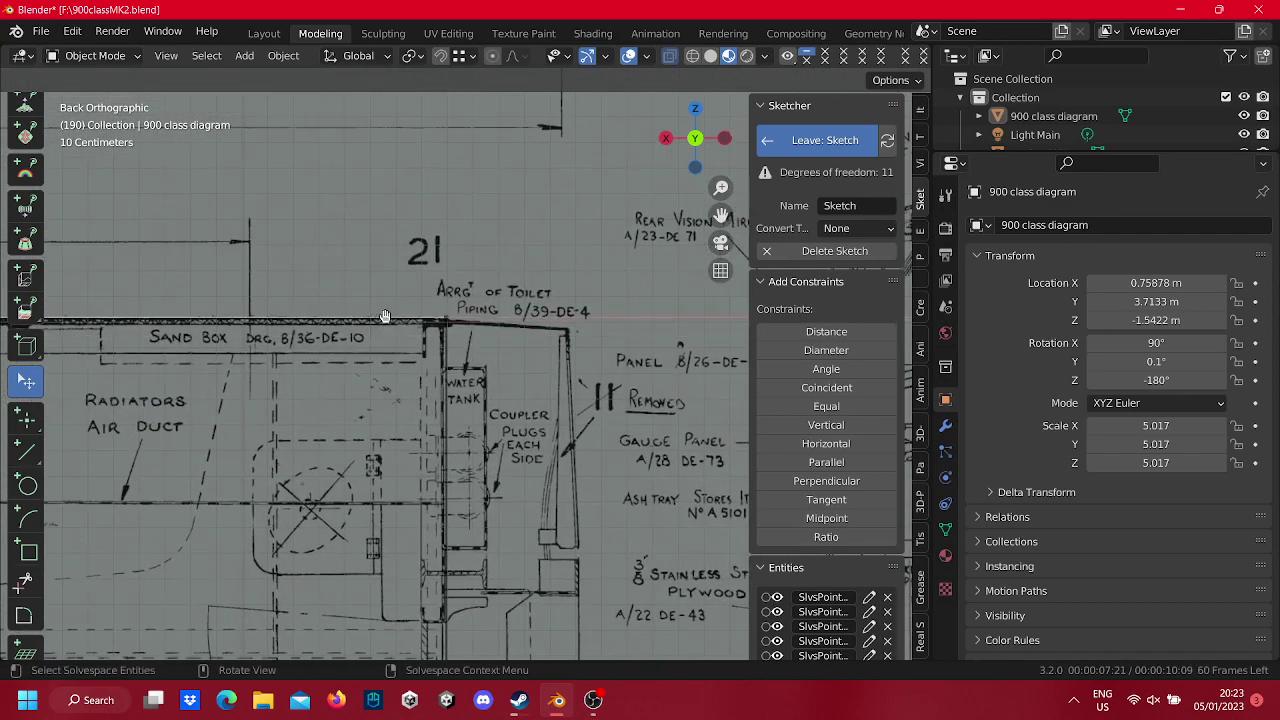
pyautogui.scroll(-1, 396, 345)
pyautogui.scroll(-3, 396, 341)
pyautogui.keyDown('shift'); pyautogui.moveTo(397, 481); pyautogui.dragTo(433, 305, button='middle'); pyautogui.keyUp('shift')
pyautogui.scroll(3, 433, 305)
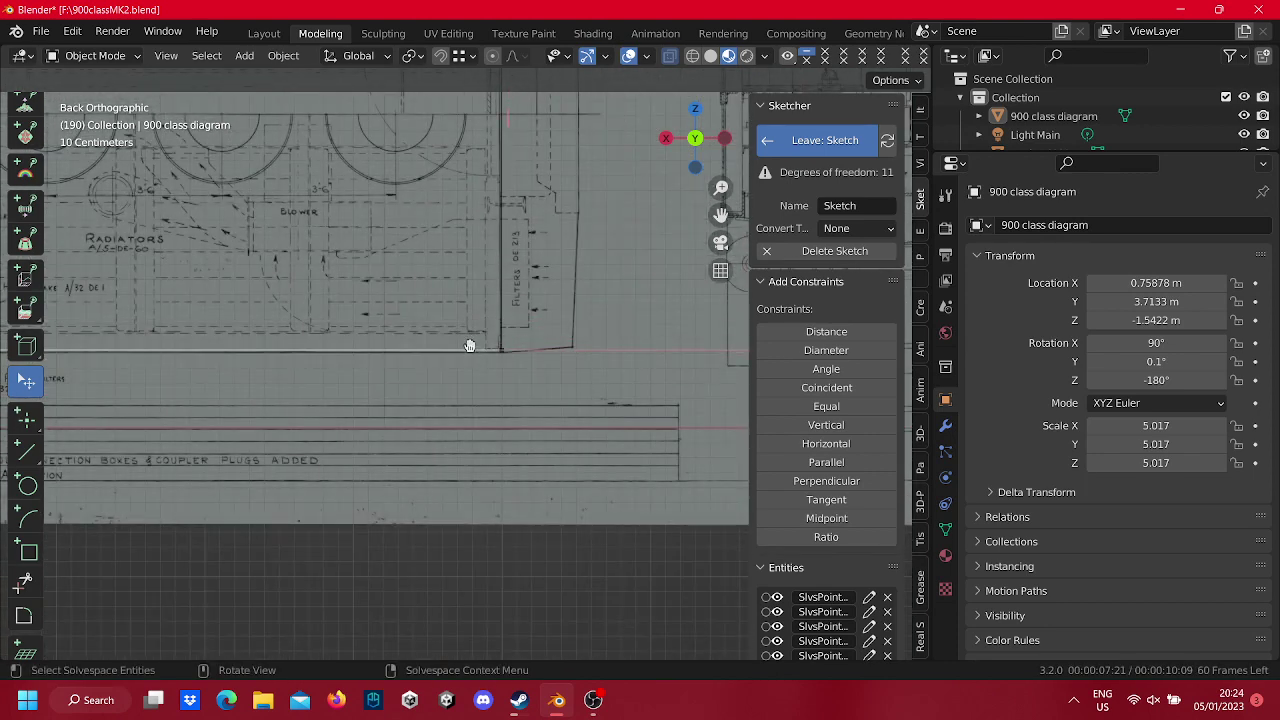
pyautogui.scroll(-3, 505, 332)
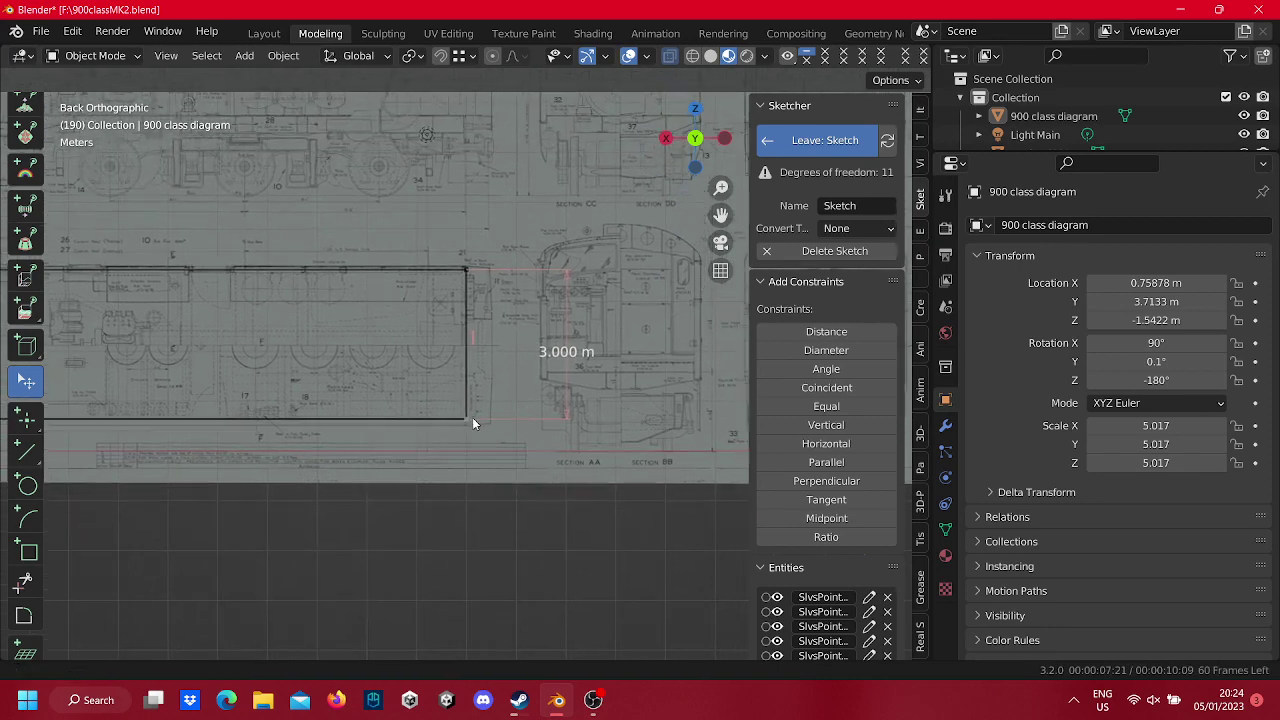
# Change the end-edge height dimension to 3.100 m and centre the rounded cab end.
pyautogui.rightClick(576, 360)
pyautogui.click(576, 360)
pyautogui.write('3.1')
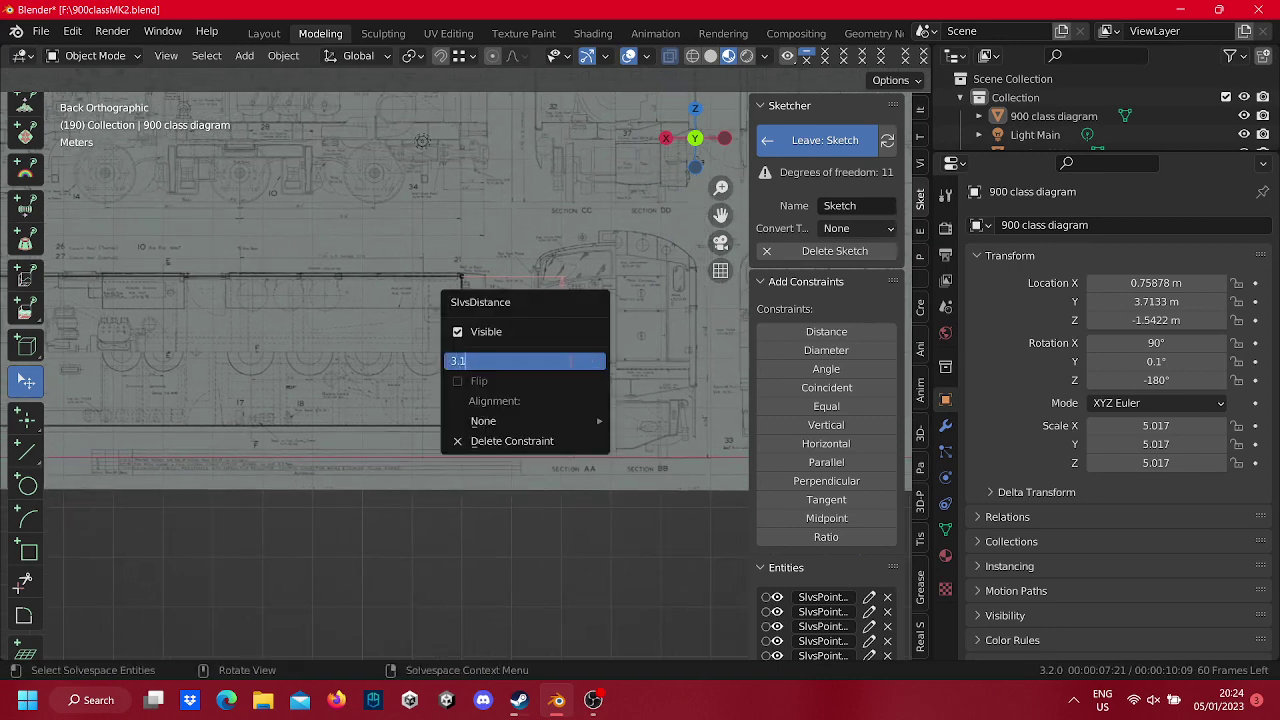
pyautogui.press('Return')
pyautogui.scroll(3, 403, 382)
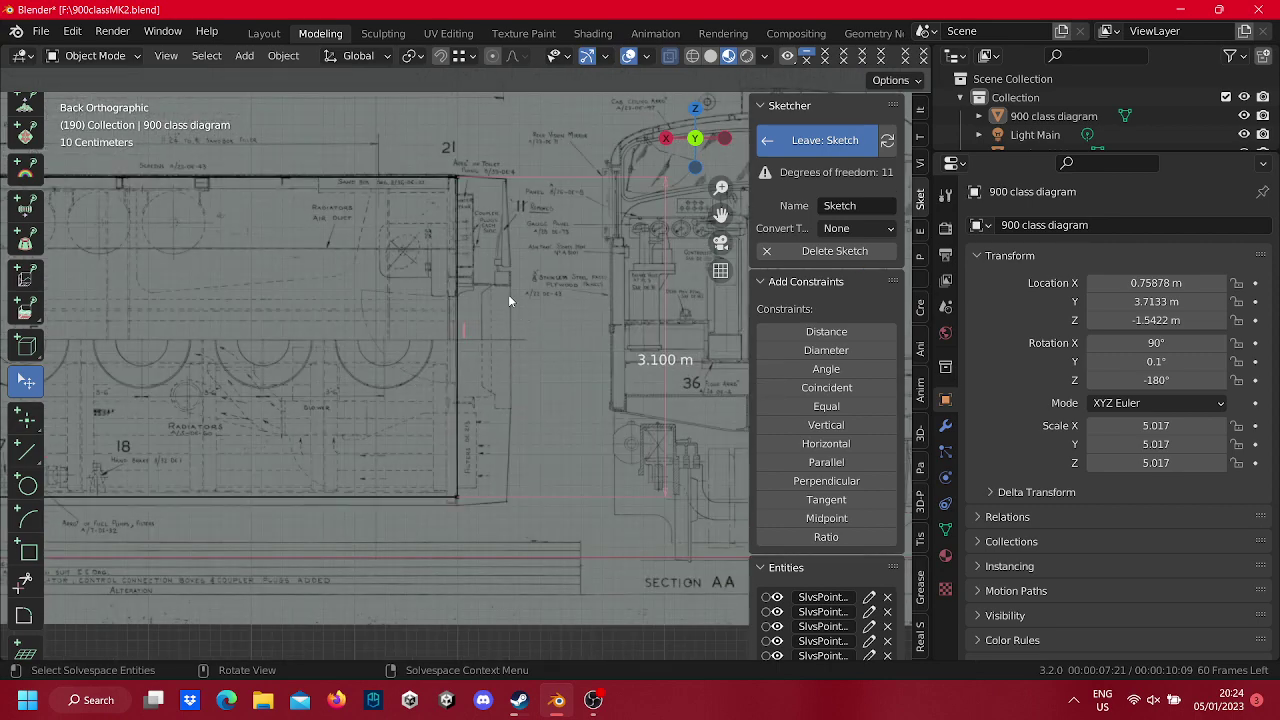
pyautogui.scroll(-2, 536, 454)
pyautogui.scroll(-3, 536, 443)
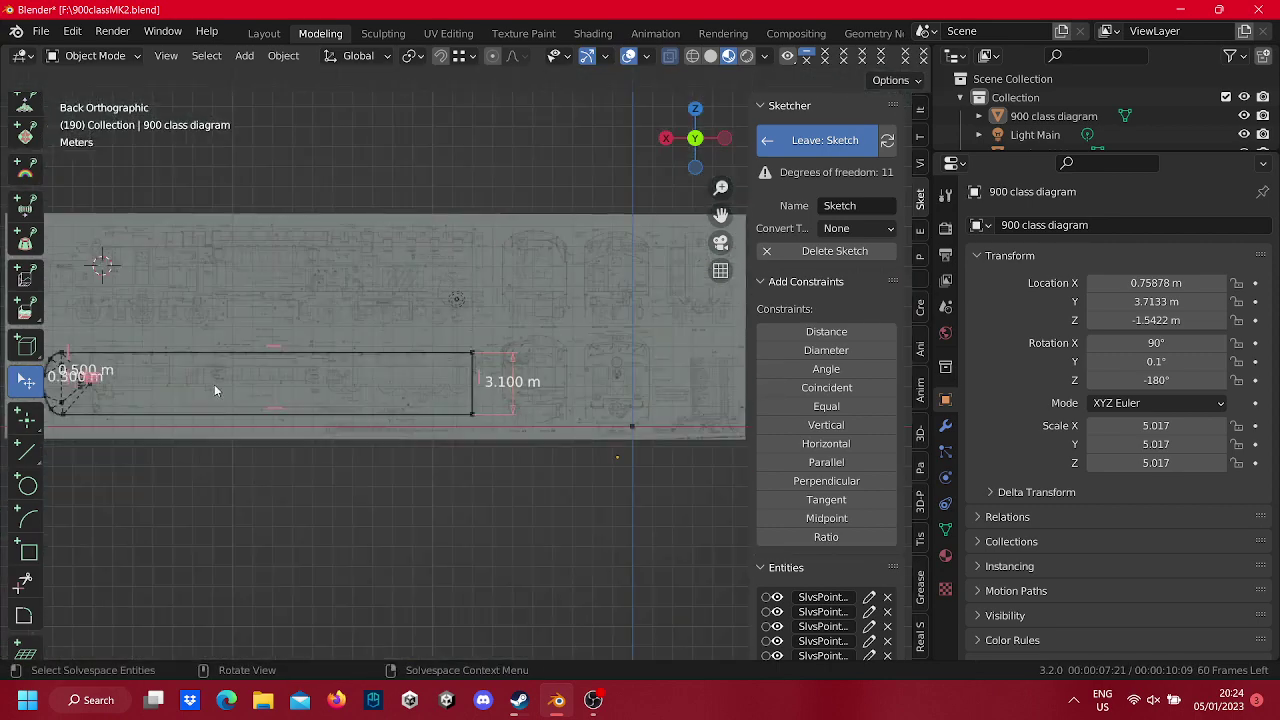
pyautogui.moveTo(214, 390)
pyautogui.keyDown('shift'); pyautogui.mouseDown(button='middle')
pyautogui.moveTo(668, 373)
pyautogui.moveTo(539, 376)
pyautogui.moveTo(430, 401)
pyautogui.moveTo(426, 360)
pyautogui.mouseUp(button='middle'); pyautogui.keyUp('shift')
pyautogui.scroll(4, 583, 369)
# Dimension the cab-end diagonal line and set it from 2.098 m to 2.000 m.
pyautogui.scroll(3, 532, 380)
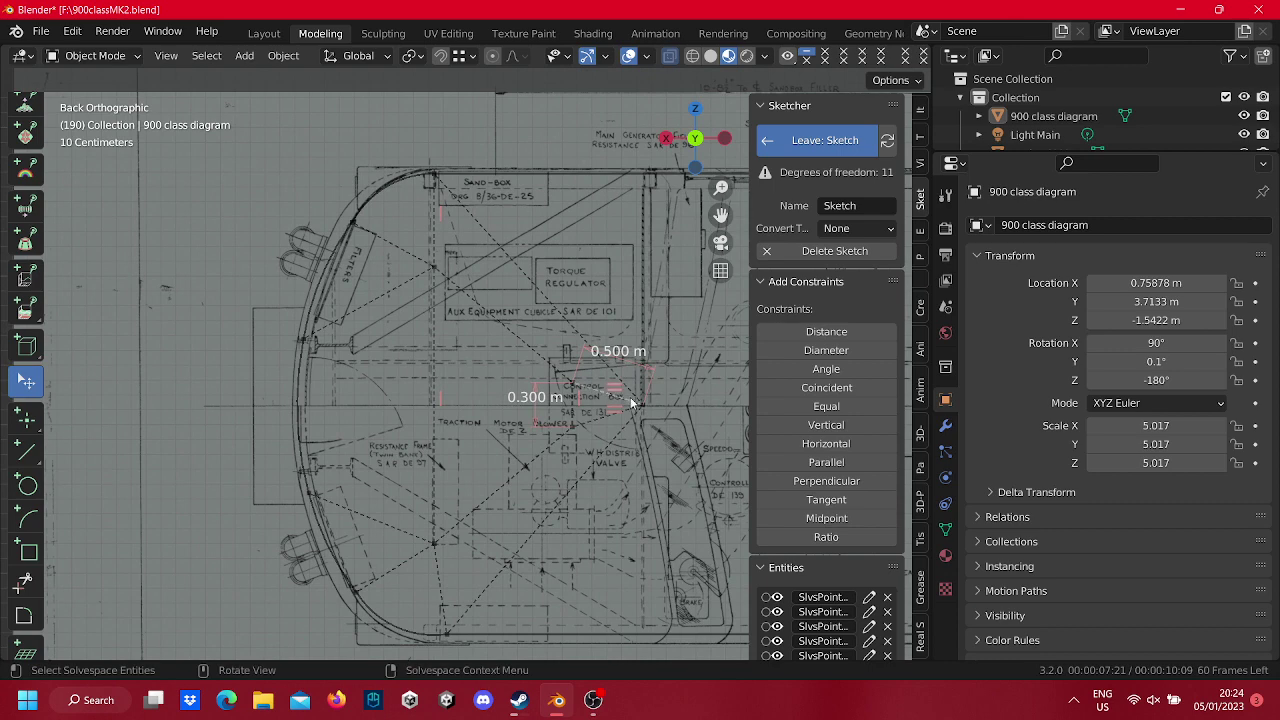
pyautogui.click(826, 333)
pyautogui.rightClick(570, 258)
pyautogui.click(568, 256)
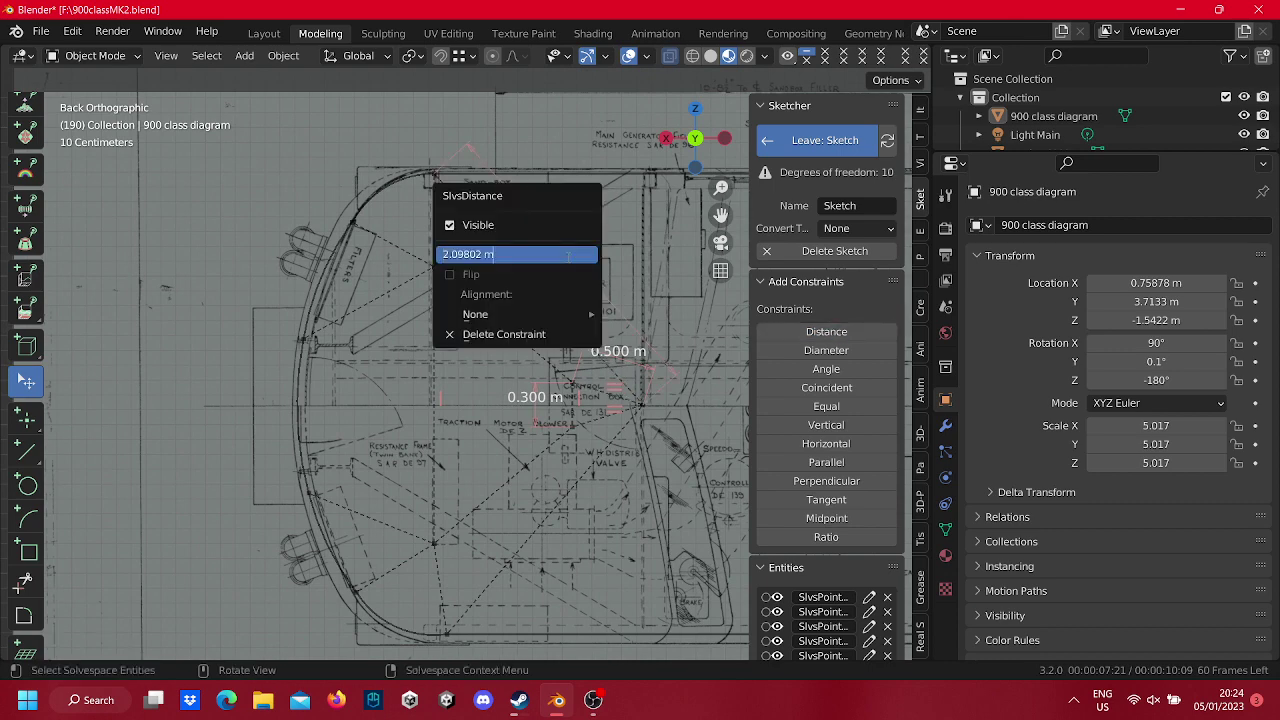
pyautogui.write('2')
pyautogui.press('Return')
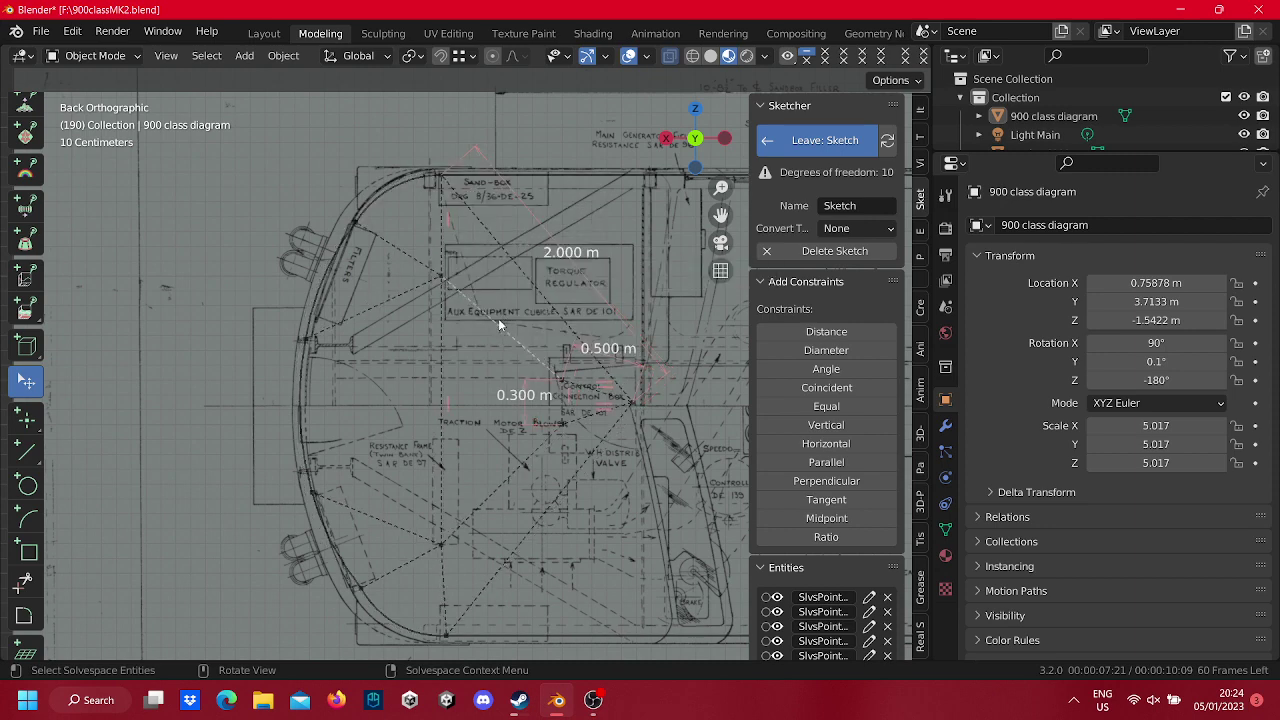
# Dimension another cab-end construction line at 1.000 m, moving the labels clear.
pyautogui.click(826, 331)
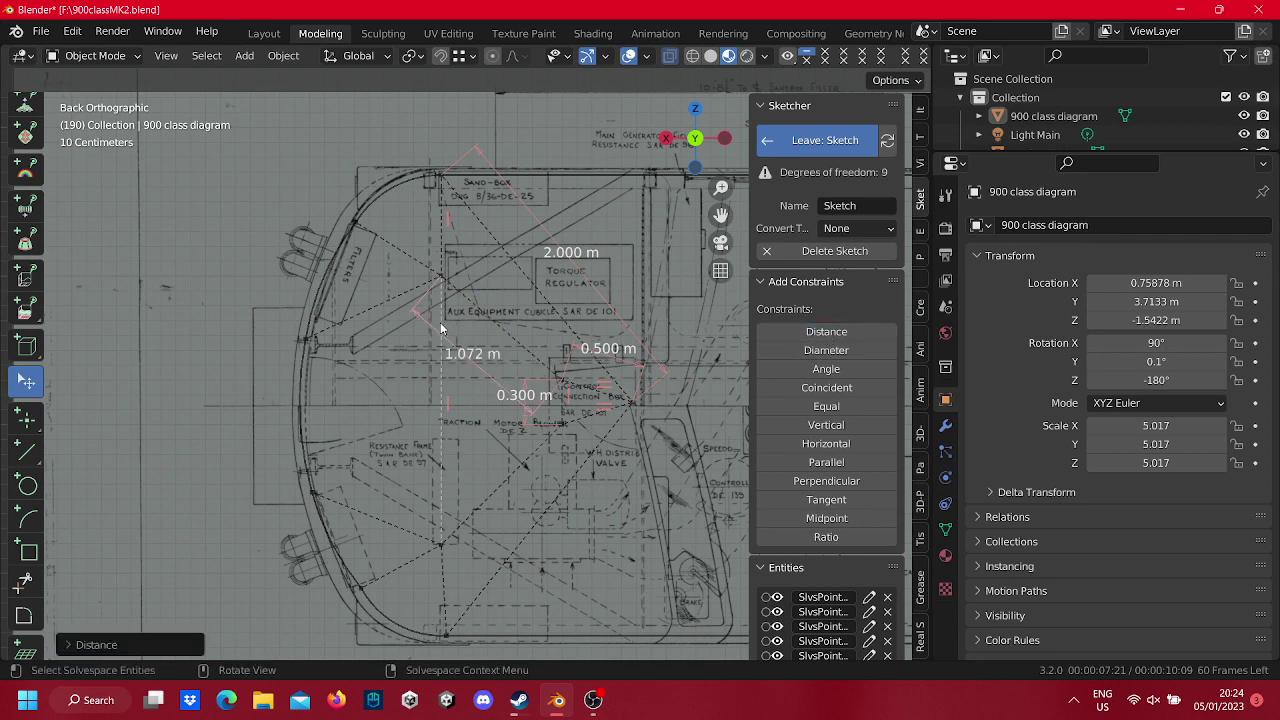
pyautogui.moveTo(453, 360); pyautogui.dragTo(569, 293)
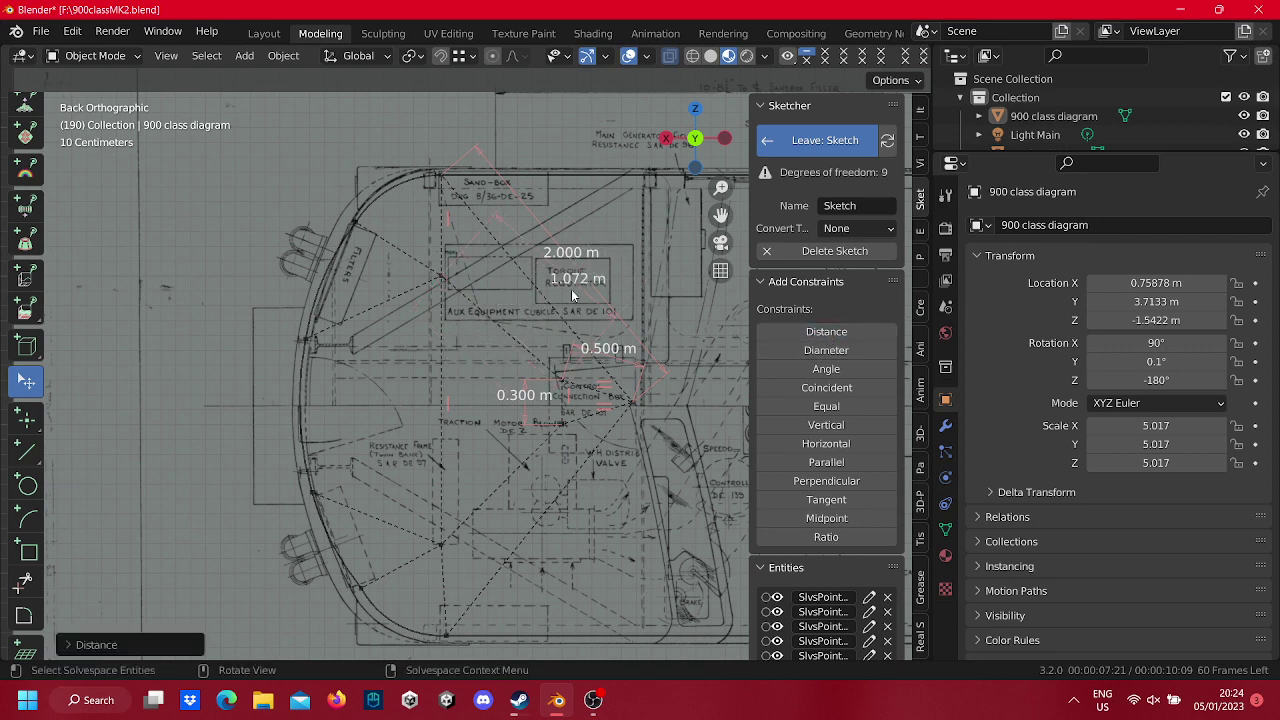
pyautogui.moveTo(575, 259); pyautogui.dragTo(669, 180)
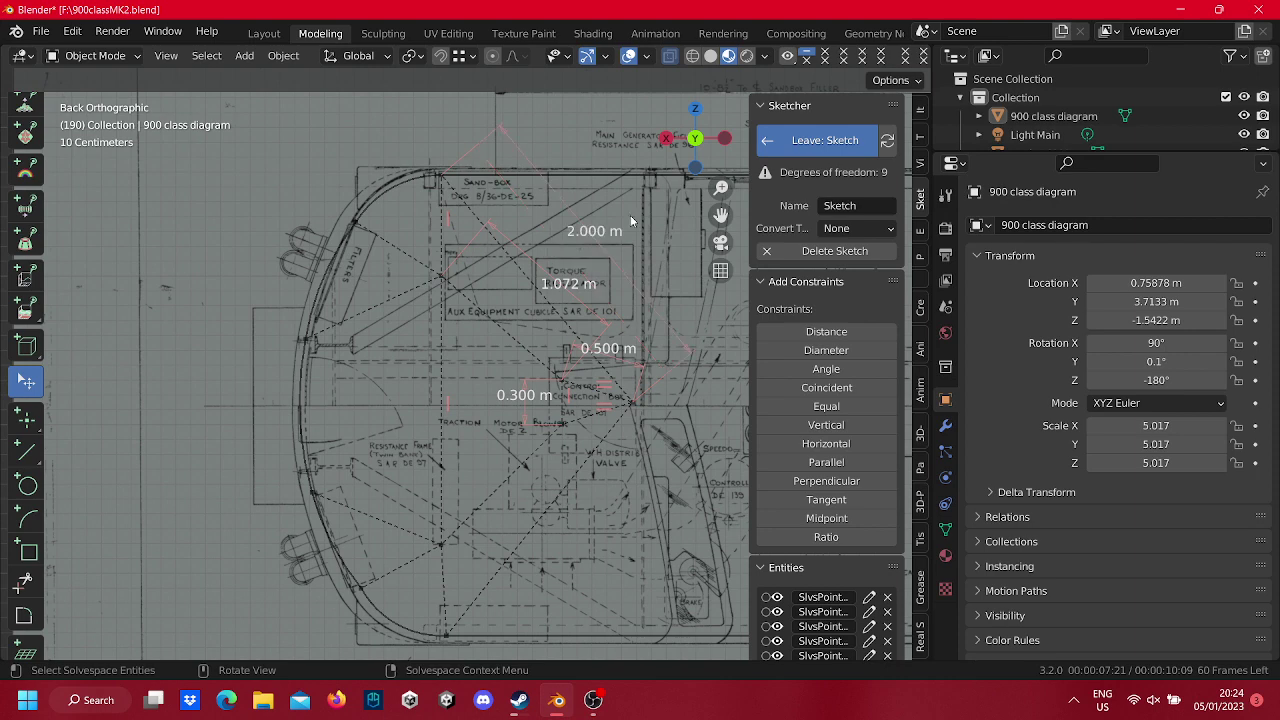
pyautogui.moveTo(572, 285); pyautogui.dragTo(603, 234)
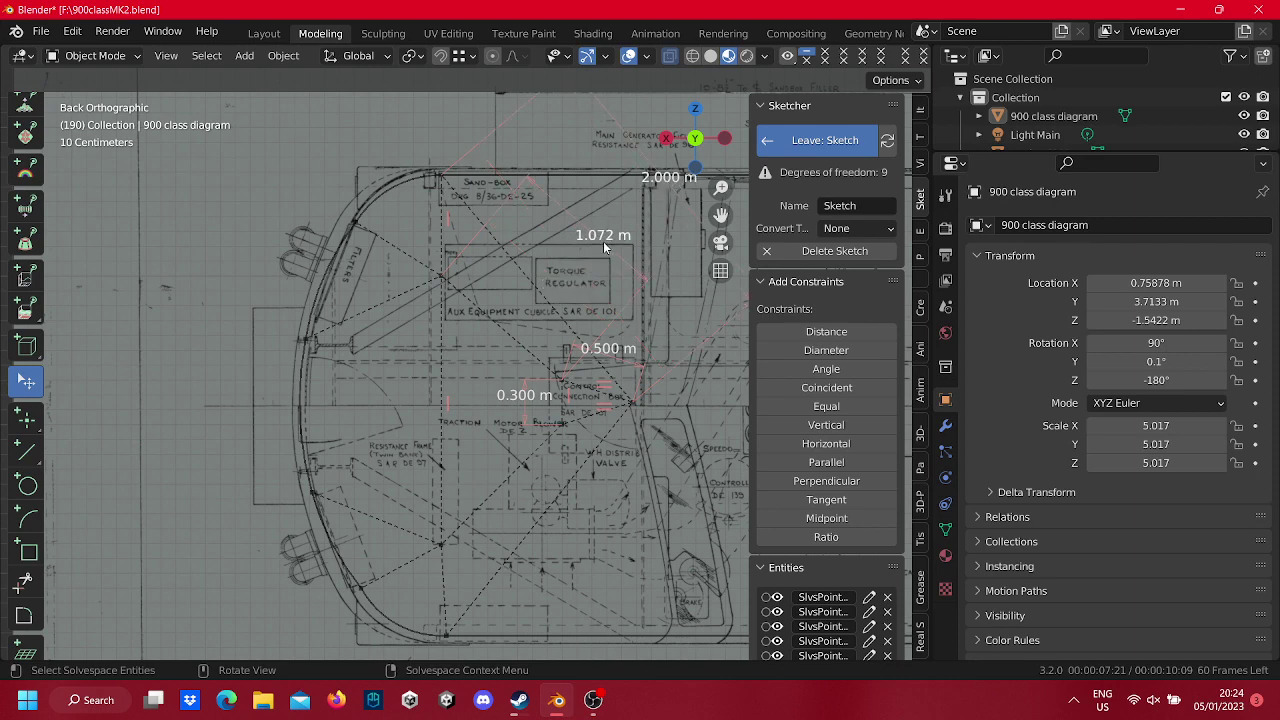
pyautogui.doubleClick(603, 236)
pyautogui.write('1')
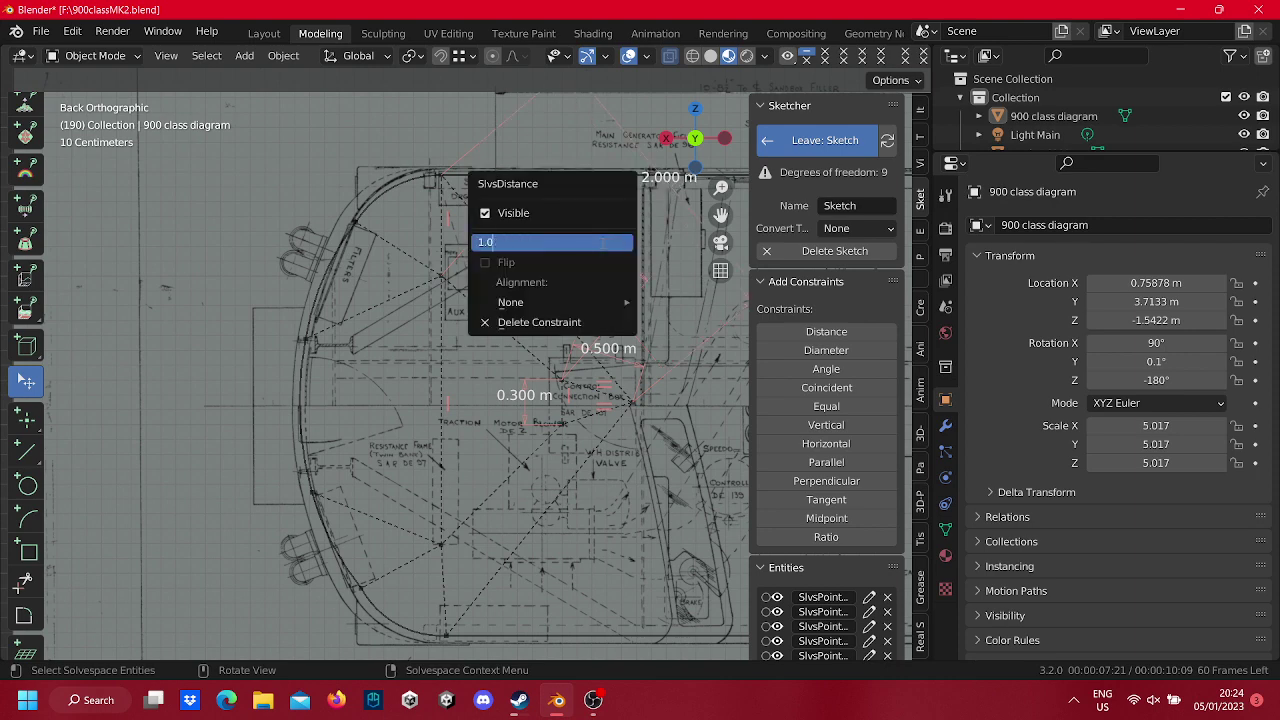
pyautogui.press('Return')
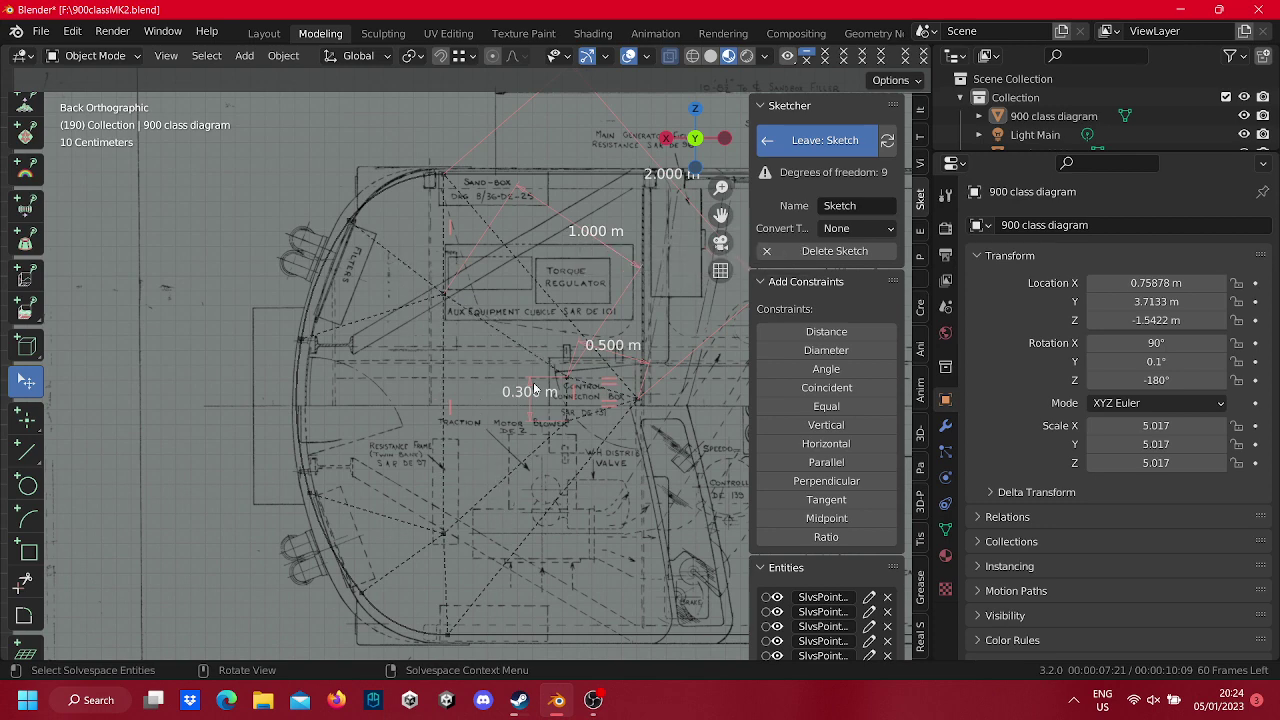
# Make two pairs of dashed construction lines equal and add a 1.540 m point distance.
pyautogui.click(549, 287)
pyautogui.click(550, 518)
pyautogui.click(826, 406)
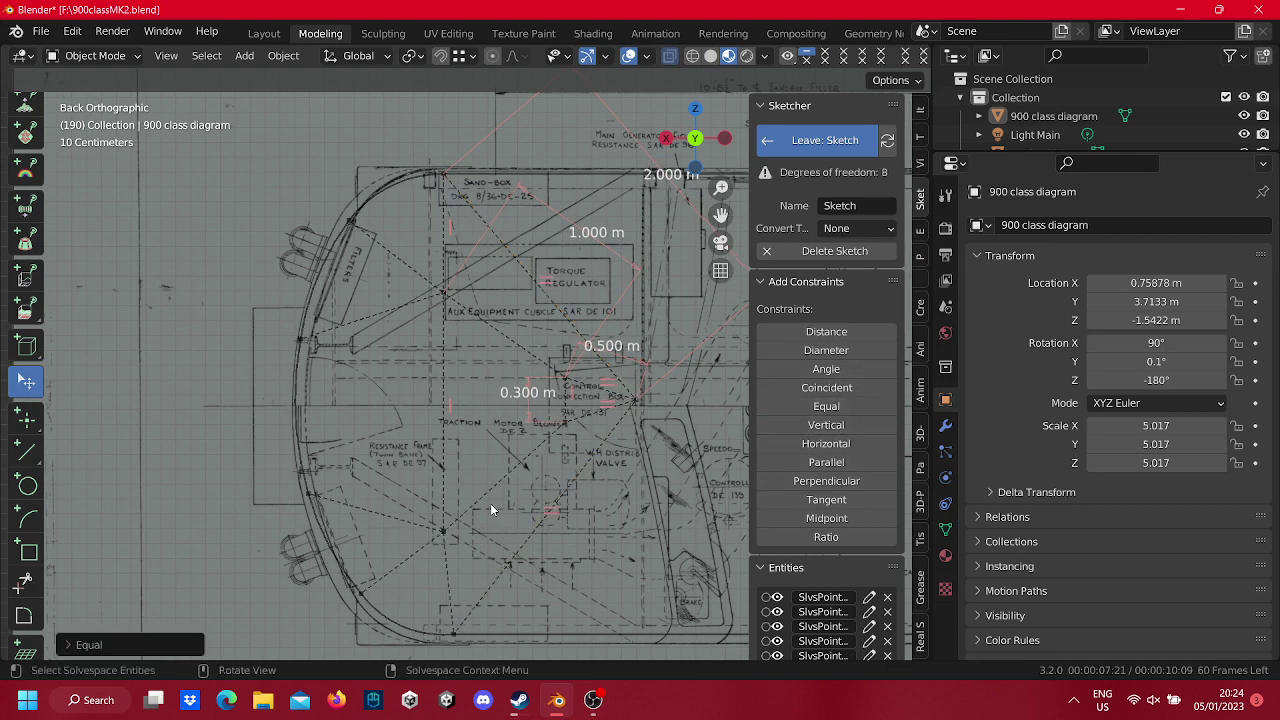
pyautogui.click(512, 337)
pyautogui.click(485, 479)
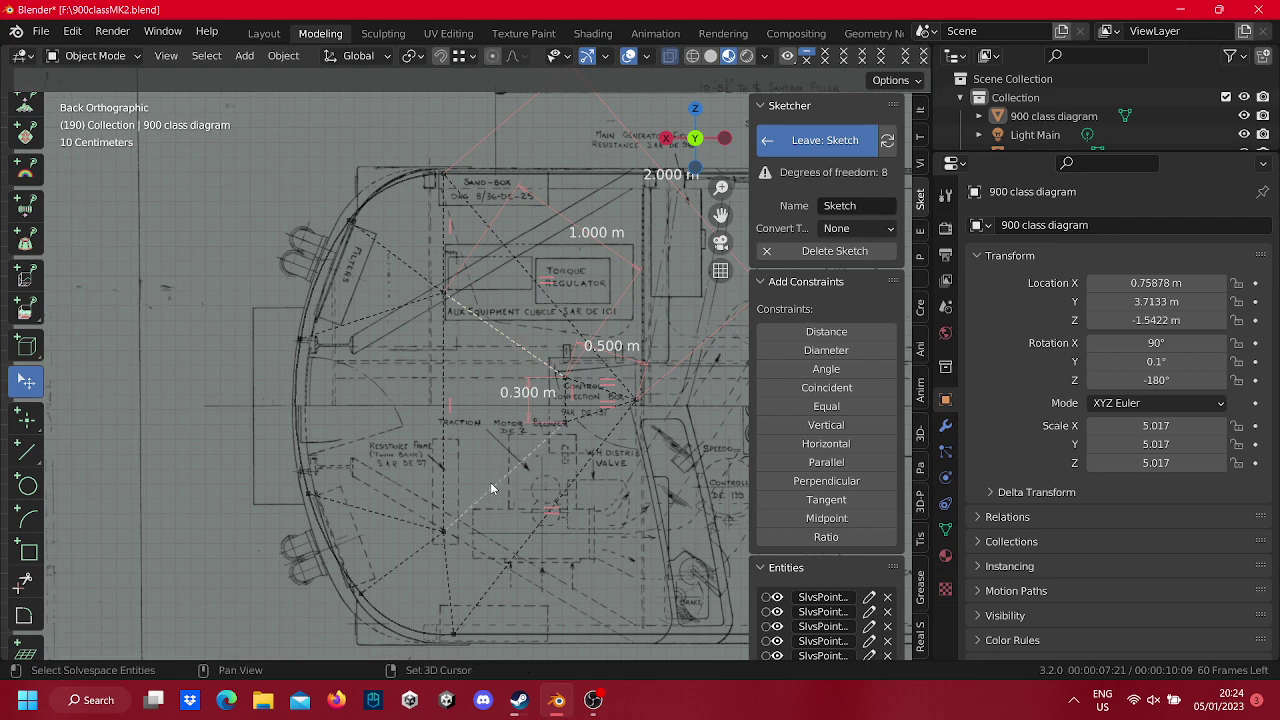
pyautogui.click(826, 406)
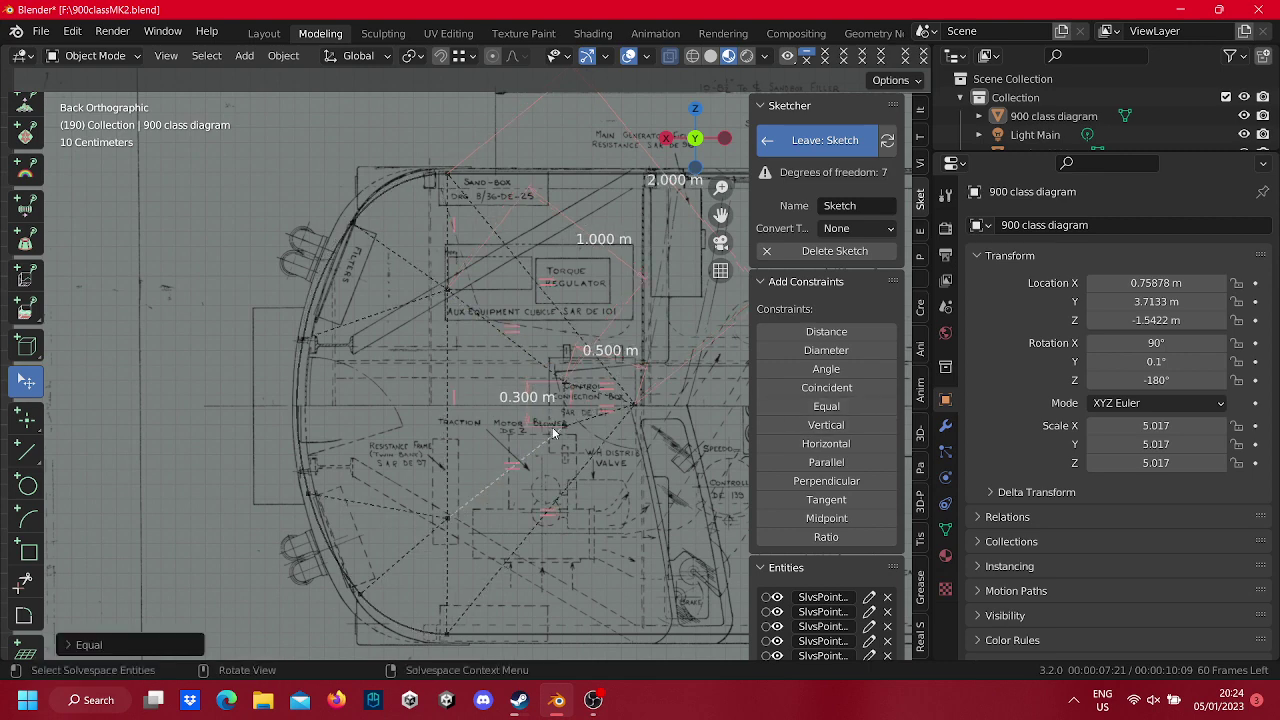
pyautogui.click(885, 336)
pyautogui.click(488, 505)
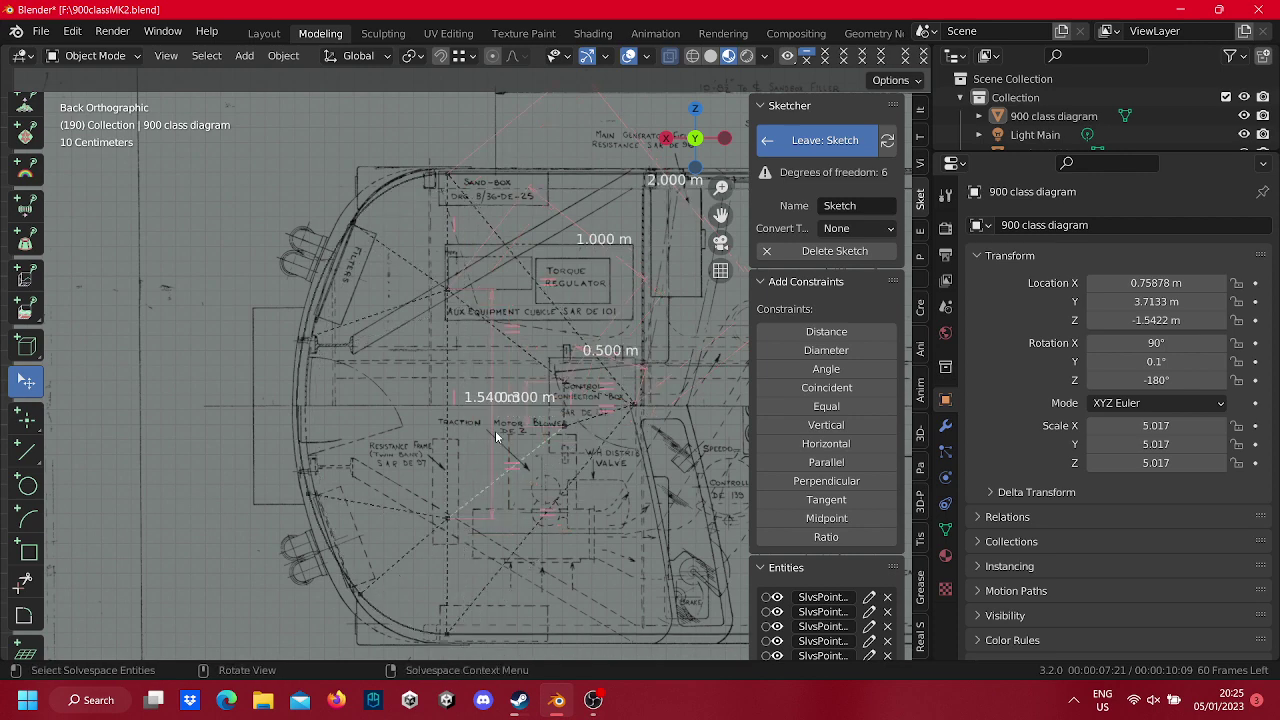
# Drag the 1.540 m dimension label out to the left of the cab end.
pyautogui.scroll(3, 485, 430)
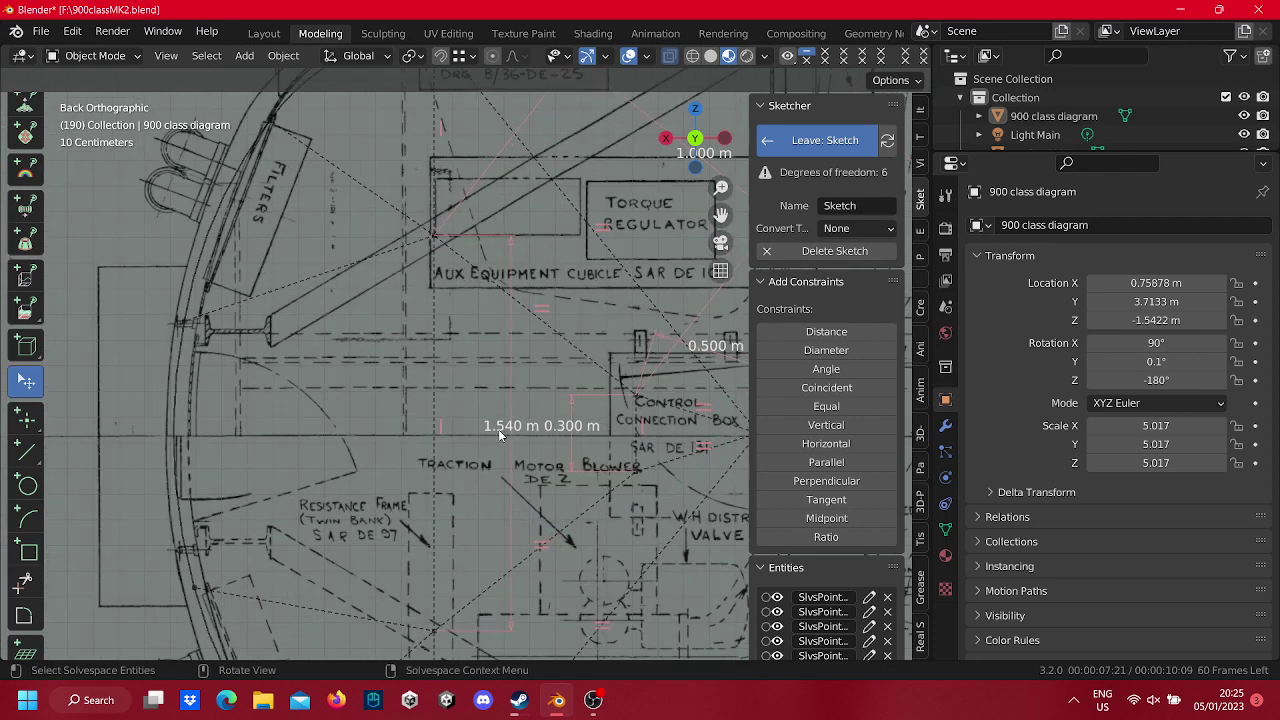
pyautogui.scroll(2, 498, 429)
pyautogui.scroll(2, 504, 444)
pyautogui.moveTo(546, 469)
pyautogui.keyDown('shift'); pyautogui.mouseDown(button='middle')
pyautogui.moveTo(492, 165)
pyautogui.moveTo(499, 265)
pyautogui.mouseUp(button='middle'); pyautogui.keyUp('shift')
pyautogui.scroll(3, 492, 165)
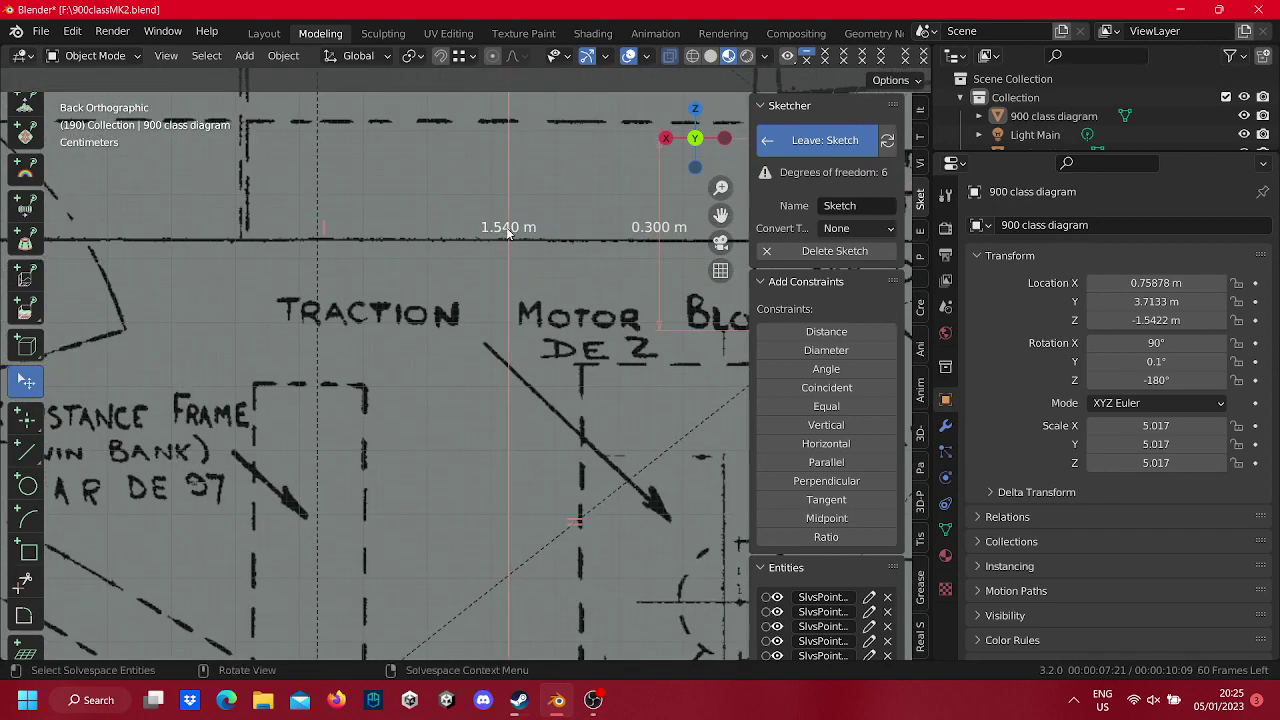
pyautogui.moveTo(506, 227); pyautogui.dragTo(178, 255)
pyautogui.scroll(-4, 318, 308)
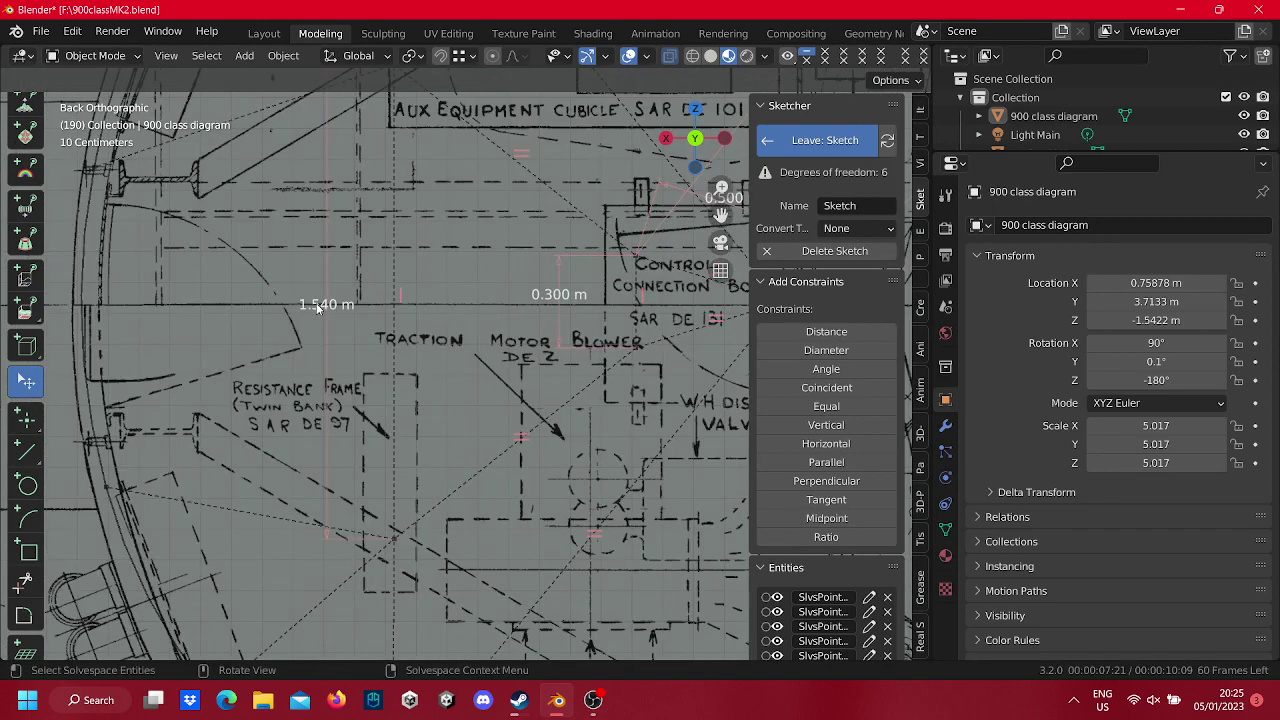
pyautogui.scroll(-8, 318, 308)
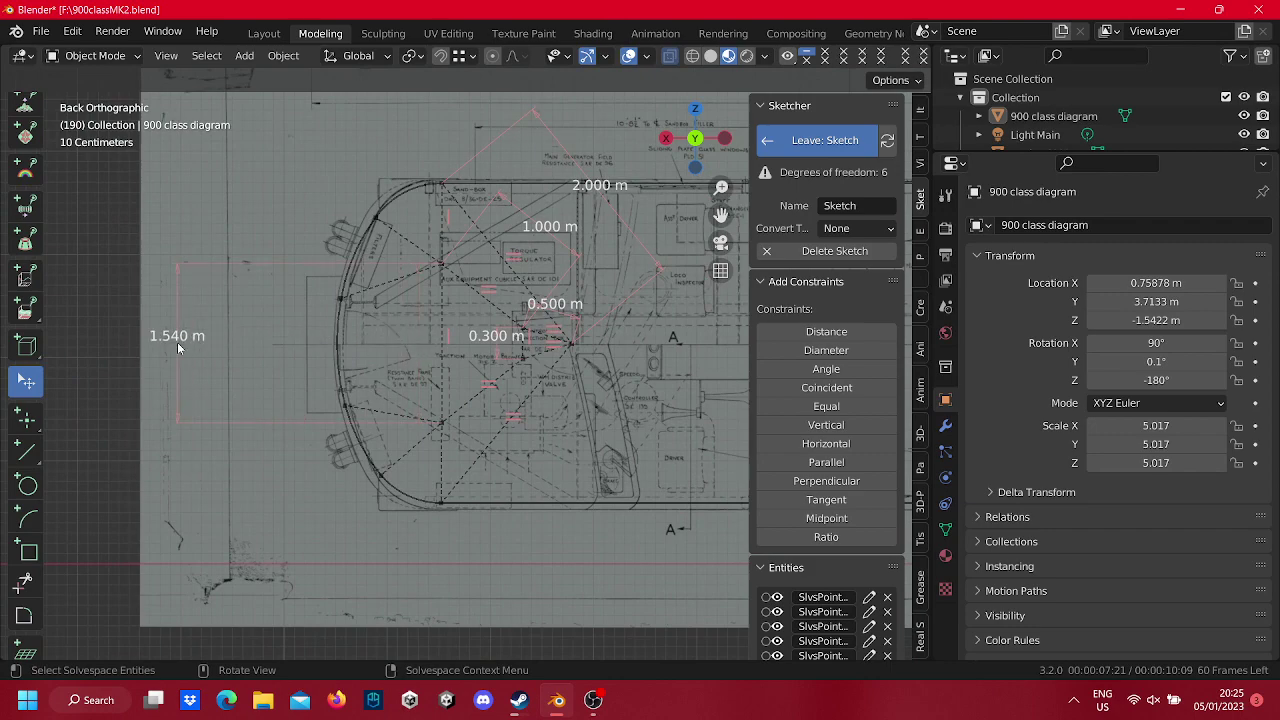
pyautogui.scroll(4, 400, 295)
pyautogui.scroll(-4, 500, 320)
pyautogui.scroll(2, 535, 408)
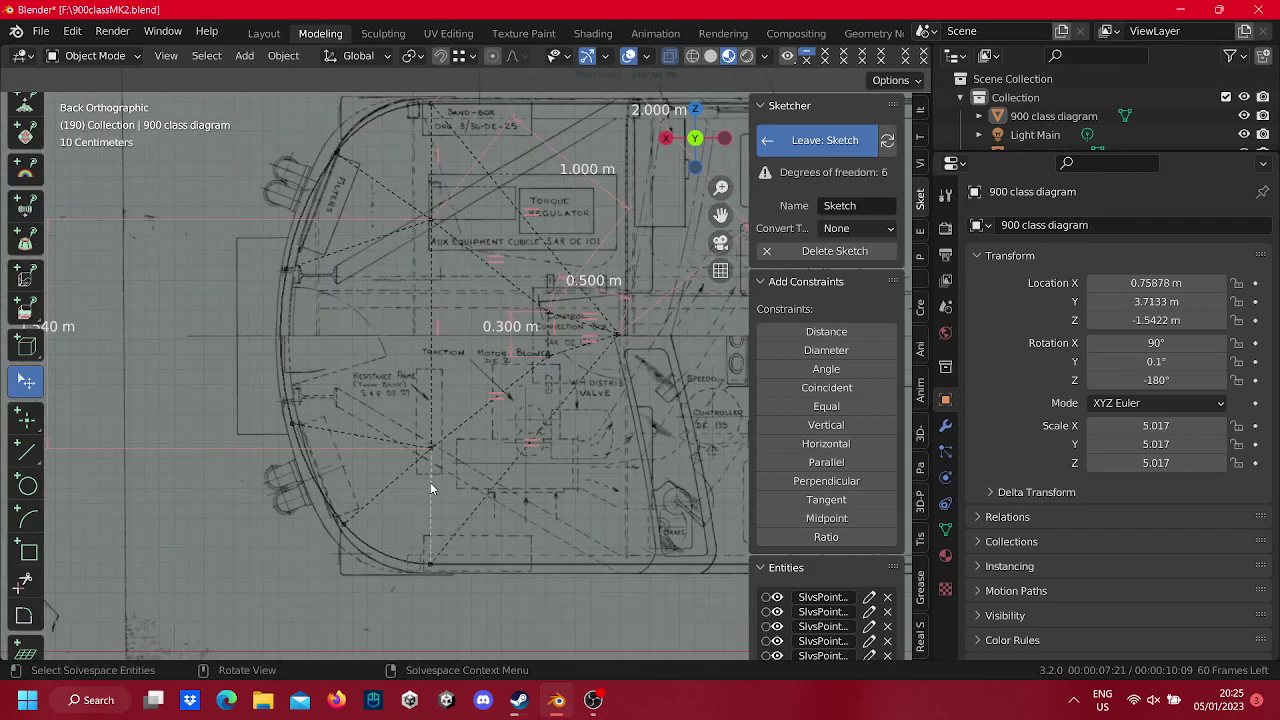
pyautogui.scroll(-2, 436, 482)
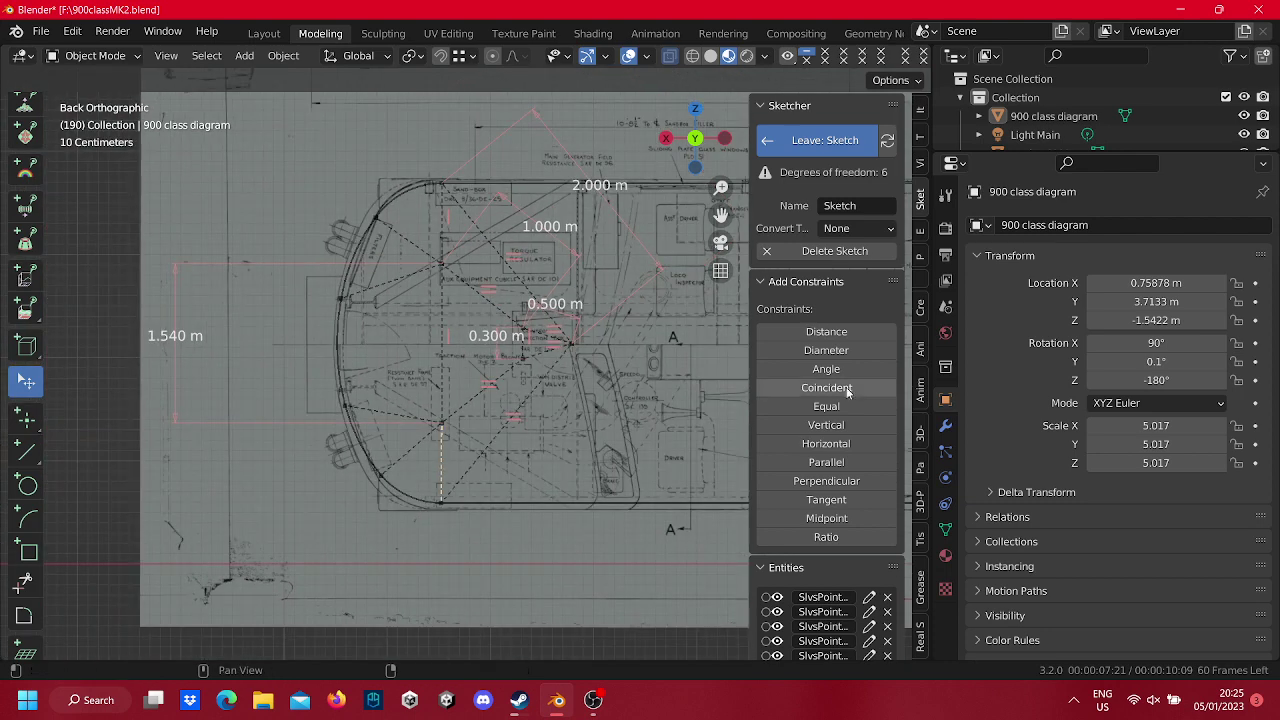
# Try adding distance dimensions, then undo the failing 0.782 m one.
pyautogui.click(848, 333)
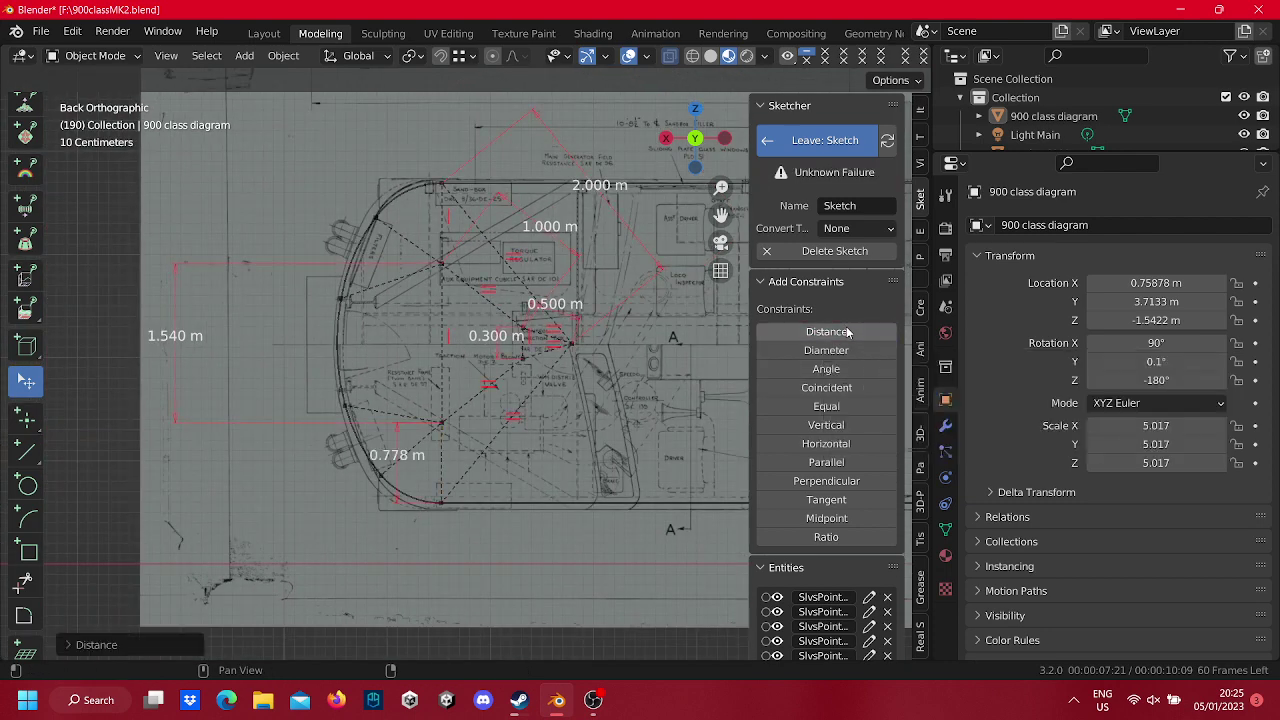
pyautogui.hotkey('ctrl', 'z')
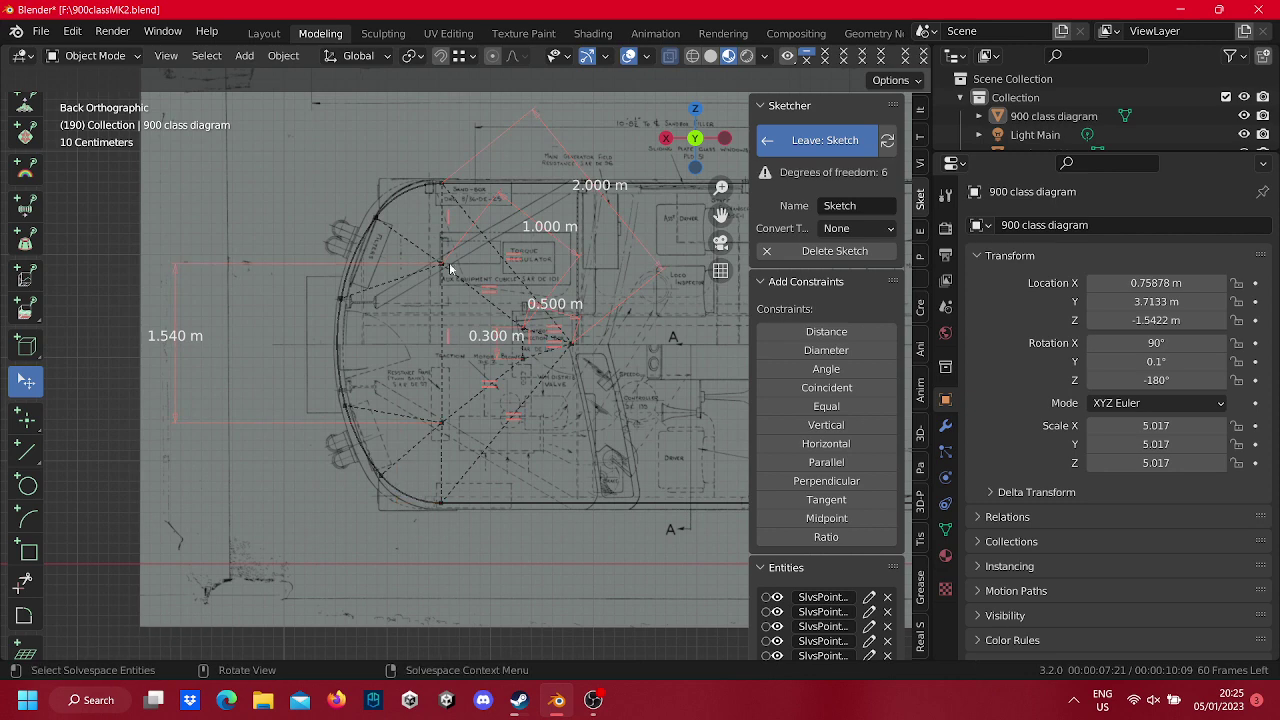
pyautogui.click(849, 335)
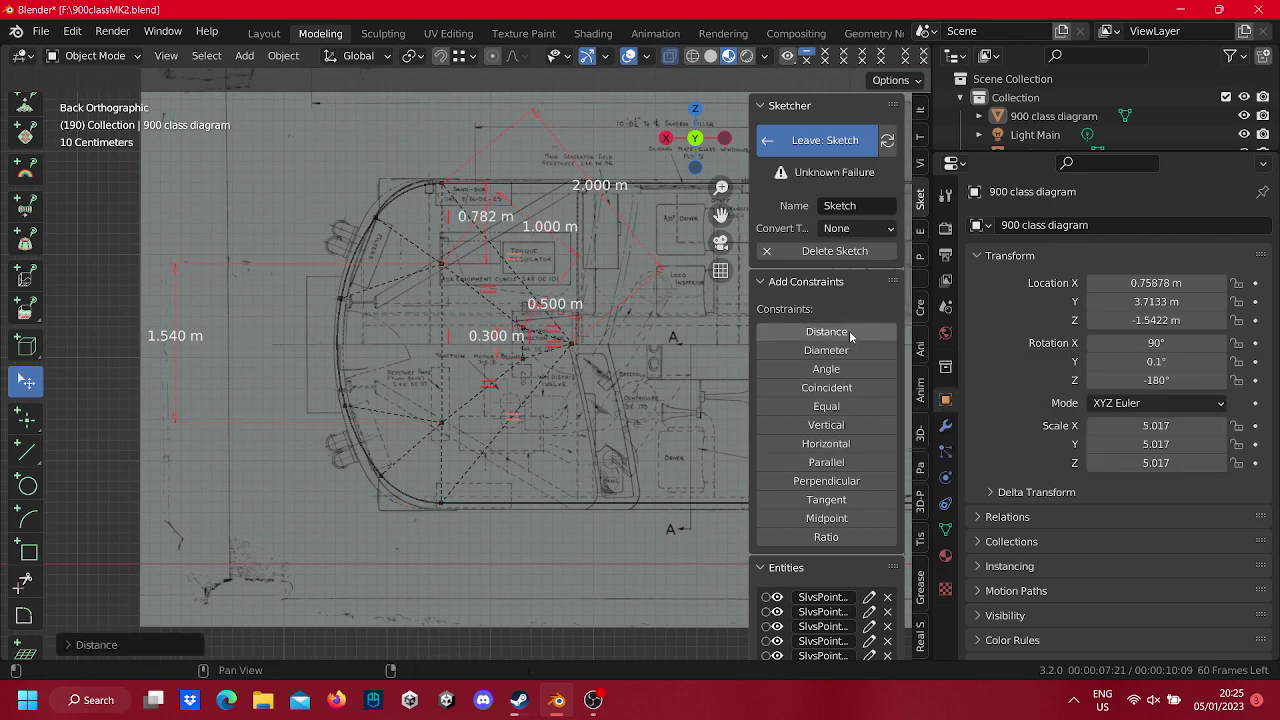
pyautogui.moveTo(490, 220); pyautogui.dragTo(180, 231)
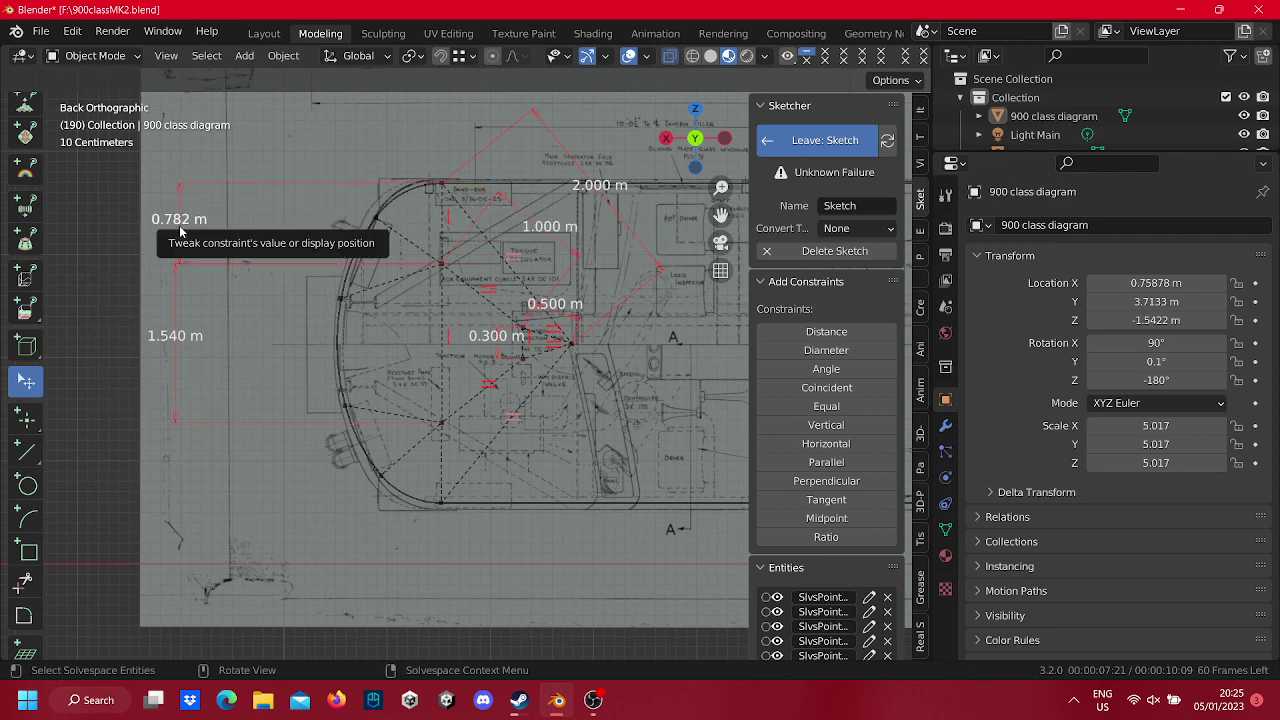
pyautogui.hotkey('ctrl', 'z')
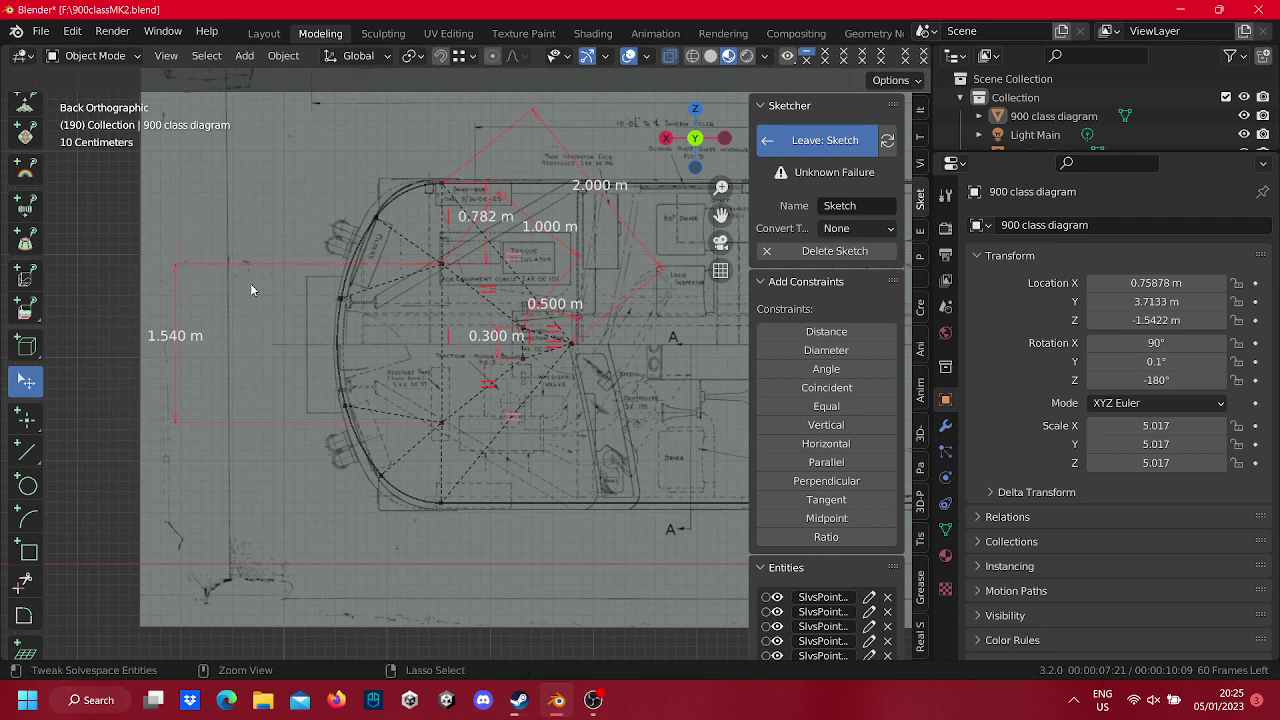
pyautogui.hotkey('ctrl', 'z')
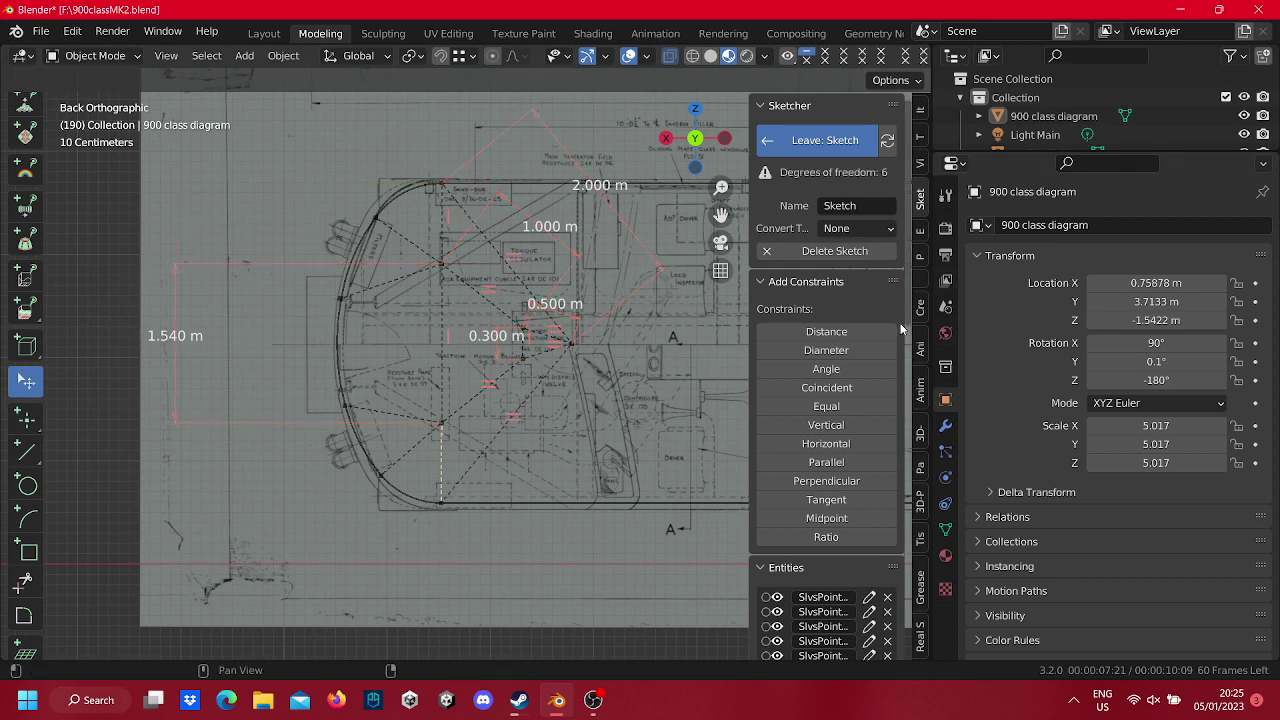
pyautogui.hotkey('ctrl', 'shift', 'z')
pyautogui.hotkey('ctrl', 'z')
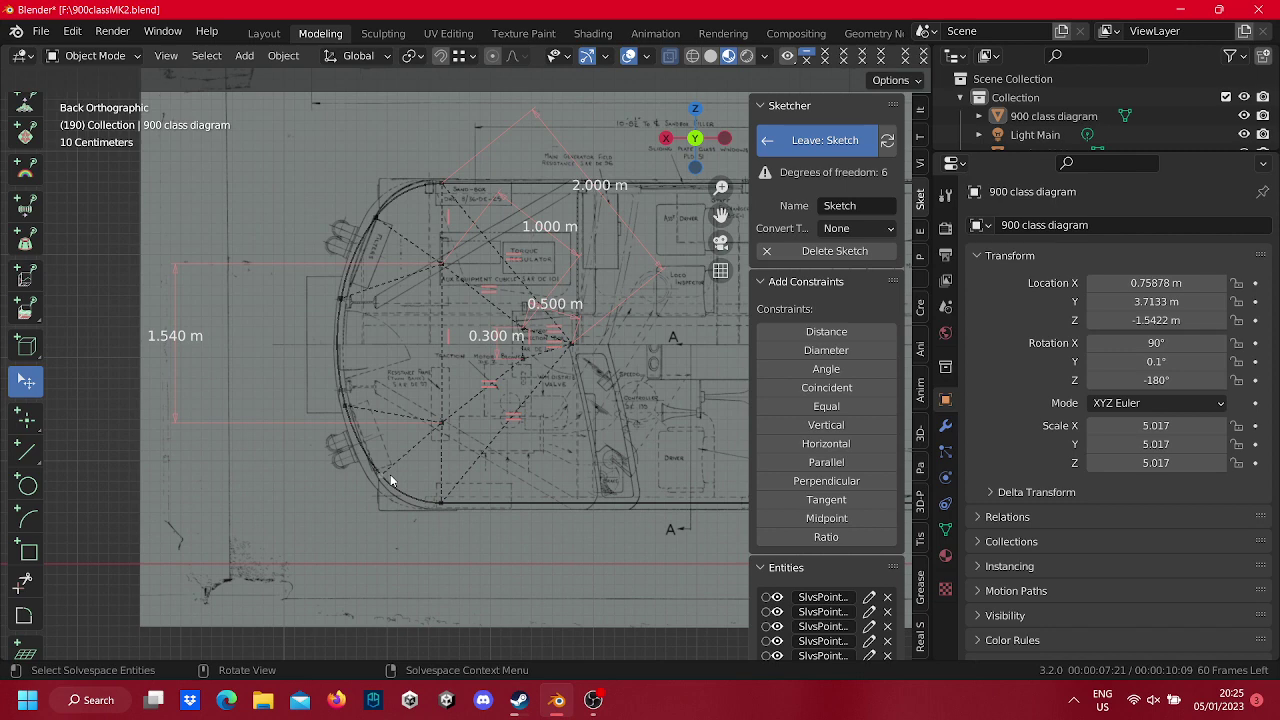
# Change the left-hand 1.540 m dimension to 1.500 m.
pyautogui.rightClick(184, 343)
pyautogui.click(184, 340)
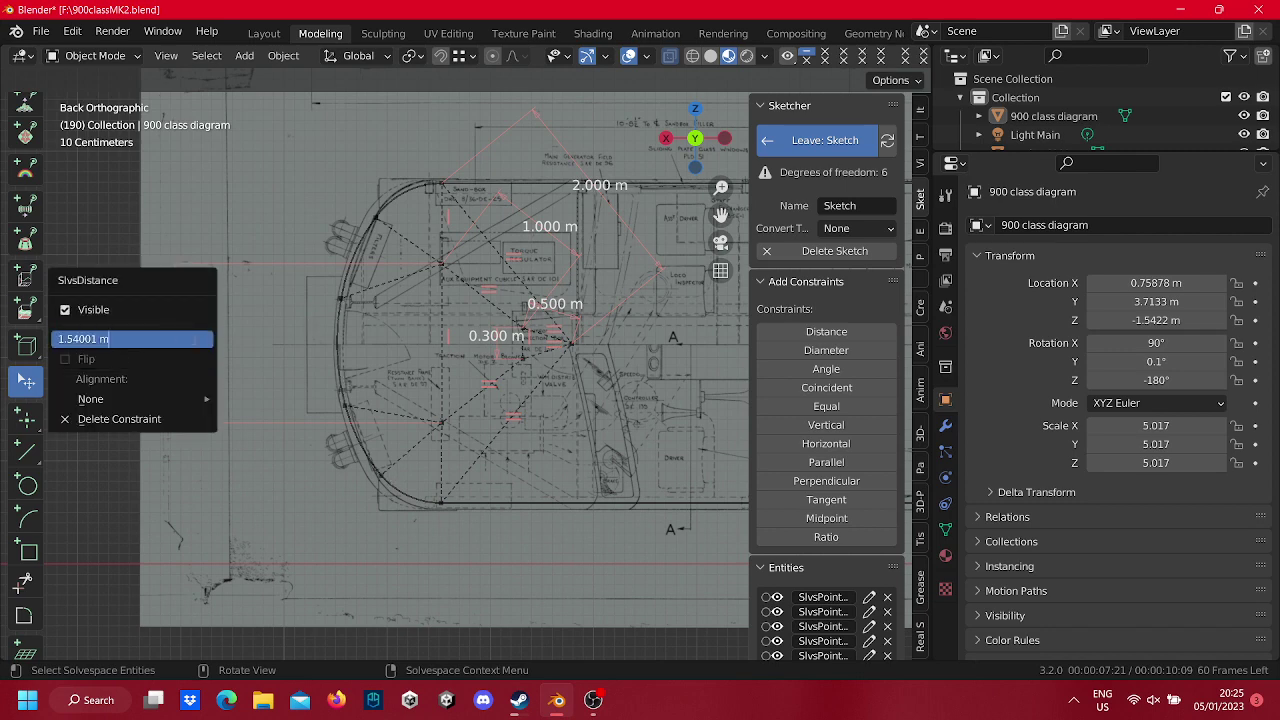
pyautogui.write('1.5')
pyautogui.press('Return')
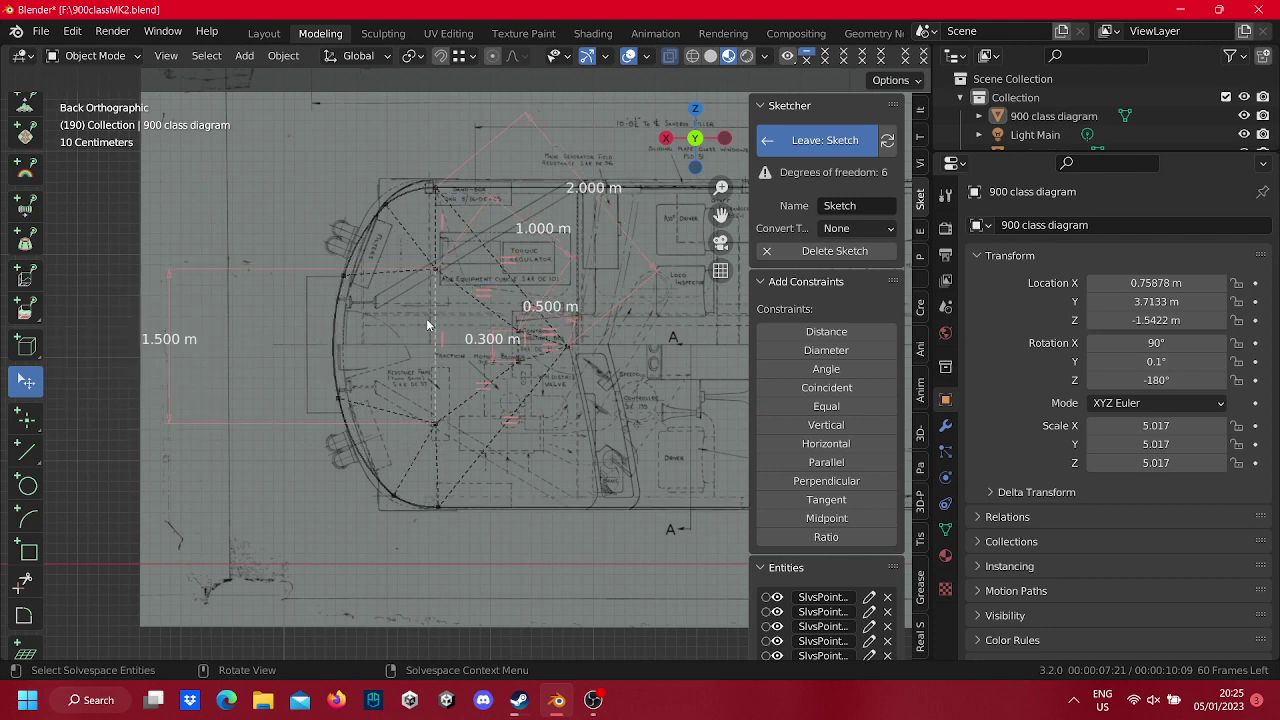
# Add a distance dimension on the upper curve segment and set it to 0.900 m.
pyautogui.click(826, 331)
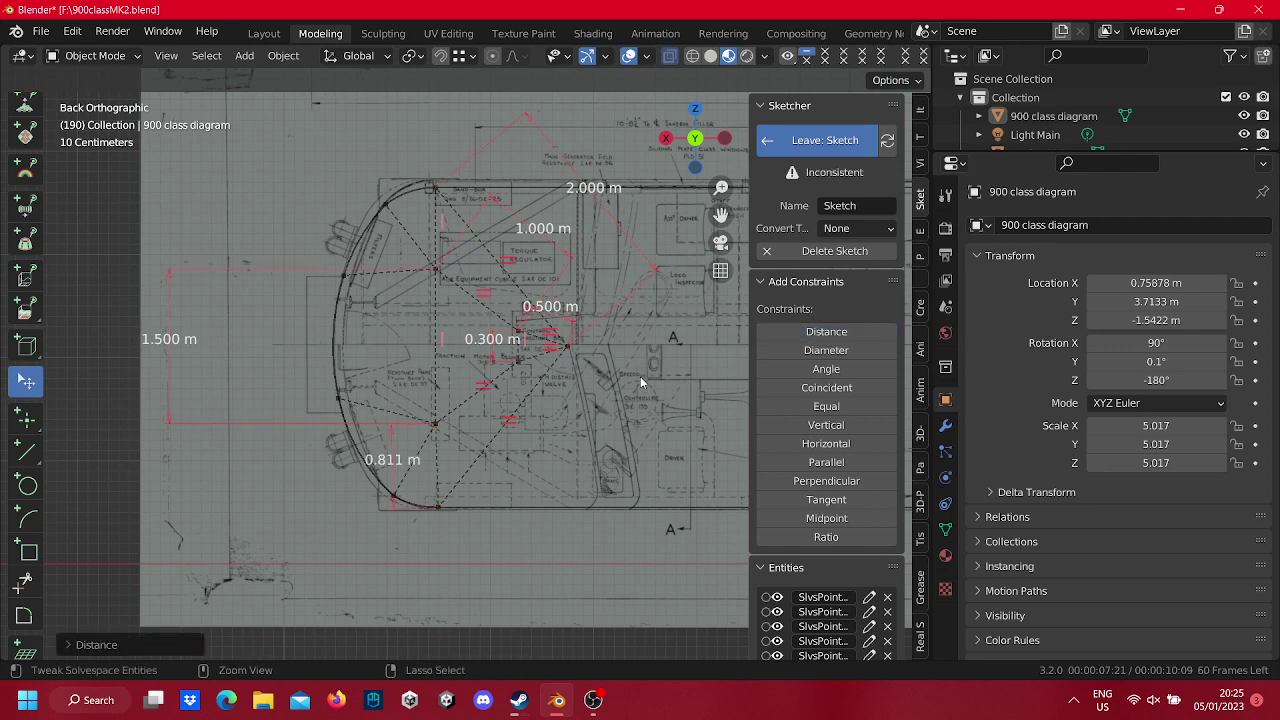
pyautogui.hotkey('ctrl', 'z')
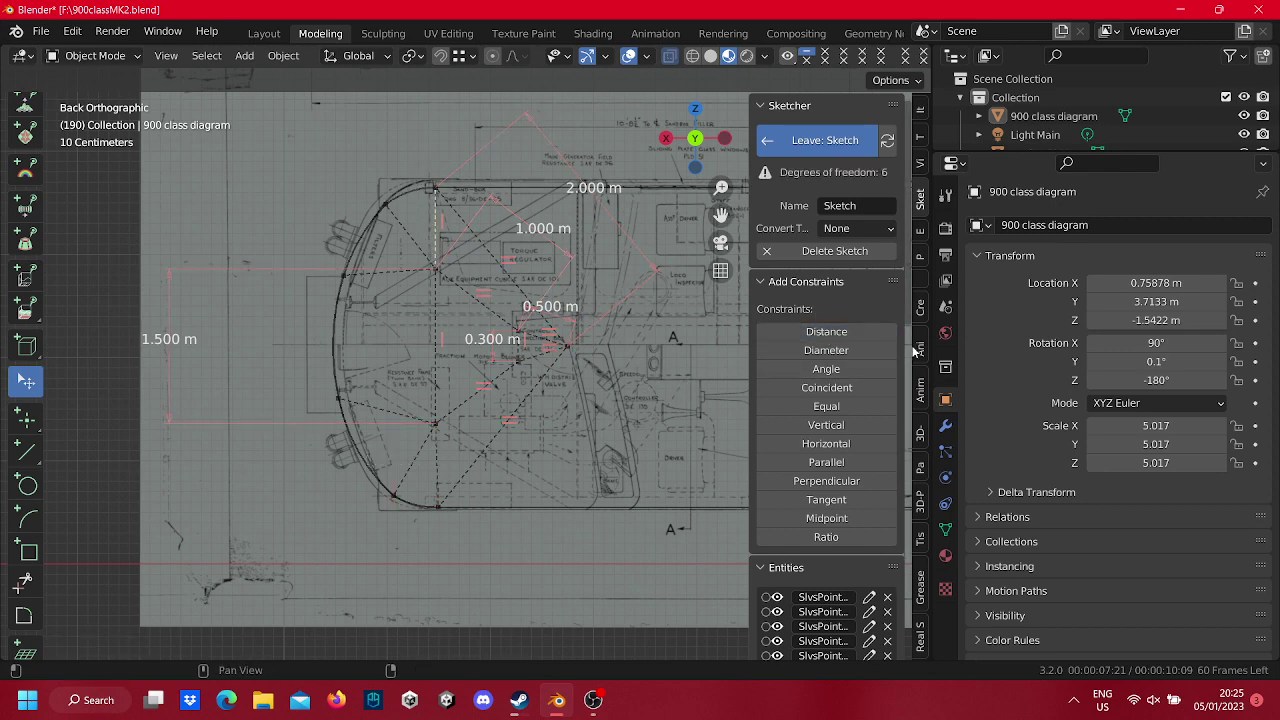
pyautogui.click(815, 332)
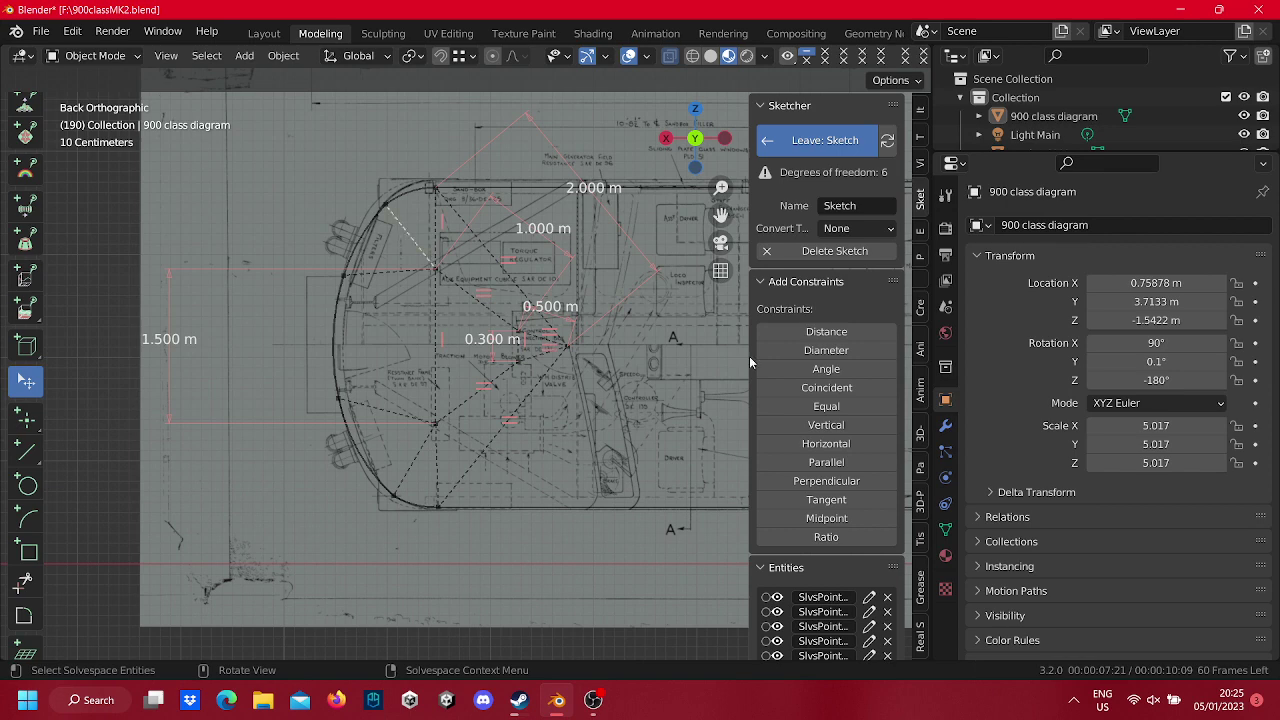
pyautogui.click(826, 331)
pyautogui.hotkey('ctrl', 'z')
pyautogui.click(845, 331)
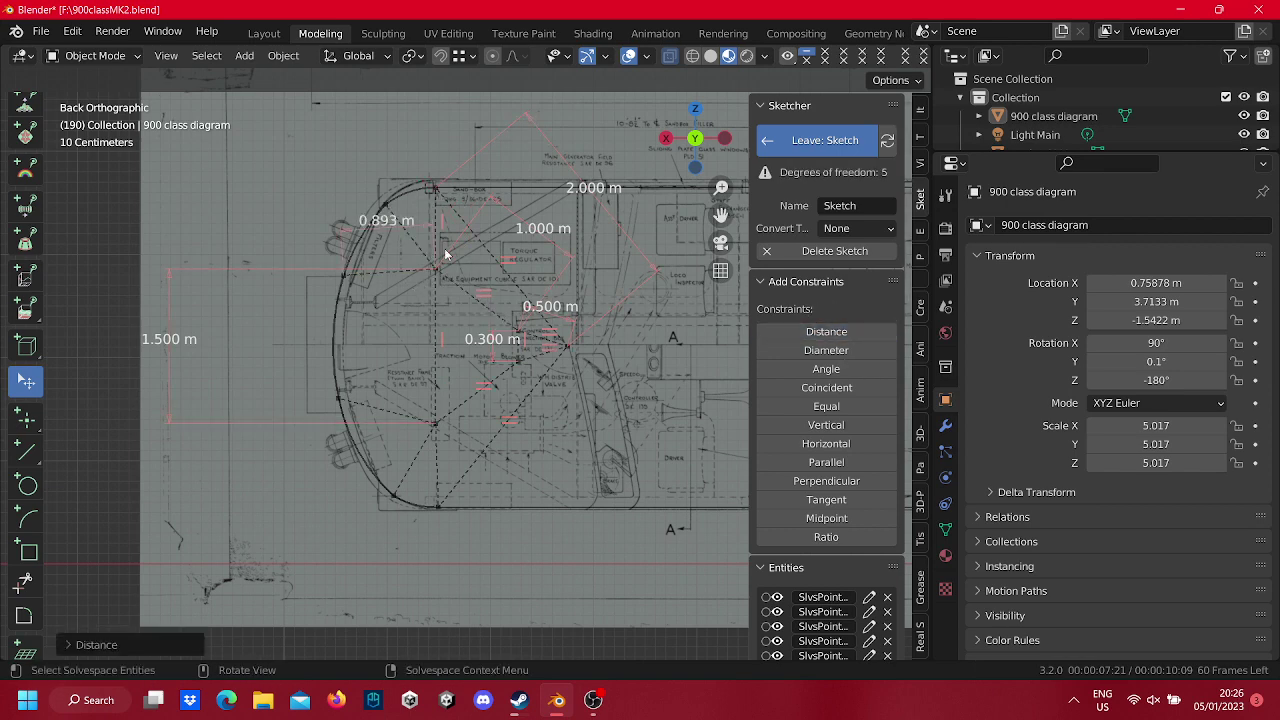
pyautogui.rightClick(390, 232)
pyautogui.click(389, 228)
pyautogui.write('0.9')
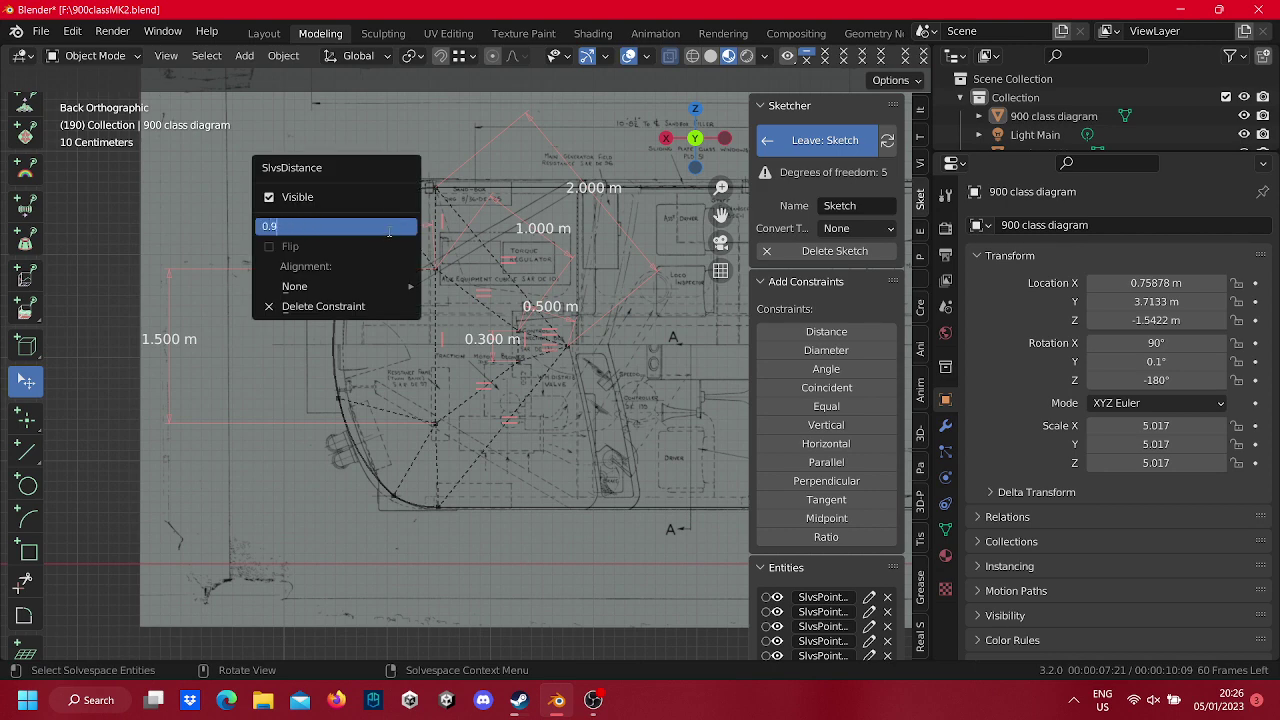
pyautogui.press('Return')
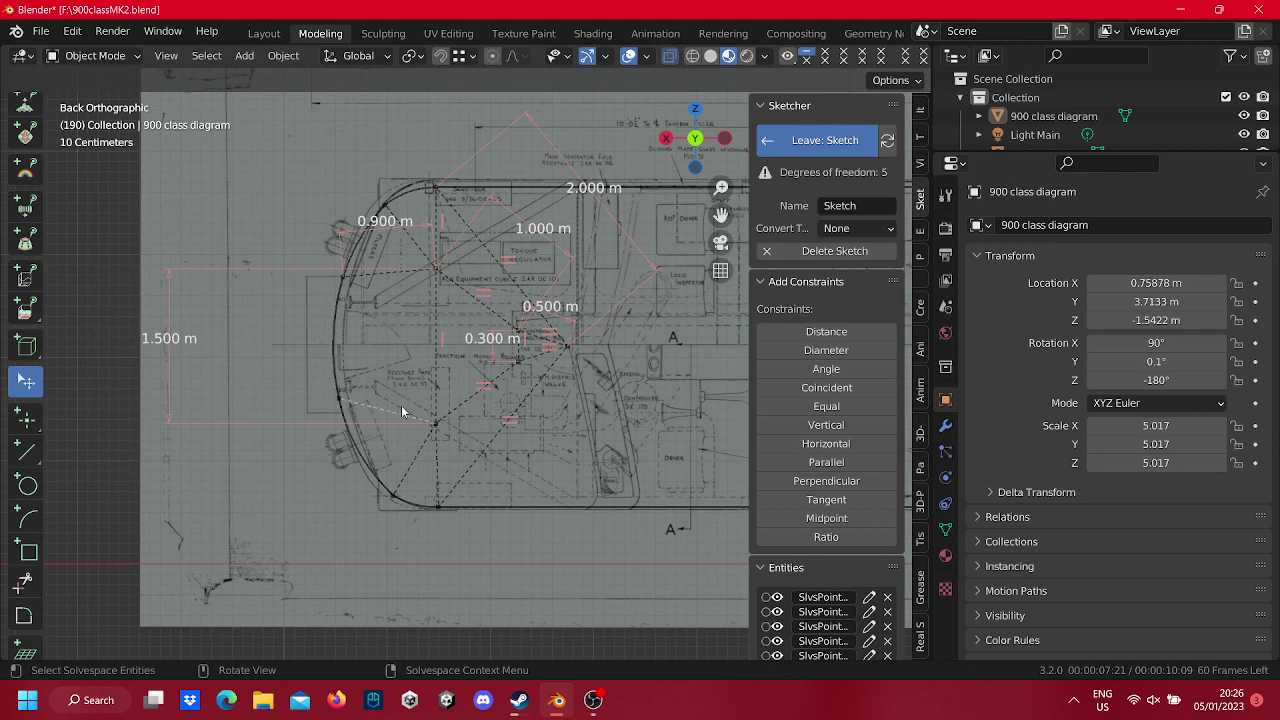
# Shorten the left-hand 1.500 m dimension to 1.300 m.
pyautogui.rightClick(175, 347)
pyautogui.write('1')
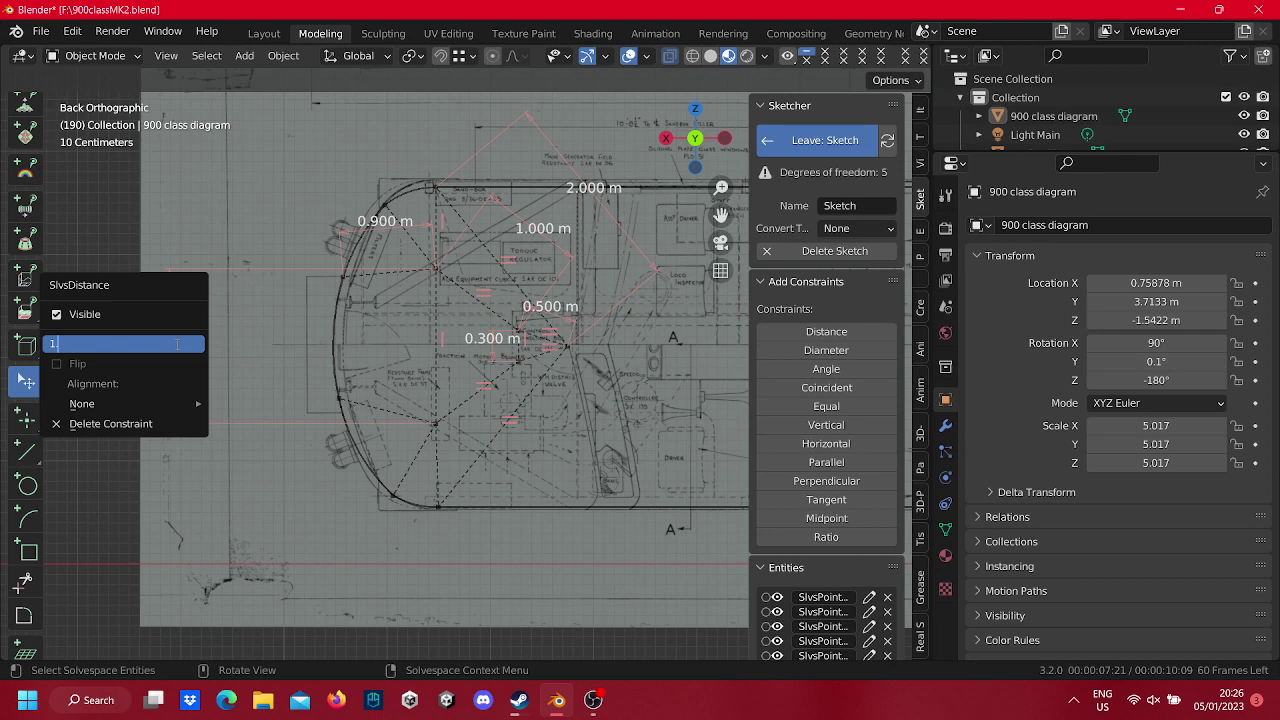
pyautogui.write('.3')
pyautogui.press('Return')
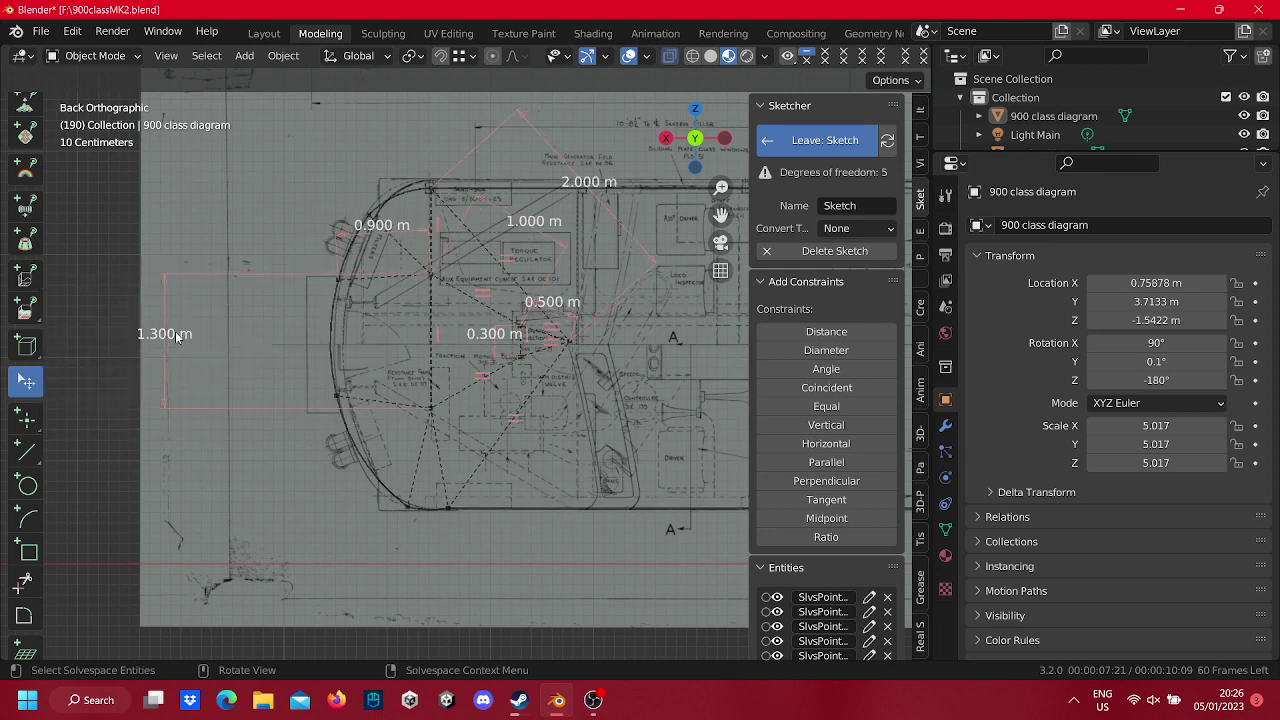
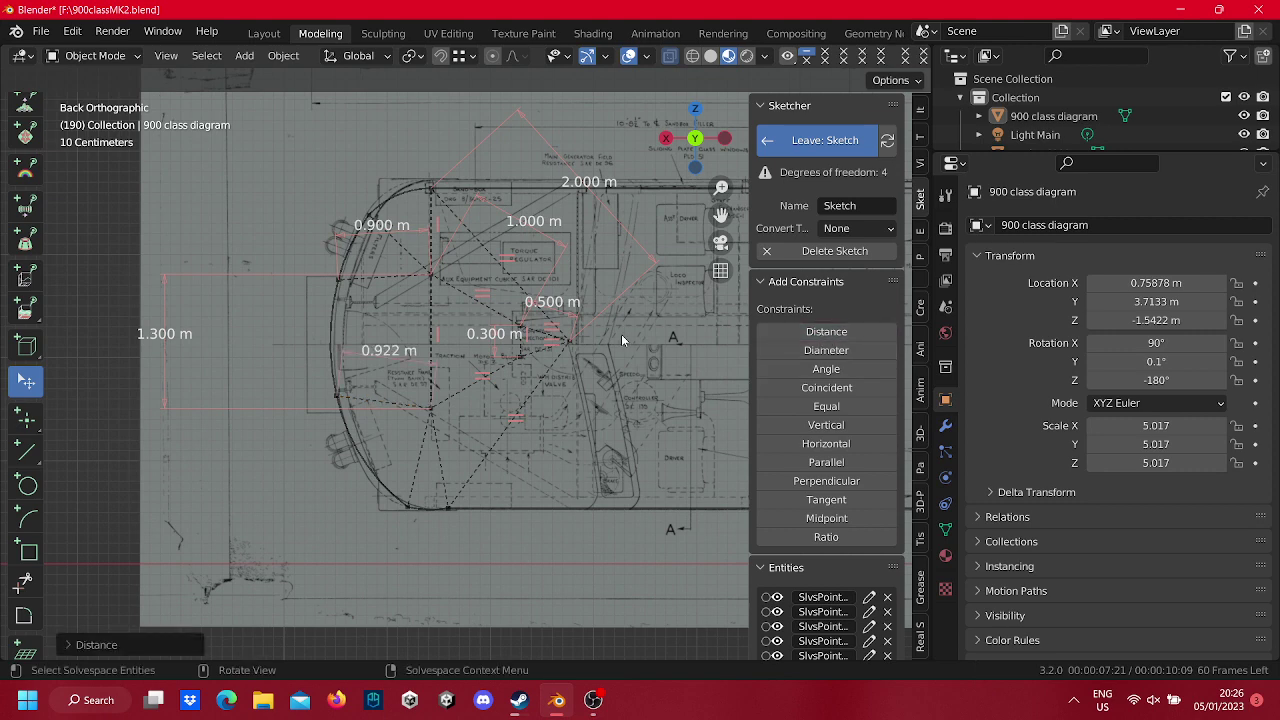
# Constrain two sketch lines to equal length and drag the lower point and bottom line onto the blueprint edge.
pyautogui.keyDown('shift'); pyautogui.click(385, 289); pyautogui.keyUp('shift')
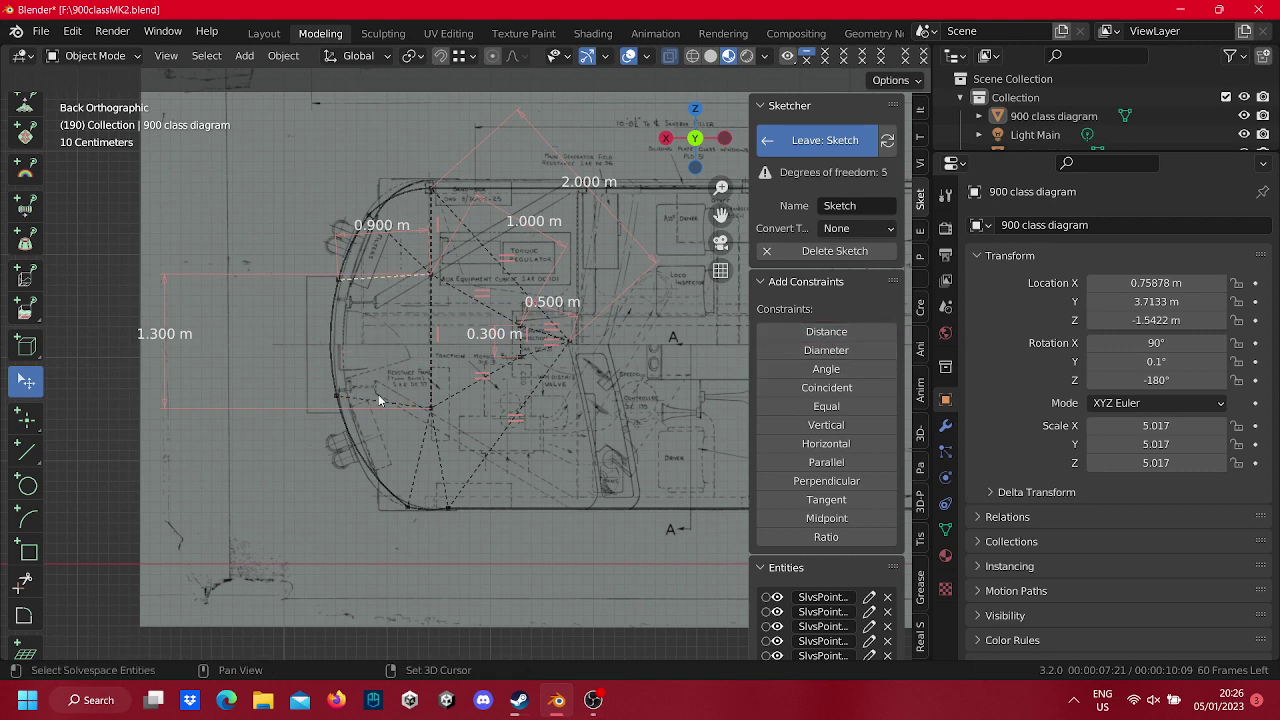
pyautogui.click(826, 406)
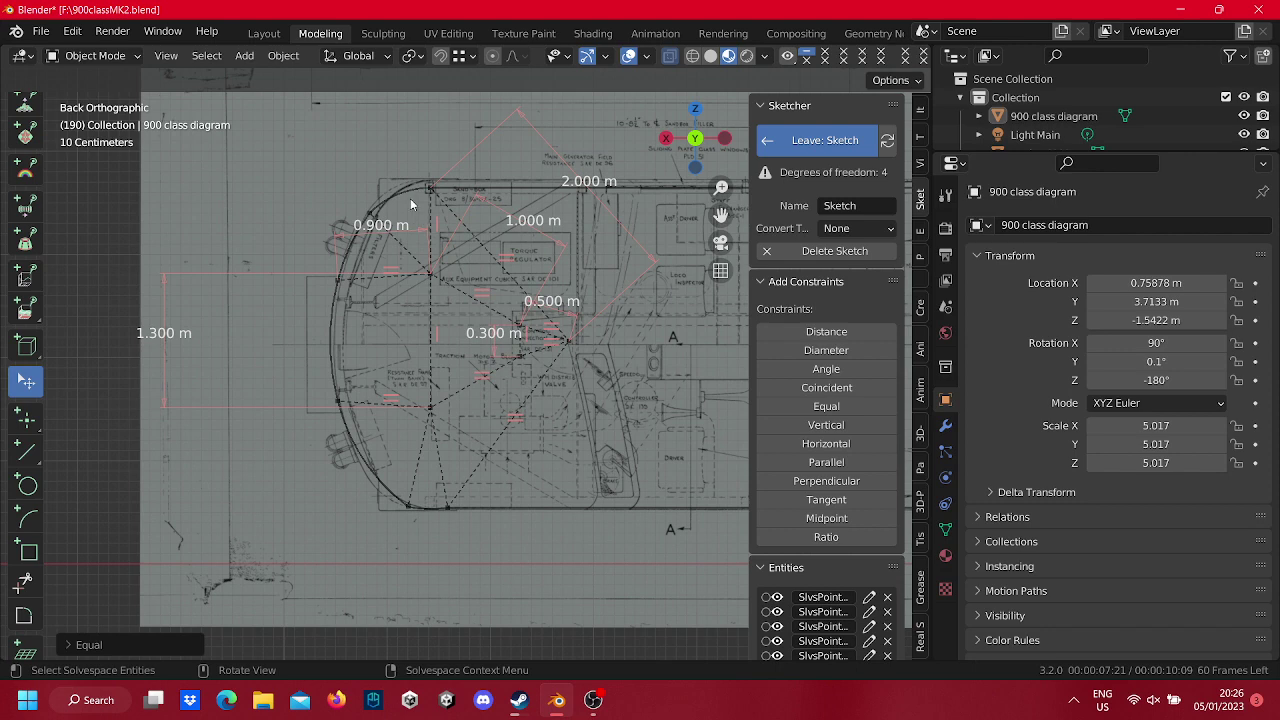
pyautogui.moveTo(405, 511)
pyautogui.mouseDown()
pyautogui.moveTo(375, 483)
pyautogui.moveTo(465, 516)
pyautogui.moveTo(283, 429)
pyautogui.moveTo(226, 490)
pyautogui.mouseUp()
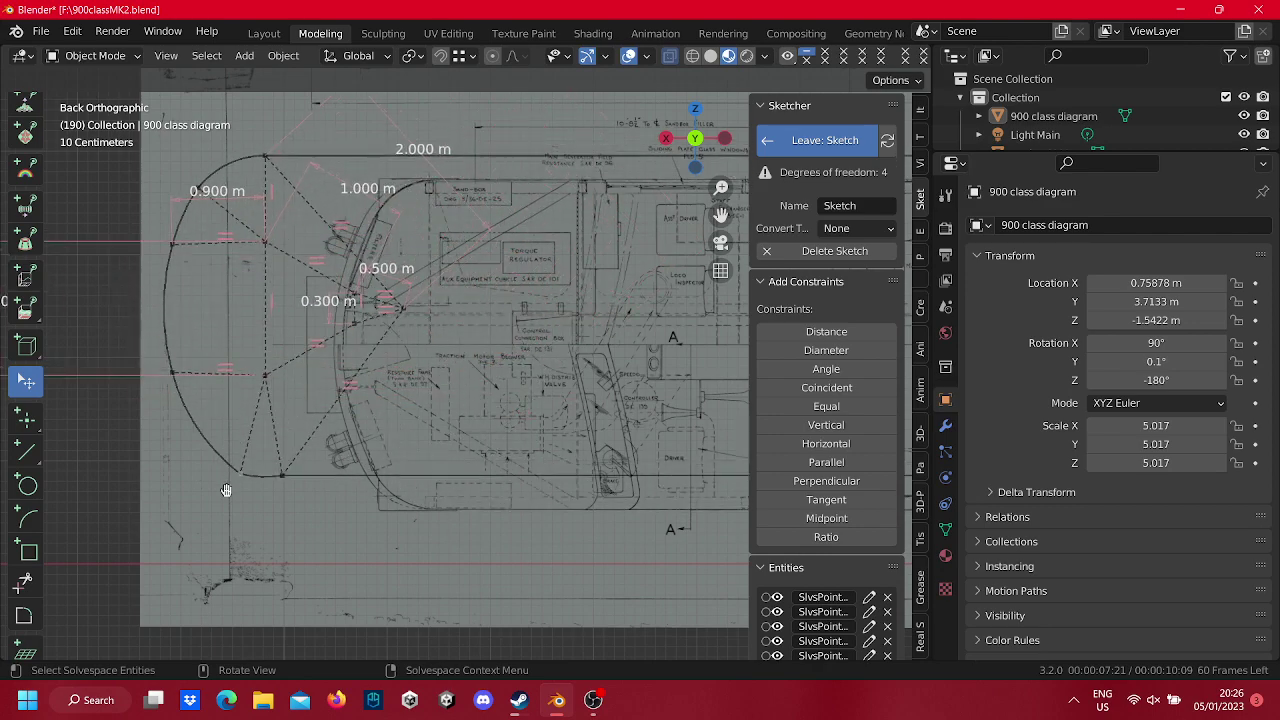
pyautogui.moveTo(462, 475); pyautogui.dragTo(565, 500)
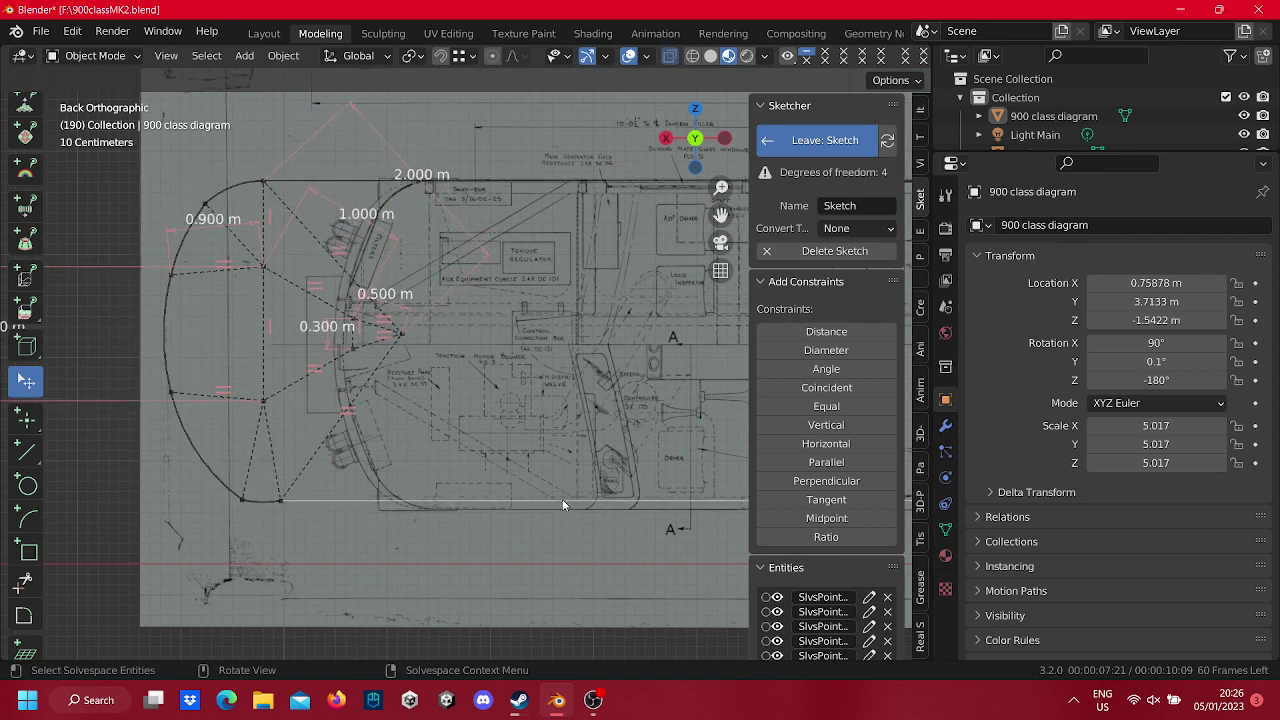
# Shift the rounded front arc until it sits on the cab's front edge in the blueprint.
pyautogui.moveTo(173, 338)
pyautogui.mouseDown()
pyautogui.moveTo(350, 345)
pyautogui.moveTo(298, 347)
pyautogui.mouseUp()
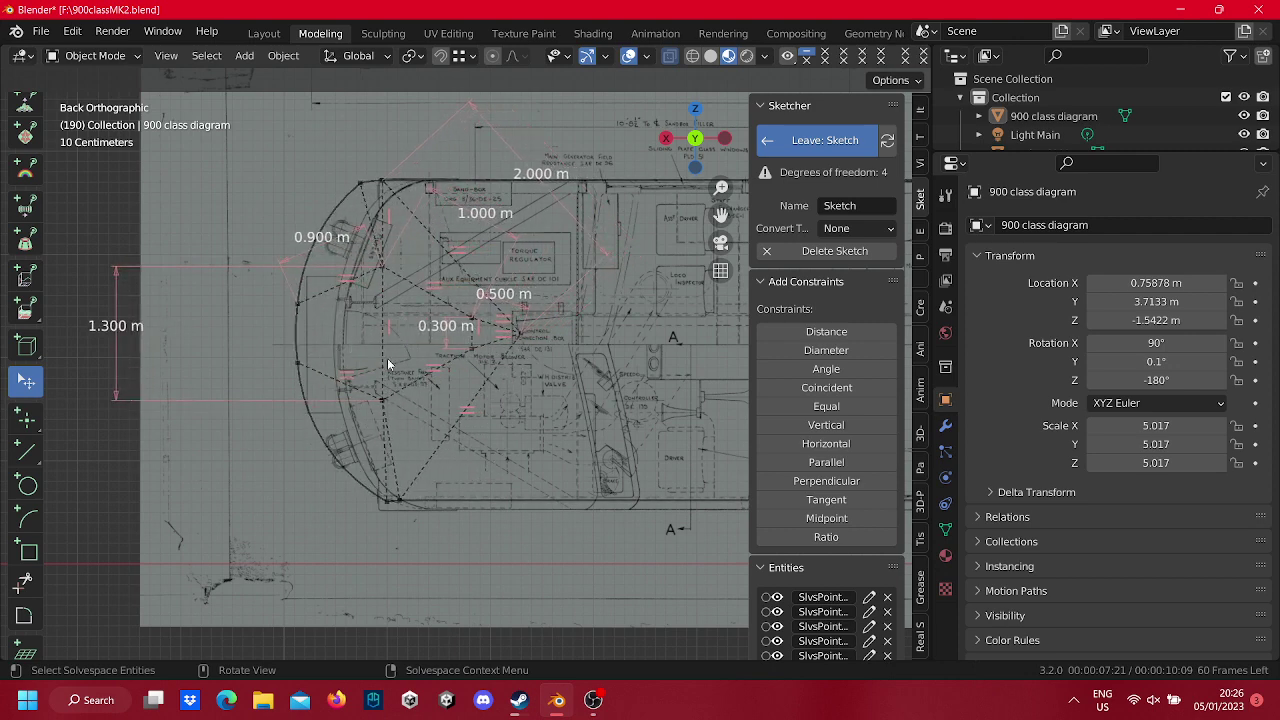
pyautogui.moveTo(391, 367); pyautogui.dragTo(436, 362)
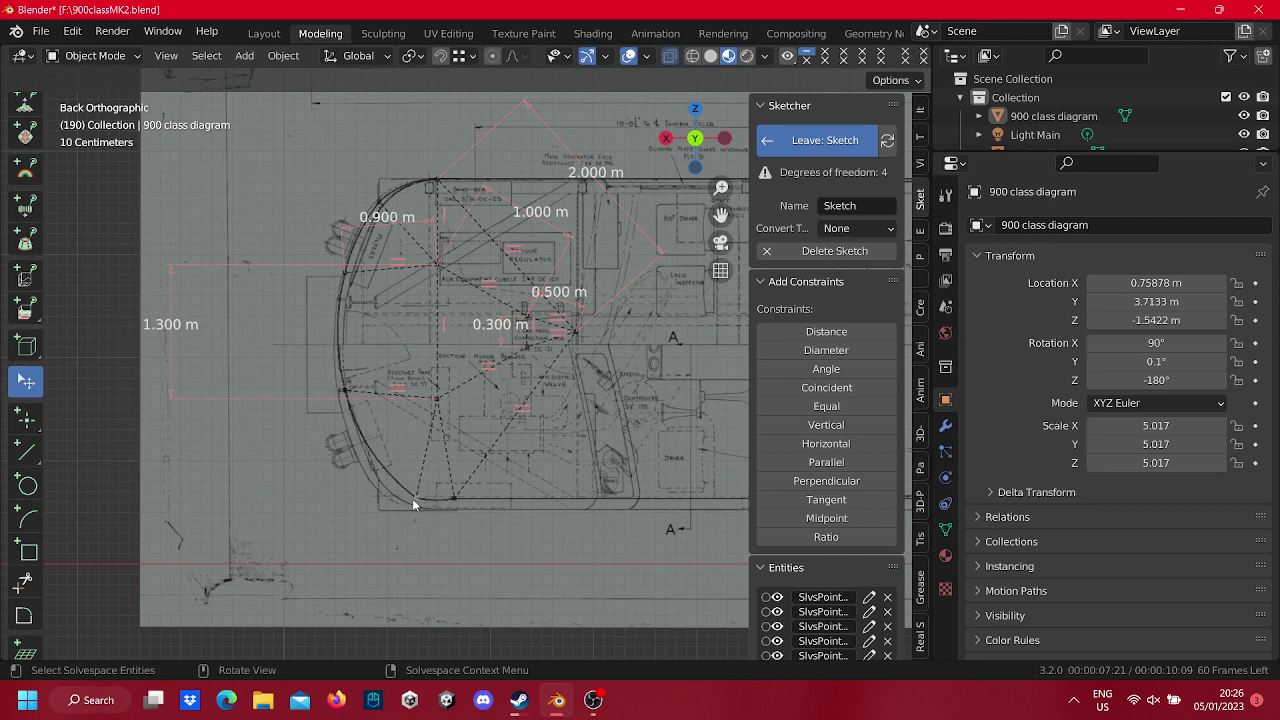
pyautogui.moveTo(413, 505)
pyautogui.mouseDown()
pyautogui.moveTo(399, 497)
pyautogui.moveTo(428, 500)
pyautogui.mouseUp()
pyautogui.moveTo(351, 322); pyautogui.dragTo(334, 337)
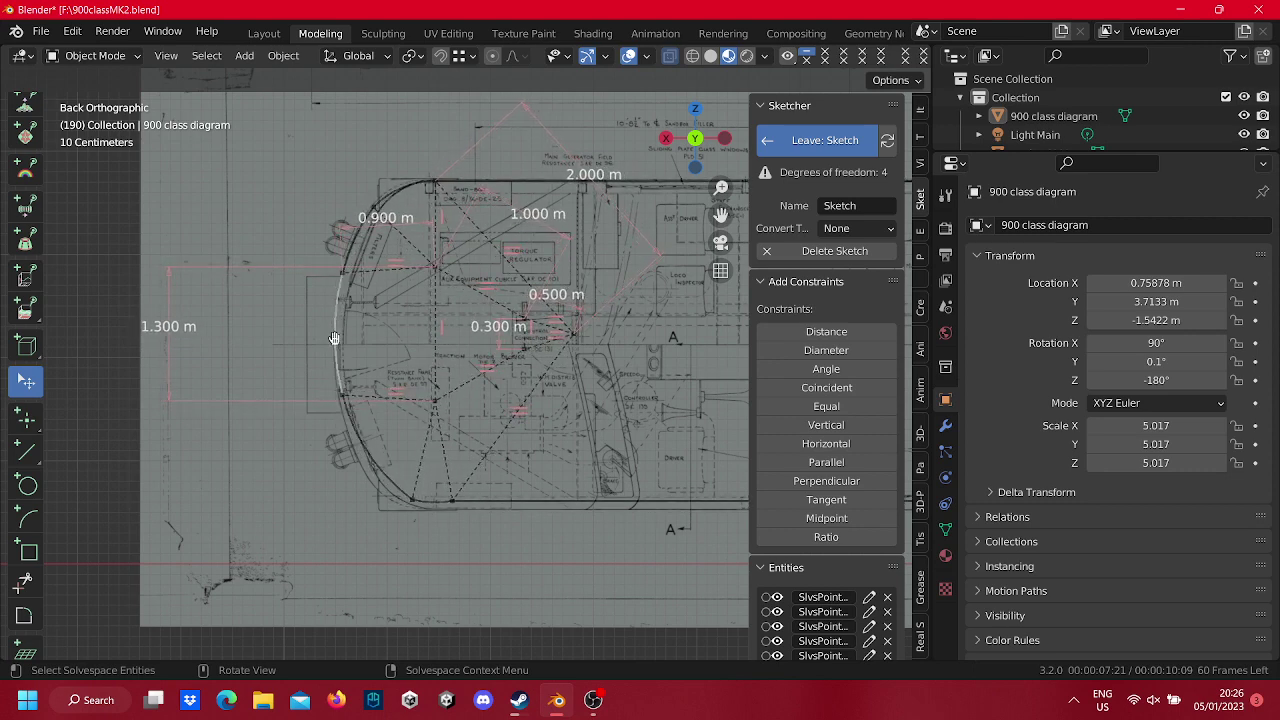
pyautogui.scroll(-5, 391, 320)
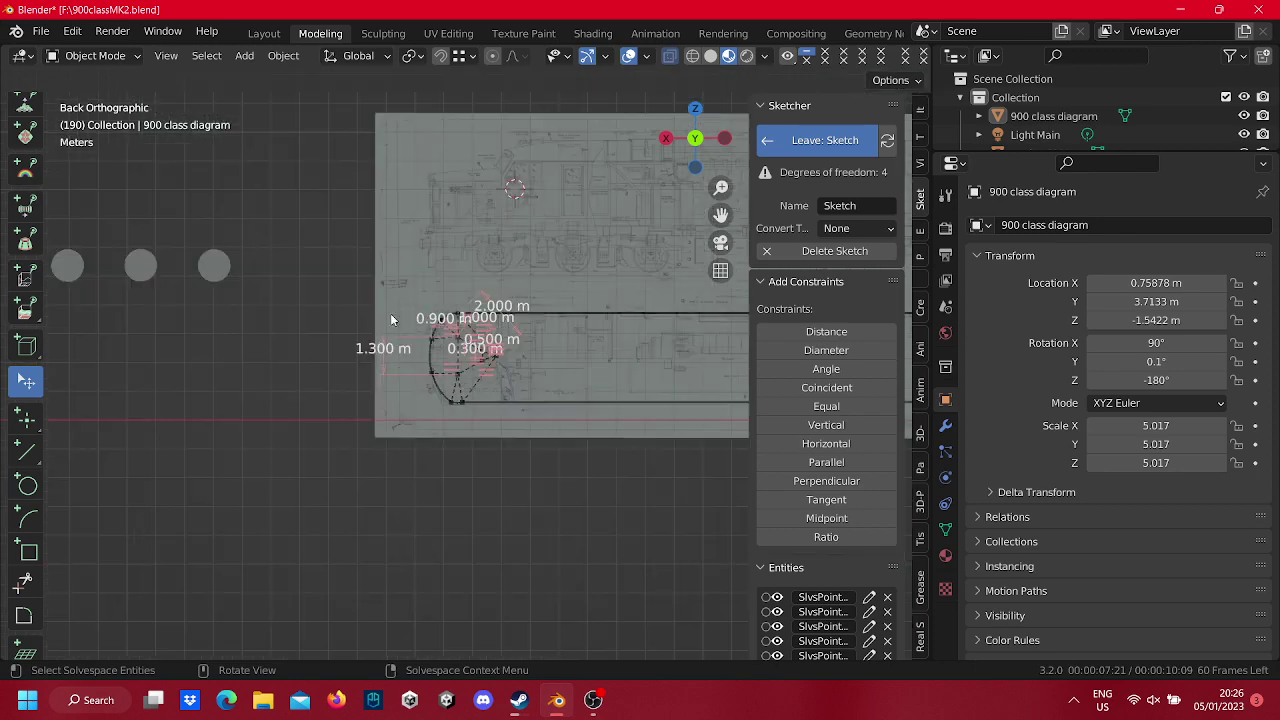
# Set the sketch's Convert Type to Mesh, leave the sketch, and enter Edit Mode on the resulting panel.
pyautogui.click(840, 205)
pyautogui.click(857, 229)
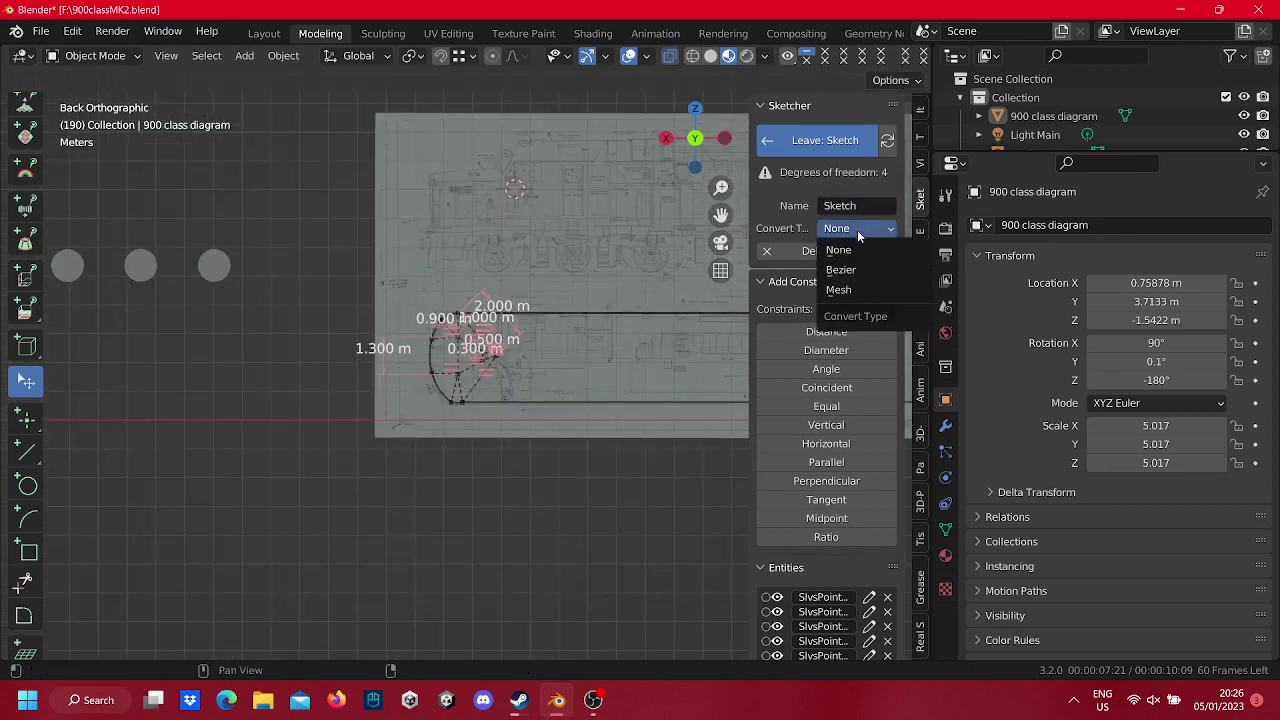
pyautogui.click(863, 289)
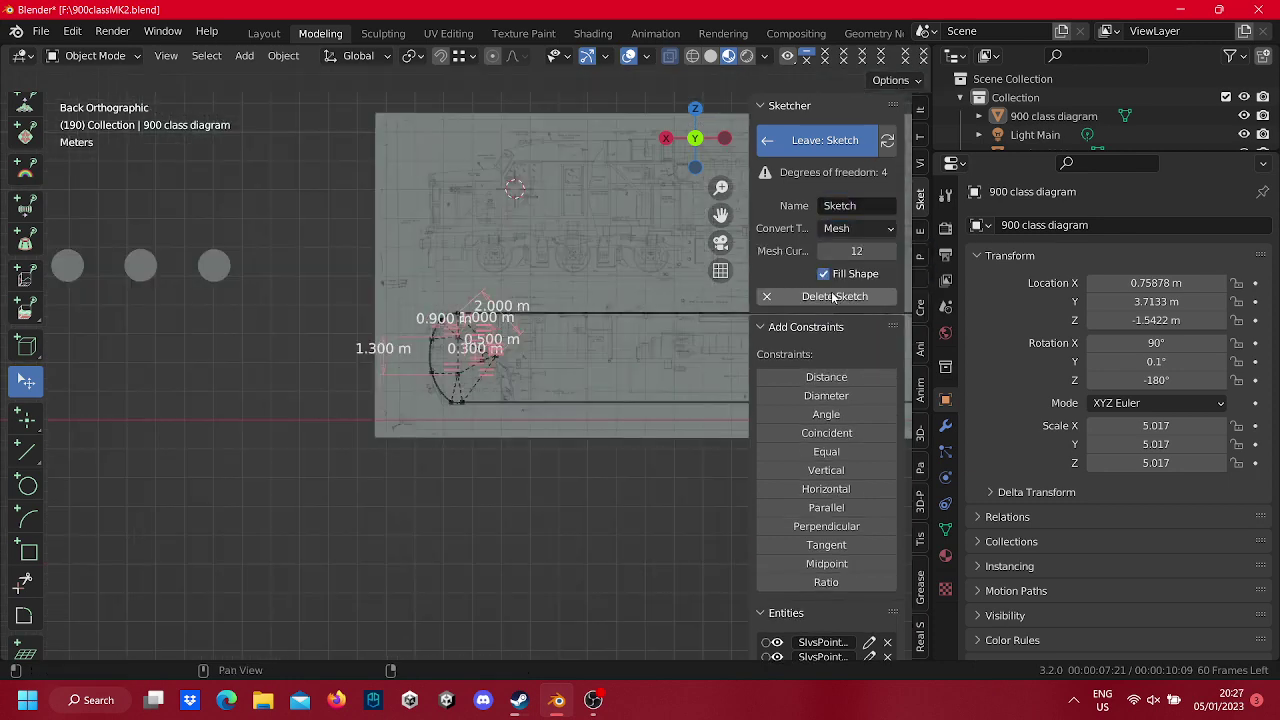
pyautogui.click(825, 140)
pyautogui.moveTo(454, 384)
pyautogui.mouseDown(button='middle')
pyautogui.moveTo(444, 387)
pyautogui.moveTo(518, 369)
pyautogui.moveTo(460, 369)
pyautogui.moveTo(503, 367)
pyautogui.moveTo(457, 343)
pyautogui.moveTo(572, 351)
pyautogui.moveTo(315, 357)
pyautogui.moveTo(510, 343)
pyautogui.moveTo(361, 331)
pyautogui.mouseUp(button='middle')
pyautogui.press('Tab')
pyautogui.press('Tab')
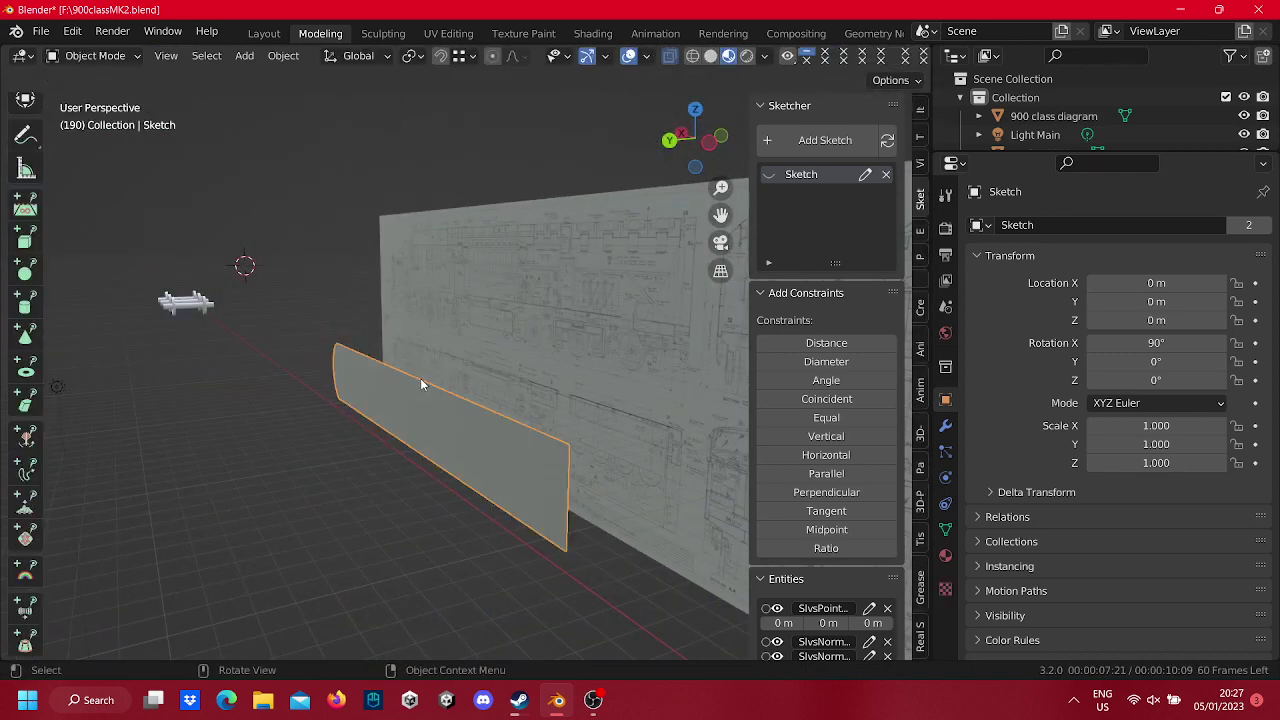
pyautogui.moveTo(423, 383)
pyautogui.mouseDown(button='middle')
pyautogui.moveTo(646, 360)
pyautogui.moveTo(572, 362)
pyautogui.mouseUp(button='middle')
pyautogui.press('ctrl+KP_1')
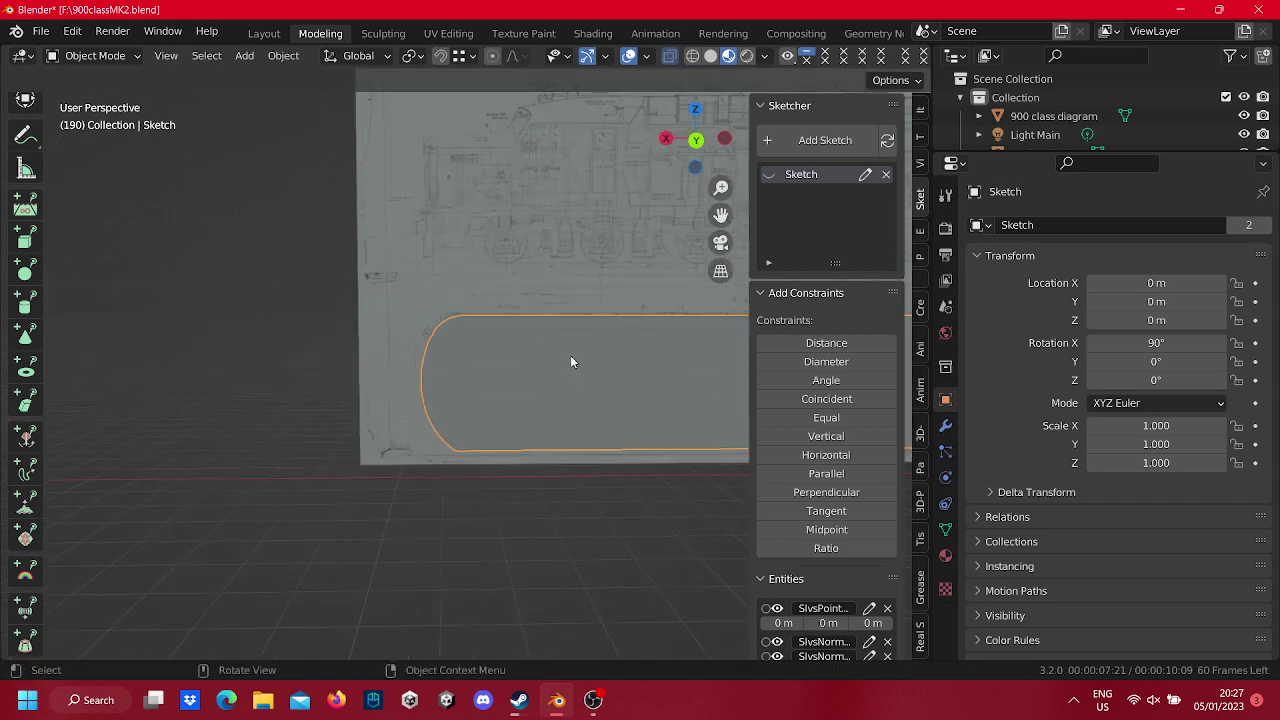
pyautogui.press('Tab')
pyautogui.scroll(5, 497, 340)
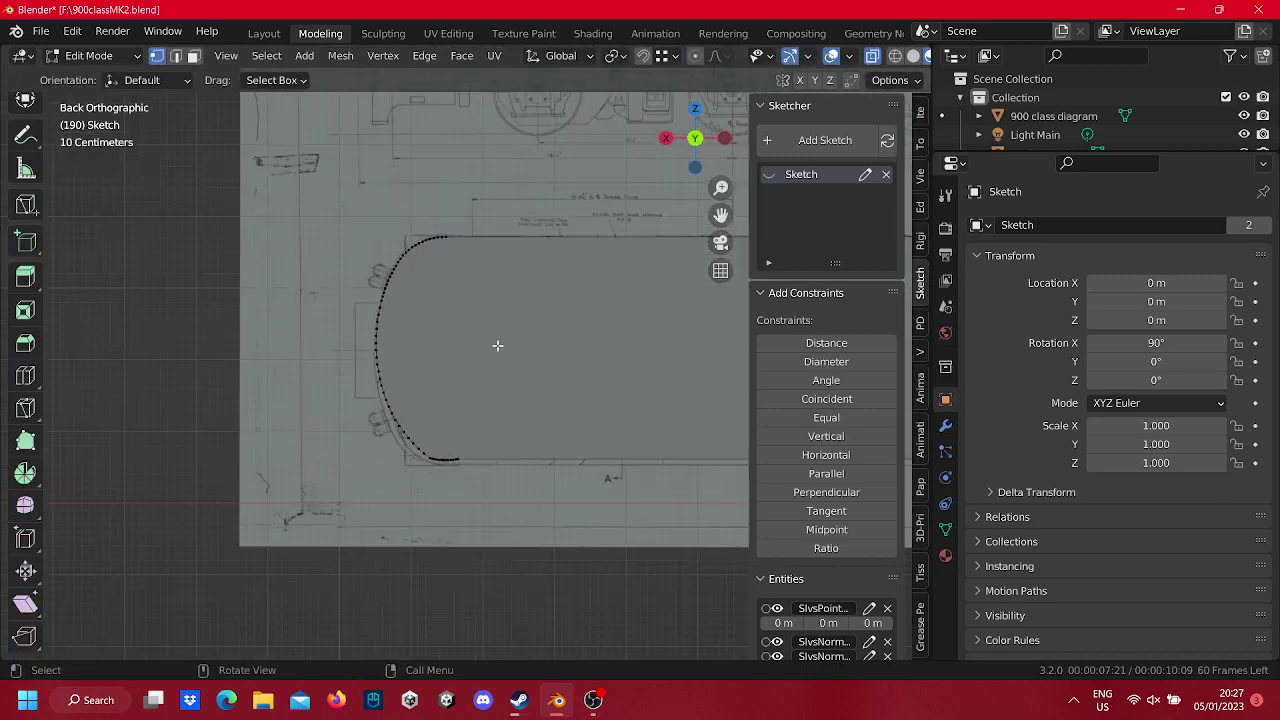
pyautogui.scroll(4, 497, 344)
pyautogui.press('Tab')
pyautogui.press('Tab')
pyautogui.keyDown('ctrl'); pyautogui.hscroll(2, 411, 334); pyautogui.keyUp('ctrl')
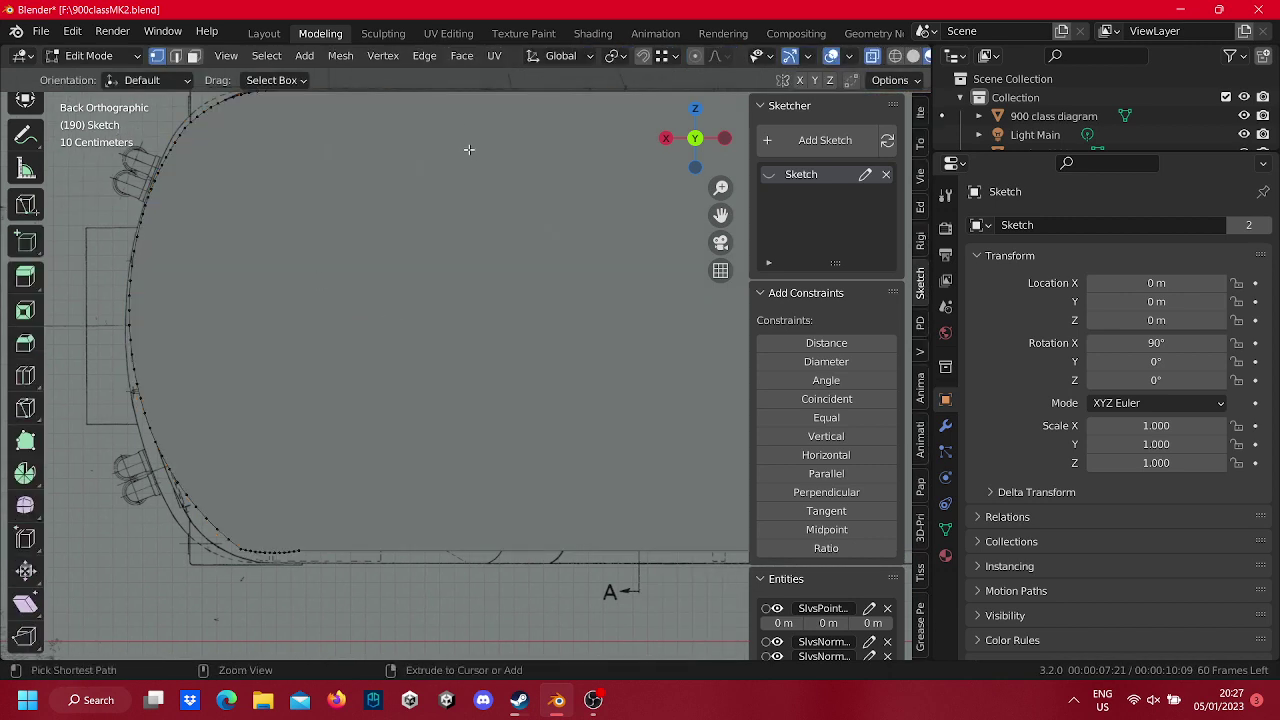
pyautogui.press('Tab')
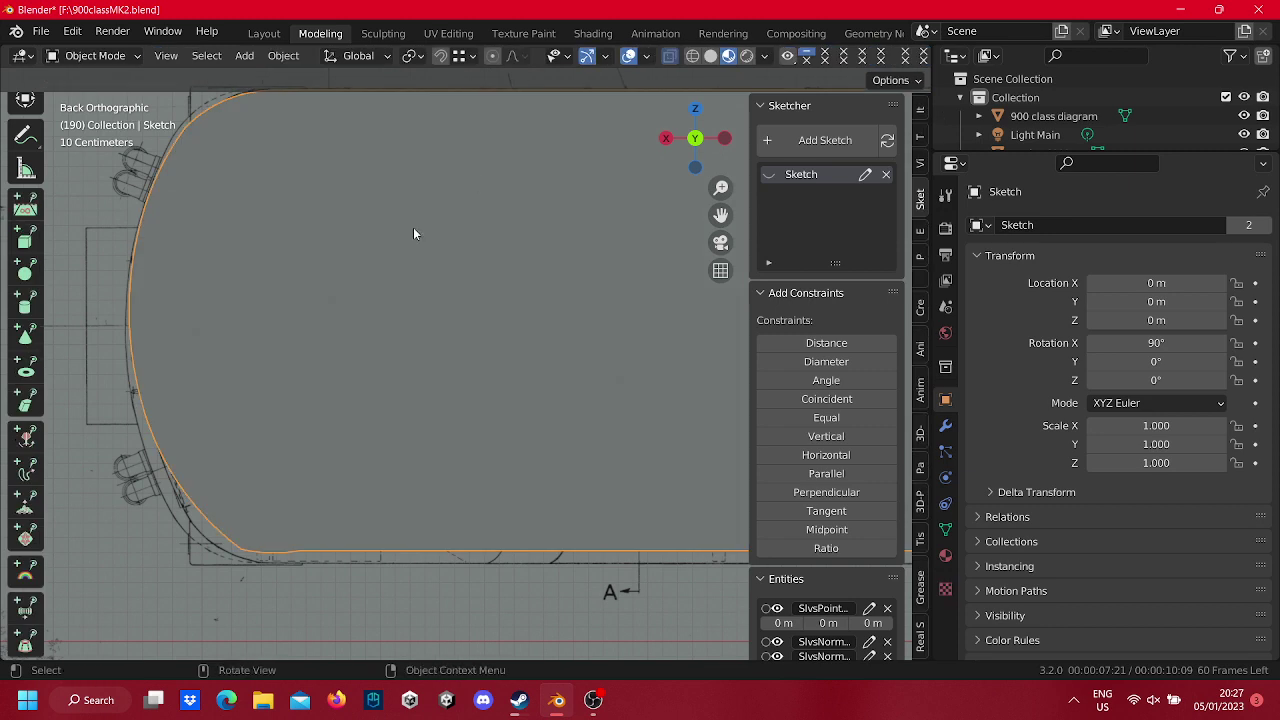
pyautogui.press('Tab')
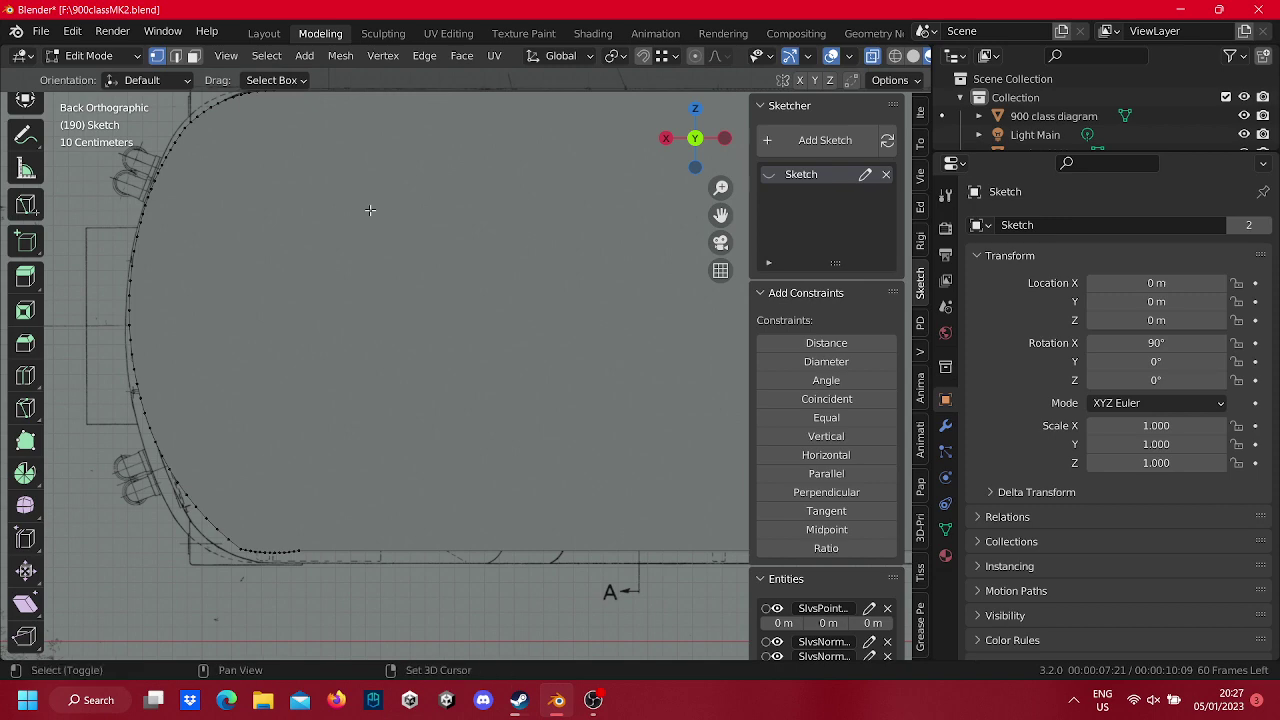
pyautogui.press('Tab')
pyautogui.press('Tab')
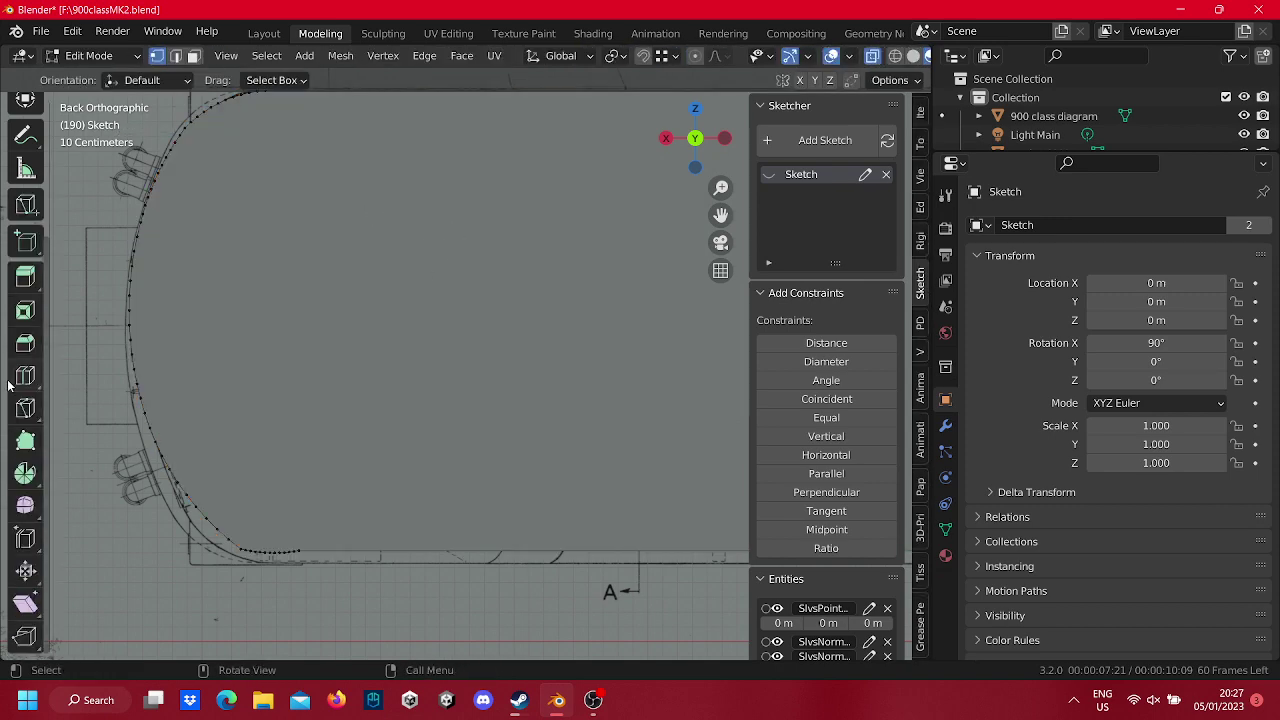
pyautogui.scroll(-3, 356, 274)
pyautogui.scroll(-3, 385, 272)
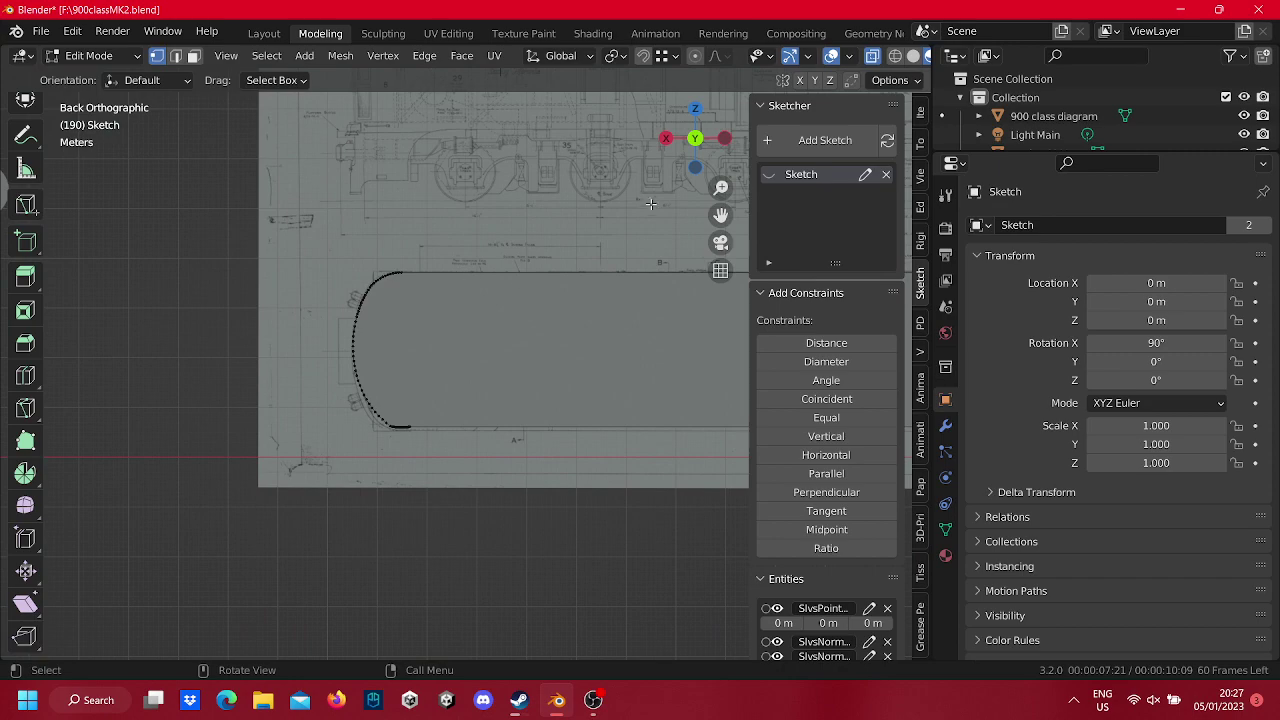
pyautogui.press('Tab')
pyautogui.scroll(-4, 429, 272)
pyautogui.scroll(3, 483, 341)
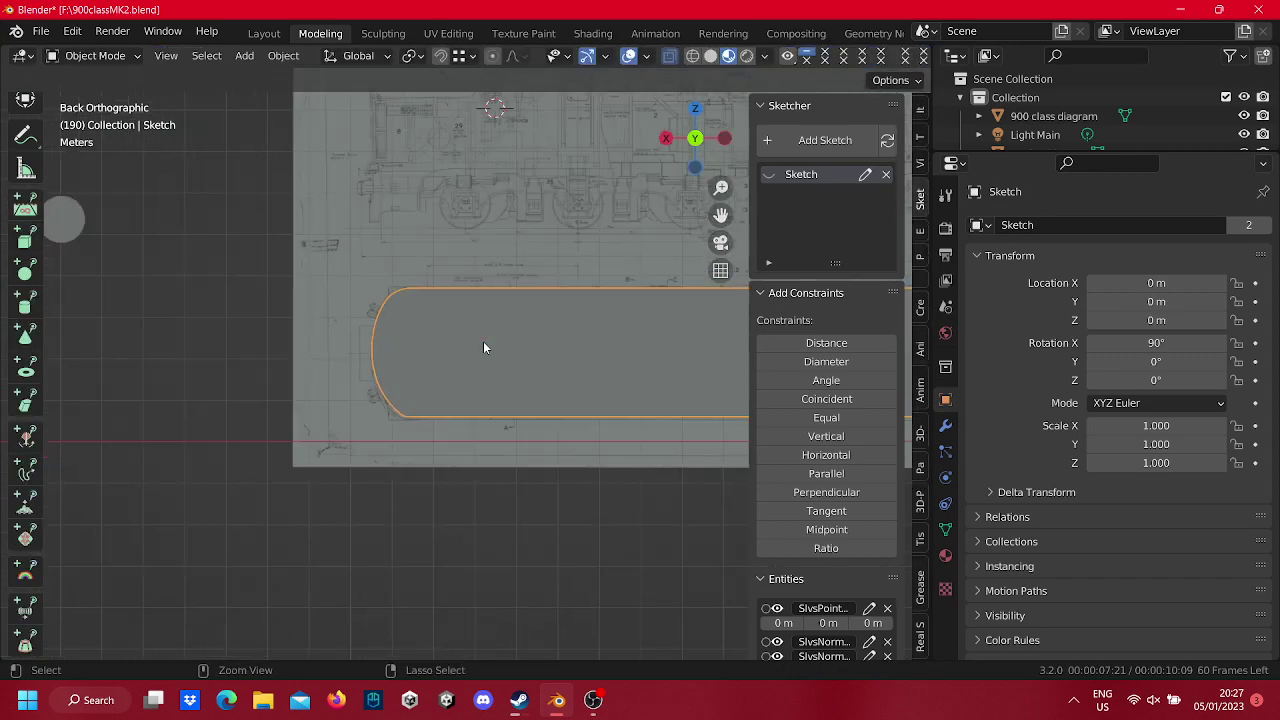
pyautogui.press('Tab')
pyautogui.press('Tab')
pyautogui.press('Tab')
pyautogui.press('Tab')
# Reopen the cab-front sketch for editing, undoing an accidental move of the blueprint.
pyautogui.click(498, 328)
pyautogui.scroll(4, 470, 345)
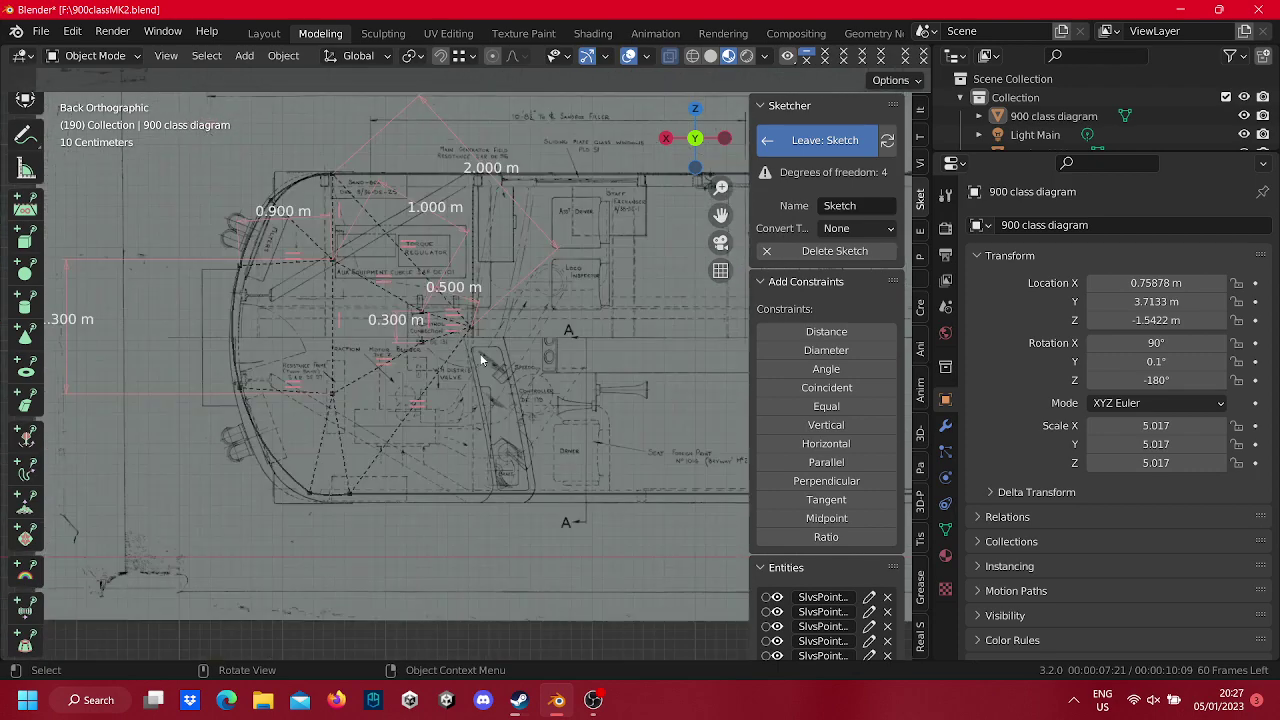
pyautogui.scroll(2, 481, 360)
pyautogui.moveTo(473, 329); pyautogui.dragTo(474, 314)
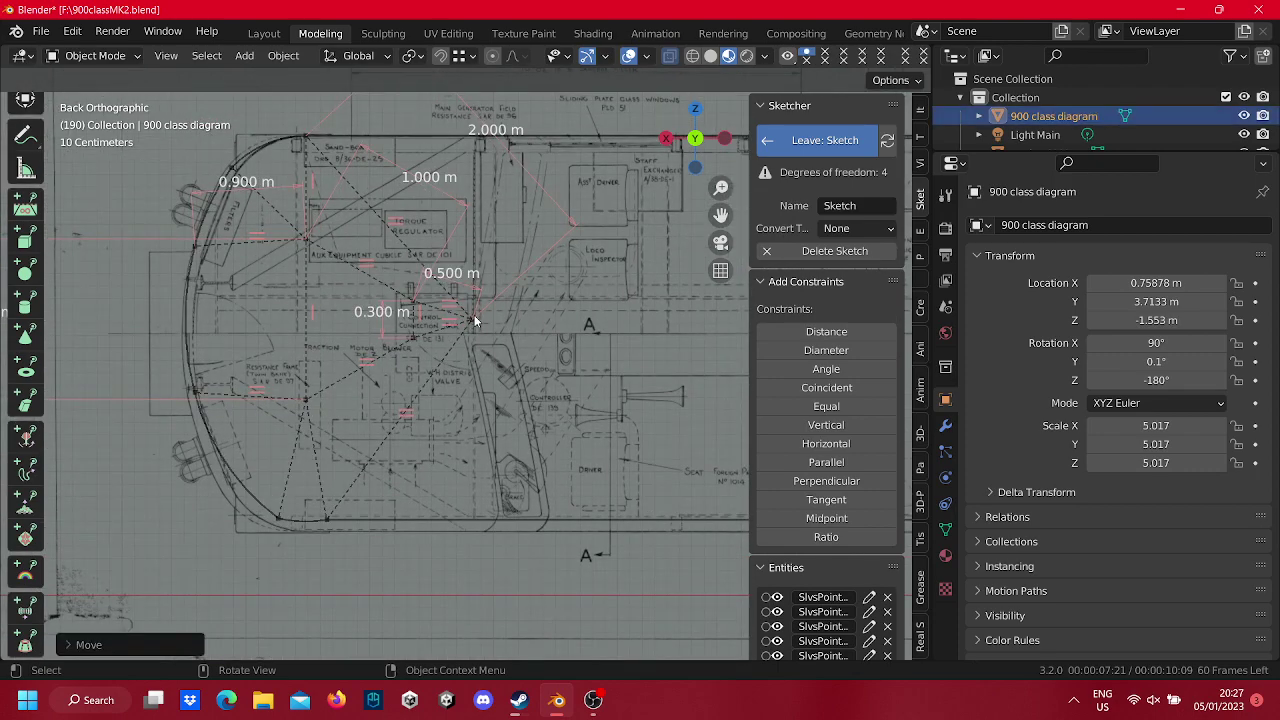
pyautogui.hotkey('ctrl', 'z')
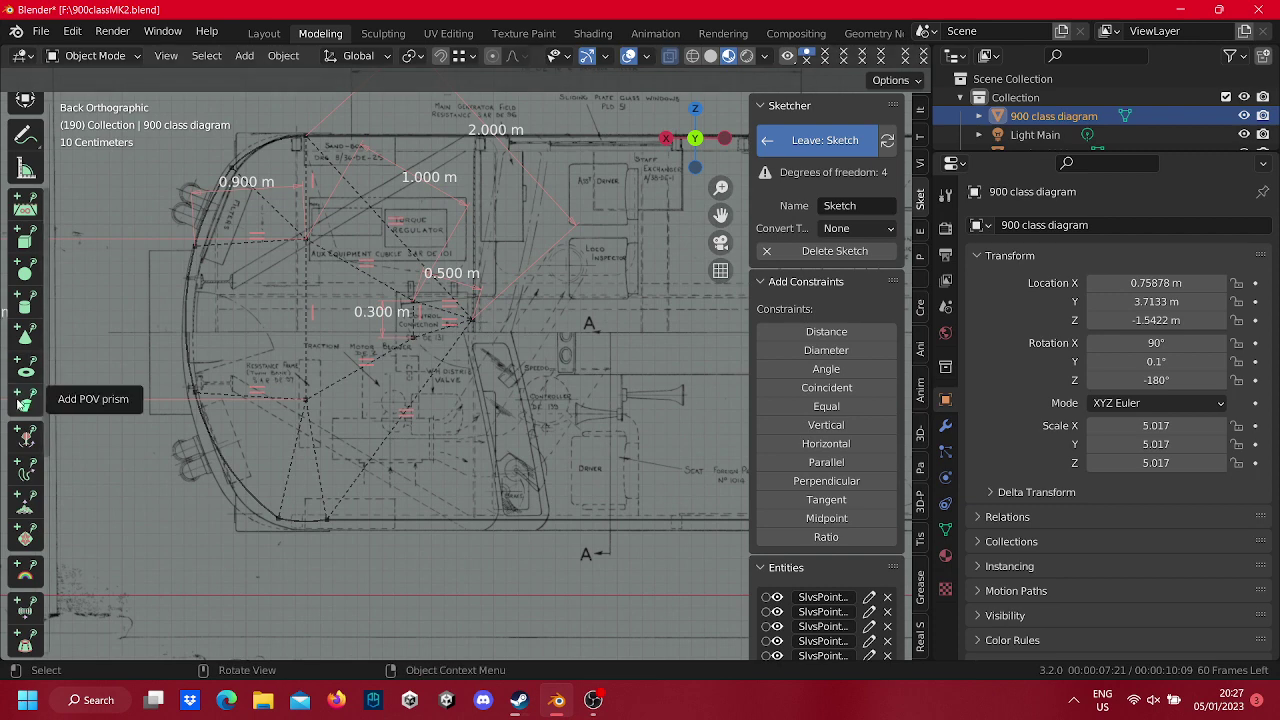
pyautogui.scroll(4, 25, 370)
pyautogui.scroll(-2, 26, 352)
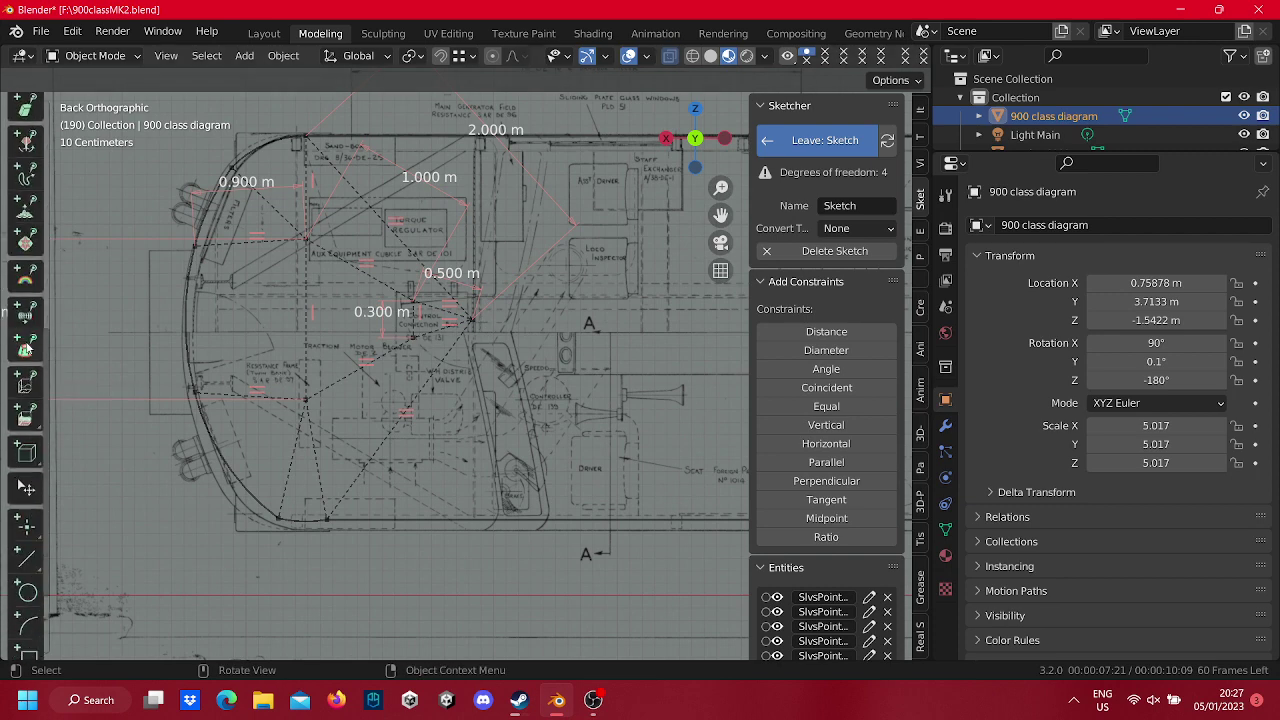
pyautogui.scroll(-1, 25, 345)
pyautogui.scroll(-1, 24, 337)
pyautogui.scroll(1, 30, 360)
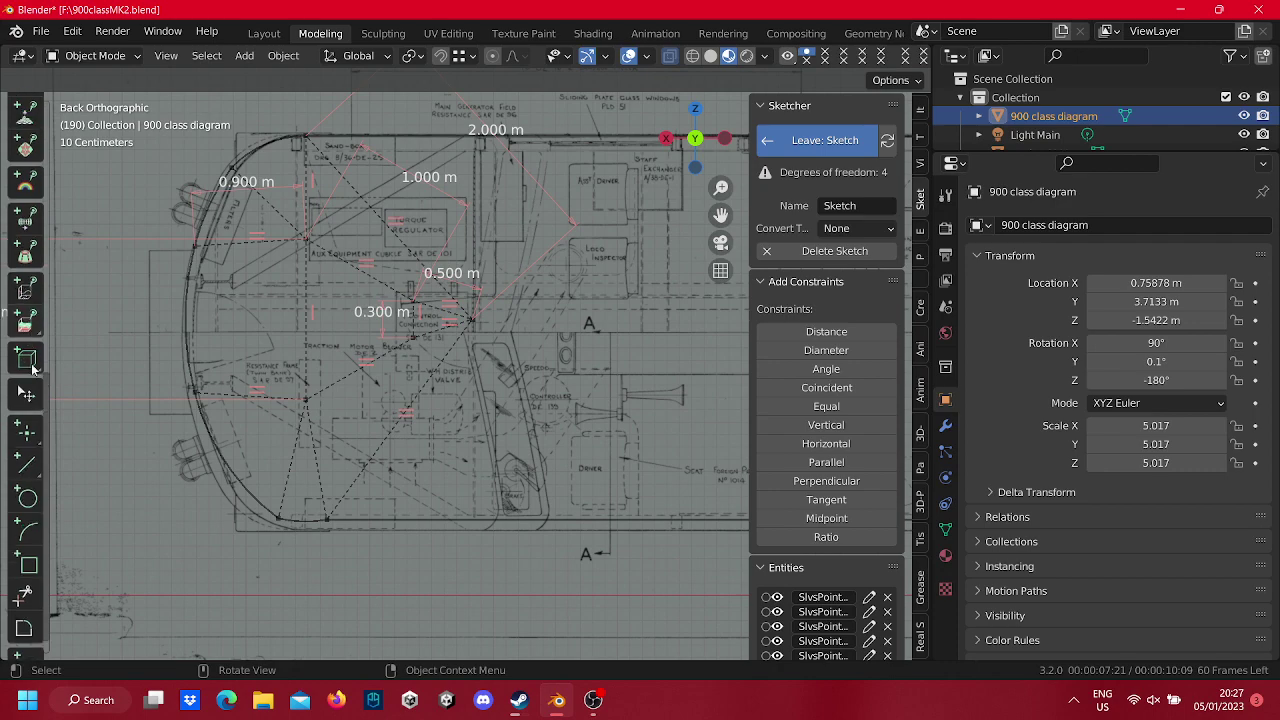
# Drag the sketch points to refit the rounded arc along the blueprint's front curve.
pyautogui.click(33, 400)
pyautogui.moveTo(476, 322)
pyautogui.mouseDown()
pyautogui.moveTo(525, 339)
pyautogui.moveTo(424, 321)
pyautogui.moveTo(503, 323)
pyautogui.moveTo(474, 335)
pyautogui.mouseUp()
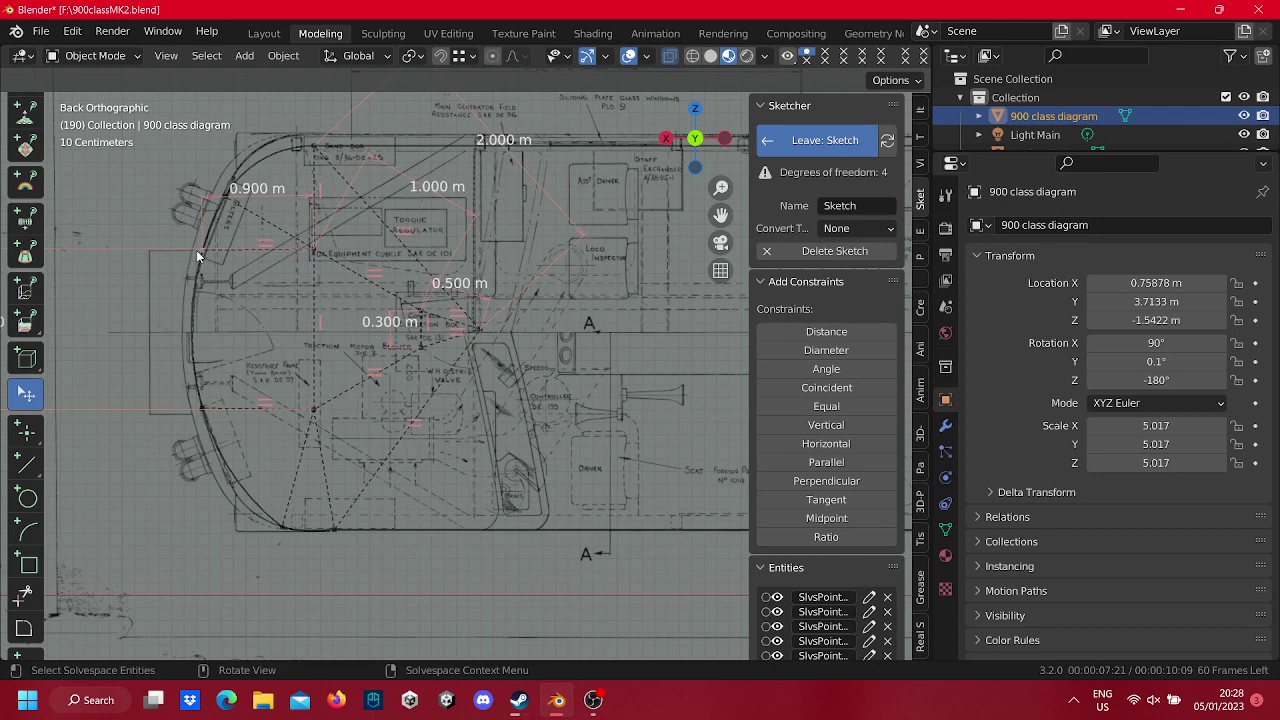
pyautogui.moveTo(196, 250); pyautogui.dragTo(198, 318)
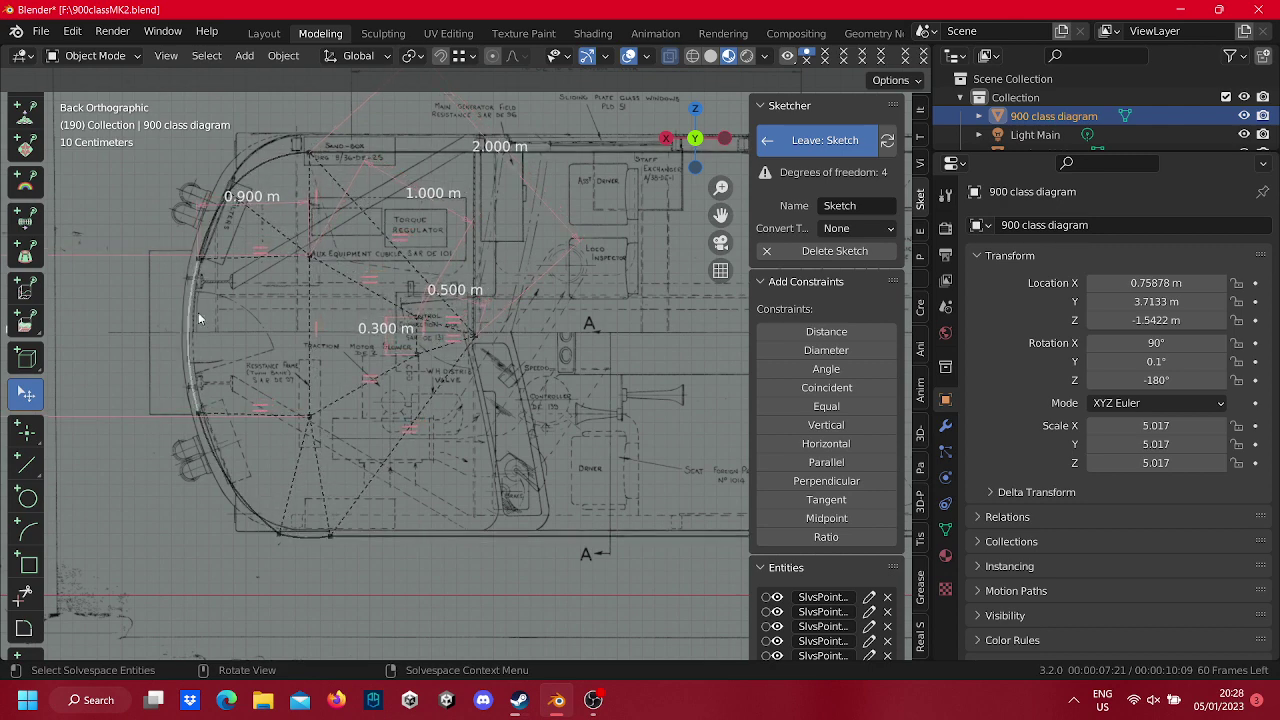
# Add a distance constraint between two front-arc points and set it to 1.2 m.
pyautogui.click(199, 413)
pyautogui.click(198, 258)
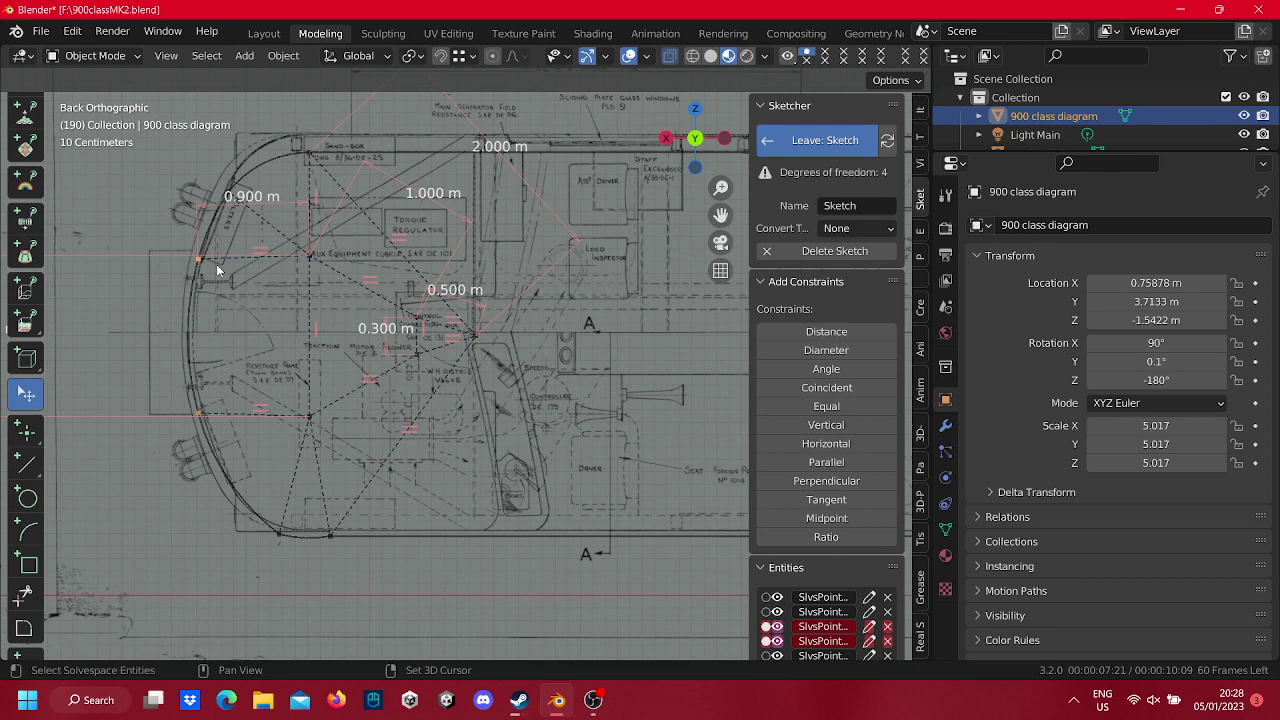
pyautogui.click(836, 333)
pyautogui.moveTo(262, 342); pyautogui.dragTo(183, 336)
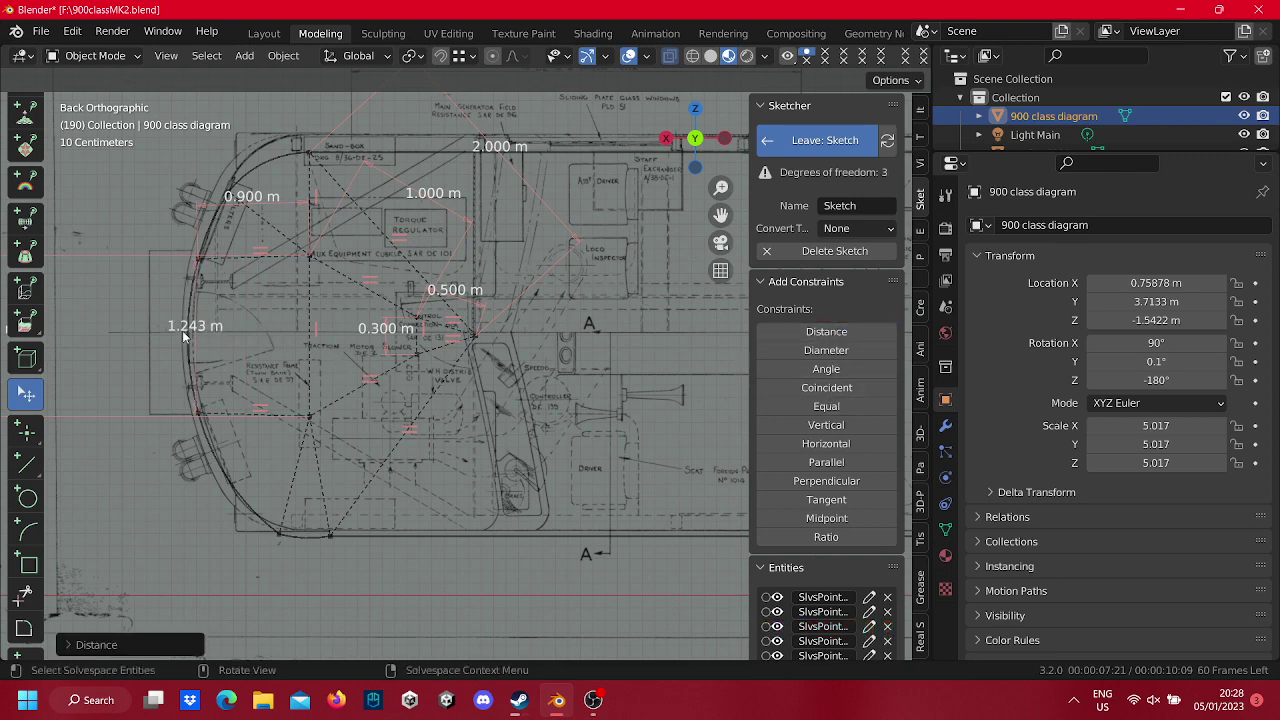
pyautogui.rightClick(145, 331)
pyautogui.click(146, 330)
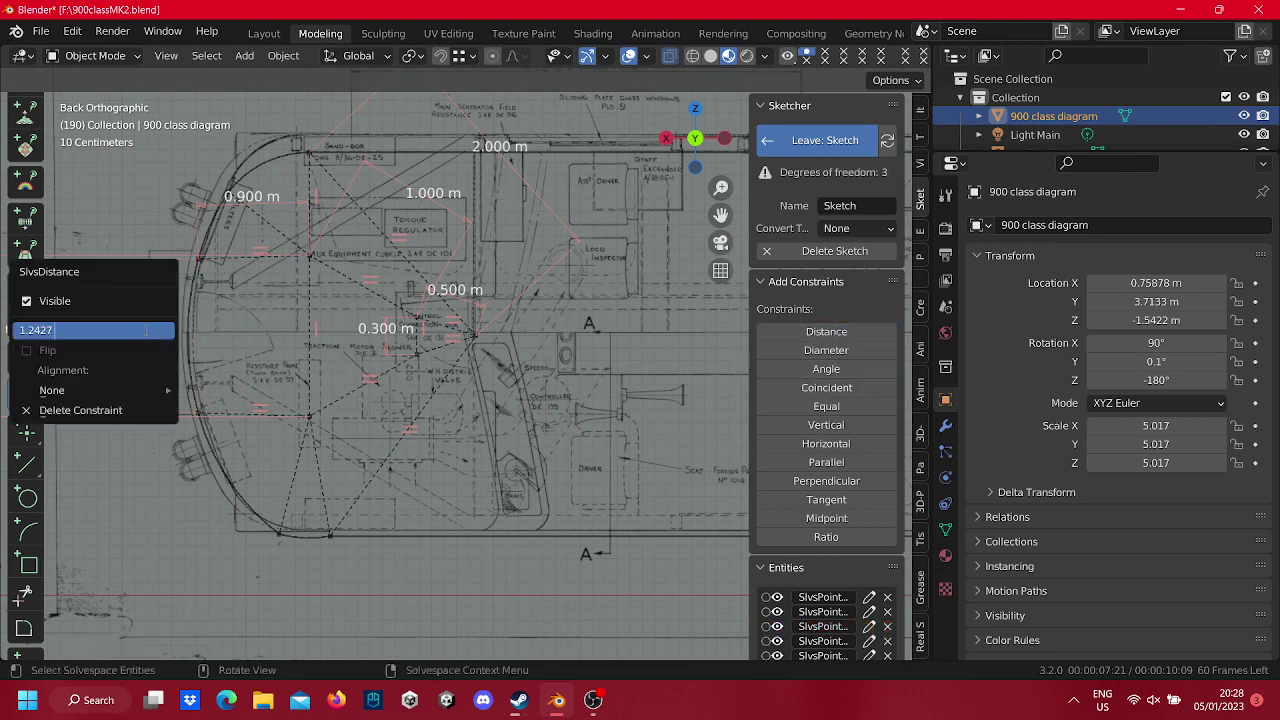
pyautogui.write('1.2')
pyautogui.press('Return')
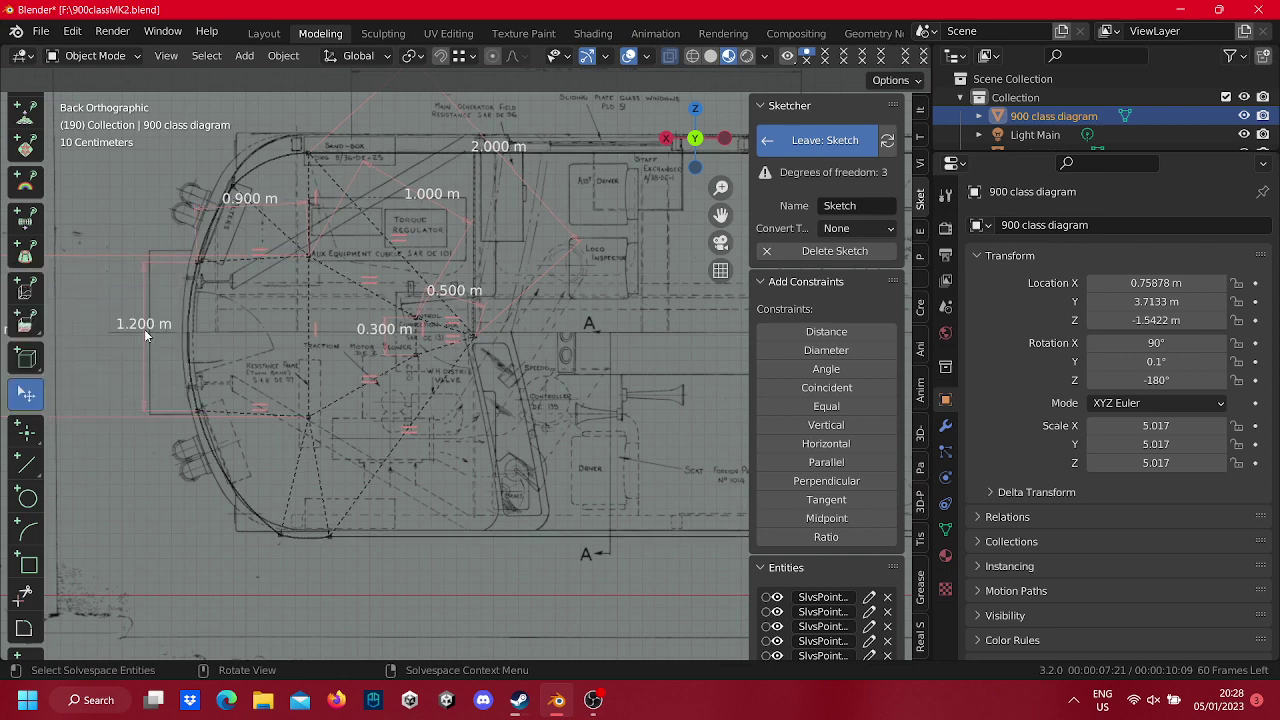
# Add a 1.2 m distance between the bottom curve points, deleting the conflicting 0.500 m dimension.
pyautogui.click(200, 415)
pyautogui.click(281, 533)
pyautogui.click(826, 331)
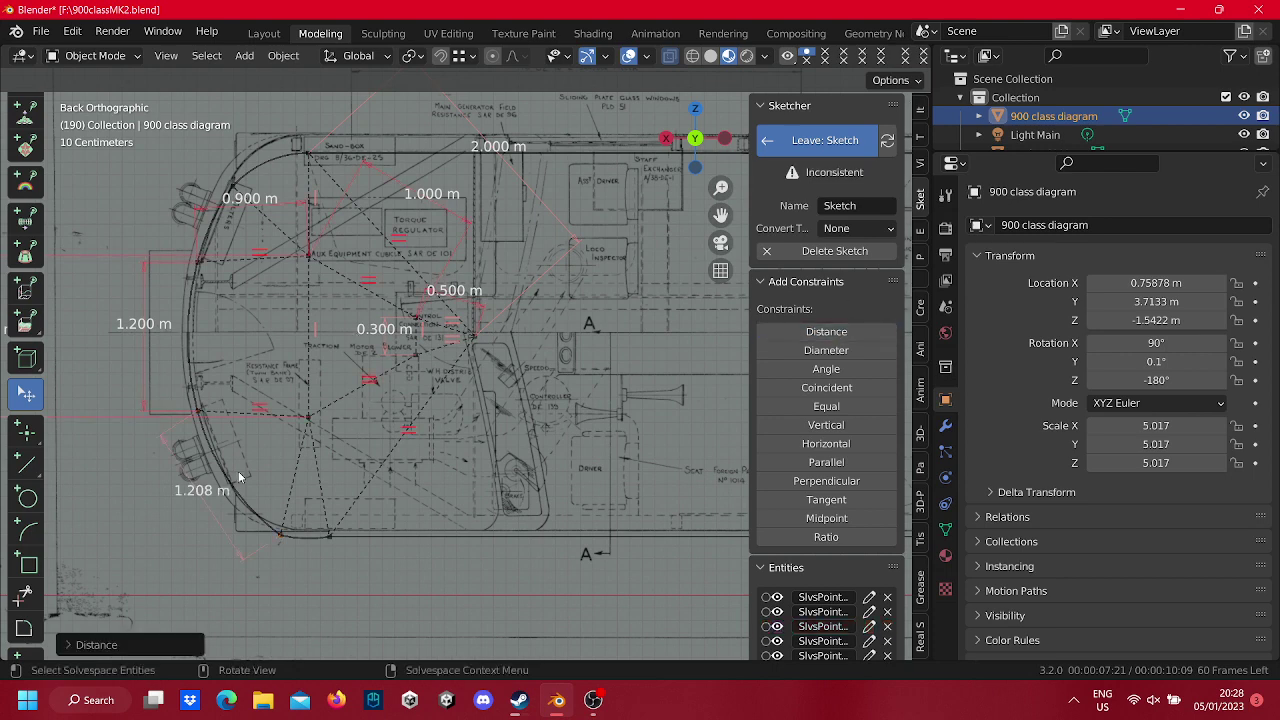
pyautogui.rightClick(476, 302)
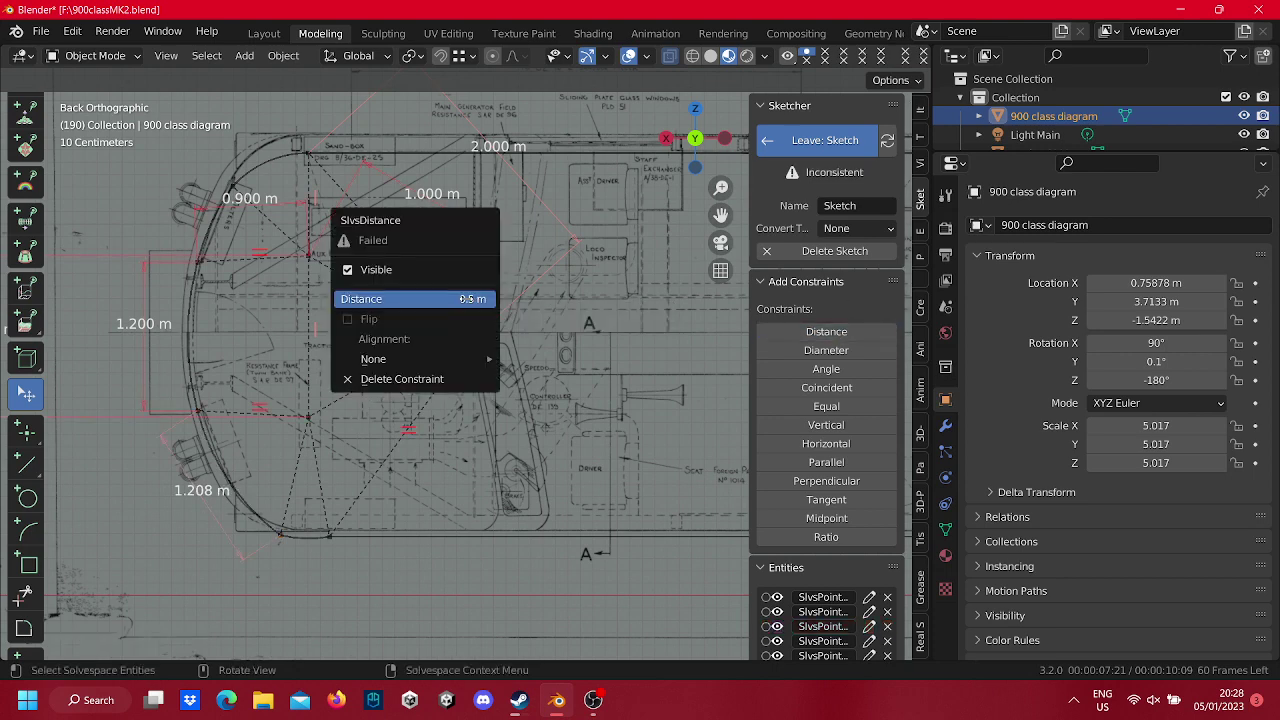
pyautogui.click(450, 374)
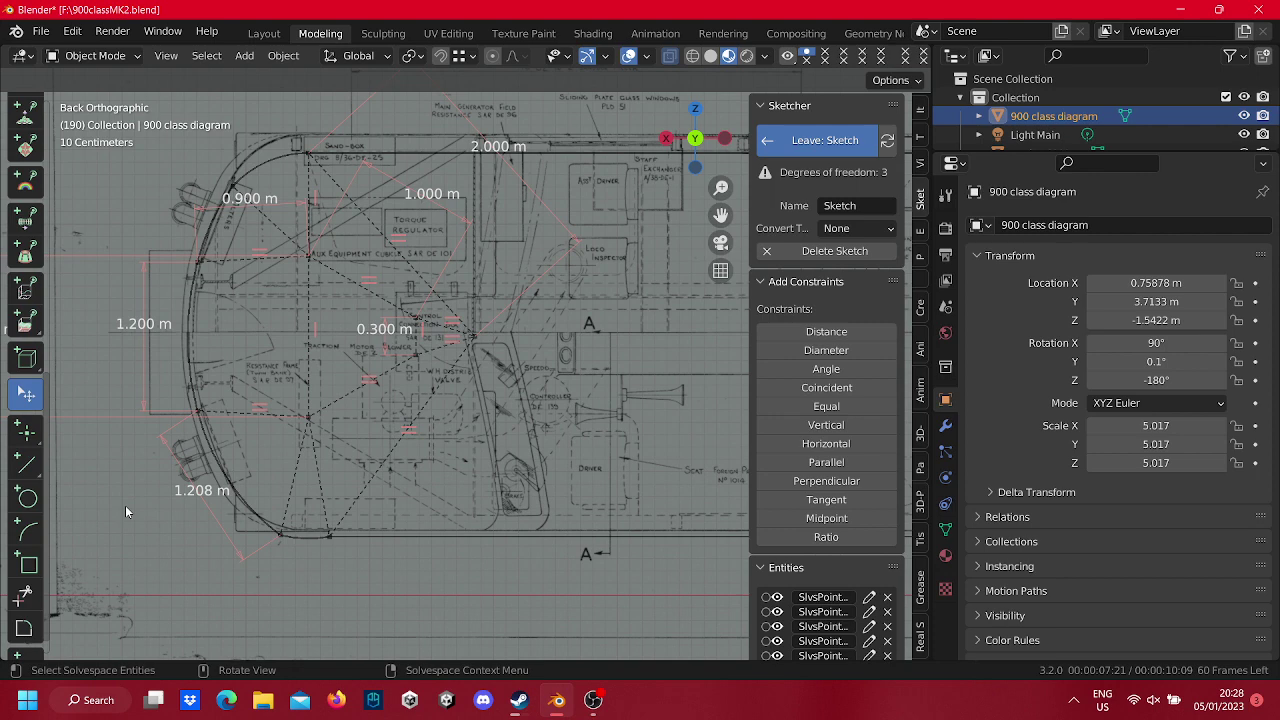
pyautogui.rightClick(189, 500)
pyautogui.click(197, 414)
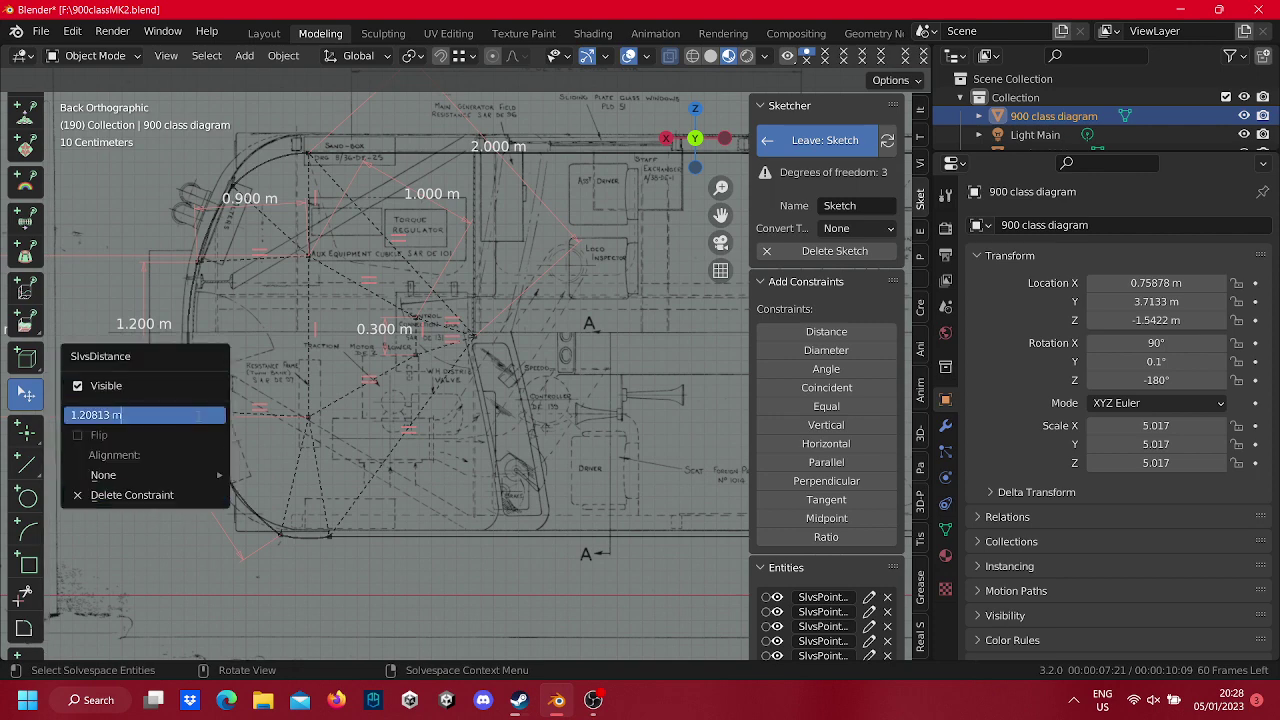
pyautogui.write('1.2')
pyautogui.press('Return')
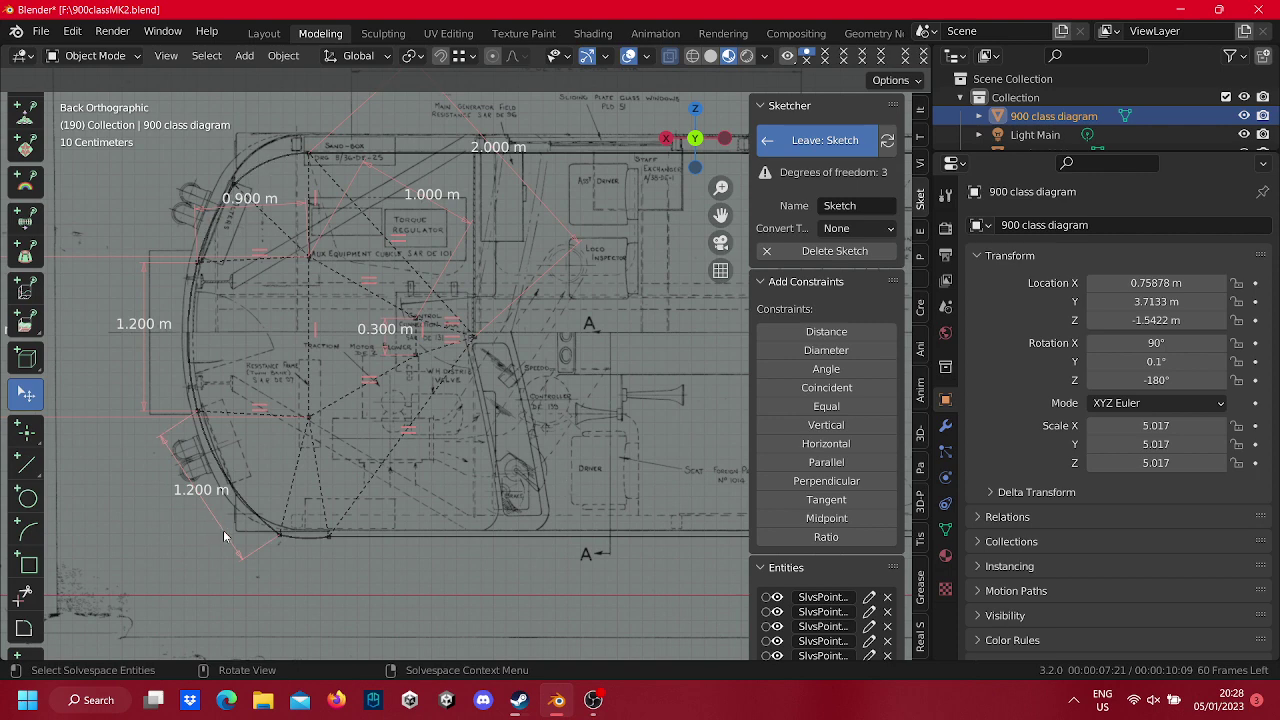
# Delete the two 1.200 m, the 0.300 m and the 1.000 m distance constraints.
pyautogui.click(204, 492)
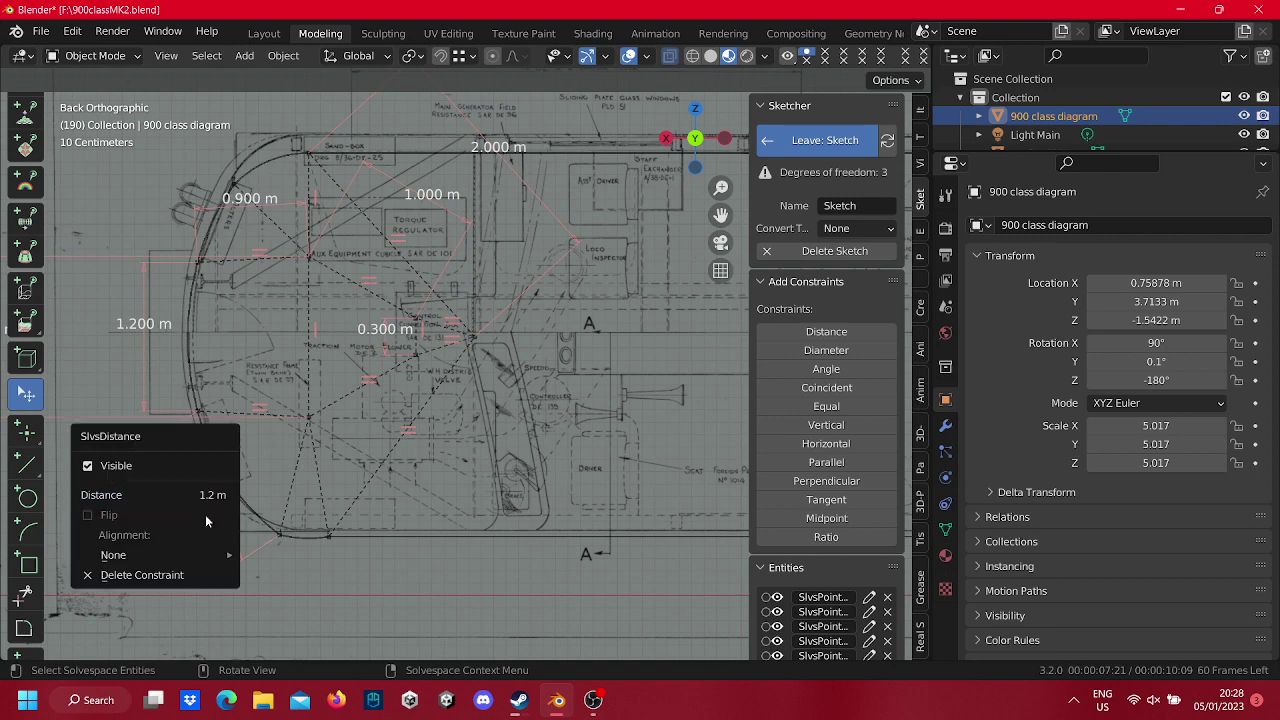
pyautogui.click(110, 576)
pyautogui.click(193, 266)
pyautogui.click(140, 335)
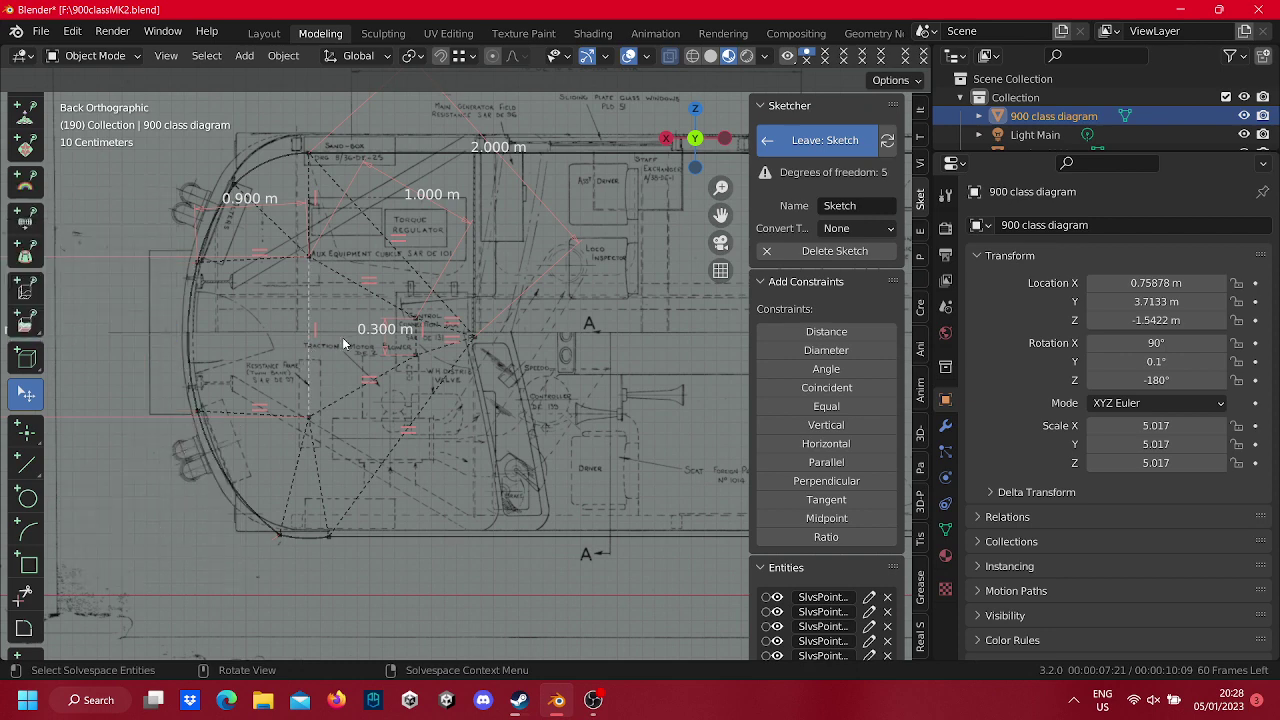
pyautogui.click(395, 336)
pyautogui.click(355, 330)
pyautogui.click(425, 208)
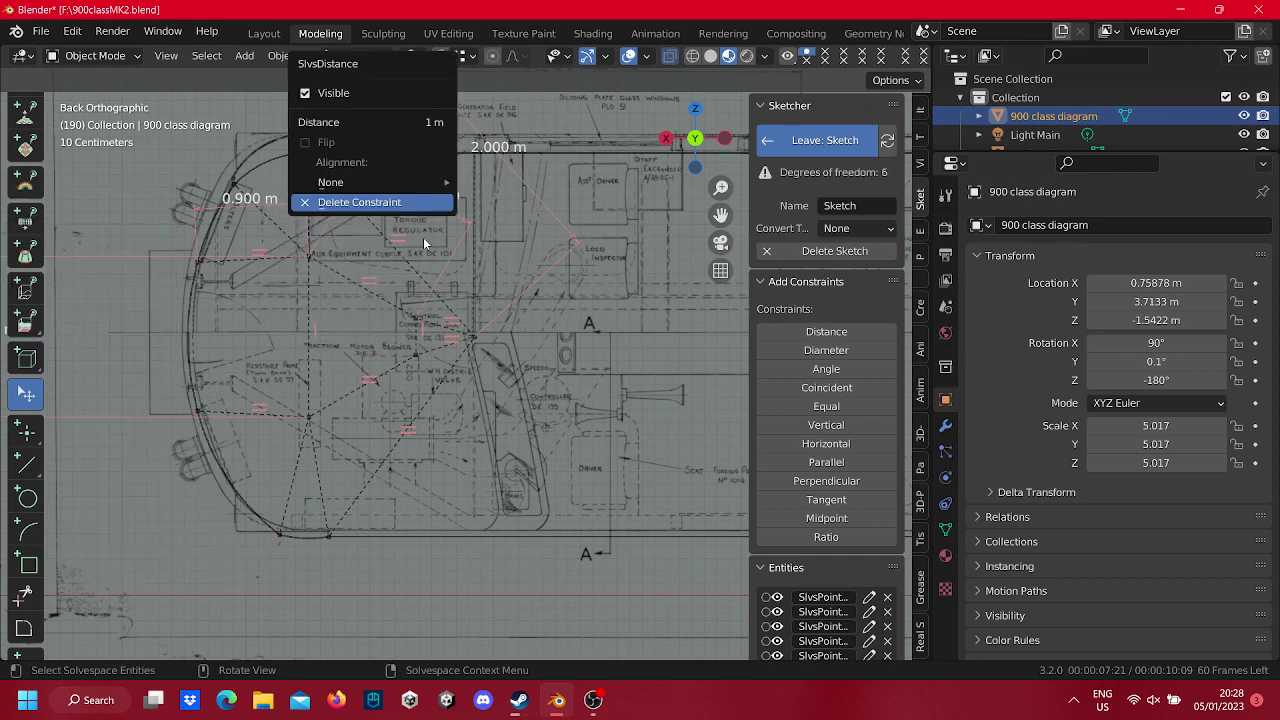
pyautogui.click(385, 200)
# Delete the remaining 2.000 m, 0.900 m and 1.300 m distance constraints.
pyautogui.click(494, 169)
pyautogui.click(483, 184)
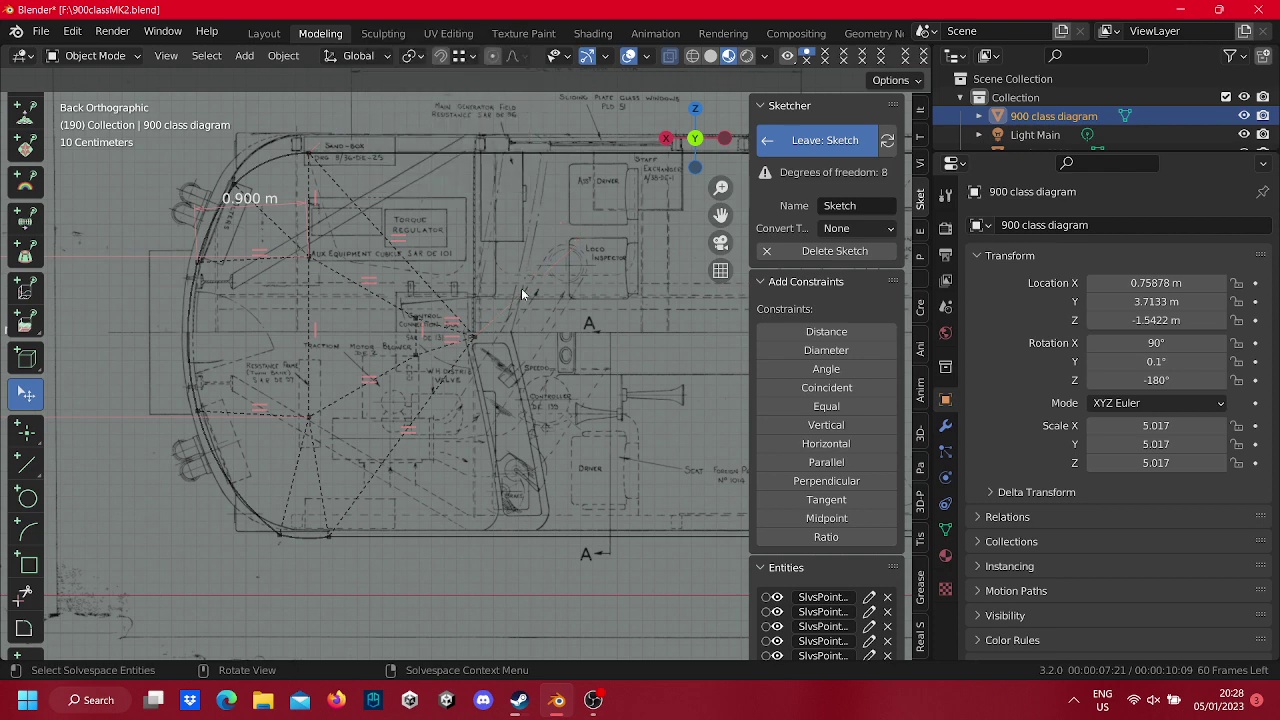
pyautogui.click(285, 231)
pyautogui.click(253, 216)
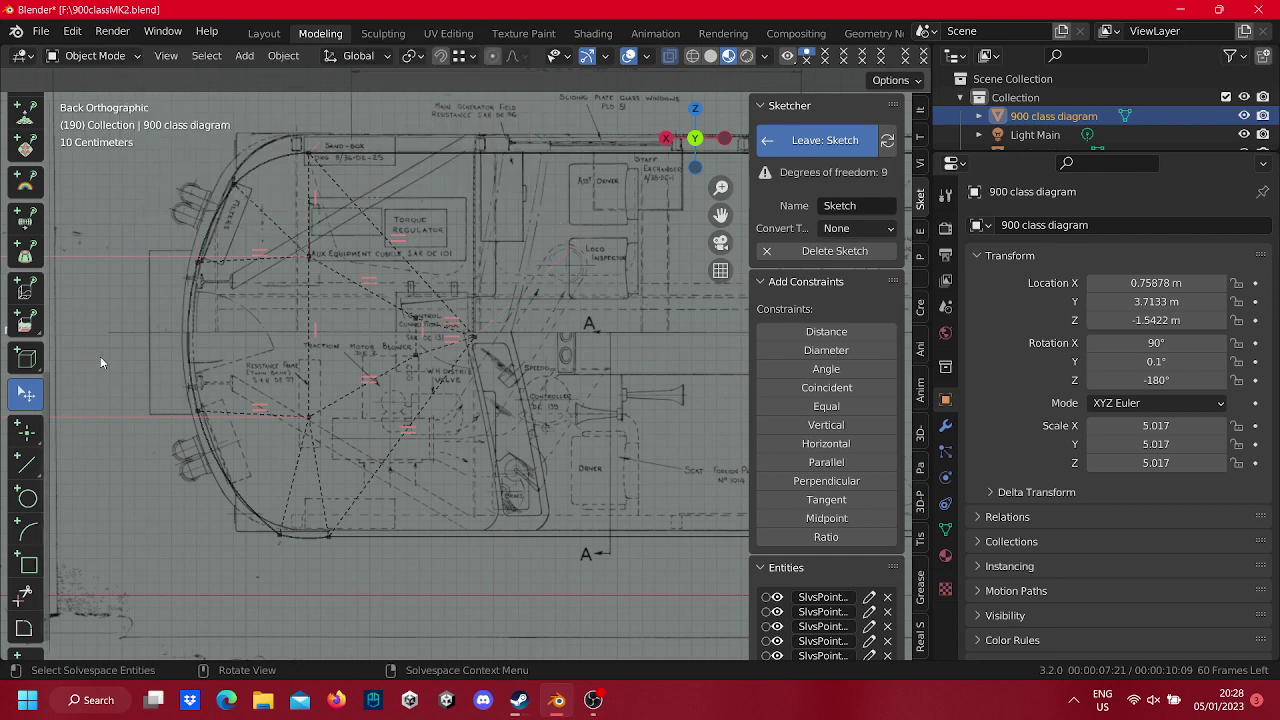
pyautogui.keyDown('shift'); pyautogui.moveTo(144, 418); pyautogui.dragTo(356, 403, button='middle'); pyautogui.keyUp('shift')
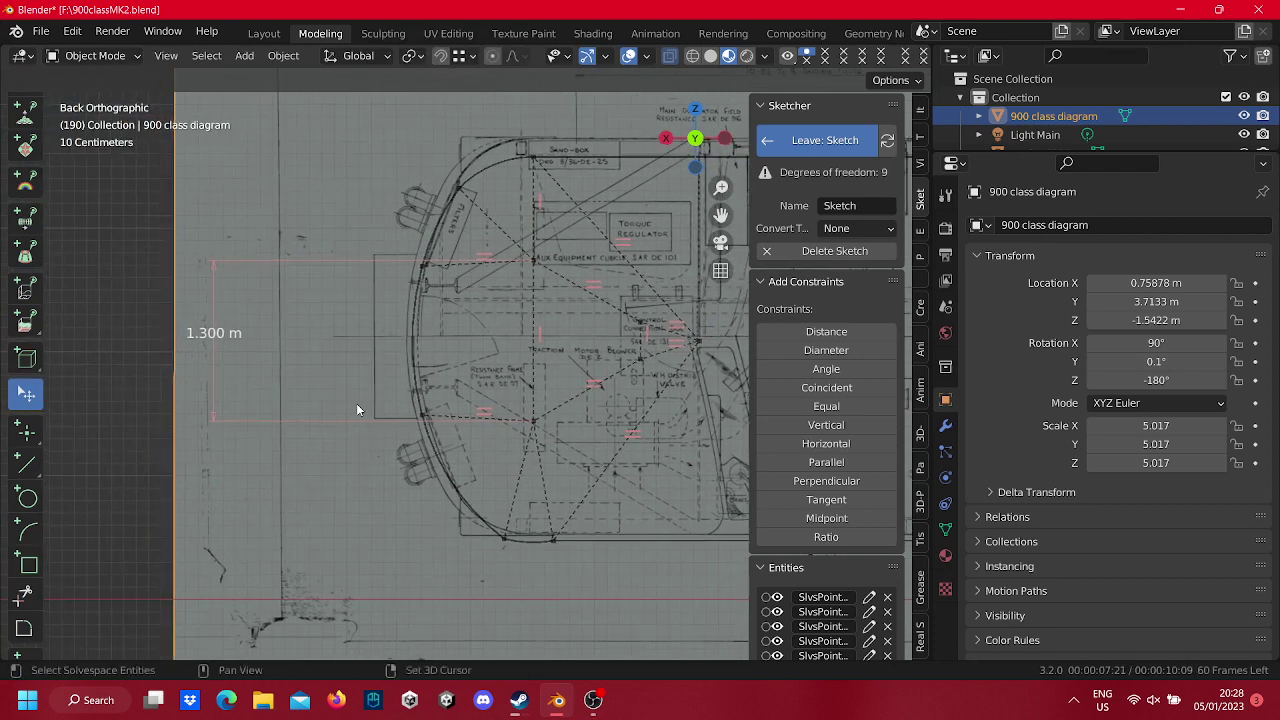
pyautogui.click(235, 336)
pyautogui.click(224, 342)
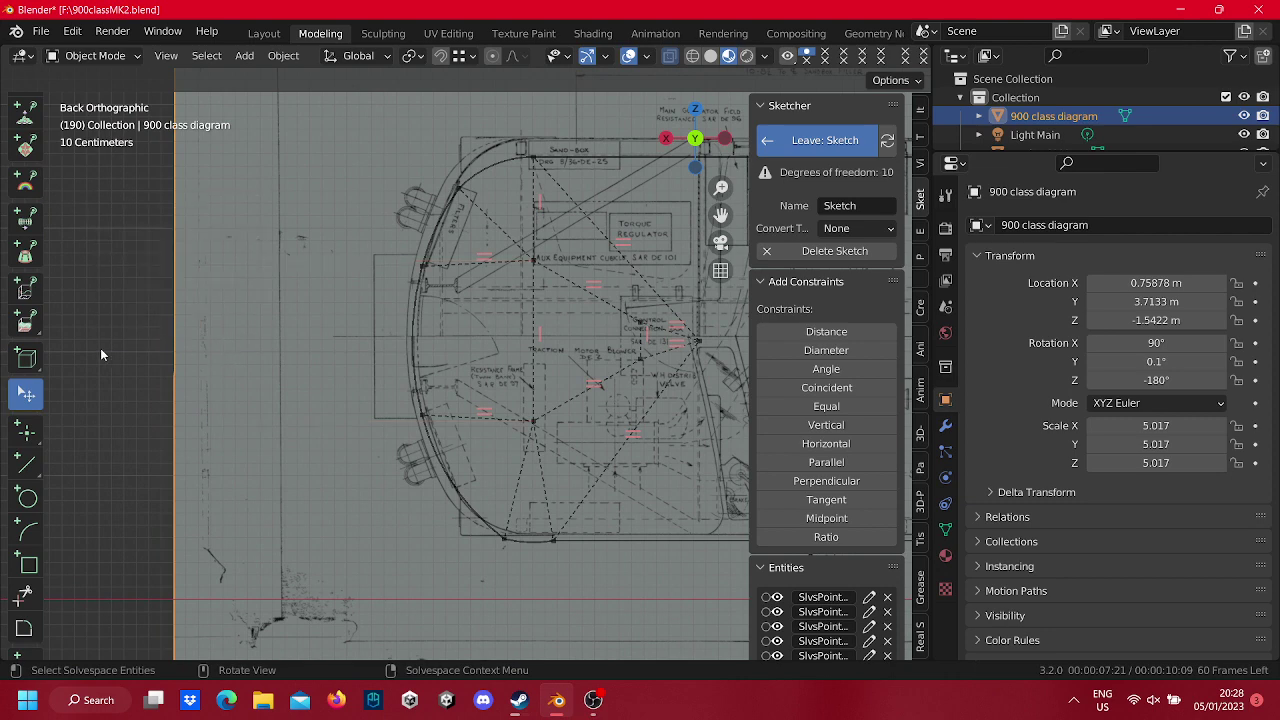
pyautogui.scroll(5, 5, 290)
pyautogui.click(25, 183)
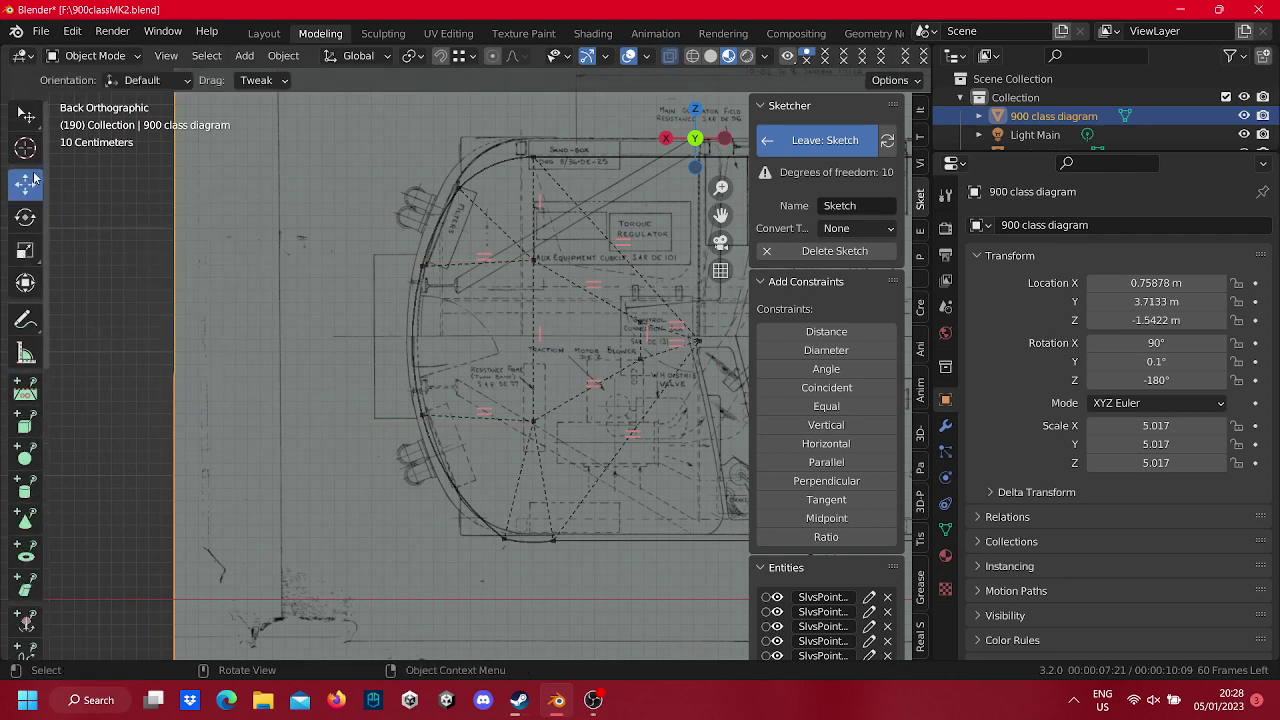
pyautogui.scroll(-5, 45, 502)
pyautogui.scroll(-5, 45, 502)
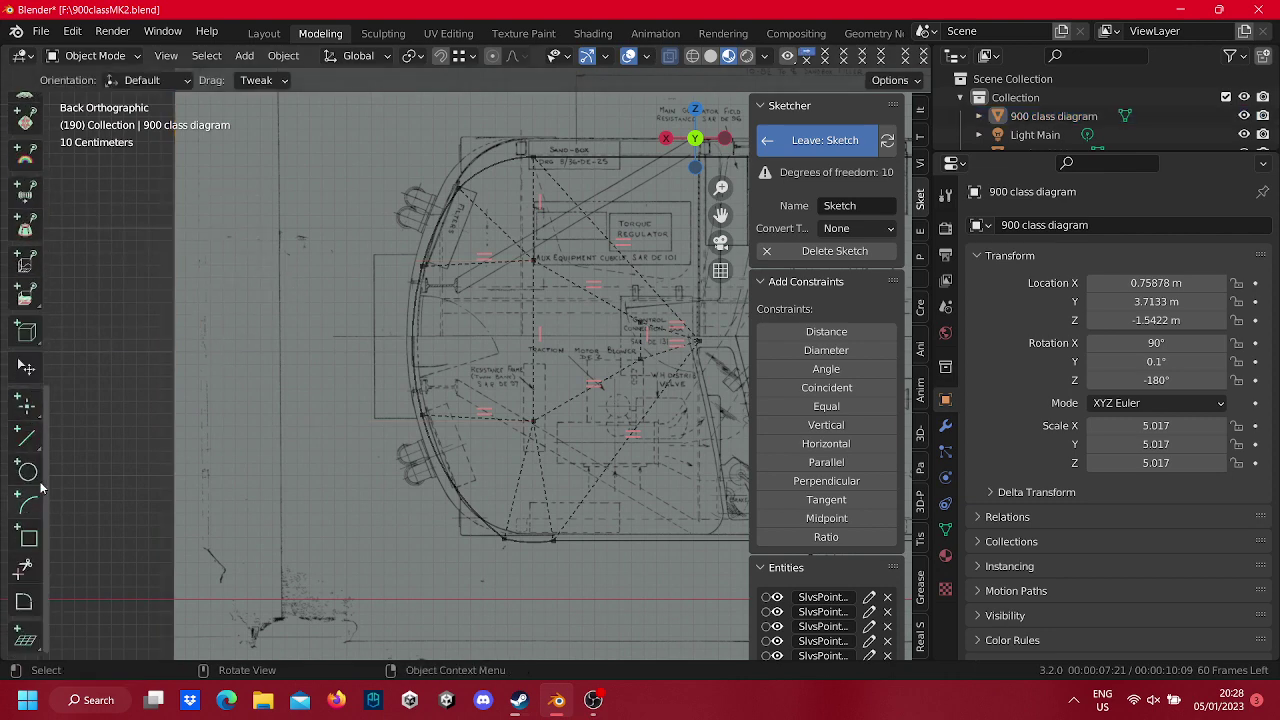
pyautogui.click(26, 367)
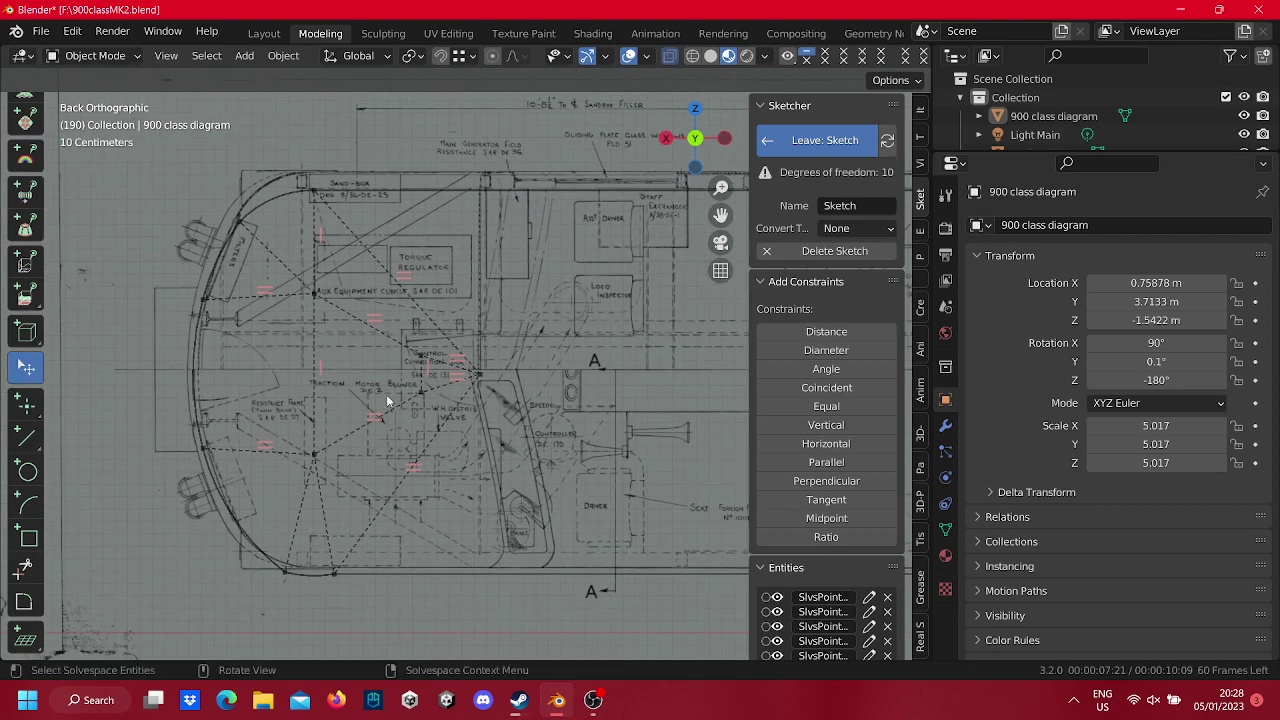
# Delete the dashed construction lines in the middle of the cab front, near SAR DE 131.
pyautogui.rightClick(467, 397)
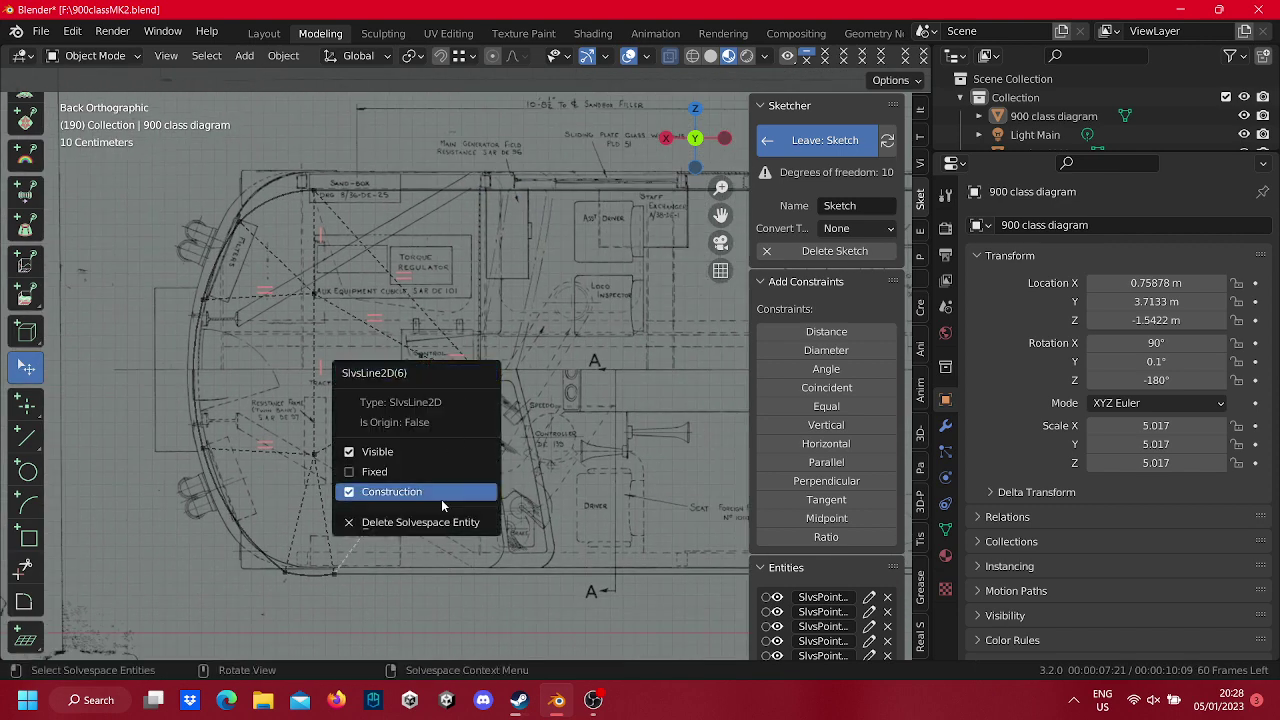
pyautogui.click(443, 534)
pyautogui.rightClick(443, 334)
pyautogui.click(440, 325)
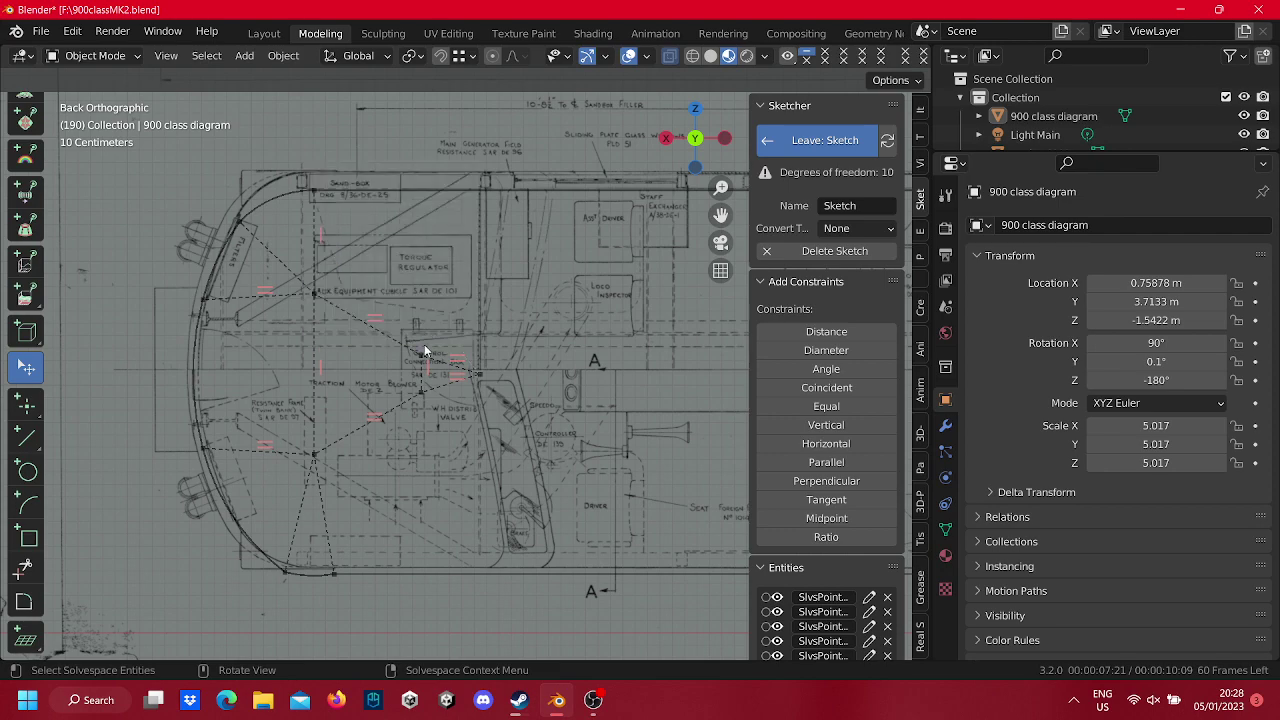
pyautogui.rightClick(441, 389)
pyautogui.scroll(5, 439, 385)
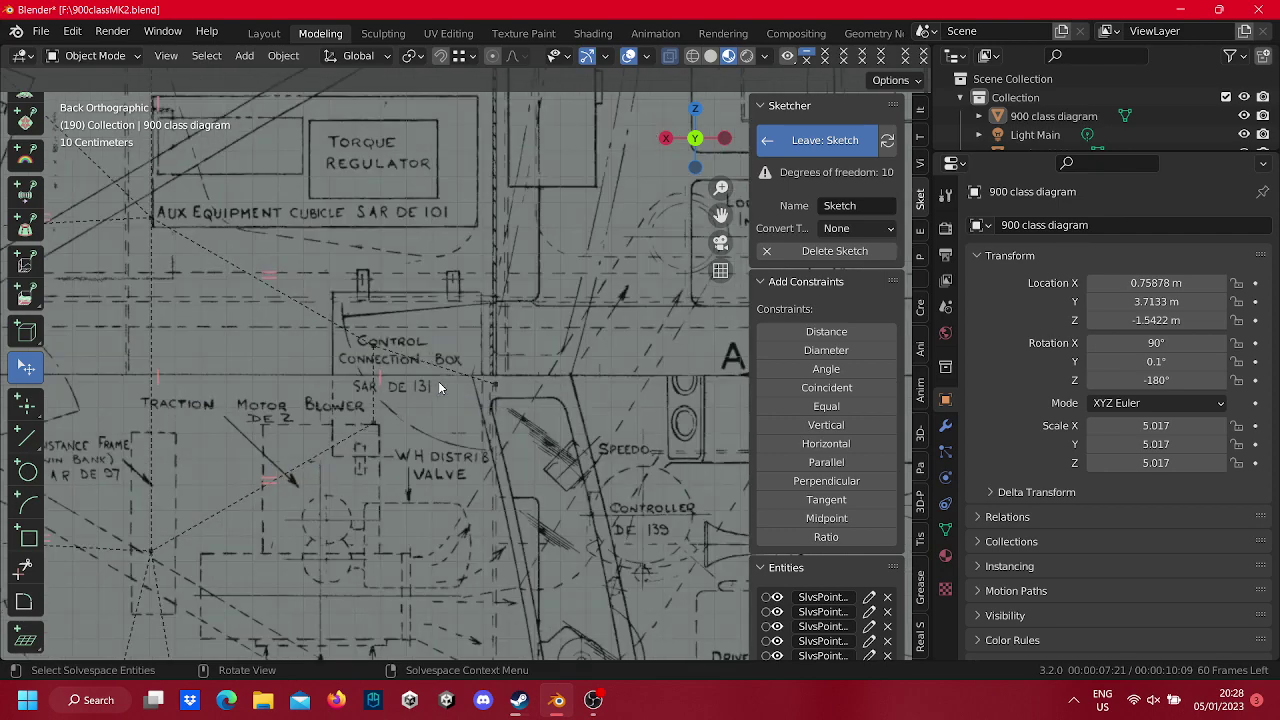
pyautogui.scroll(-2, 432, 387)
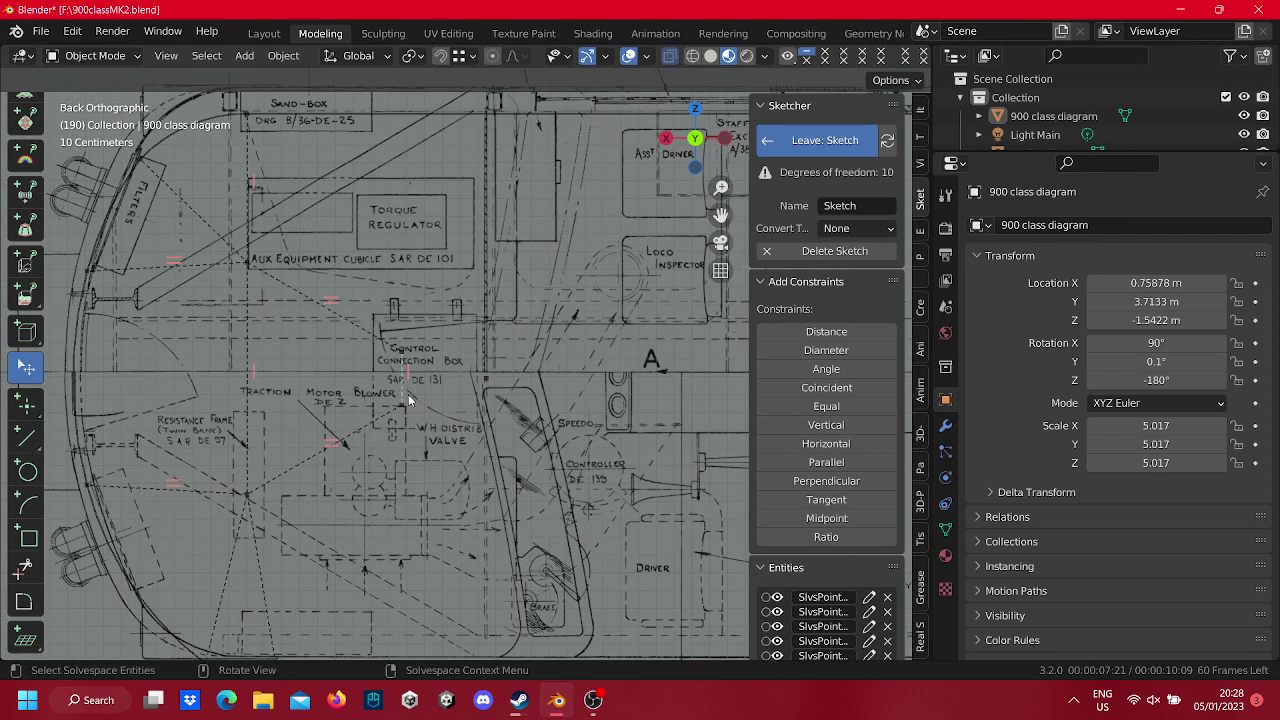
pyautogui.rightClick(408, 396)
pyautogui.click(410, 395)
pyautogui.rightClick(388, 420)
pyautogui.click(388, 418)
pyautogui.rightClick(360, 332)
pyautogui.click(358, 331)
# Delete the dashed construction lines in the lower part of the rounded front.
pyautogui.rightClick(256, 345)
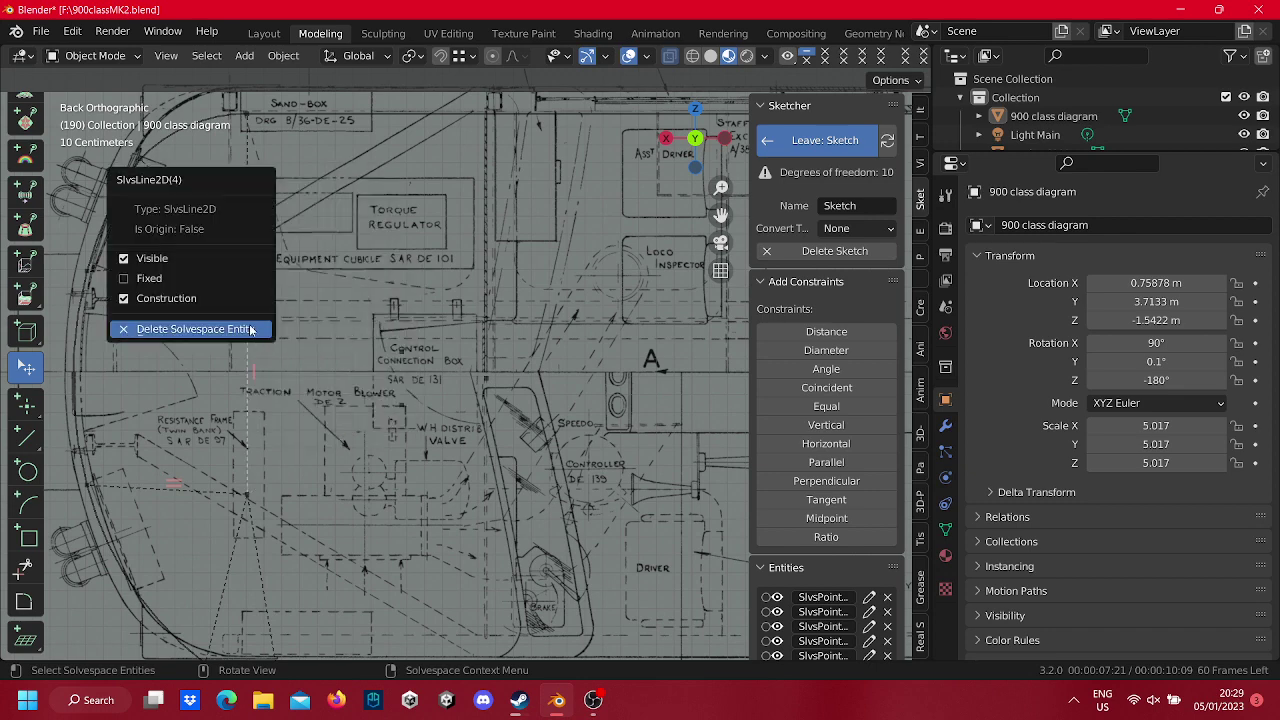
pyautogui.click(251, 329)
pyautogui.scroll(-3, 293, 445)
pyautogui.rightClick(304, 440)
pyautogui.click(303, 438)
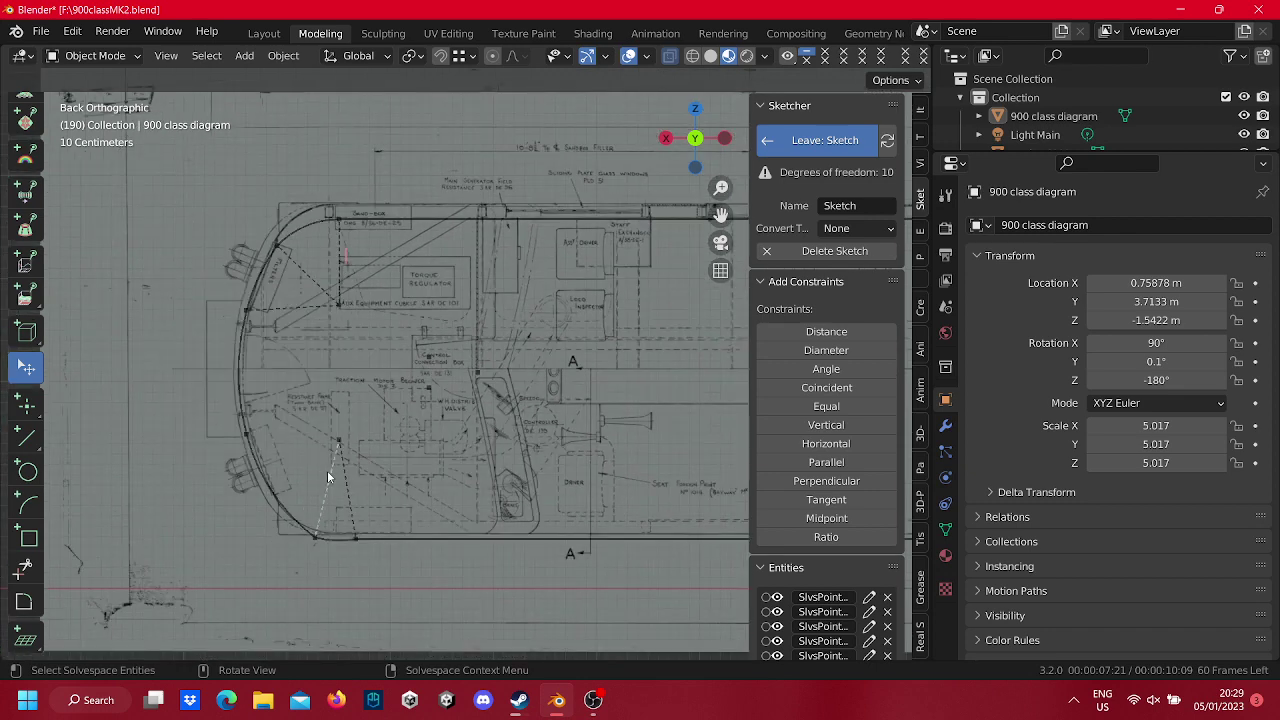
pyautogui.rightClick(334, 474)
pyautogui.click(336, 476)
pyautogui.rightClick(348, 488)
pyautogui.click(348, 488)
# Delete the remaining diagonal and vertical dashed construction lines.
pyautogui.rightClick(312, 284)
pyautogui.click(312, 286)
pyautogui.rightClick(304, 304)
pyautogui.click(306, 304)
pyautogui.rightClick(343, 291)
pyautogui.click(345, 290)
pyautogui.rightClick(340, 291)
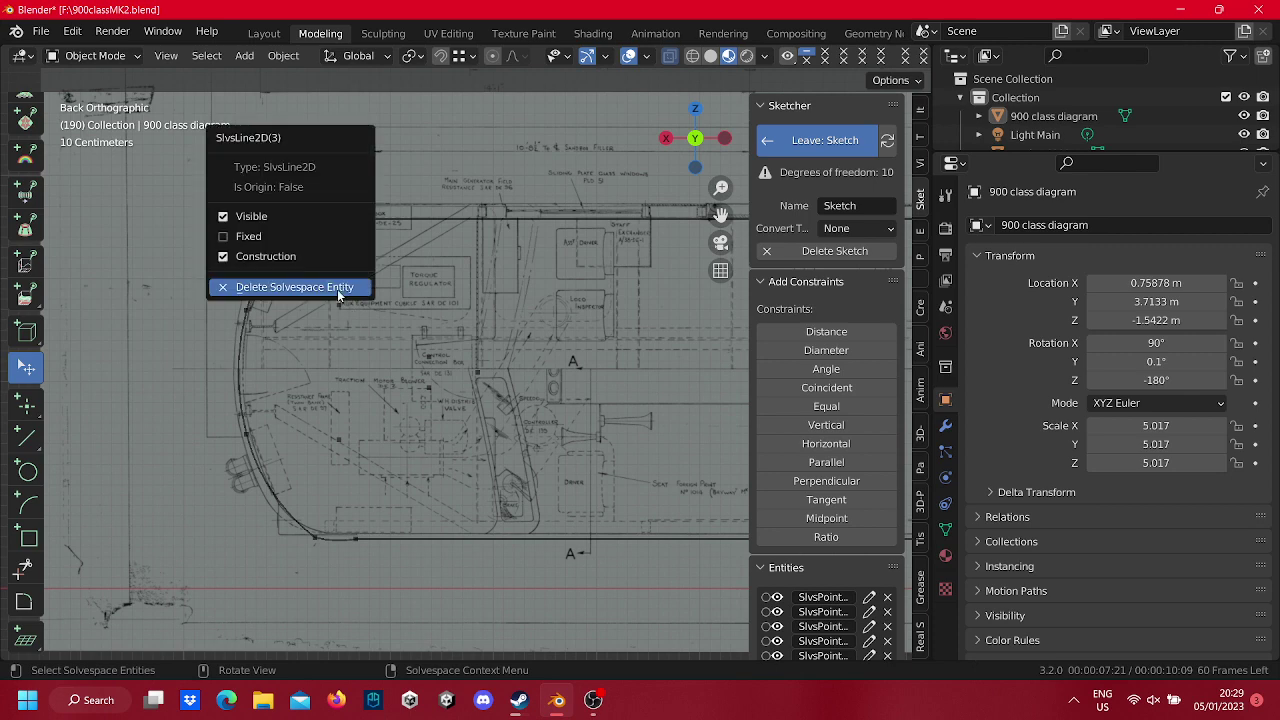
pyautogui.click(337, 289)
pyautogui.scroll(2, 270, 373)
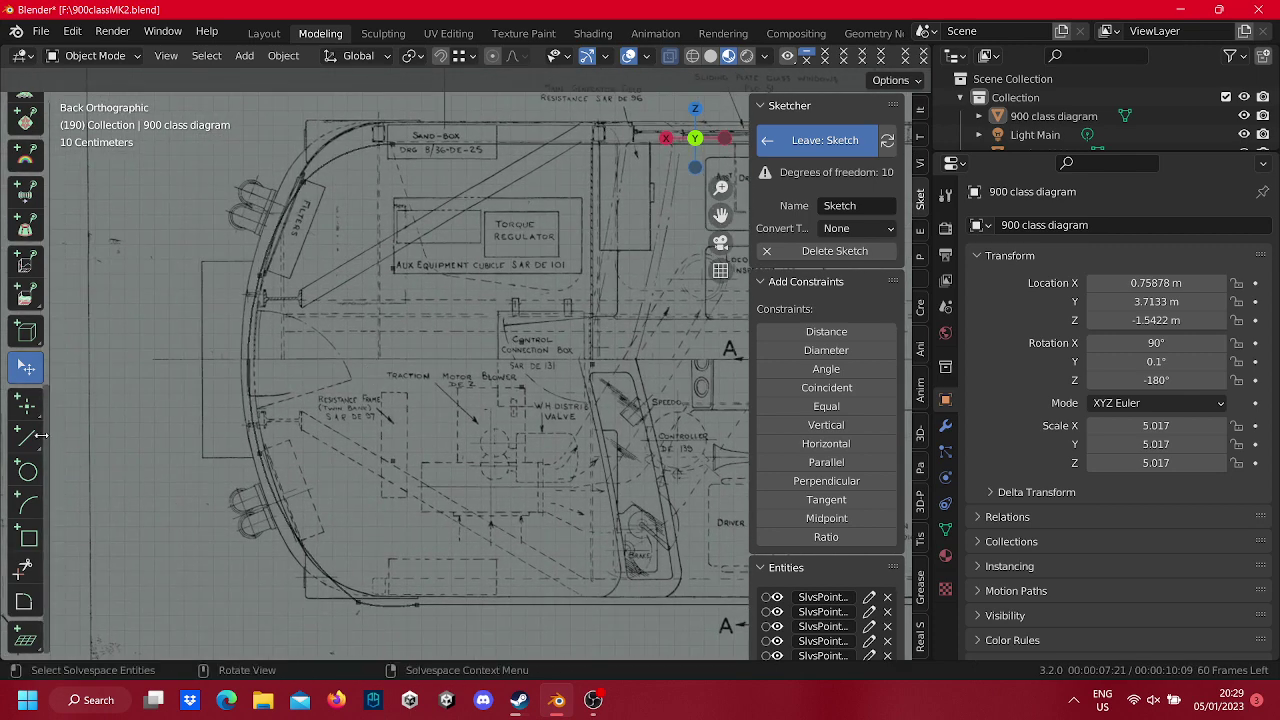
# Draw a first attempt at lines from the cab's curved outline, then undo the unwanted lines.
pyautogui.click(27, 437)
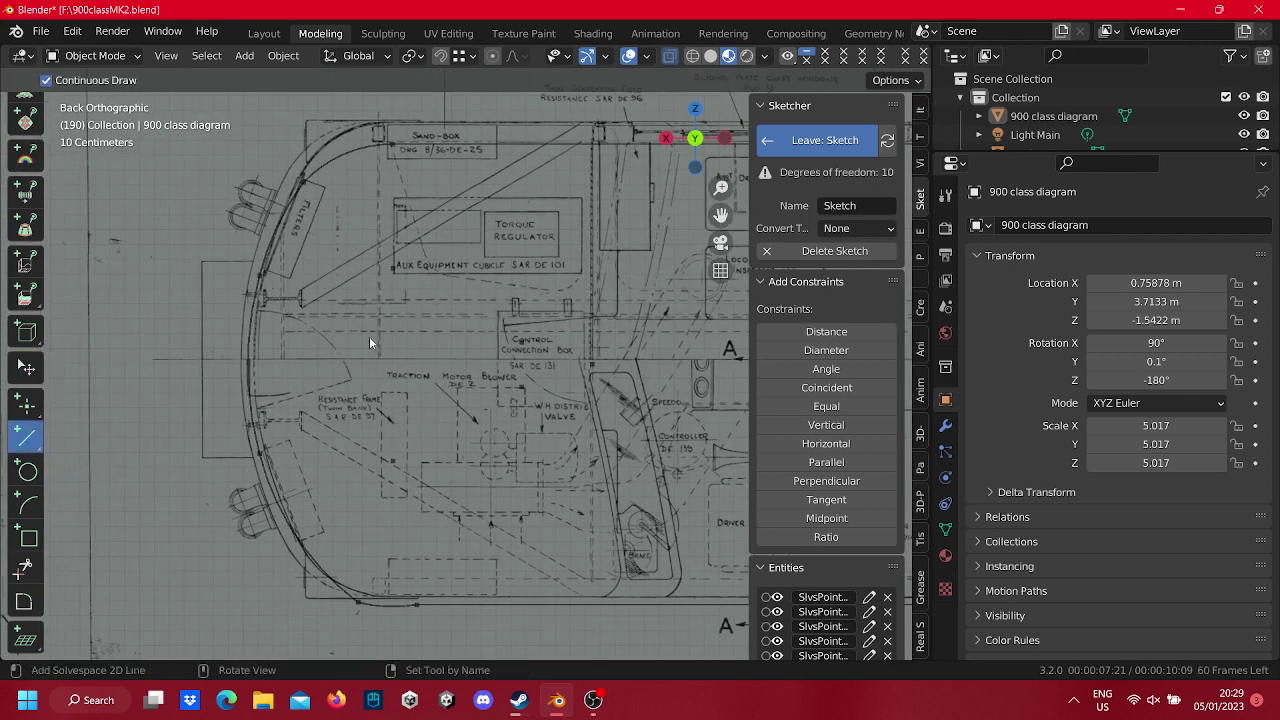
pyautogui.click(256, 278)
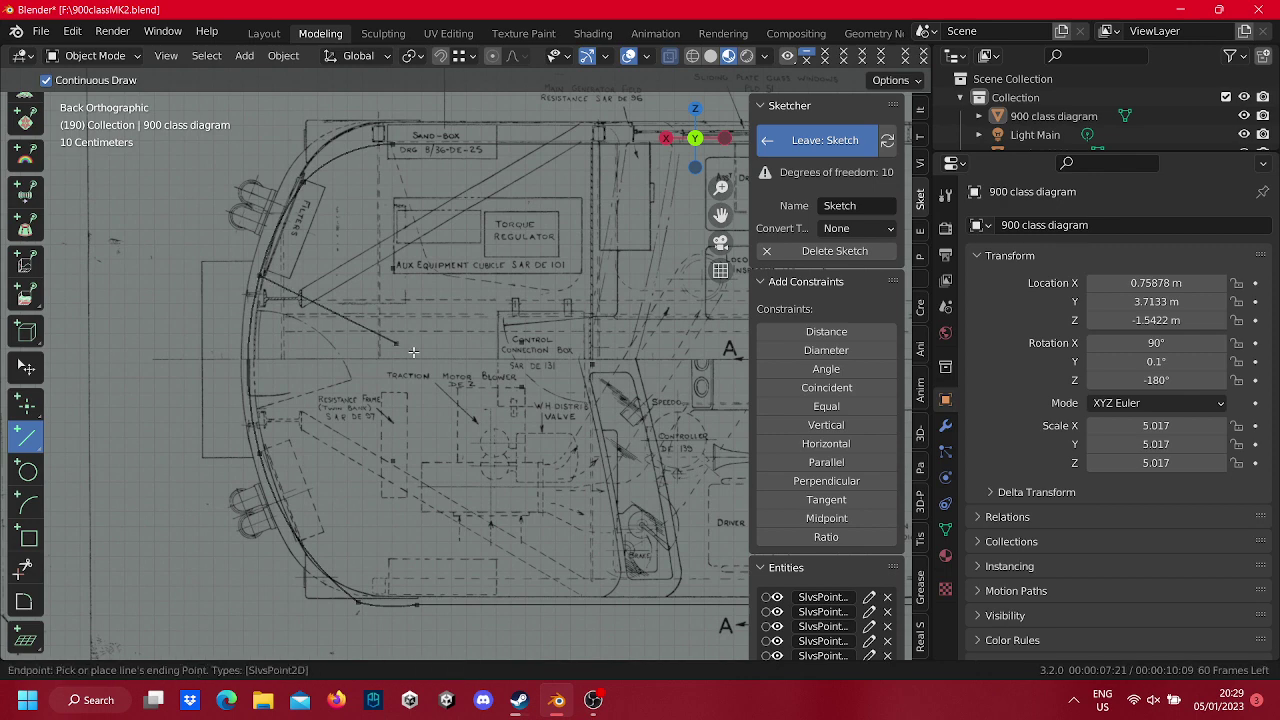
pyautogui.click(413, 353)
pyautogui.click(266, 450)
pyautogui.click(26, 367)
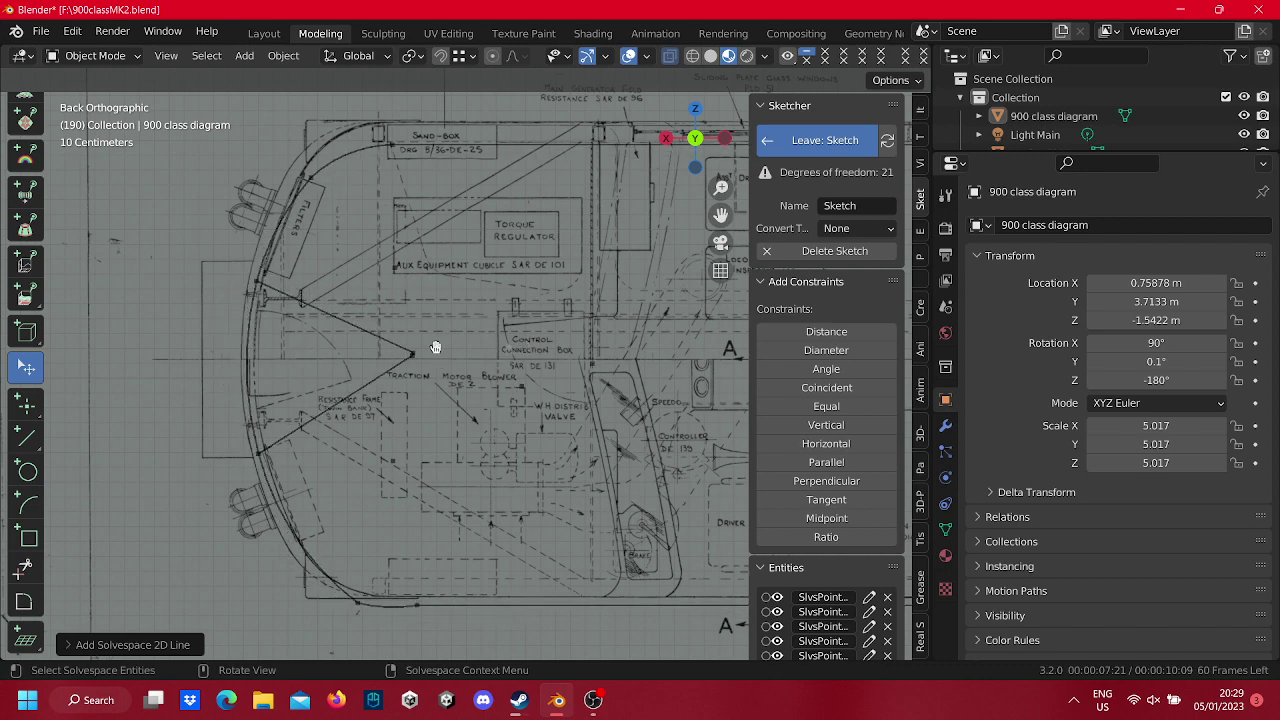
pyautogui.click(592, 373)
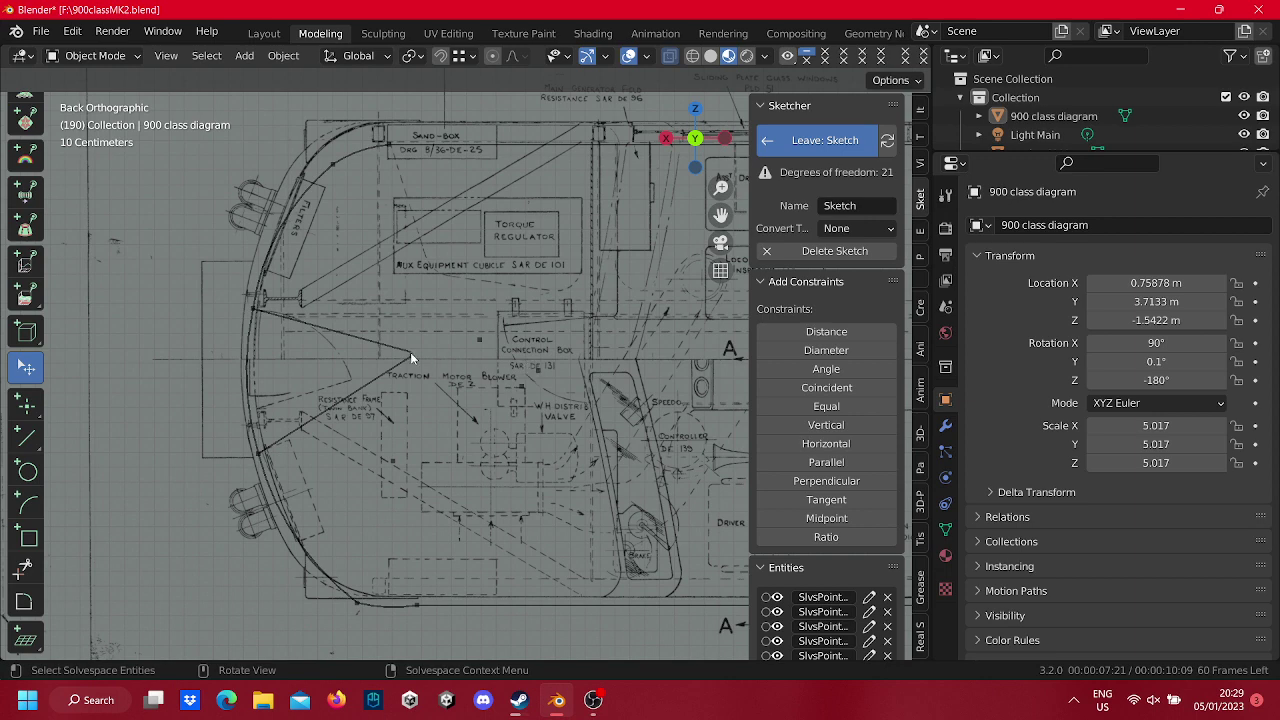
pyautogui.scroll(2, 410, 352)
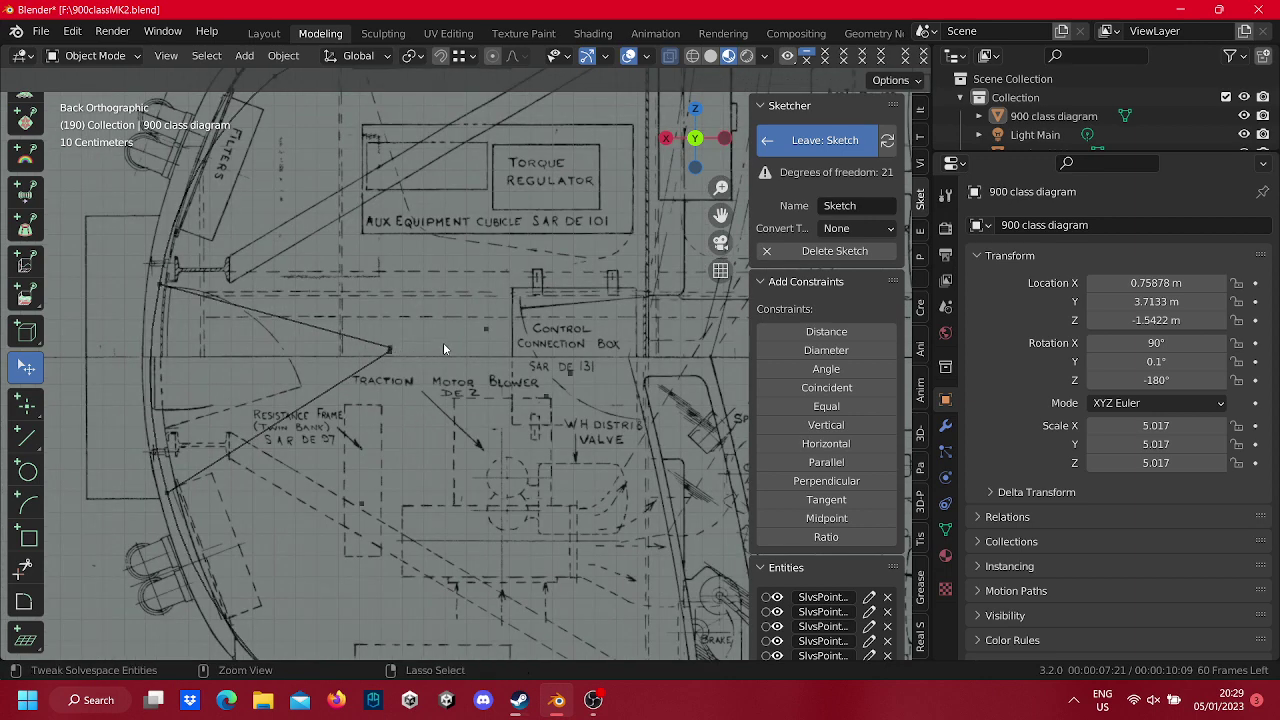
pyautogui.hotkey('ctrl', 'z')
pyautogui.hotkey('ctrl', 'z')
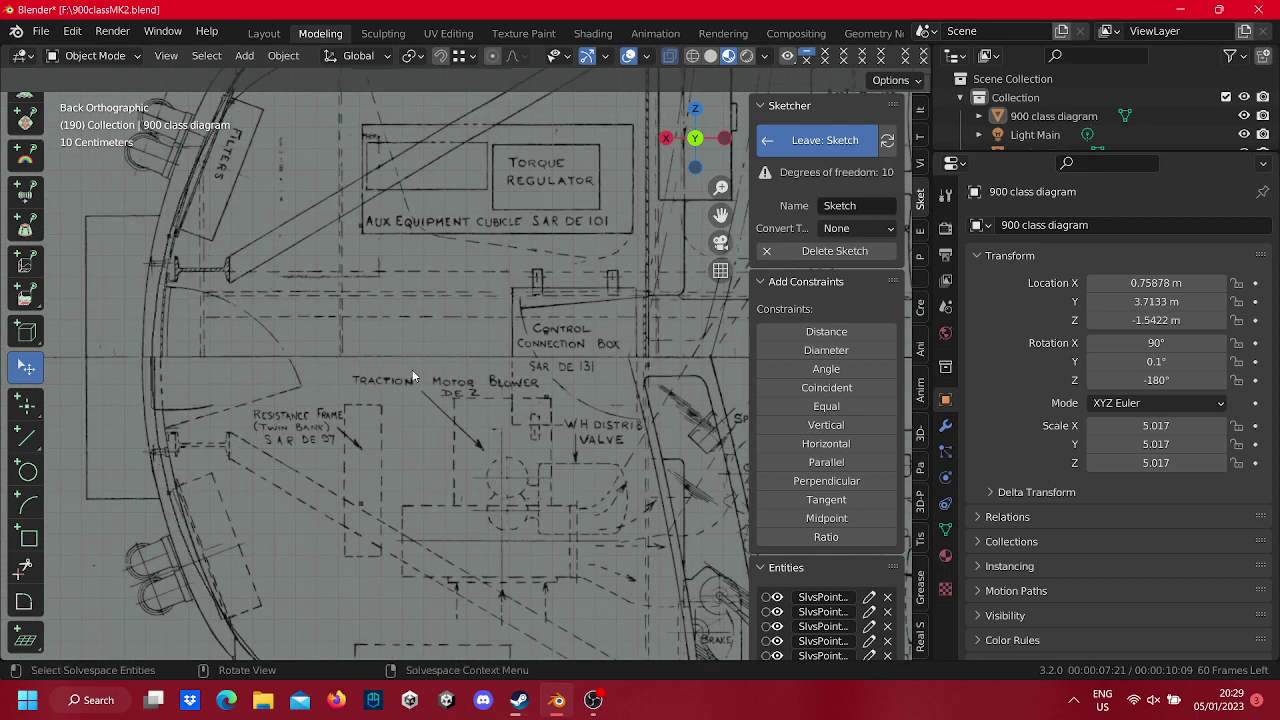
# Draw two lines from the arc's upper and lower ends meeting inside the cab outline.
pyautogui.click(26, 437)
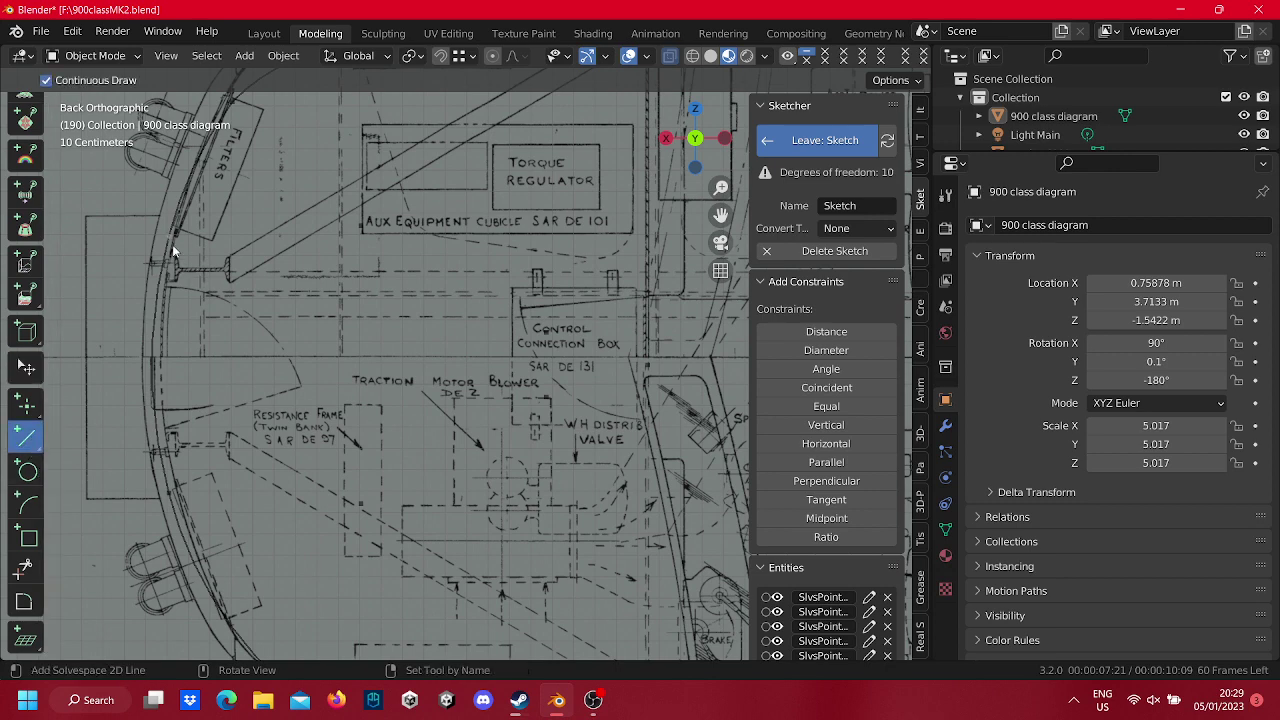
pyautogui.click(172, 244)
pyautogui.click(372, 360)
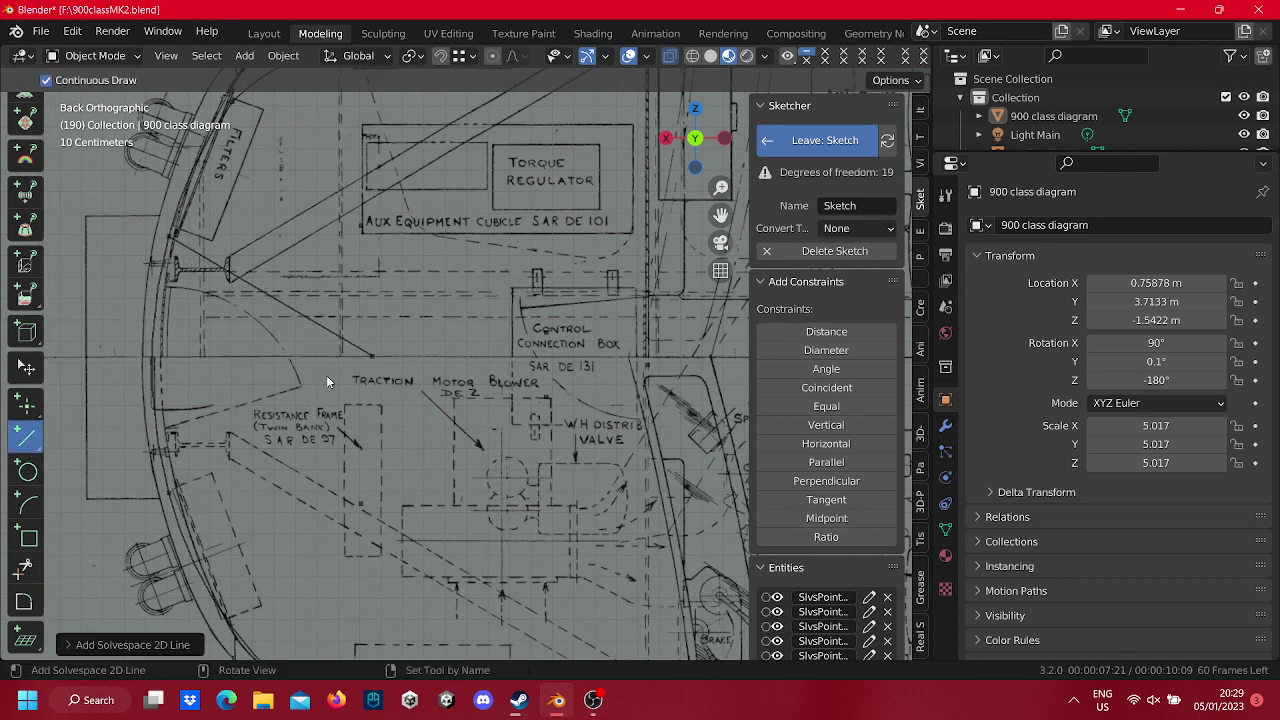
pyautogui.click(170, 494)
pyautogui.click(26, 368)
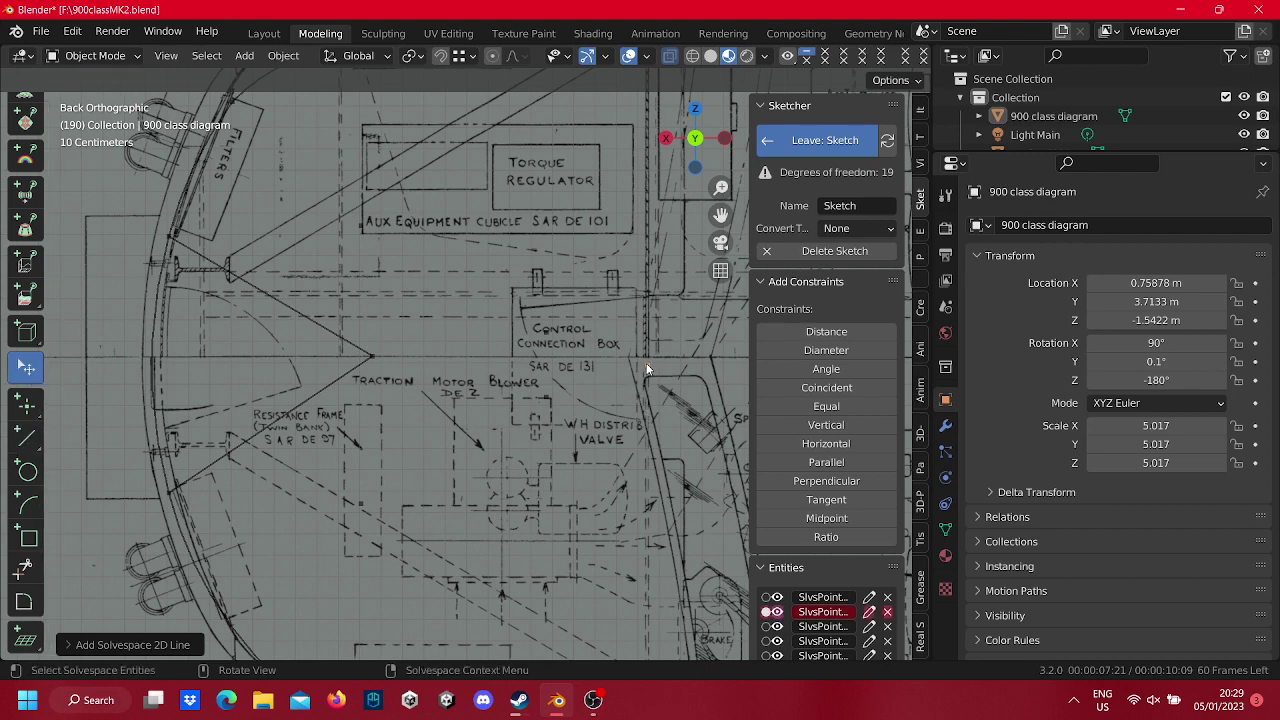
# Make the lines' endpoints coincident and drag the shared point further right.
pyautogui.click(371, 356)
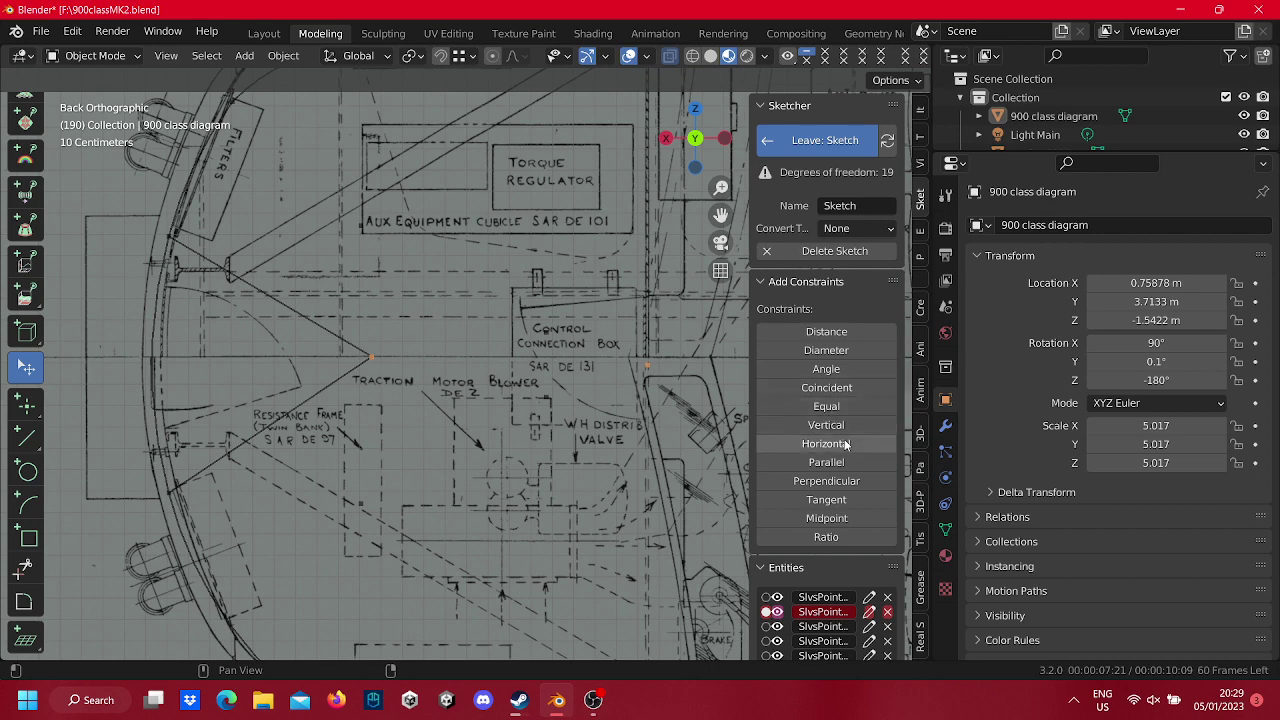
pyautogui.click(826, 387)
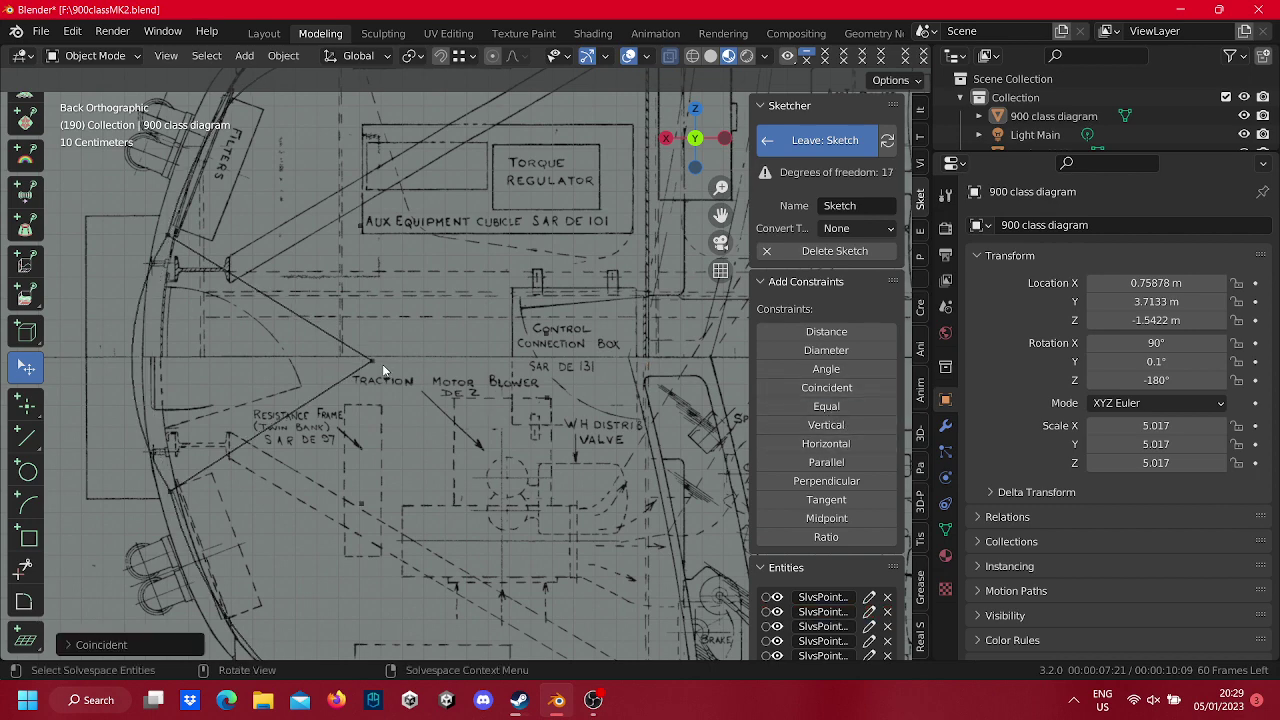
pyautogui.moveTo(382, 367)
pyautogui.mouseDown()
pyautogui.moveTo(713, 355)
pyautogui.moveTo(669, 360)
pyautogui.mouseUp()
pyautogui.scroll(-2, 711, 357)
pyautogui.scroll(-3, 672, 372)
# Reposition the lines' meeting point and the arc's lower end, then undo the last two changes.
pyautogui.scroll(4, 512, 385)
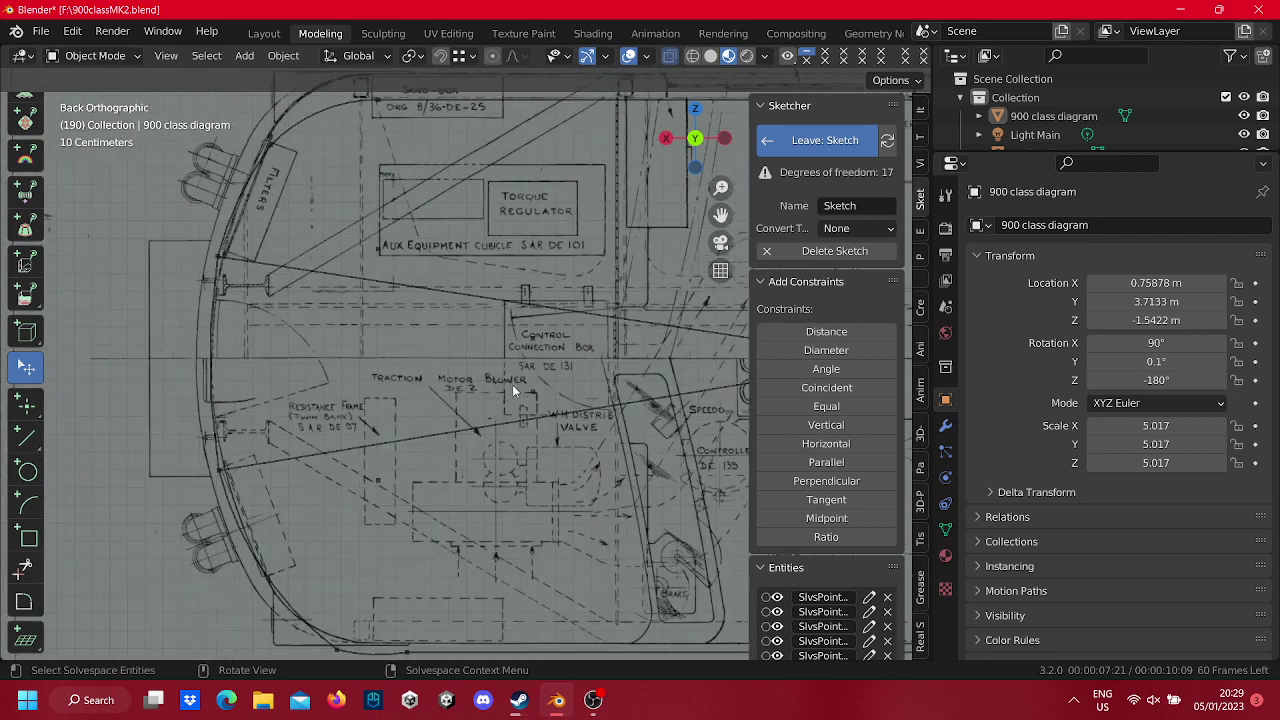
pyautogui.moveTo(532, 389)
pyautogui.mouseDown()
pyautogui.moveTo(363, 408)
pyautogui.moveTo(386, 434)
pyautogui.moveTo(517, 456)
pyautogui.moveTo(491, 383)
pyautogui.moveTo(509, 368)
pyautogui.mouseUp()
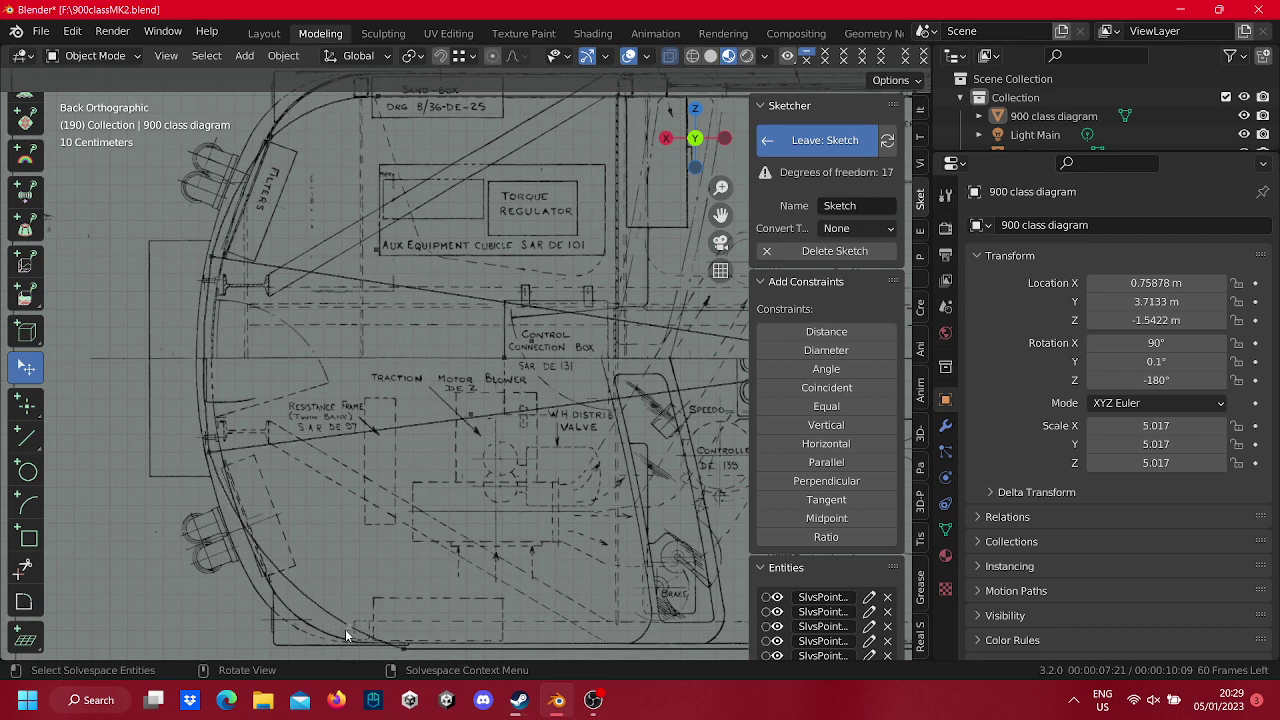
pyautogui.moveTo(345, 636)
pyautogui.mouseDown()
pyautogui.moveTo(314, 606)
pyautogui.moveTo(277, 608)
pyautogui.moveTo(278, 590)
pyautogui.mouseUp()
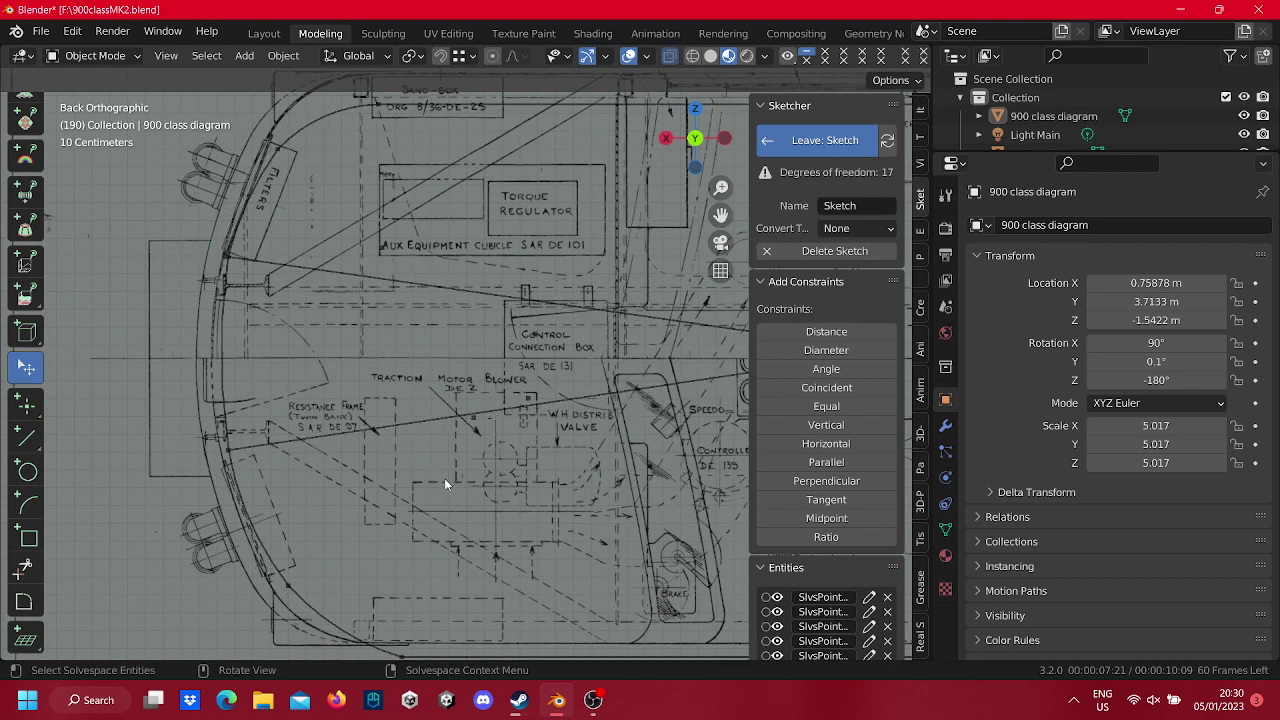
pyautogui.scroll(-5, 444, 478)
pyautogui.moveTo(672, 358)
pyautogui.mouseDown()
pyautogui.moveTo(437, 371)
pyautogui.moveTo(446, 360)
pyautogui.mouseUp()
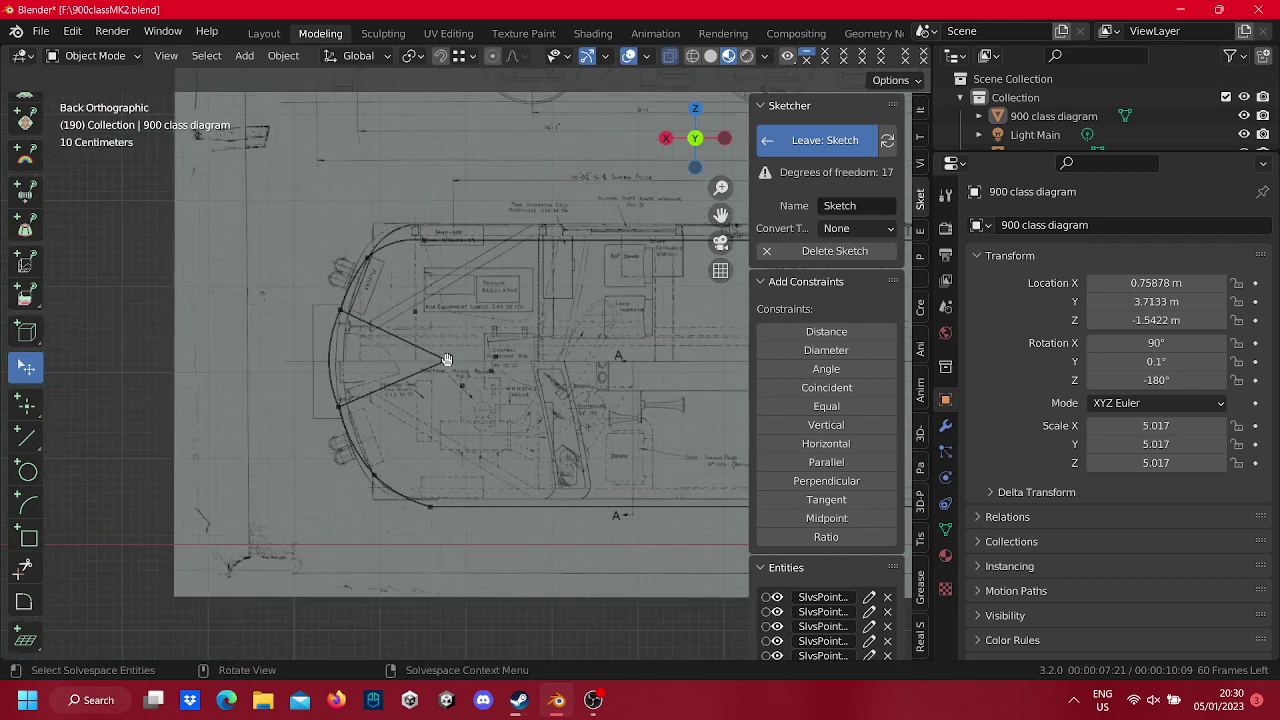
pyautogui.scroll(5, 458, 373)
pyautogui.scroll(-2, 459, 373)
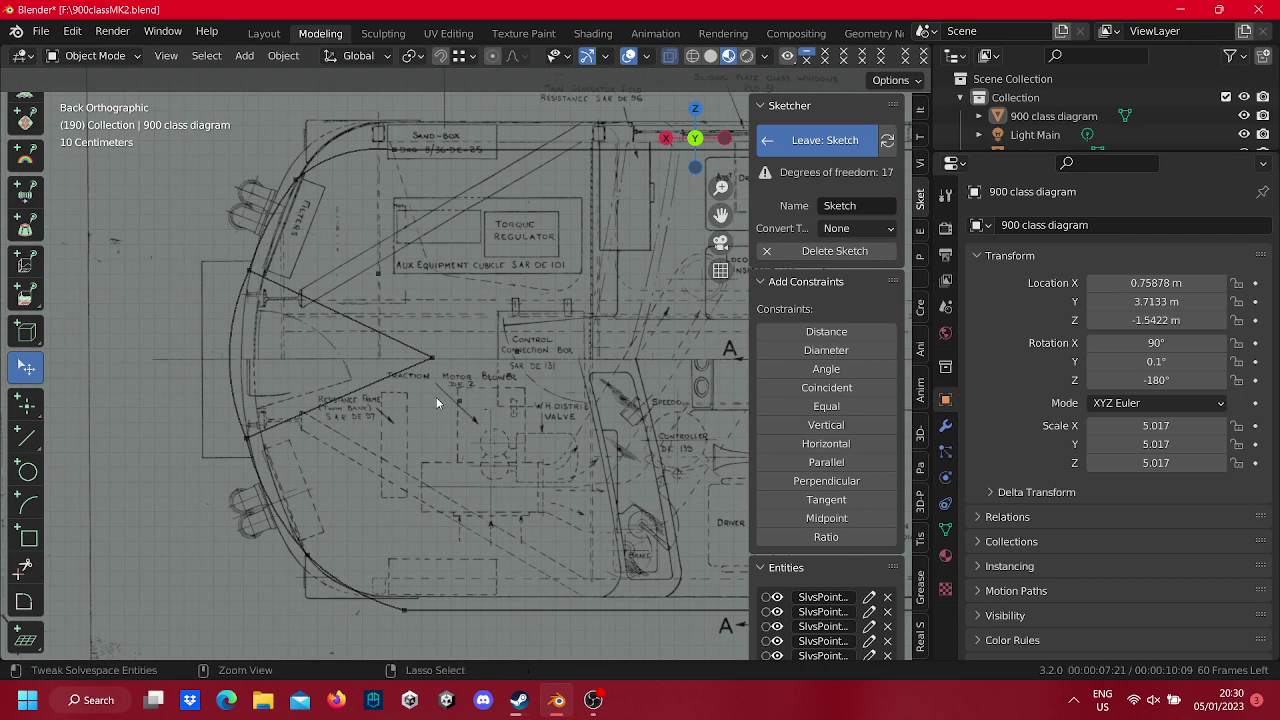
pyautogui.hotkey('ctrl', 'z')
pyautogui.hotkey('ctrl', 'z')
pyautogui.hotkey('ctrl', 'z')
pyautogui.hotkey('ctrl', 'z')
pyautogui.hotkey('ctrl', 'z')
pyautogui.hotkey('ctrl', 'z')
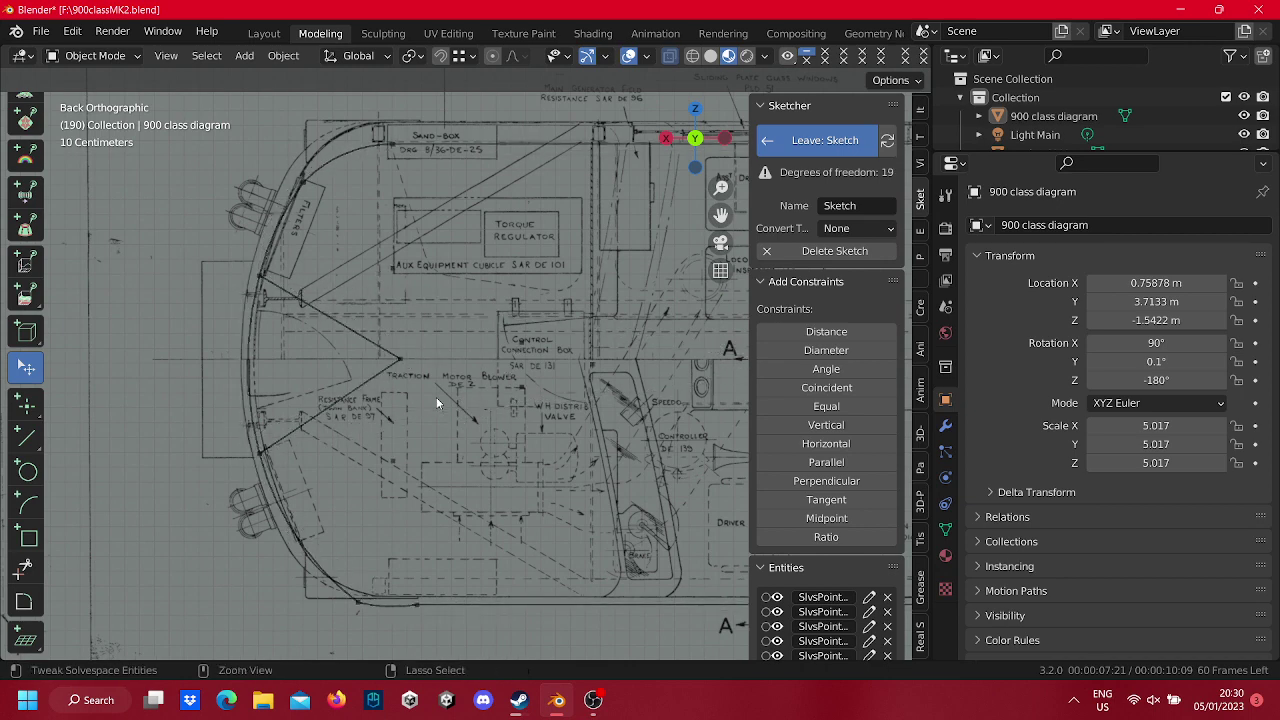
pyautogui.hotkey('ctrl', 'z')
pyautogui.hotkey('ctrl', 'z')
pyautogui.hotkey('ctrl', 'z')
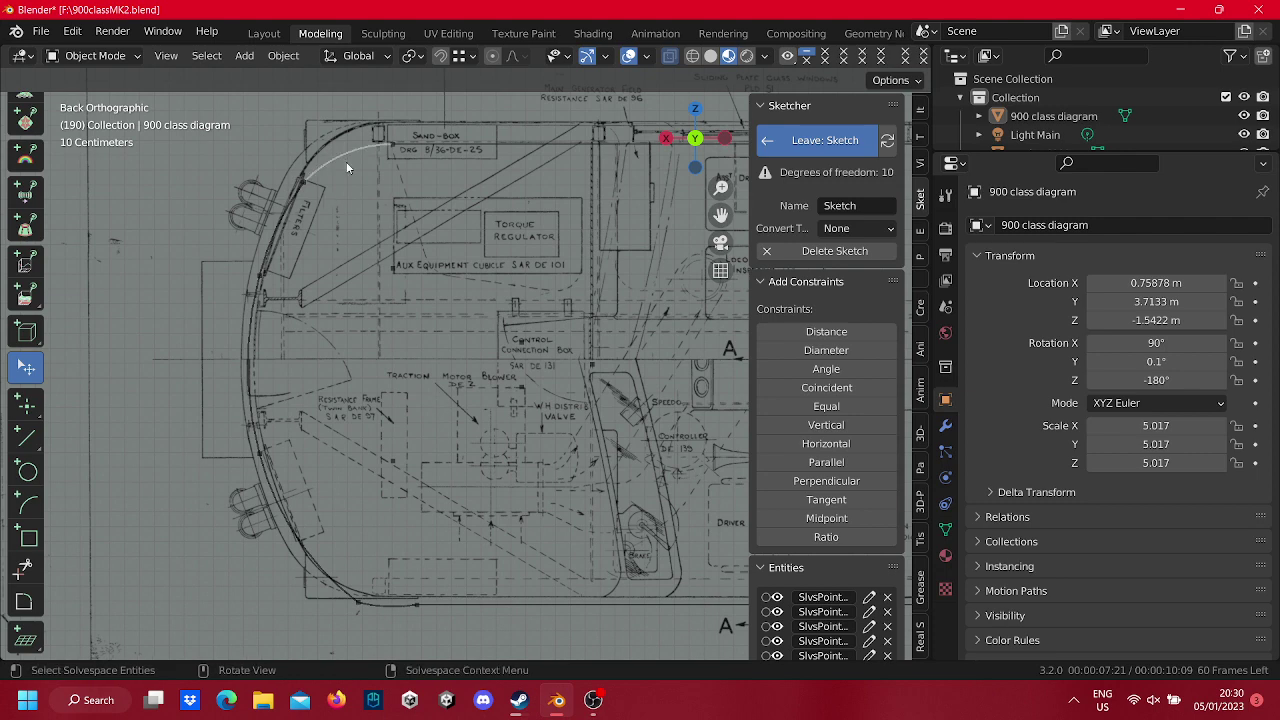
# Pull the arc's upper end toward the roof and delete the 3.1 m distance constraint.
pyautogui.moveTo(396, 143); pyautogui.dragTo(391, 117)
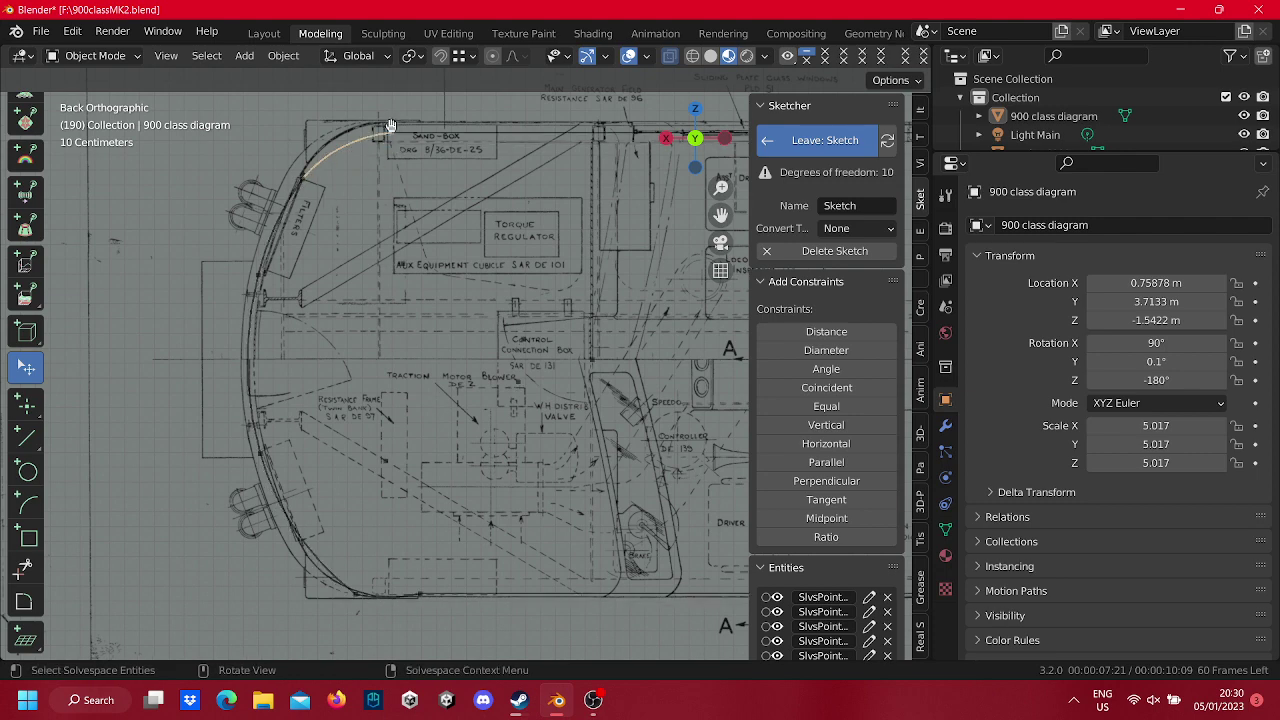
pyautogui.scroll(-5, 428, 553)
pyautogui.scroll(-3, 491, 456)
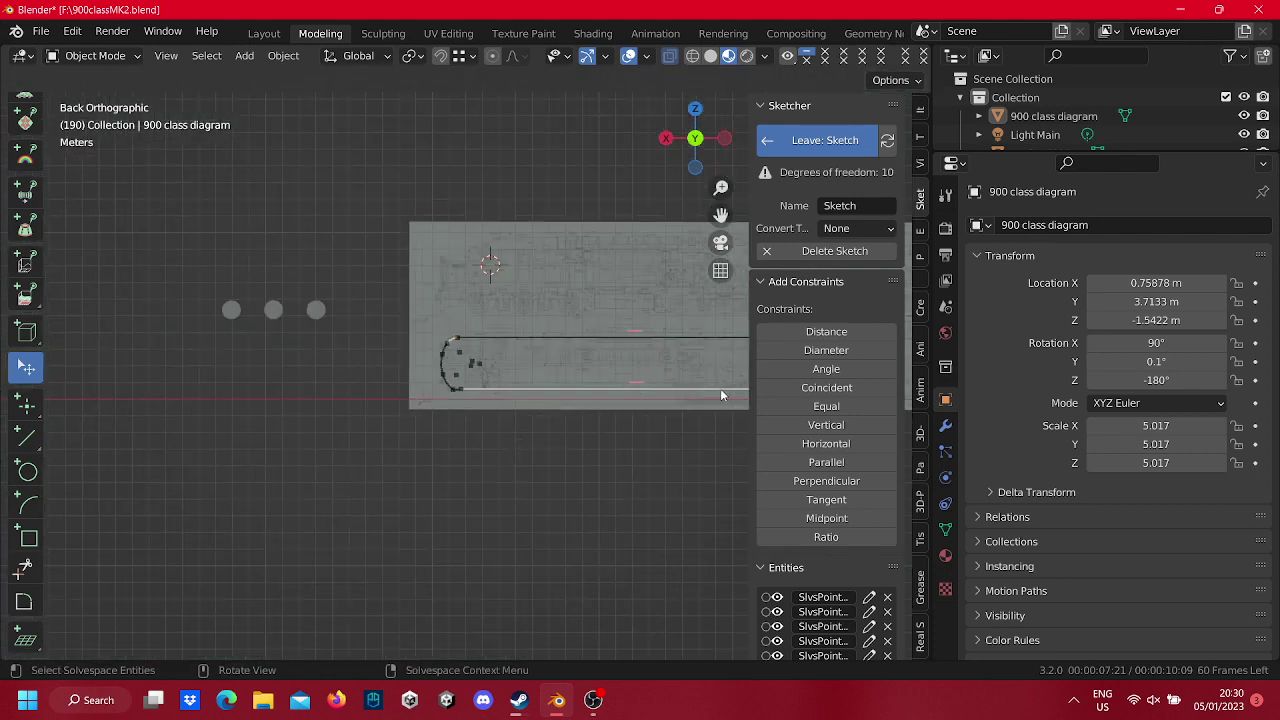
pyautogui.rightClick(660, 360)
pyautogui.click(600, 473)
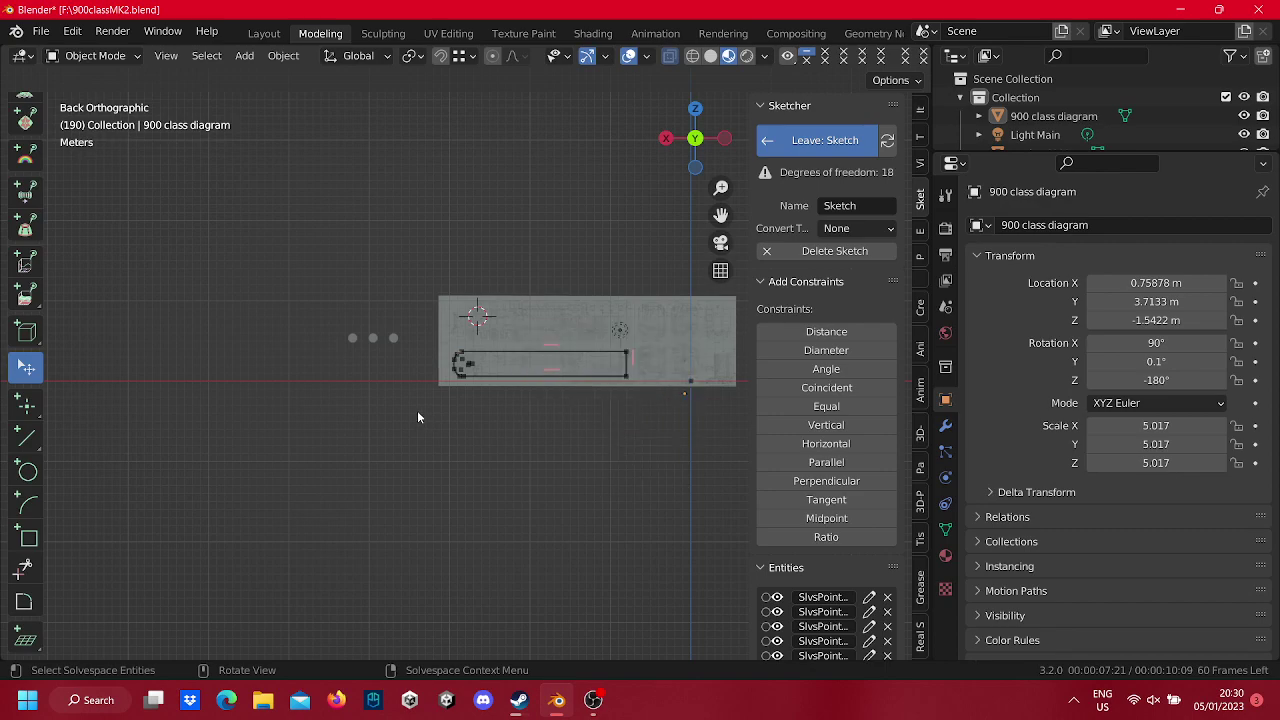
# Fit the top arc's ends onto the blueprint's upper rounded front corner.
pyautogui.scroll(5, 430, 390)
pyautogui.scroll(3, 432, 340)
pyautogui.scroll(-6, 418, 320)
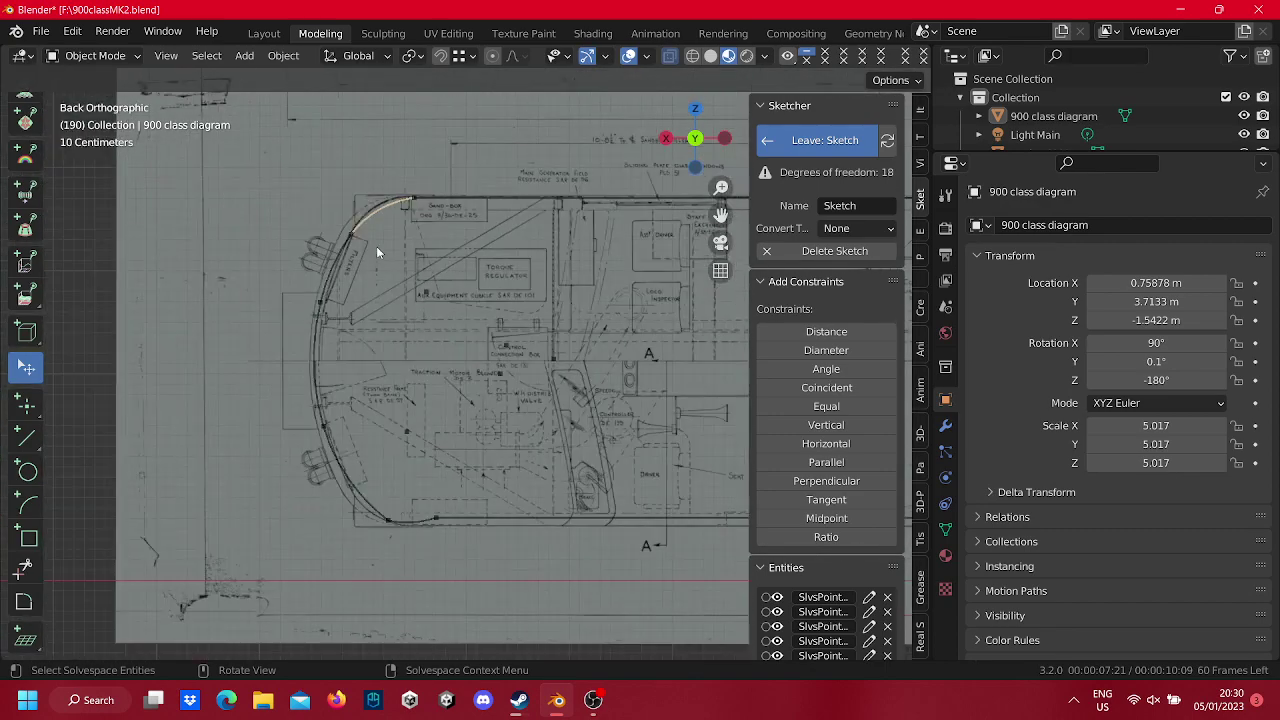
pyautogui.scroll(4, 374, 240)
pyautogui.scroll(-3, 374, 240)
pyautogui.keyDown('shift'); pyautogui.moveTo(403, 292); pyautogui.dragTo(516, 420, button='middle'); pyautogui.keyUp('shift')
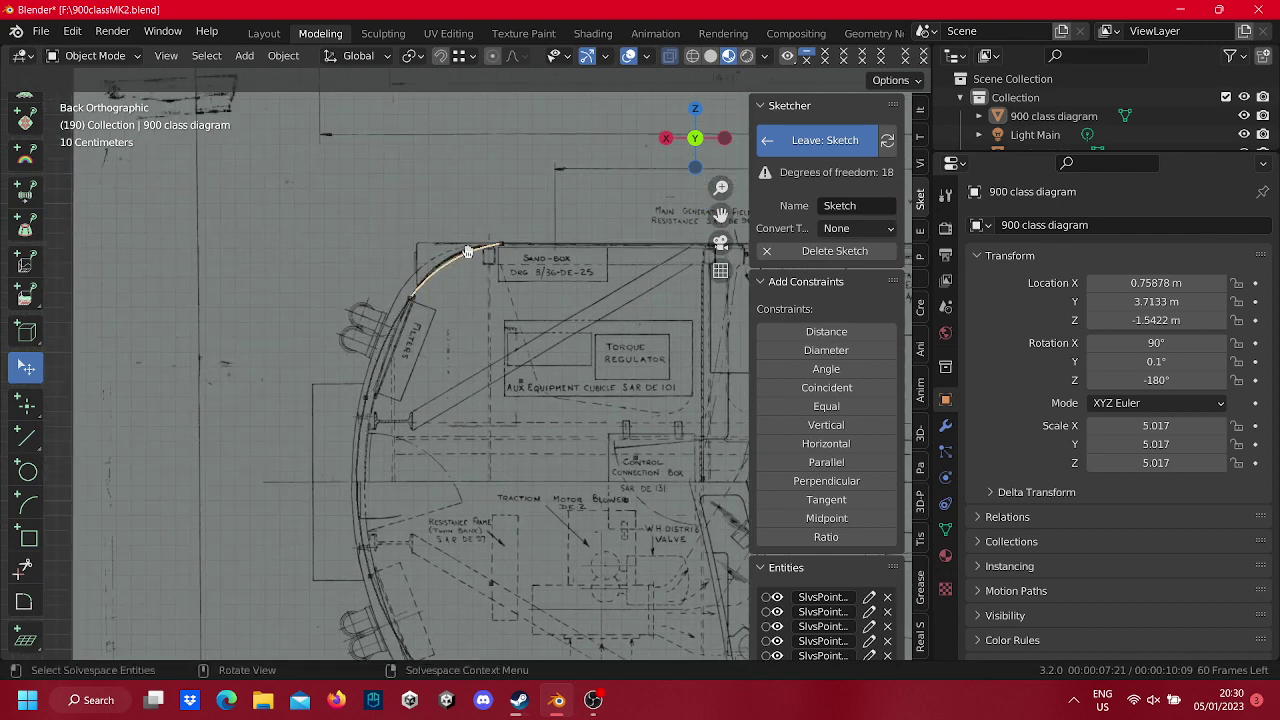
pyautogui.moveTo(503, 246); pyautogui.dragTo(486, 244)
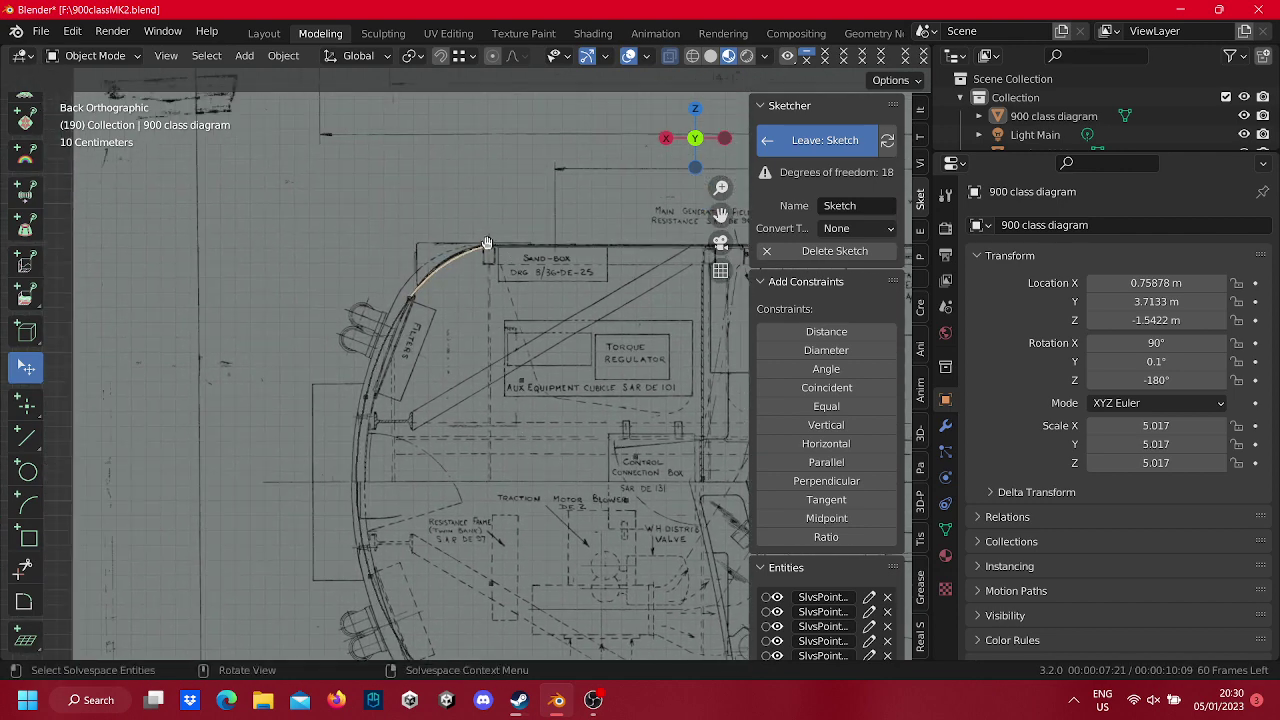
pyautogui.moveTo(414, 299)
pyautogui.mouseDown()
pyautogui.moveTo(428, 274)
pyautogui.moveTo(381, 384)
pyautogui.mouseUp()
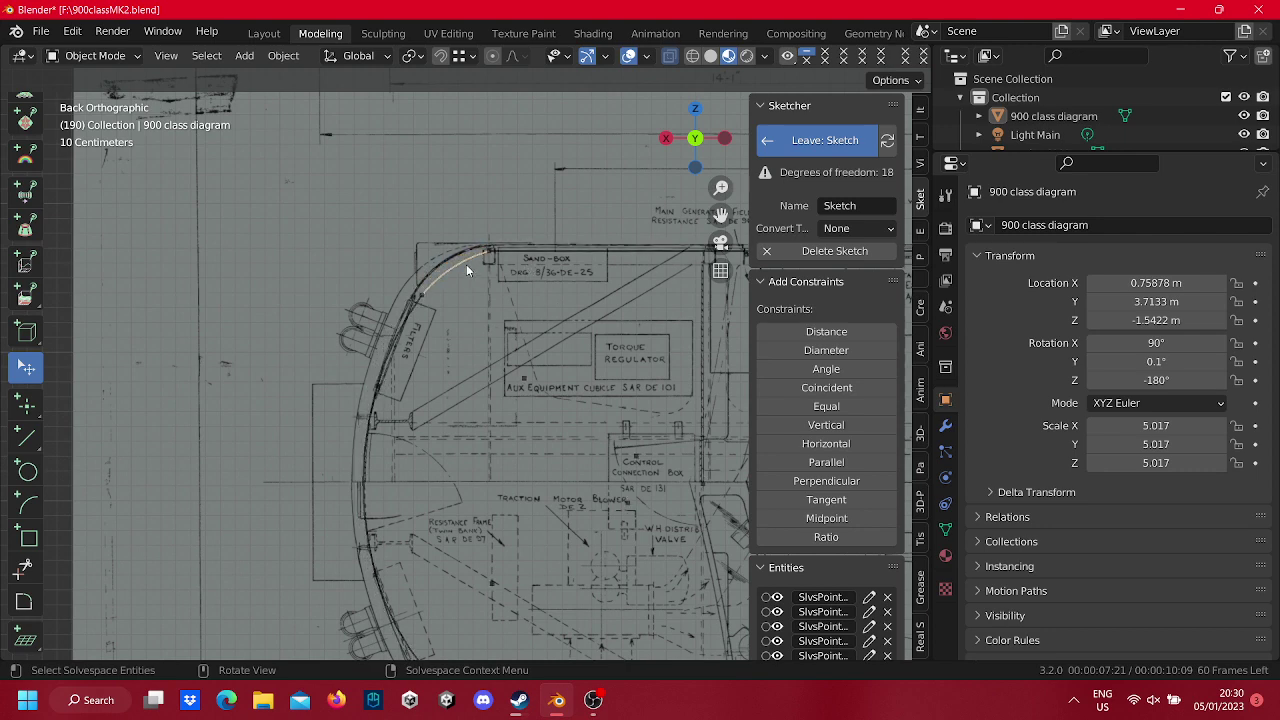
# Add a diameter constraint to the top arc and set it to 1.8 m.
pyautogui.click(826, 350)
pyautogui.moveTo(497, 363); pyautogui.dragTo(400, 205)
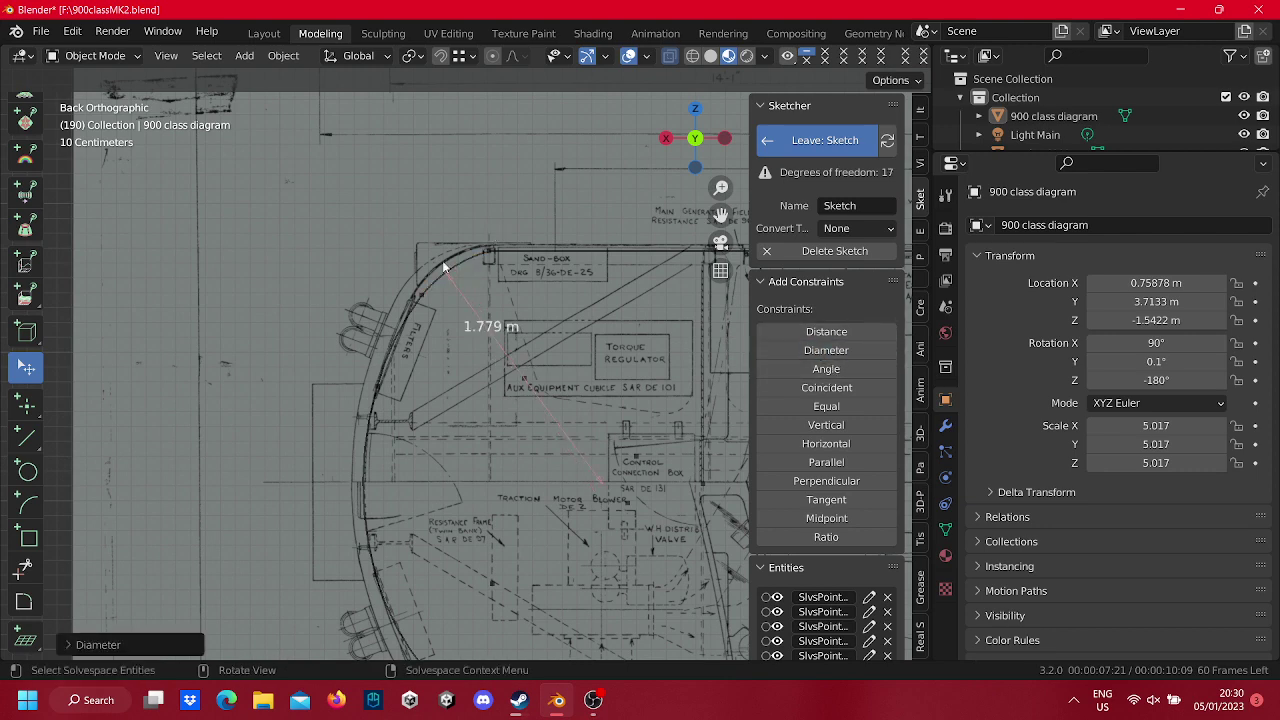
pyautogui.click(400, 205)
pyautogui.click(403, 170)
pyautogui.click(403, 170)
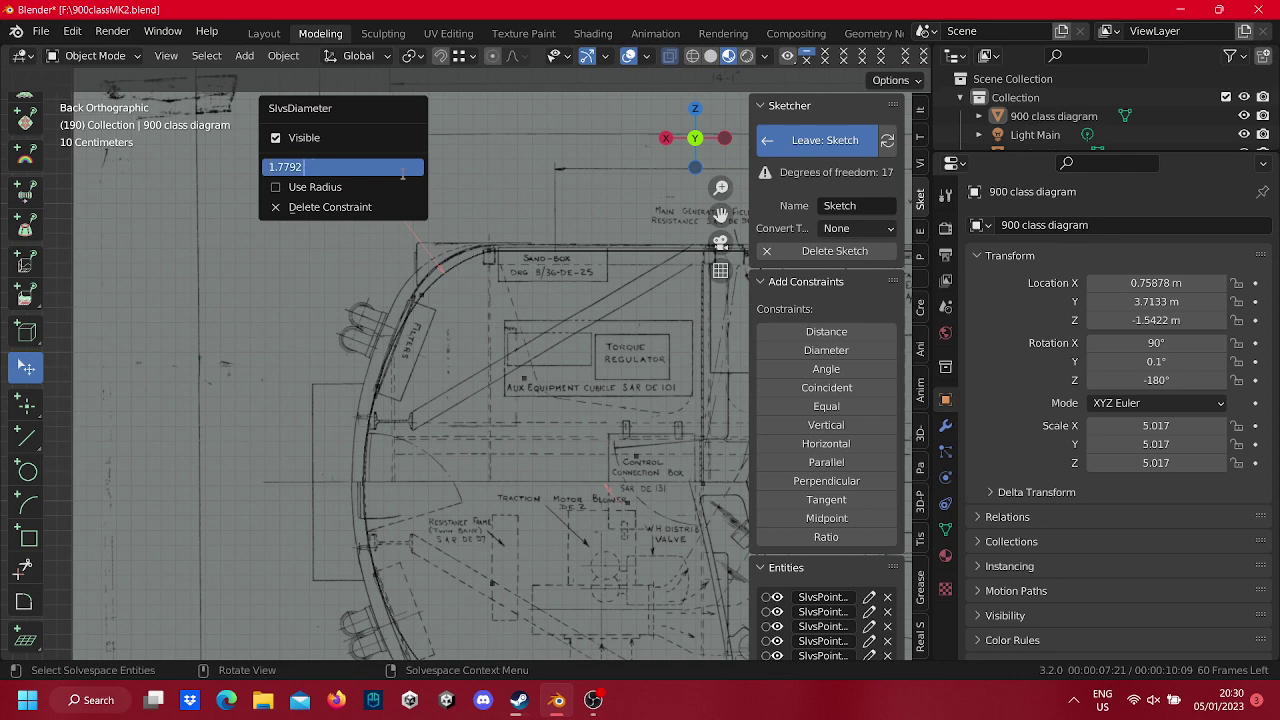
pyautogui.write('1.8')
pyautogui.press('Return')
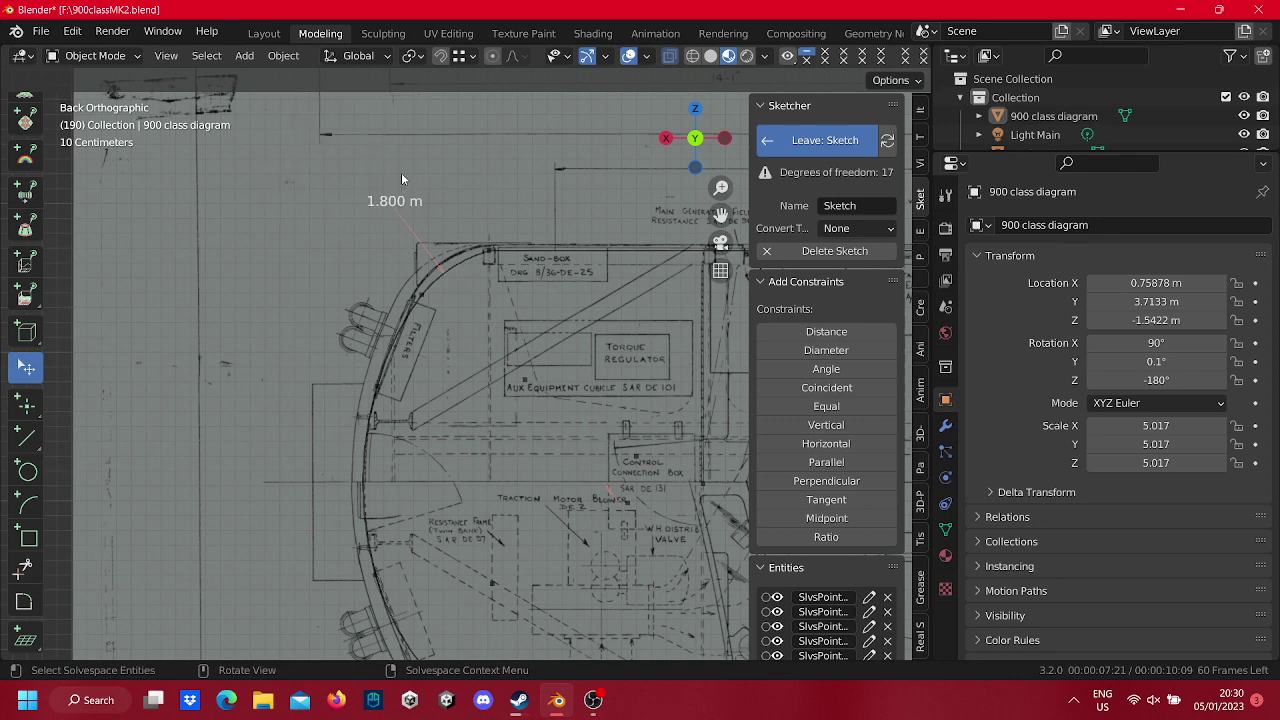
# Select both arcs and constrain the bottom arc equal to the top one.
pyautogui.moveTo(430, 408)
pyautogui.keyDown('shift'); pyautogui.mouseDown(button='middle')
pyautogui.moveTo(499, 311)
pyautogui.moveTo(504, 137)
pyautogui.mouseUp(button='middle'); pyautogui.keyUp('shift')
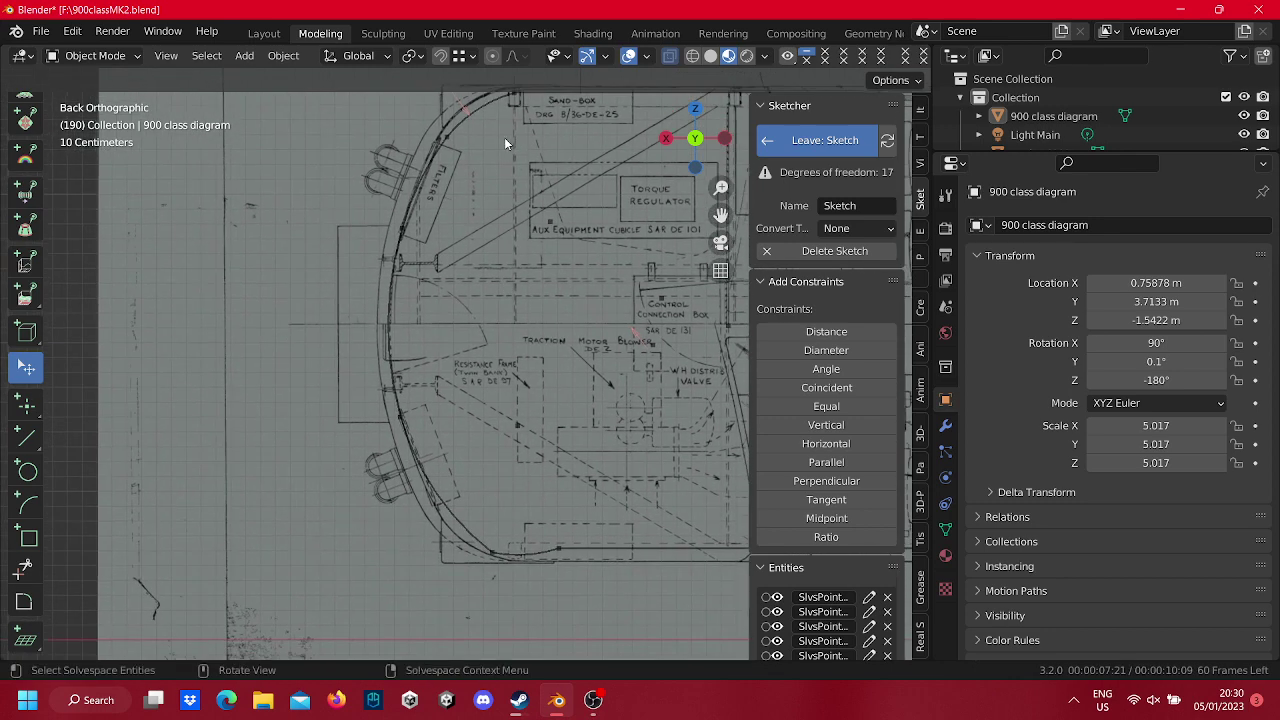
pyautogui.click(535, 547)
pyautogui.click(516, 184)
pyautogui.keyDown('shift'); pyautogui.click(528, 552); pyautogui.keyUp('shift')
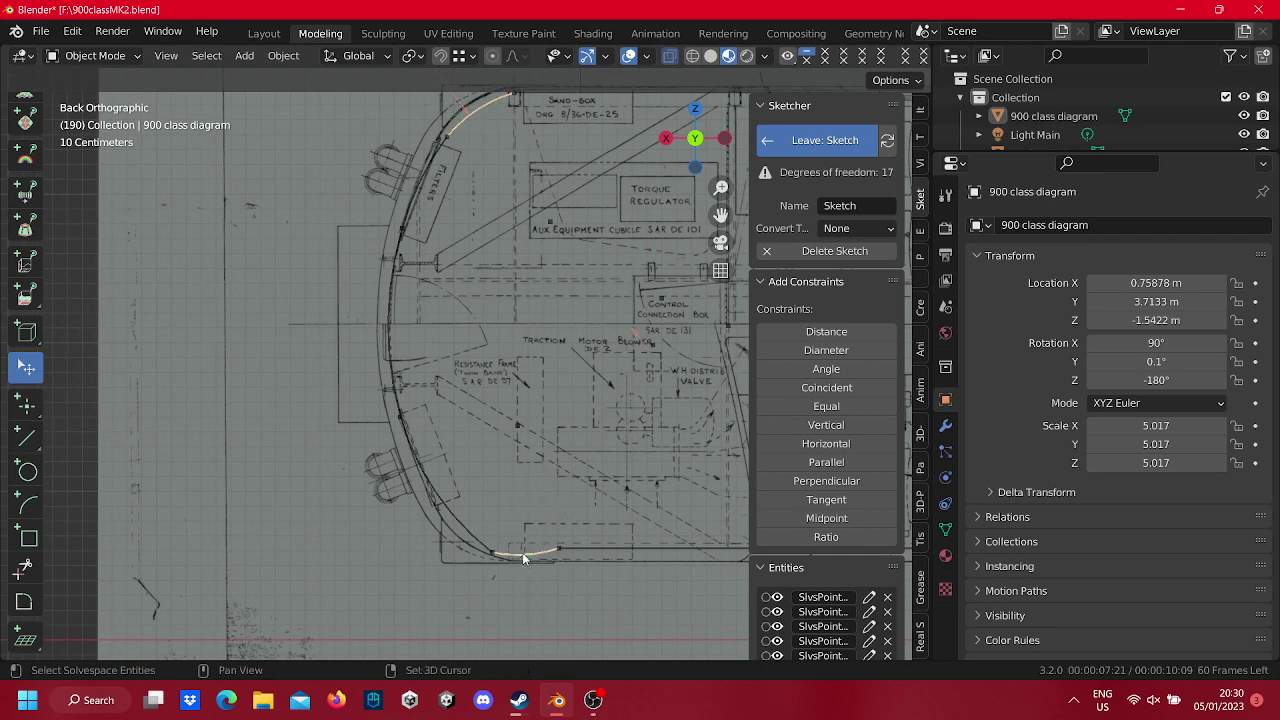
pyautogui.click(855, 407)
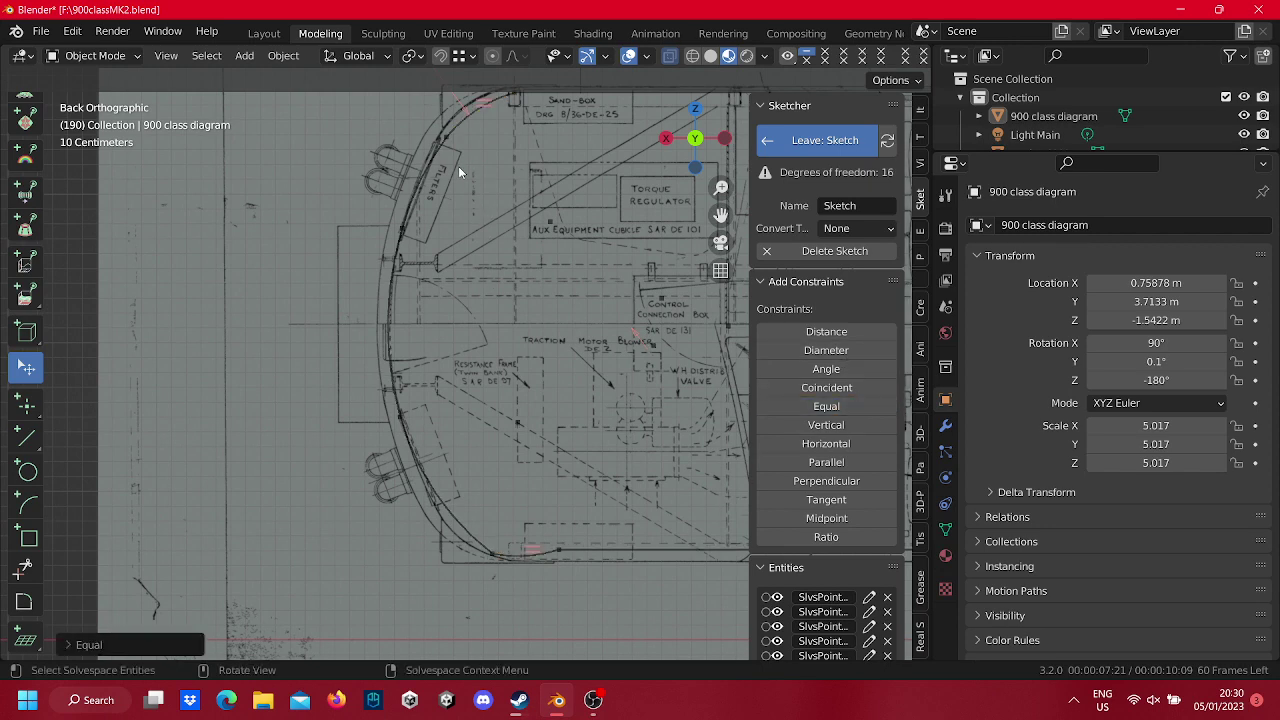
# Drag the slanted line's endpoints and the top arc to trace the blueprint's upper front curve.
pyautogui.click(424, 176)
pyautogui.keyDown('shift'); pyautogui.moveTo(444, 275); pyautogui.dragTo(464, 332, button='middle'); pyautogui.keyUp('shift')
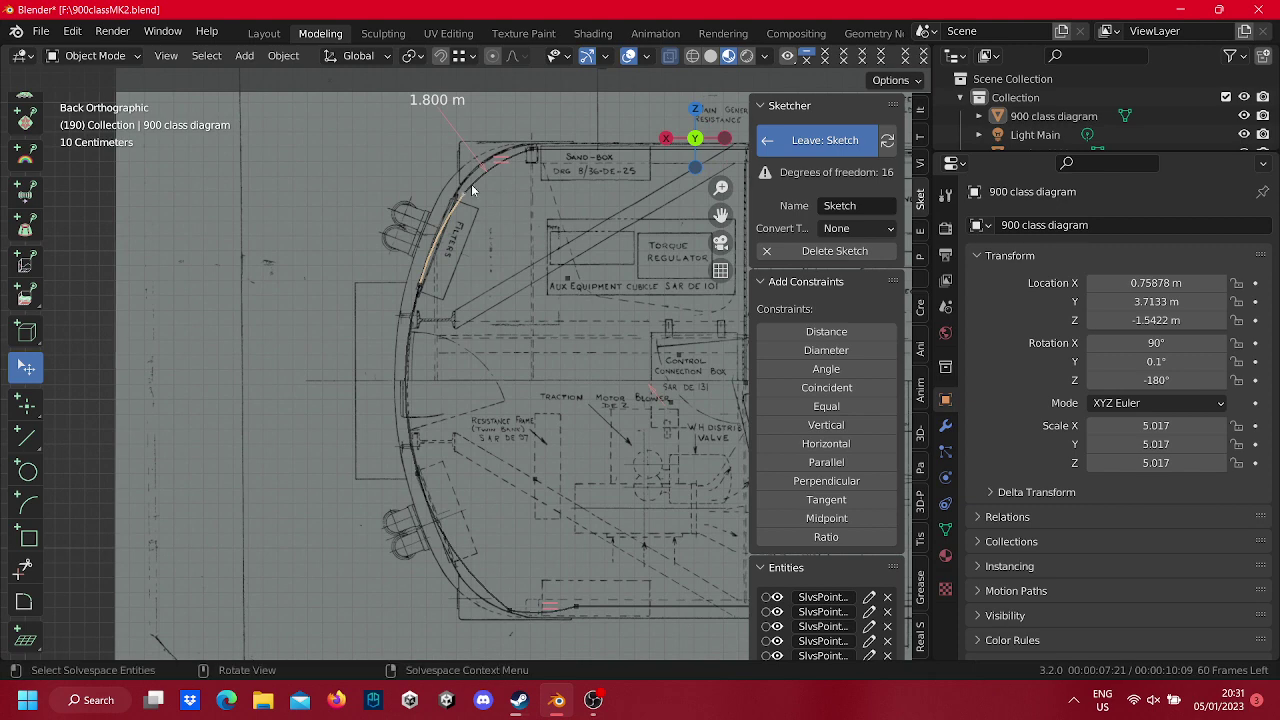
pyautogui.moveTo(466, 184); pyautogui.dragTo(460, 183)
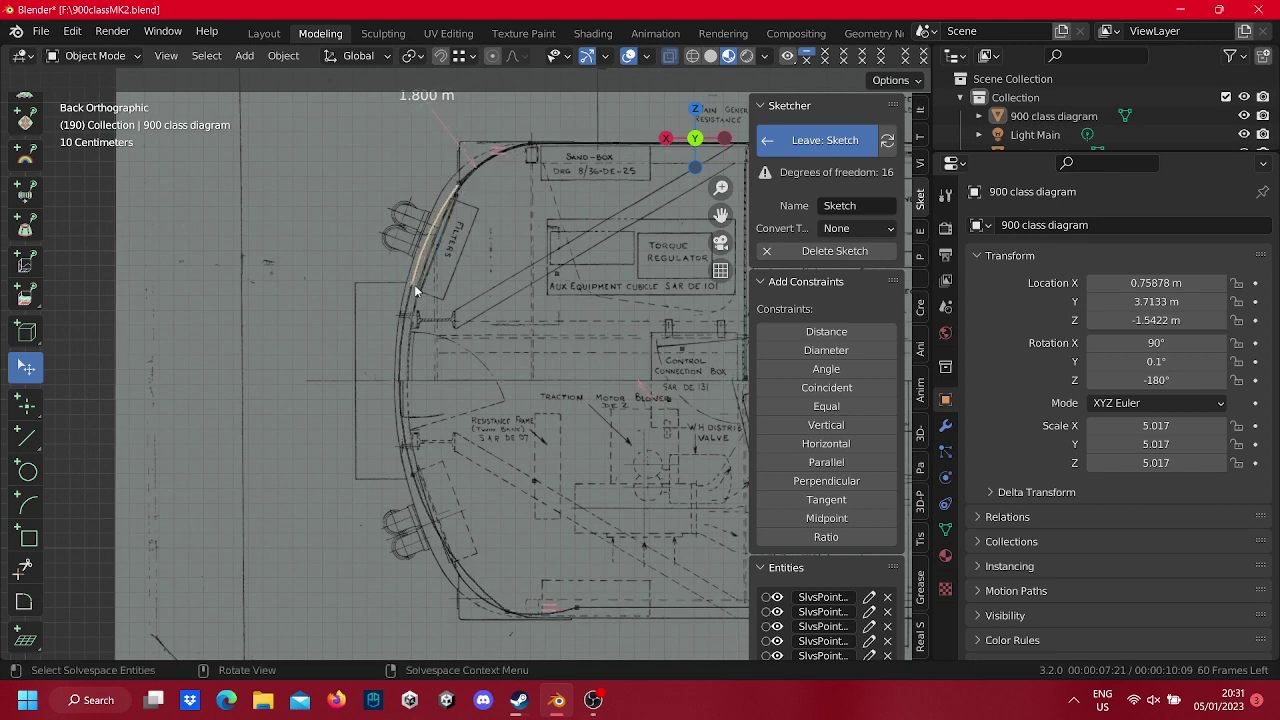
pyautogui.moveTo(420, 287); pyautogui.dragTo(411, 285)
pyautogui.moveTo(547, 272)
pyautogui.mouseDown()
pyautogui.moveTo(561, 267)
pyautogui.moveTo(570, 296)
pyautogui.mouseUp()
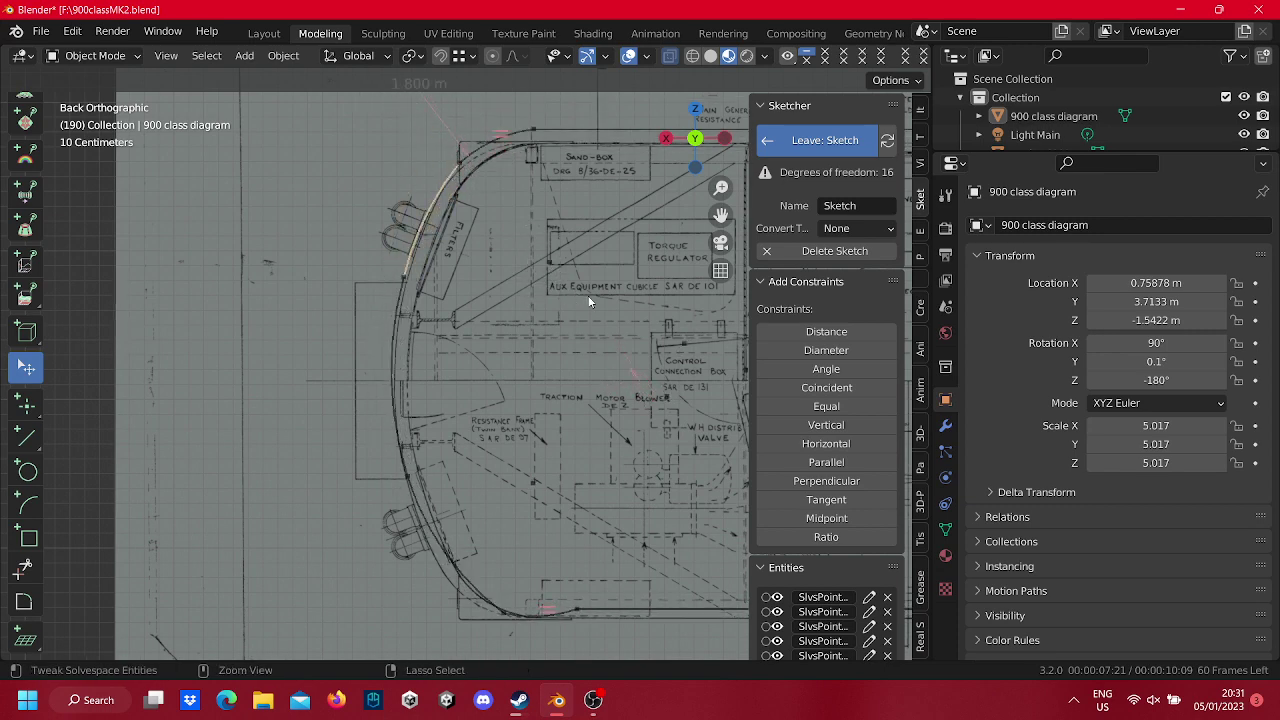
pyautogui.moveTo(570, 296)
pyautogui.mouseDown()
pyautogui.moveTo(537, 292)
pyautogui.moveTo(689, 364)
pyautogui.mouseUp()
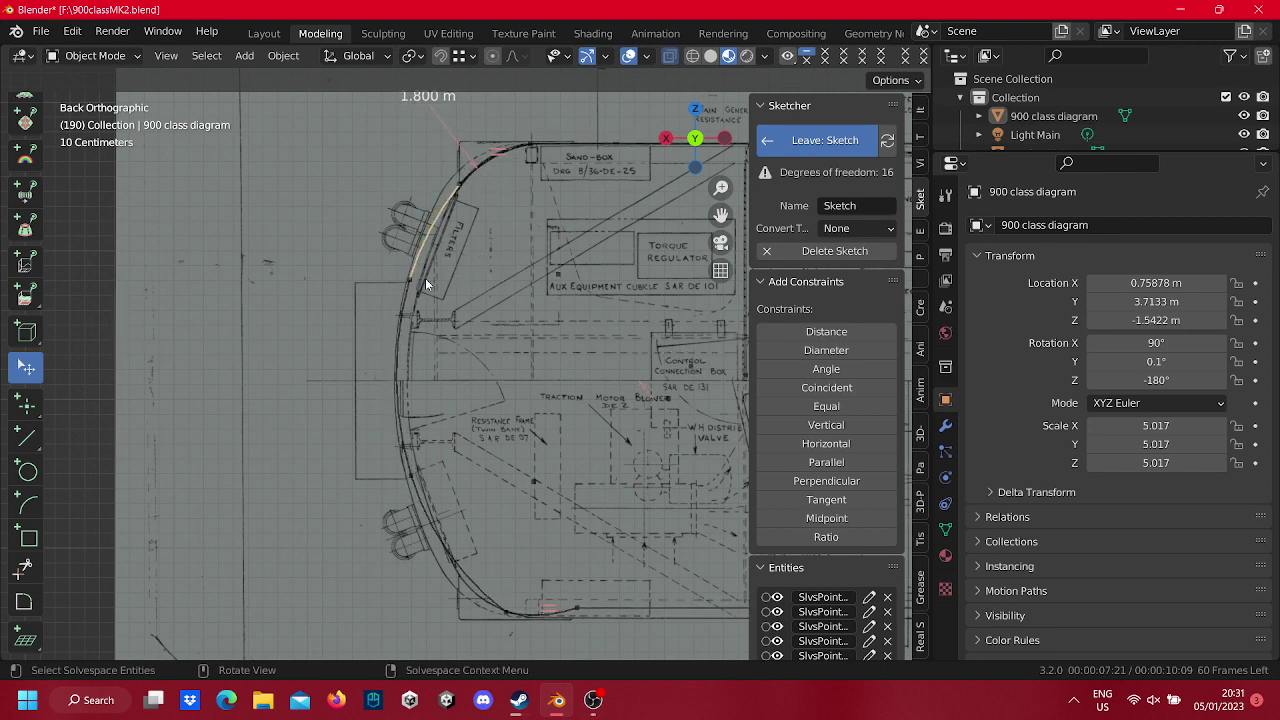
pyautogui.moveTo(416, 278); pyautogui.dragTo(477, 190)
pyautogui.moveTo(563, 273); pyautogui.dragTo(557, 274)
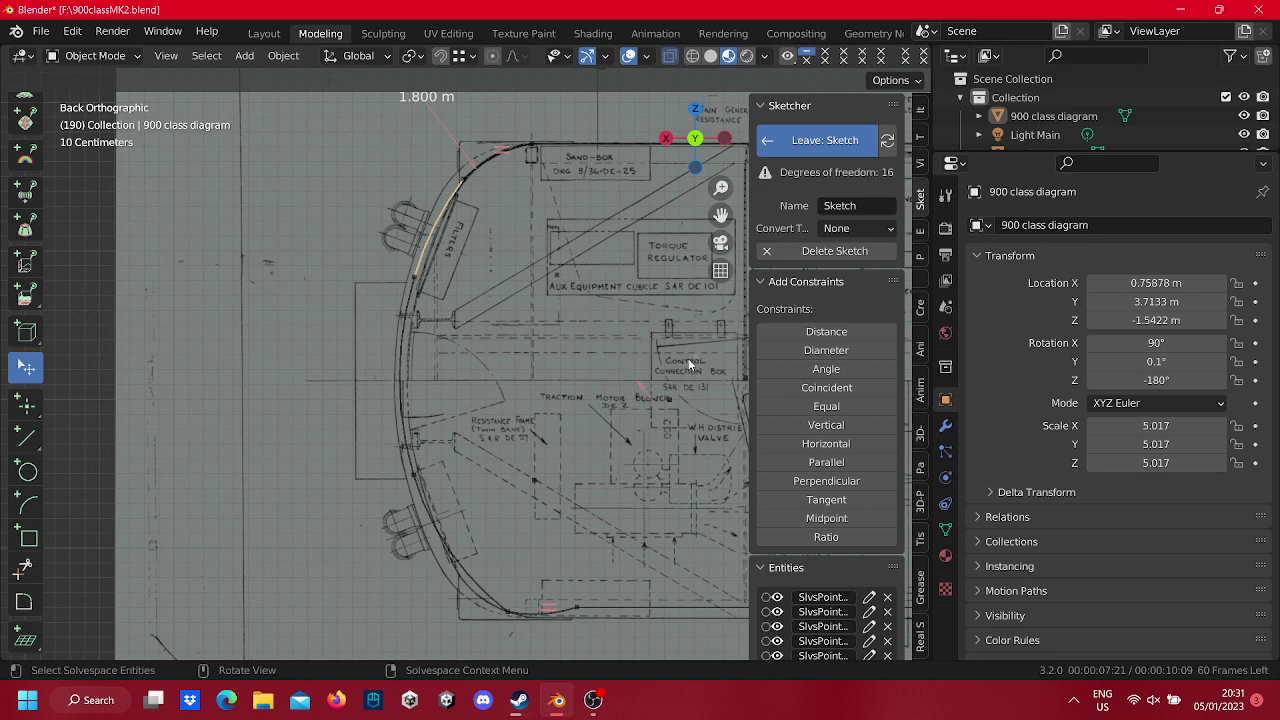
pyautogui.moveTo(669, 347); pyautogui.dragTo(713, 363)
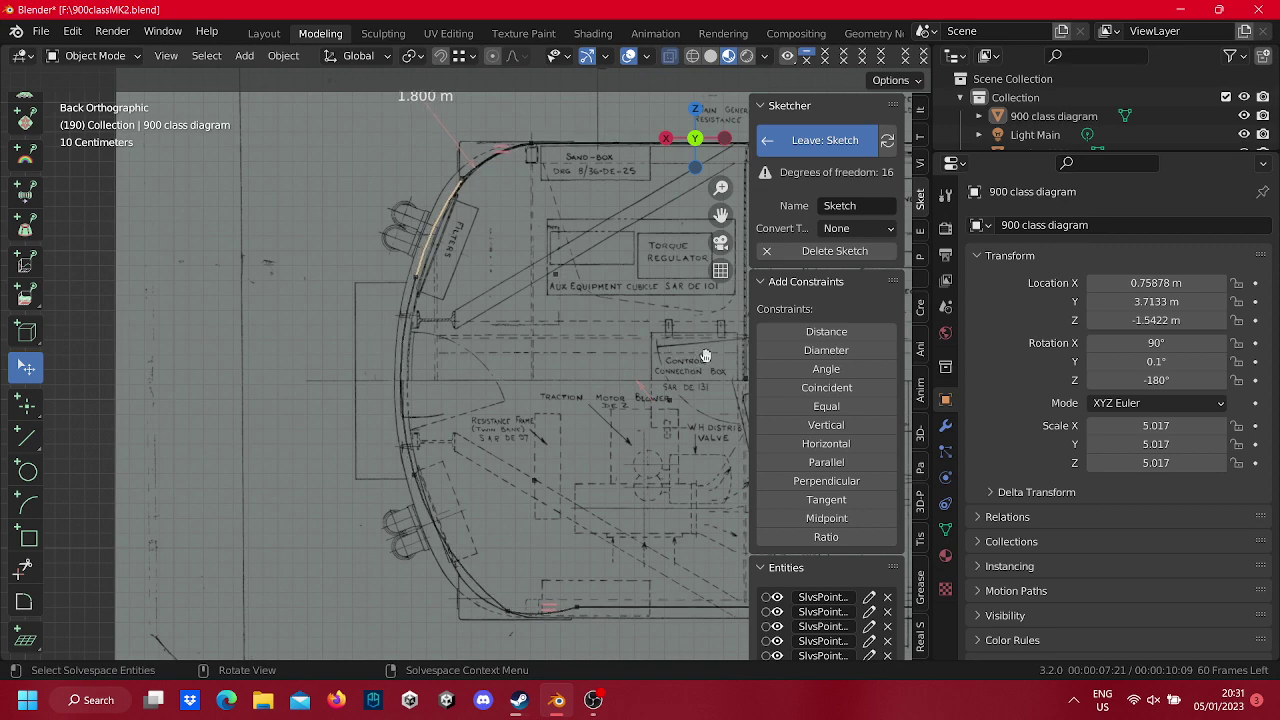
# Make the first pair of loose sketch endpoints coincident.
pyautogui.scroll(-2, 713, 356)
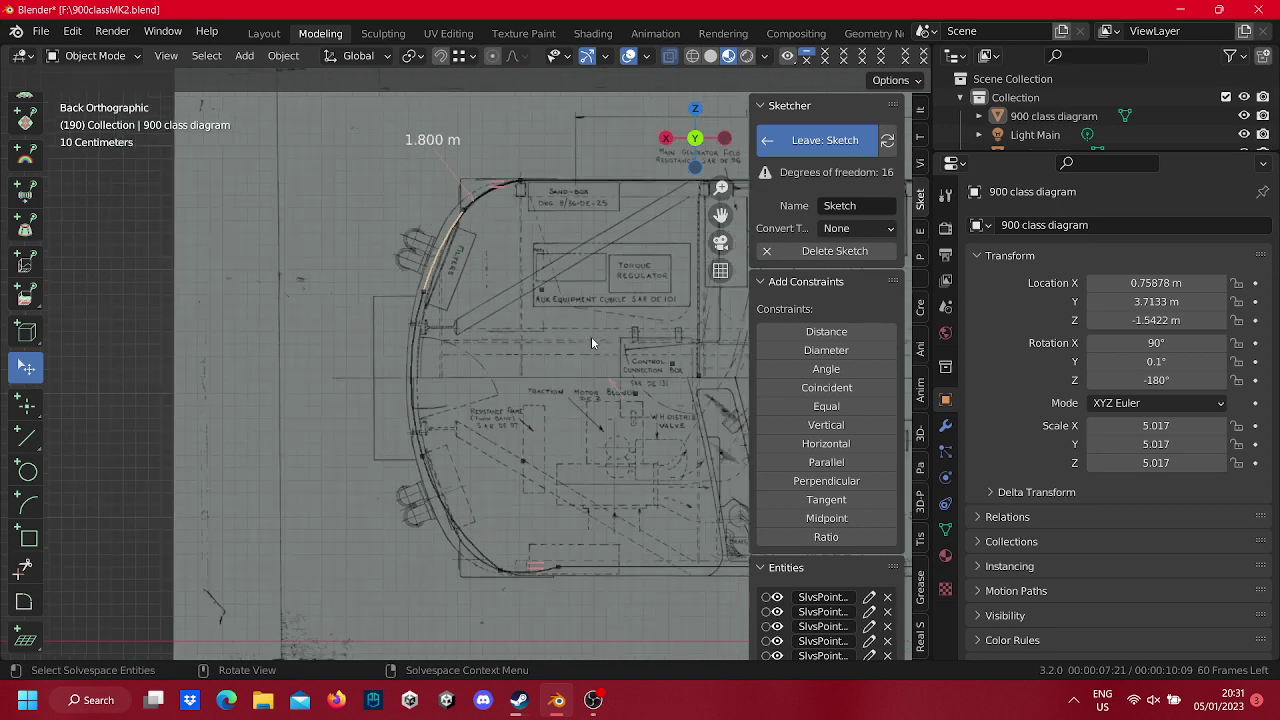
pyautogui.moveTo(661, 377); pyautogui.dragTo(652, 368)
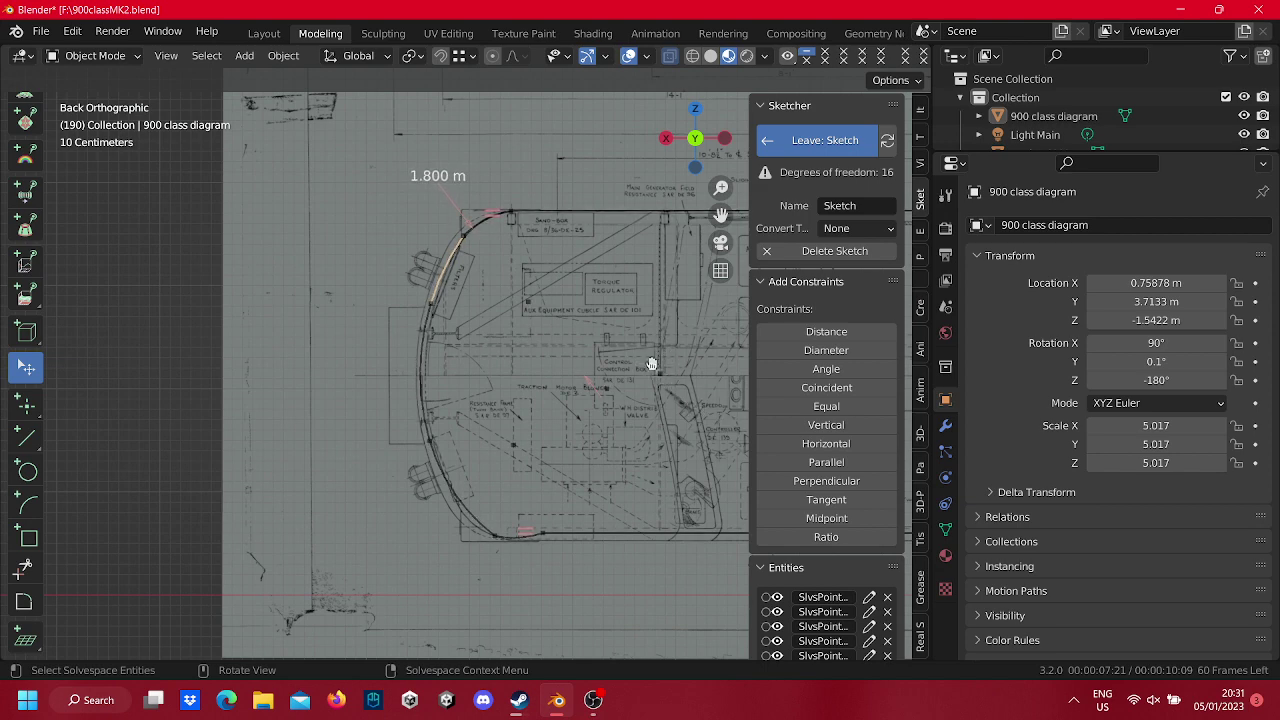
pyautogui.click(647, 361)
pyautogui.keyDown('shift'); pyautogui.click(663, 375); pyautogui.keyUp('shift')
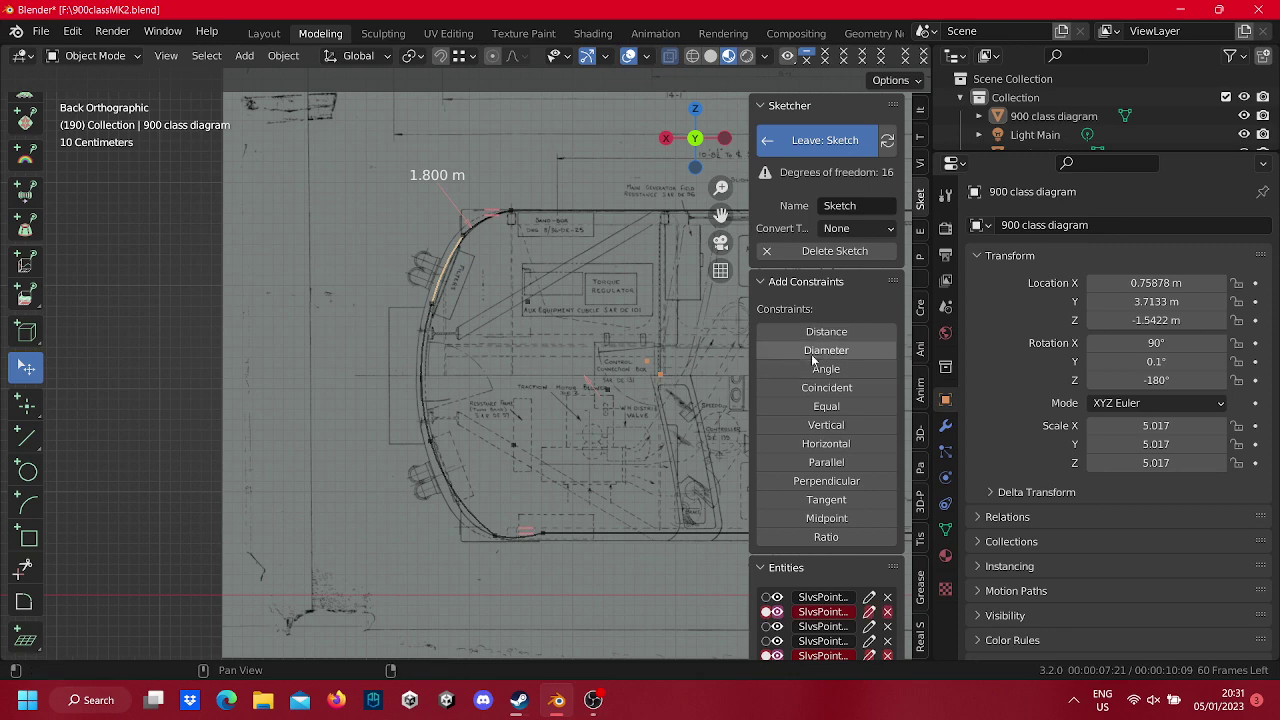
pyautogui.click(826, 387)
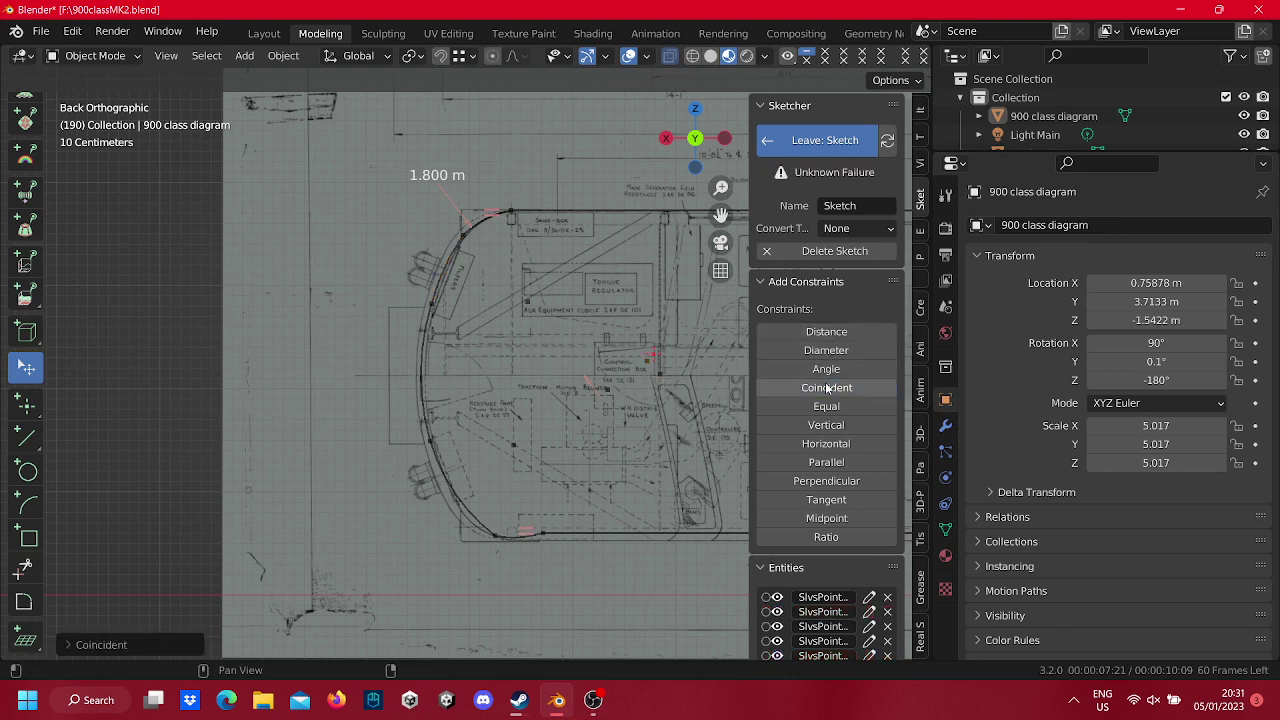
# Make a second pair of neighbouring endpoints coincident.
pyautogui.scroll(3, 634, 351)
pyautogui.scroll(-2, 664, 340)
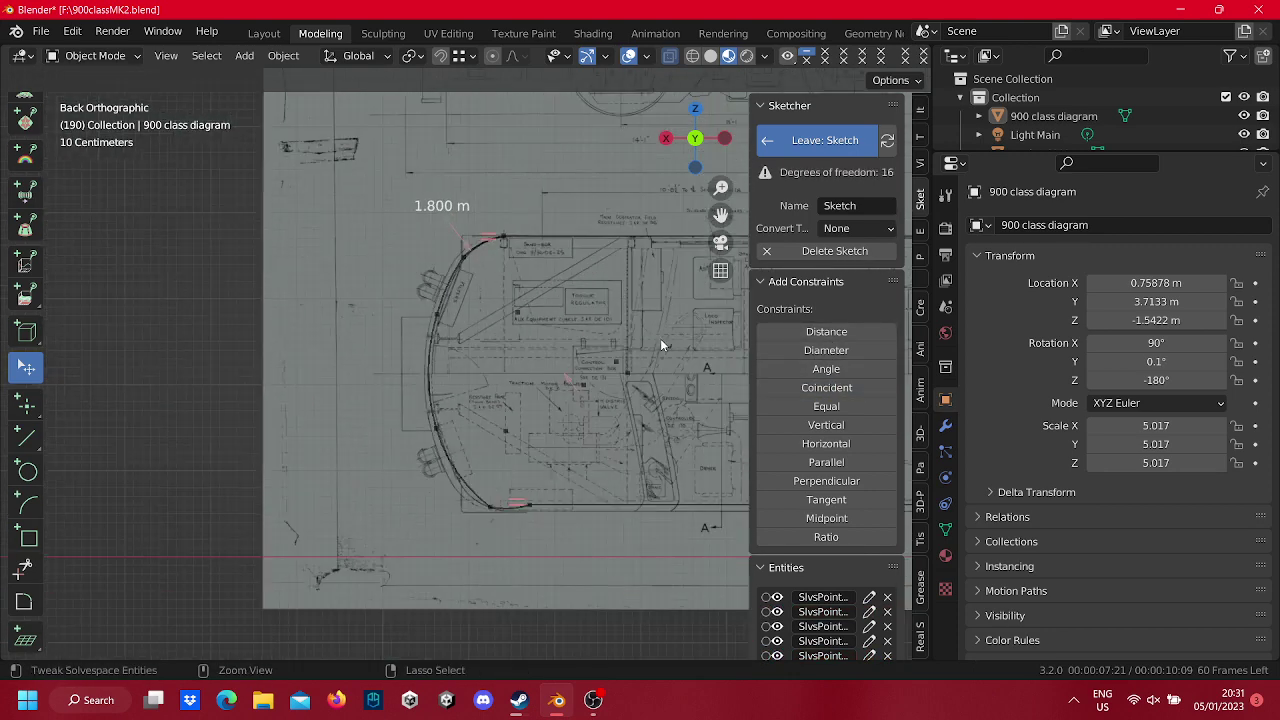
pyautogui.scroll(-1, 679, 340)
pyautogui.click(603, 357)
pyautogui.keyDown('shift'); pyautogui.click(617, 371); pyautogui.keyUp('shift')
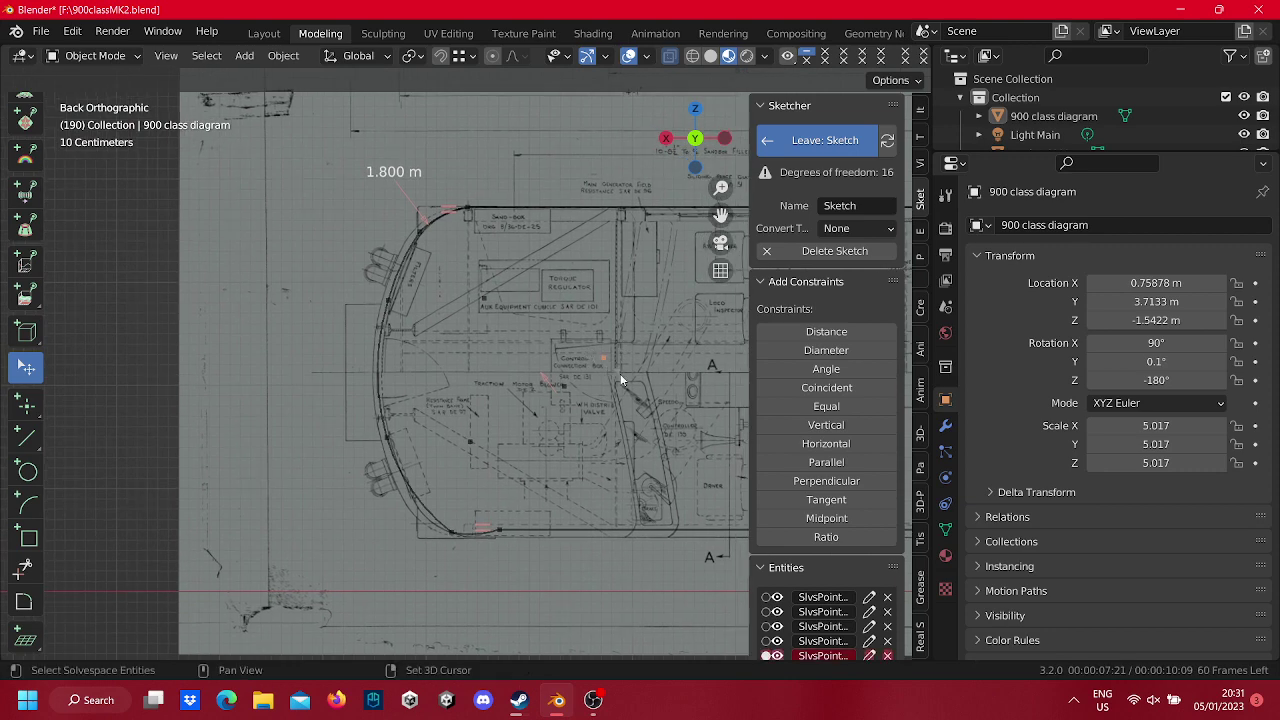
pyautogui.click(828, 390)
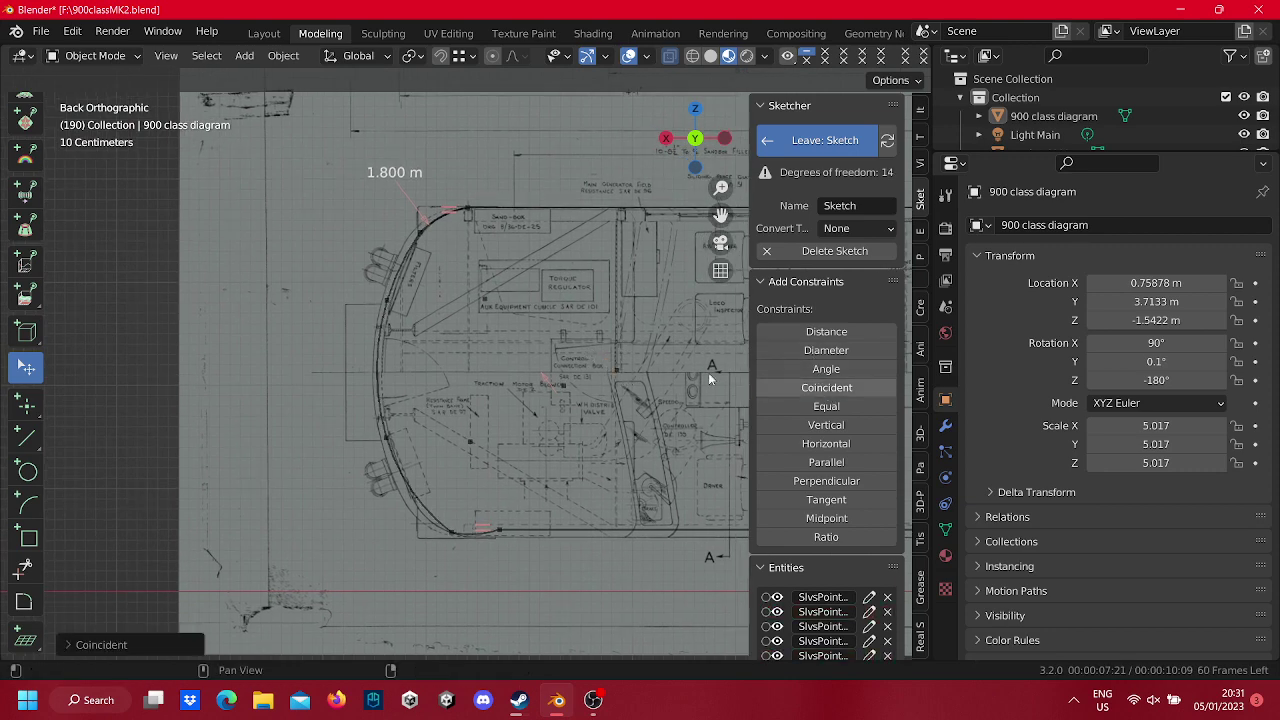
pyautogui.scroll(3, 502, 274)
pyautogui.scroll(-2, 580, 324)
pyautogui.scroll(-1, 627, 370)
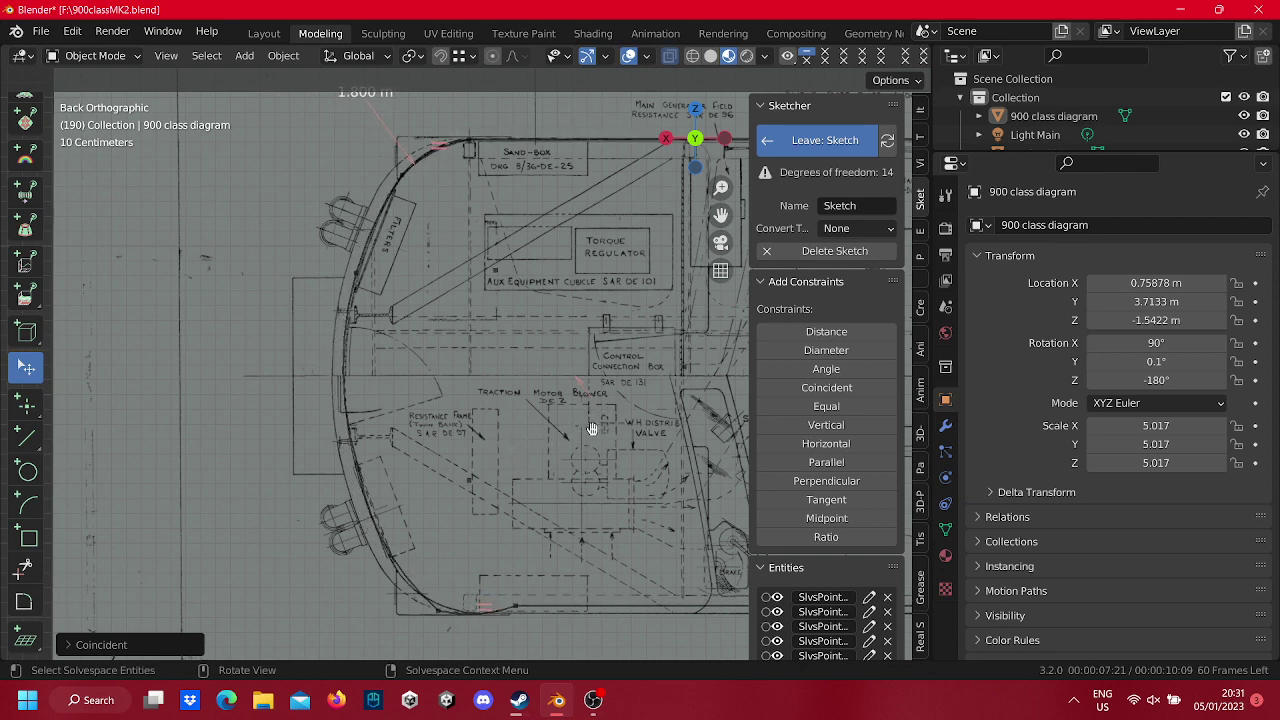
# Add a diameter constraint to the large front arc and change it from 4.598 m to 4.600 m.
pyautogui.click(563, 436)
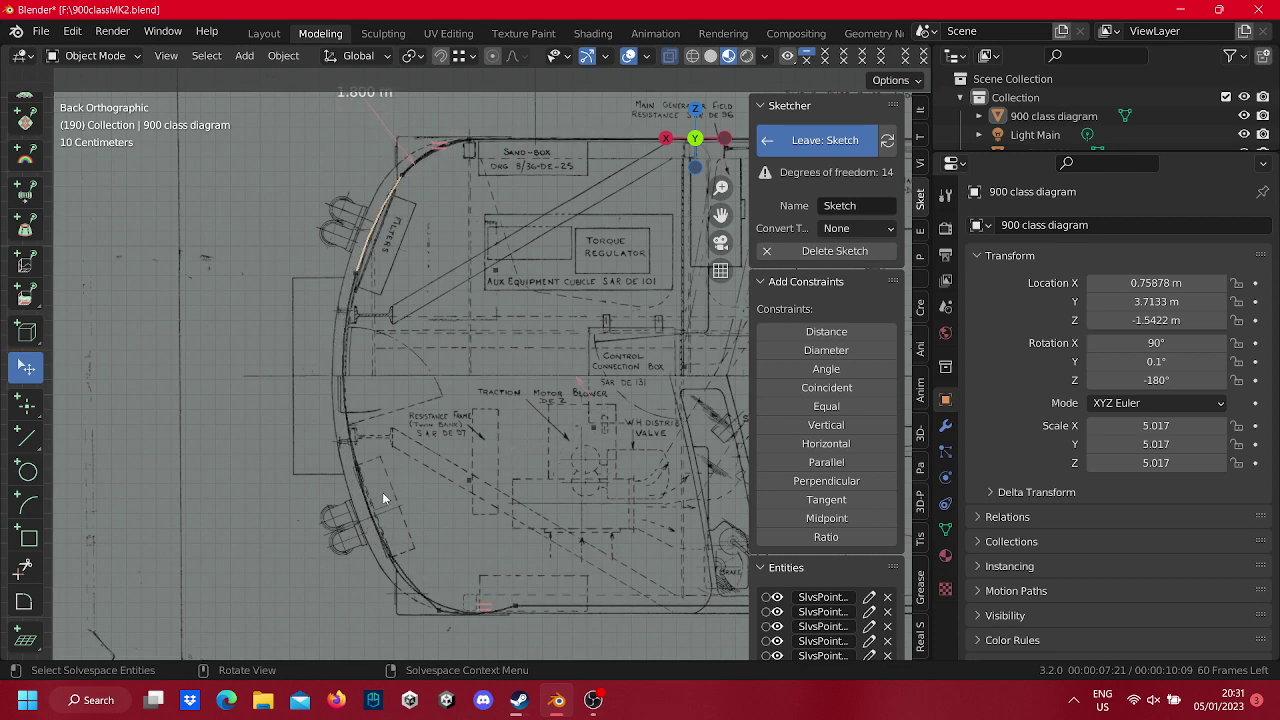
pyautogui.click(858, 351)
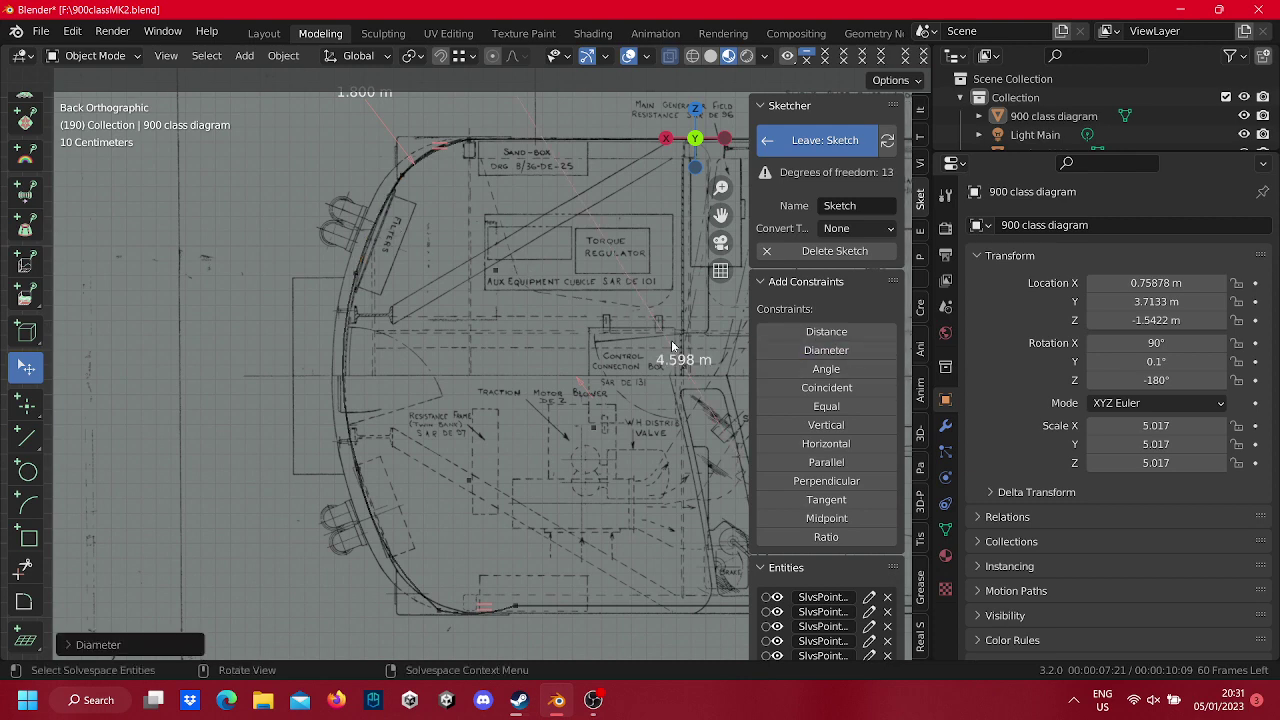
pyautogui.moveTo(680, 359); pyautogui.dragTo(648, 362)
pyautogui.scroll(-3, 615, 275)
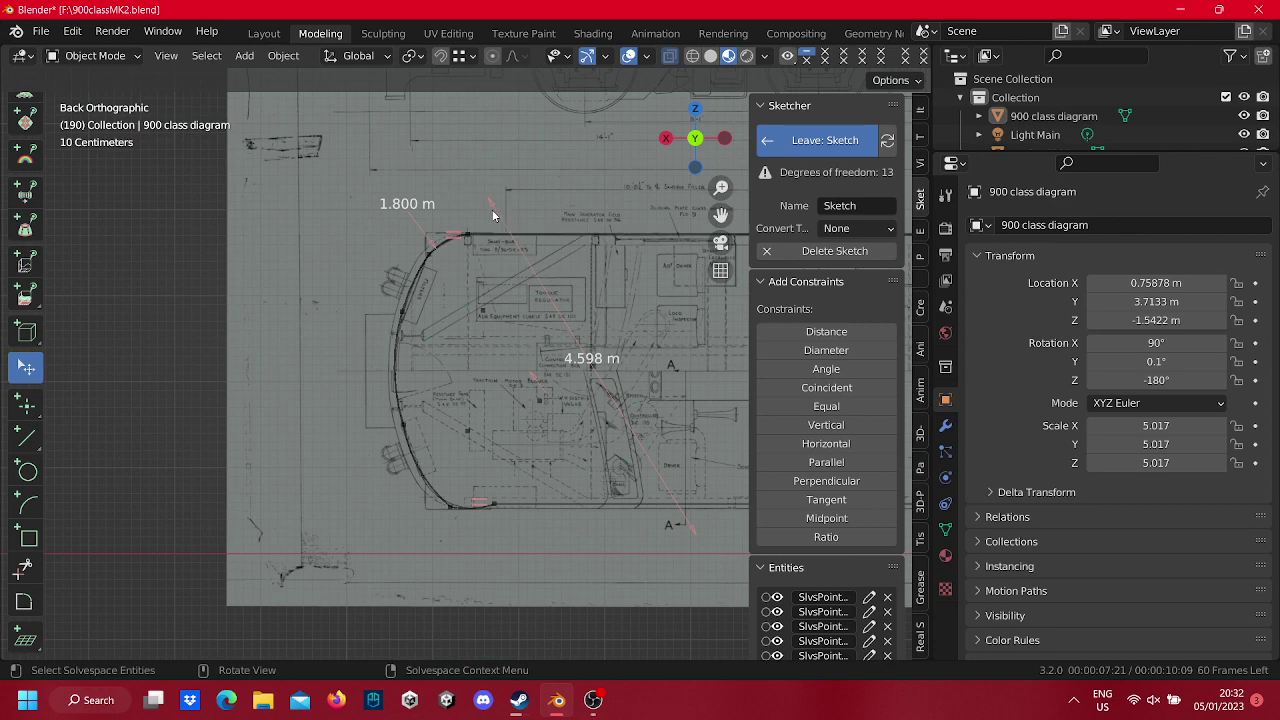
pyautogui.scroll(2, 640, 457)
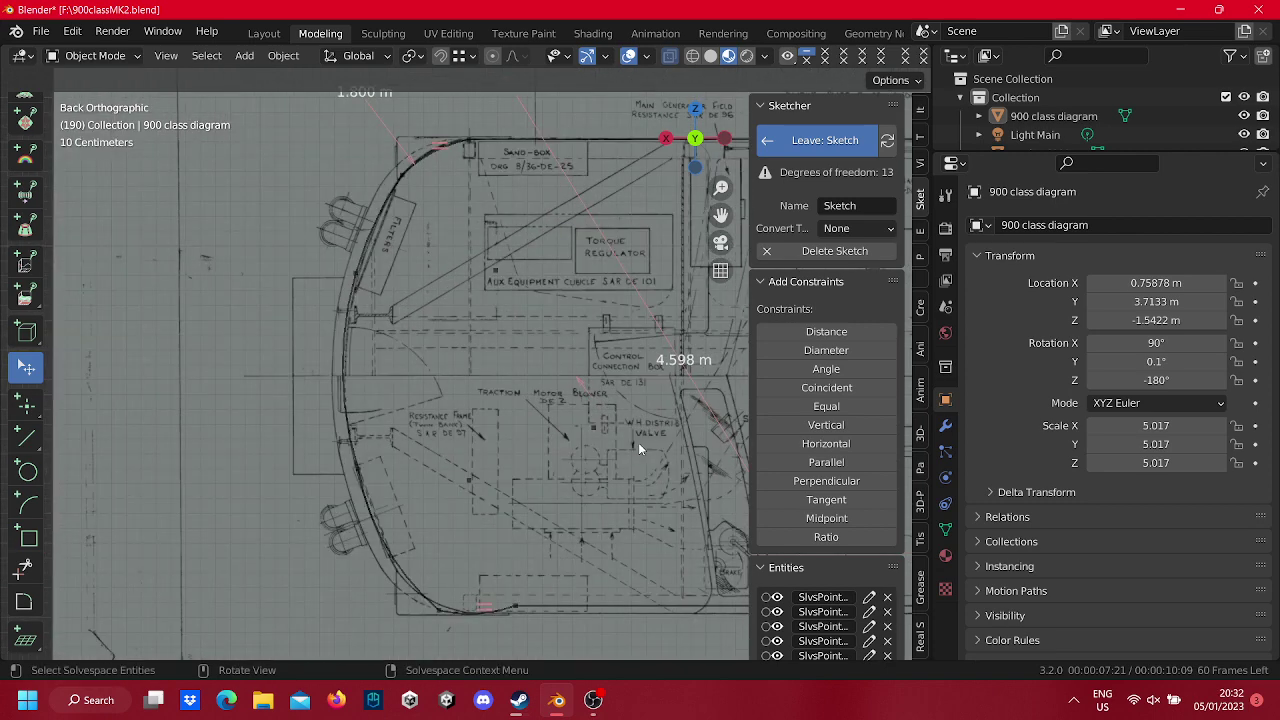
pyautogui.scroll(1, 648, 429)
pyautogui.moveTo(575, 397); pyautogui.dragTo(295, 365)
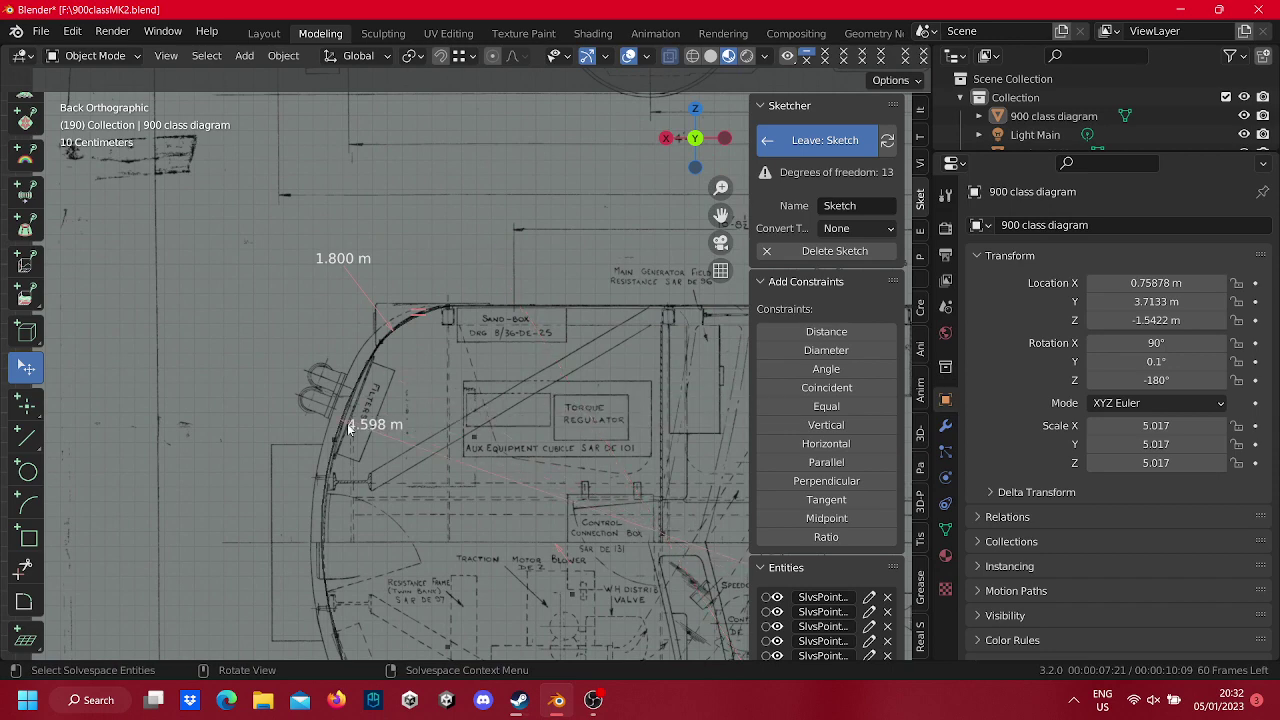
pyautogui.rightClick(299, 368)
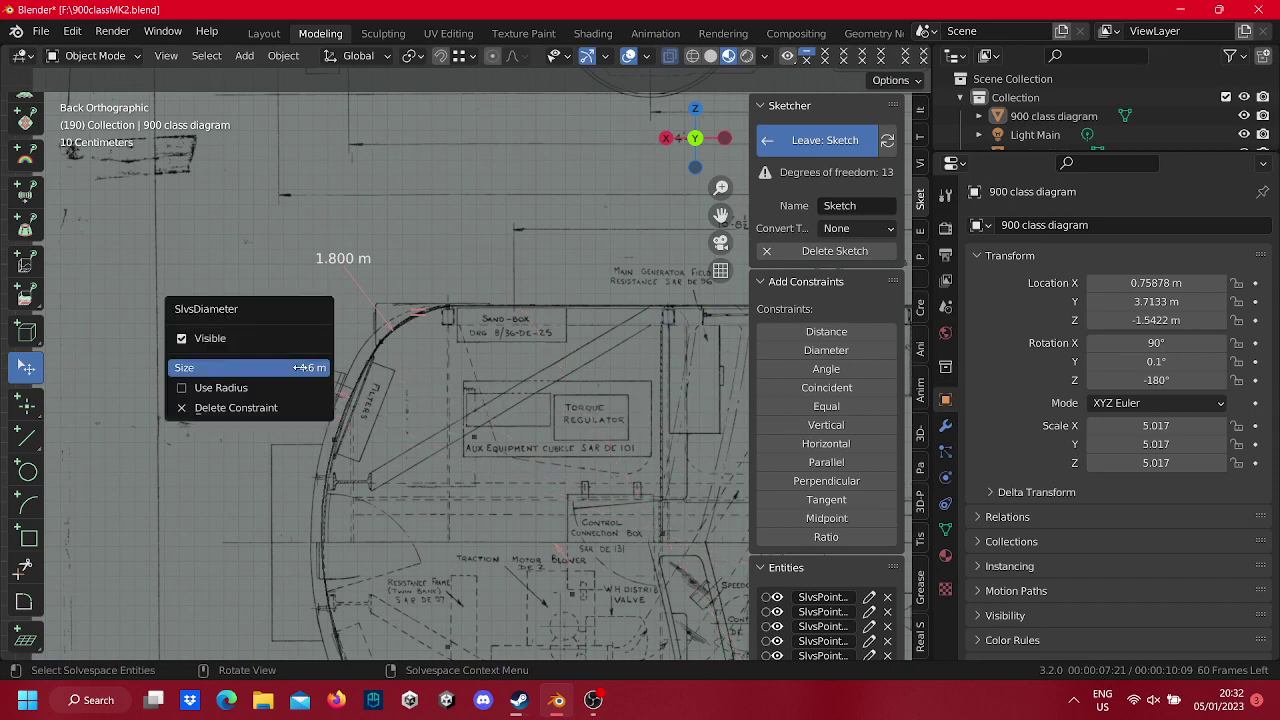
pyautogui.click(300, 367)
pyautogui.write('6')
pyautogui.press('Return')
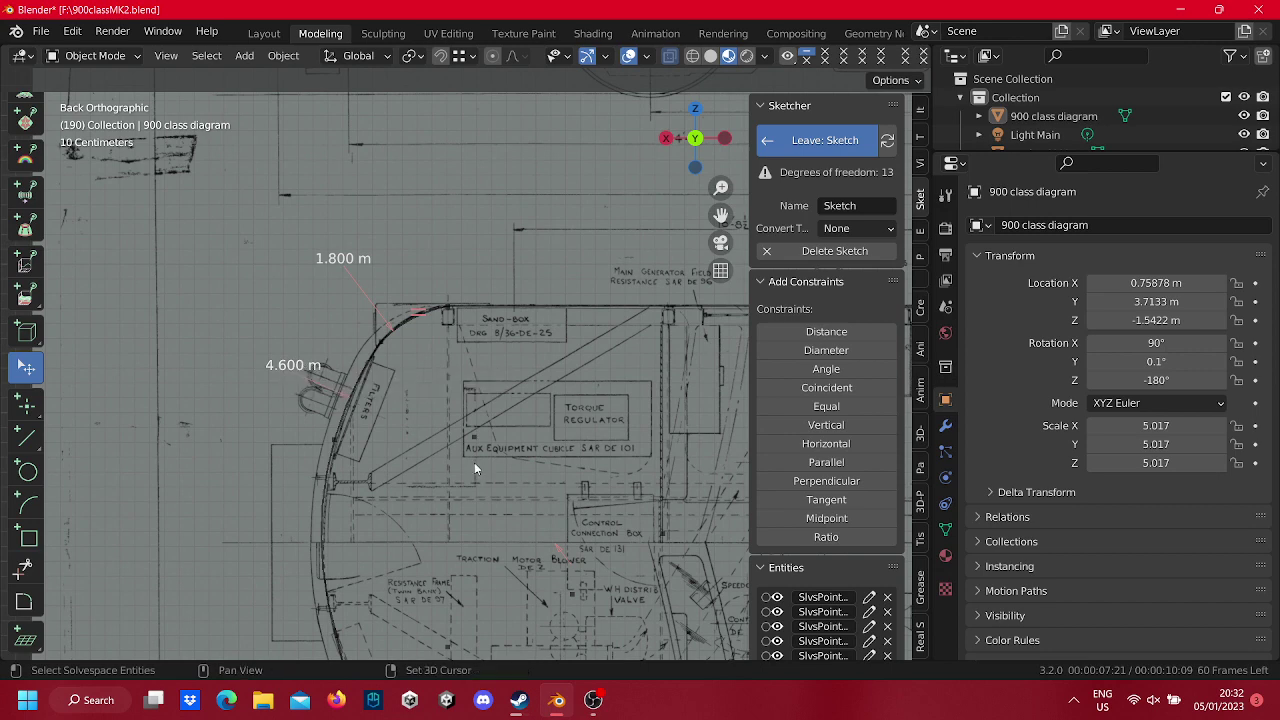
pyautogui.keyDown('shift'); pyautogui.moveTo(474, 462); pyautogui.dragTo(439, 227, button='middle'); pyautogui.keyUp('shift')
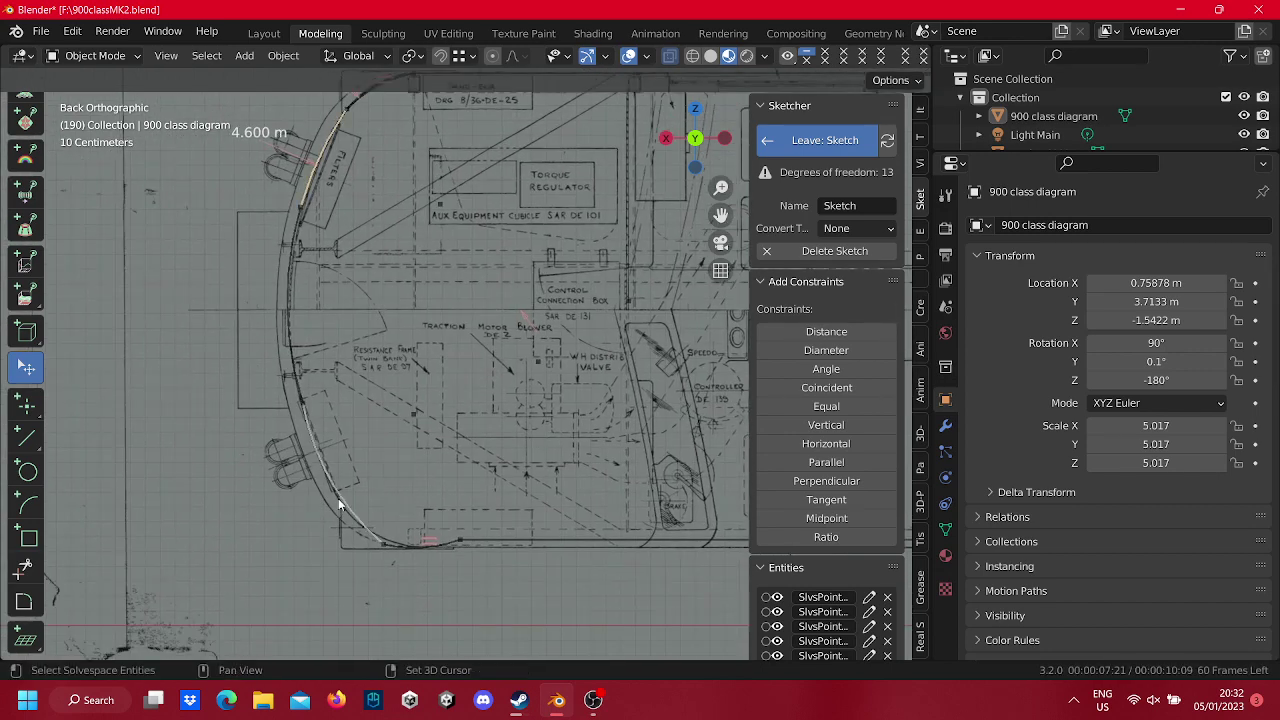
# Try an Equal constraint, drag the curves toward the blueprint, and join a point with Coincident.
pyautogui.click(864, 408)
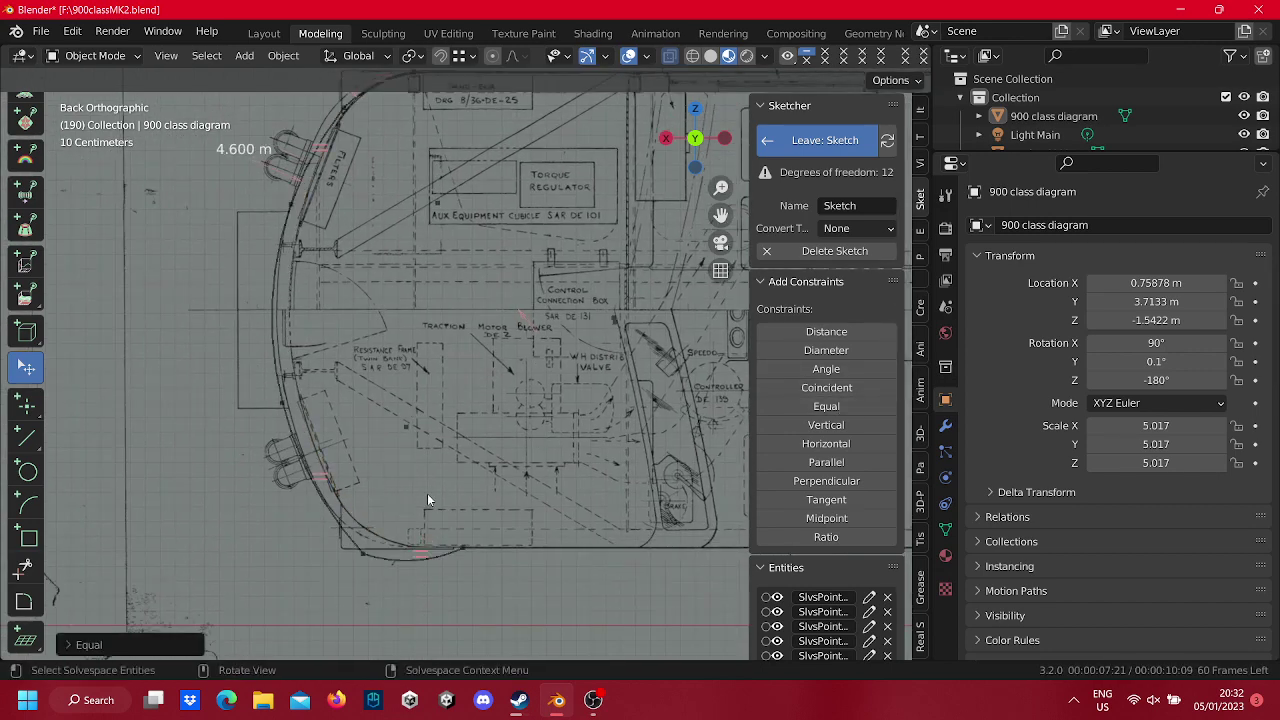
pyautogui.keyDown('shift'); pyautogui.moveTo(466, 330); pyautogui.dragTo(463, 386, button='middle'); pyautogui.keyUp('shift')
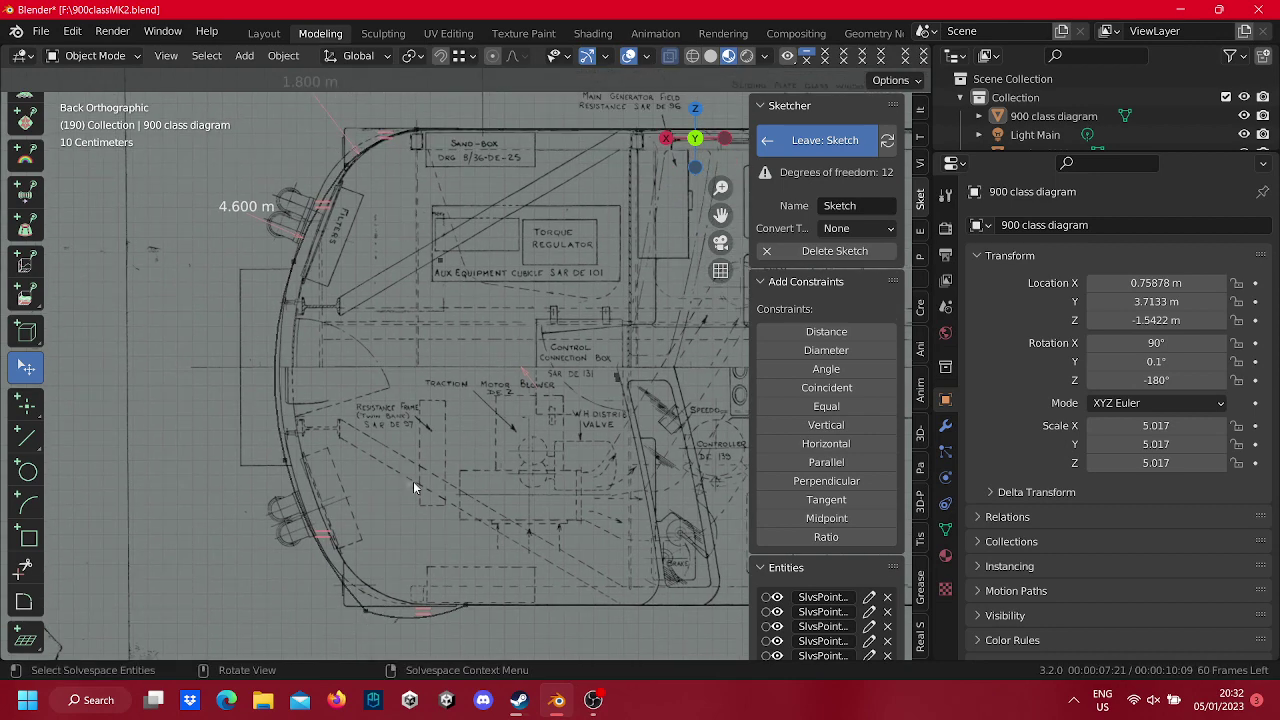
pyautogui.moveTo(413, 487); pyautogui.dragTo(435, 456)
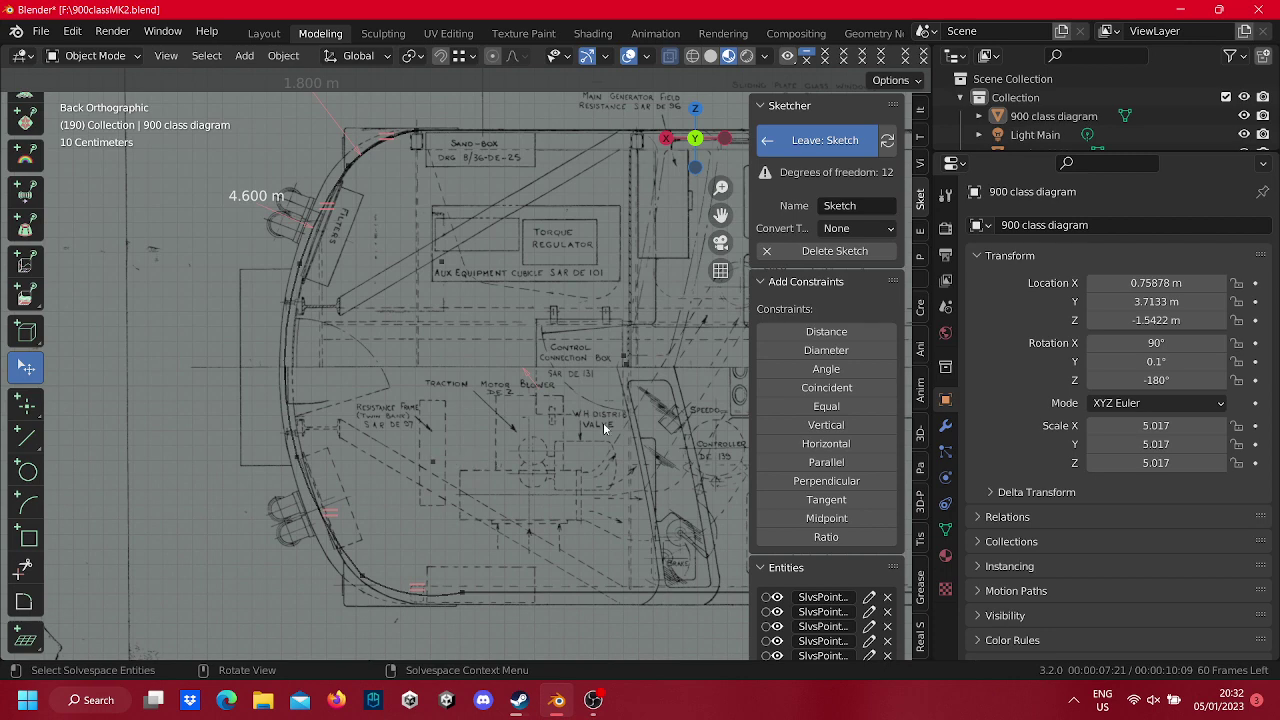
pyautogui.moveTo(618, 364)
pyautogui.mouseDown()
pyautogui.moveTo(619, 390)
pyautogui.moveTo(563, 427)
pyautogui.moveTo(563, 454)
pyautogui.moveTo(557, 414)
pyautogui.moveTo(566, 454)
pyautogui.moveTo(562, 421)
pyautogui.mouseUp()
pyautogui.click(566, 428)
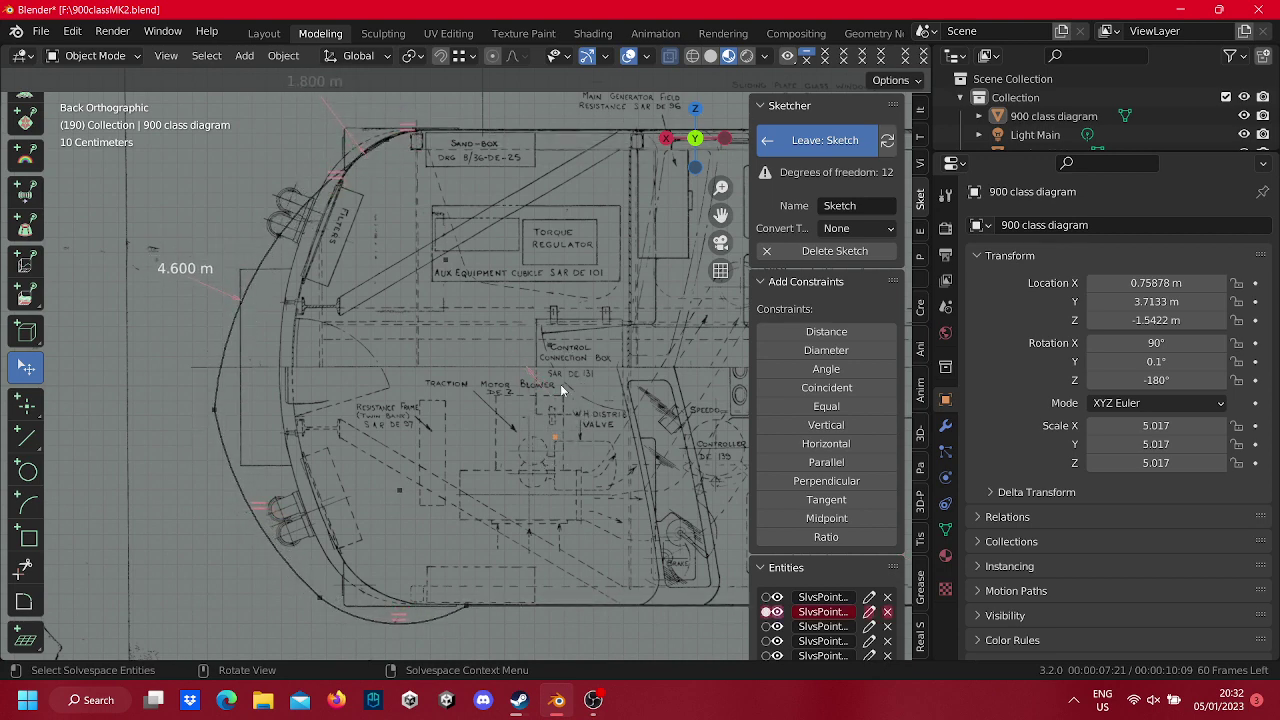
pyautogui.click(826, 387)
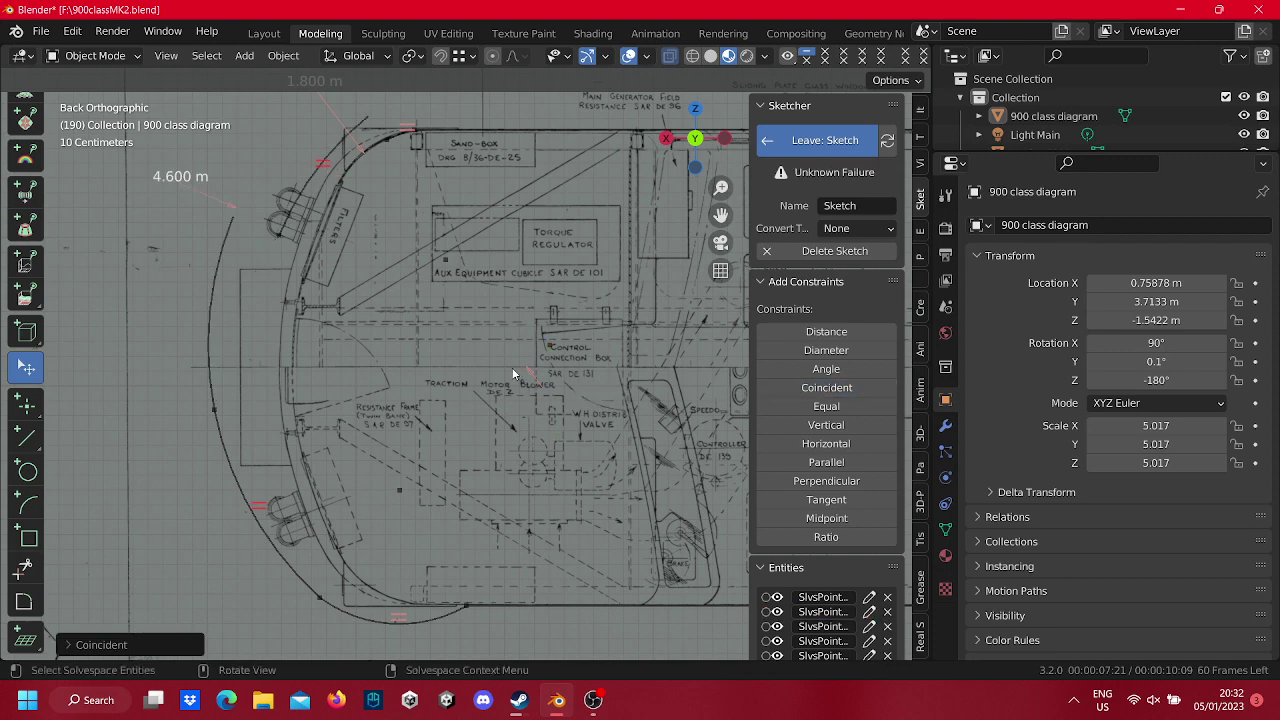
pyautogui.click(613, 371)
# Delete the failed Equal constraint and drag the left arc onto the blueprint's cab outline.
pyautogui.rightClick(259, 505)
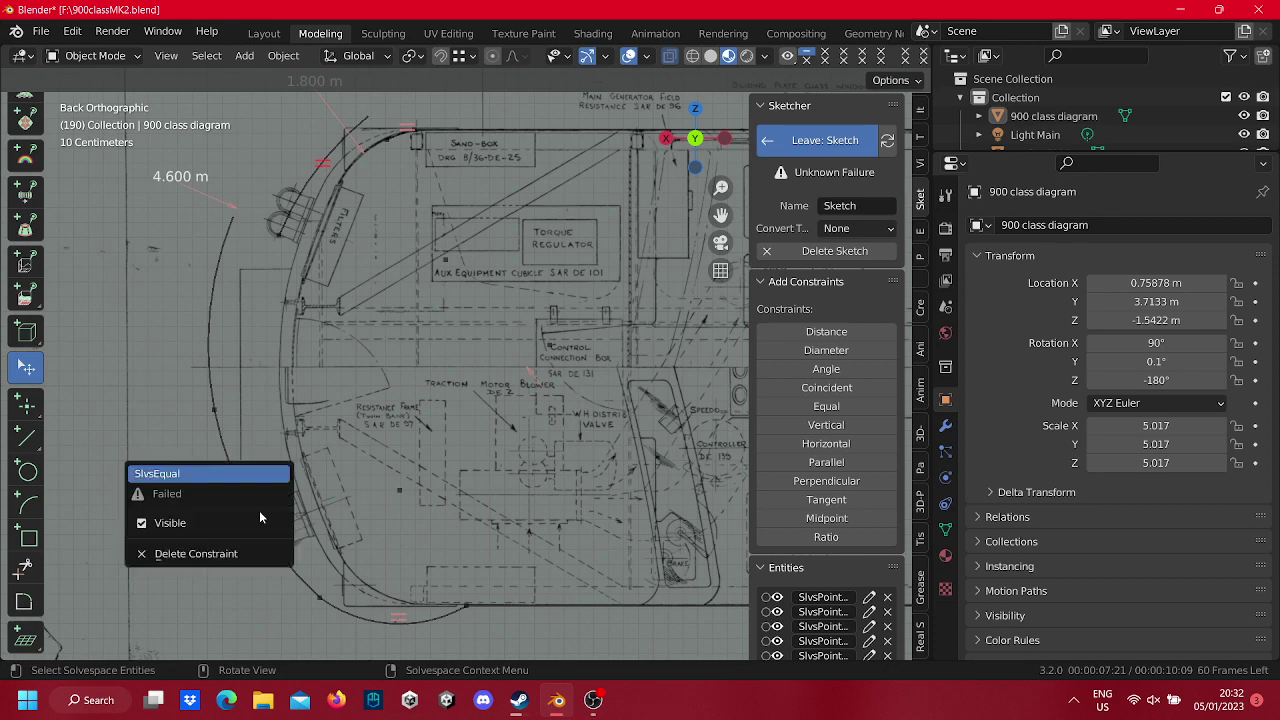
pyautogui.click(258, 554)
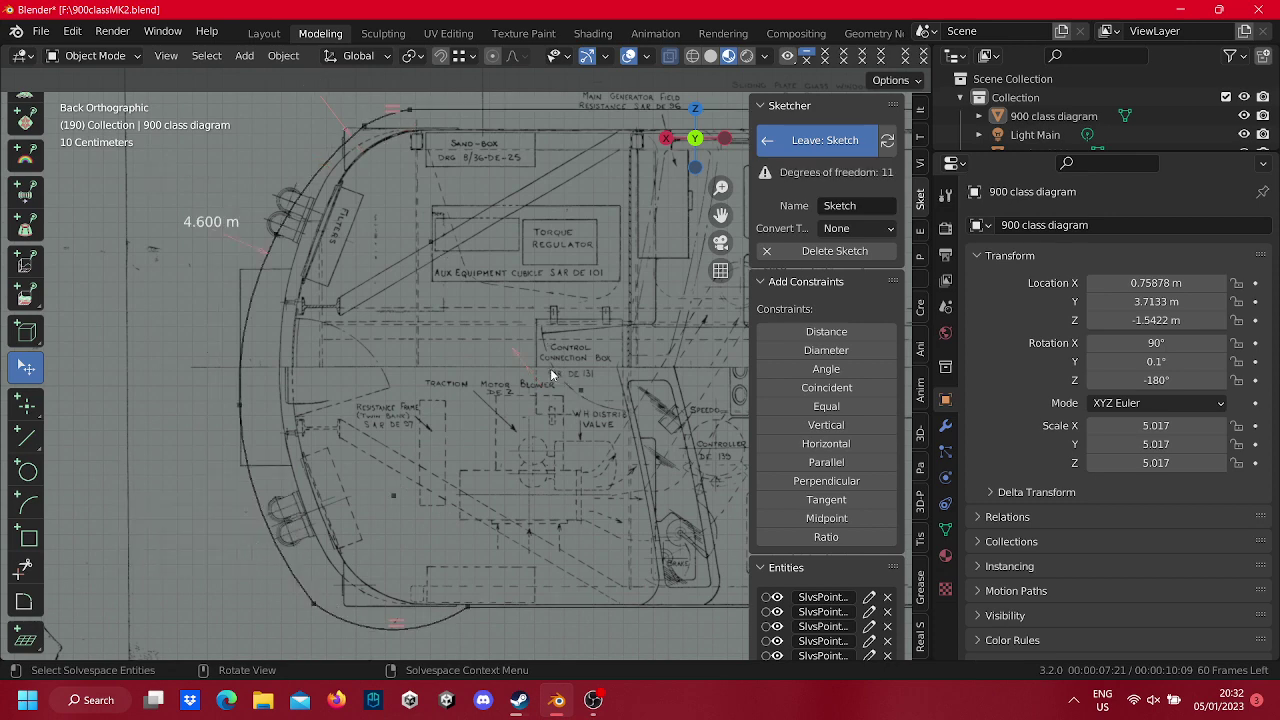
pyautogui.scroll(-3, 550, 375)
pyautogui.keyDown('shift'); pyautogui.moveTo(551, 386); pyautogui.dragTo(582, 363, button='middle'); pyautogui.keyUp('shift')
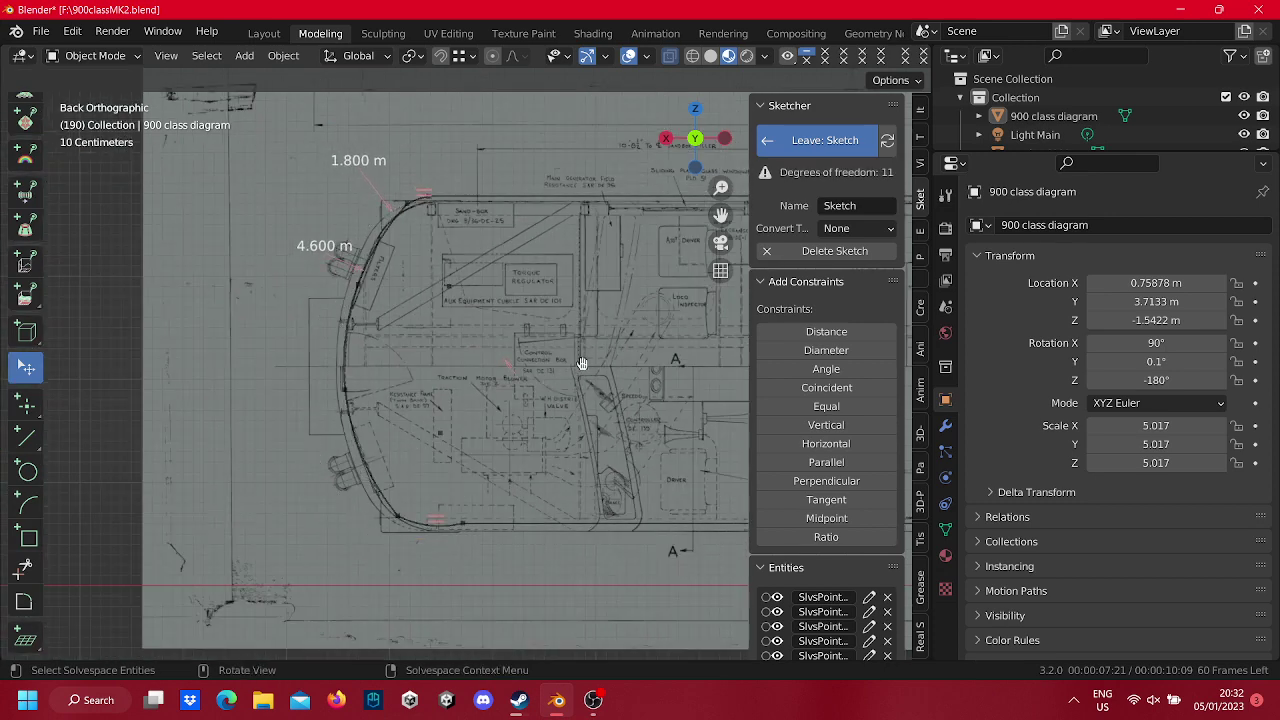
pyautogui.moveTo(582, 363); pyautogui.dragTo(570, 367)
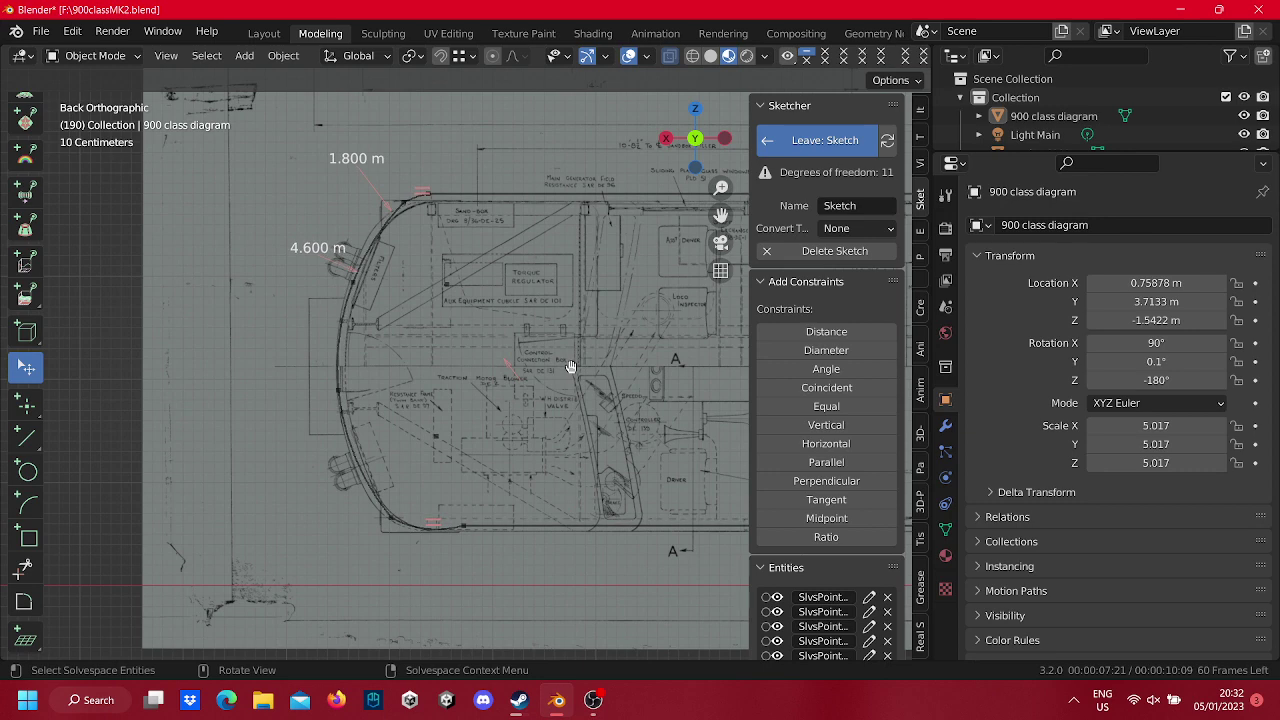
pyautogui.scroll(2, 334, 316)
pyautogui.scroll(2, 439, 378)
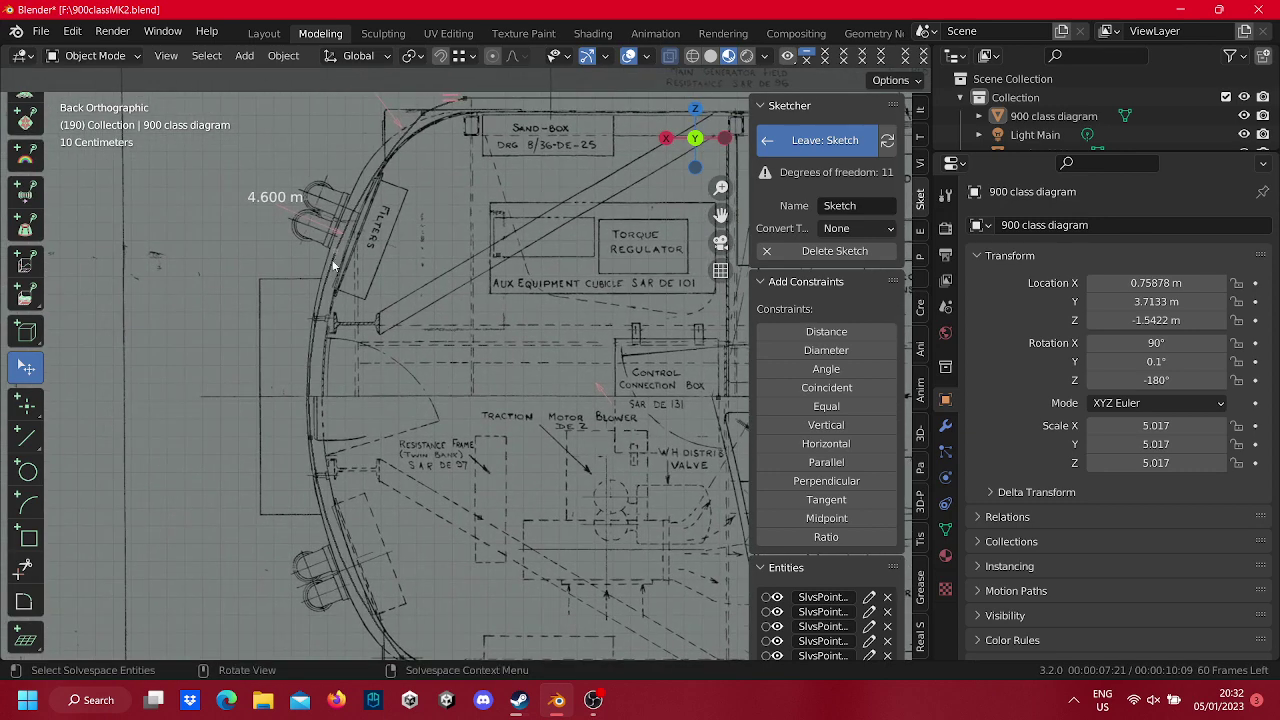
pyautogui.moveTo(333, 264); pyautogui.dragTo(298, 453)
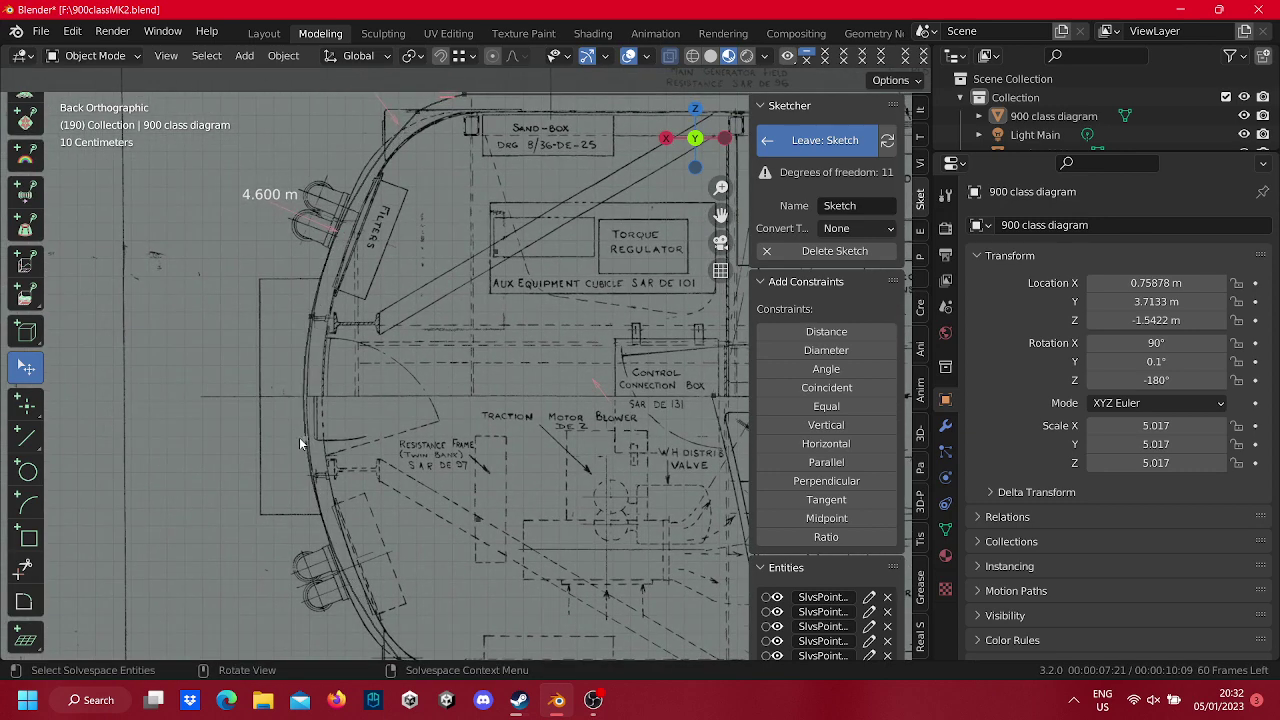
pyautogui.moveTo(301, 443); pyautogui.dragTo(310, 447)
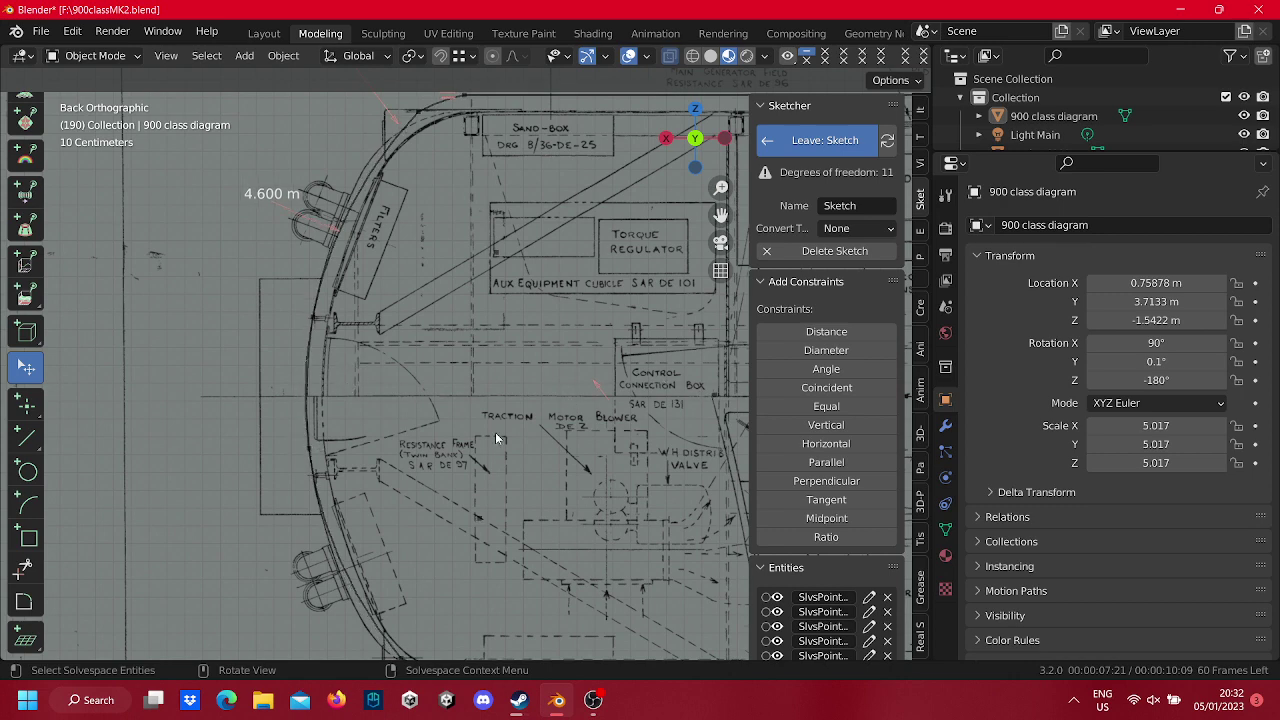
pyautogui.scroll(-2, 495, 432)
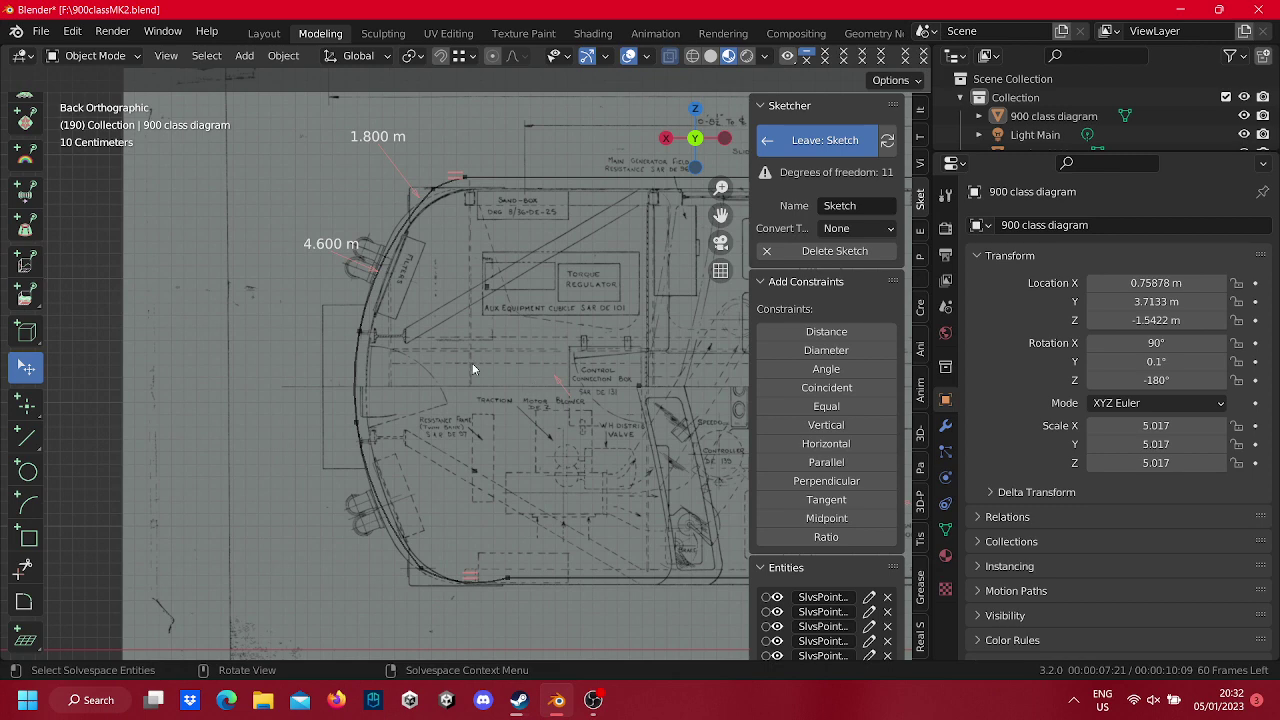
# Add a distance constraint between two front-arc points, changing 0.738 m to 0.700 m.
pyautogui.click(362, 336)
pyautogui.click(356, 424)
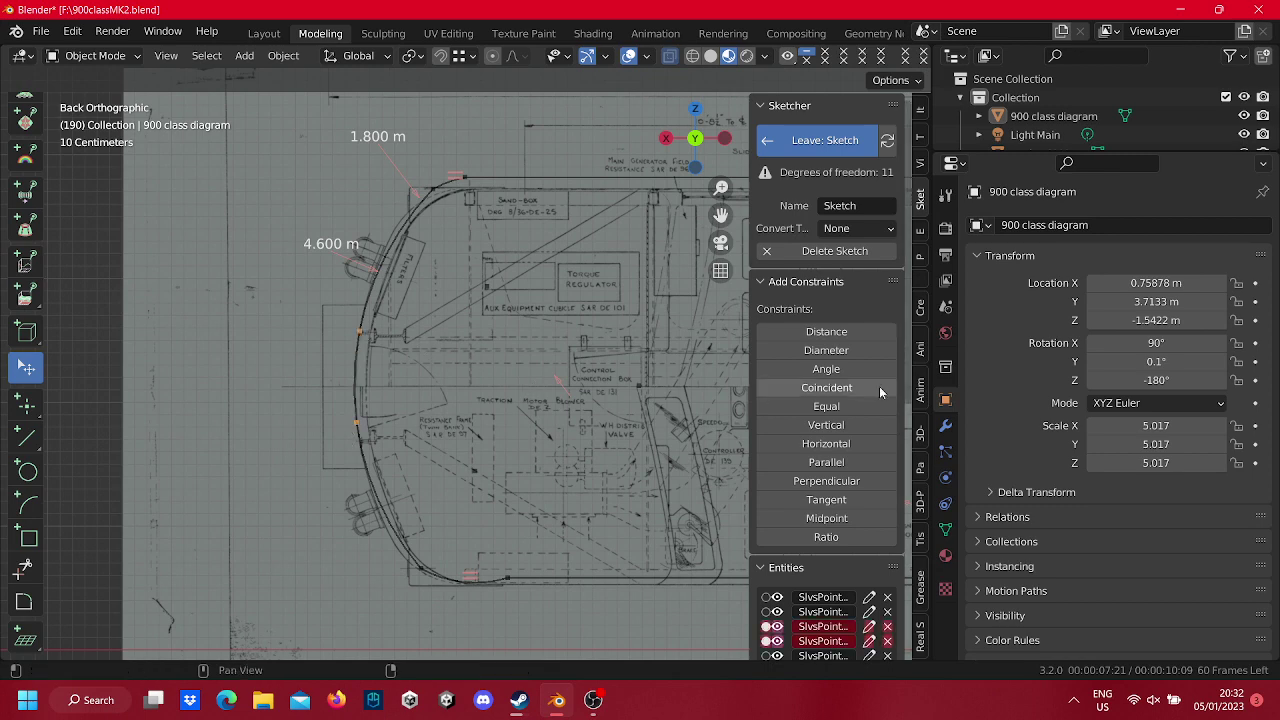
pyautogui.click(849, 335)
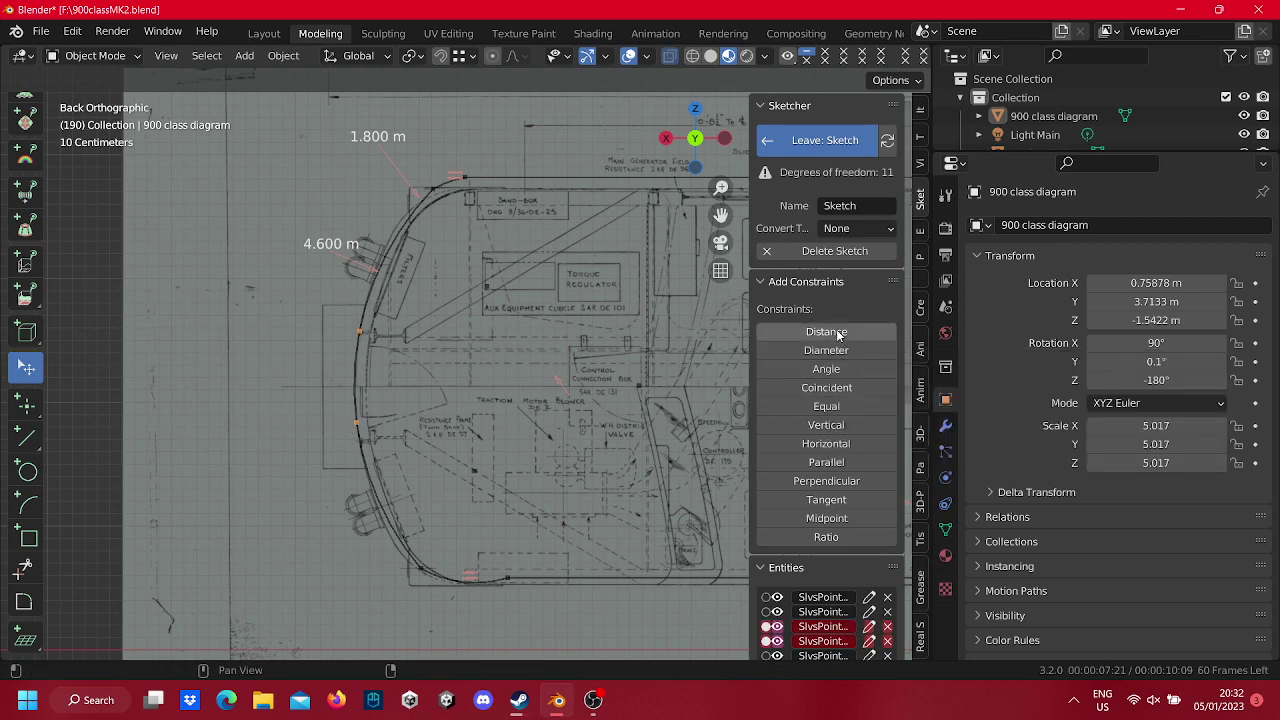
pyautogui.scroll(3, 313, 372)
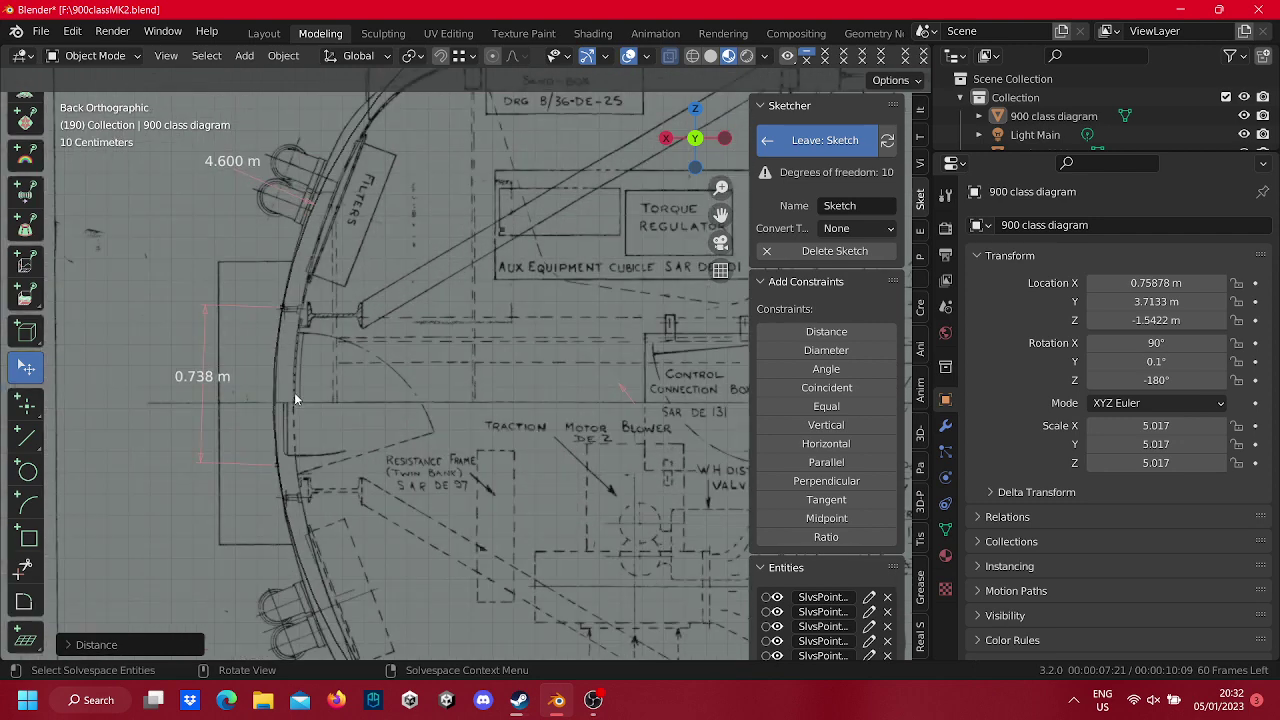
pyautogui.keyDown('shift'); pyautogui.moveTo(294, 392); pyautogui.dragTo(490, 386, button='middle'); pyautogui.keyUp('shift')
pyautogui.scroll(2, 410, 360)
pyautogui.rightClick(408, 359)
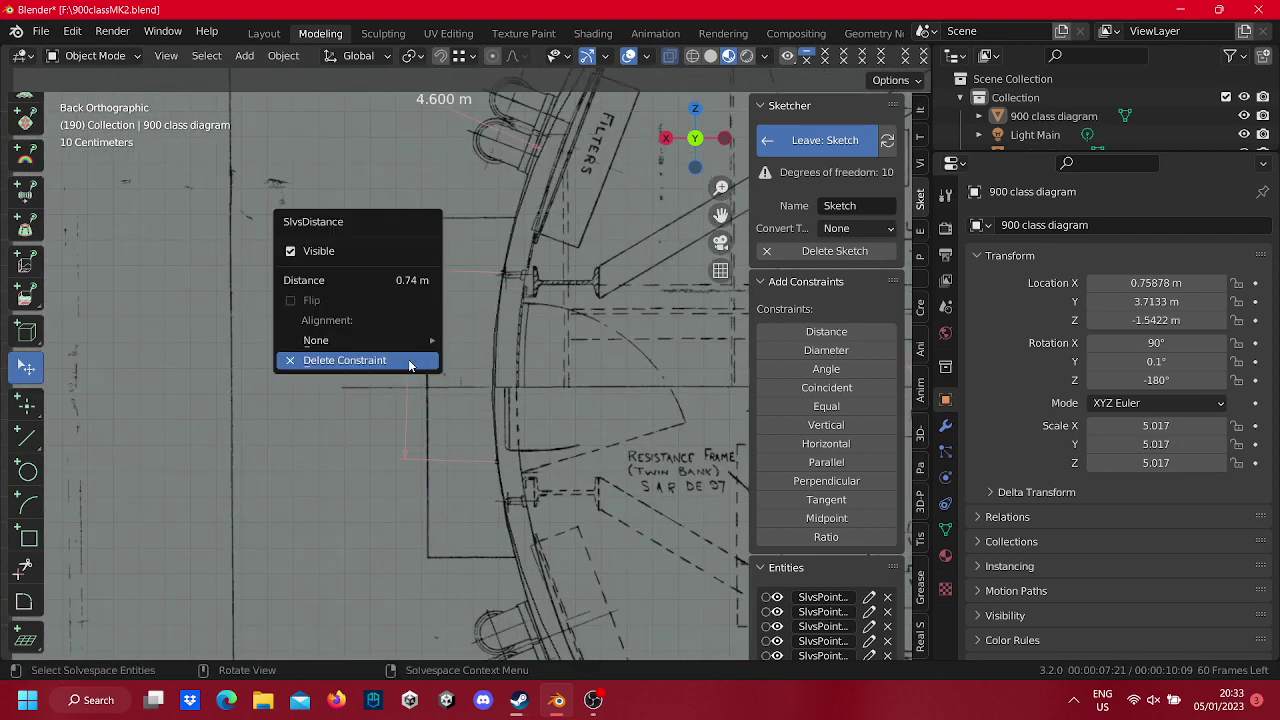
pyautogui.click(415, 280)
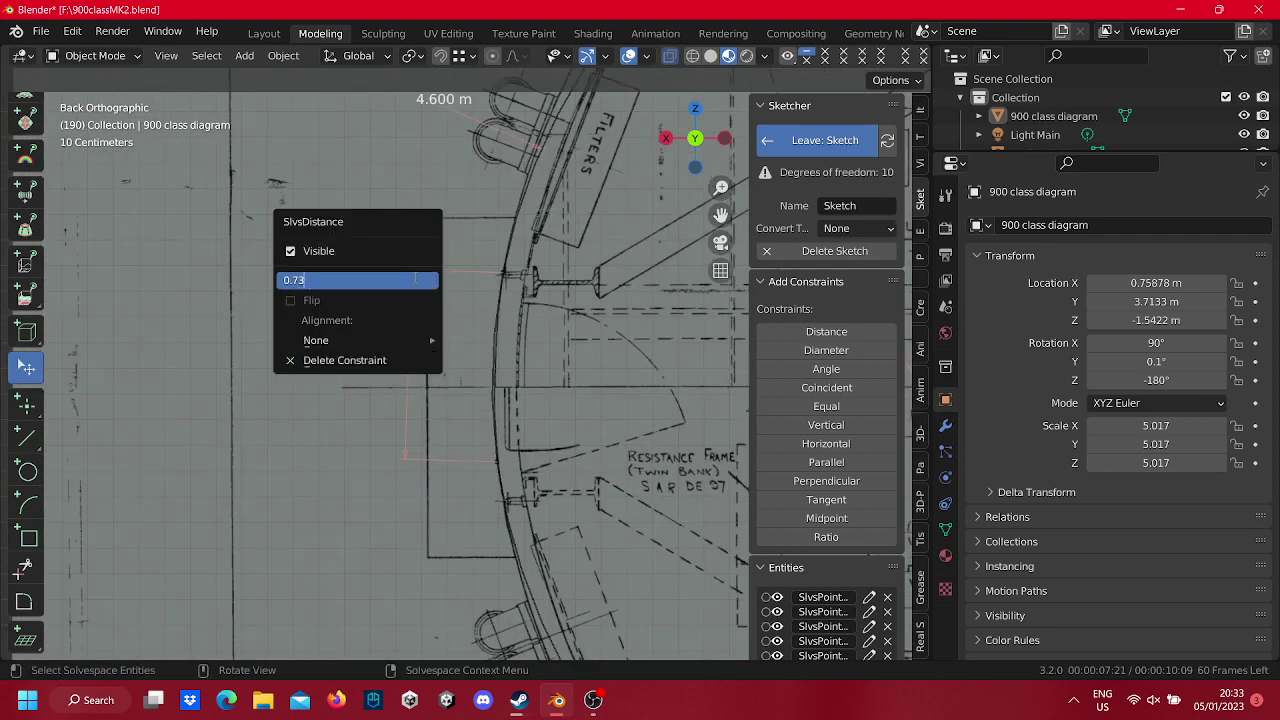
pyautogui.press('Return')
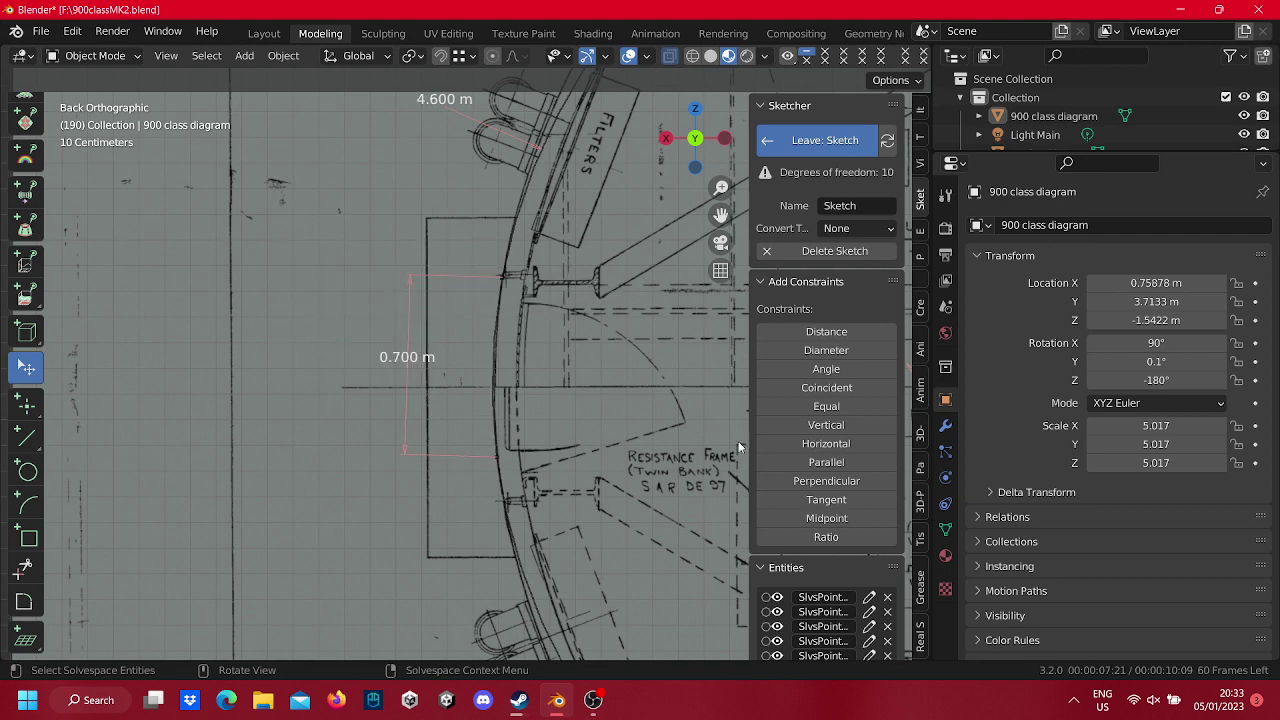
pyautogui.scroll(-3, 717, 434)
pyautogui.scroll(-2, 610, 388)
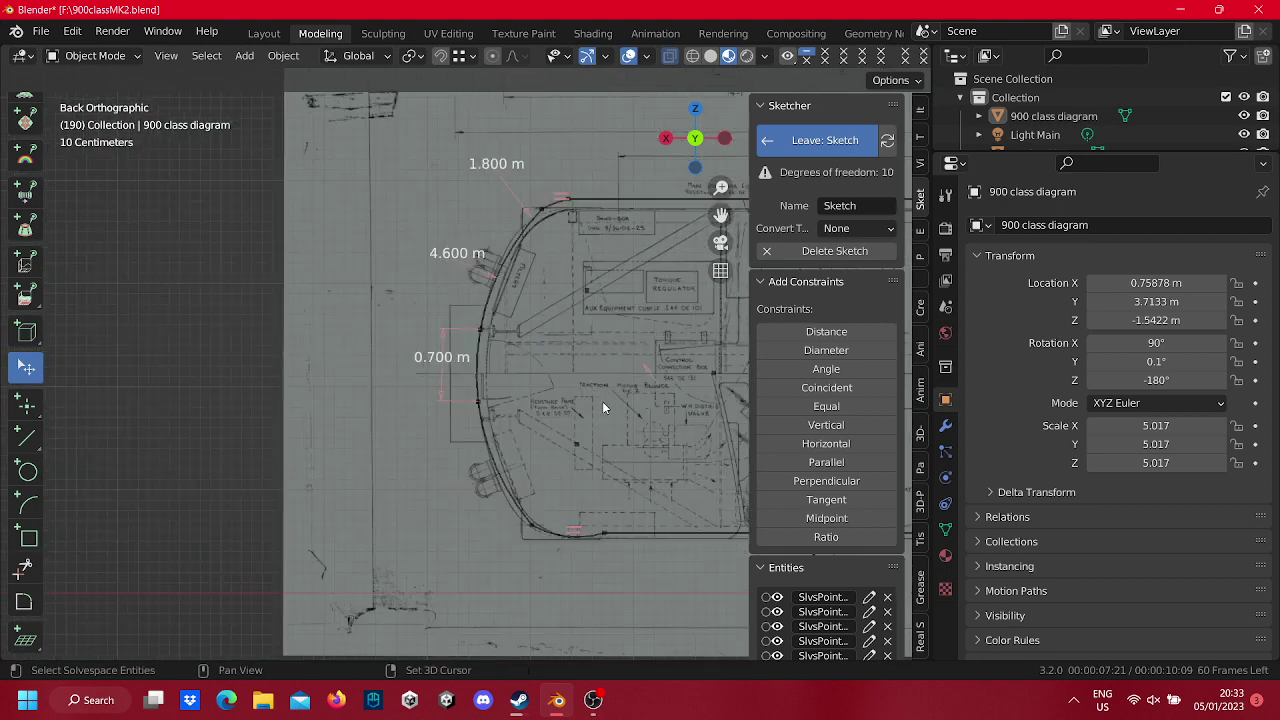
# Drag the upper part of the arc along the blueprint curve up to the corner.
pyautogui.keyDown('shift'); pyautogui.moveTo(602, 401); pyautogui.dragTo(482, 350, button='middle'); pyautogui.keyUp('shift')
pyautogui.scroll(2, 482, 350)
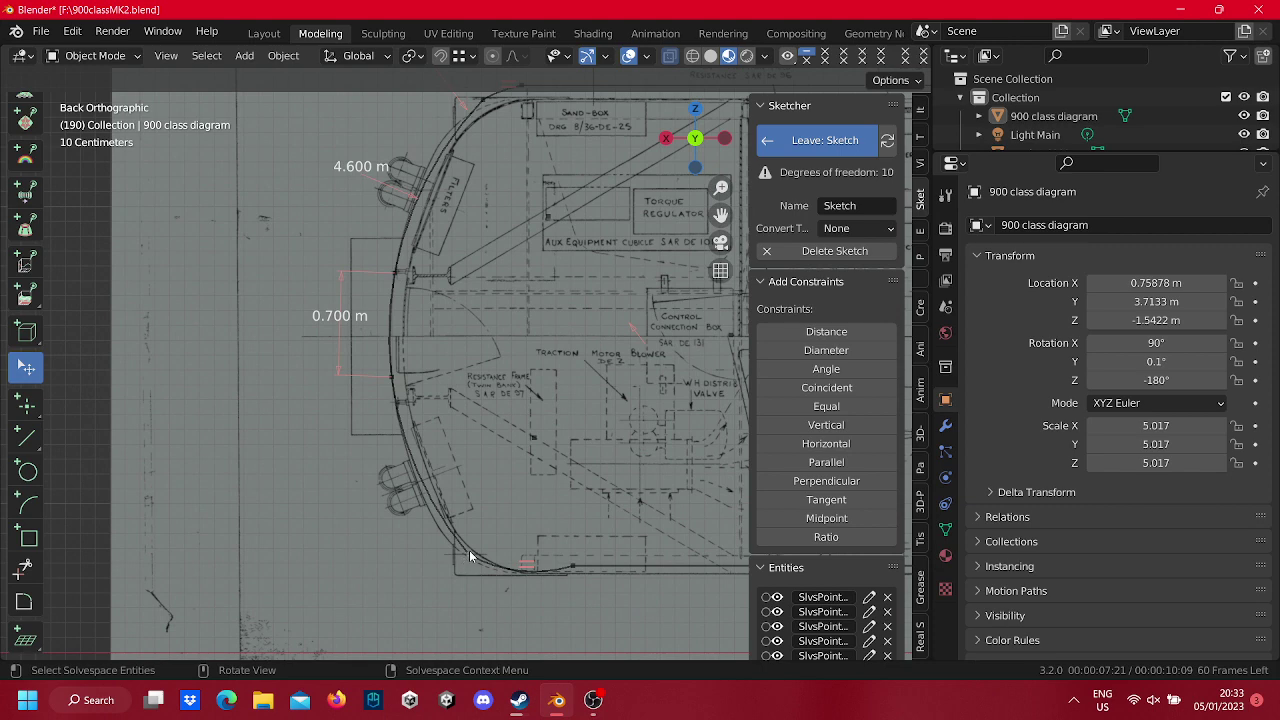
pyautogui.keyDown('shift'); pyautogui.scroll(2, 455, 335); pyautogui.keyUp('shift')
pyautogui.keyDown('shift'); pyautogui.scroll(2, 449, 342); pyautogui.keyUp('shift')
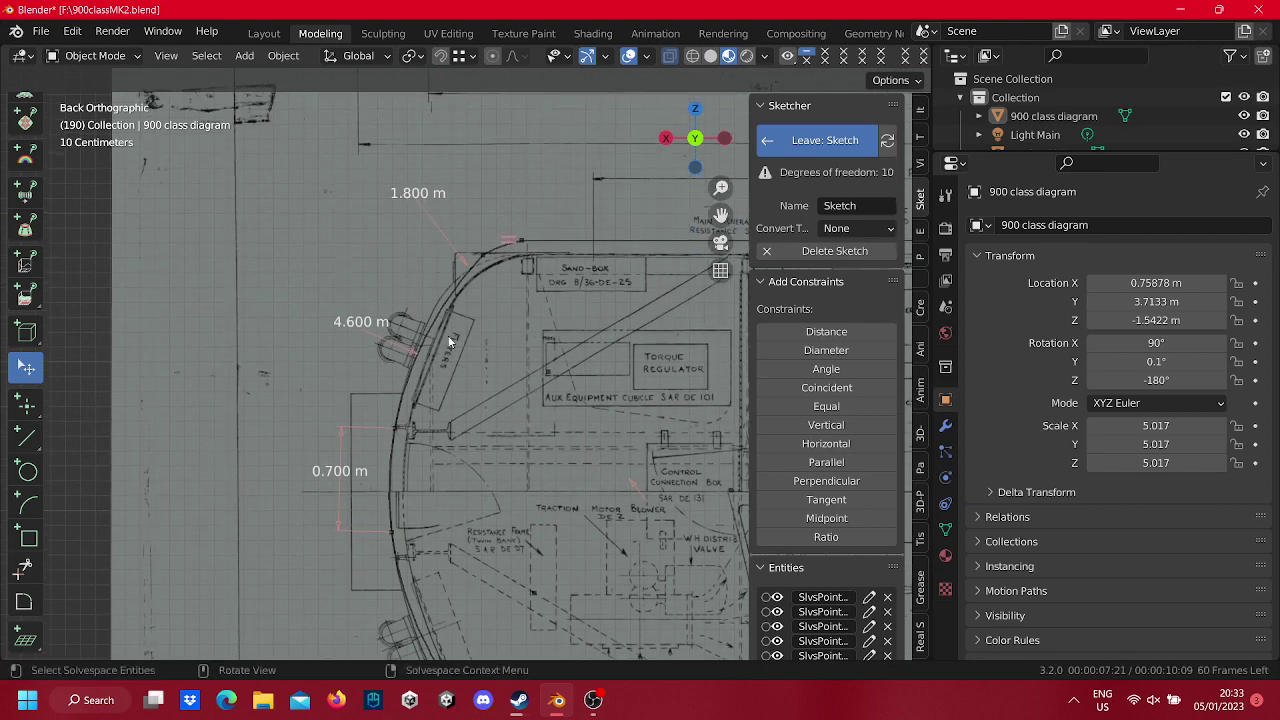
pyautogui.scroll(2, 449, 342)
pyautogui.scroll(2, 464, 274)
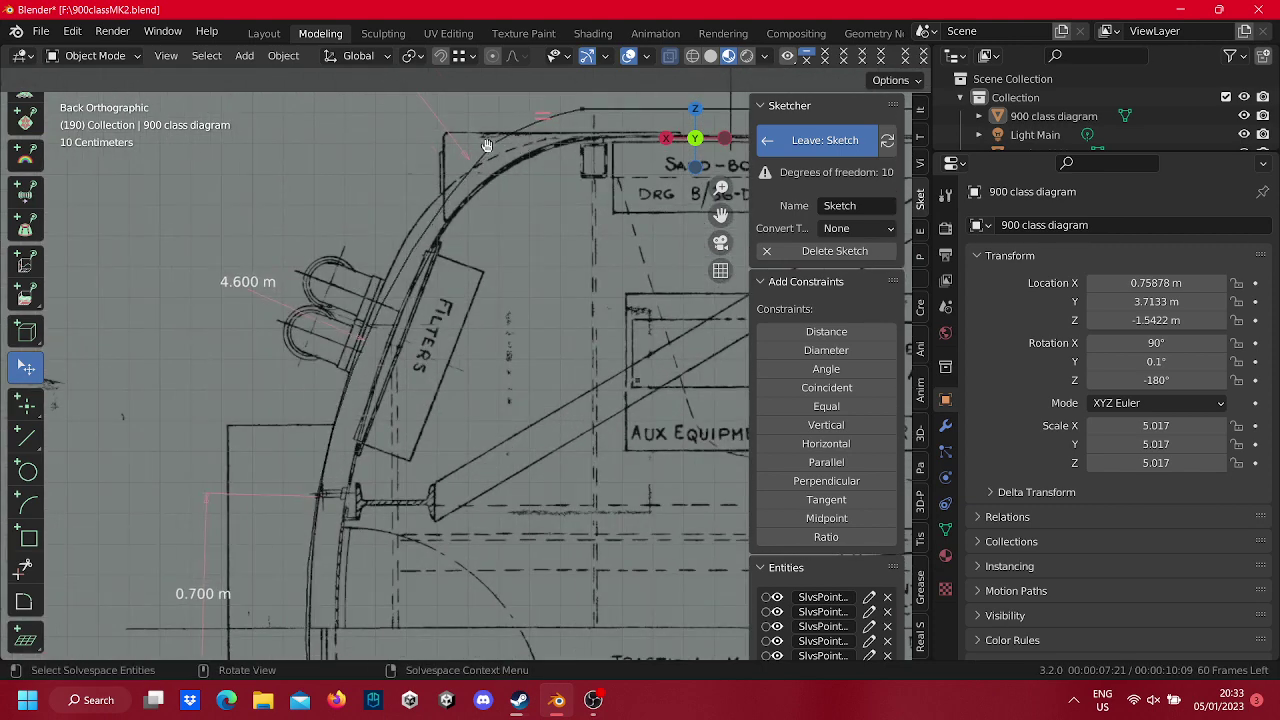
pyautogui.moveTo(486, 146); pyautogui.dragTo(416, 216)
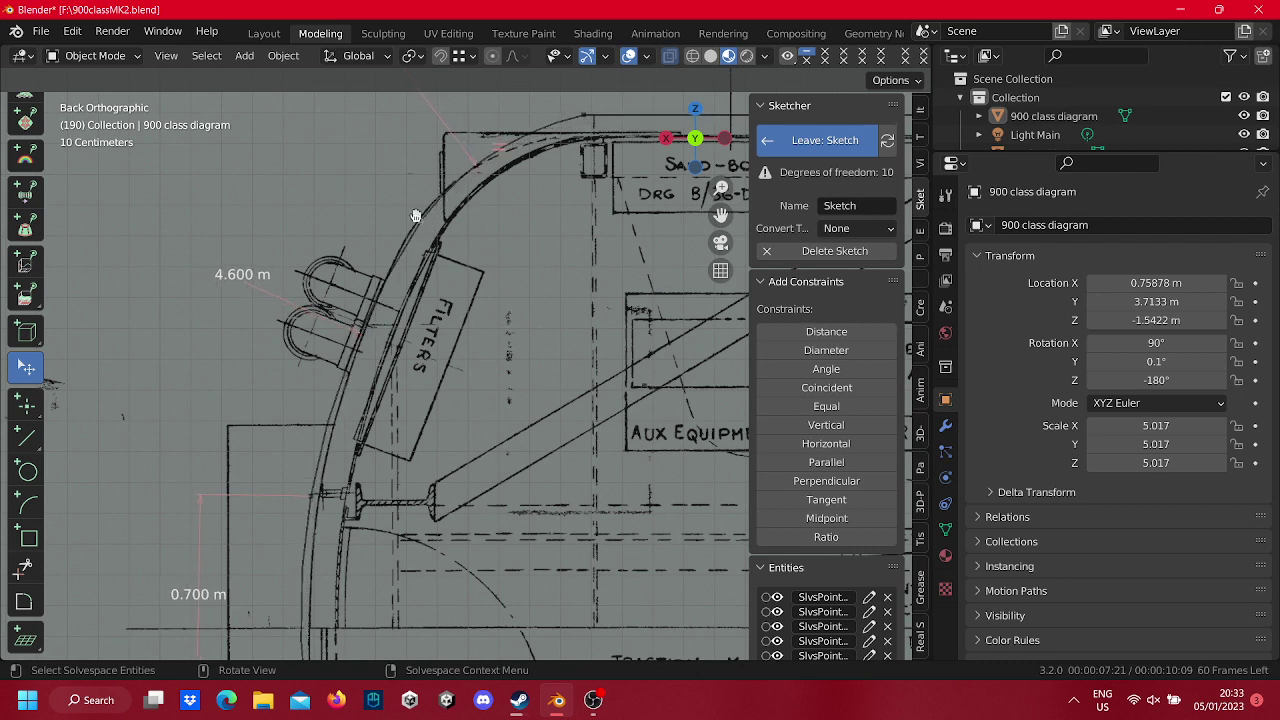
pyautogui.moveTo(416, 216)
pyautogui.mouseDown()
pyautogui.moveTo(395, 263)
pyautogui.moveTo(416, 224)
pyautogui.moveTo(595, 135)
pyautogui.mouseUp()
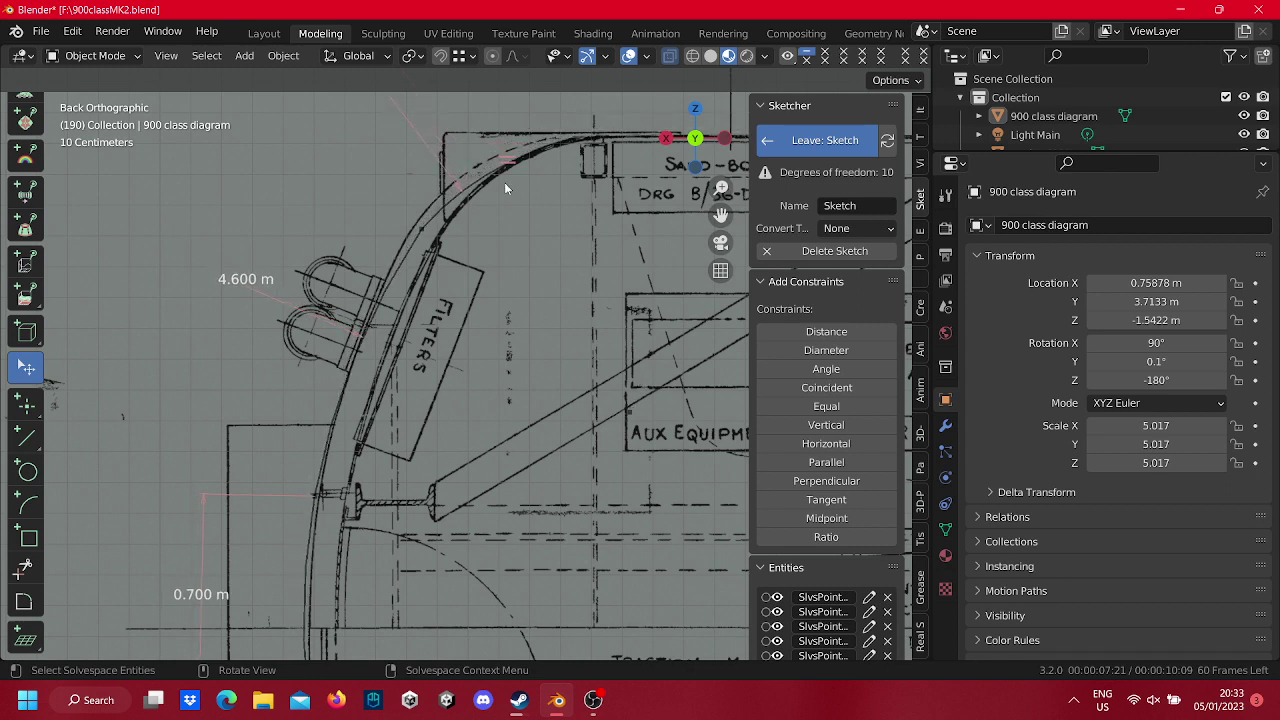
pyautogui.moveTo(420, 232); pyautogui.dragTo(455, 234)
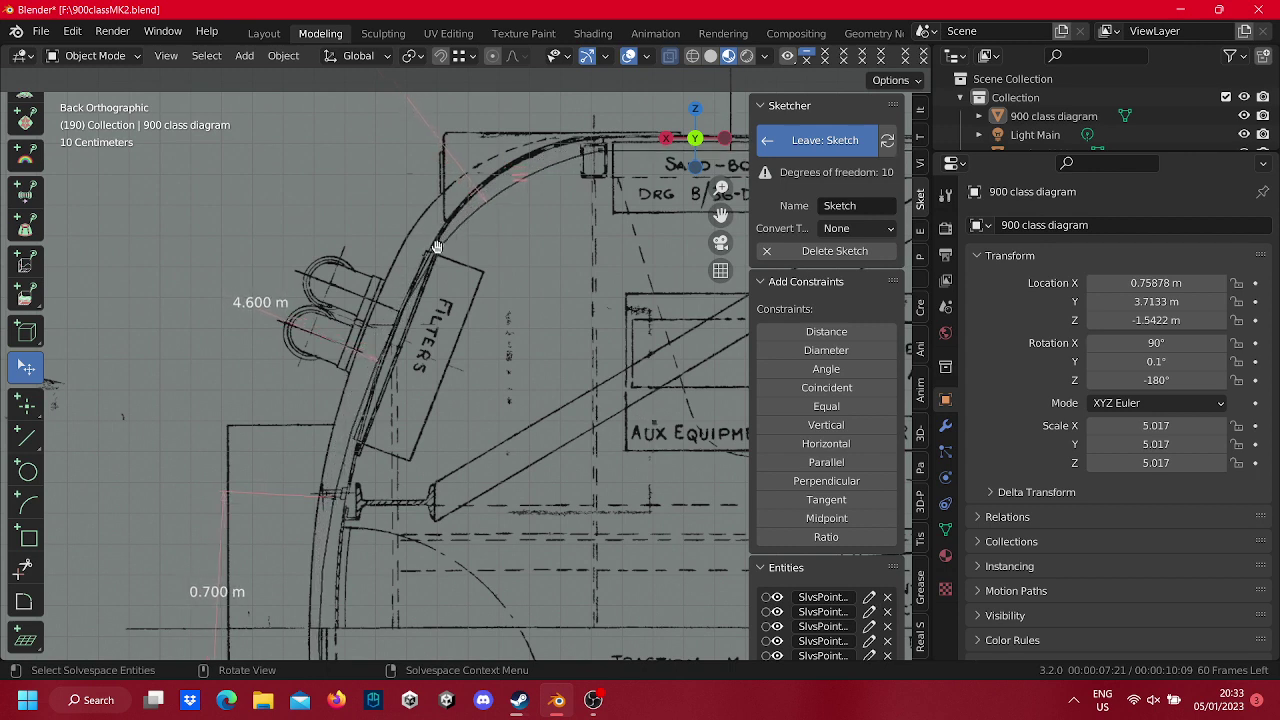
pyautogui.moveTo(455, 234); pyautogui.dragTo(430, 250)
pyautogui.moveTo(604, 150); pyautogui.dragTo(592, 133)
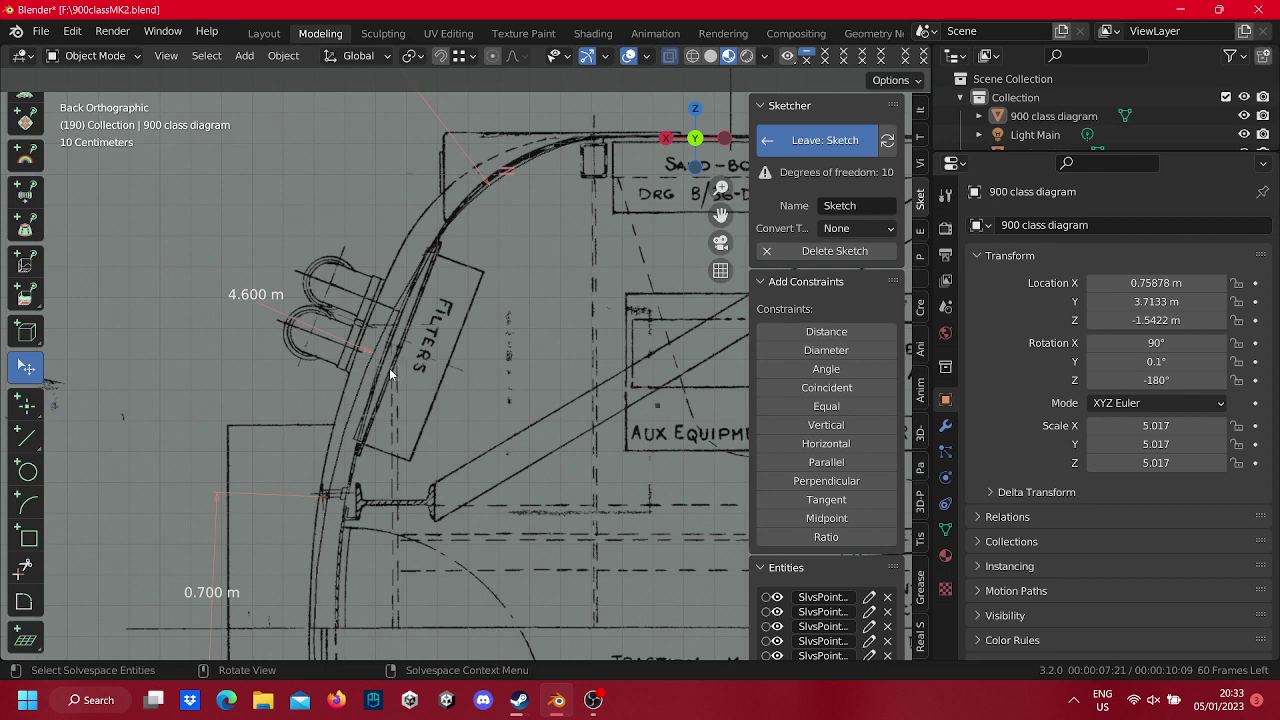
# Shift the arc and its endpoint right onto the blueprint line near the 0.700 m dimension.
pyautogui.keyDown('shift'); pyautogui.moveTo(396, 535); pyautogui.dragTo(473, 230, button='middle'); pyautogui.keyUp('shift')
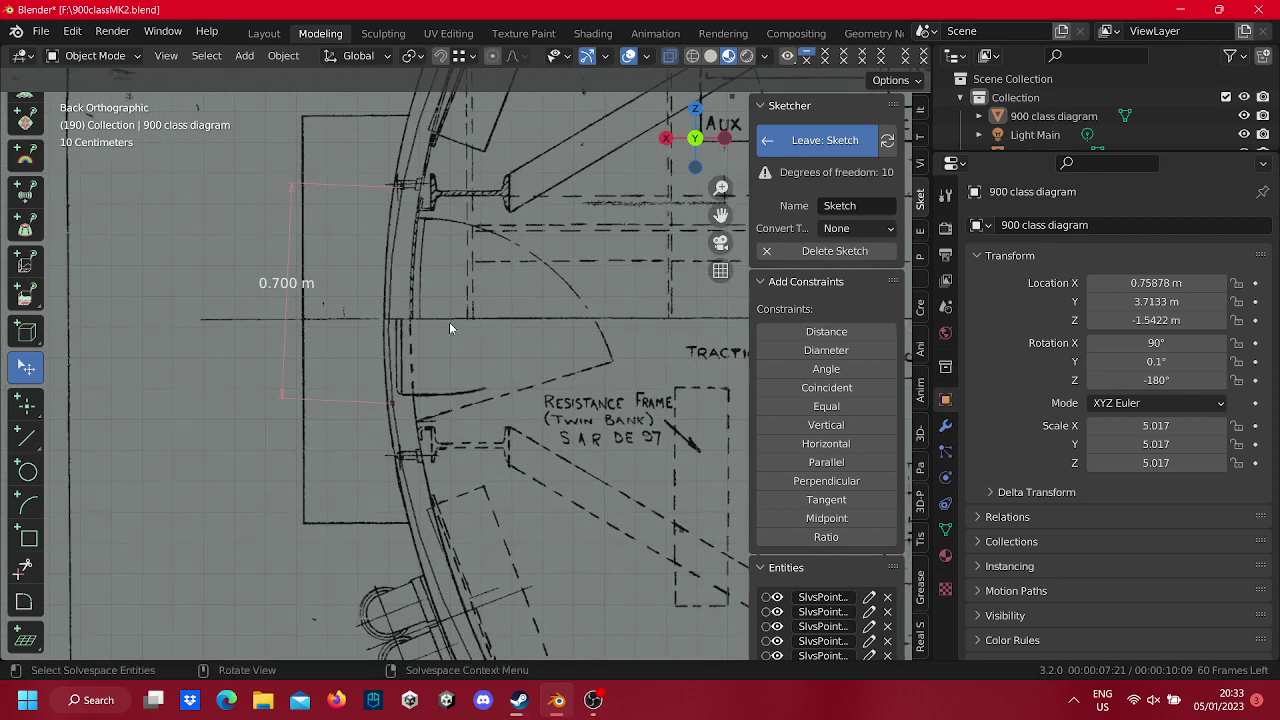
pyautogui.moveTo(449, 322)
pyautogui.keyDown('shift'); pyautogui.mouseDown(button='middle')
pyautogui.moveTo(554, 315)
pyautogui.moveTo(512, 323)
pyautogui.mouseUp(button='middle'); pyautogui.keyUp('shift')
pyautogui.scroll(3, 330, 330)
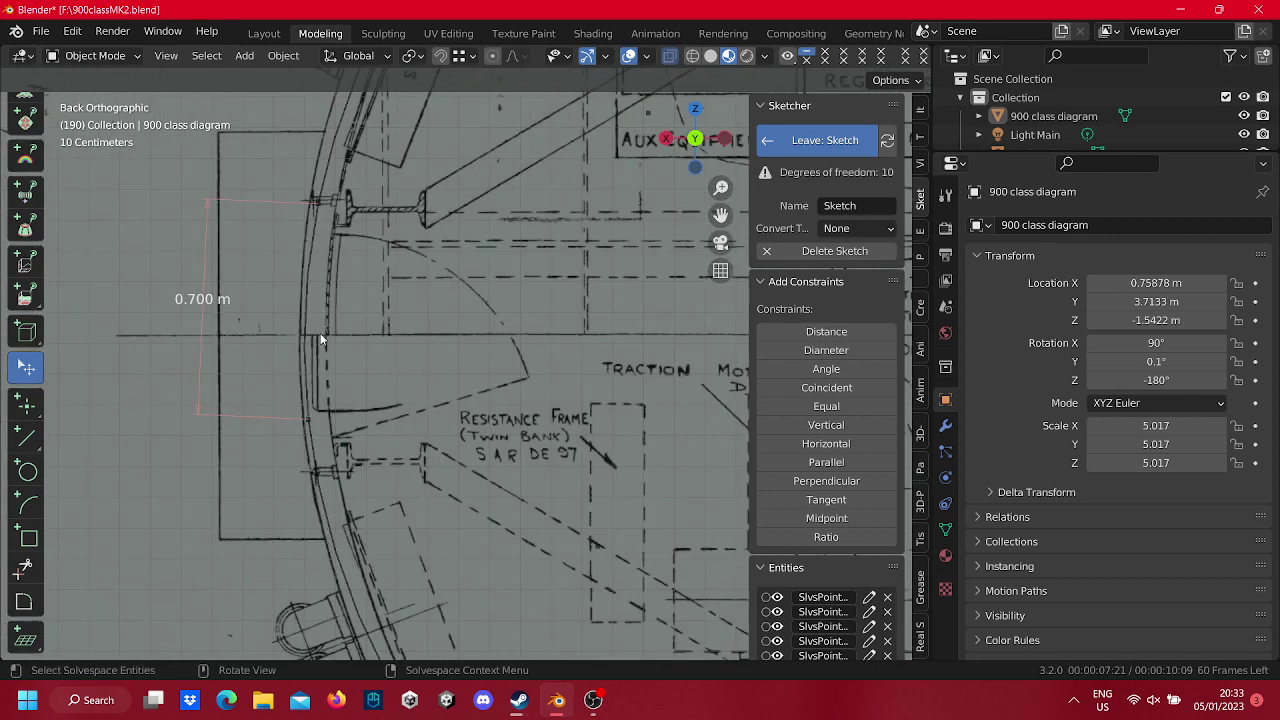
pyautogui.moveTo(304, 316); pyautogui.dragTo(330, 318)
pyautogui.keyDown('shift'); pyautogui.scroll(1, 449, 362); pyautogui.keyUp('shift')
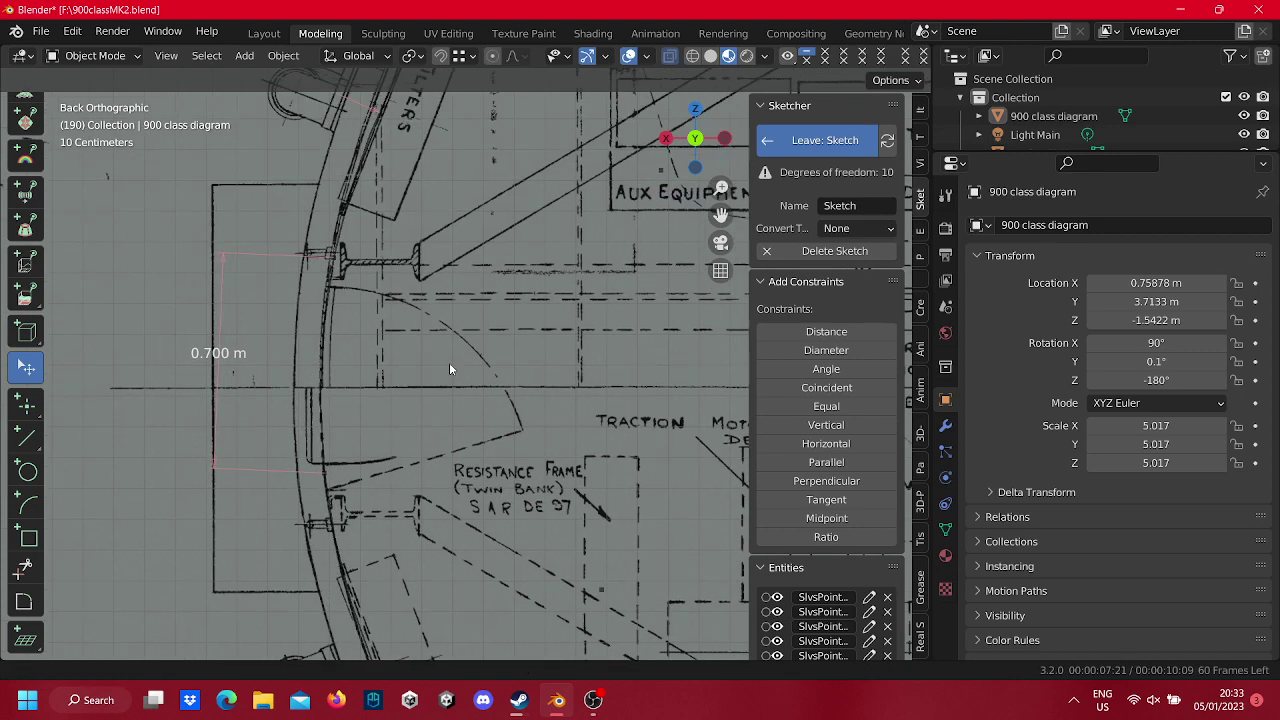
pyautogui.keyDown('shift'); pyautogui.scroll(3, 455, 330); pyautogui.keyUp('shift')
pyautogui.moveTo(428, 263); pyautogui.dragTo(422, 254)
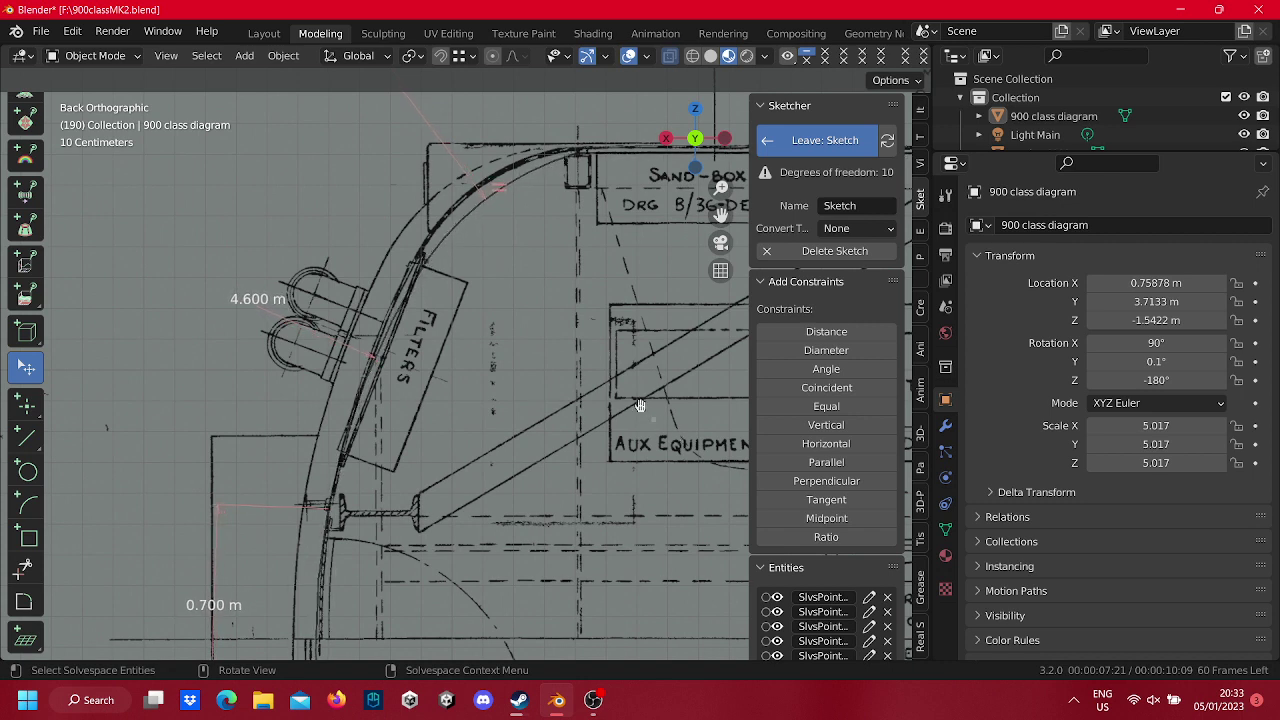
pyautogui.moveTo(640, 406); pyautogui.dragTo(642, 408)
# Delete the Equal constraint from the sketch.
pyautogui.rightClick(499, 190)
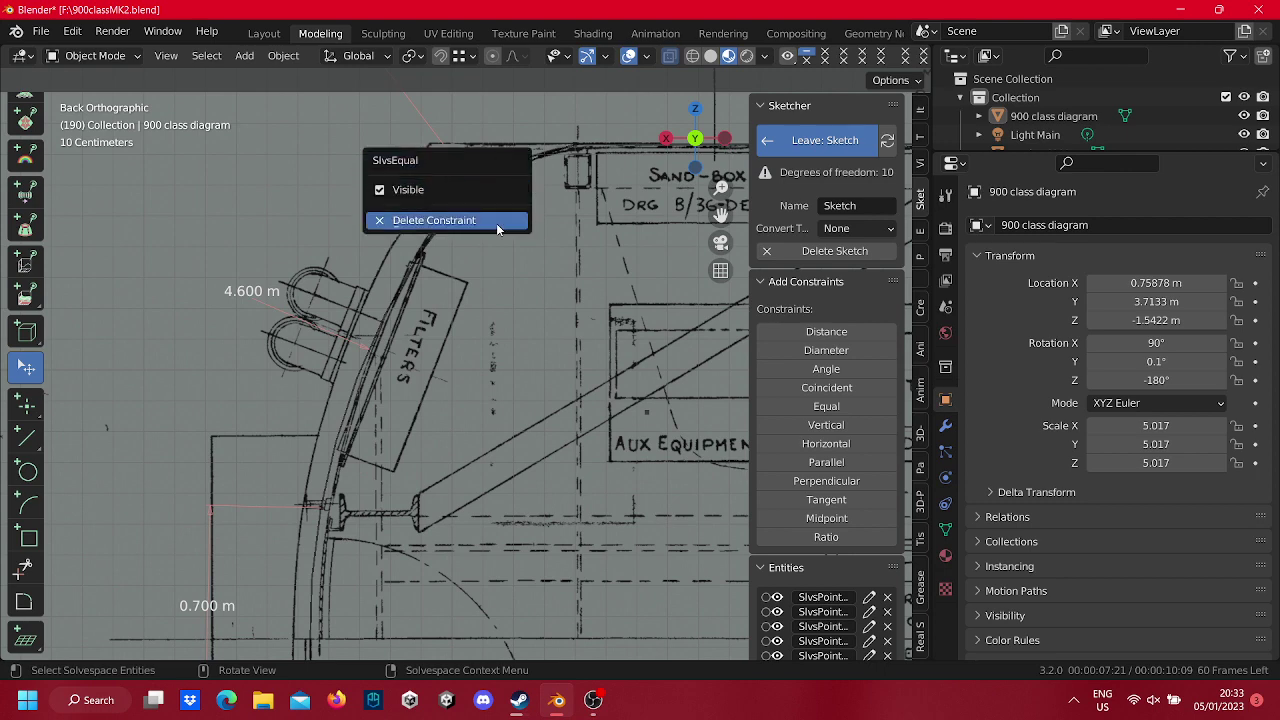
pyautogui.click(496, 223)
pyautogui.scroll(-5, 545, 342)
# Draw a line inside the cab and drag its lower end to make it vertical.
pyautogui.keyDown('shift'); pyautogui.moveTo(598, 470); pyautogui.dragTo(572, 356, button='middle'); pyautogui.keyUp('shift')
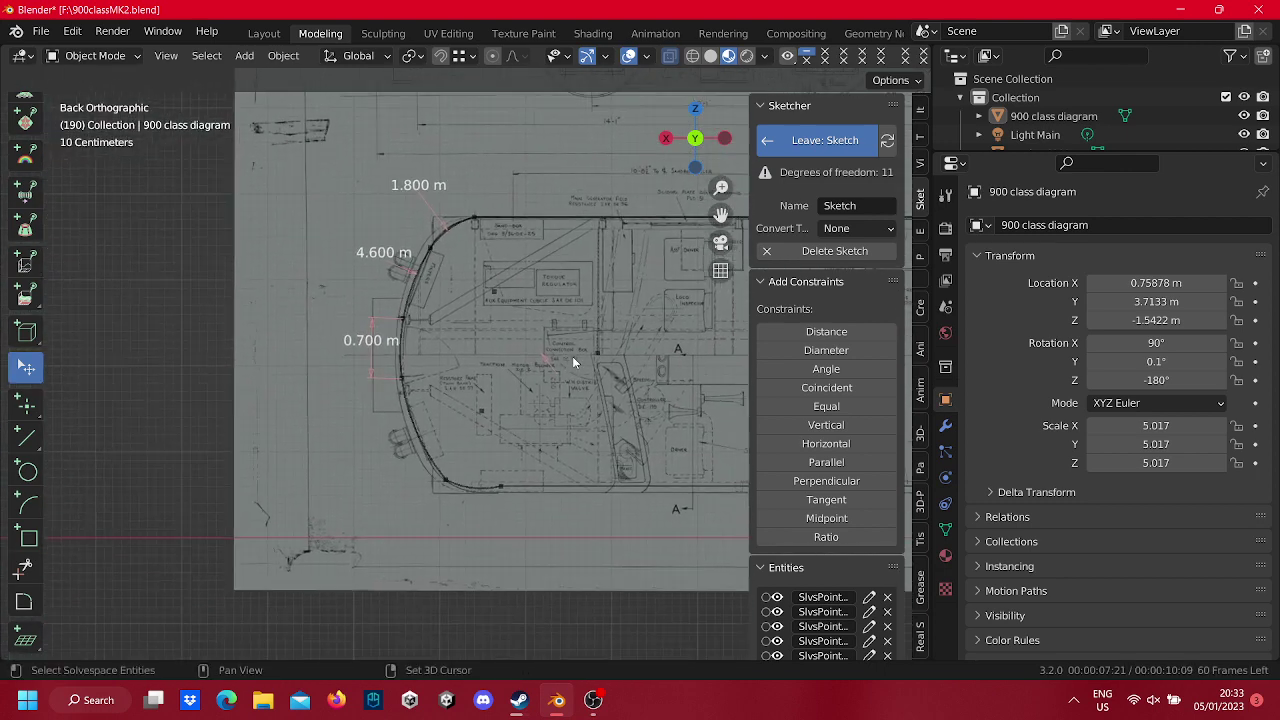
pyautogui.scroll(1, 532, 325)
pyautogui.click(29, 440)
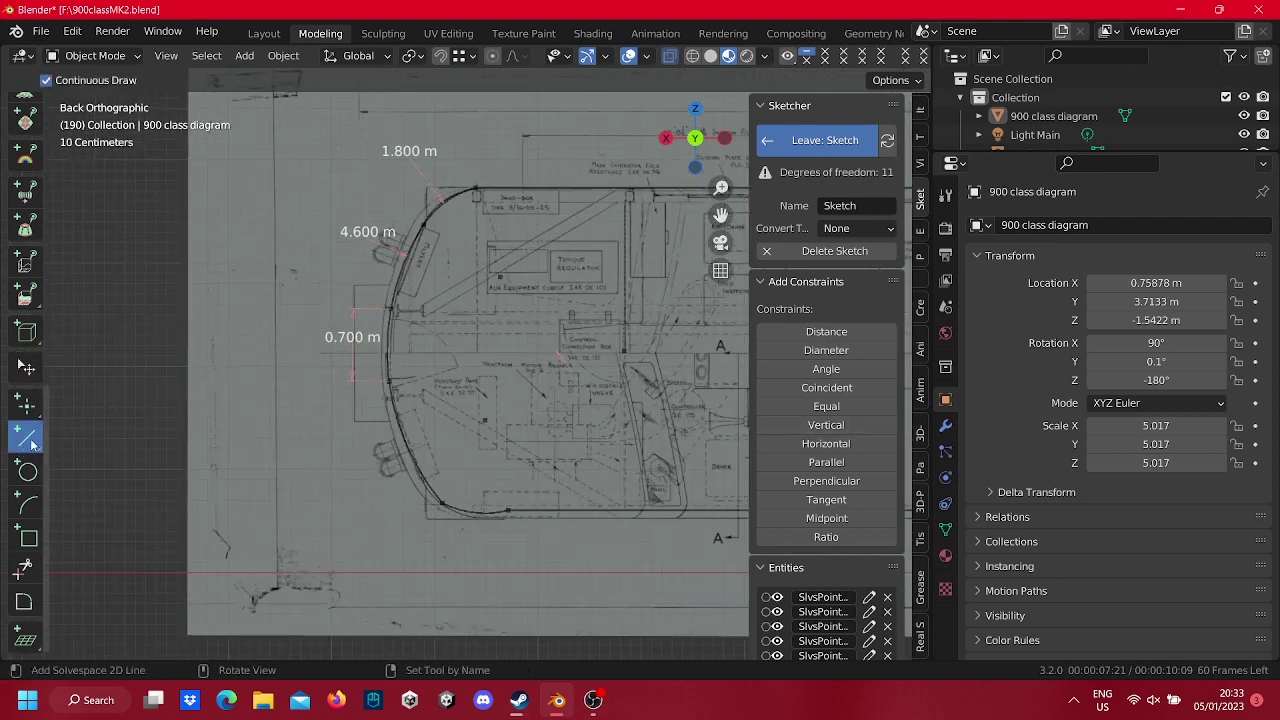
pyautogui.click(500, 275)
pyautogui.click(483, 418)
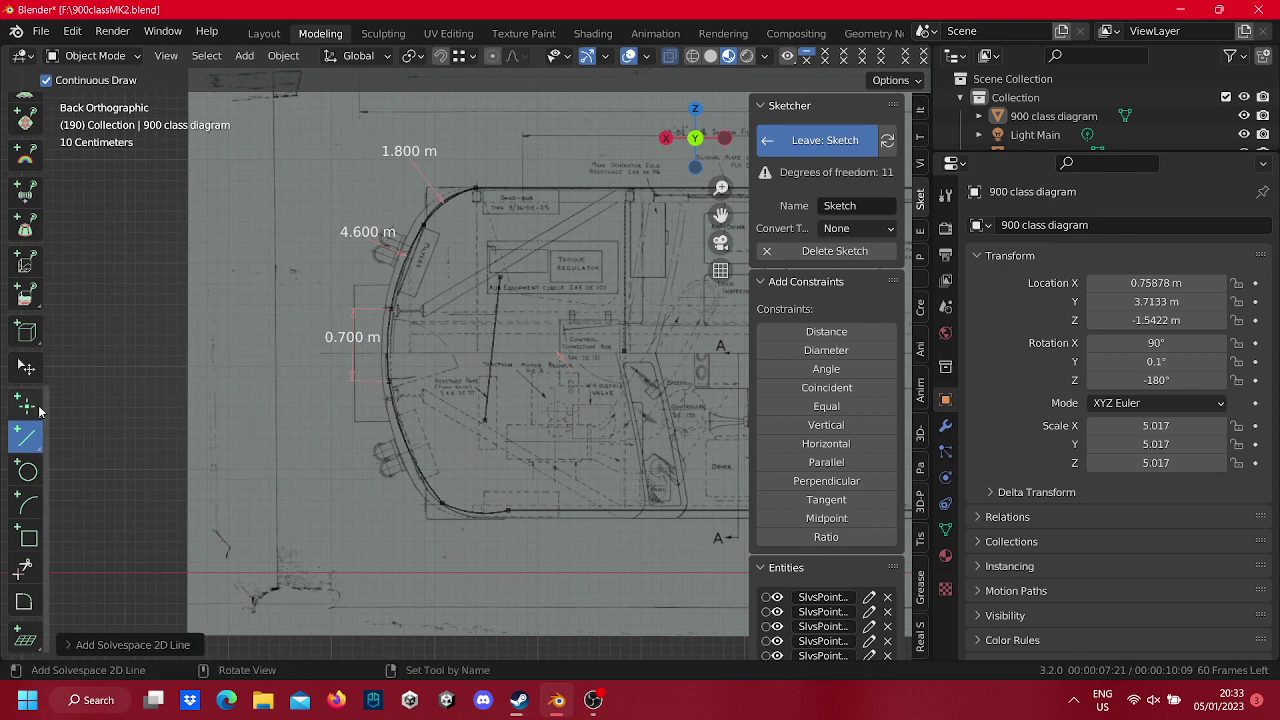
pyautogui.click(26, 368)
pyautogui.moveTo(484, 418); pyautogui.dragTo(498, 418)
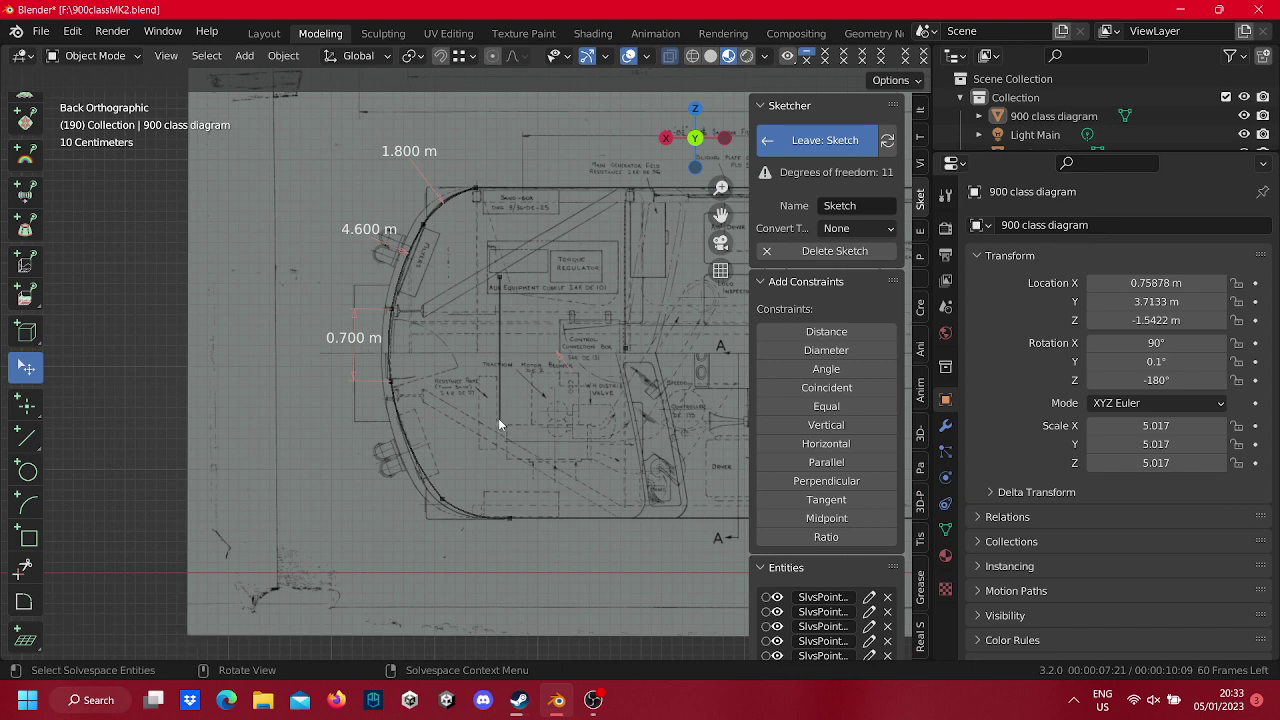
# Draw a line from the arc top to the arc bottom and align its endpoints vertically.
pyautogui.click(26, 436)
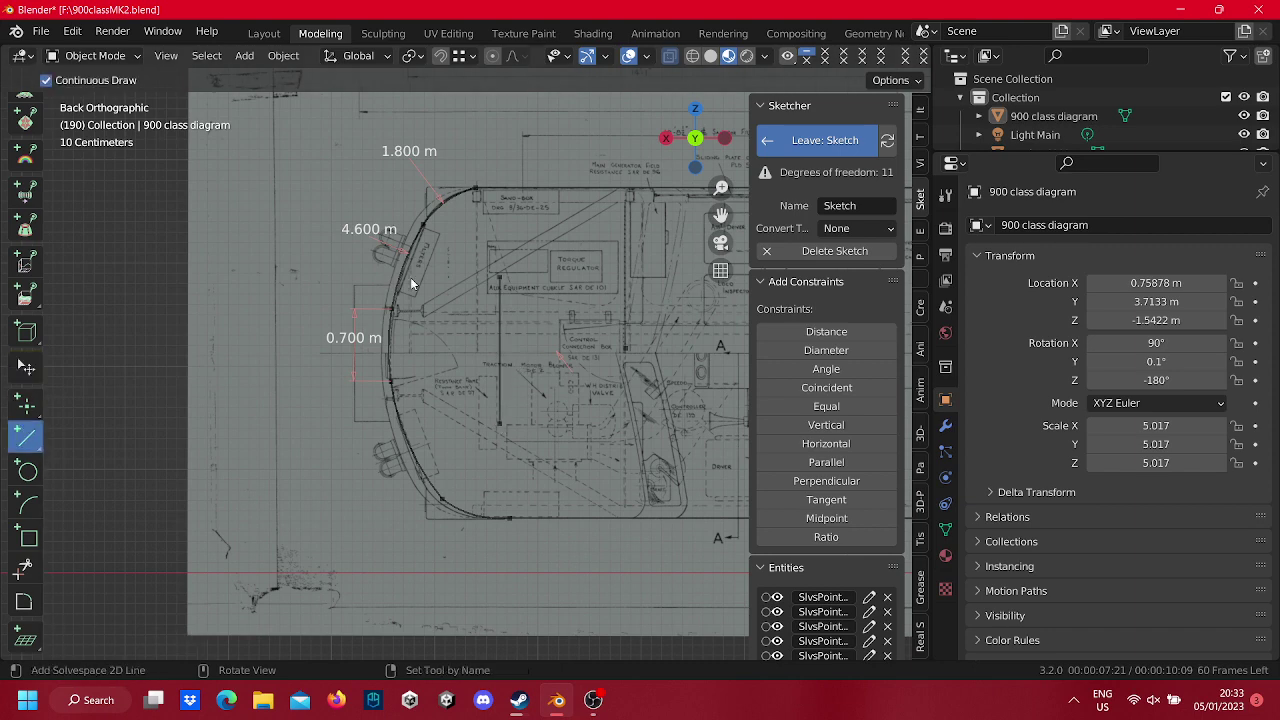
pyautogui.click(499, 270)
pyautogui.click(475, 188)
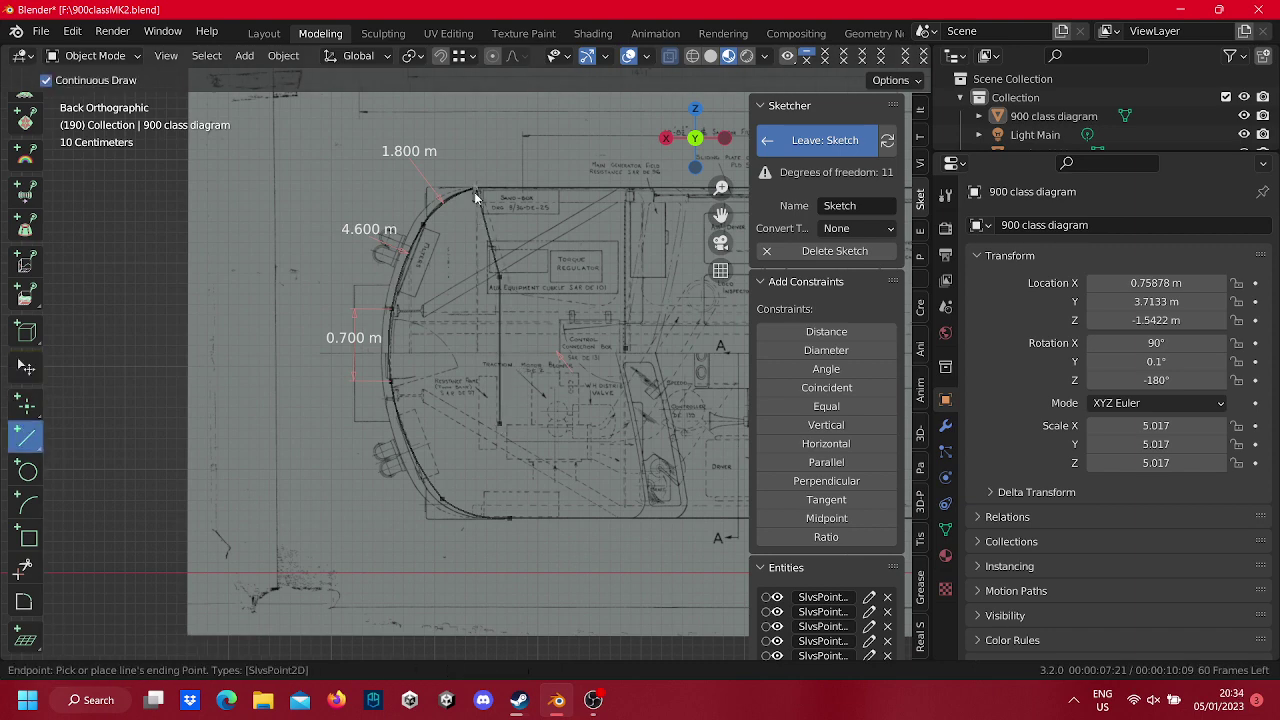
pyautogui.click(510, 516)
pyautogui.hotkey('shift', 'Escape')
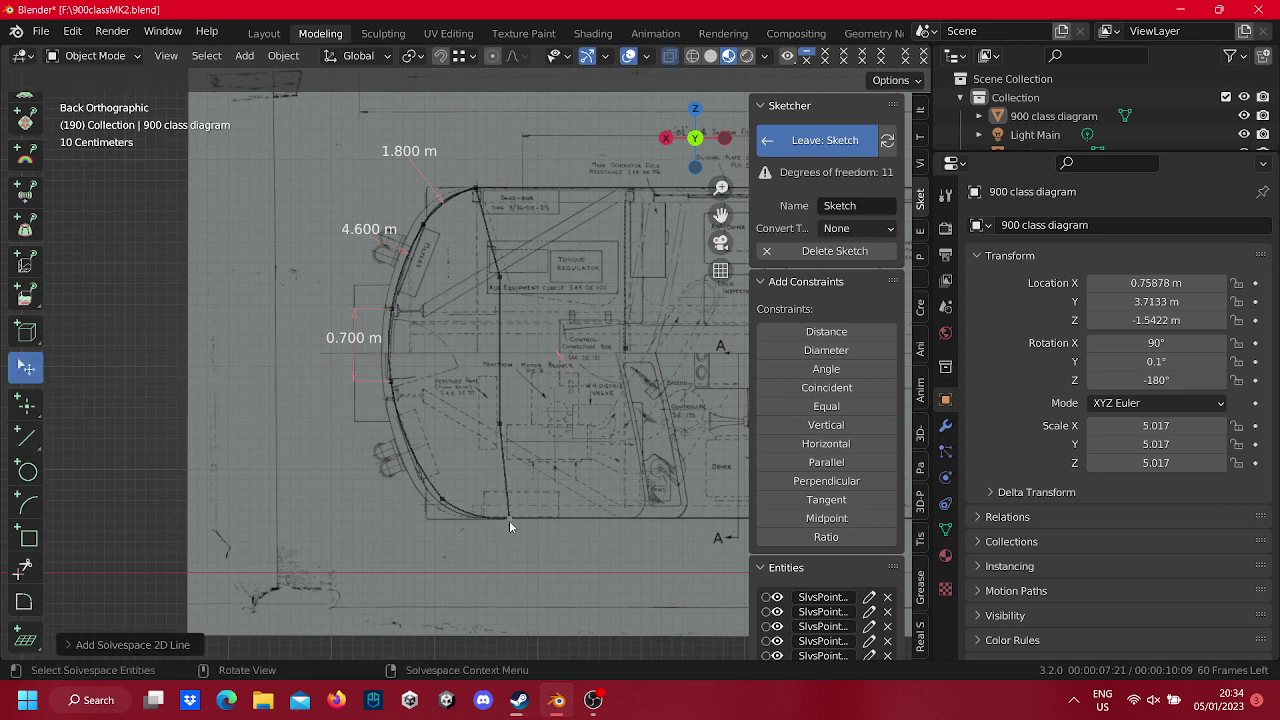
pyautogui.moveTo(509, 518); pyautogui.dragTo(500, 517)
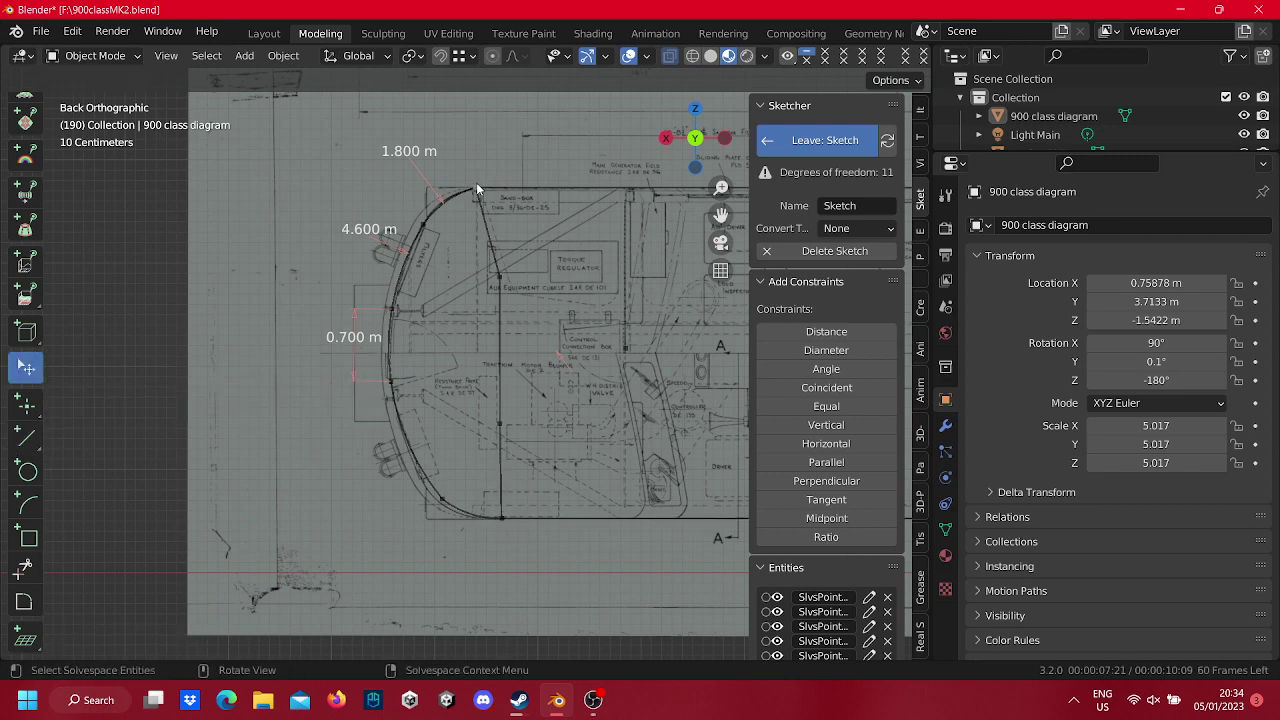
pyautogui.moveTo(475, 187); pyautogui.dragTo(499, 190)
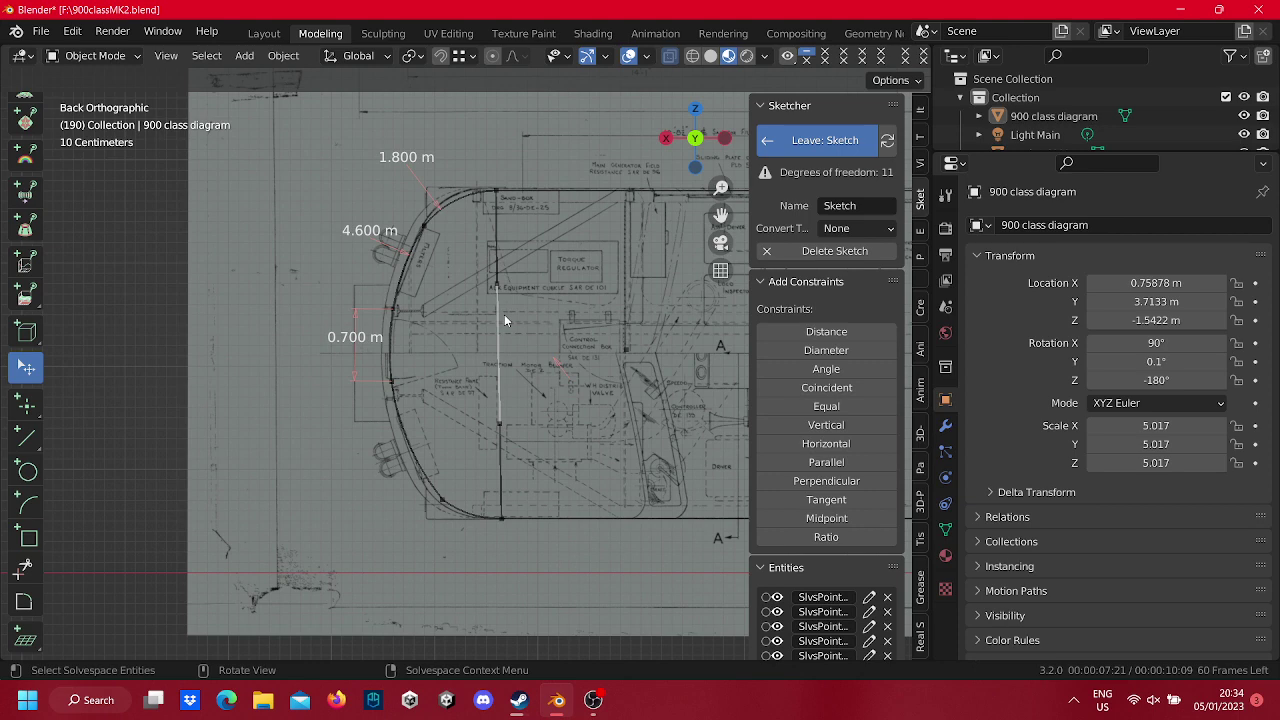
# Switch the vertical line segments to dashed construction lines.
pyautogui.rightClick(497, 250)
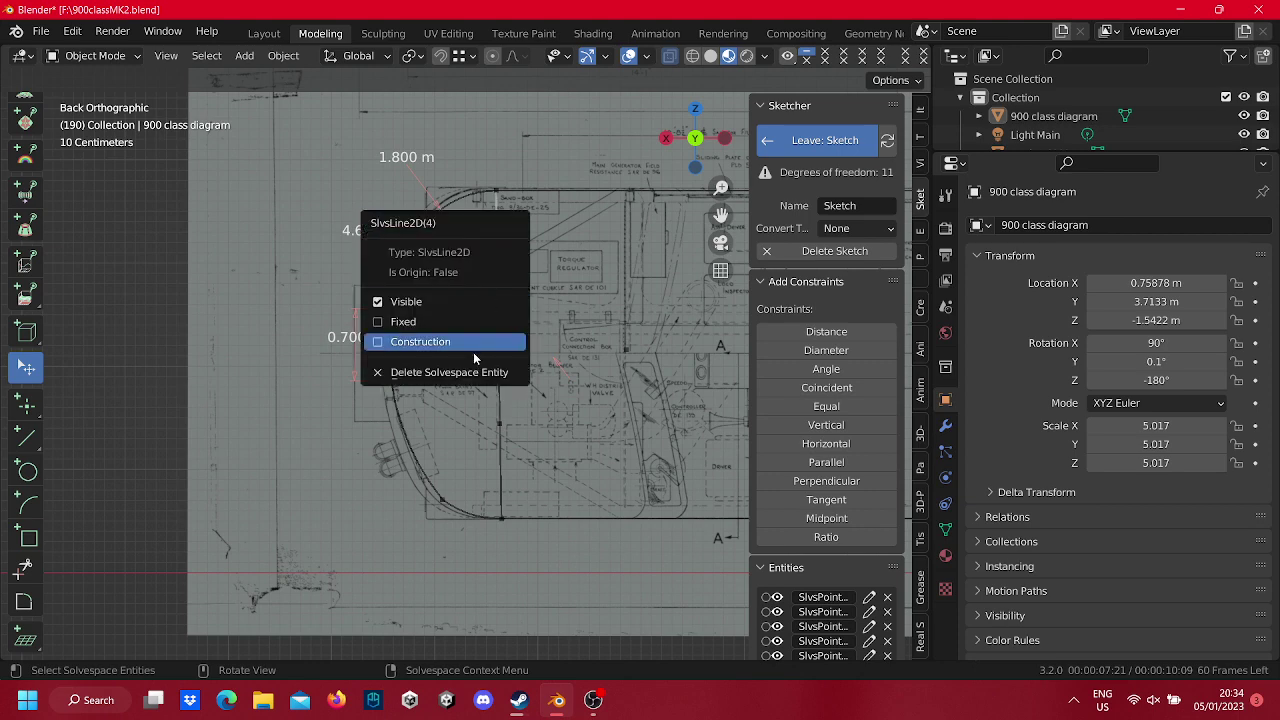
pyautogui.click(502, 346)
pyautogui.rightClick(502, 346)
pyautogui.rightClick(500, 437)
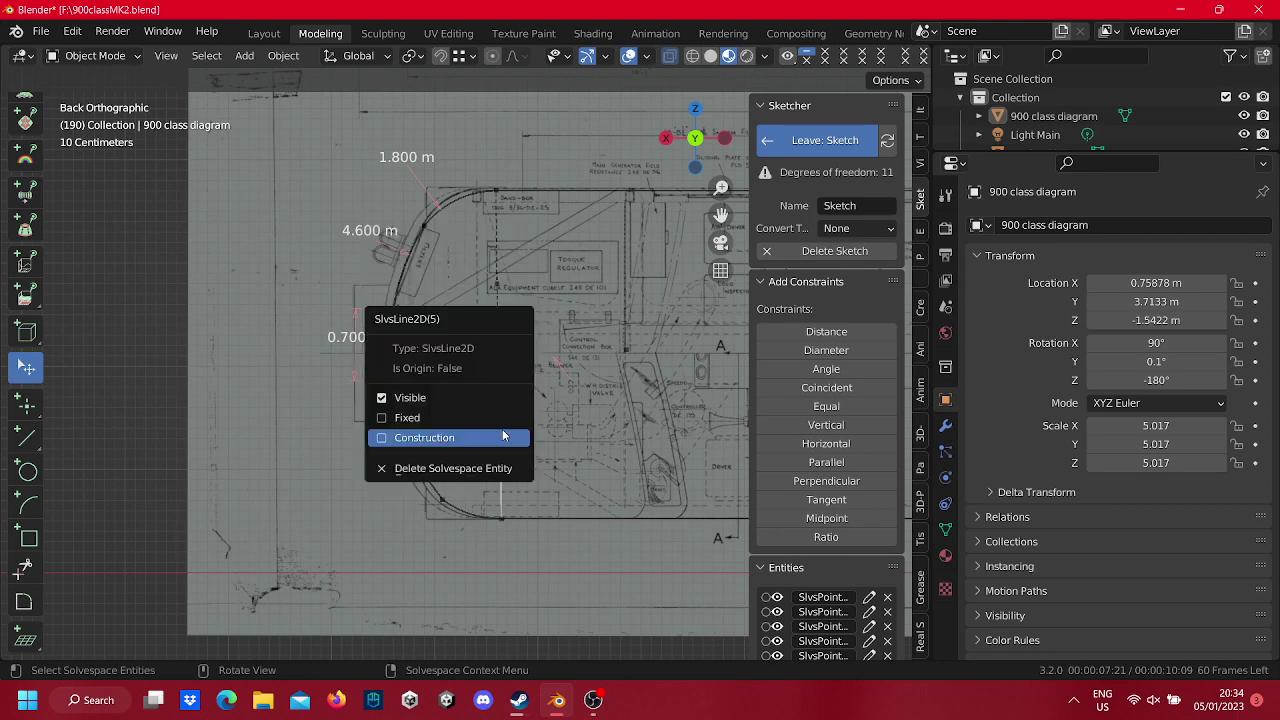
pyautogui.click(504, 437)
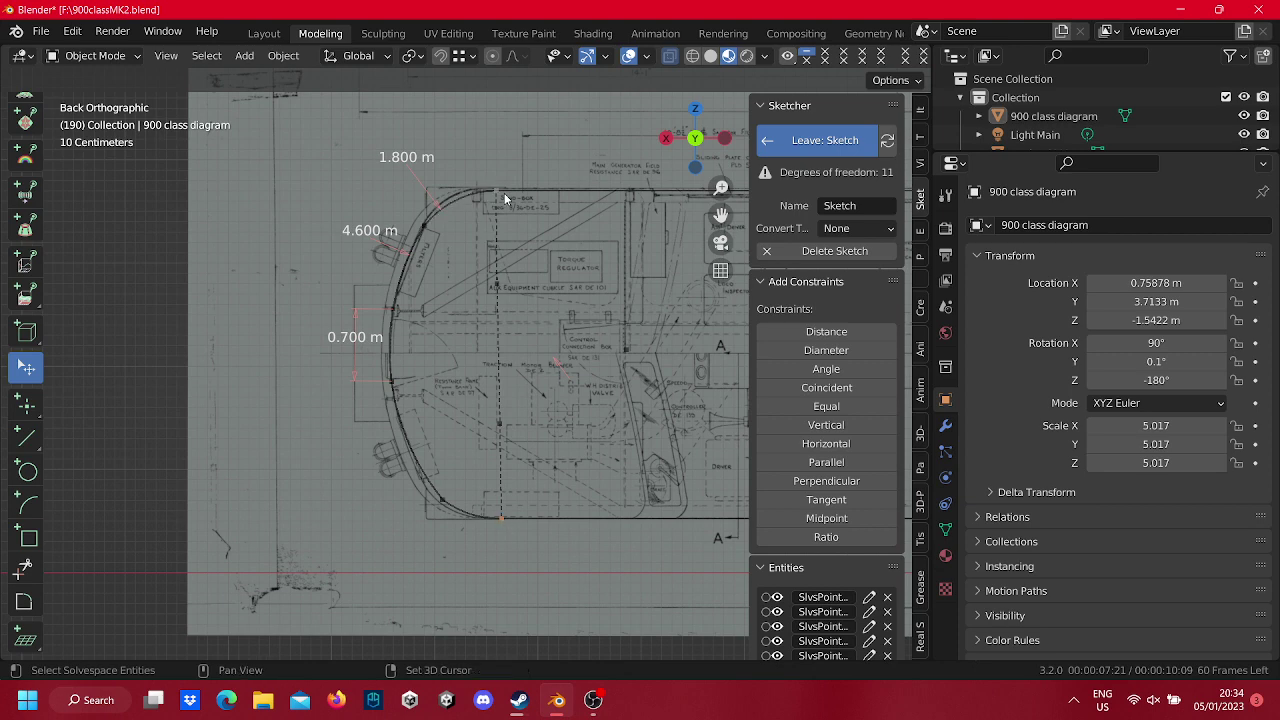
# Add a distance dimension to the construction line and change it from 3.181 m to 3 m.
pyautogui.click(826, 331)
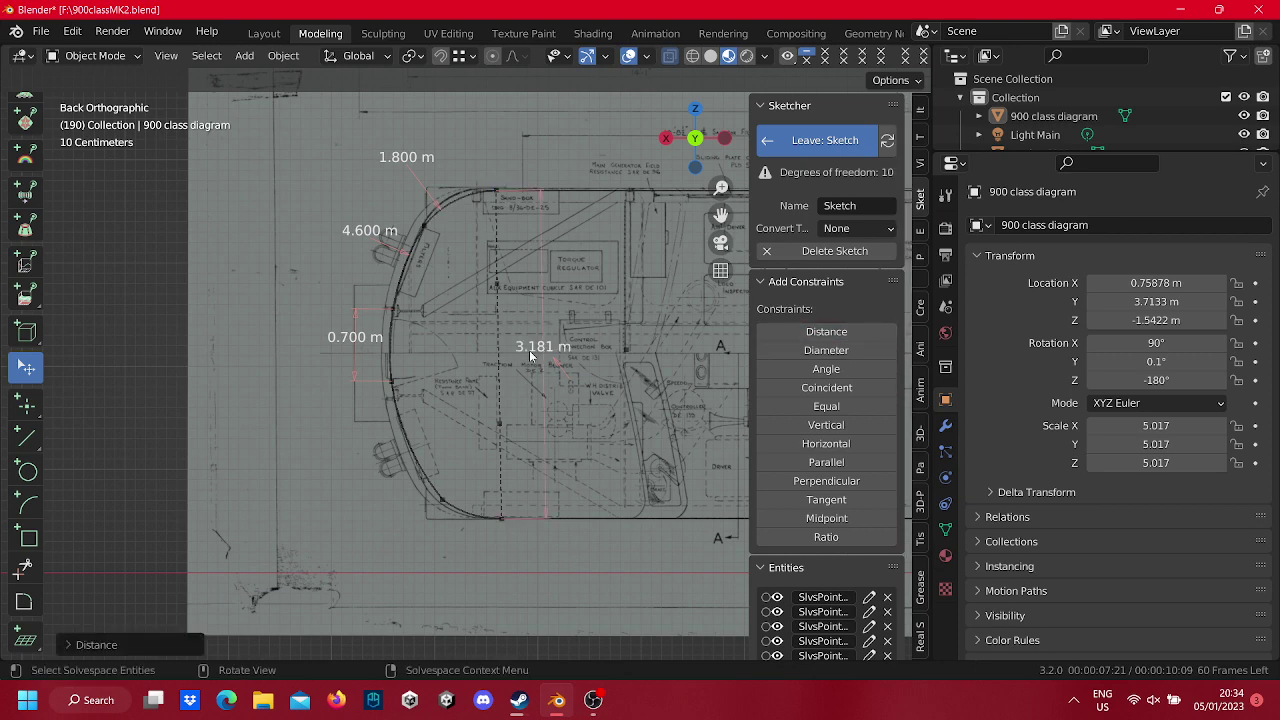
pyautogui.scroll(3, 607, 350)
pyautogui.scroll(2, 600, 349)
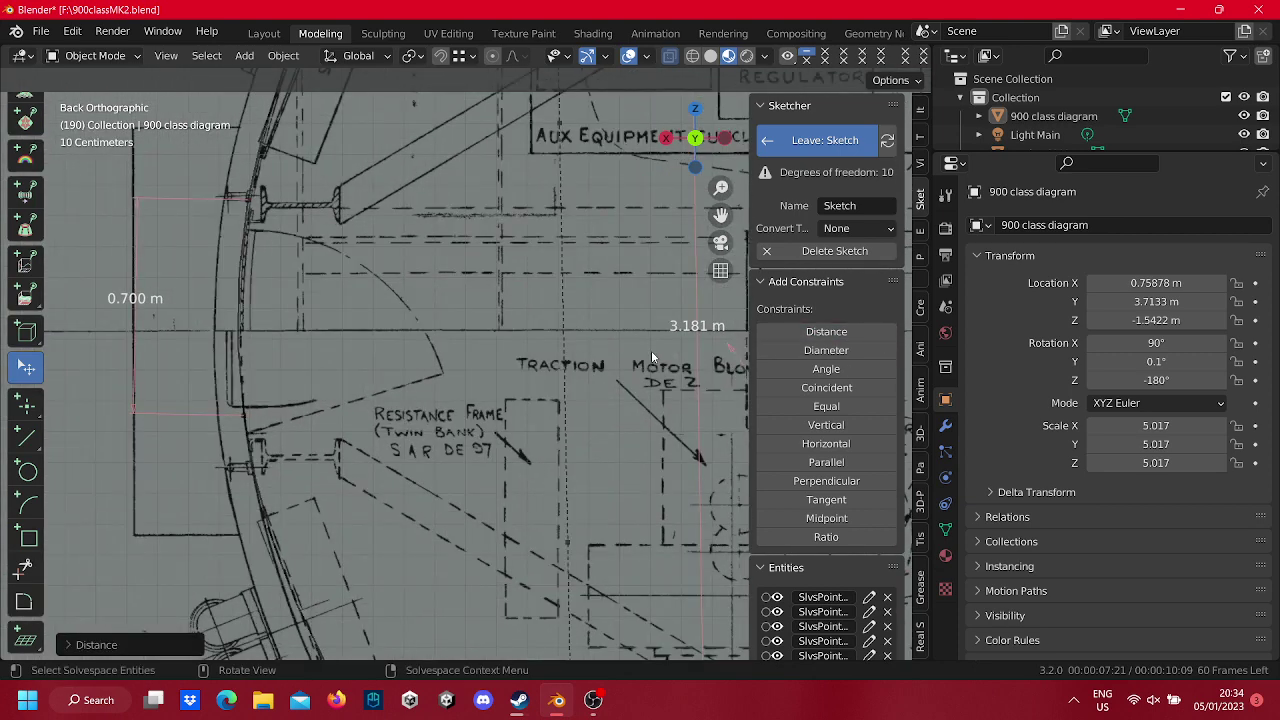
pyautogui.scroll(2, 434, 375)
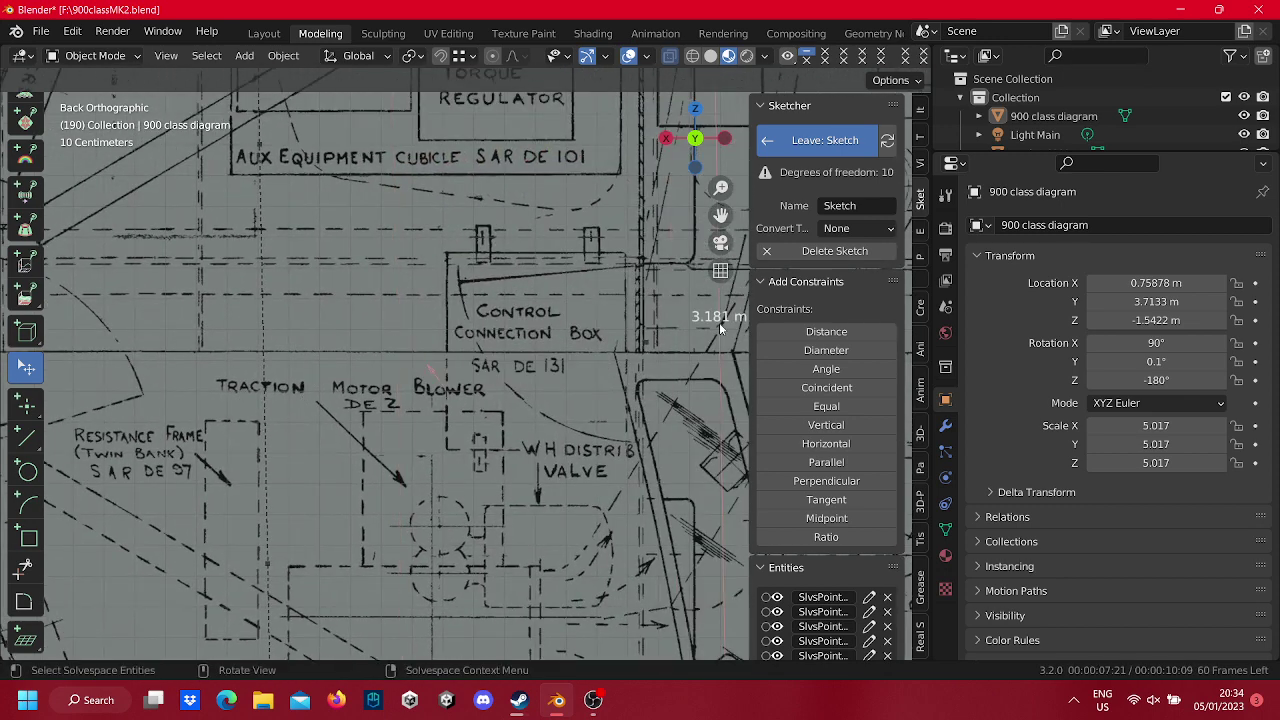
pyautogui.scroll(-2, 656, 358)
pyautogui.scroll(-2, 604, 348)
pyautogui.scroll(-1, 688, 362)
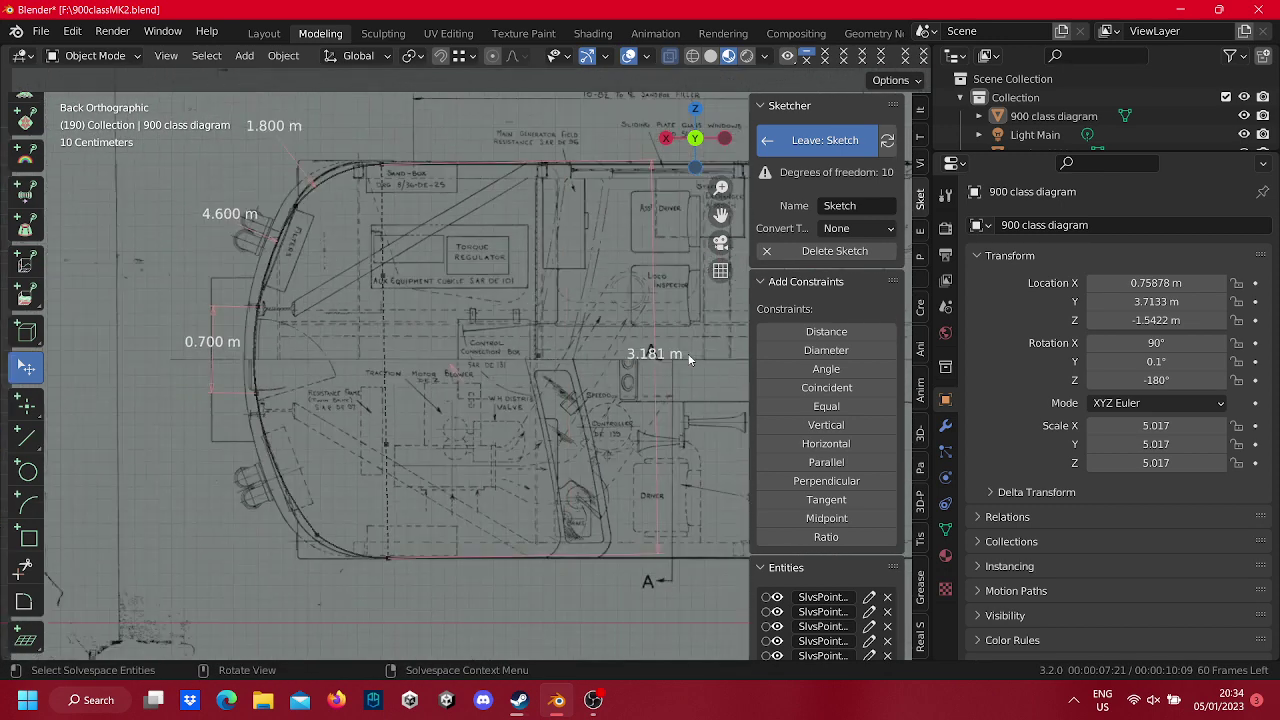
pyautogui.scroll(-2, 600, 362)
pyautogui.rightClick(584, 363)
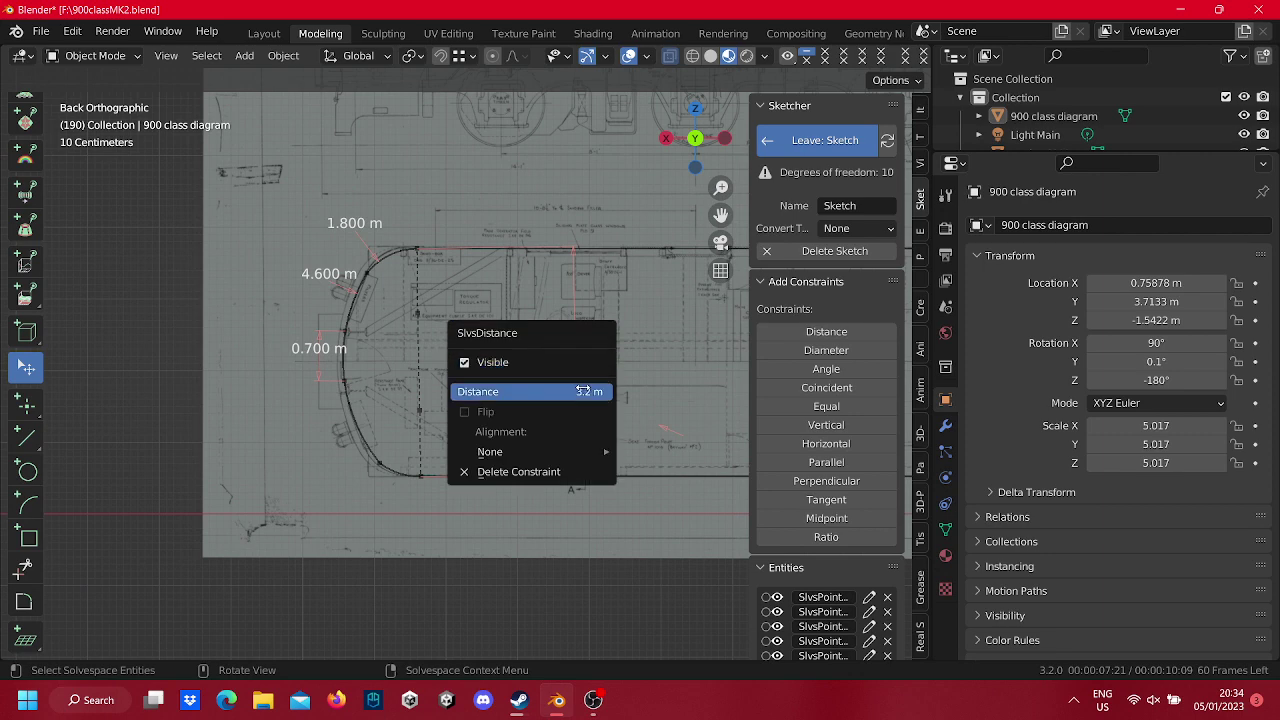
pyautogui.click(584, 391)
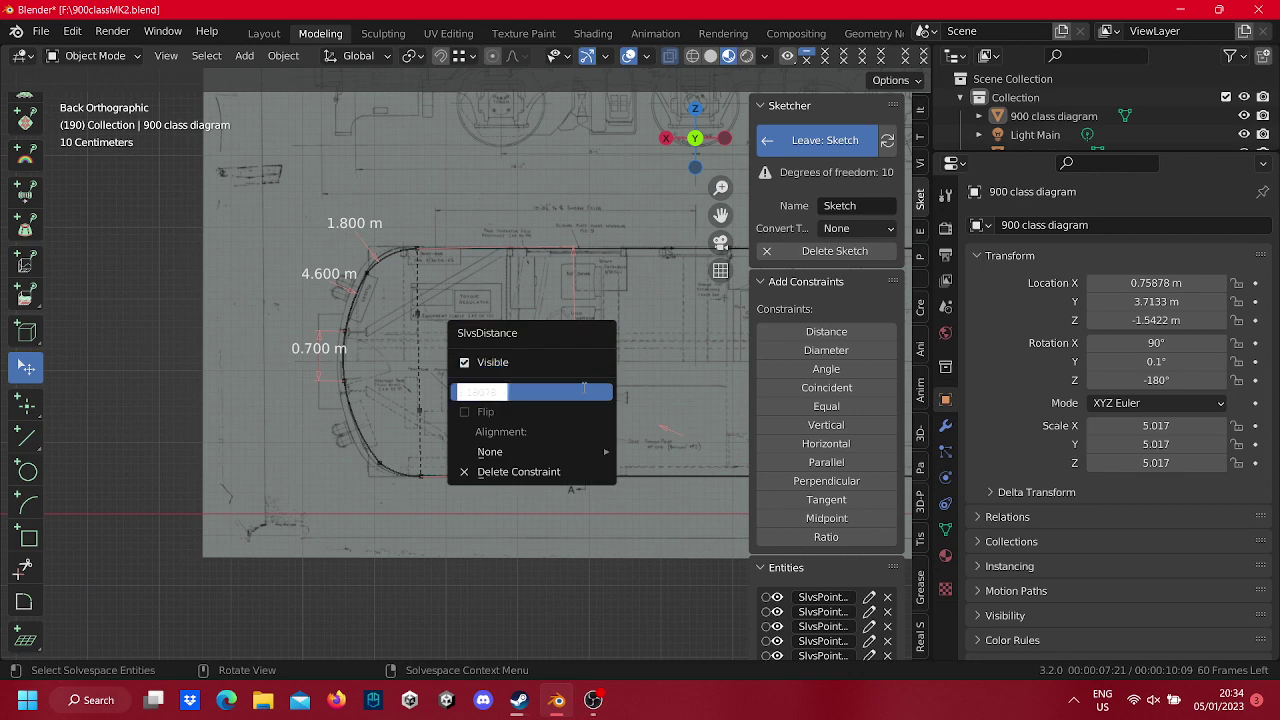
pyautogui.write('3')
pyautogui.press('Return')
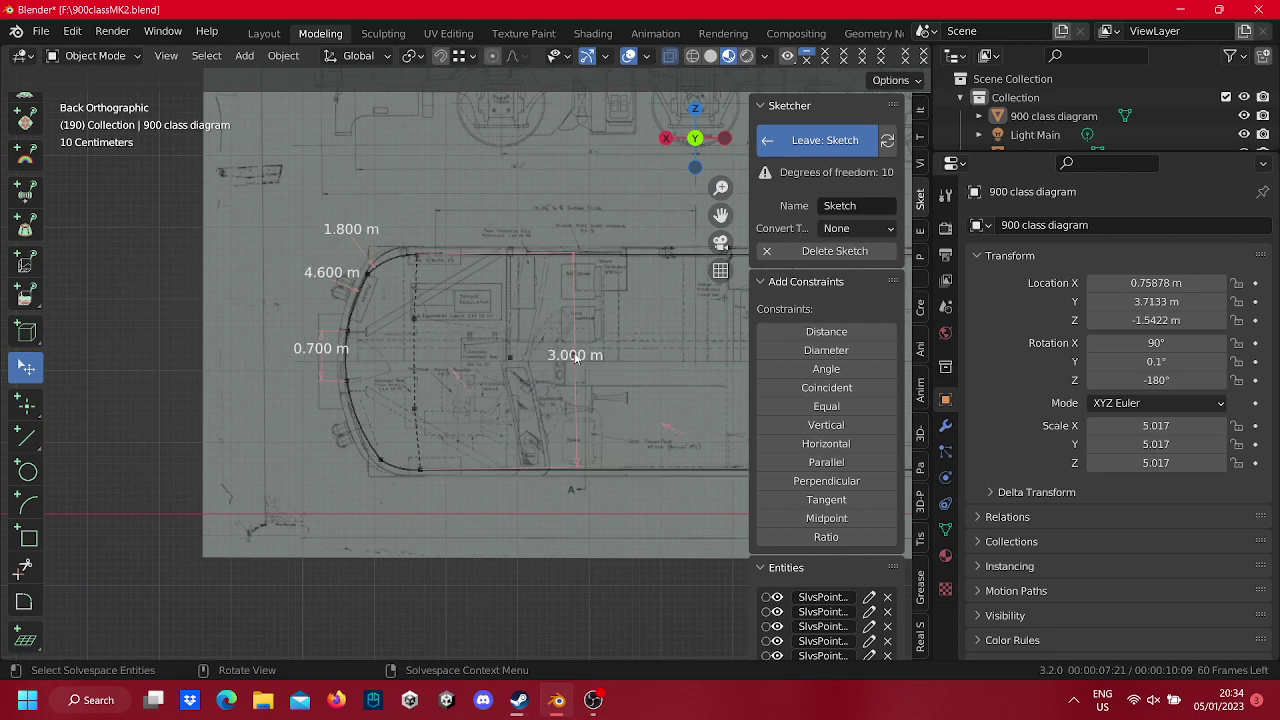
# Raise the distance dimension to 3.1 m, then to 3.2 m.
pyautogui.scroll(2, 596, 376)
pyautogui.rightClick(620, 357)
pyautogui.click(621, 357)
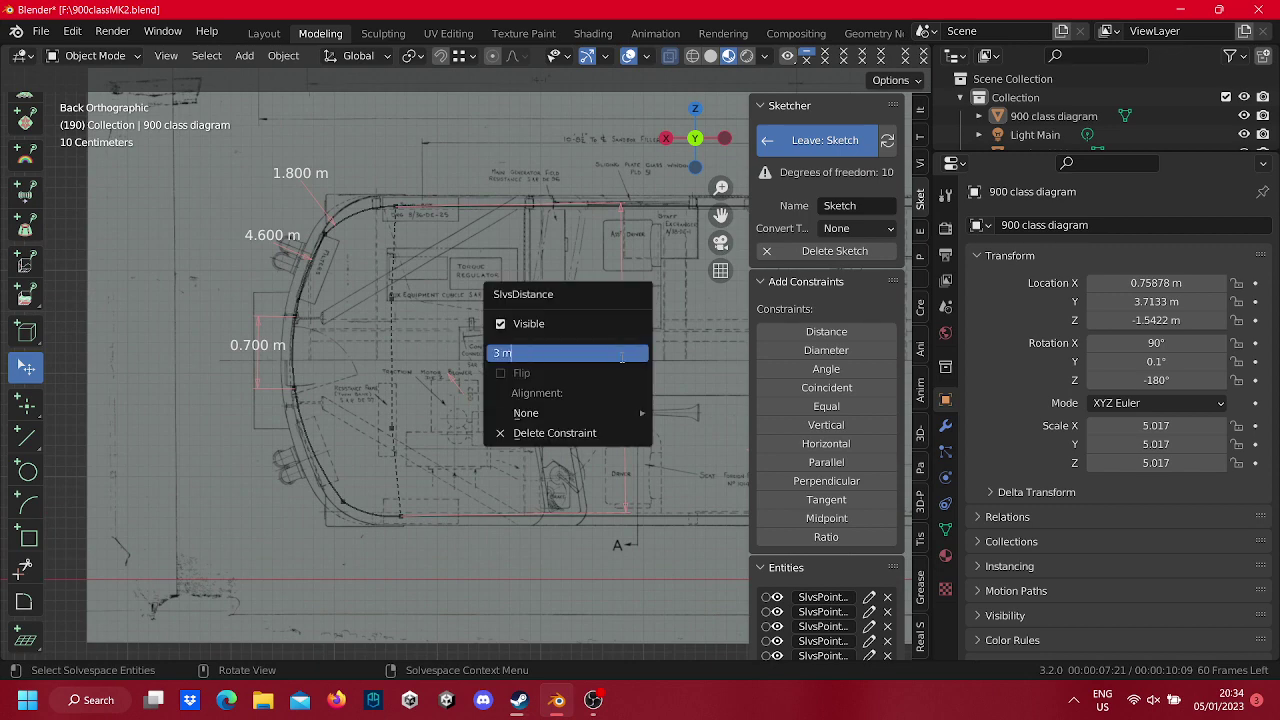
pyautogui.press('Return')
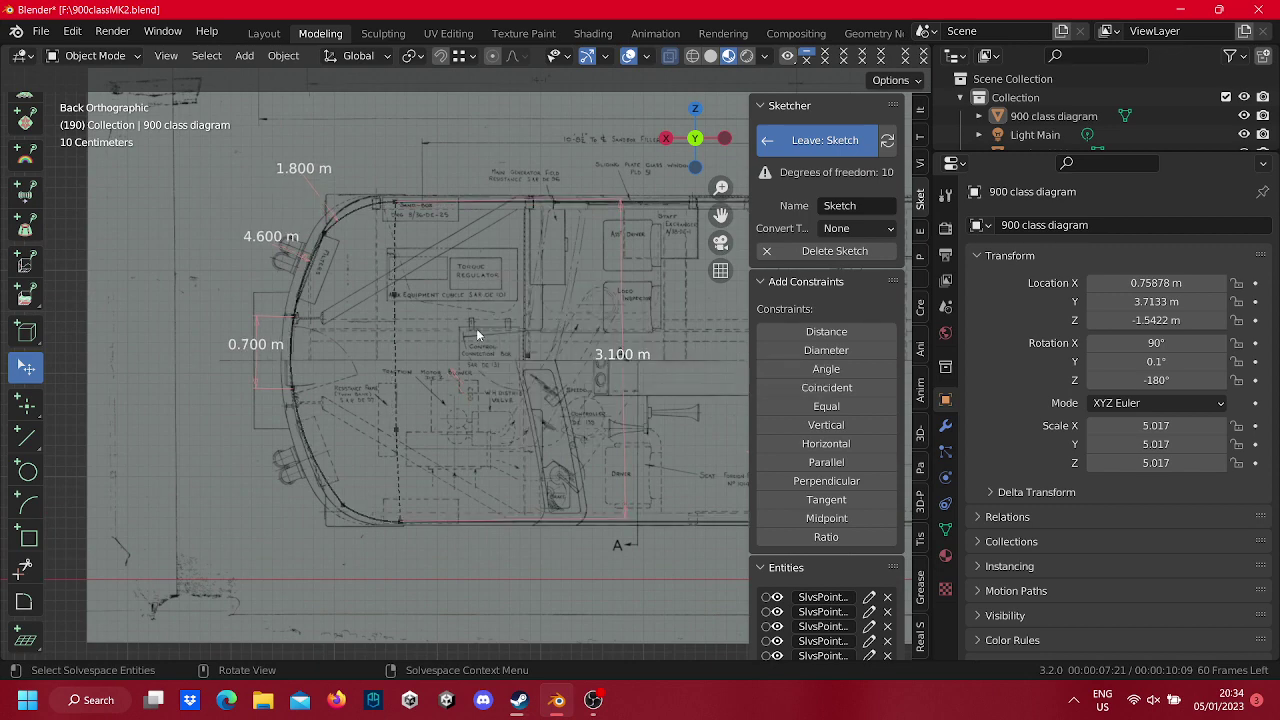
pyautogui.keyDown('shift'); pyautogui.moveTo(445, 319); pyautogui.dragTo(464, 324, button='middle'); pyautogui.keyUp('shift')
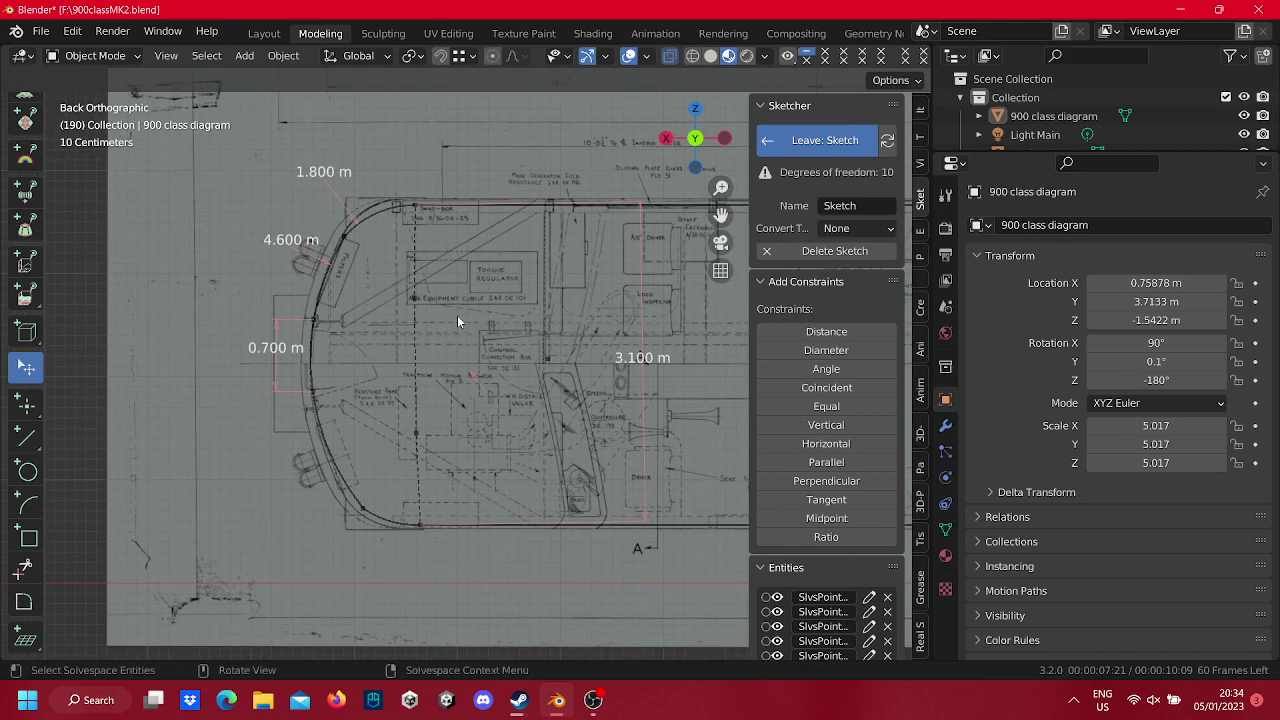
pyautogui.scroll(3, 400, 214)
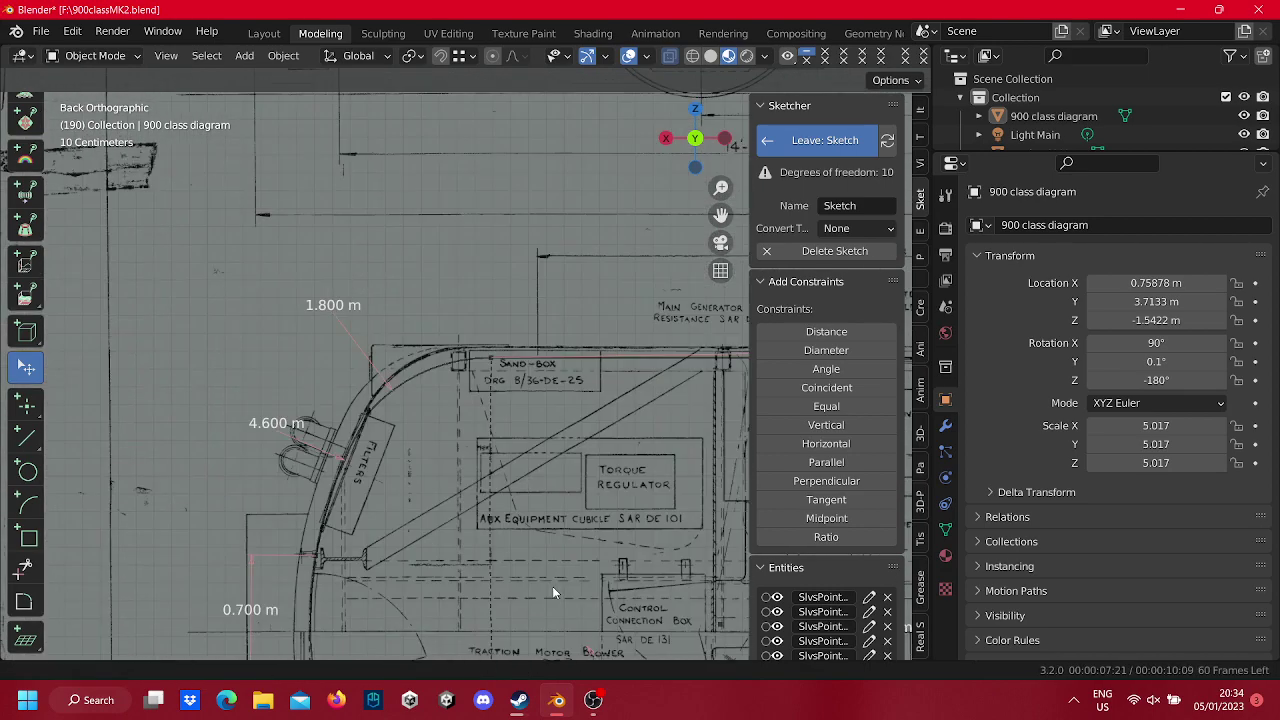
pyautogui.moveTo(552, 586)
pyautogui.keyDown('shift'); pyautogui.mouseDown(button='middle')
pyautogui.moveTo(487, 279)
pyautogui.moveTo(500, 247)
pyautogui.mouseUp(button='middle'); pyautogui.keyUp('shift')
pyautogui.scroll(-2, 462, 171)
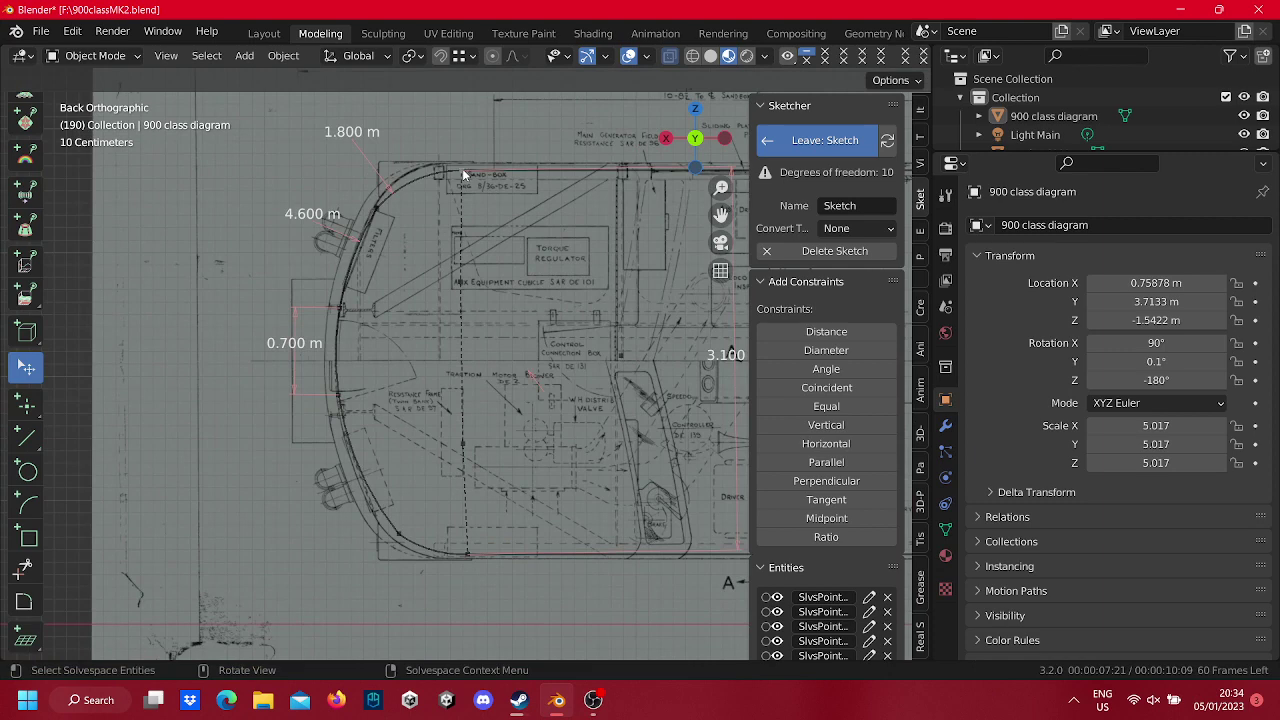
pyautogui.scroll(-1, 556, 267)
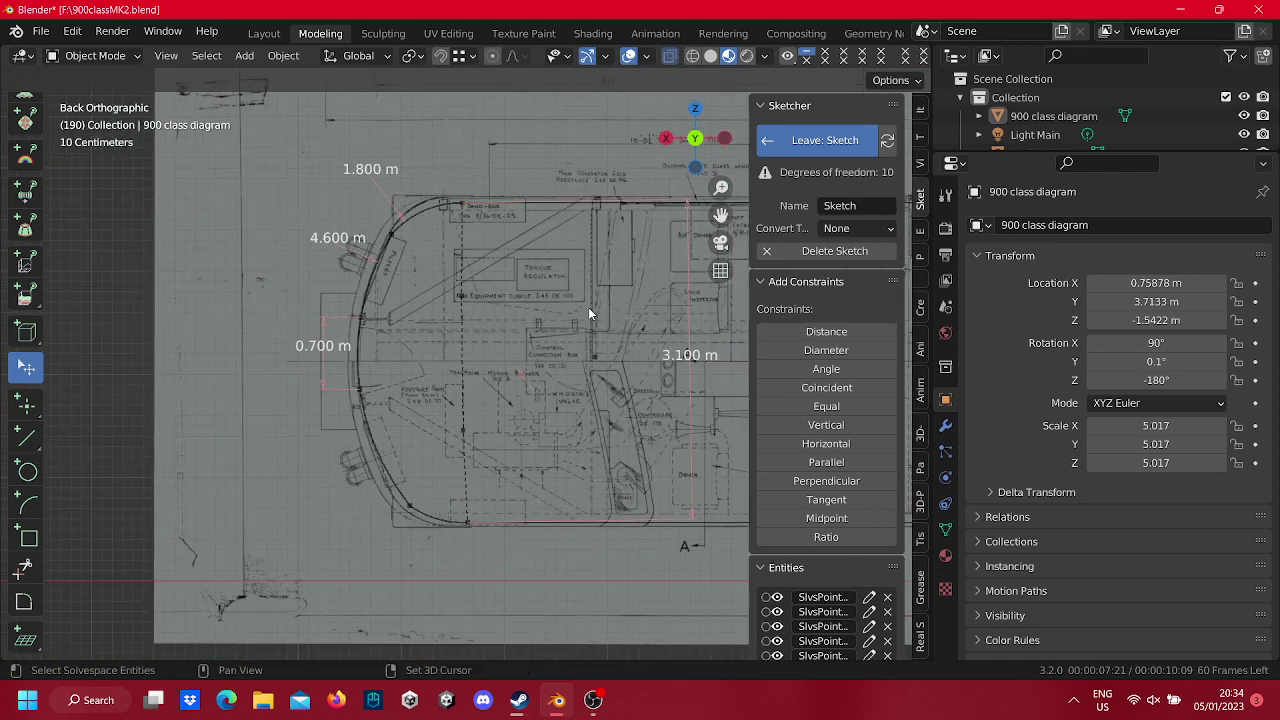
pyautogui.keyDown('shift'); pyautogui.moveTo(510, 310); pyautogui.dragTo(480, 318, button='middle'); pyautogui.keyUp('shift')
pyautogui.rightClick(645, 354)
pyautogui.click(641, 356)
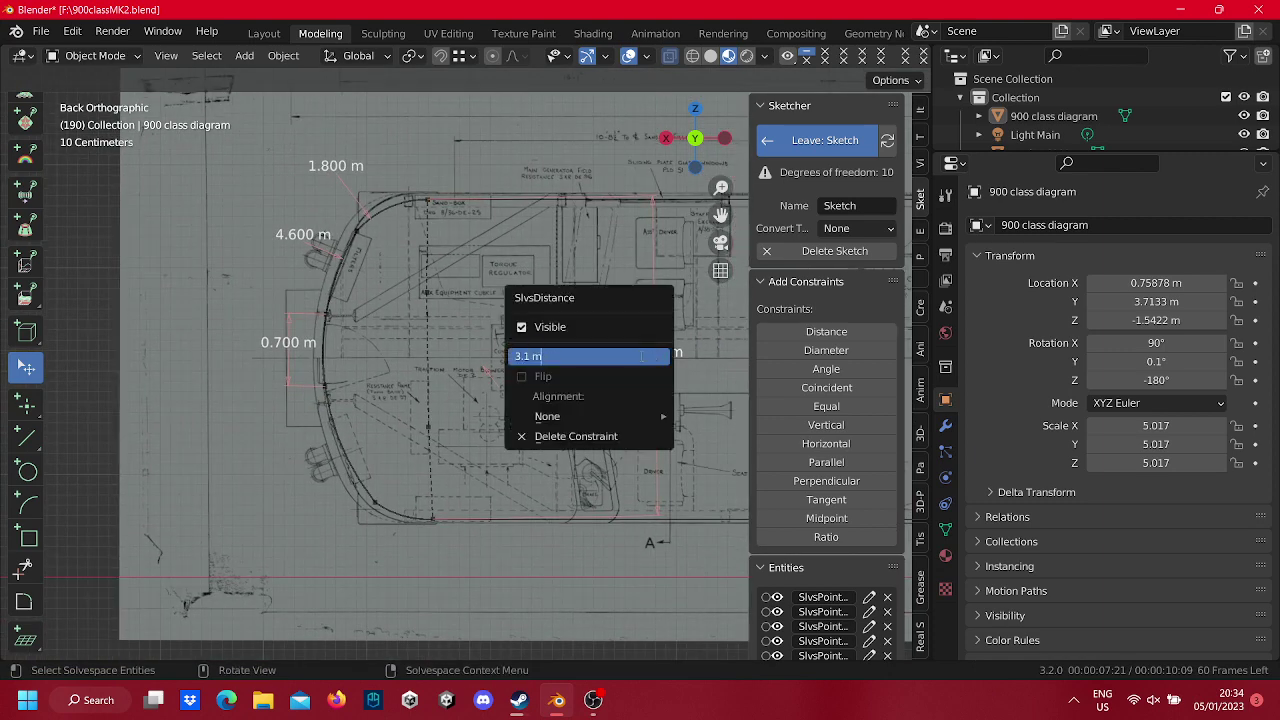
pyautogui.press('Return')
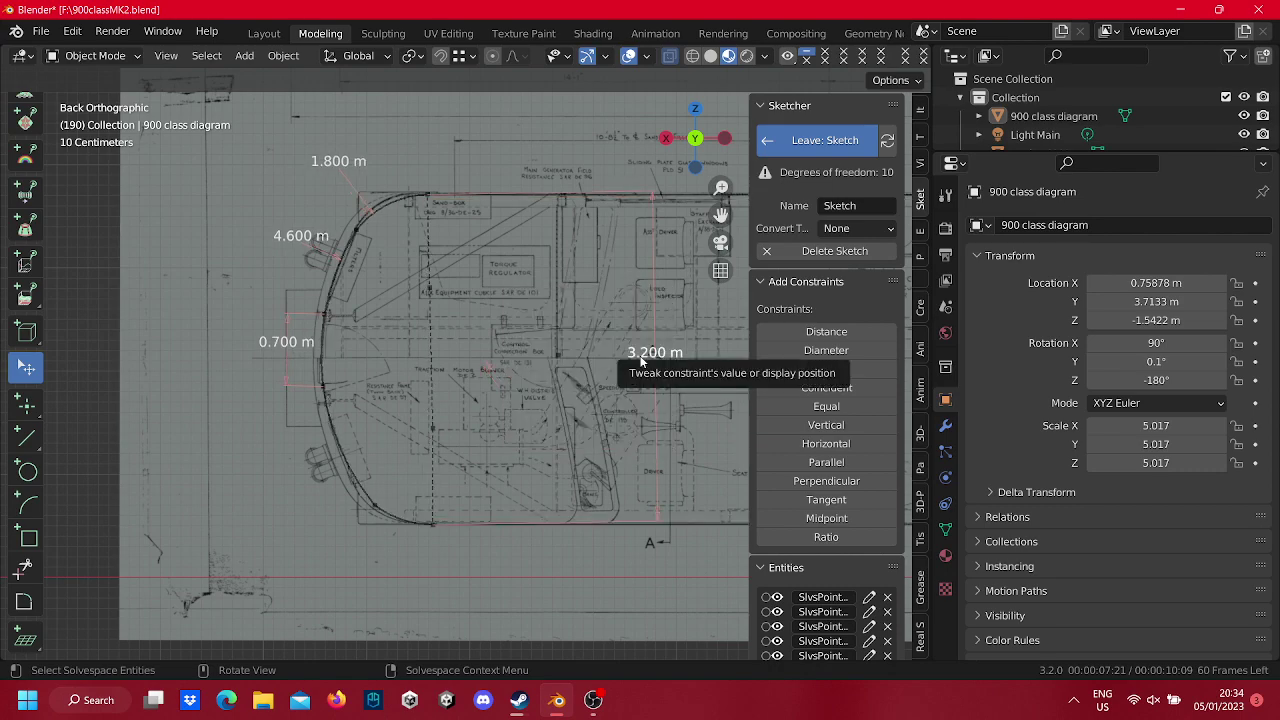
# Add a distance constraint to a line at the top of the cab front.
pyautogui.scroll(1, 436, 344)
pyautogui.scroll(2, 458, 440)
pyautogui.scroll(1, 413, 208)
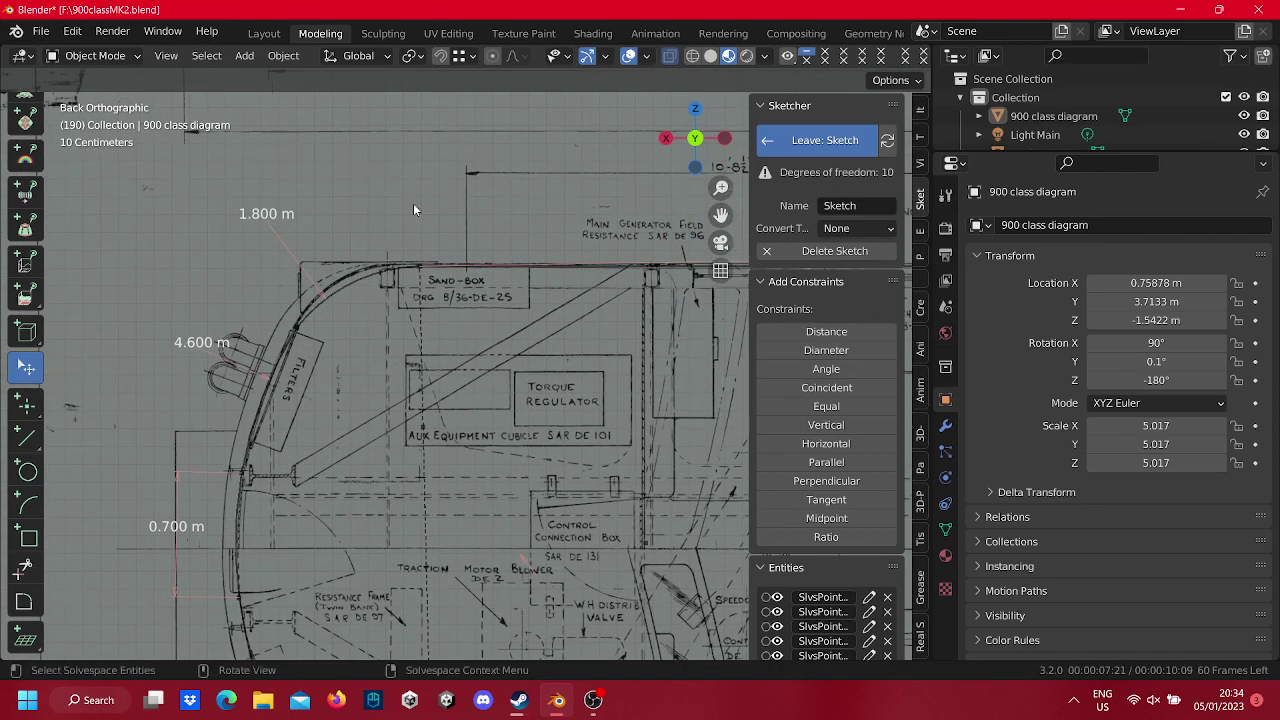
pyautogui.keyDown('shift'); pyautogui.moveTo(397, 236); pyautogui.dragTo(465, 184, button='middle'); pyautogui.keyUp('shift')
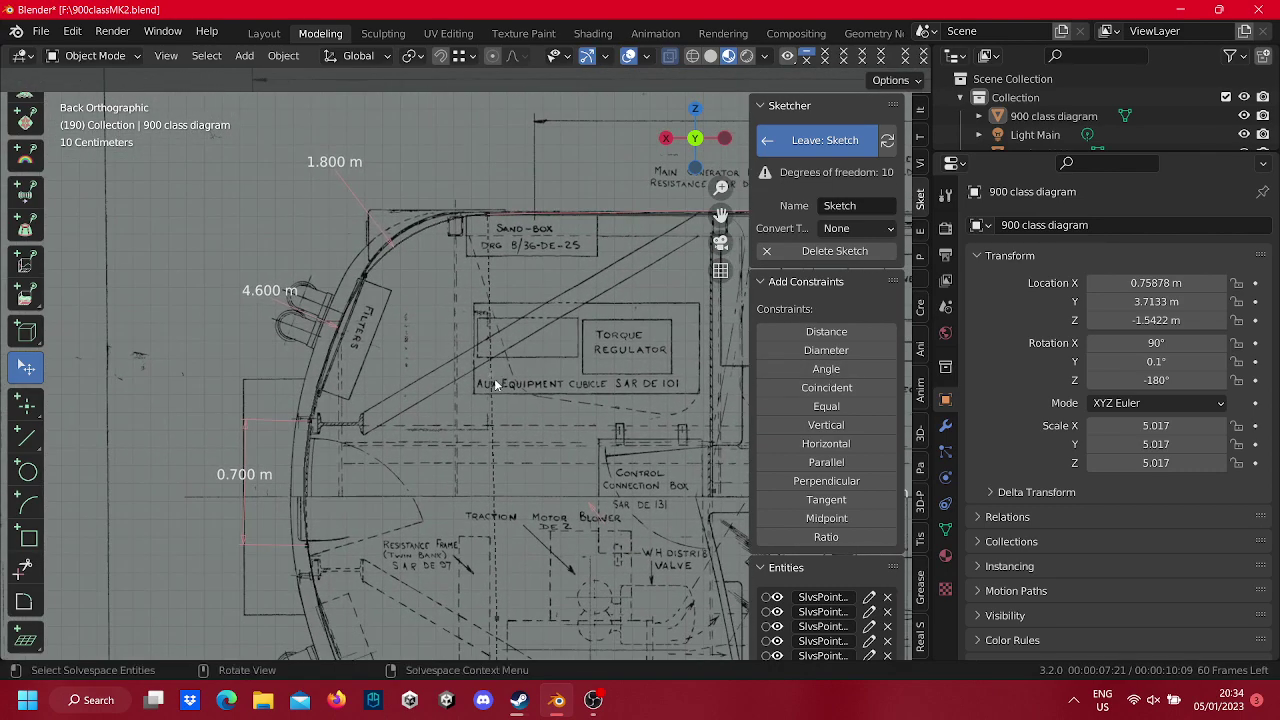
pyautogui.click(495, 343)
pyautogui.click(826, 331)
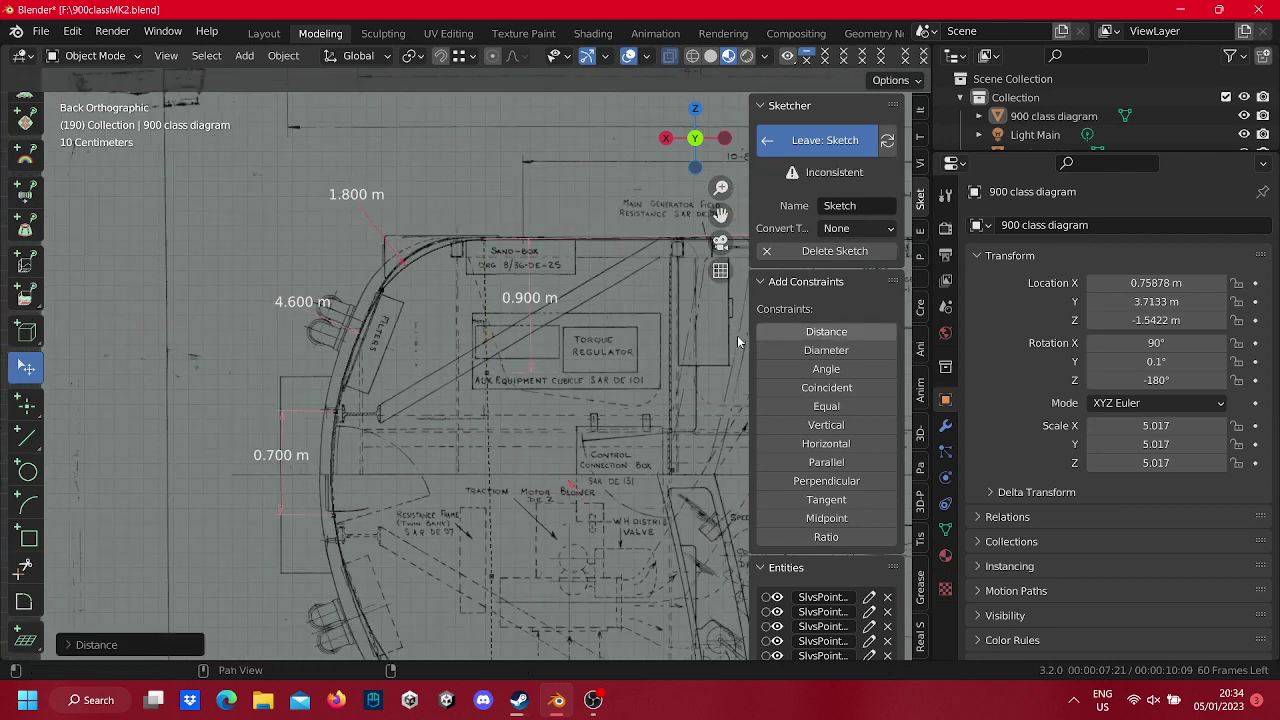
pyautogui.scroll(-3, 514, 366)
# Undo the 0.900 m constraint and set the 1.368 m vertical dimension to 1.400 m.
pyautogui.hotkey('ctrl', 'z')
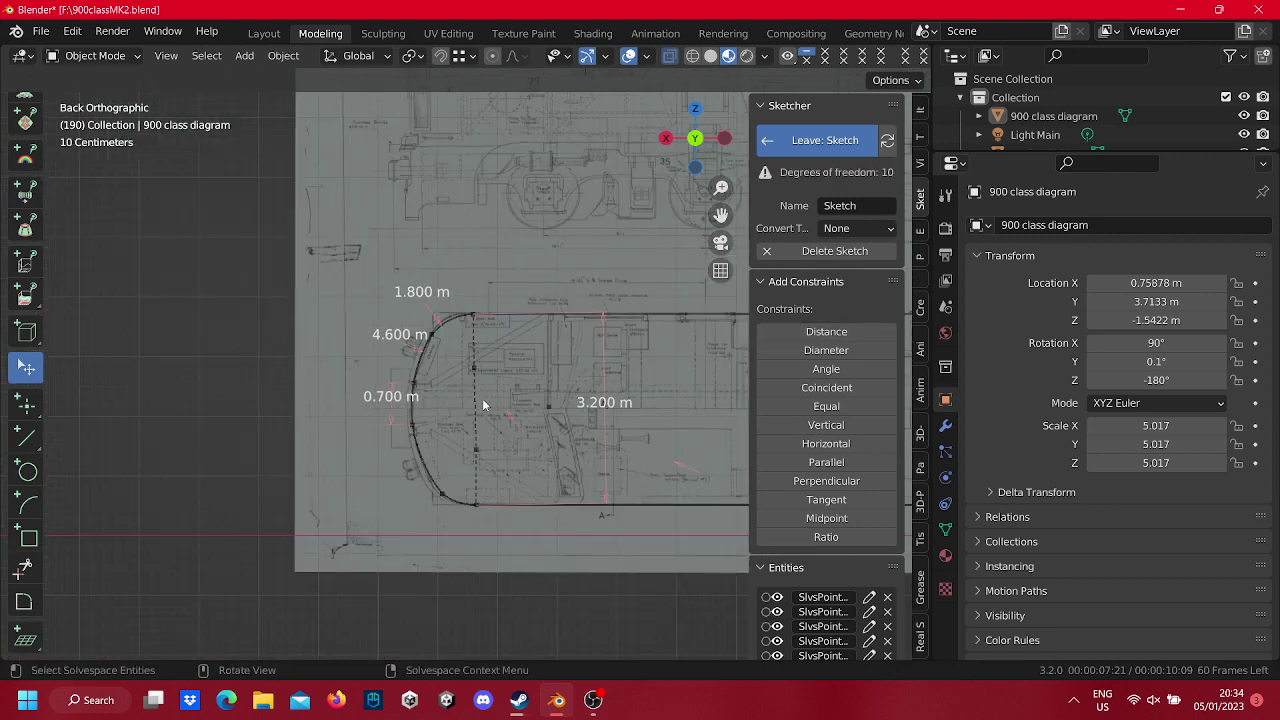
pyautogui.click(849, 331)
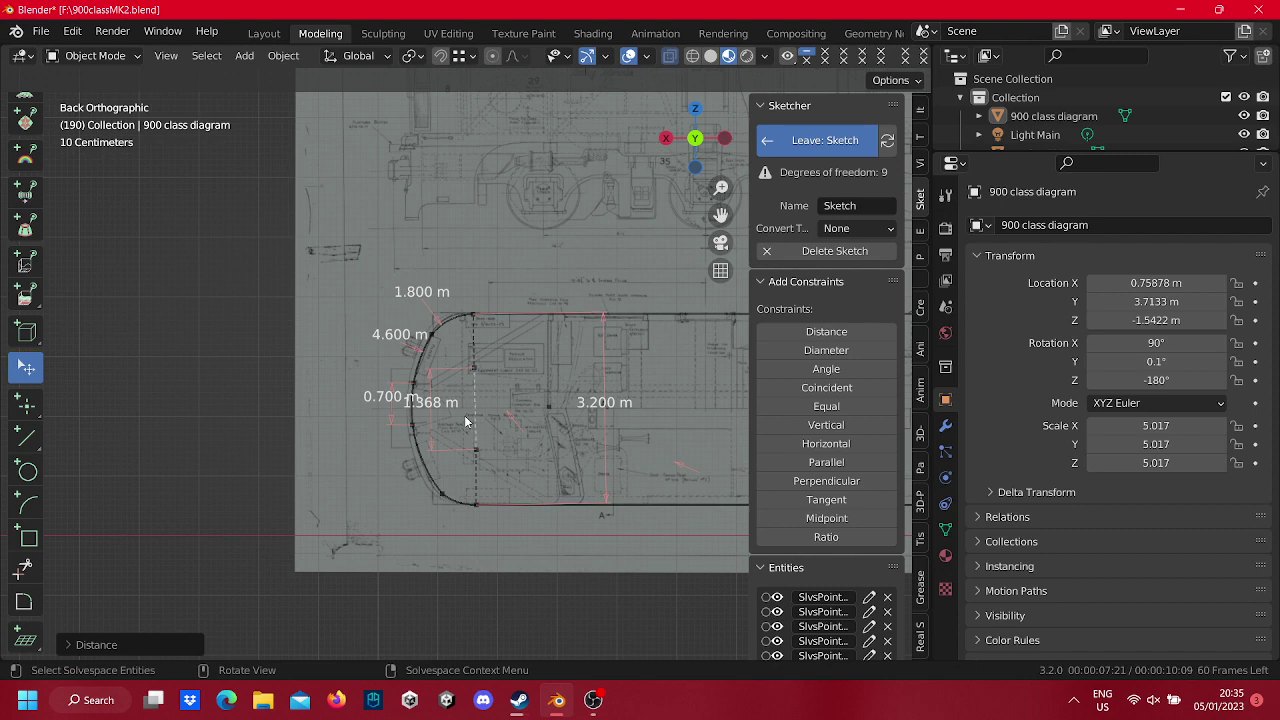
pyautogui.scroll(2, 425, 424)
pyautogui.moveTo(419, 438); pyautogui.dragTo(465, 448)
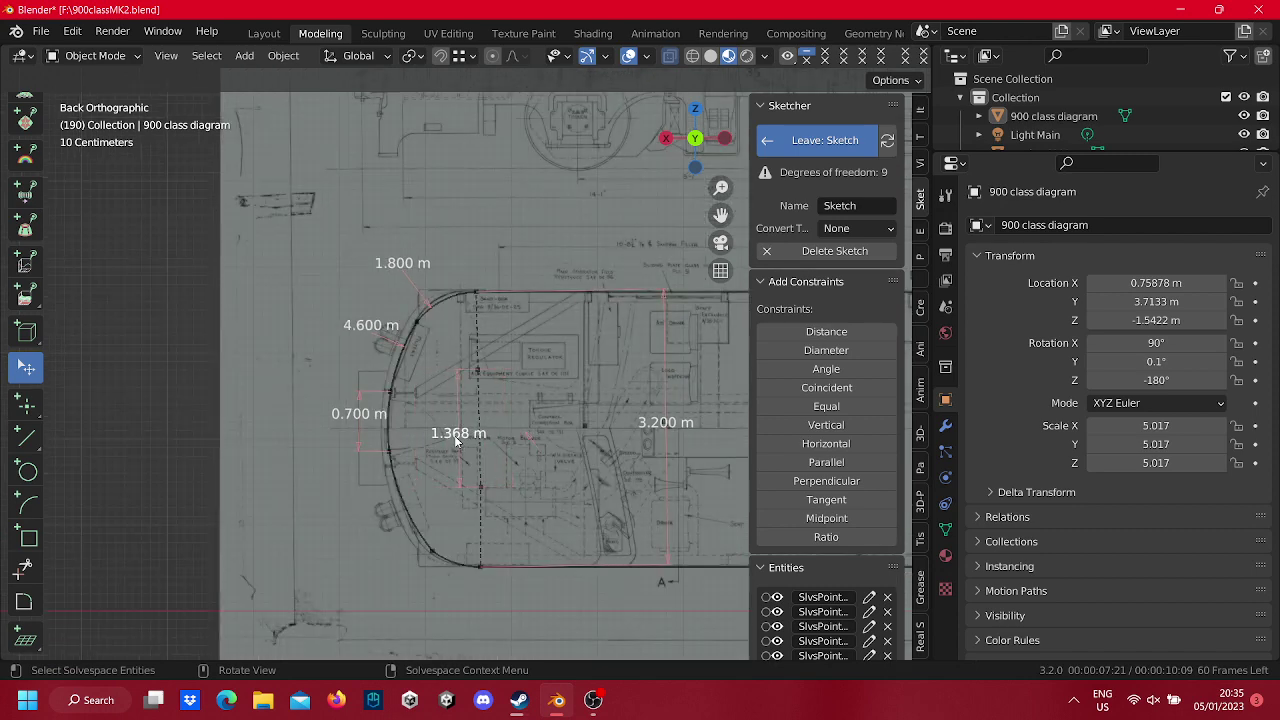
pyautogui.rightClick(465, 446)
pyautogui.click(455, 436)
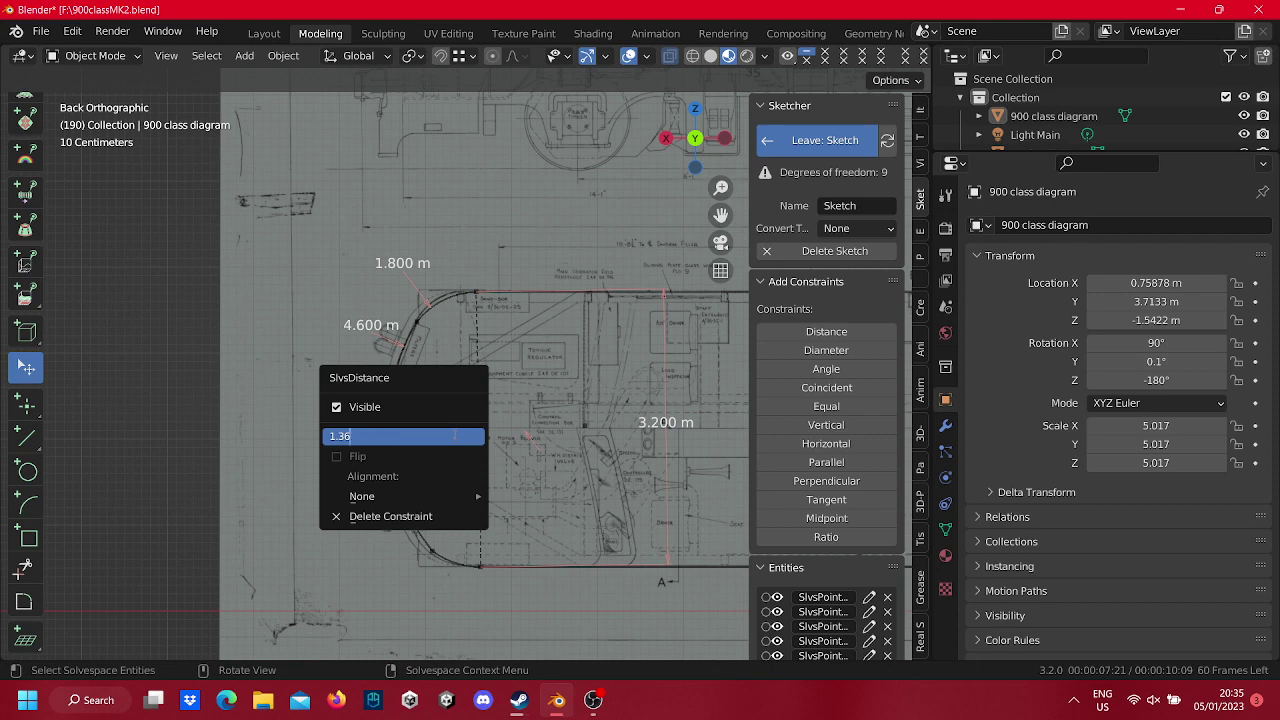
pyautogui.press('Return')
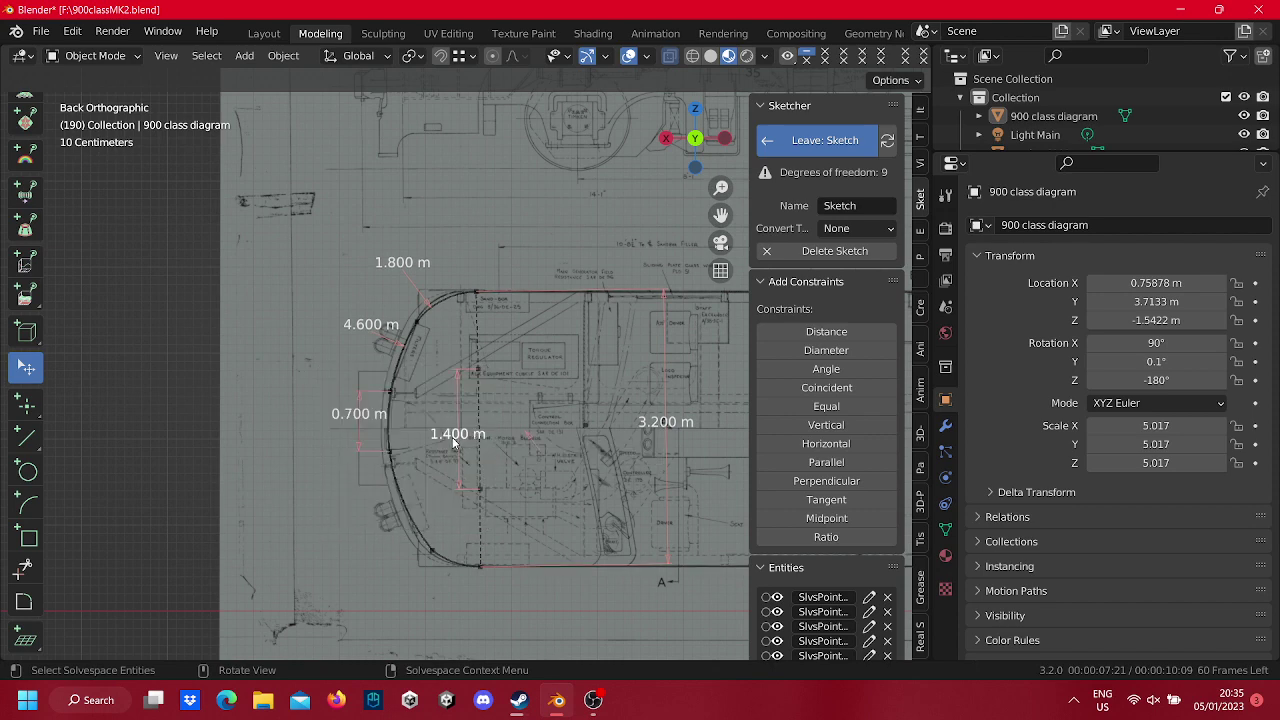
# Try 0.9 m distance constraints between the chosen points and undo each one.
pyautogui.click(782, 330)
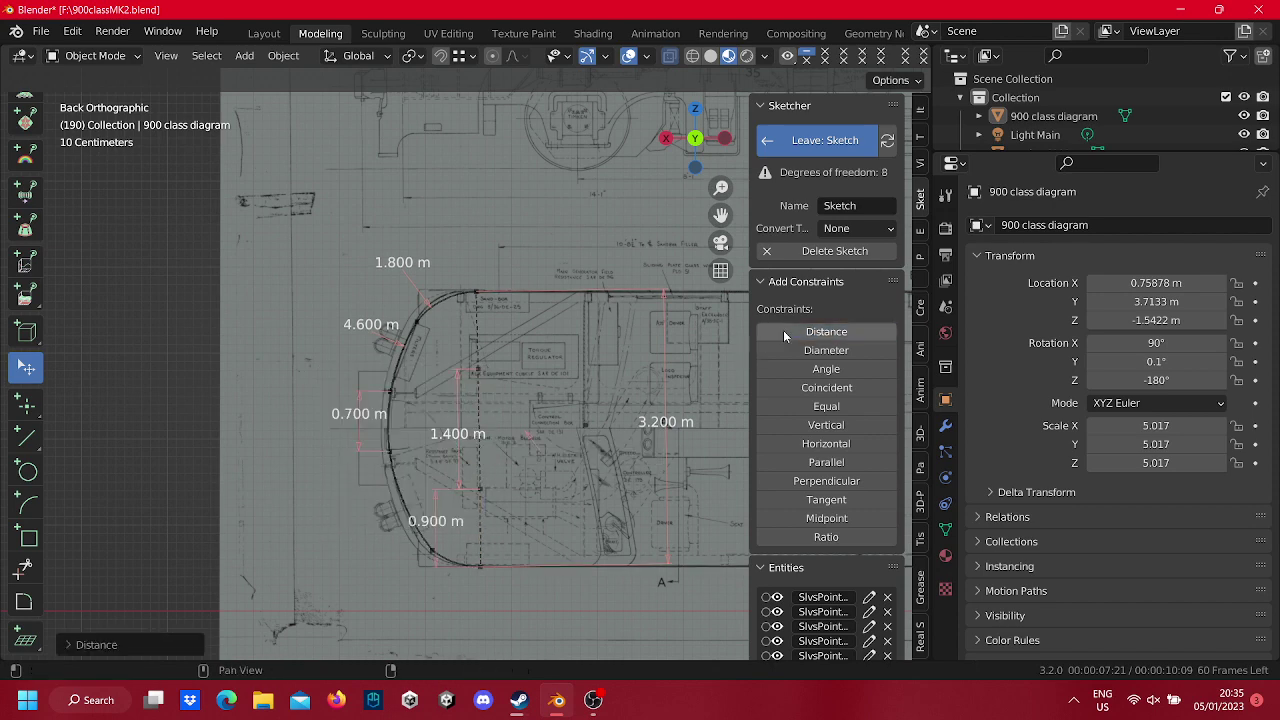
pyautogui.hotkey('ctrl', 'z')
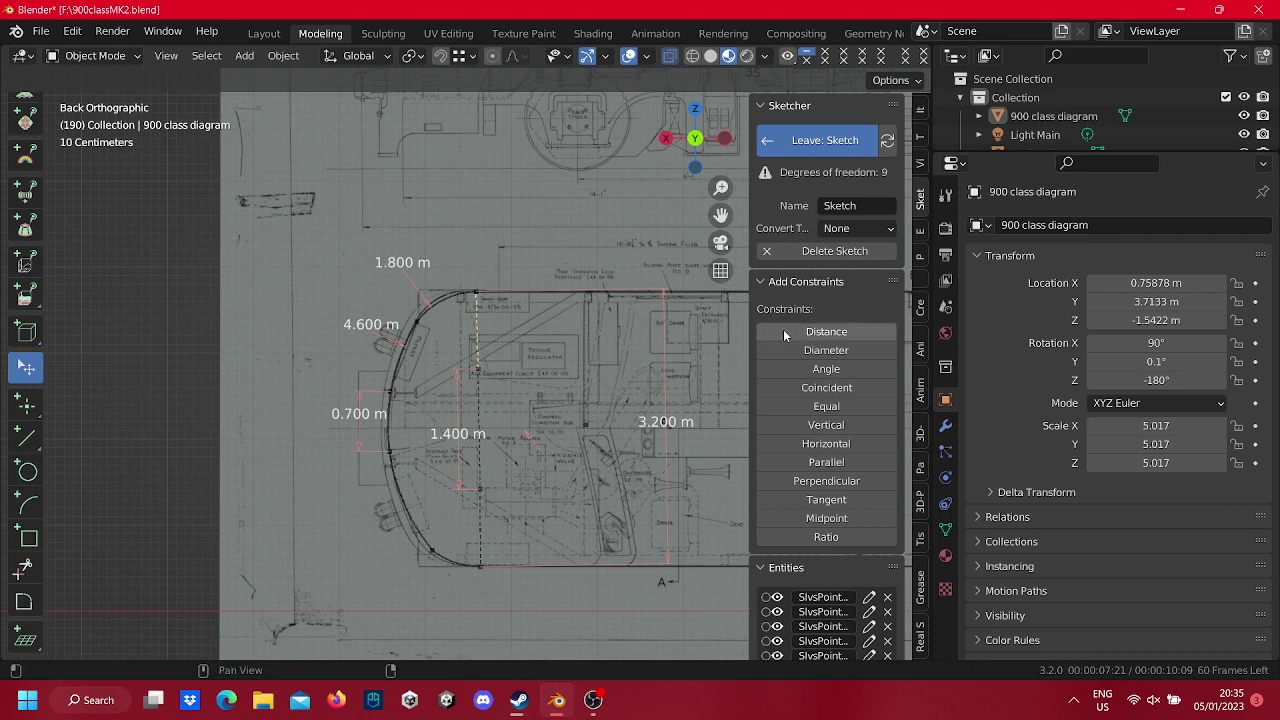
pyautogui.click(783, 330)
pyautogui.rightClick(512, 322)
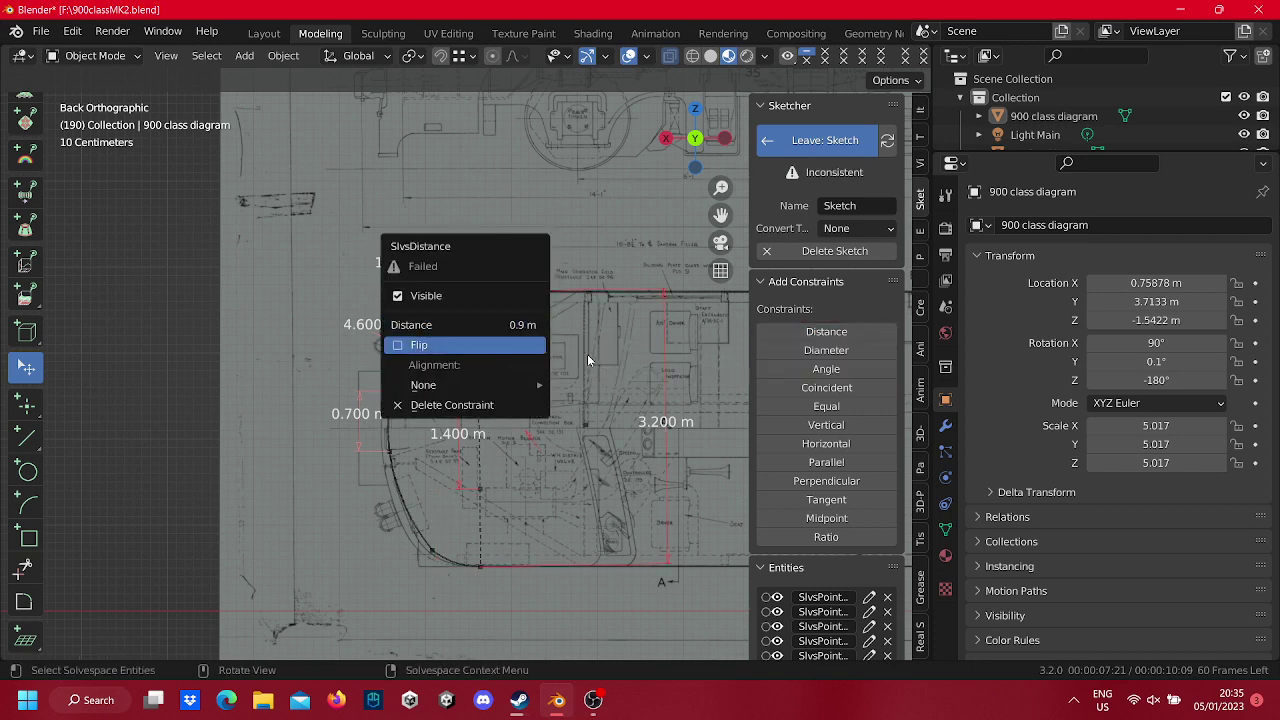
pyautogui.hotkey('ctrl', 'z')
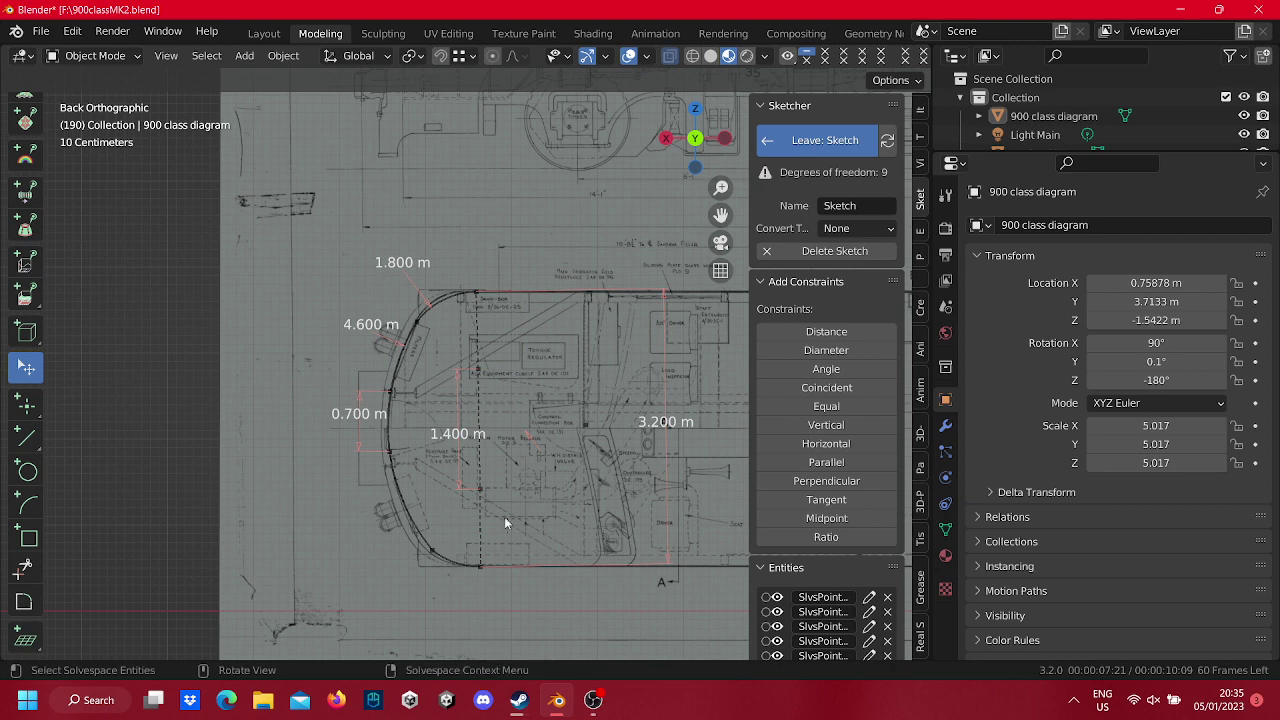
pyautogui.click(820, 331)
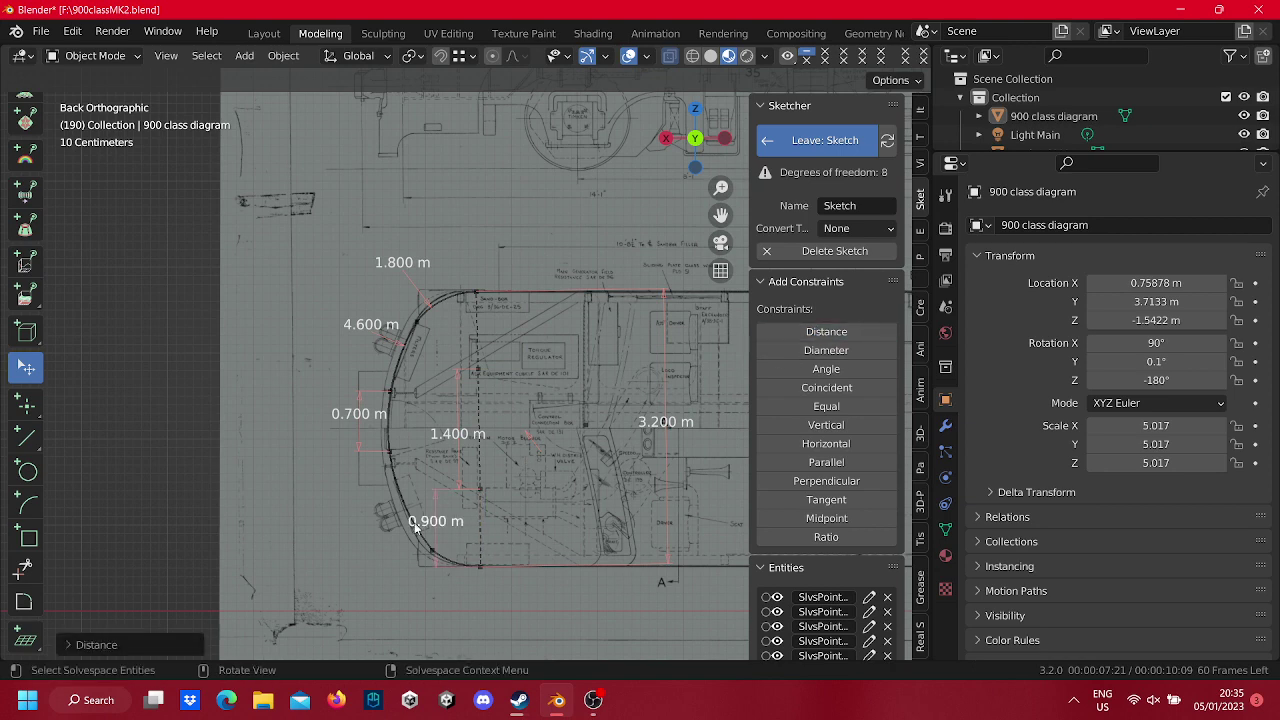
pyautogui.rightClick(425, 525)
pyautogui.click(438, 530)
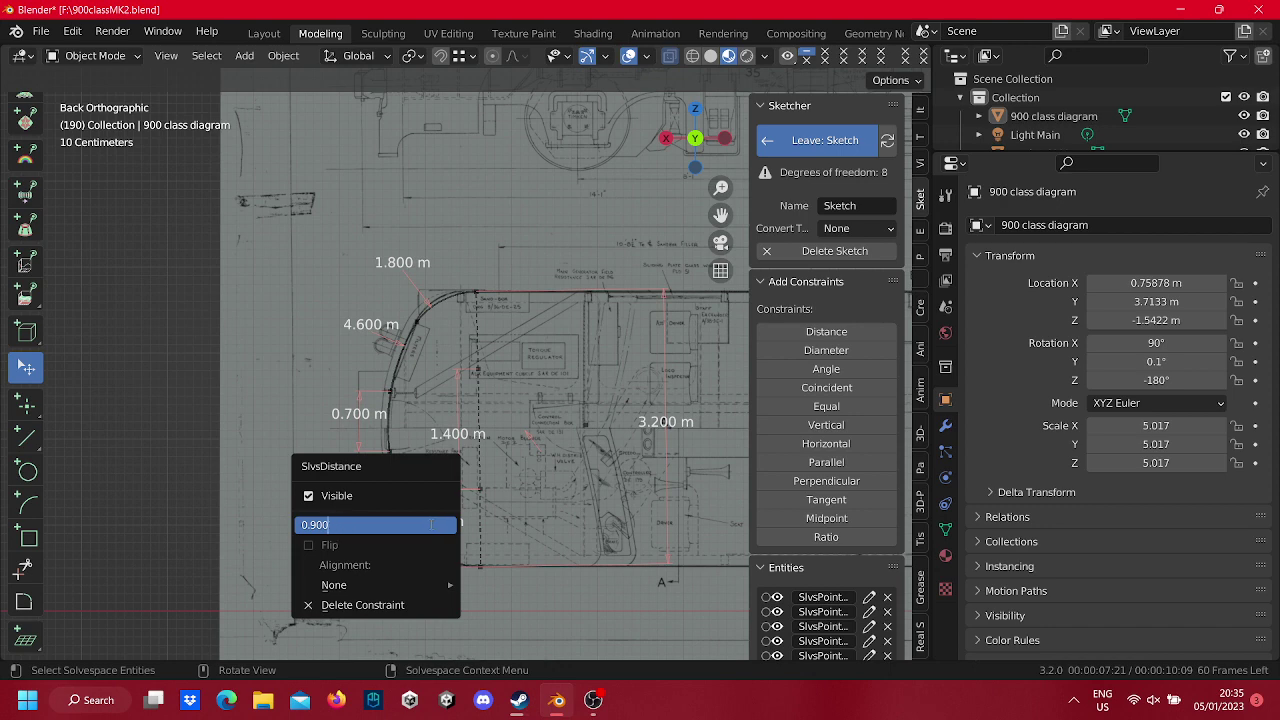
pyautogui.press('Return')
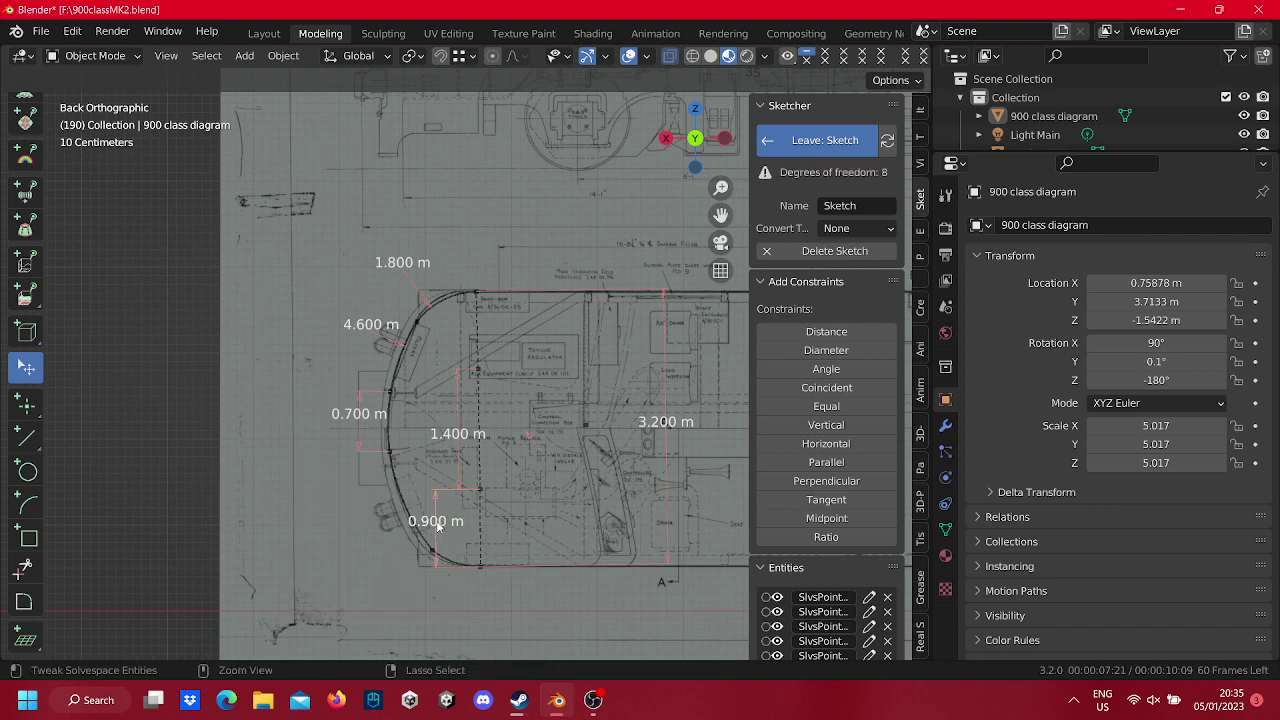
pyautogui.hotkey('ctrl', 'z')
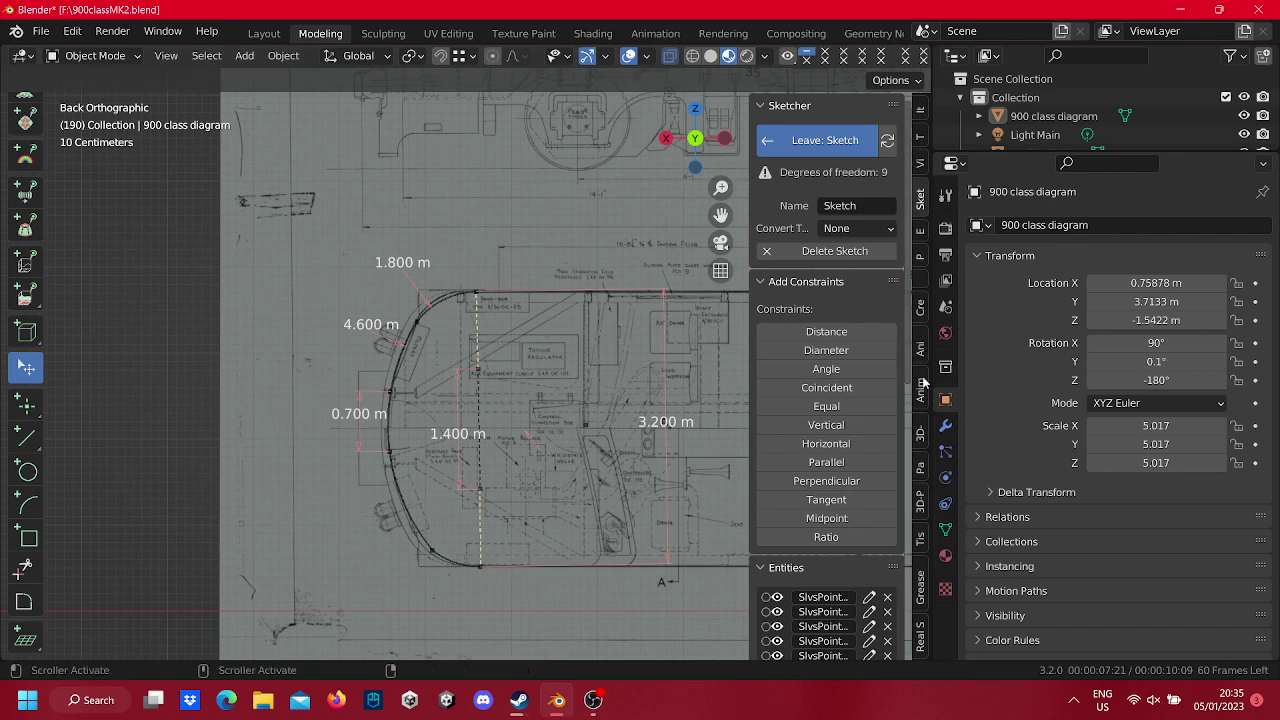
# Make the chosen lines equal, delete the 3.200 m constraint, and refit the front arc to the blueprint.
pyautogui.click(880, 408)
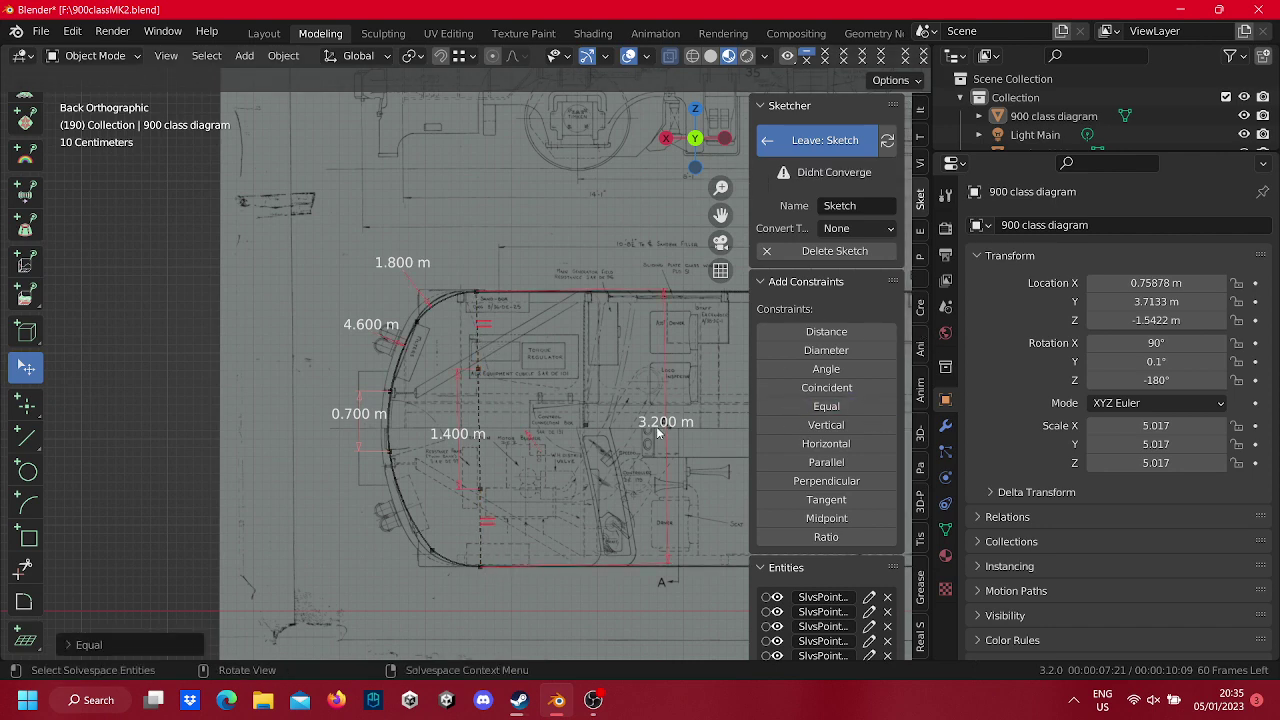
pyautogui.moveTo(672, 432)
pyautogui.keyDown('shift'); pyautogui.mouseDown(button='middle')
pyautogui.moveTo(580, 419)
pyautogui.moveTo(477, 364)
pyautogui.mouseUp(button='middle'); pyautogui.keyUp('shift')
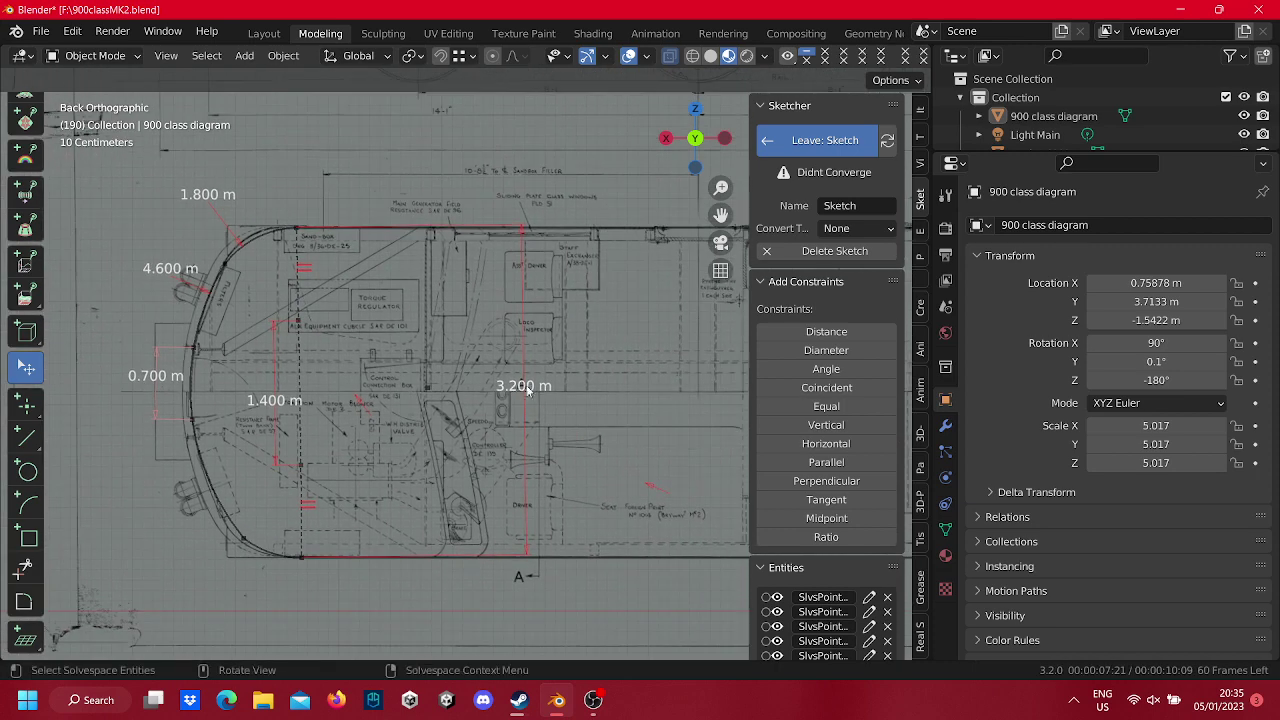
pyautogui.rightClick(537, 389)
pyautogui.click(516, 472)
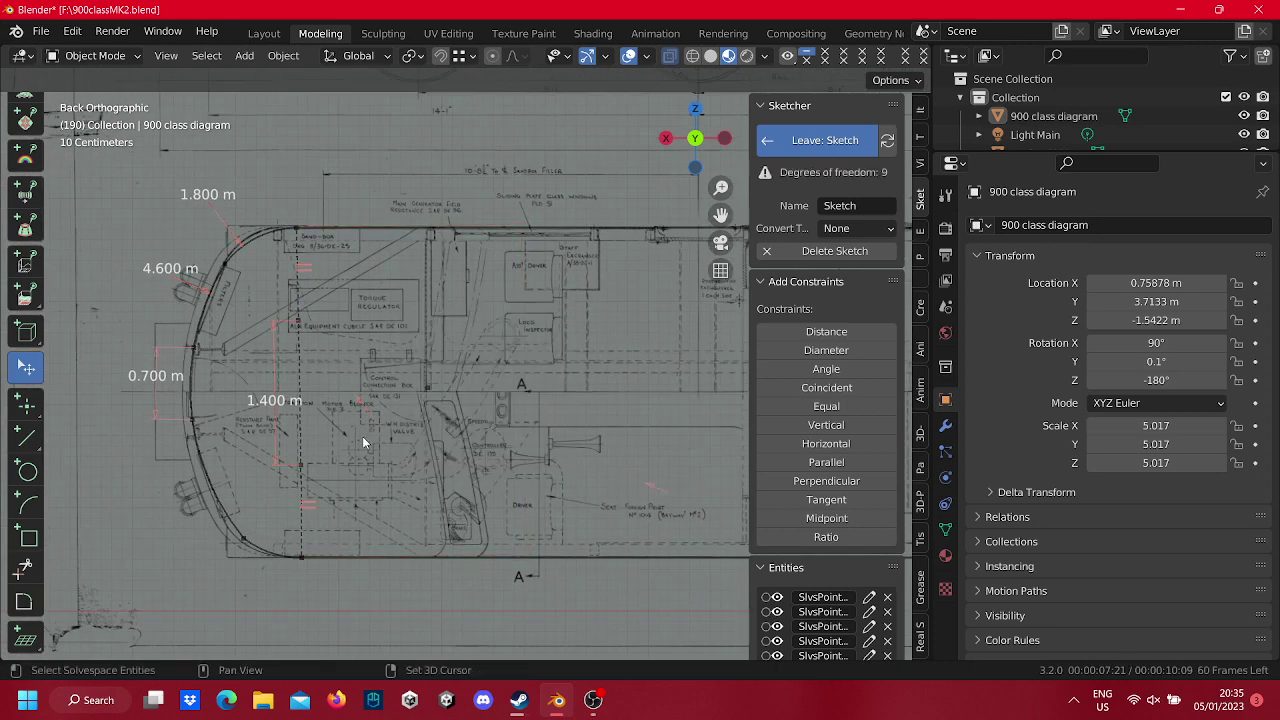
pyautogui.keyDown('ctrl'); pyautogui.scroll(5, 535, 455); pyautogui.keyUp('ctrl')
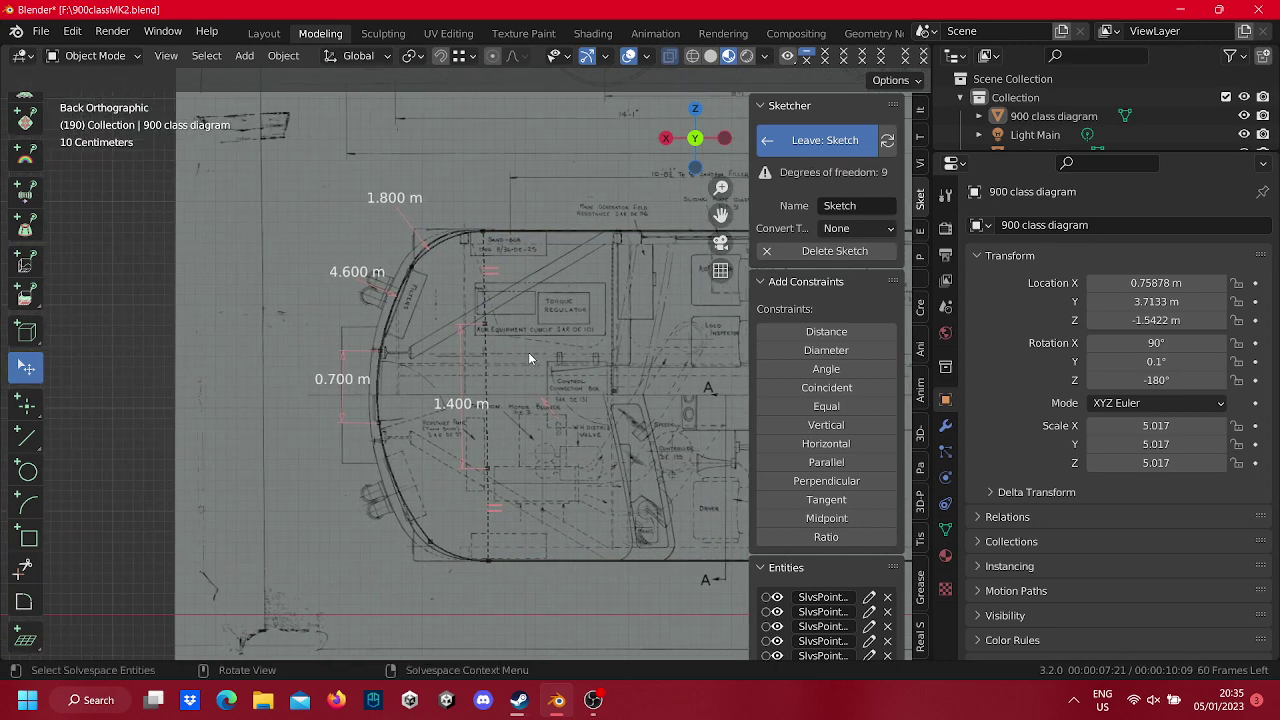
pyautogui.keyDown('shift'); pyautogui.moveTo(491, 277); pyautogui.dragTo(492, 263, button='middle'); pyautogui.keyUp('shift')
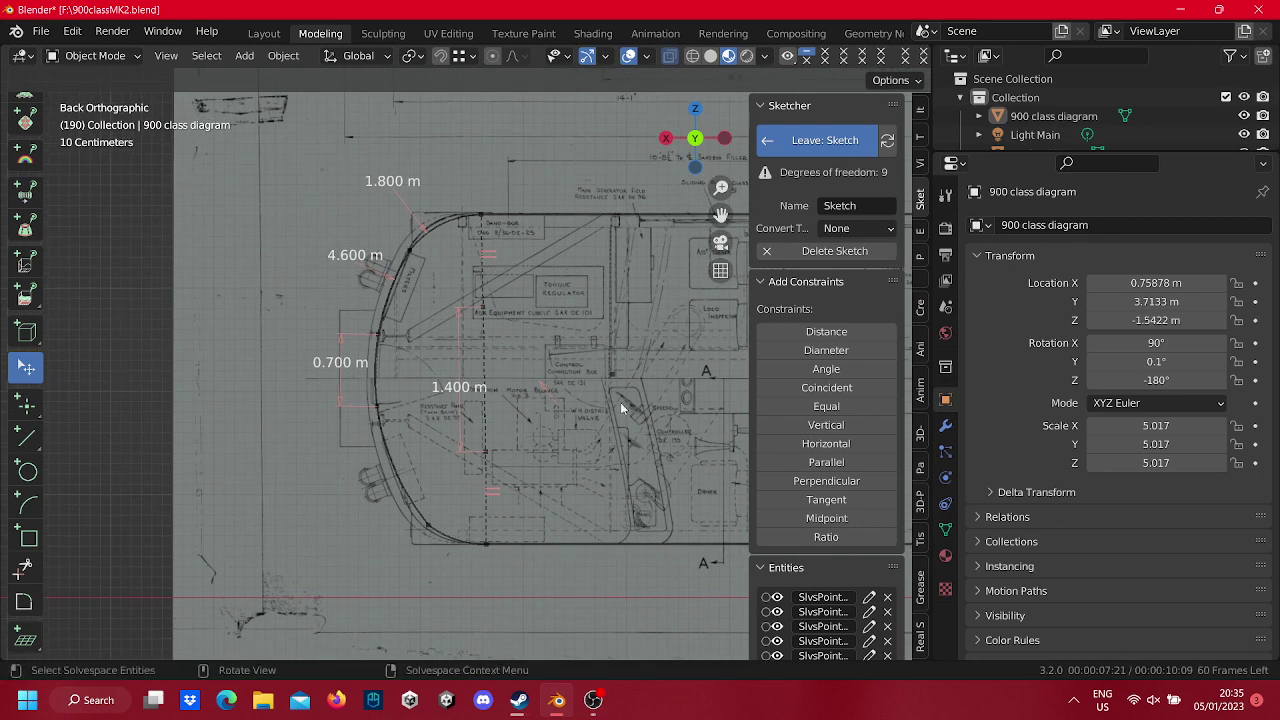
pyautogui.moveTo(617, 376); pyautogui.dragTo(603, 378)
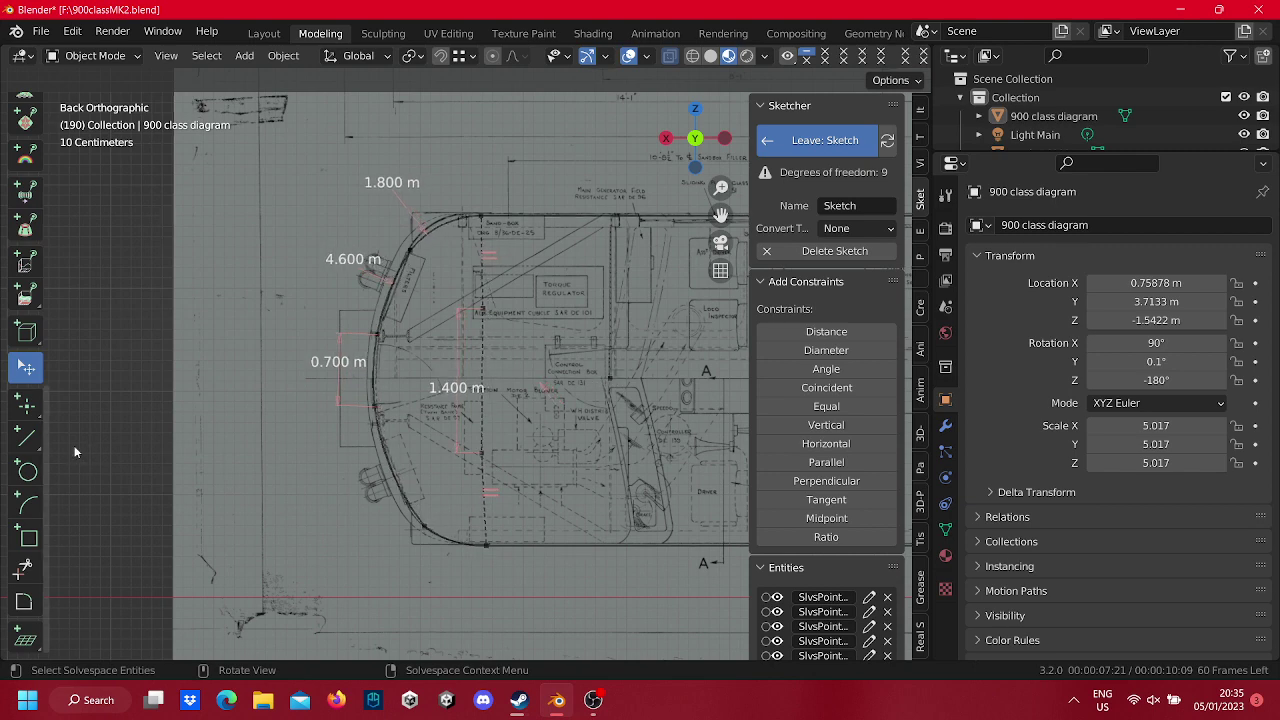
# Draw two joined line segments inside the cab outline.
pyautogui.click(26, 437)
pyautogui.click(482, 308)
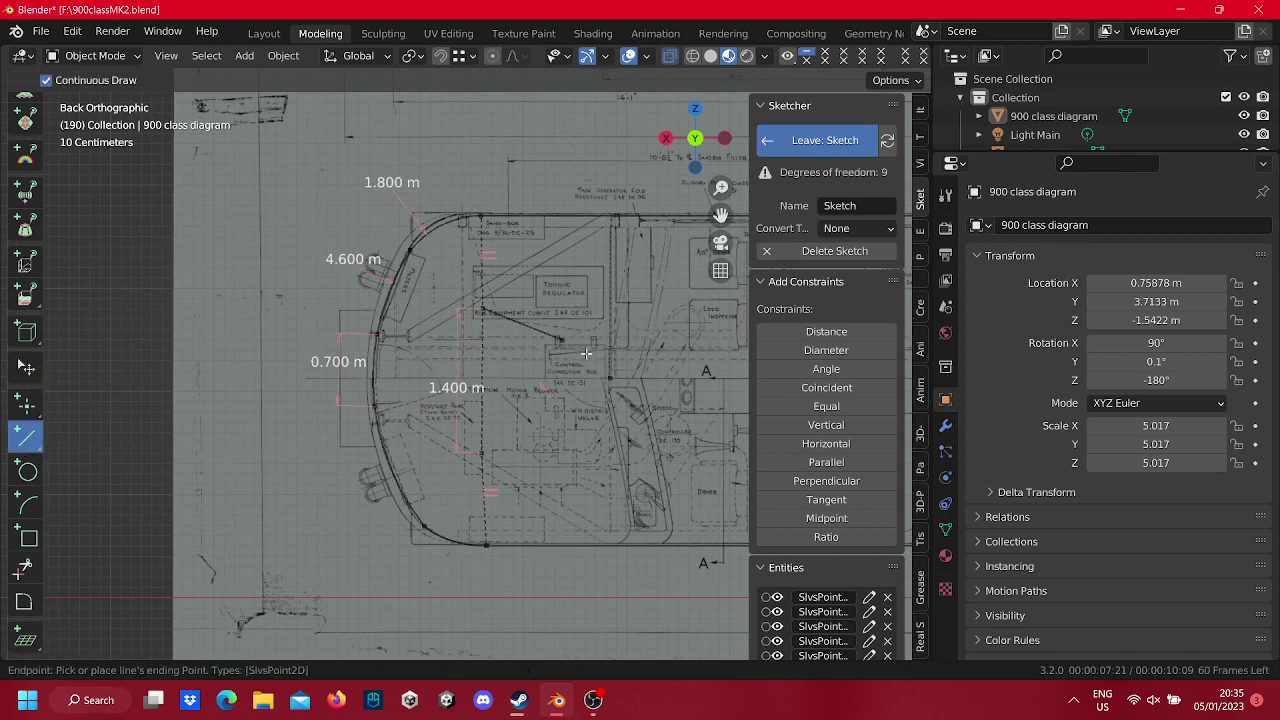
pyautogui.click(609, 378)
pyautogui.click(485, 451)
pyautogui.press('Escape')
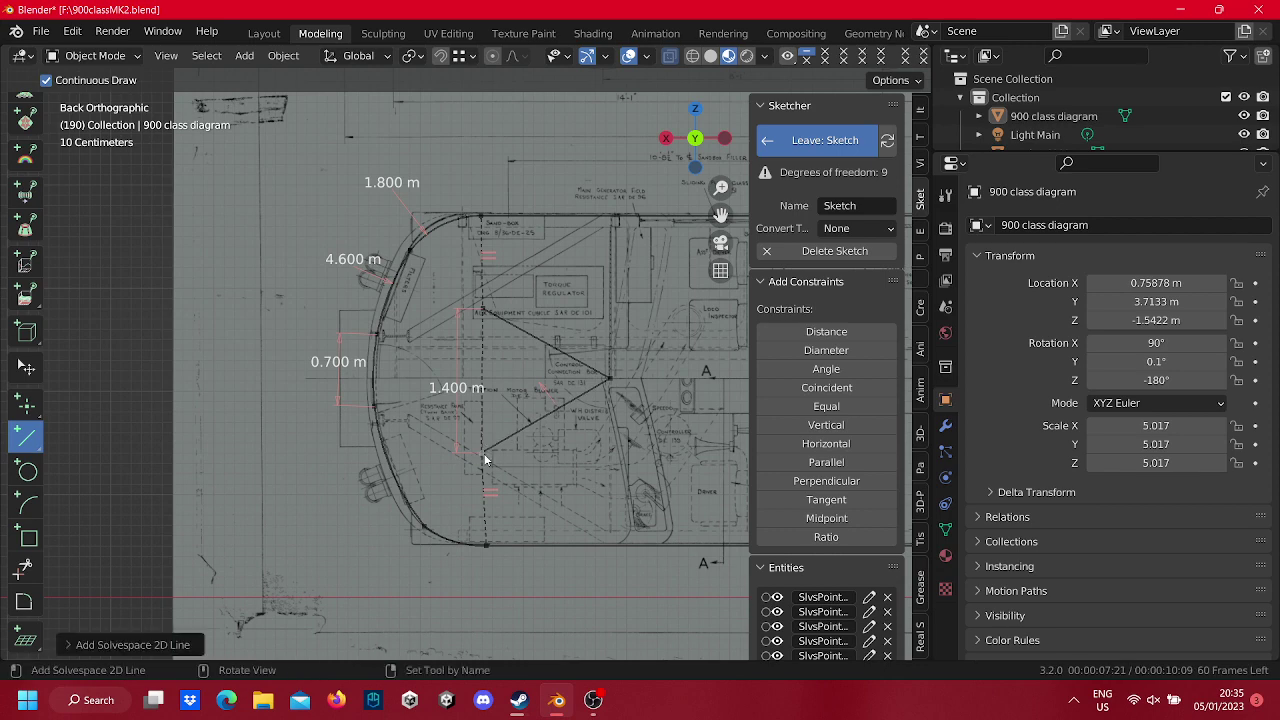
pyautogui.press('Escape')
# Mark both new lines as construction and adjust their shared corner.
pyautogui.rightClick(583, 363)
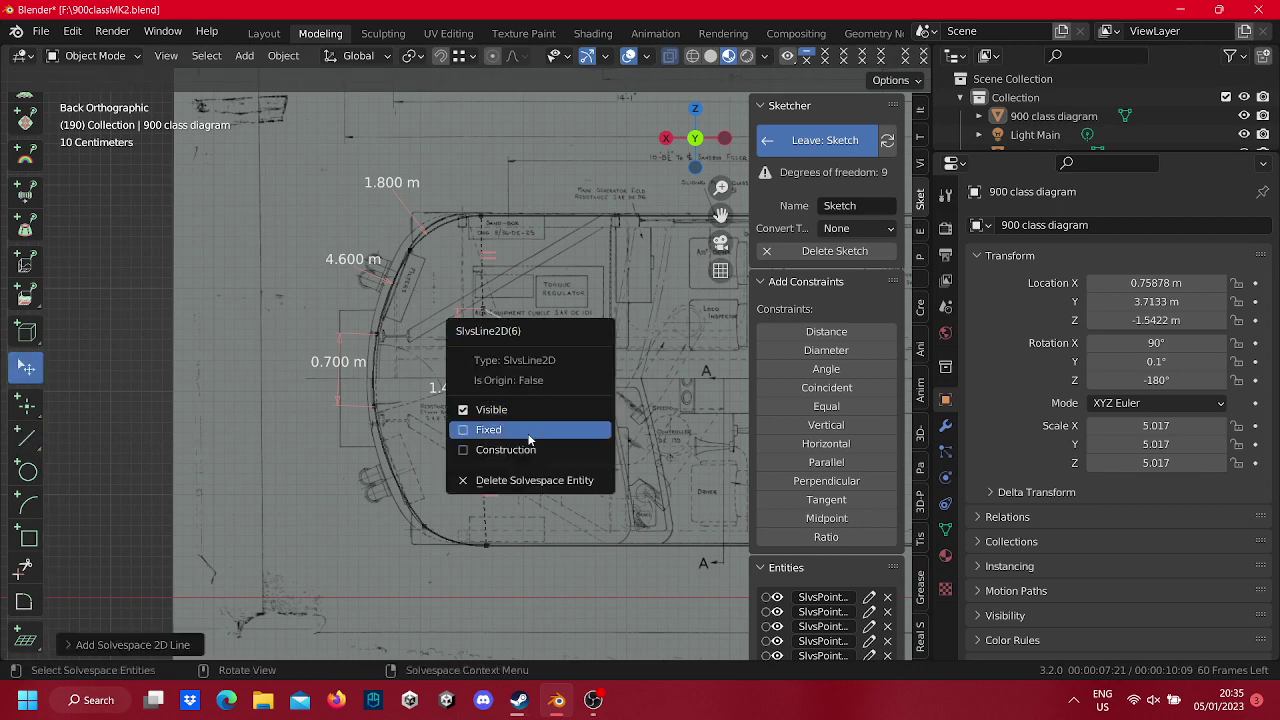
pyautogui.click(531, 449)
pyautogui.rightClick(537, 423)
pyautogui.click(535, 424)
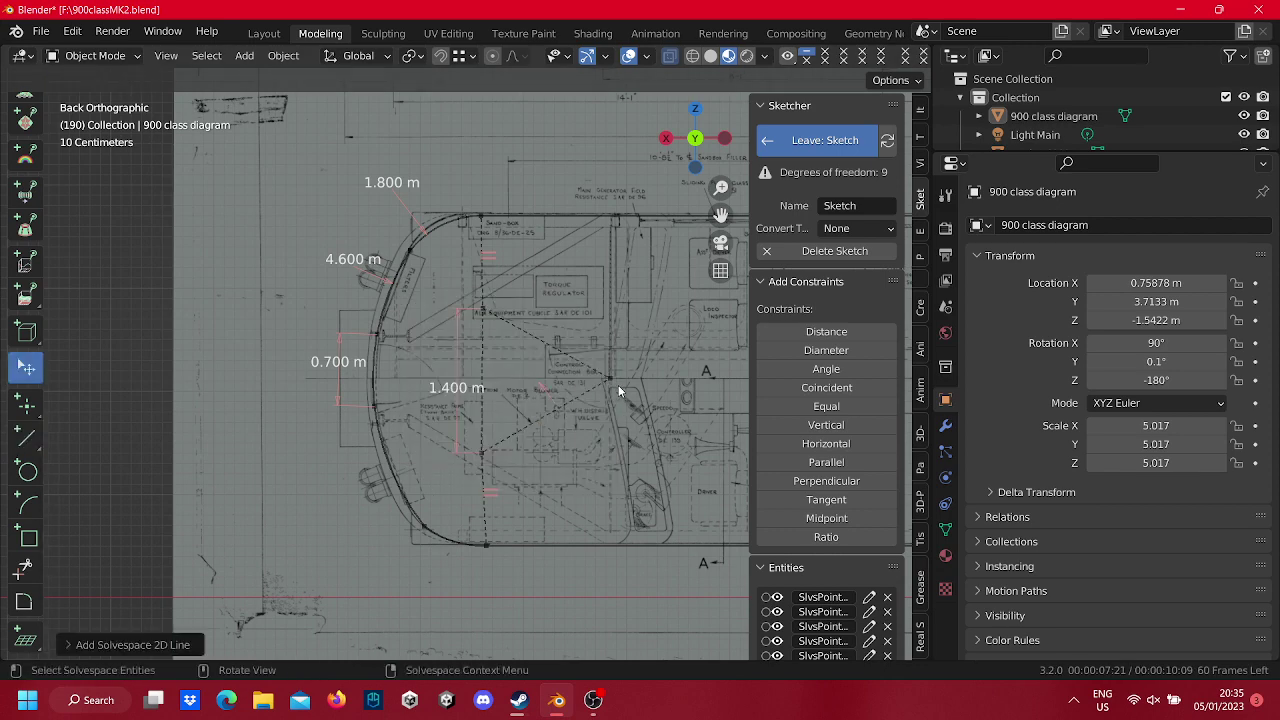
pyautogui.moveTo(618, 385)
pyautogui.mouseDown()
pyautogui.moveTo(591, 374)
pyautogui.moveTo(613, 377)
pyautogui.mouseUp()
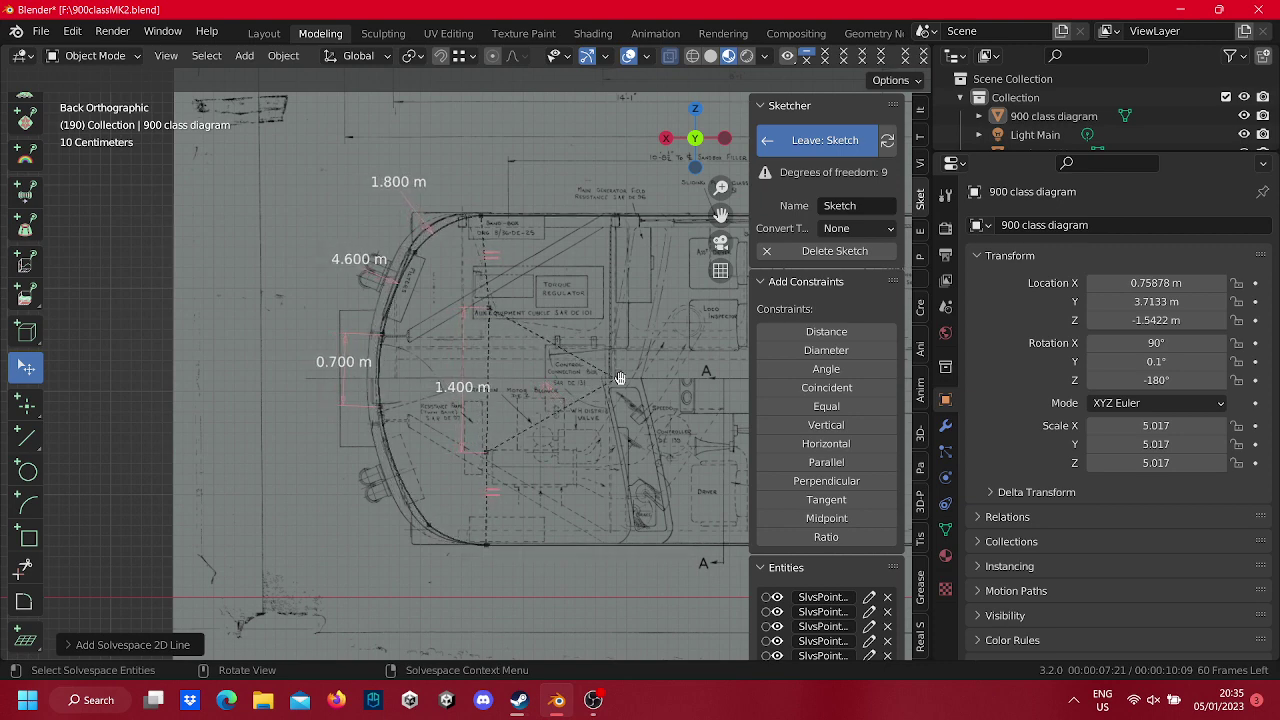
pyautogui.click(605, 378)
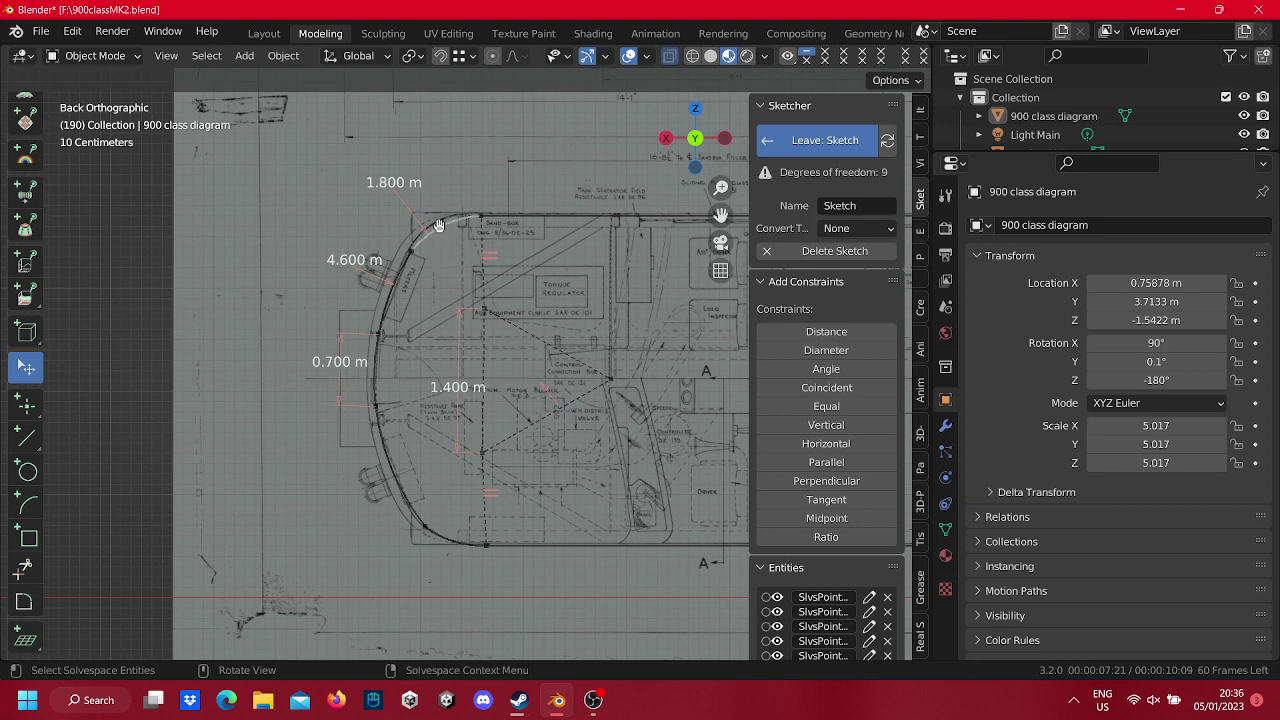
# Drag the front arc's points so the curve follows the blueprint's top and bottom corners.
pyautogui.moveTo(438, 226); pyautogui.dragTo(438, 223)
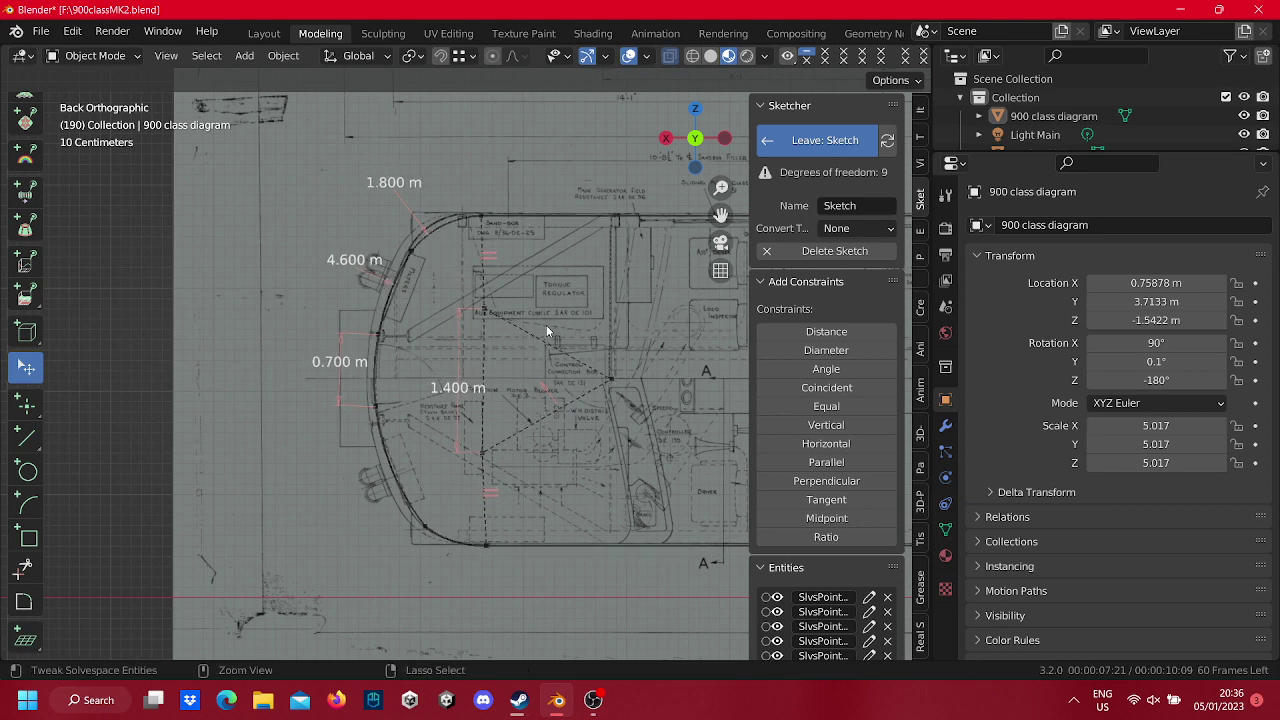
pyautogui.scroll(3, 441, 204)
pyautogui.scroll(3, 441, 204)
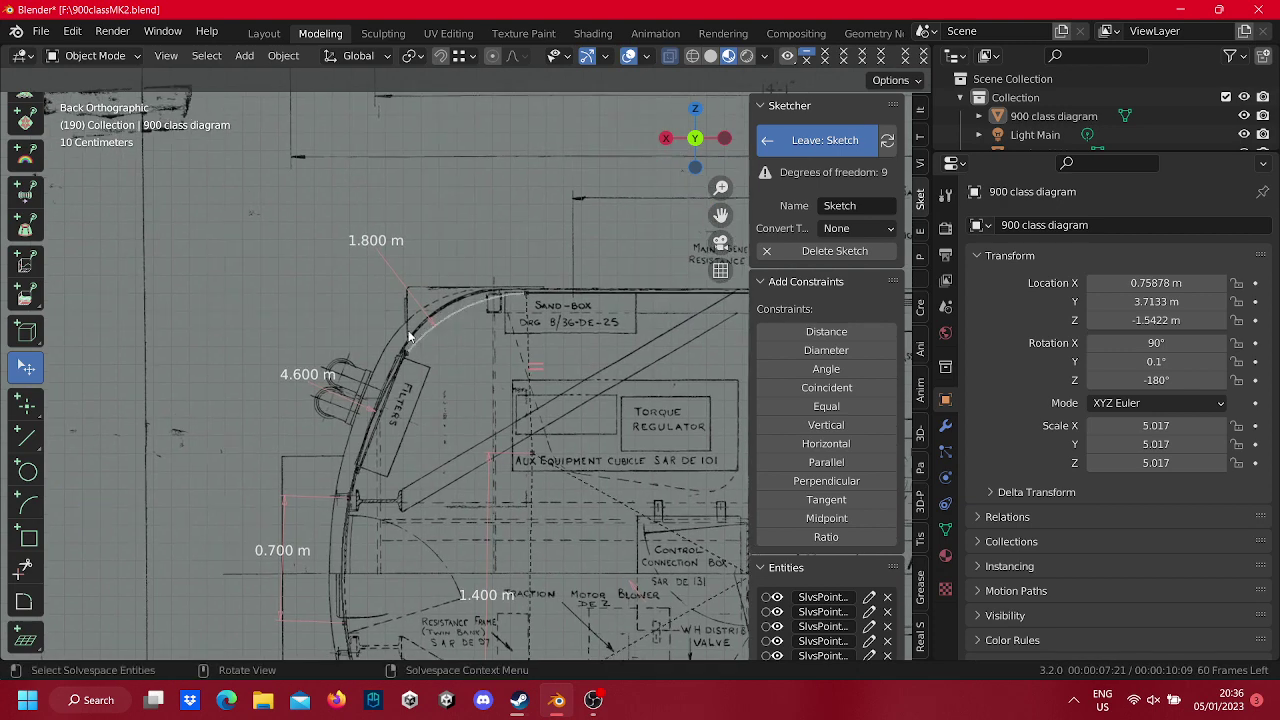
pyautogui.scroll(3, 455, 280)
pyautogui.moveTo(441, 270); pyautogui.dragTo(428, 263)
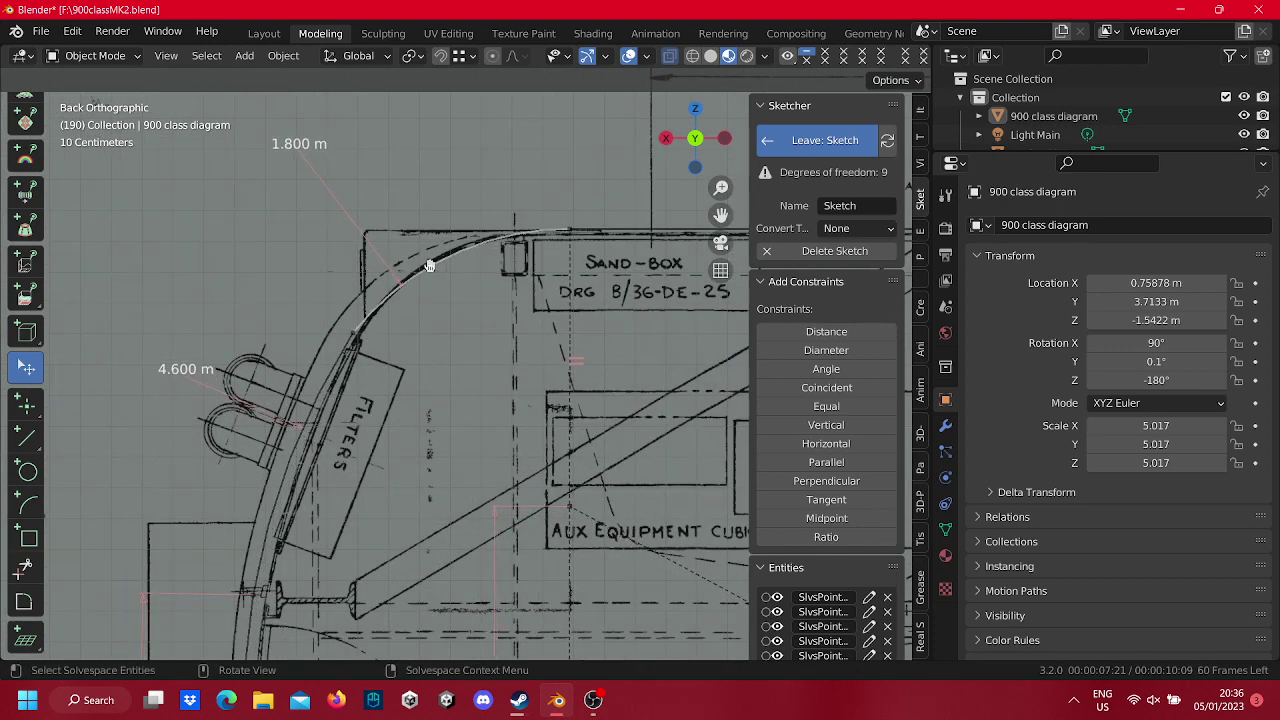
pyautogui.scroll(1, 571, 233)
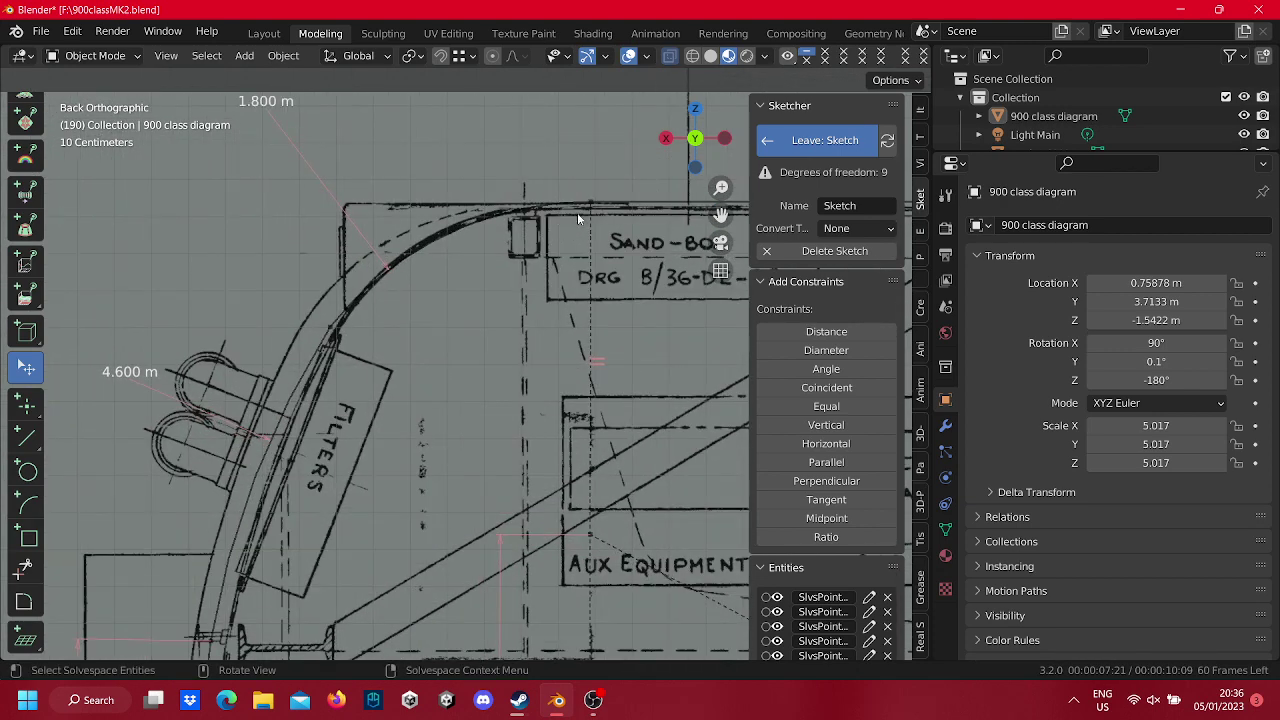
pyautogui.moveTo(590, 208); pyautogui.dragTo(523, 207)
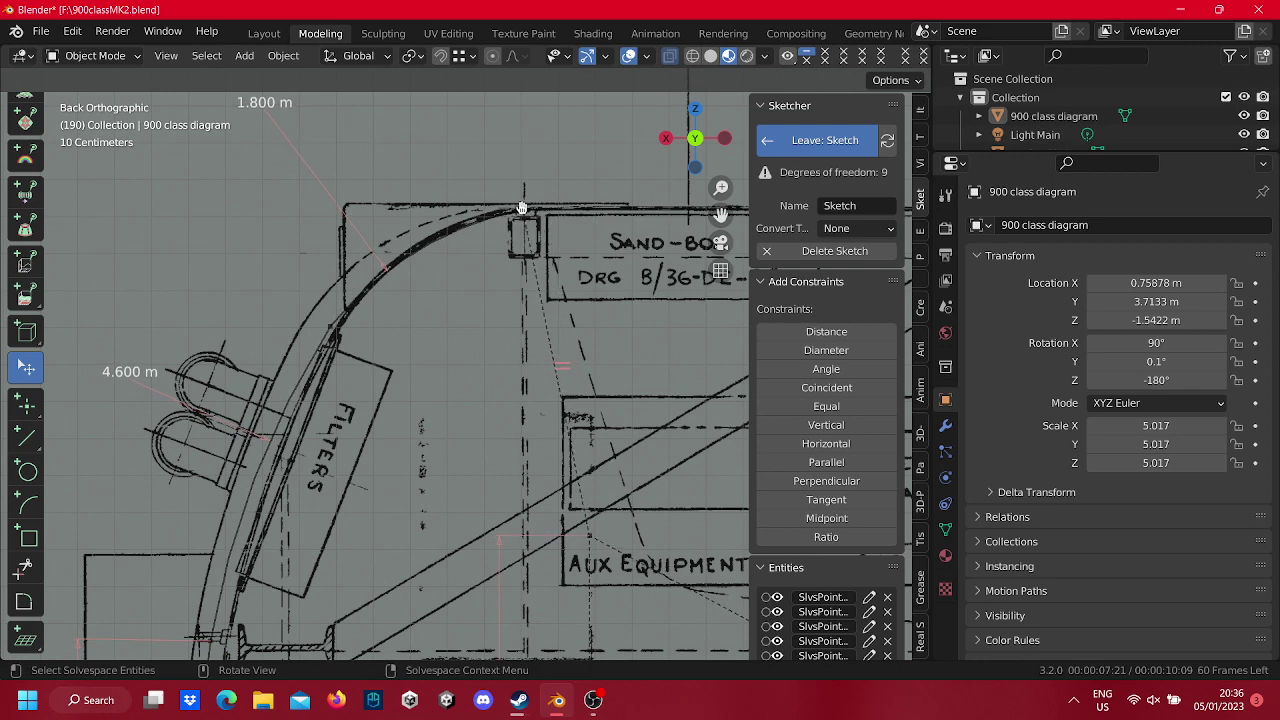
pyautogui.keyDown('shift'); pyautogui.scroll(-3, 500, 420); pyautogui.keyUp('shift')
pyautogui.keyDown('shift'); pyautogui.scroll(-3, 535, 470); pyautogui.keyUp('shift')
pyautogui.keyDown('shift'); pyautogui.scroll(-2, 533, 574); pyautogui.keyUp('shift')
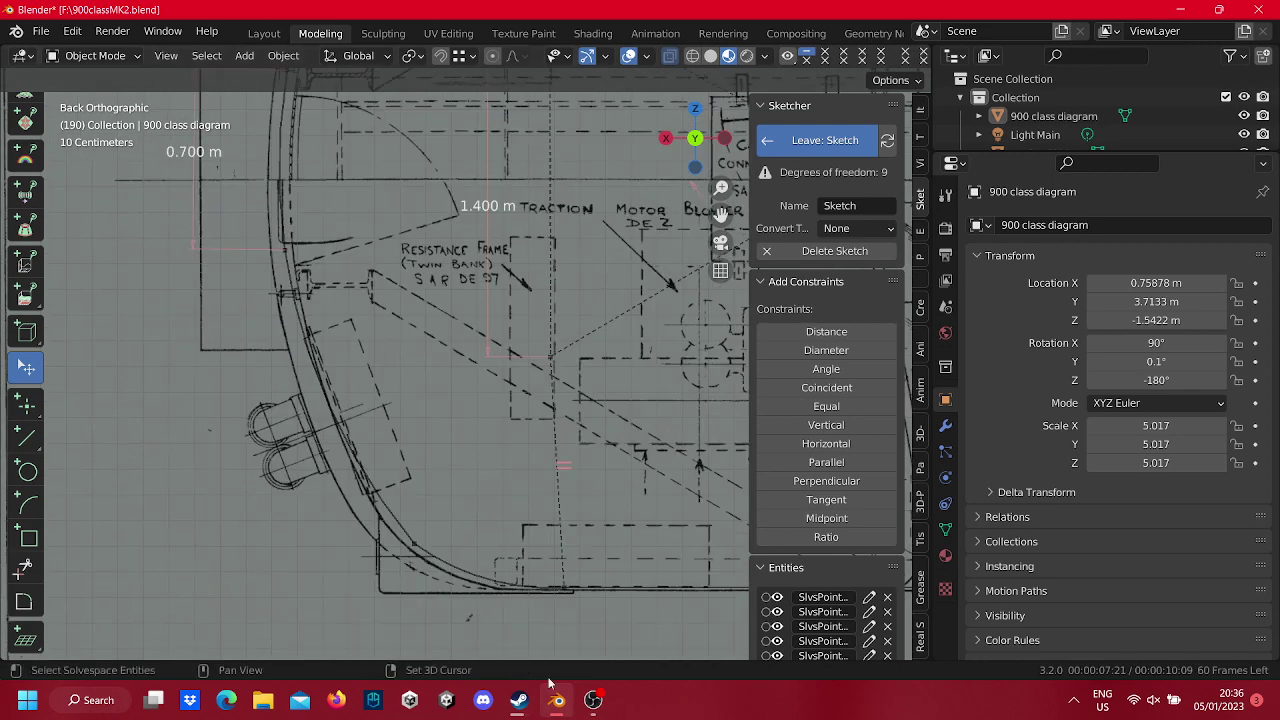
pyautogui.moveTo(566, 586)
pyautogui.mouseDown()
pyautogui.moveTo(505, 585)
pyautogui.moveTo(522, 588)
pyautogui.mouseUp()
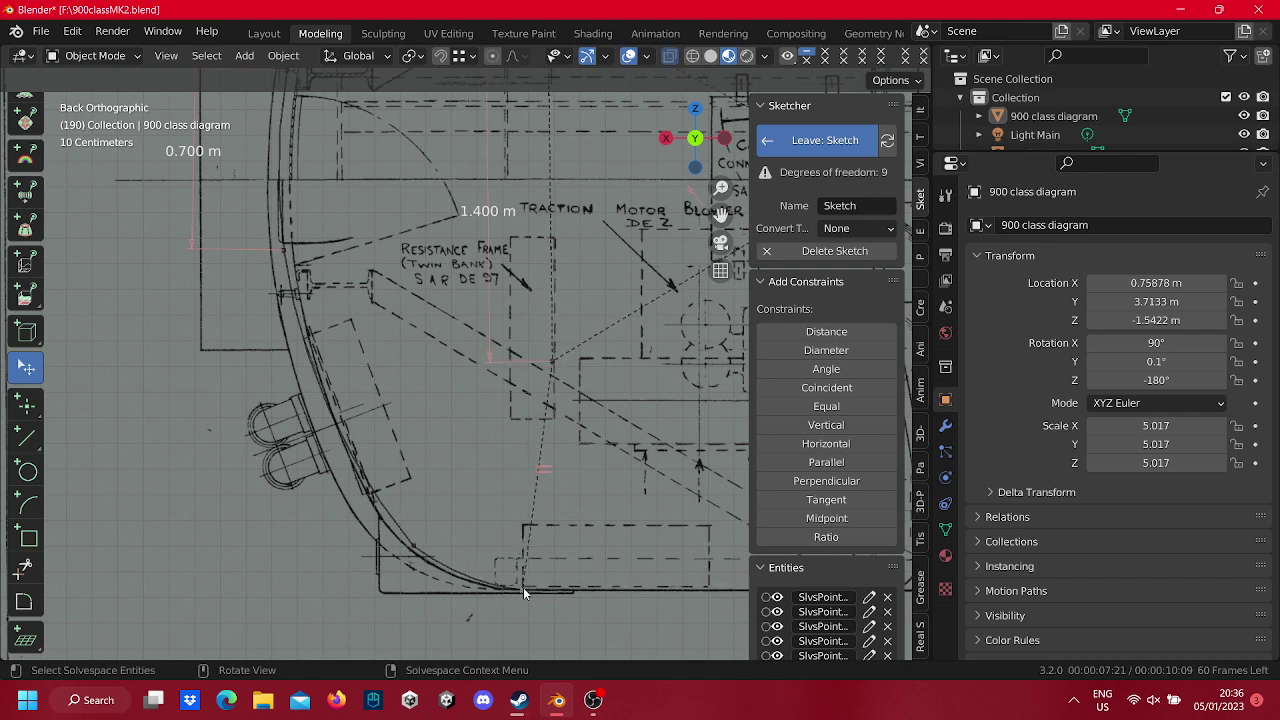
pyautogui.scroll(-1, 470, 420)
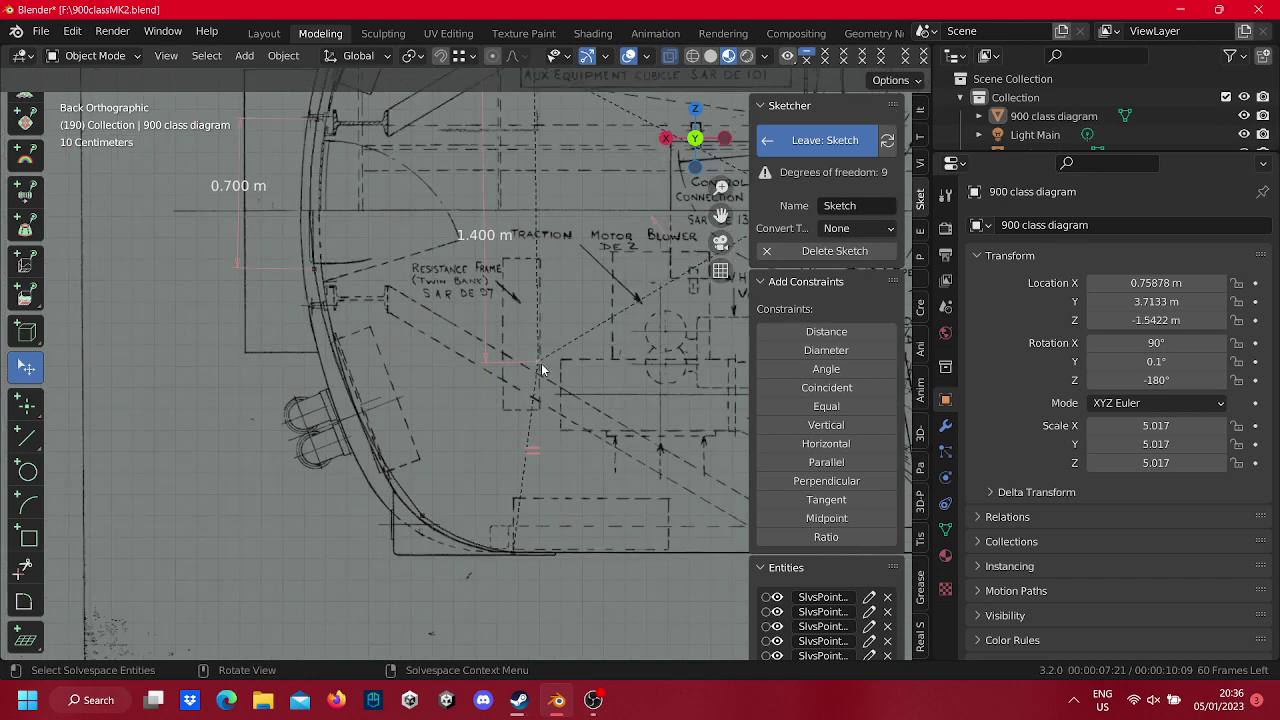
pyautogui.moveTo(528, 366); pyautogui.dragTo(530, 355)
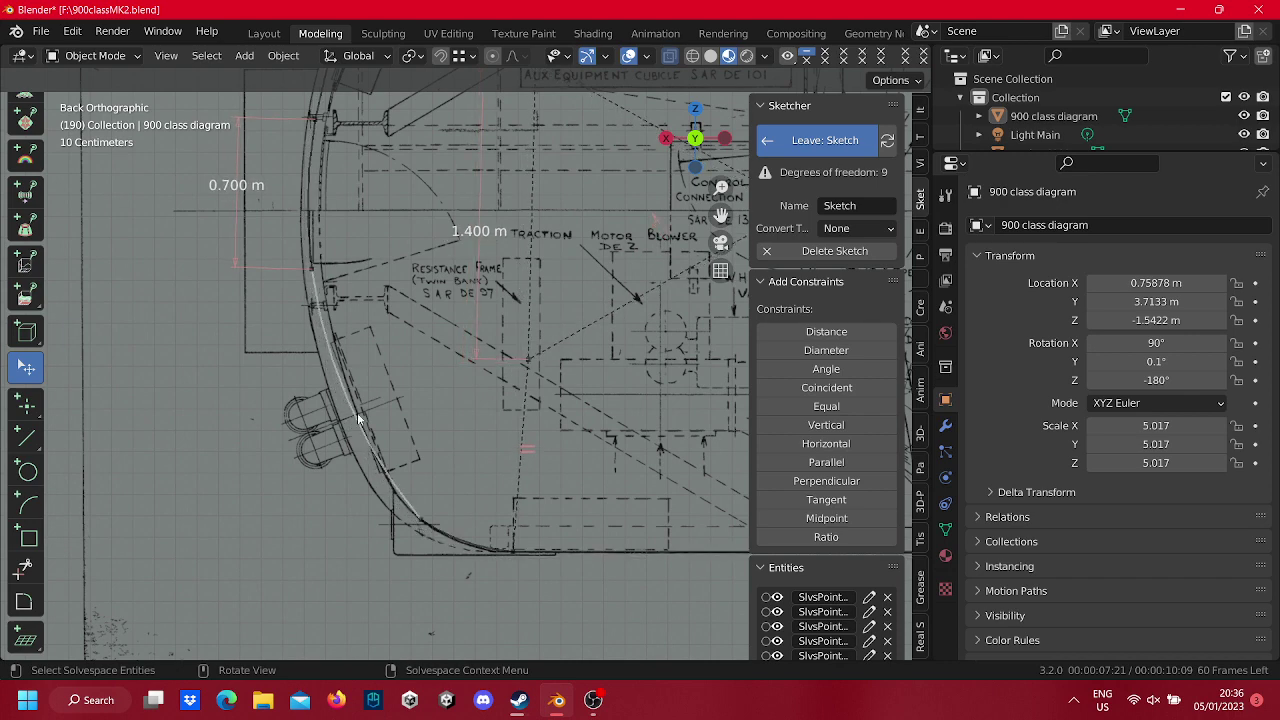
pyautogui.scroll(-3, 357, 412)
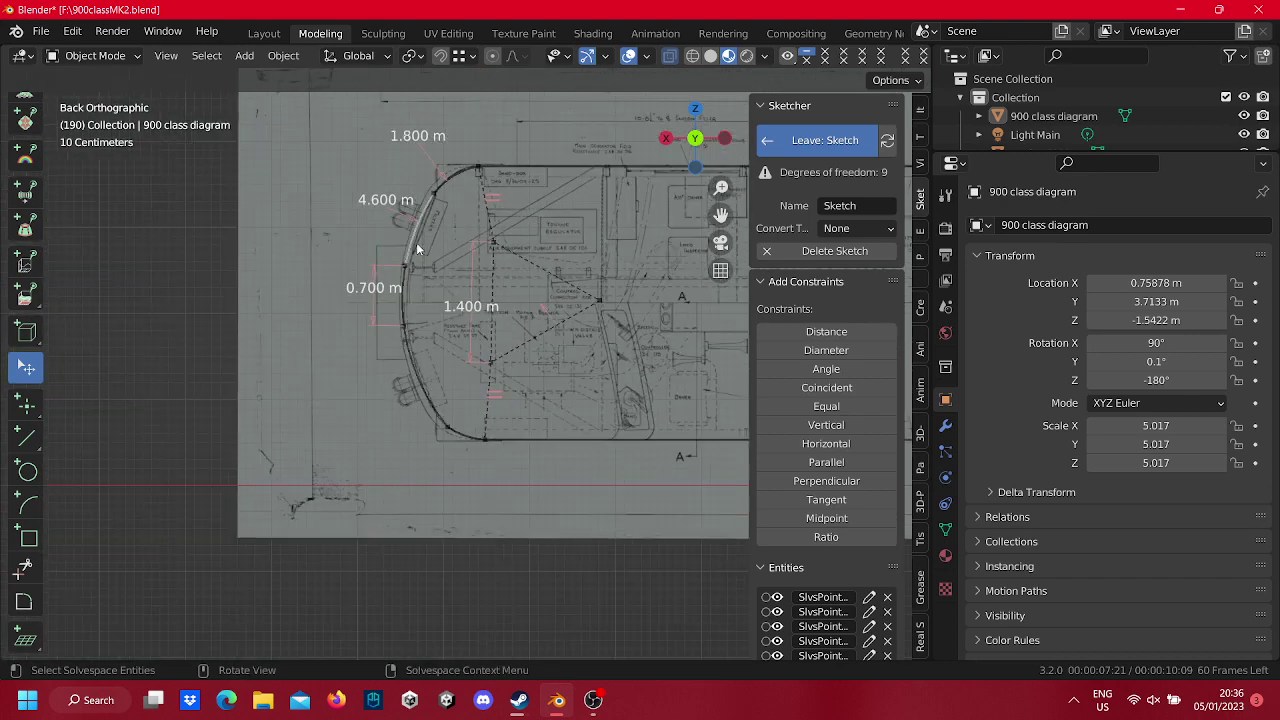
# Try and undo a diameter constraint on the lower front arc, then move the 4.600 m dimension up-left.
pyautogui.click(424, 370)
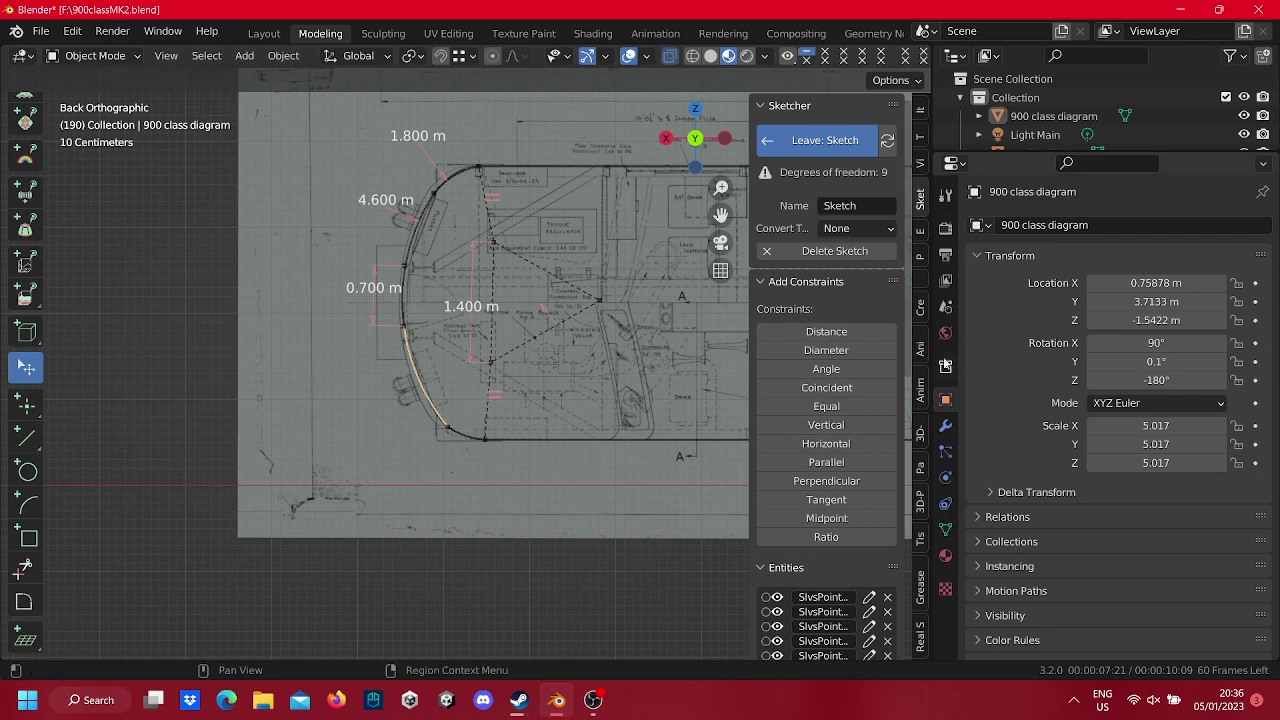
pyautogui.click(861, 351)
pyautogui.hotkey('ctrl', 'z')
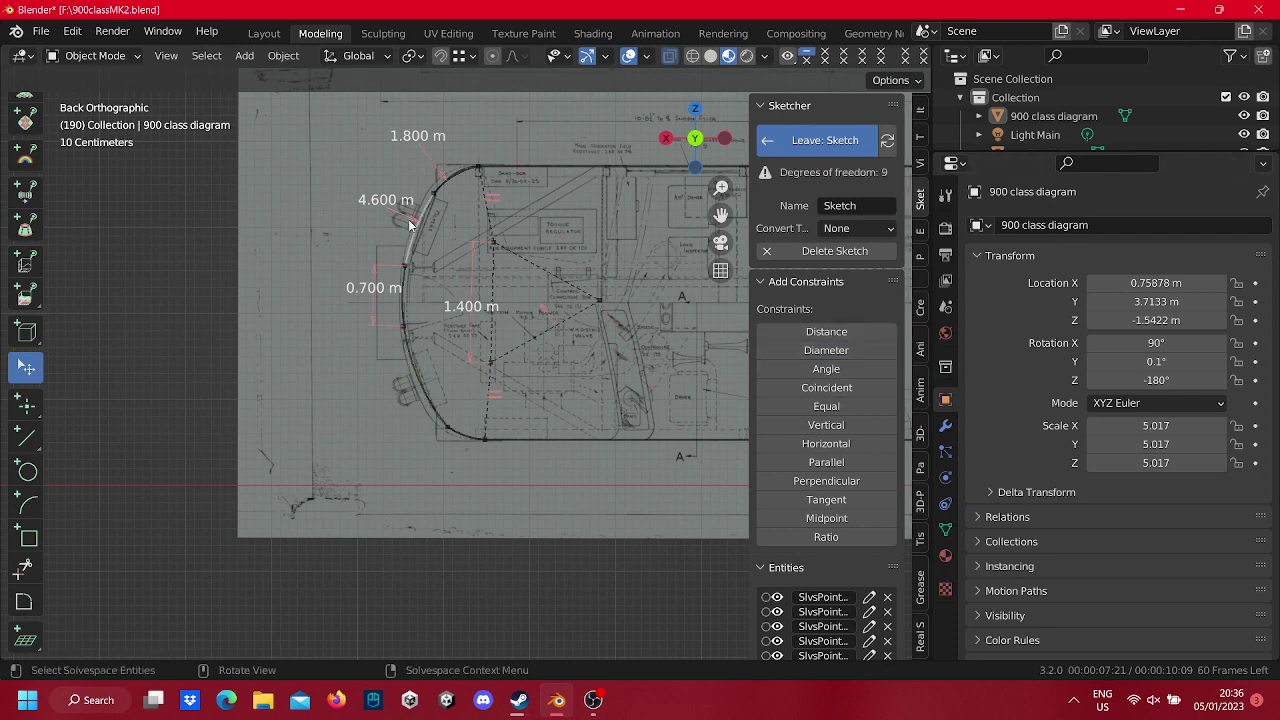
pyautogui.moveTo(409, 224); pyautogui.dragTo(290, 174)
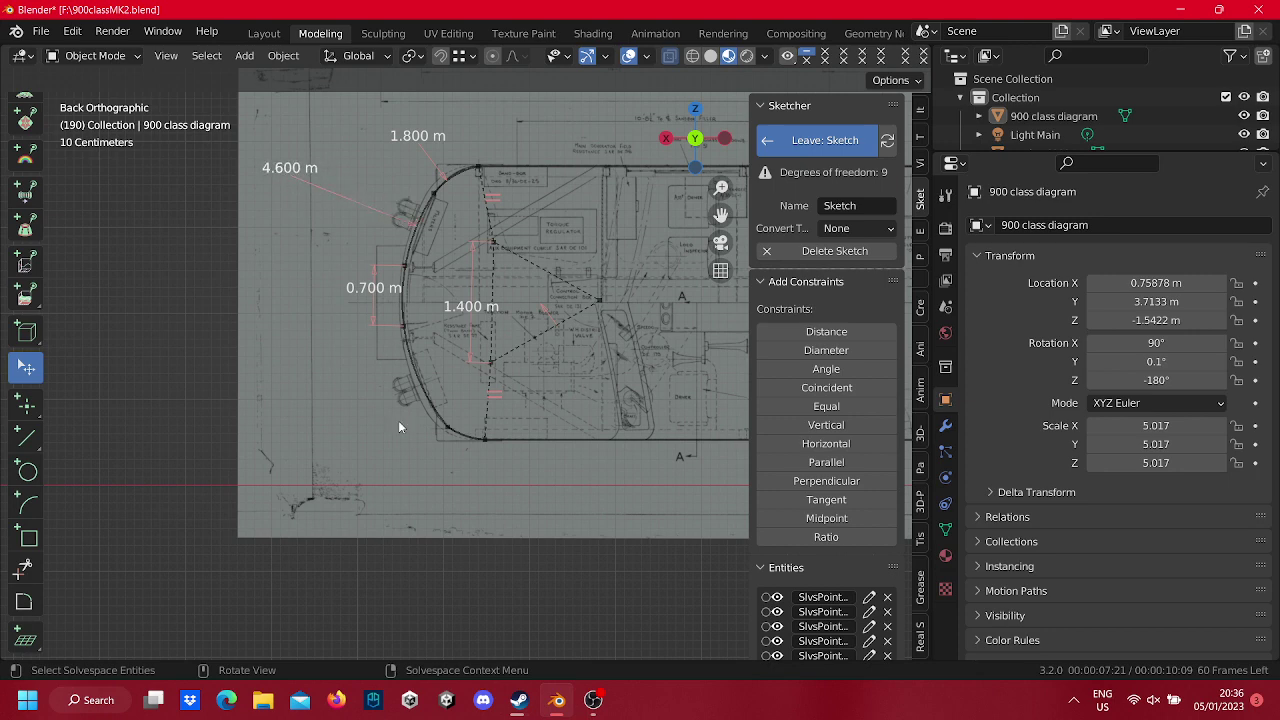
# Constrain the upper and lower left arcs to be equal.
pyautogui.click(420, 404)
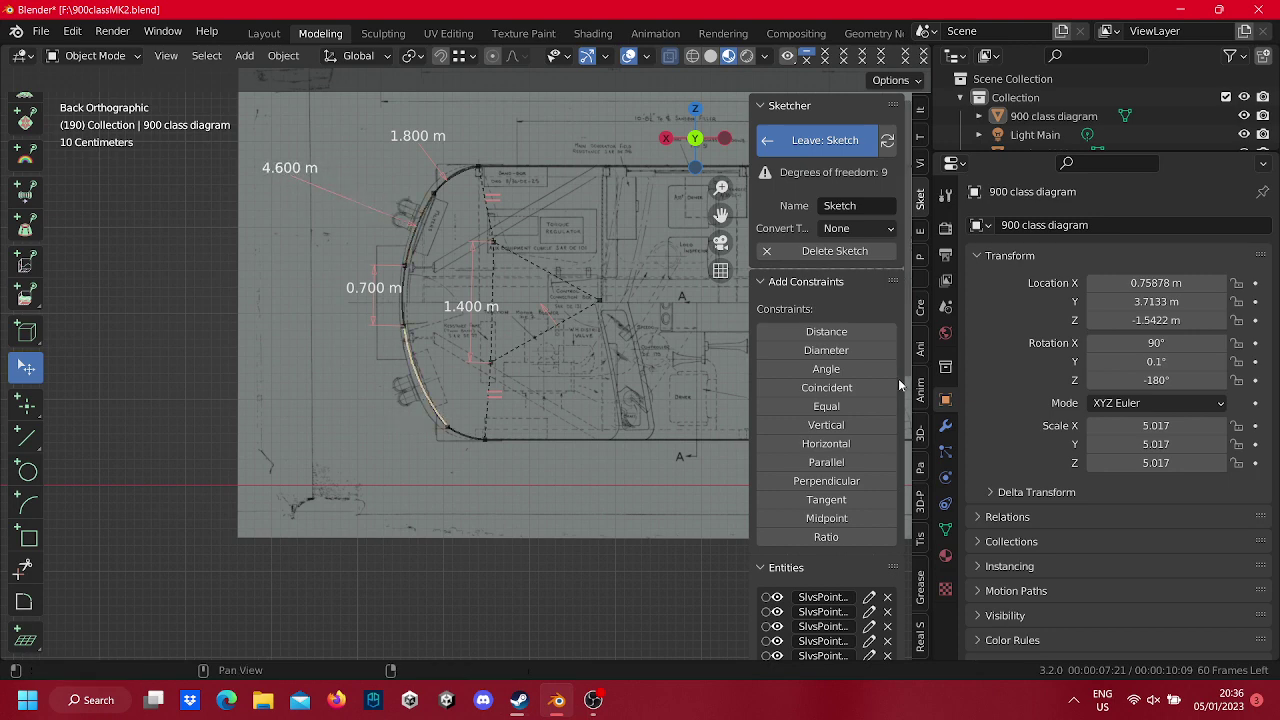
pyautogui.rightClick(868, 406)
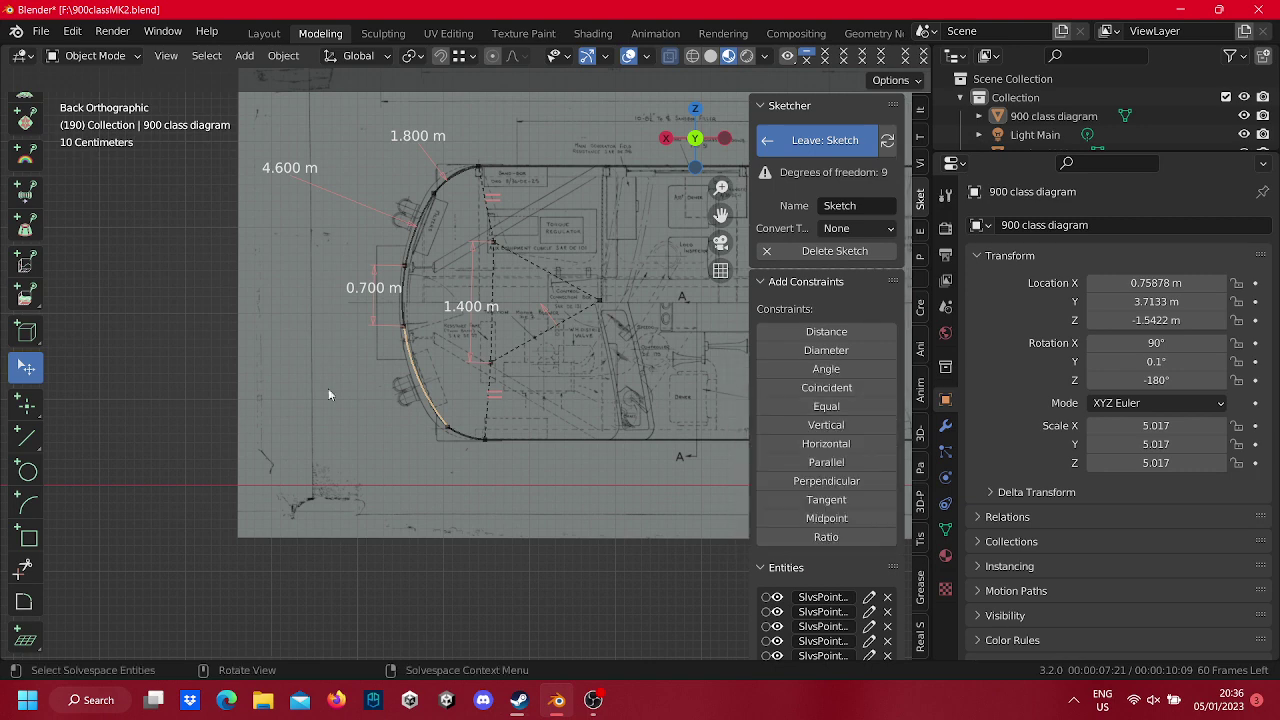
pyautogui.click(437, 216)
pyautogui.click(424, 218)
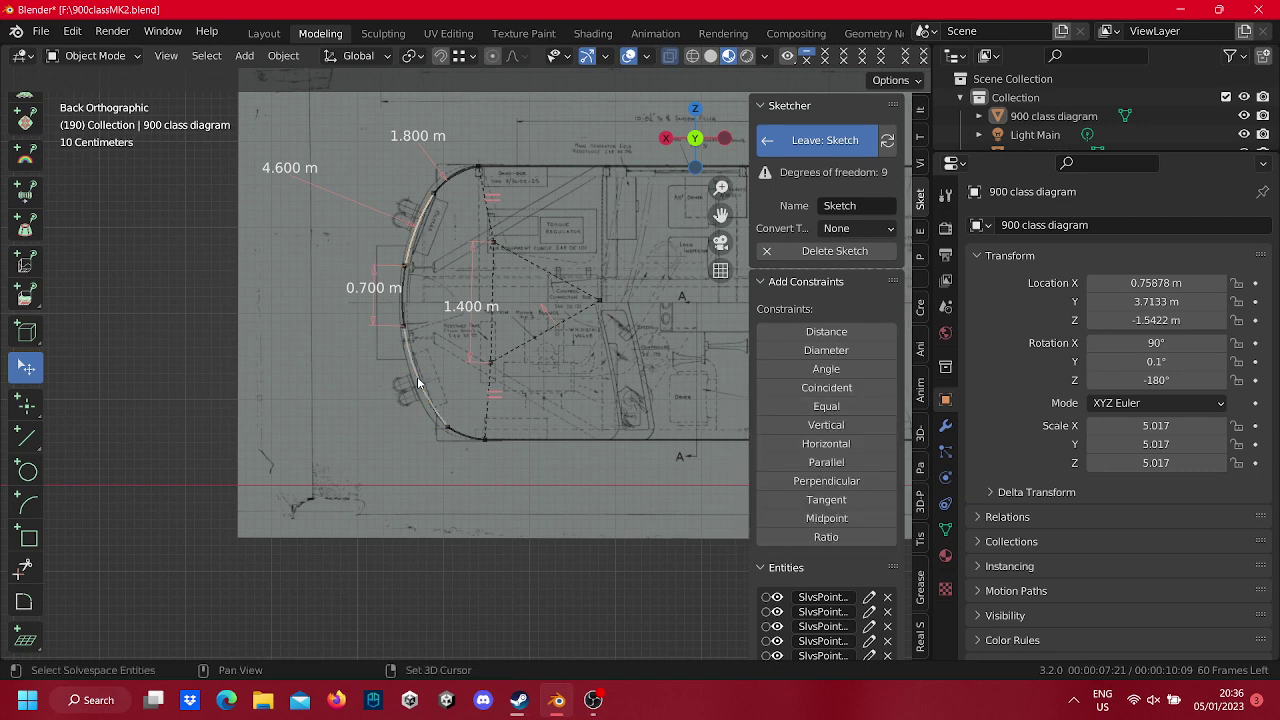
pyautogui.keyDown('shift'); pyautogui.click(420, 382); pyautogui.keyUp('shift')
pyautogui.click(892, 405)
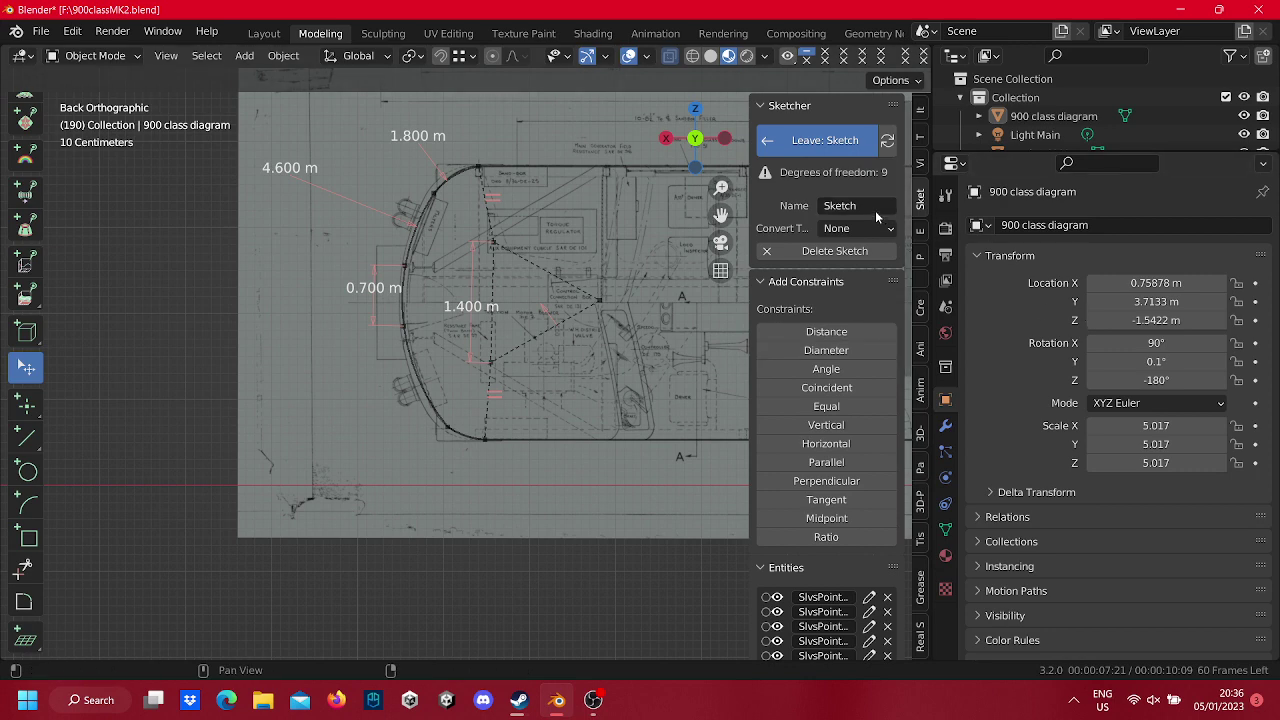
pyautogui.scroll(2, 438, 270)
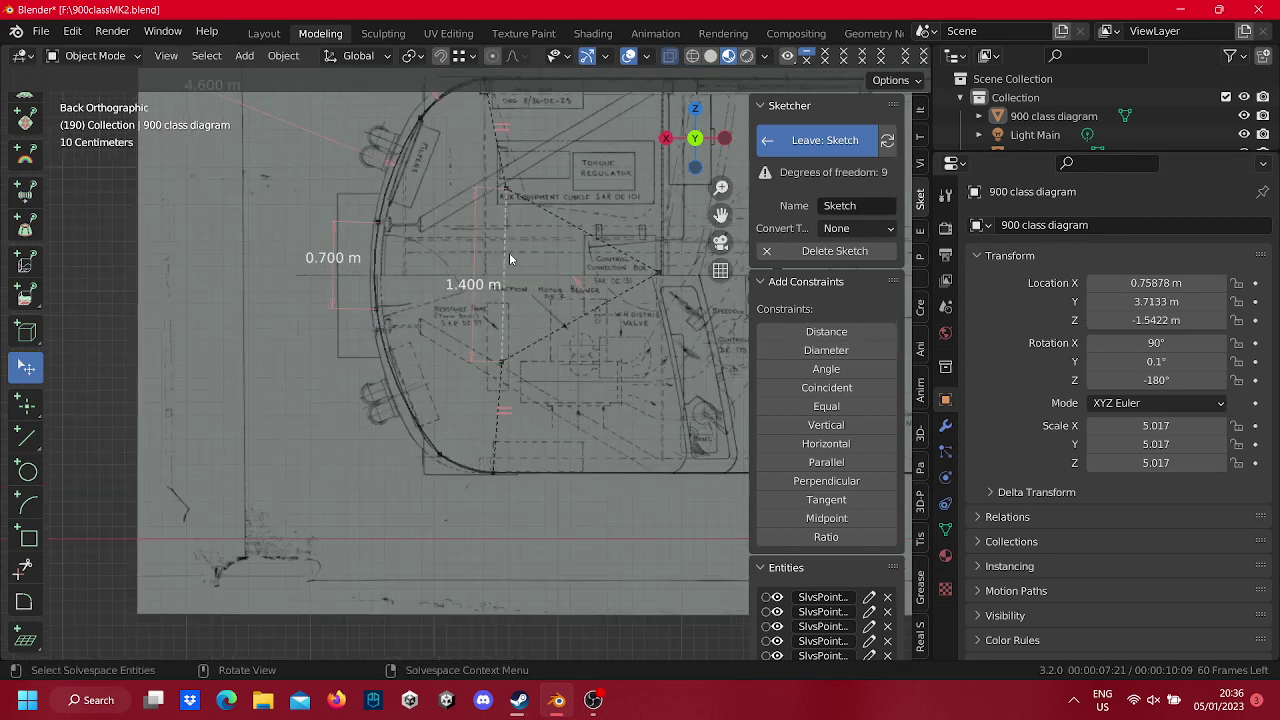
pyautogui.scroll(1, 511, 355)
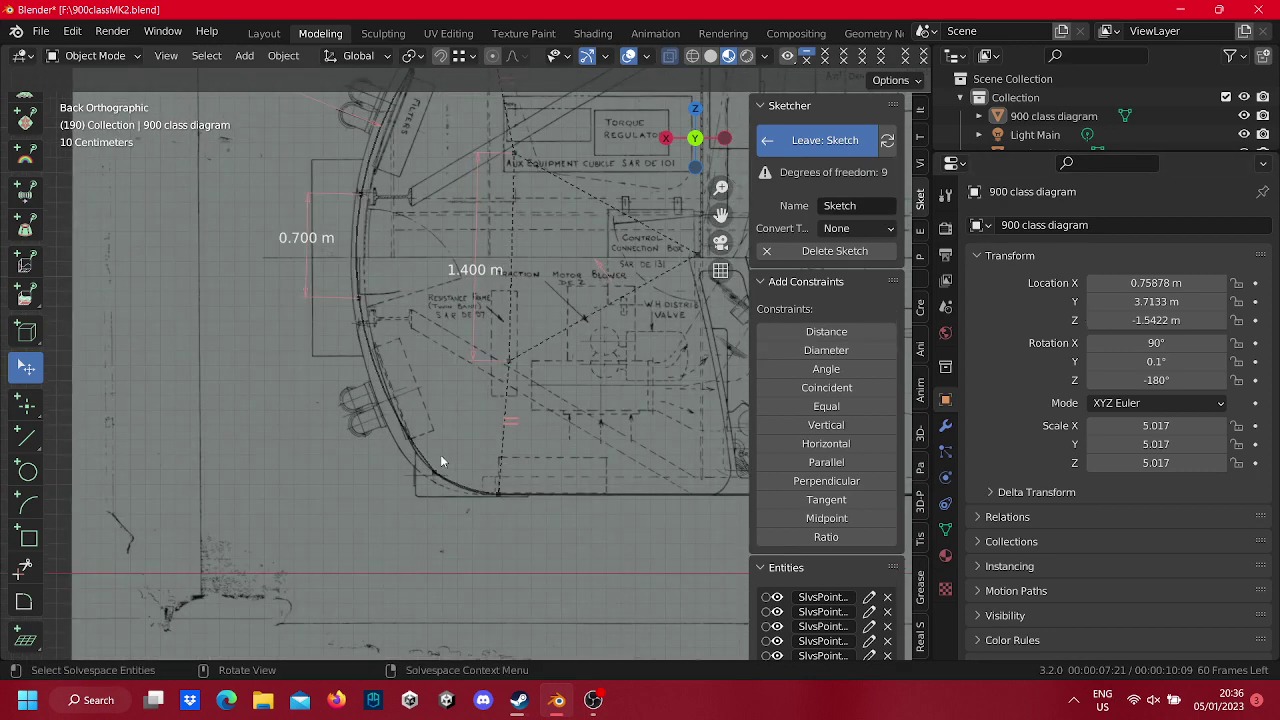
# Draw a line from the front arc to an interior point.
pyautogui.click(27, 437)
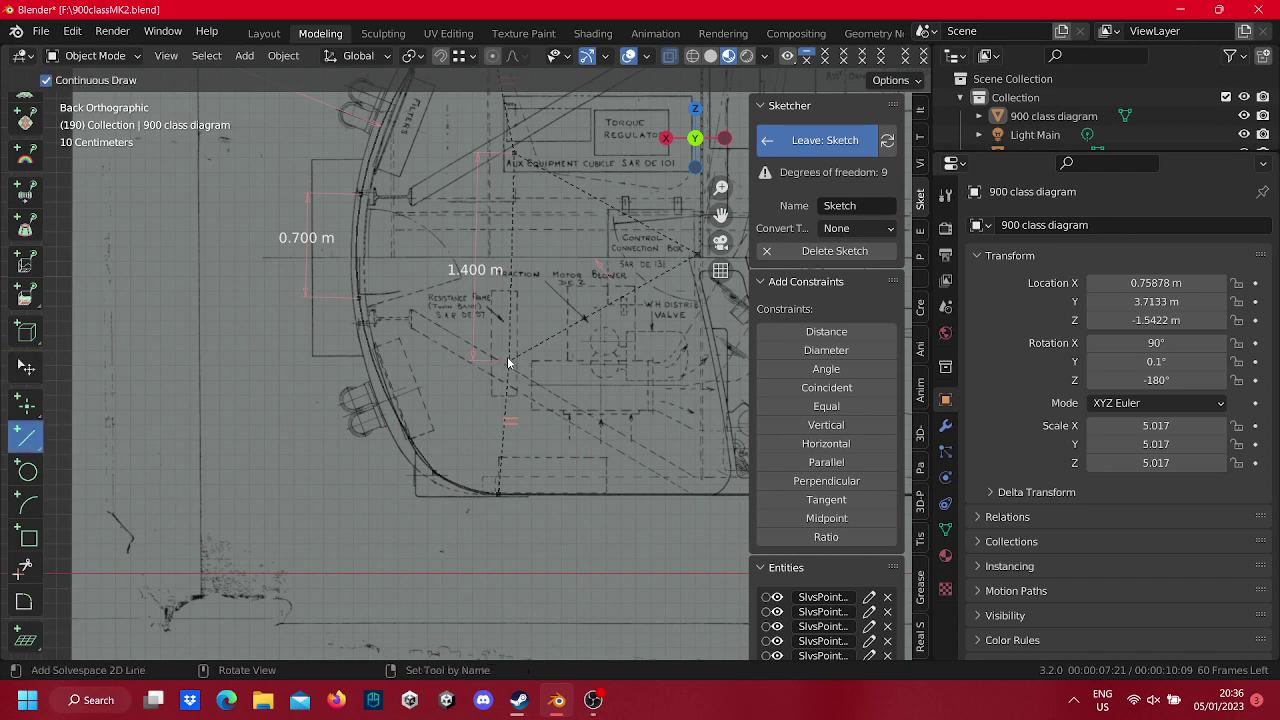
pyautogui.click(507, 358)
pyautogui.click(433, 472)
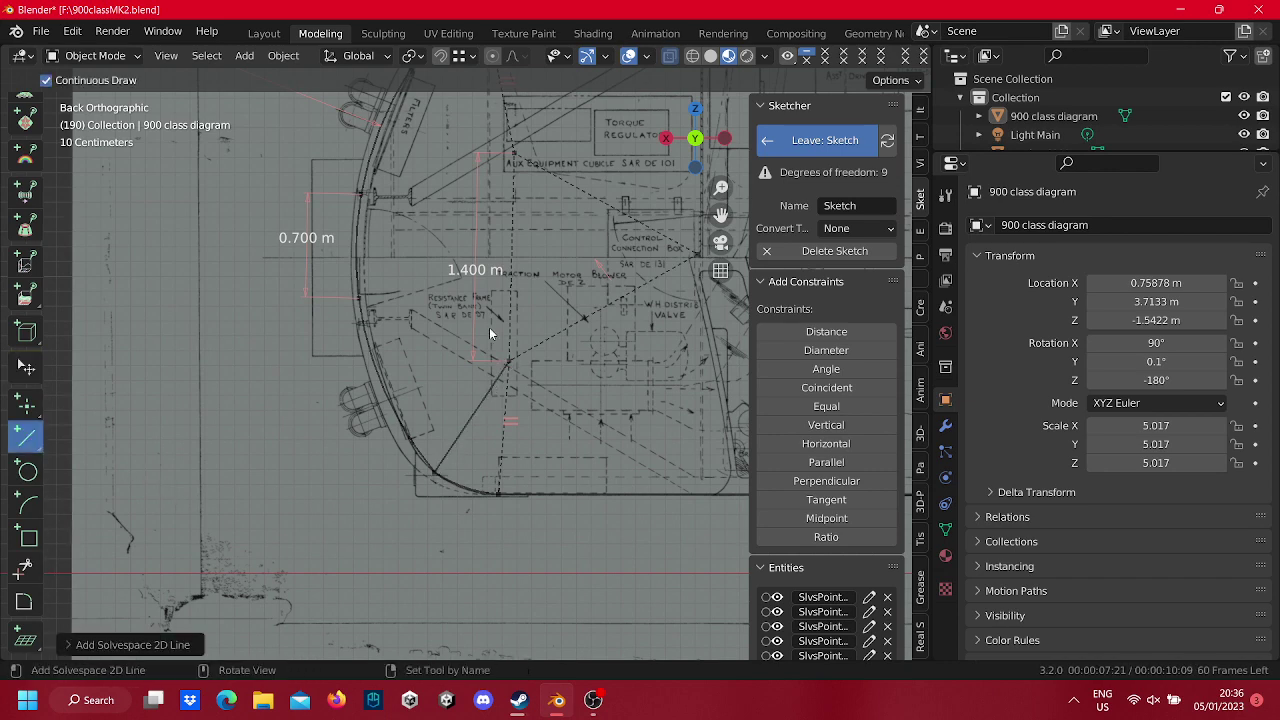
pyautogui.keyDown('shift'); pyautogui.scroll(3, 486, 400); pyautogui.keyUp('shift')
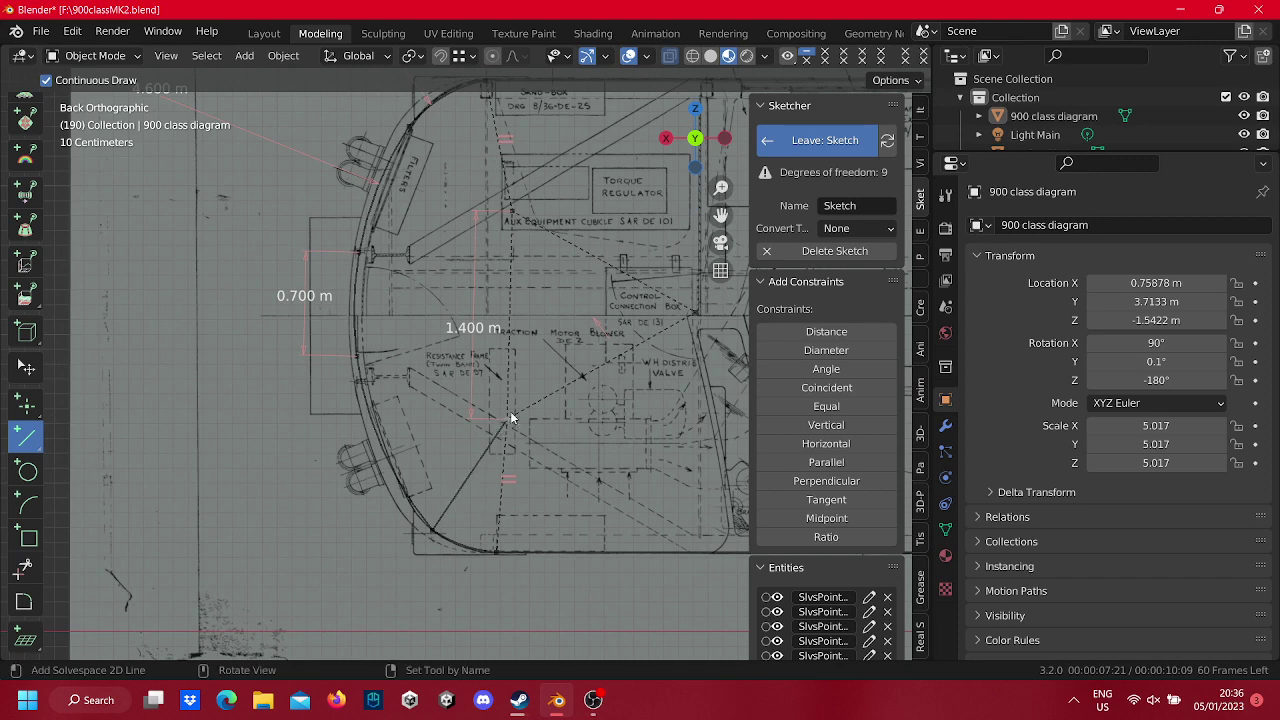
pyautogui.keyDown('shift'); pyautogui.scroll(8, 480, 300); pyautogui.keyUp('shift')
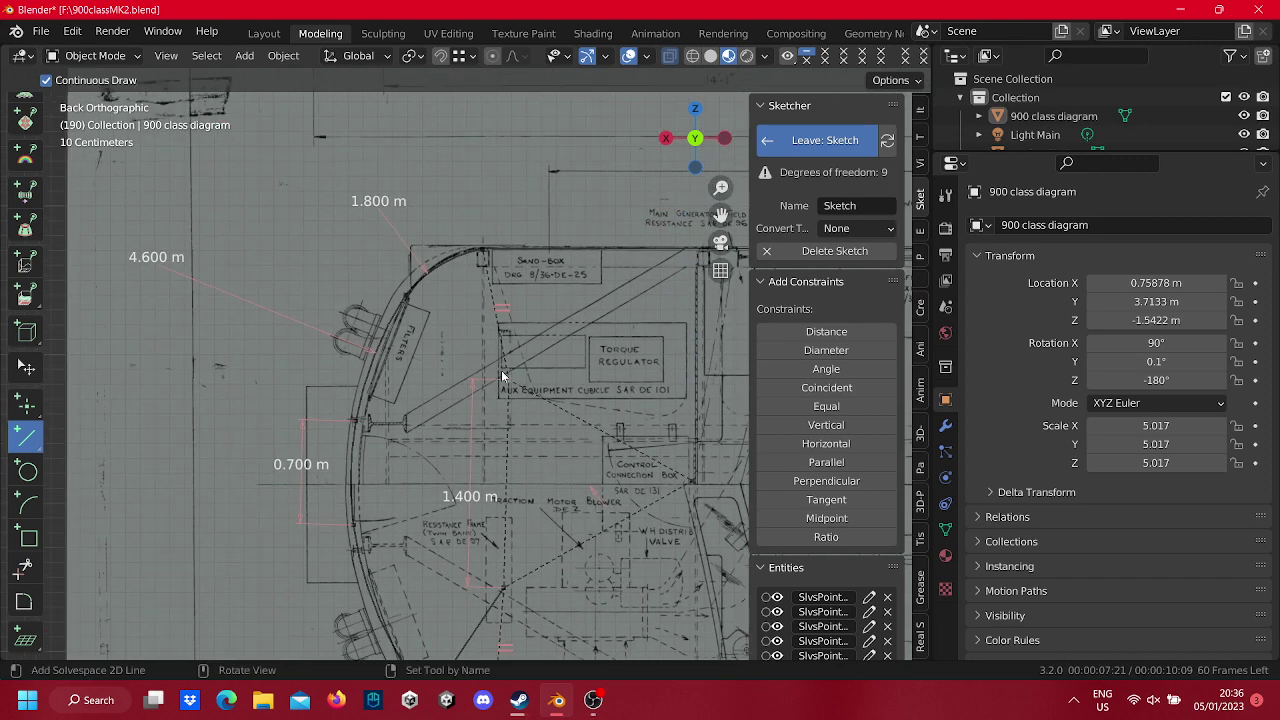
pyautogui.press('Escape')
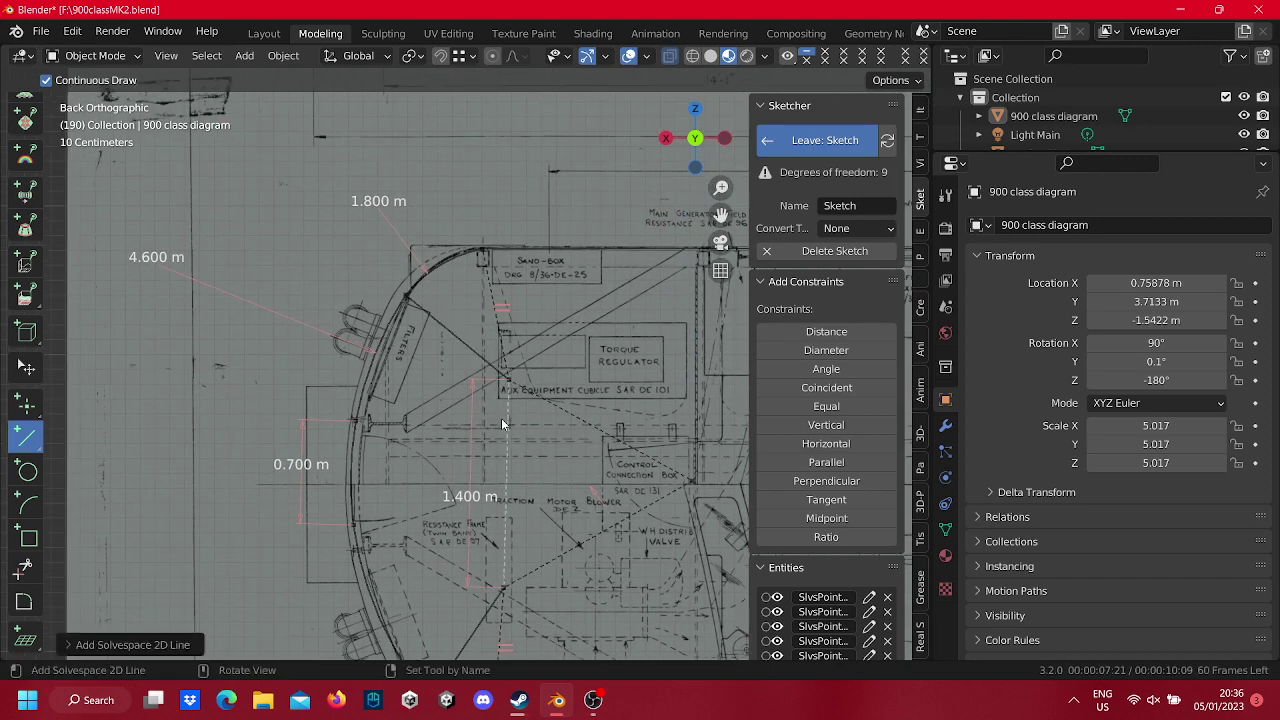
pyautogui.scroll(-3, 525, 438)
pyautogui.keyDown('shift'); pyautogui.moveTo(525, 438); pyautogui.dragTo(514, 414, button='middle'); pyautogui.keyUp('shift')
pyautogui.press('Escape')
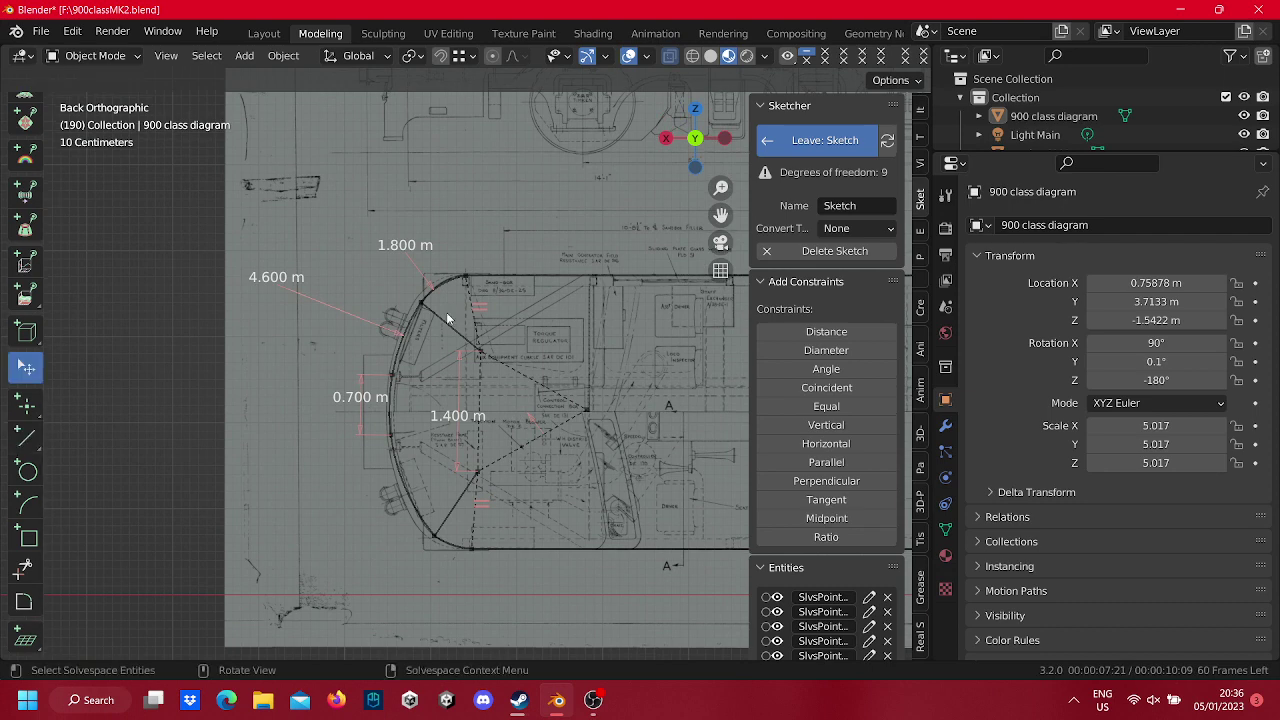
# Turn both drawn lines into dashed construction lines.
pyautogui.rightClick(446, 322)
pyautogui.click(423, 320)
pyautogui.rightClick(447, 508)
pyautogui.click(449, 511)
pyautogui.scroll(2, 587, 428)
pyautogui.scroll(1, 587, 428)
pyautogui.scroll(2, 565, 395)
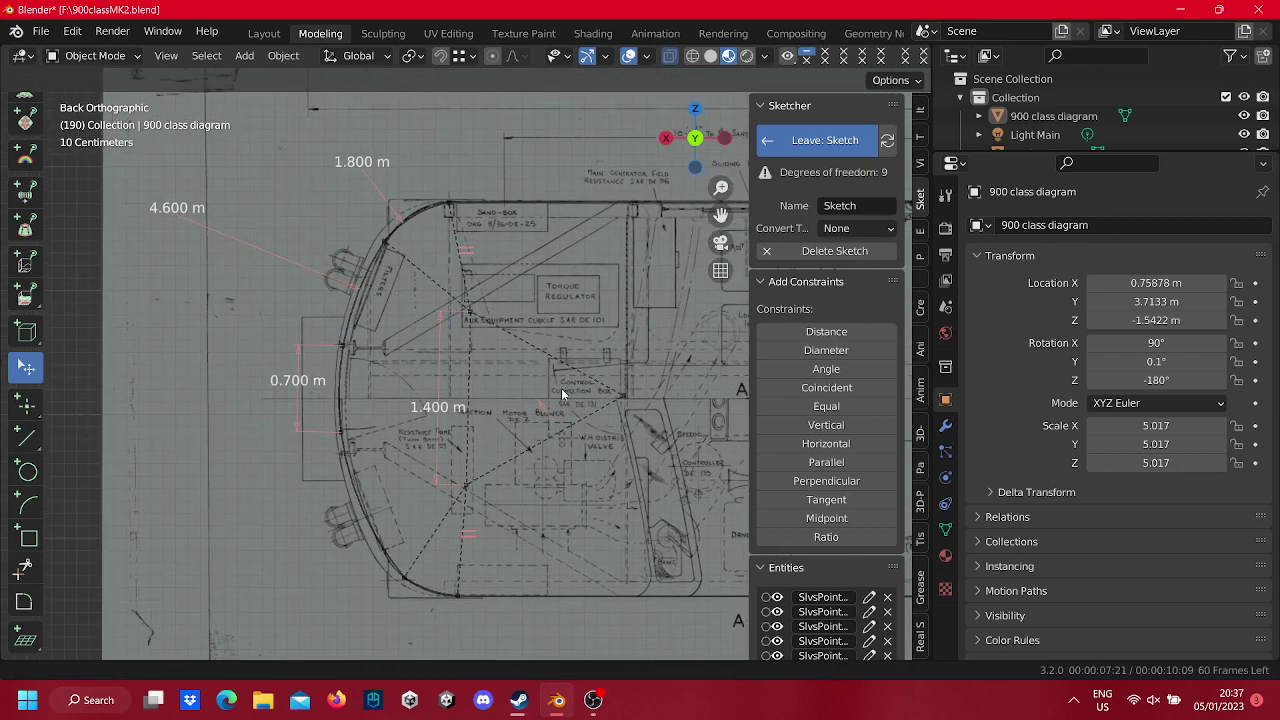
pyautogui.keyDown('shift'); pyautogui.moveTo(561, 388); pyautogui.dragTo(557, 380, button='middle'); pyautogui.keyUp('shift')
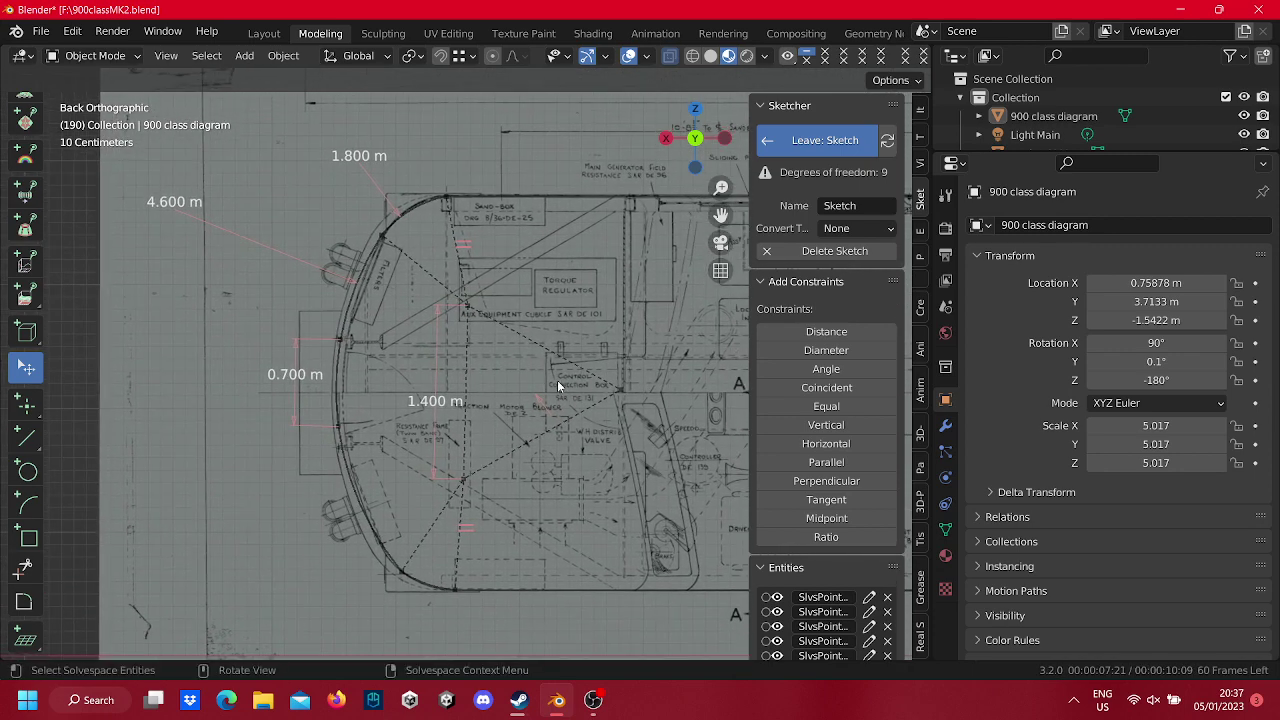
# Draw two lines from the front arc to a shared interior meeting point.
pyautogui.click(33, 437)
pyautogui.click(339, 425)
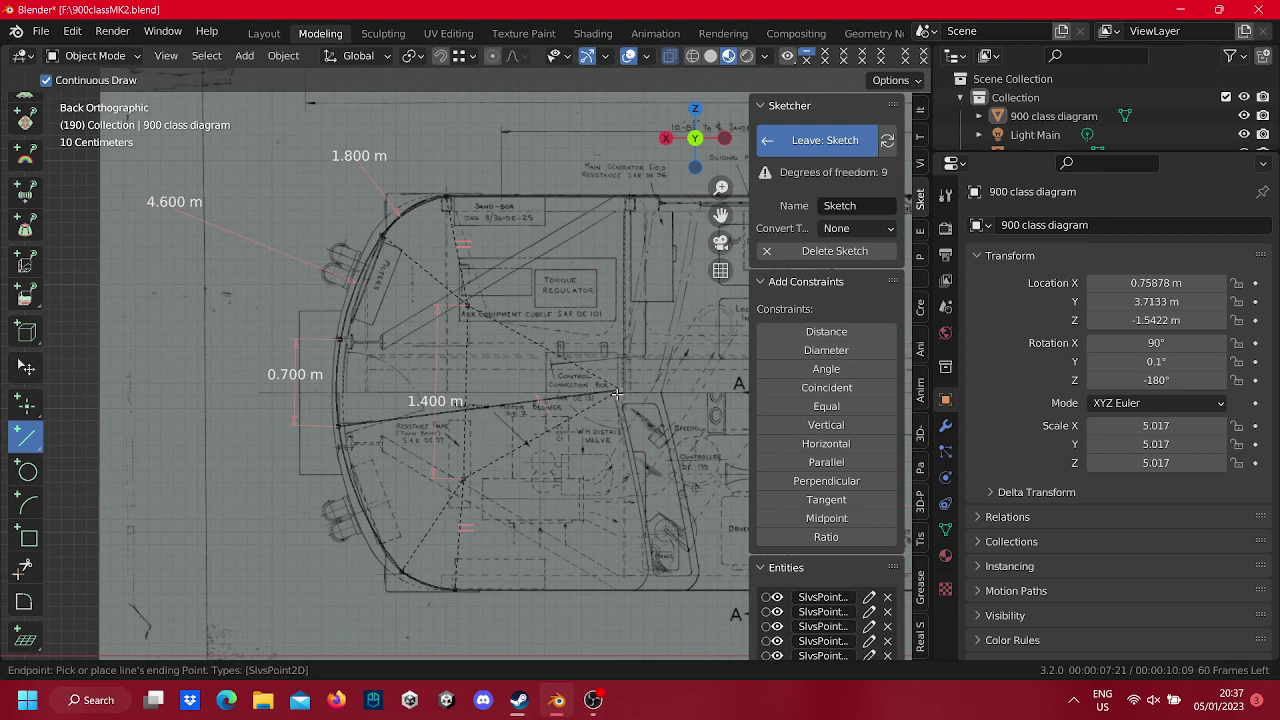
pyautogui.click(618, 393)
pyautogui.click(341, 336)
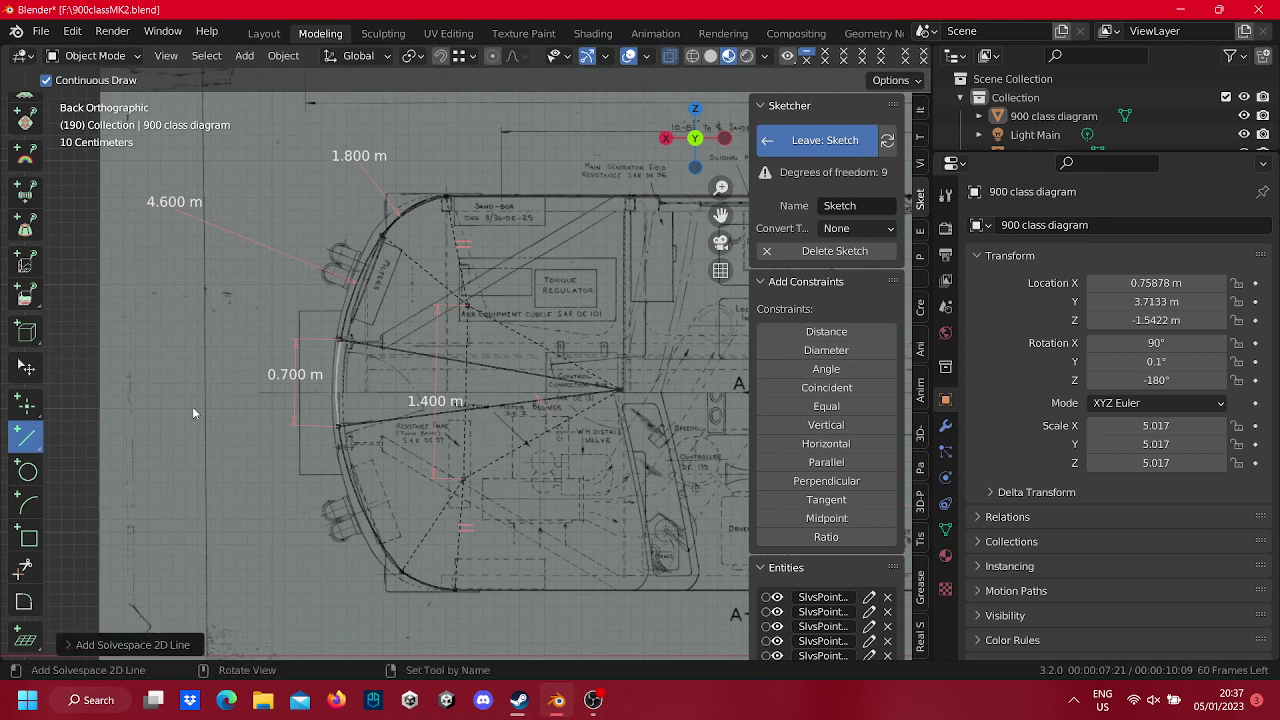
pyautogui.click(26, 367)
# Mark both new lines as construction, then try and undo a 2.300 m distance on the upper one.
pyautogui.rightClick(488, 368)
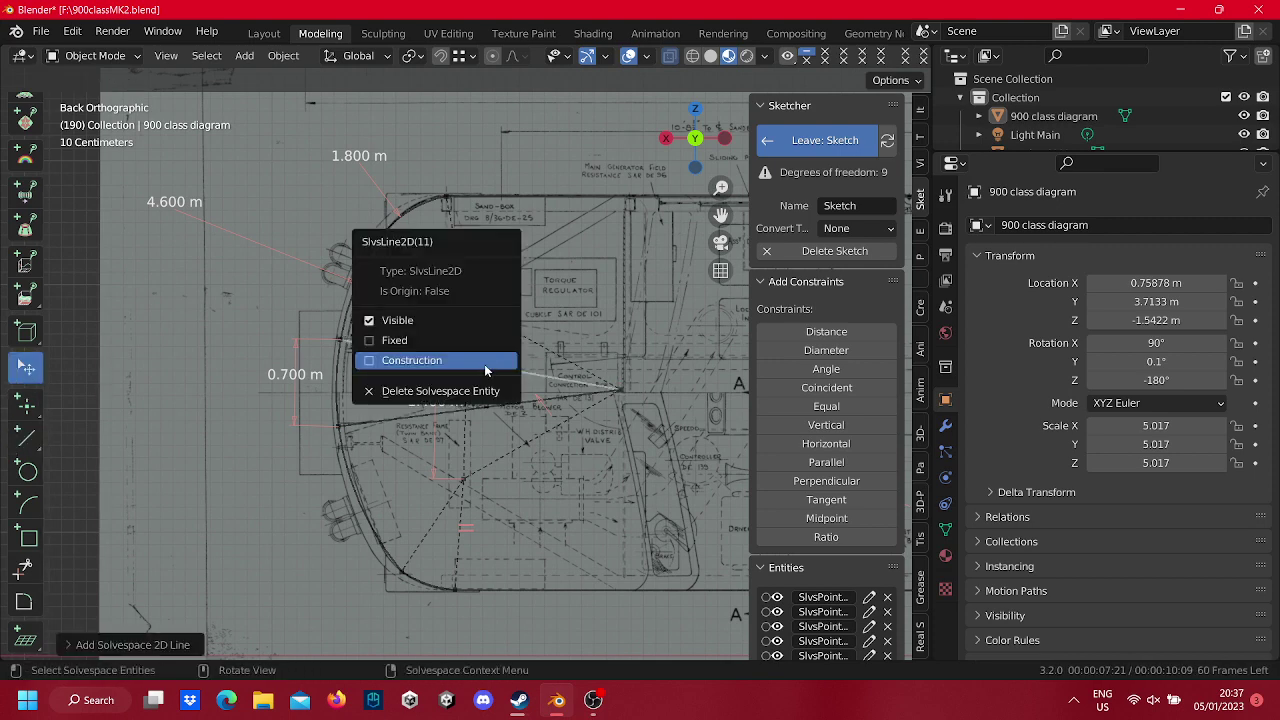
pyautogui.click(486, 371)
pyautogui.rightClick(501, 406)
pyautogui.click(501, 406)
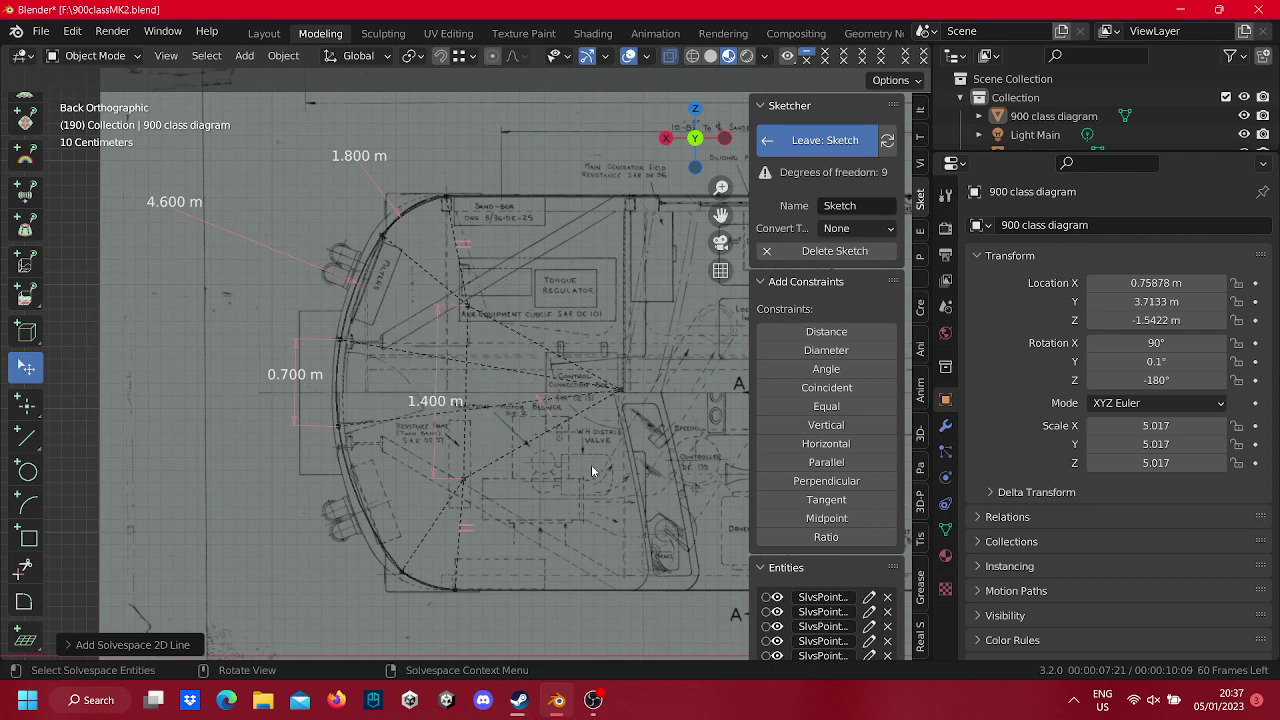
pyautogui.click(540, 378)
pyautogui.click(849, 331)
pyautogui.hotkey('ctrl', 'z')
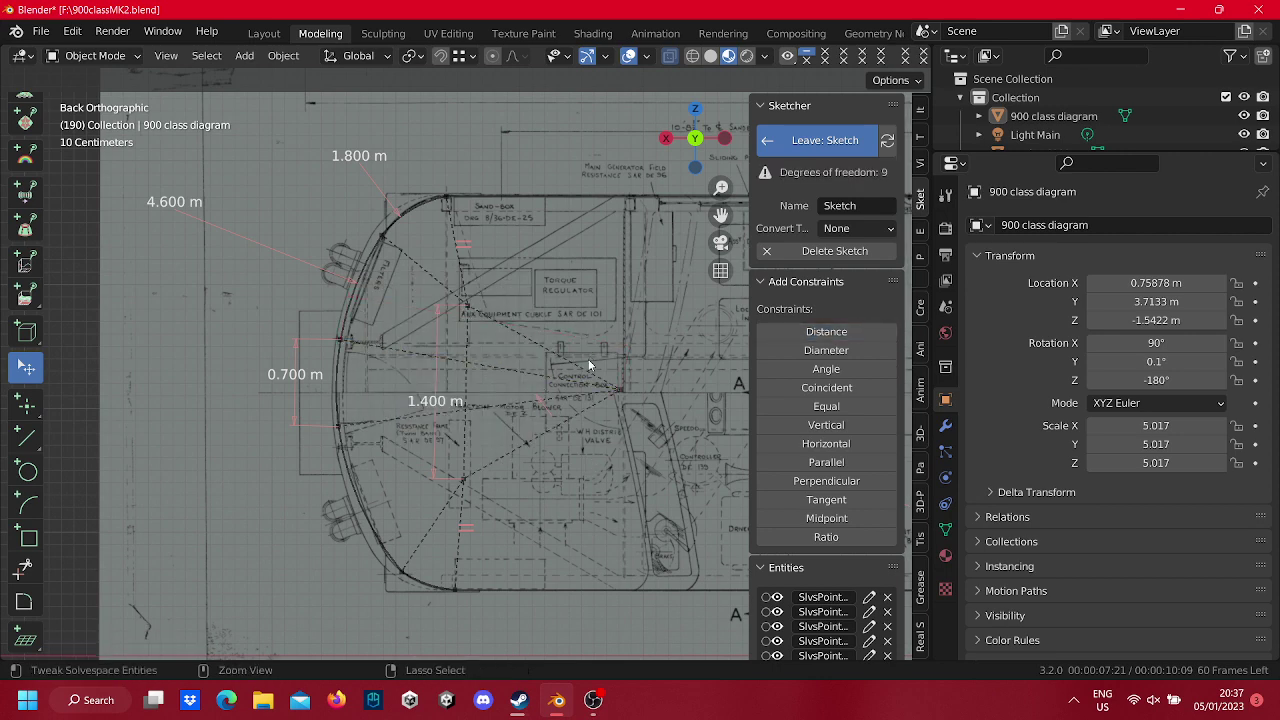
# Add a 1.400 m distance constraint, then delete the upper 1.400 m distance.
pyautogui.click(826, 331)
pyautogui.moveTo(519, 381); pyautogui.dragTo(552, 350)
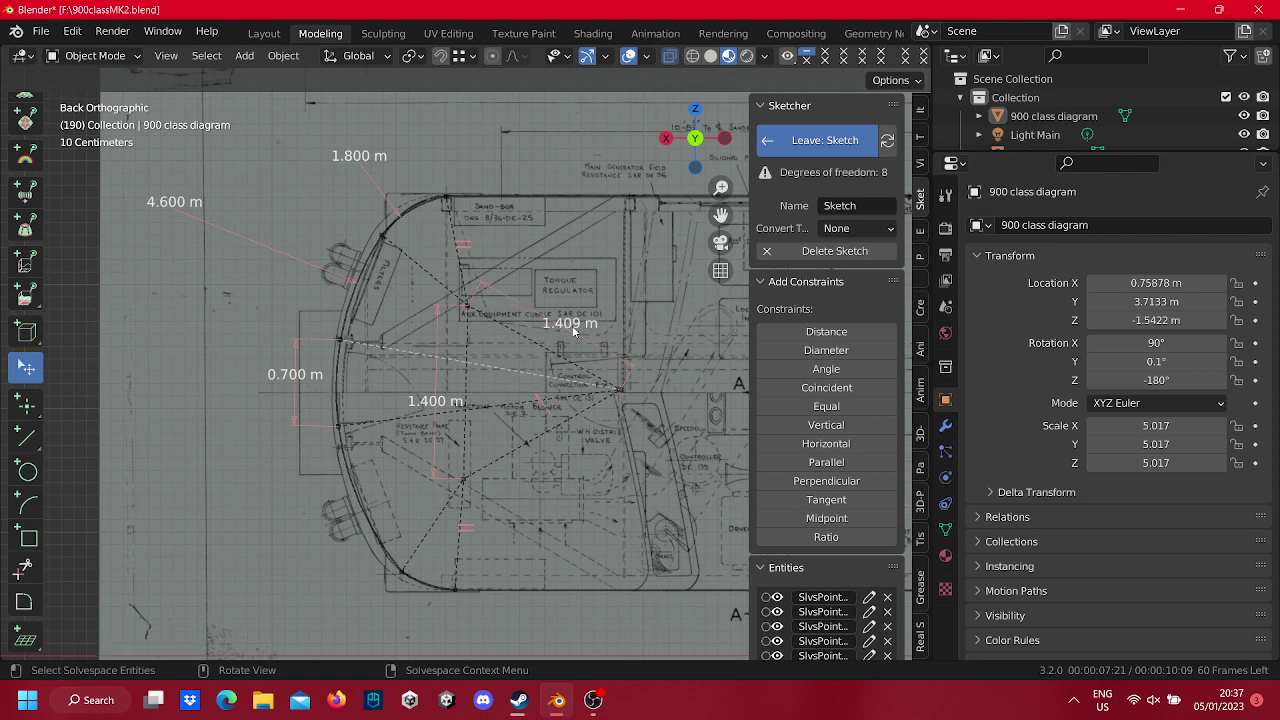
pyautogui.rightClick(568, 332)
pyautogui.click(570, 357)
pyautogui.press('BackSpace')
pyautogui.press('BackSpace')
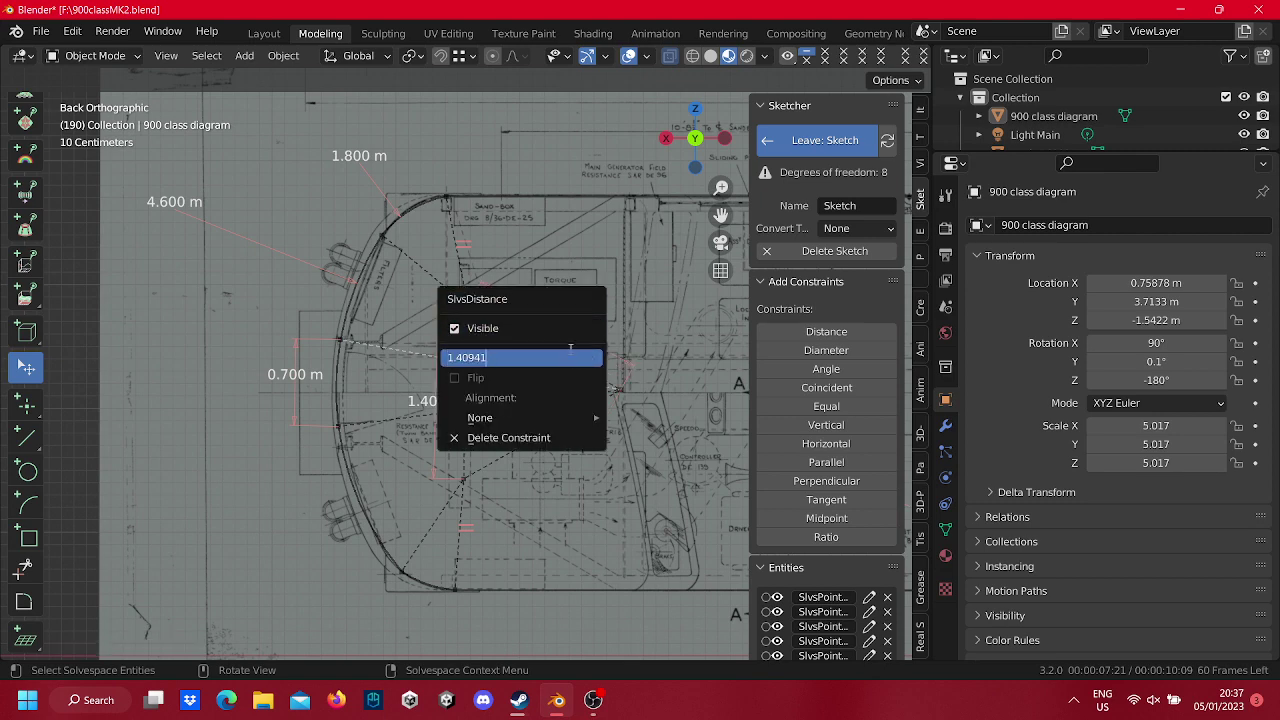
pyautogui.press('BackSpace')
pyautogui.press('Return')
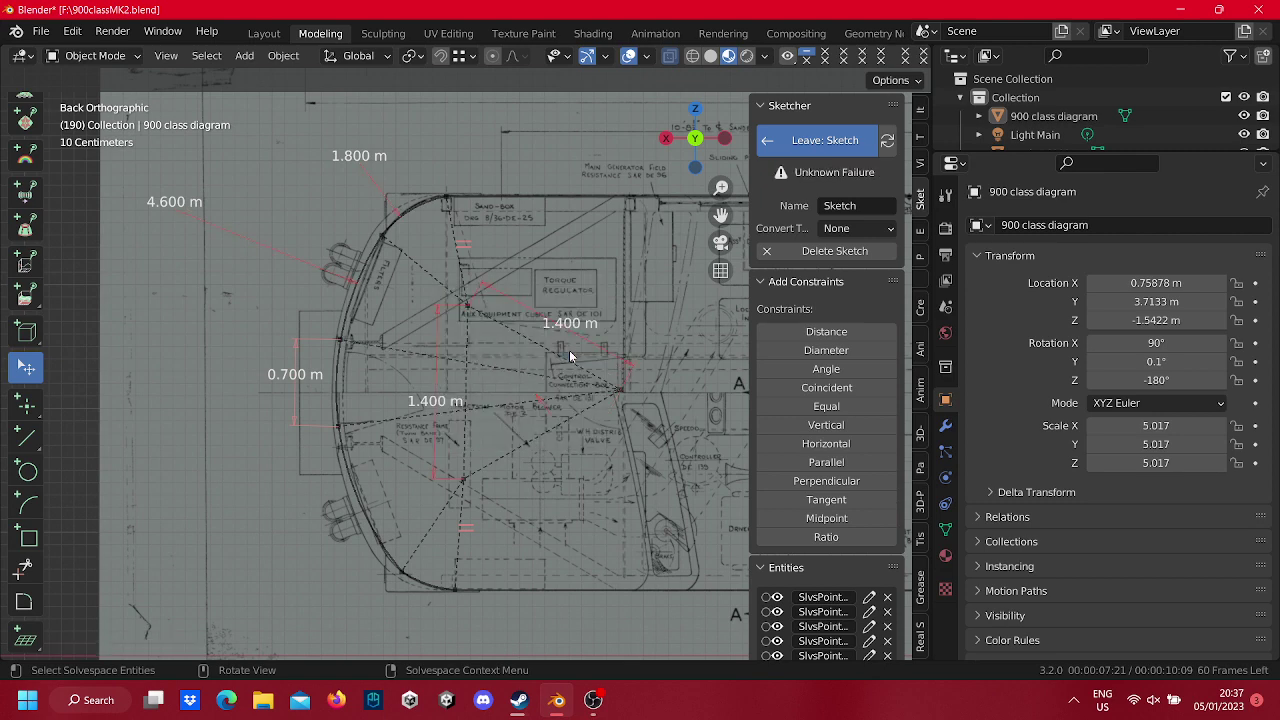
pyautogui.rightClick(570, 357)
pyautogui.click(536, 420)
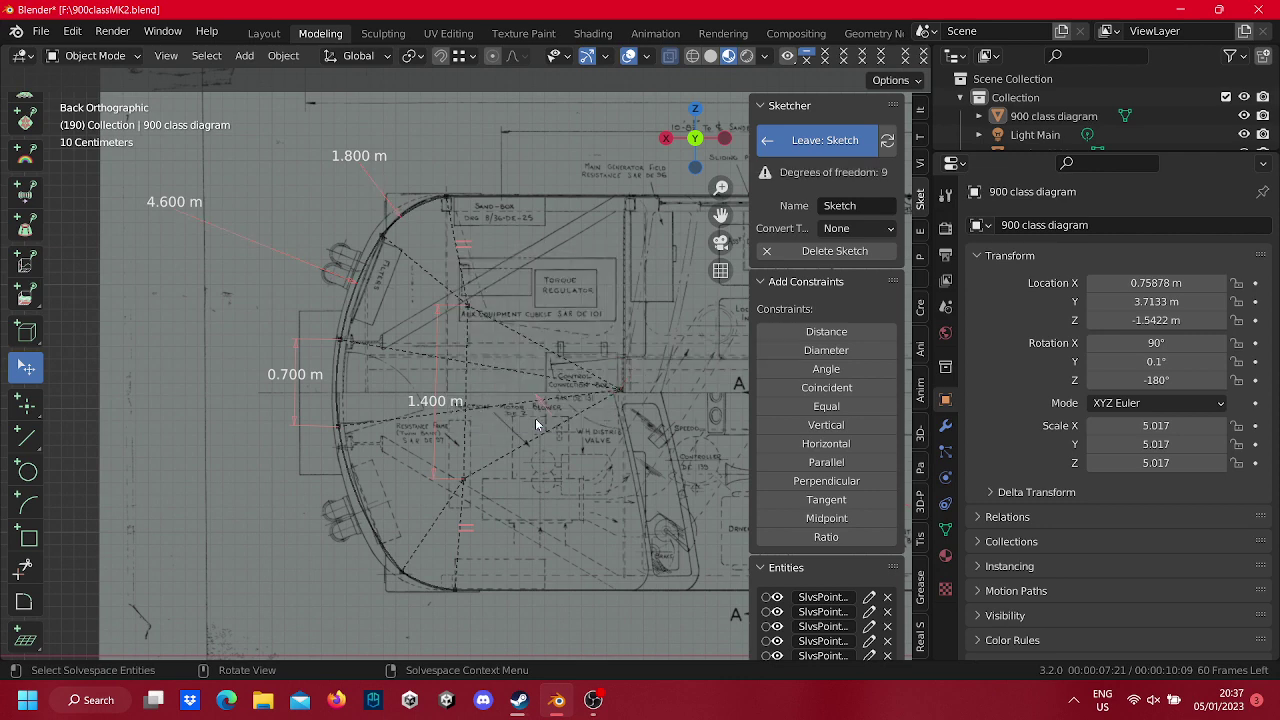
# Try distance constraints on the lines and a diameter on the lower arc, undoing each.
pyautogui.click(875, 334)
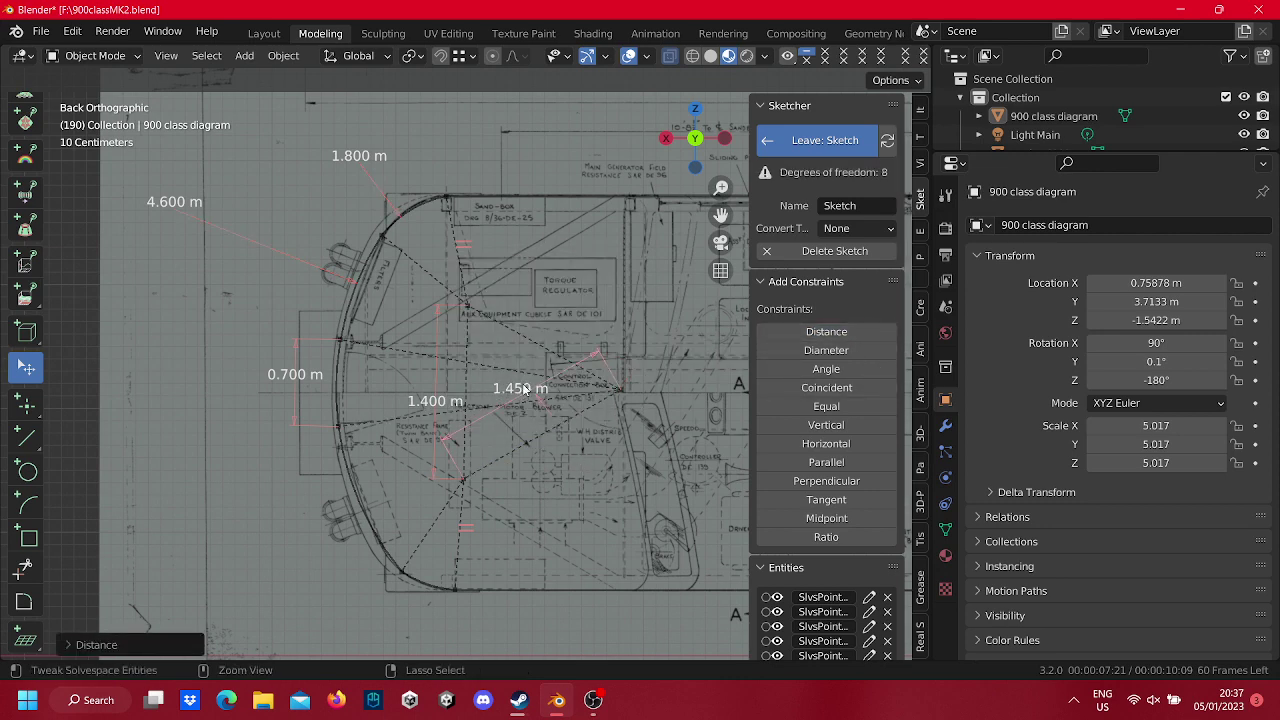
pyautogui.hotkey('ctrl', 'z')
pyautogui.click(872, 332)
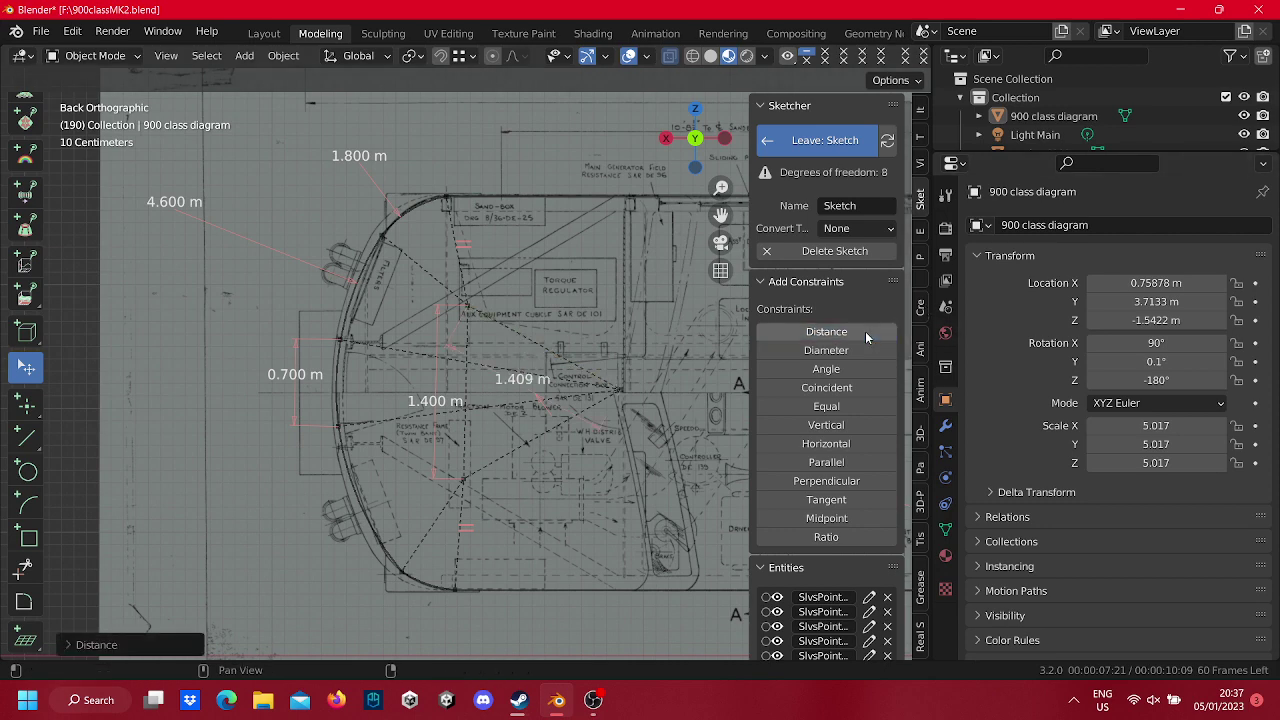
pyautogui.hotkey('ctrl', 'z')
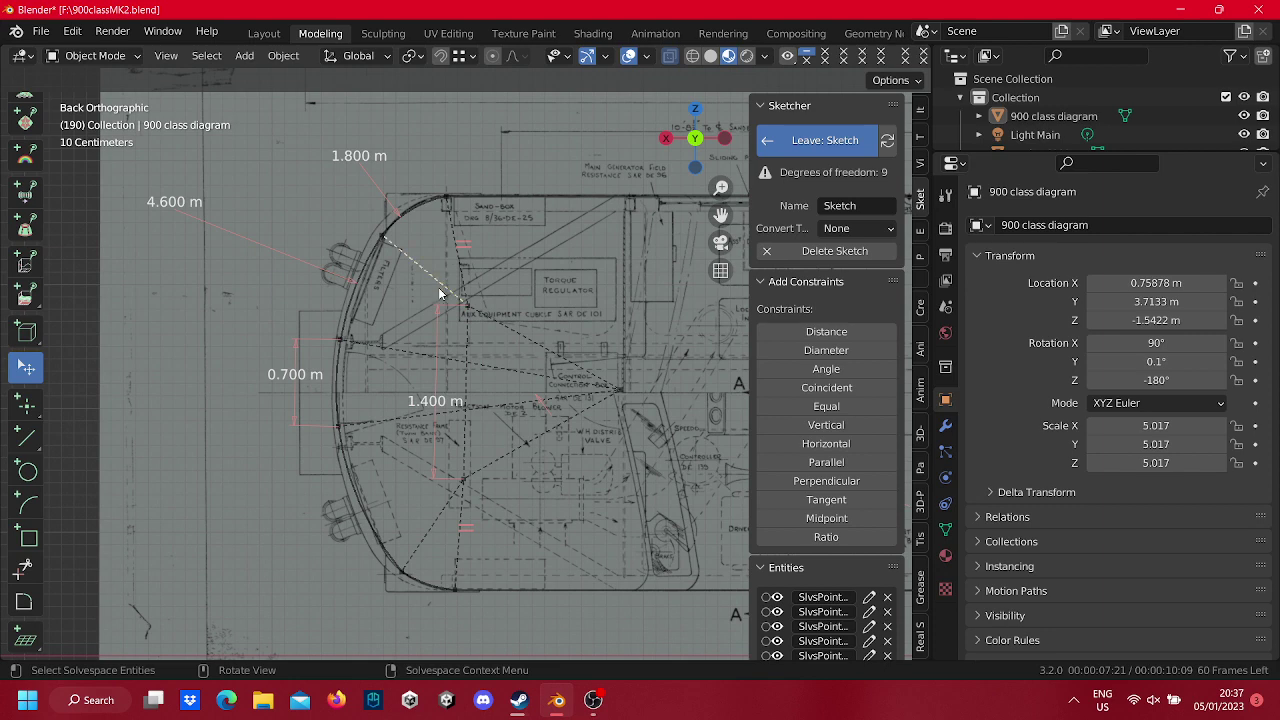
pyautogui.click(889, 336)
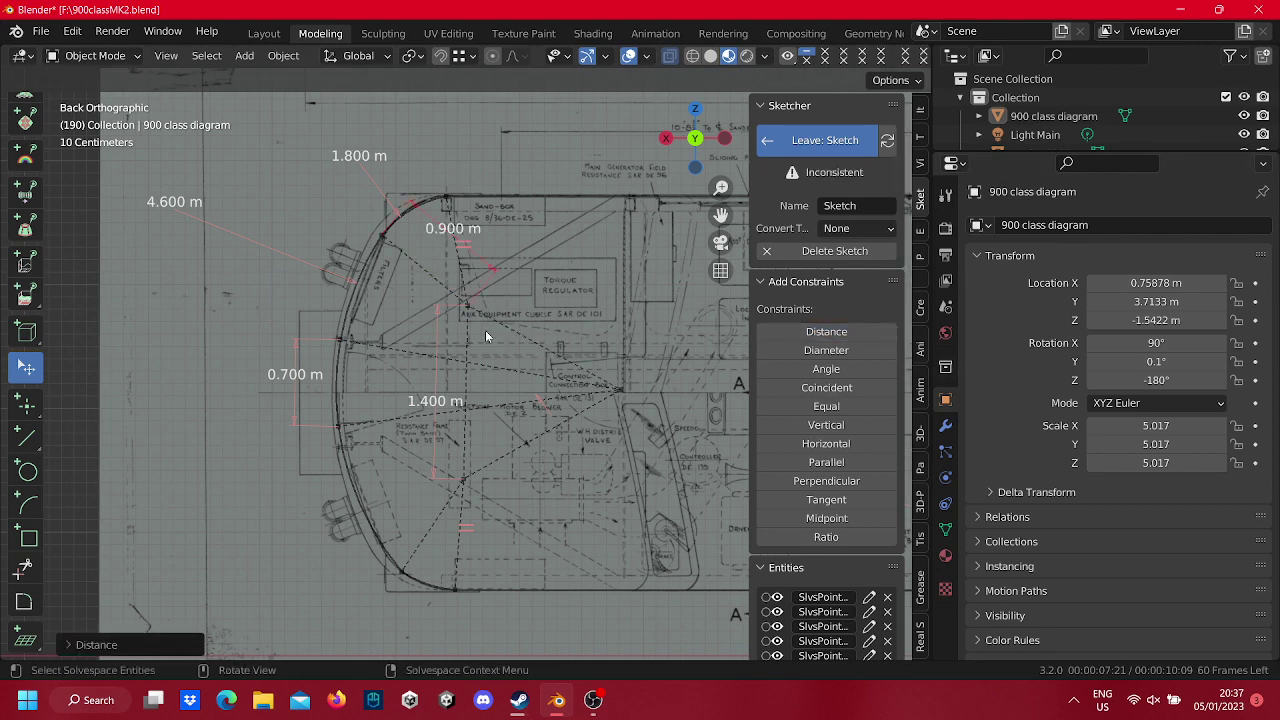
pyautogui.hotkey('ctrl', 'z')
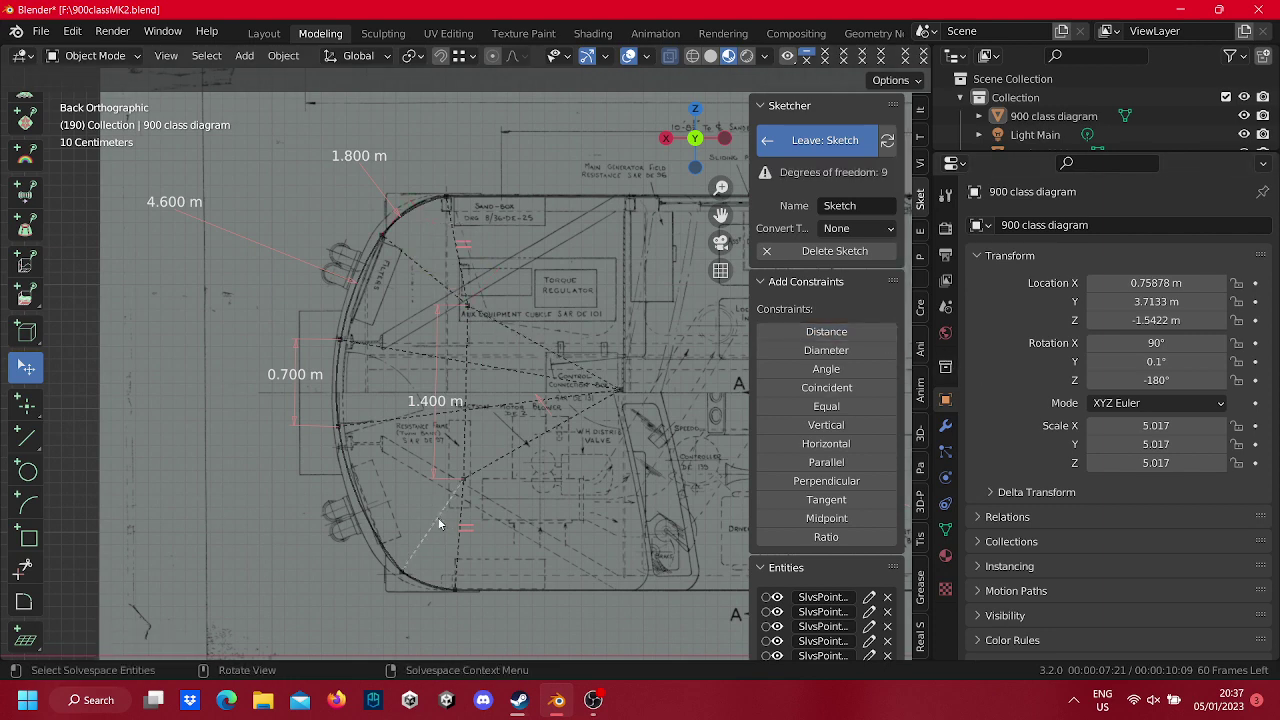
pyautogui.click(428, 588)
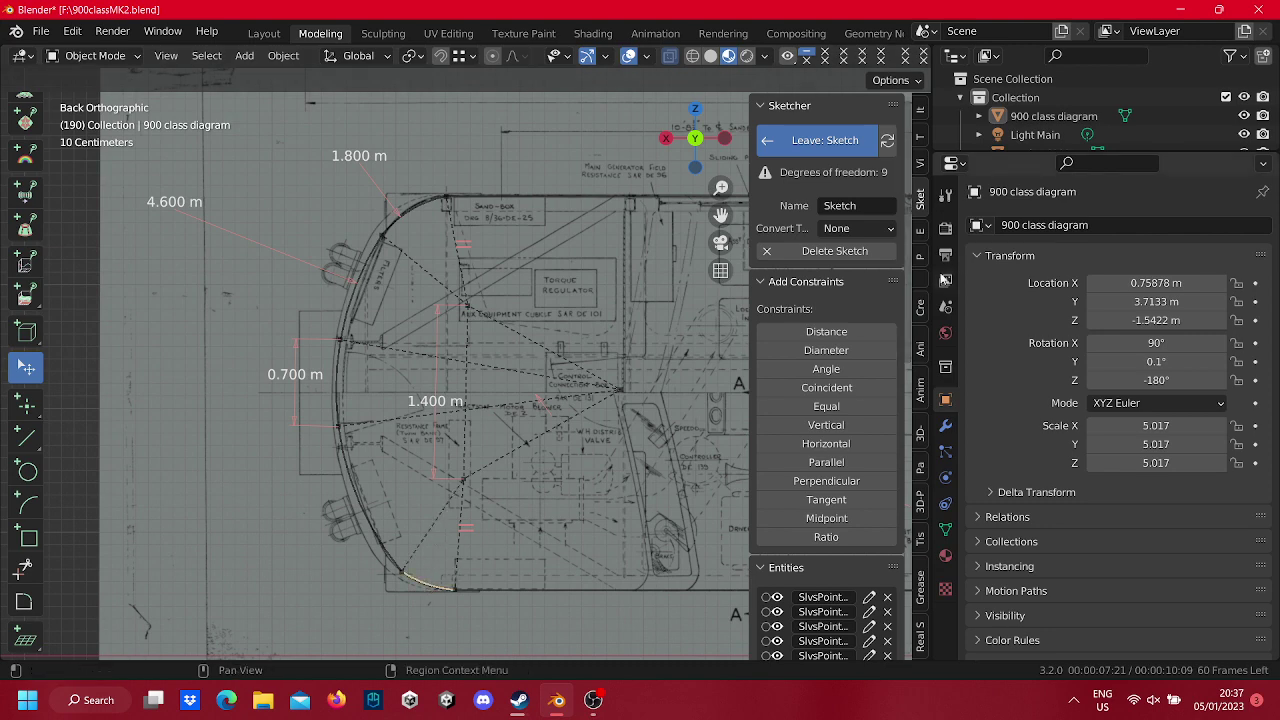
pyautogui.click(852, 352)
pyautogui.hotkey('ctrl', 'z')
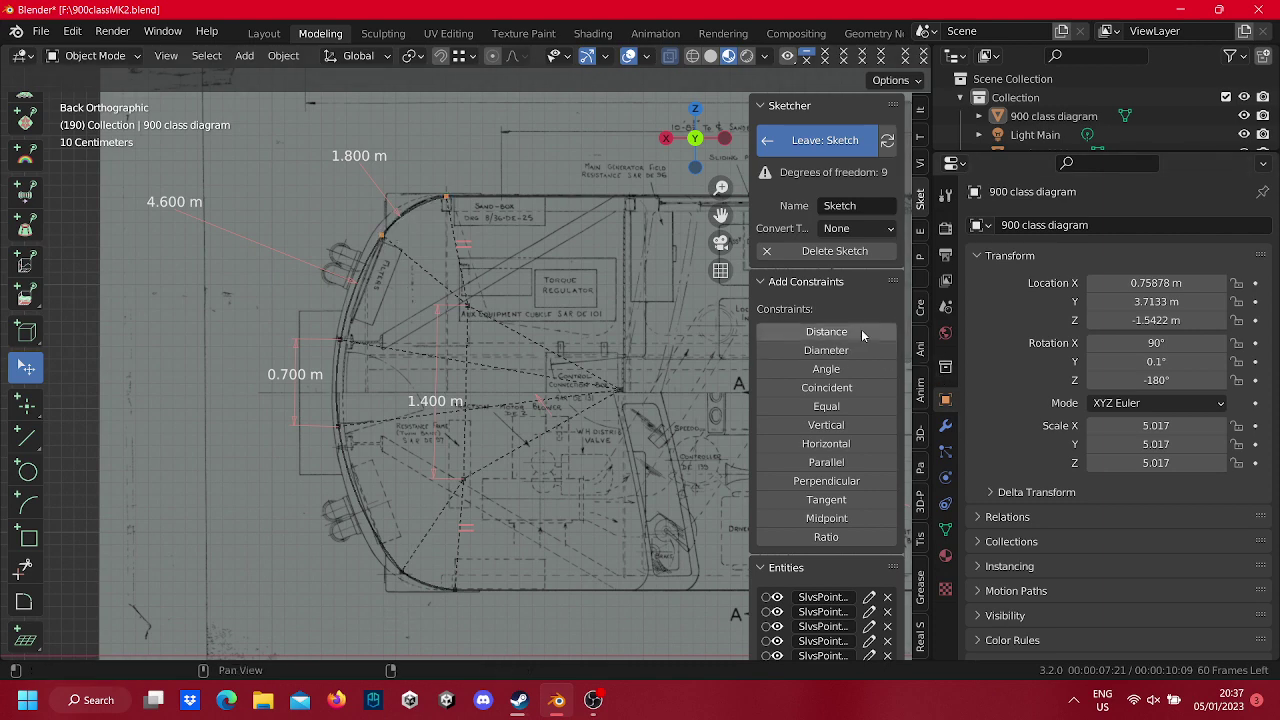
# Add a distance at the top corner, move its label up-left, and set it to 0.600 m.
pyautogui.click(826, 331)
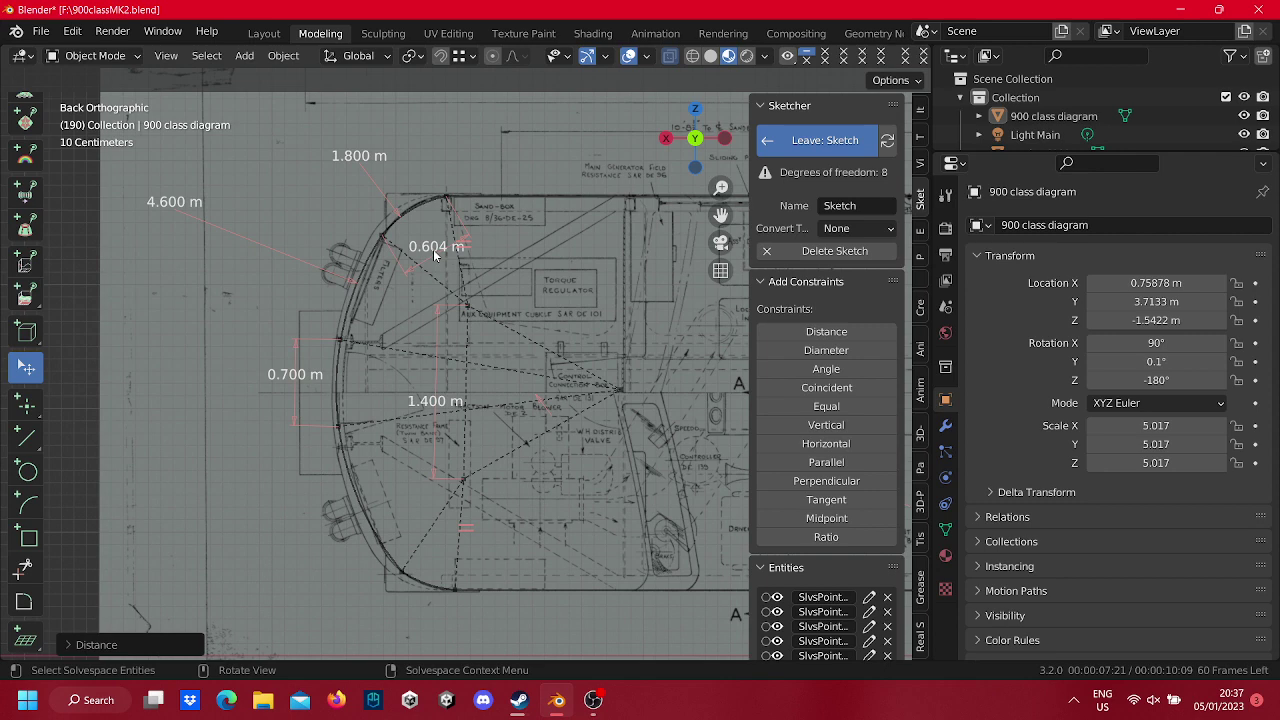
pyautogui.scroll(1, 430, 252)
pyautogui.scroll(1, 484, 347)
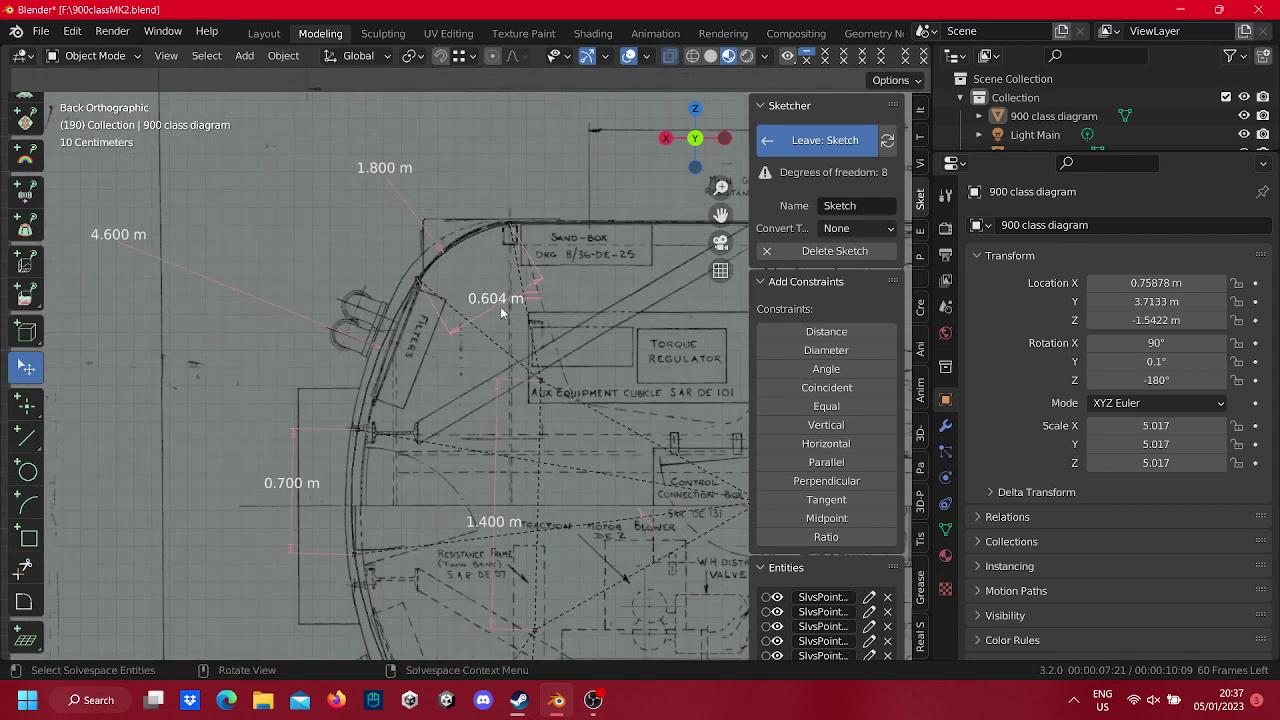
pyautogui.moveTo(495, 308); pyautogui.dragTo(355, 134)
pyautogui.scroll(-2, 355, 134)
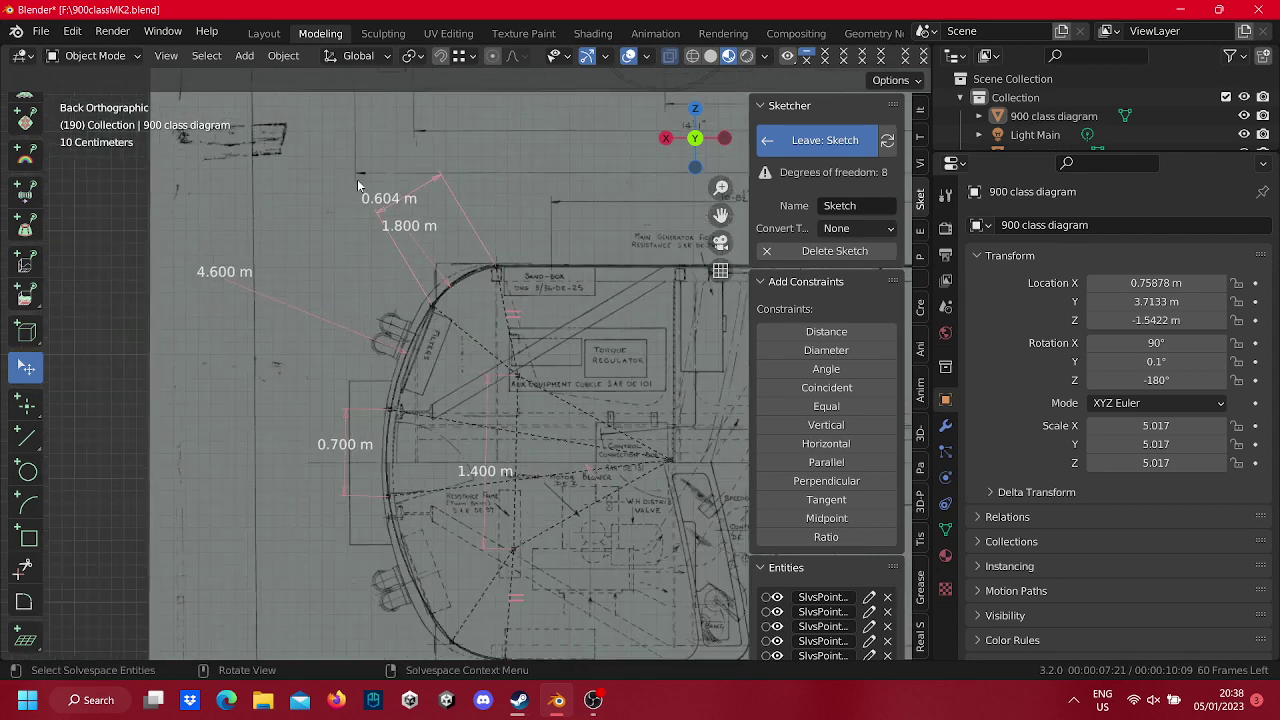
pyautogui.moveTo(404, 204); pyautogui.dragTo(358, 155)
pyautogui.moveTo(420, 233); pyautogui.dragTo(414, 212)
pyautogui.rightClick(365, 146)
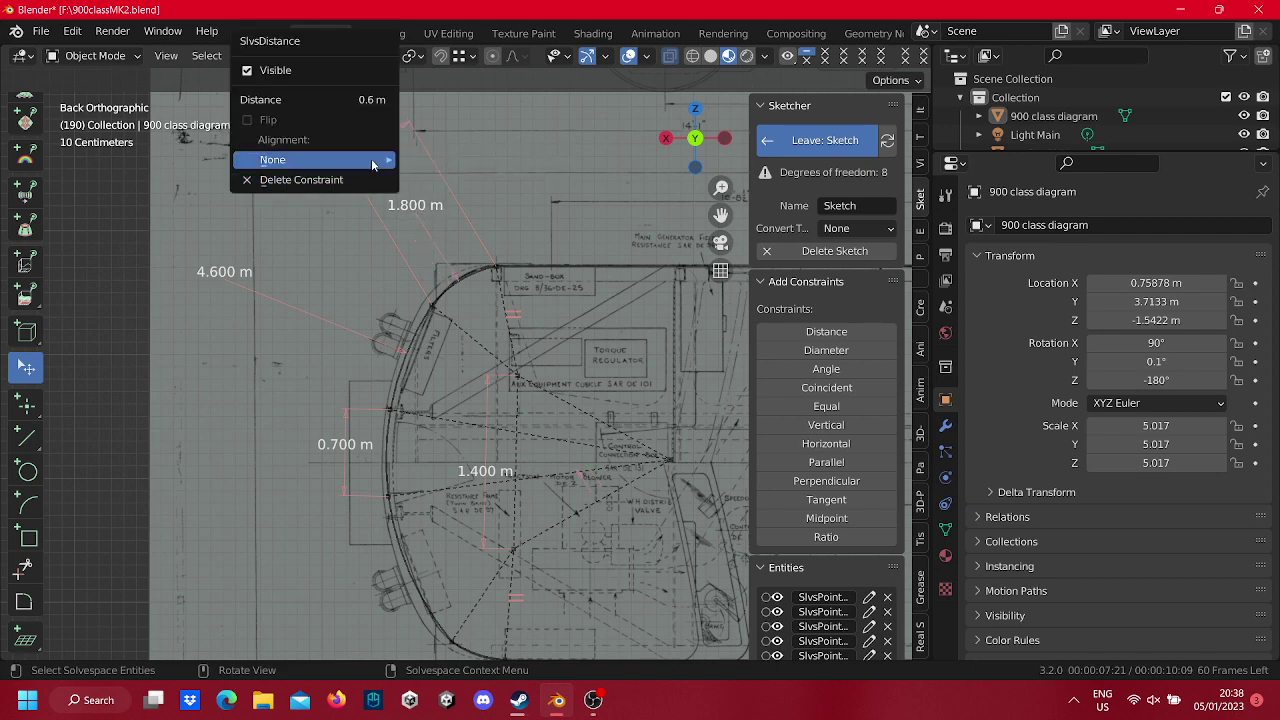
pyautogui.click(378, 100)
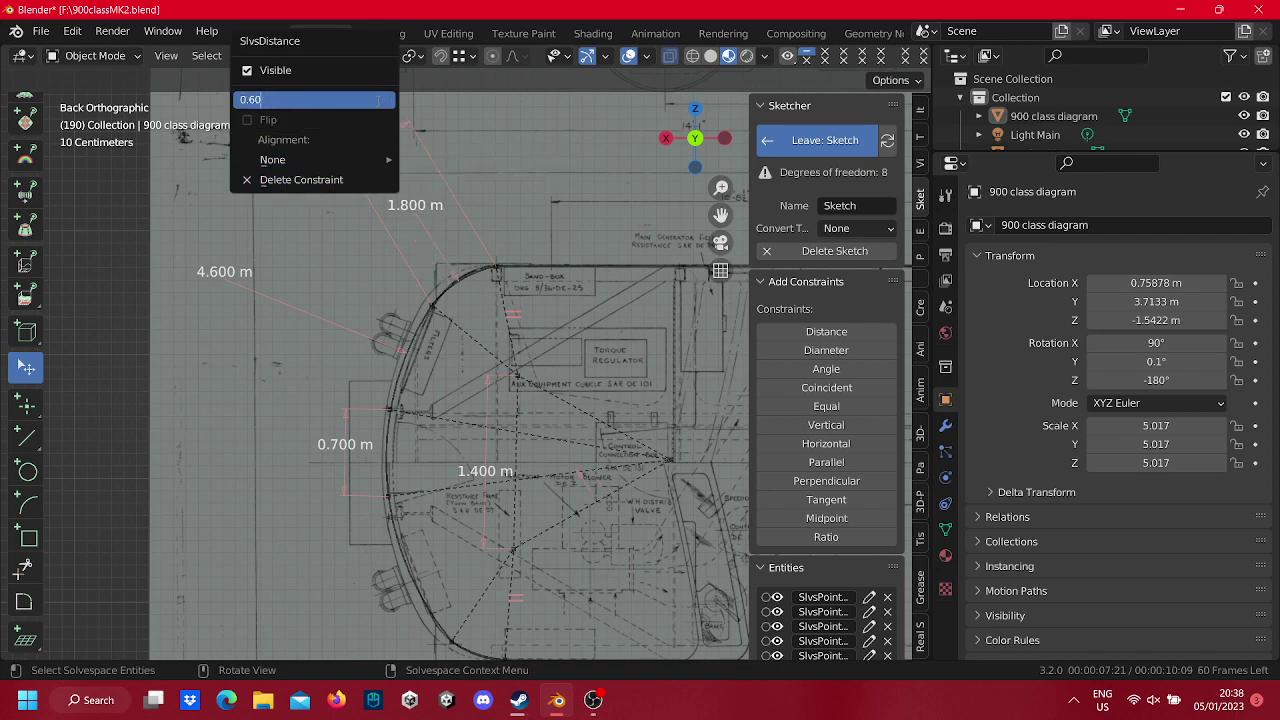
pyautogui.press('Return')
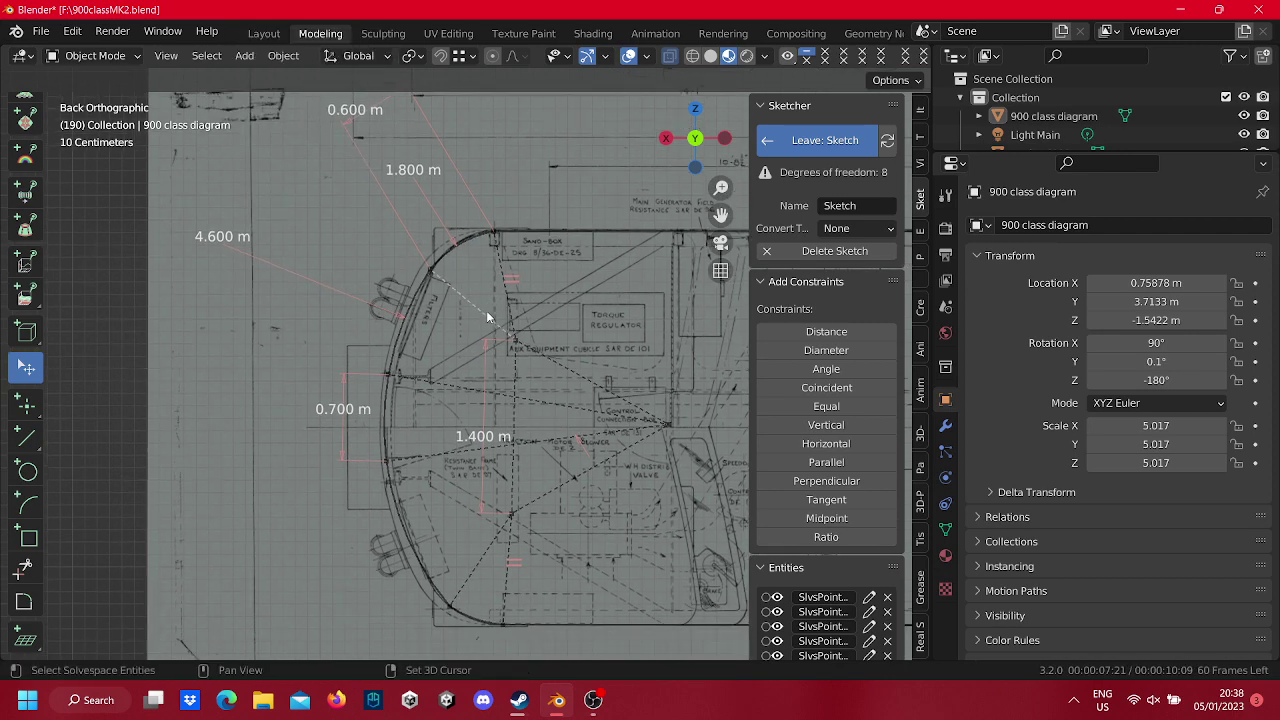
pyautogui.keyDown('shift'); pyautogui.scroll(-2, 486, 310); pyautogui.keyUp('shift')
pyautogui.scroll(3, 389, 370)
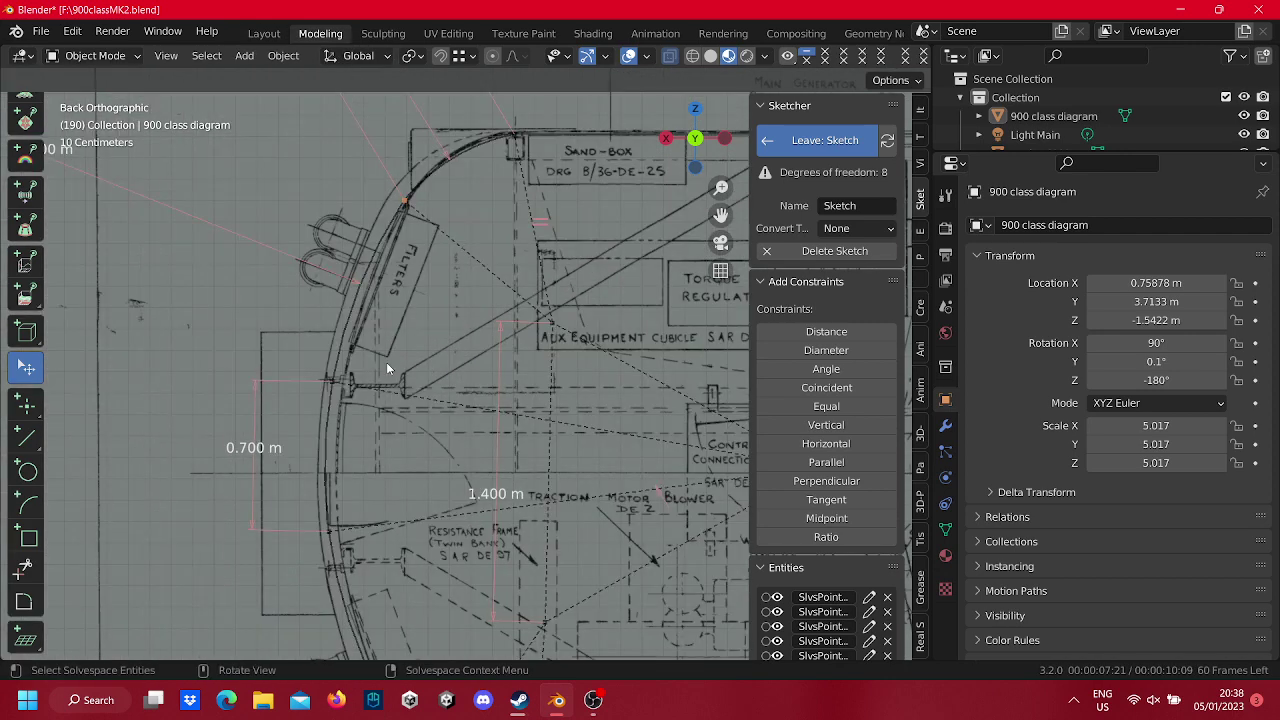
# Nudge a left-edge point and raise the 1.400 m distance to 1.450 m, then 1.500 m.
pyautogui.click(334, 382)
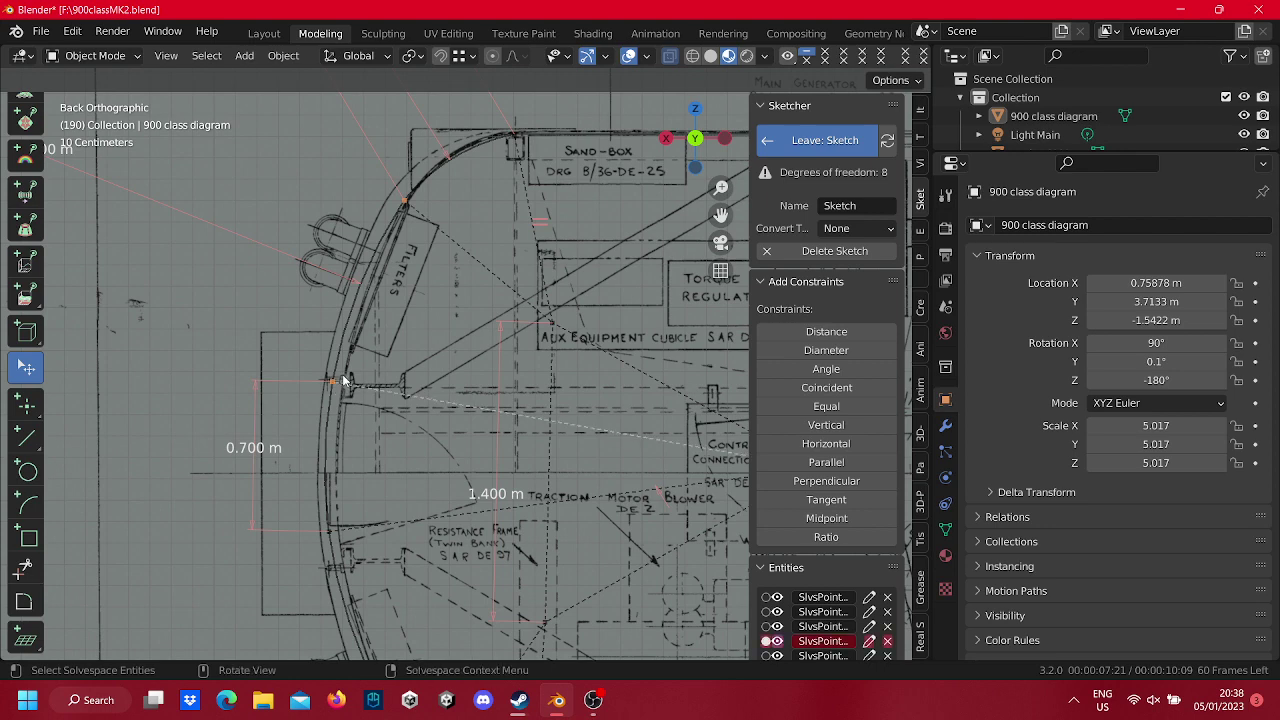
pyautogui.moveTo(319, 447); pyautogui.dragTo(332, 437)
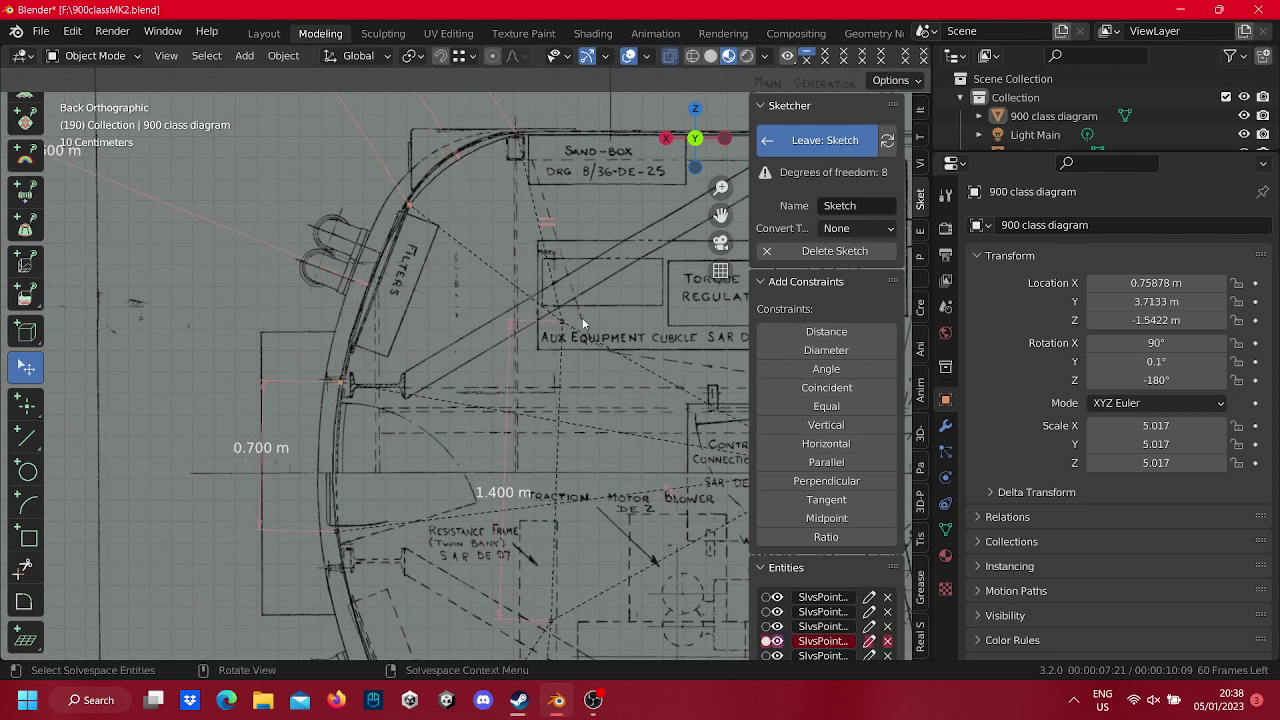
pyautogui.rightClick(503, 492)
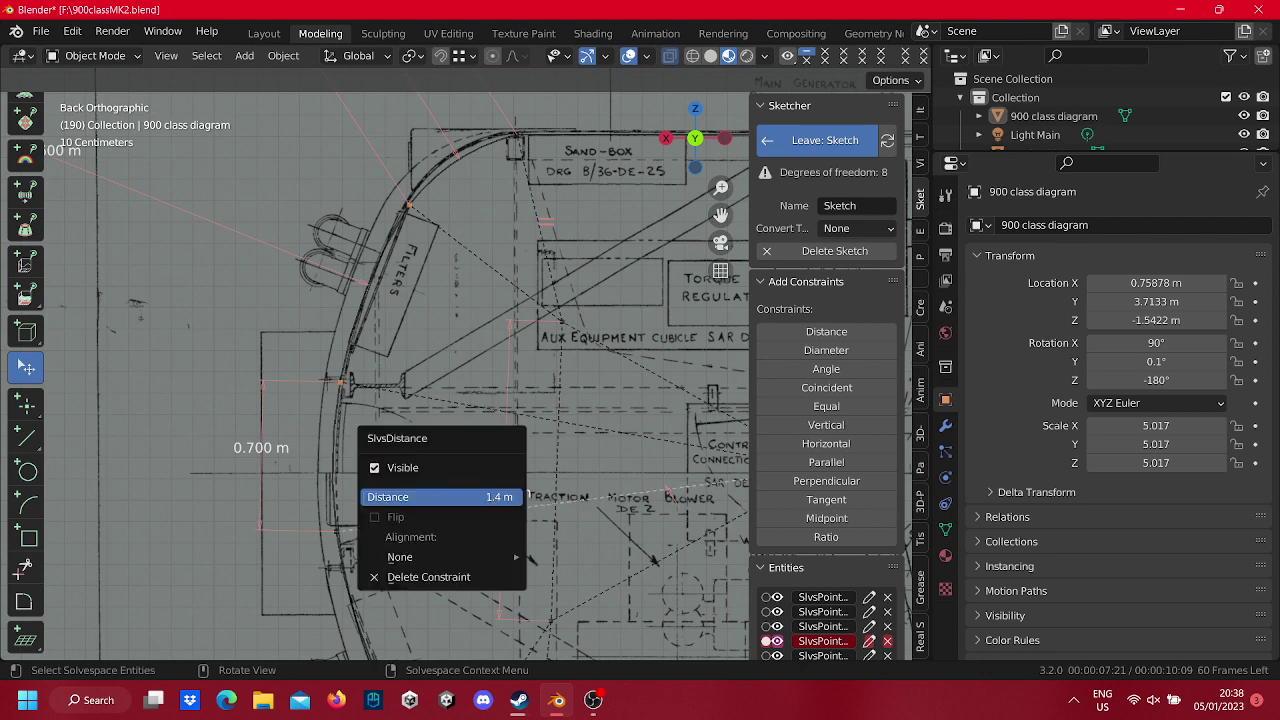
pyautogui.click(443, 497)
pyautogui.write('5')
pyautogui.press('Return')
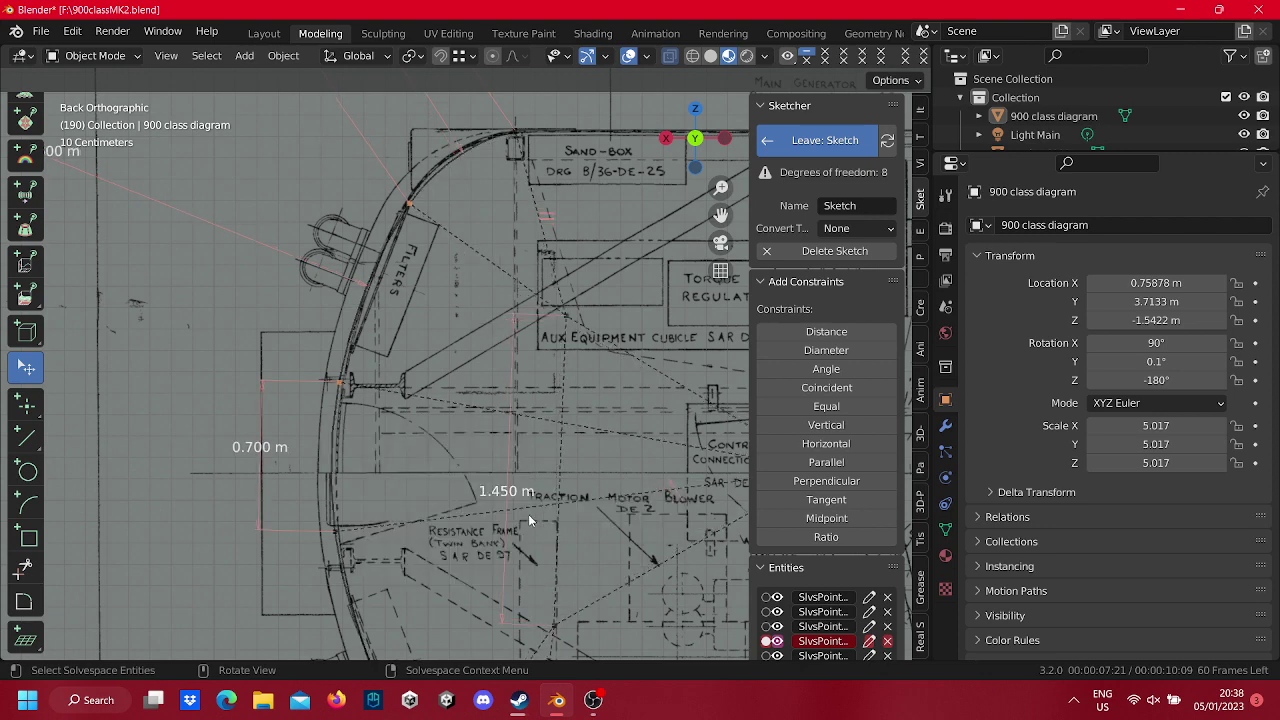
pyautogui.rightClick(515, 495)
pyautogui.click(517, 497)
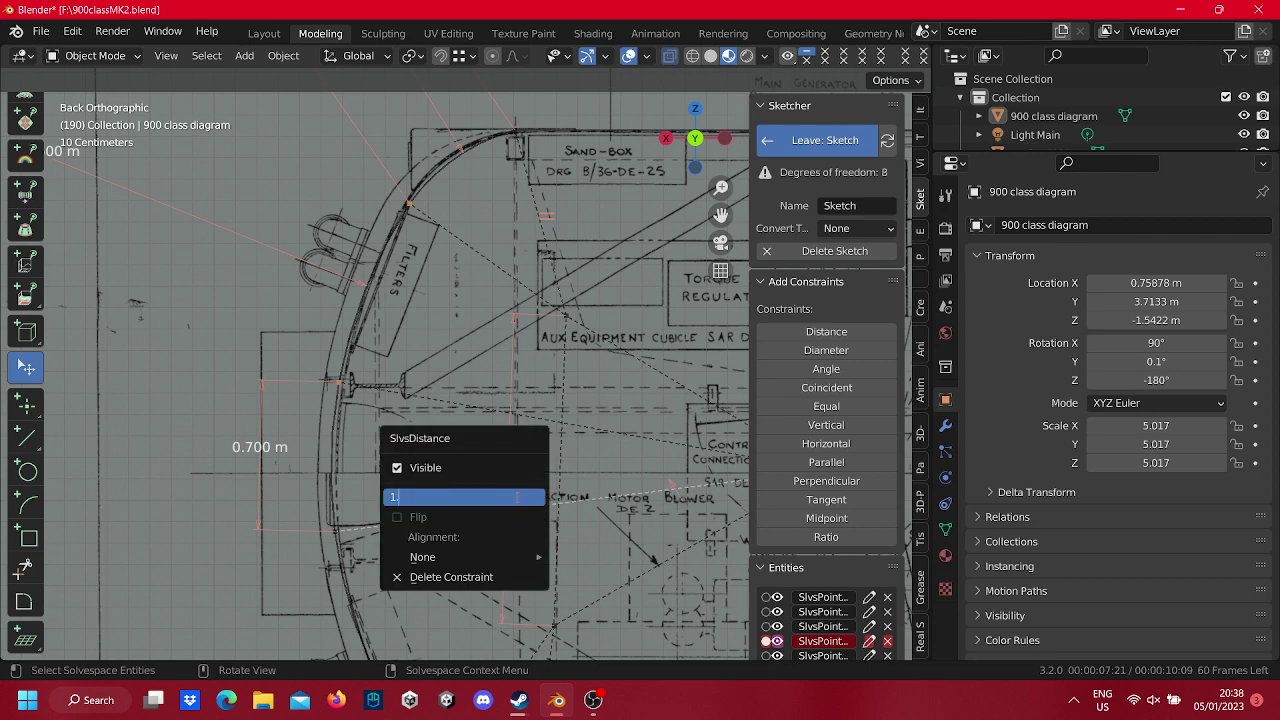
pyautogui.write('5')
pyautogui.press('Return')
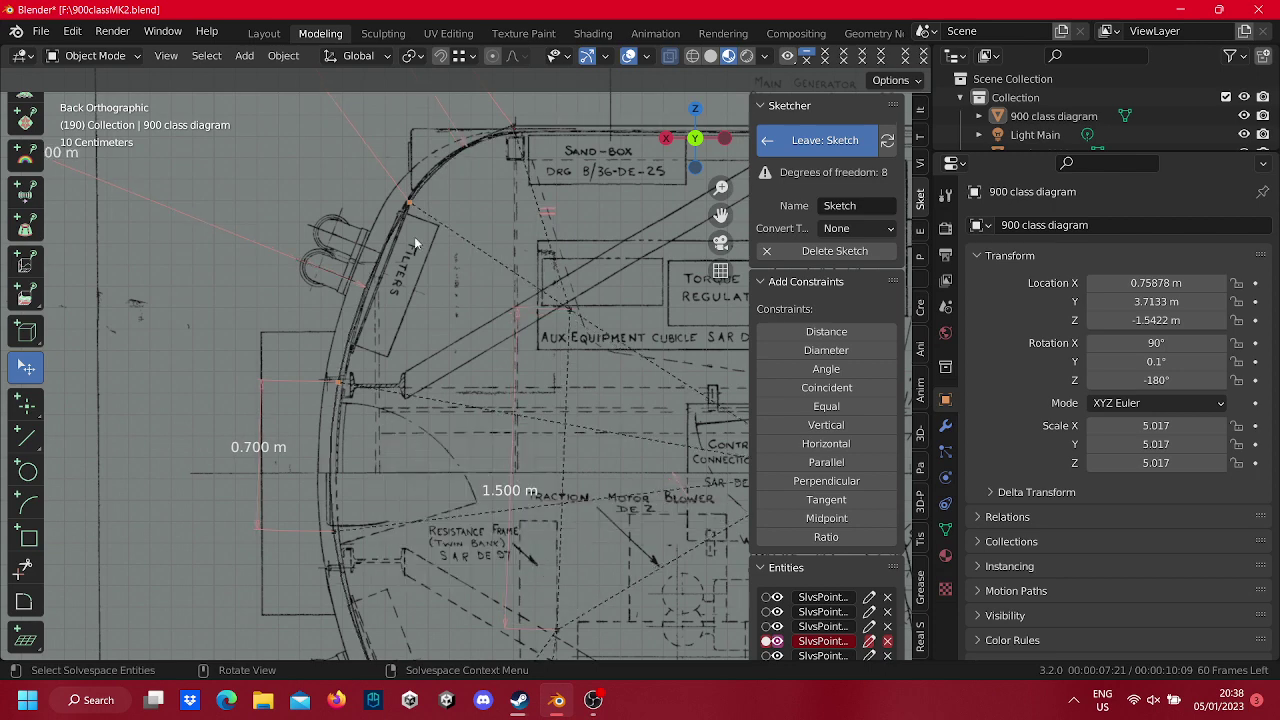
pyautogui.moveTo(429, 246)
pyautogui.keyDown('shift'); pyautogui.mouseDown(button='middle')
pyautogui.moveTo(451, 298)
pyautogui.moveTo(300, 240)
pyautogui.mouseUp(button='middle'); pyautogui.keyUp('shift')
# Add a 0.904 m distance on the curved nose, move its label left, and round it to 0.900 m.
pyautogui.click(826, 331)
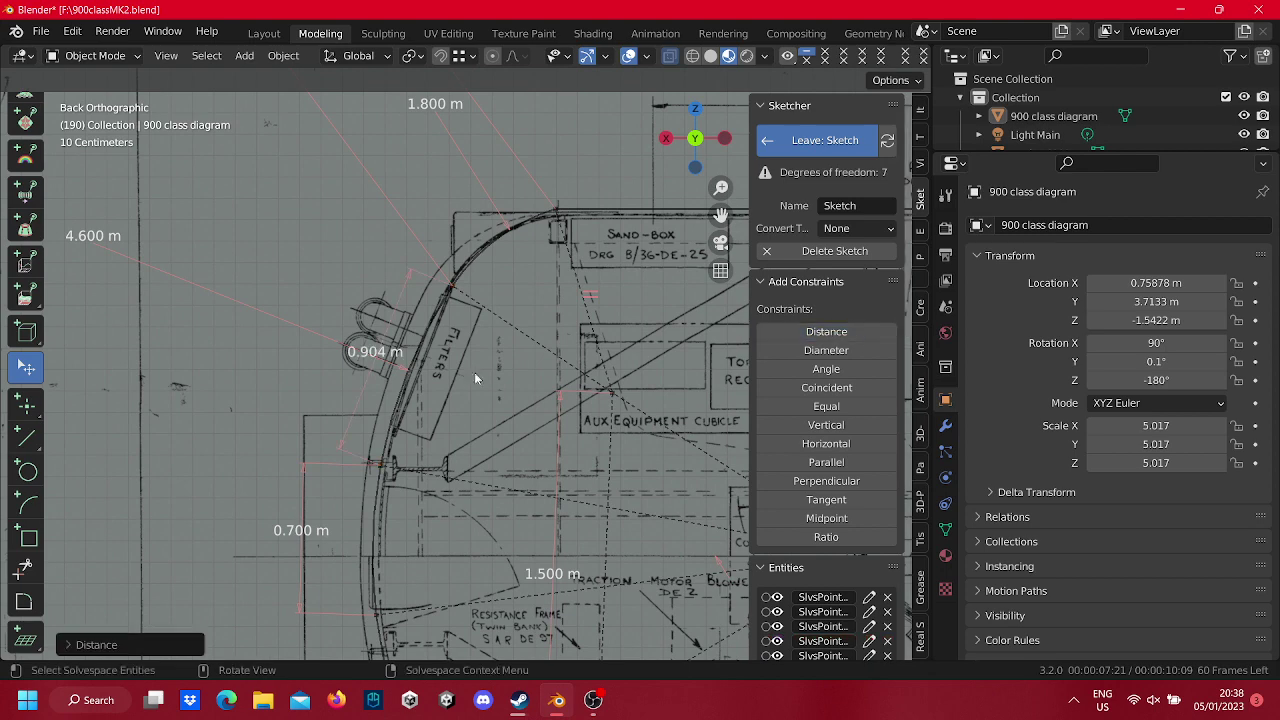
pyautogui.scroll(-2, 425, 367)
pyautogui.moveTo(425, 367); pyautogui.dragTo(180, 265)
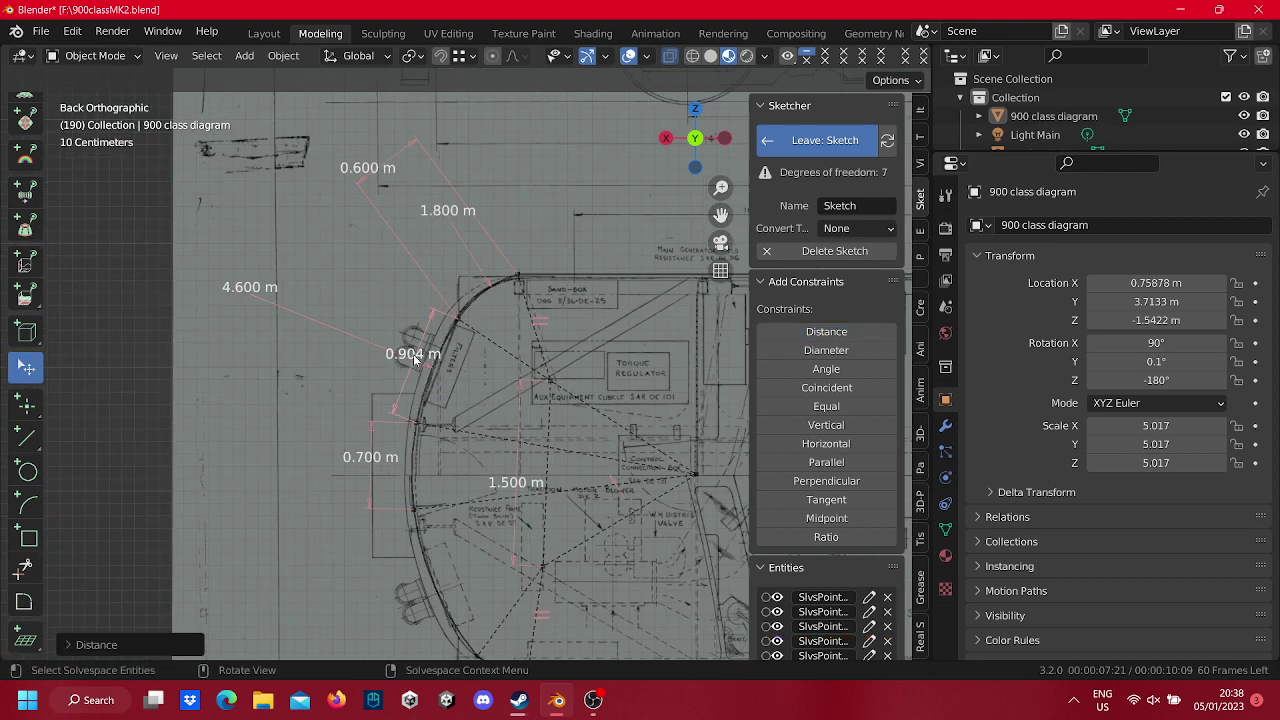
pyautogui.click(180, 265)
pyautogui.click(180, 262)
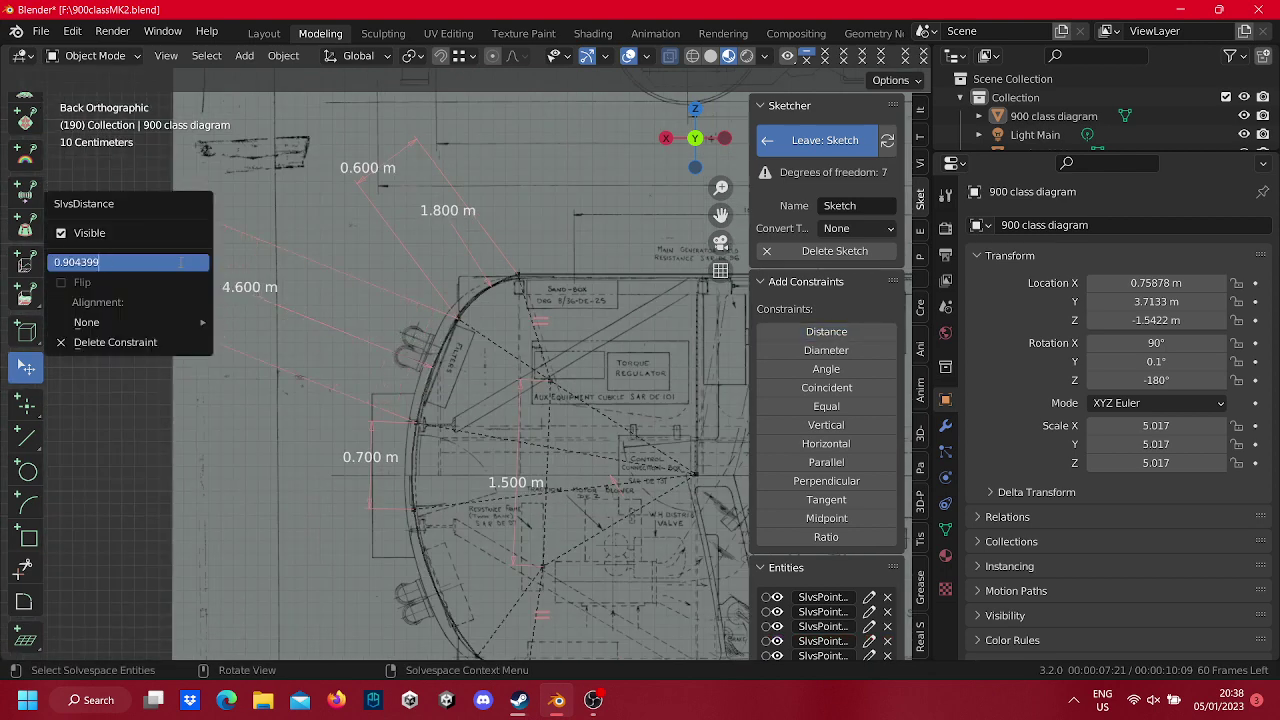
pyautogui.write('0.9')
pyautogui.press('Return')
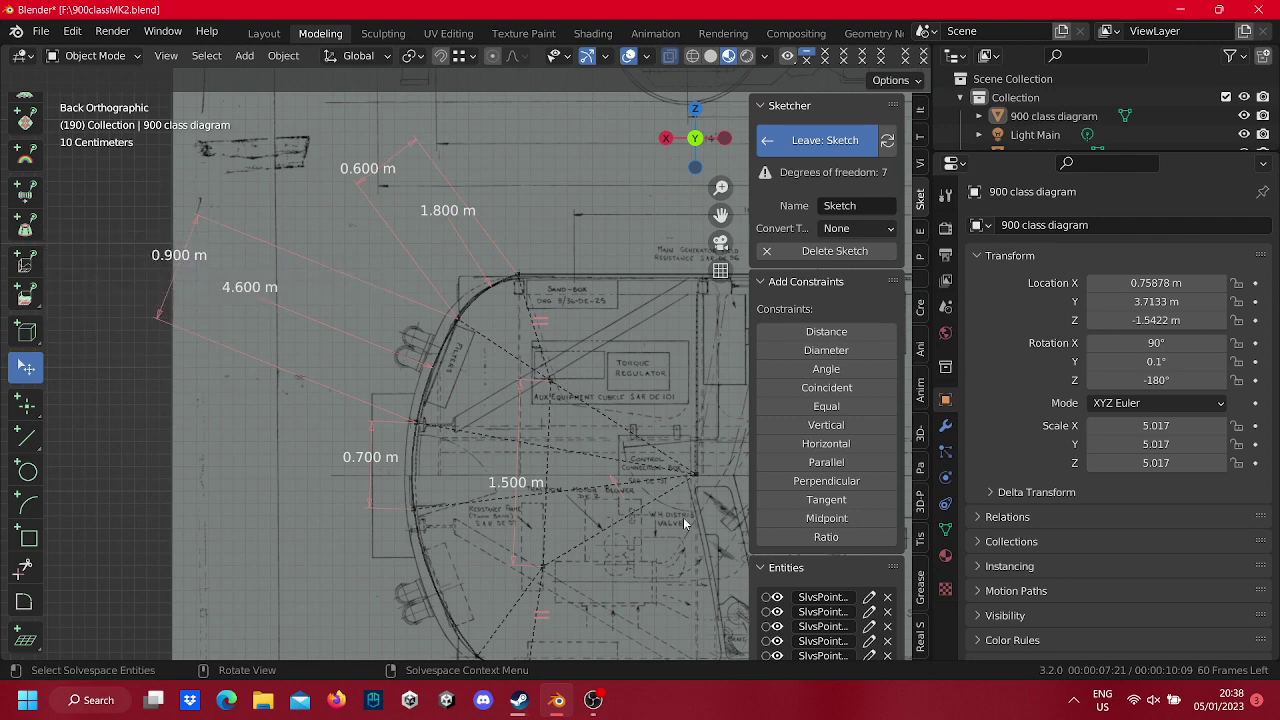
# Add a distance between two points on the left curve.
pyautogui.keyDown('shift'); pyautogui.moveTo(455, 426); pyautogui.dragTo(477, 330, button='middle'); pyautogui.keyUp('shift')
pyautogui.click(437, 326)
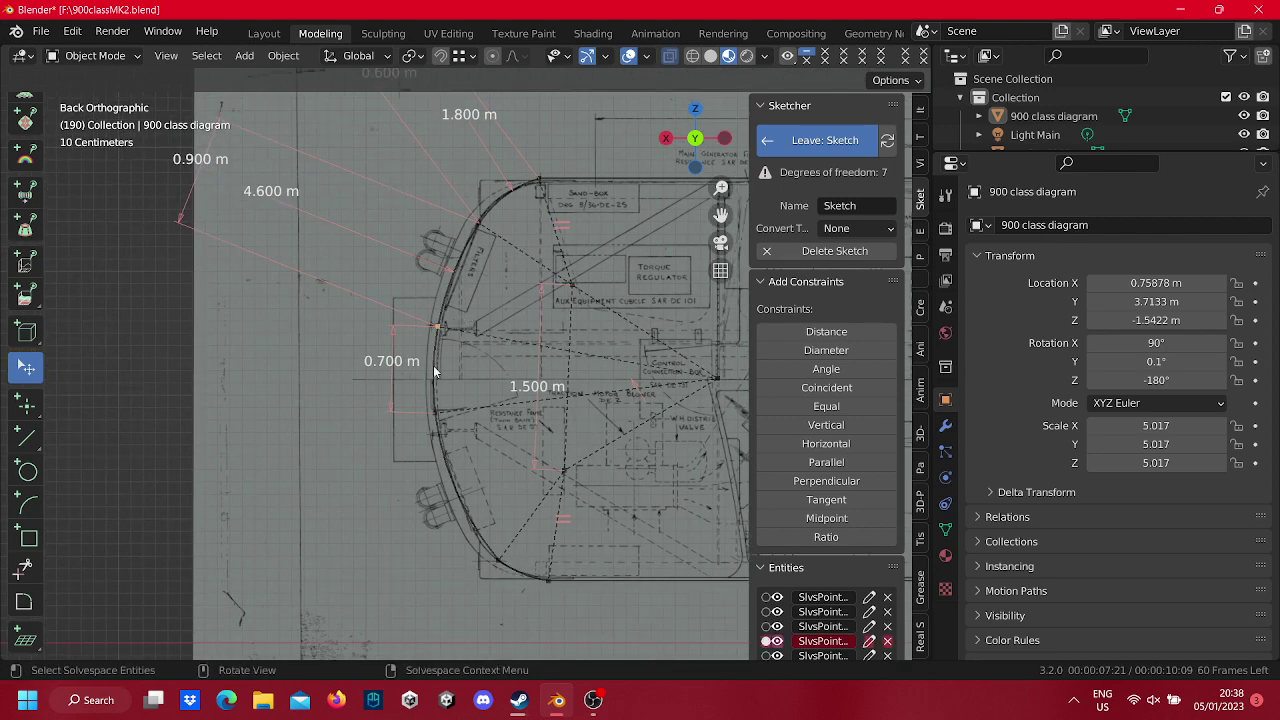
pyautogui.click(435, 413)
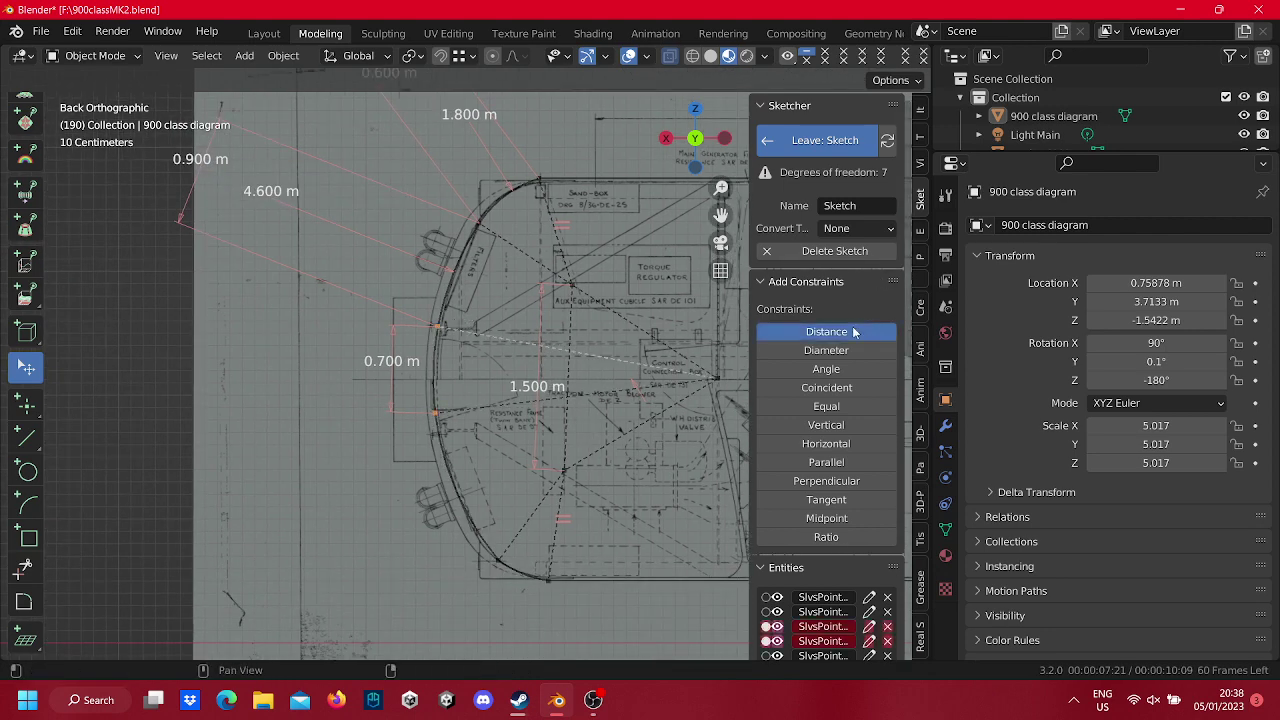
pyautogui.click(855, 332)
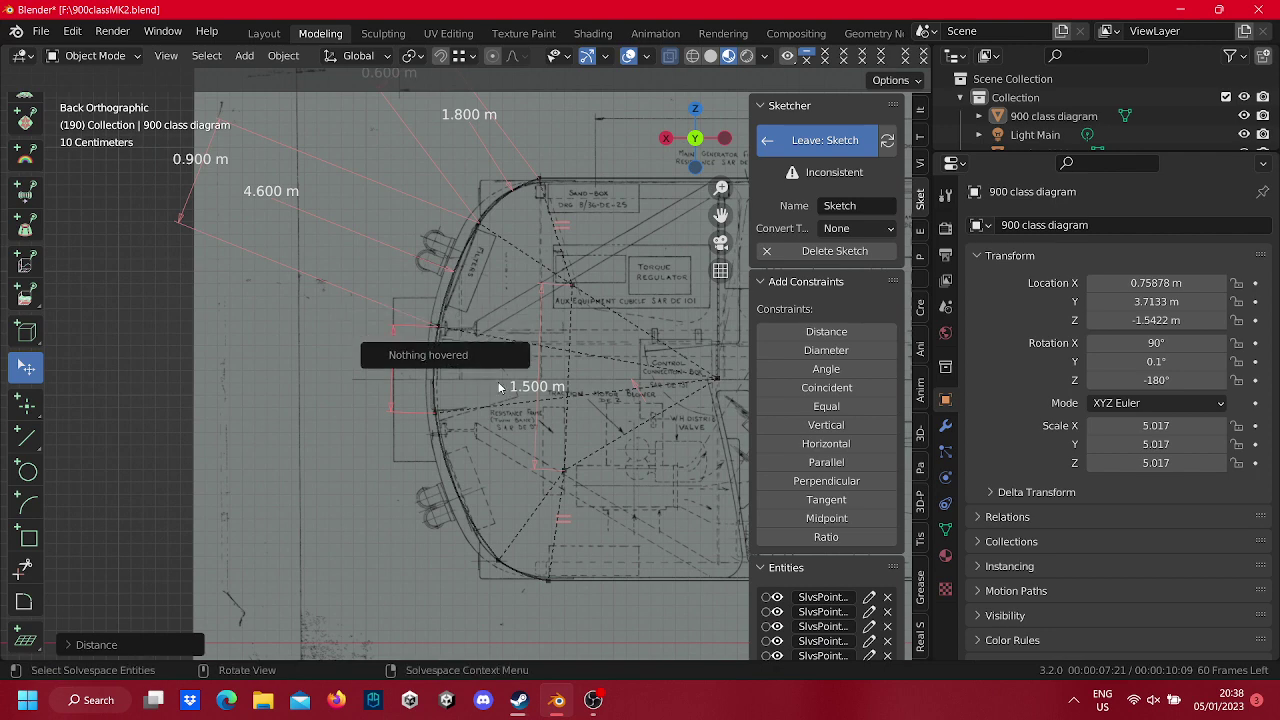
# Try Vertical on the selected arcs, then make the two lines equal length.
pyautogui.keyDown('shift'); pyautogui.moveTo(557, 426); pyautogui.dragTo(522, 356, button='middle'); pyautogui.keyUp('shift')
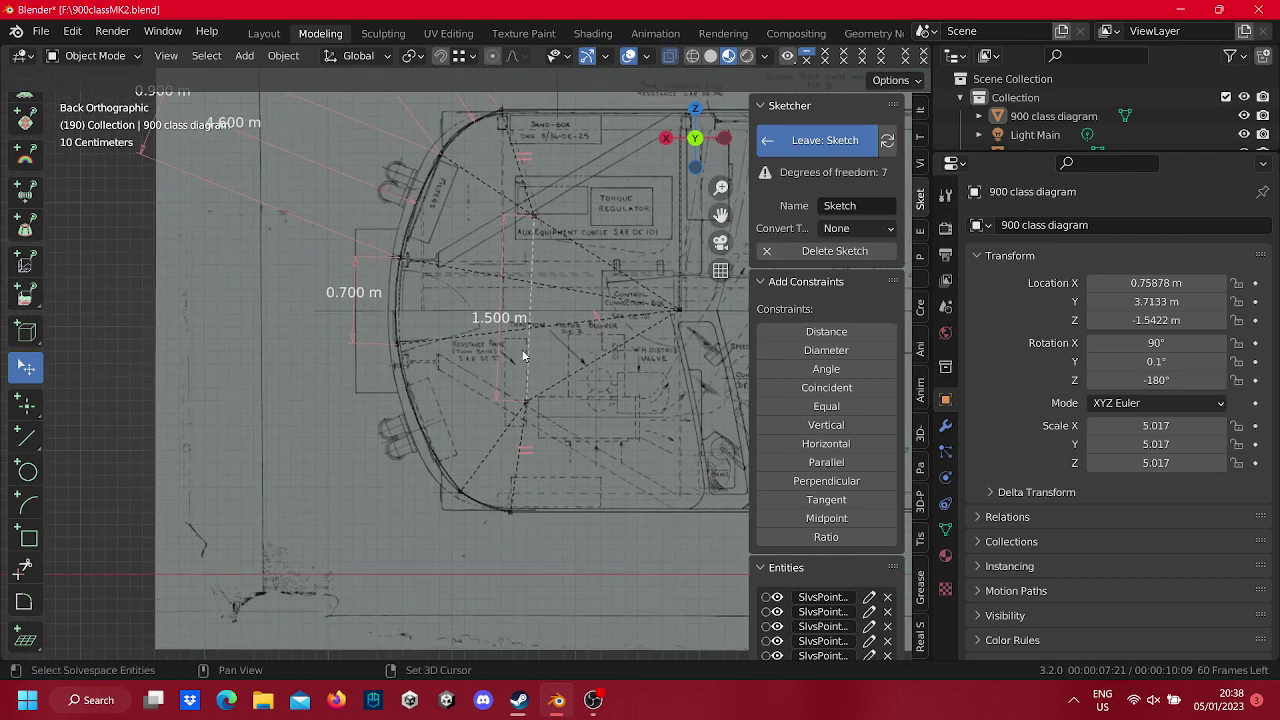
pyautogui.keyDown('shift'); pyautogui.scroll(2, 460, 390); pyautogui.keyUp('shift')
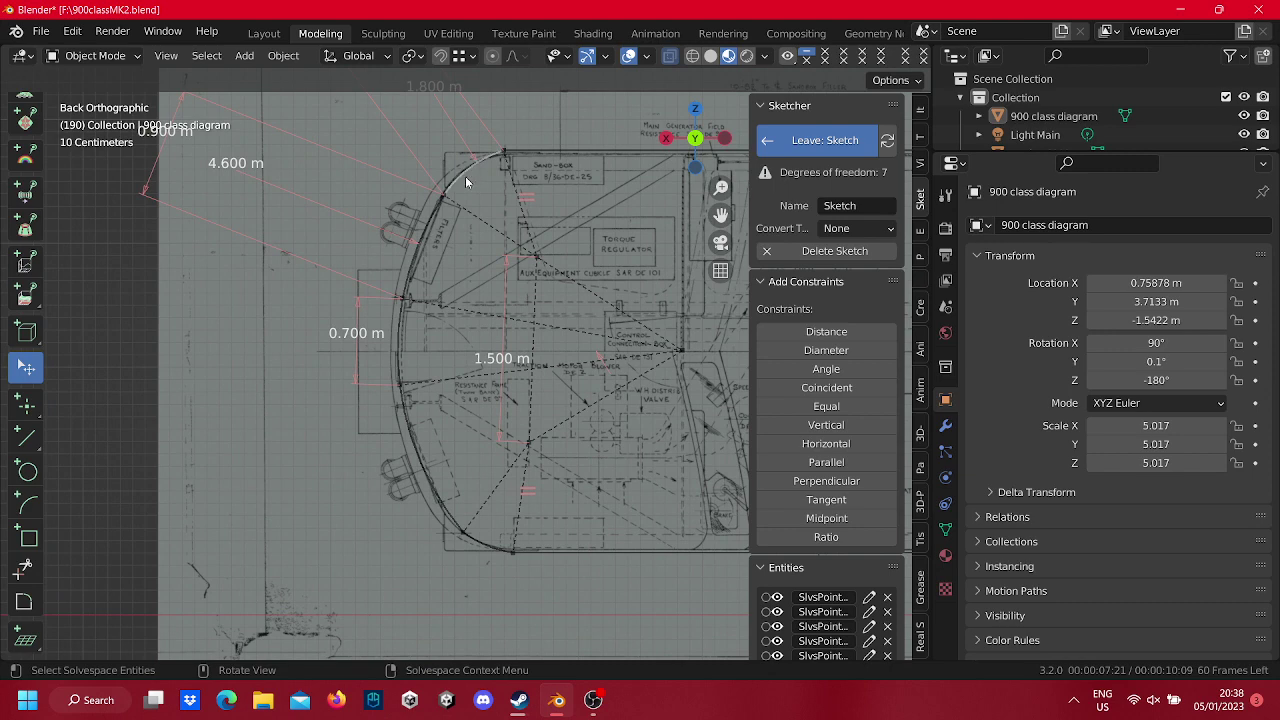
pyautogui.click(480, 519)
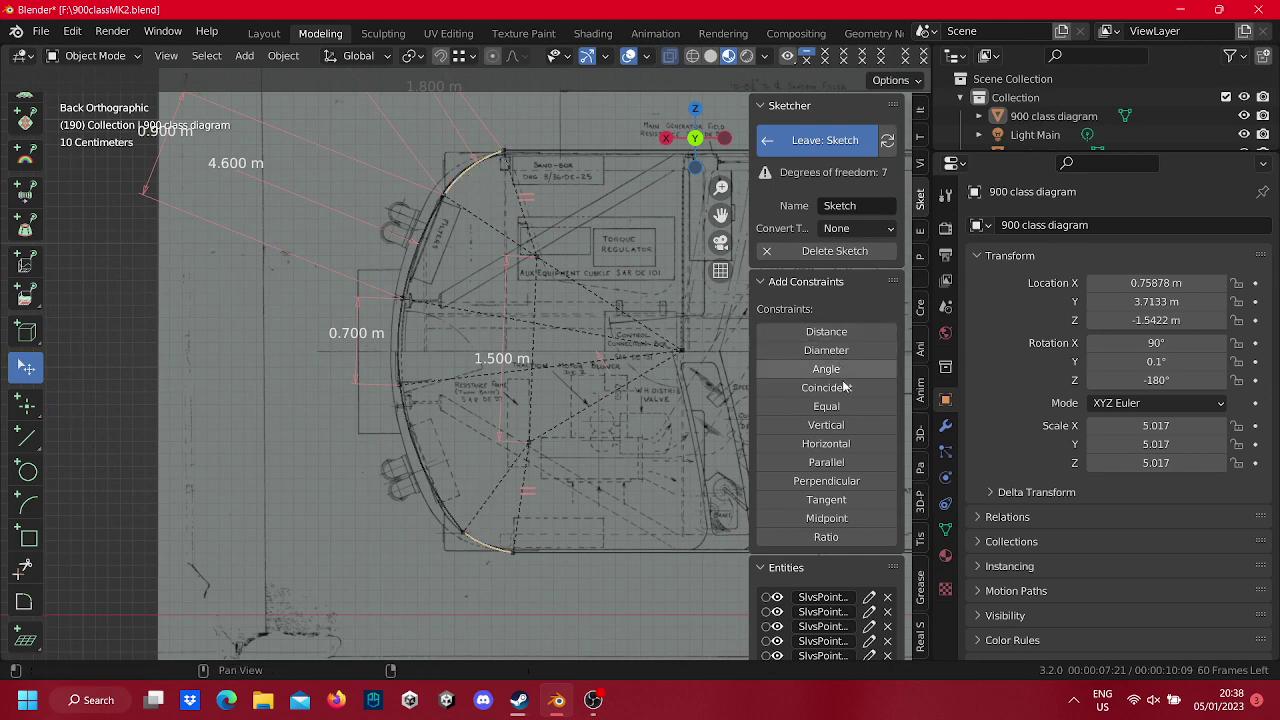
pyautogui.click(845, 425)
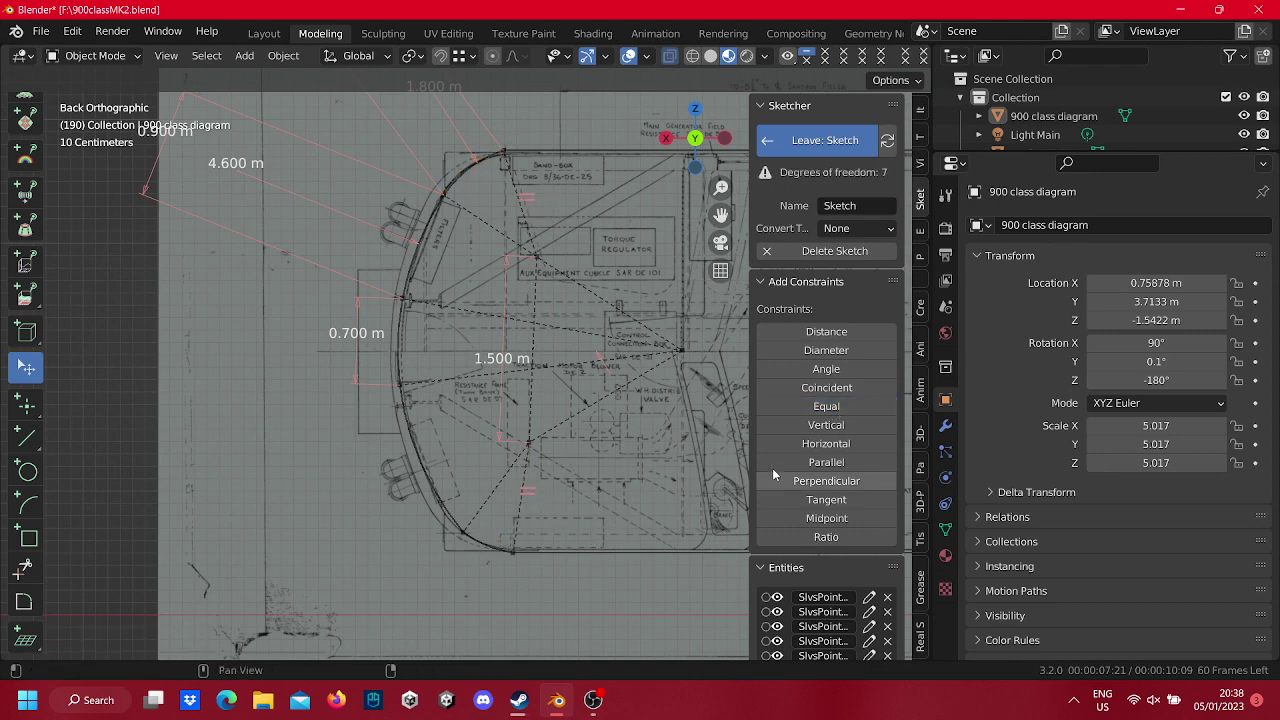
pyautogui.click(826, 406)
pyautogui.click(461, 173)
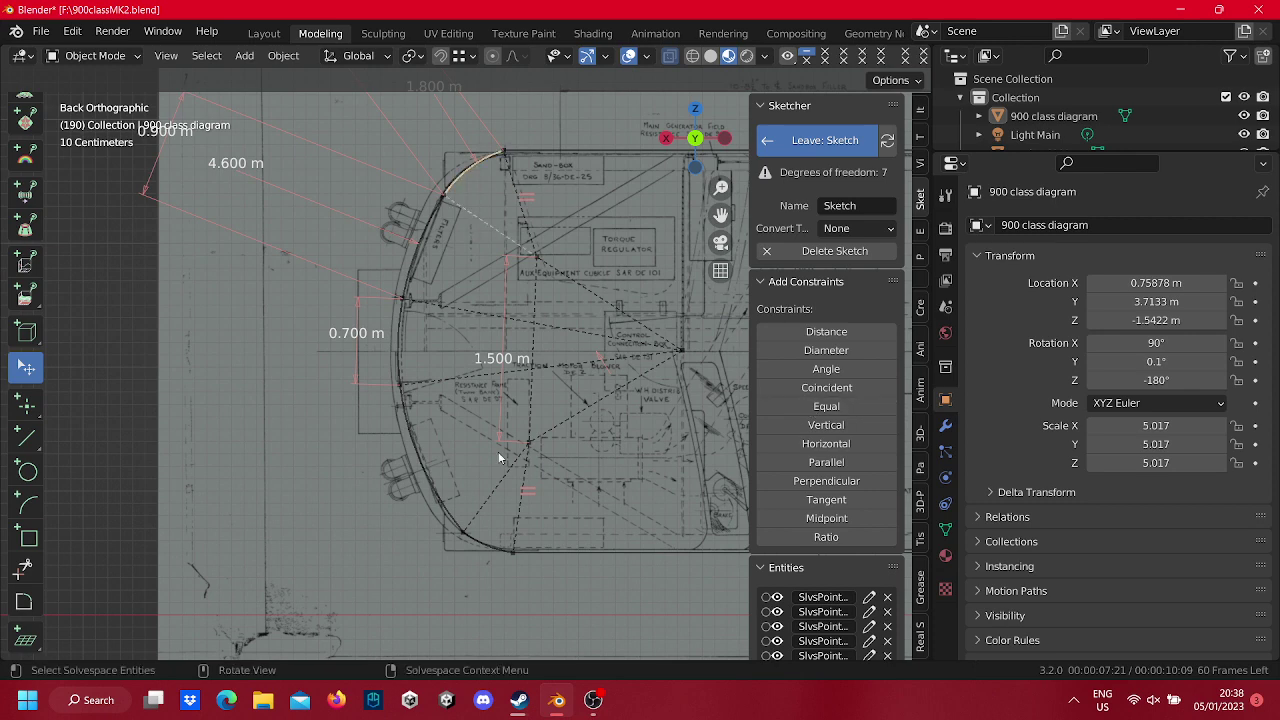
pyautogui.keyDown('shift'); pyautogui.click(505, 152); pyautogui.keyUp('shift')
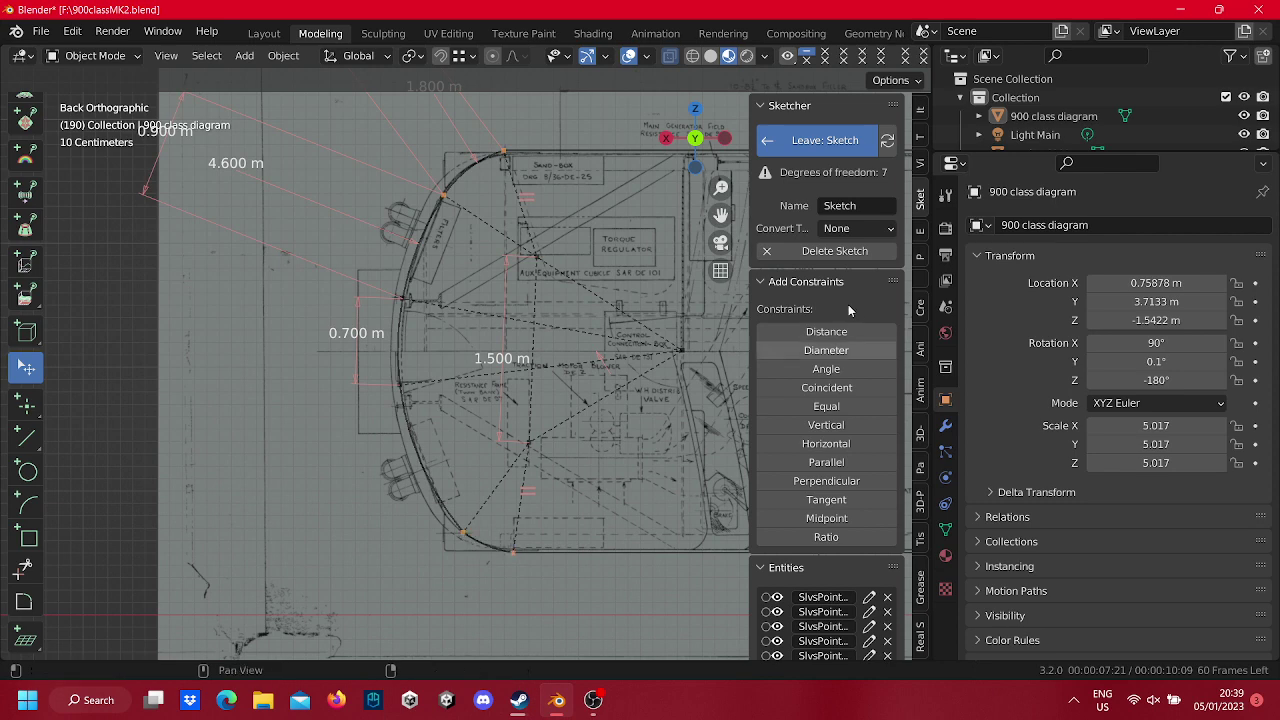
# Cancel the Equal constraint, restore the 0.904 m distance, and confirm it as 1.000 m.
pyautogui.click(826, 406)
pyautogui.press('Escape')
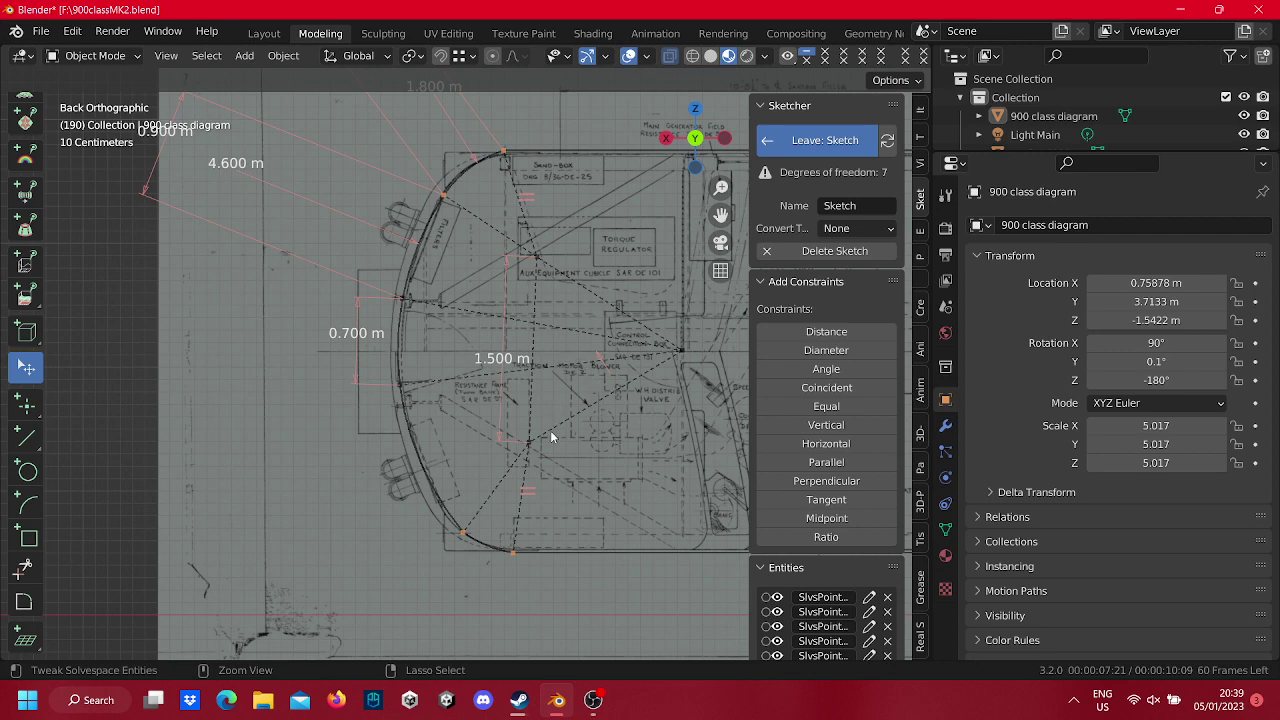
pyautogui.hotkey('ctrl', 'z')
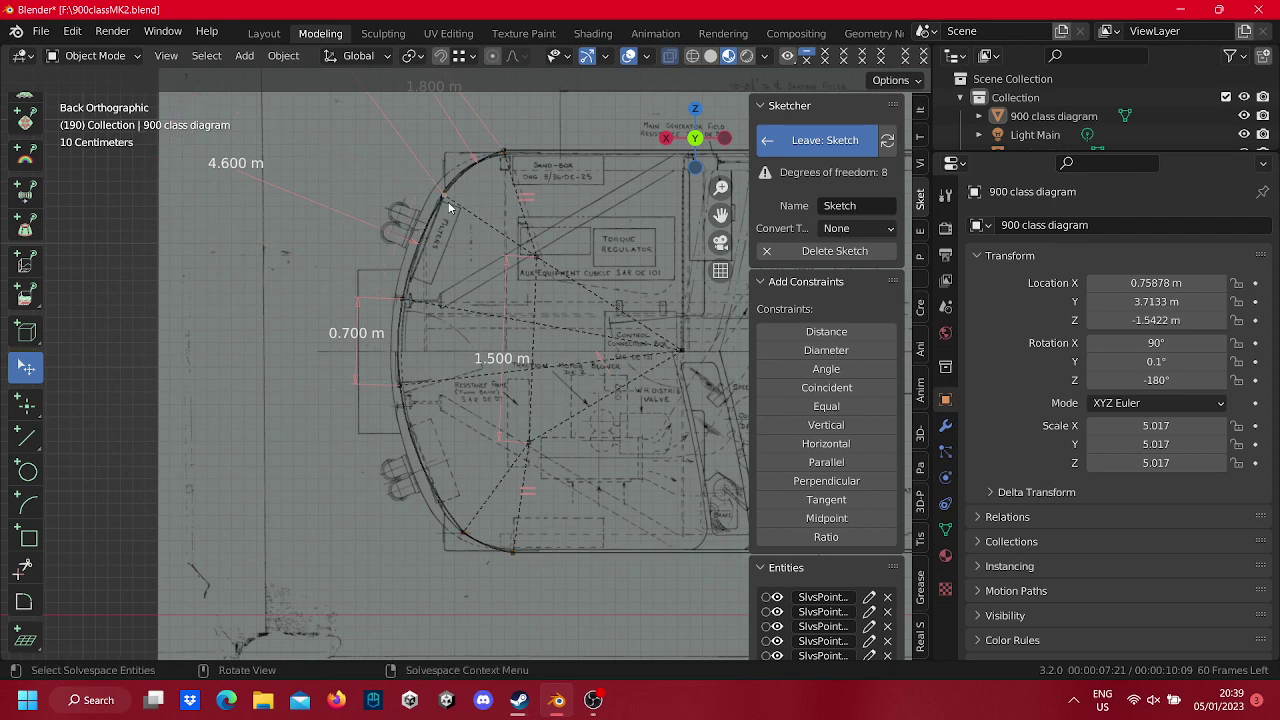
pyautogui.click(862, 332)
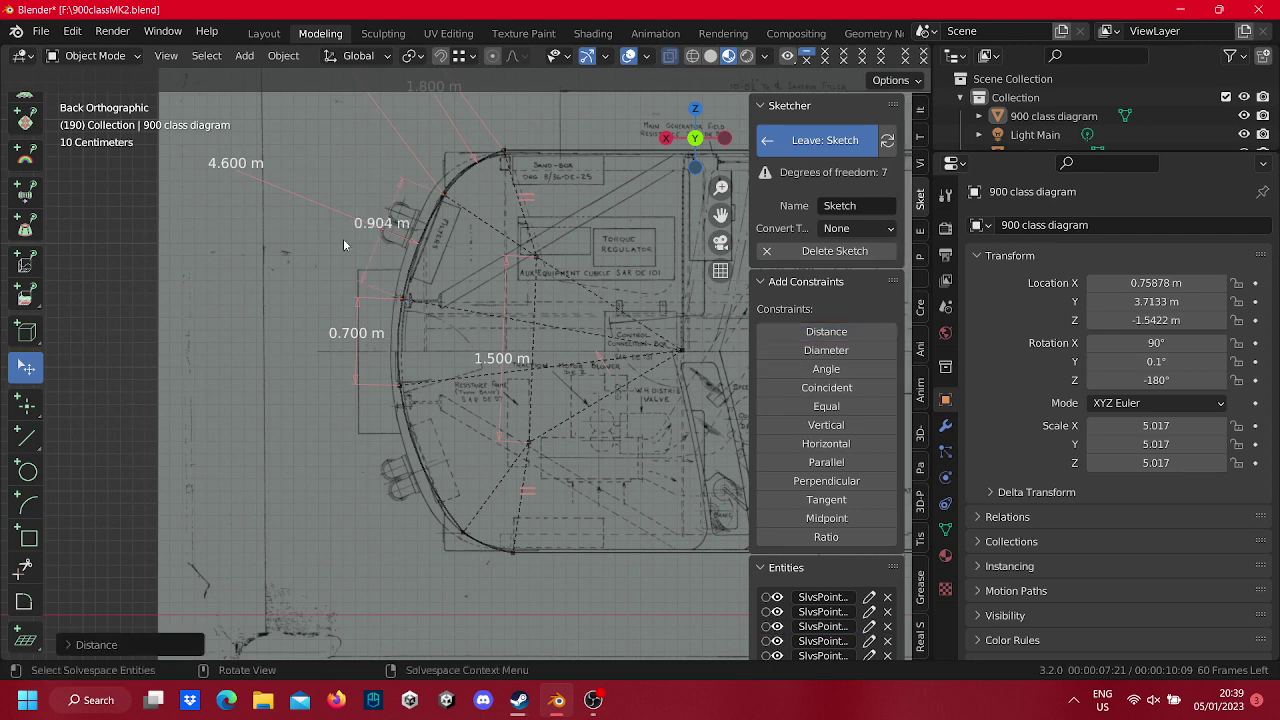
pyautogui.keyDown('shift'); pyautogui.moveTo(349, 218); pyautogui.dragTo(402, 310, button='middle'); pyautogui.keyUp('shift')
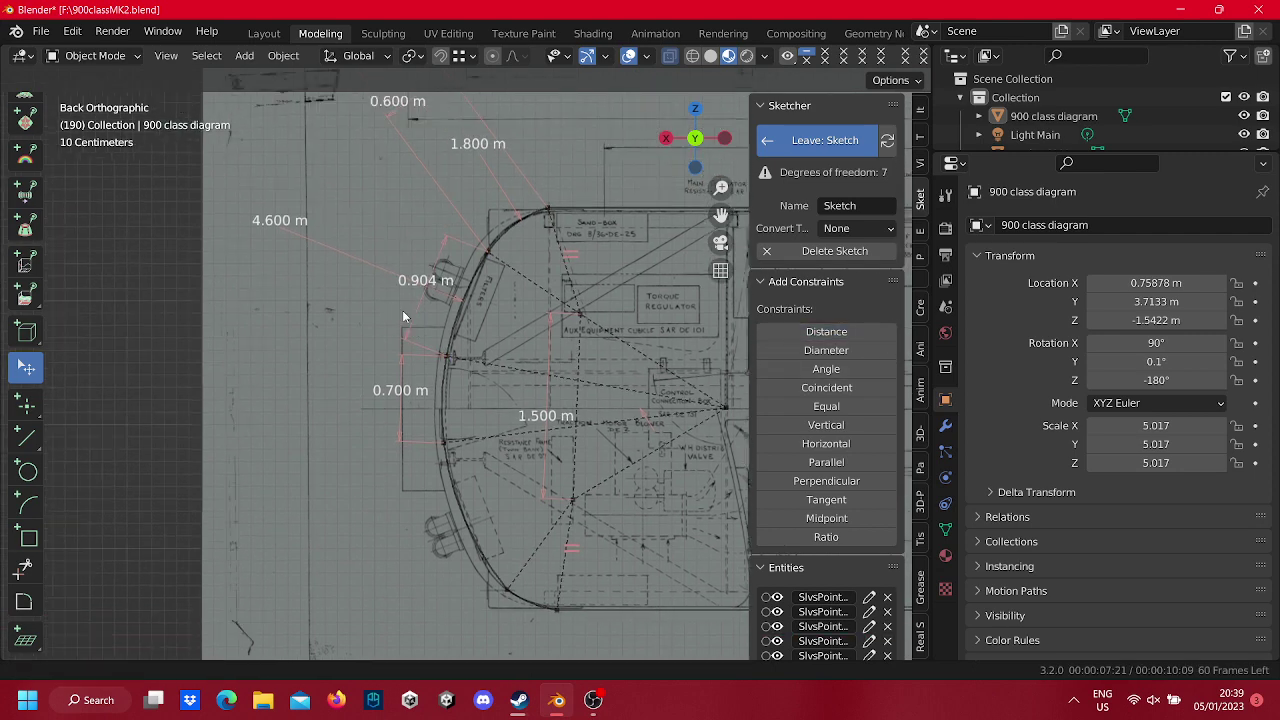
pyautogui.scroll(3, 402, 310)
pyautogui.moveTo(476, 304); pyautogui.dragTo(133, 186)
pyautogui.doubleClick(133, 186)
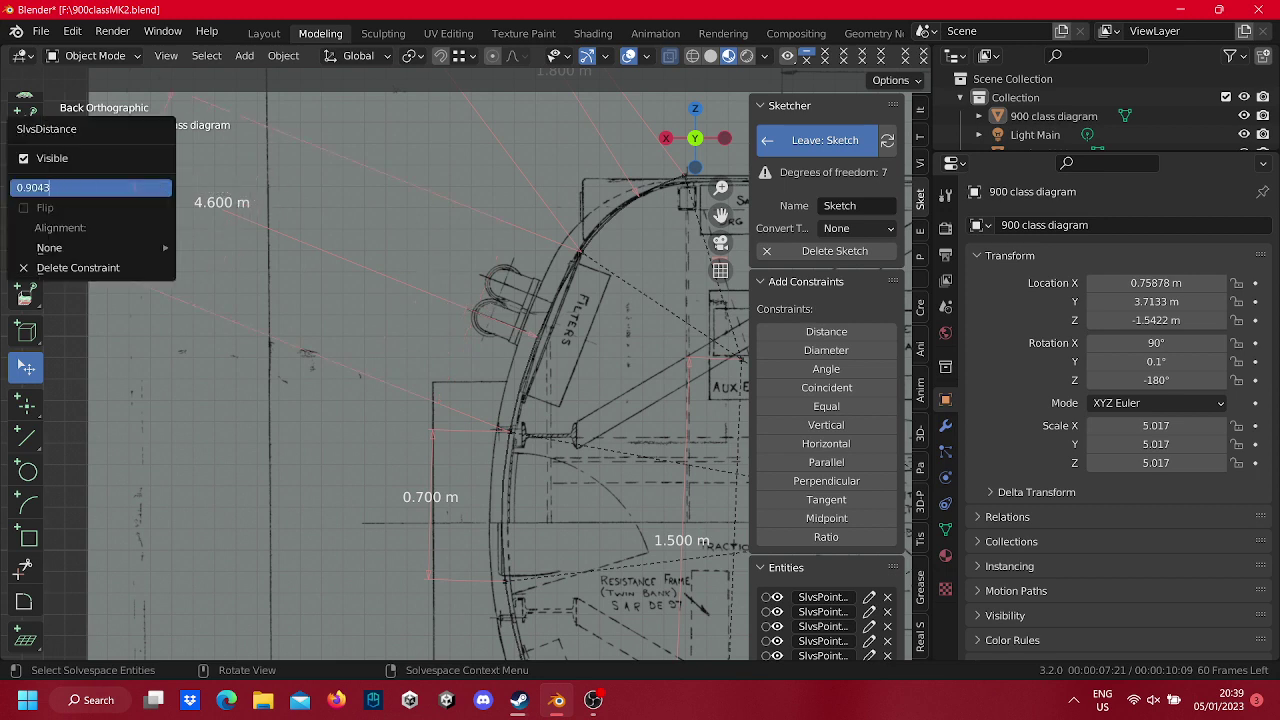
pyautogui.press('Return')
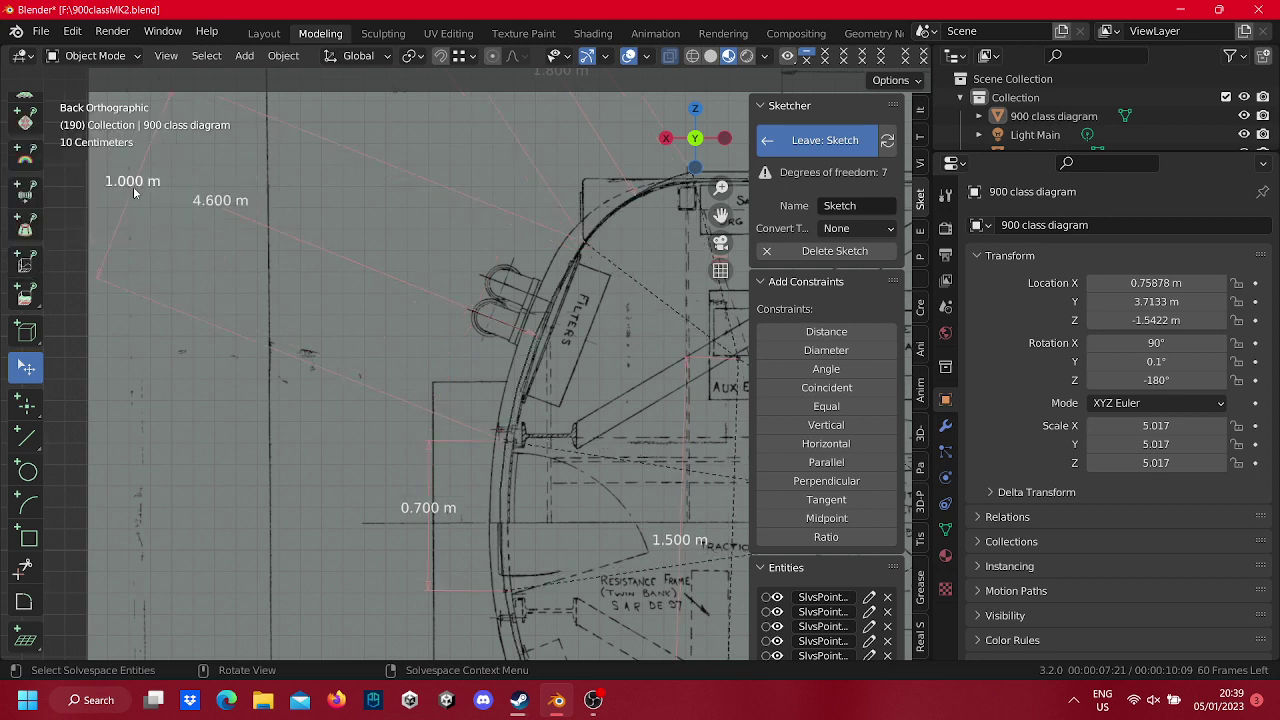
# Snap the nose arc's top endpoint onto the blueprint roof line.
pyautogui.scroll(2, 528, 294)
pyautogui.scroll(-1, 528, 294)
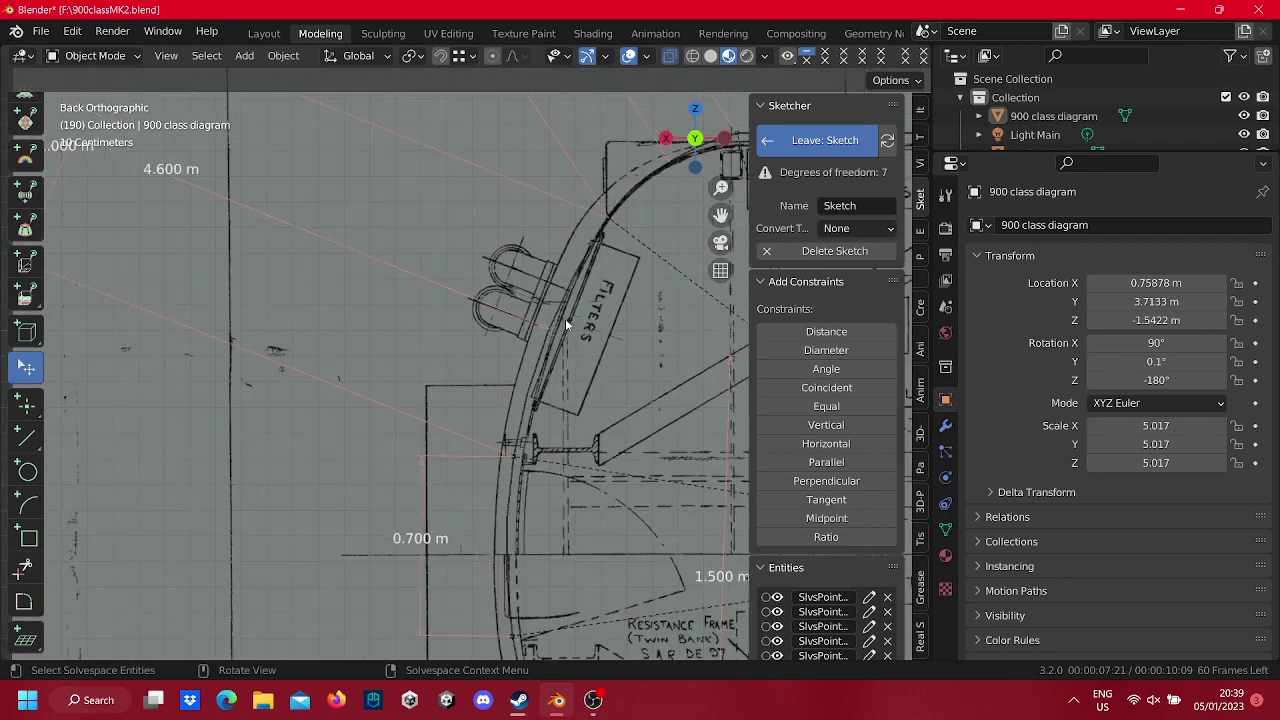
pyautogui.scroll(-1, 566, 320)
pyautogui.scroll(-1, 587, 336)
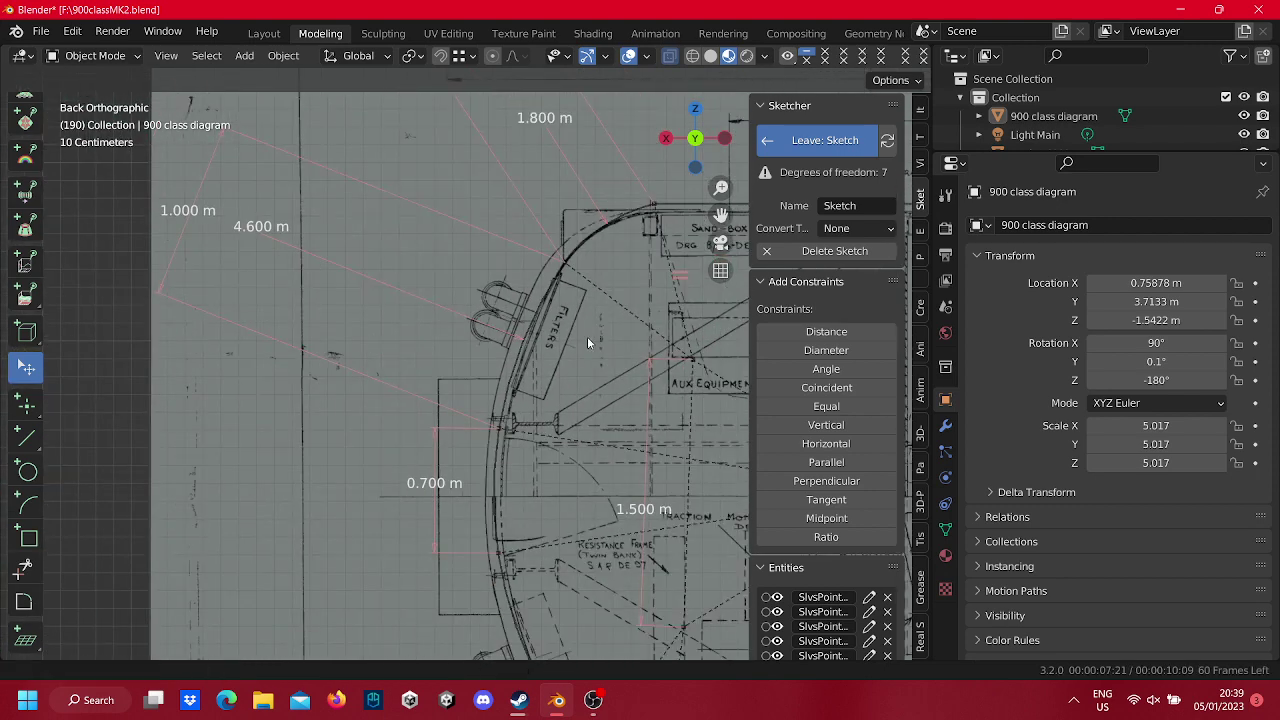
pyautogui.keyDown('shift'); pyautogui.moveTo(587, 336); pyautogui.dragTo(398, 345, button='middle'); pyautogui.keyUp('shift')
pyautogui.moveTo(467, 213); pyautogui.dragTo(467, 222)
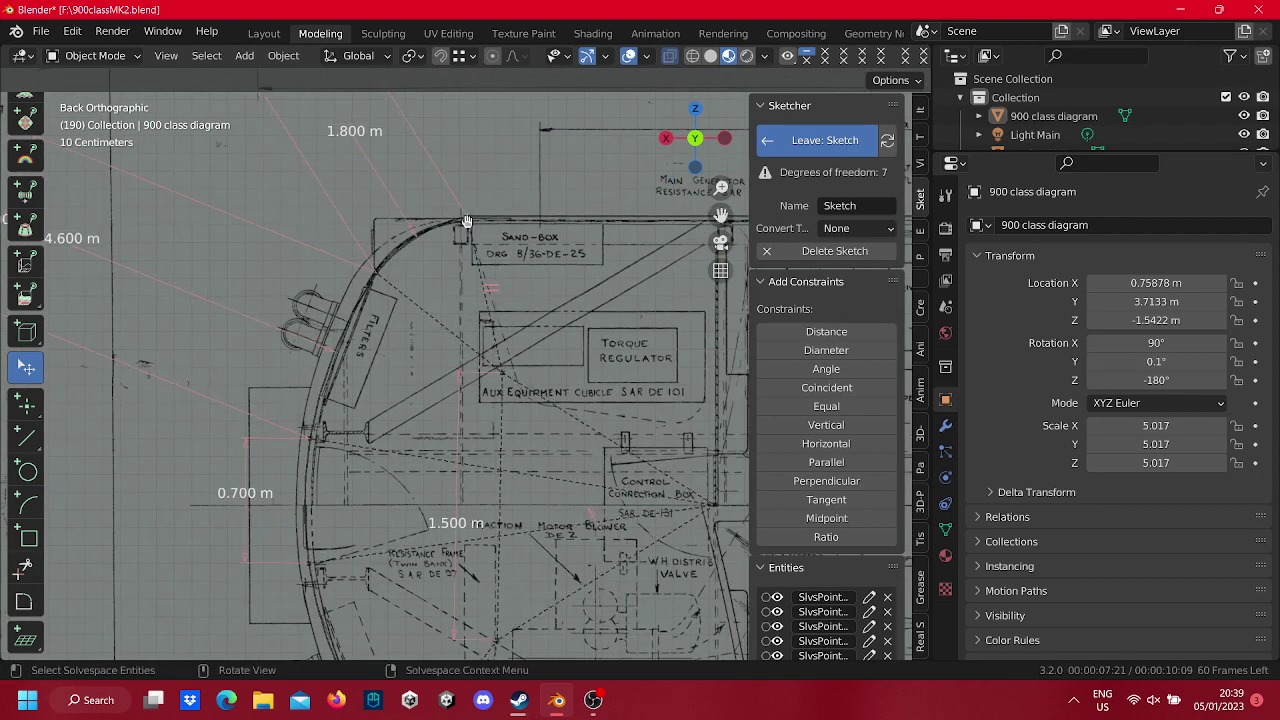
pyautogui.moveTo(467, 222); pyautogui.dragTo(503, 320, button='middle')
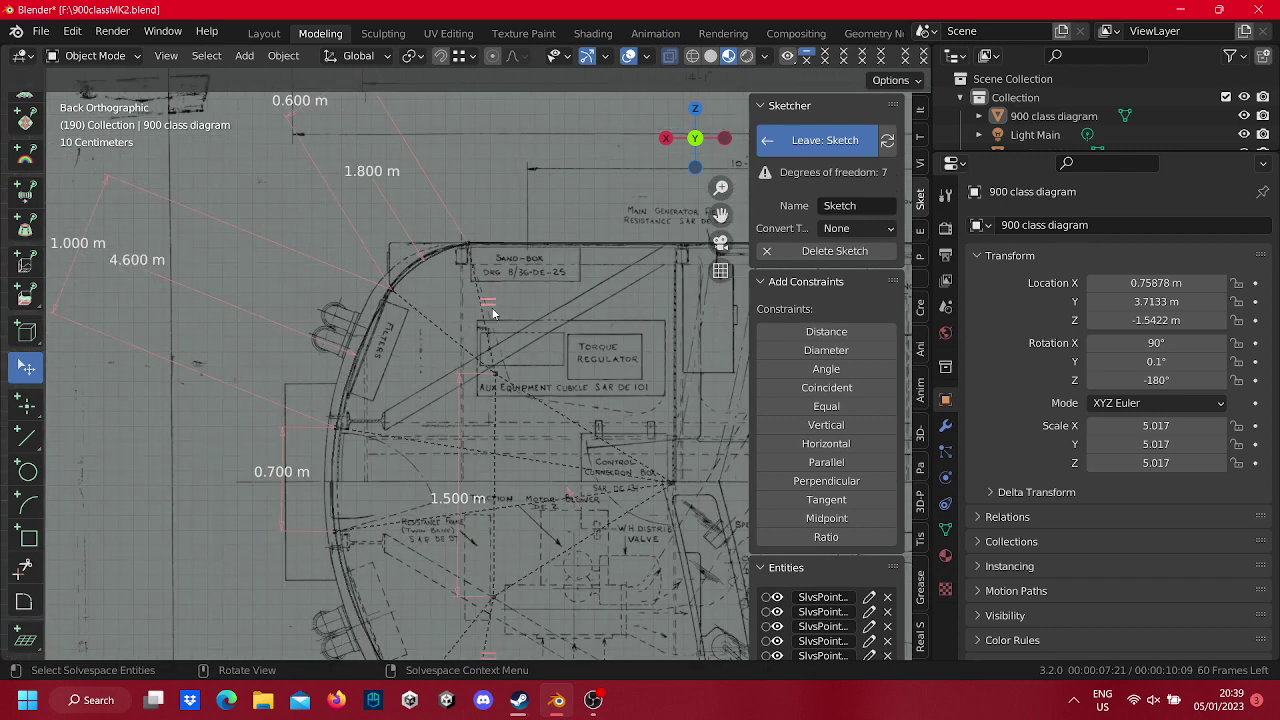
pyautogui.rightClick(491, 309)
pyautogui.click(500, 340)
pyautogui.keyDown('shift'); pyautogui.moveTo(489, 444); pyautogui.dragTo(510, 152, button='middle'); pyautogui.keyUp('shift')
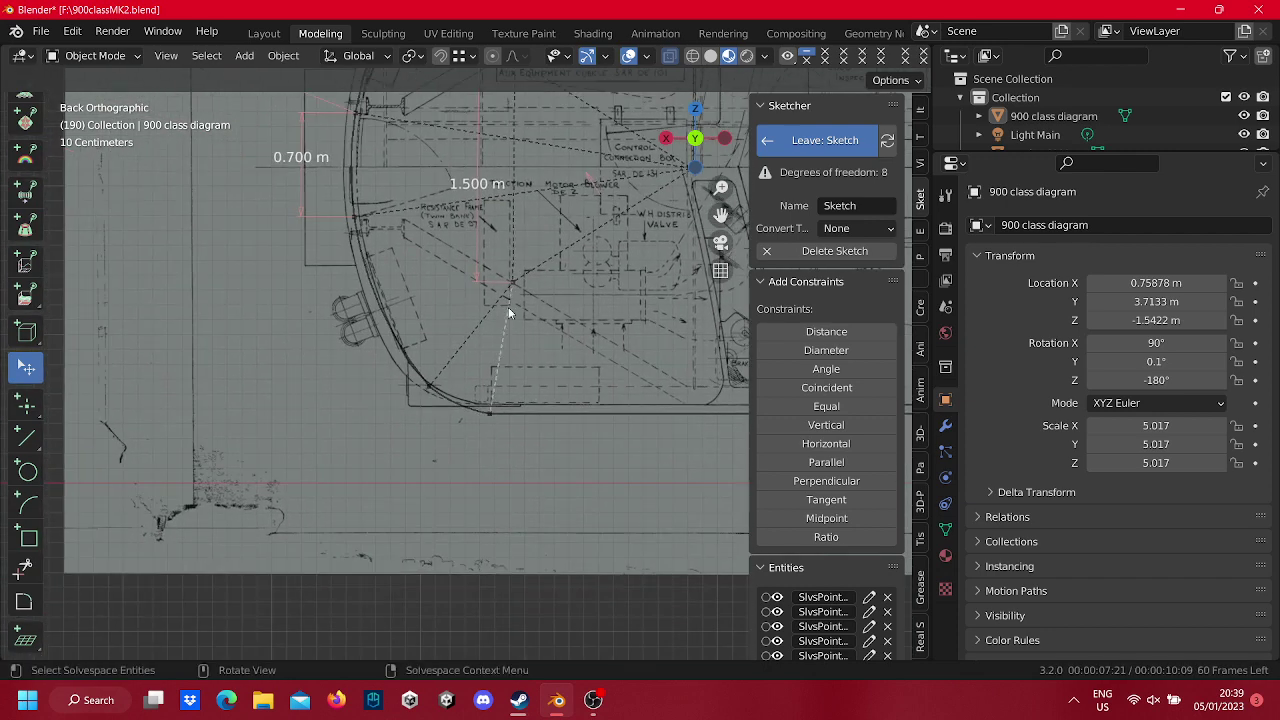
pyautogui.keyDown('shift'); pyautogui.moveTo(508, 307); pyautogui.dragTo(503, 411, button='middle'); pyautogui.keyUp('shift')
pyautogui.scroll(2, 505, 477)
pyautogui.scroll(-3, 446, 471)
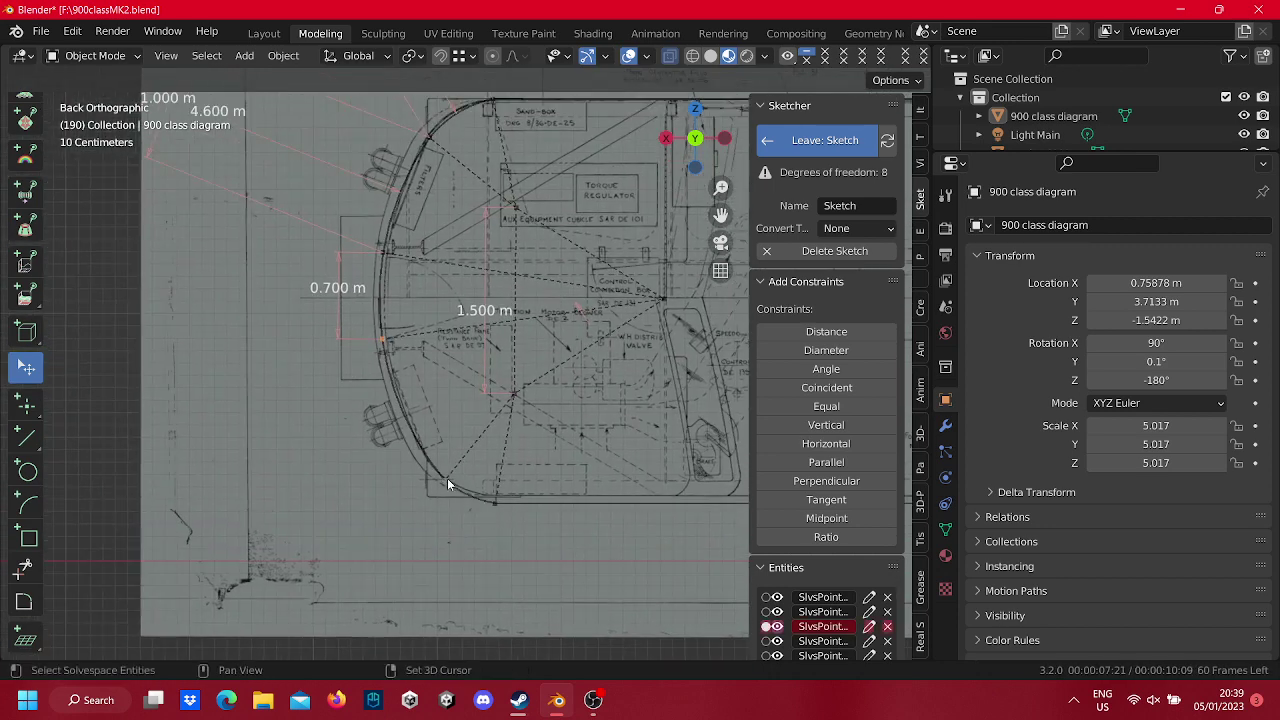
# Add a 0.6 m distance to the lower nose arc and reshape the lower curve.
pyautogui.click(826, 331)
pyautogui.keyDown('shift'); pyautogui.moveTo(396, 485); pyautogui.dragTo(437, 585, button='middle'); pyautogui.keyUp('shift')
pyautogui.scroll(-2, 439, 497)
pyautogui.rightClick(447, 488)
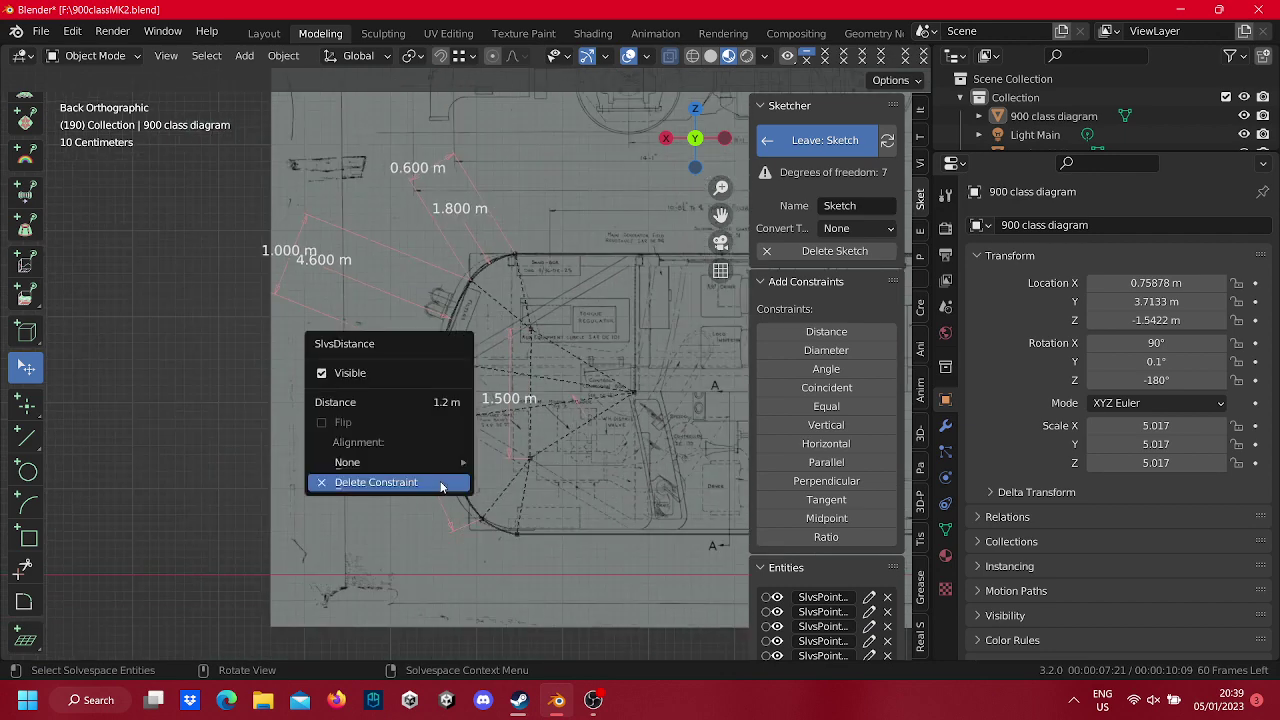
pyautogui.click(451, 399)
pyautogui.write('0.6')
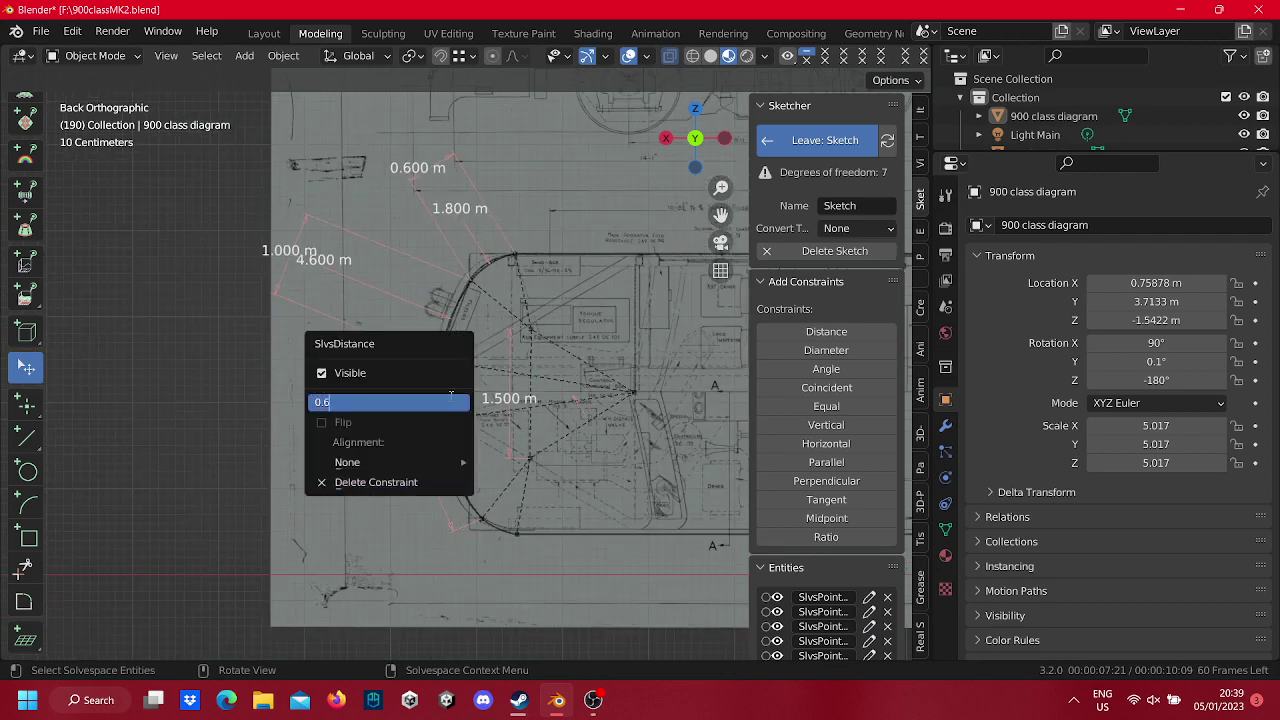
pyautogui.press('Return')
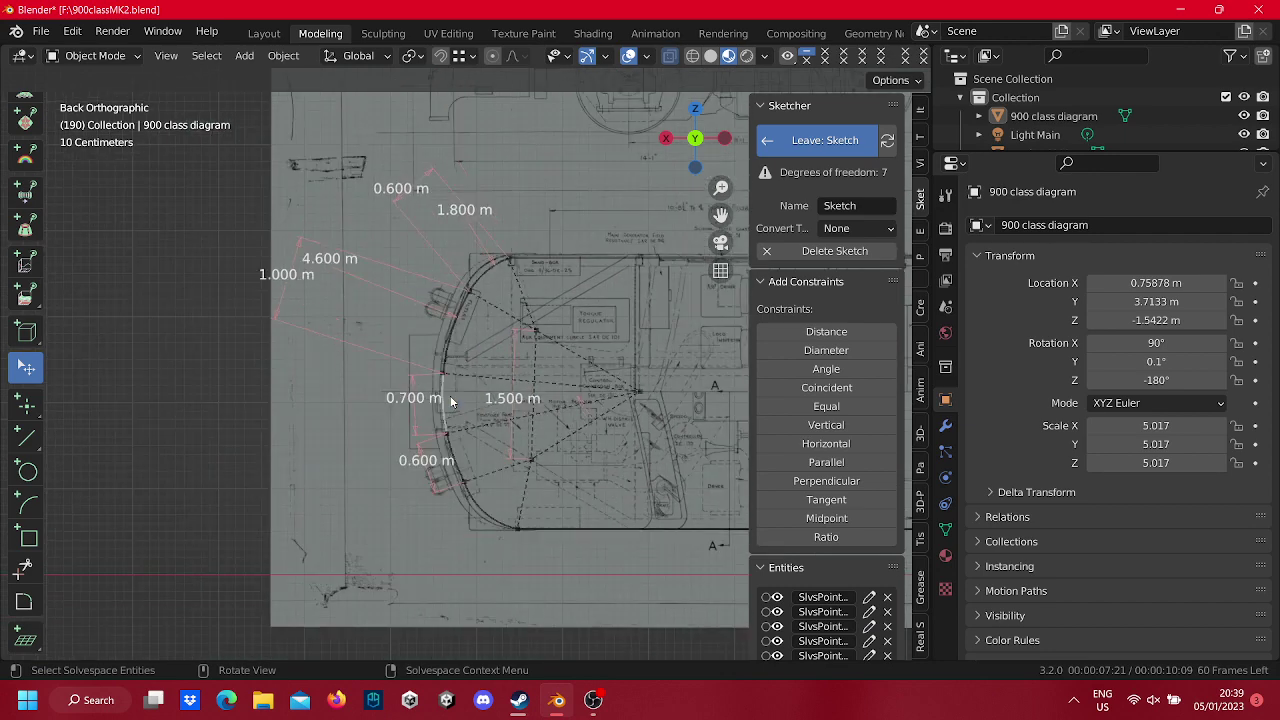
pyautogui.scroll(2, 445, 379)
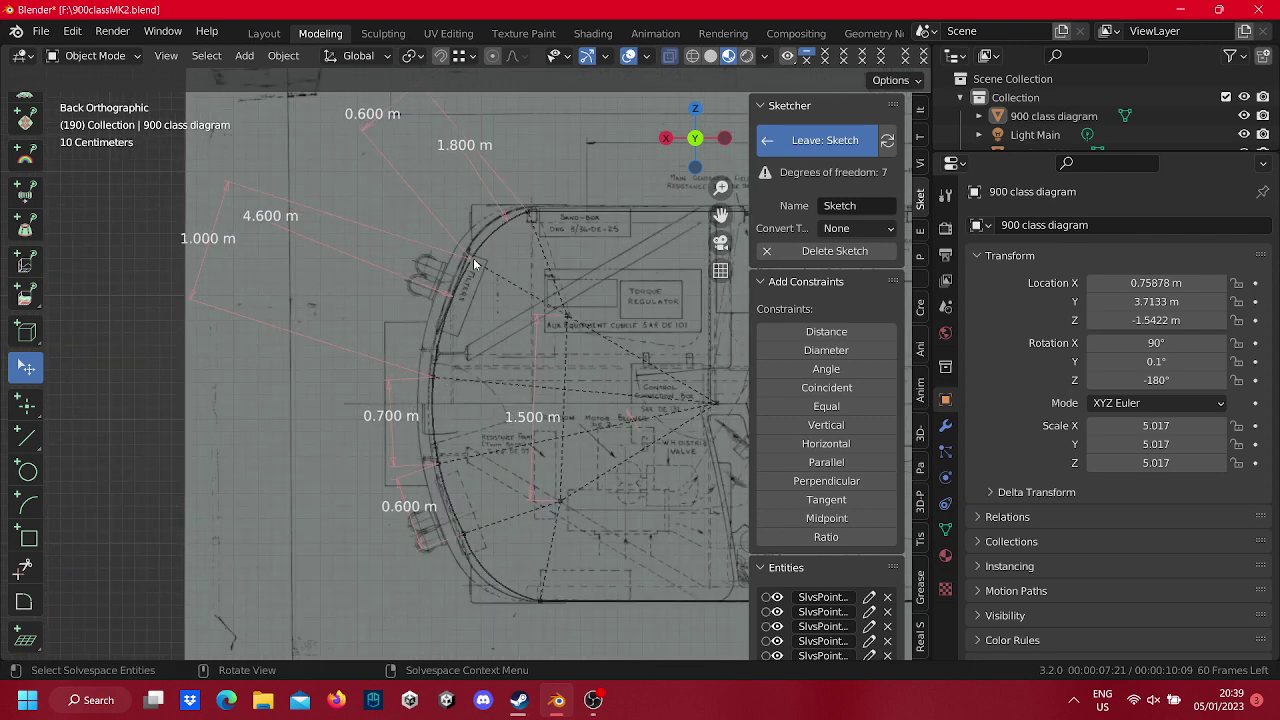
pyautogui.moveTo(528, 400); pyautogui.dragTo(480, 452)
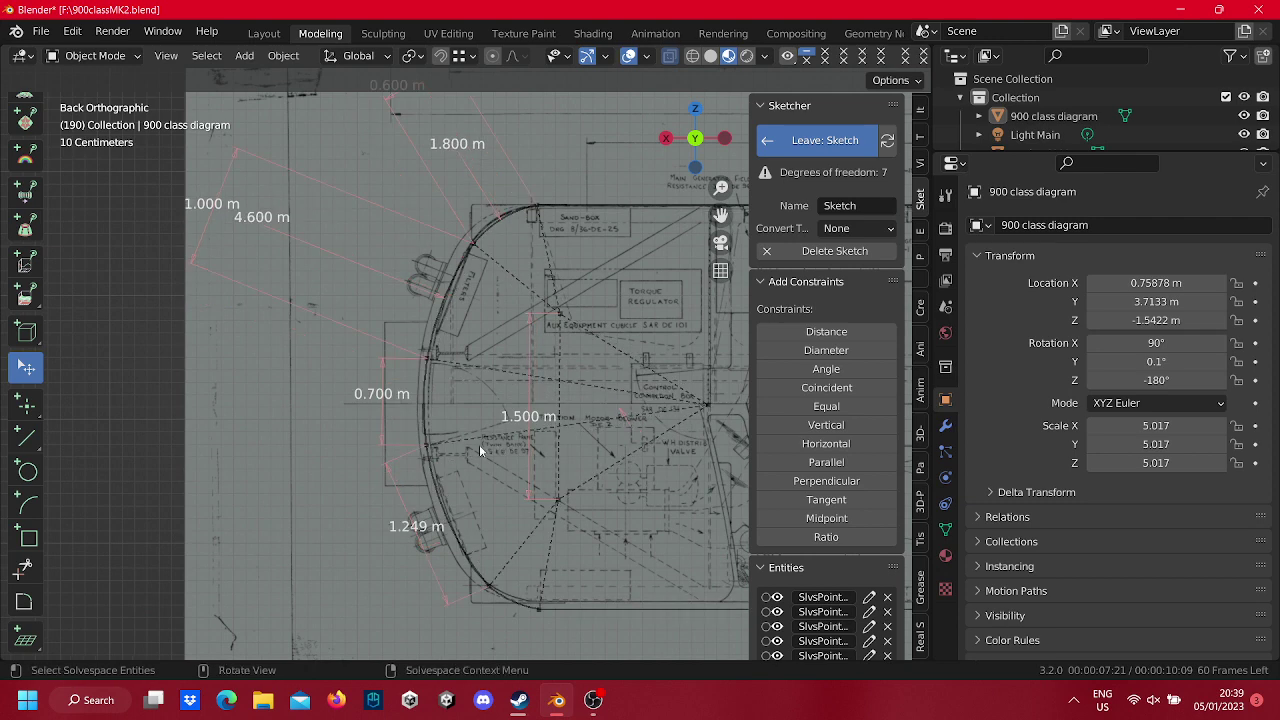
# Try setting the 1.249 m lower-segment dimension to 4.600 m, undo it, and place the label.
pyautogui.click(424, 538)
pyautogui.click(426, 536)
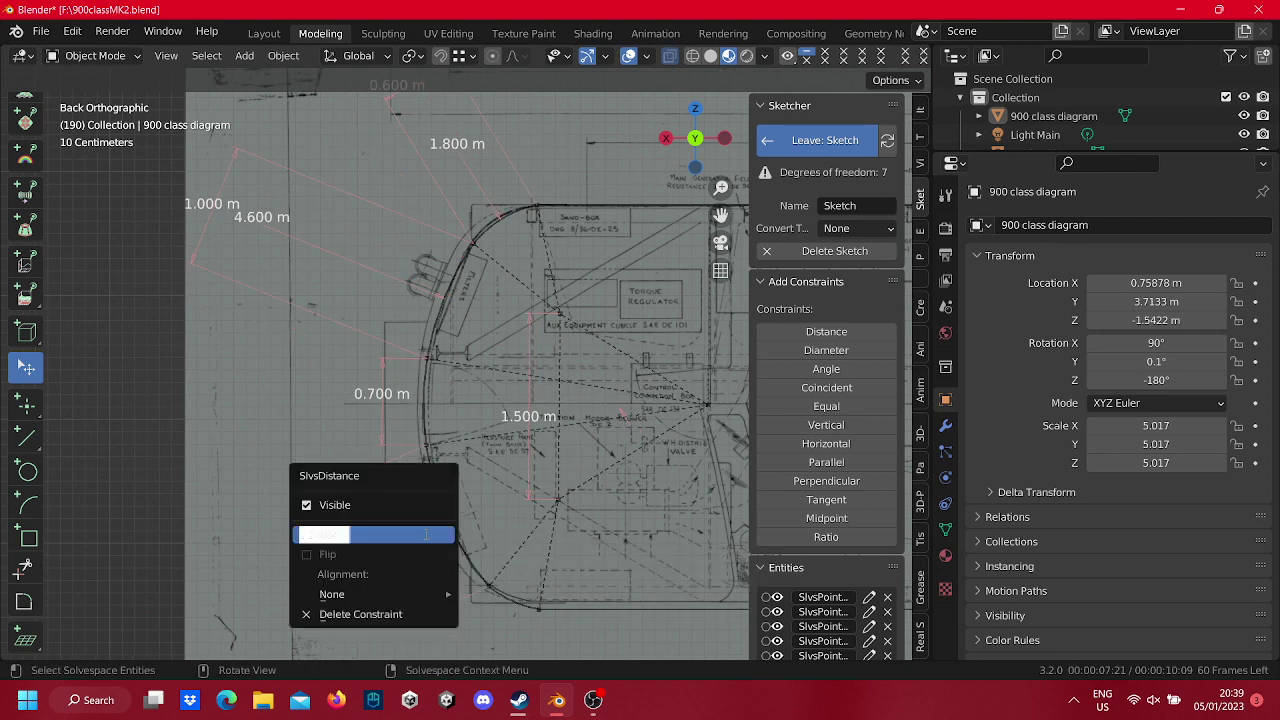
pyautogui.write('4.')
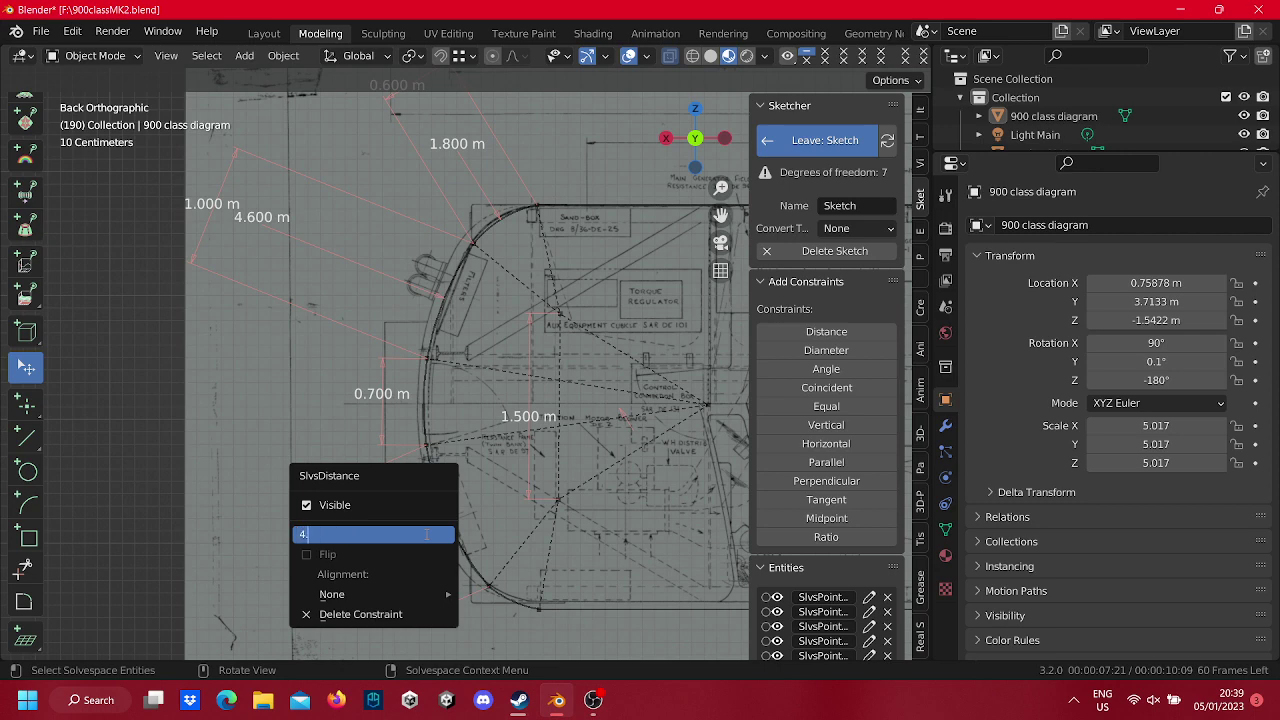
pyautogui.write('600')
pyautogui.press('Return')
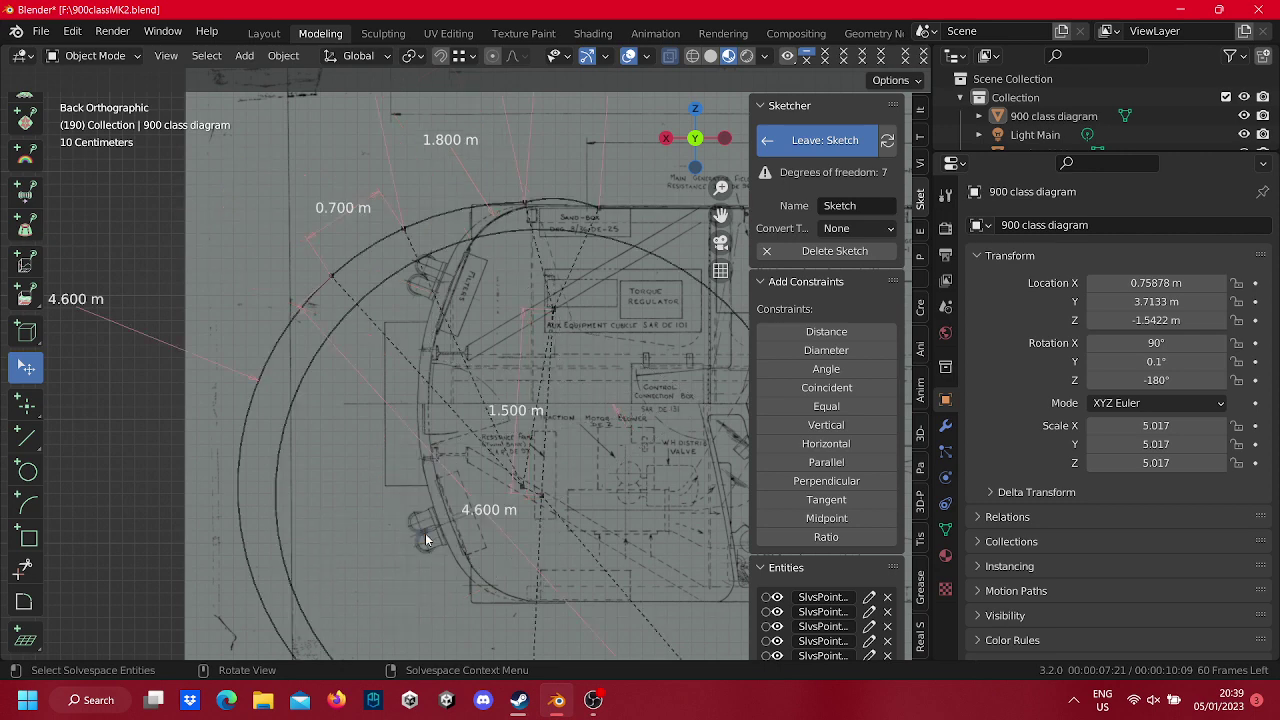
pyautogui.hotkey('ctrl', 'z')
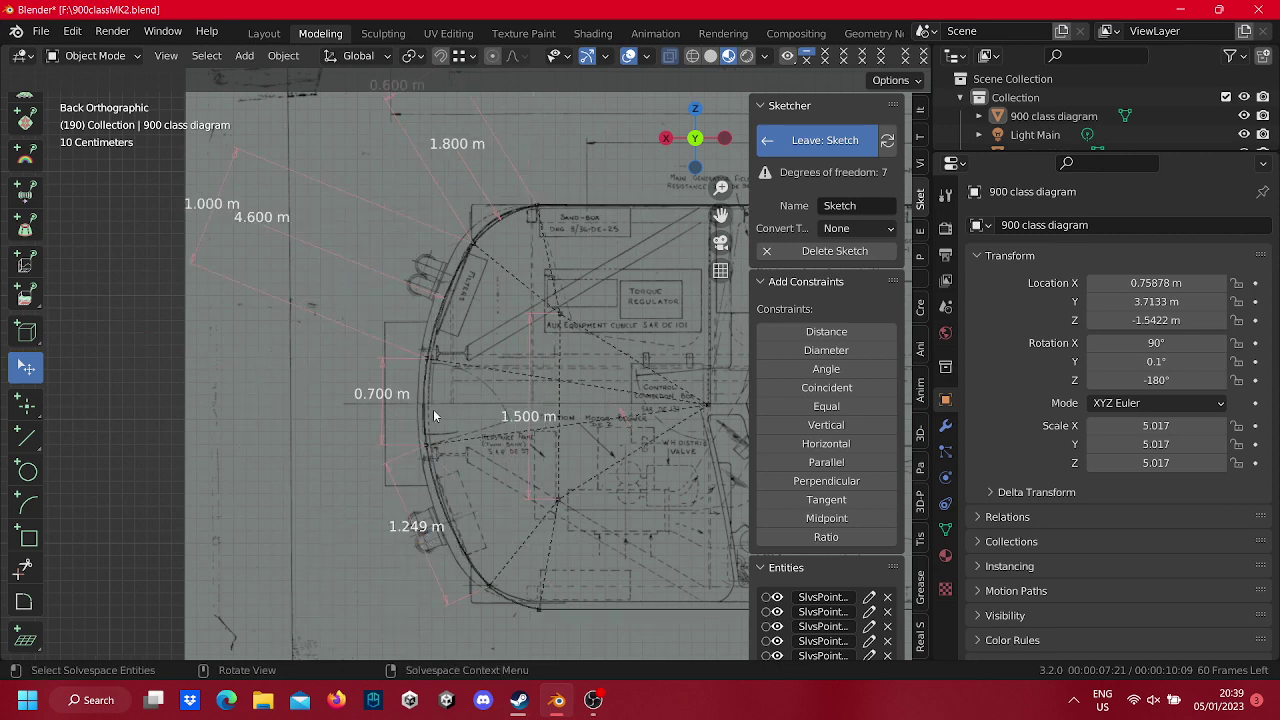
pyautogui.rightClick(426, 530)
pyautogui.click(424, 532)
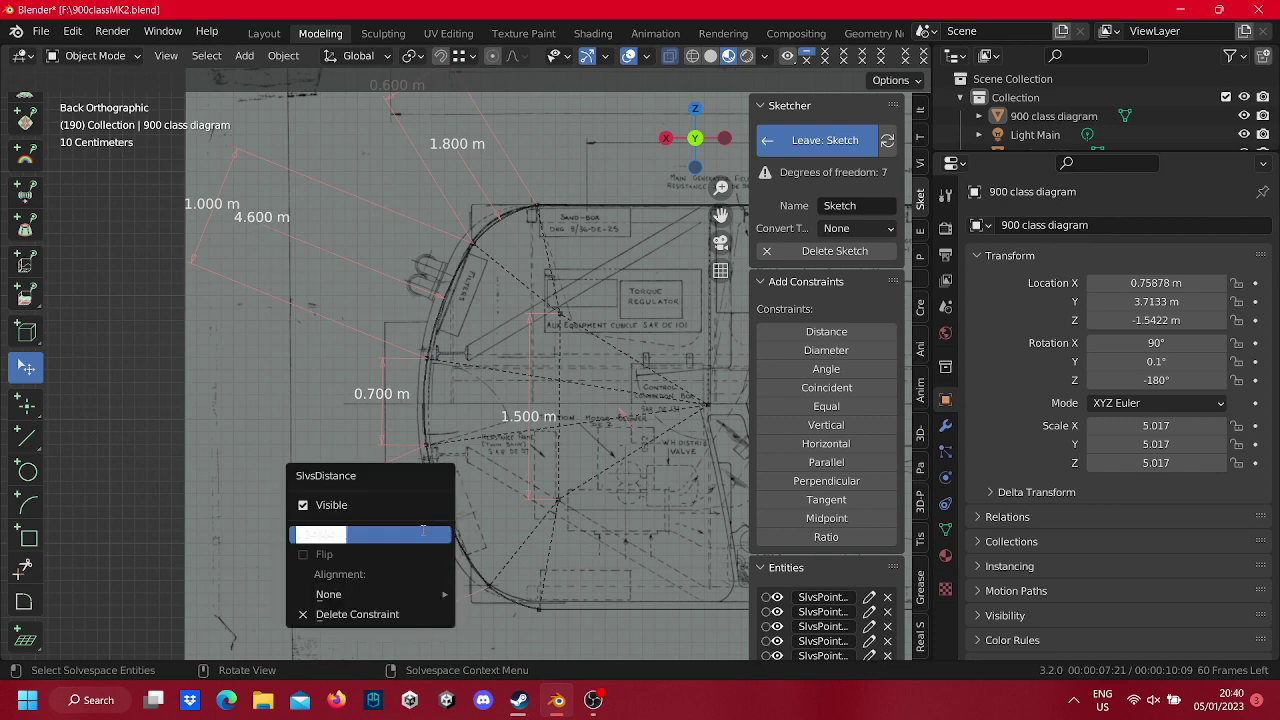
pyautogui.write('4.6')
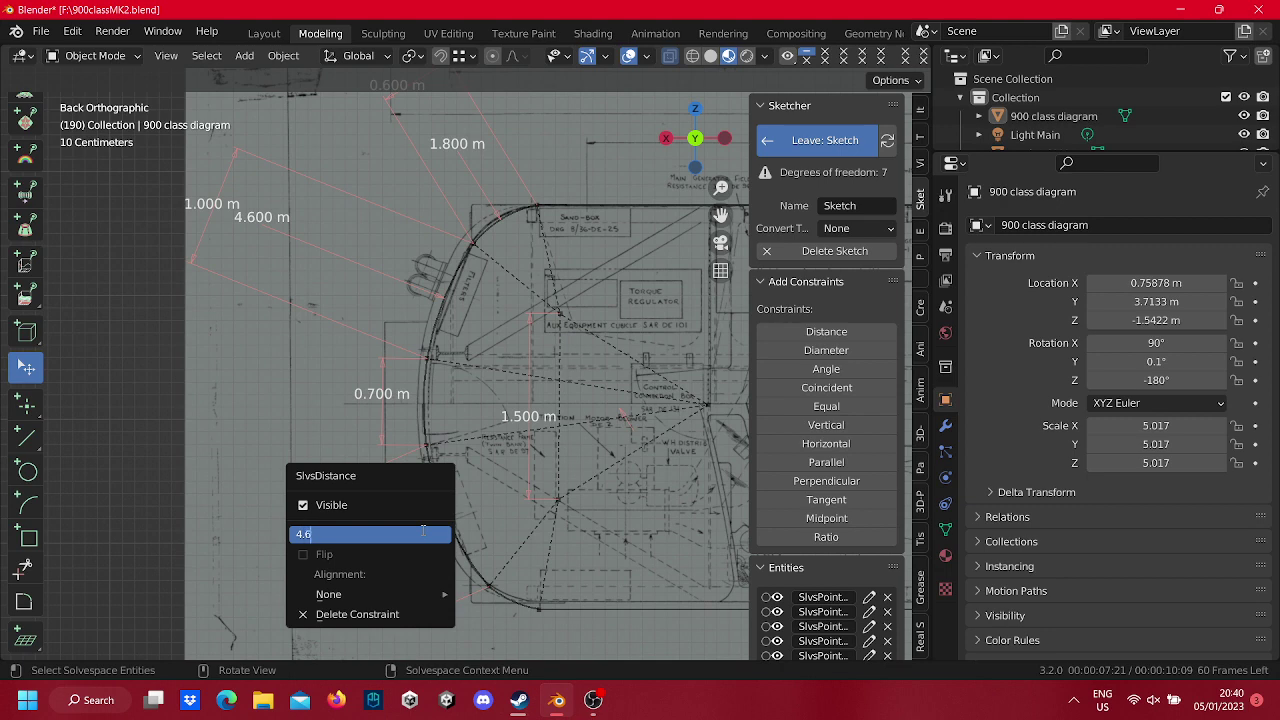
pyautogui.press('Return')
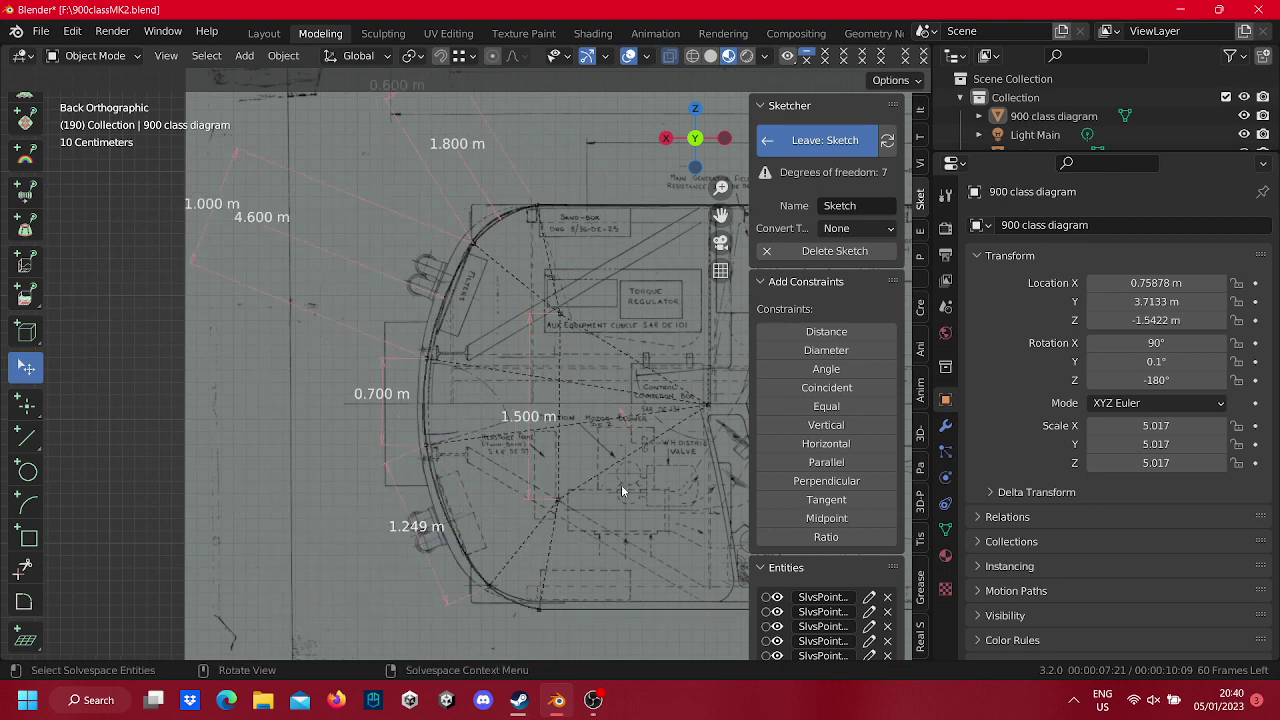
pyautogui.keyDown('shift'); pyautogui.moveTo(600, 529); pyautogui.dragTo(528, 522, button='middle'); pyautogui.keyUp('shift')
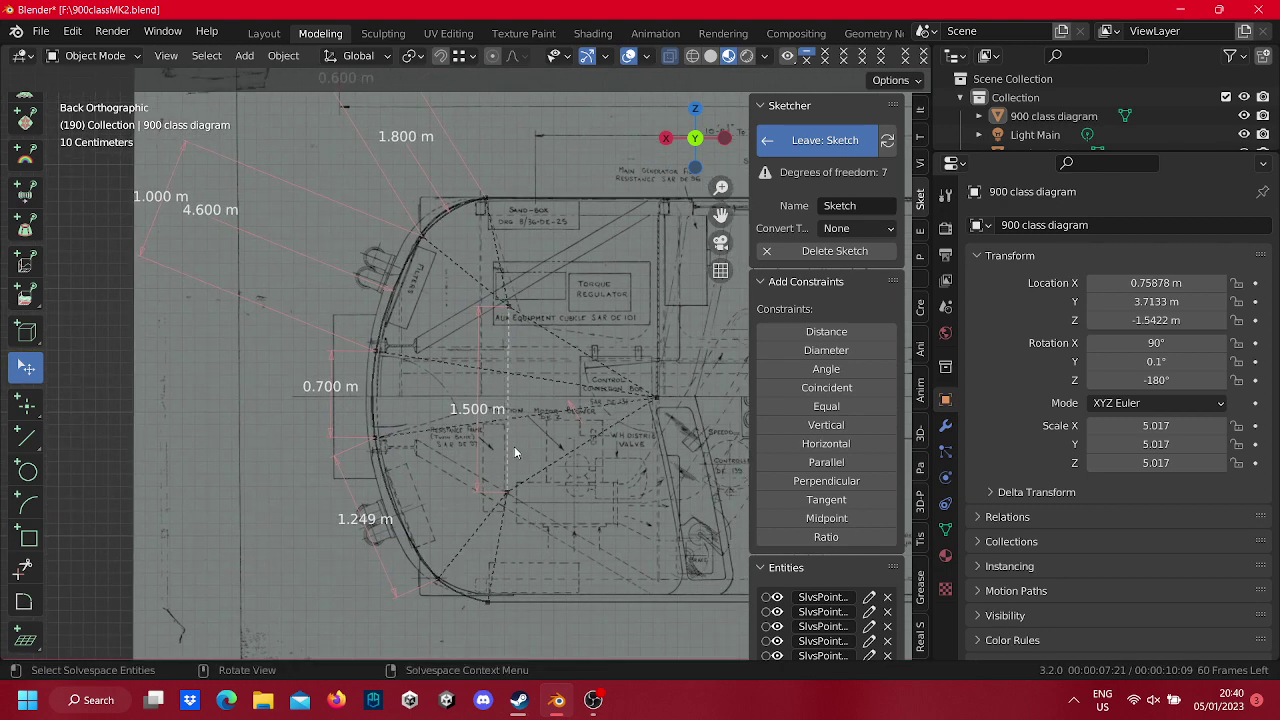
# Delete the 1.500 m dimension, toggling a dashed line to regular geometry and back to construction.
pyautogui.rightClick(507, 538)
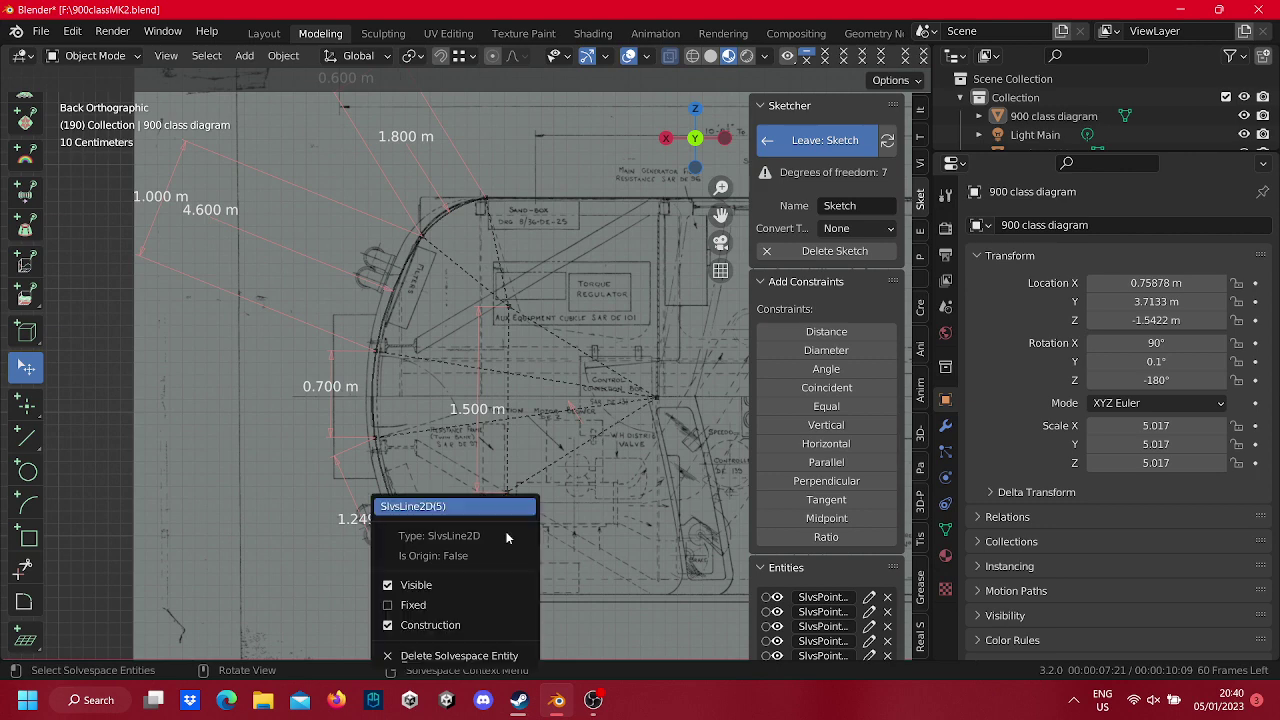
pyautogui.click(485, 618)
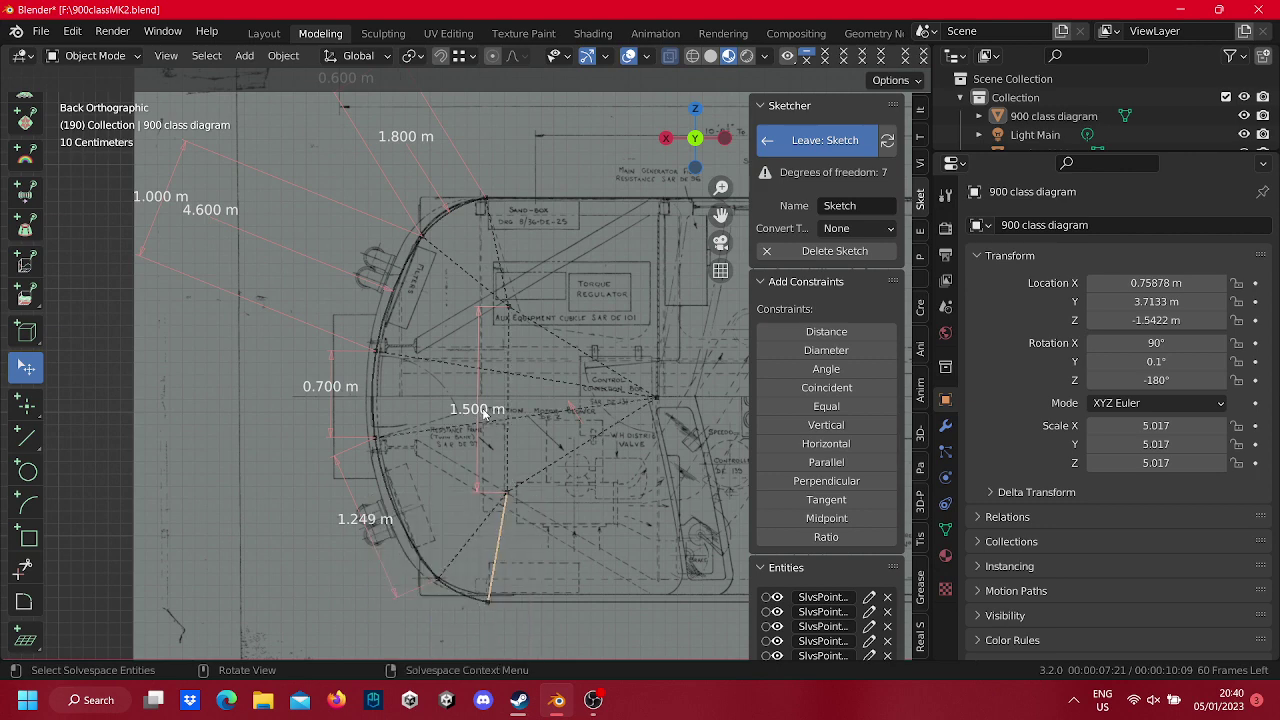
pyautogui.rightClick(483, 420)
pyautogui.click(455, 525)
pyautogui.rightClick(500, 549)
pyautogui.click(462, 626)
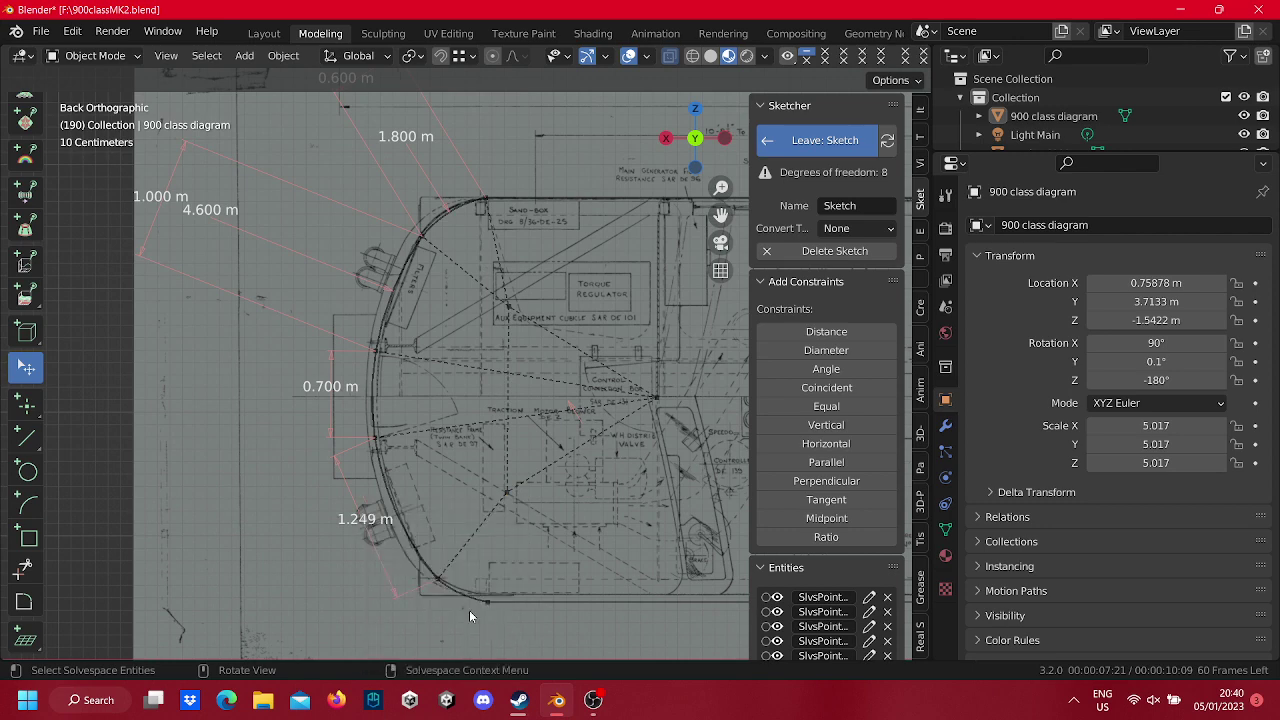
# Inspect two inner construction lines, then delete the first two diagonal construction lines.
pyautogui.rightClick(484, 531)
pyautogui.click(474, 500)
pyautogui.rightClick(466, 430)
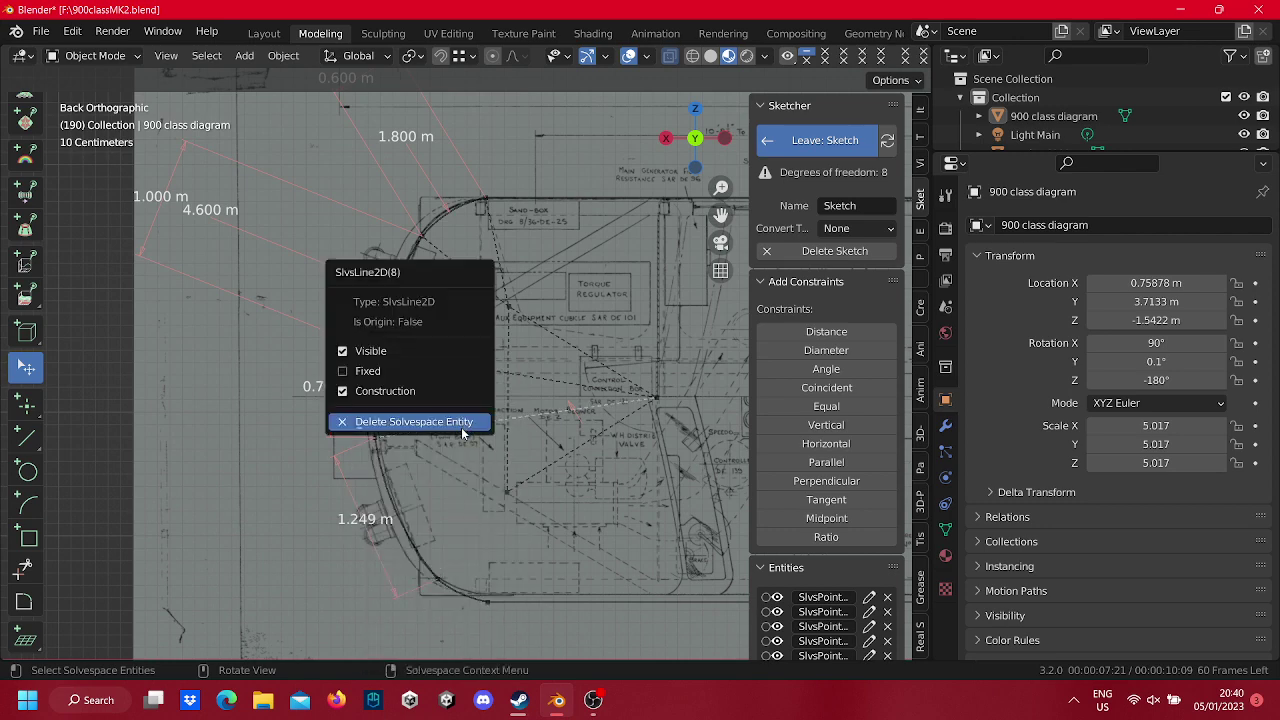
pyautogui.click(464, 384)
pyautogui.rightClick(464, 364)
pyautogui.click(456, 372)
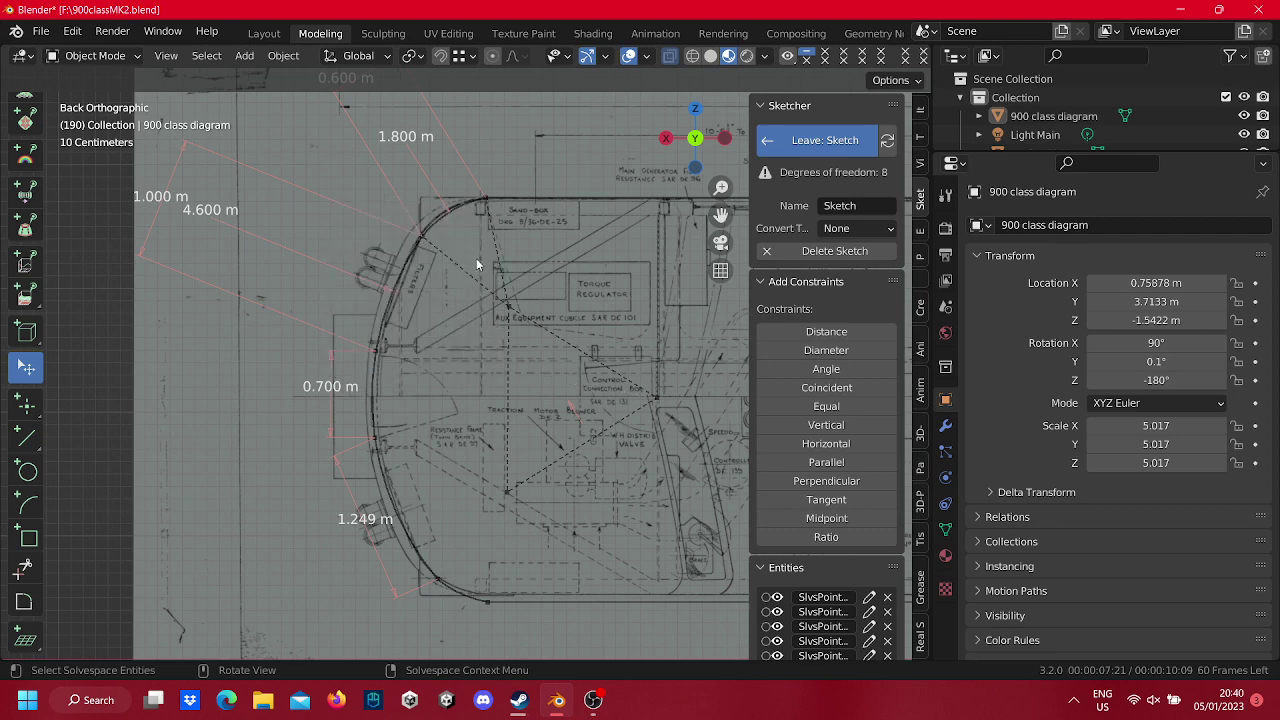
pyautogui.rightClick(474, 280)
pyautogui.click(472, 287)
# Delete the remaining dashed construction lines inside the nose outline.
pyautogui.rightClick(485, 273)
pyautogui.click(490, 276)
pyautogui.rightClick(505, 340)
pyautogui.click(511, 349)
pyautogui.rightClick(570, 352)
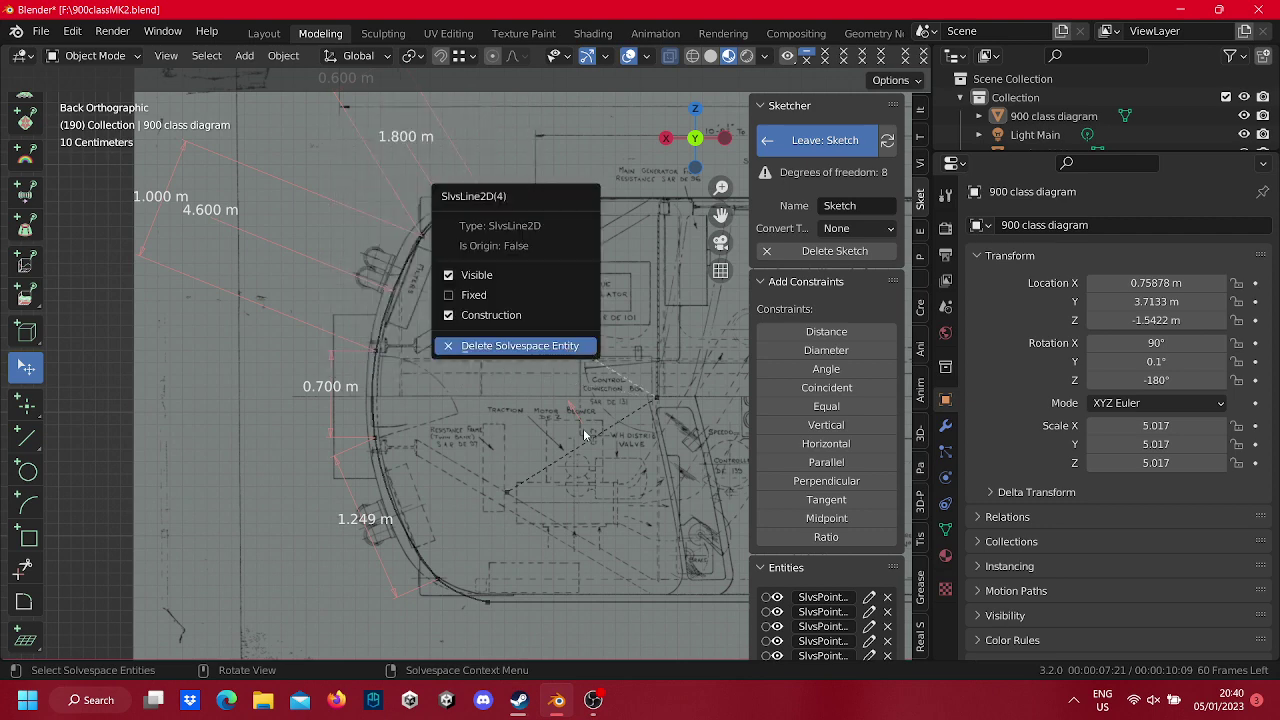
pyautogui.click(557, 348)
pyautogui.rightClick(567, 450)
pyautogui.click(565, 445)
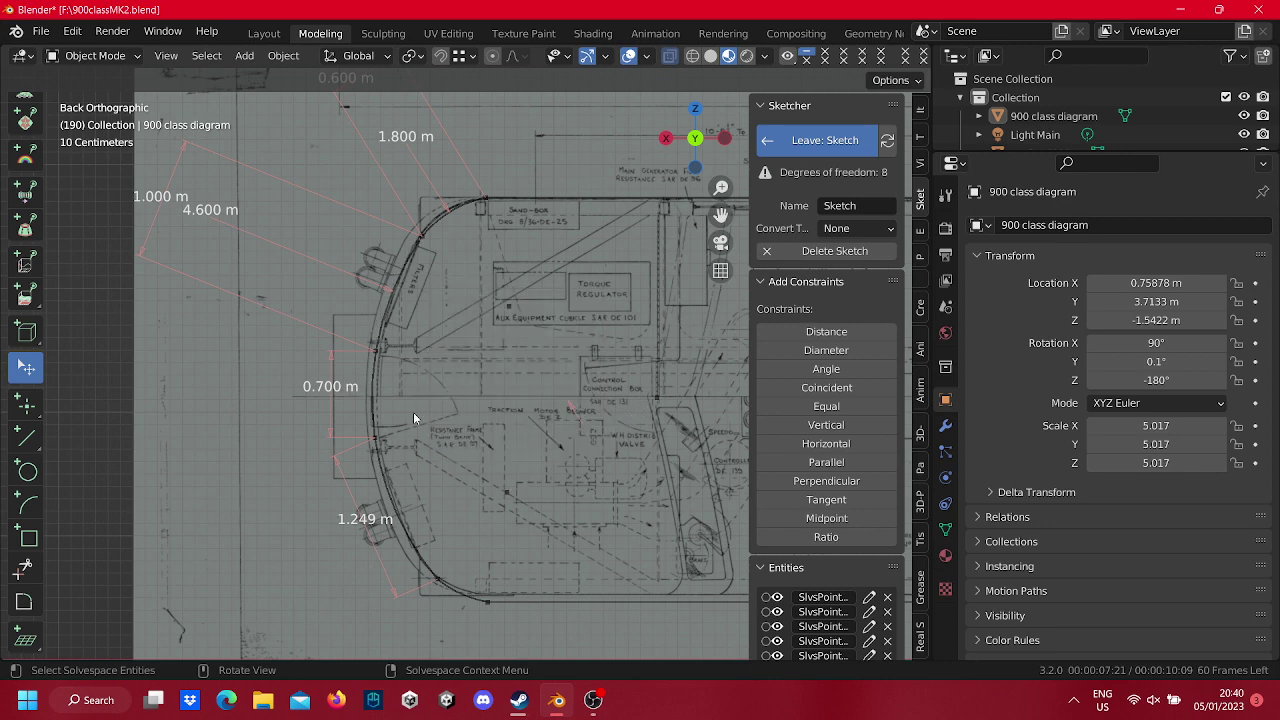
pyautogui.keyDown('shift'); pyautogui.moveTo(456, 463); pyautogui.dragTo(535, 450, button='middle'); pyautogui.keyUp('shift')
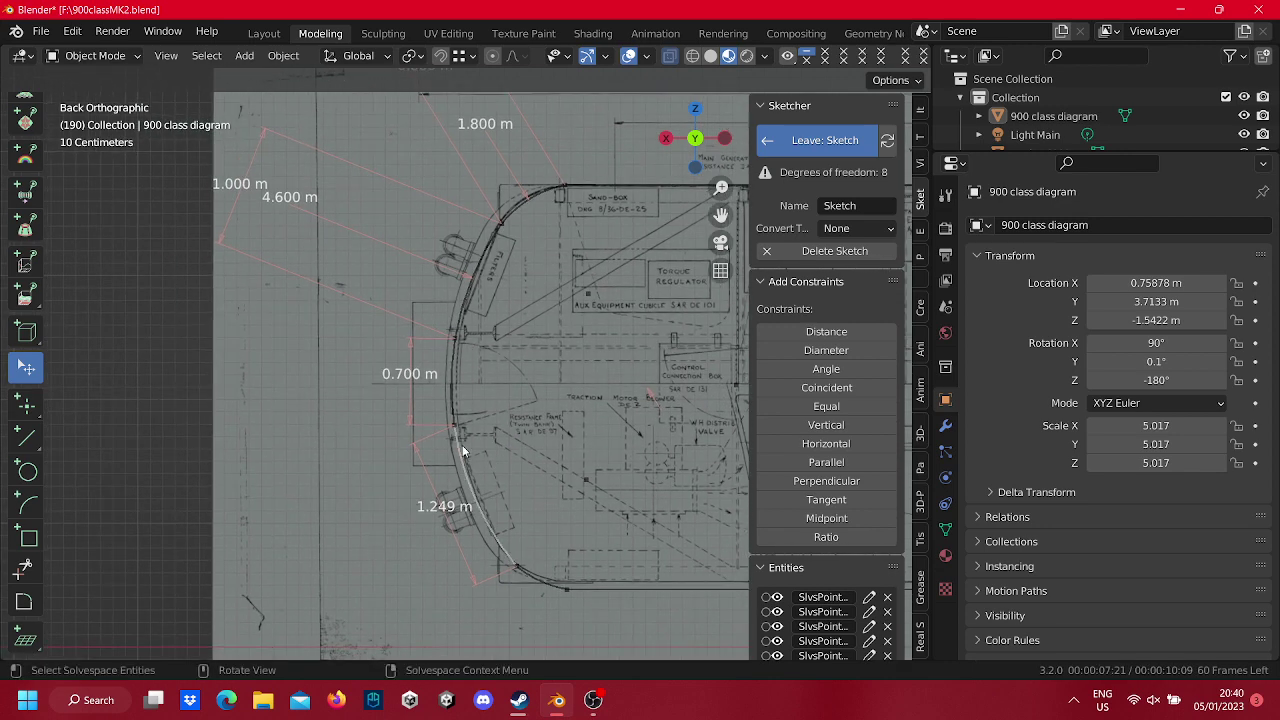
# Add a diameter dimension to the curved front arc, keeping the 0.700 m dimension.
pyautogui.keyDown('shift'); pyautogui.moveTo(725, 421); pyautogui.dragTo(600, 434, button='middle'); pyautogui.keyUp('shift')
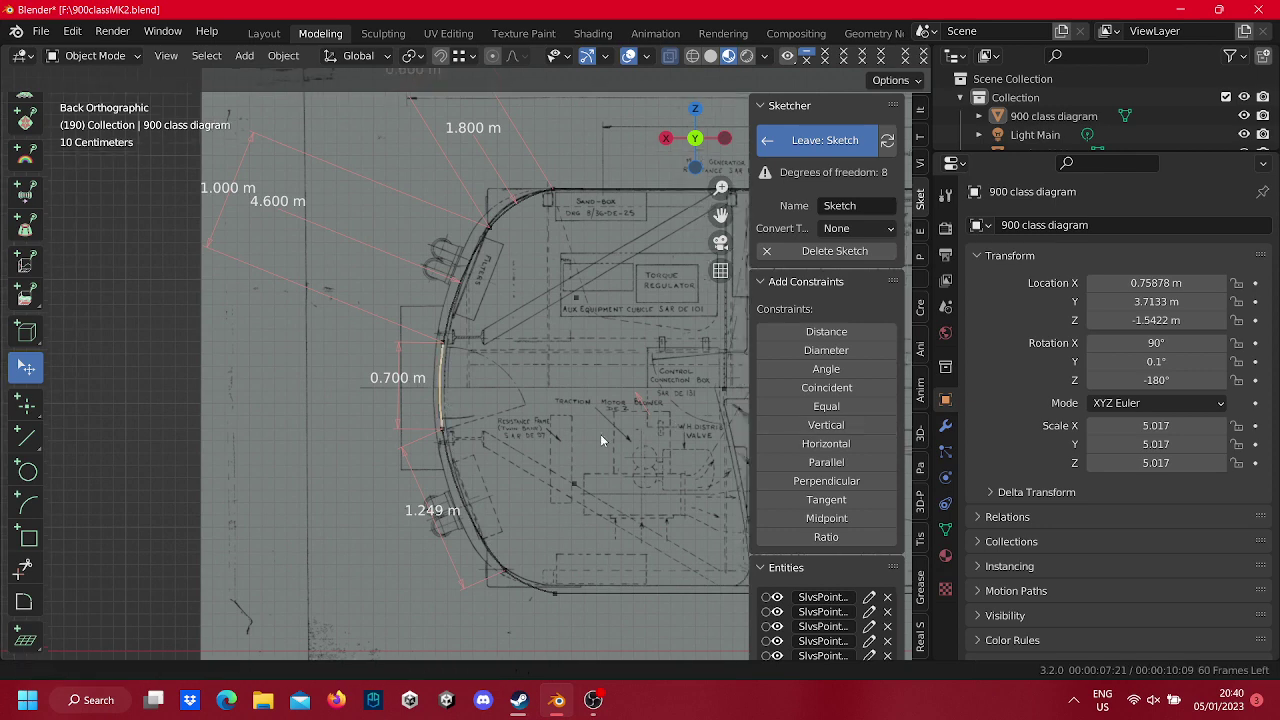
pyautogui.click(822, 350)
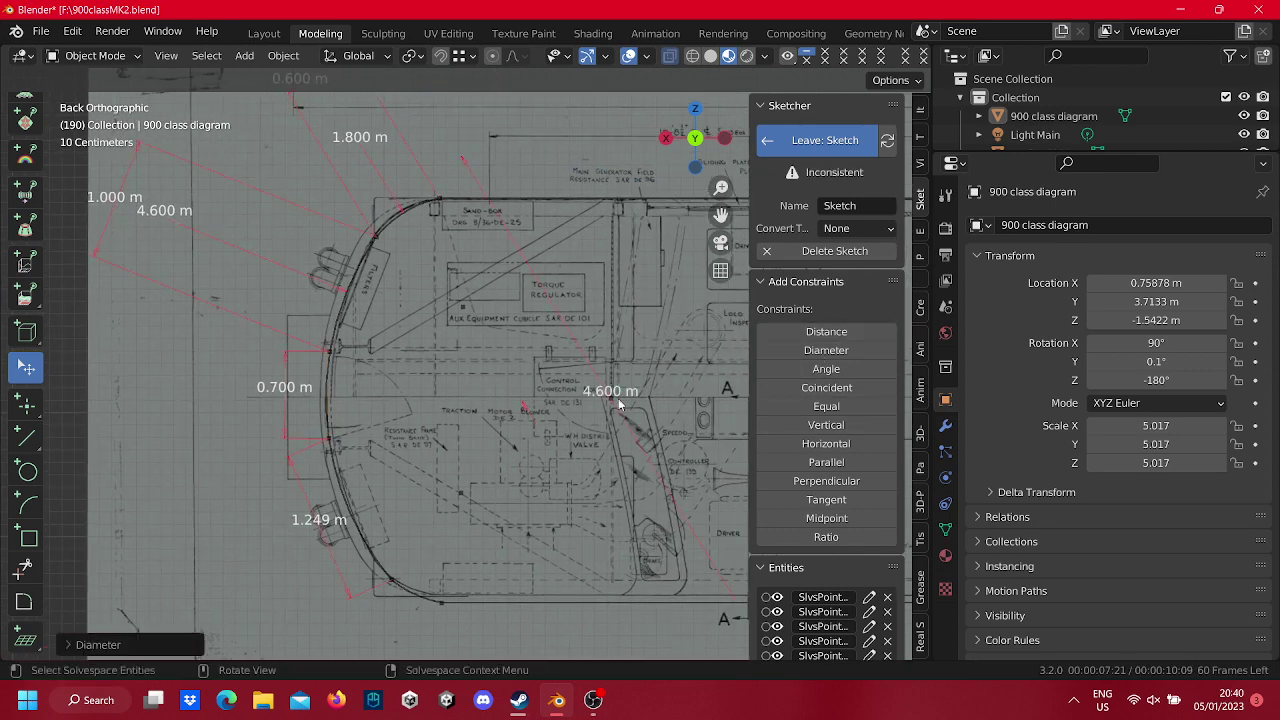
pyautogui.rightClick(294, 392)
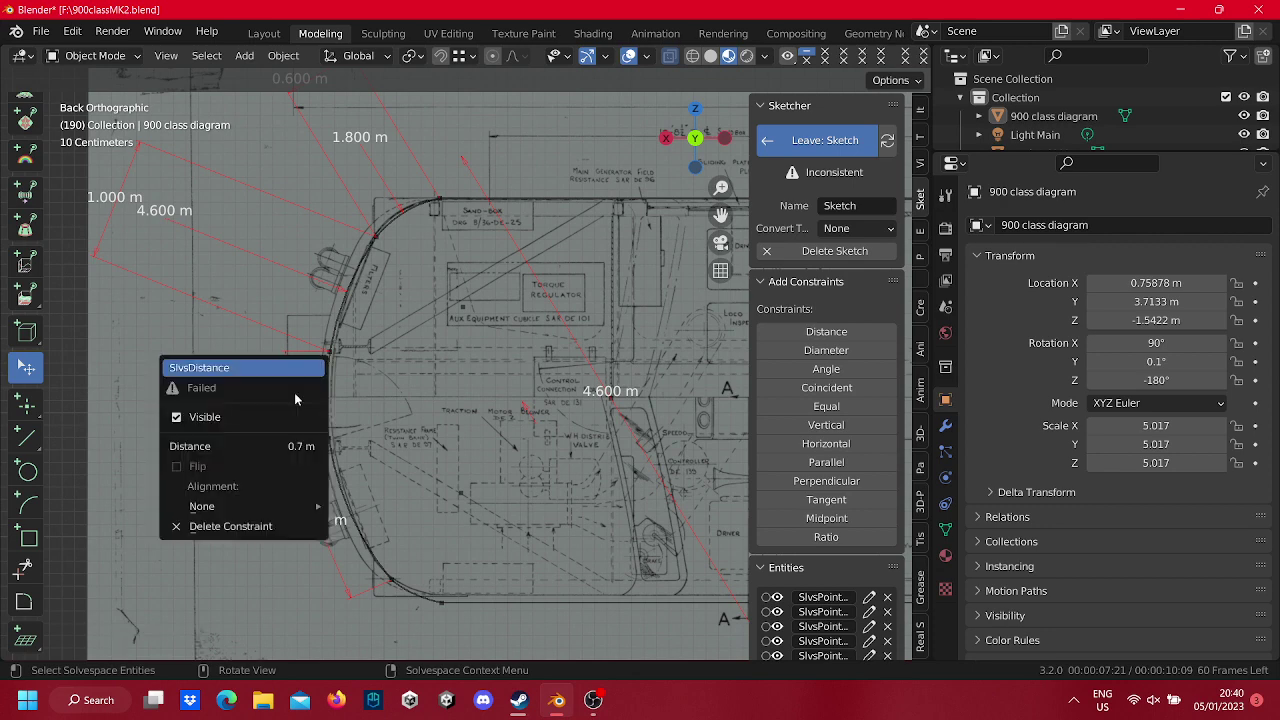
pyautogui.click(288, 524)
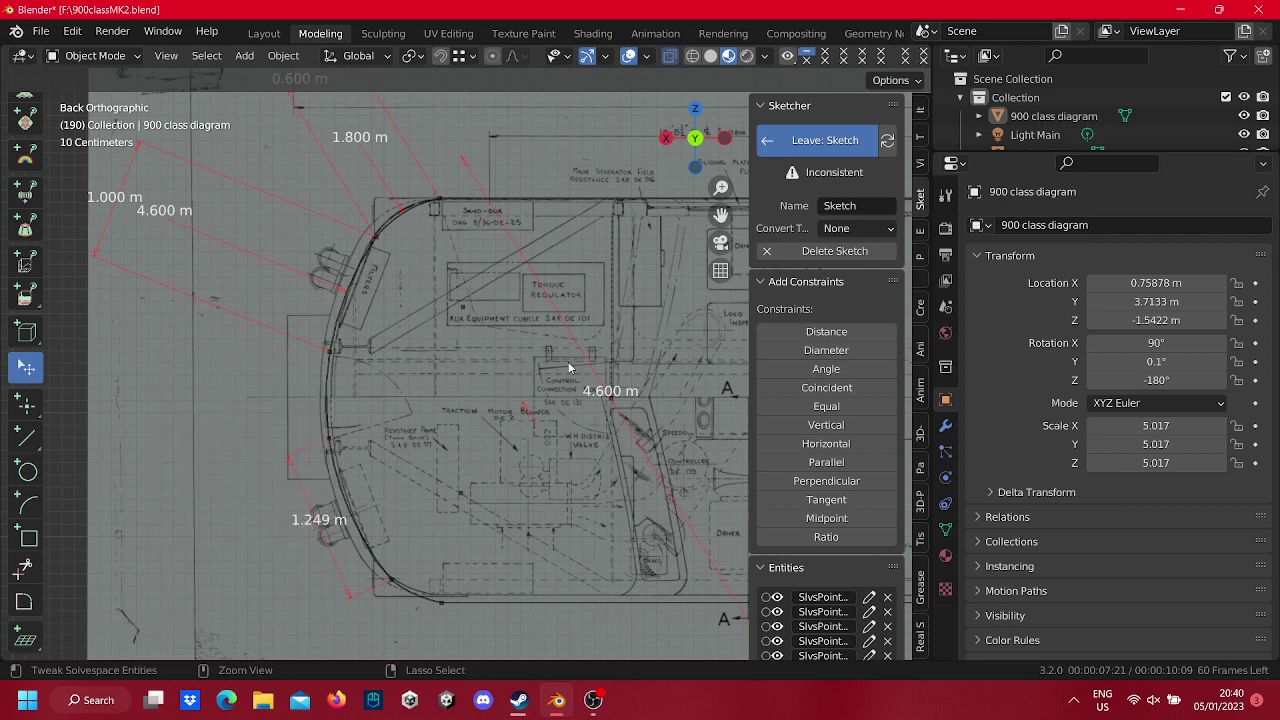
pyautogui.hotkey('ctrl', 'z')
pyautogui.rightClick(612, 408)
pyautogui.press('Escape')
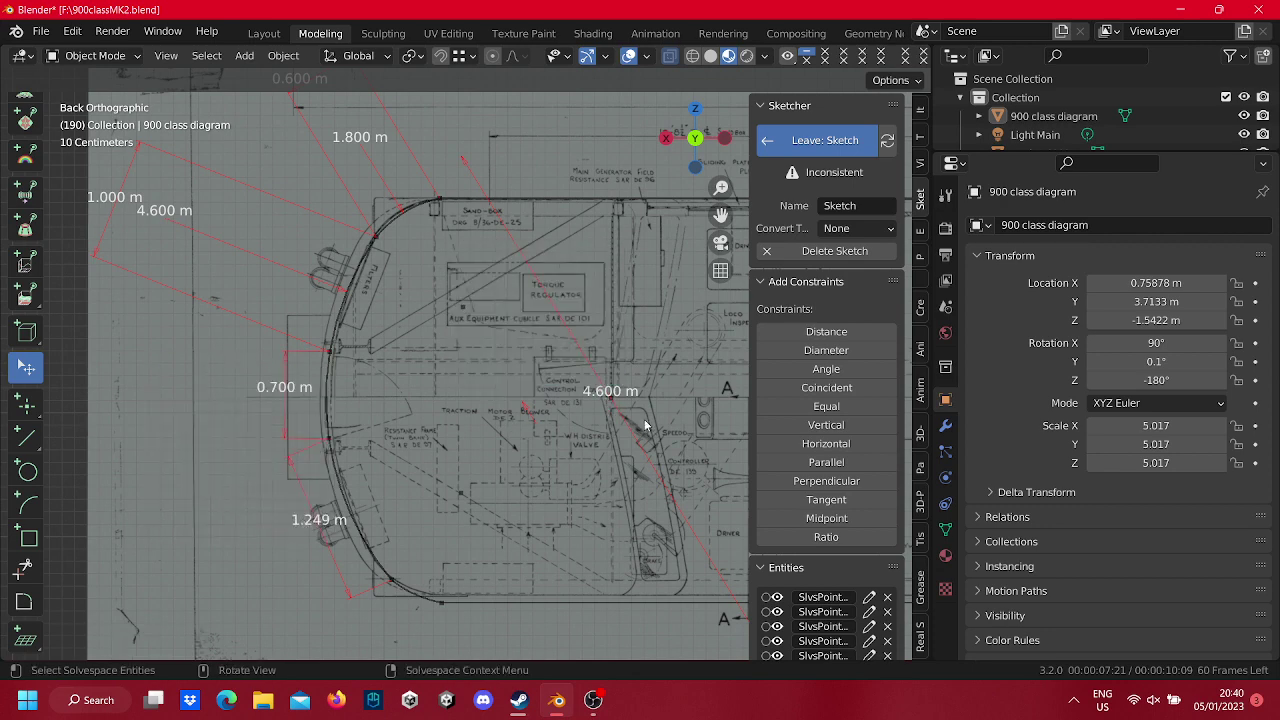
# Remove the 4.600 m diameter dimension from the front arc.
pyautogui.rightClick(608, 410)
pyautogui.click(553, 355)
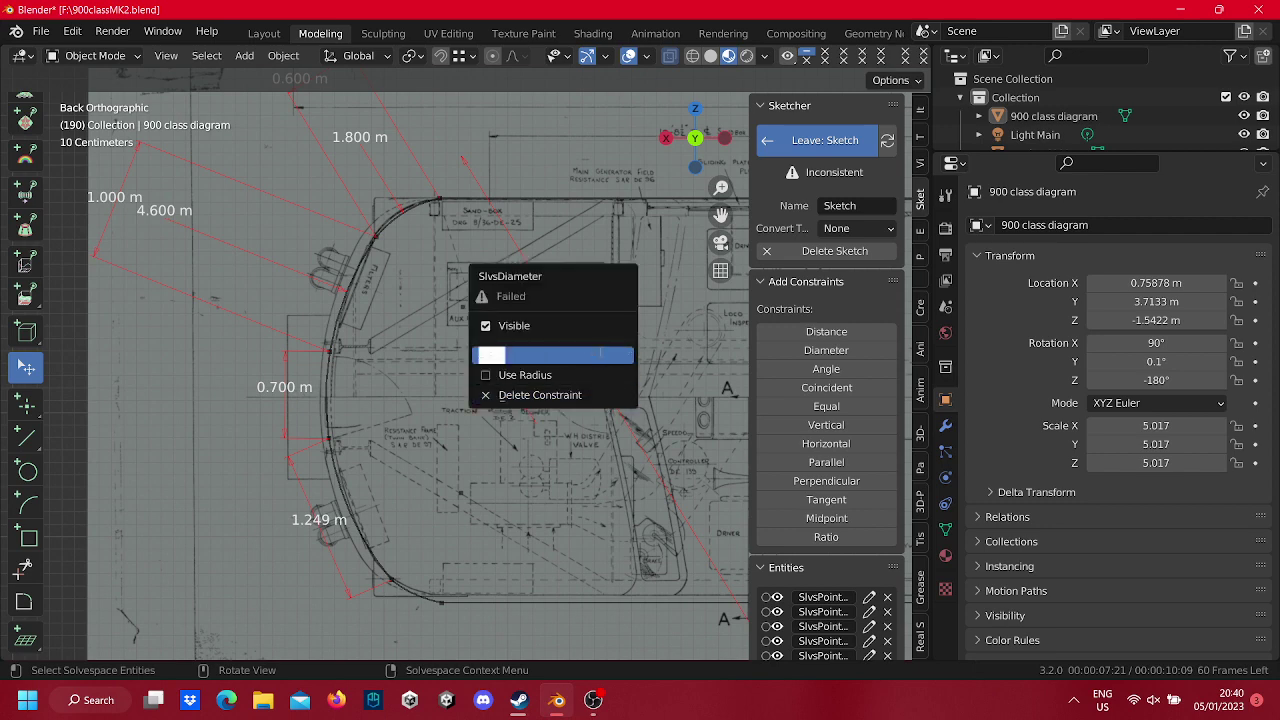
pyautogui.press('BackSpace')
pyautogui.press('Escape')
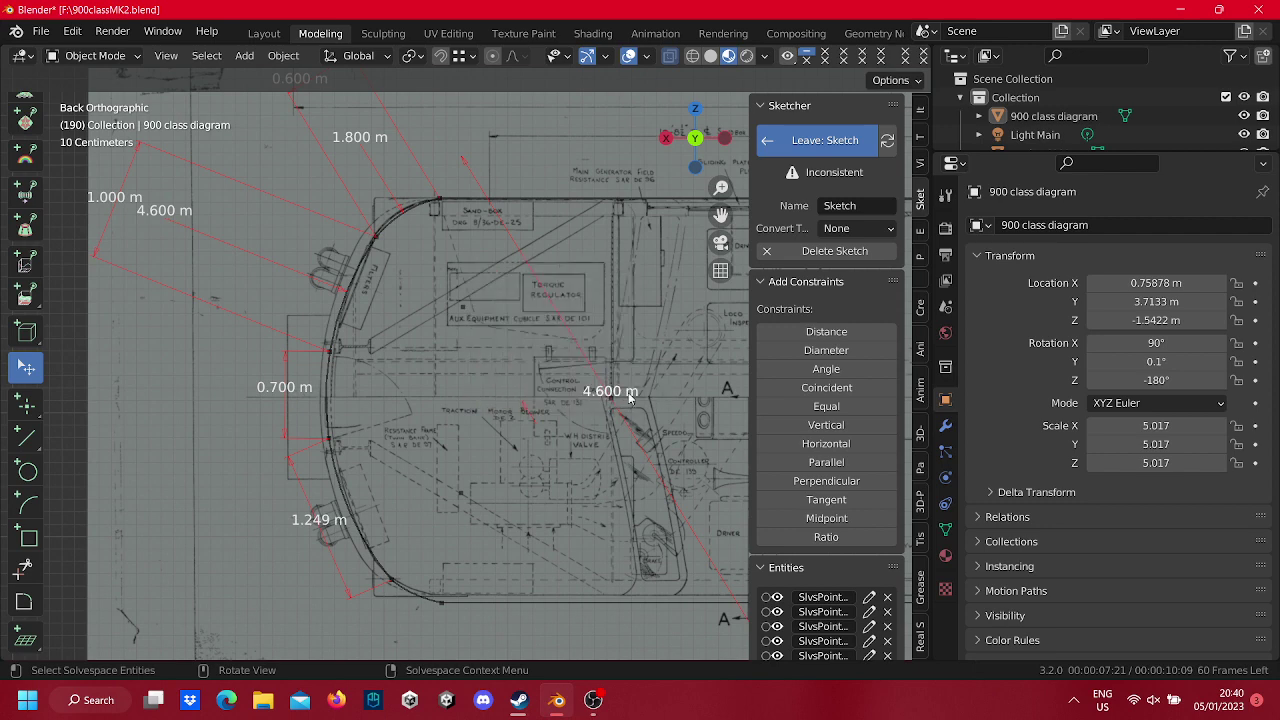
pyautogui.rightClick(628, 392)
pyautogui.click(588, 398)
pyautogui.keyDown('shift'); pyautogui.moveTo(440, 484); pyautogui.dragTo(492, 454, button='middle'); pyautogui.keyUp('shift')
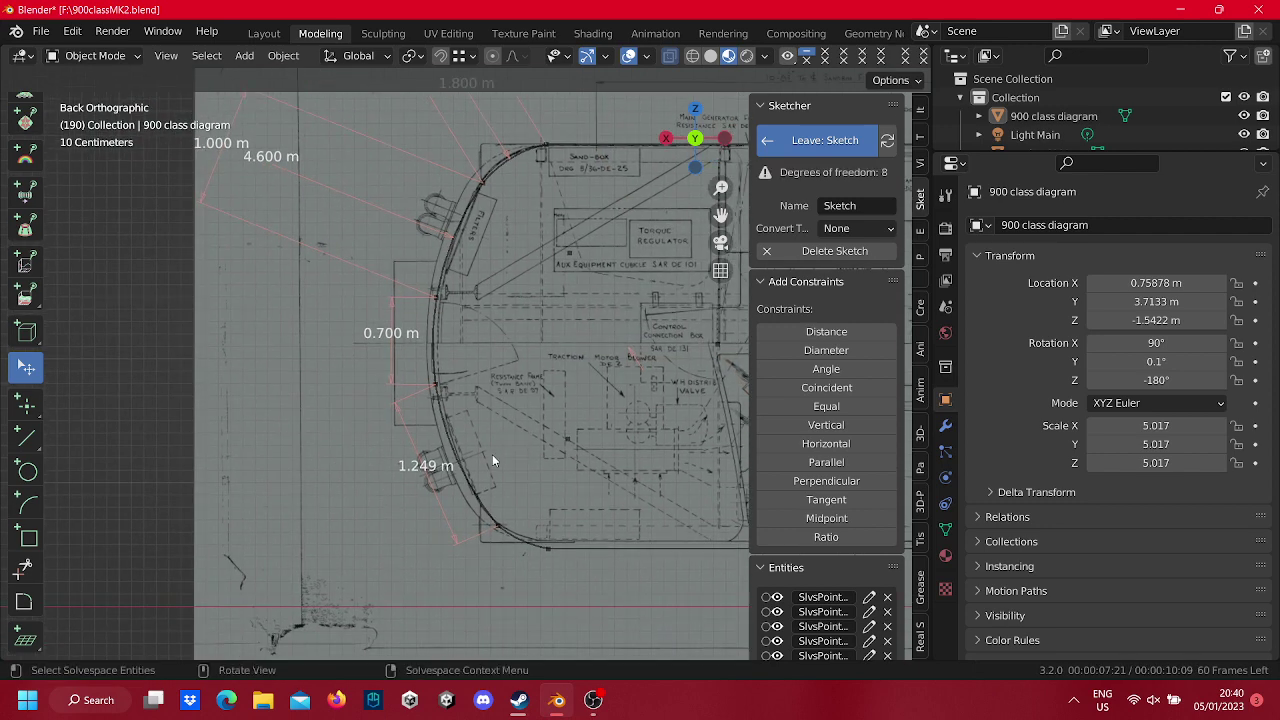
pyautogui.moveTo(396, 464)
pyautogui.keyDown('shift'); pyautogui.mouseDown(button='middle')
pyautogui.moveTo(452, 536)
pyautogui.moveTo(447, 403)
pyautogui.mouseUp(button='middle'); pyautogui.keyUp('shift')
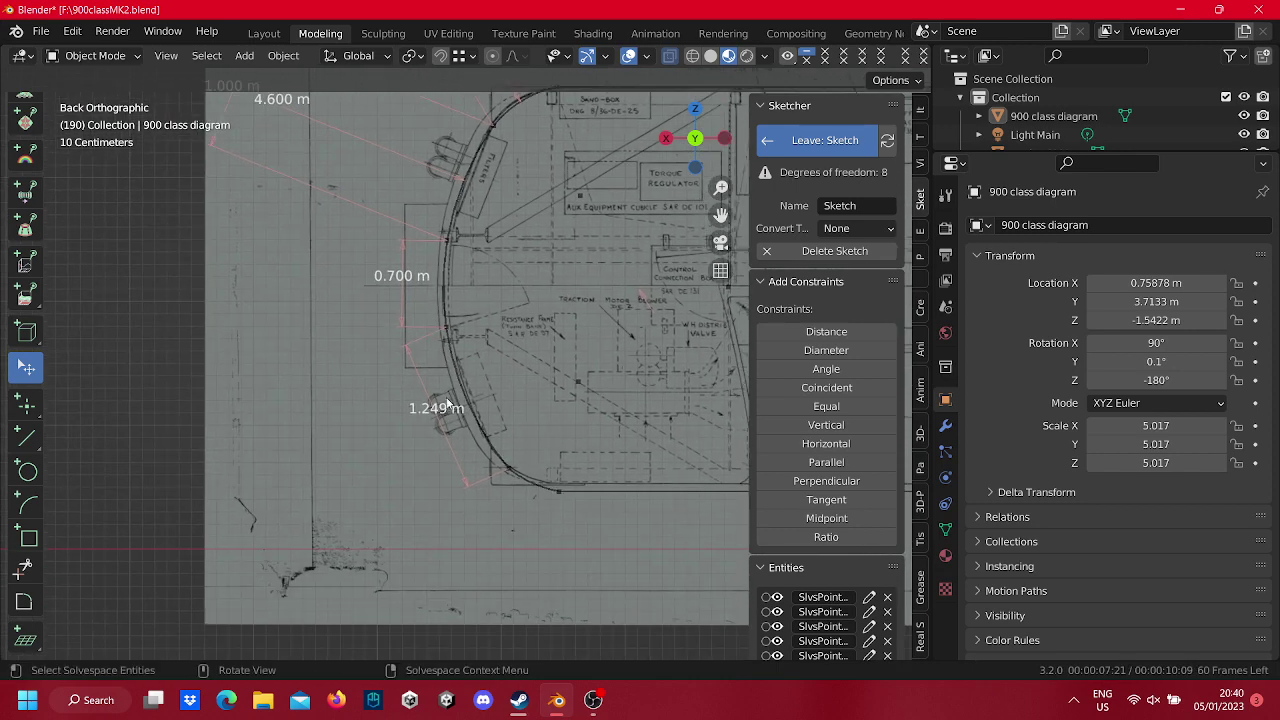
# Set the lower outline segment's 1.249 m length to 1.200 m.
pyautogui.rightClick(445, 414)
pyautogui.keyDown('shift'); pyautogui.moveTo(510, 301); pyautogui.dragTo(554, 367, button='middle'); pyautogui.keyUp('shift')
pyautogui.rightClick(477, 474)
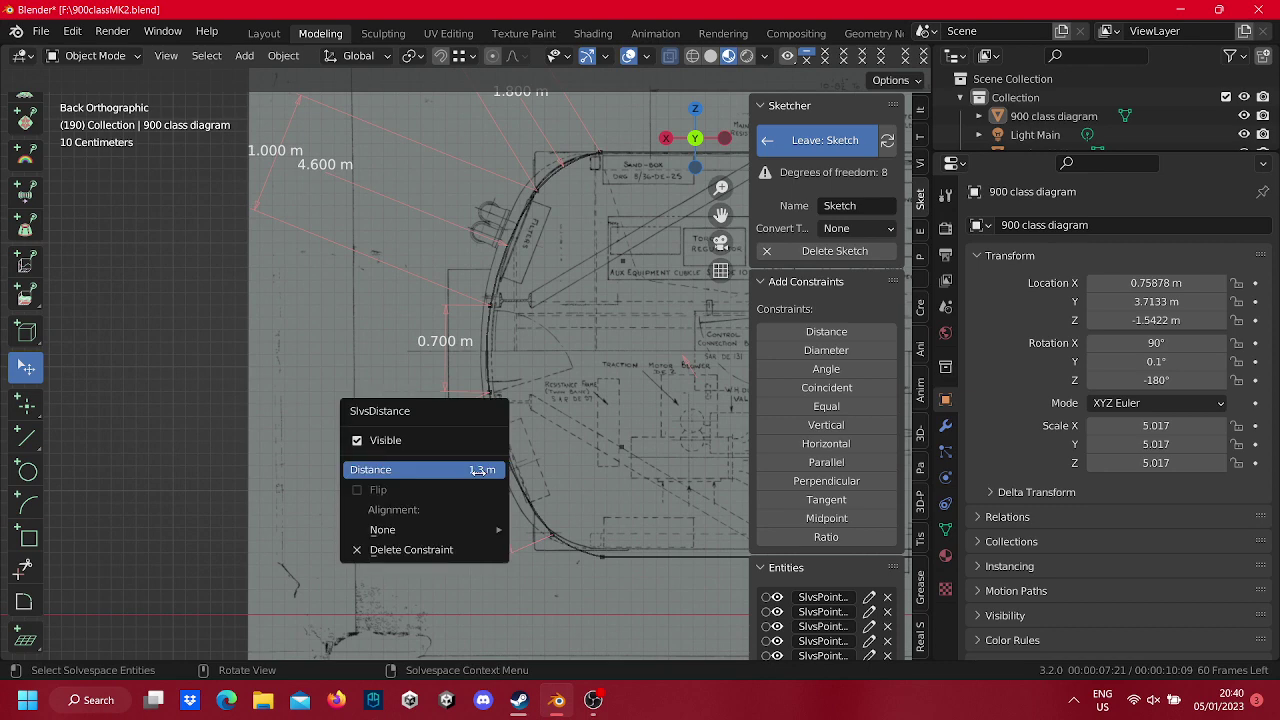
pyautogui.click(481, 471)
pyautogui.press('BackSpace')
pyautogui.press('BackSpace')
pyautogui.press('Return')
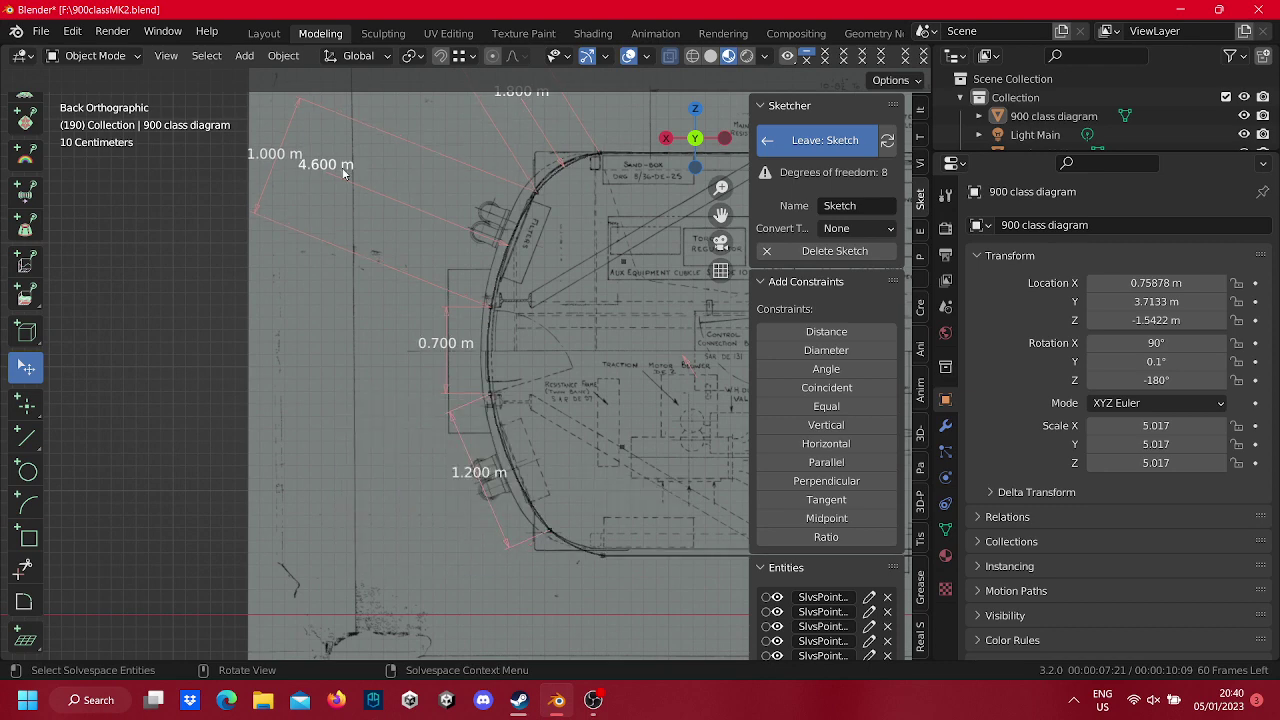
# Delete the remaining 4.600 m dimension and set the arc's diameter to 1.2 m.
pyautogui.rightClick(343, 173)
pyautogui.rightClick(400, 193)
pyautogui.click(400, 265)
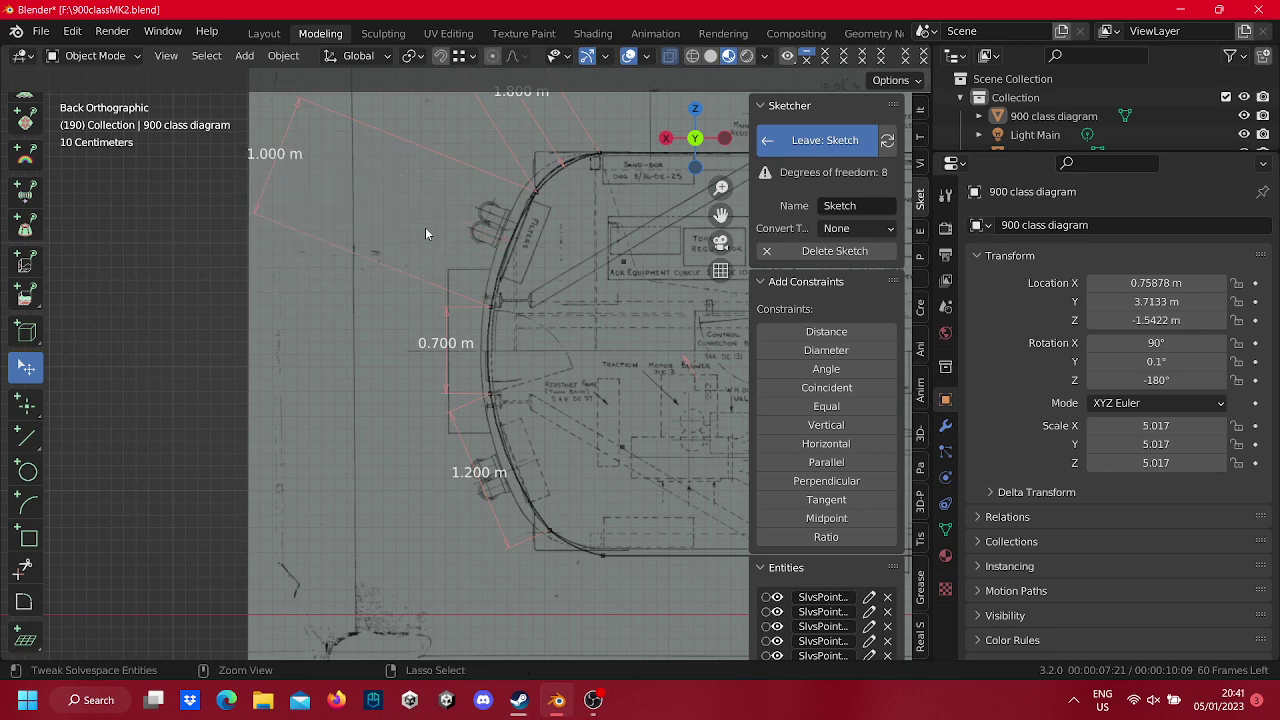
pyautogui.rightClick(426, 221)
pyautogui.click(410, 218)
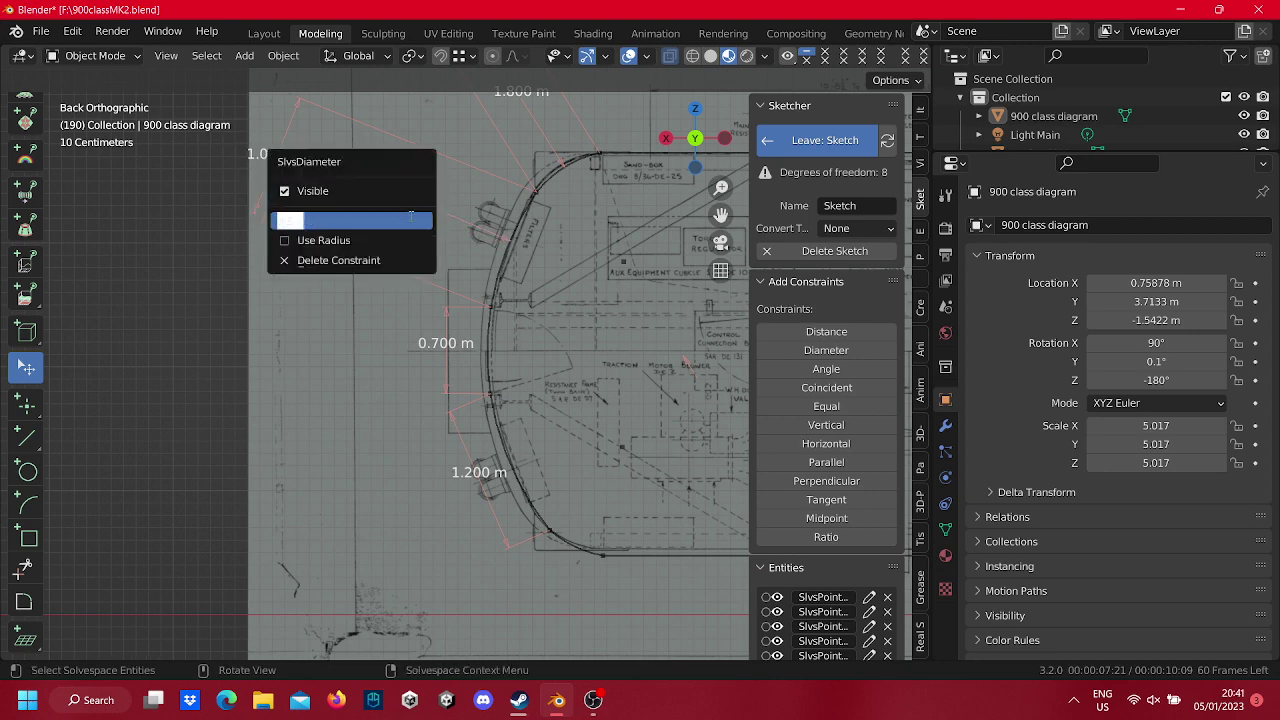
pyautogui.click(410, 218)
pyautogui.press('BackSpace')
pyautogui.press('BackSpace')
pyautogui.press('BackSpace')
pyautogui.press('Return')
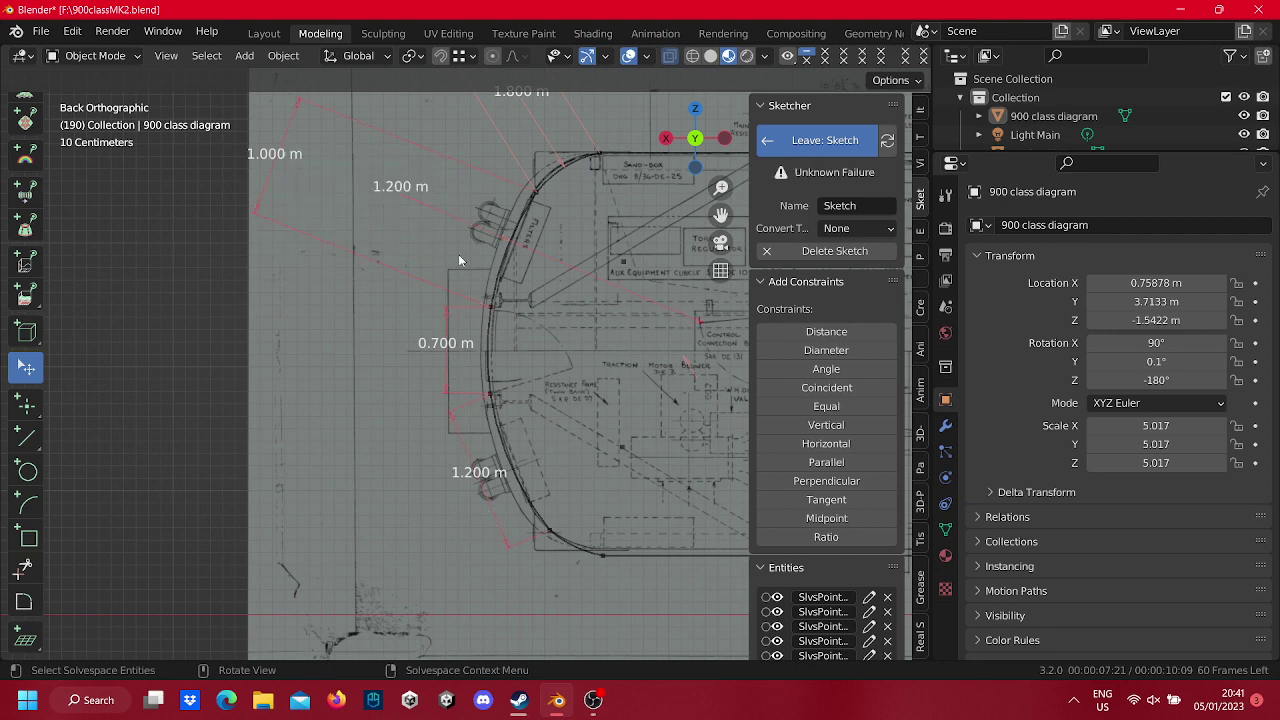
# Undo the 1.2 m diameter change and nudge the arc geometry into a new position.
pyautogui.keyDown('shift'); pyautogui.moveTo(603, 309); pyautogui.dragTo(413, 334, button='middle'); pyautogui.keyUp('shift')
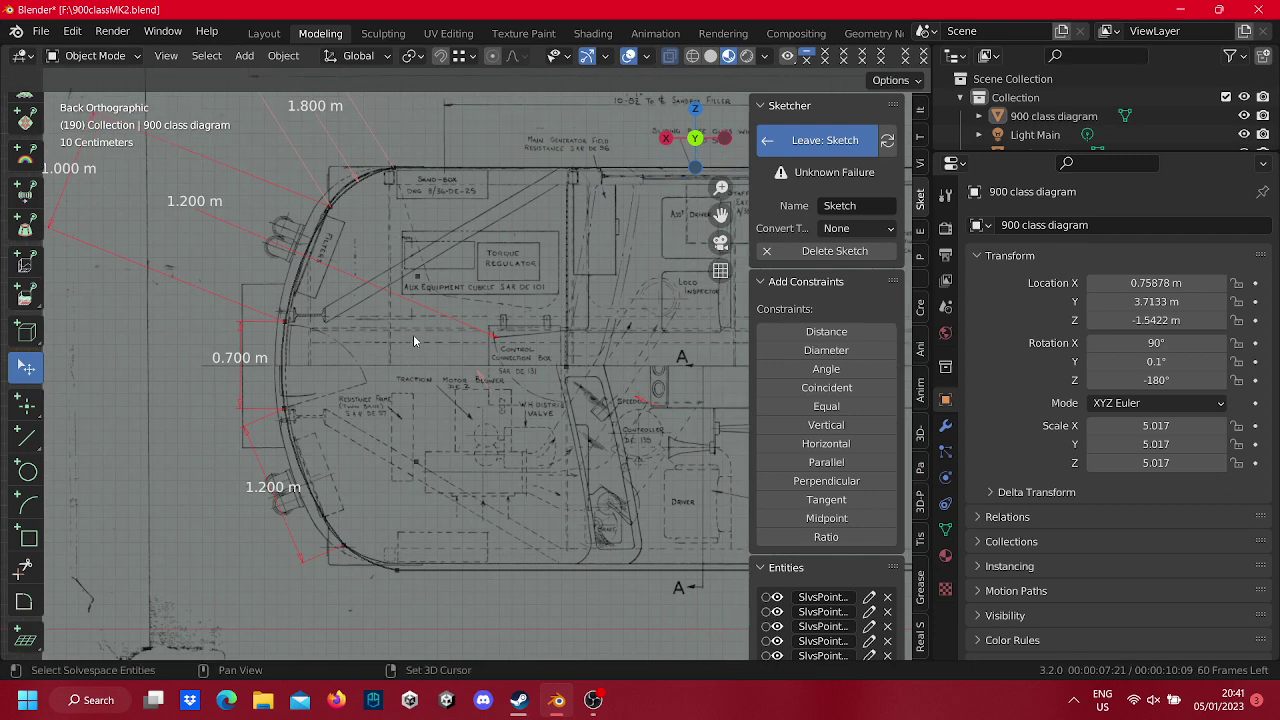
pyautogui.hotkey('ctrl', 'z')
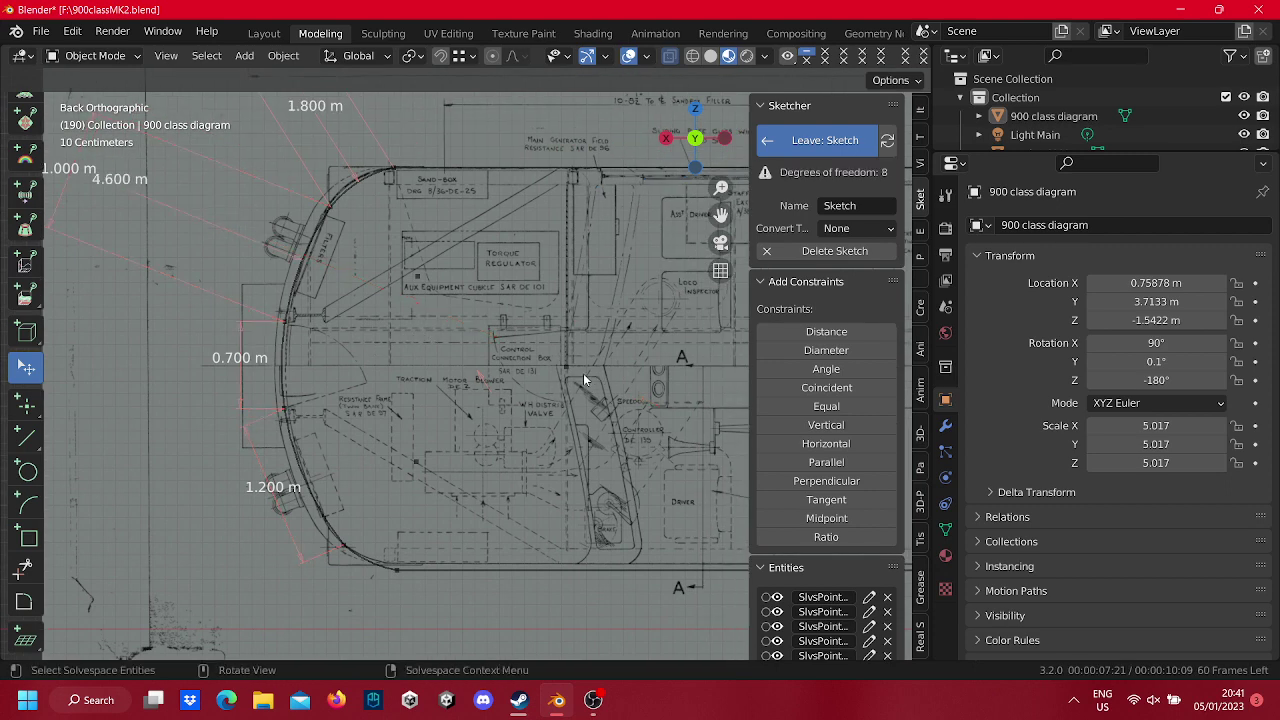
pyautogui.rightClick(570, 372)
pyautogui.click(540, 548)
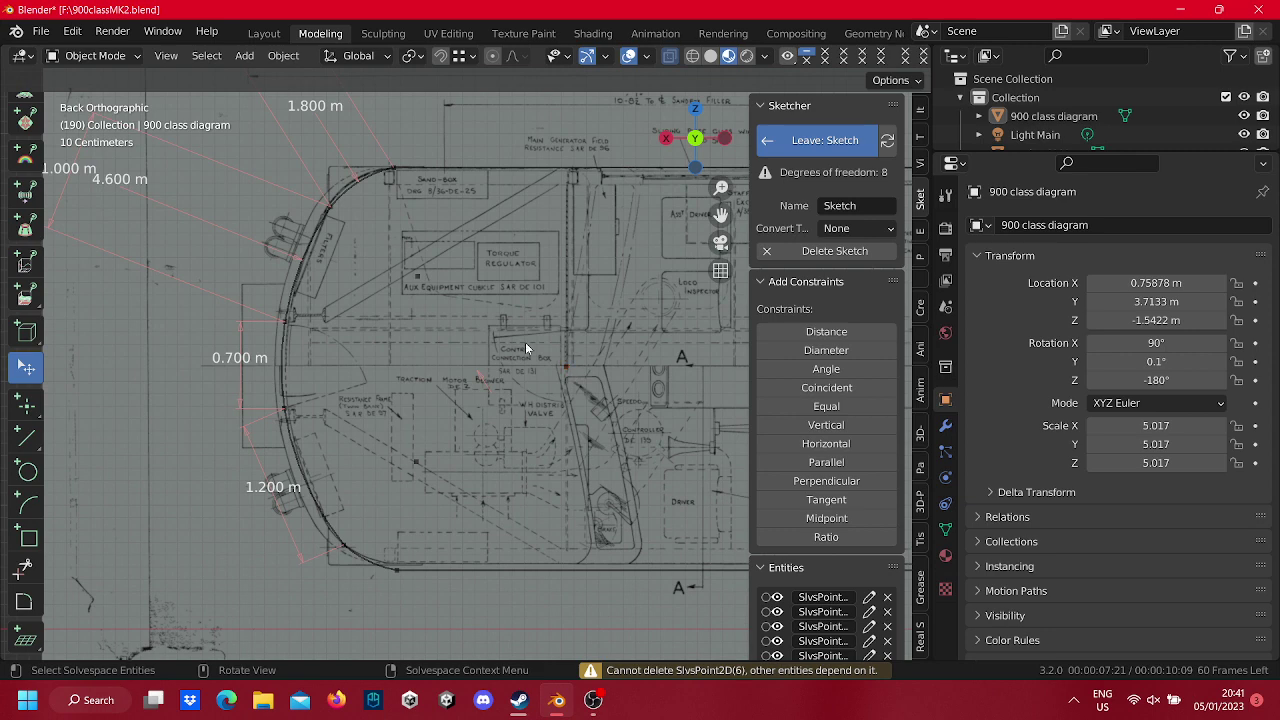
pyautogui.click(605, 704)
pyautogui.click(171, 280)
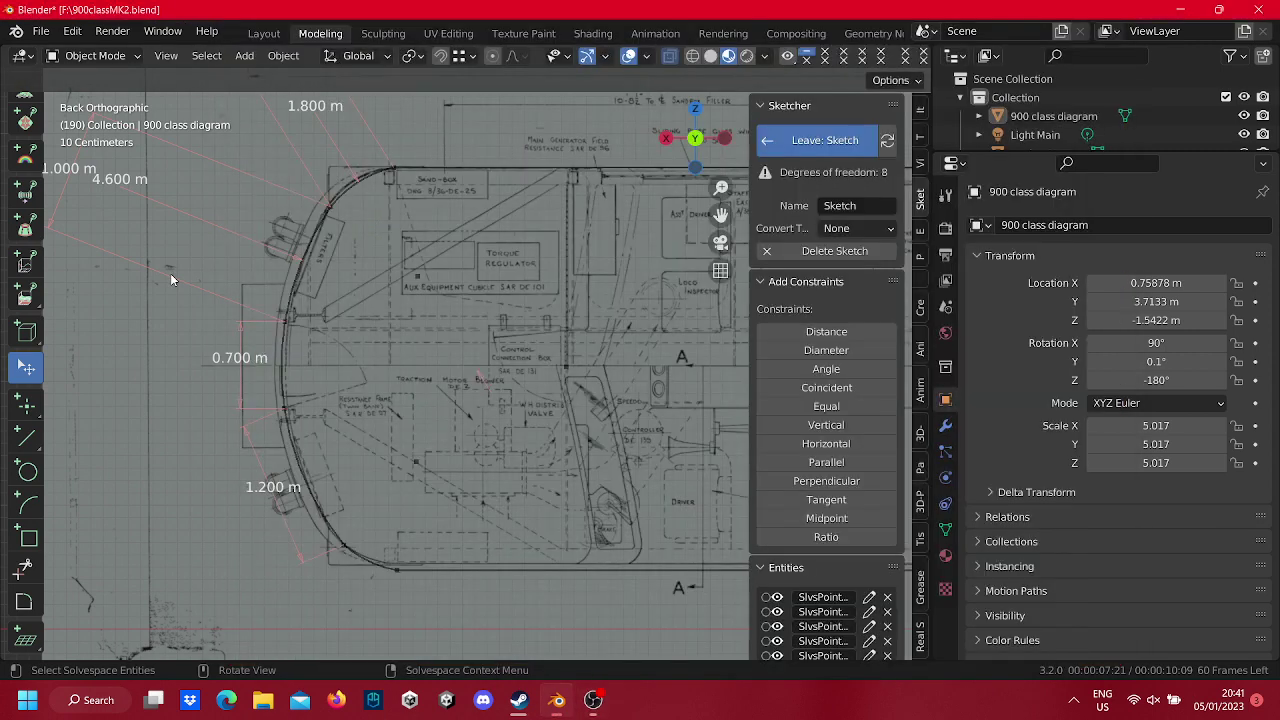
pyautogui.keyDown('shift'); pyautogui.moveTo(363, 278); pyautogui.dragTo(440, 326, button='middle'); pyautogui.keyUp('shift')
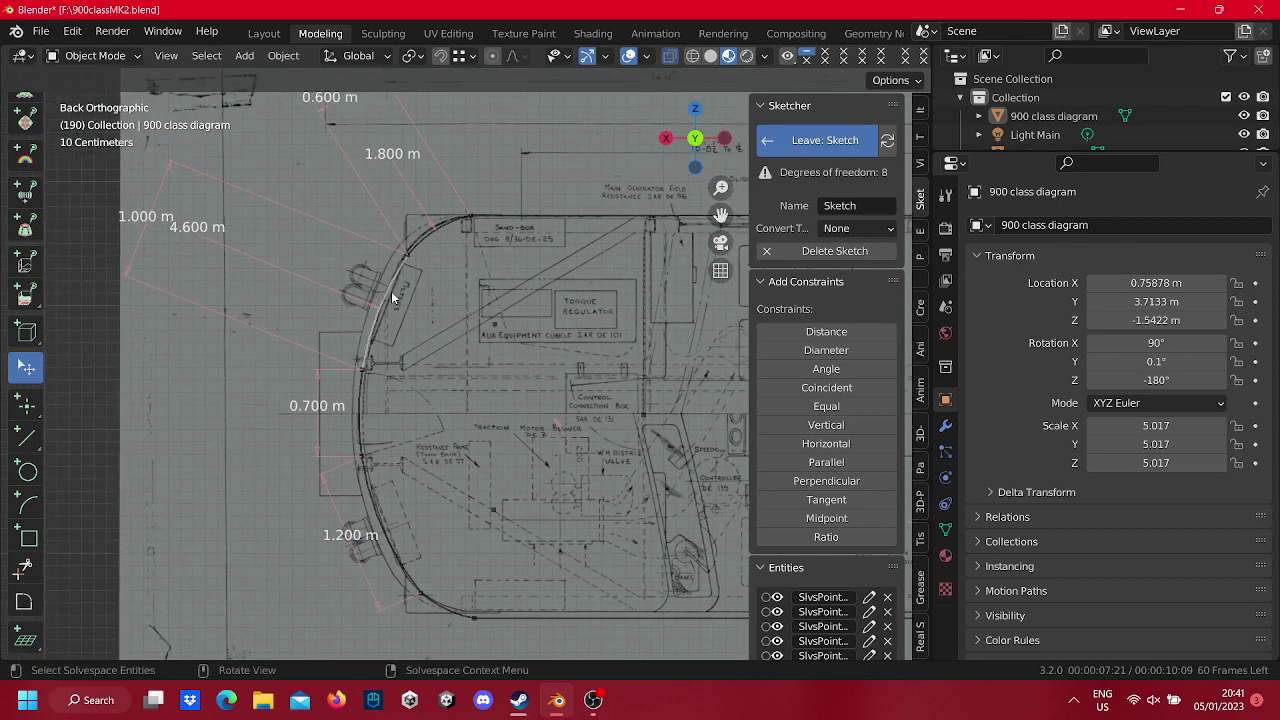
pyautogui.moveTo(410, 255); pyautogui.dragTo(480, 213)
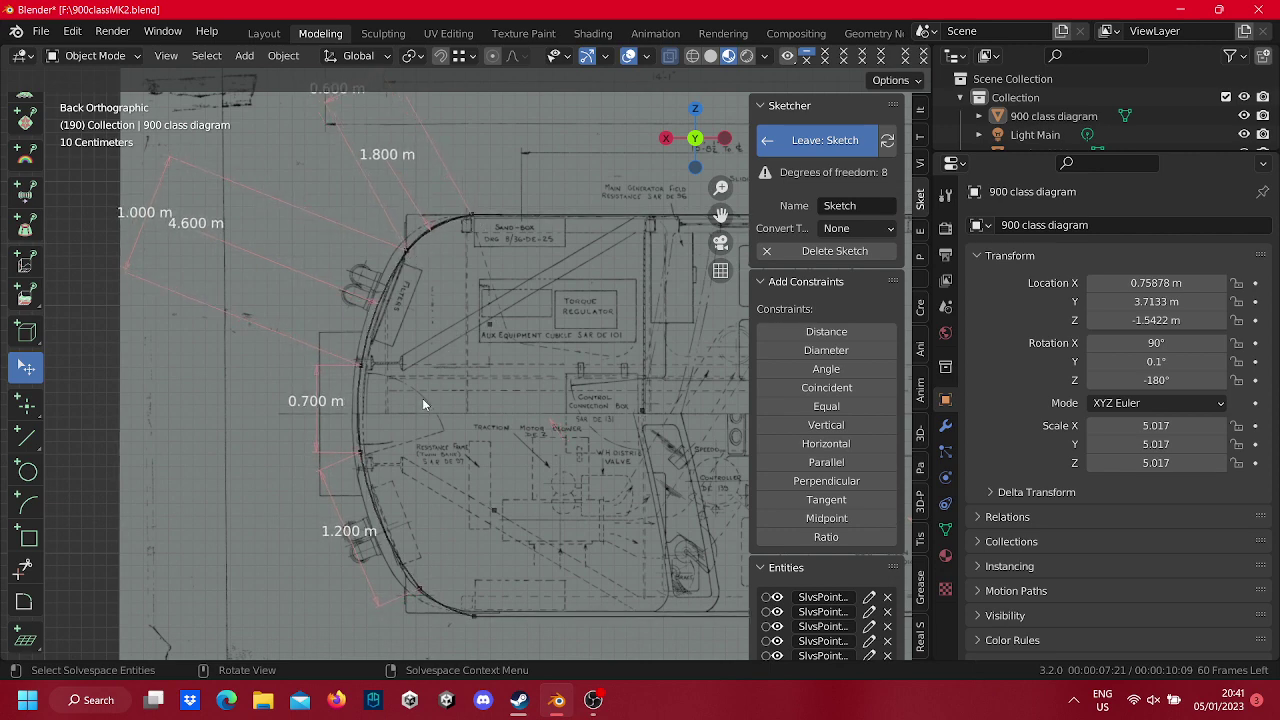
# Delete the upper and lower arcs, attempting to remove a leftover point and the left arc.
pyautogui.rightClick(368, 312)
pyautogui.click(365, 325)
pyautogui.rightClick(446, 230)
pyautogui.click(444, 228)
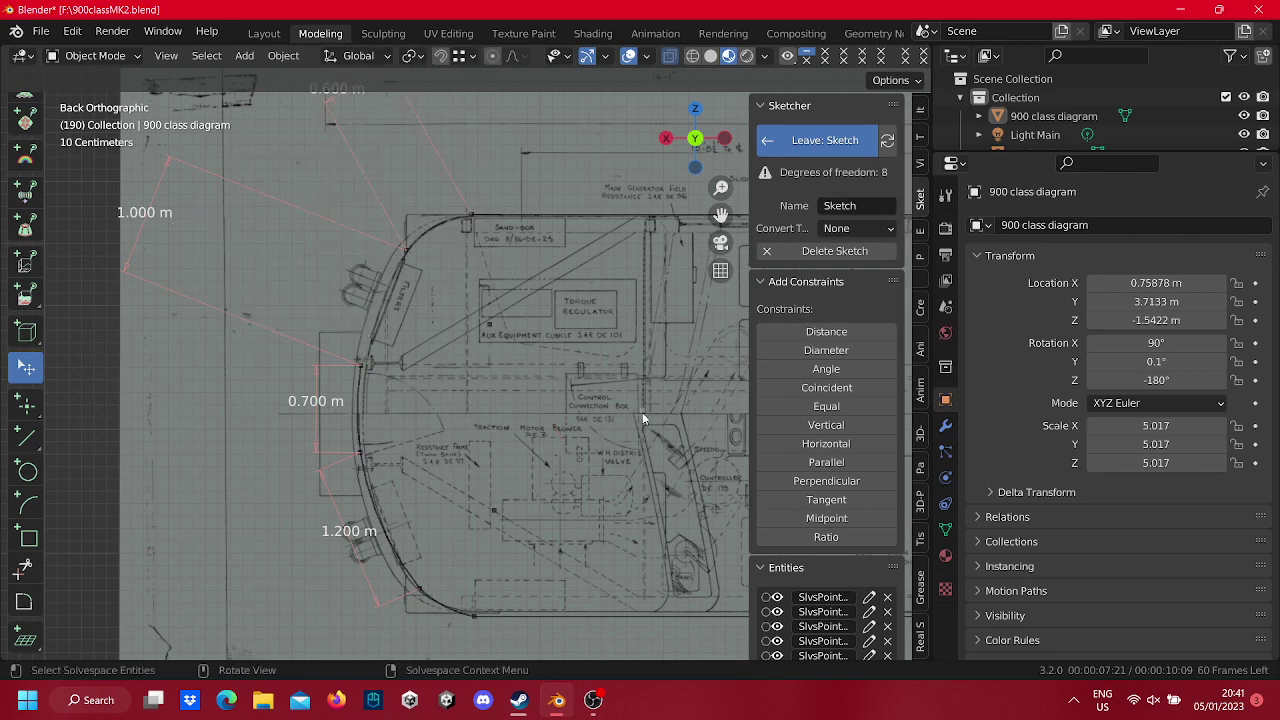
pyautogui.rightClick(423, 545)
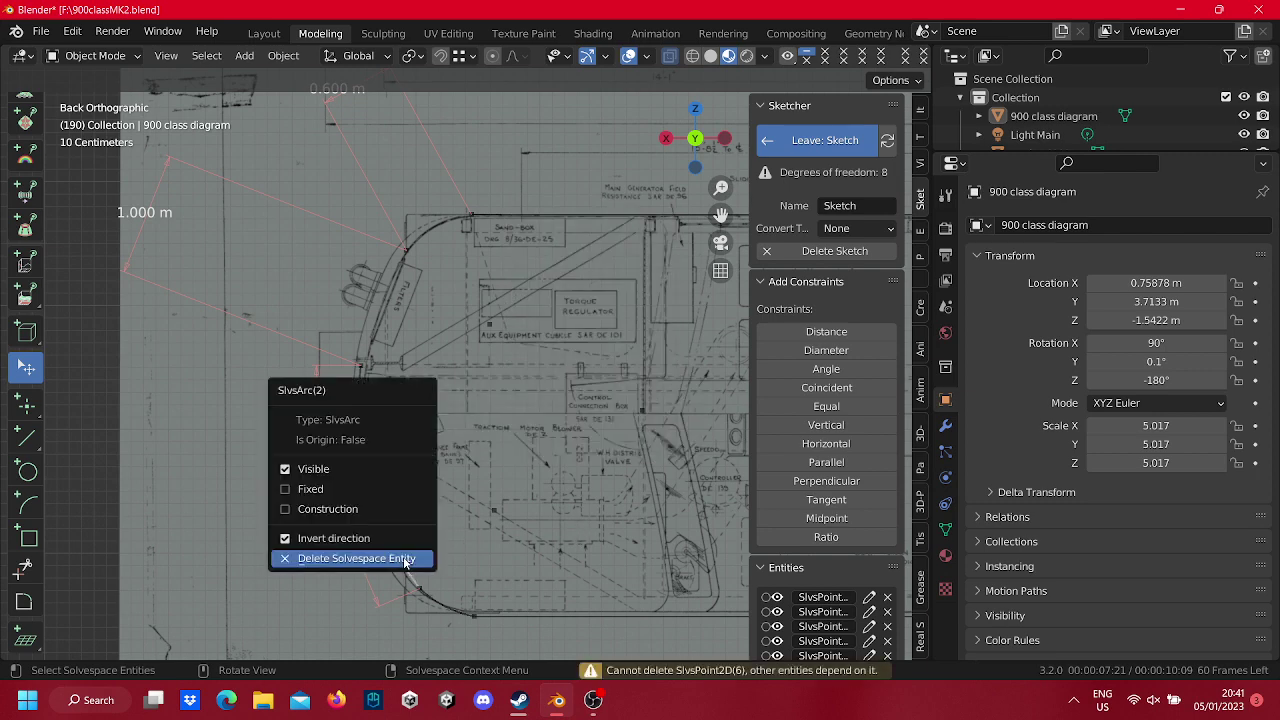
pyautogui.click(400, 560)
pyautogui.rightClick(364, 404)
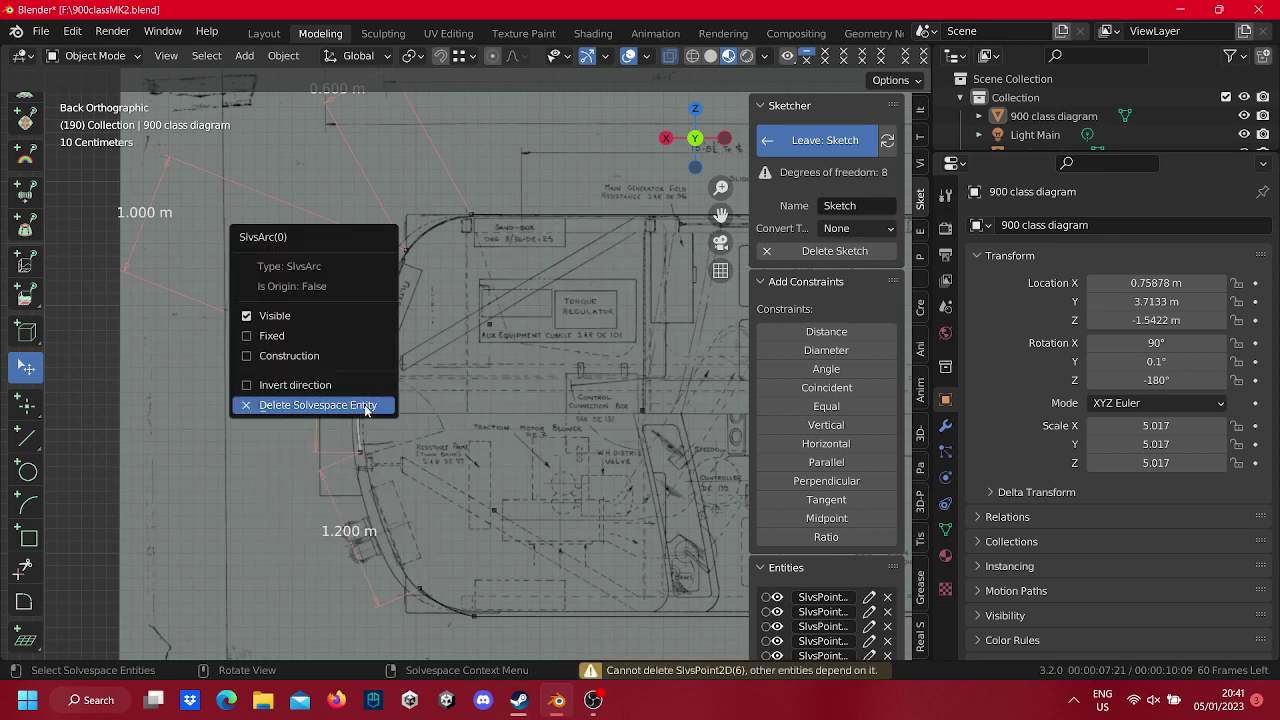
pyautogui.click(366, 408)
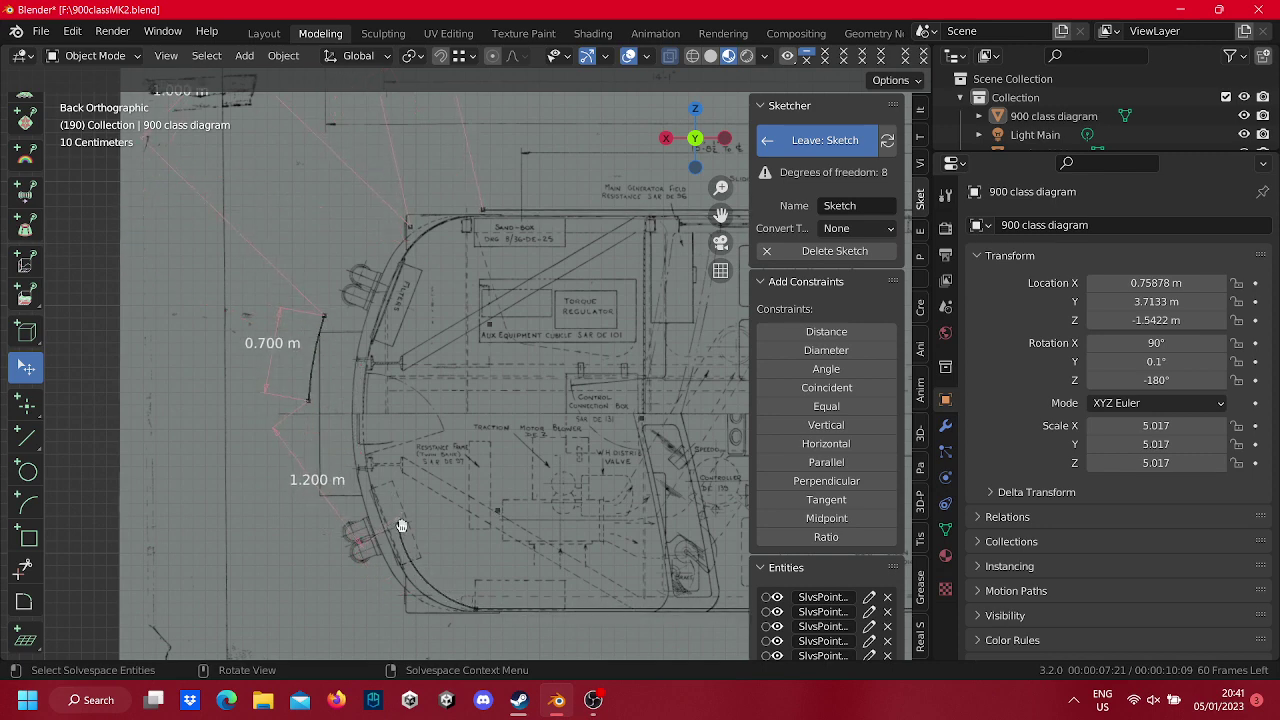
# Delete the 1.200 m, 1.000 m and 0.600 m dimensions.
pyautogui.rightClick(358, 530)
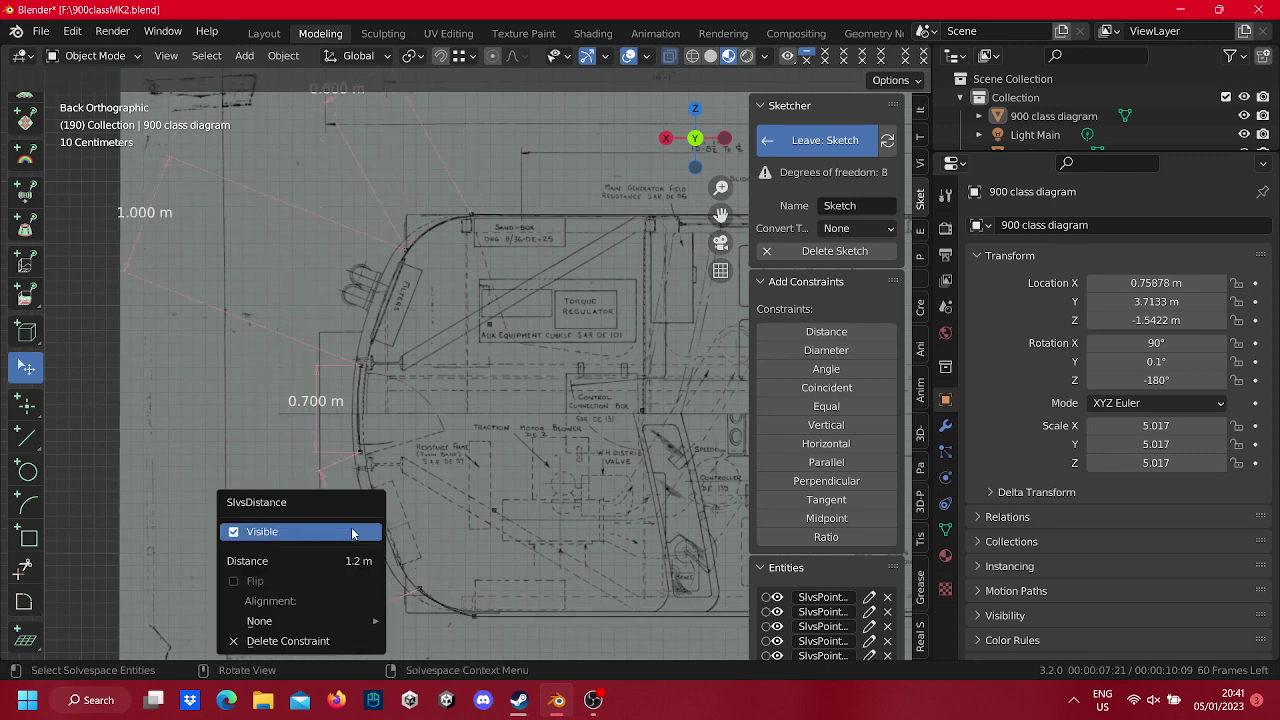
pyautogui.click(344, 637)
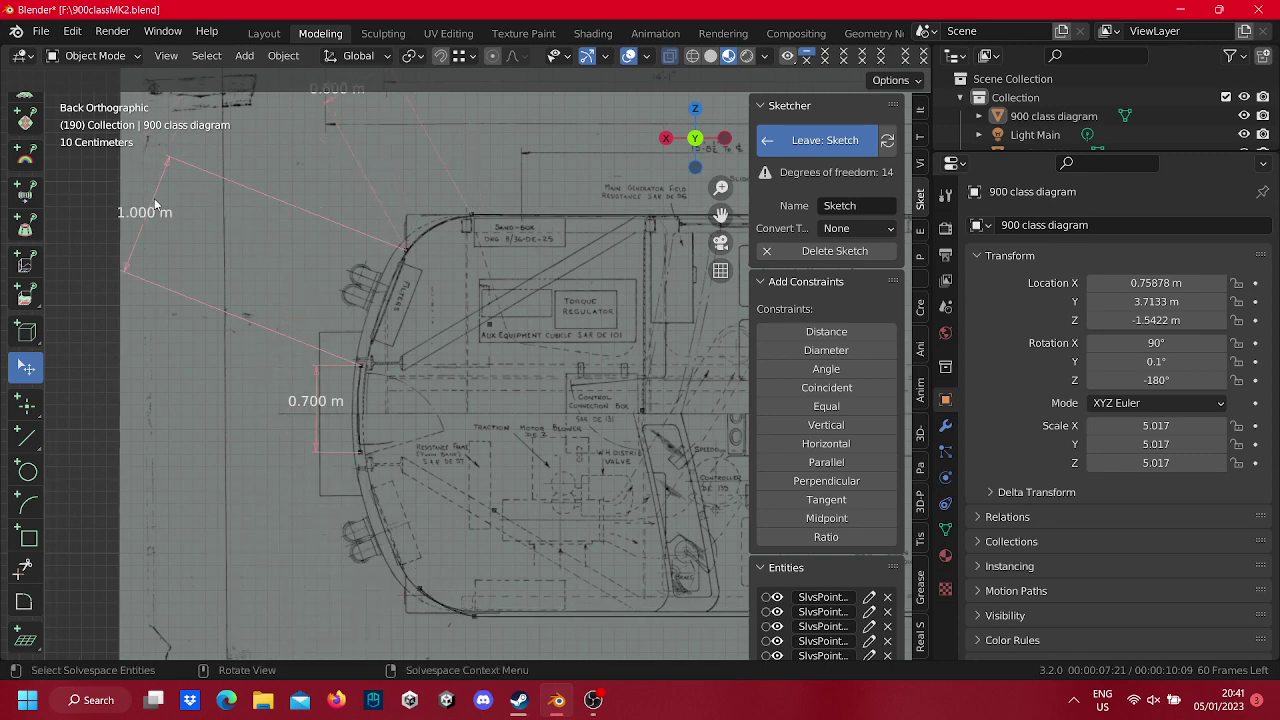
pyautogui.rightClick(155, 212)
pyautogui.click(97, 207)
pyautogui.keyDown('shift'); pyautogui.moveTo(322, 200); pyautogui.dragTo(330, 229, button='middle'); pyautogui.keyUp('shift')
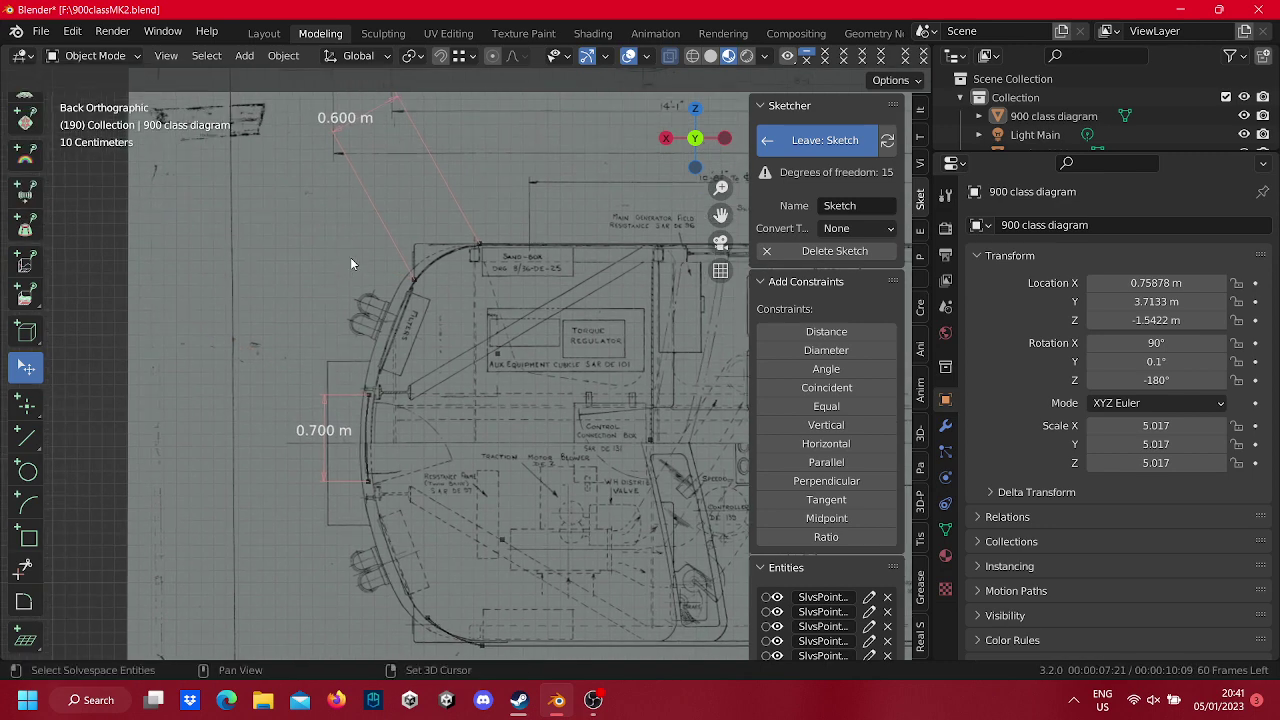
pyautogui.rightClick(337, 192)
pyautogui.click(340, 183)
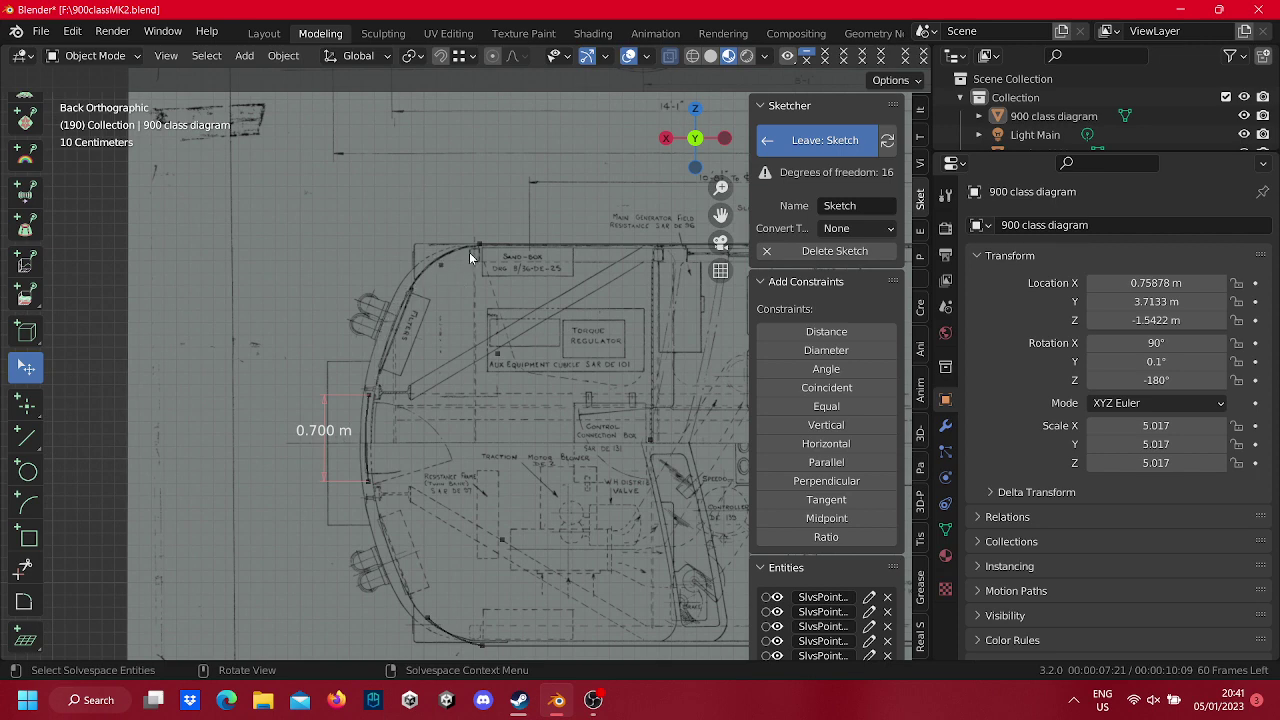
# Try deleting the leftover sketch points around the arc and outline.
pyautogui.scroll(3, 470, 258)
pyautogui.rightClick(435, 196)
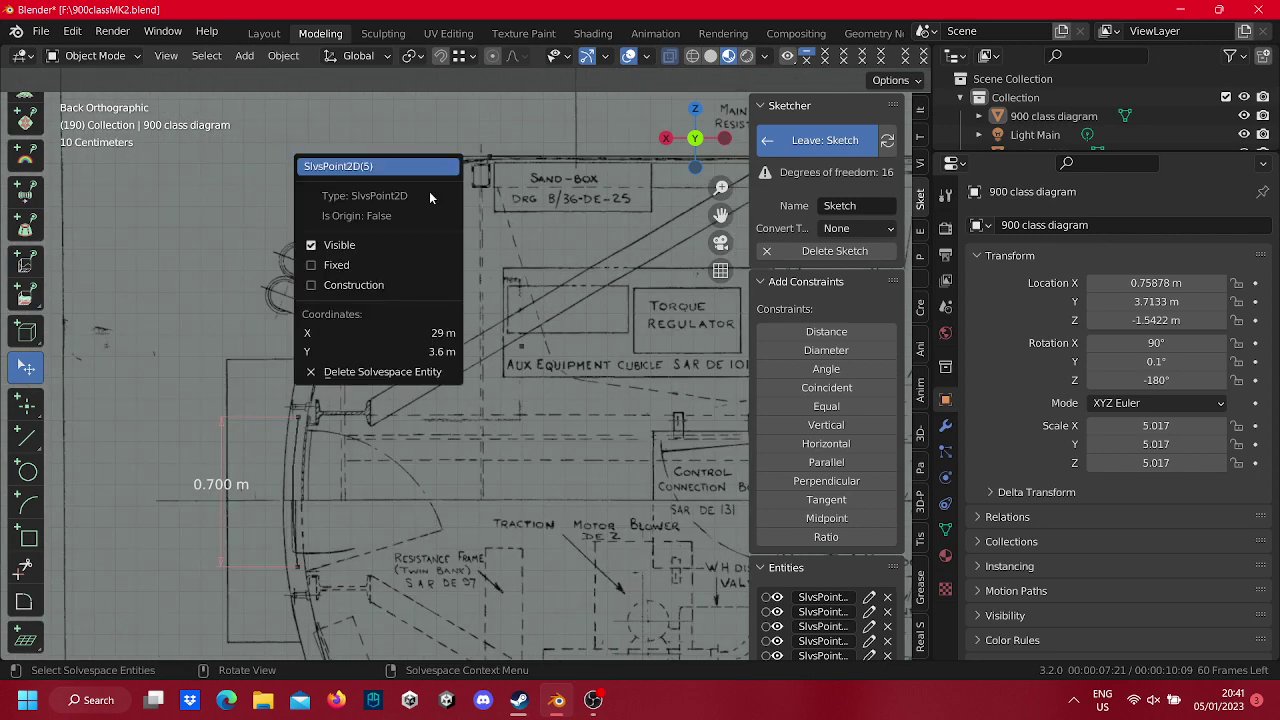
pyautogui.click(423, 373)
pyautogui.scroll(-3, 512, 438)
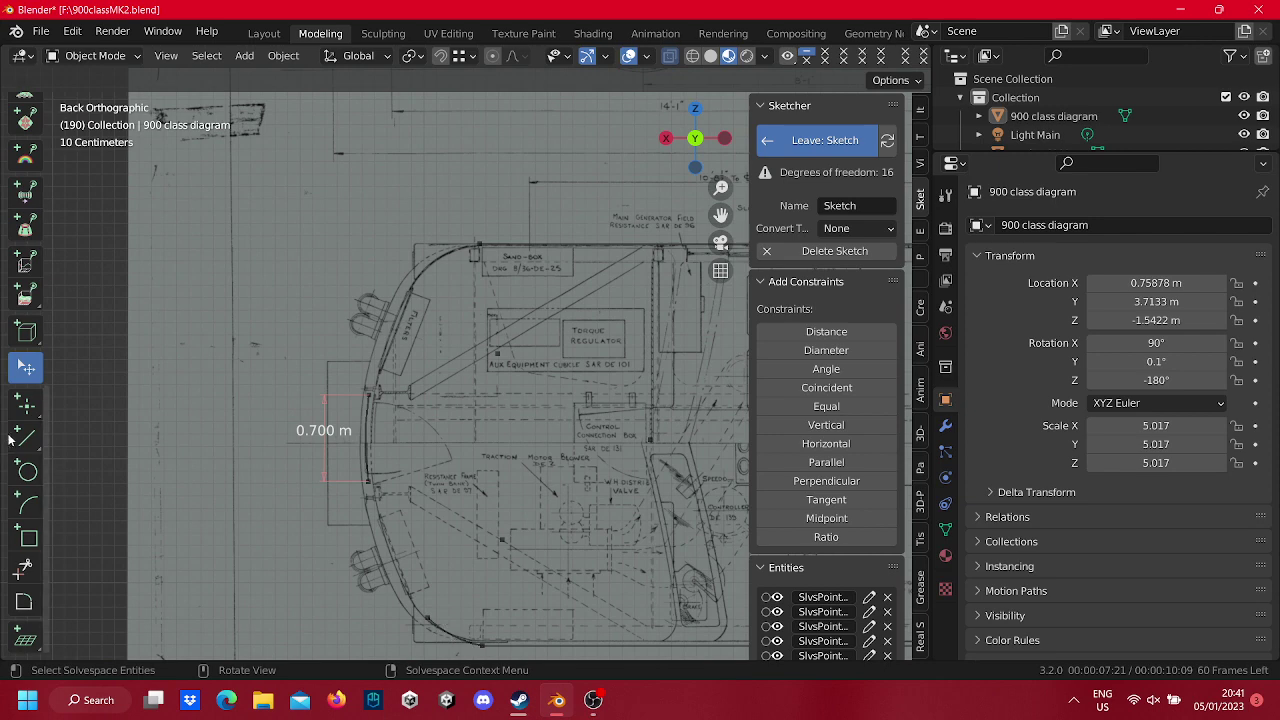
pyautogui.rightClick(458, 246)
pyautogui.click(458, 246)
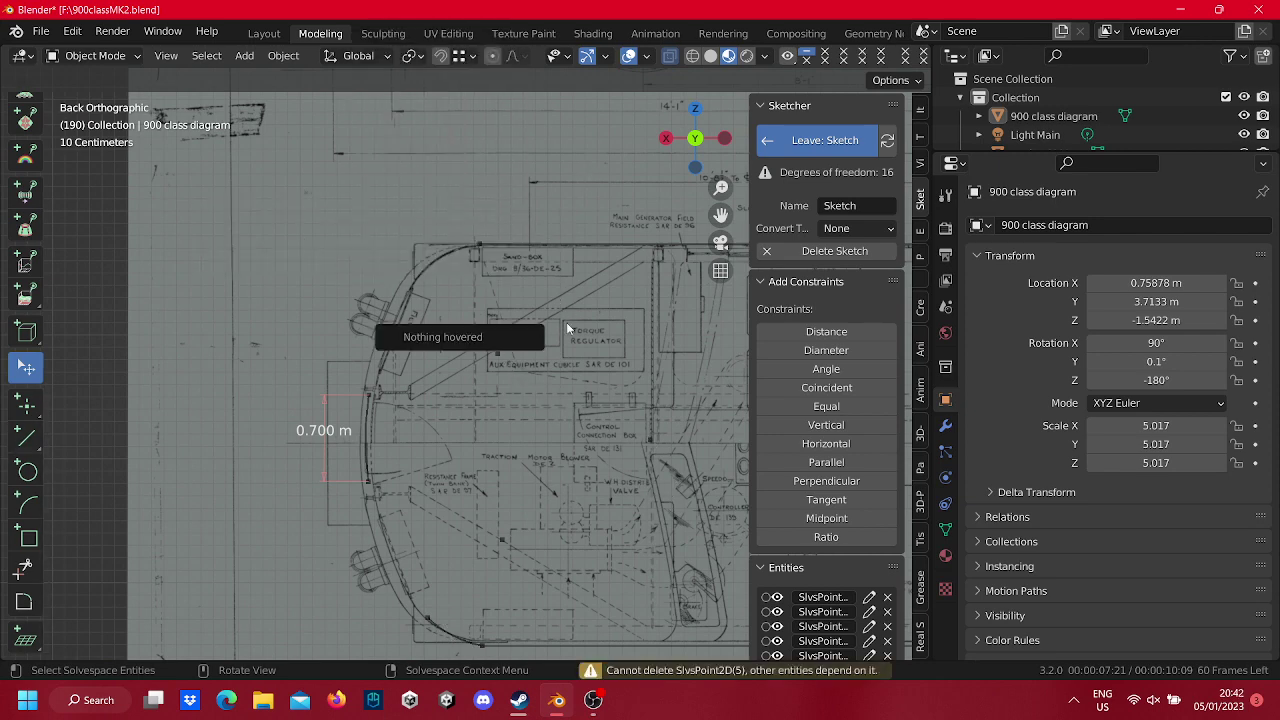
pyautogui.rightClick(501, 358)
pyautogui.click(500, 354)
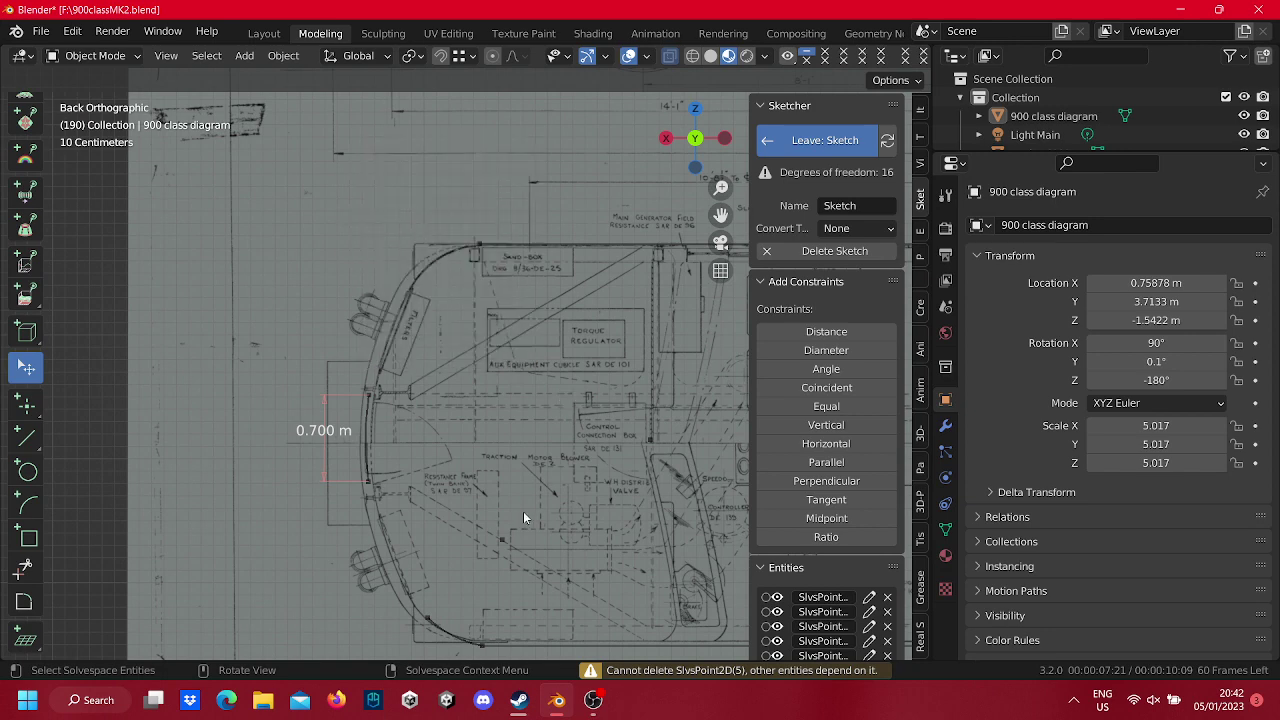
pyautogui.rightClick(506, 539)
pyautogui.click(508, 540)
pyautogui.rightClick(654, 440)
pyautogui.click(654, 442)
# Draw an arc centred inside the front curve, running from the roof corner down the left side.
pyautogui.click(27, 503)
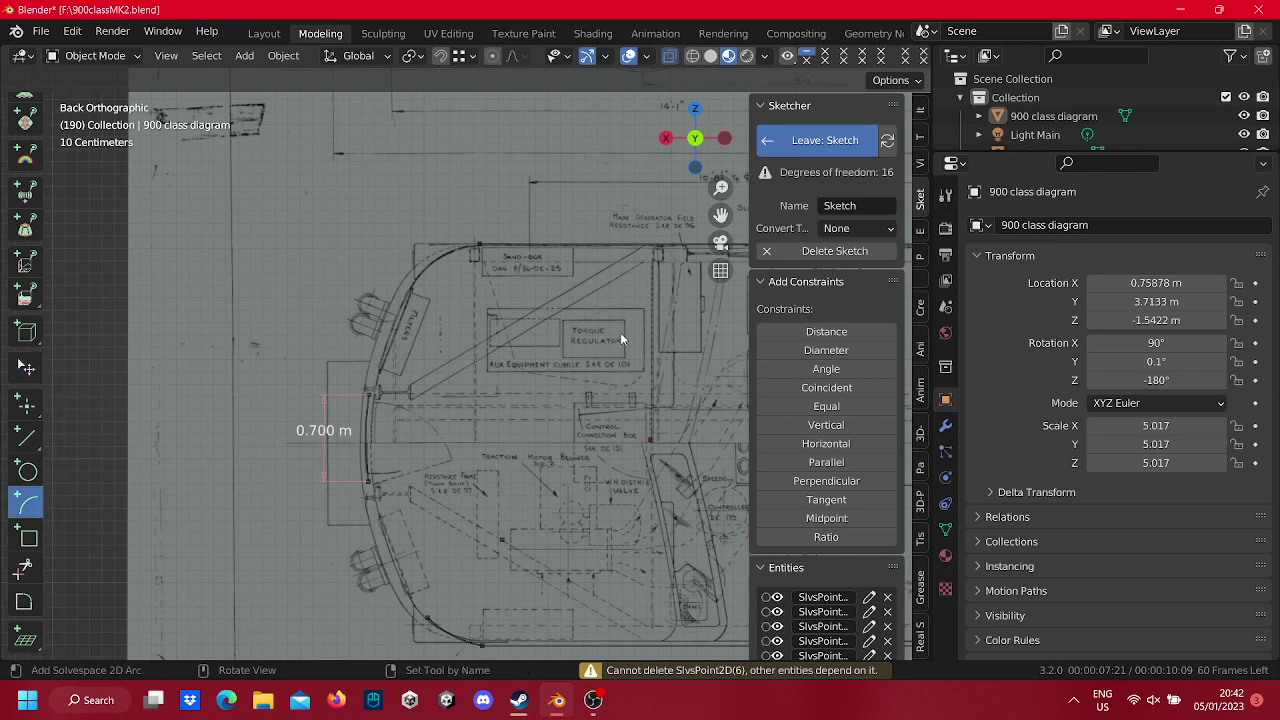
pyautogui.click(502, 358)
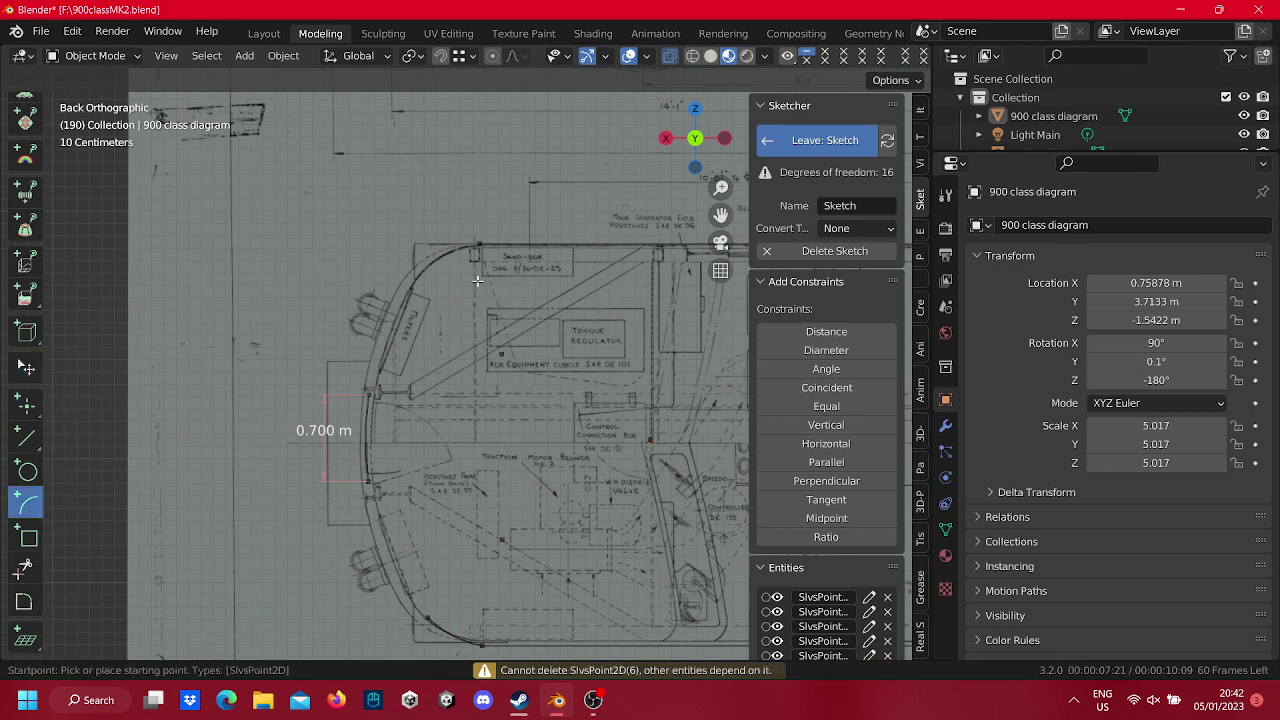
pyautogui.click(478, 244)
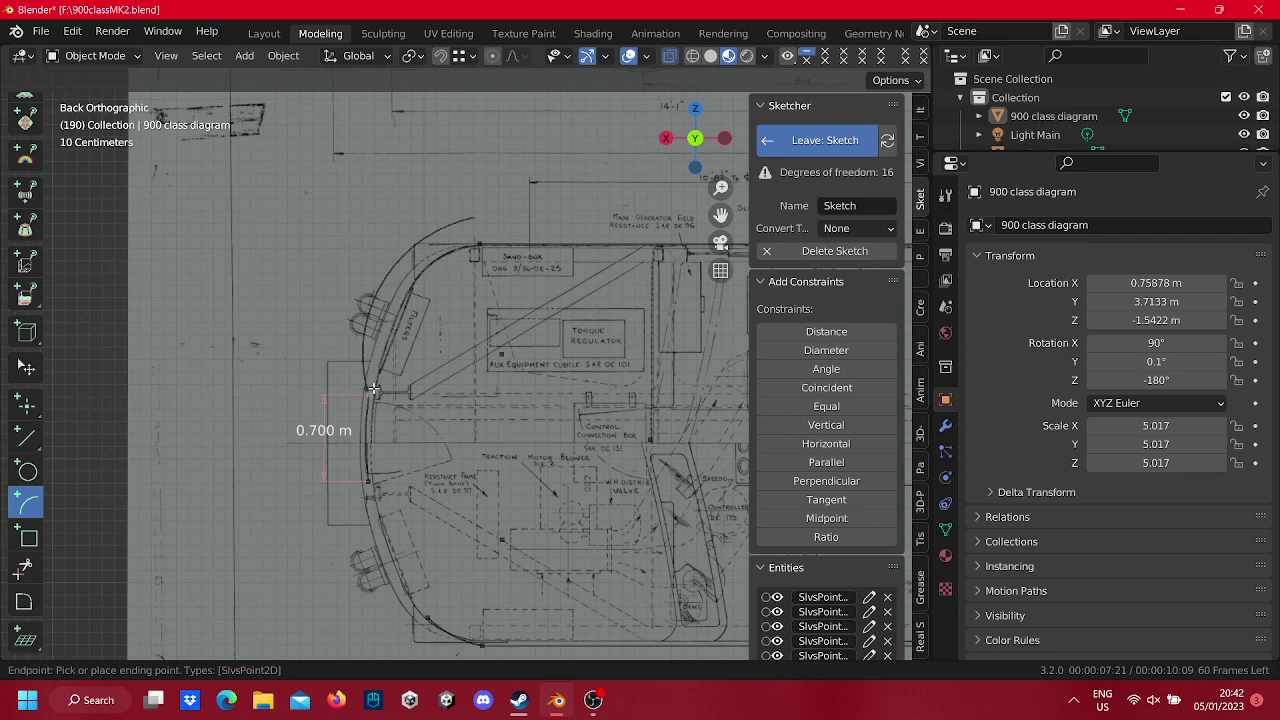
pyautogui.click(373, 387)
# Drag the arc and top line up to fit the blueprint's roof line.
pyautogui.click(27, 367)
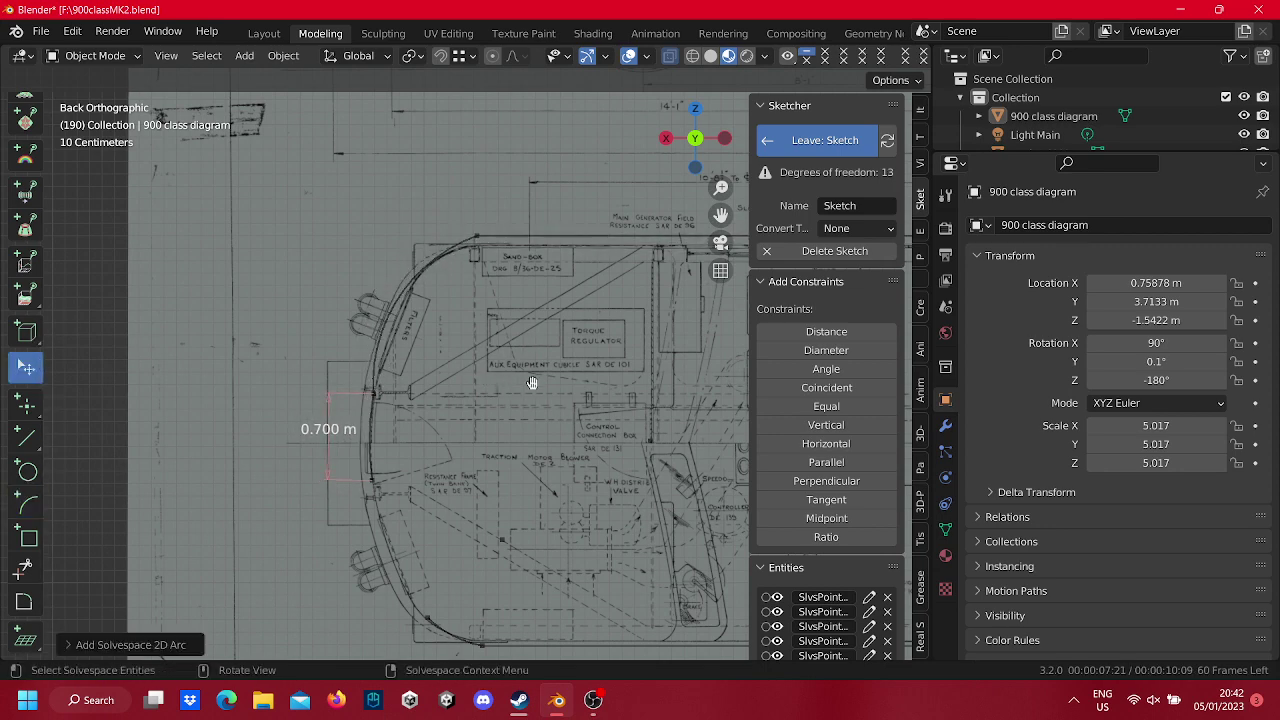
pyautogui.moveTo(619, 455)
pyautogui.mouseDown()
pyautogui.moveTo(568, 381)
pyautogui.moveTo(489, 375)
pyautogui.mouseUp()
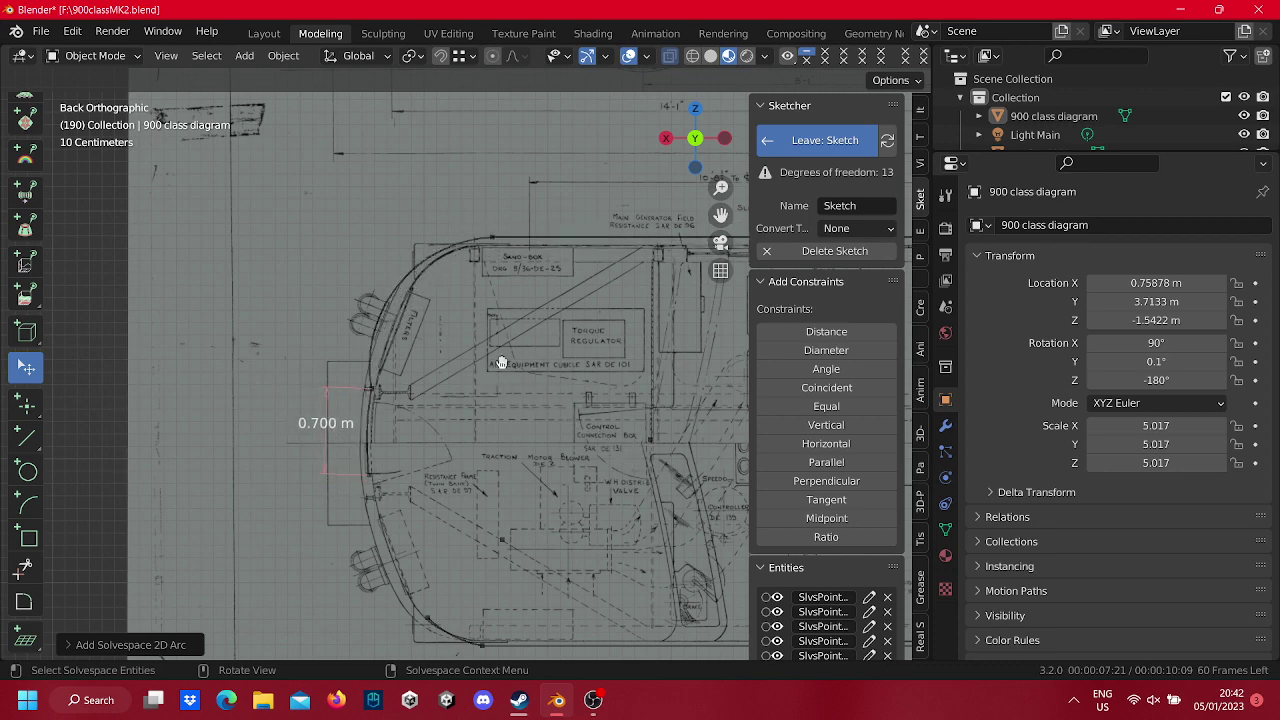
pyautogui.moveTo(489, 375); pyautogui.dragTo(491, 371)
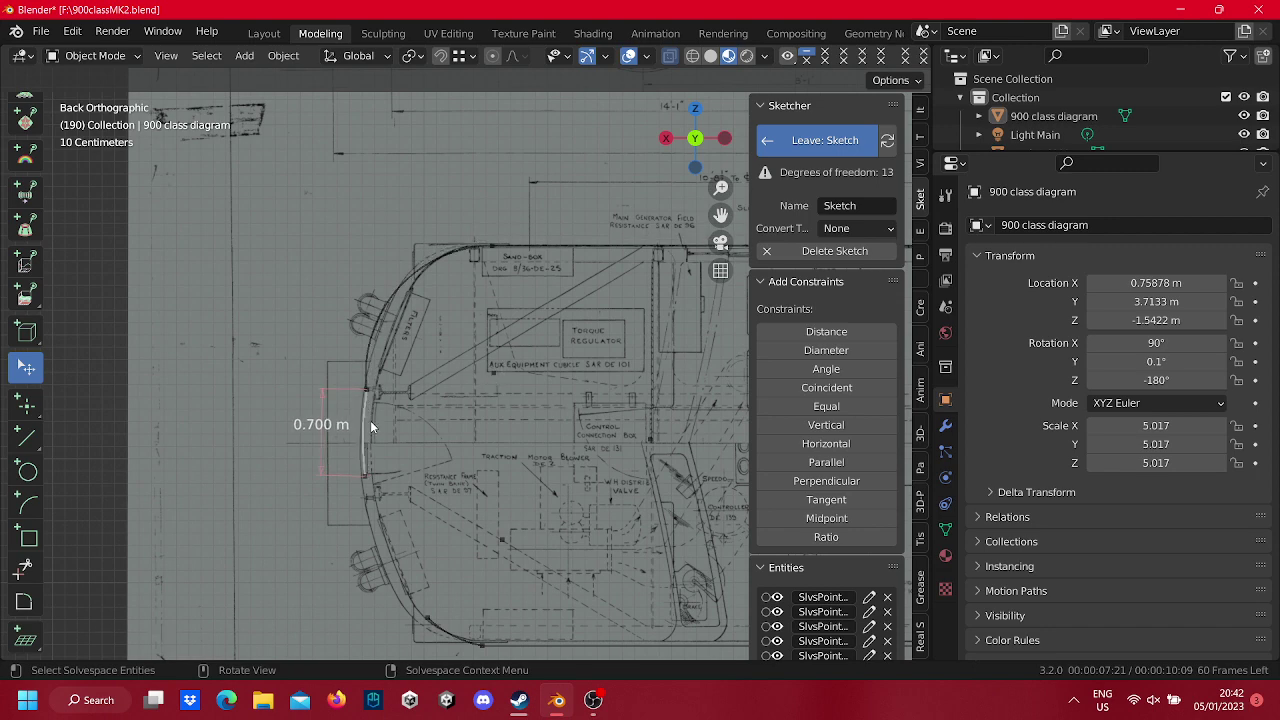
# Delete the 0.700 m dimension and pull the arc's lower end up the left side.
pyautogui.rightClick(335, 441)
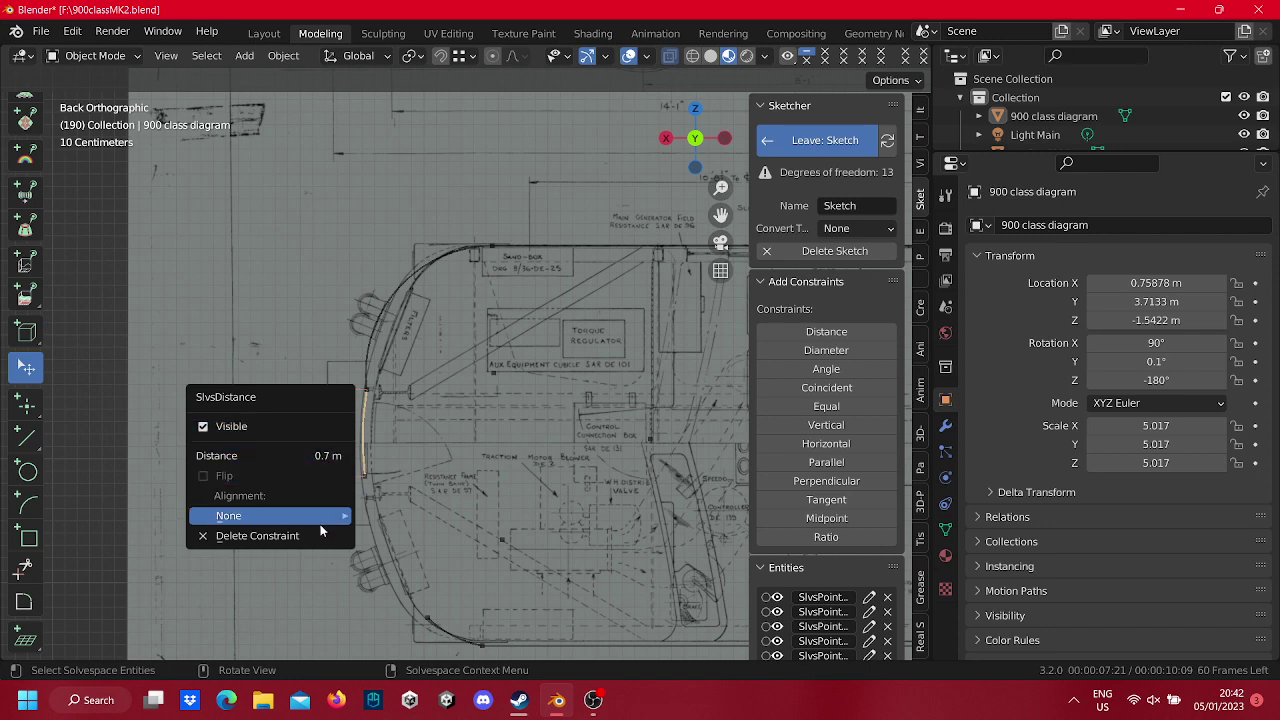
pyautogui.click(320, 537)
pyautogui.rightClick(364, 445)
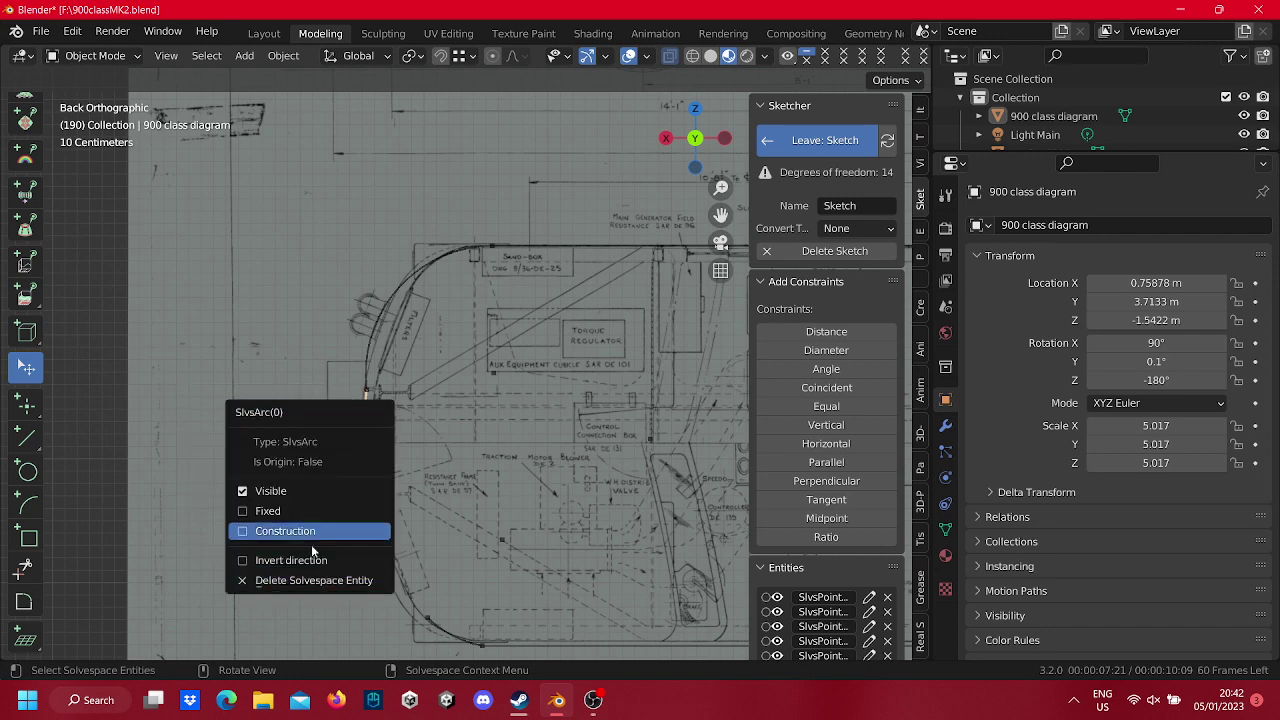
pyautogui.click(319, 581)
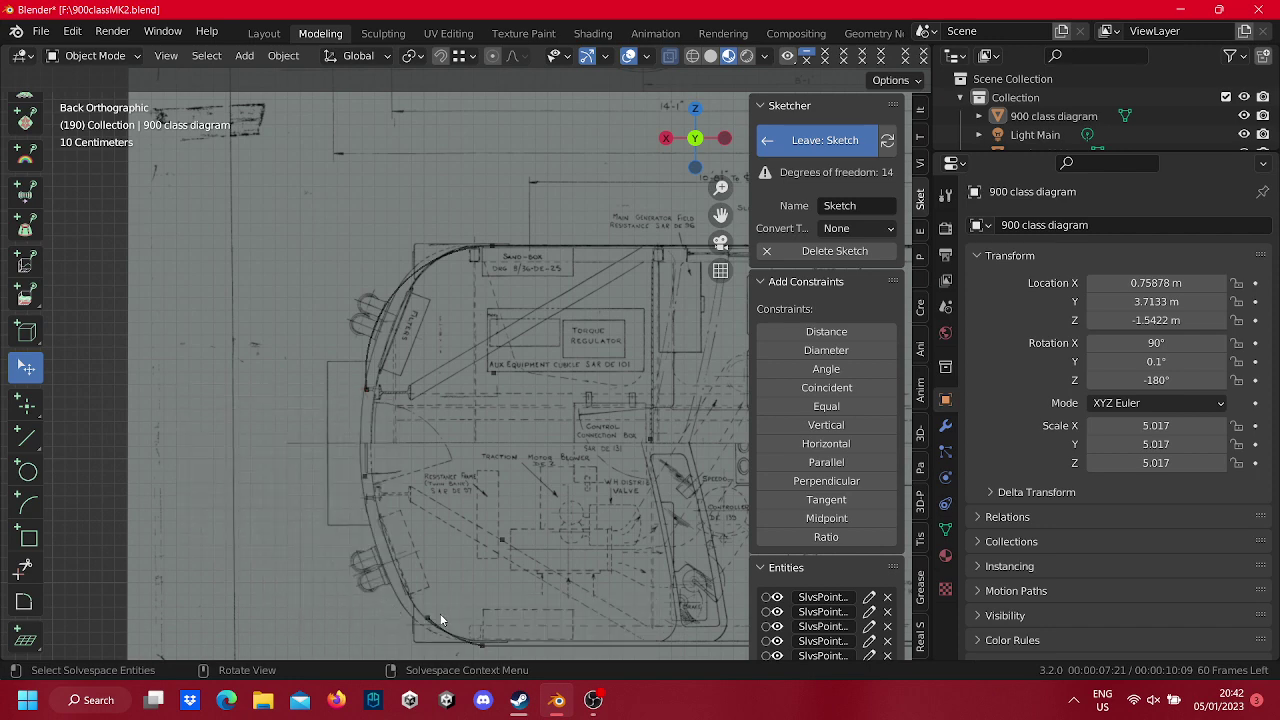
pyautogui.moveTo(426, 612); pyautogui.dragTo(371, 468)
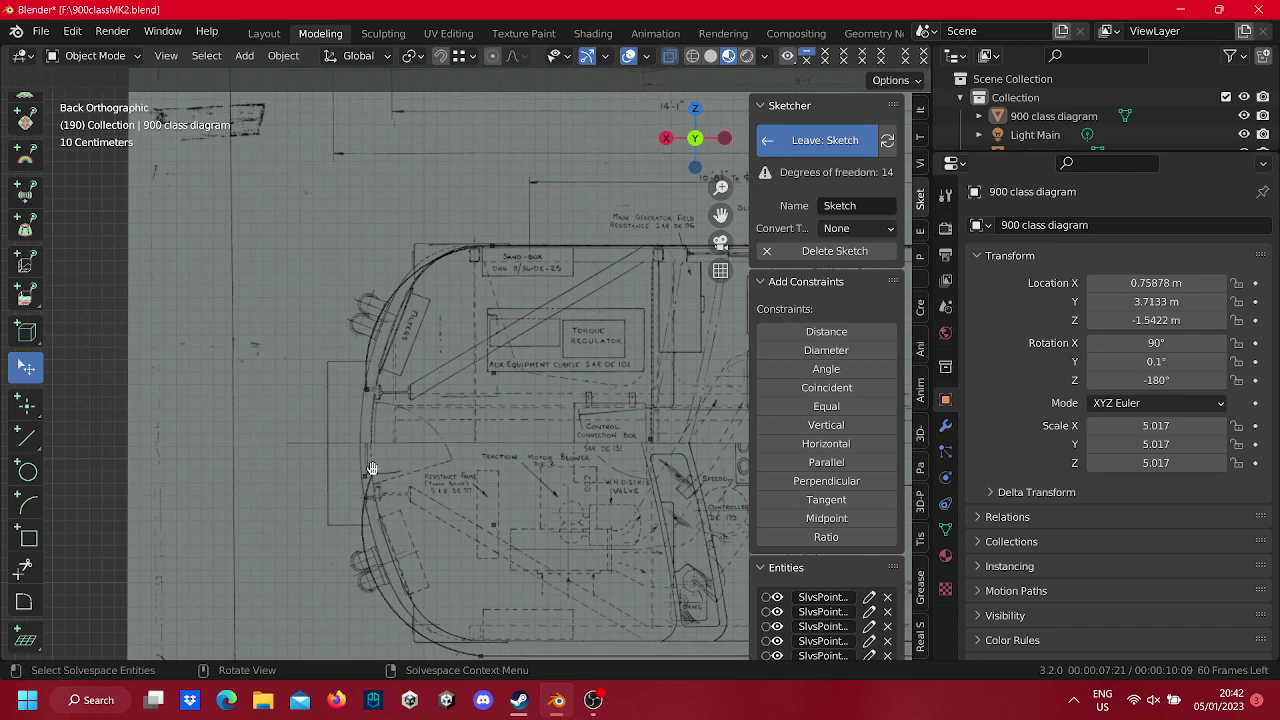
pyautogui.rightClick(660, 440)
pyautogui.click(532, 441)
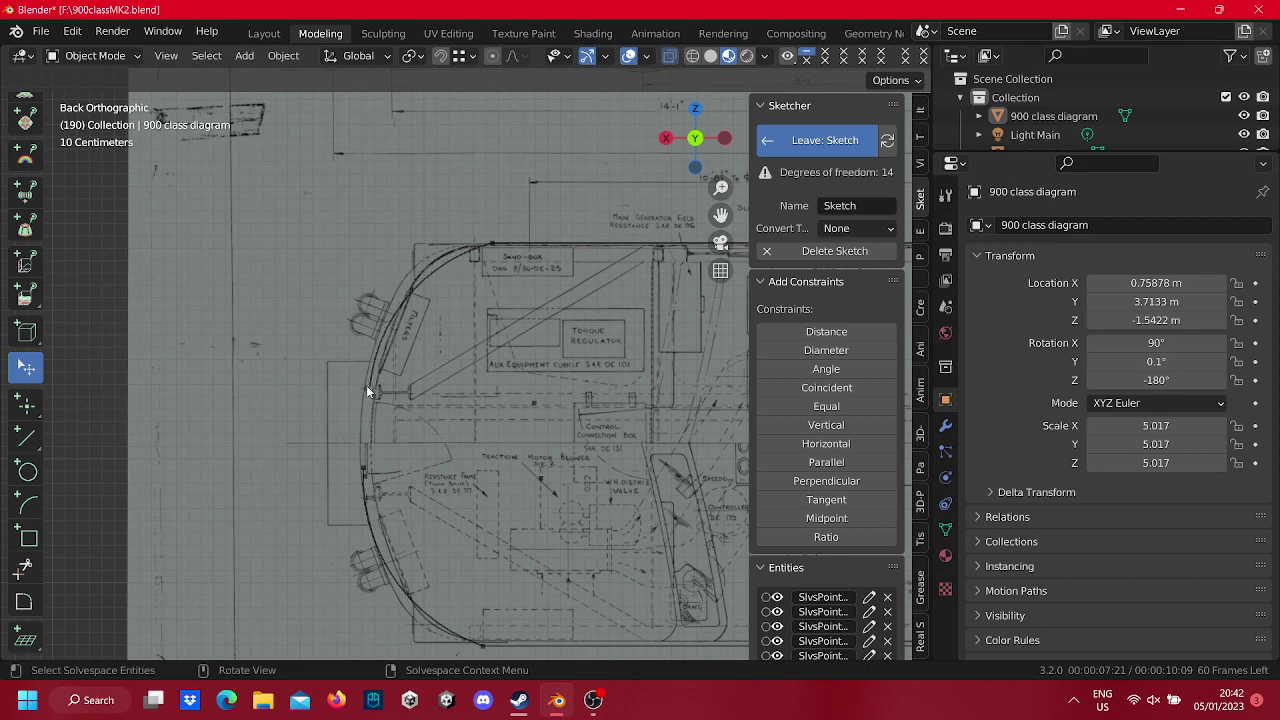
# Move the lower arc's end to meet the left arc and make the two ends coincident.
pyautogui.moveTo(365, 466); pyautogui.dragTo(366, 476)
pyautogui.rightClick(366, 470)
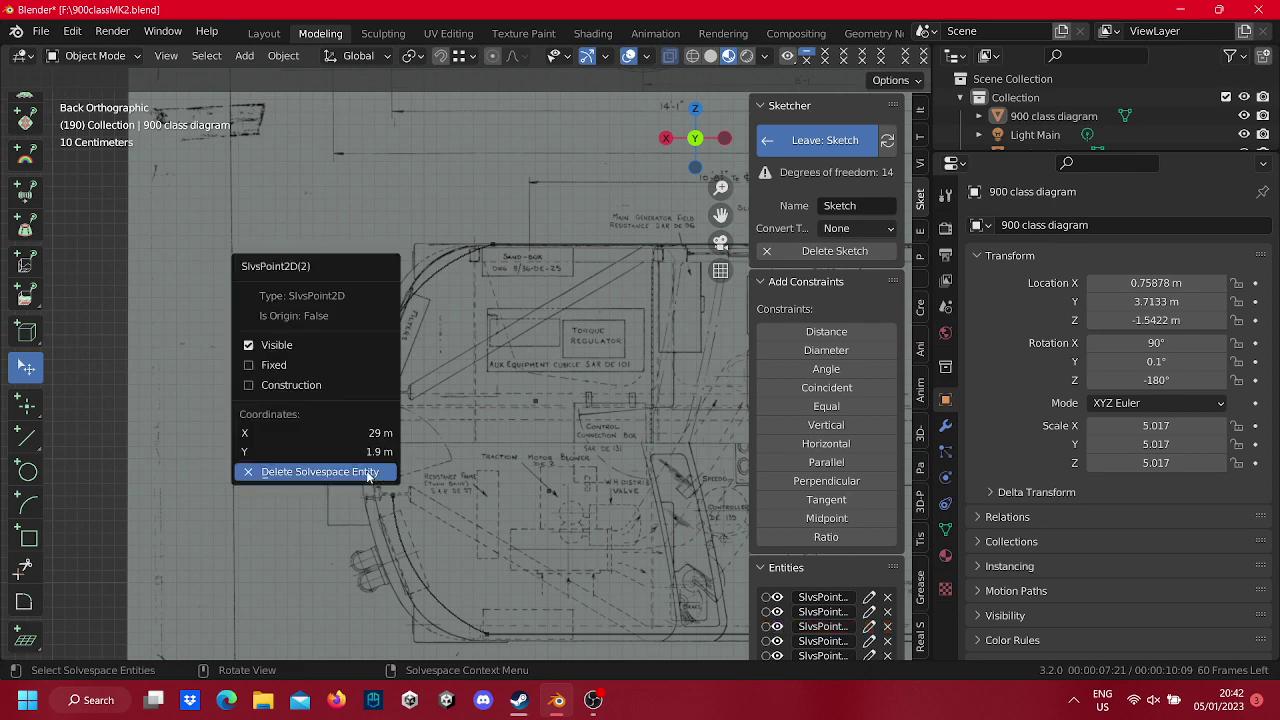
pyautogui.press('Escape')
pyautogui.moveTo(400, 494); pyautogui.dragTo(376, 447)
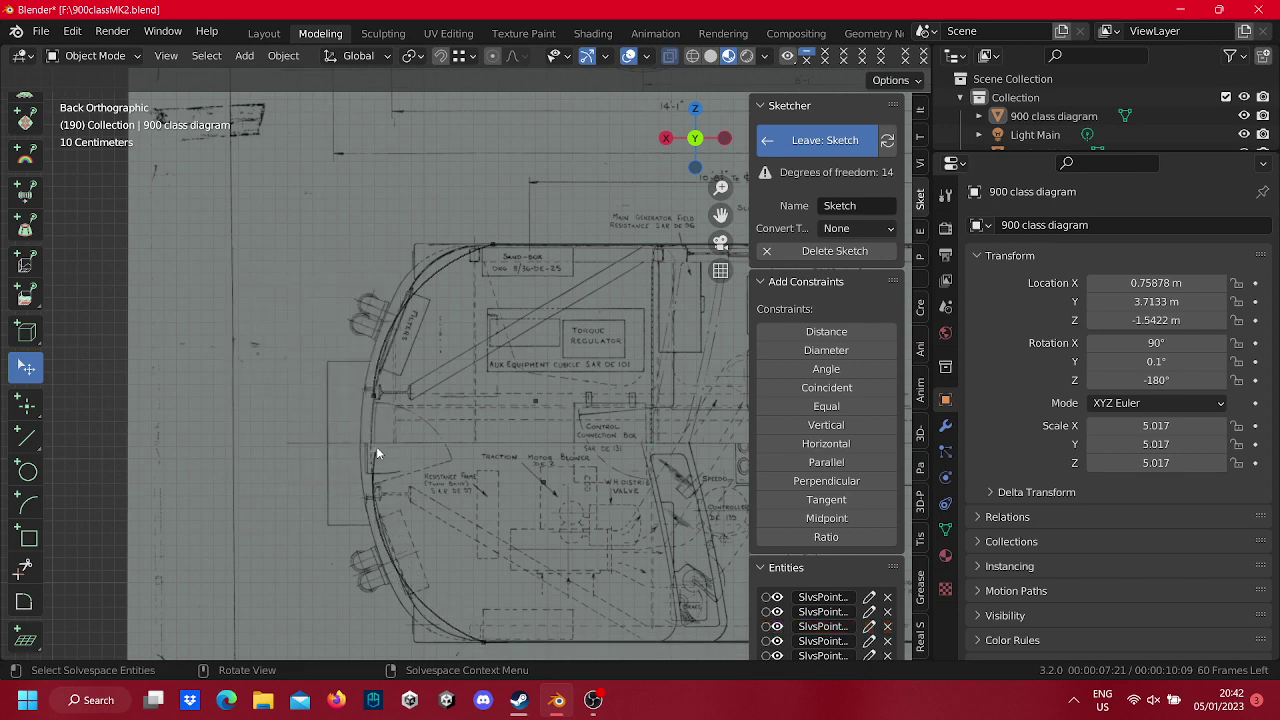
pyautogui.click(378, 394)
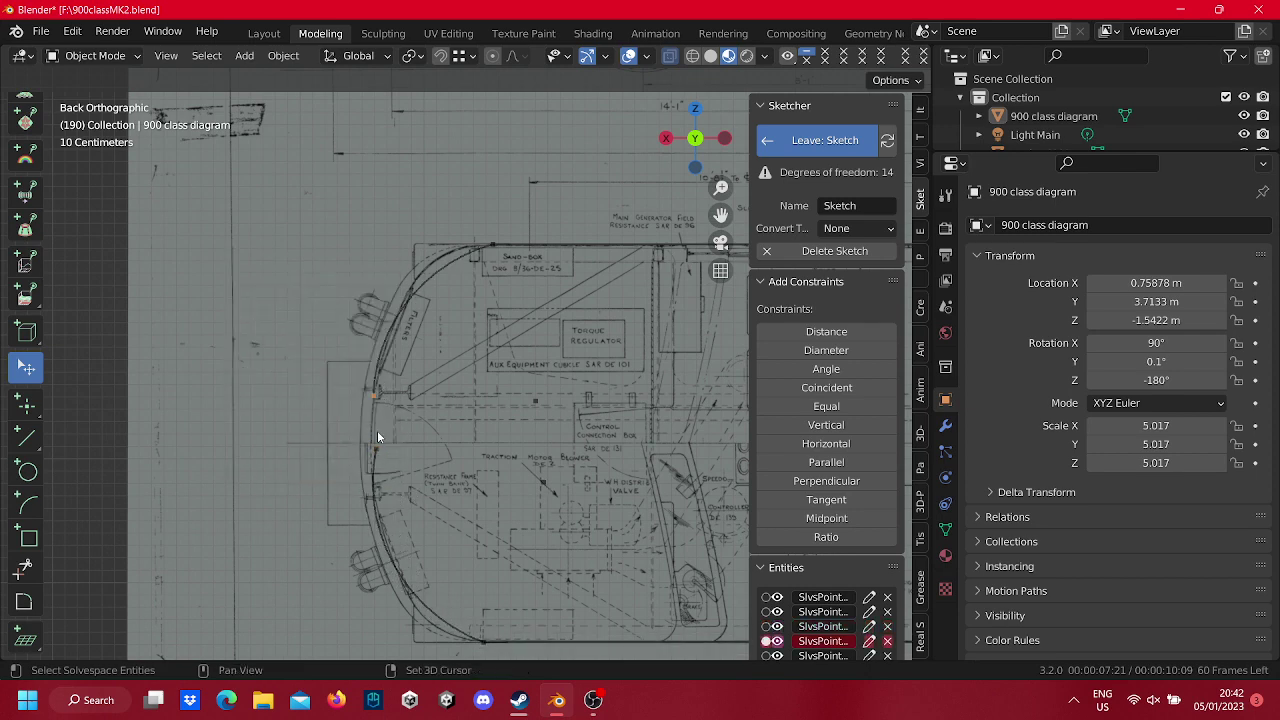
pyautogui.click(831, 387)
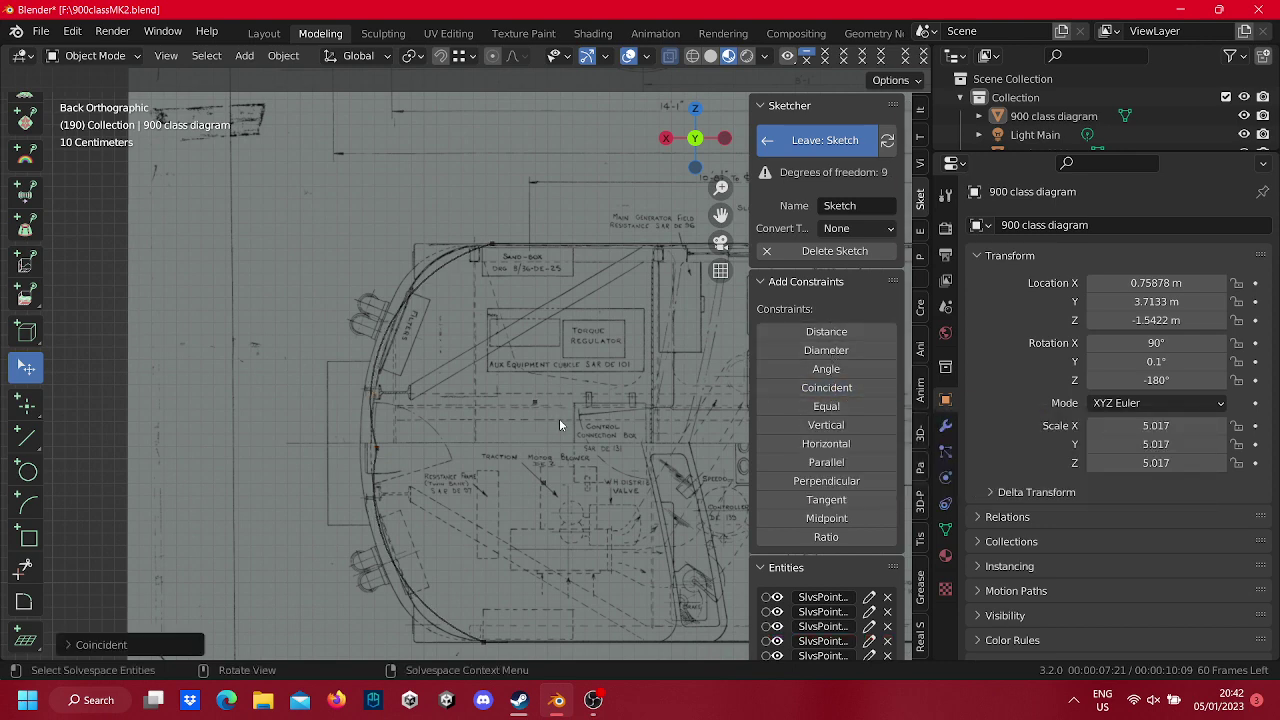
# Join another endpoint pair and enlarge the arc so its top end sits on the roof corner.
pyautogui.moveTo(534, 408); pyautogui.dragTo(552, 436)
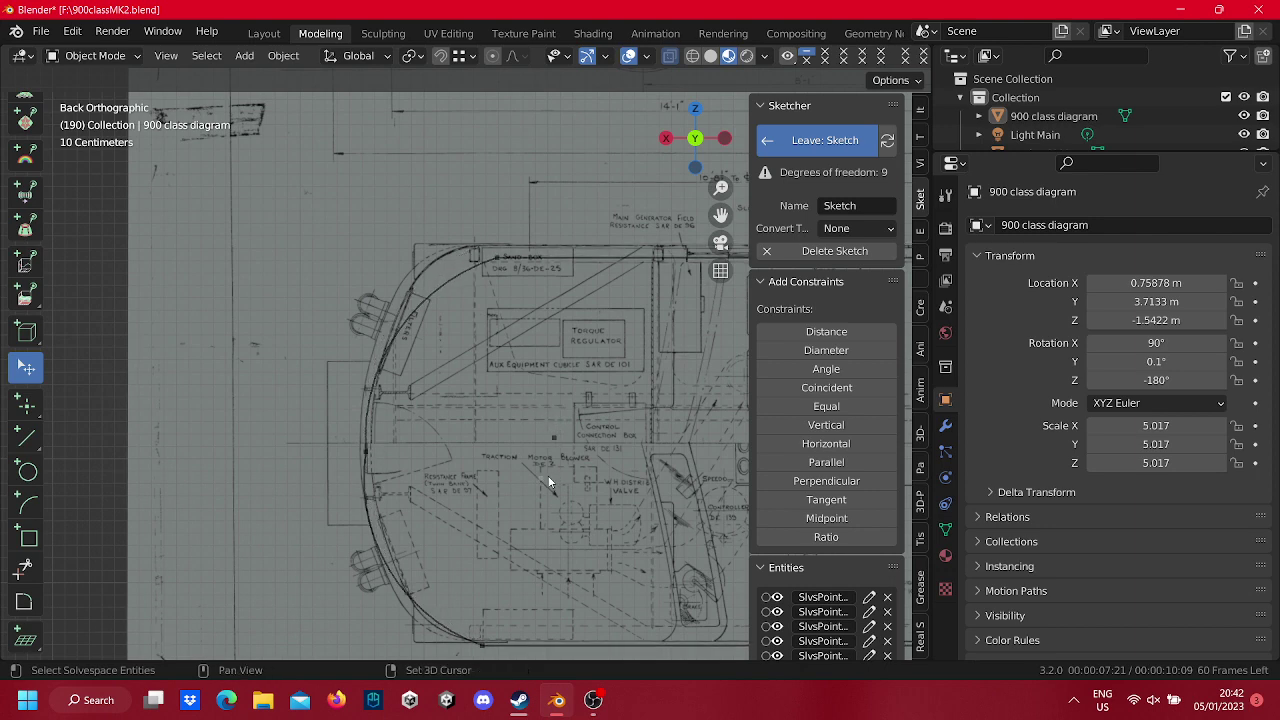
pyautogui.click(790, 387)
pyautogui.moveTo(557, 463); pyautogui.dragTo(663, 456)
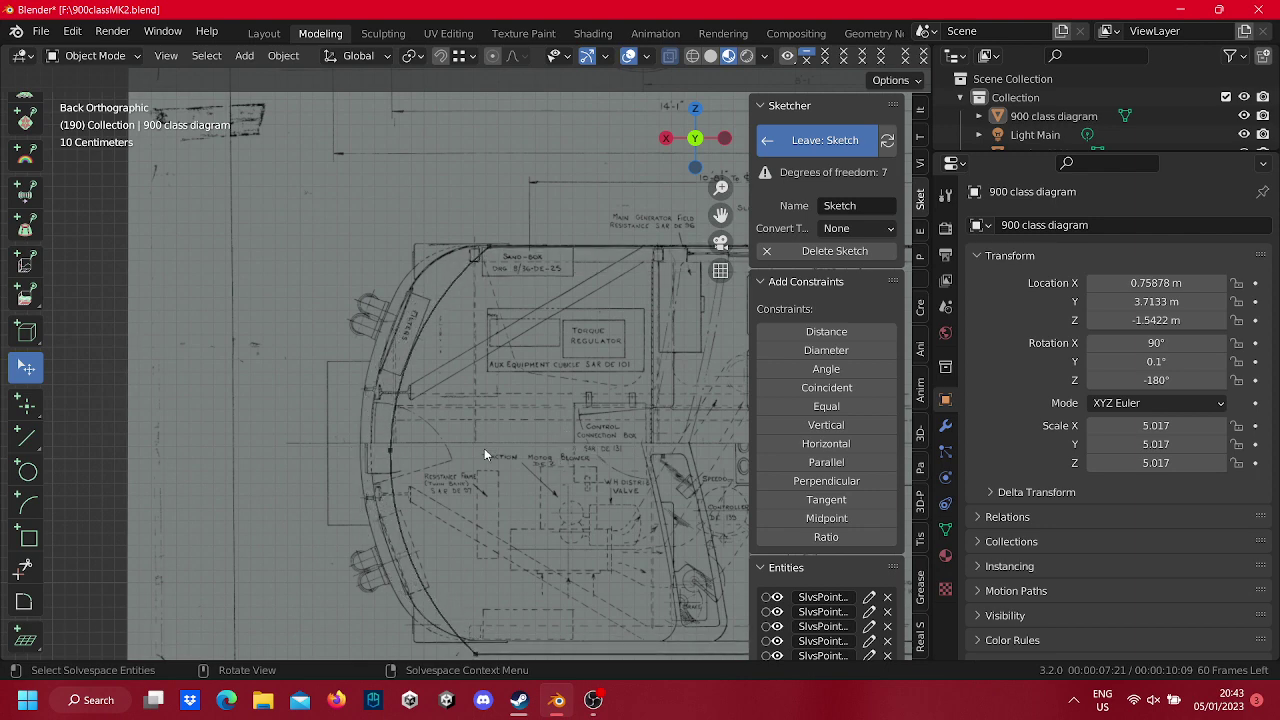
pyautogui.moveTo(391, 457); pyautogui.dragTo(370, 443)
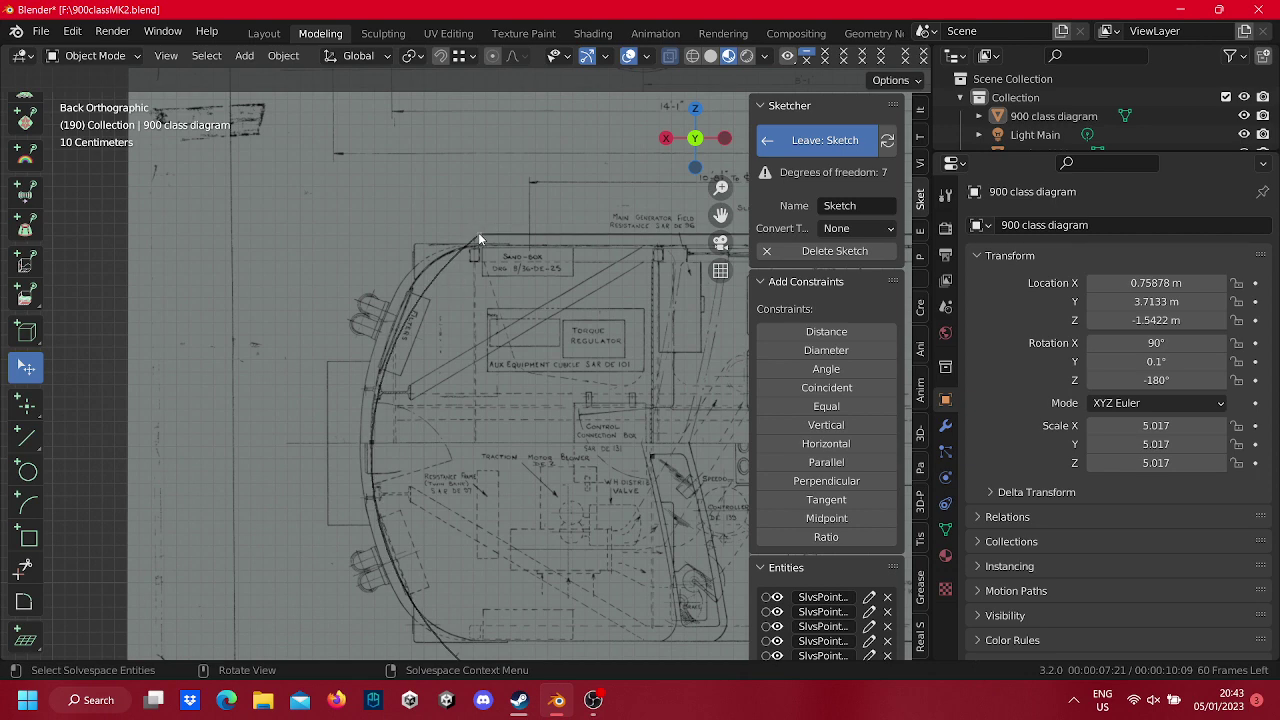
pyautogui.moveTo(478, 232)
pyautogui.mouseDown()
pyautogui.moveTo(454, 250)
pyautogui.moveTo(474, 246)
pyautogui.mouseUp()
# Raise the bottom line and reshape the nose arc so its ends meet the blueprint's roof and base.
pyautogui.scroll(-2, 530, 540)
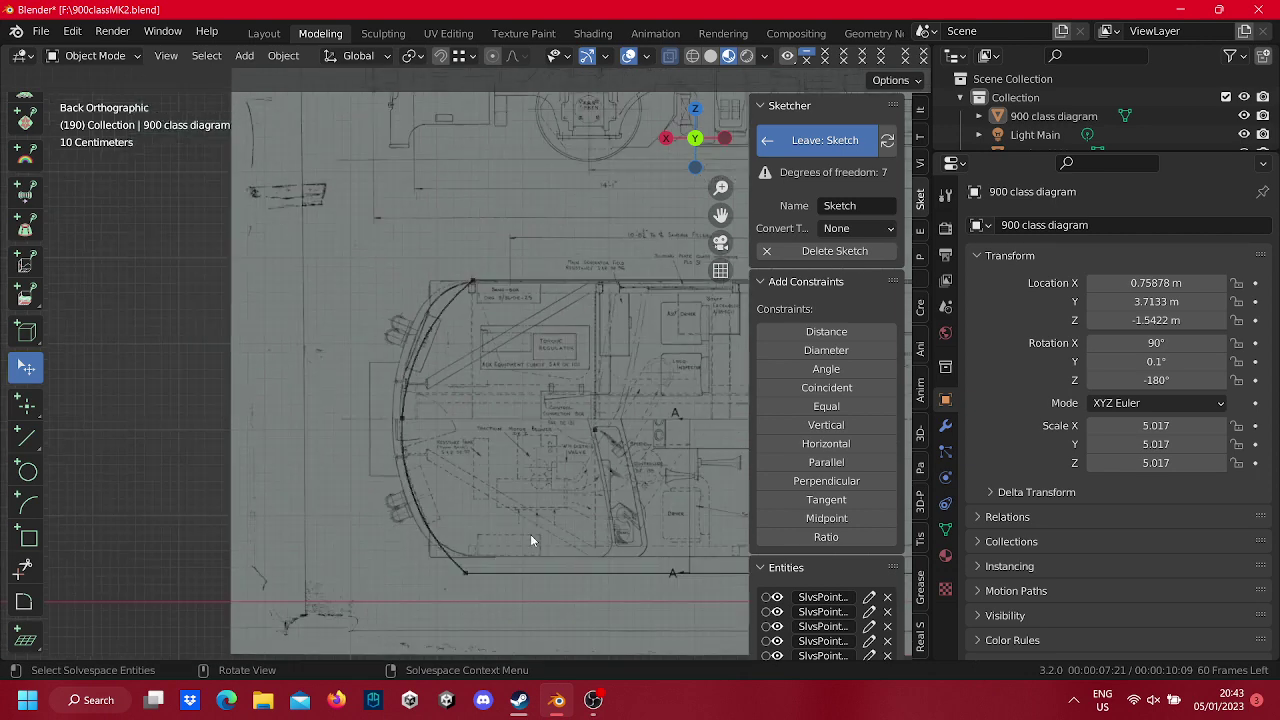
pyautogui.moveTo(472, 572); pyautogui.dragTo(471, 552)
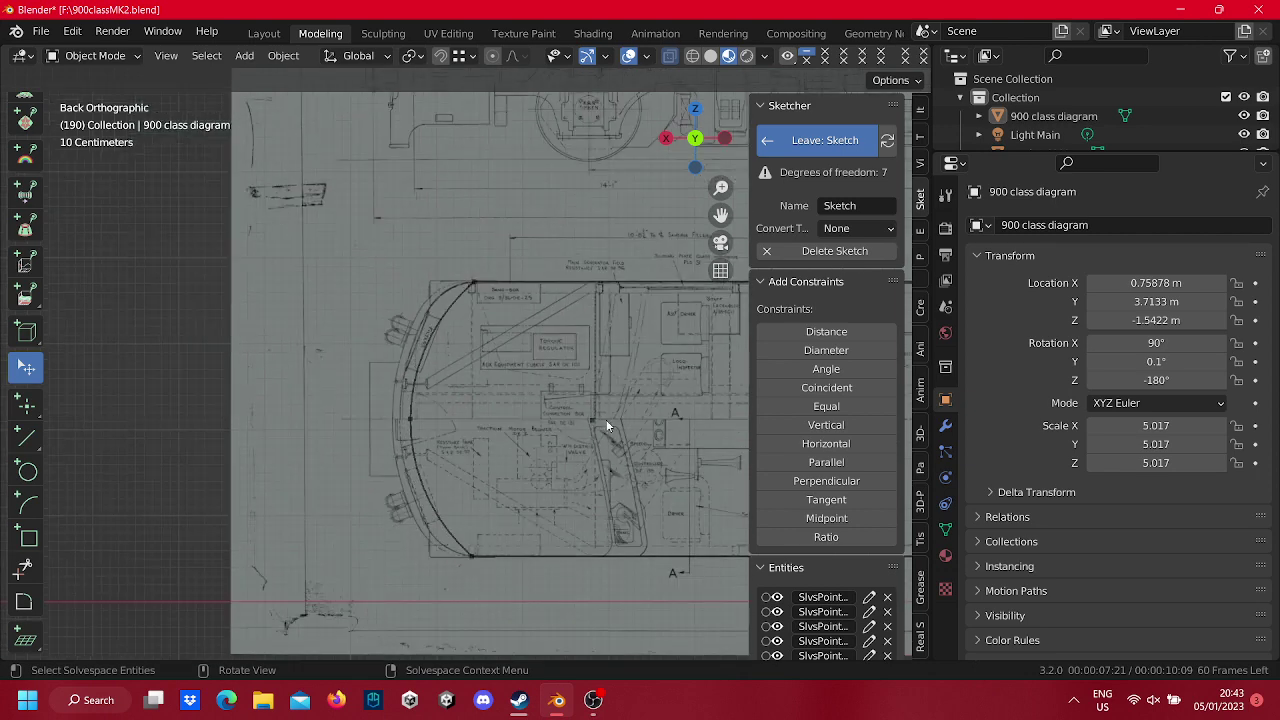
pyautogui.moveTo(595, 424)
pyautogui.mouseDown()
pyautogui.moveTo(413, 409)
pyautogui.moveTo(557, 409)
pyautogui.moveTo(548, 419)
pyautogui.mouseUp()
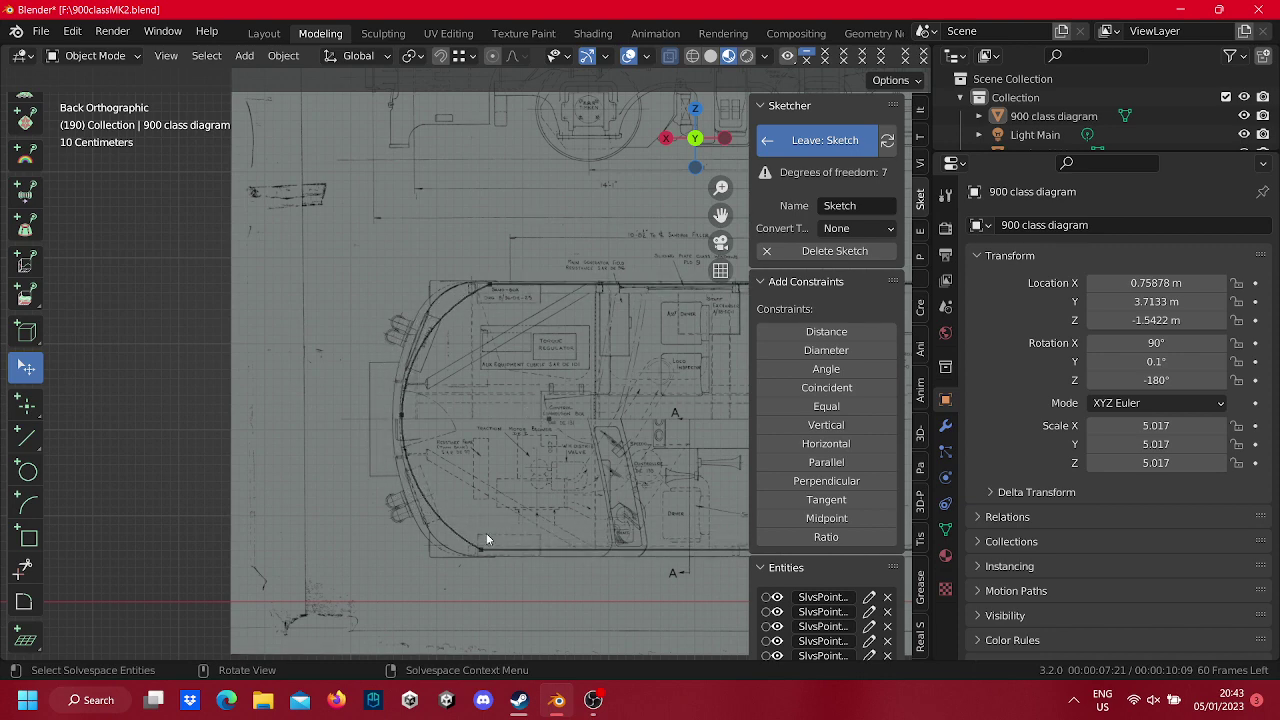
pyautogui.moveTo(479, 549)
pyautogui.mouseDown()
pyautogui.moveTo(466, 541)
pyautogui.moveTo(481, 556)
pyautogui.mouseUp()
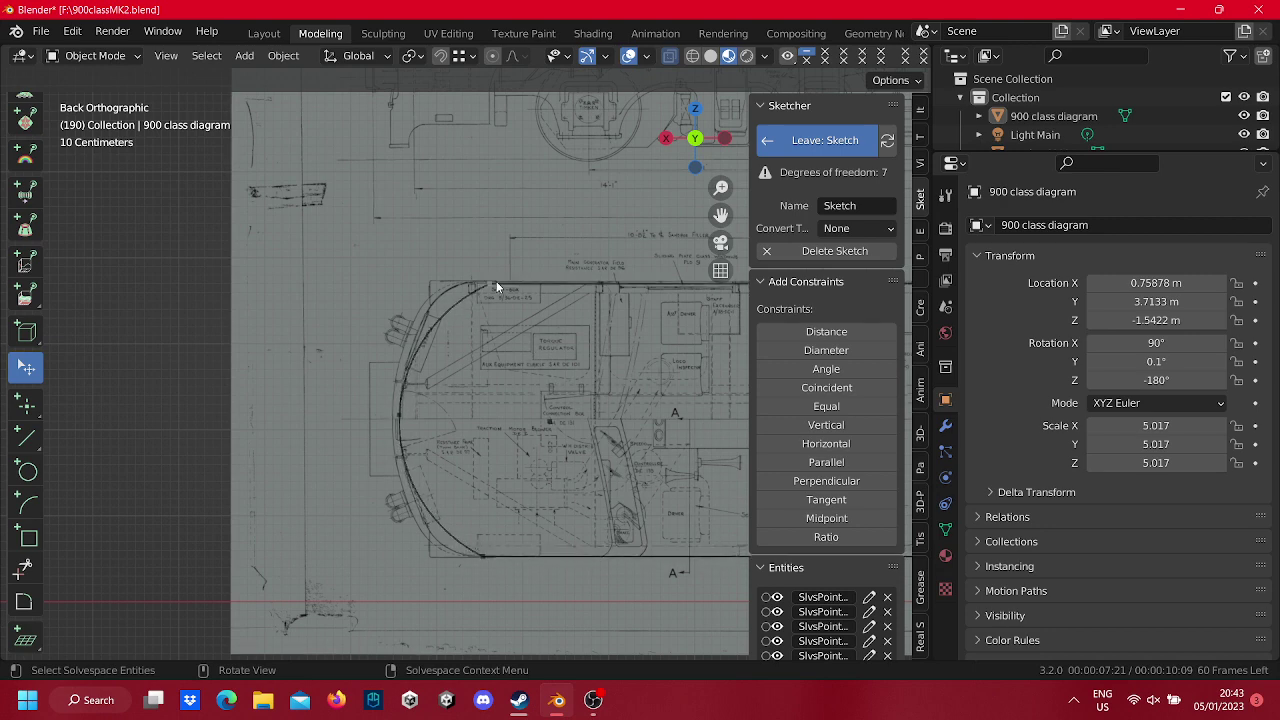
pyautogui.moveTo(490, 282); pyautogui.dragTo(475, 281)
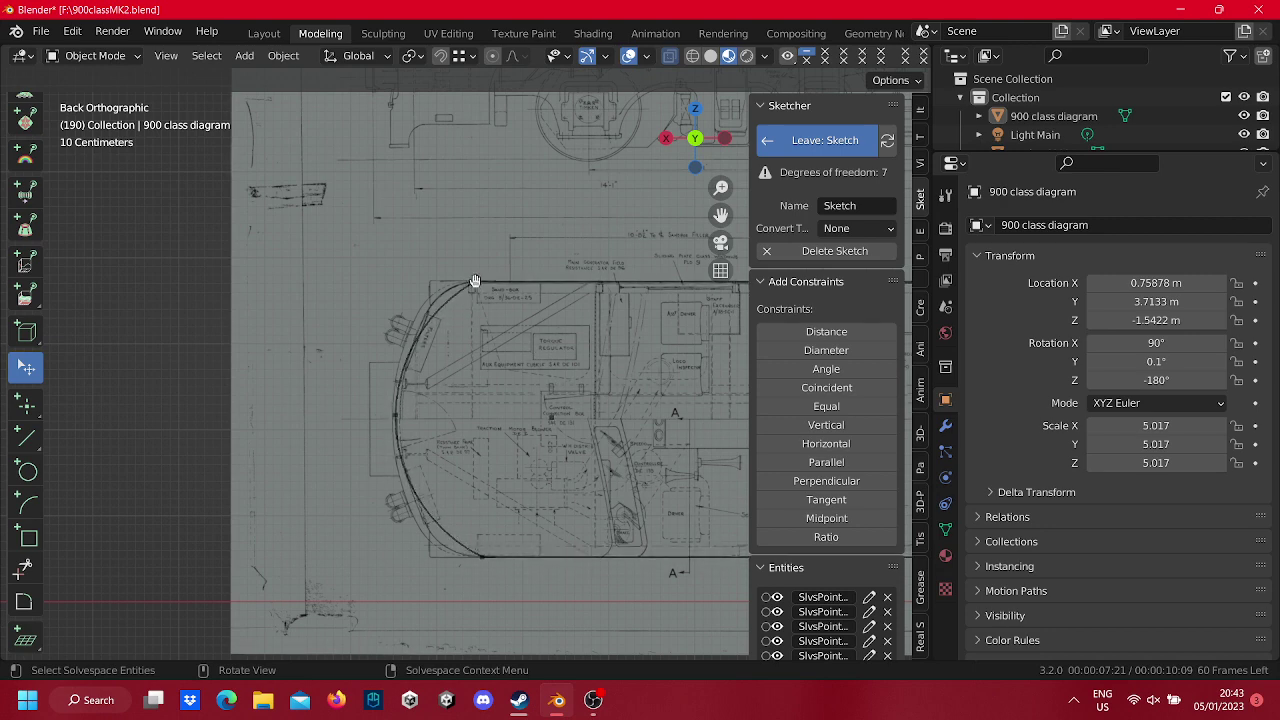
pyautogui.moveTo(393, 416); pyautogui.dragTo(397, 422)
# Pan and zoom across the blueprint, then centre the nose curve in view.
pyautogui.scroll(-1, 486, 380)
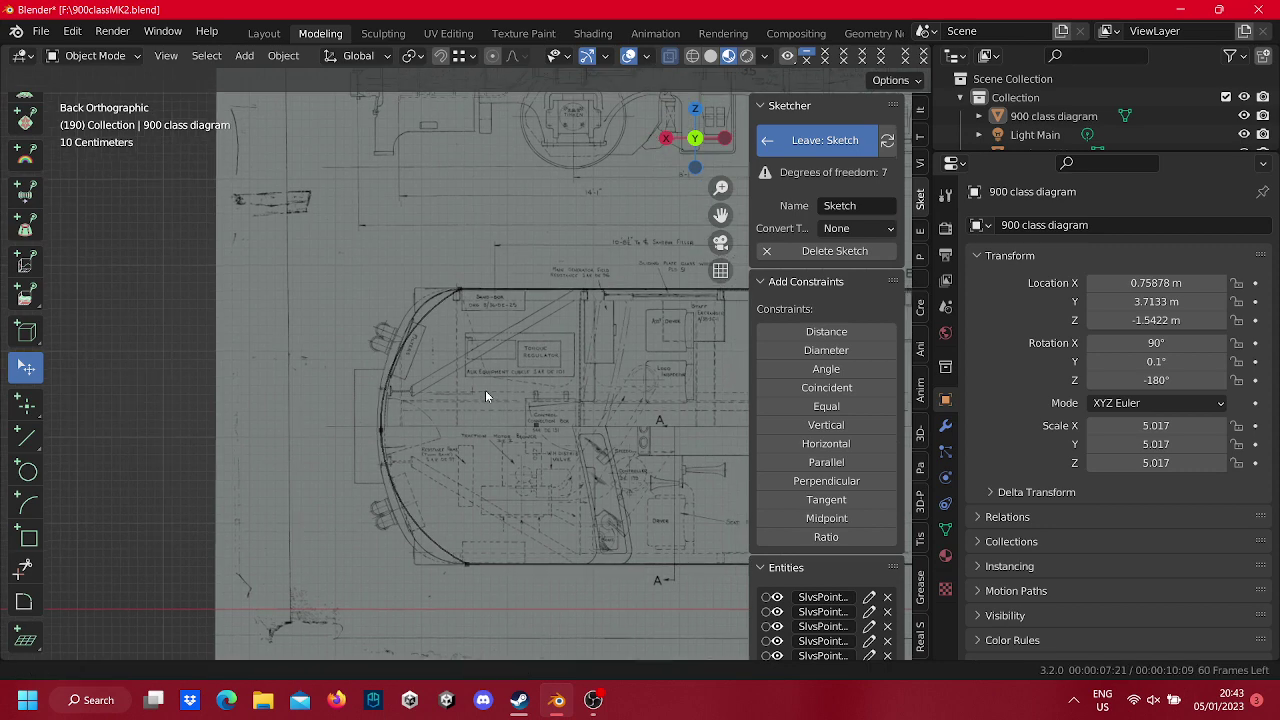
pyautogui.scroll(-2, 486, 390)
pyautogui.scroll(-1, 226, 360)
pyautogui.scroll(-1, 510, 358)
pyautogui.keyDown('shift'); pyautogui.moveTo(422, 378); pyautogui.dragTo(118, 328, button='middle'); pyautogui.keyUp('shift')
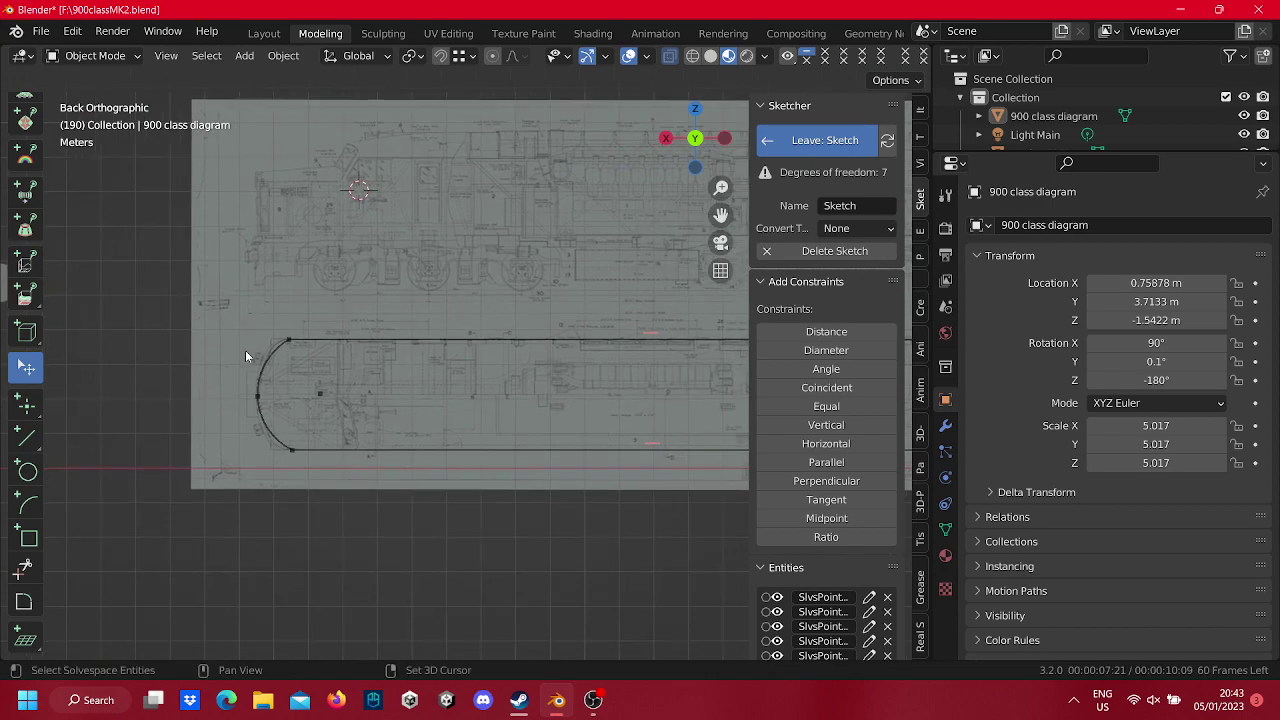
pyautogui.scroll(1, 628, 357)
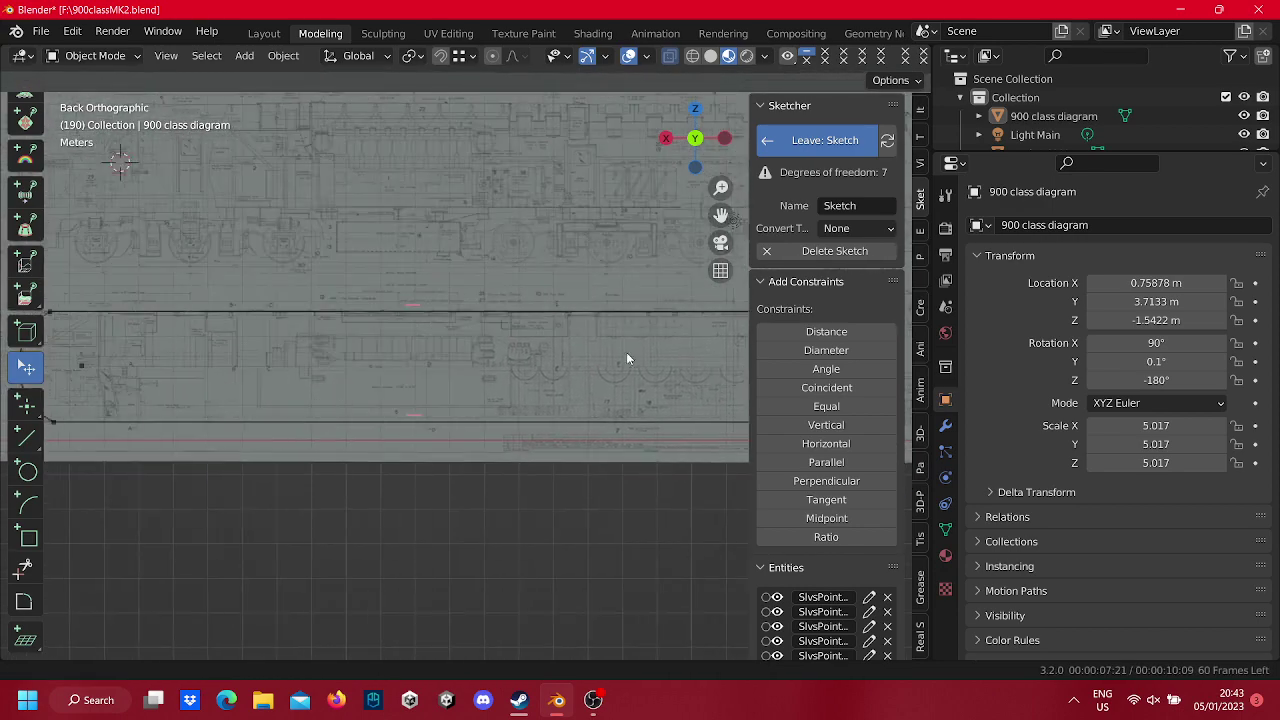
pyautogui.scroll(2, 468, 360)
pyautogui.scroll(2, 620, 371)
pyautogui.scroll(2, 317, 374)
pyautogui.scroll(1, 320, 360)
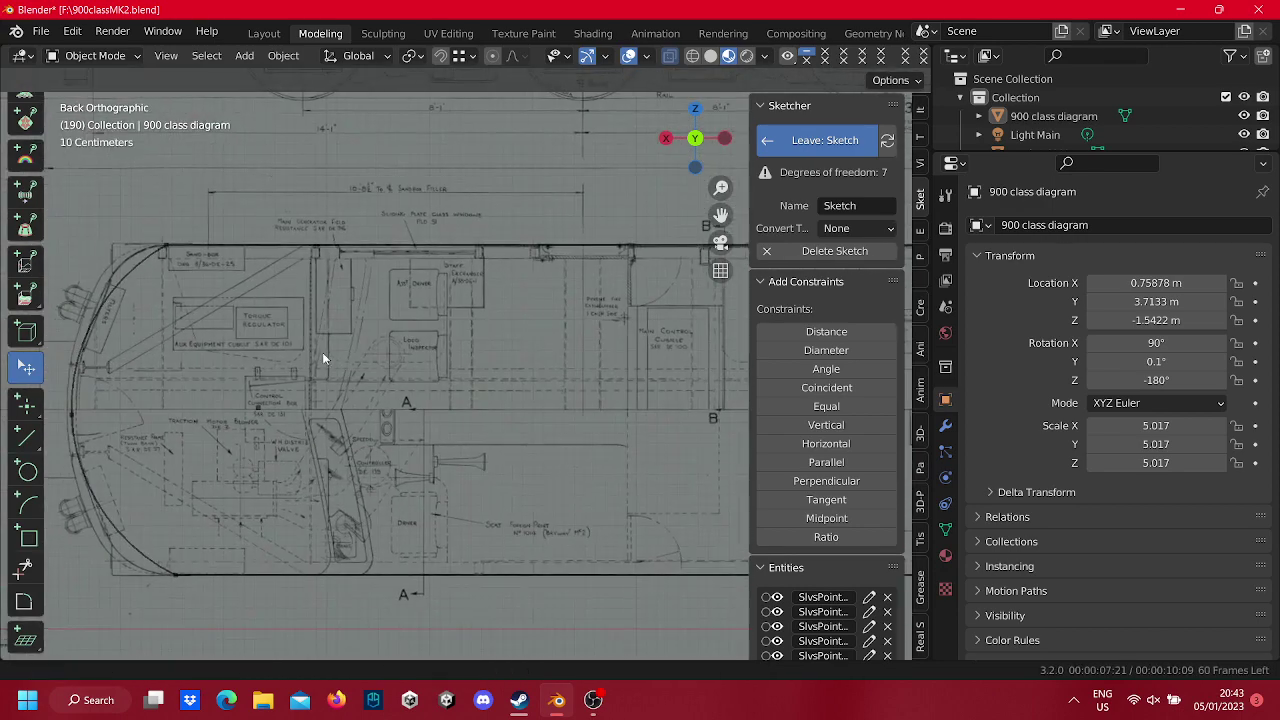
pyautogui.scroll(1, 546, 334)
pyautogui.scroll(1, 437, 270)
pyautogui.keyDown('shift'); pyautogui.moveTo(440, 237); pyautogui.dragTo(488, 383, button='middle'); pyautogui.keyUp('shift')
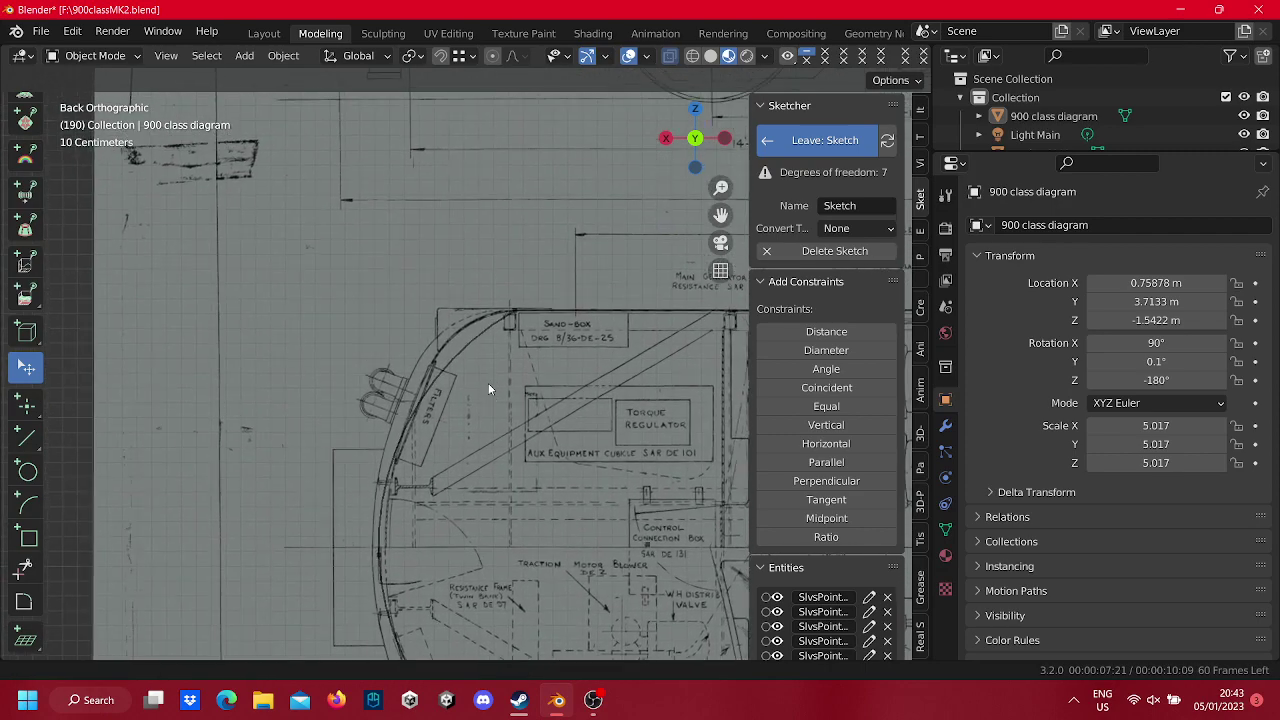
pyautogui.scroll(-2, 455, 370)
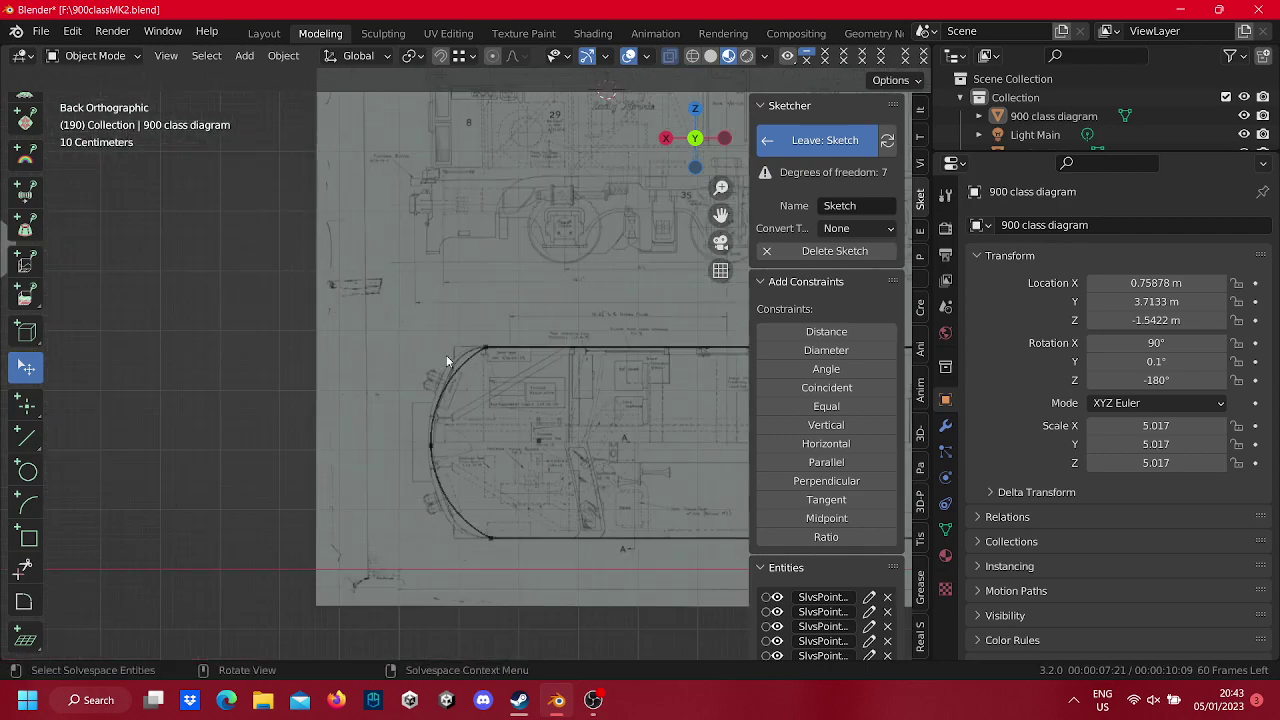
pyautogui.scroll(-3, 446, 355)
pyautogui.scroll(2, 598, 391)
pyautogui.keyDown('shift'); pyautogui.moveTo(567, 400); pyautogui.dragTo(530, 391, button='middle'); pyautogui.keyUp('shift')
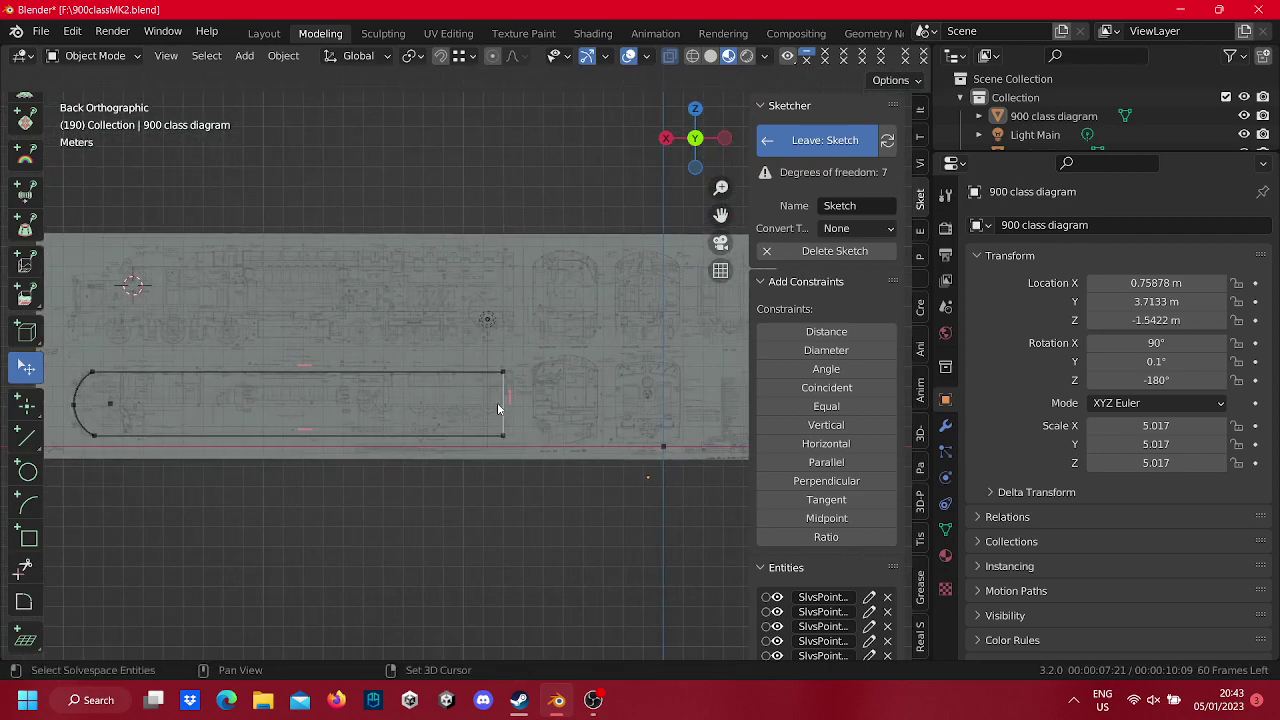
pyautogui.keyDown('shift'); pyautogui.moveTo(222, 395); pyautogui.dragTo(578, 391, button='middle'); pyautogui.keyUp('shift')
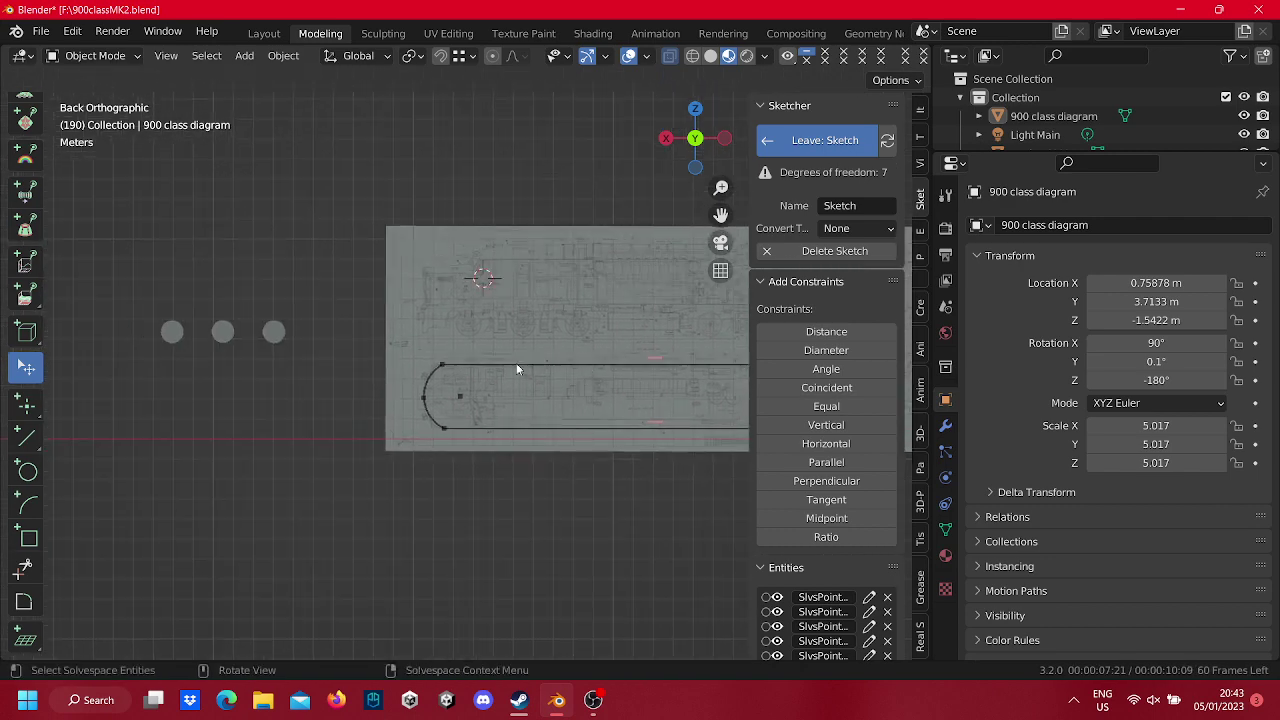
pyautogui.scroll(5, 516, 371)
pyautogui.keyDown('shift'); pyautogui.moveTo(386, 397); pyautogui.dragTo(481, 322, button='middle'); pyautogui.keyUp('shift')
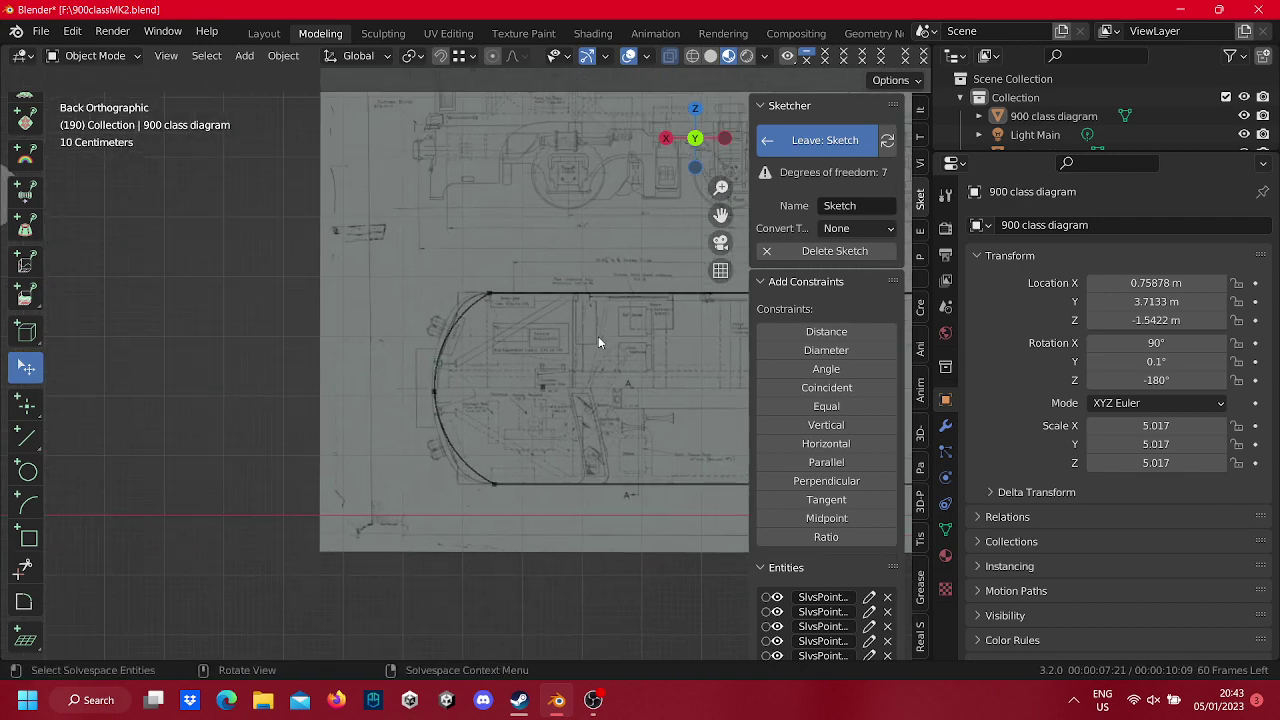
# Set the sketch's Convert To option to Mesh, leave the sketch, then re-enter it.
pyautogui.click(844, 229)
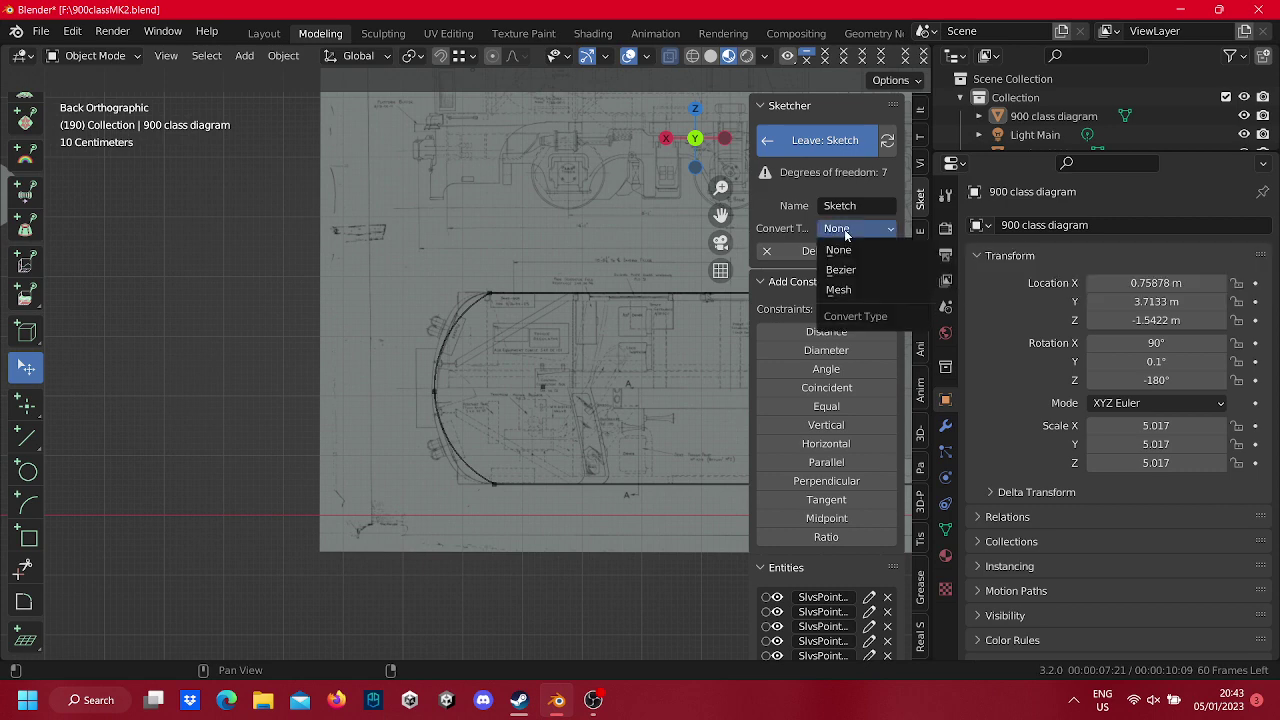
pyautogui.click(820, 290)
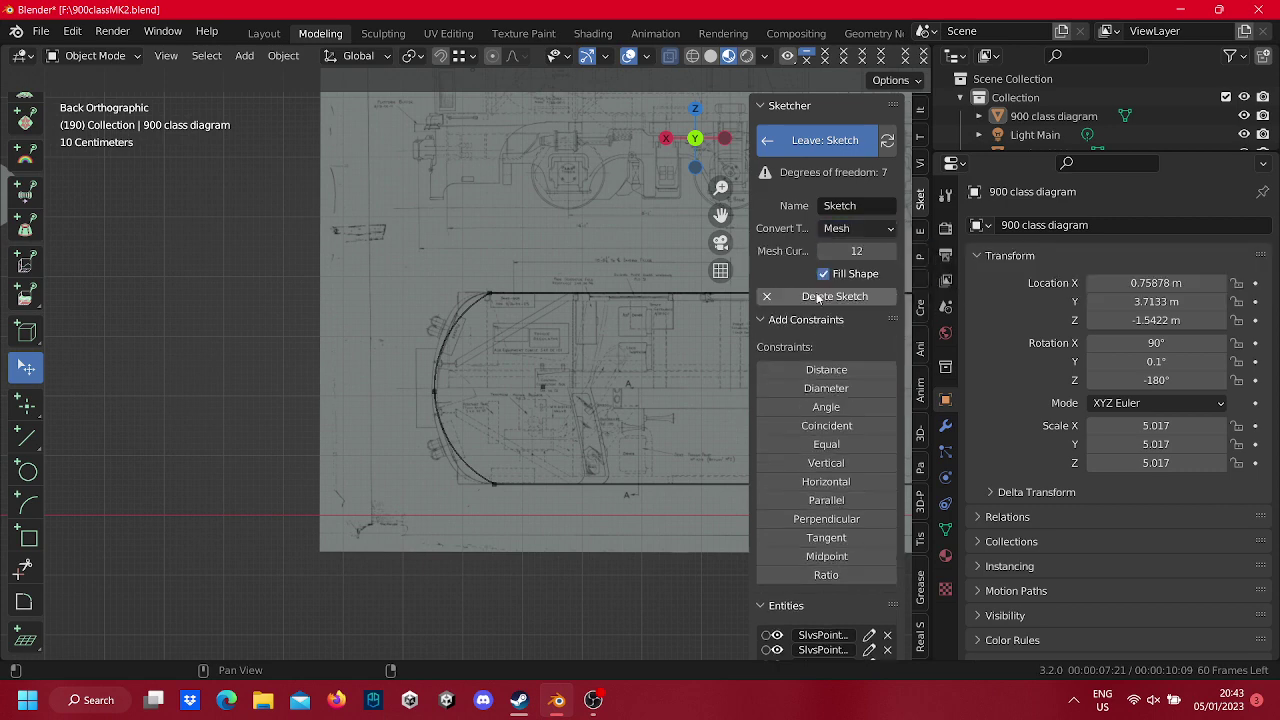
pyautogui.click(831, 143)
pyautogui.scroll(-5, 548, 387)
pyautogui.scroll(-3, 639, 355)
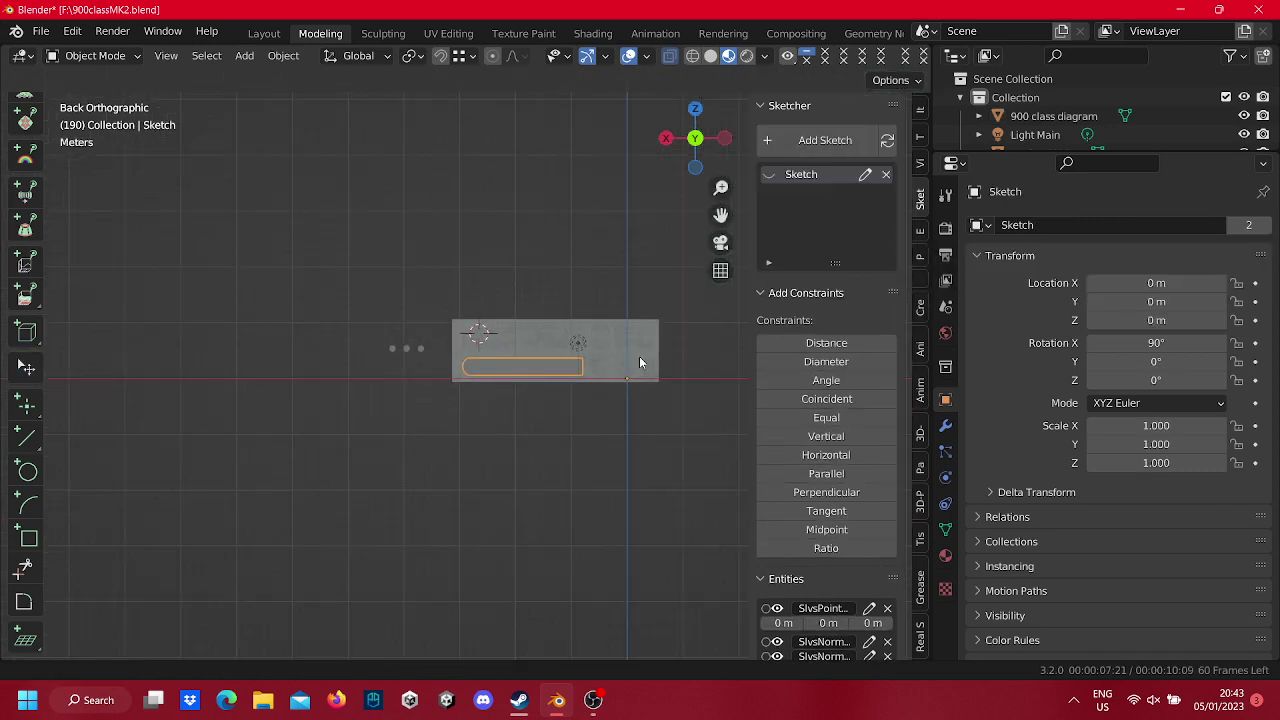
pyautogui.click(638, 354)
pyautogui.scroll(3, 480, 353)
# Add a diameter constraint (3.624 m) to the upper nose arc and move its label aside.
pyautogui.scroll(3, 409, 344)
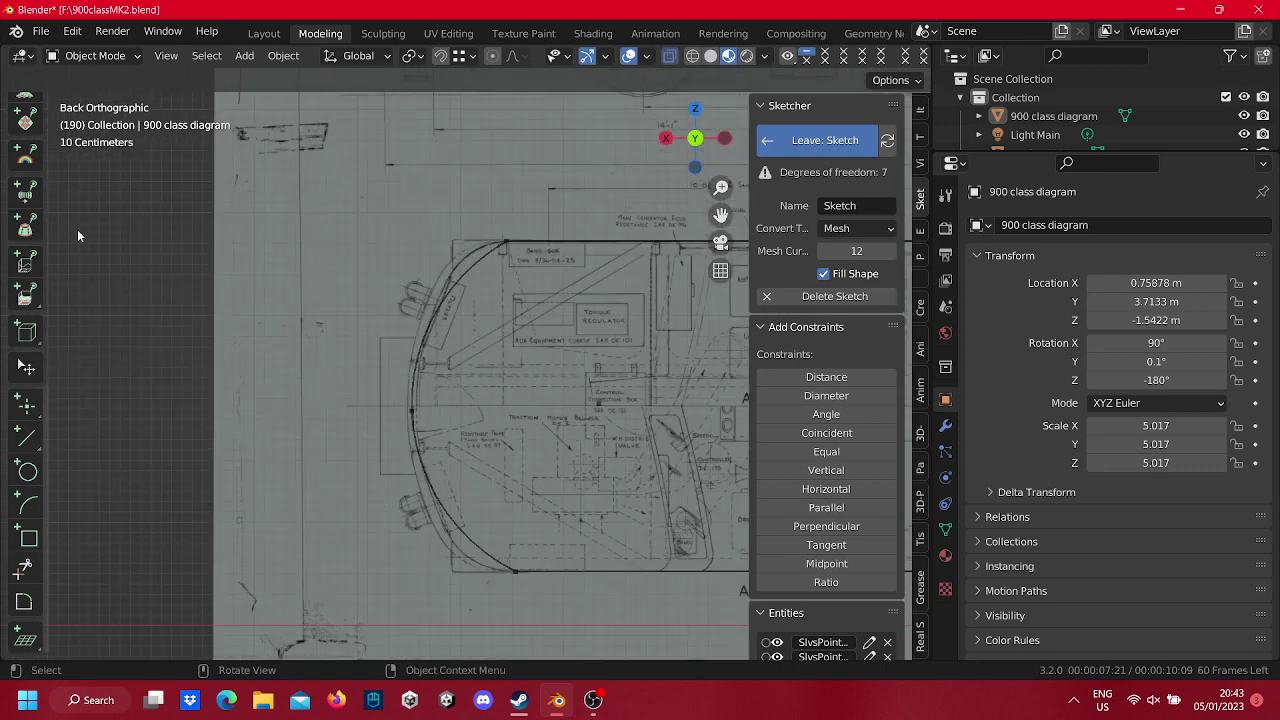
pyautogui.click(26, 367)
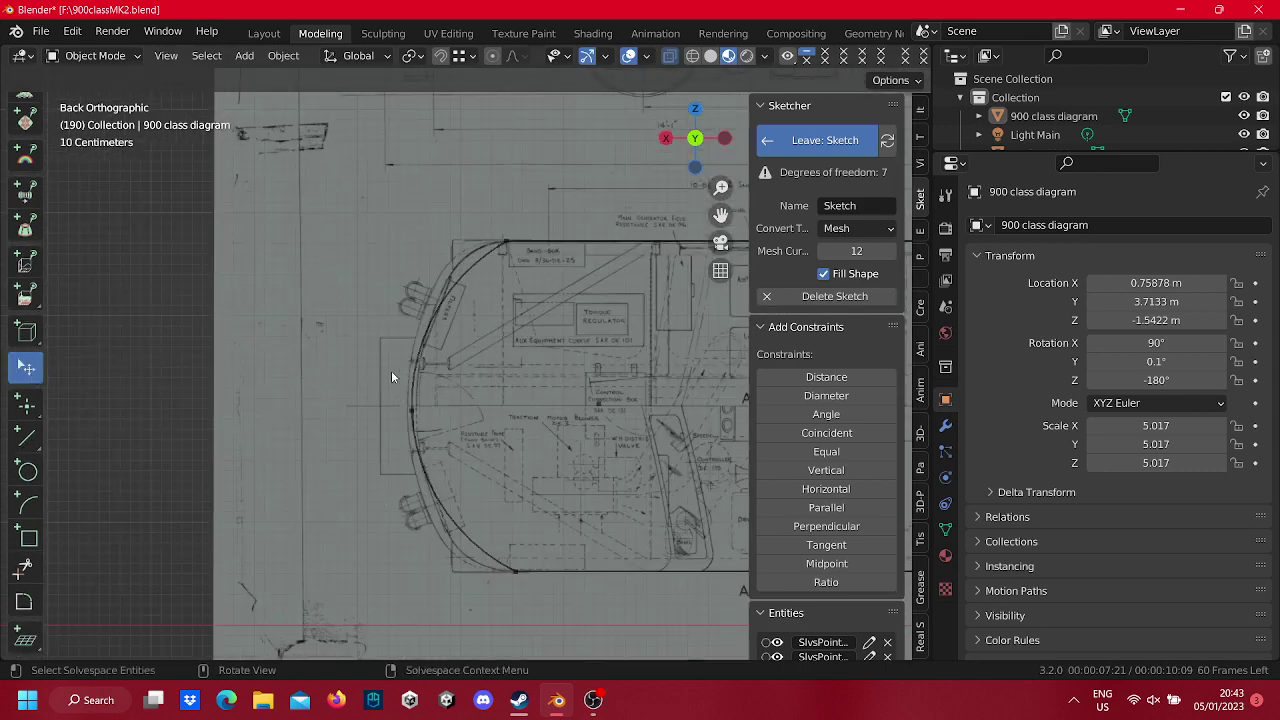
pyautogui.click(432, 316)
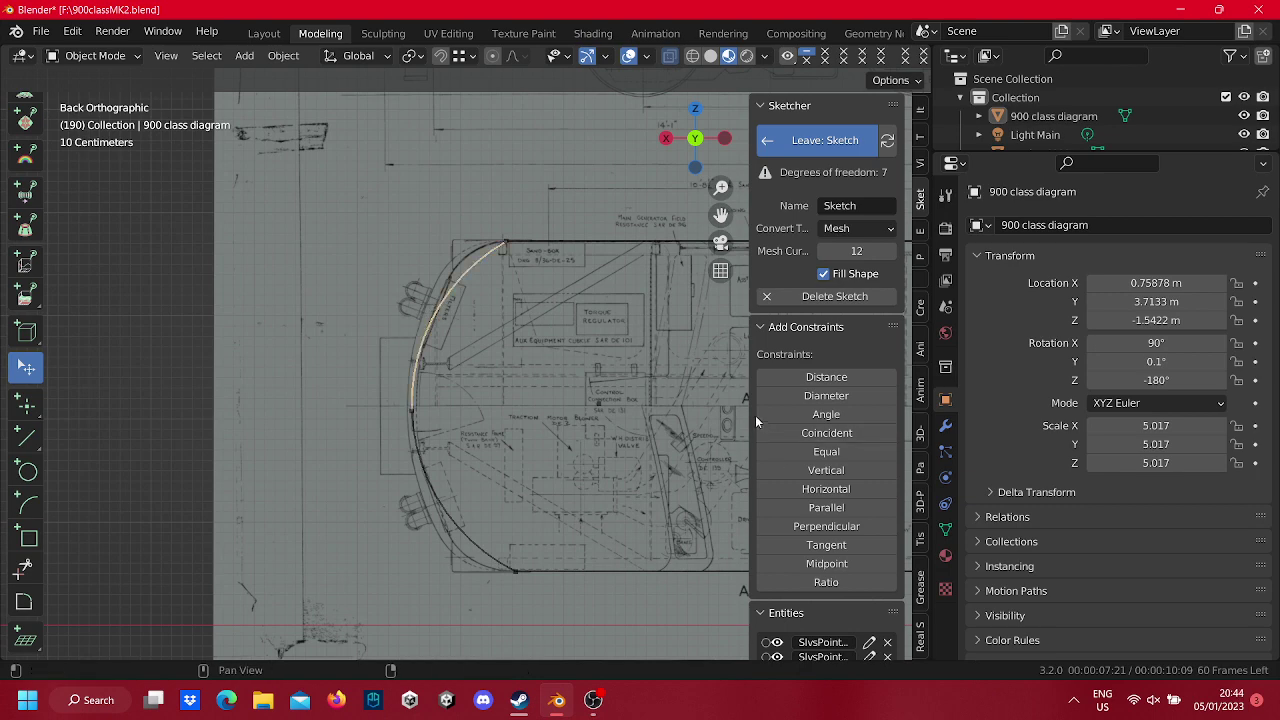
pyautogui.click(800, 400)
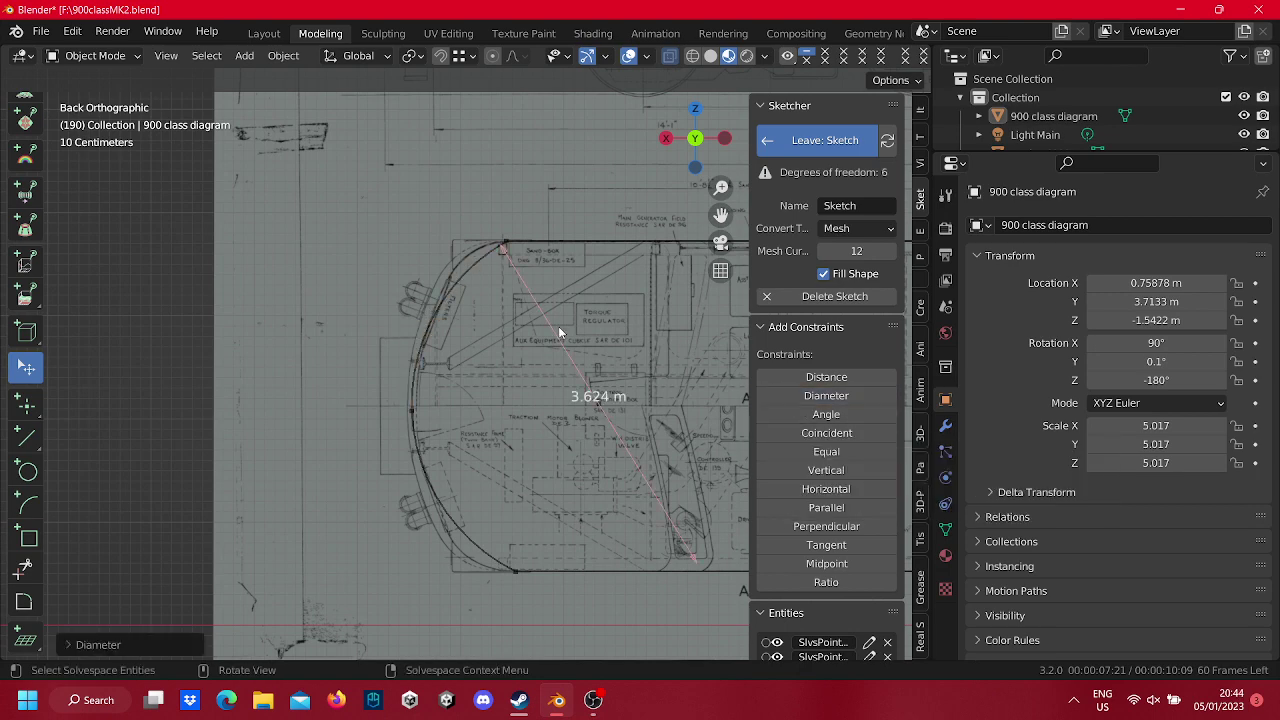
pyautogui.moveTo(577, 384); pyautogui.dragTo(361, 238)
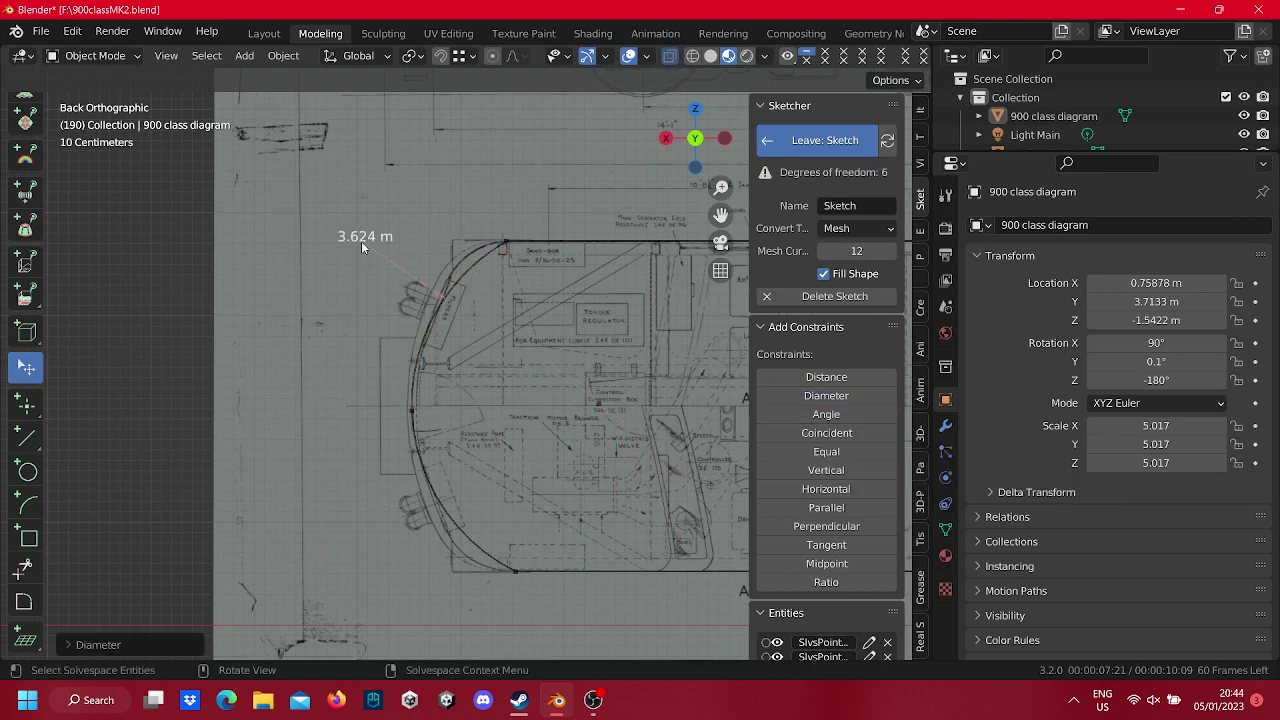
pyautogui.click(445, 500)
pyautogui.click(826, 395)
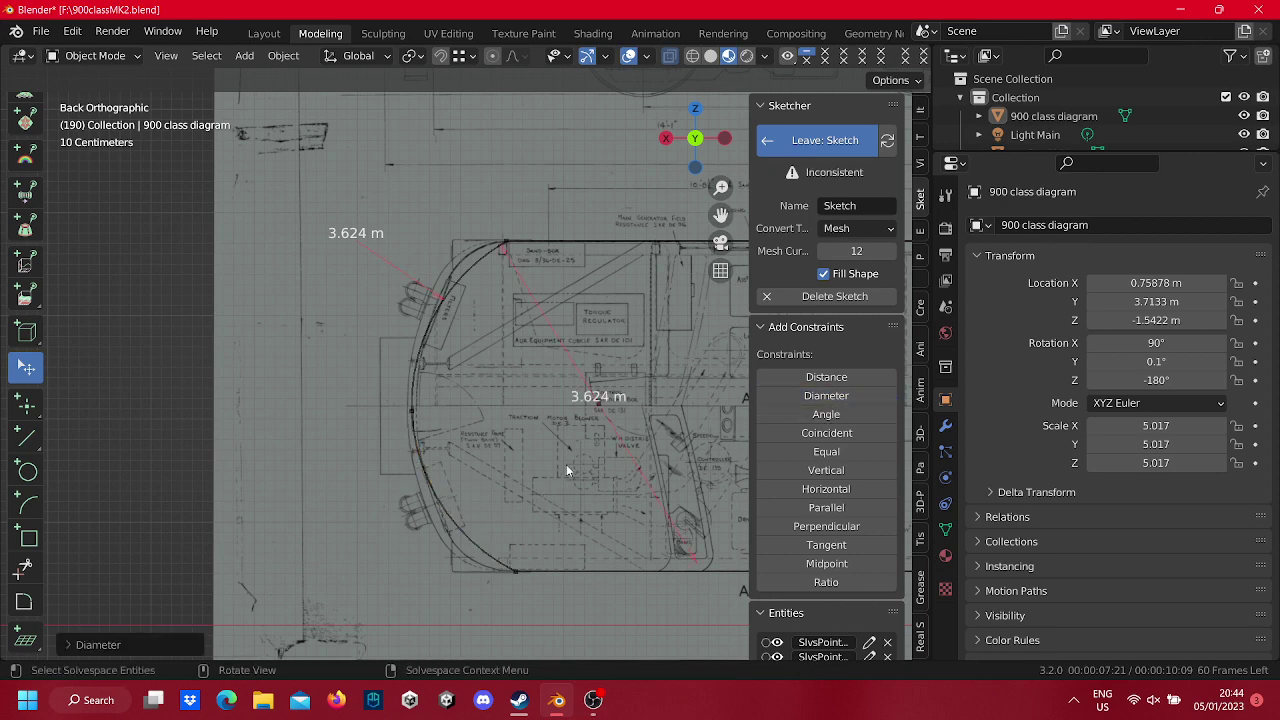
pyautogui.hotkey('ctrl', 'z')
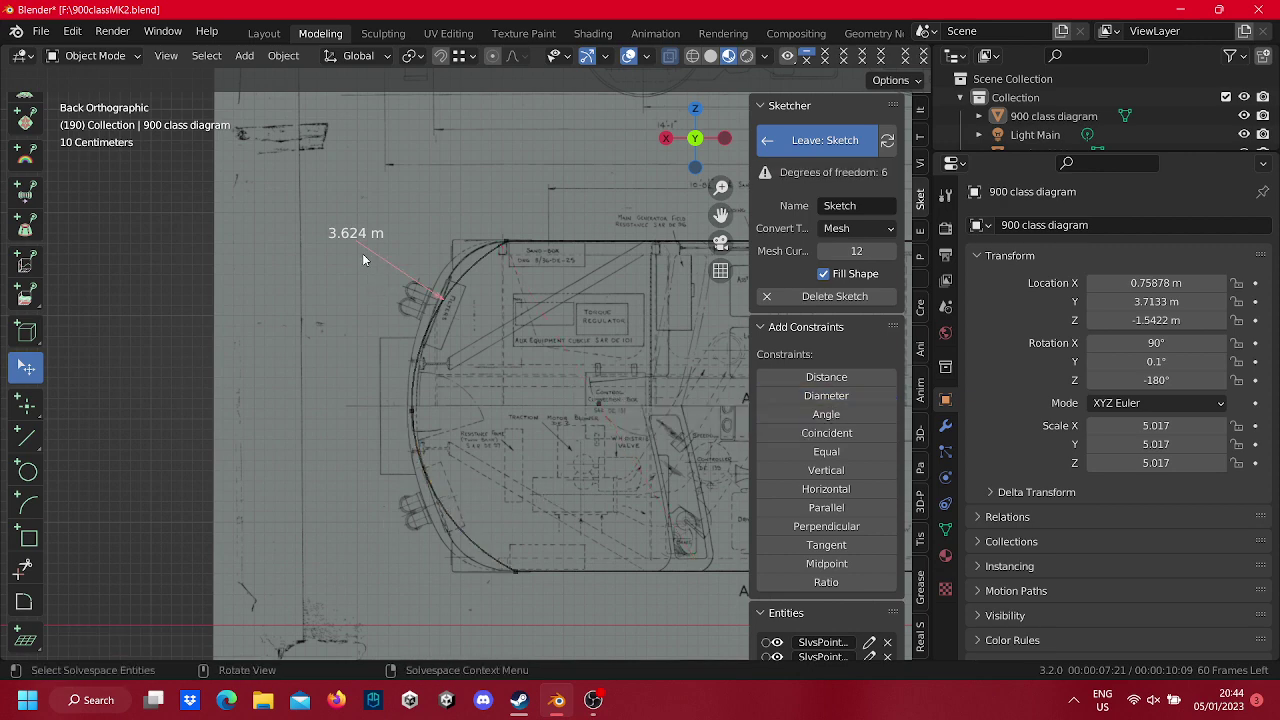
# Change the diameter to 3.600 m and make the upper and lower nose arcs equal.
pyautogui.rightClick(363, 258)
pyautogui.click(355, 270)
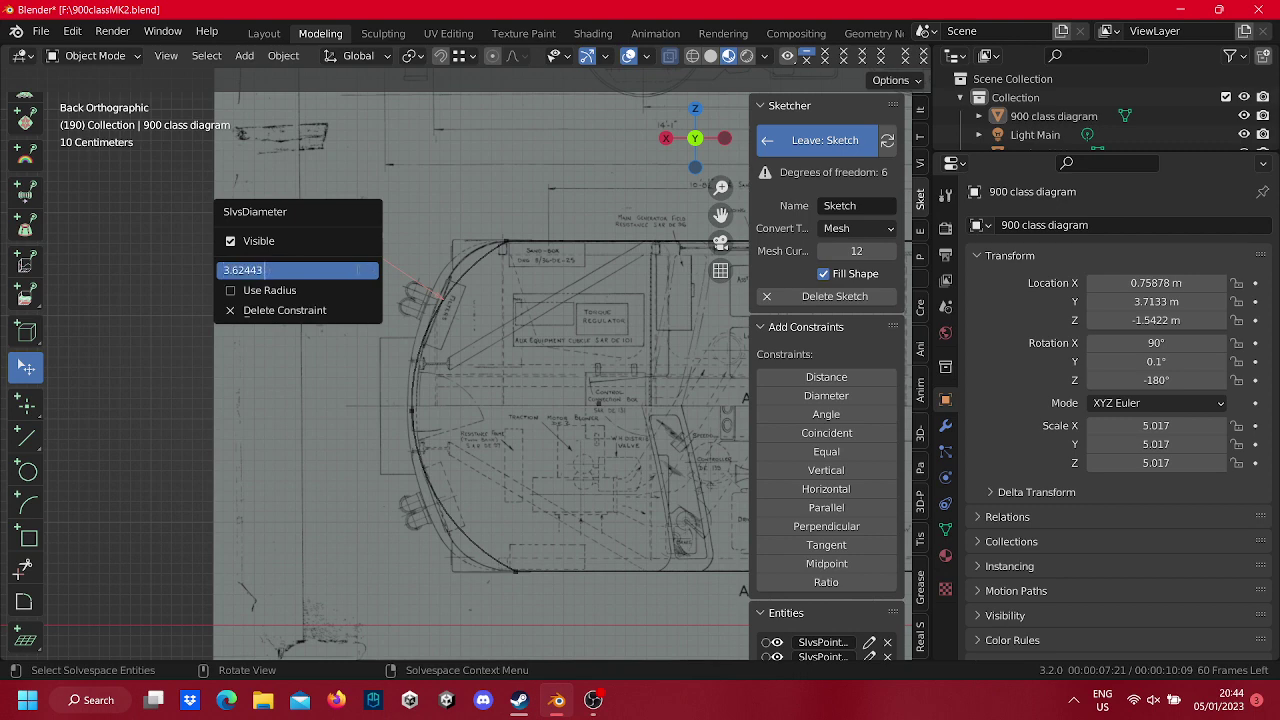
pyautogui.press('BackSpace')
pyautogui.press('BackSpace')
pyautogui.press('Return')
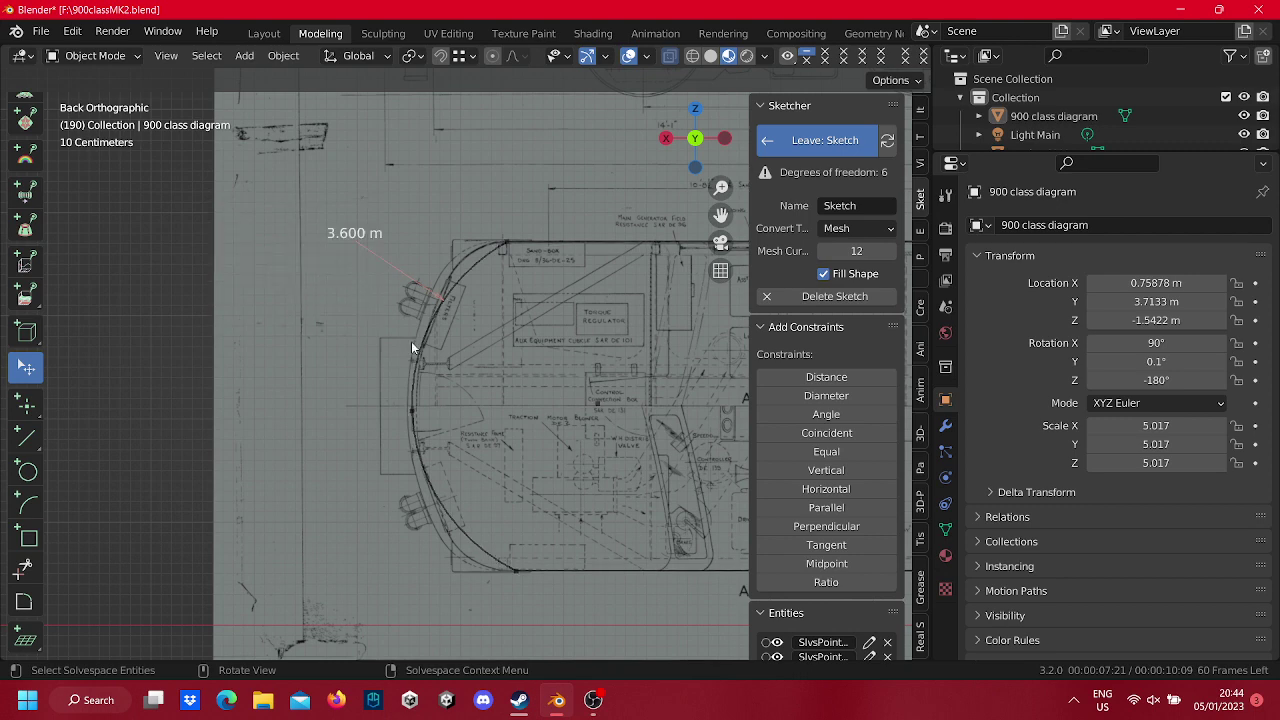
pyautogui.keyDown('shift'); pyautogui.click(418, 493); pyautogui.keyUp('shift')
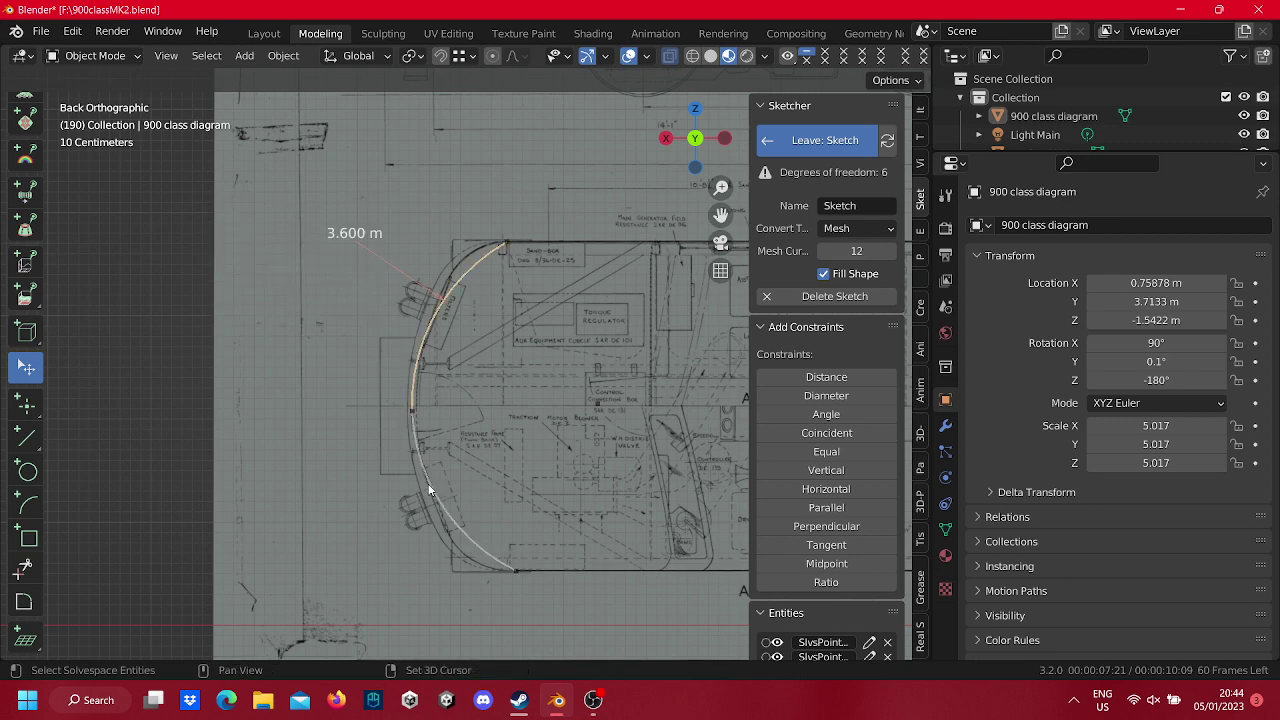
pyautogui.click(868, 453)
# Undo the trial equal, diameter, 1.800 m and 1.500 m distance constraints on the rounded end.
pyautogui.hotkey('ctrl', 'z')
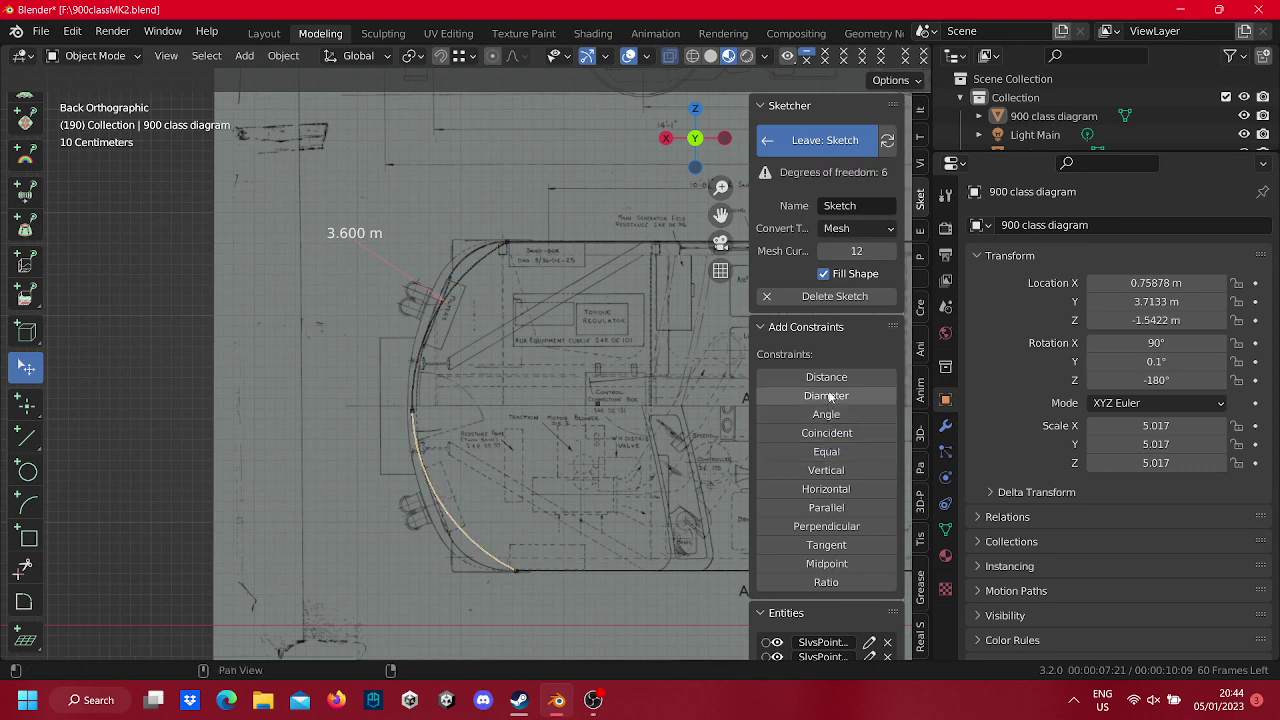
pyautogui.click(826, 395)
pyautogui.hotkey('ctrl', 'z')
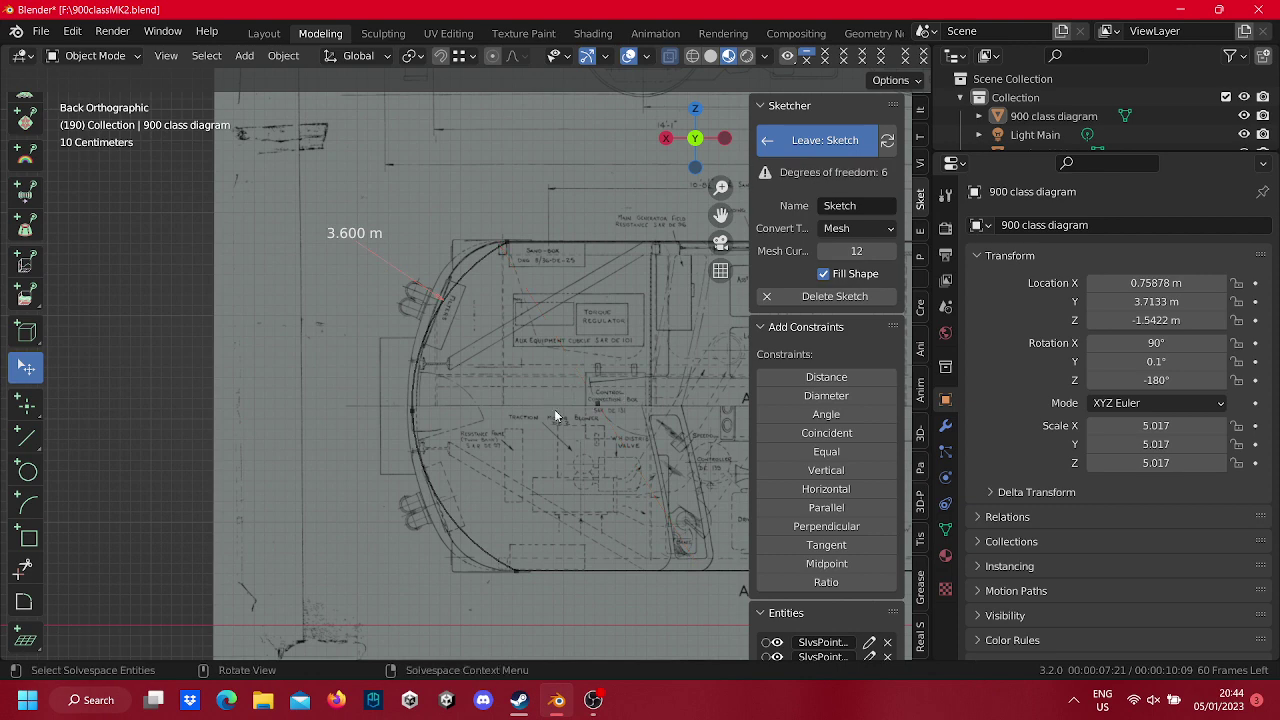
pyautogui.scroll(-3, 474, 412)
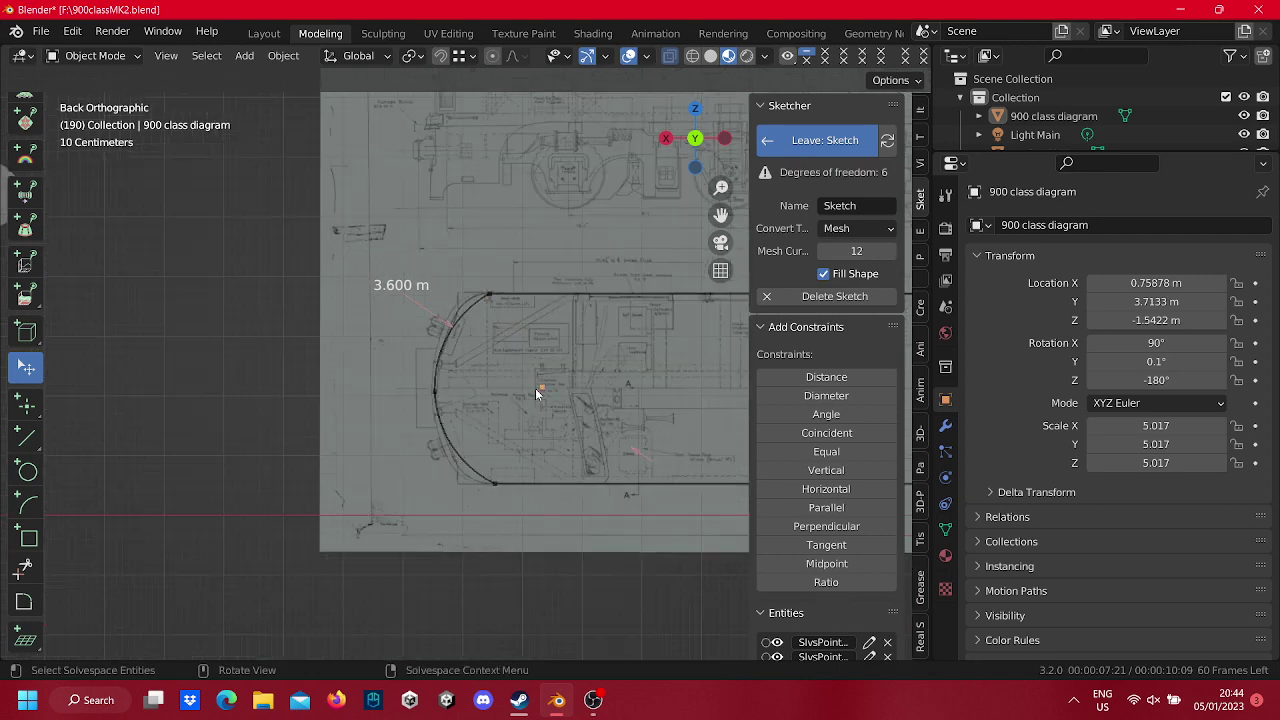
pyautogui.click(434, 393)
pyautogui.click(834, 381)
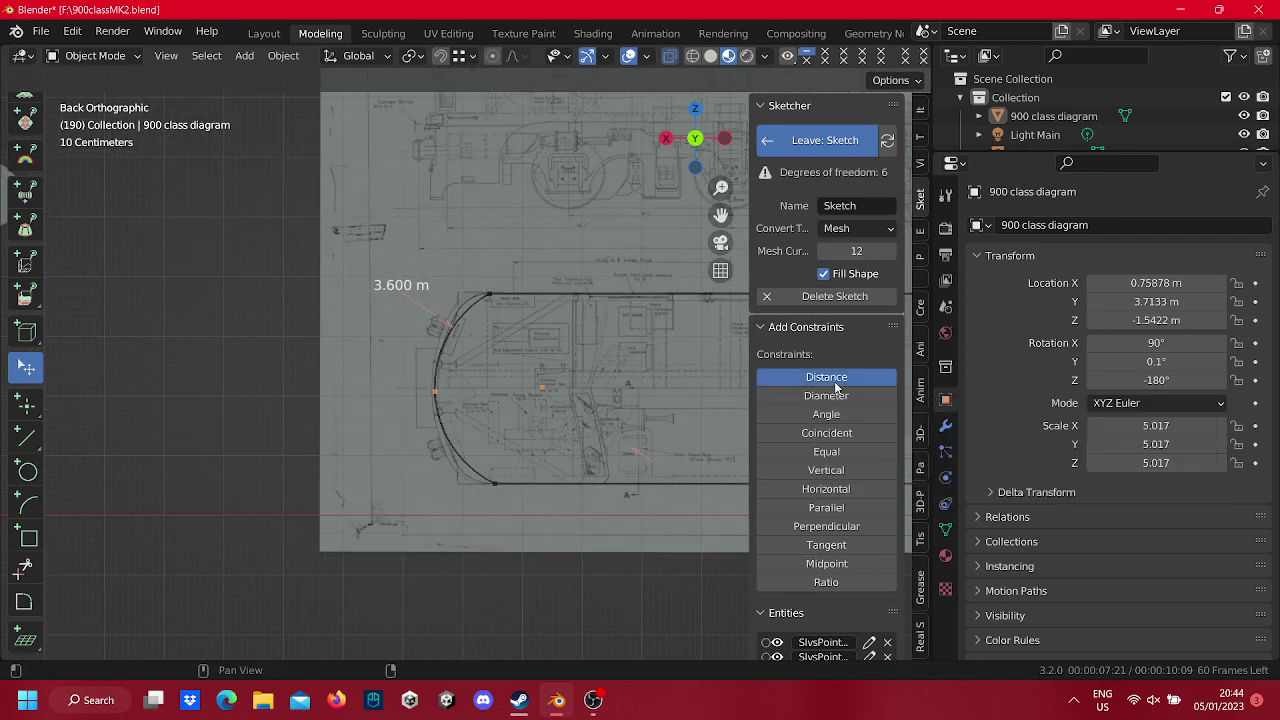
pyautogui.hotkey('ctrl', 'z')
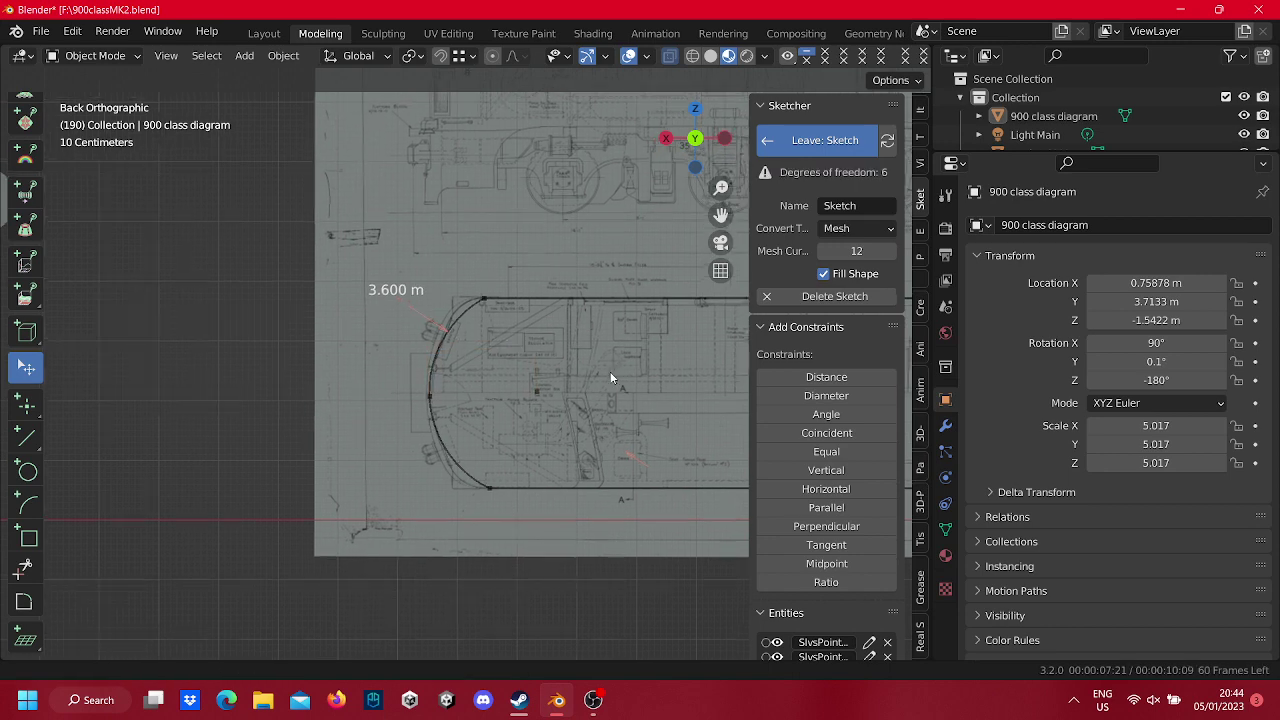
pyautogui.click(826, 377)
pyautogui.hotkey('ctrl', 'z')
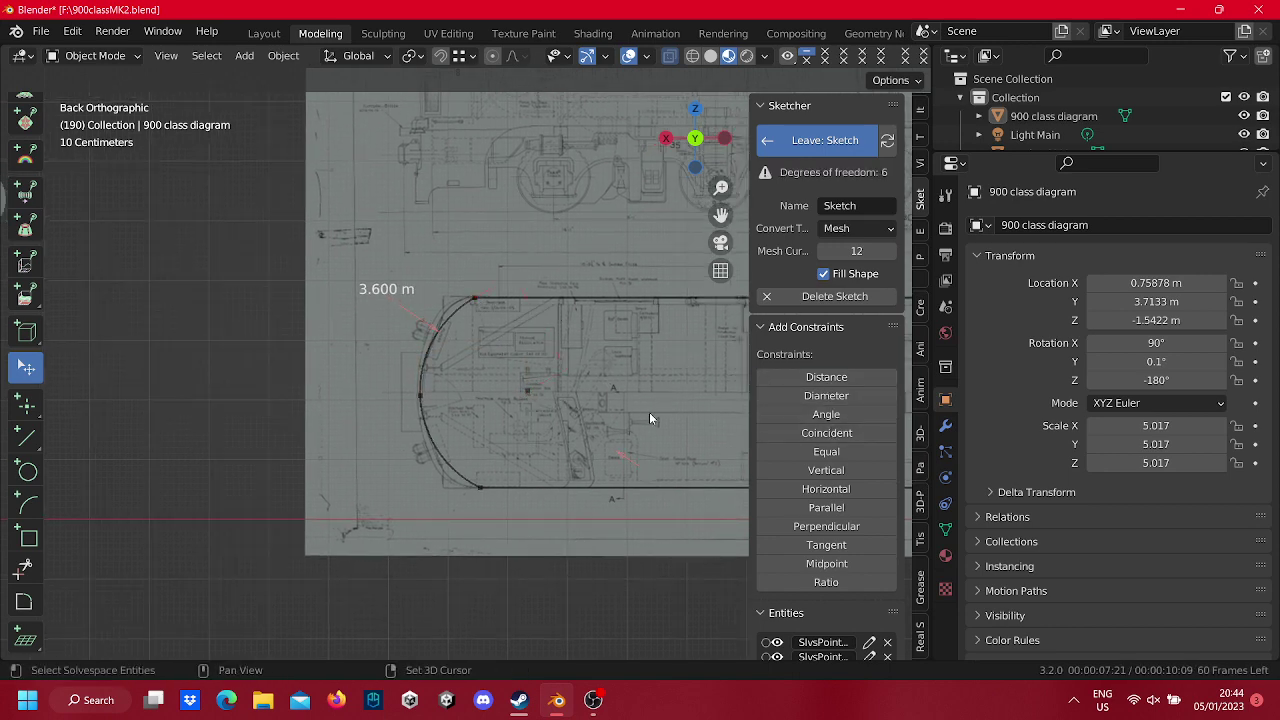
pyautogui.scroll(-4, 649, 412)
pyautogui.keyDown('shift'); pyautogui.moveTo(649, 412); pyautogui.dragTo(345, 397, button='middle'); pyautogui.keyUp('shift')
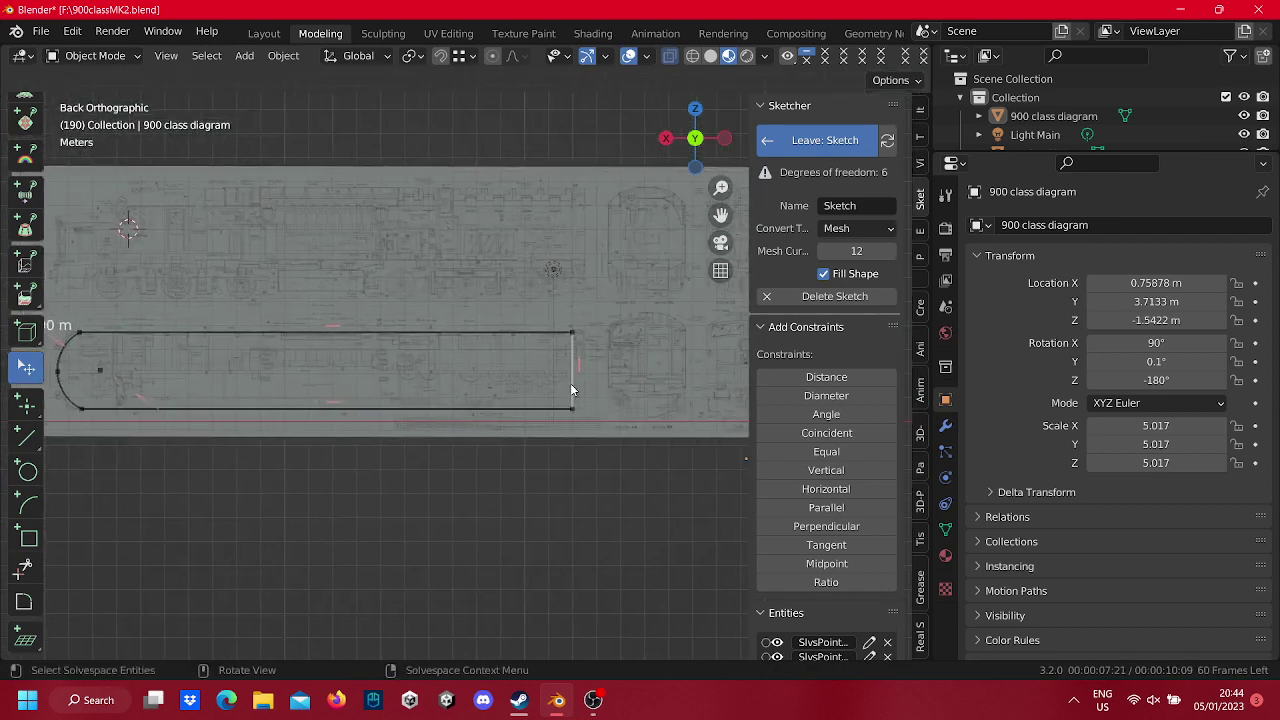
# Add a distance constraint at the outline's right end and confirm it at 3.200 m.
pyautogui.click(826, 377)
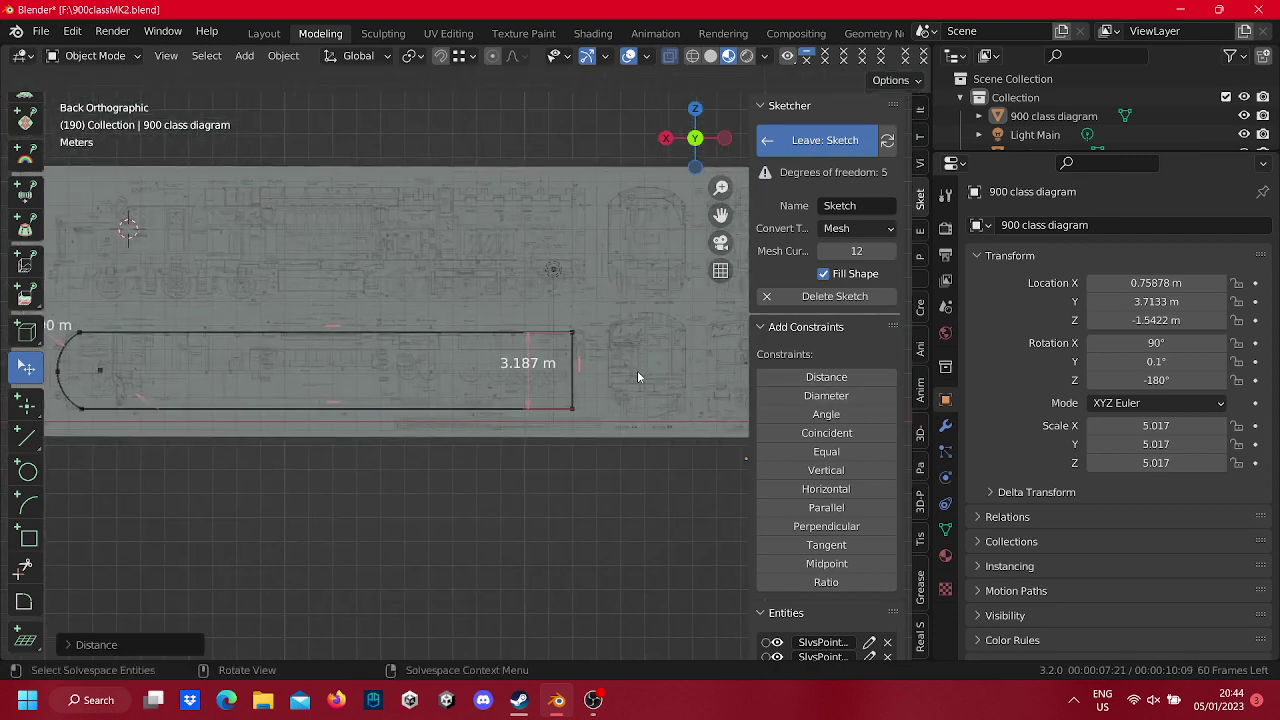
pyautogui.rightClick(531, 374)
pyautogui.click(659, 405)
pyautogui.write('3.2')
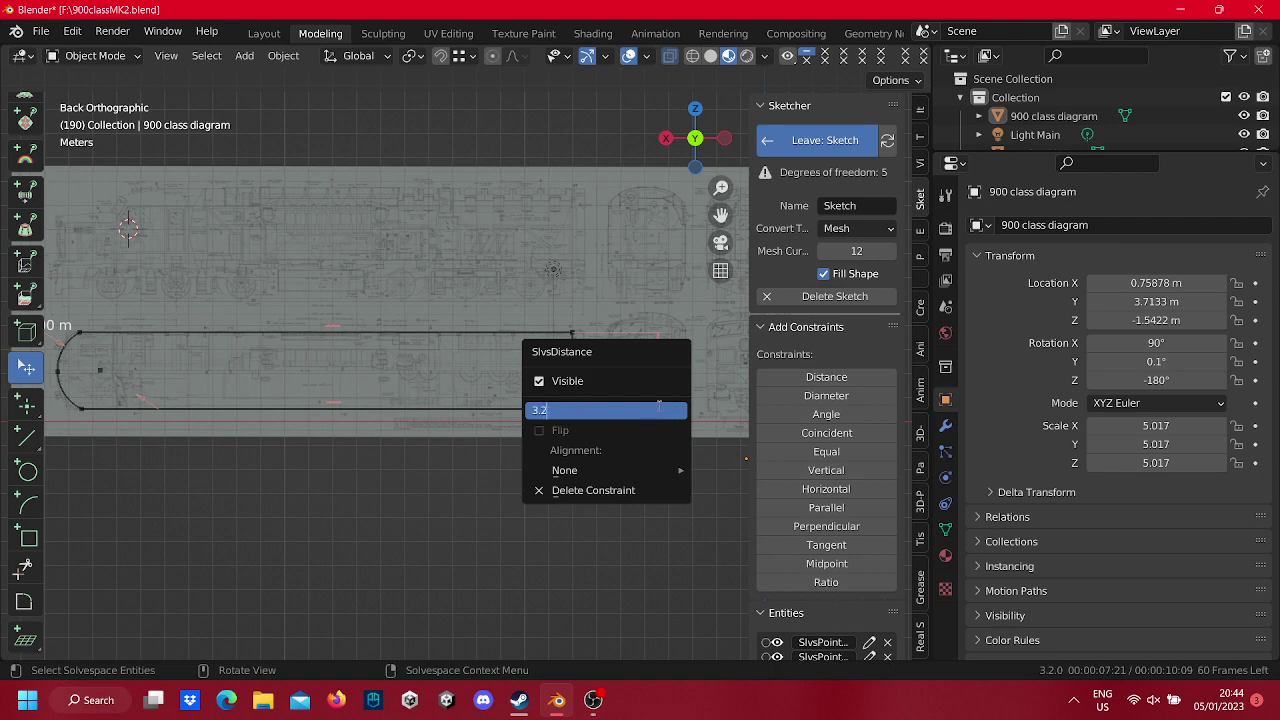
pyautogui.press('Return')
pyautogui.keyDown('ctrl'); pyautogui.hscroll(-3, 619, 398); pyautogui.keyUp('ctrl')
pyautogui.keyDown('ctrl'); pyautogui.hscroll(-3, 619, 398); pyautogui.keyUp('ctrl')
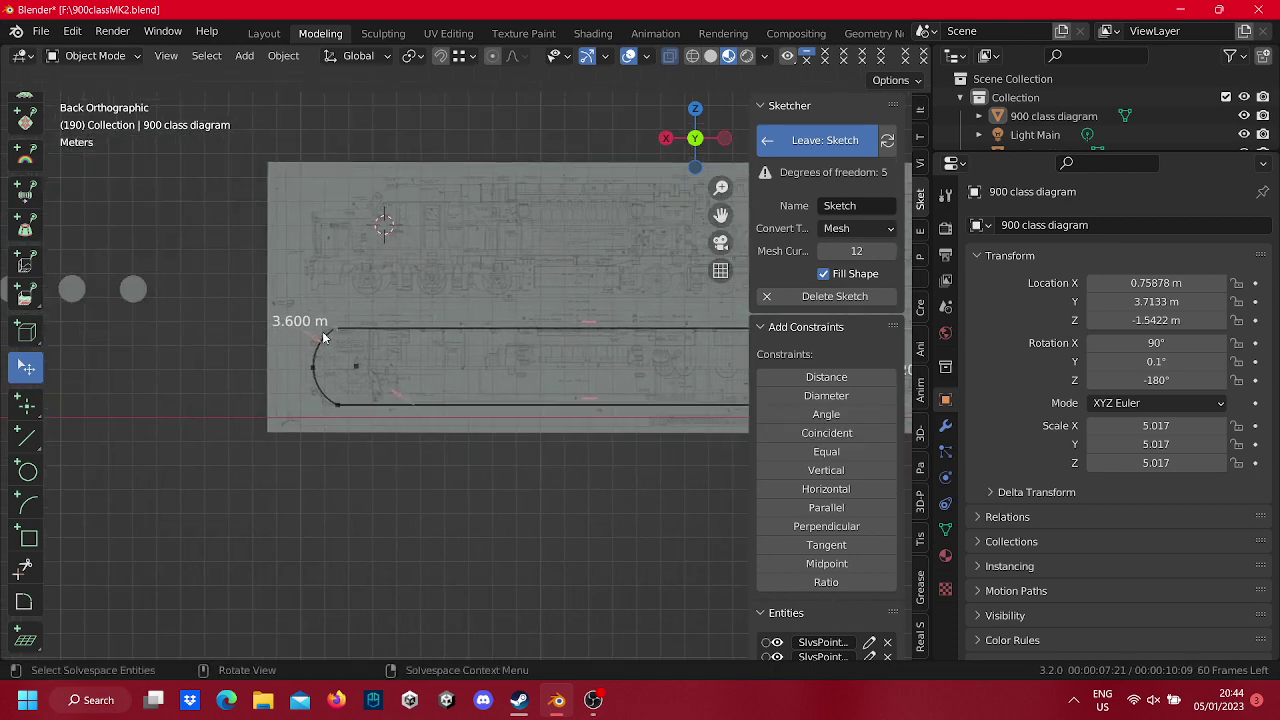
pyautogui.scroll(4, 310, 350)
pyautogui.keyDown('ctrl'); pyautogui.hscroll(-3, 480, 330); pyautogui.keyUp('ctrl')
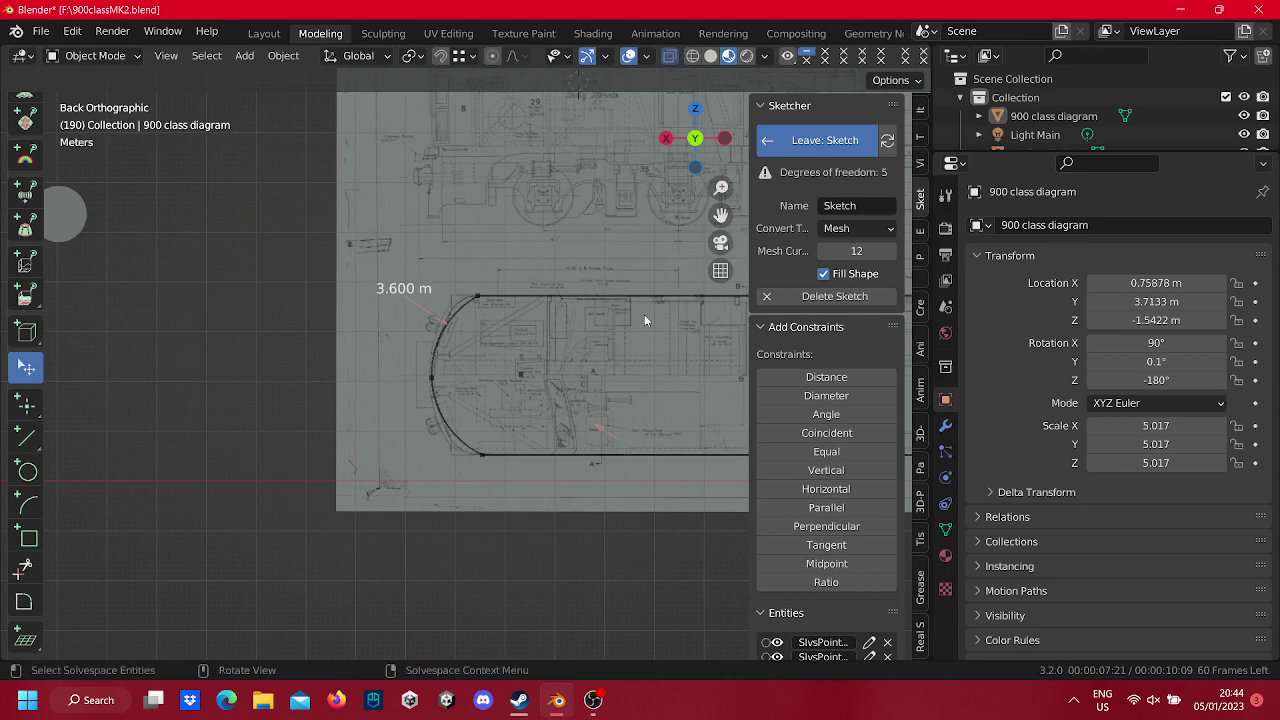
# Constrain the arc endpoints with a distance, correcting 3.201 m to exactly 3.200 m.
pyautogui.click(477, 295)
pyautogui.click(826, 377)
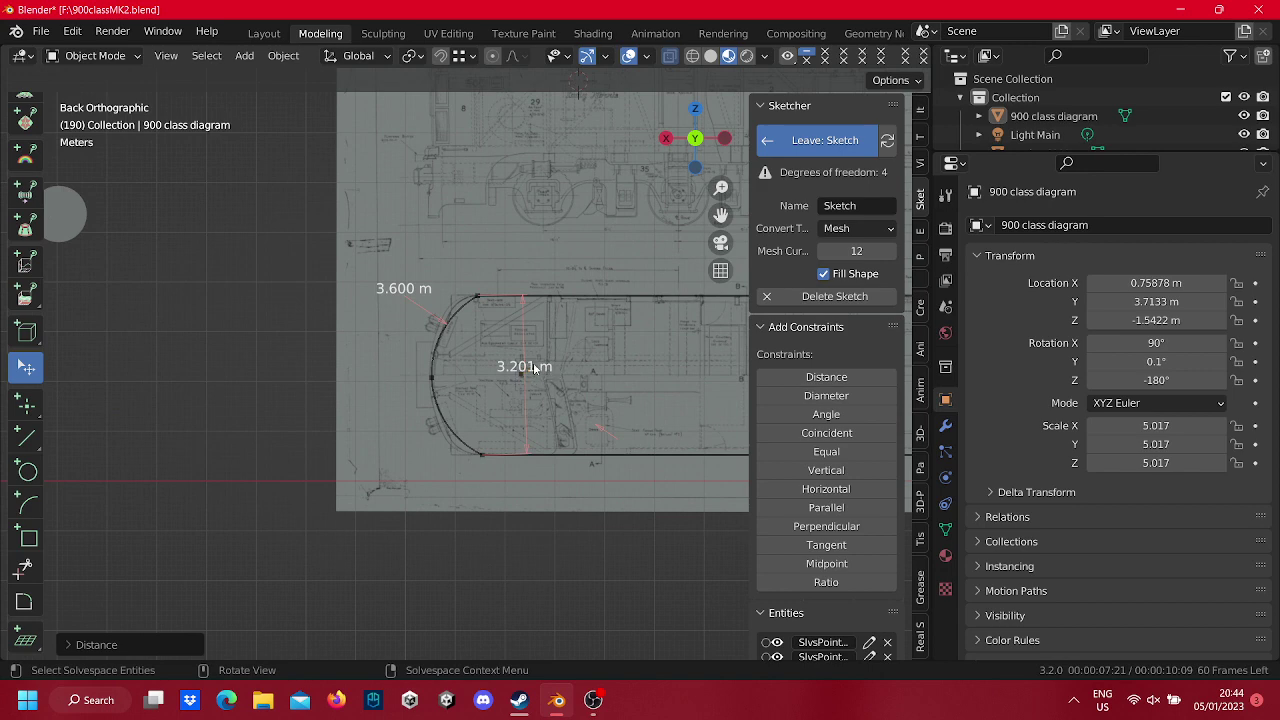
pyautogui.scroll(2, 555, 376)
pyautogui.scroll(3, 590, 378)
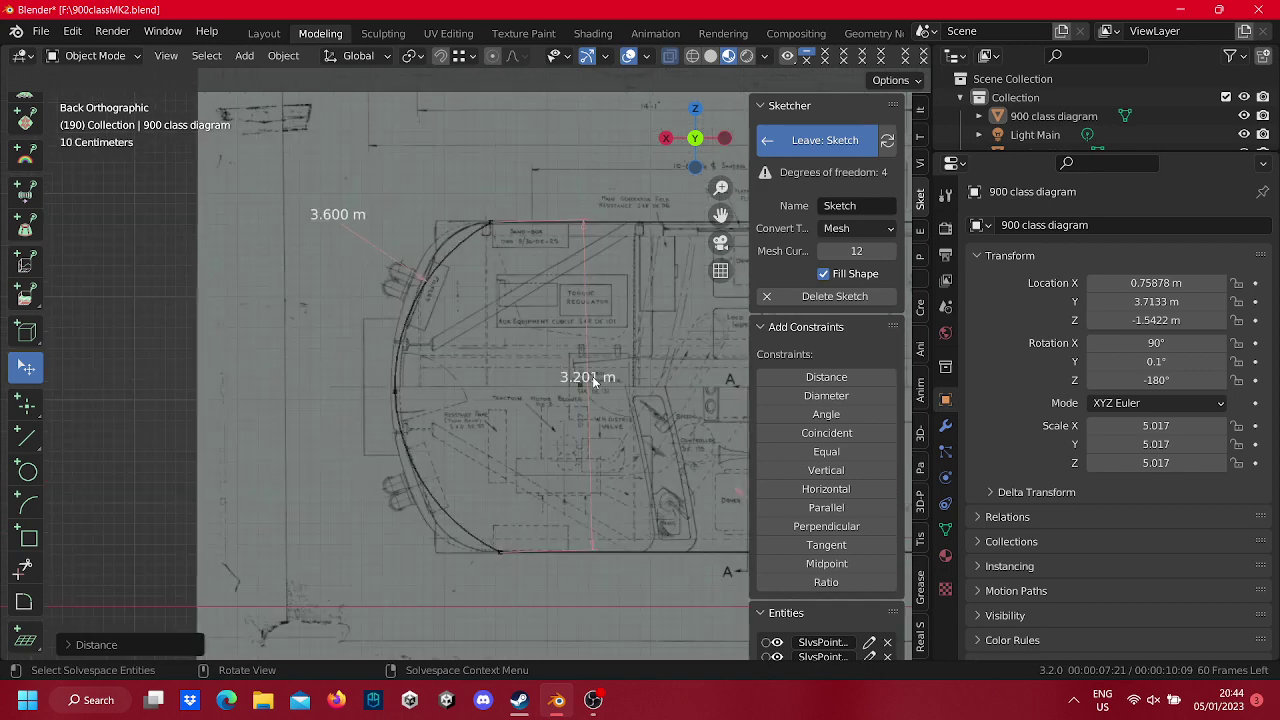
pyautogui.scroll(4, 674, 398)
pyautogui.scroll(2, 676, 398)
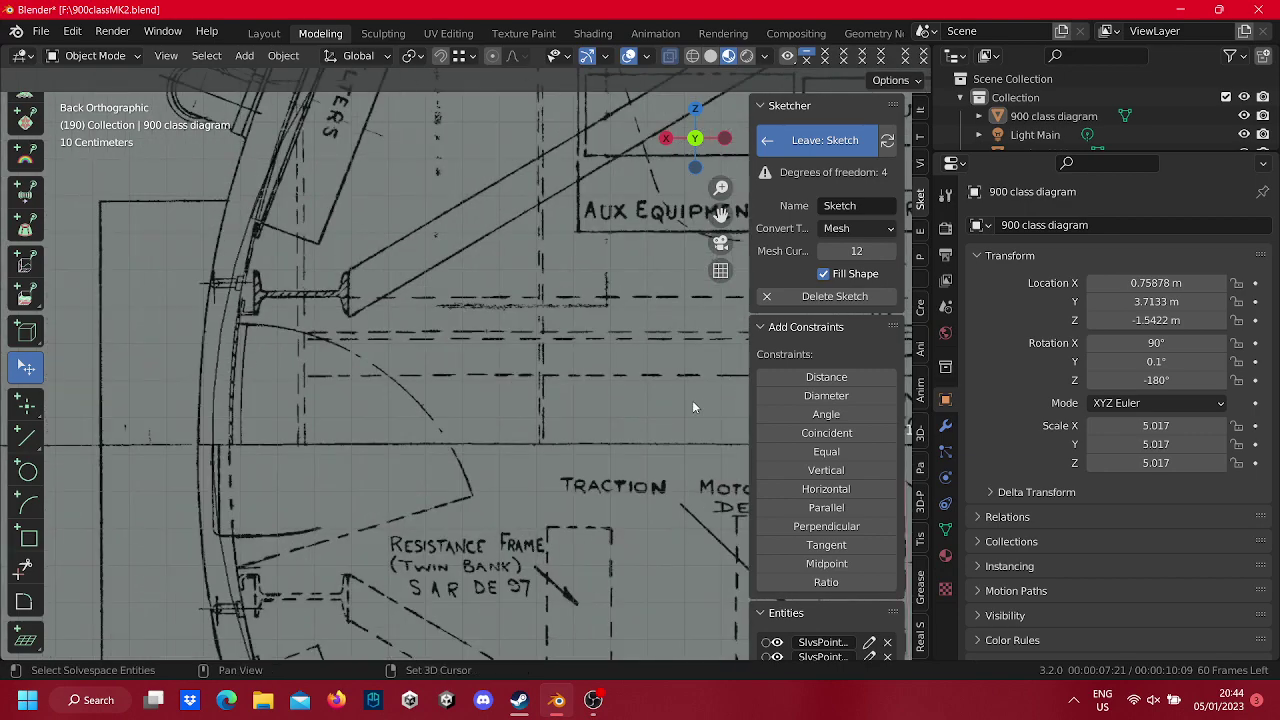
pyautogui.scroll(2, 692, 400)
pyautogui.scroll(-5, 646, 384)
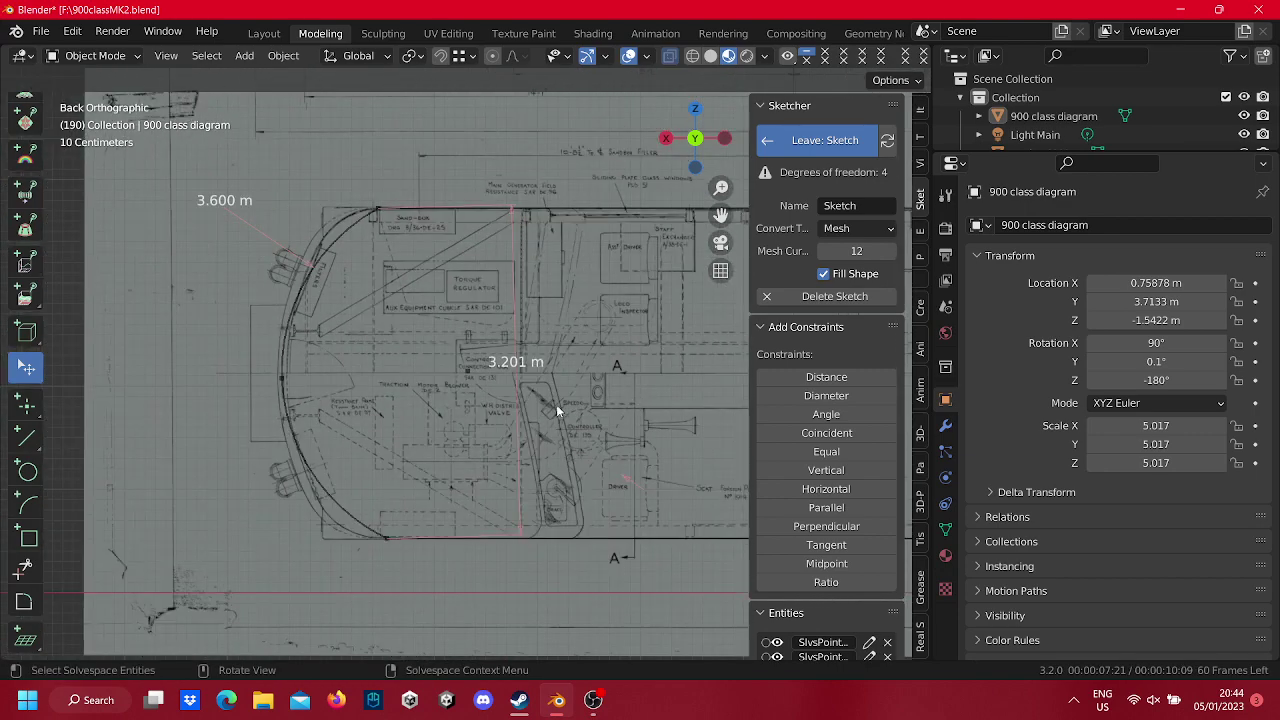
pyautogui.scroll(-4, 556, 404)
pyautogui.doubleClick(586, 377)
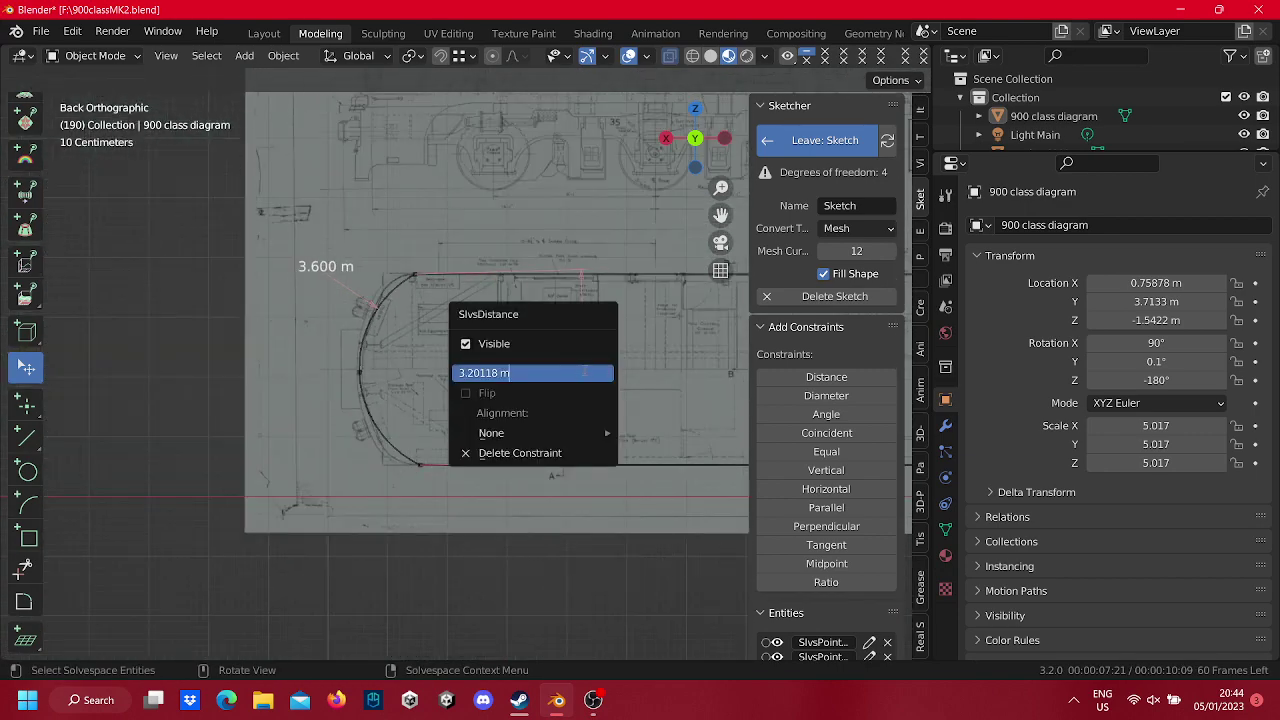
pyautogui.press('BackSpace')
pyautogui.press('Return')
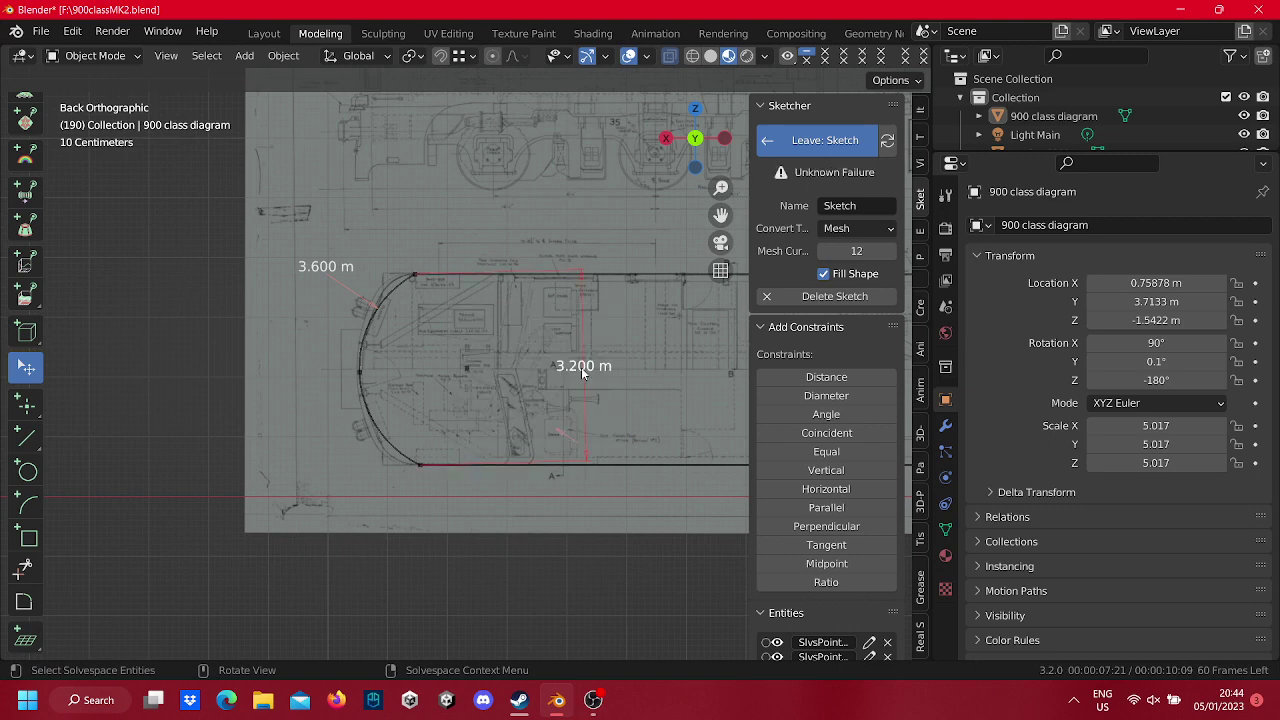
# Delete the right-end distance constraint and move the 3.200 m label lower.
pyautogui.scroll(-4, 714, 462)
pyautogui.rightClick(588, 372)
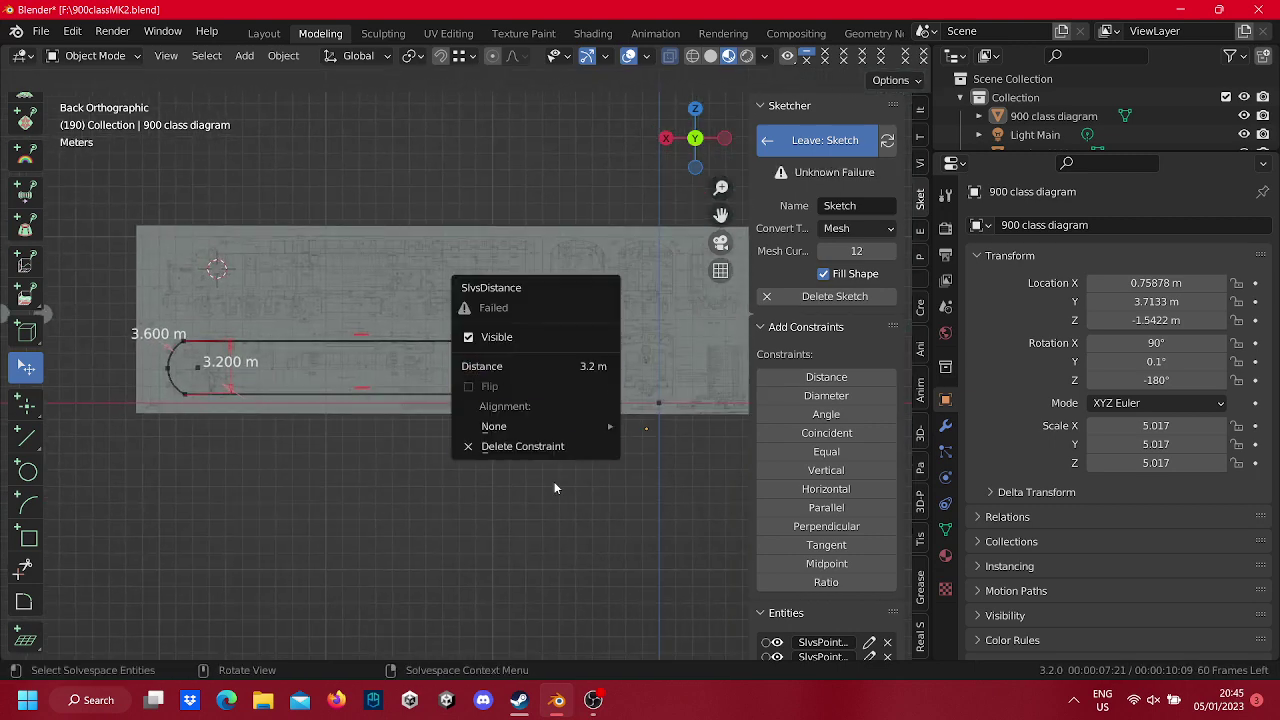
pyautogui.click(550, 447)
pyautogui.scroll(6, 453, 373)
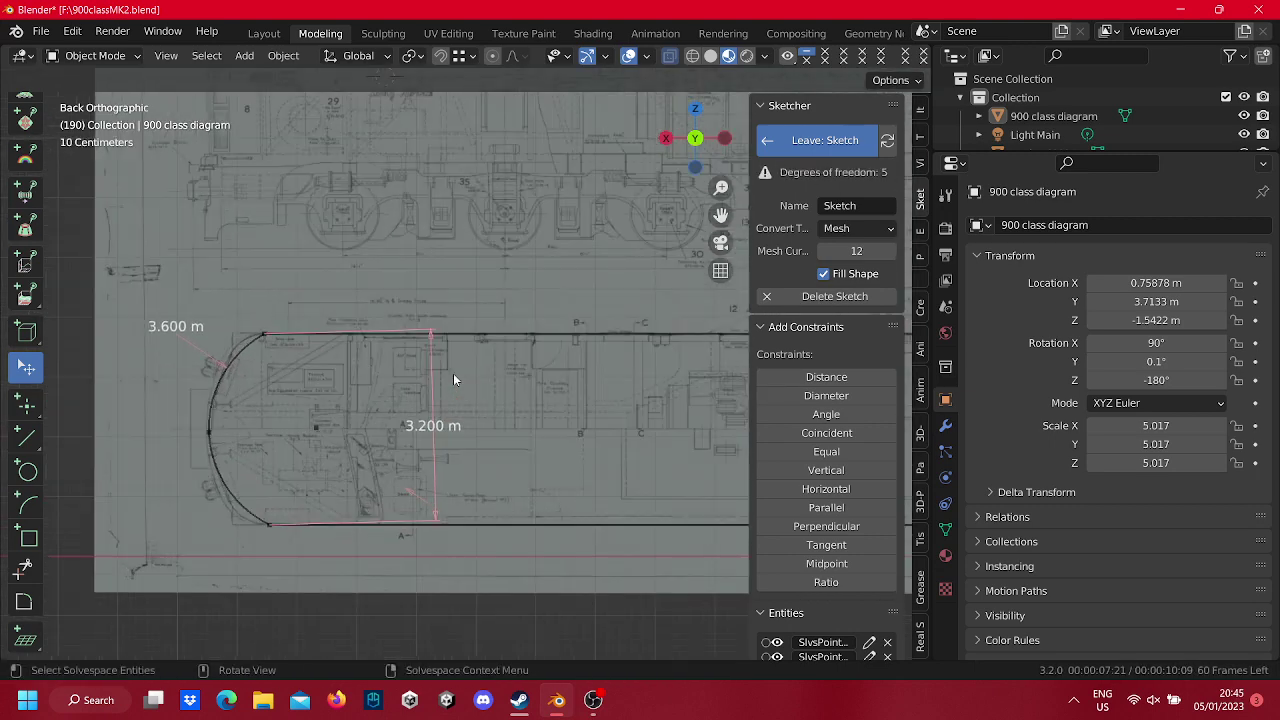
pyautogui.moveTo(437, 435); pyautogui.dragTo(431, 461)
pyautogui.keyDown('shift'); pyautogui.moveTo(327, 428); pyautogui.dragTo(536, 406, button='middle'); pyautogui.keyUp('shift')
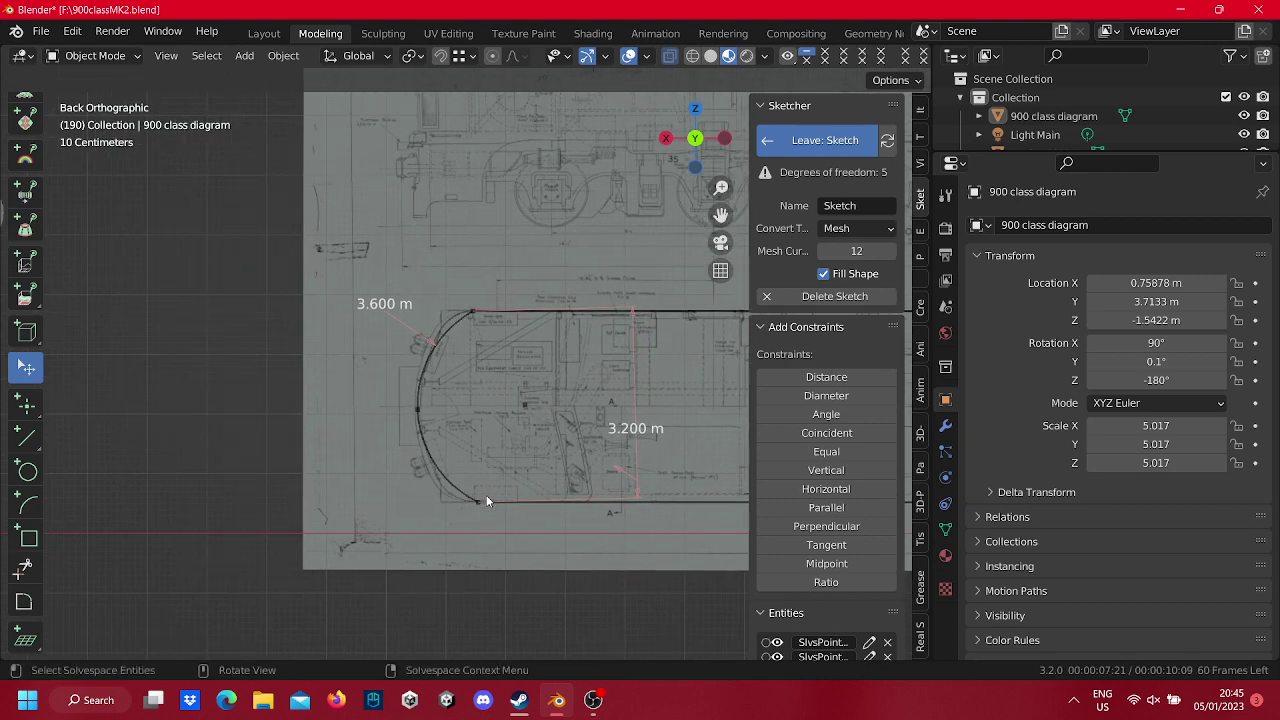
# Draw a vertical line from the arc's top to bottom endpoint and make it construction geometry.
pyautogui.click(26, 437)
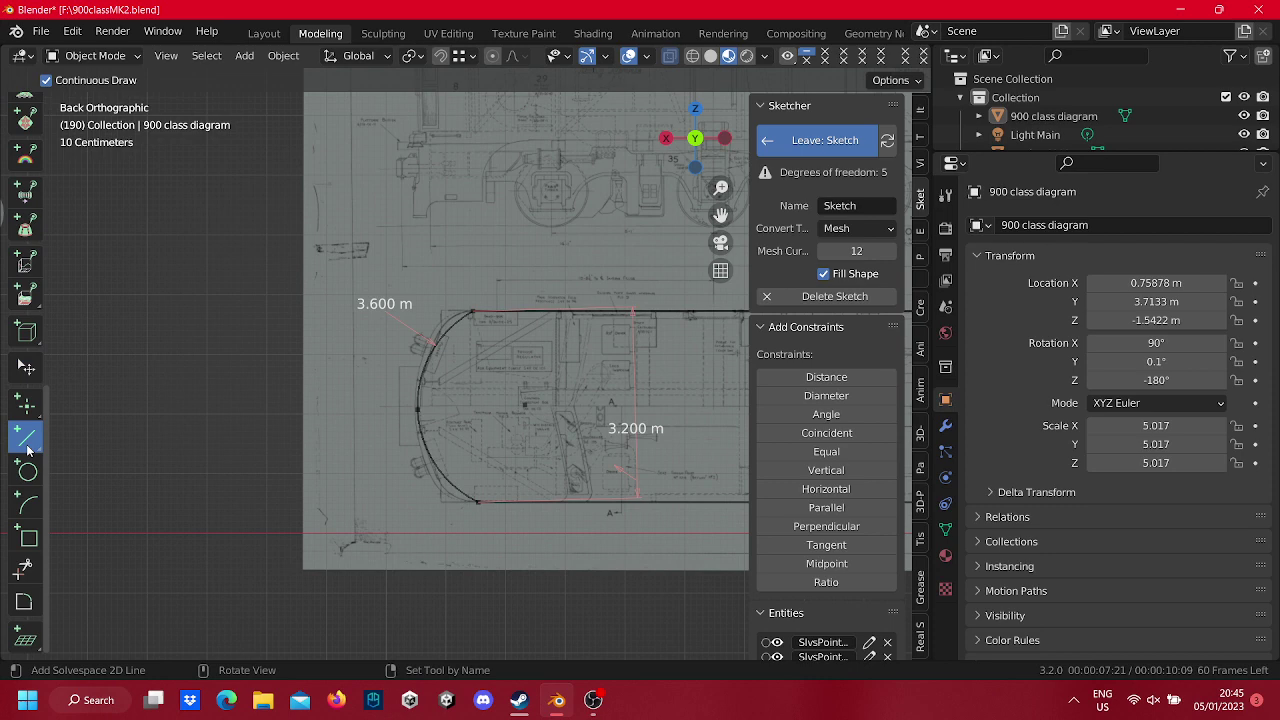
pyautogui.click(470, 314)
pyautogui.click(478, 498)
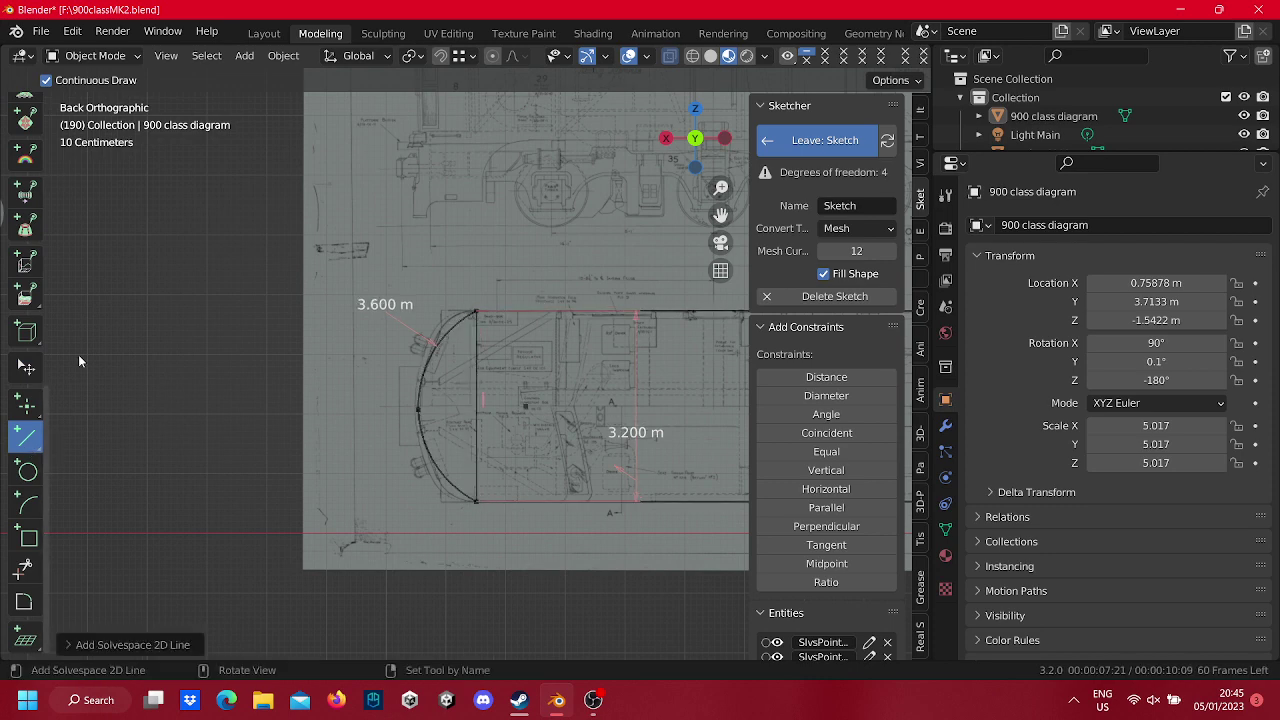
pyautogui.click(26, 368)
pyautogui.rightClick(483, 370)
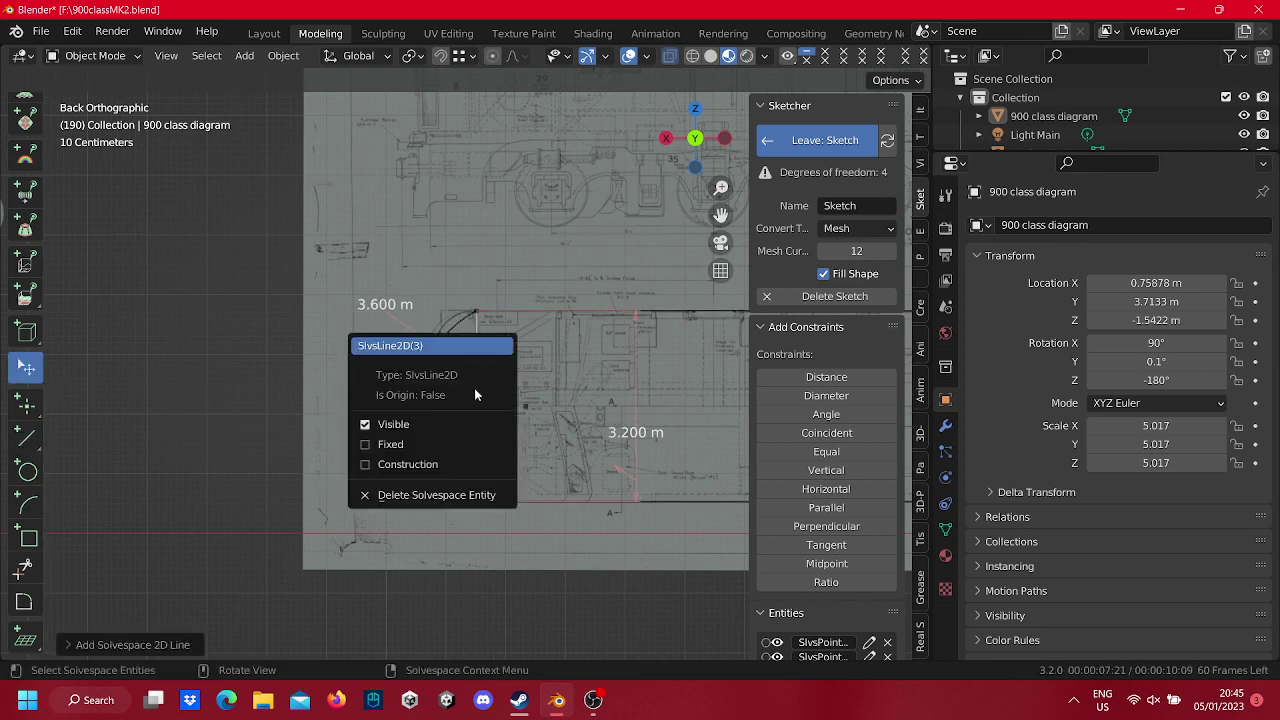
pyautogui.click(455, 463)
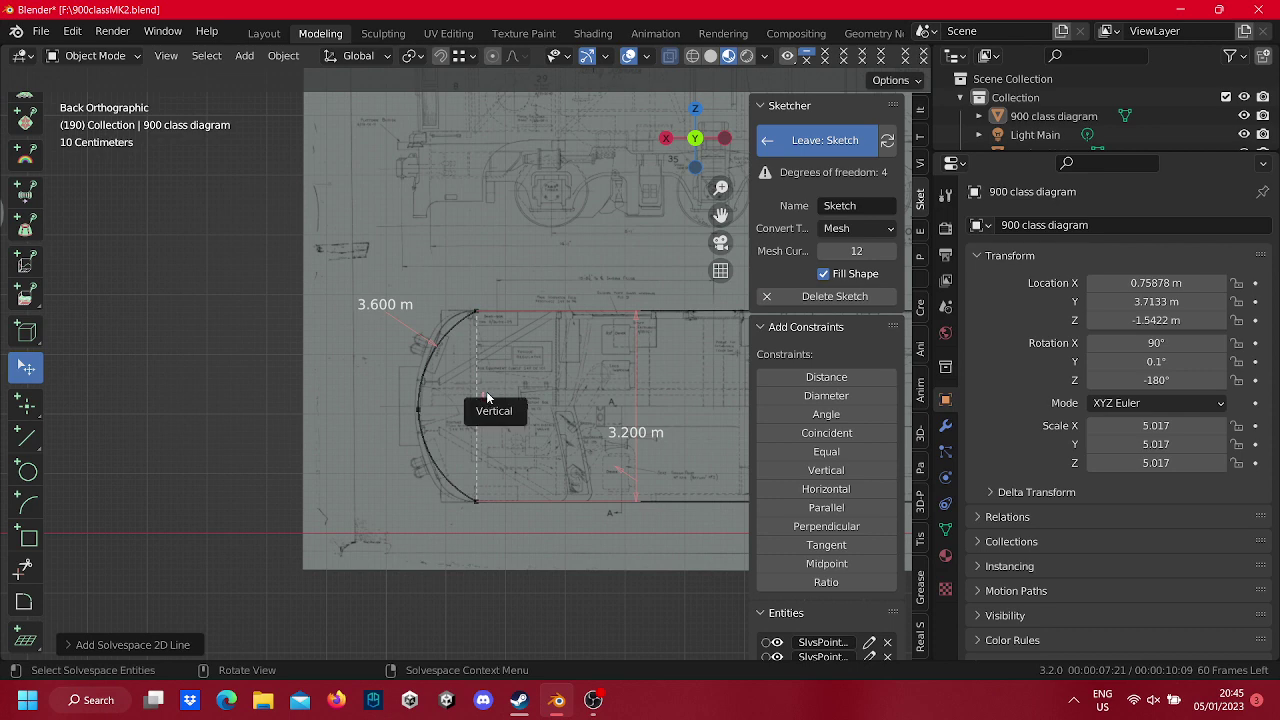
pyautogui.scroll(3, 445, 375)
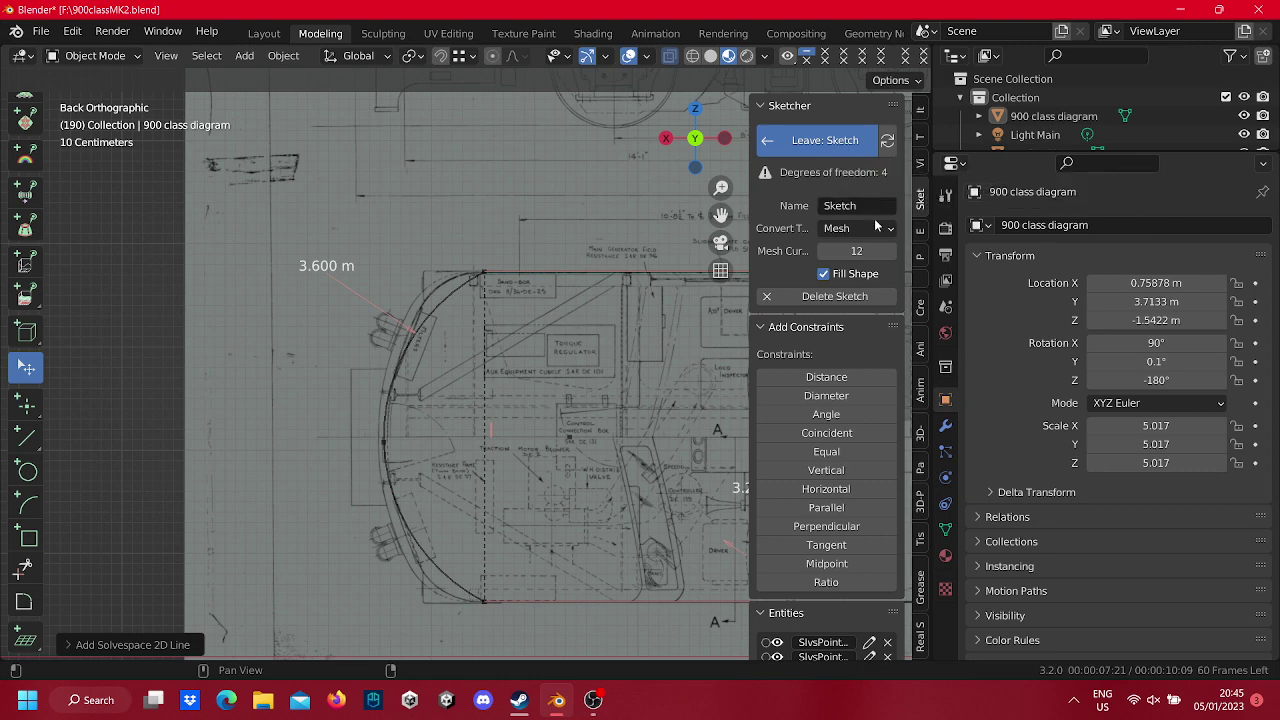
# Leave the sketch, duplicate it in place as Sketch.001, and select the original Sketch in the Outliner.
pyautogui.click(825, 140)
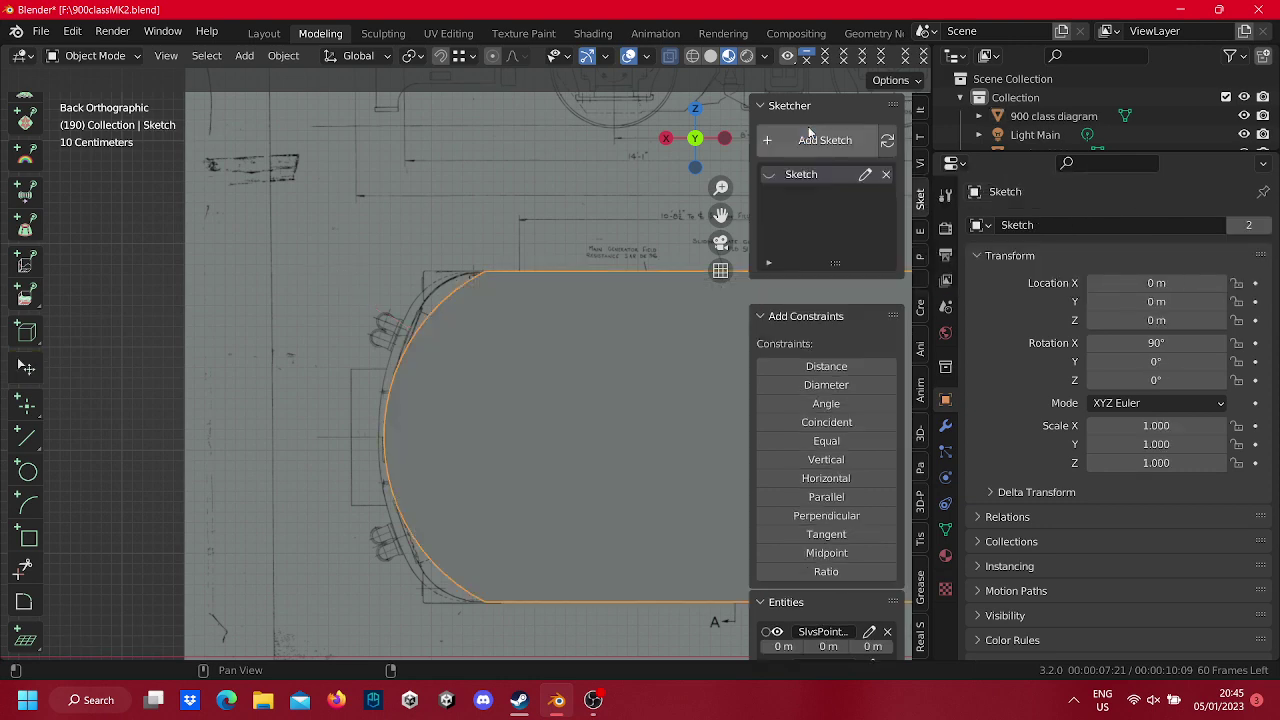
pyautogui.scroll(-3, 417, 329)
pyautogui.scroll(-3, 417, 329)
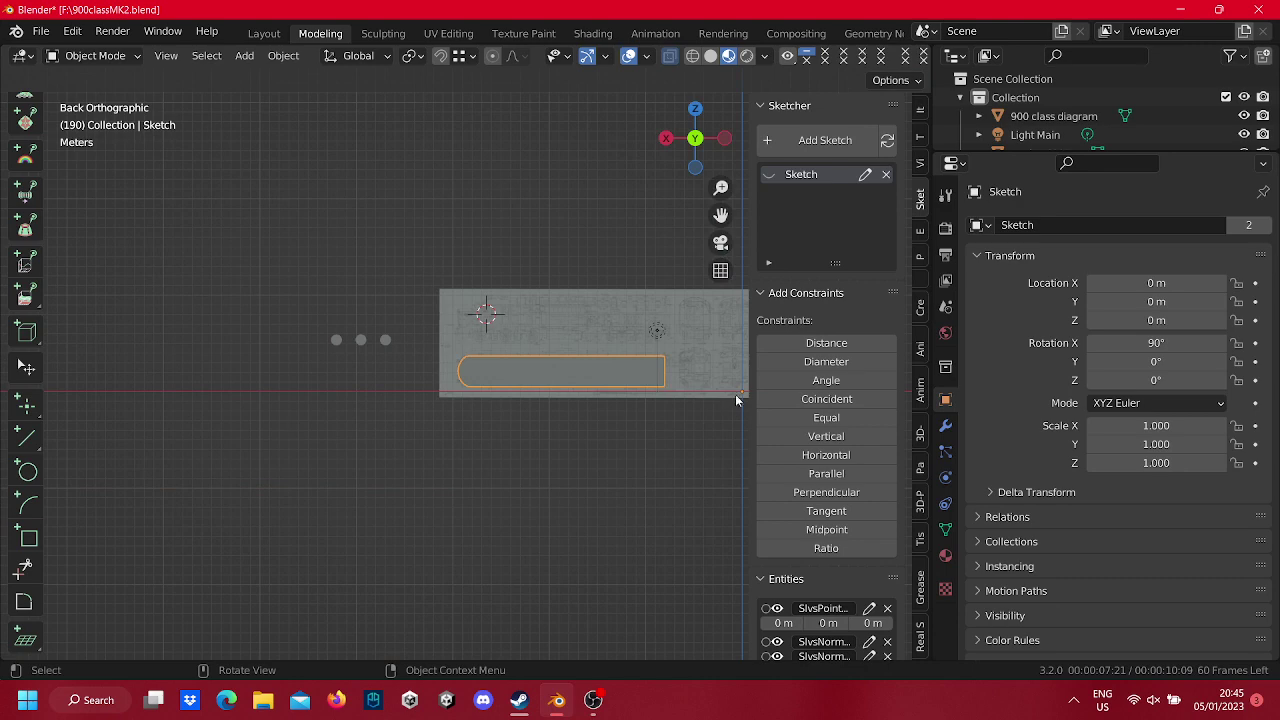
pyautogui.rightClick(657, 376)
pyautogui.click(637, 398)
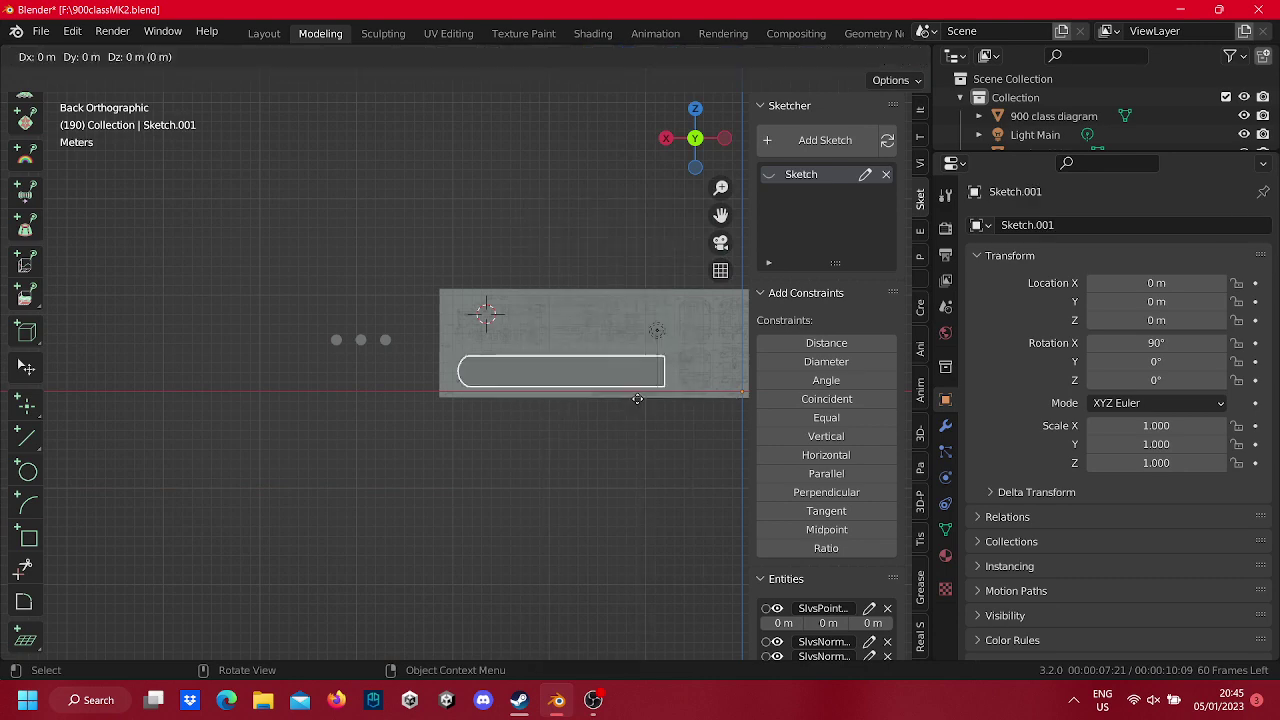
pyautogui.click(637, 397)
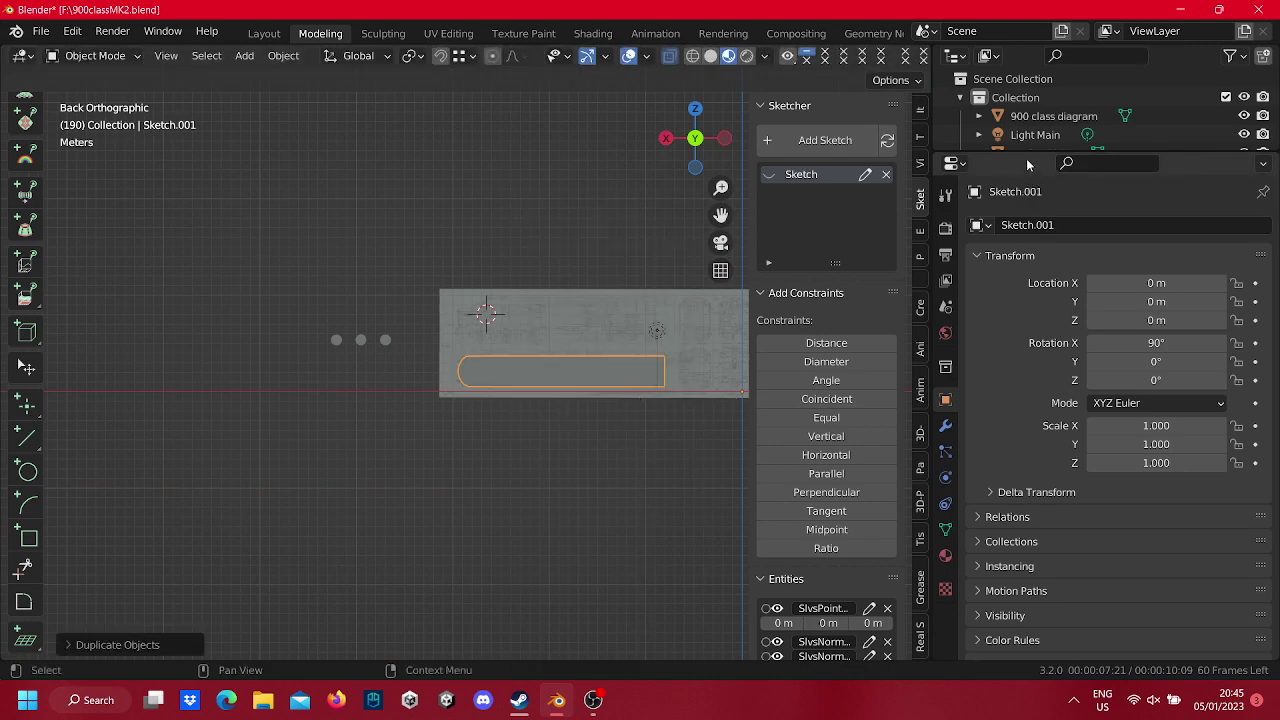
pyautogui.moveTo(1024, 155); pyautogui.dragTo(1035, 437)
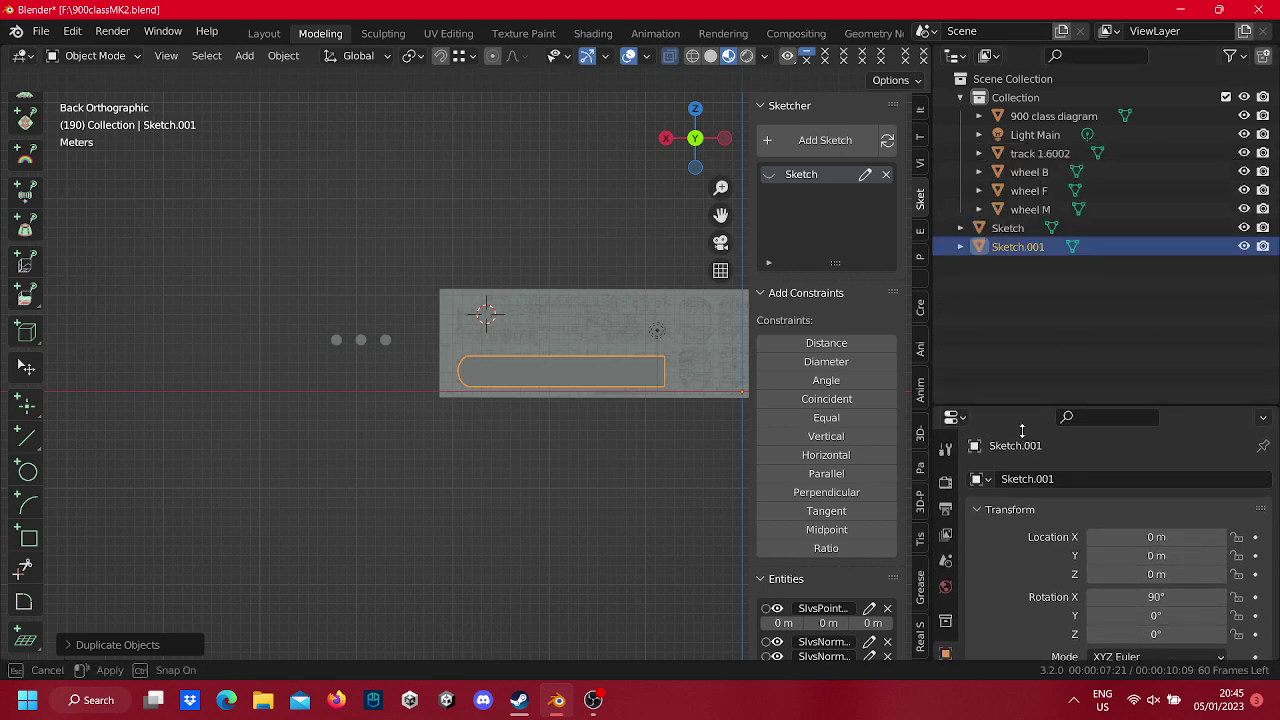
pyautogui.click(1018, 228)
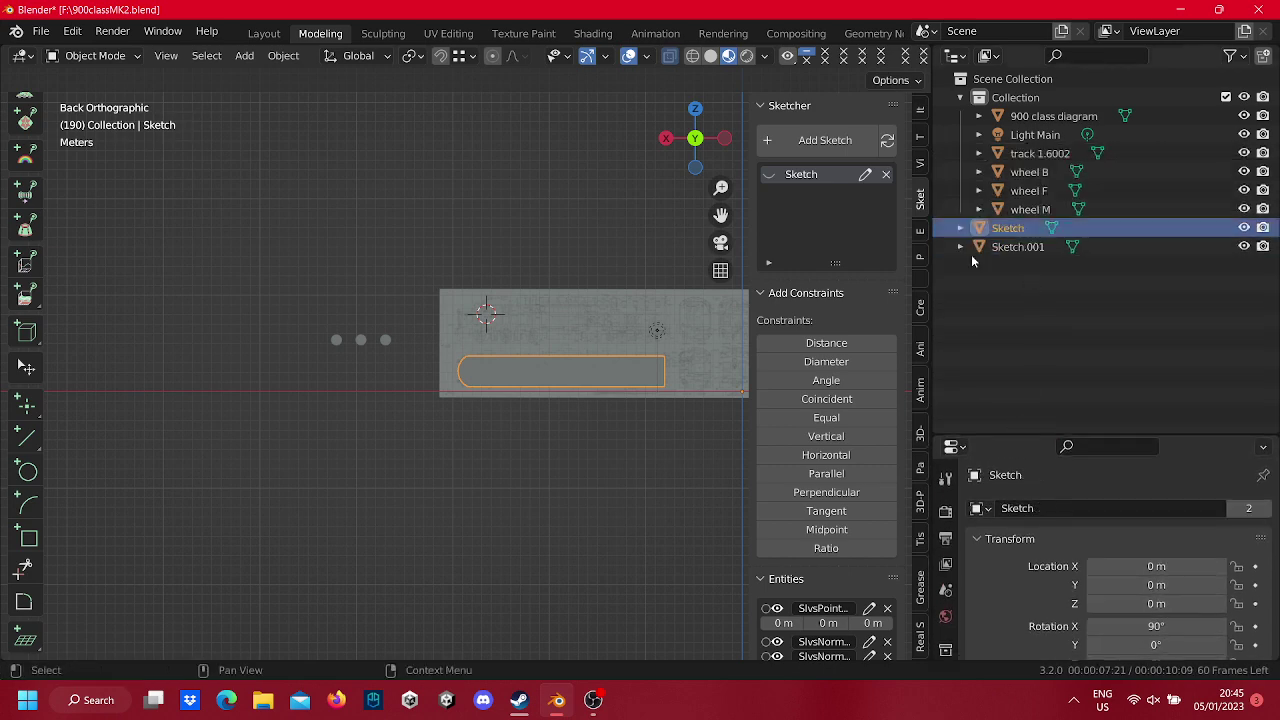
# Rename the original sketch to 'top' and leave its edit mode.
pyautogui.click(867, 178)
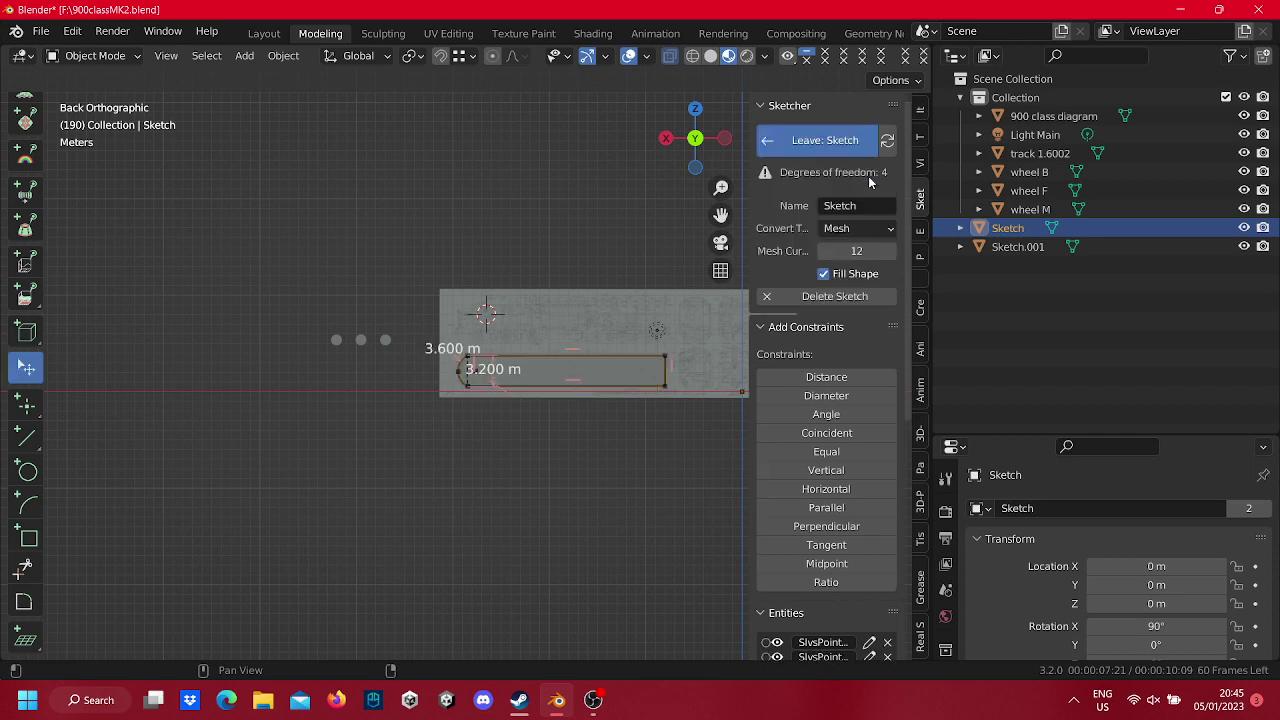
pyautogui.click(870, 203)
pyautogui.write('top')
pyautogui.press('Return')
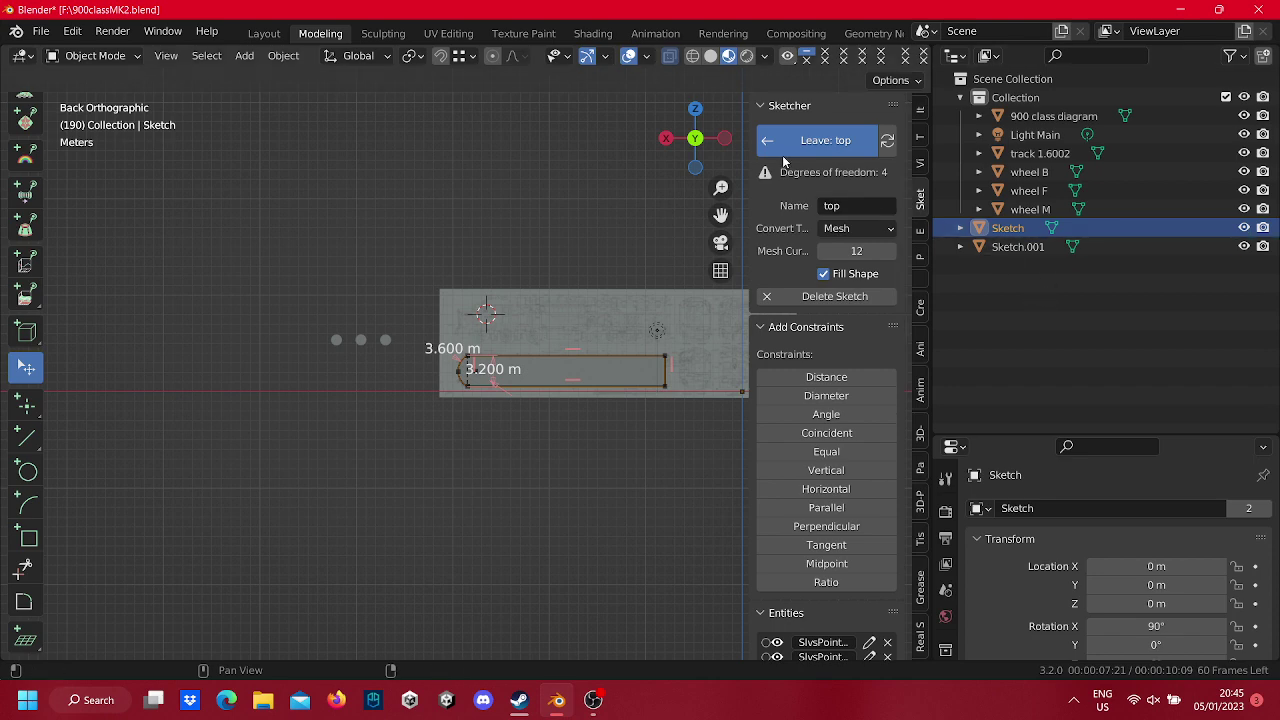
pyautogui.click(784, 150)
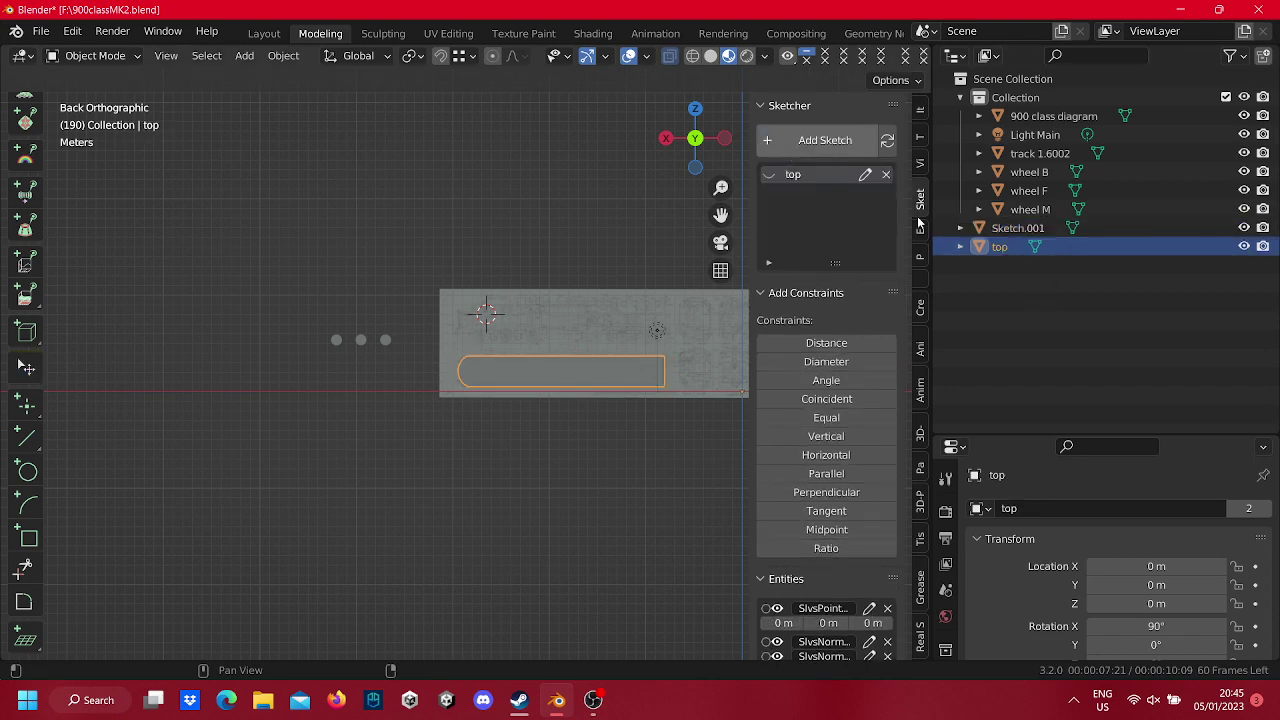
# Start renaming Sketch.001 in the Outliner, entering 'top beta'.
pyautogui.click(1033, 232)
pyautogui.doubleClick(1028, 229)
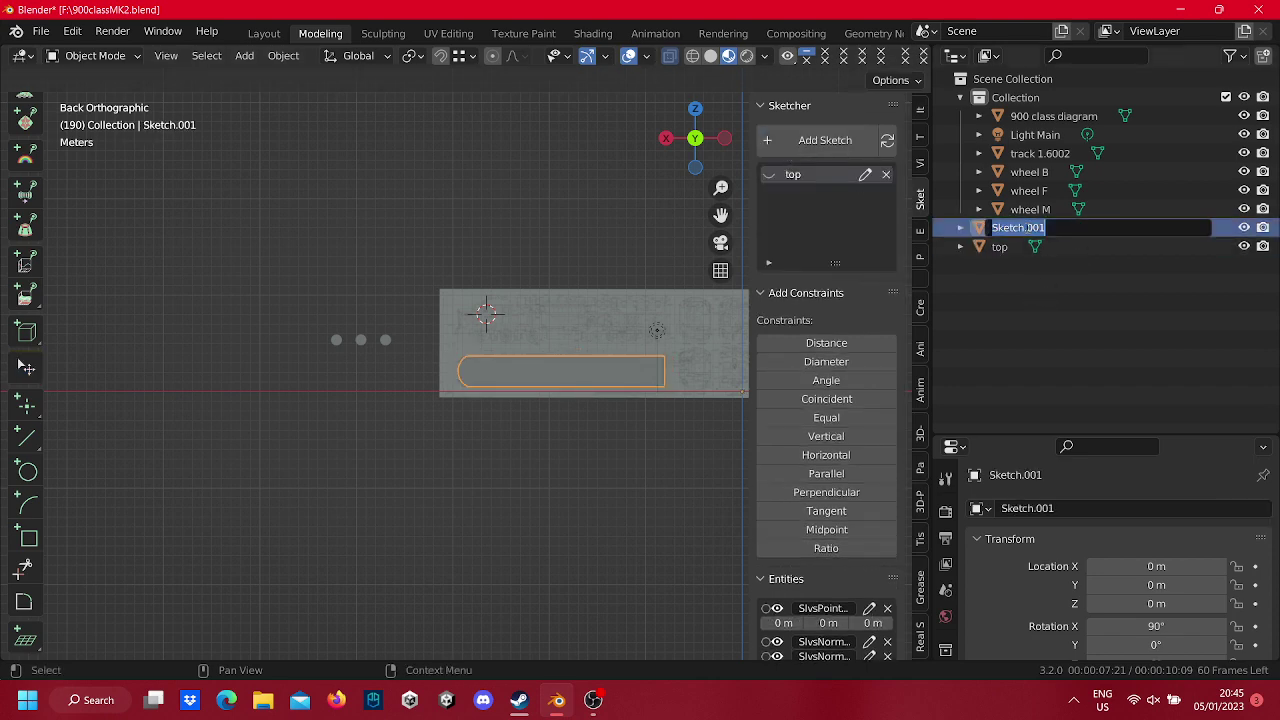
pyautogui.write('top b')
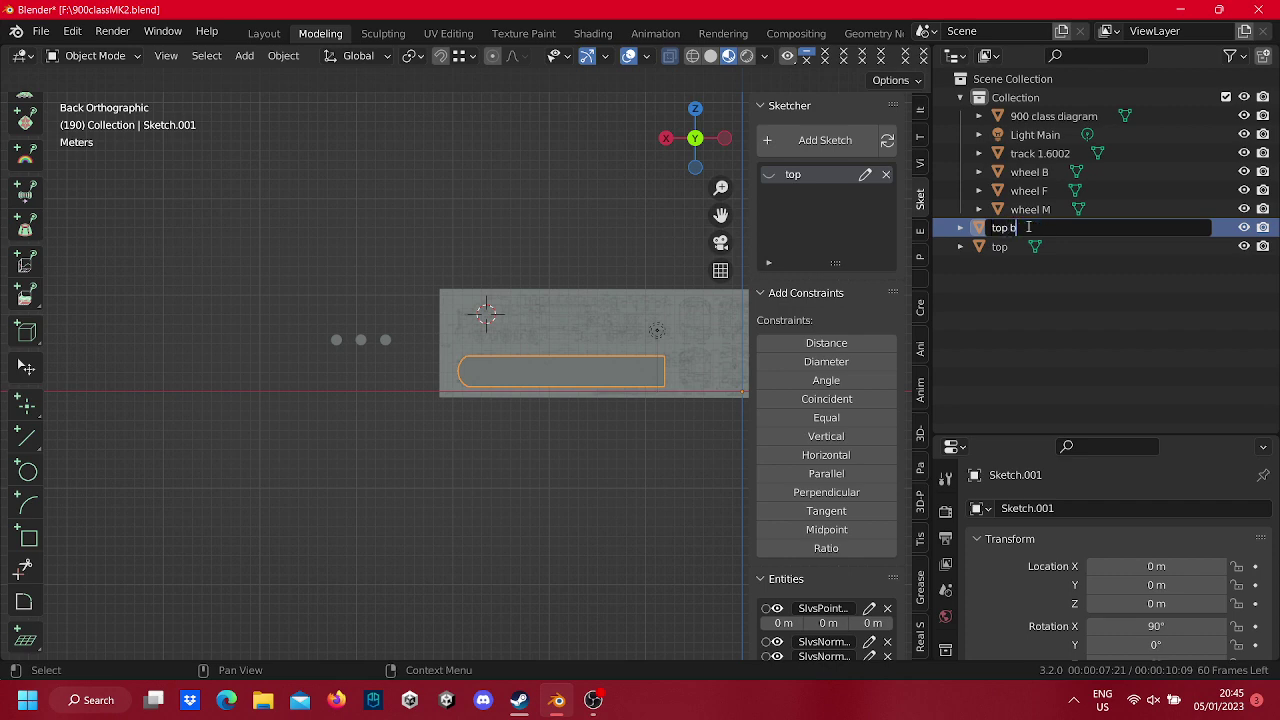
pyautogui.write('eta')
# Confirm the name 'top beta', orbit to see the outline edge-on, and select the Move tool.
pyautogui.press('Return')
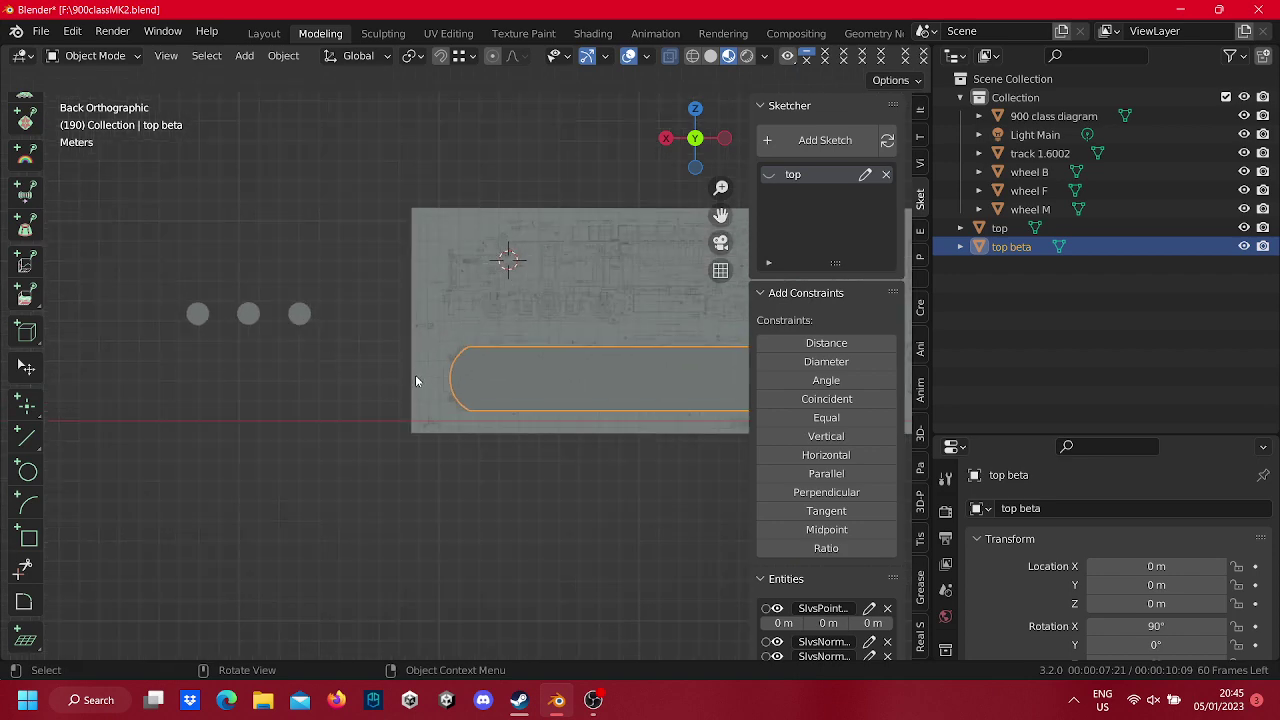
pyautogui.moveTo(413, 378)
pyautogui.mouseDown(button='middle')
pyautogui.moveTo(627, 412)
pyautogui.moveTo(503, 369)
pyautogui.mouseUp(button='middle')
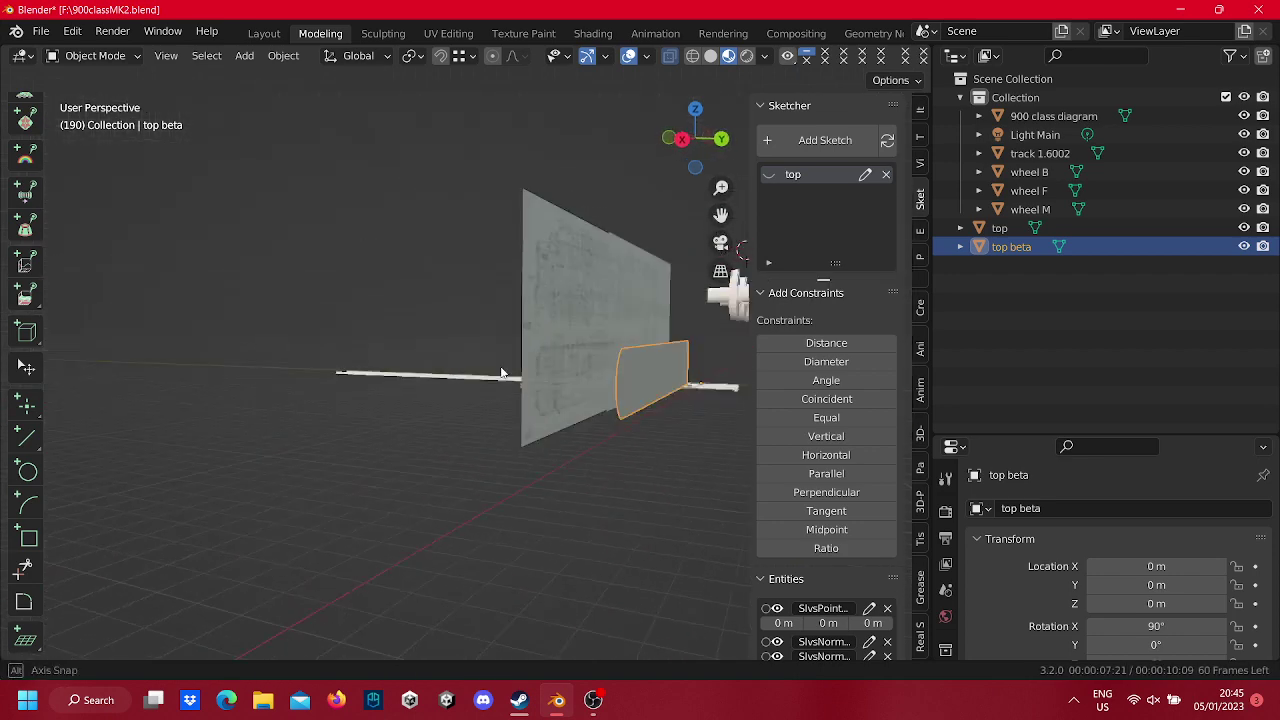
pyautogui.scroll(5, 425, 398)
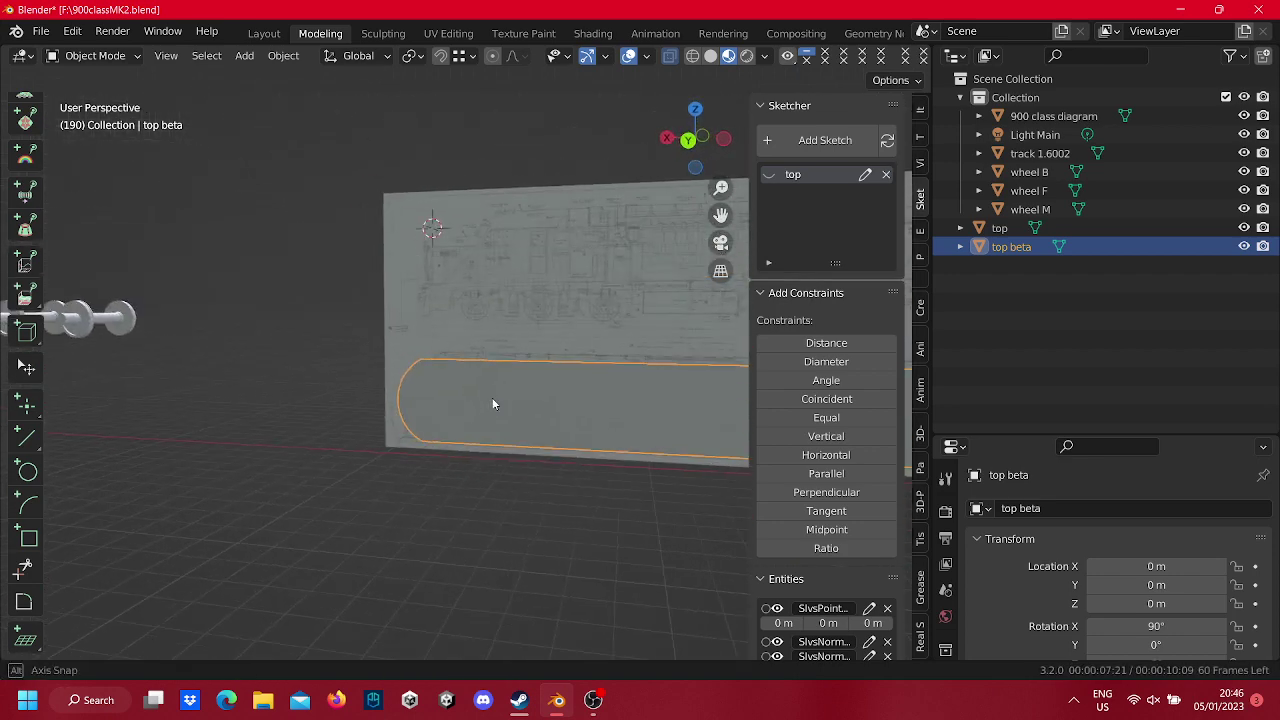
pyautogui.moveTo(507, 380)
pyautogui.mouseDown(button='middle')
pyautogui.moveTo(400, 411)
pyautogui.moveTo(417, 386)
pyautogui.moveTo(266, 246)
pyautogui.mouseUp(button='middle')
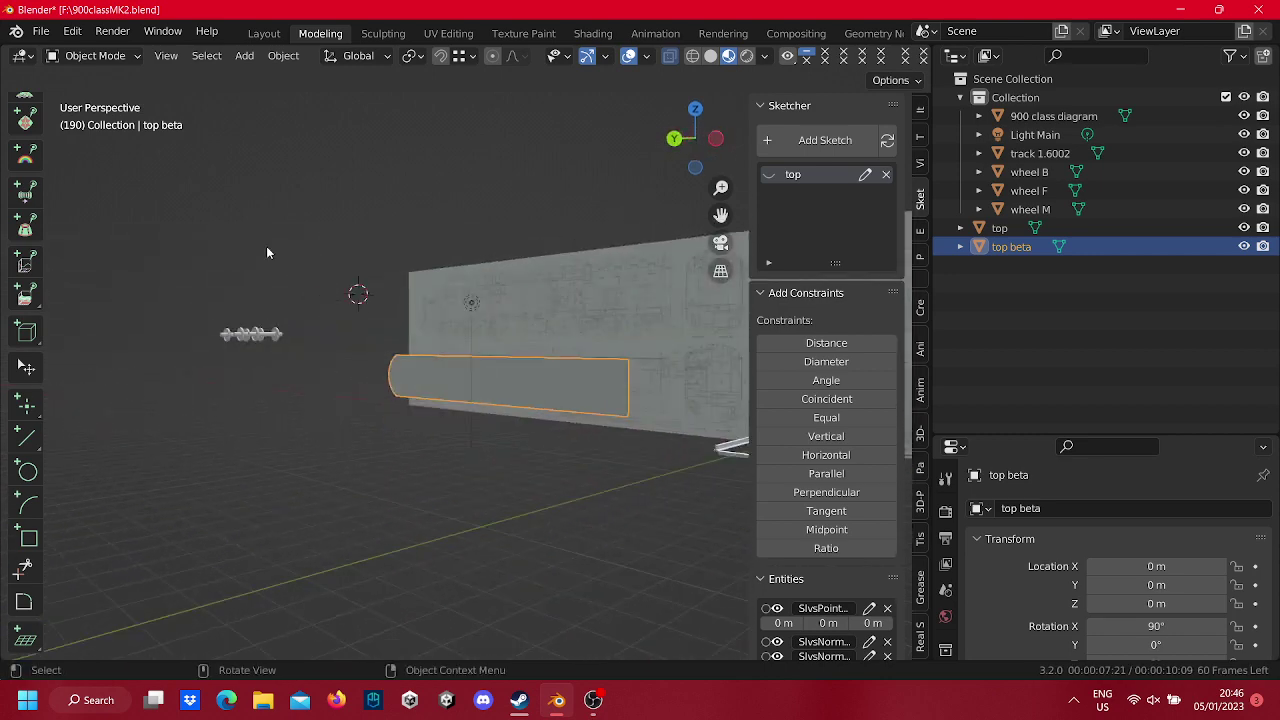
pyautogui.scroll(2, 25, 300)
pyautogui.scroll(3, 25, 260)
pyautogui.scroll(2, 25, 218)
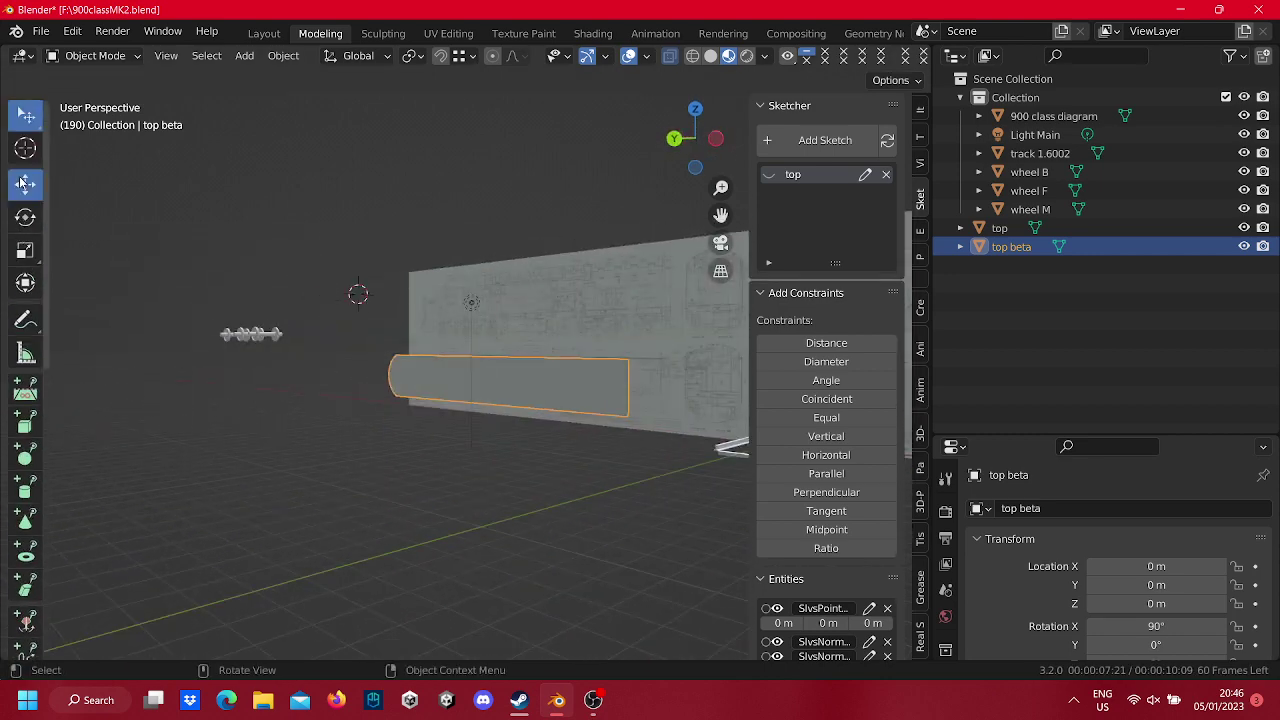
pyautogui.click(25, 183)
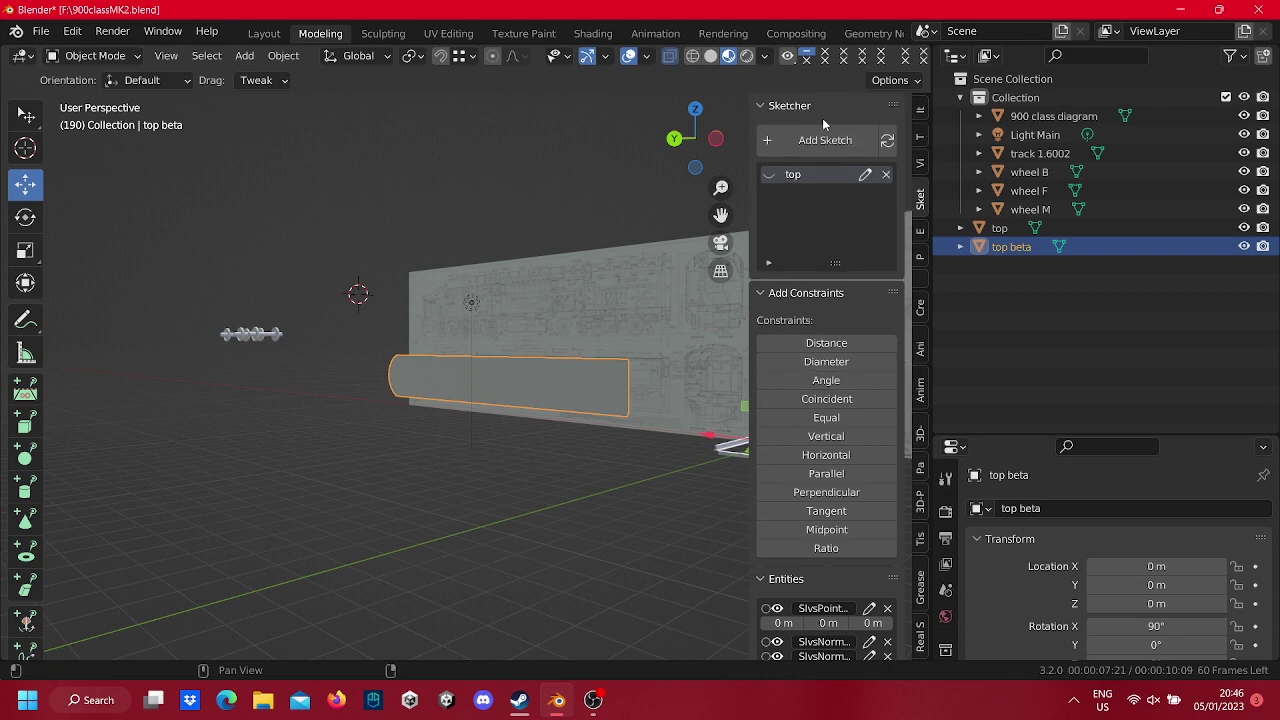
# Browse the sidebar panels to Global Transform, deselect top beta, and enlarge the Properties editor.
pyautogui.click(921, 115)
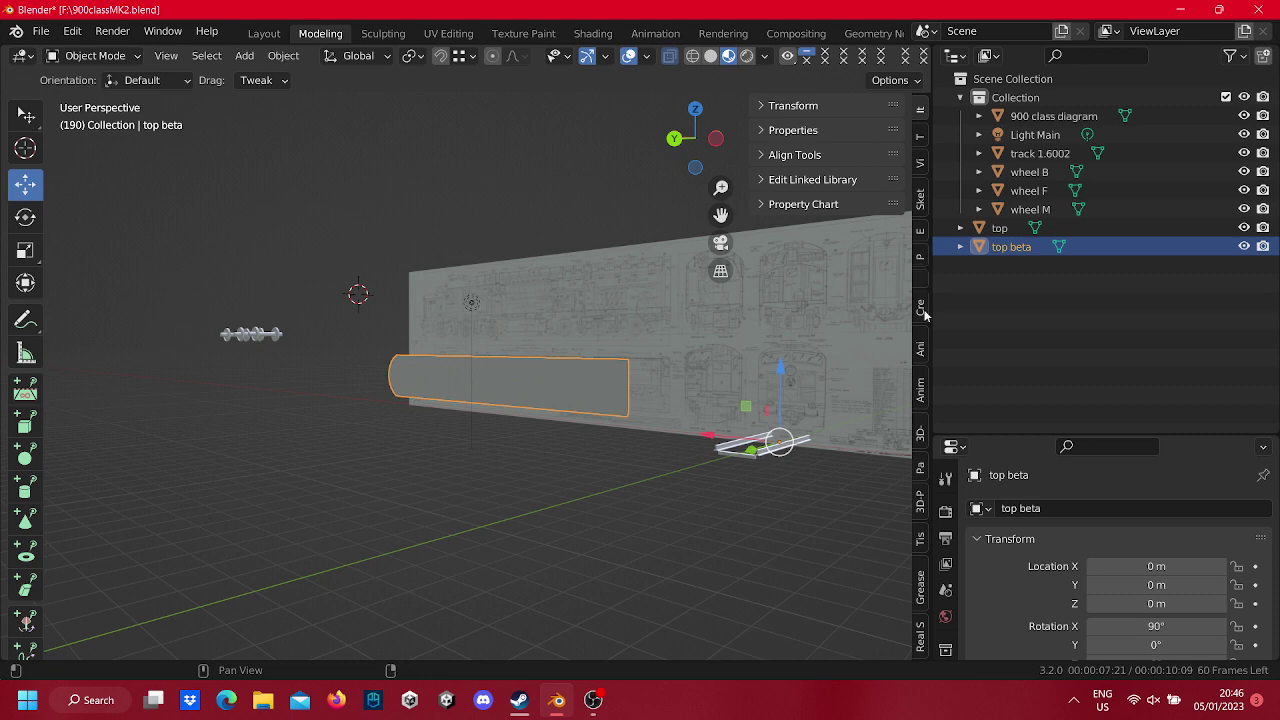
pyautogui.click(921, 135)
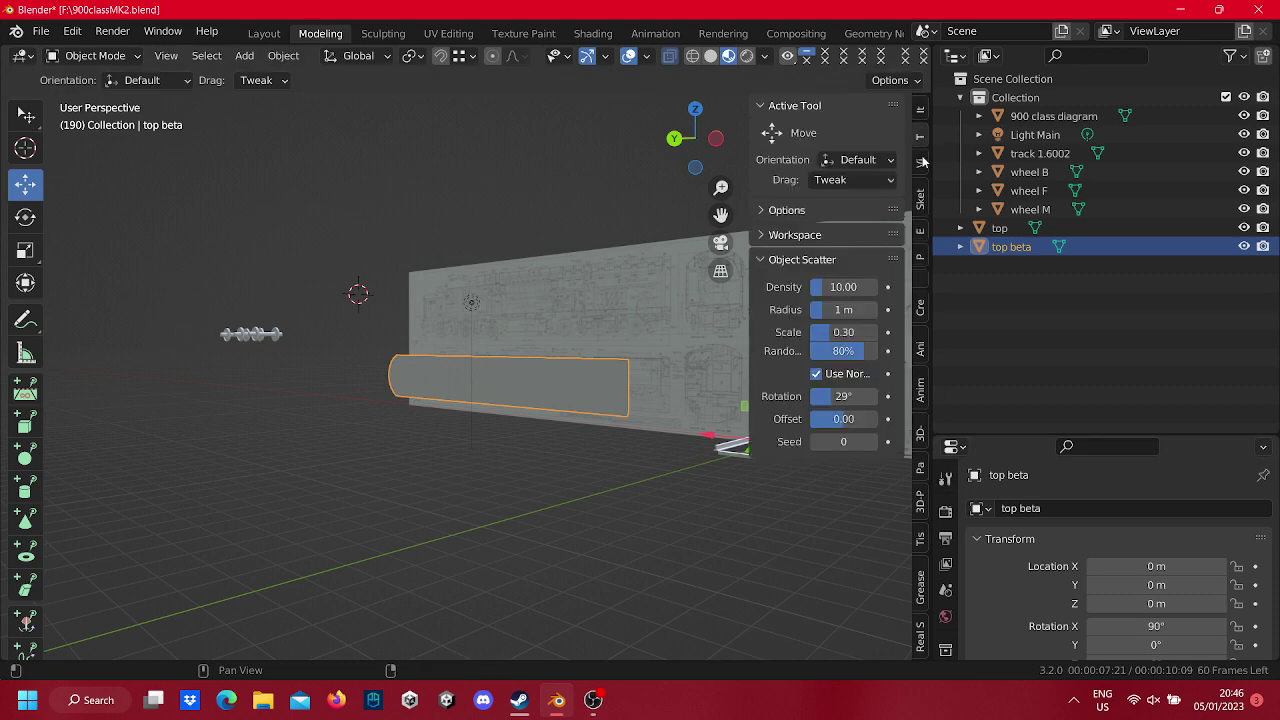
pyautogui.click(921, 163)
pyautogui.click(920, 205)
pyautogui.click(921, 232)
pyautogui.click(921, 257)
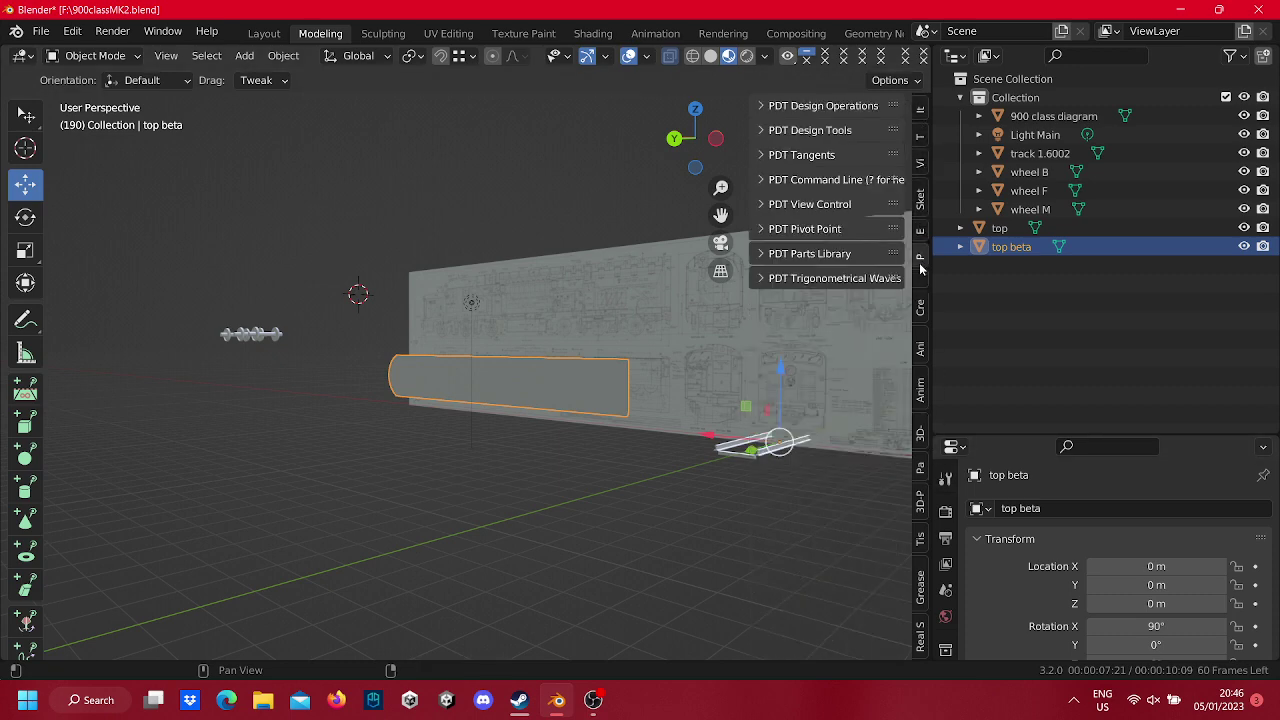
pyautogui.click(921, 308)
pyautogui.click(921, 348)
pyautogui.click(921, 390)
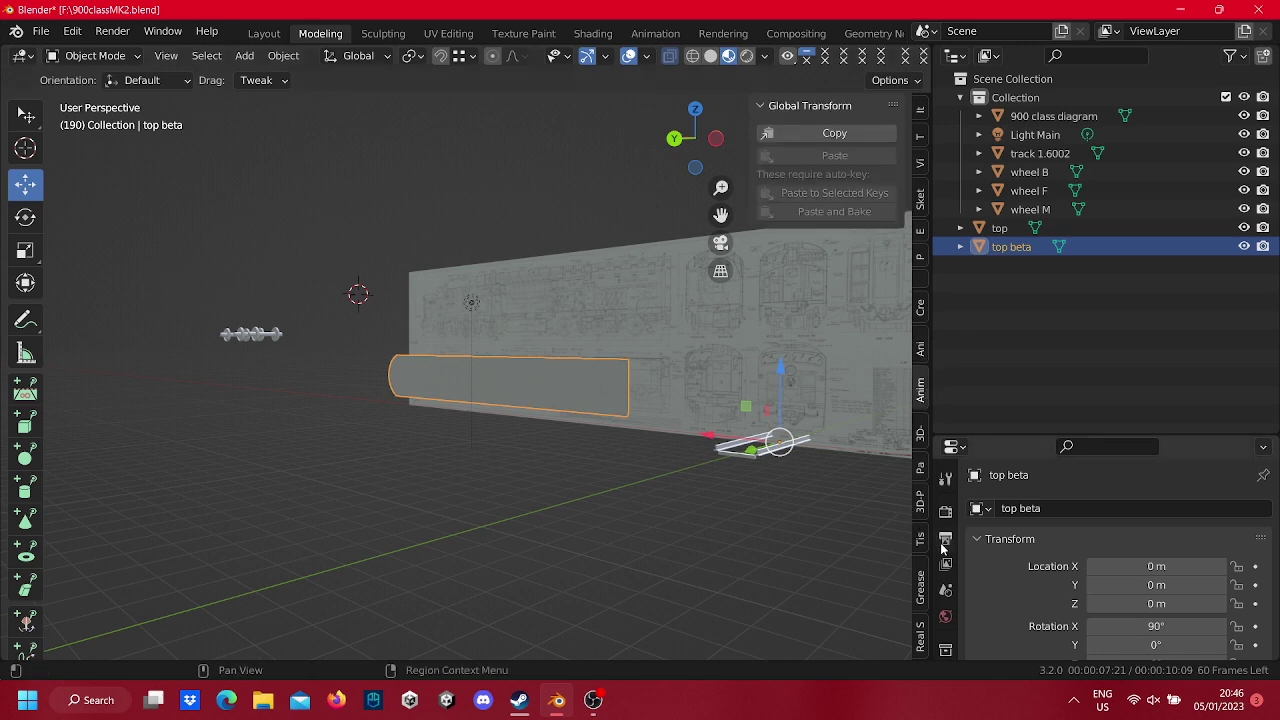
pyautogui.scroll(-2, 945, 540)
pyautogui.scroll(-4, 1050, 520)
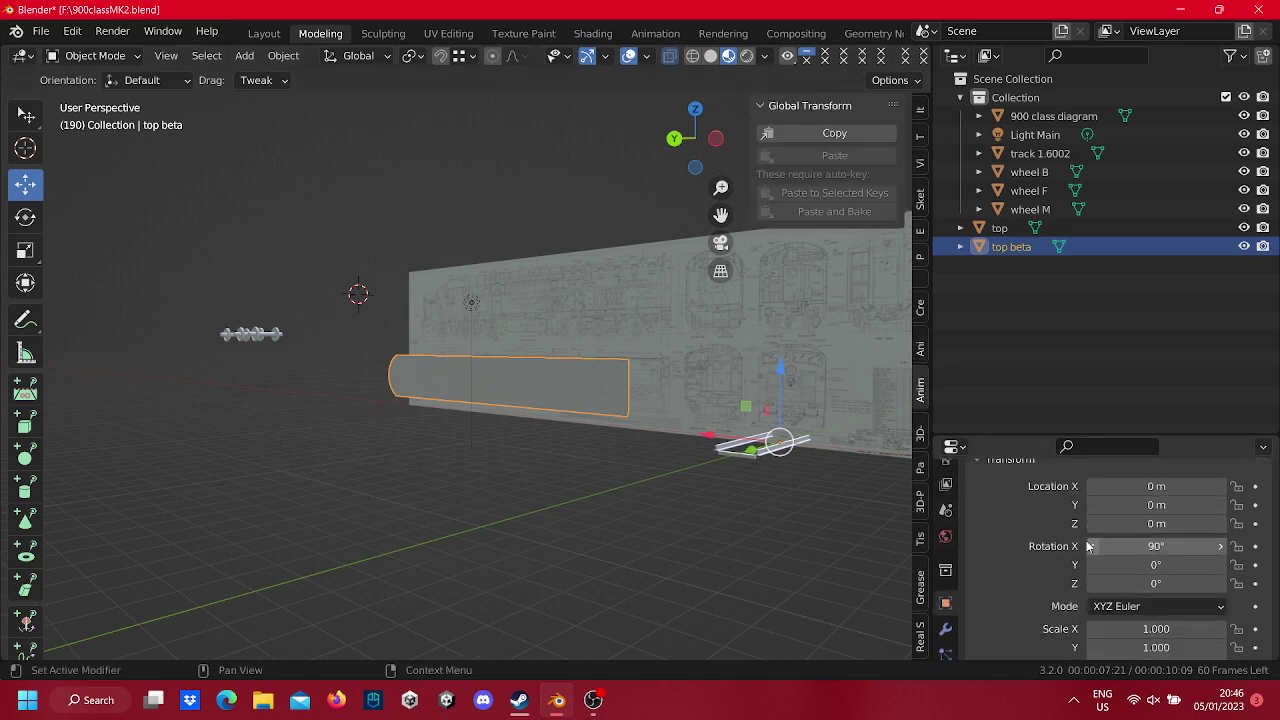
pyautogui.click(1030, 437)
pyautogui.moveTo(1025, 433); pyautogui.dragTo(1025, 170)
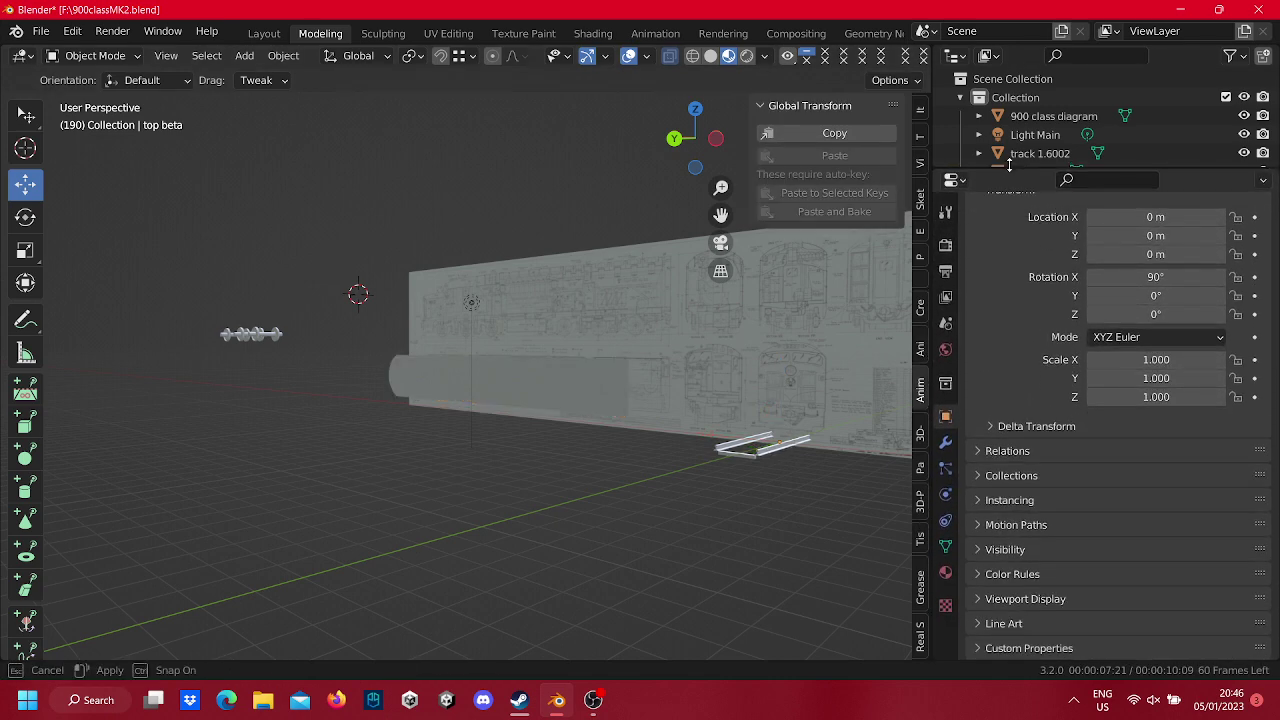
# Check top beta's empty modifier list, then set the top outline's X rotation to 180°.
pyautogui.click(947, 445)
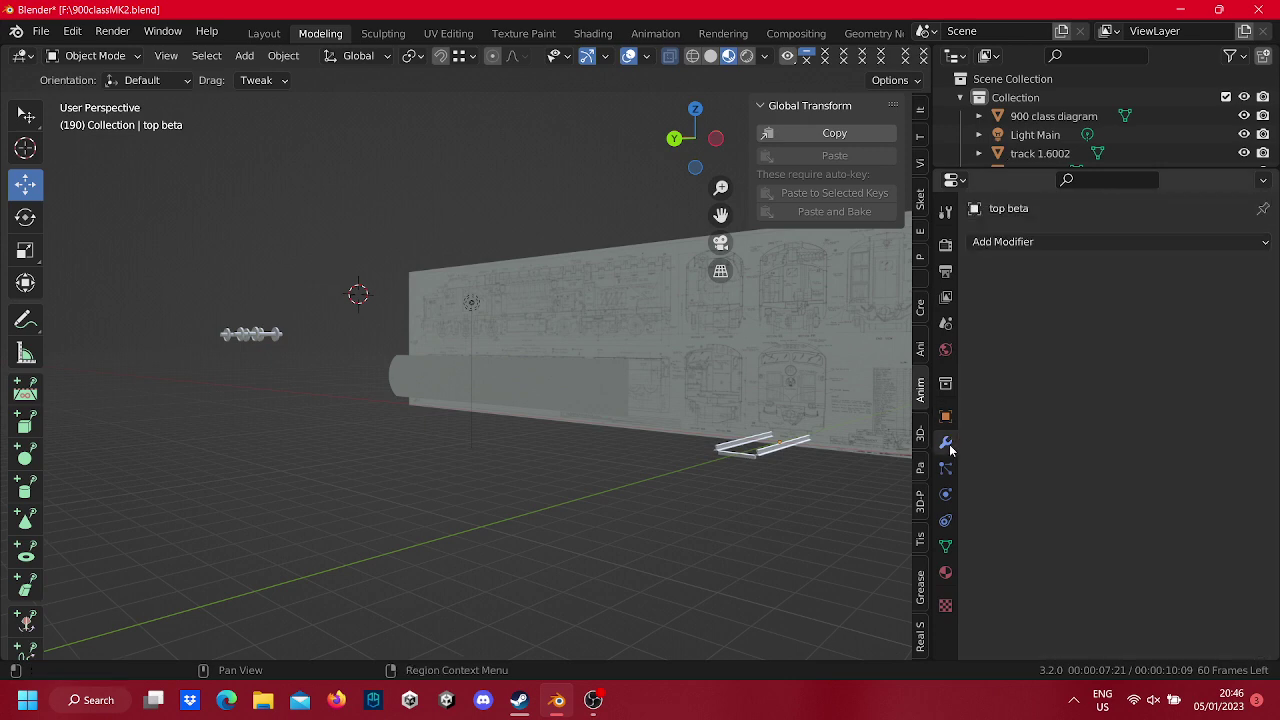
pyautogui.click(943, 416)
pyautogui.scroll(5, 560, 375)
pyautogui.click(630, 410)
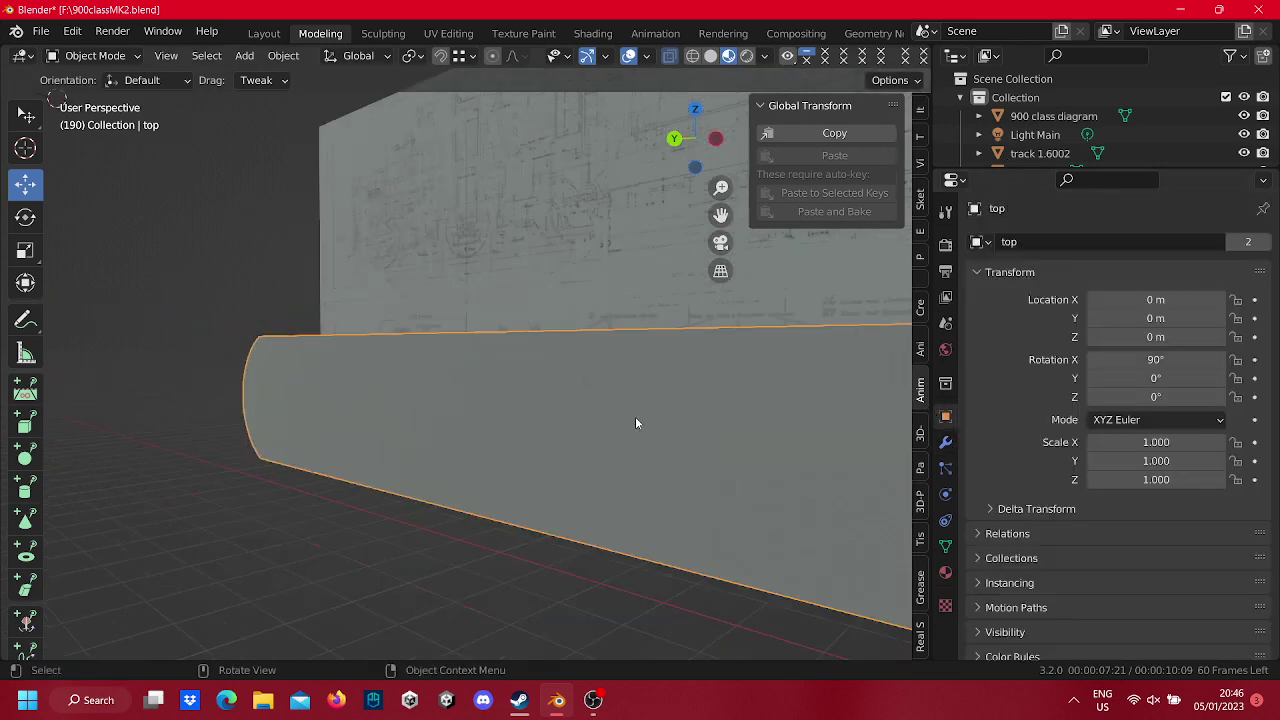
pyautogui.scroll(-5, 645, 430)
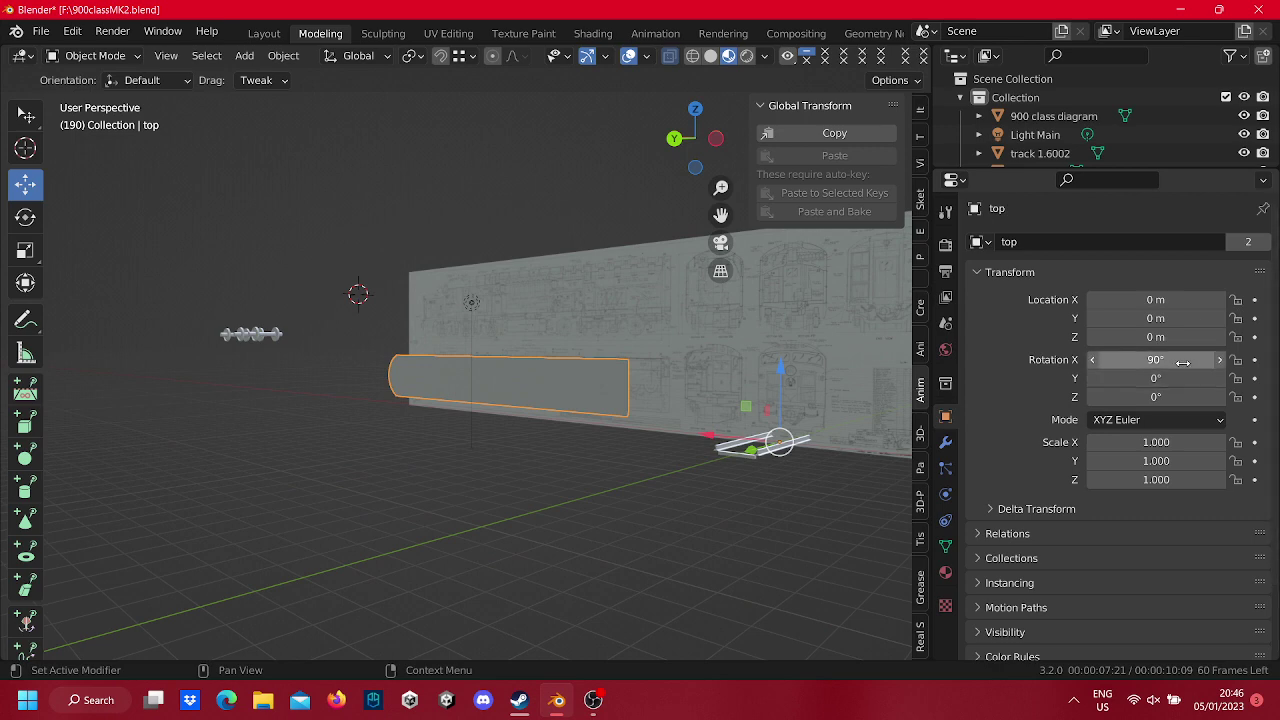
pyautogui.moveTo(1155, 359); pyautogui.dragTo(1250, 359)
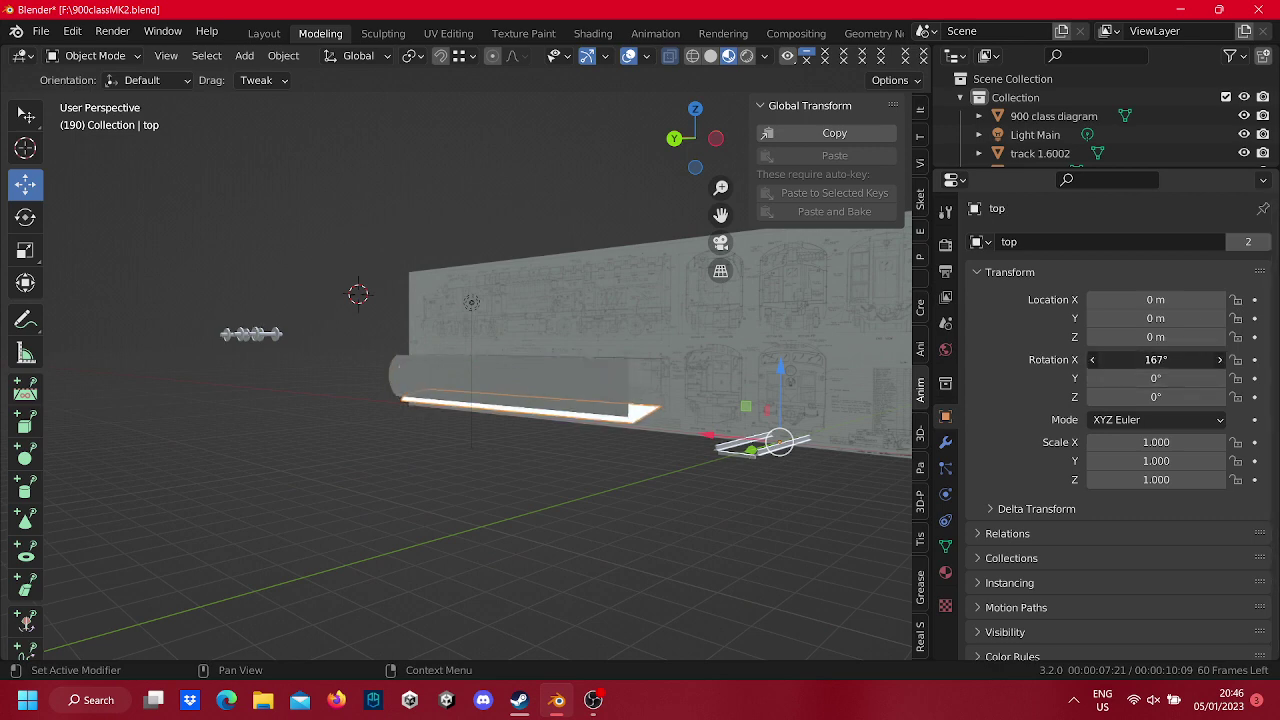
pyautogui.scroll(-5, 1149, 142)
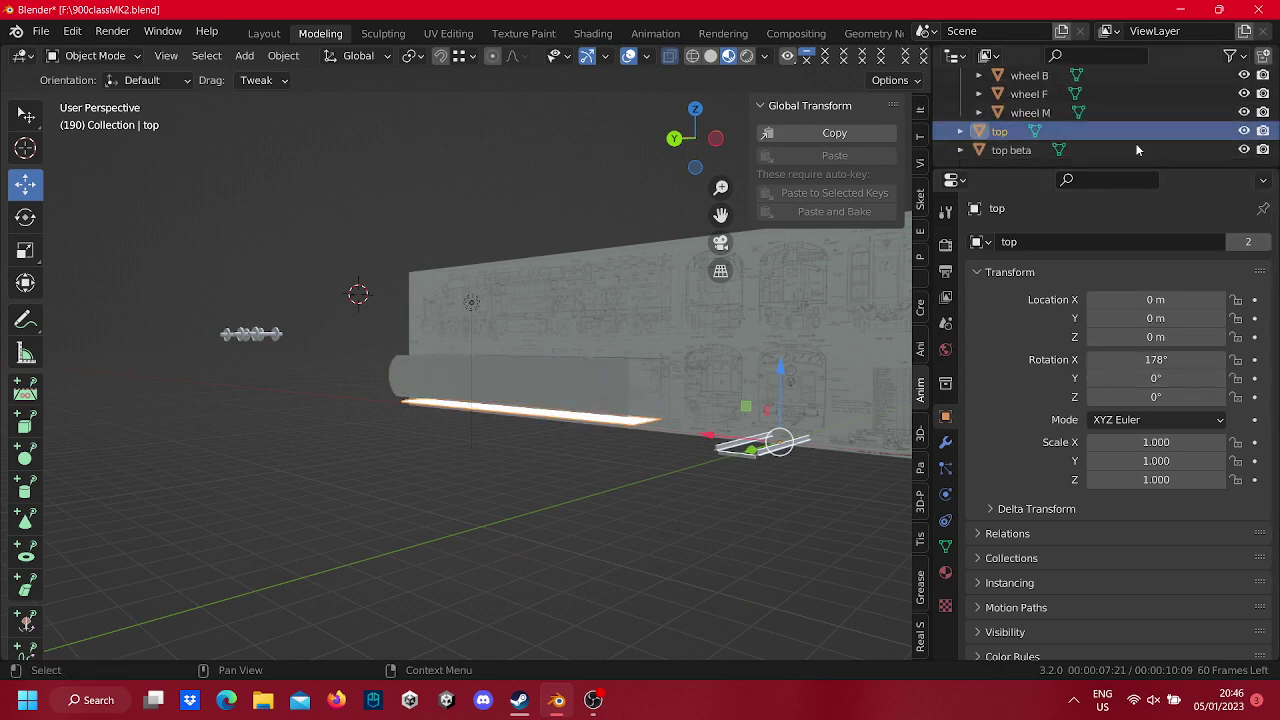
pyautogui.scroll(-4, 600, 520)
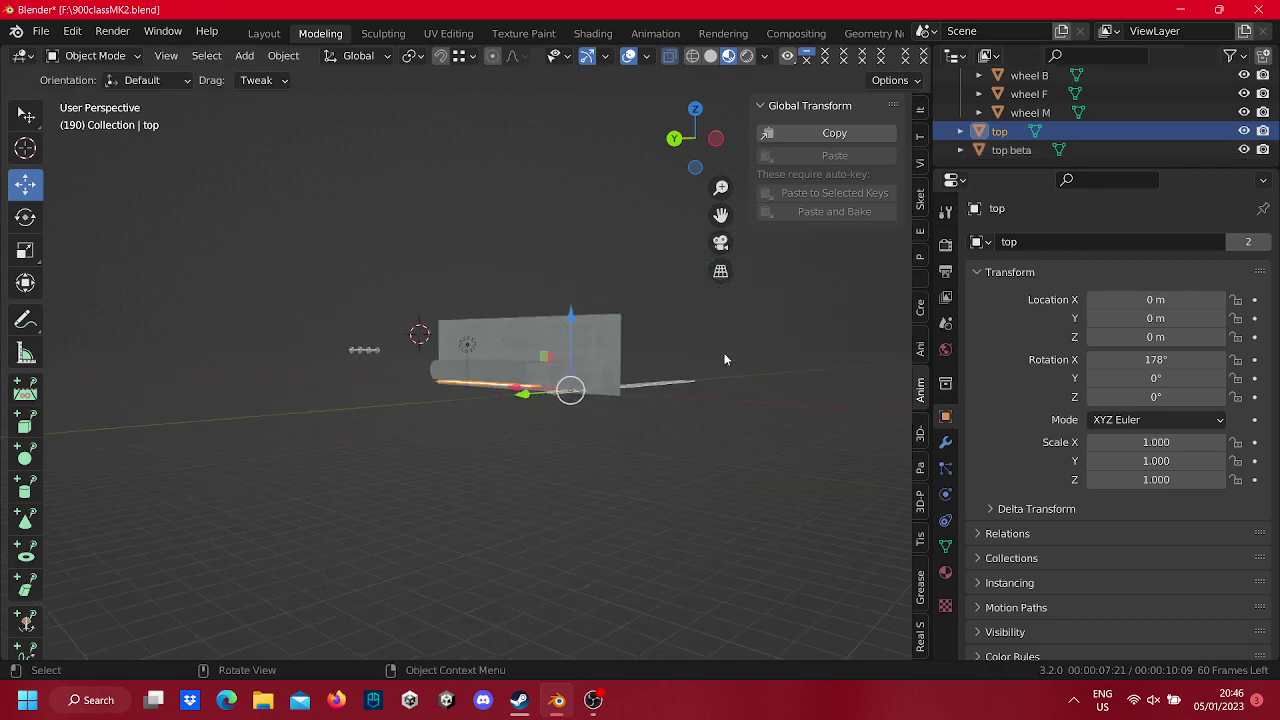
pyautogui.moveTo(634, 424); pyautogui.dragTo(720, 432, button='middle')
pyautogui.click(1176, 362)
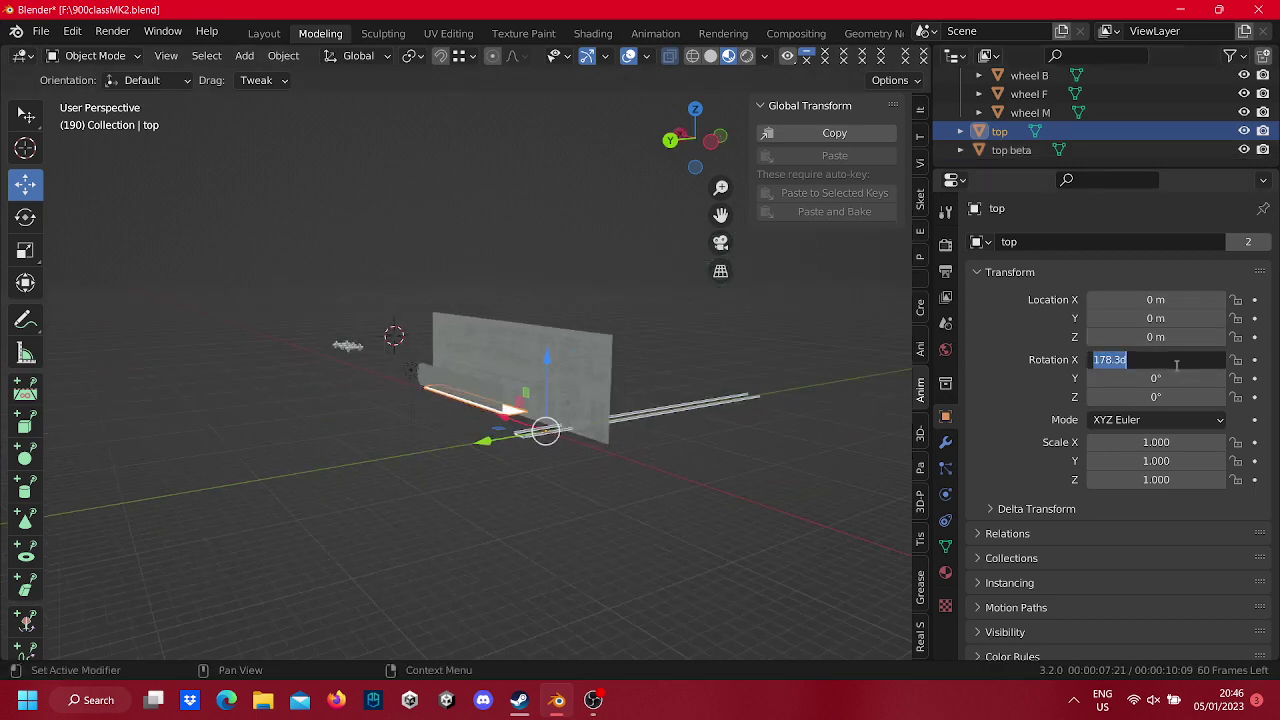
pyautogui.write('180')
pyautogui.press('Return')
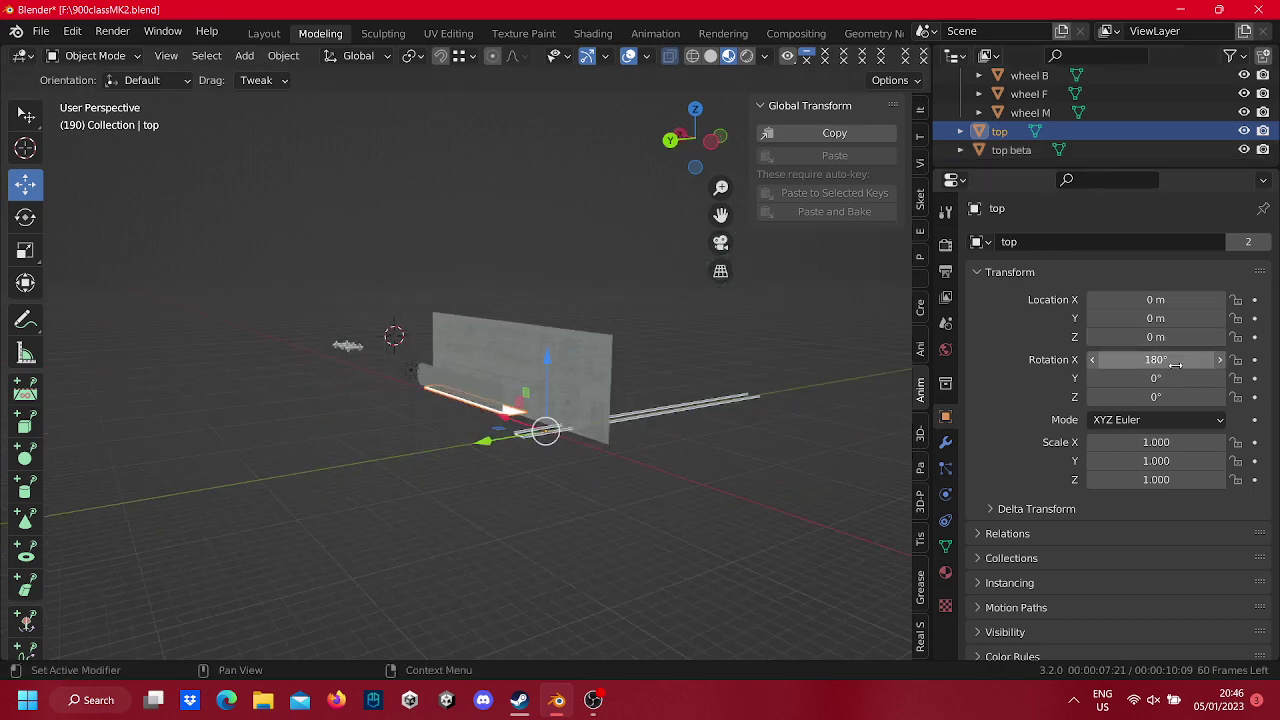
# Move top far along X and select the top beta outline.
pyautogui.moveTo(519, 428); pyautogui.dragTo(362, 372)
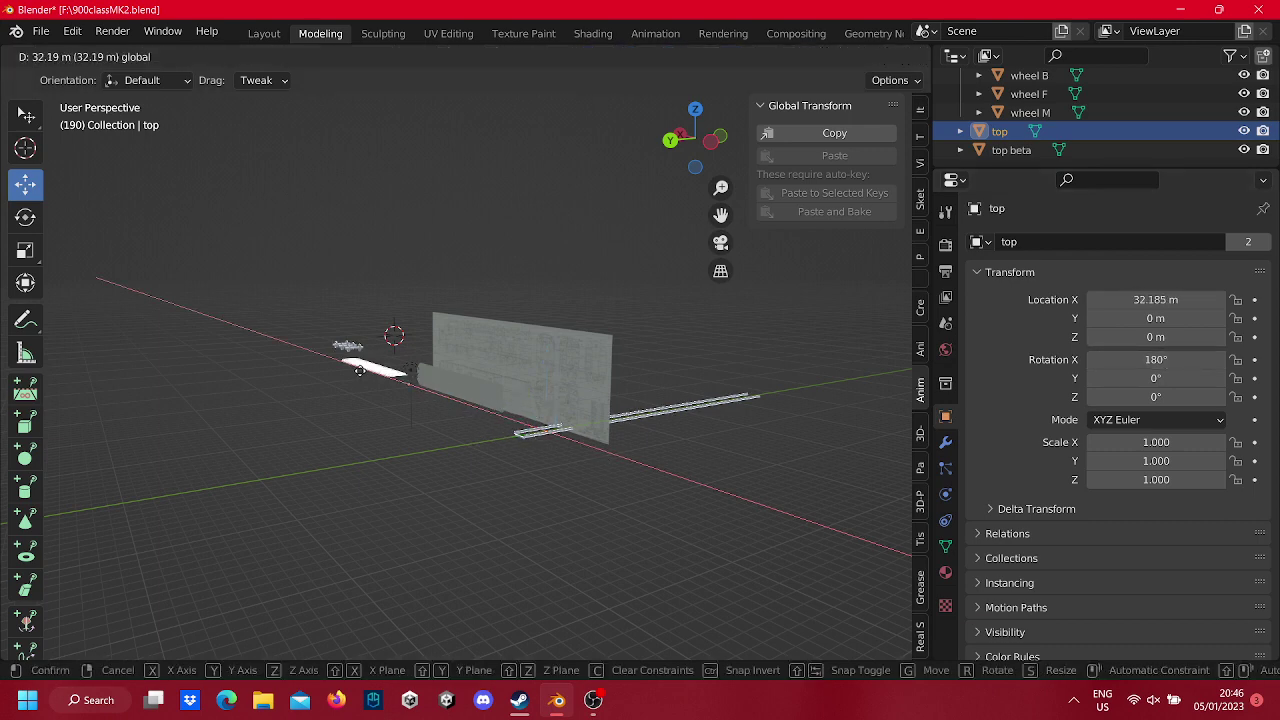
pyautogui.click(445, 381)
pyautogui.scroll(2, 445, 381)
# Set top beta's X rotation to 180°.
pyautogui.scroll(4, 392, 431)
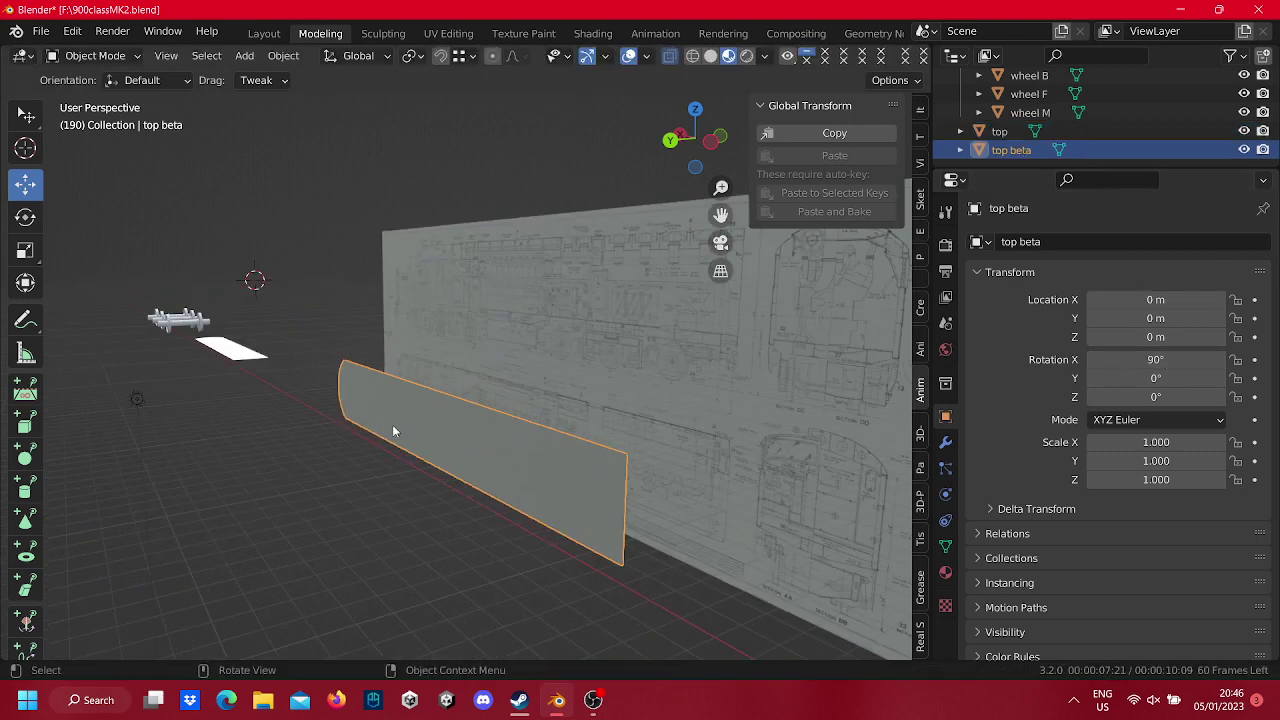
pyautogui.moveTo(385, 362)
pyautogui.mouseDown(button='middle')
pyautogui.moveTo(523, 400)
pyautogui.moveTo(586, 394)
pyautogui.moveTo(571, 391)
pyautogui.mouseUp(button='middle')
pyautogui.click(1156, 359)
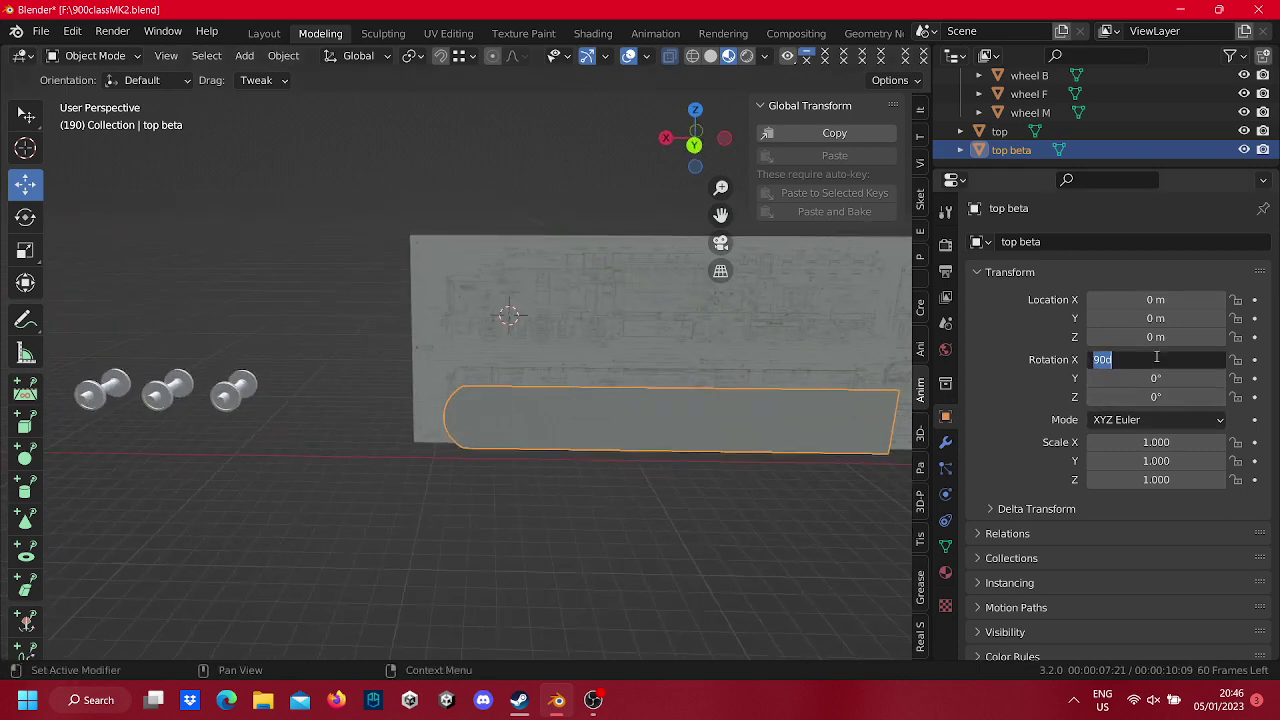
pyautogui.press('Return')
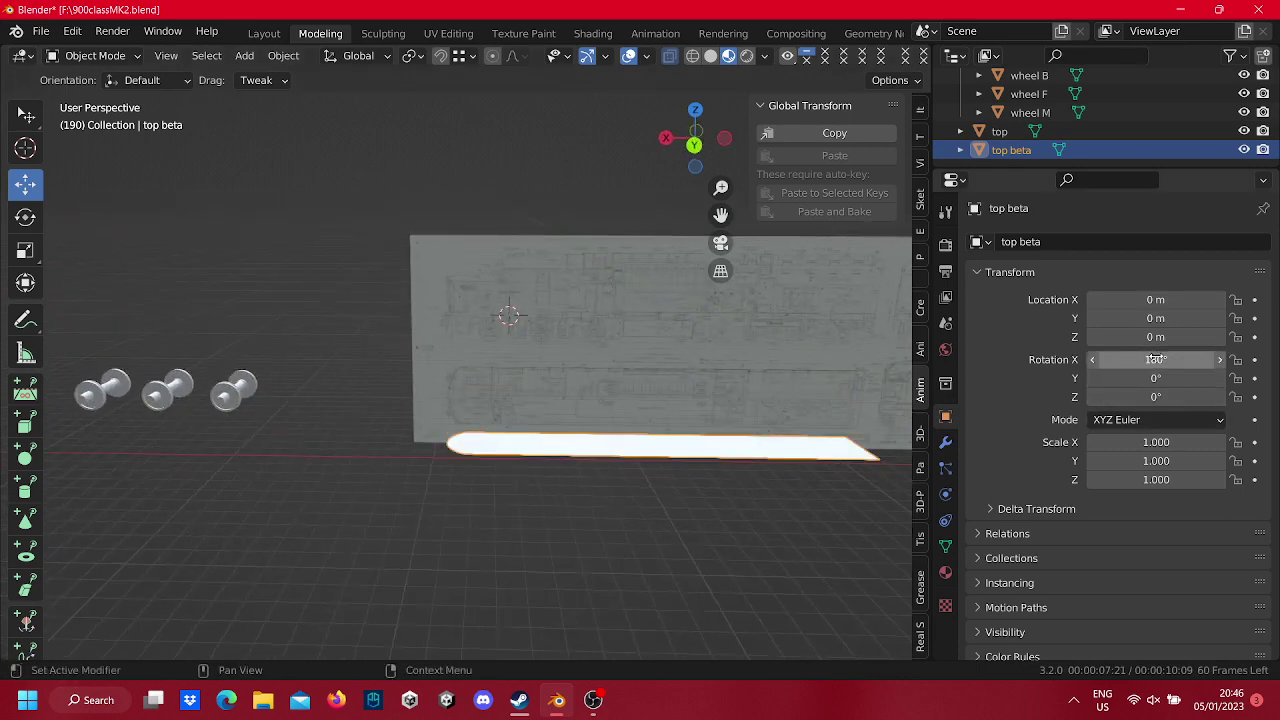
# Switch to Back Orthographic view over the blueprint and start raising top beta along Z.
pyautogui.click(697, 148)
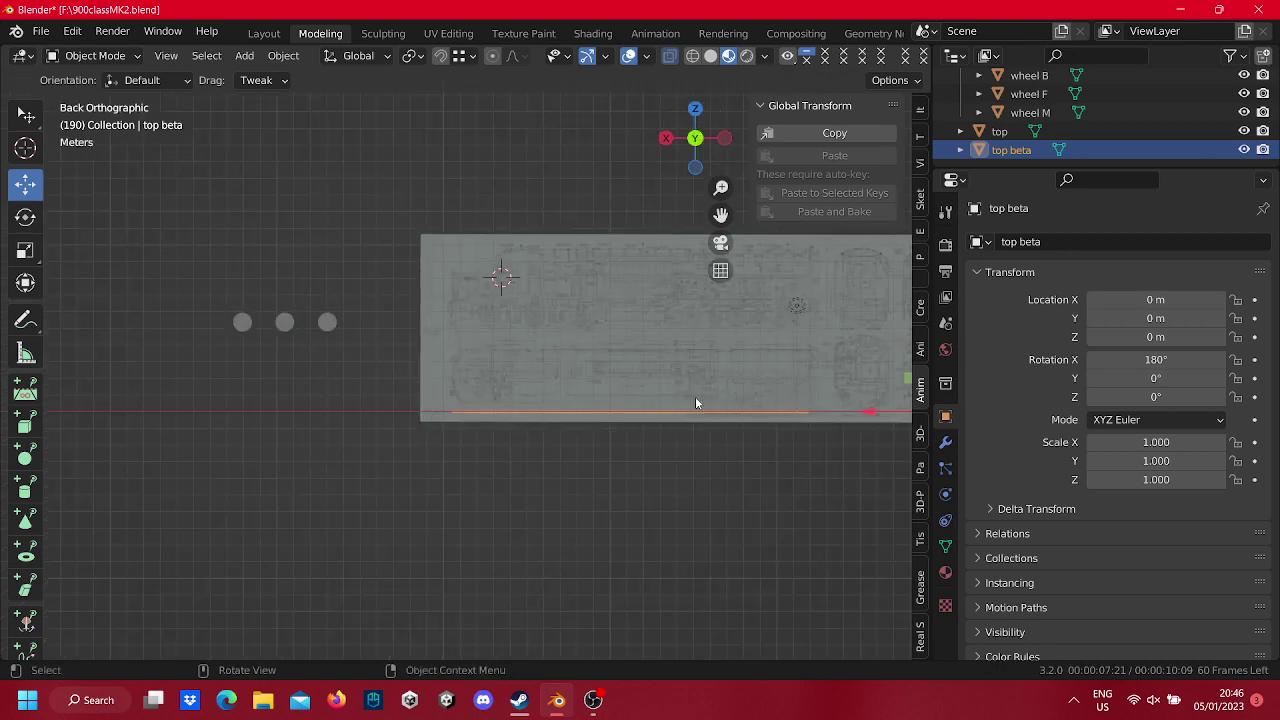
pyautogui.keyDown('shift'); pyautogui.moveTo(697, 400); pyautogui.dragTo(564, 446, button='middle'); pyautogui.keyUp('shift')
pyautogui.scroll(5, 363, 424)
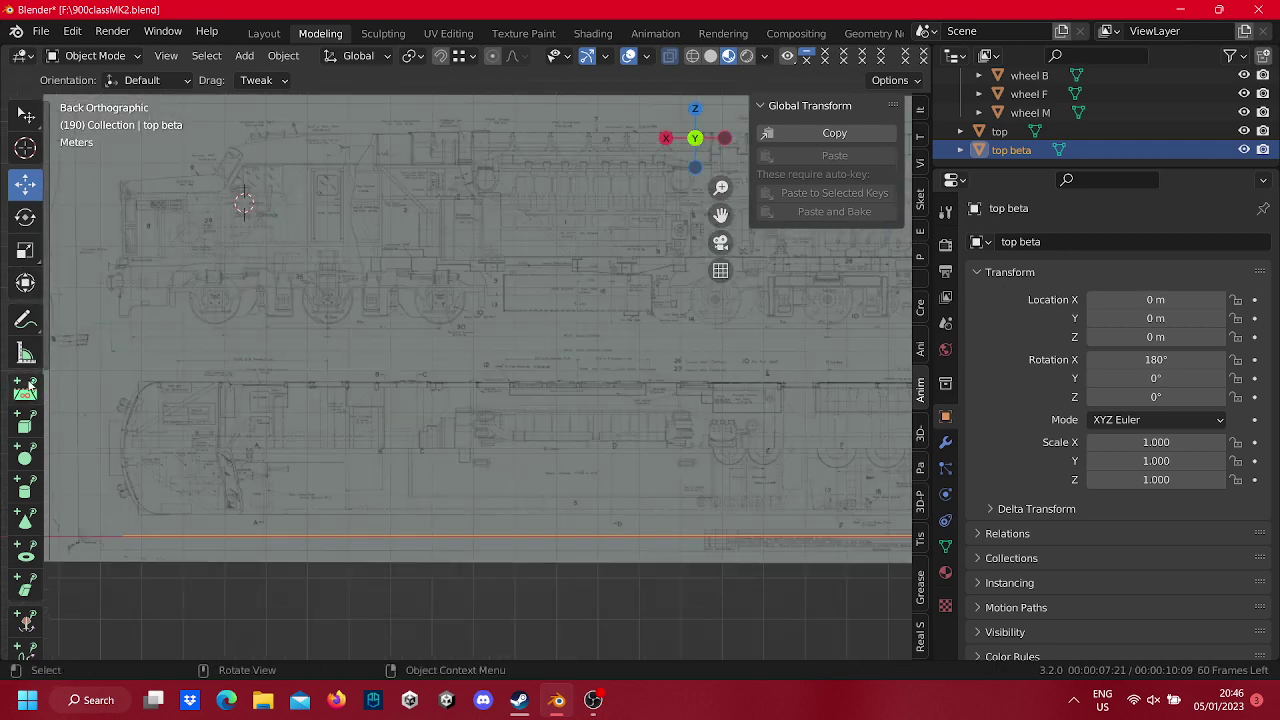
pyautogui.scroll(-5, 216, 482)
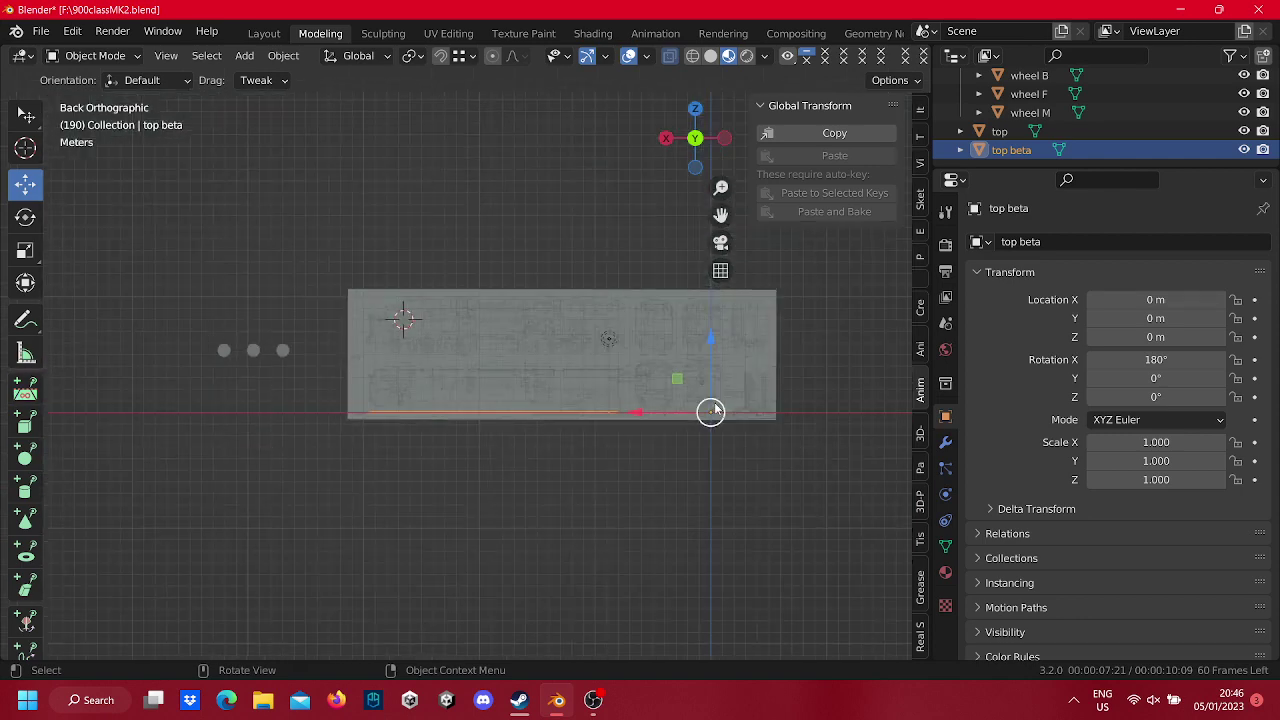
pyautogui.moveTo(823, 386); pyautogui.dragTo(788, 228)
# Set top beta at Z 9.0403 m on the roof line and pan along it toward the cab end.
pyautogui.scroll(3, 600, 298)
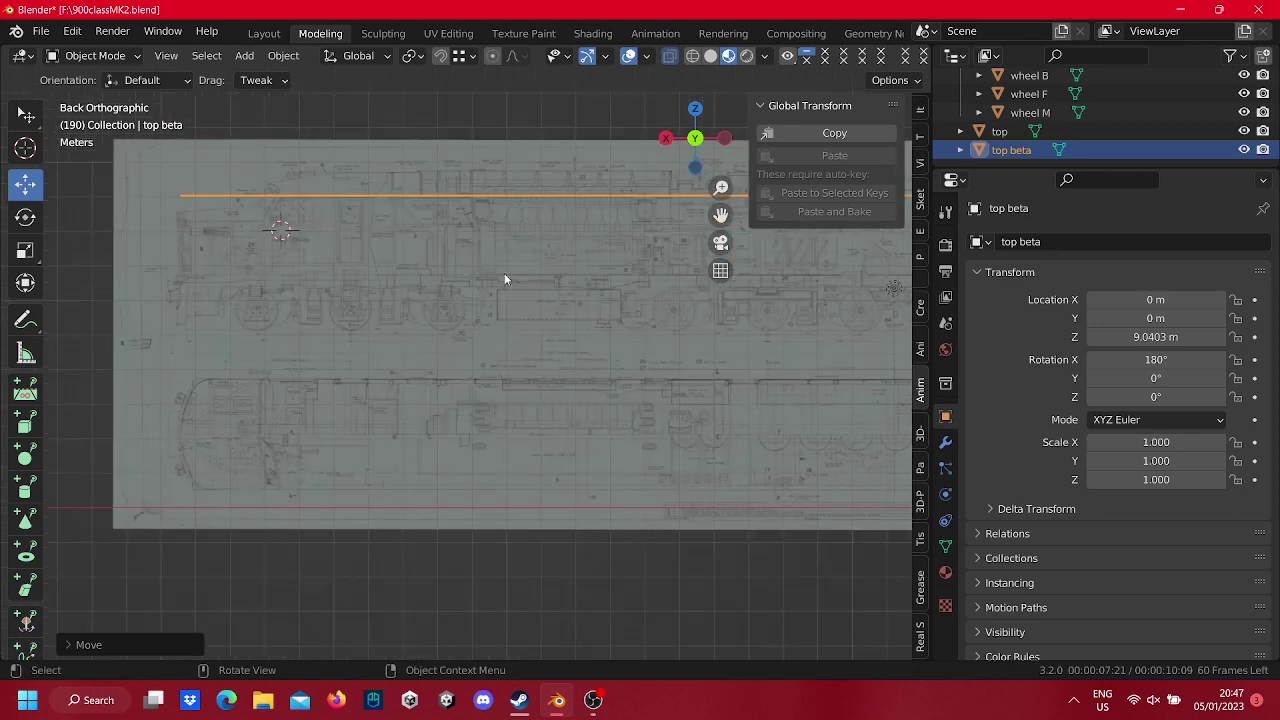
pyautogui.scroll(2, 504, 273)
pyautogui.scroll(1, 565, 264)
pyautogui.keyDown('shift'); pyautogui.scroll(4, 537, 336); pyautogui.keyUp('shift')
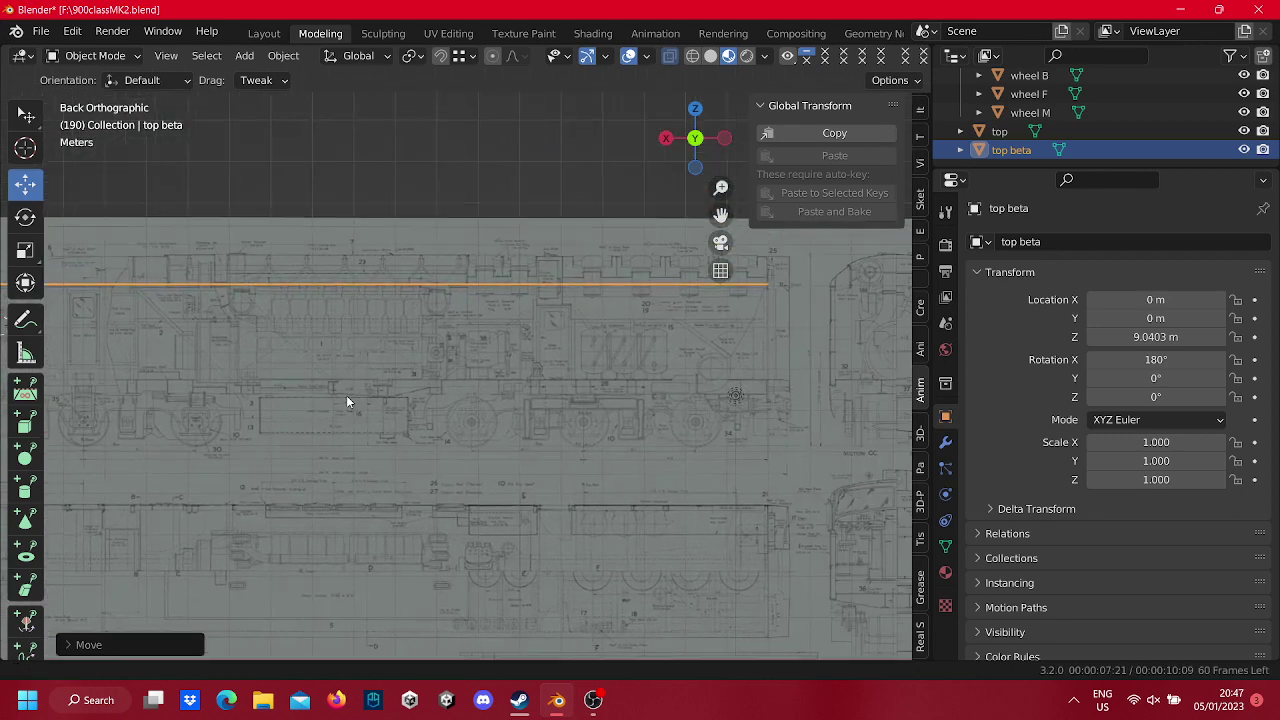
pyautogui.keyDown('shift'); pyautogui.scroll(3, 612, 420); pyautogui.keyUp('shift')
pyautogui.keyDown('ctrl'); pyautogui.scroll(-3, 820, 358); pyautogui.keyUp('ctrl')
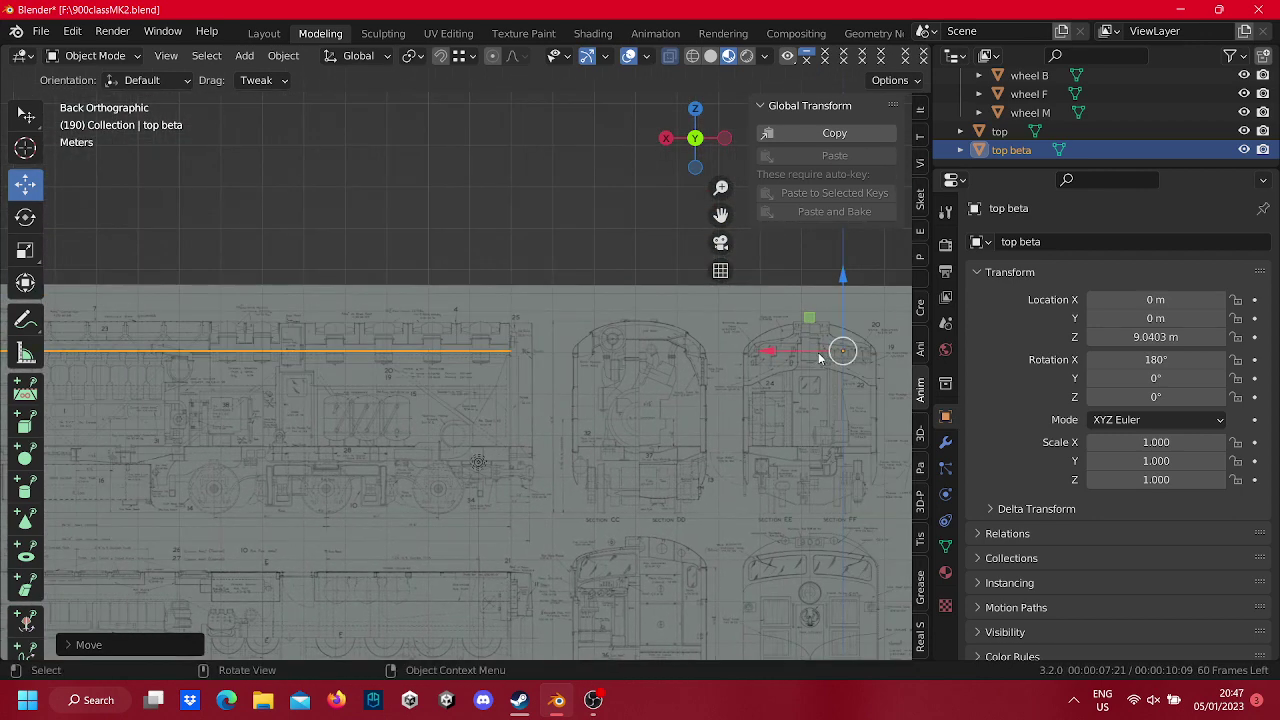
pyautogui.scroll(3, 842, 300)
pyautogui.keyDown('shift'); pyautogui.moveTo(680, 345); pyautogui.dragTo(624, 368, button='middle'); pyautogui.keyUp('shift')
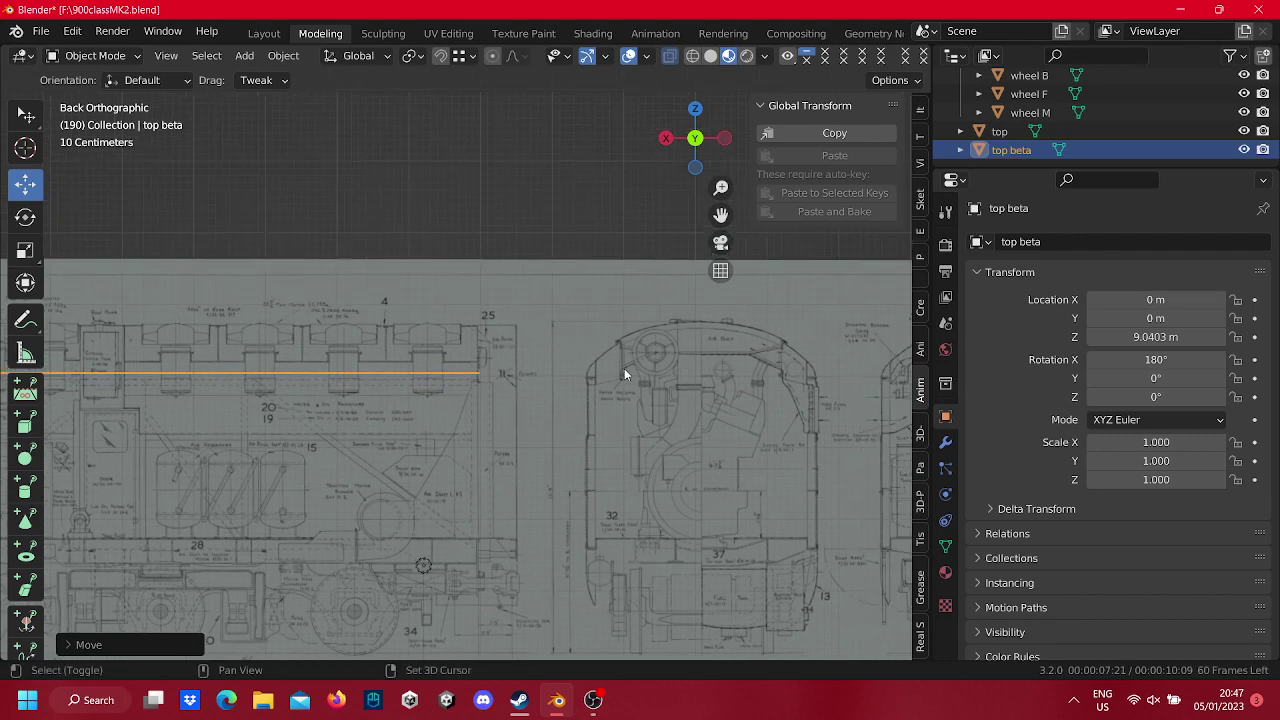
# Snap the 3D cursor to the active top beta outline.
pyautogui.rightClick(450, 376)
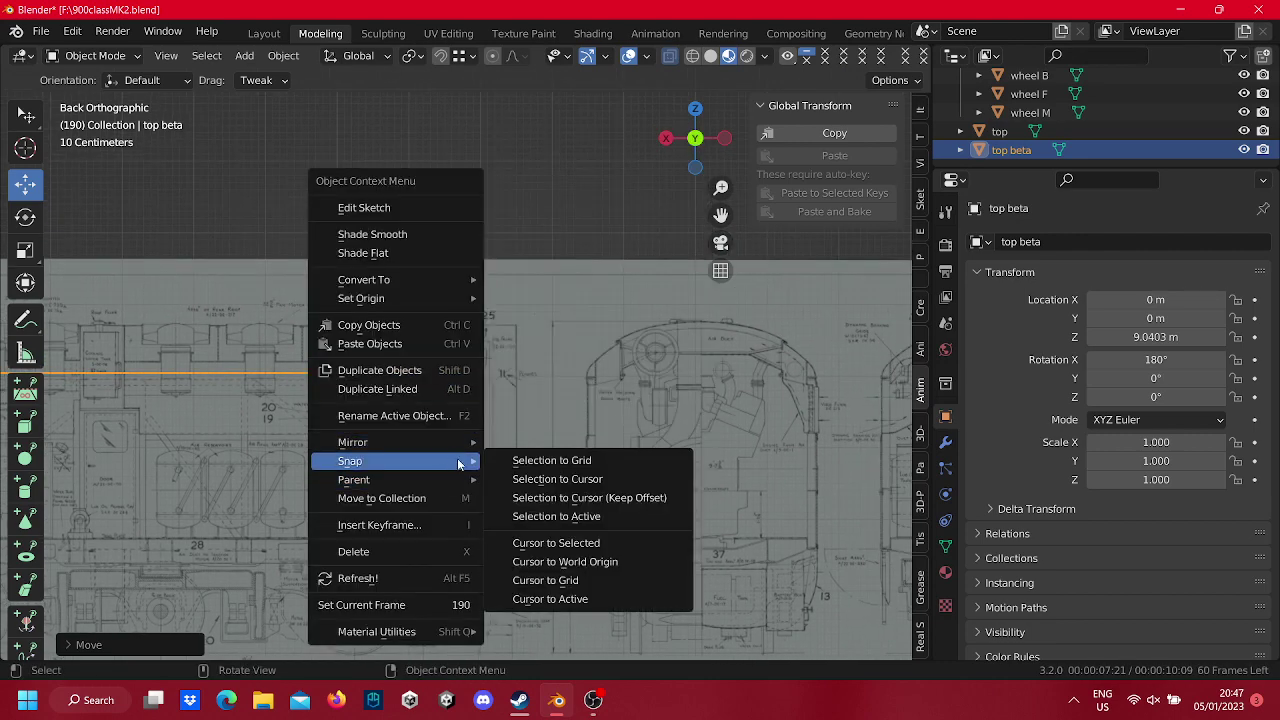
pyautogui.moveTo(394, 461)
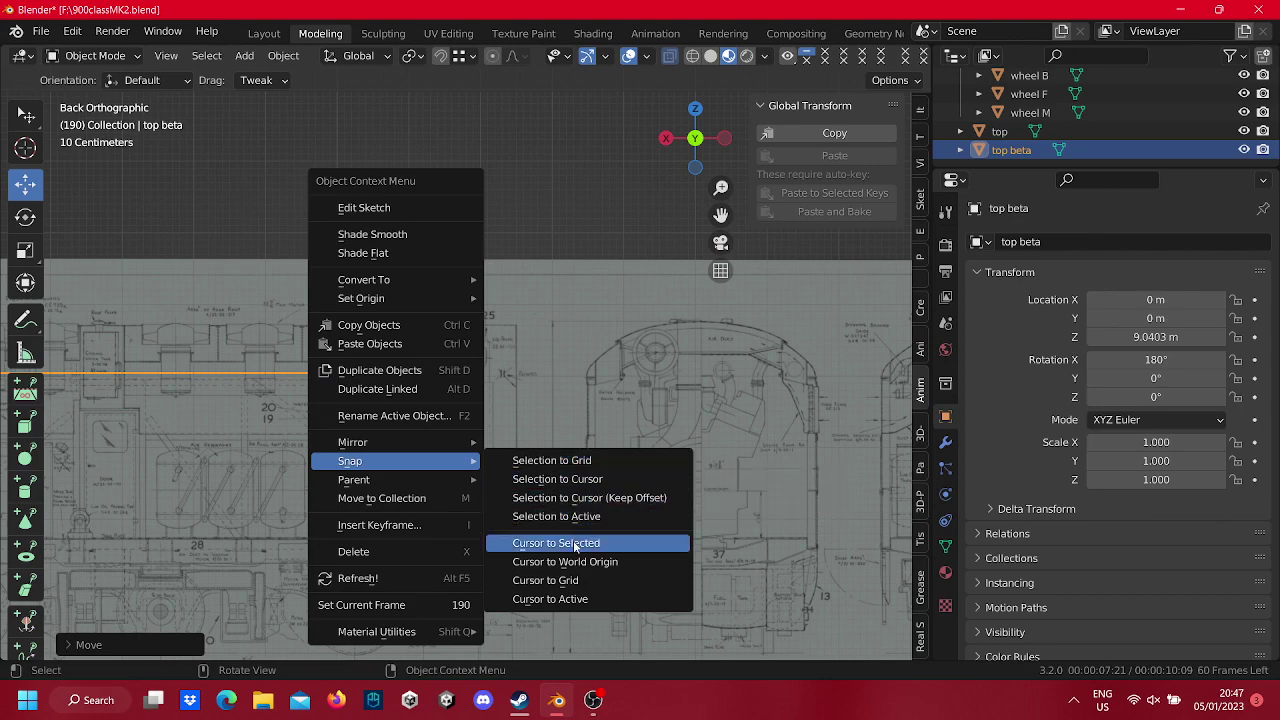
pyautogui.click(575, 547)
pyautogui.scroll(-3, 413, 374)
pyautogui.scroll(3, 413, 374)
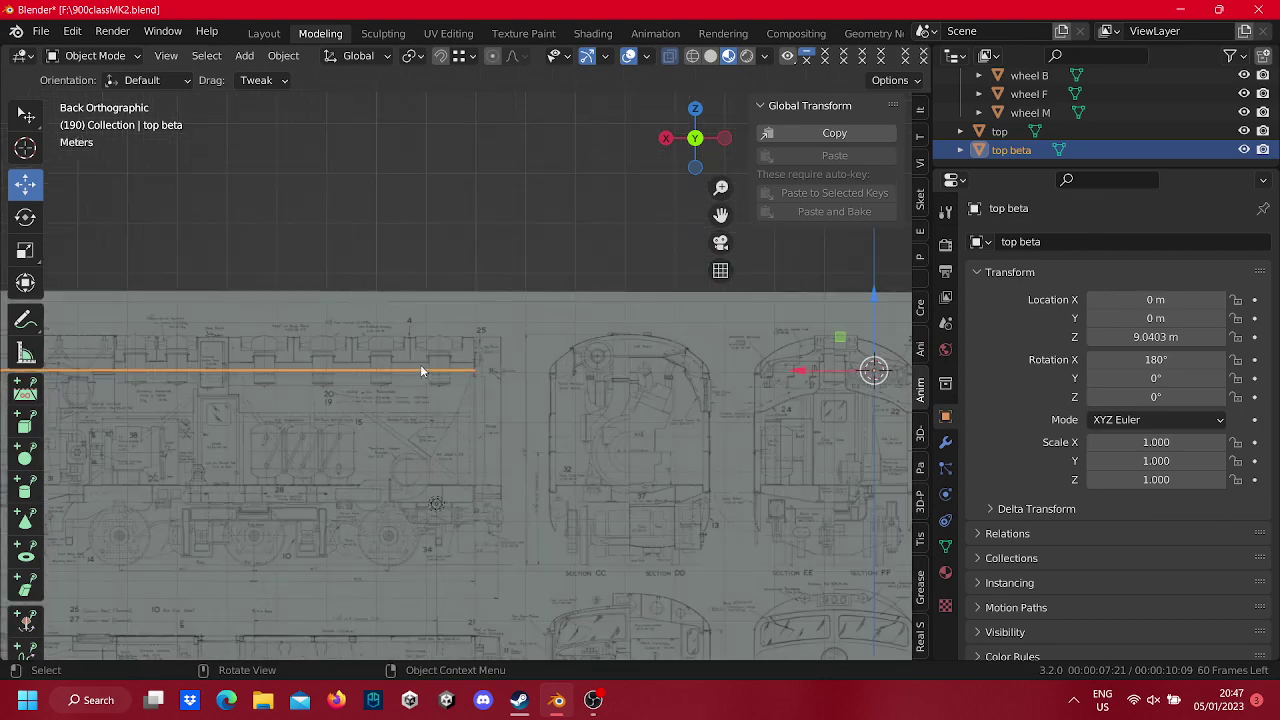
pyautogui.scroll(3, 440, 380)
# Snap the cursor to the active outline again and move top beta to a new position.
pyautogui.rightClick(456, 381)
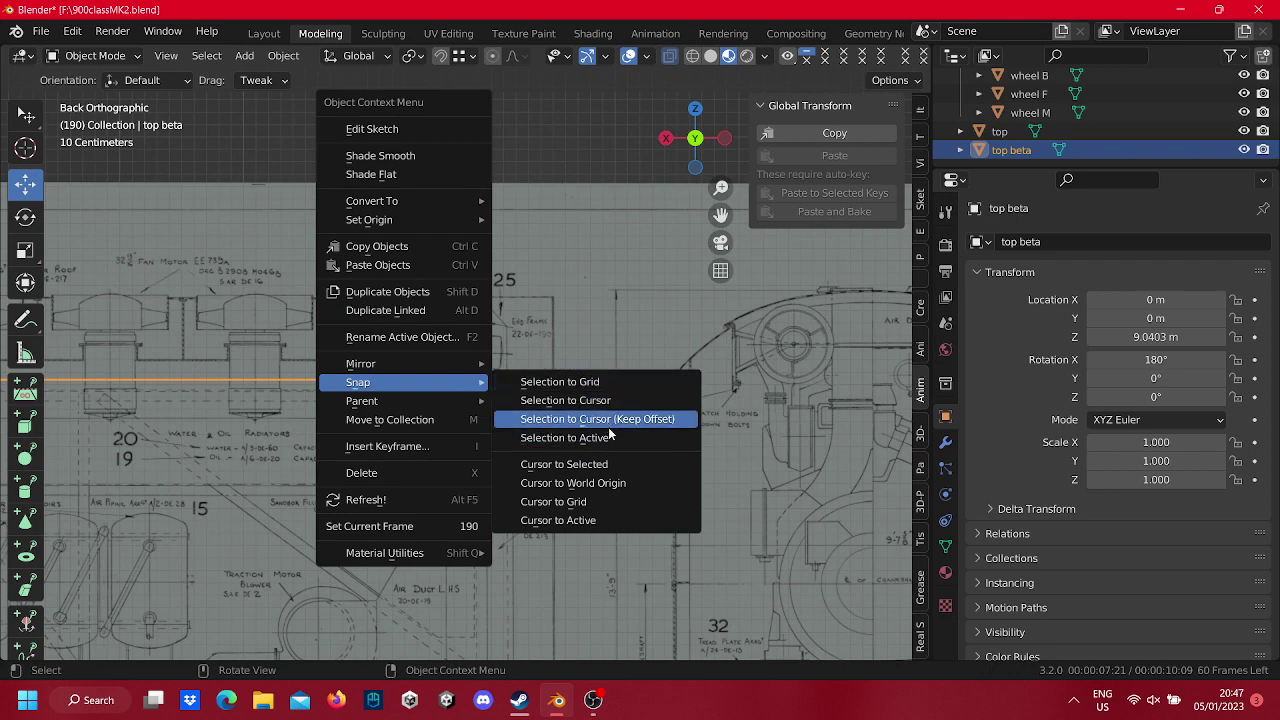
pyautogui.click(607, 532)
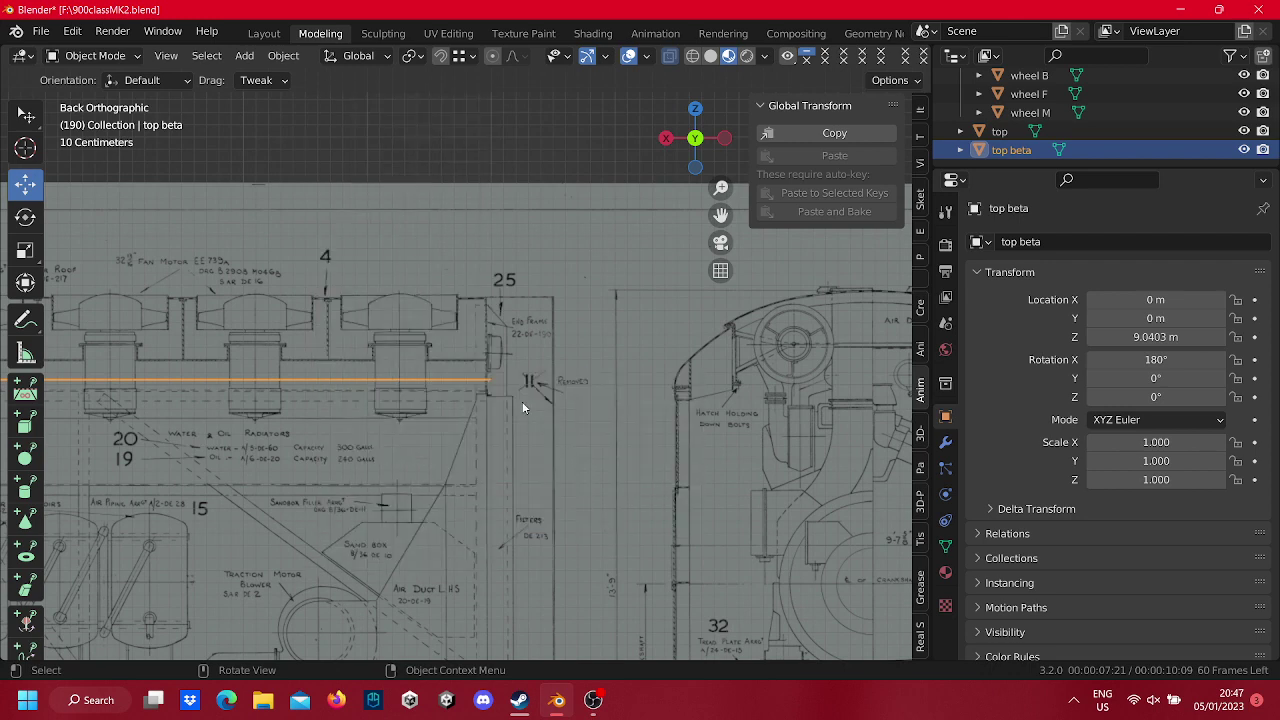
pyautogui.scroll(-5, 522, 407)
pyautogui.press('g')
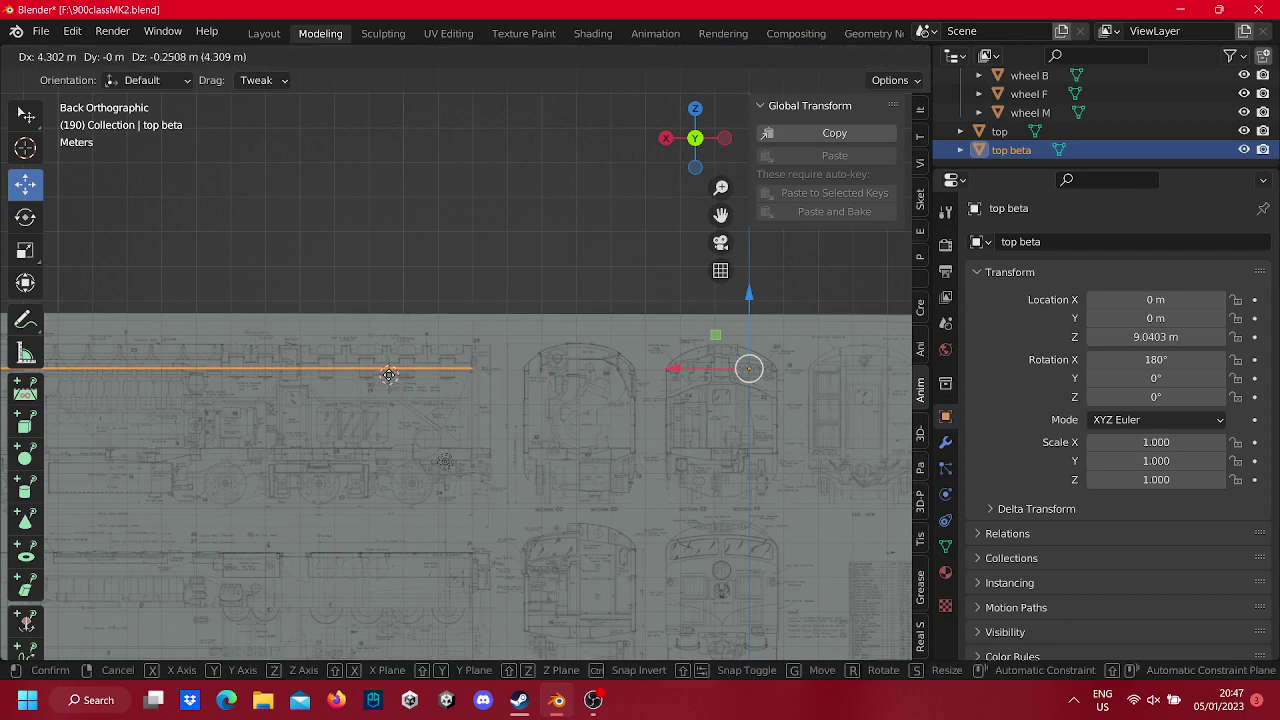
pyautogui.click(267, 388)
# Try snapping top beta onto the 3D cursor, then undo the snap.
pyautogui.keyDown('shift'); pyautogui.moveTo(250, 388); pyautogui.dragTo(373, 401, button='middle'); pyautogui.keyUp('shift')
pyautogui.keyDown('shift'); pyautogui.rightClick(373, 401); pyautogui.keyUp('shift')
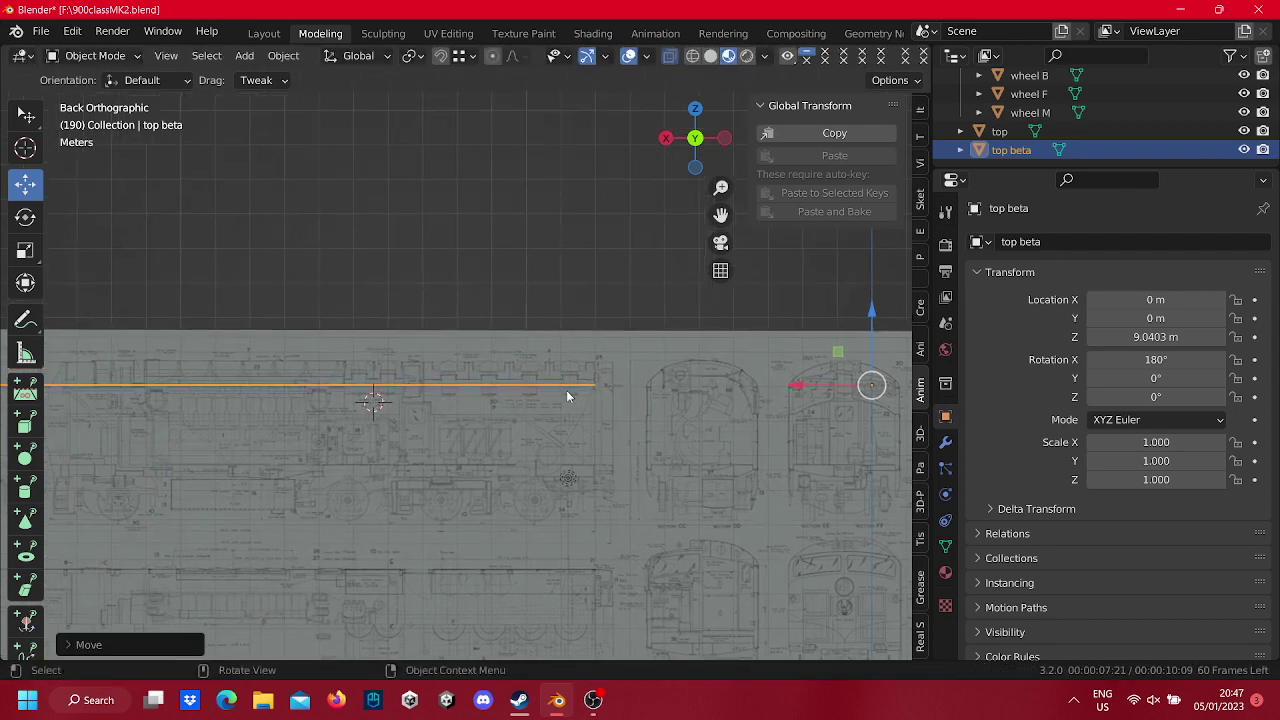
pyautogui.rightClick(605, 397)
pyautogui.moveTo(549, 391)
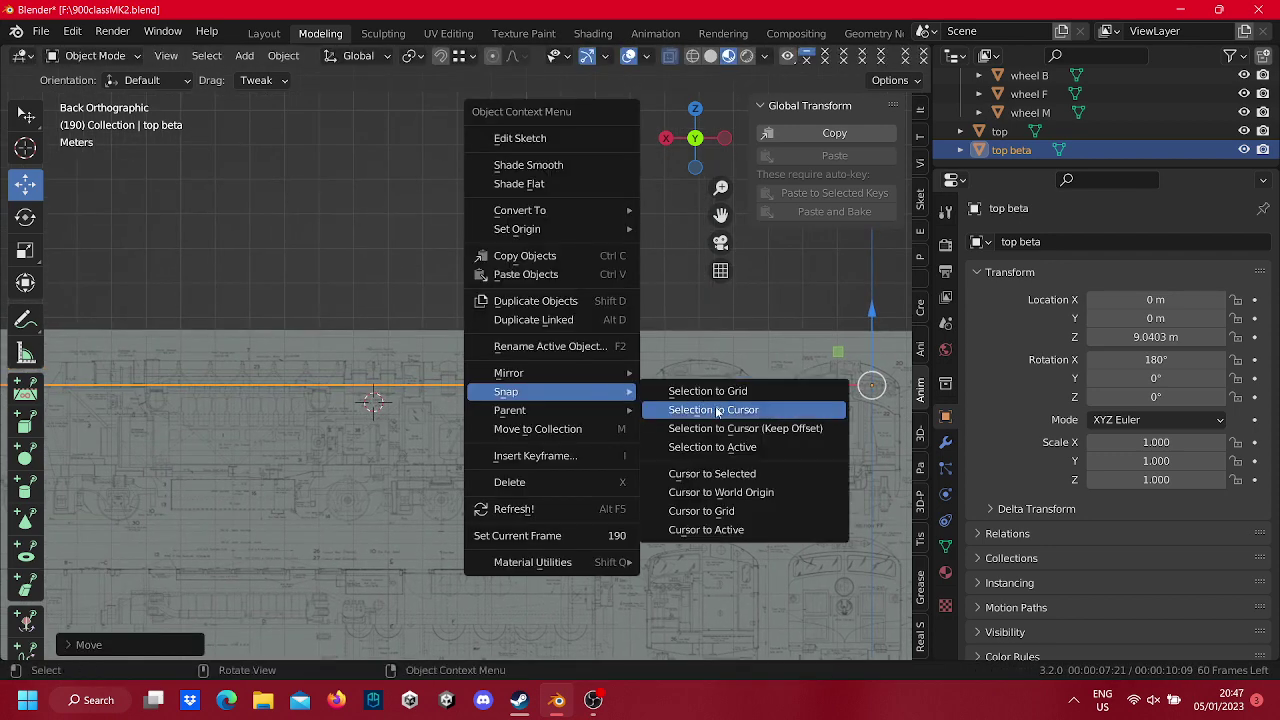
pyautogui.click(716, 410)
pyautogui.hotkey('ctrl', 'z')
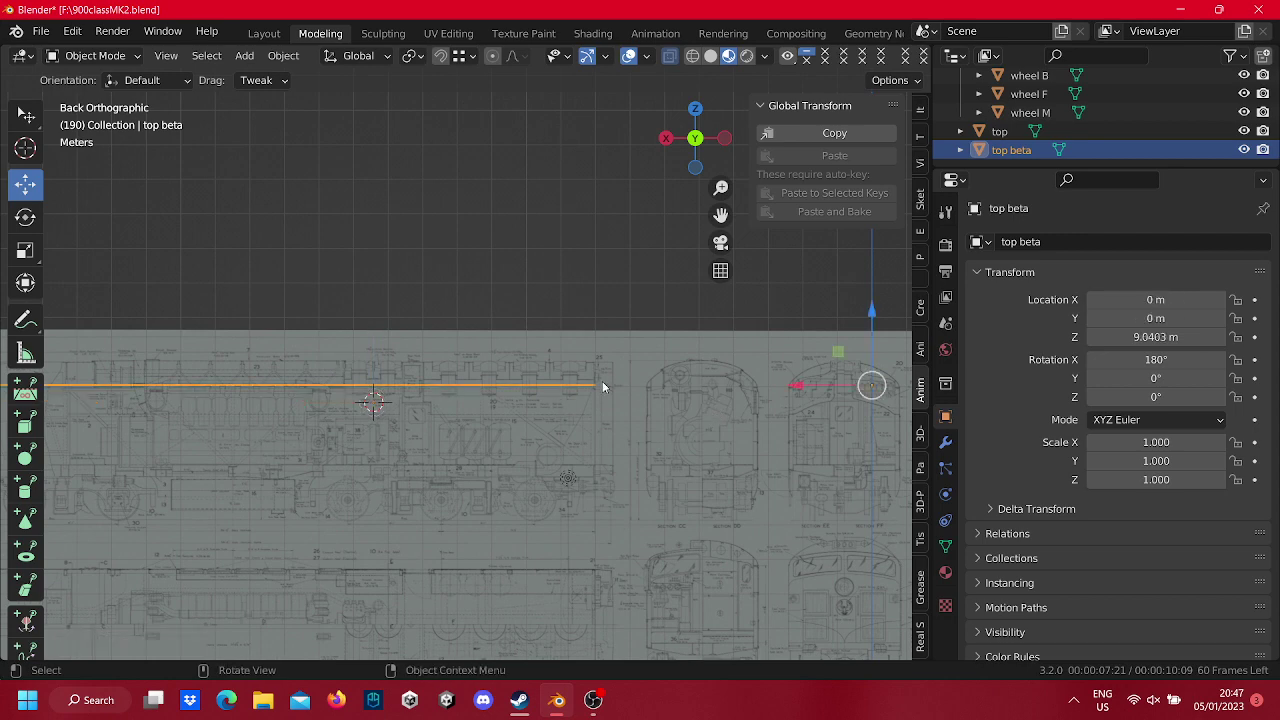
# Put the 3D cursor at the outline's origin and reposition top beta.
pyautogui.rightClick(600, 392)
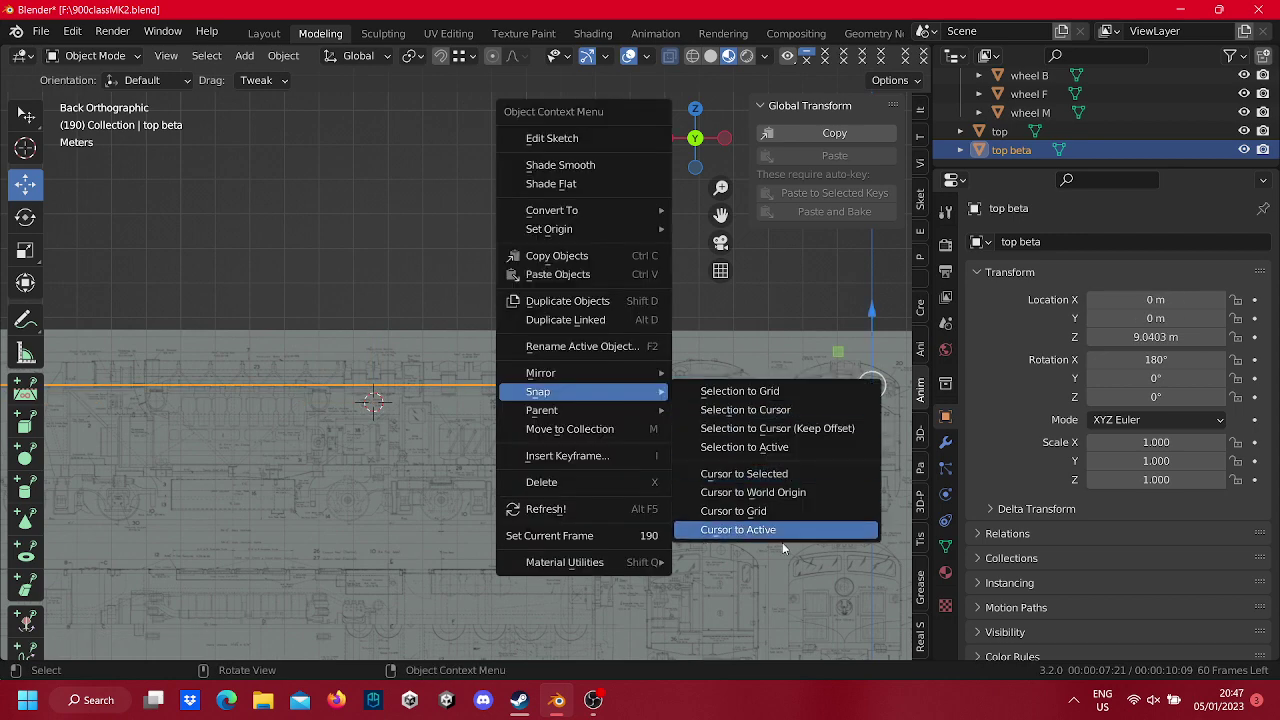
pyautogui.click(776, 531)
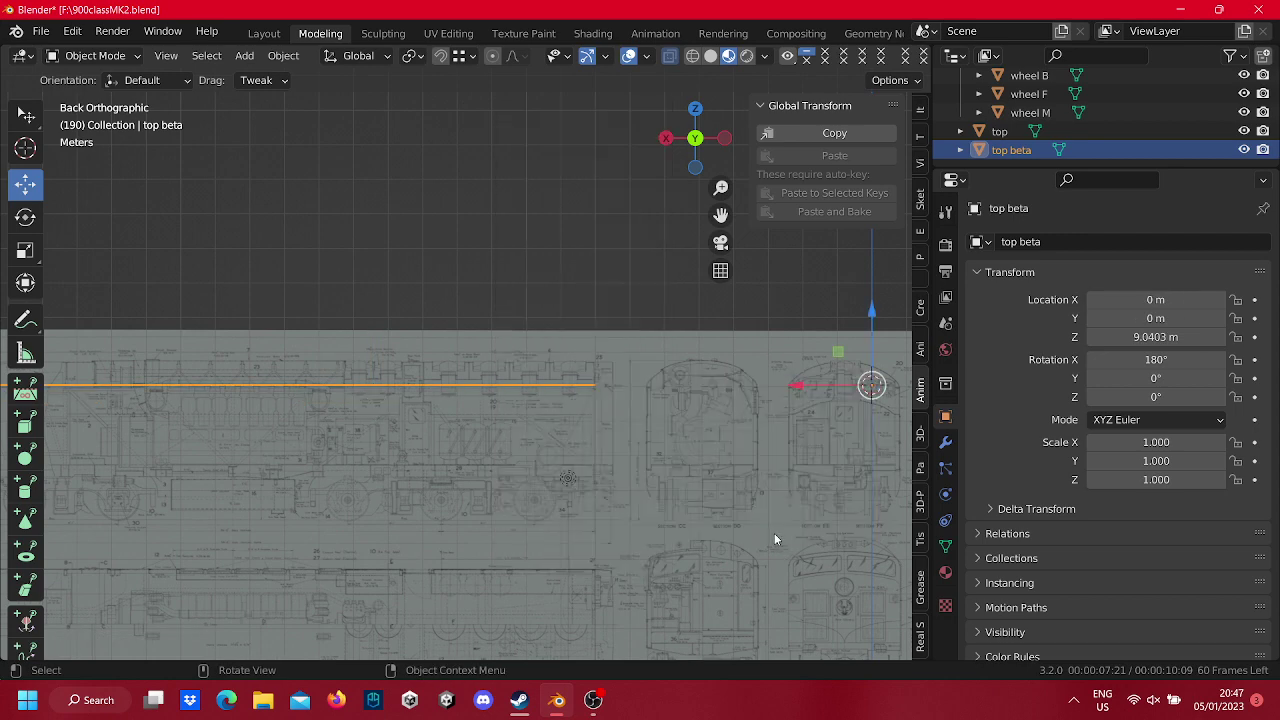
pyautogui.rightClick(625, 368)
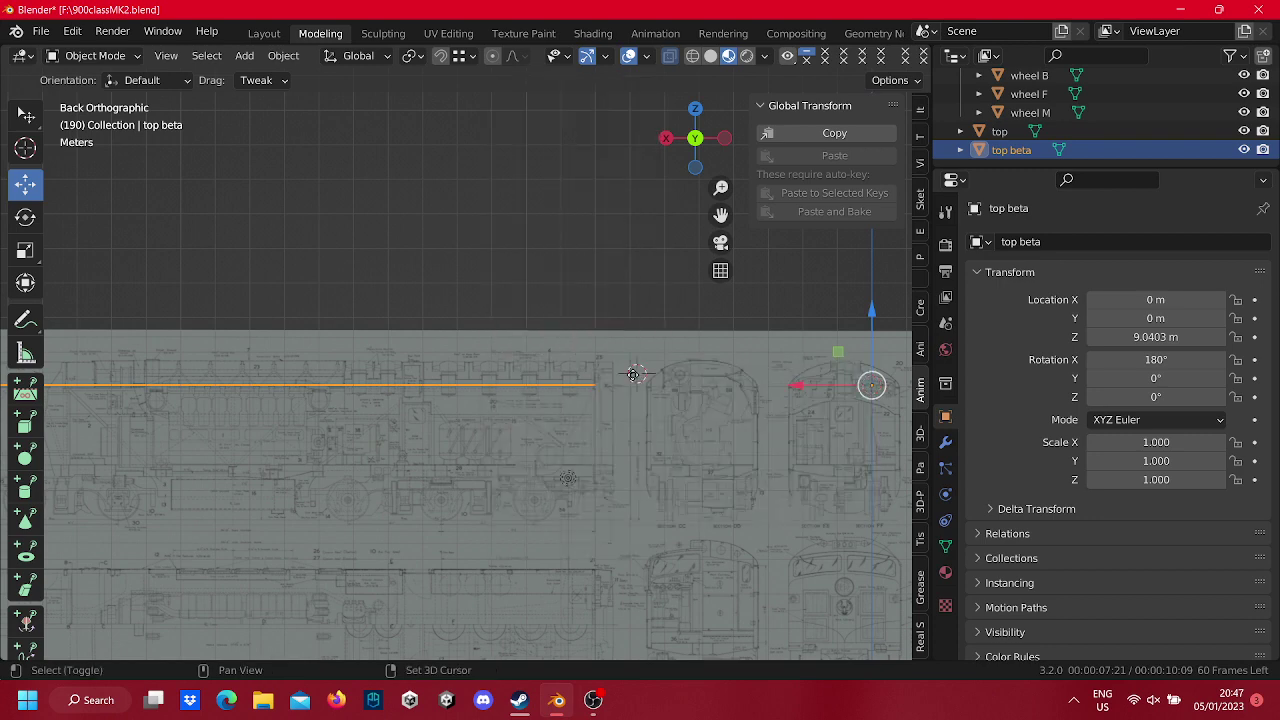
pyautogui.press('g')
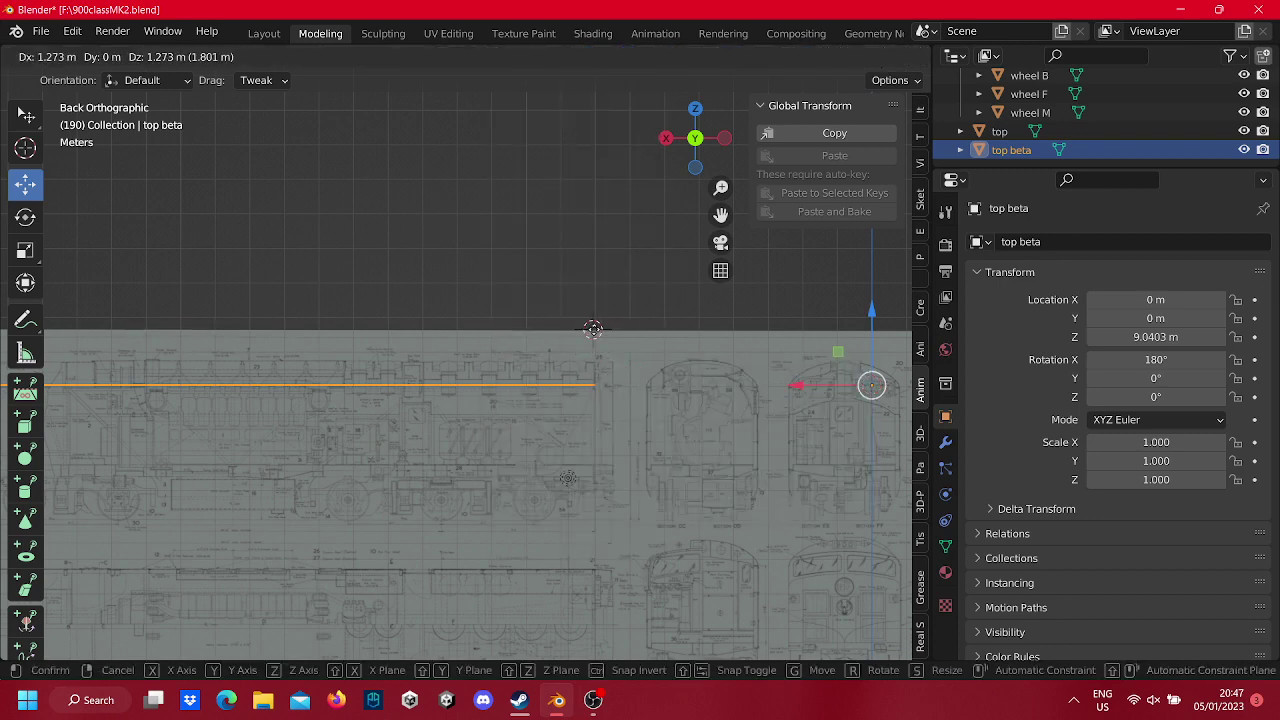
pyautogui.click(595, 333)
# Move the 3D cursor to the selected outline, then the grid, then back to world origin.
pyautogui.rightClick(612, 376)
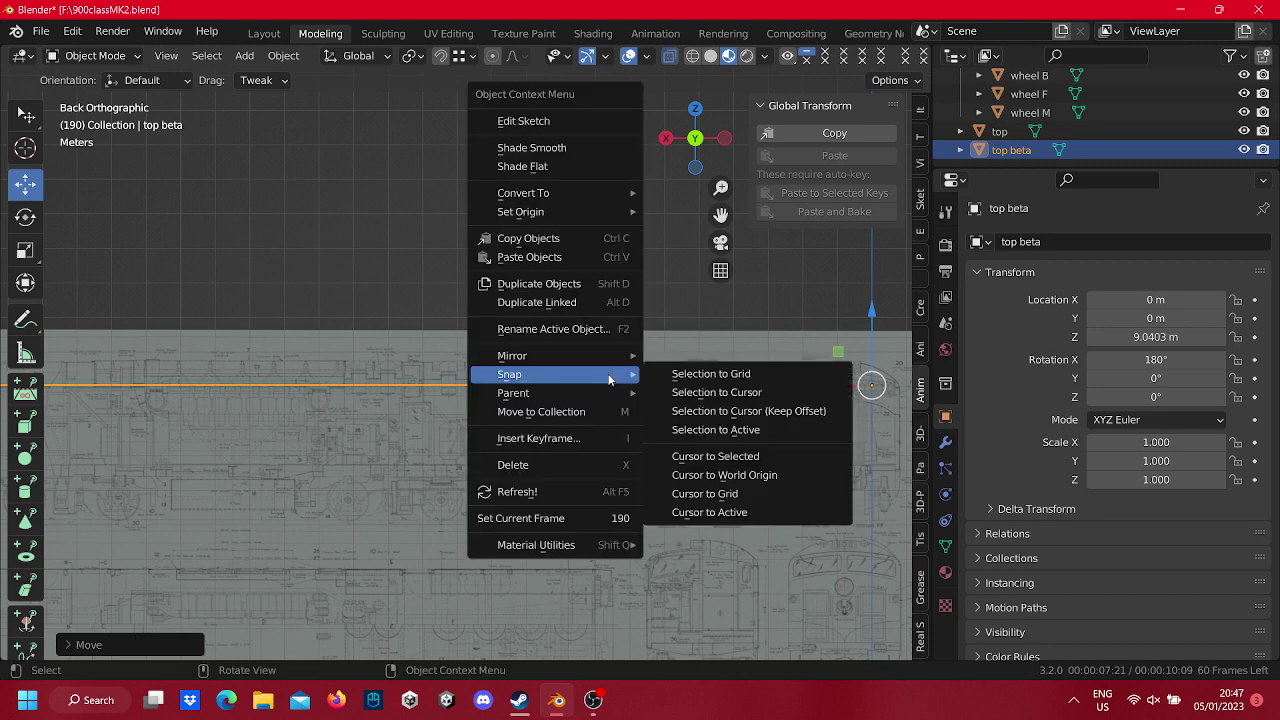
pyautogui.click(740, 458)
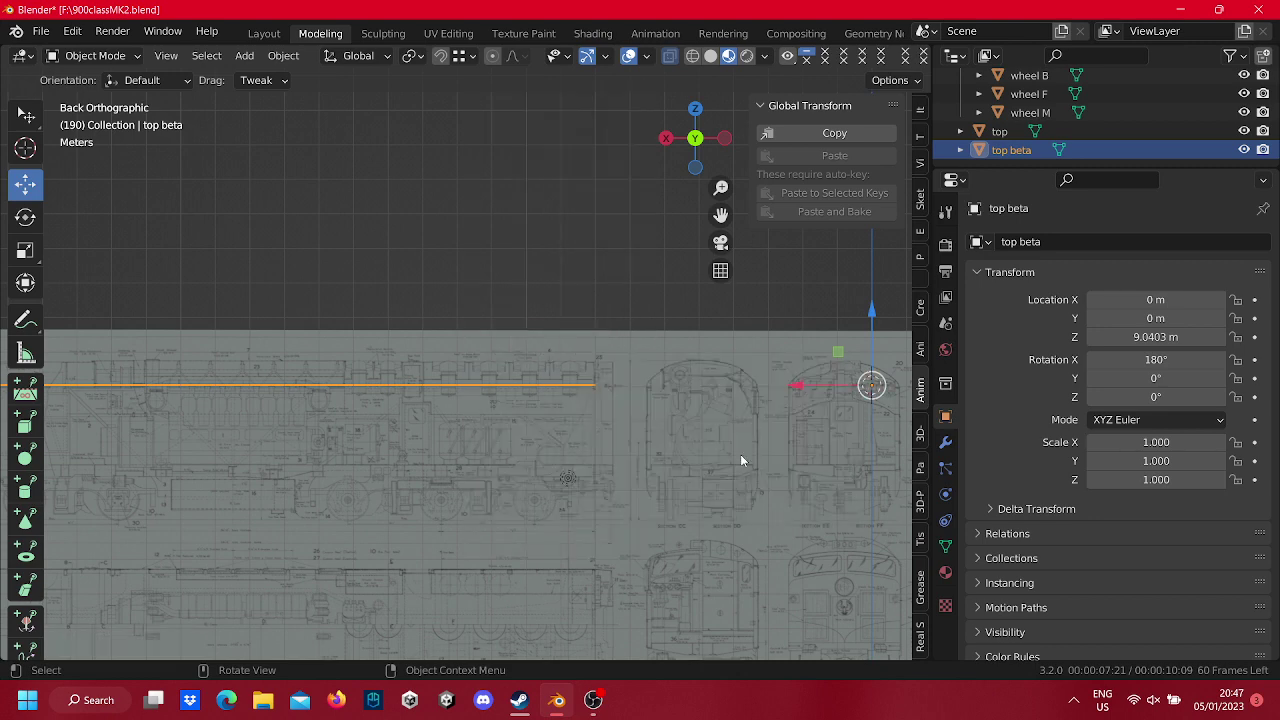
pyautogui.rightClick(609, 363)
pyautogui.moveTo(560, 364)
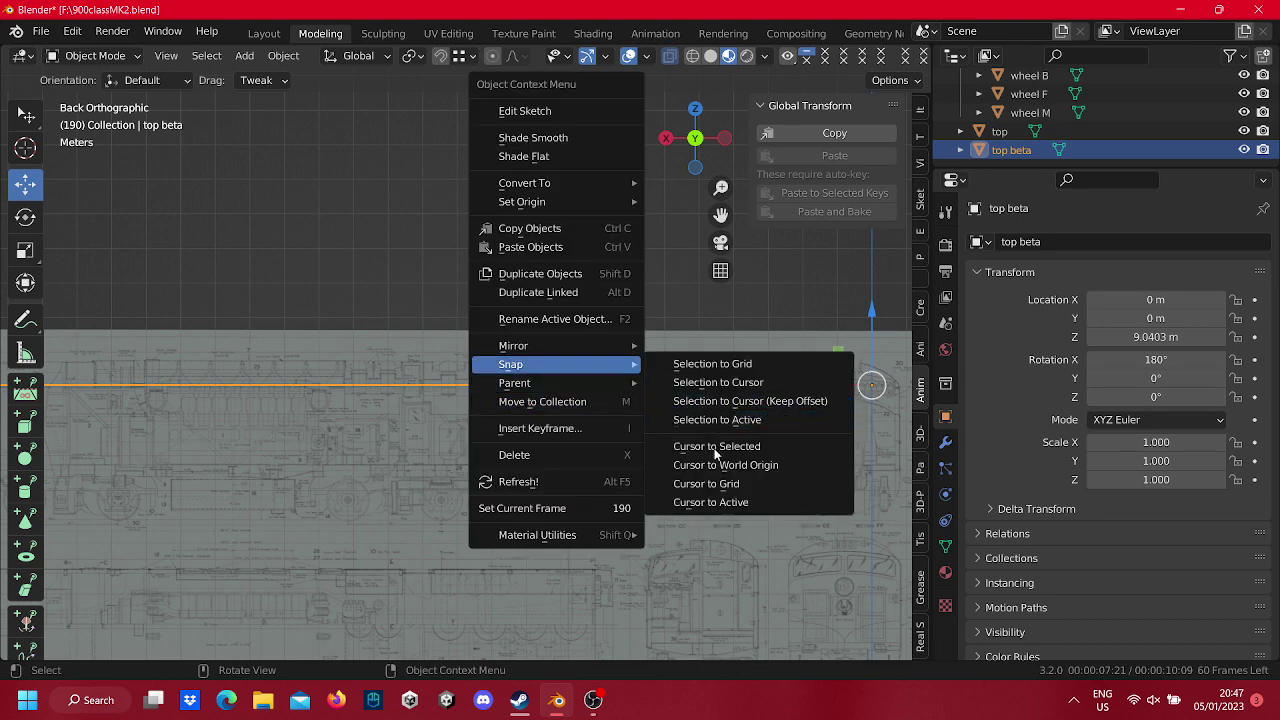
pyautogui.click(718, 485)
pyautogui.rightClick(603, 347)
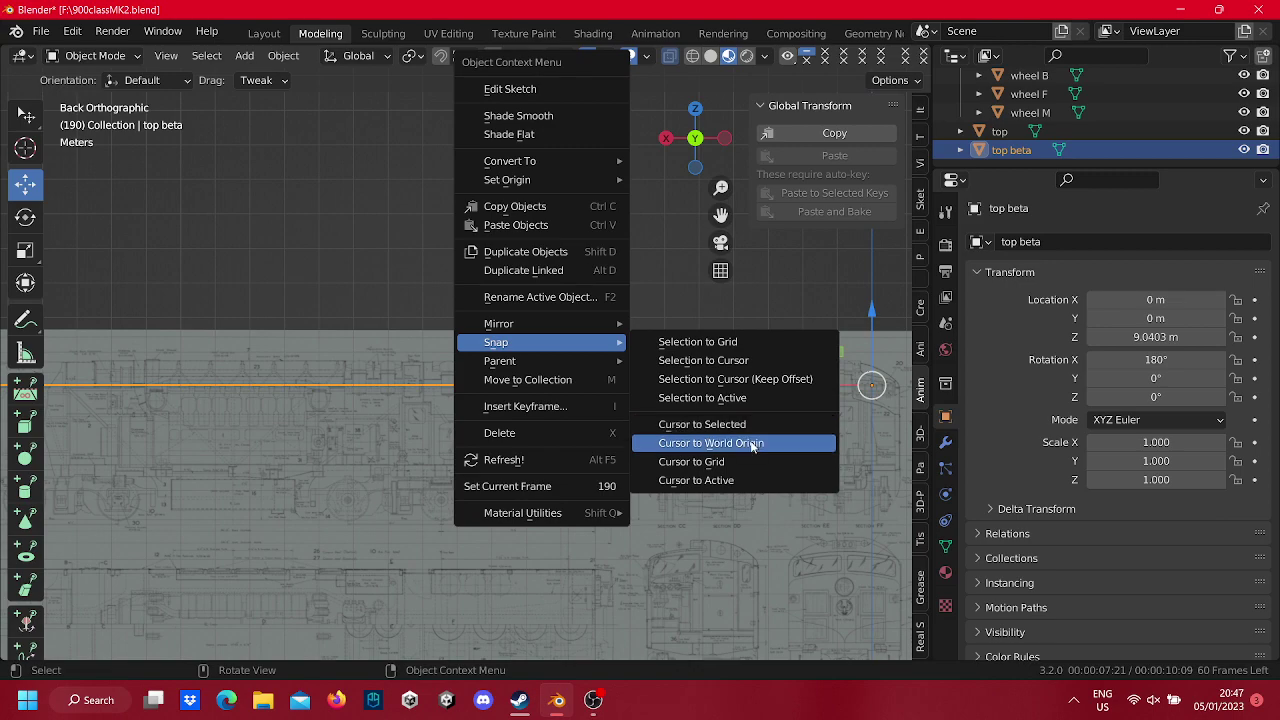
pyautogui.click(752, 445)
# Place the 3D cursor at the end of the blueprint roof line and snap top beta to it.
pyautogui.scroll(-7, 640, 378)
pyautogui.scroll(-3, 536, 354)
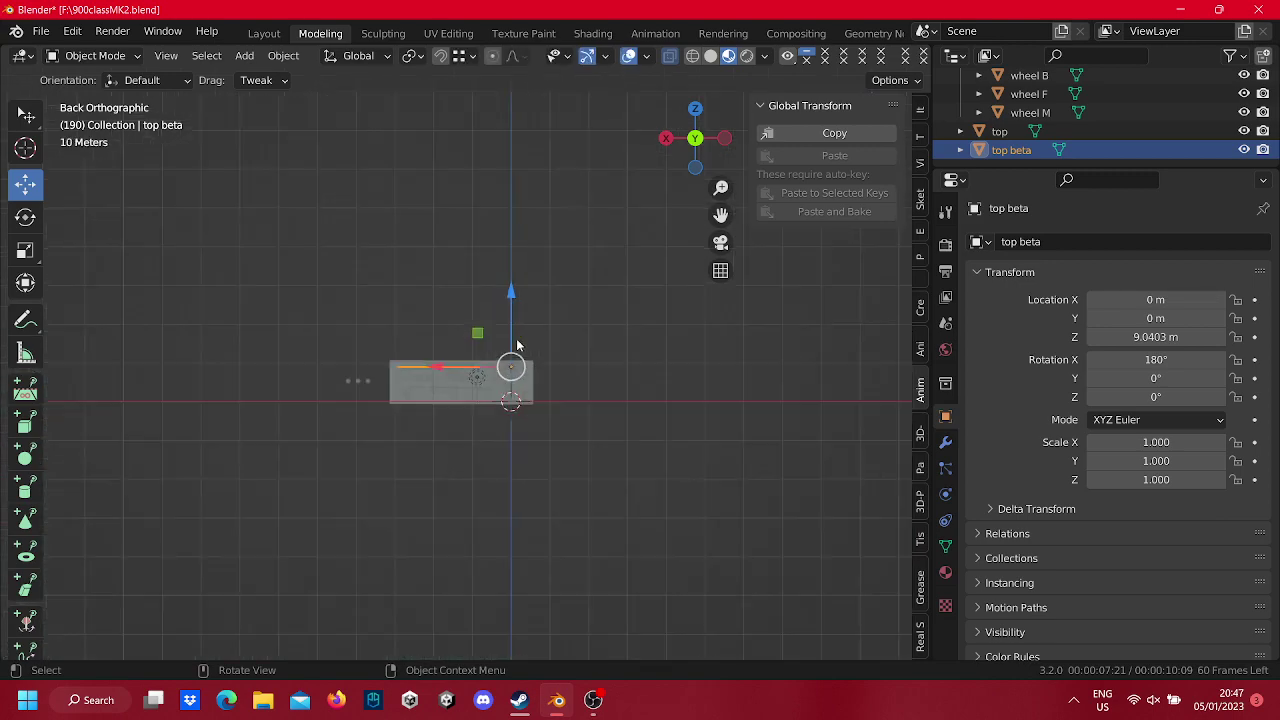
pyautogui.scroll(-4, 460, 339)
pyautogui.scroll(14, 520, 344)
pyautogui.scroll(5, 581, 353)
pyautogui.keyDown('shift'); pyautogui.moveTo(661, 336); pyautogui.dragTo(640, 349, button='right'); pyautogui.keyUp('shift')
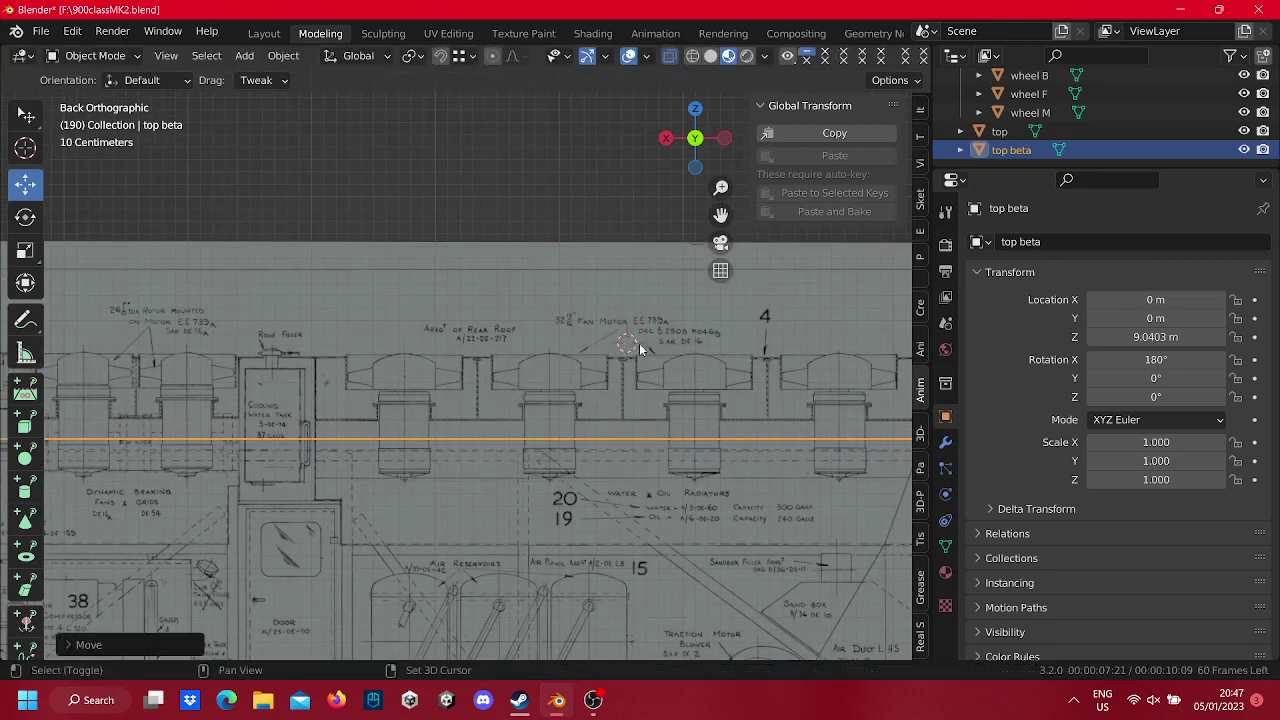
pyautogui.keyDown('shift'); pyautogui.moveTo(717, 362); pyautogui.dragTo(500, 347, button='middle'); pyautogui.keyUp('shift')
pyautogui.keyDown('shift'); pyautogui.rightClick(605, 338); pyautogui.keyUp('shift')
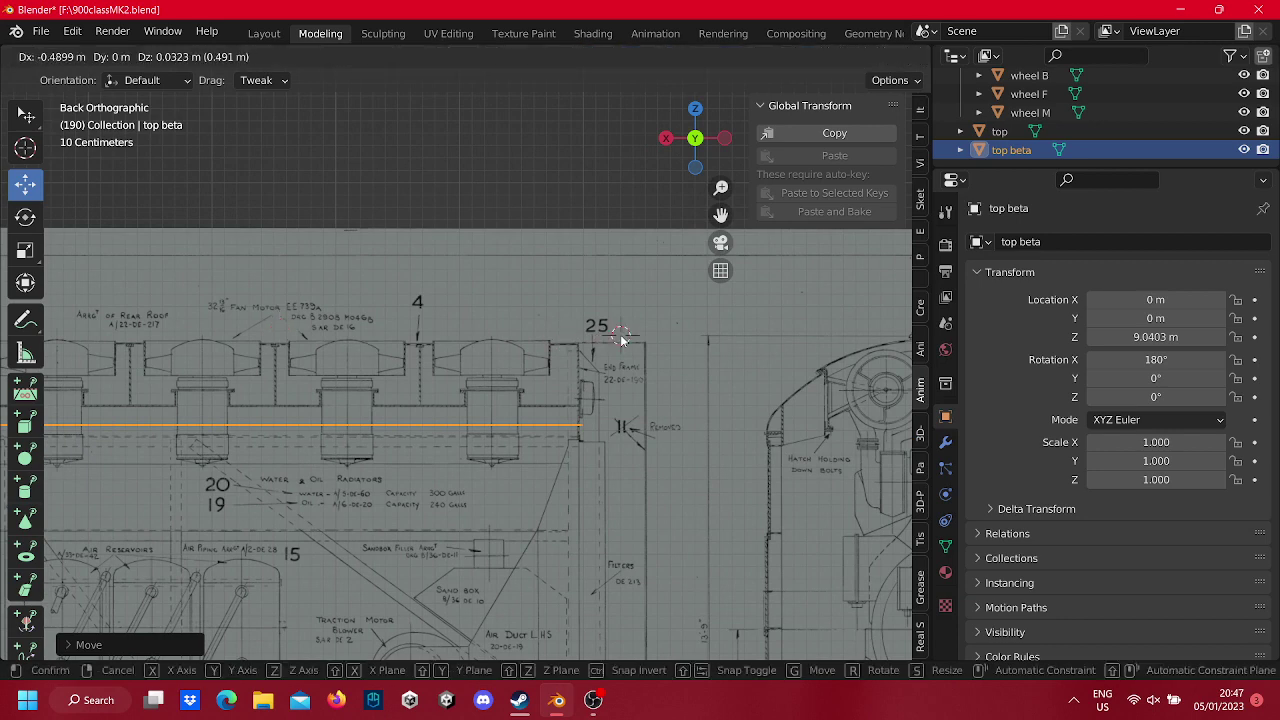
pyautogui.scroll(1, 625, 355)
pyautogui.rightClick(647, 350)
pyautogui.moveTo(547, 346)
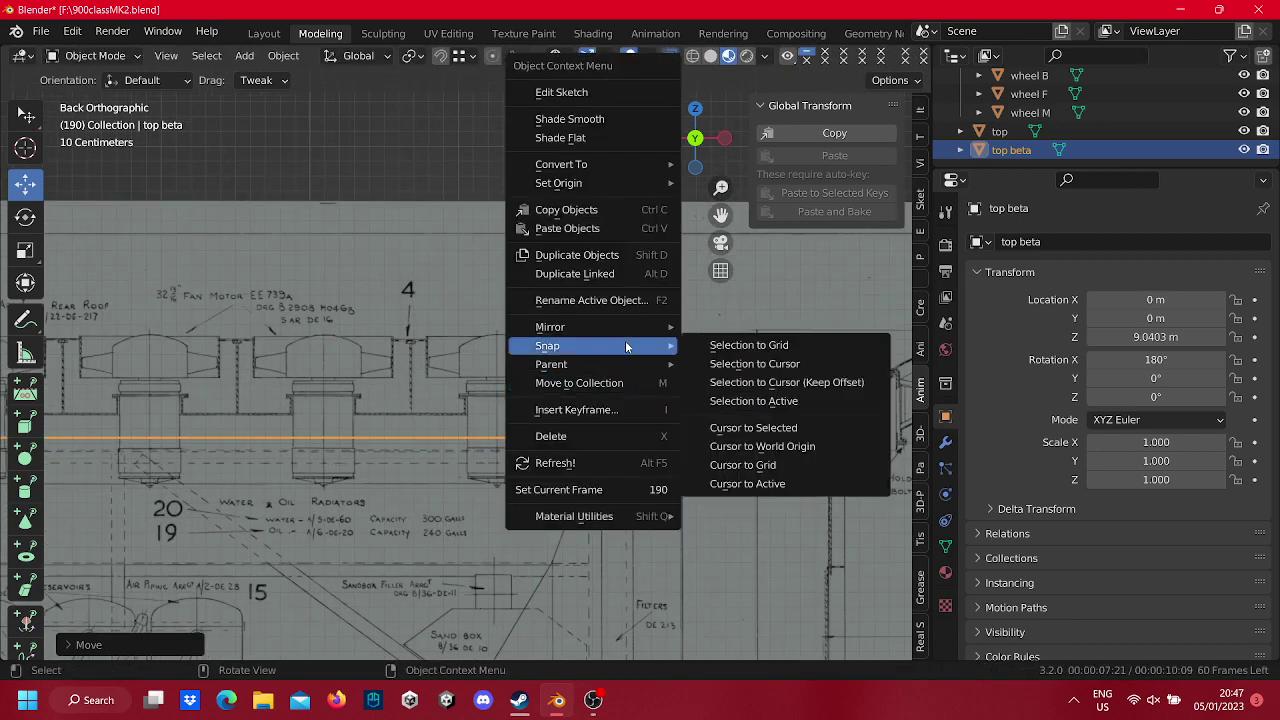
pyautogui.click(779, 382)
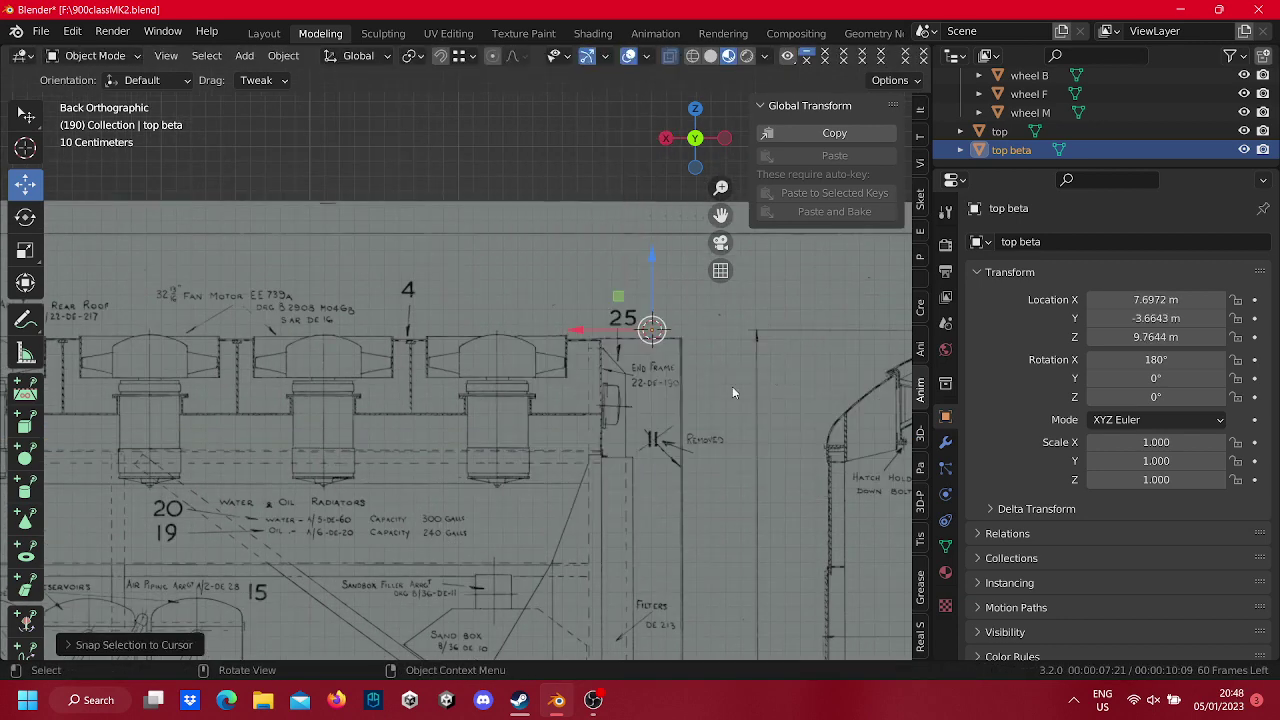
# Shift top beta along the locomotive drawing and snap it back onto the 3D cursor.
pyautogui.scroll(-3, 613, 354)
pyautogui.scroll(-3, 559, 358)
pyautogui.scroll(2, 419, 374)
pyautogui.scroll(6, 350, 361)
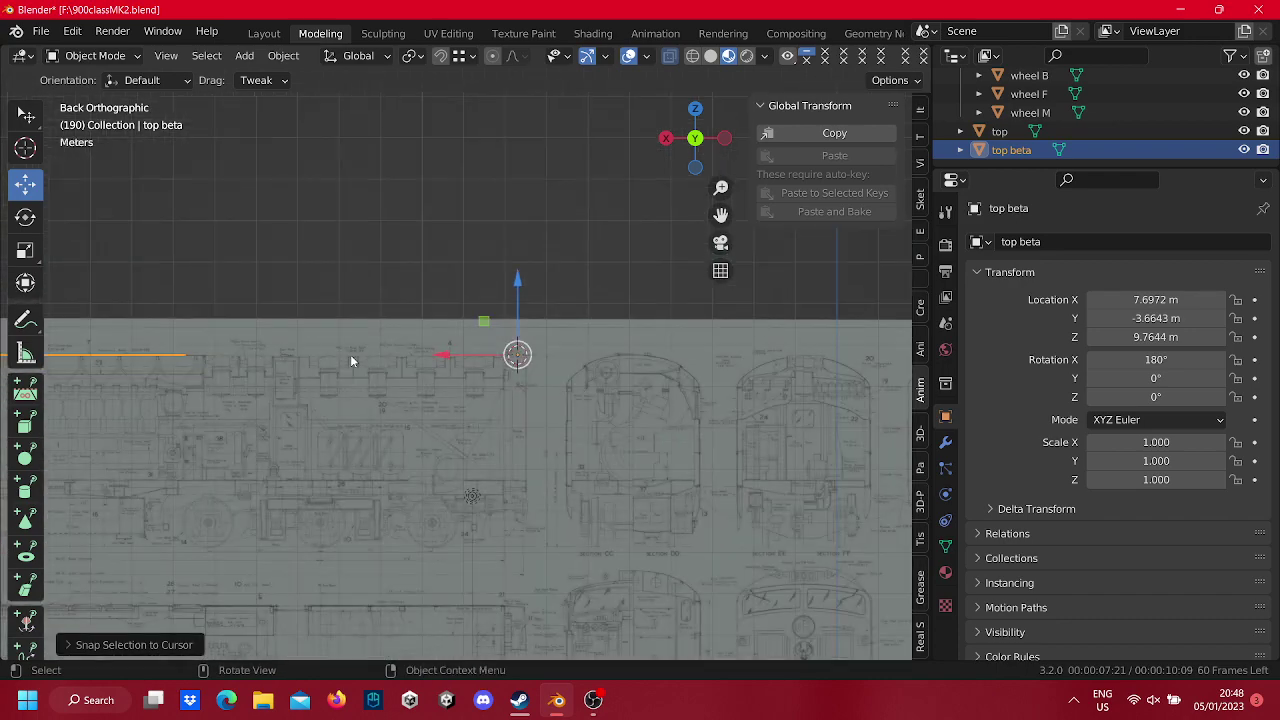
pyautogui.keyDown('shift'); pyautogui.moveTo(307, 358); pyautogui.dragTo(702, 399, button='middle'); pyautogui.keyUp('shift')
pyautogui.press('g')
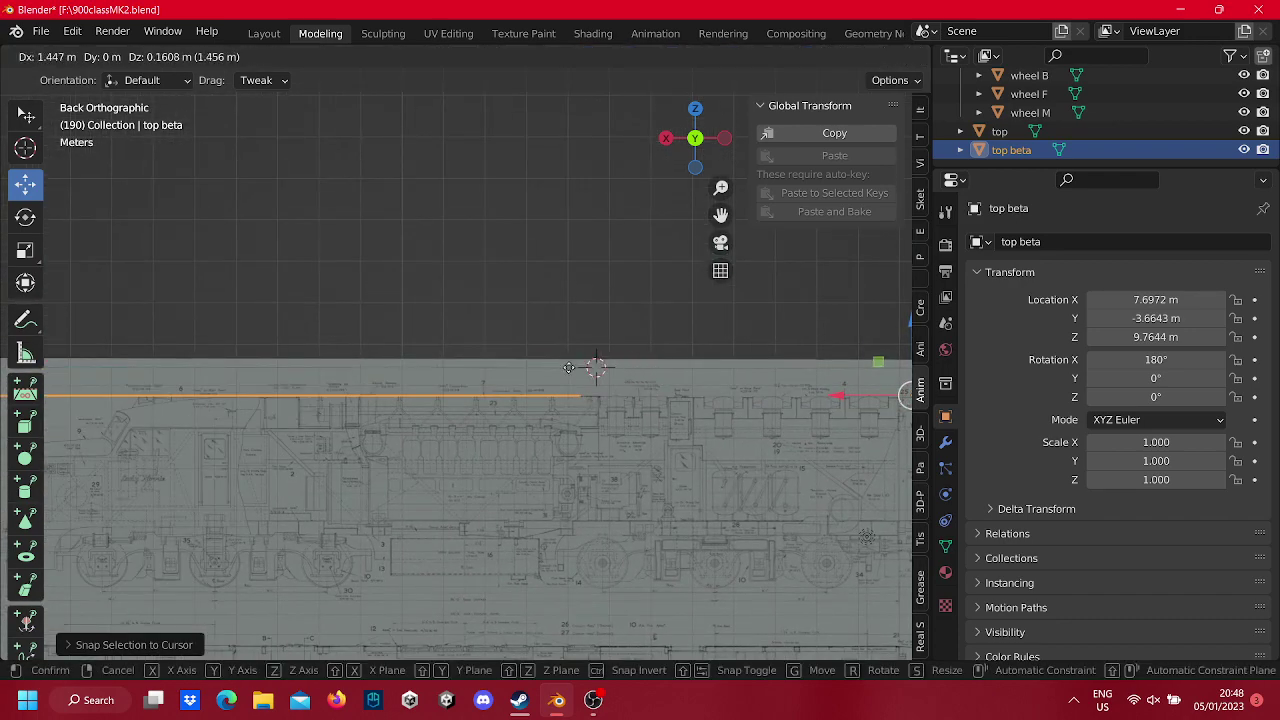
pyautogui.click(418, 371)
pyautogui.rightClick(420, 371)
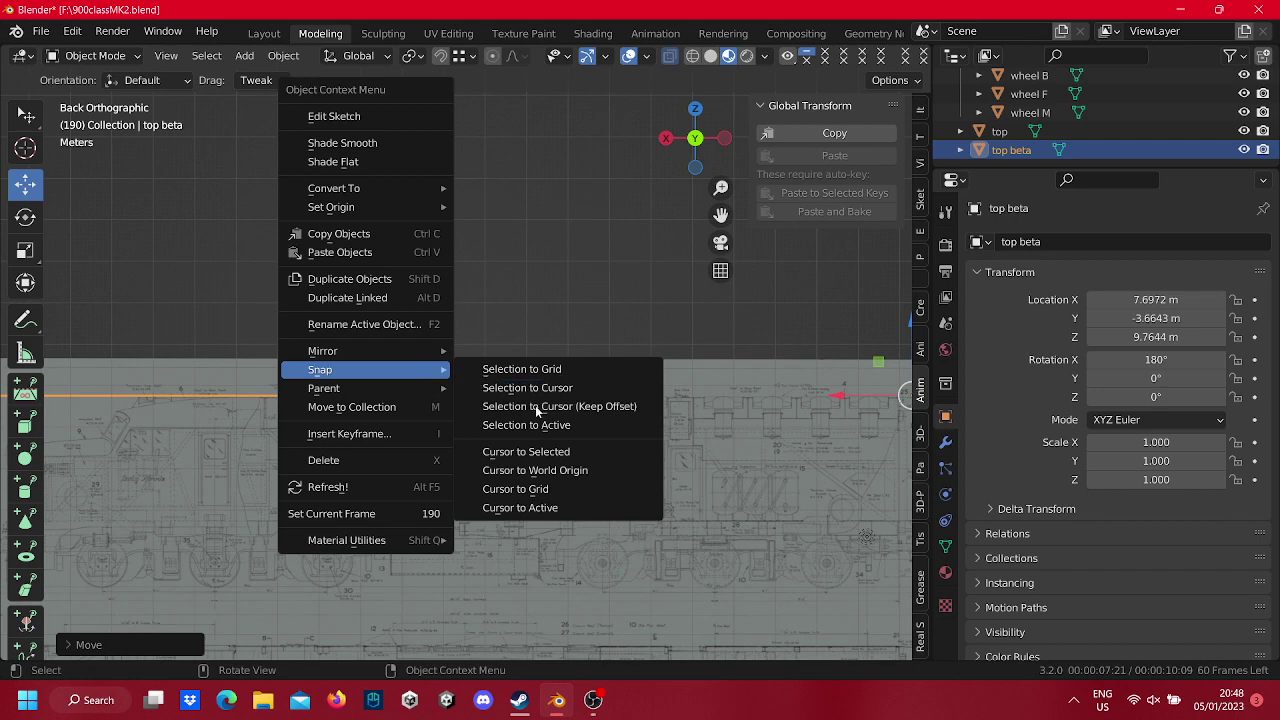
pyautogui.click(559, 418)
pyautogui.rightClick(520, 374)
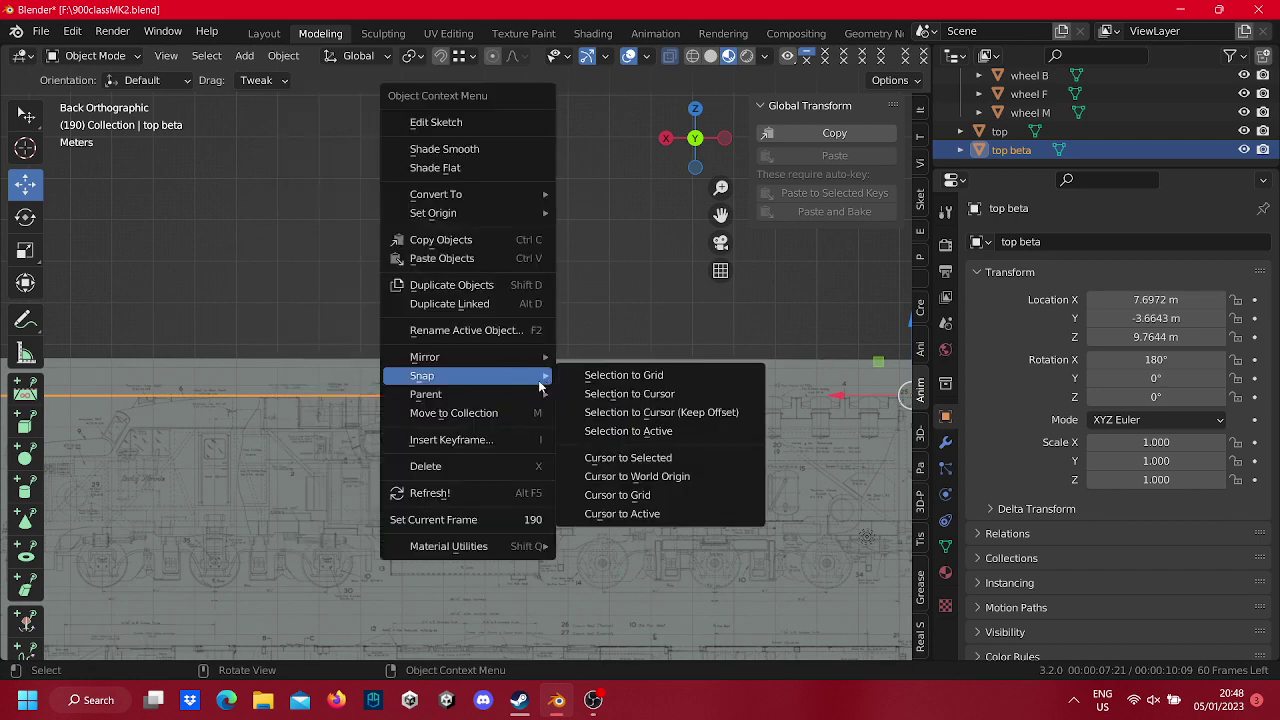
pyautogui.click(618, 400)
# Reposition top beta over the roof and snap it to the cursor at the roof's end.
pyautogui.scroll(-4, 569, 394)
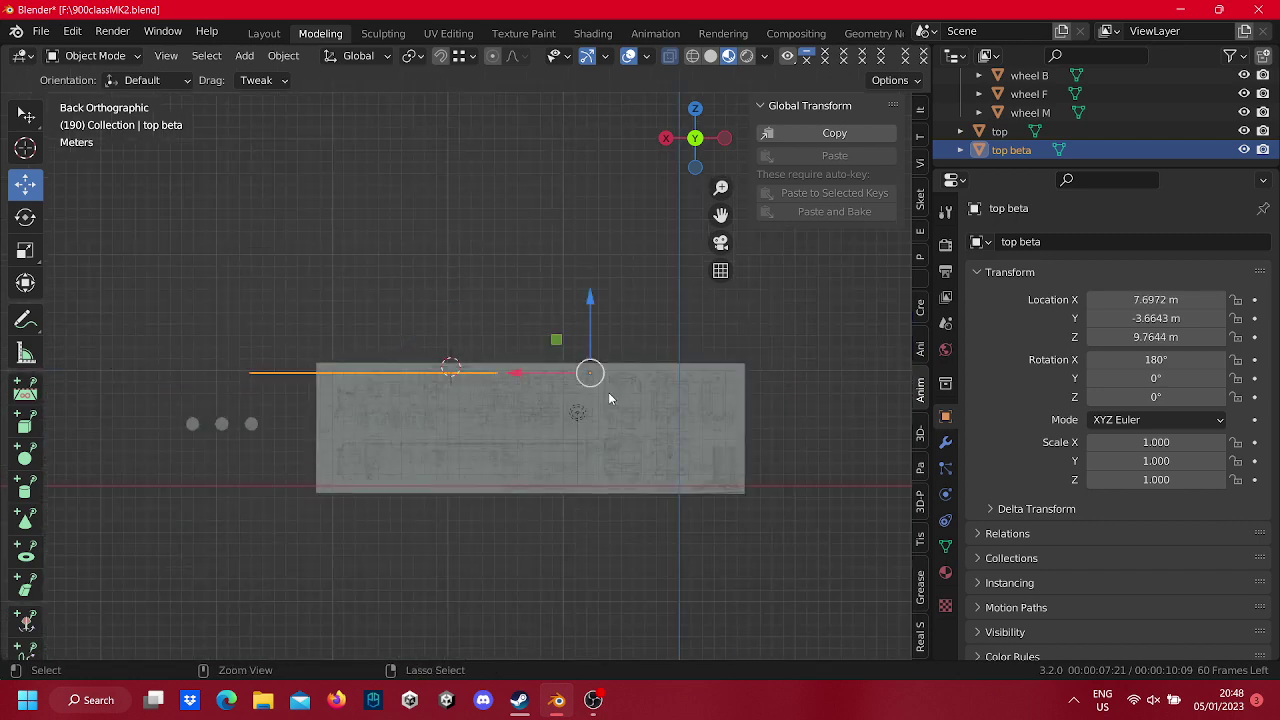
pyautogui.scroll(5, 684, 376)
pyautogui.keyDown('shift'); pyautogui.moveTo(684, 376); pyautogui.dragTo(525, 344, button='middle'); pyautogui.keyUp('shift')
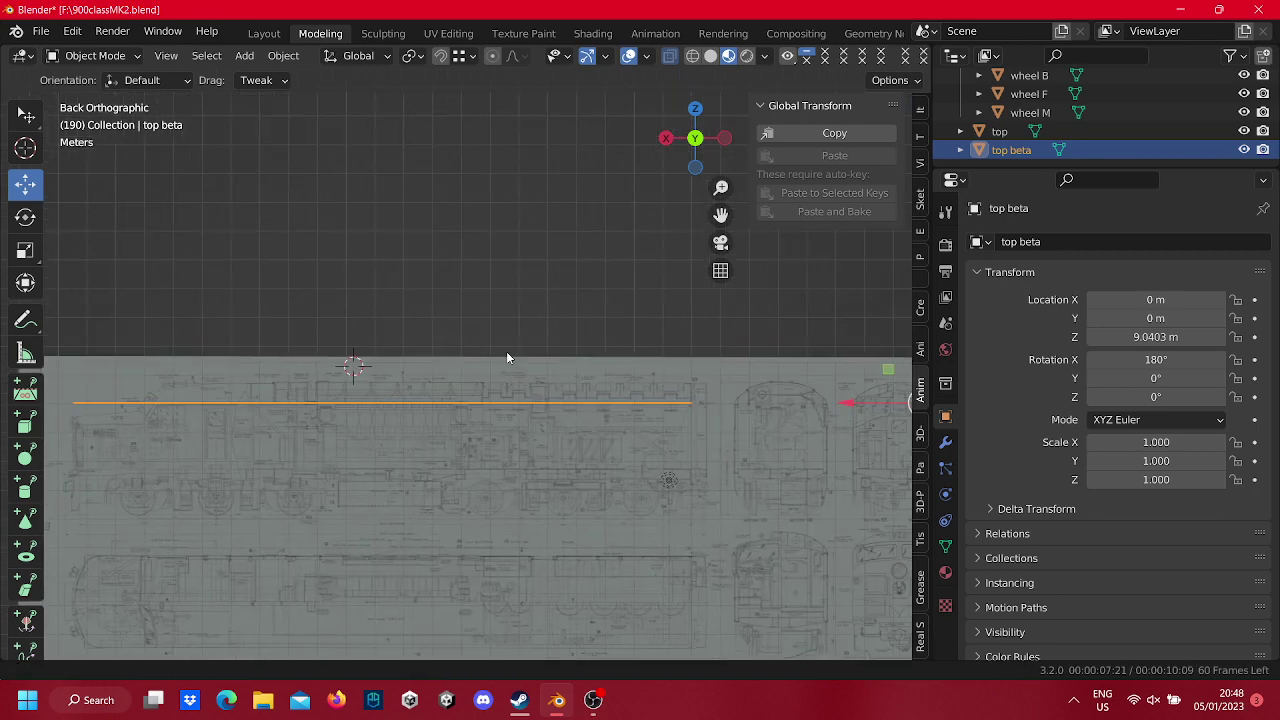
pyautogui.press('g')
pyautogui.click(600, 347)
pyautogui.scroll(5, 638, 347)
pyautogui.rightClick(640, 340)
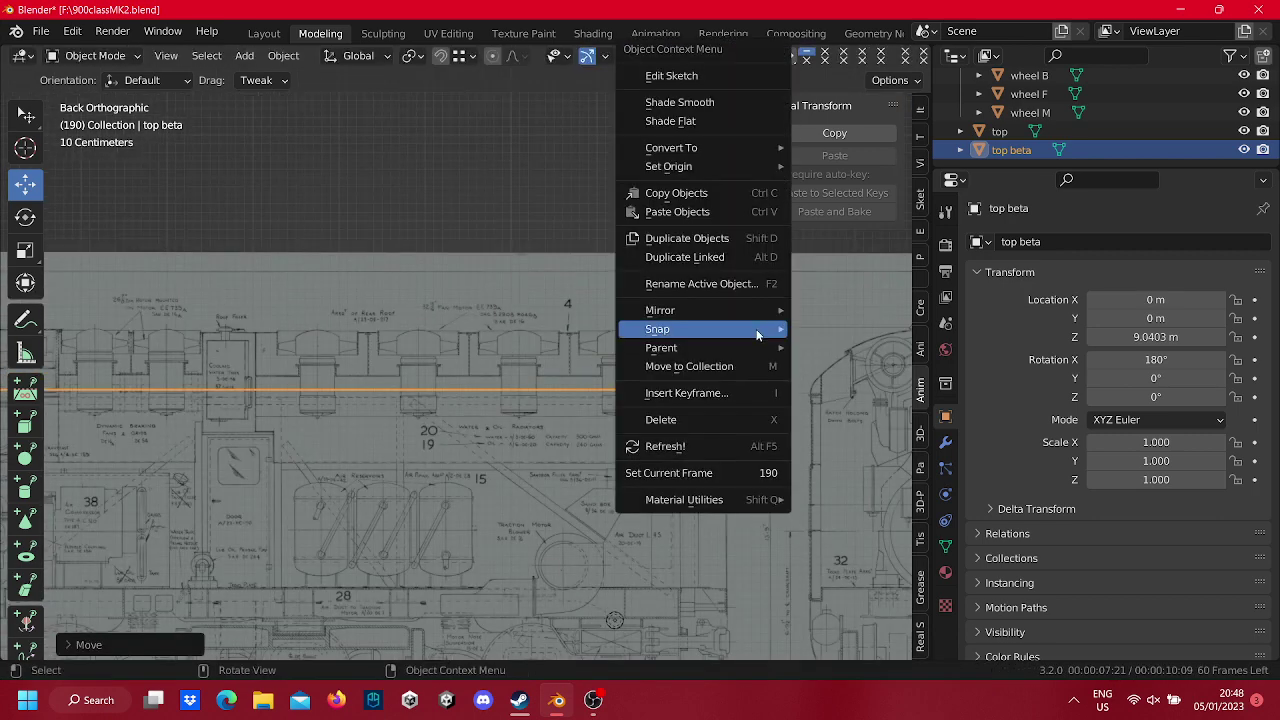
pyautogui.moveTo(700, 329)
pyautogui.click(842, 347)
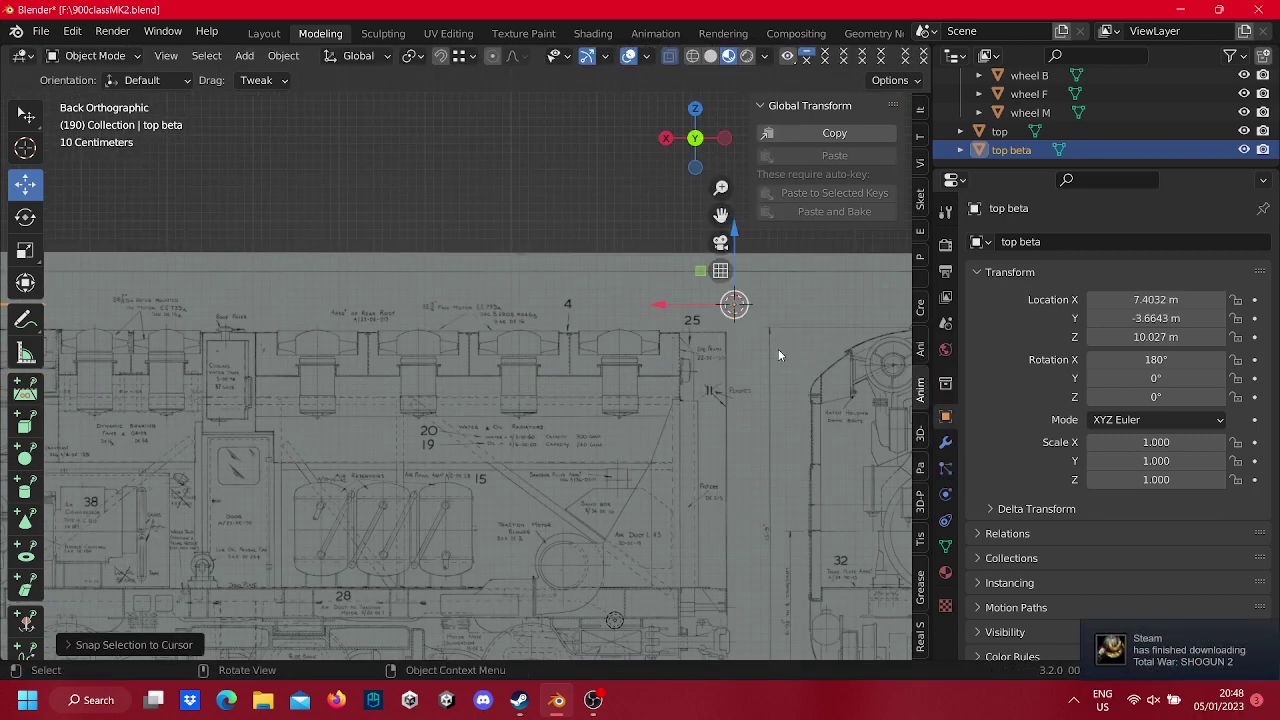
# Snap the 3D cursor to top beta and move the copy toward the roof line.
pyautogui.scroll(-5, 671, 345)
pyautogui.scroll(-5, 529, 361)
pyautogui.scroll(5, 527, 361)
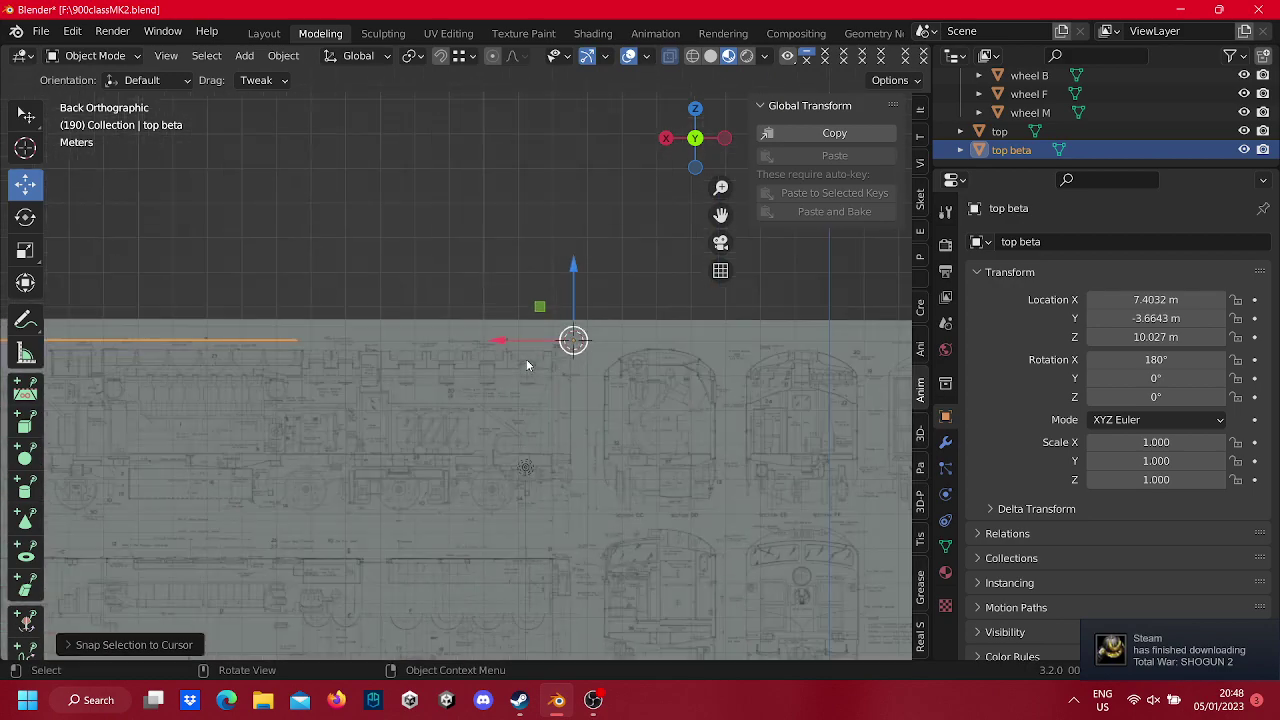
pyautogui.scroll(5, 526, 359)
pyautogui.scroll(-1, 519, 370)
pyautogui.scroll(-2, 480, 365)
pyautogui.scroll(-2, 470, 358)
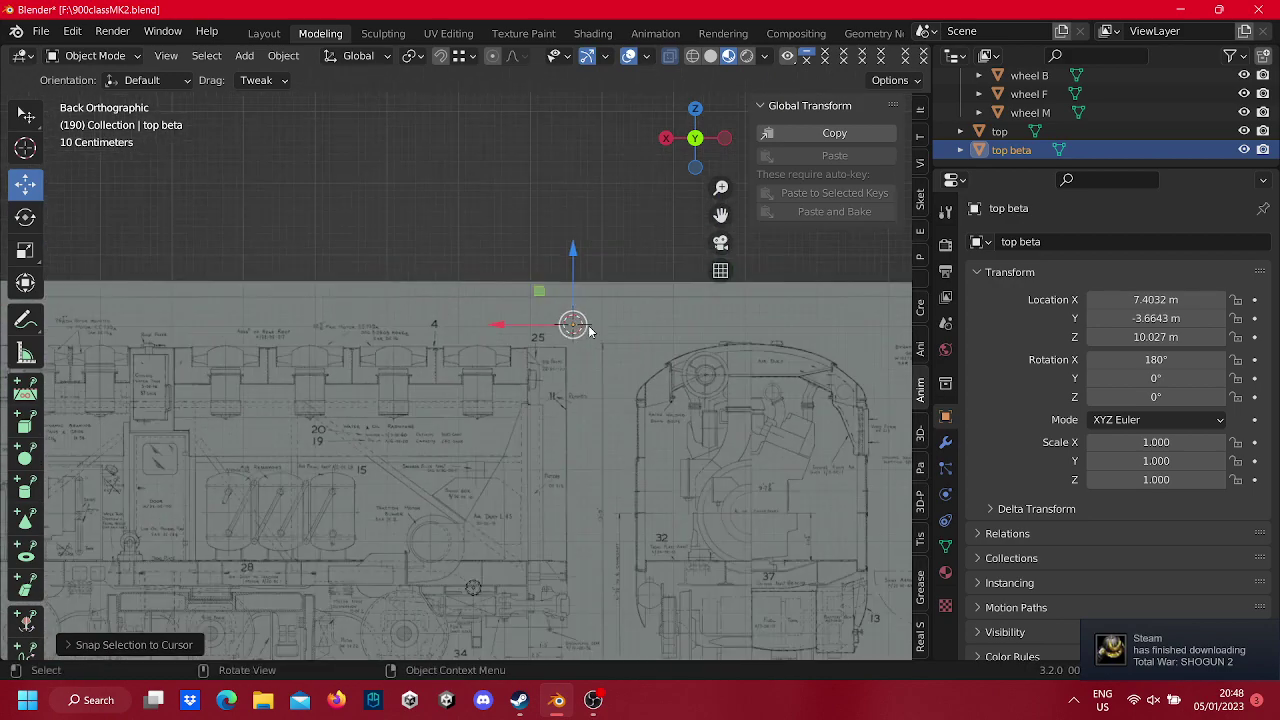
pyautogui.scroll(-2, 498, 353)
pyautogui.scroll(3, 557, 362)
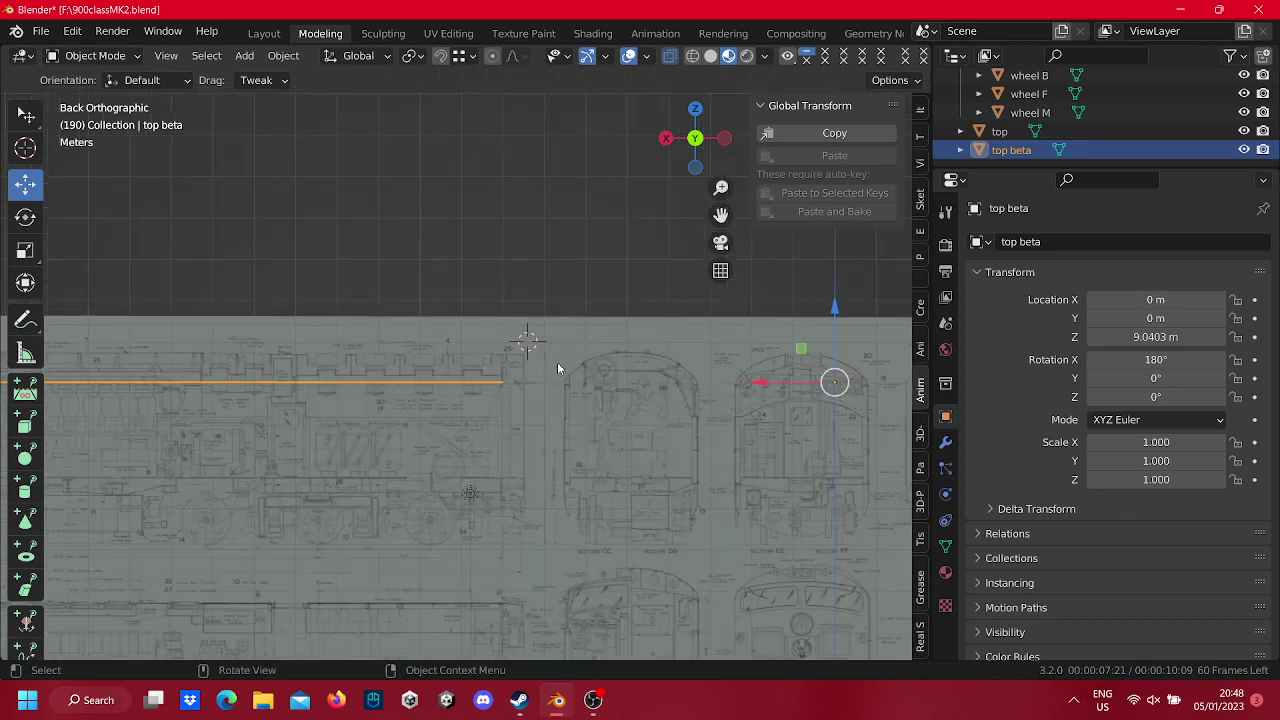
pyautogui.scroll(3, 570, 350)
pyautogui.rightClick(577, 355)
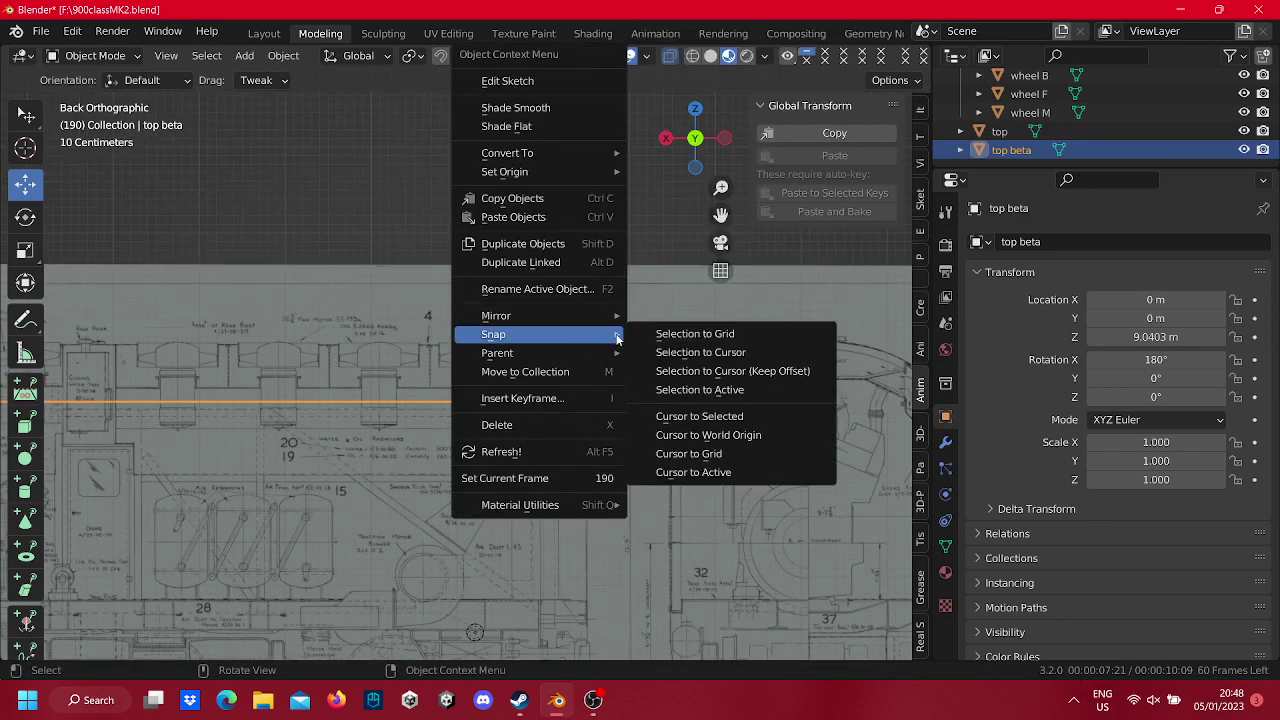
pyautogui.click(710, 421)
pyautogui.scroll(-3, 600, 372)
pyautogui.scroll(-1, 588, 362)
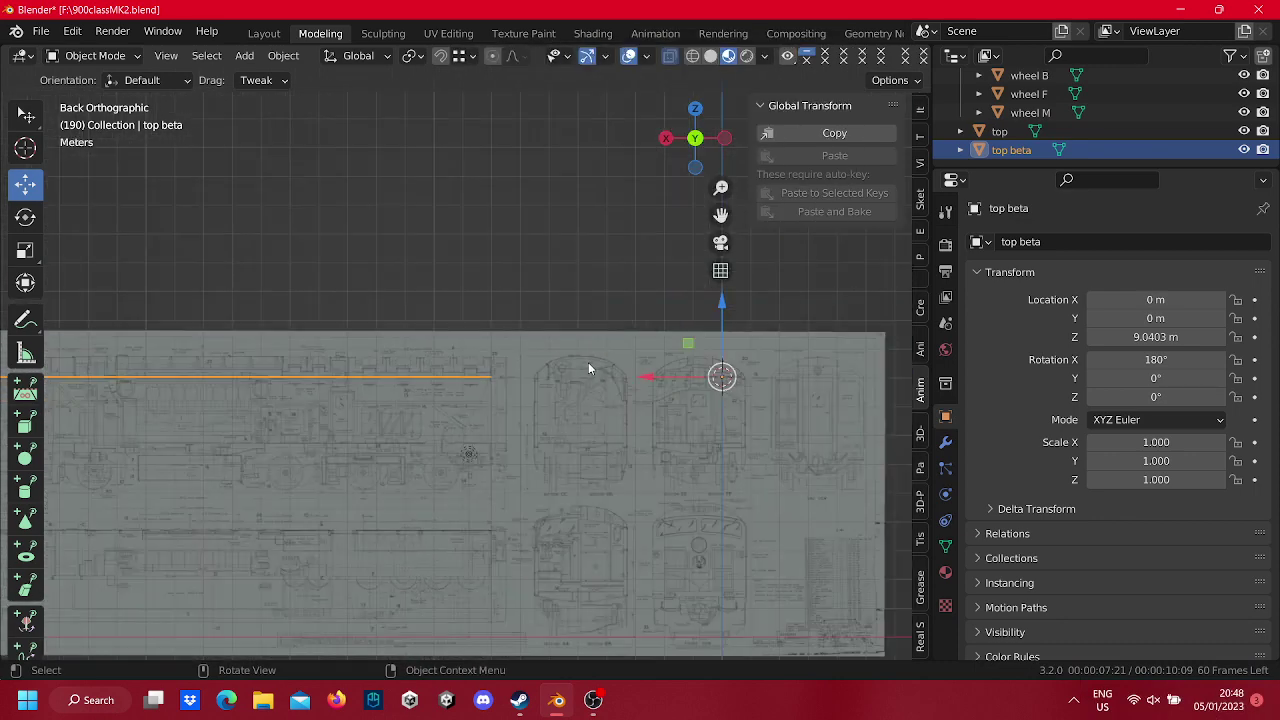
pyautogui.press('g')
pyautogui.click(502, 340)
# Set the cursor to top beta's origin and raise the copy on Z to 9.6834 m.
pyautogui.scroll(3, 510, 336)
pyautogui.rightClick(525, 329)
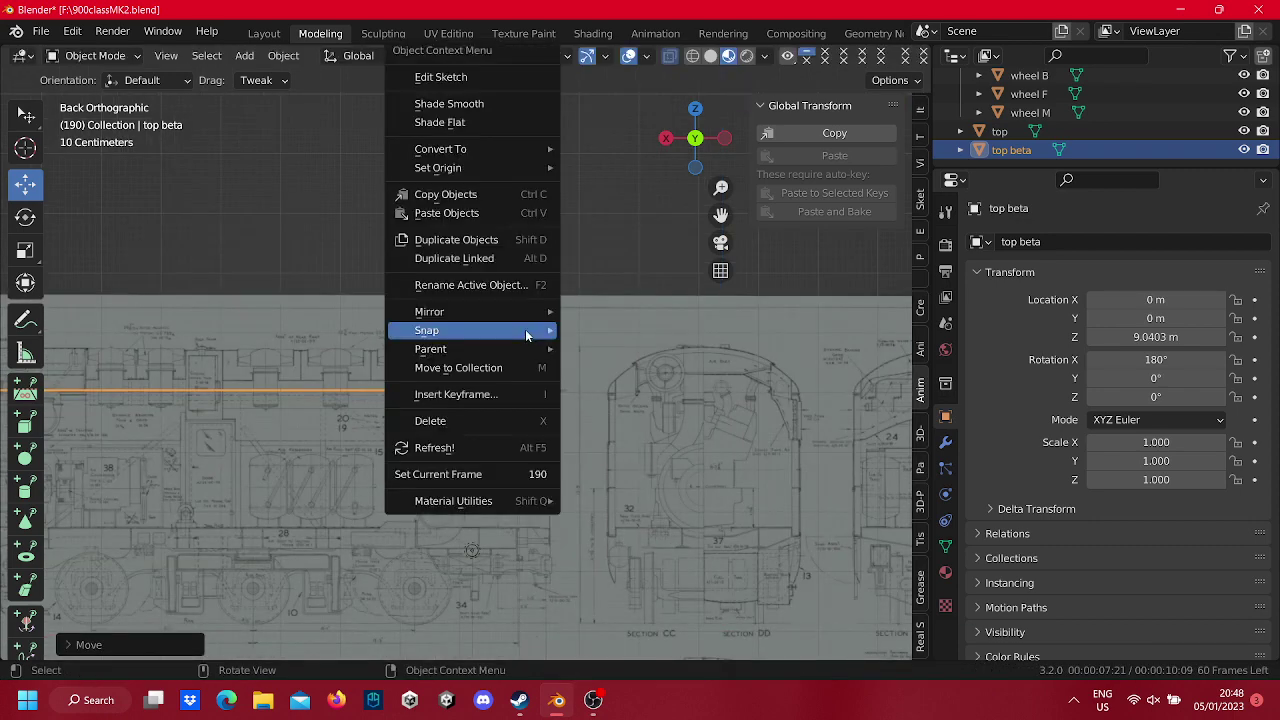
pyautogui.moveTo(427, 330)
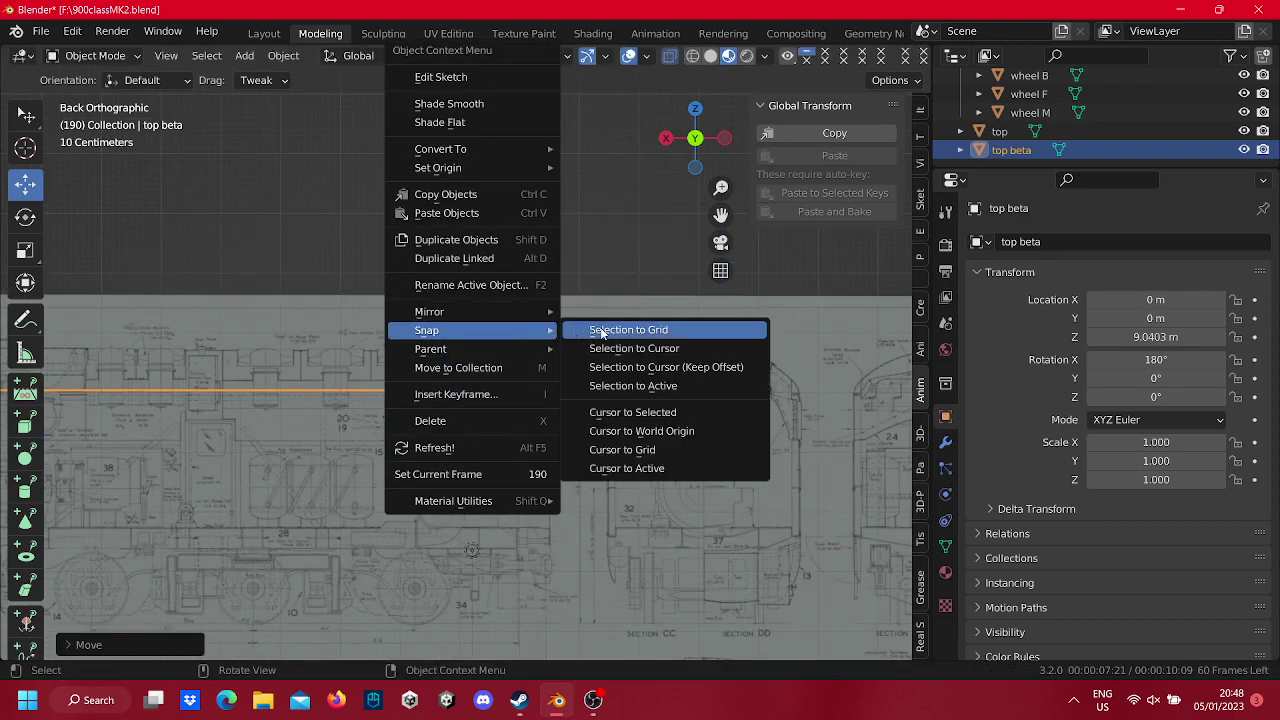
pyautogui.click(667, 449)
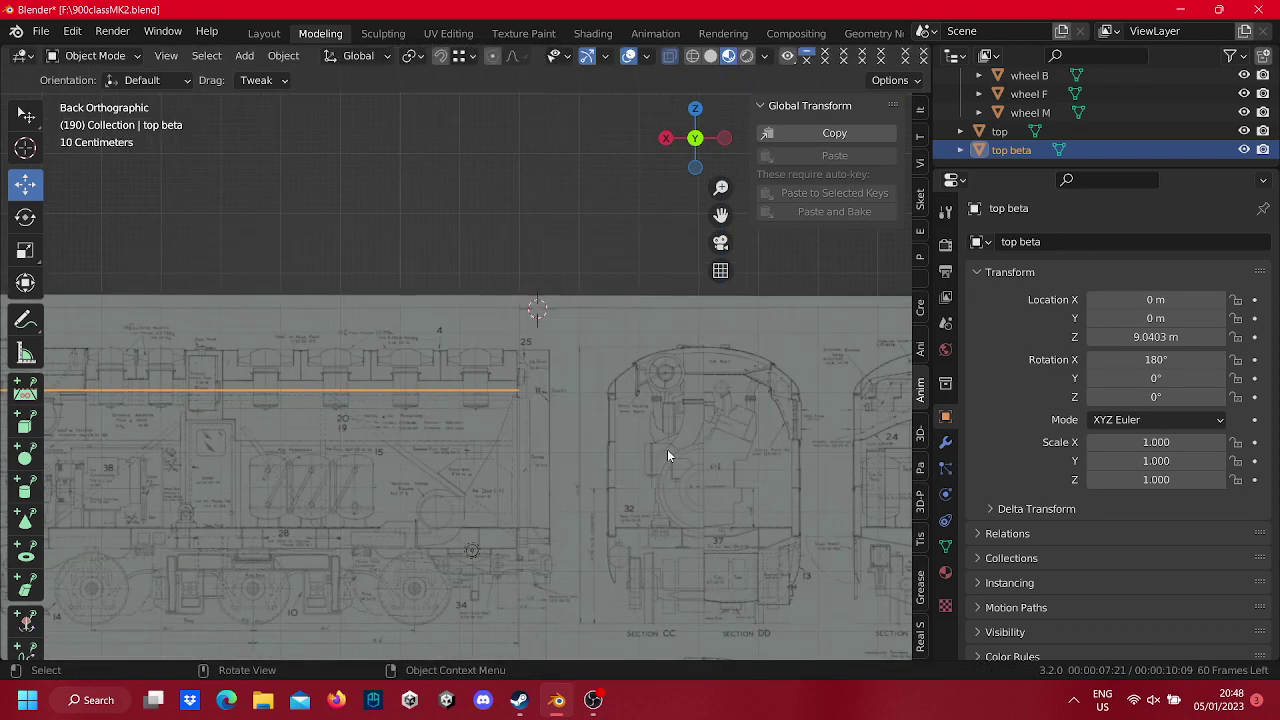
pyautogui.scroll(-3, 667, 449)
pyautogui.scroll(2, 478, 352)
pyautogui.rightClick(511, 334)
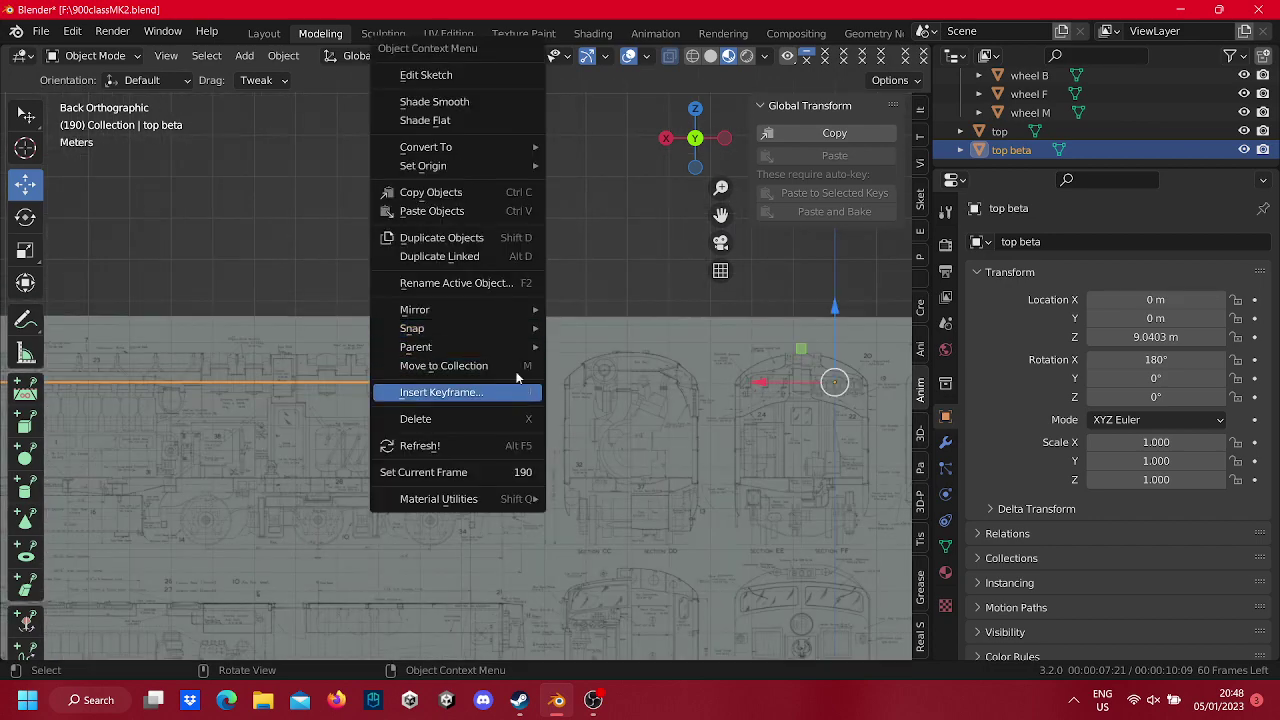
pyautogui.moveTo(455, 328)
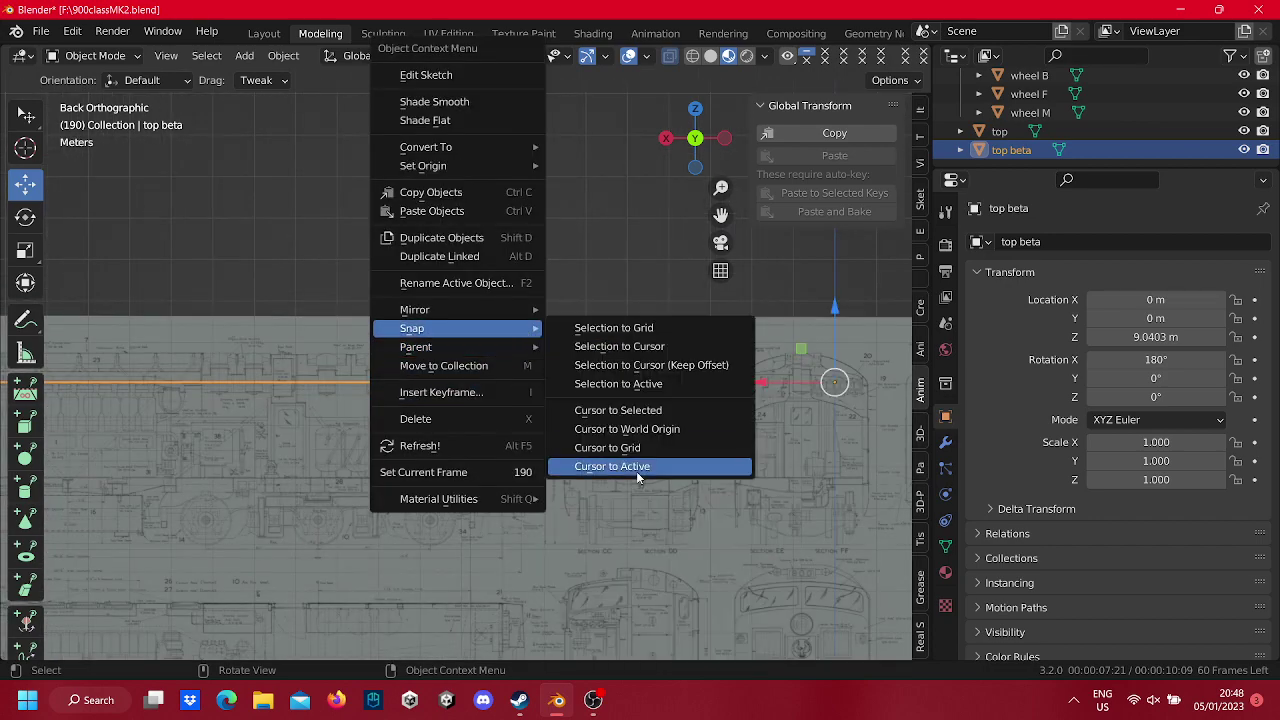
pyautogui.click(638, 470)
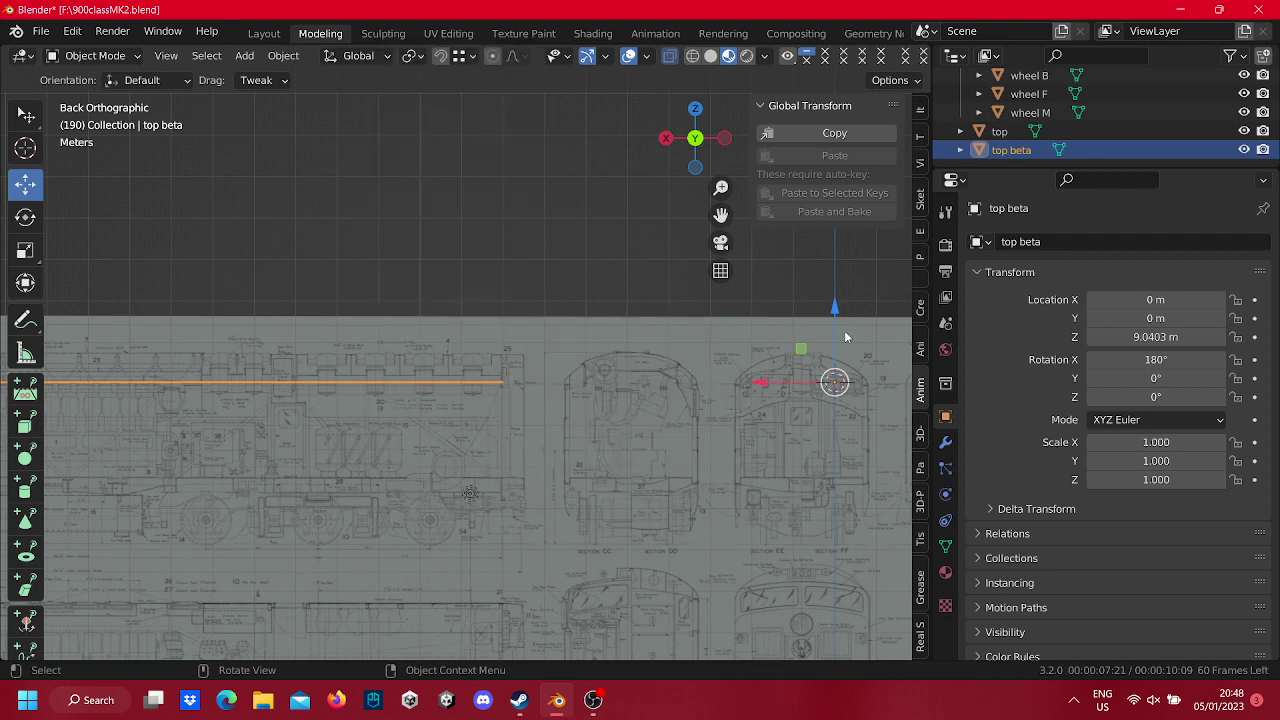
pyautogui.moveTo(835, 320); pyautogui.dragTo(828, 323)
pyautogui.moveTo(828, 323)
pyautogui.keyDown('shift'); pyautogui.mouseDown(button='middle')
pyautogui.moveTo(490, 442)
pyautogui.moveTo(736, 414)
pyautogui.moveTo(362, 391)
pyautogui.moveTo(520, 400)
pyautogui.mouseUp(button='middle'); pyautogui.keyUp('shift')
pyautogui.keyDown('shift'); pyautogui.moveTo(376, 377); pyautogui.dragTo(568, 378, button='middle'); pyautogui.keyUp('shift')
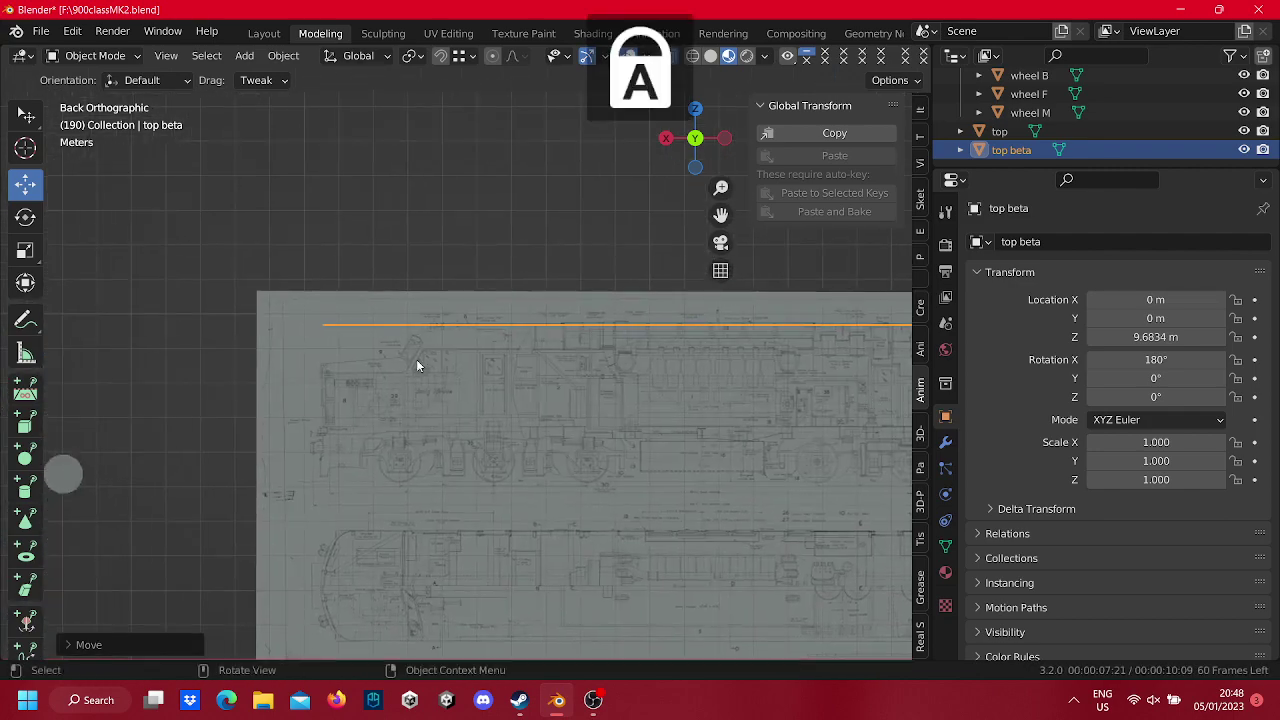
# Enter Edit Mode on top beta and return to the straight-on back view of the cab roof.
pyautogui.press('Tab')
pyautogui.scroll(2, 420, 357)
pyautogui.scroll(2, 460, 362)
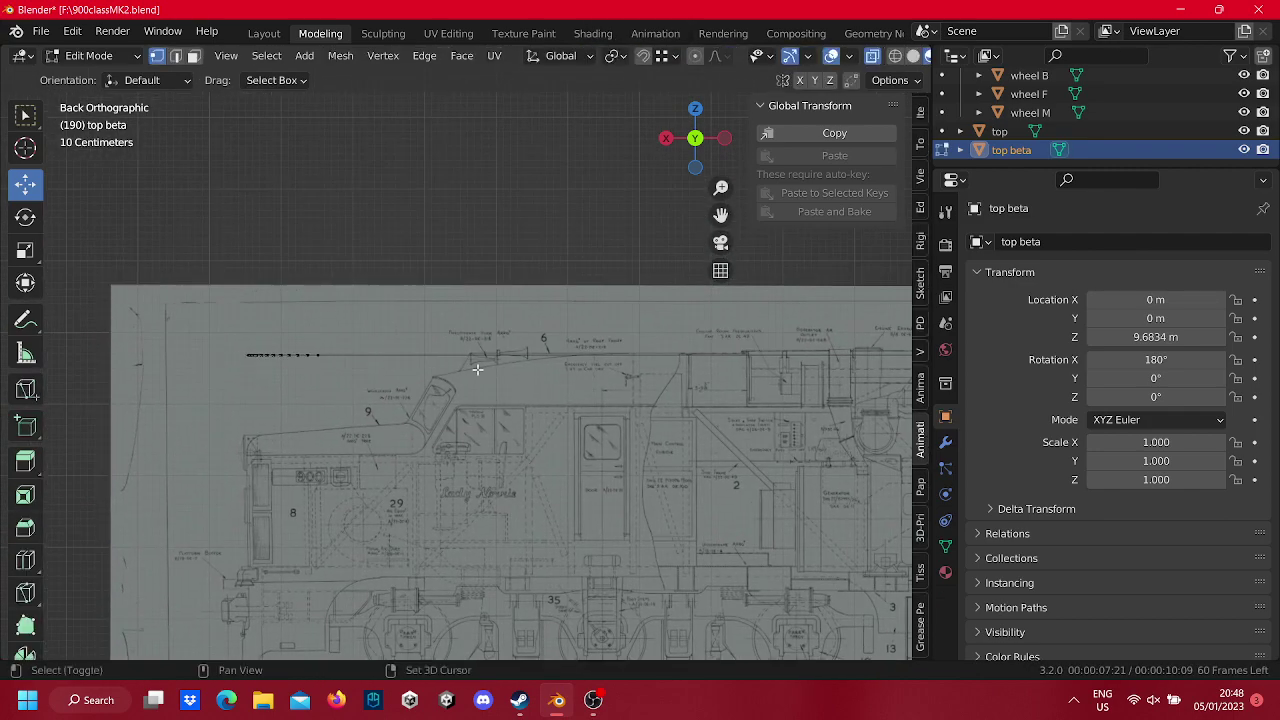
pyautogui.moveTo(477, 366)
pyautogui.mouseDown(button='middle')
pyautogui.moveTo(494, 503)
pyautogui.moveTo(586, 343)
pyautogui.moveTo(586, 366)
pyautogui.moveTo(667, 137)
pyautogui.mouseUp(button='middle')
pyautogui.click(695, 152)
pyautogui.scroll(3, 464, 393)
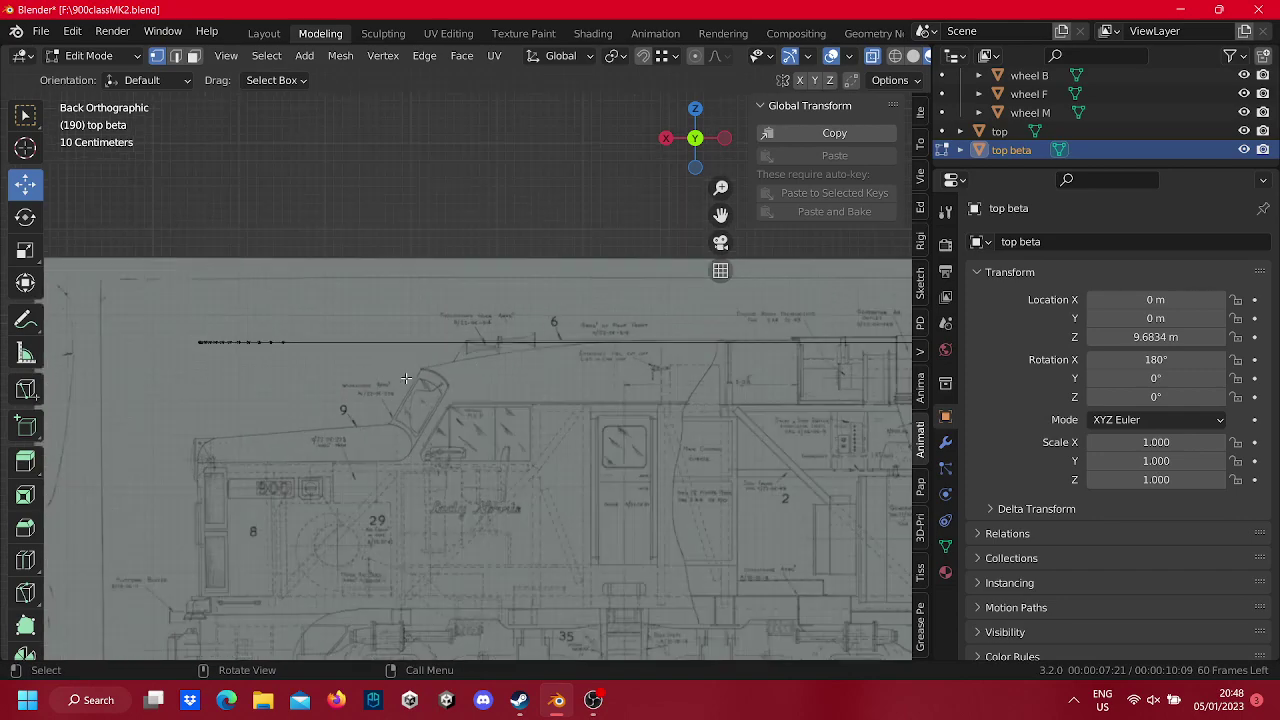
pyautogui.scroll(3, 484, 362)
pyautogui.keyDown('shift'); pyautogui.moveTo(409, 383); pyautogui.dragTo(421, 383, button='middle'); pyautogui.keyUp('shift')
pyautogui.scroll(-5, 636, 391)
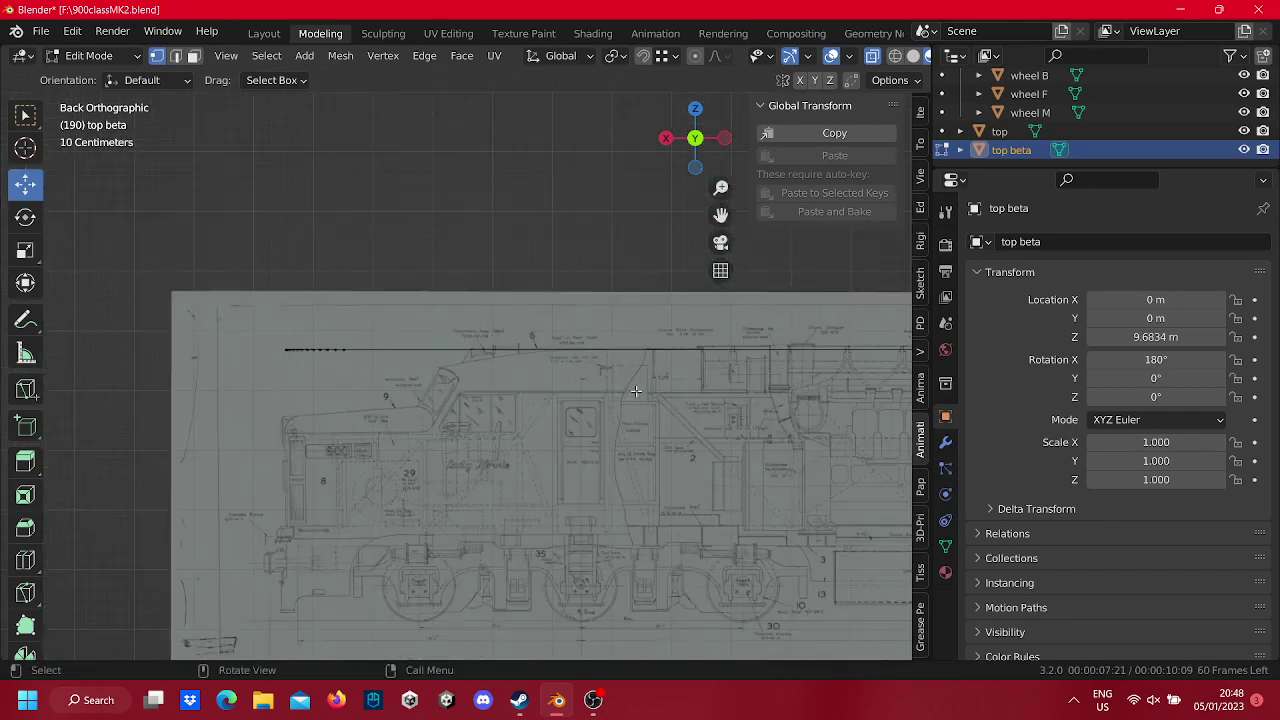
pyautogui.scroll(-2, 491, 406)
pyautogui.scroll(-3, 687, 417)
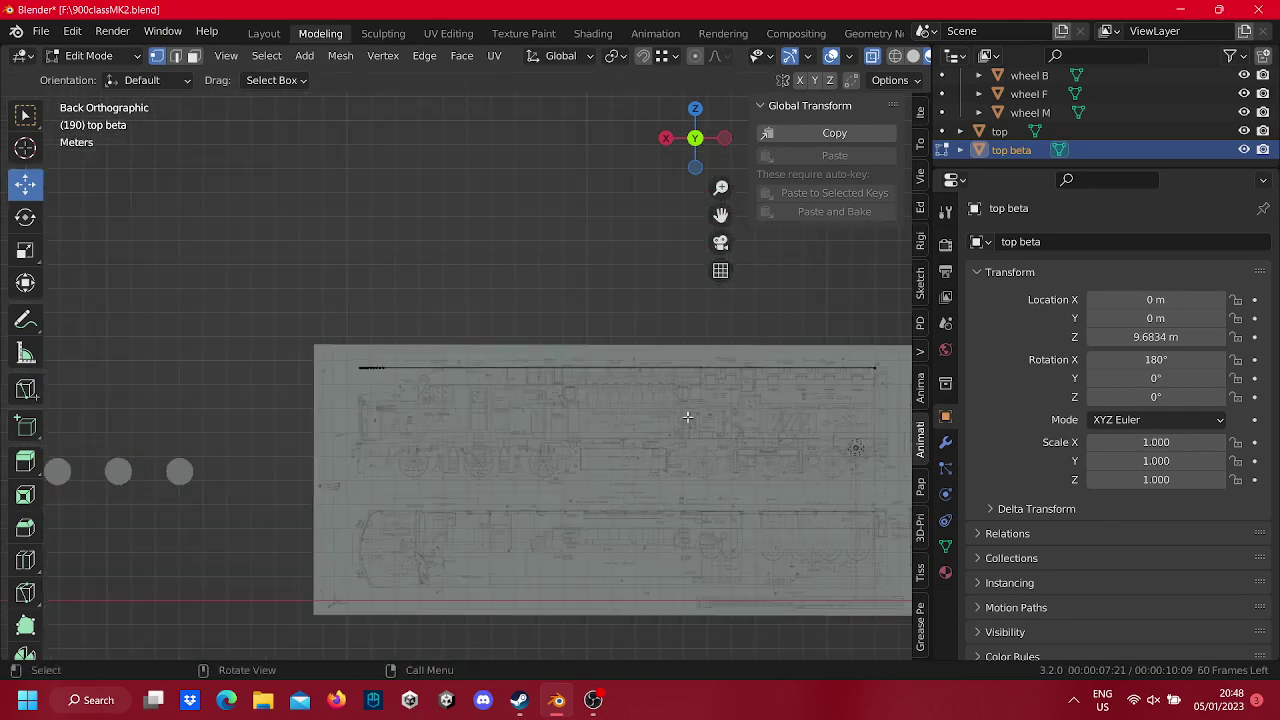
# Box-select the outline's top edge and raise it about 0.036 m onto the roof line.
pyautogui.moveTo(884, 400); pyautogui.dragTo(298, 294)
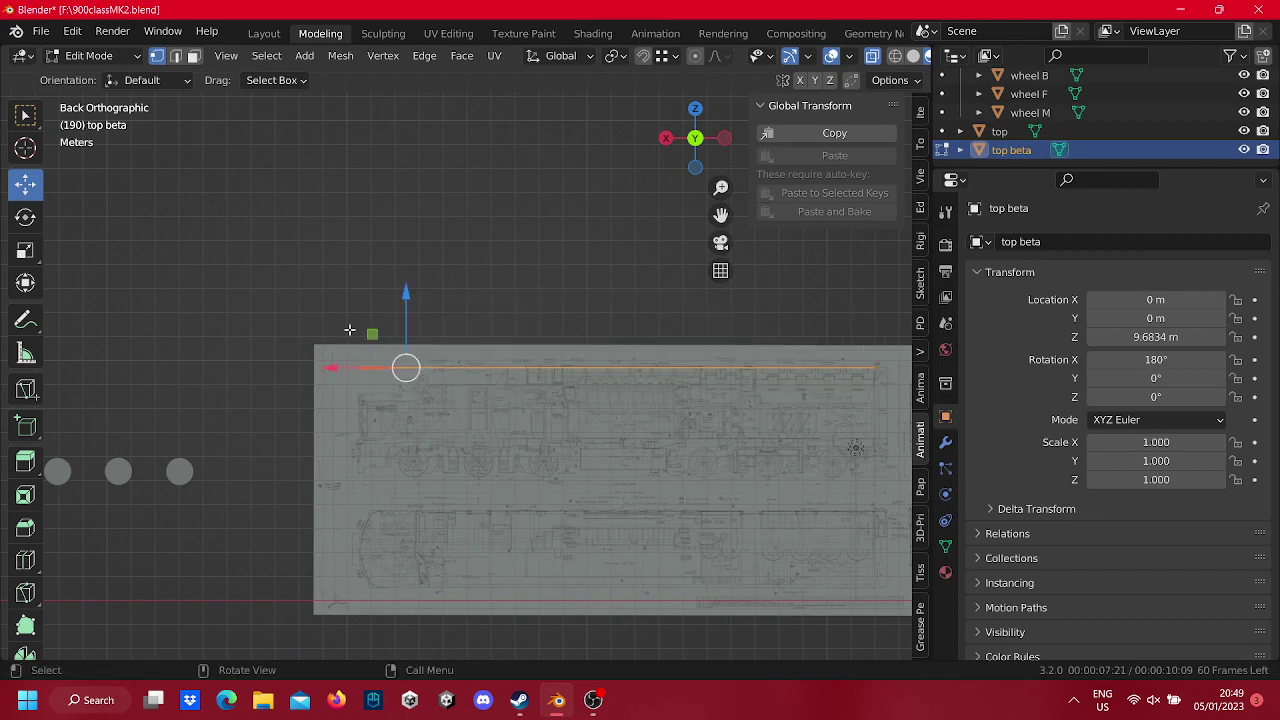
pyautogui.scroll(3, 240, 360)
pyautogui.keyDown('shift'); pyautogui.moveTo(235, 362); pyautogui.dragTo(381, 347, button='middle'); pyautogui.keyUp('shift')
pyautogui.scroll(4, 461, 354)
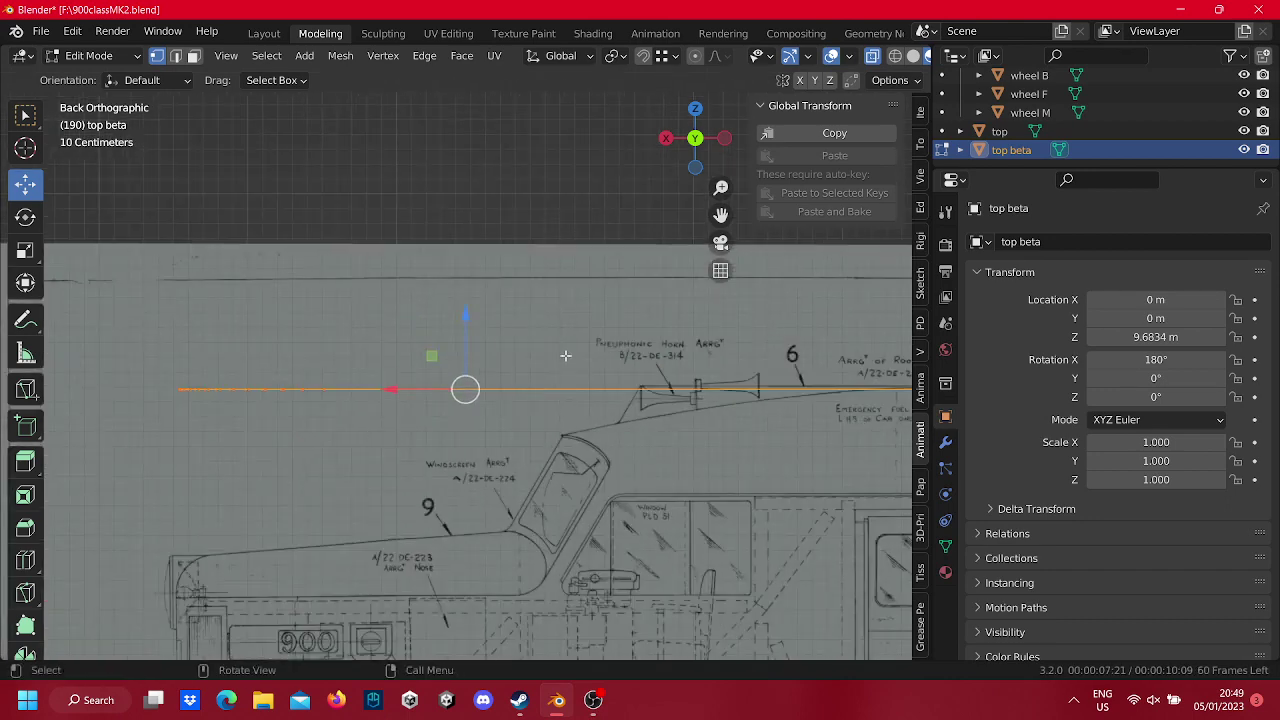
pyautogui.keyDown('shift'); pyautogui.moveTo(500, 348); pyautogui.dragTo(397, 352, button='middle'); pyautogui.keyUp('shift')
pyautogui.moveTo(362, 337); pyautogui.dragTo(359, 327)
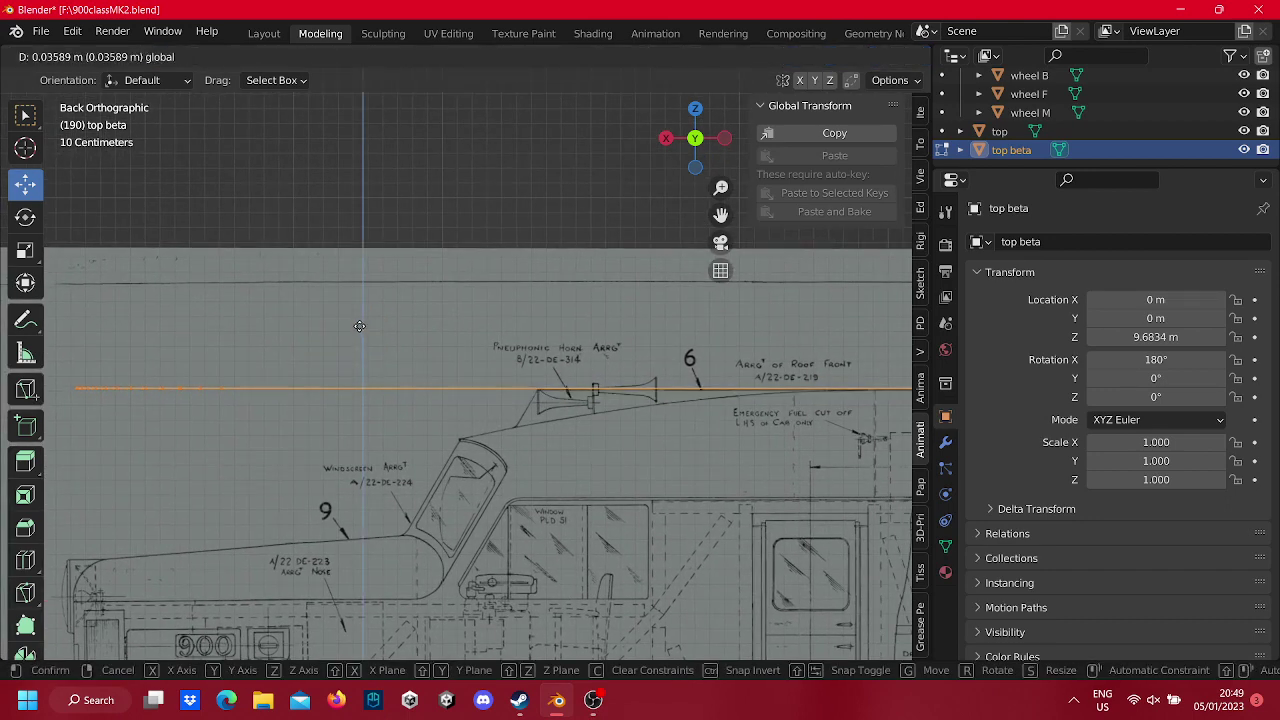
pyautogui.click(359, 327)
pyautogui.scroll(-1, 420, 360)
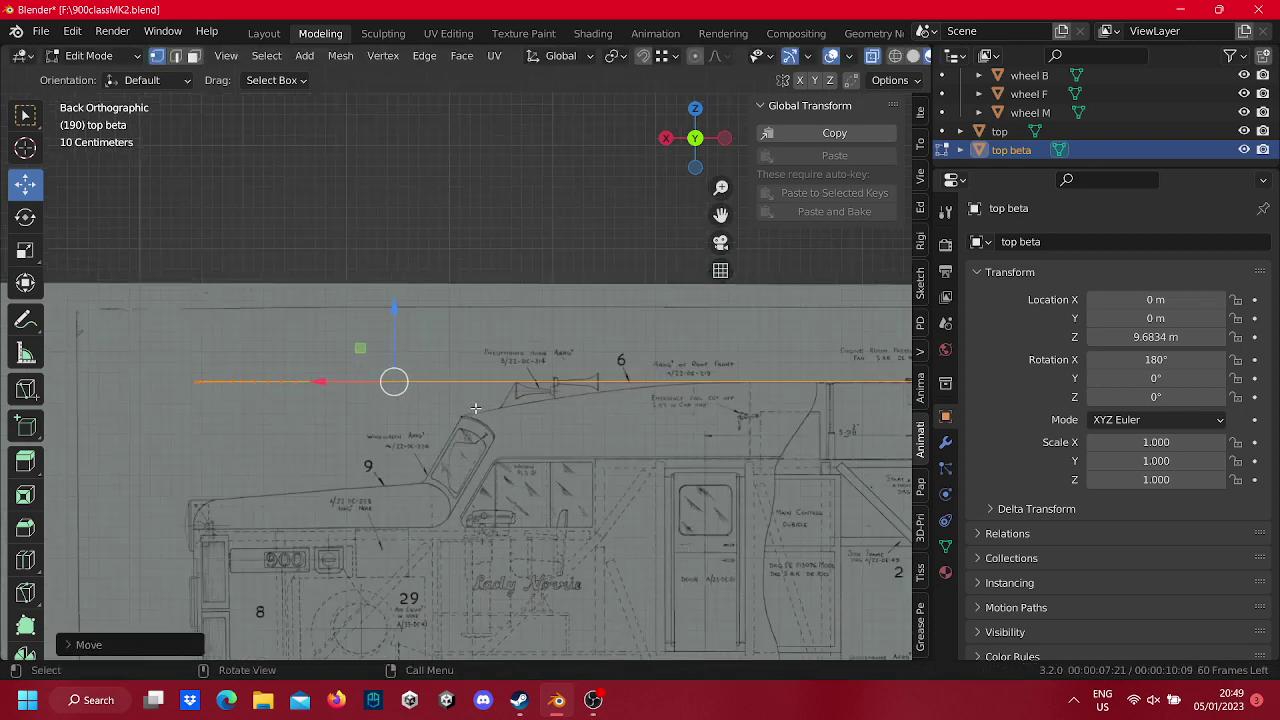
pyautogui.scroll(-3, 491, 395)
pyautogui.keyDown('shift'); pyautogui.moveTo(511, 372); pyautogui.dragTo(452, 372, button='middle'); pyautogui.keyUp('shift')
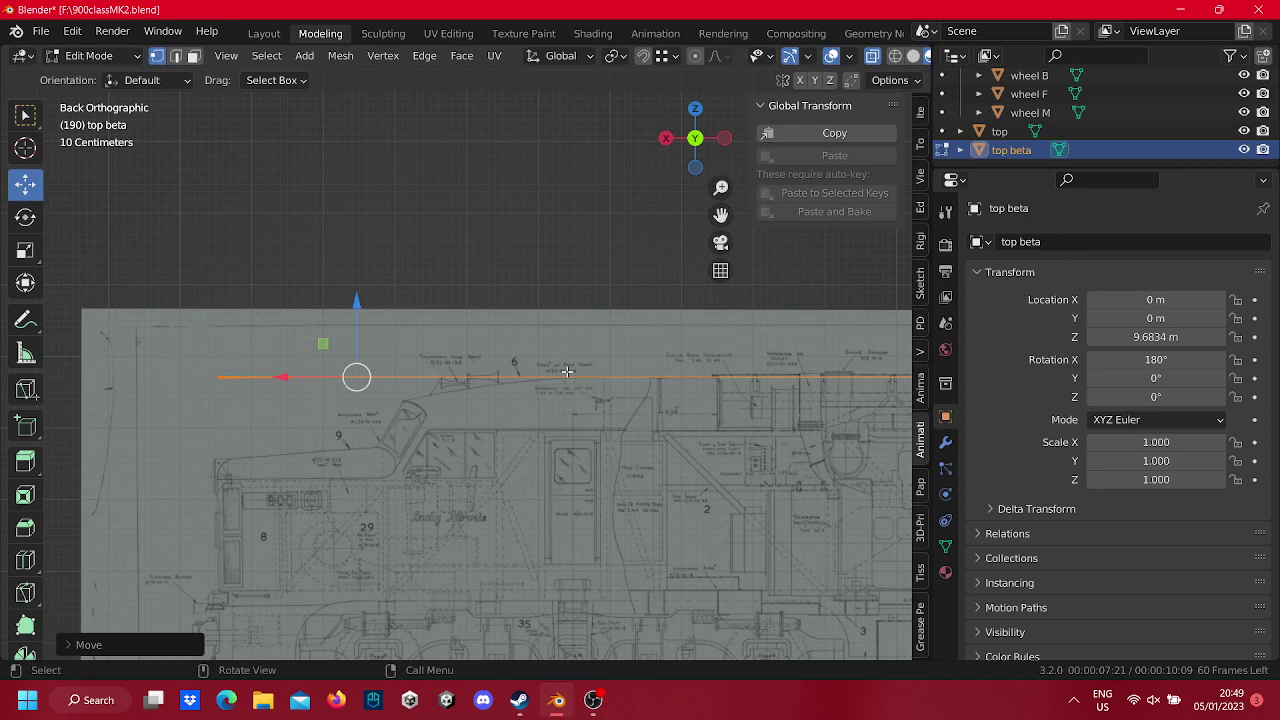
pyautogui.scroll(2, 478, 352)
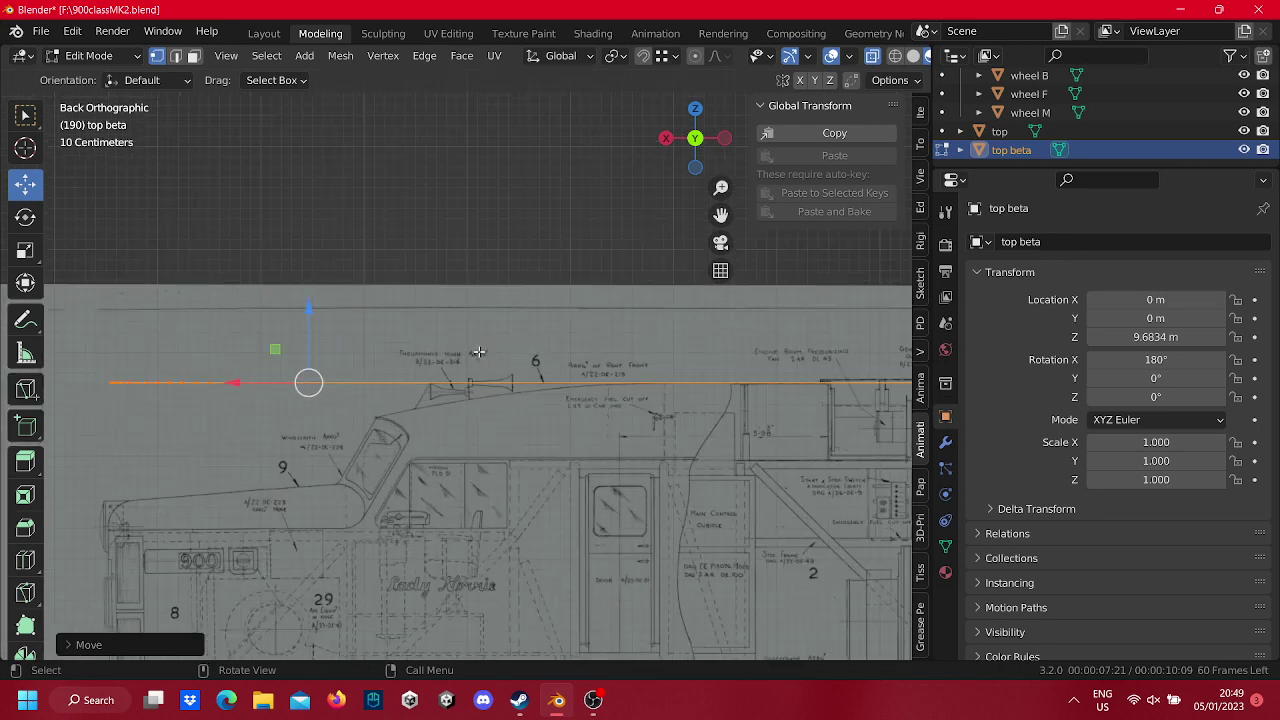
# Orbit the face into perspective, try a loop cut, then cancel it.
pyautogui.scroll(3, 493, 352)
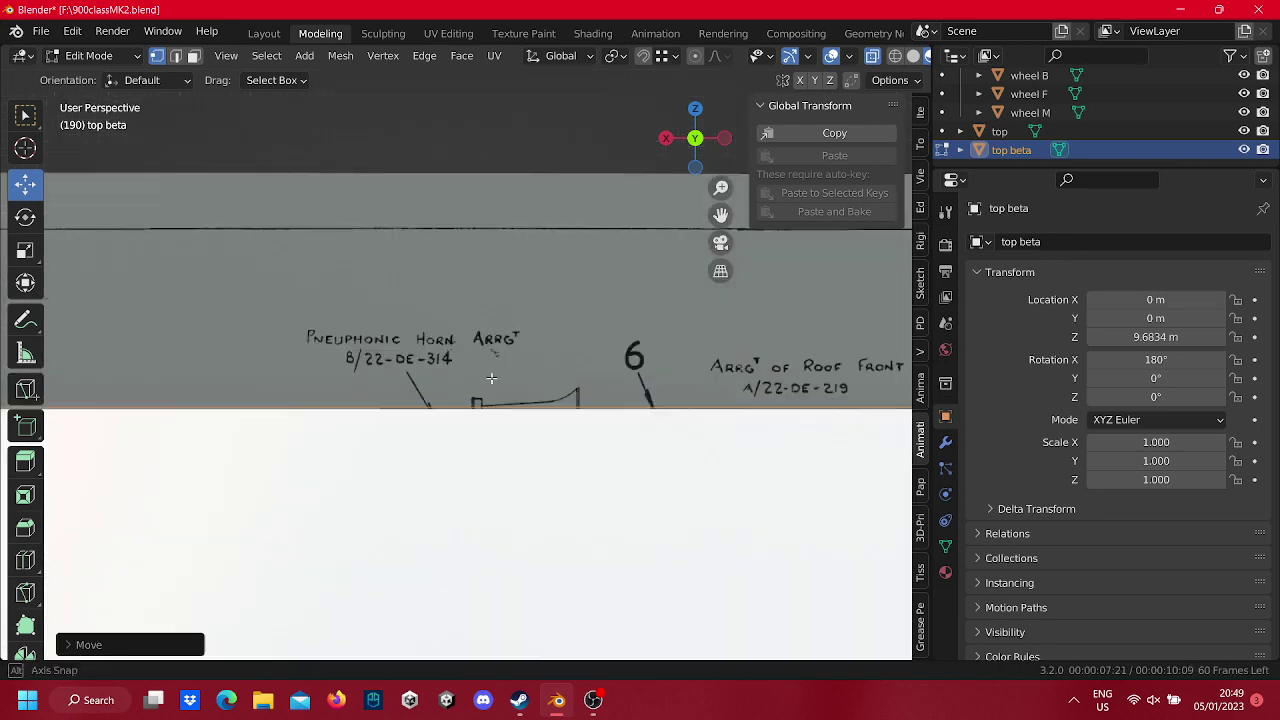
pyautogui.moveTo(493, 352); pyautogui.dragTo(546, 318, button='middle')
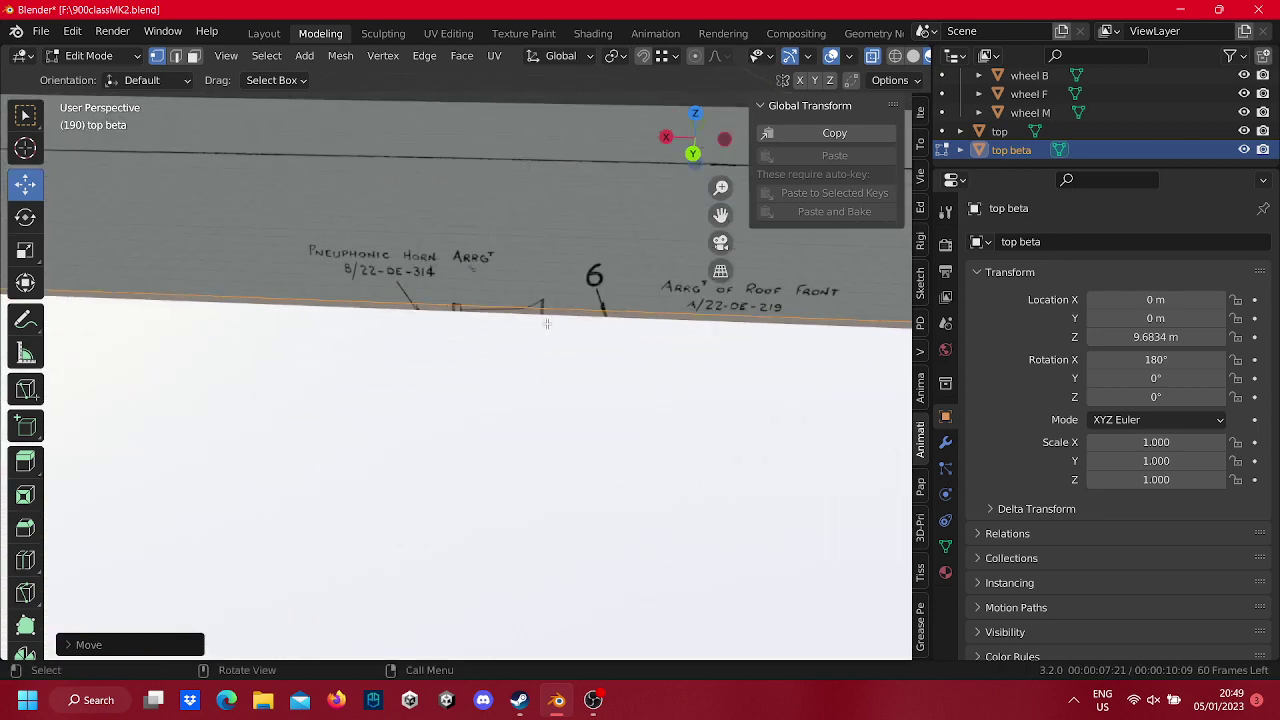
pyautogui.scroll(-5, 513, 386)
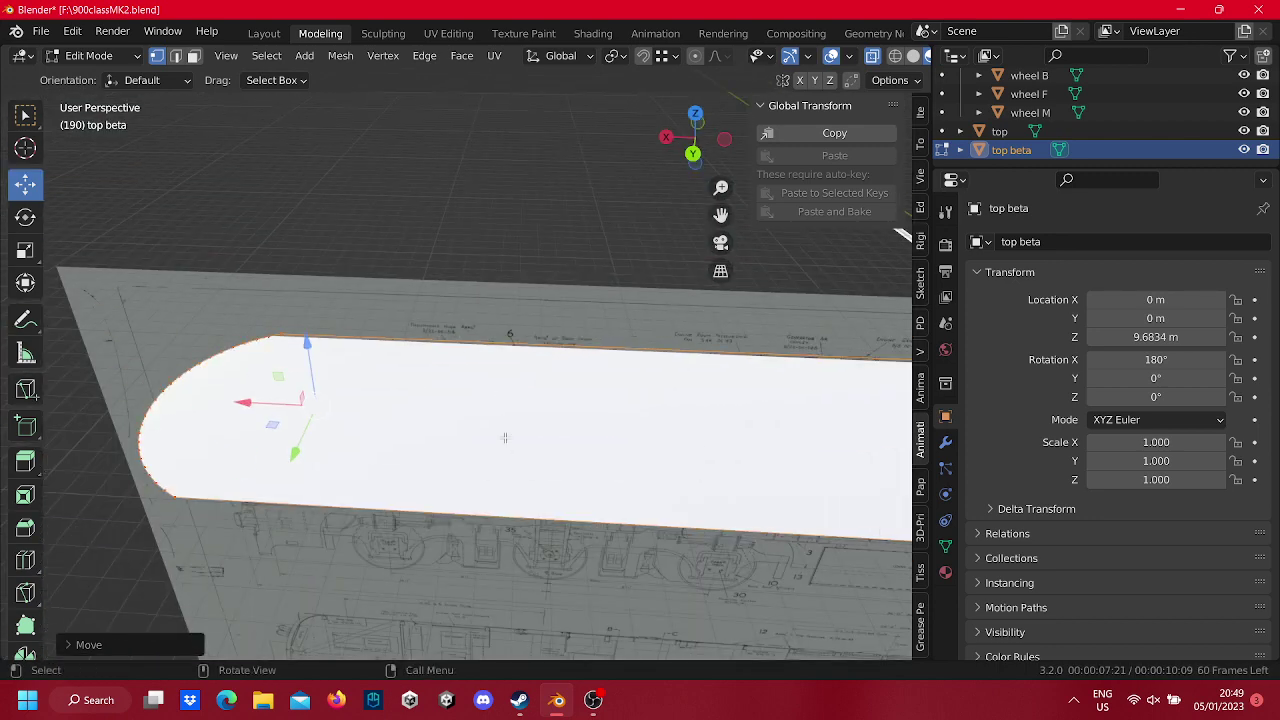
pyautogui.scroll(-3, 505, 437)
pyautogui.scroll(-2, 520, 420)
pyautogui.hotkey('ctrl', 'r')
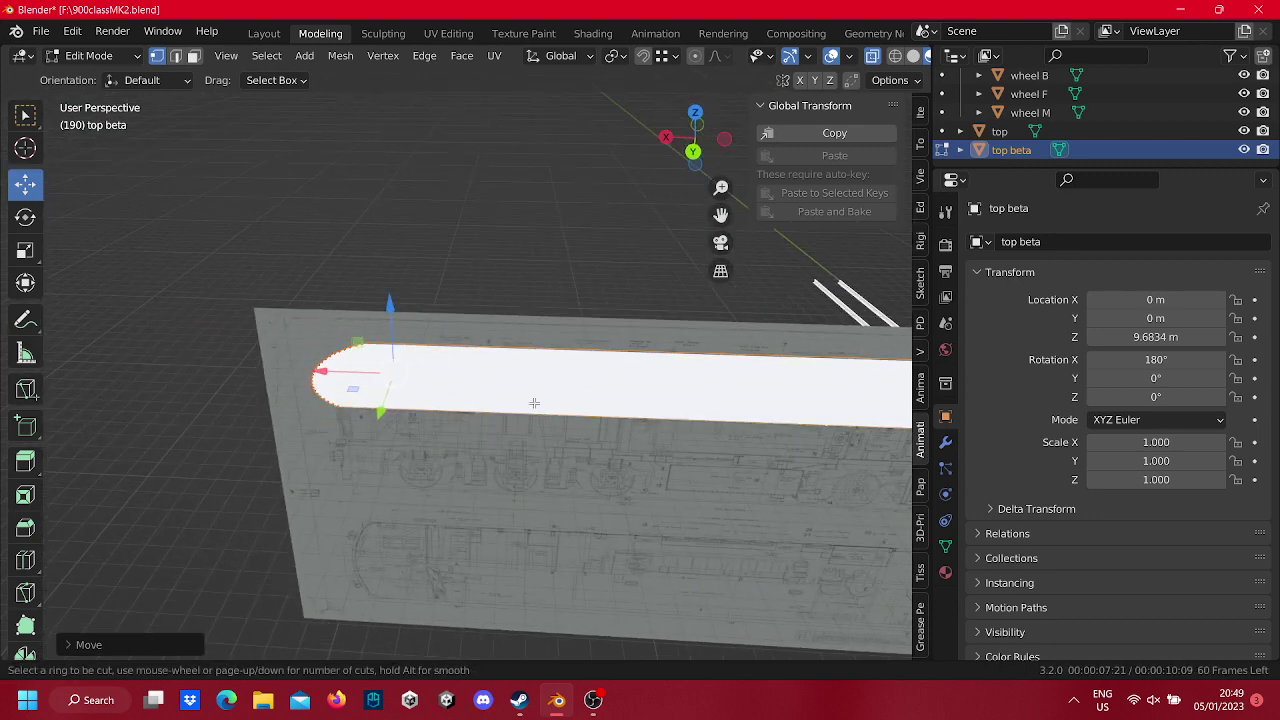
pyautogui.scroll(2, 539, 372)
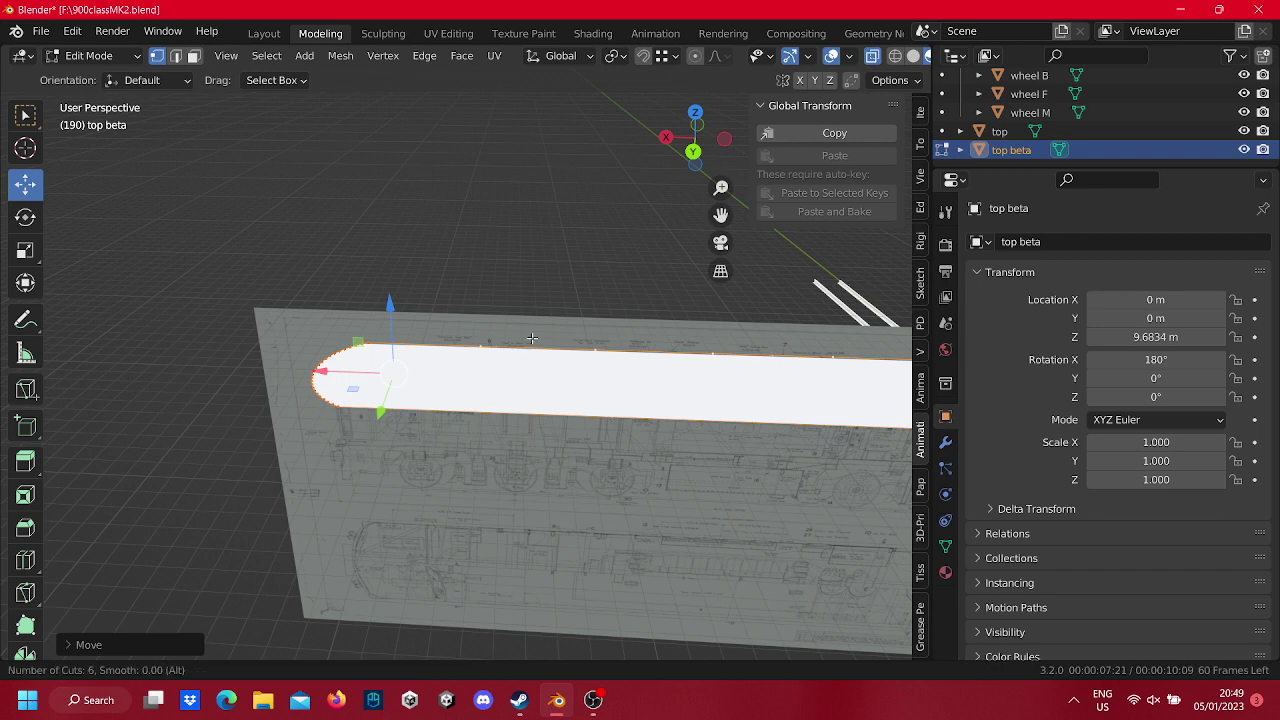
pyautogui.press('Escape')
# From a lower angle, start a new loop cut across the face and increase the cut count.
pyautogui.moveTo(548, 390)
pyautogui.mouseDown(button='middle')
pyautogui.moveTo(532, 410)
pyautogui.moveTo(540, 303)
pyautogui.moveTo(506, 345)
pyautogui.mouseUp(button='middle')
pyautogui.scroll(3, 466, 339)
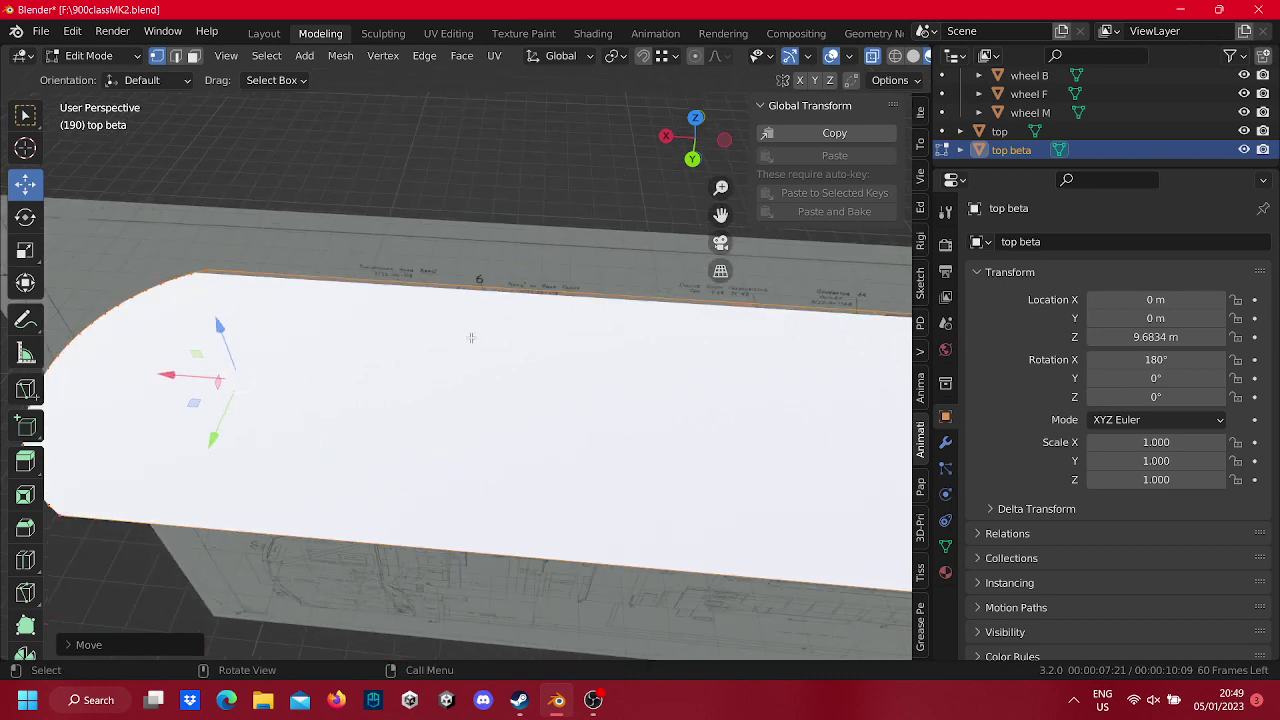
pyautogui.scroll(-2, 533, 361)
pyautogui.hotkey('ctrl', 'r')
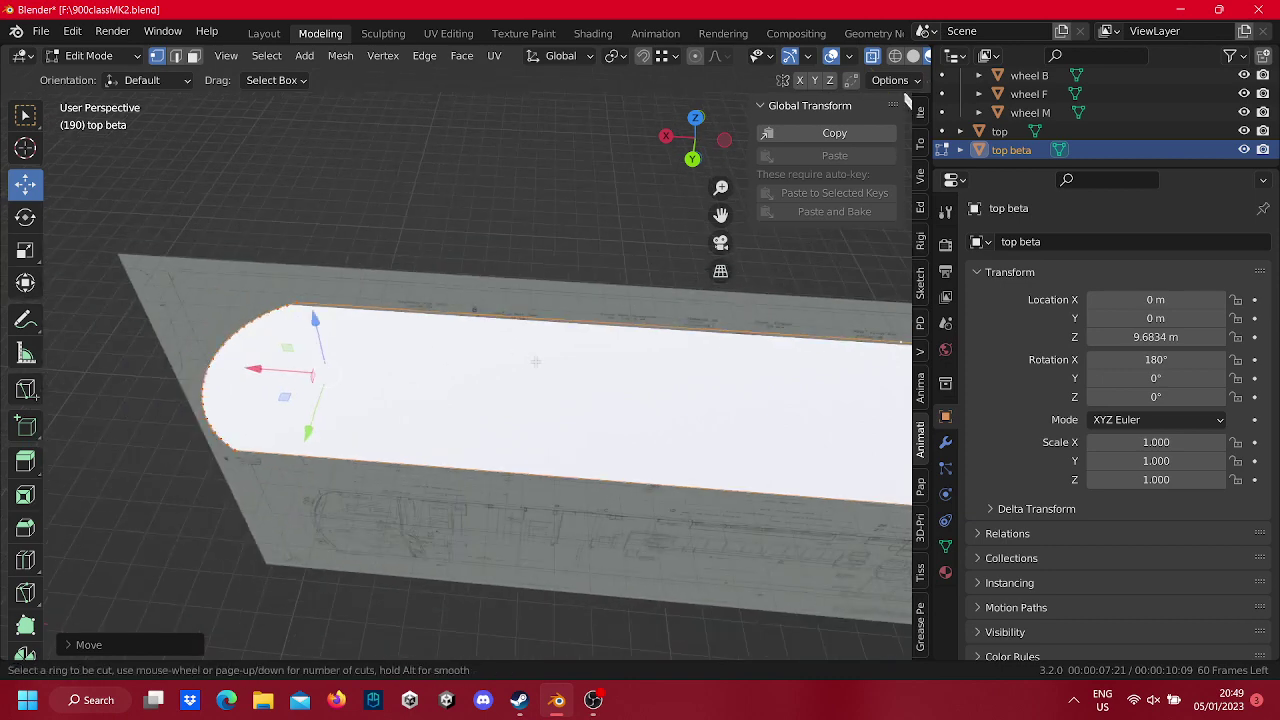
pyautogui.scroll(3, 536, 360)
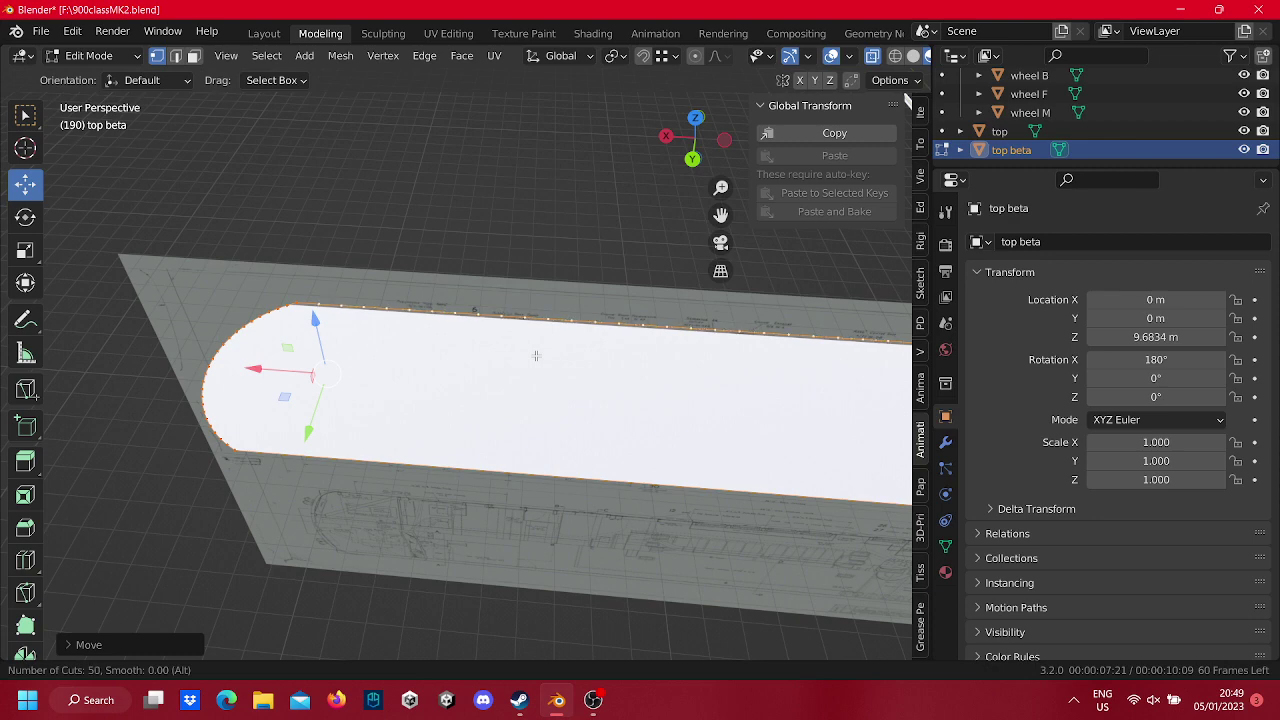
# Pick a top-edge vertex of top beta and switch to Back Orthographic view.
pyautogui.click(536, 356)
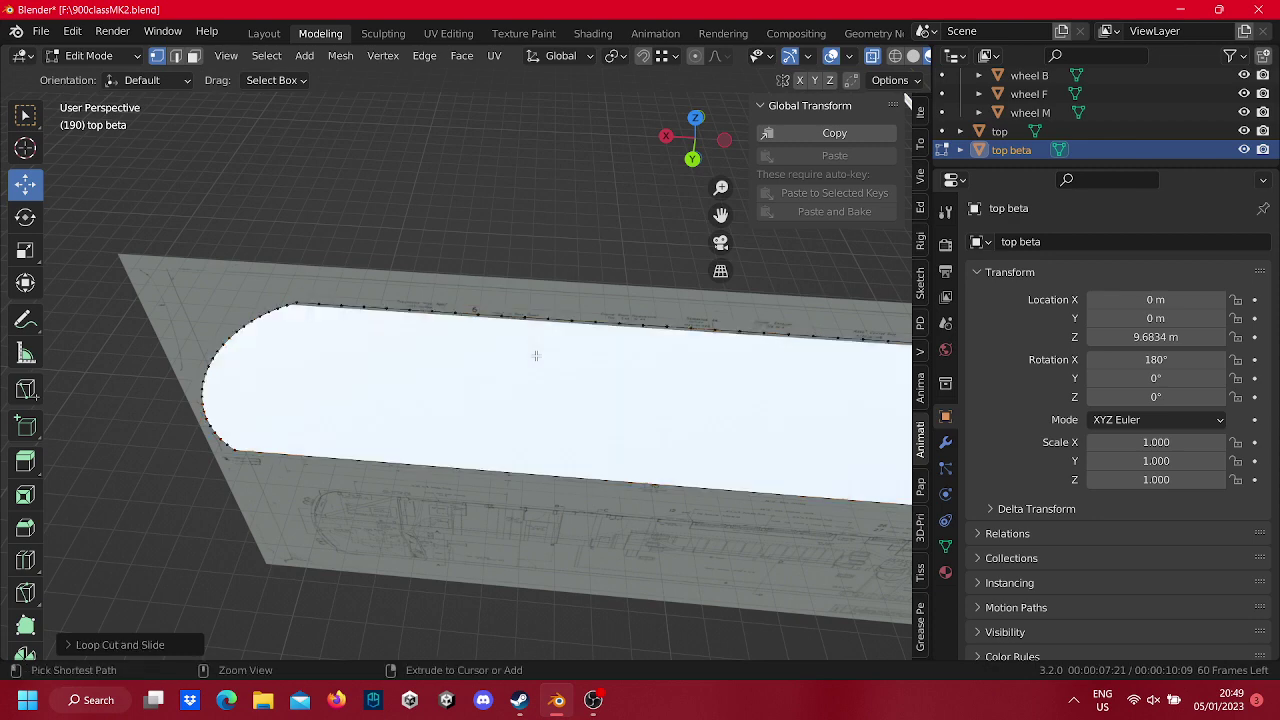
pyautogui.click(638, 369)
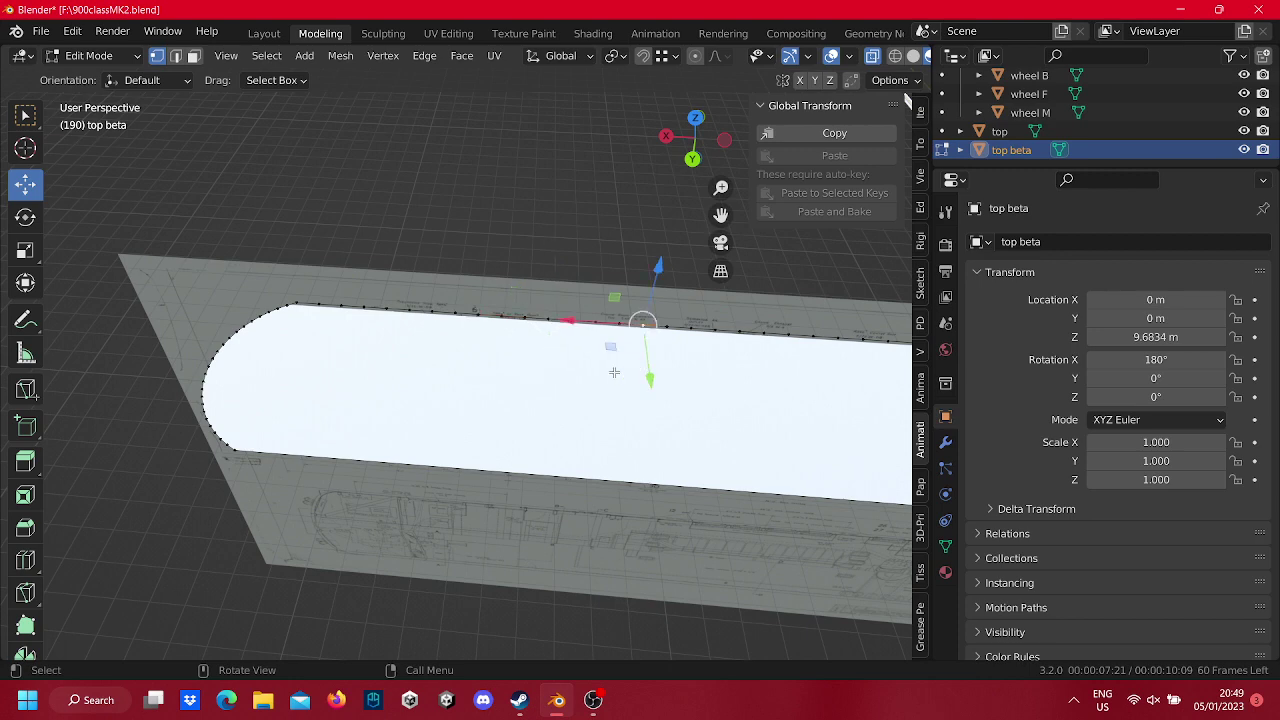
pyautogui.moveTo(700, 140); pyautogui.dragTo(716, 163)
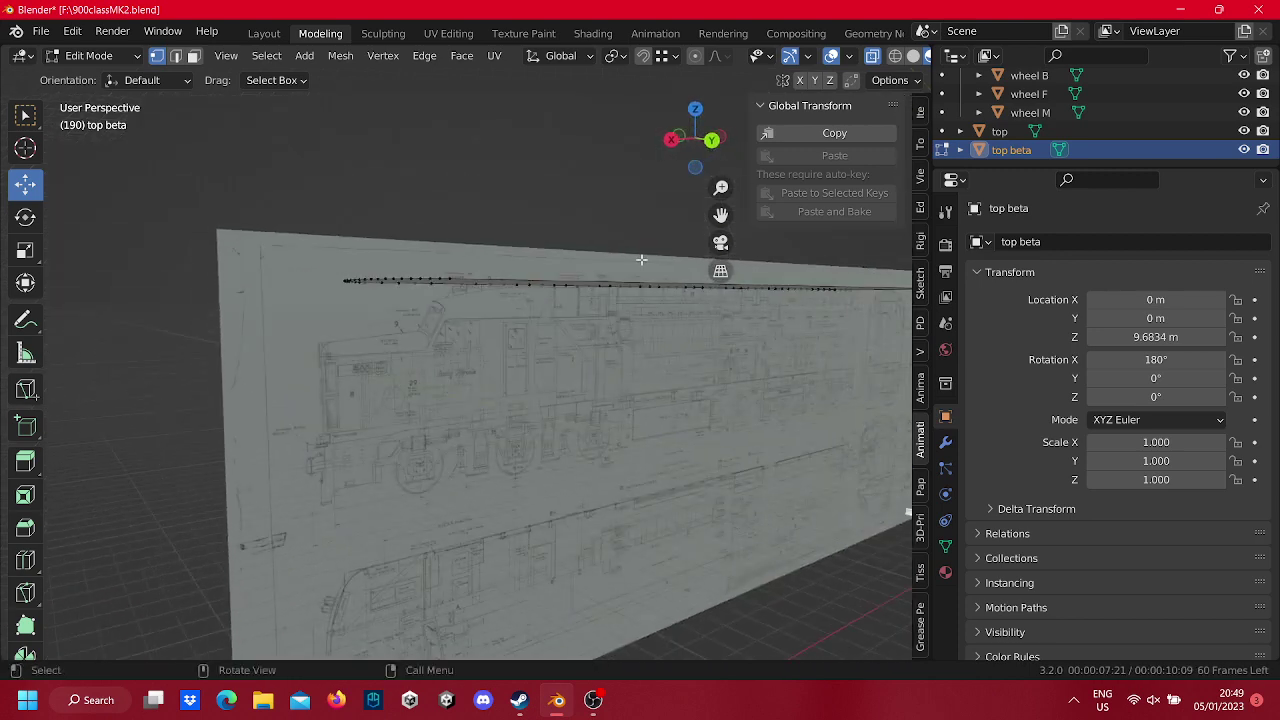
pyautogui.click(712, 141)
pyautogui.scroll(4, 464, 336)
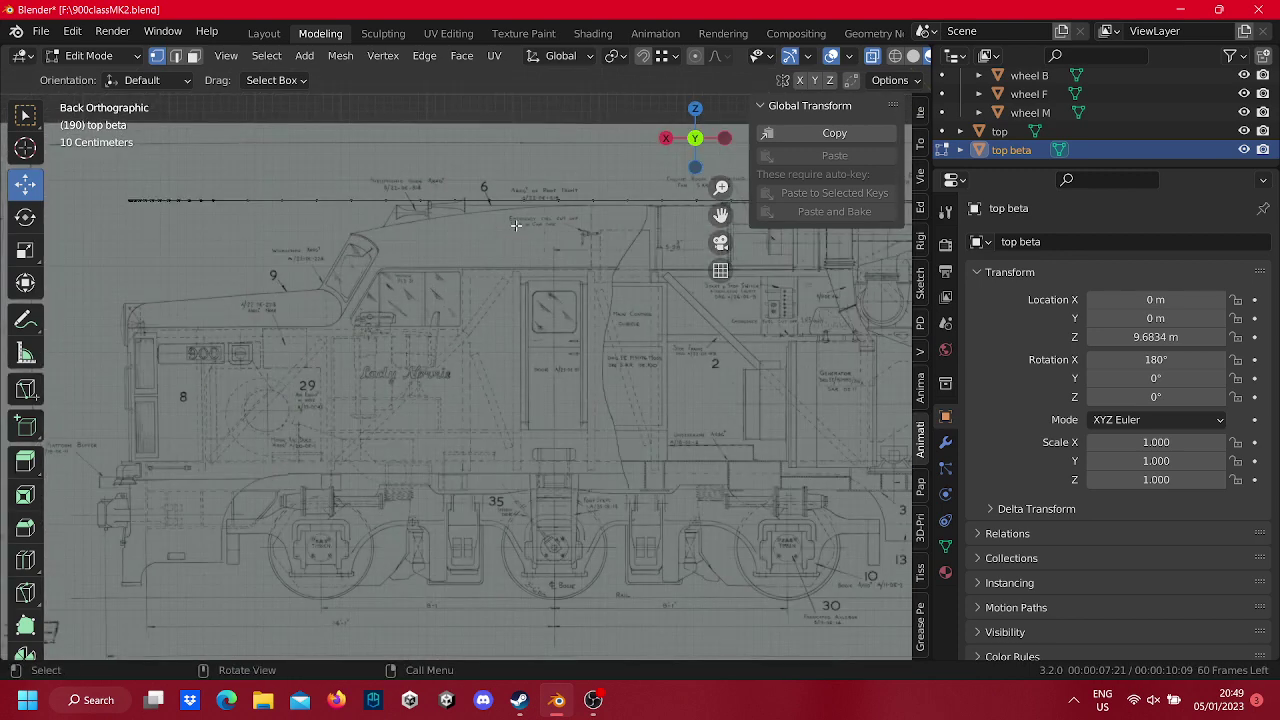
# Move the roof vertex below the Generator Air Outlet label vertically onto the blueprint roof line.
pyautogui.keyDown('shift'); pyautogui.moveTo(529, 221); pyautogui.dragTo(601, 343, button='middle'); pyautogui.keyUp('shift')
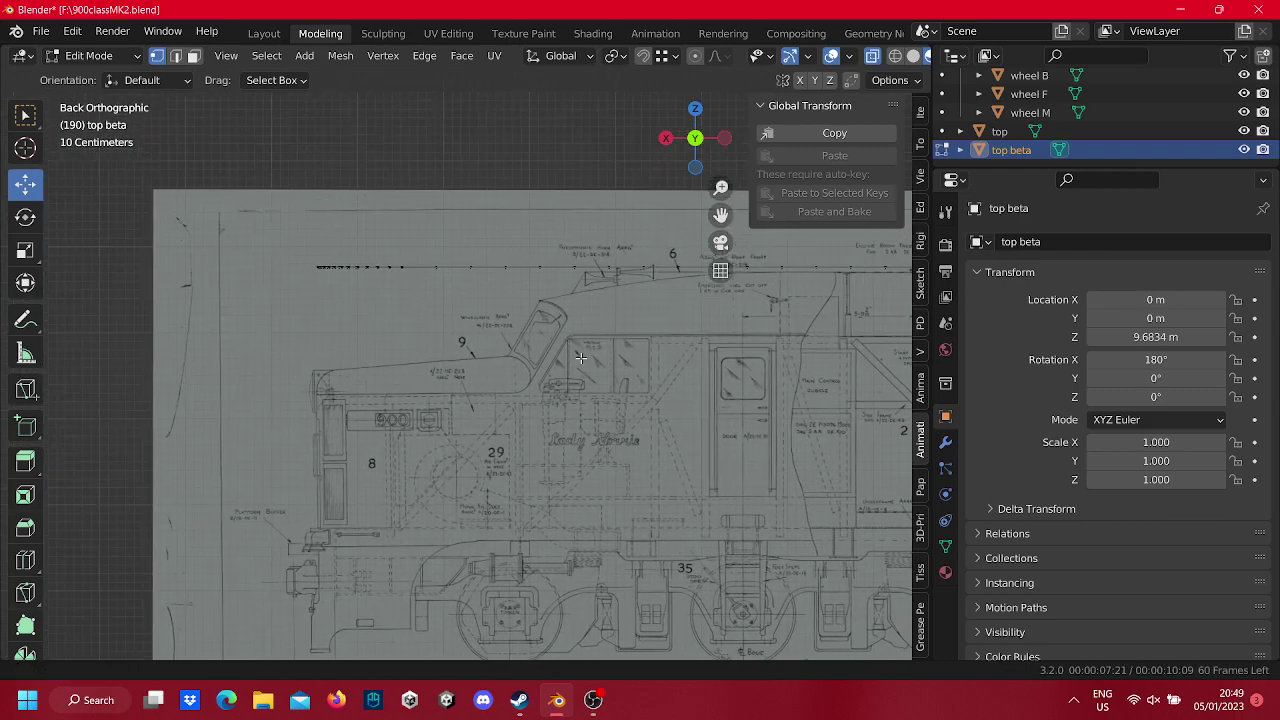
pyautogui.keyDown('shift'); pyautogui.moveTo(739, 343); pyautogui.dragTo(570, 349, button='middle'); pyautogui.keyUp('shift')
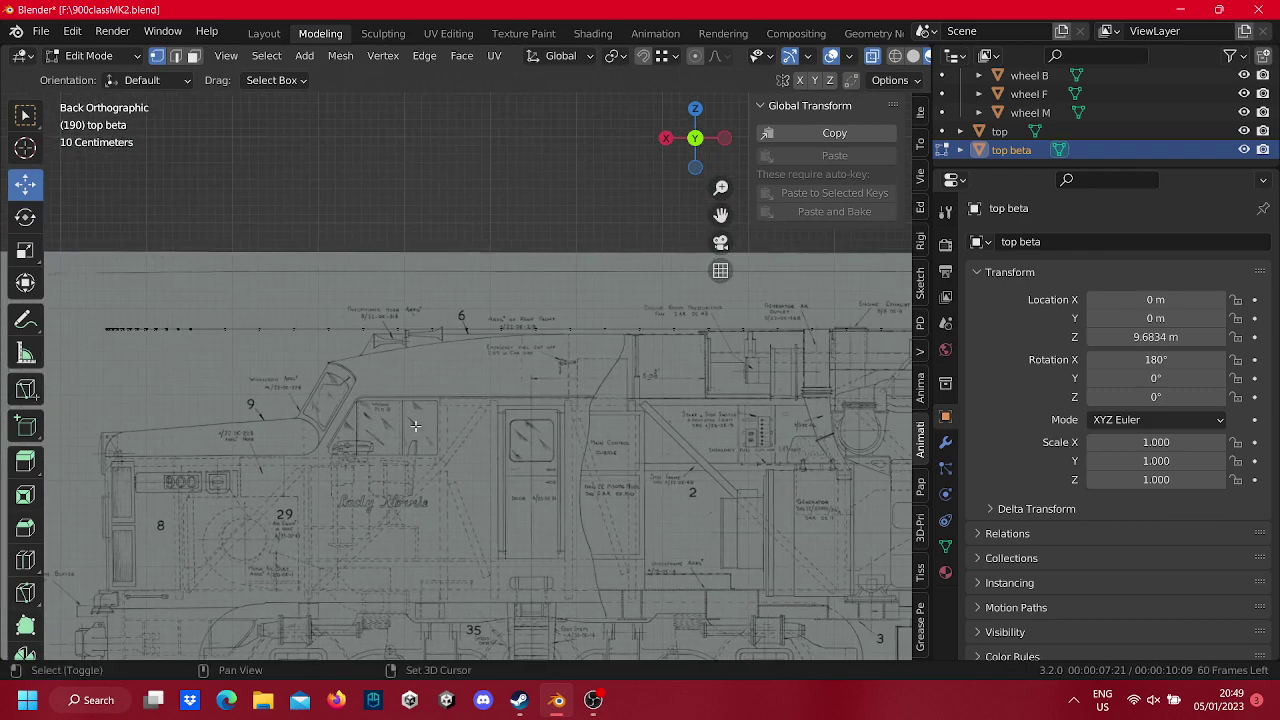
pyautogui.keyDown('shift'); pyautogui.moveTo(727, 340); pyautogui.dragTo(514, 357, button='middle'); pyautogui.keyUp('shift')
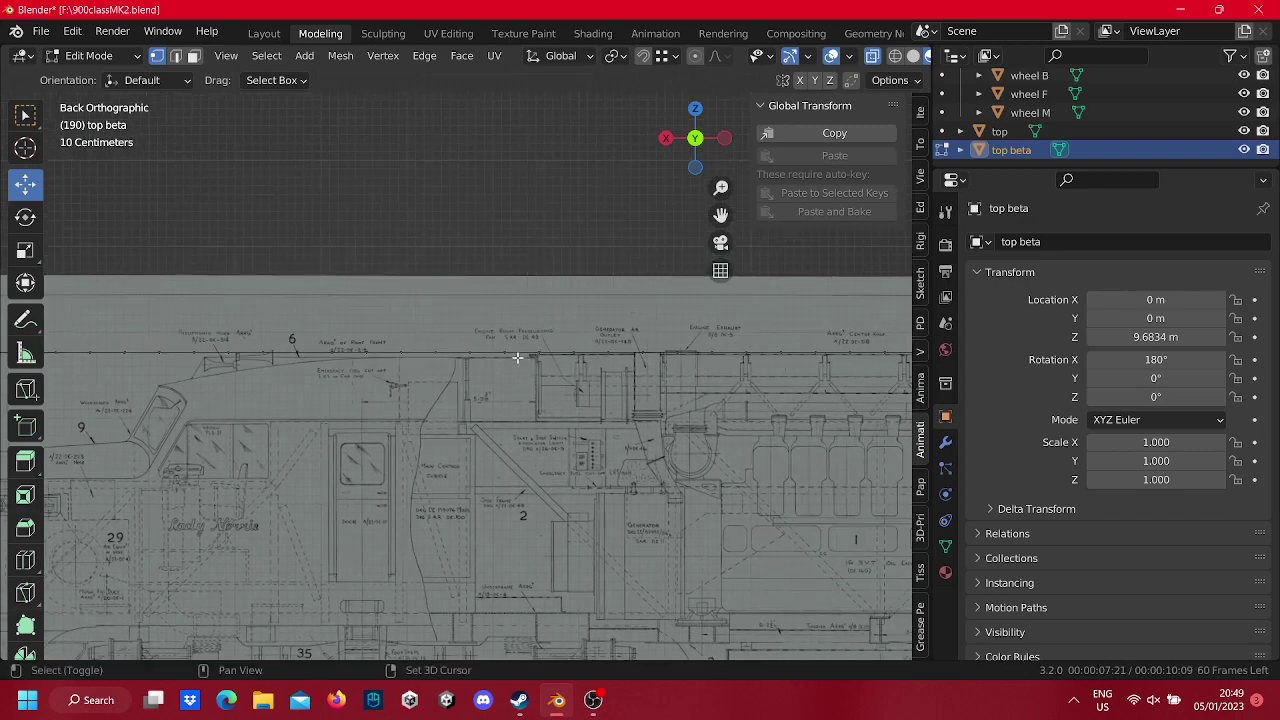
pyautogui.scroll(5, 620, 345)
pyautogui.keyDown('shift'); pyautogui.moveTo(710, 366); pyautogui.dragTo(432, 377, button='middle'); pyautogui.keyUp('shift')
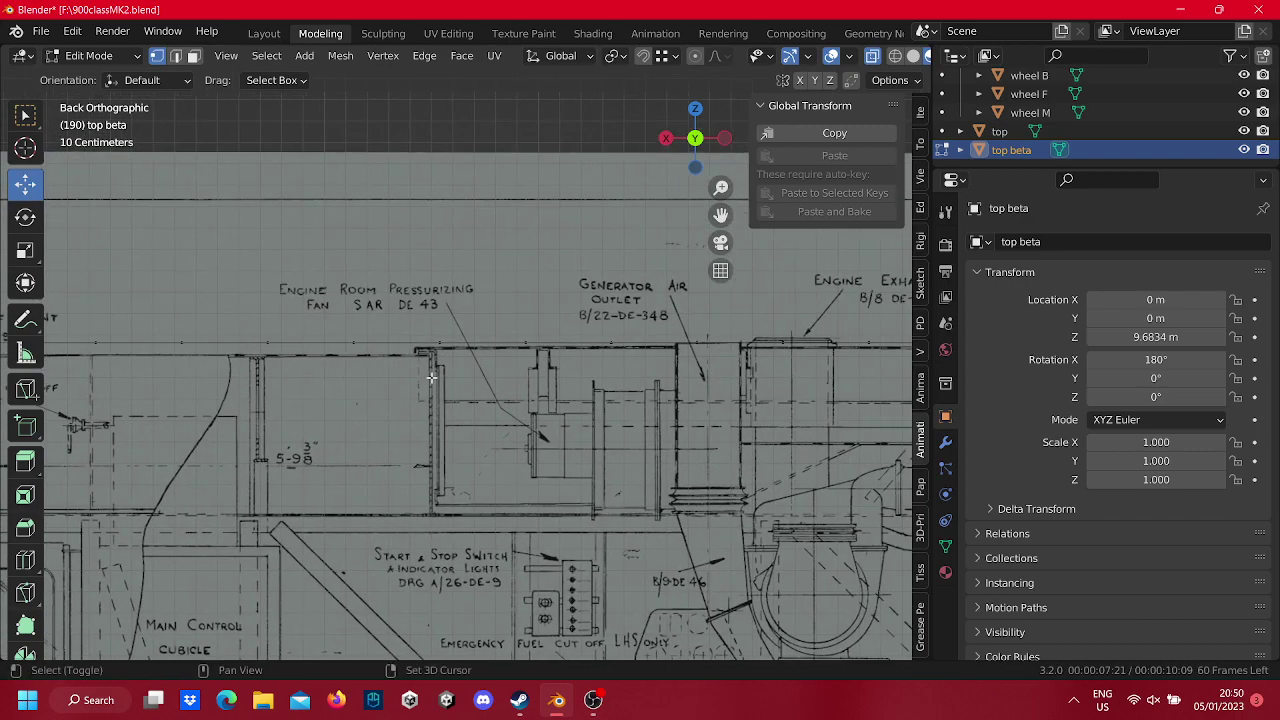
pyautogui.scroll(5, 690, 346)
pyautogui.moveTo(496, 376)
pyautogui.mouseDown()
pyautogui.moveTo(538, 299)
pyautogui.moveTo(540, 312)
pyautogui.mouseUp()
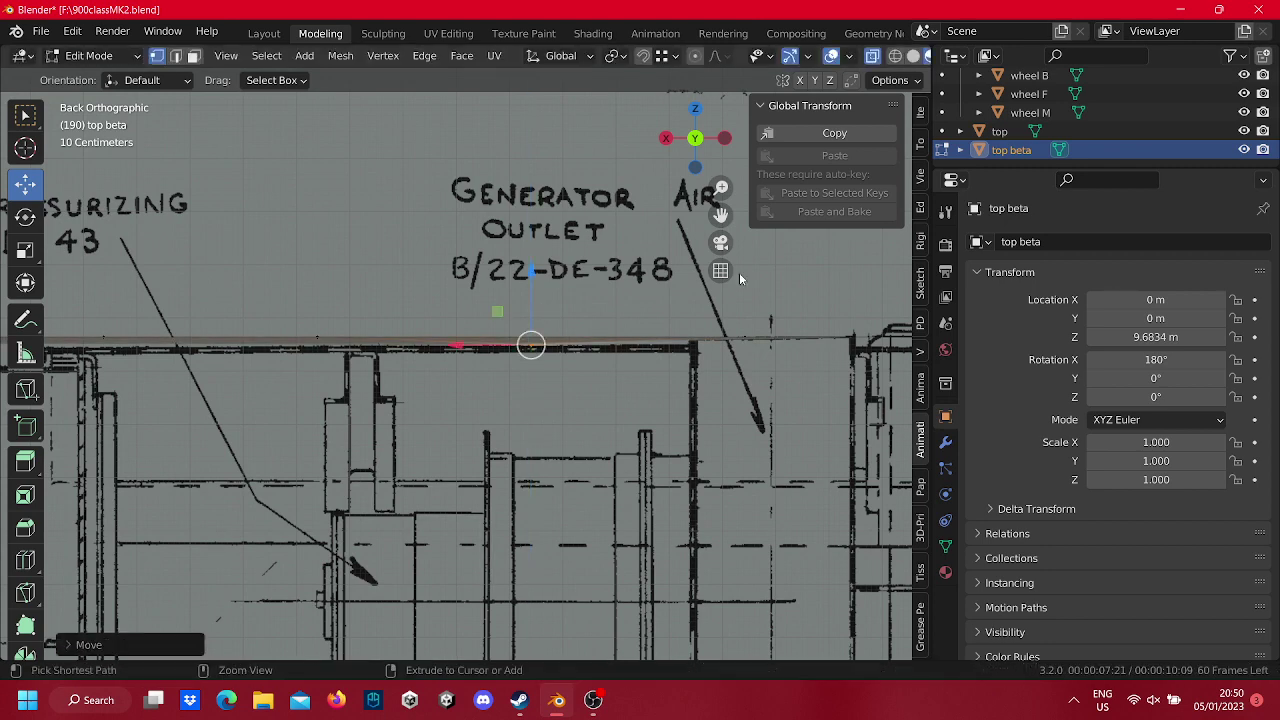
pyautogui.click(902, 56)
pyautogui.moveTo(746, 232); pyautogui.dragTo(726, 241)
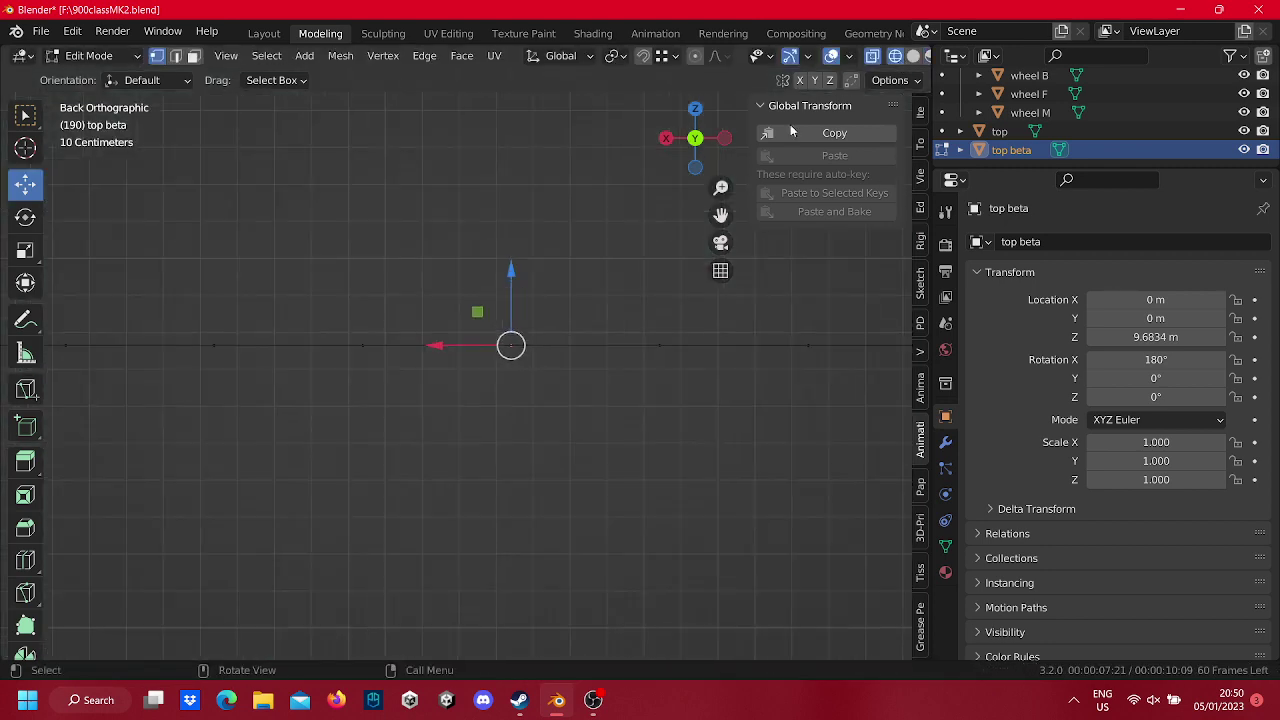
# Widen the 3D viewport and use Material Preview shading so the blueprint shows again.
pyautogui.click(913, 56)
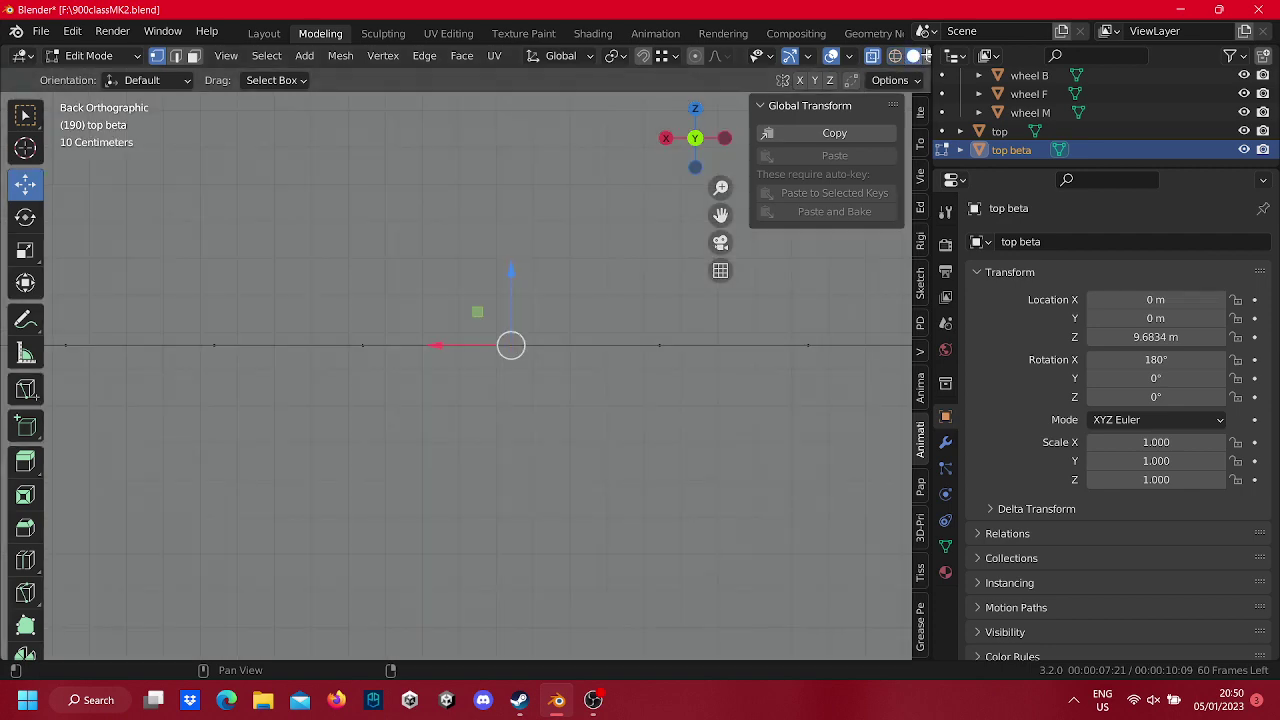
pyautogui.moveTo(930, 62); pyautogui.dragTo(1010, 62)
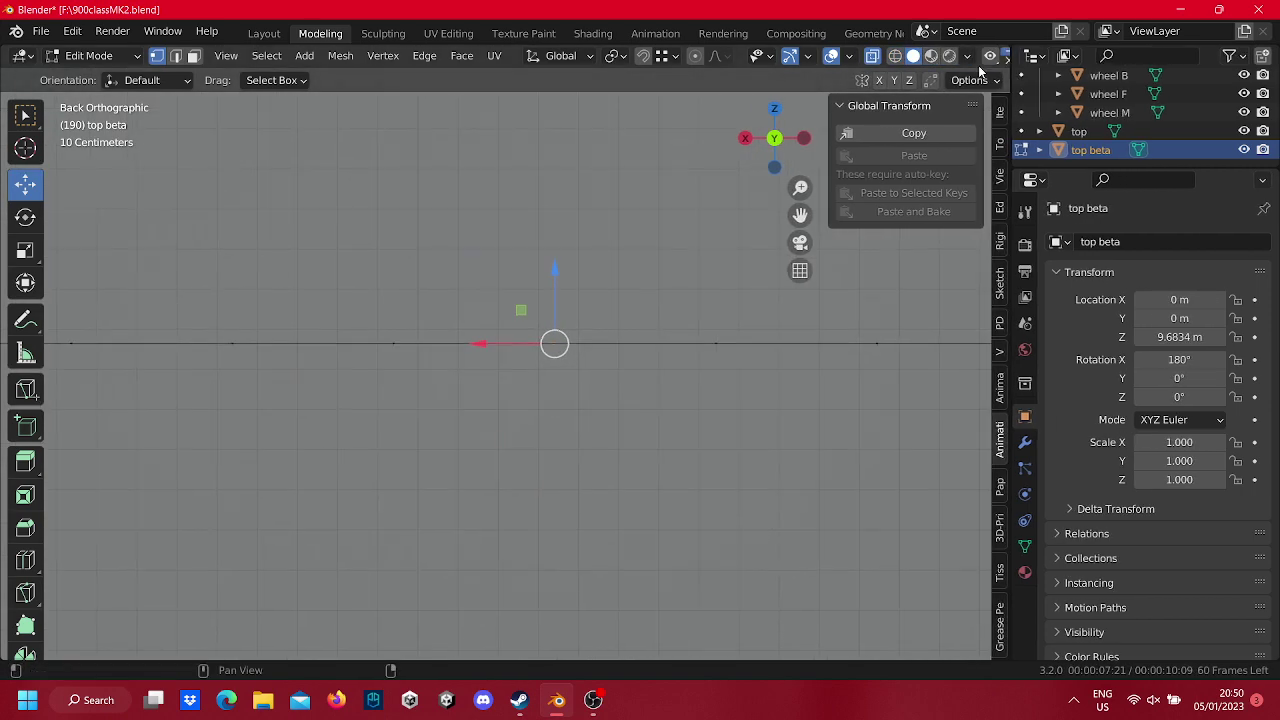
pyautogui.click(952, 56)
pyautogui.click(931, 56)
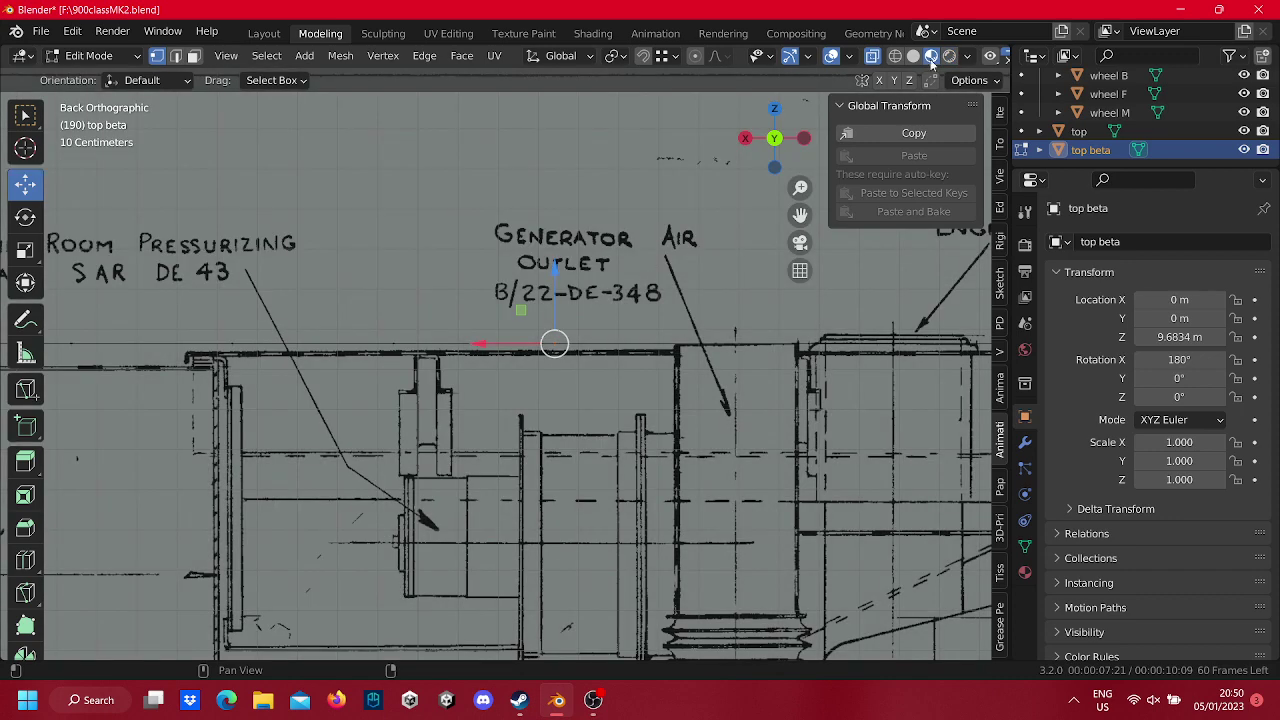
pyautogui.moveTo(561, 283)
pyautogui.mouseDown(button='middle')
pyautogui.moveTo(545, 455)
pyautogui.moveTo(733, 441)
pyautogui.moveTo(645, 489)
pyautogui.moveTo(751, 466)
pyautogui.moveTo(578, 486)
pyautogui.mouseUp(button='middle')
# Orbit the strip upright and box-select all of top beta in Edit Mode.
pyautogui.press('Tab')
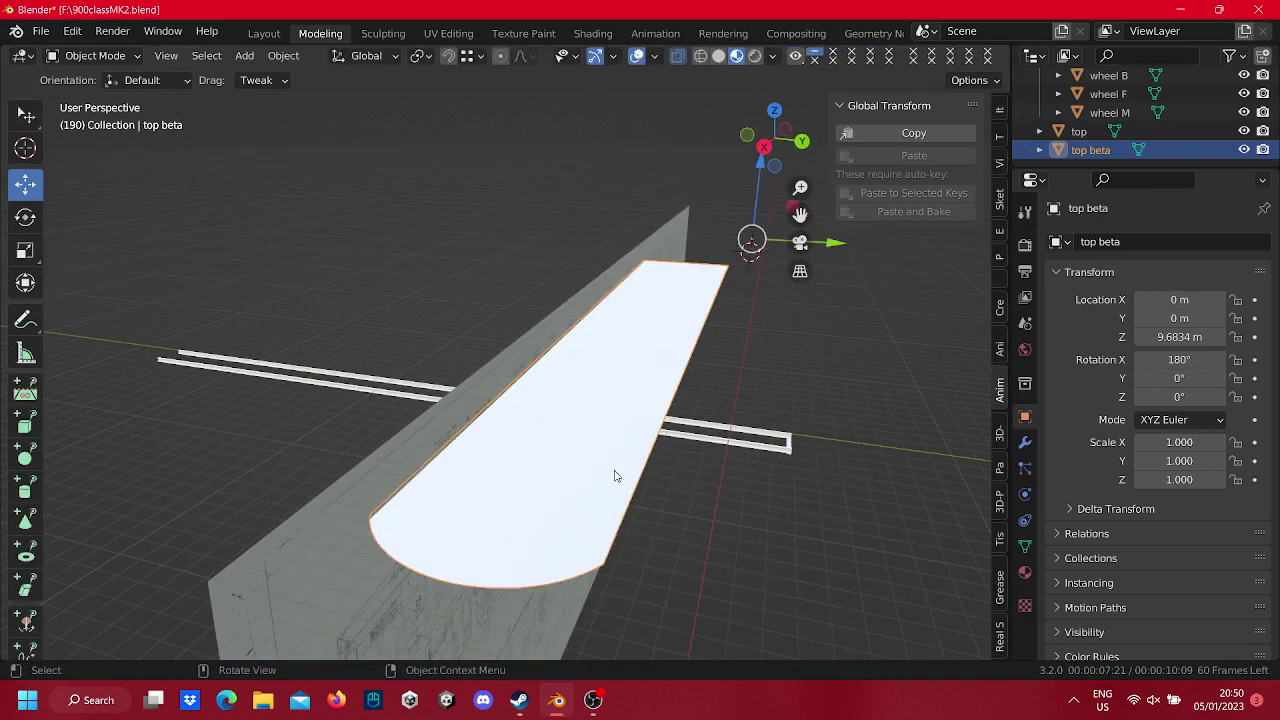
pyautogui.moveTo(684, 378)
pyautogui.mouseDown(button='middle')
pyautogui.moveTo(720, 374)
pyautogui.moveTo(574, 469)
pyautogui.mouseUp(button='middle')
pyautogui.press('Tab')
pyautogui.moveTo(750, 603); pyautogui.dragTo(290, 138)
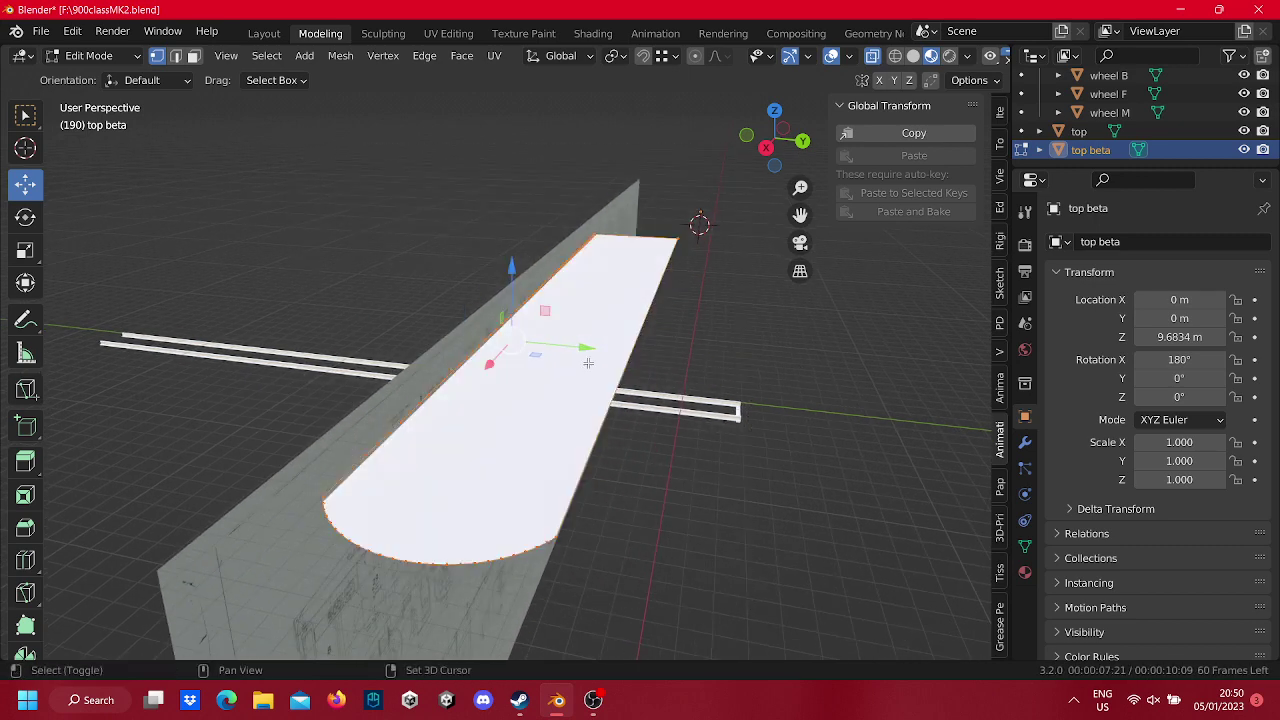
pyautogui.press('Tab')
pyautogui.press('Tab')
# Add 50 loop cuts across the top beta strip without sliding them.
pyautogui.hotkey('ctrl', 'r')
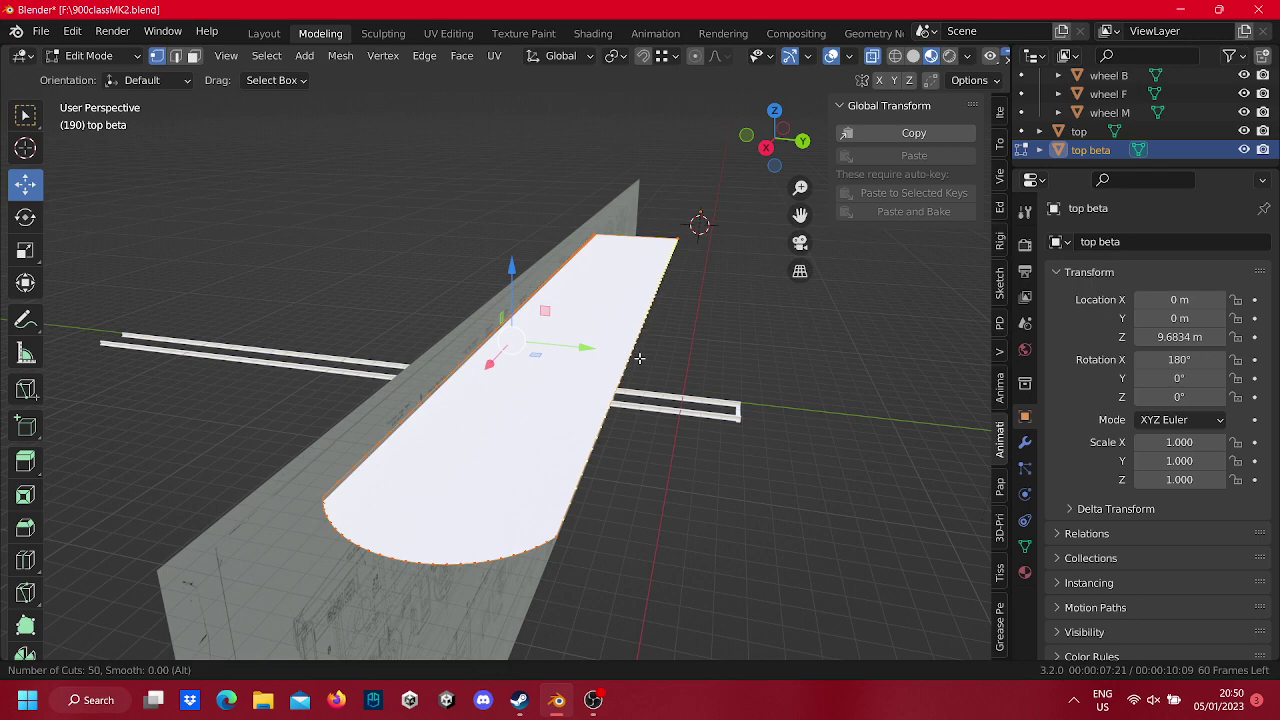
pyautogui.click(639, 358)
pyautogui.rightClick(639, 358)
pyautogui.click(639, 358)
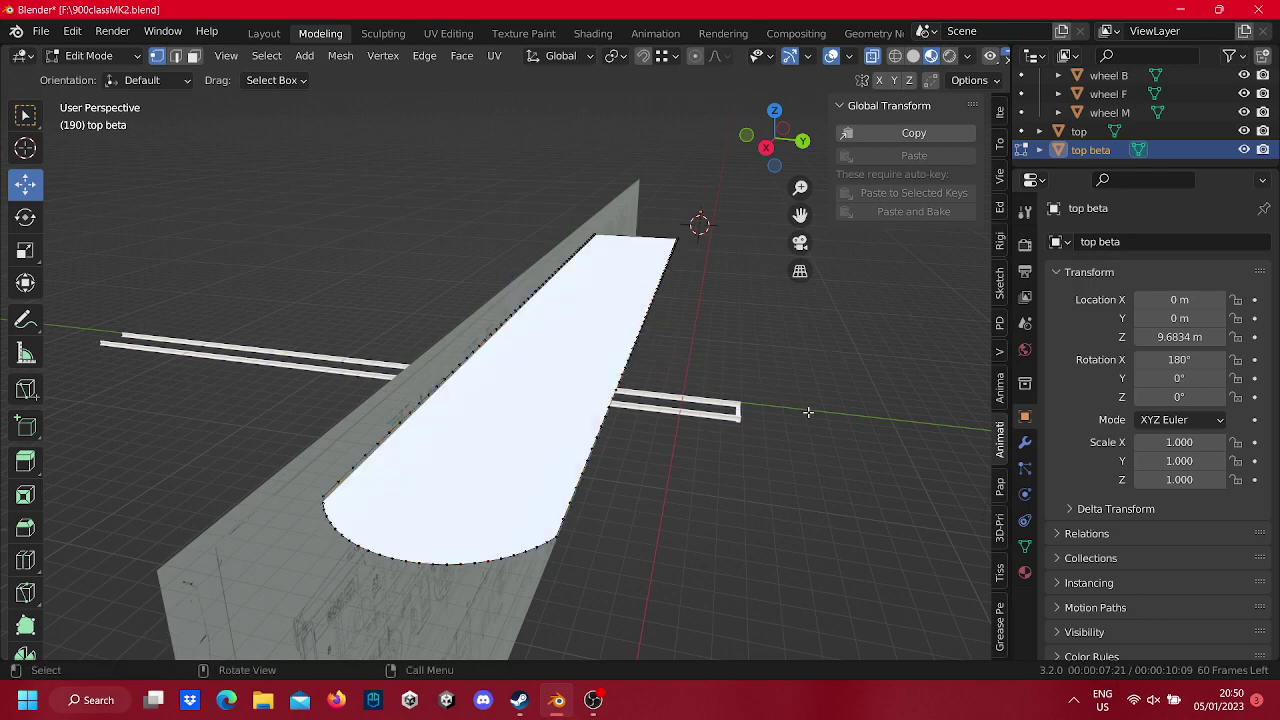
pyautogui.moveTo(808, 412); pyautogui.dragTo(795, 158, button='middle')
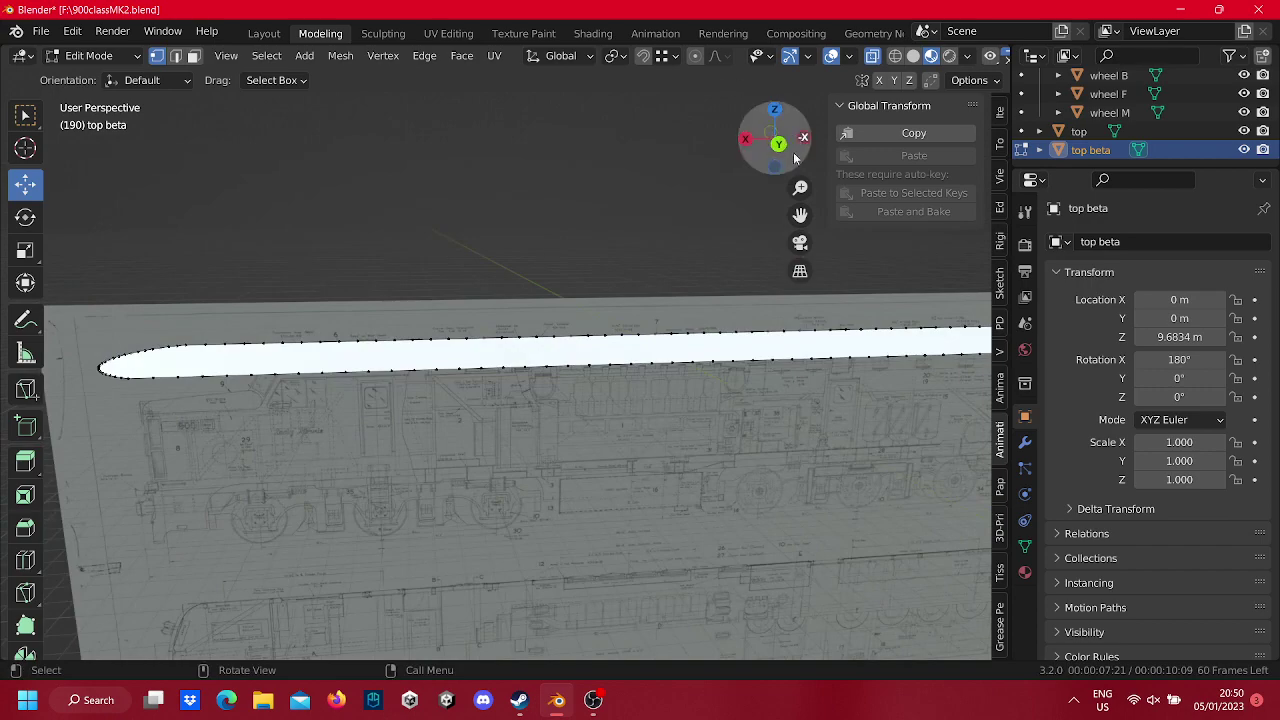
# In Back Orthographic view, move a top-edge vertex vertically with G Z.
pyautogui.click(779, 144)
pyautogui.scroll(4, 593, 354)
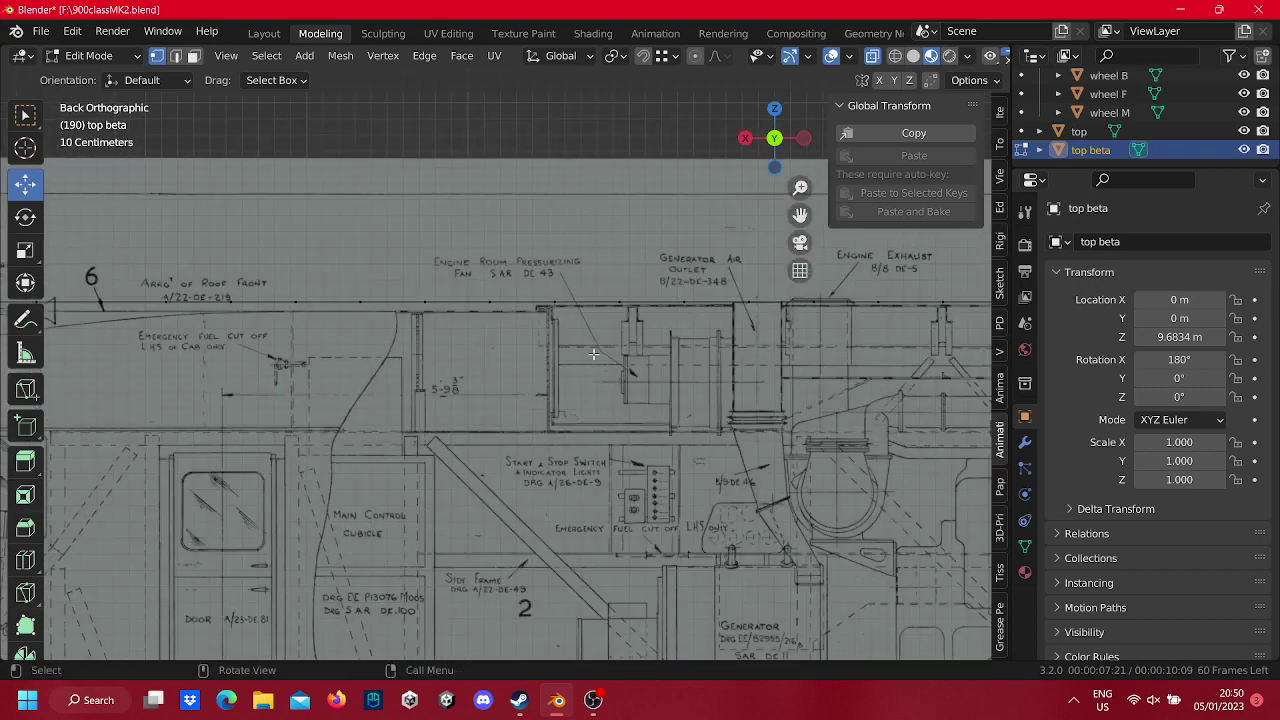
pyautogui.scroll(2, 593, 354)
pyautogui.scroll(2, 600, 365)
pyautogui.scroll(2, 613, 384)
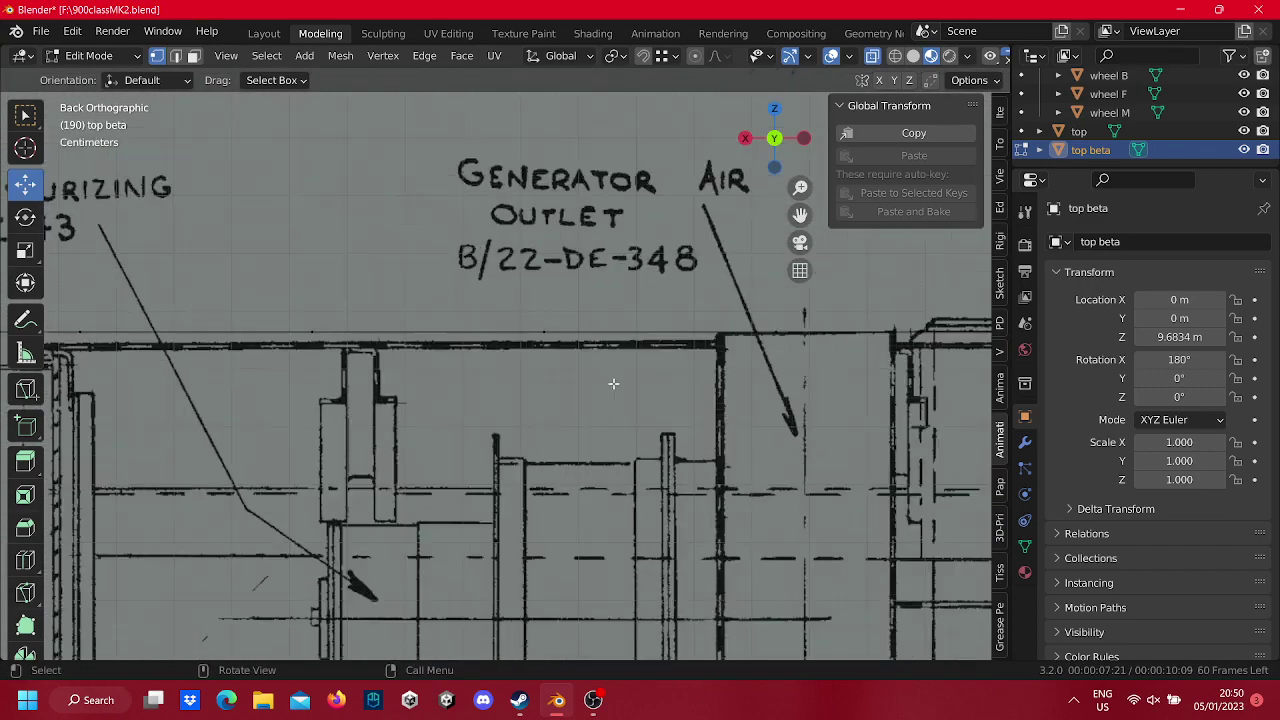
pyautogui.moveTo(613, 384); pyautogui.dragTo(486, 330)
pyautogui.press('g')
pyautogui.press('z')
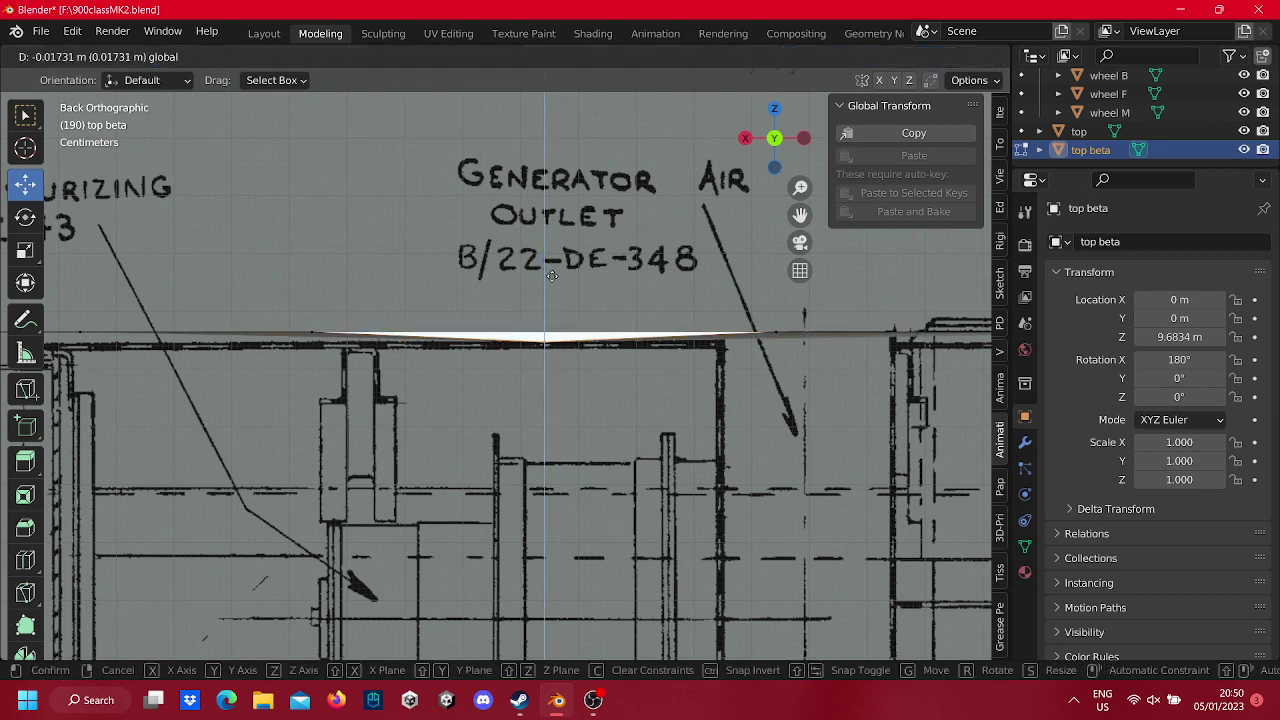
pyautogui.click(552, 276)
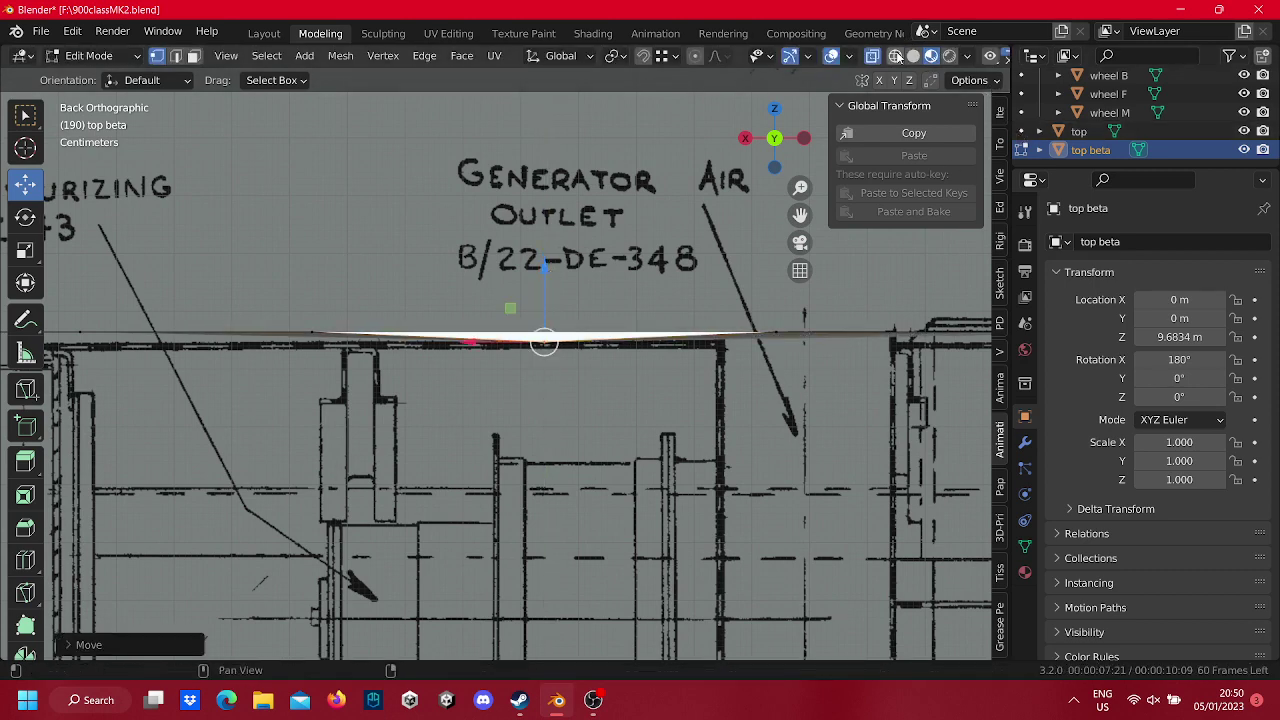
# Lower the roof vertex below the Generator Outlet label about 0.024 m onto the roof line.
pyautogui.moveTo(560, 300)
pyautogui.mouseDown(button='middle')
pyautogui.moveTo(600, 323)
pyautogui.moveTo(222, 372)
pyautogui.moveTo(393, 283)
pyautogui.moveTo(493, 318)
pyautogui.mouseUp(button='middle')
pyautogui.scroll(-2, 602, 326)
pyautogui.scroll(-2, 602, 326)
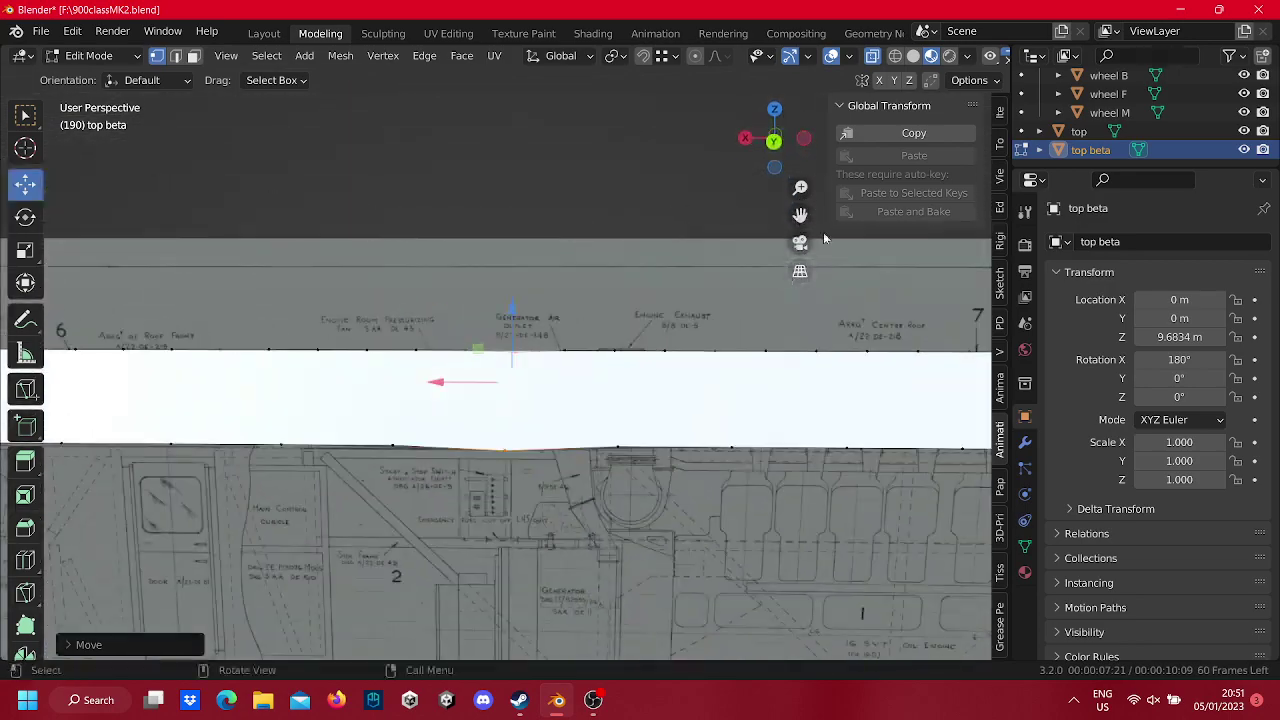
pyautogui.scroll(2, 493, 318)
pyautogui.scroll(3, 576, 353)
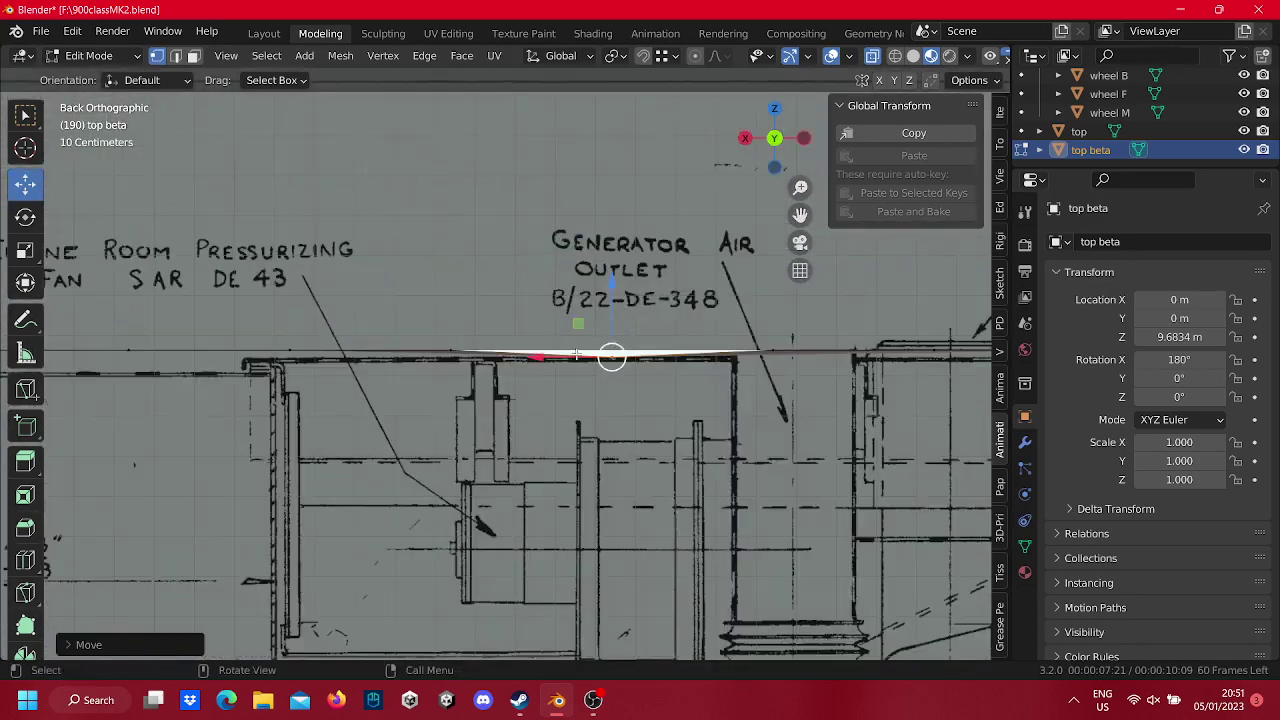
pyautogui.scroll(3, 636, 321)
pyautogui.moveTo(701, 290)
pyautogui.mouseDown()
pyautogui.moveTo(686, 249)
pyautogui.moveTo(689, 285)
pyautogui.mouseUp()
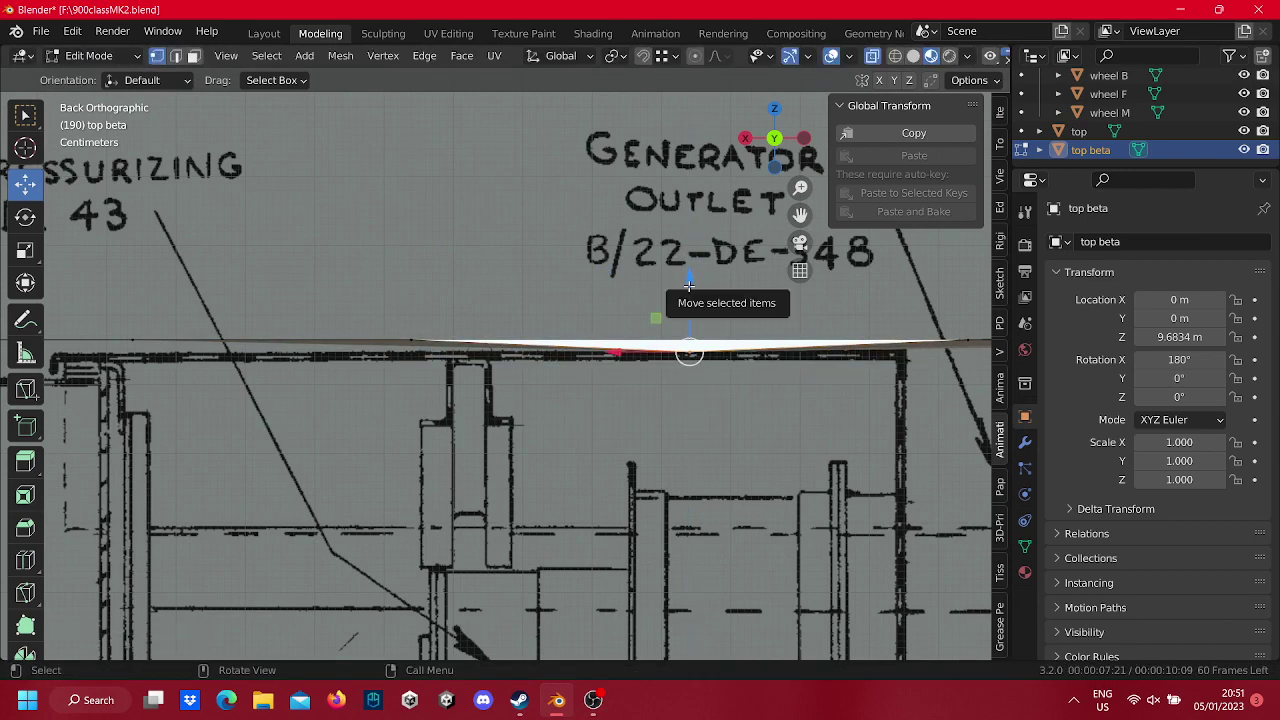
pyautogui.scroll(-2, 689, 285)
pyautogui.scroll(-1, 640, 272)
pyautogui.scroll(-1, 580, 258)
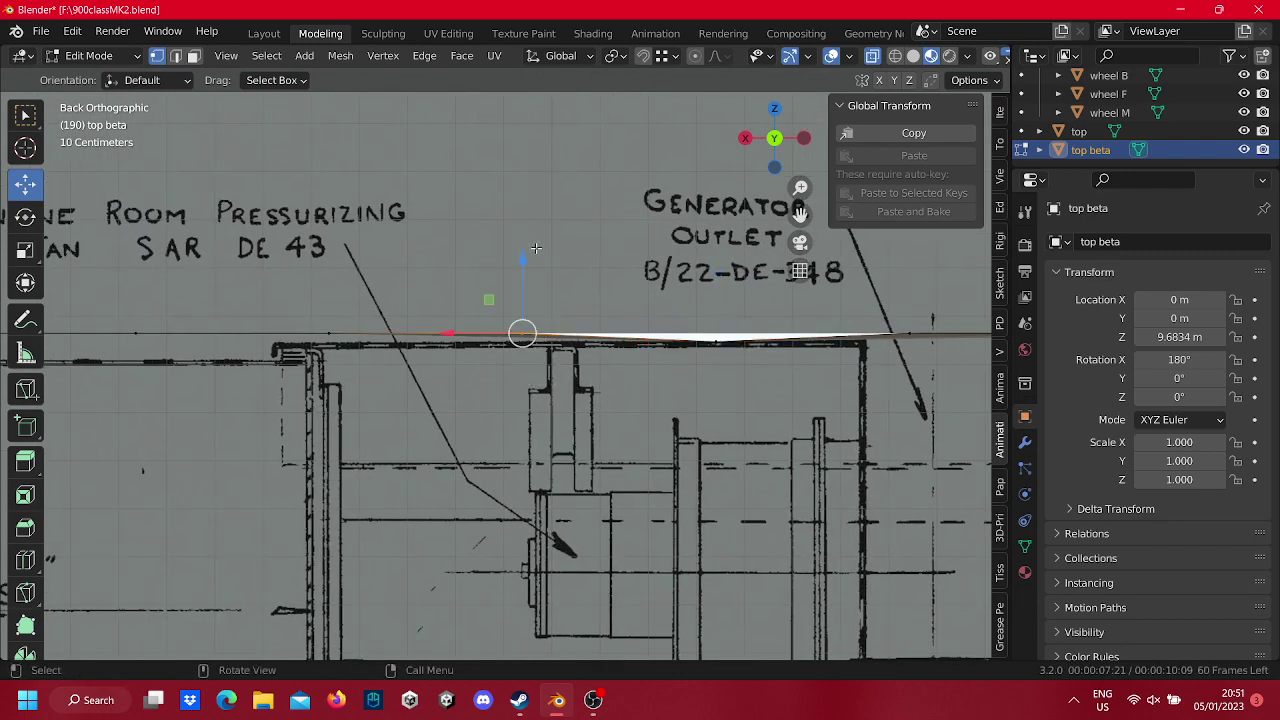
pyautogui.moveTo(528, 264); pyautogui.dragTo(528, 287)
# Lower the next two roof vertices along the line onto the blueprint roof.
pyautogui.click(716, 342)
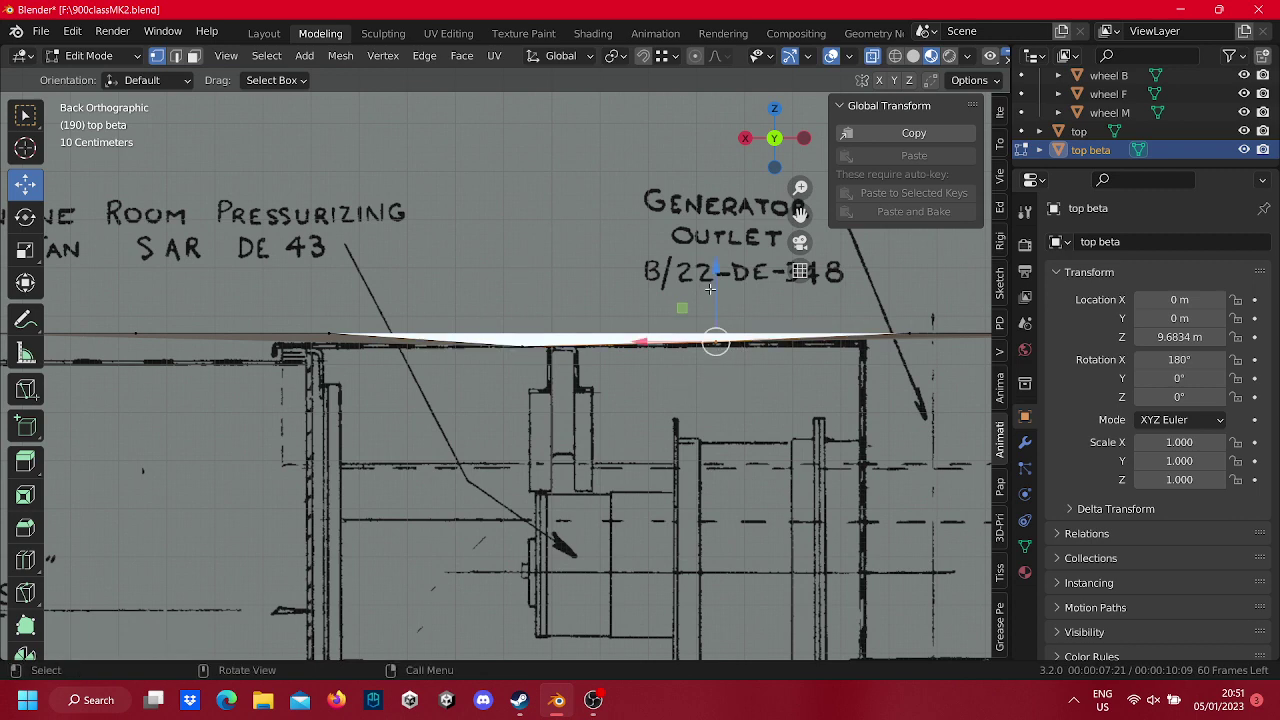
pyautogui.moveTo(718, 296); pyautogui.dragTo(718, 299)
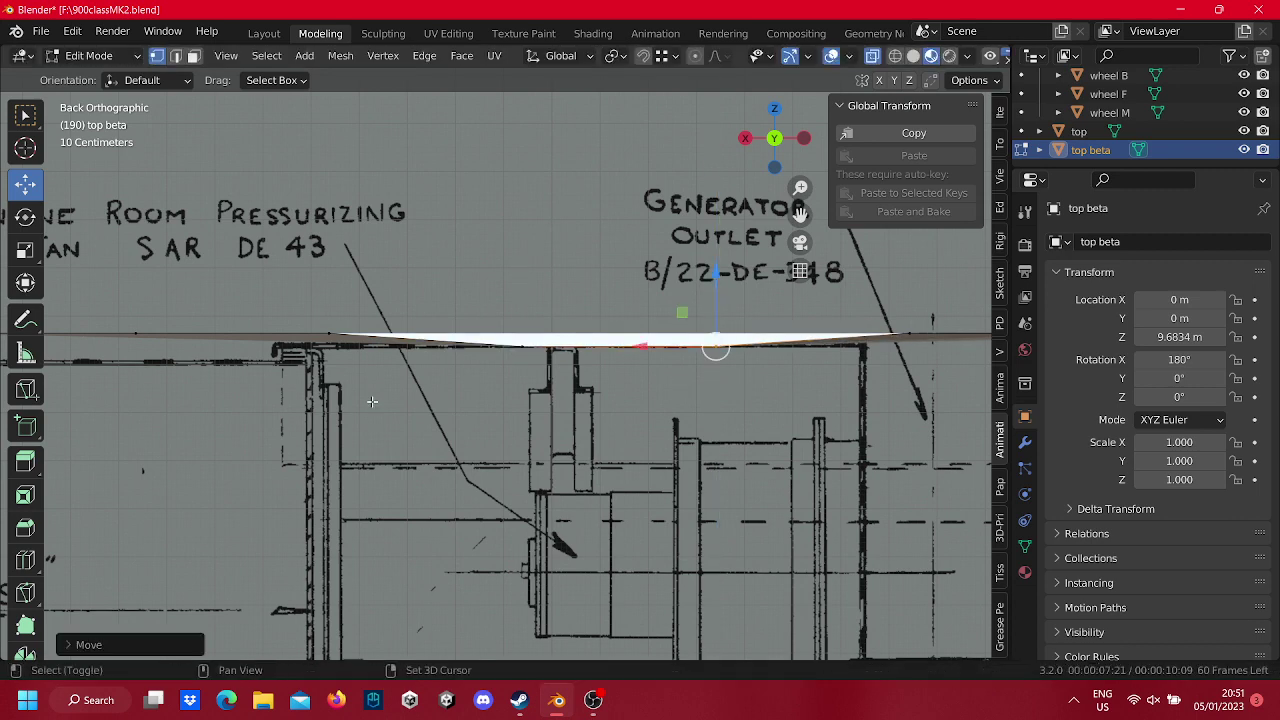
pyautogui.keyDown('shift'); pyautogui.moveTo(430, 394); pyautogui.dragTo(697, 388, button='middle'); pyautogui.keyUp('shift')
pyautogui.moveTo(638, 276); pyautogui.dragTo(556, 384)
pyautogui.moveTo(598, 268)
pyautogui.mouseDown()
pyautogui.moveTo(607, 291)
pyautogui.moveTo(599, 282)
pyautogui.mouseUp()
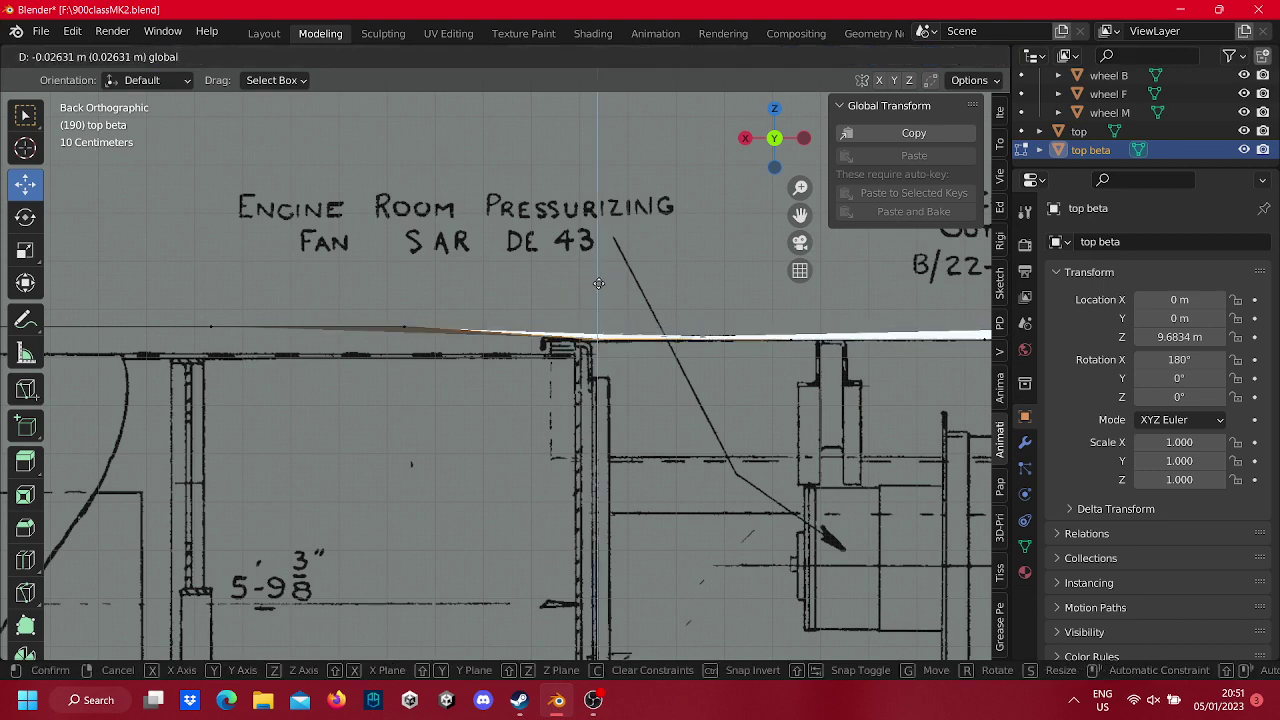
pyautogui.scroll(1, 413, 418)
pyautogui.keyDown('shift'); pyautogui.moveTo(413, 418); pyautogui.dragTo(516, 408, button='middle'); pyautogui.keyUp('shift')
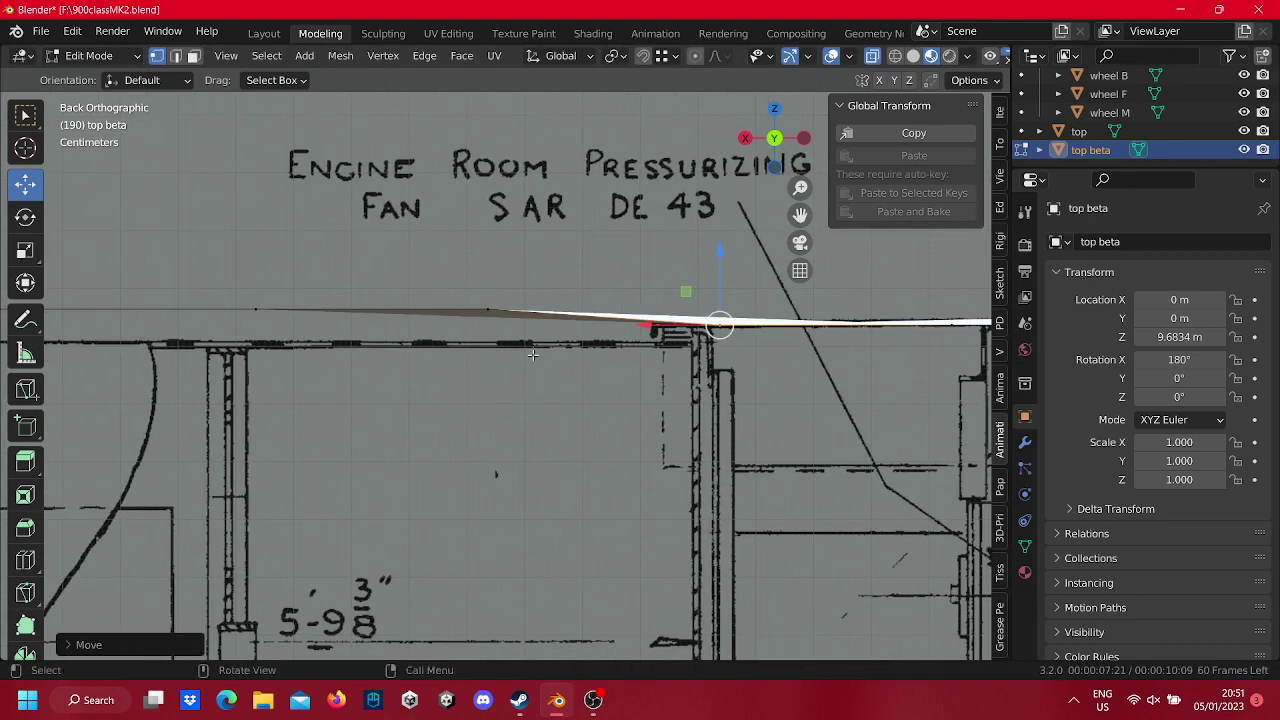
pyautogui.hotkey('ctrl', 'z')
pyautogui.moveTo(488, 254); pyautogui.dragTo(486, 349)
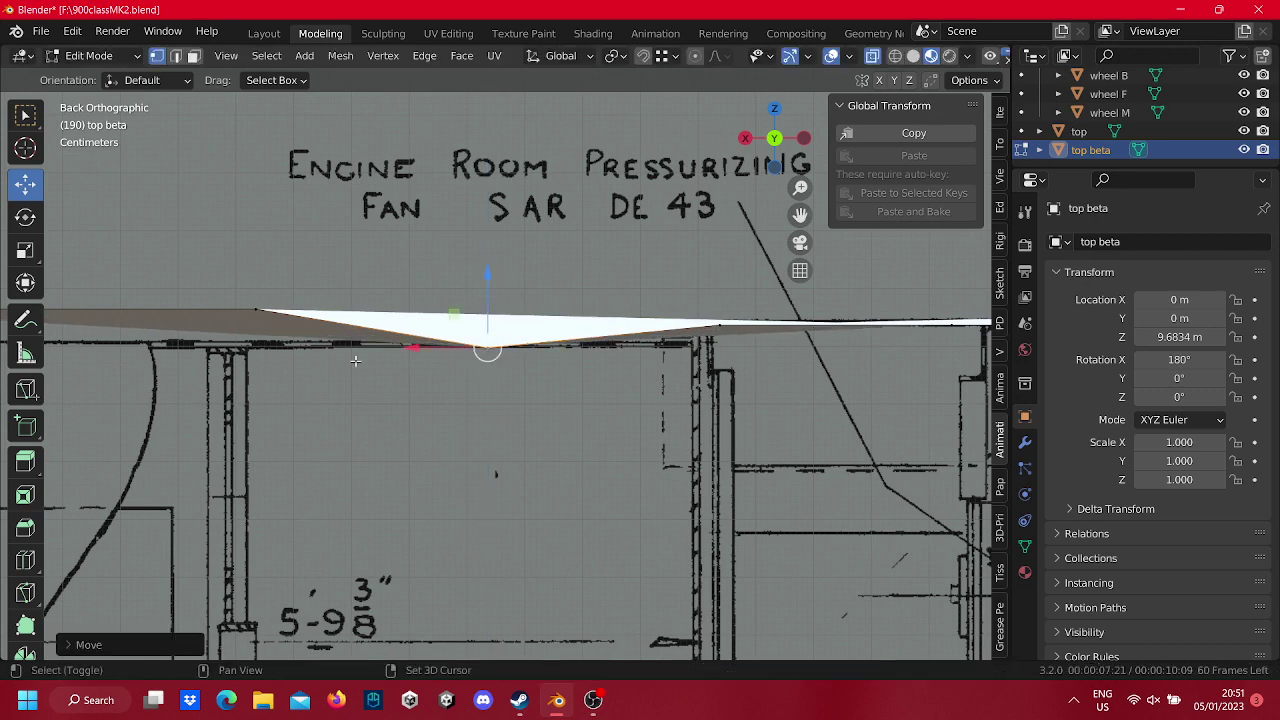
pyautogui.keyDown('shift'); pyautogui.moveTo(486, 349); pyautogui.dragTo(789, 321, button='middle'); pyautogui.keyUp('shift')
# Drop another roof vertex vertically onto the roof line and return to Back view.
pyautogui.moveTo(641, 358); pyautogui.dragTo(508, 225)
pyautogui.press('g')
pyautogui.press('z')
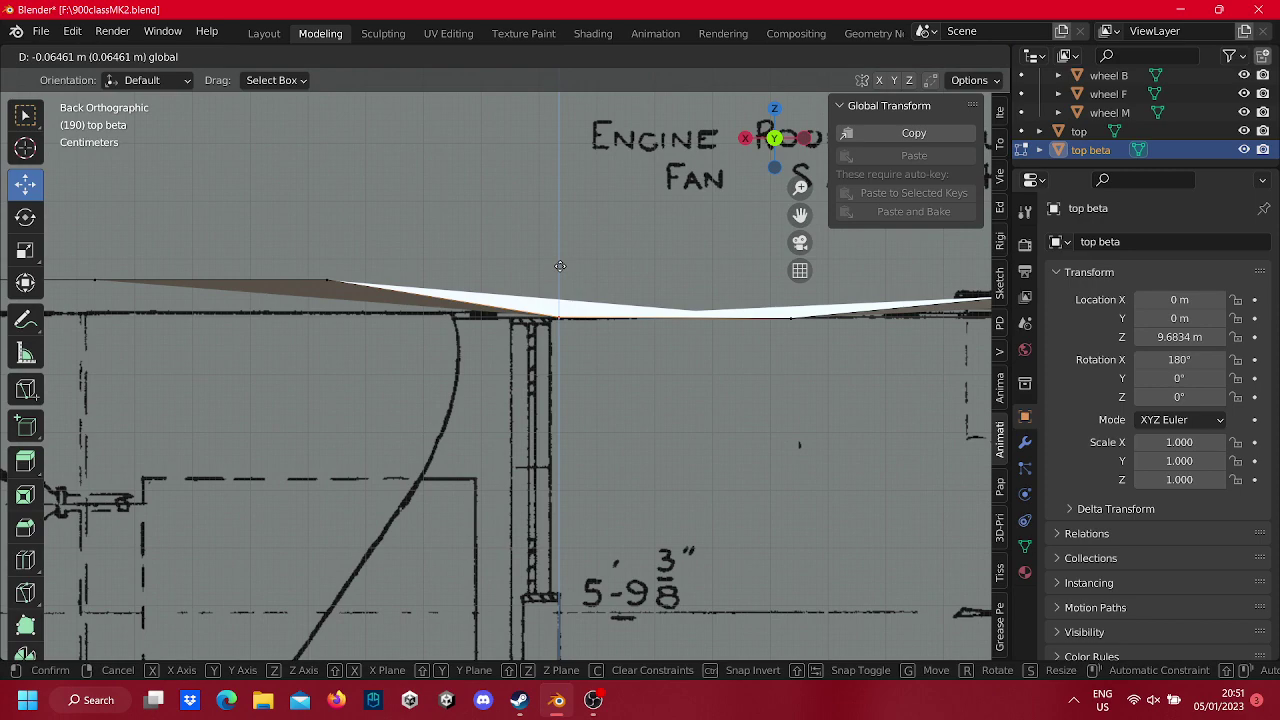
pyautogui.click(561, 266)
pyautogui.scroll(-1, 561, 266)
pyautogui.moveTo(561, 266)
pyautogui.mouseDown(button='middle')
pyautogui.moveTo(551, 312)
pyautogui.moveTo(441, 309)
pyautogui.mouseUp(button='middle')
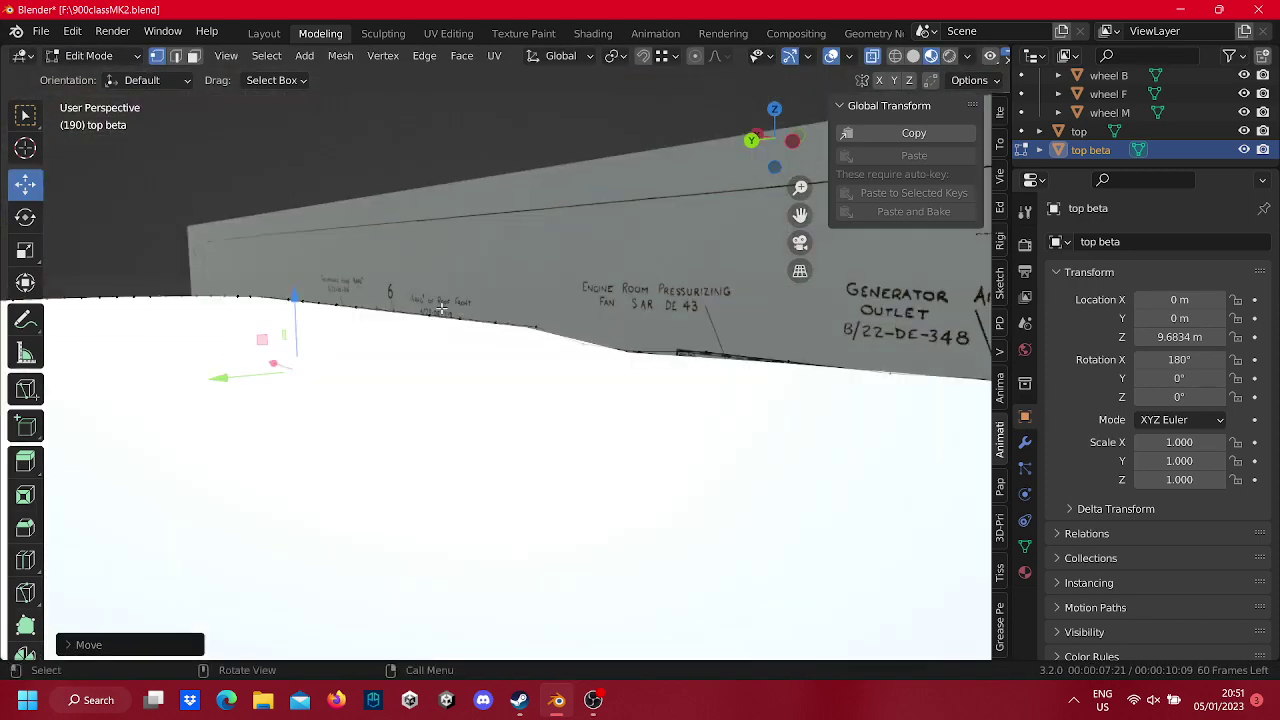
pyautogui.click(751, 139)
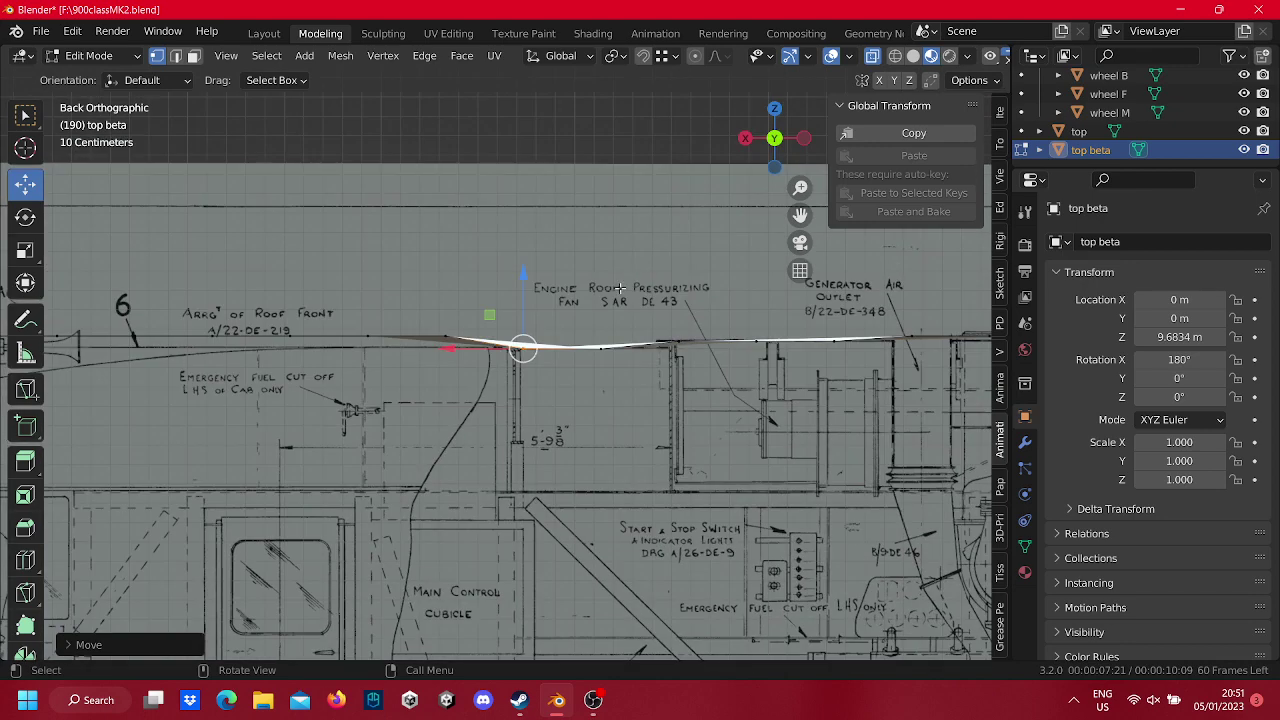
pyautogui.scroll(-2, 563, 387)
pyautogui.scroll(2, 563, 387)
pyautogui.scroll(3, 563, 387)
# Lower the roof vertices near the fan label and just ahead of it onto the roof line.
pyautogui.moveTo(546, 334); pyautogui.dragTo(500, 260)
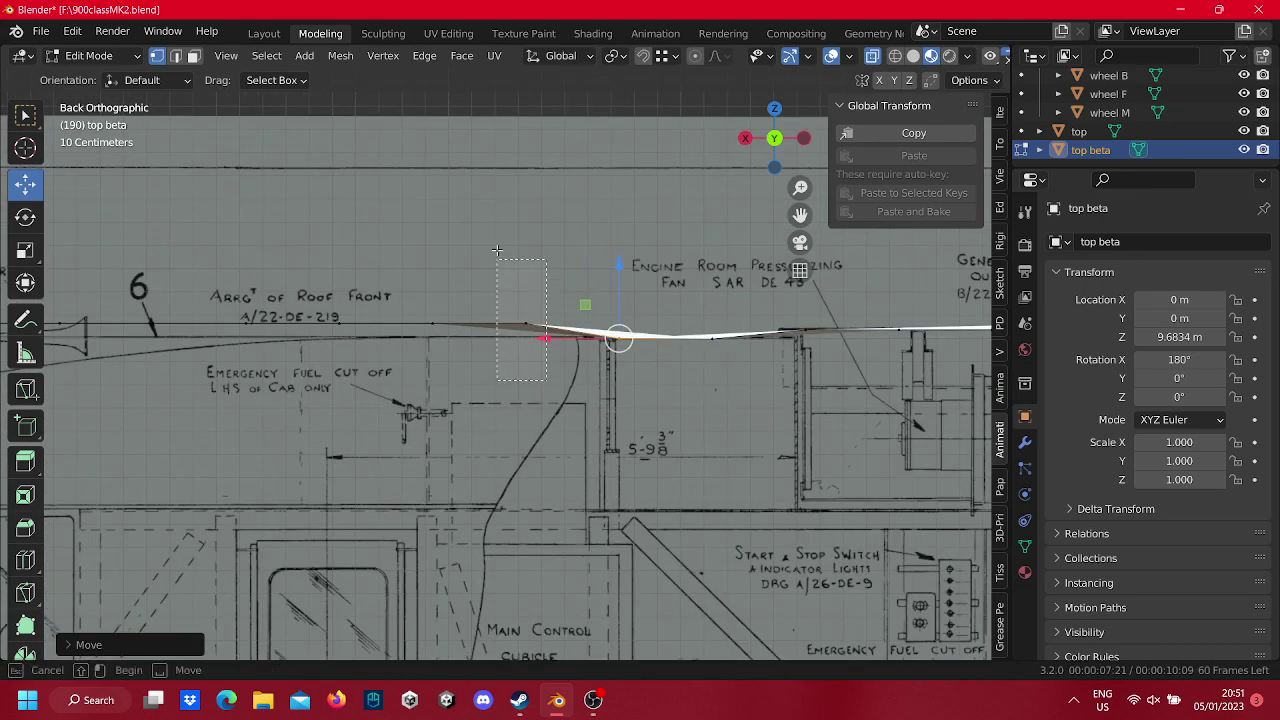
pyautogui.press('g')
pyautogui.press('z')
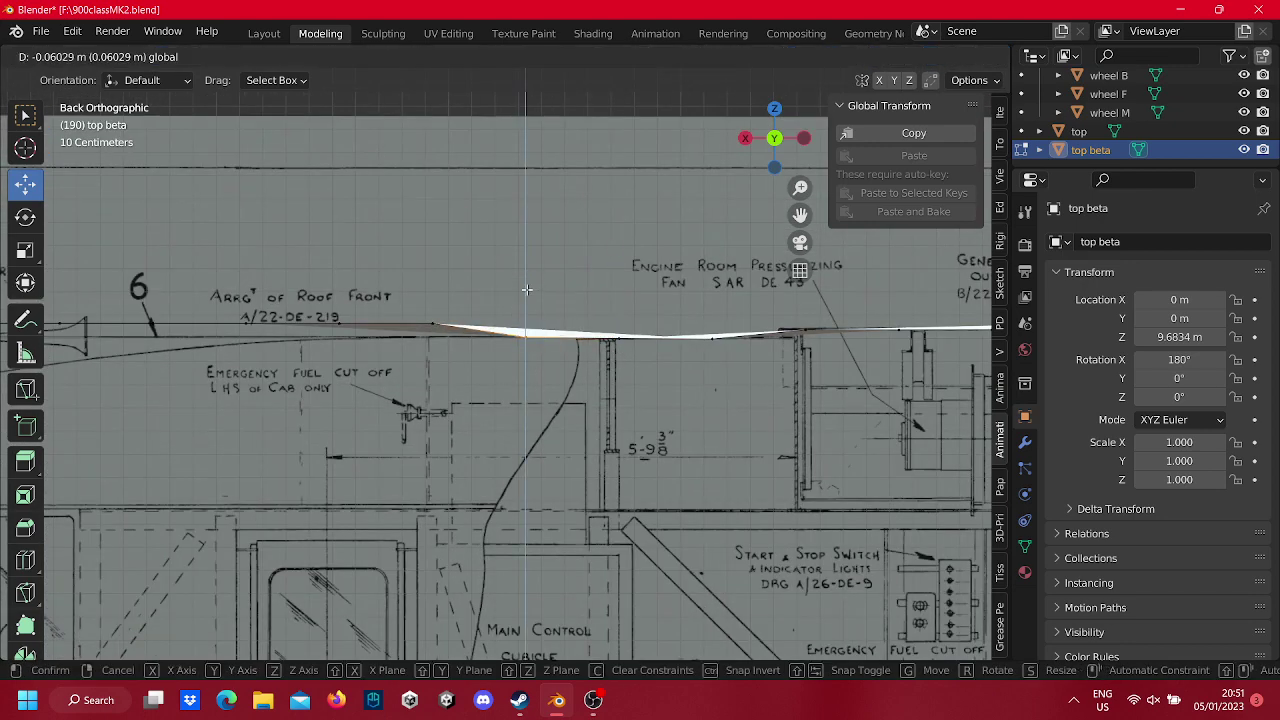
pyautogui.keyDown('shift'); pyautogui.moveTo(527, 290); pyautogui.dragTo(572, 264, button='middle'); pyautogui.keyUp('shift')
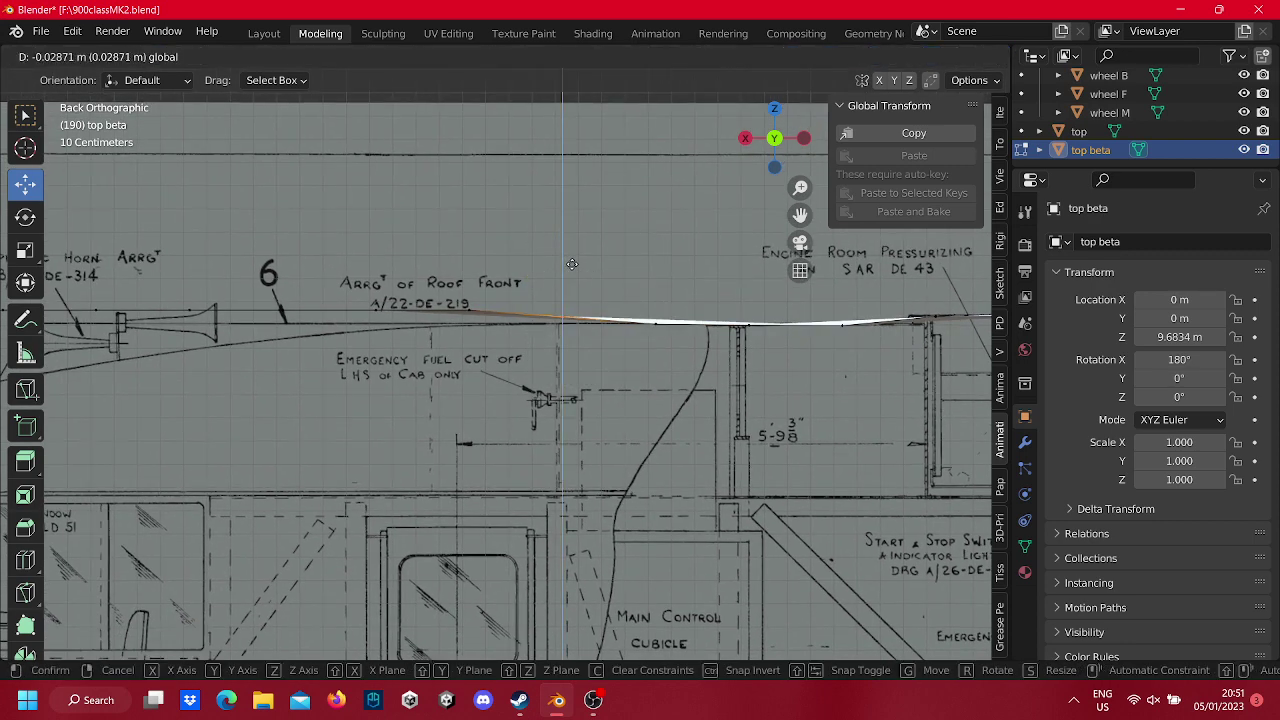
pyautogui.click(550, 286)
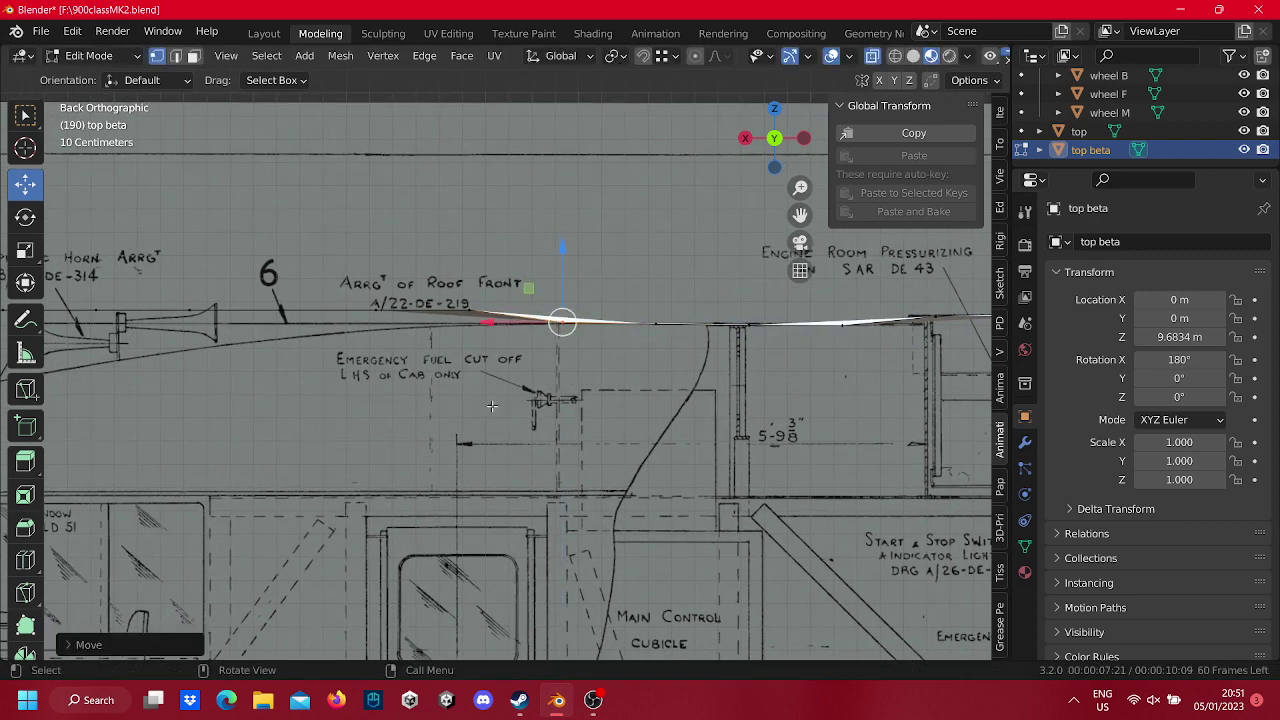
pyautogui.click(467, 313)
pyautogui.press('g')
pyautogui.press('z')
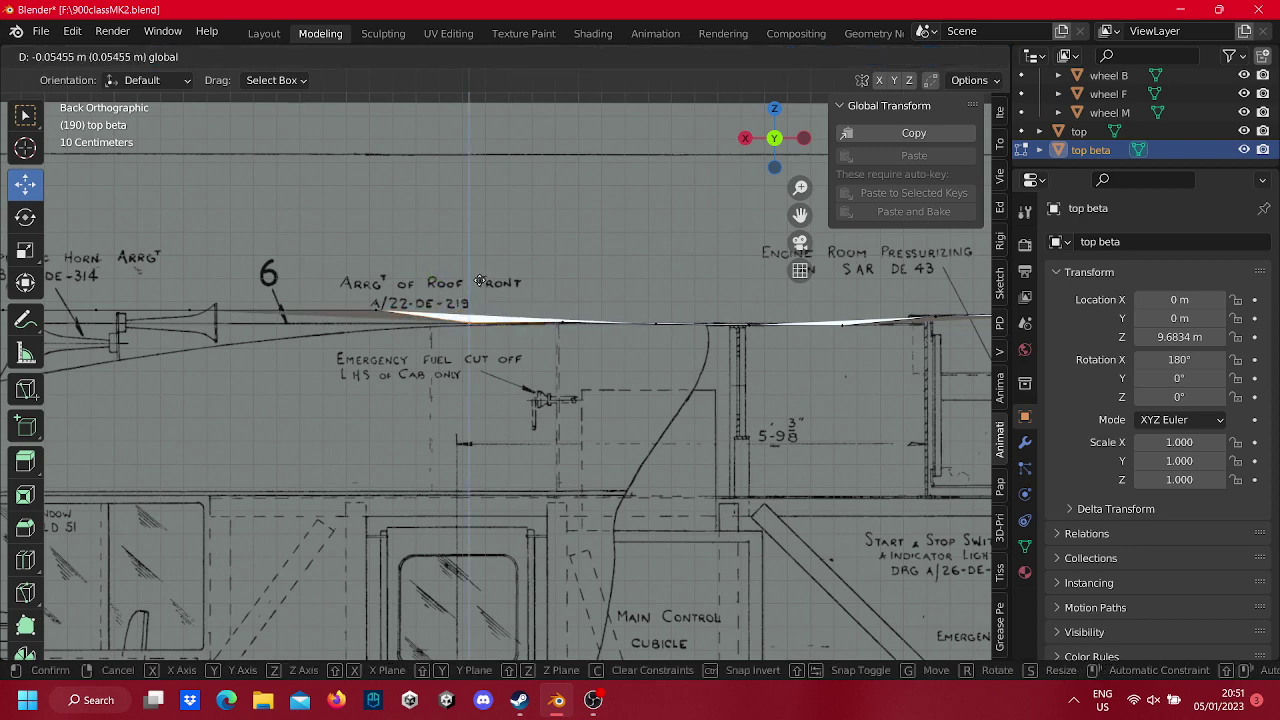
pyautogui.click(472, 281)
# Lower the roof vertices by the Roof Front label and beside the 6 label.
pyautogui.keyDown('shift'); pyautogui.moveTo(344, 359); pyautogui.dragTo(607, 331, button='middle'); pyautogui.keyUp('shift')
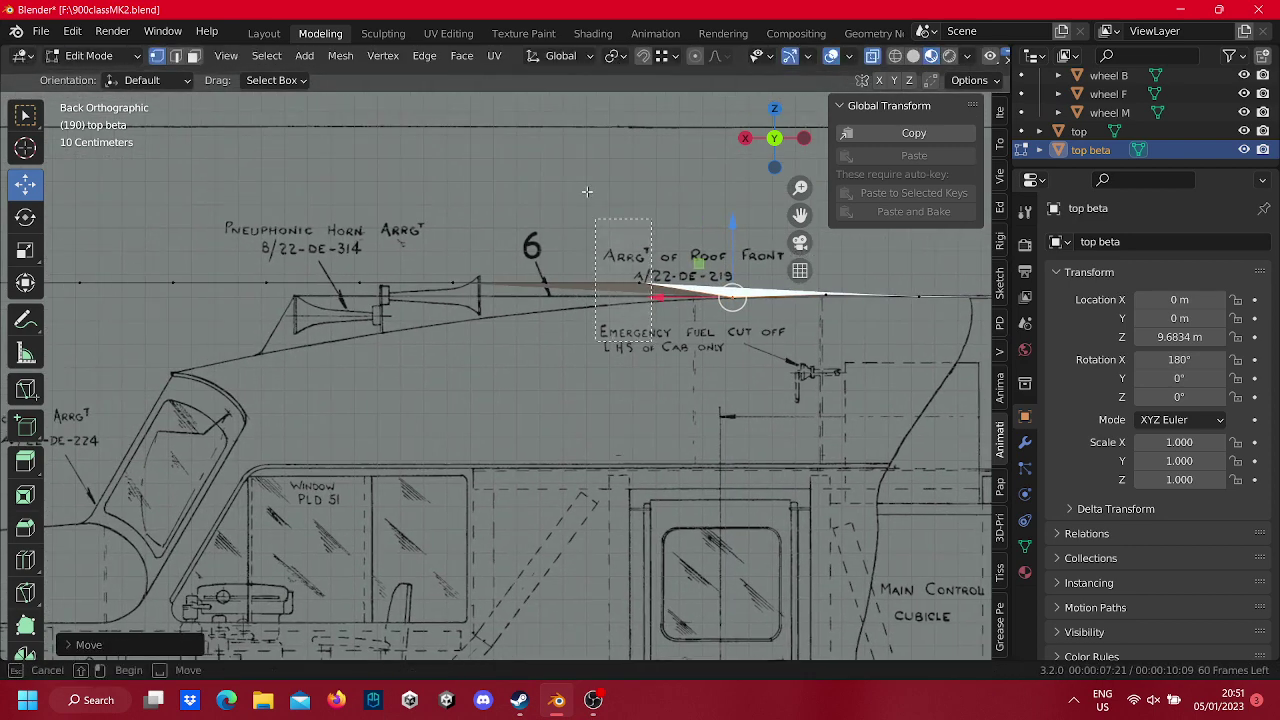
pyautogui.click(637, 286)
pyautogui.press('g')
pyautogui.press('z')
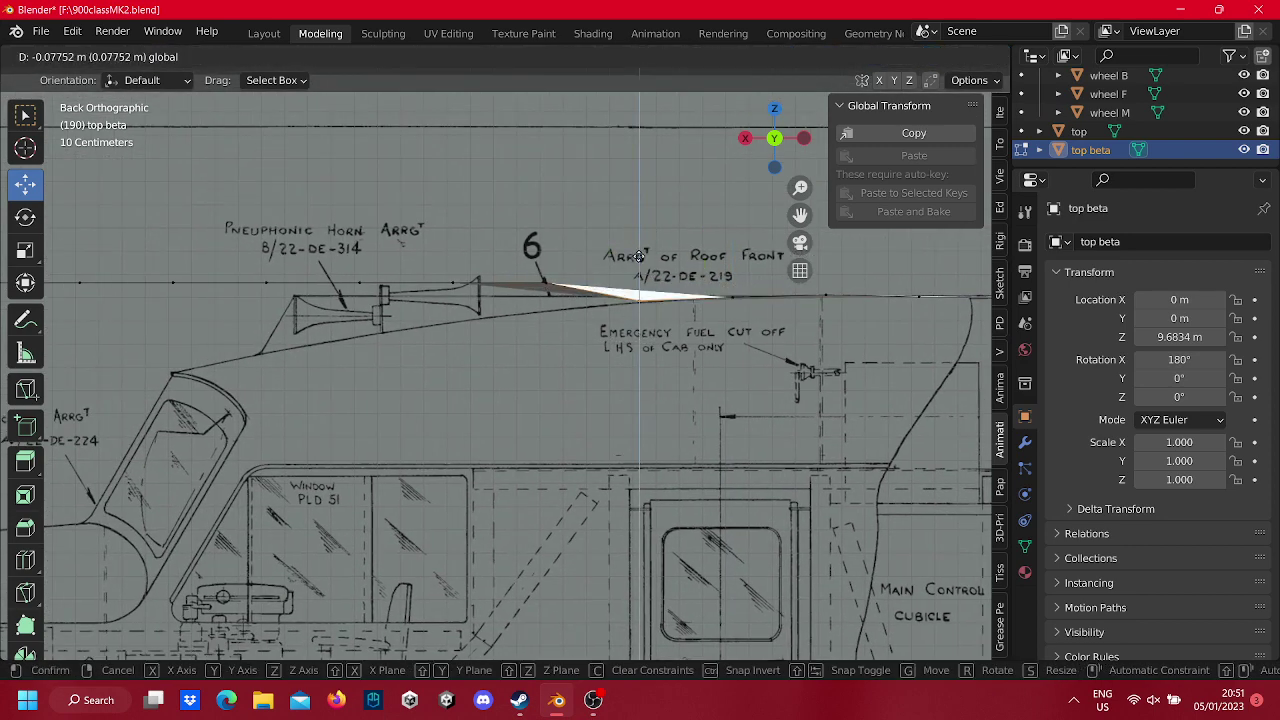
pyautogui.click(639, 257)
pyautogui.keyDown('shift'); pyautogui.moveTo(512, 329); pyautogui.dragTo(643, 333, button='middle'); pyautogui.keyUp('shift')
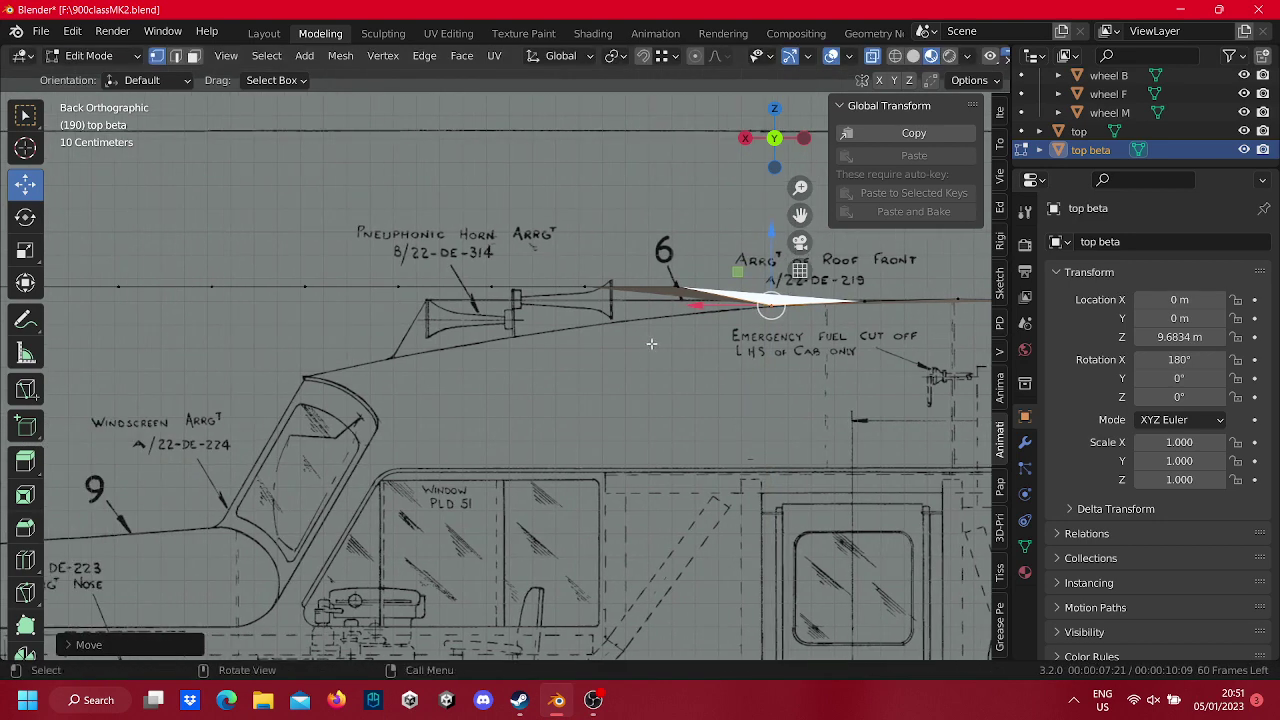
pyautogui.click(678, 286)
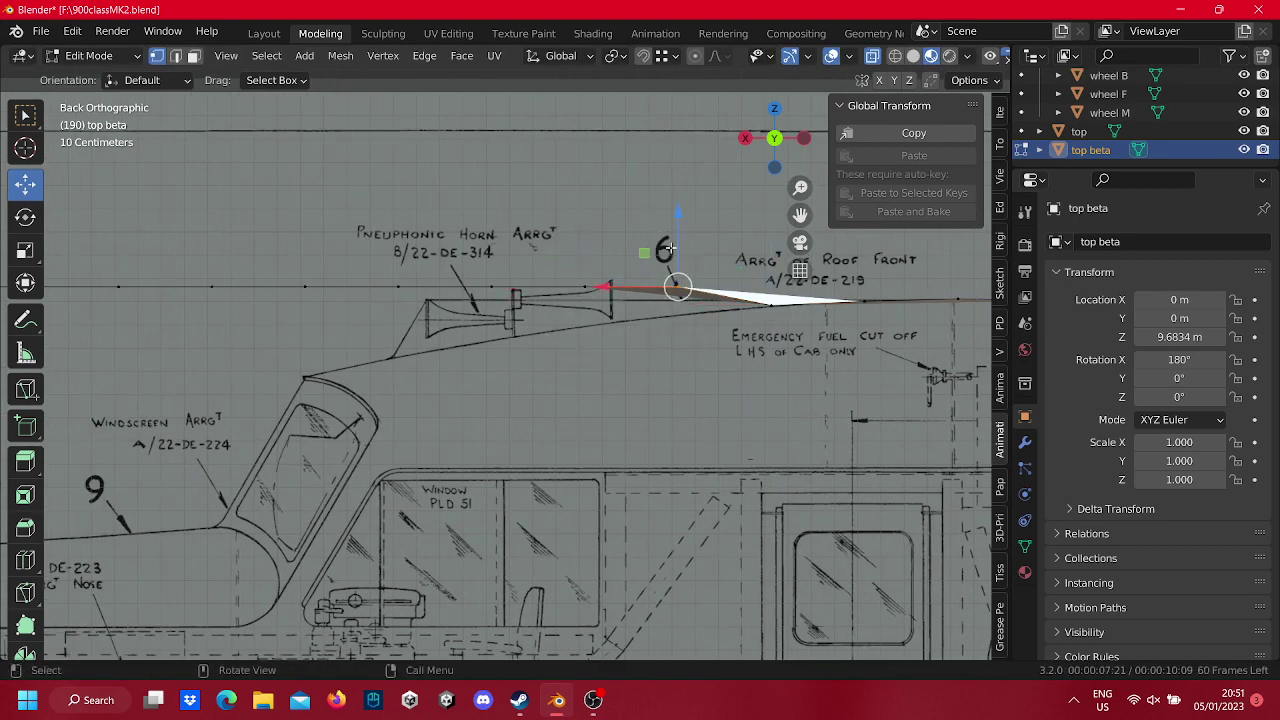
pyautogui.press('g')
pyautogui.press('z')
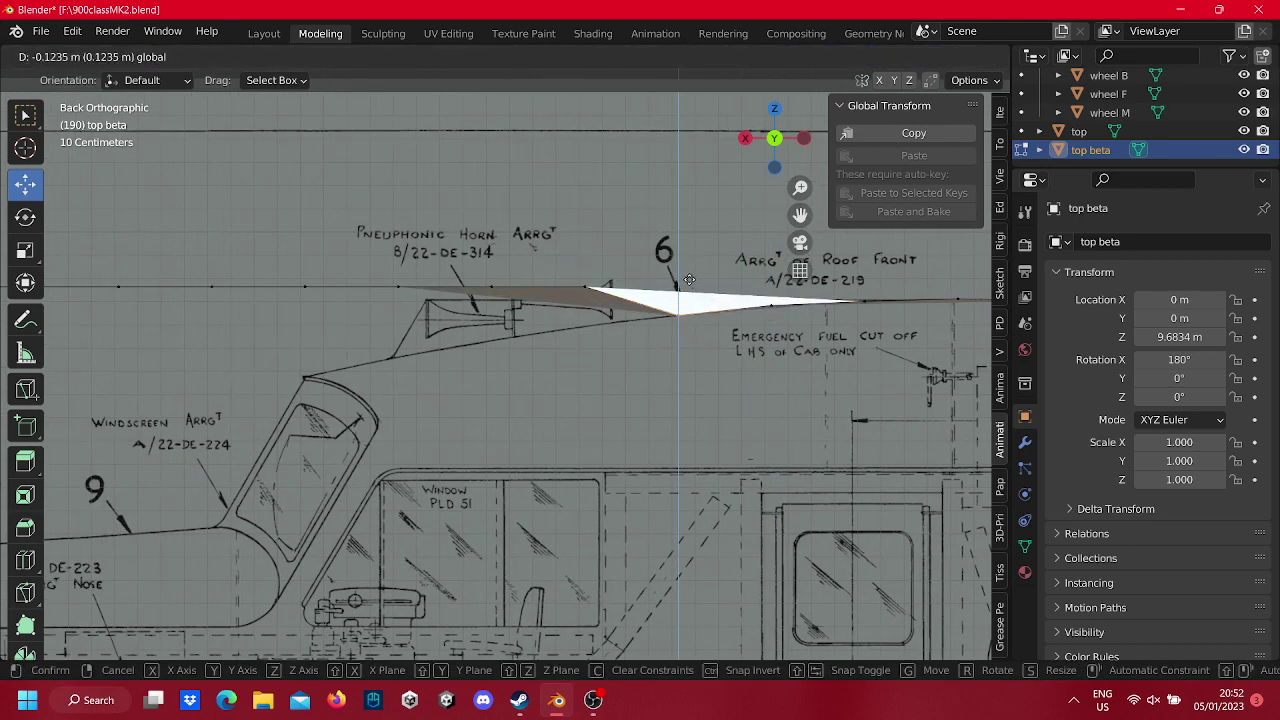
pyautogui.click(689, 279)
# Lower the vertex above the horn and the next one toward the nose onto the sloping roof.
pyautogui.keyDown('shift'); pyautogui.moveTo(677, 314); pyautogui.dragTo(655, 330, button='middle'); pyautogui.keyUp('shift')
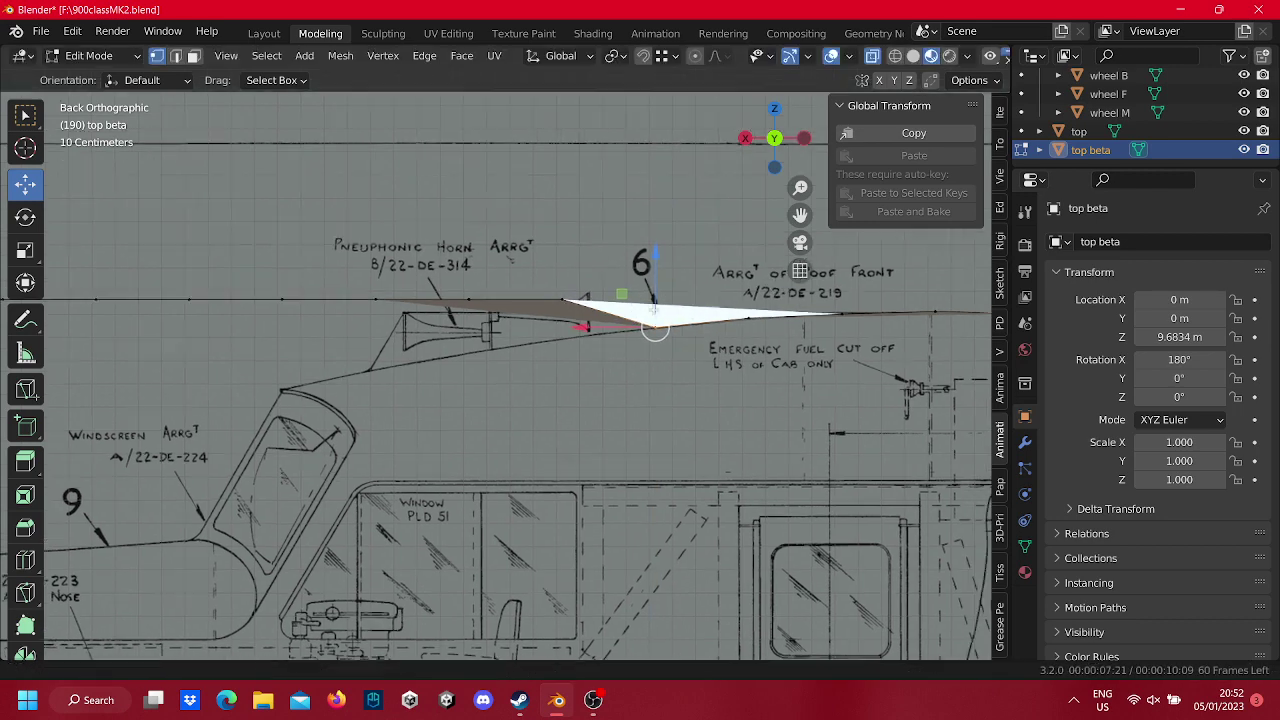
pyautogui.scroll(3, 879, 286)
pyautogui.scroll(2, 879, 286)
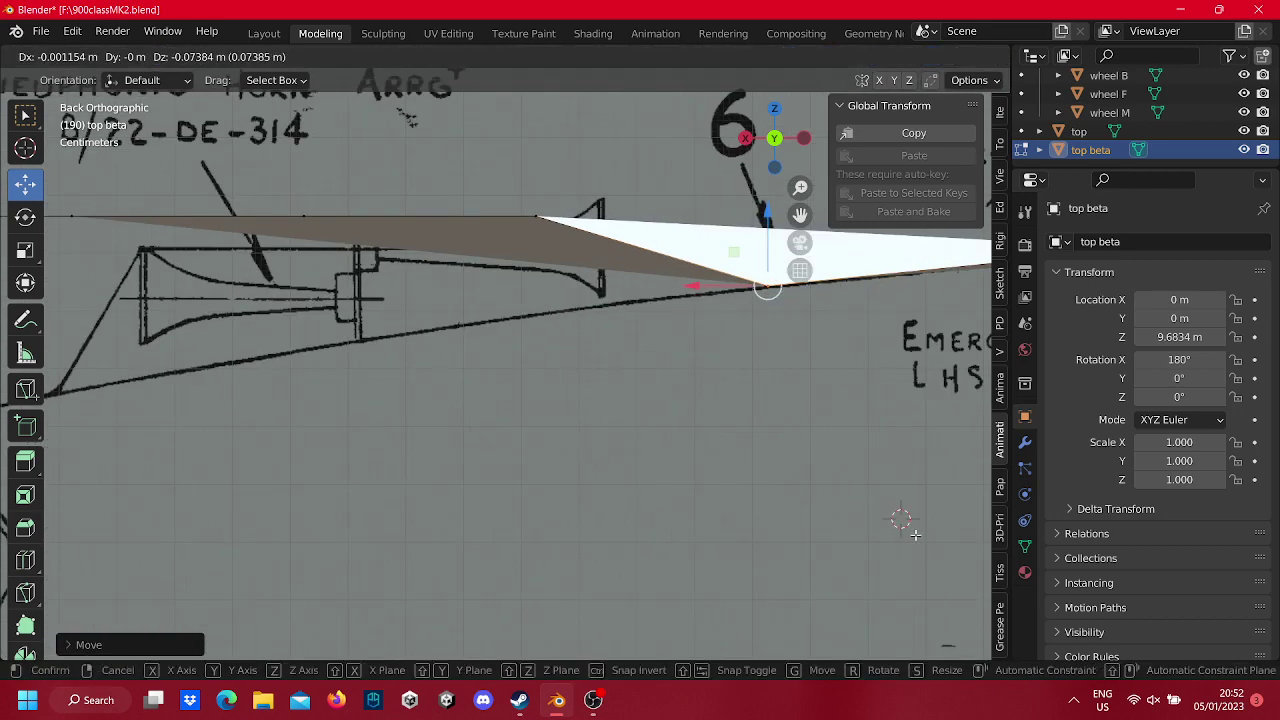
pyautogui.keyDown('shift'); pyautogui.moveTo(894, 523); pyautogui.dragTo(857, 600, button='middle'); pyautogui.keyUp('shift')
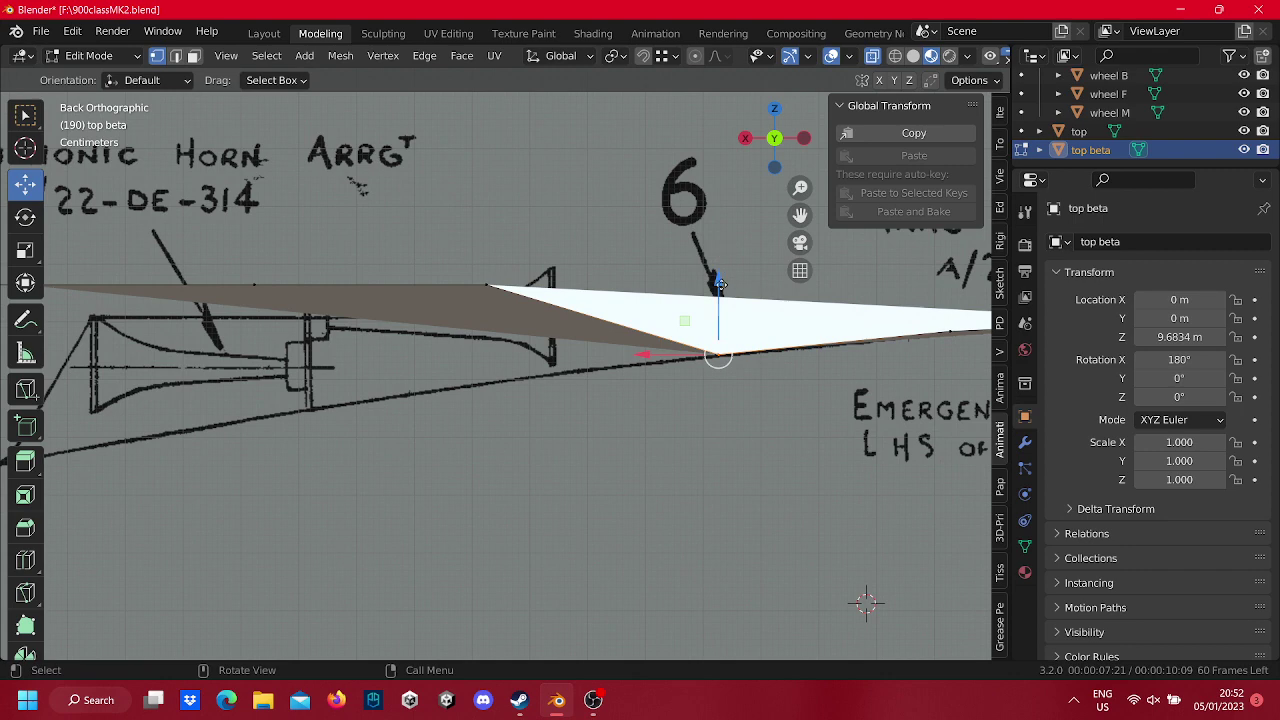
pyautogui.click(441, 240)
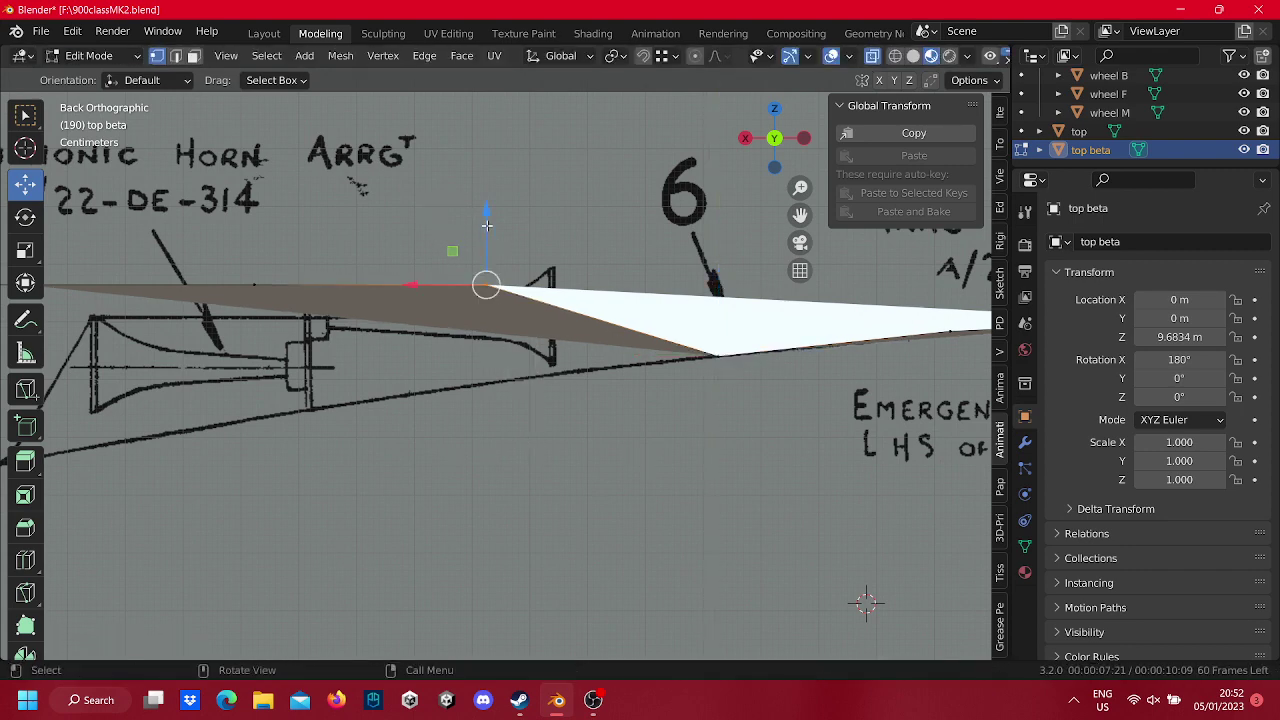
pyautogui.moveTo(487, 226); pyautogui.dragTo(498, 341)
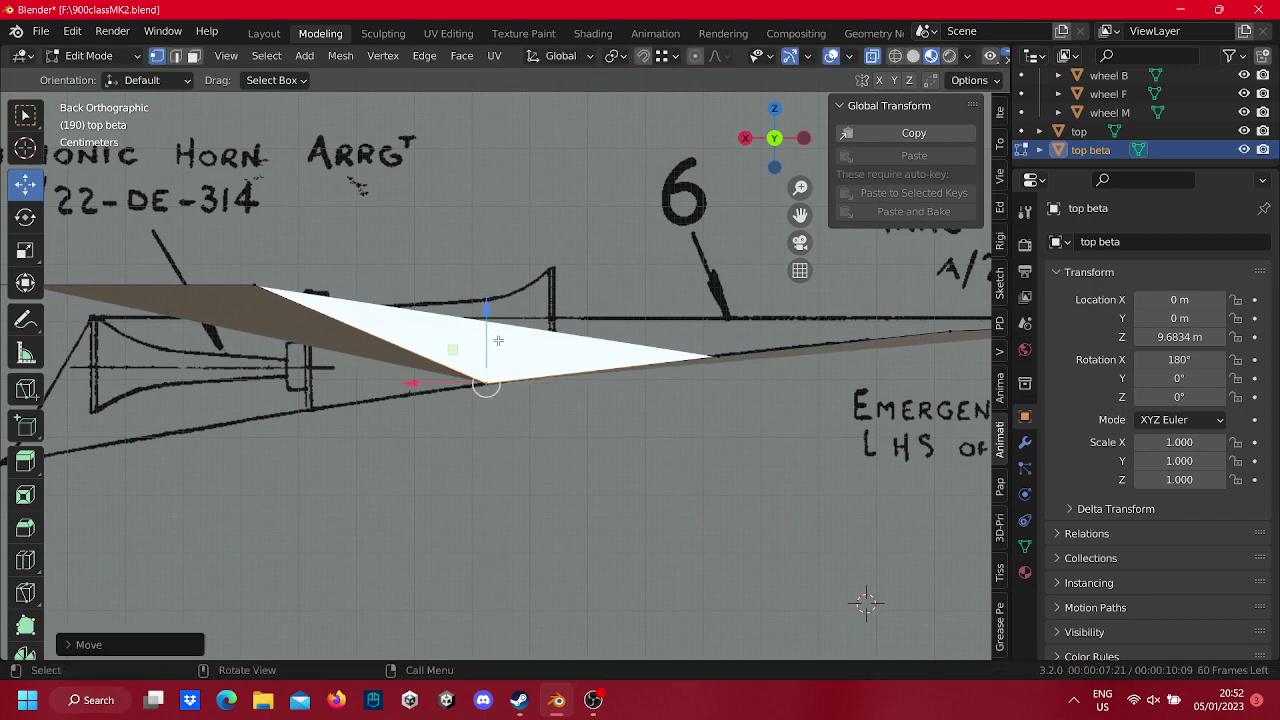
pyautogui.scroll(-5, 498, 341)
pyautogui.keyDown('shift'); pyautogui.moveTo(450, 340); pyautogui.dragTo(567, 340, button='middle'); pyautogui.keyUp('shift')
pyautogui.scroll(4, 560, 300)
pyautogui.moveTo(642, 378)
pyautogui.mouseDown()
pyautogui.moveTo(541, 195)
pyautogui.moveTo(591, 316)
pyautogui.mouseUp()
pyautogui.keyDown('shift'); pyautogui.moveTo(446, 434); pyautogui.dragTo(641, 393, button='middle'); pyautogui.keyUp('shift')
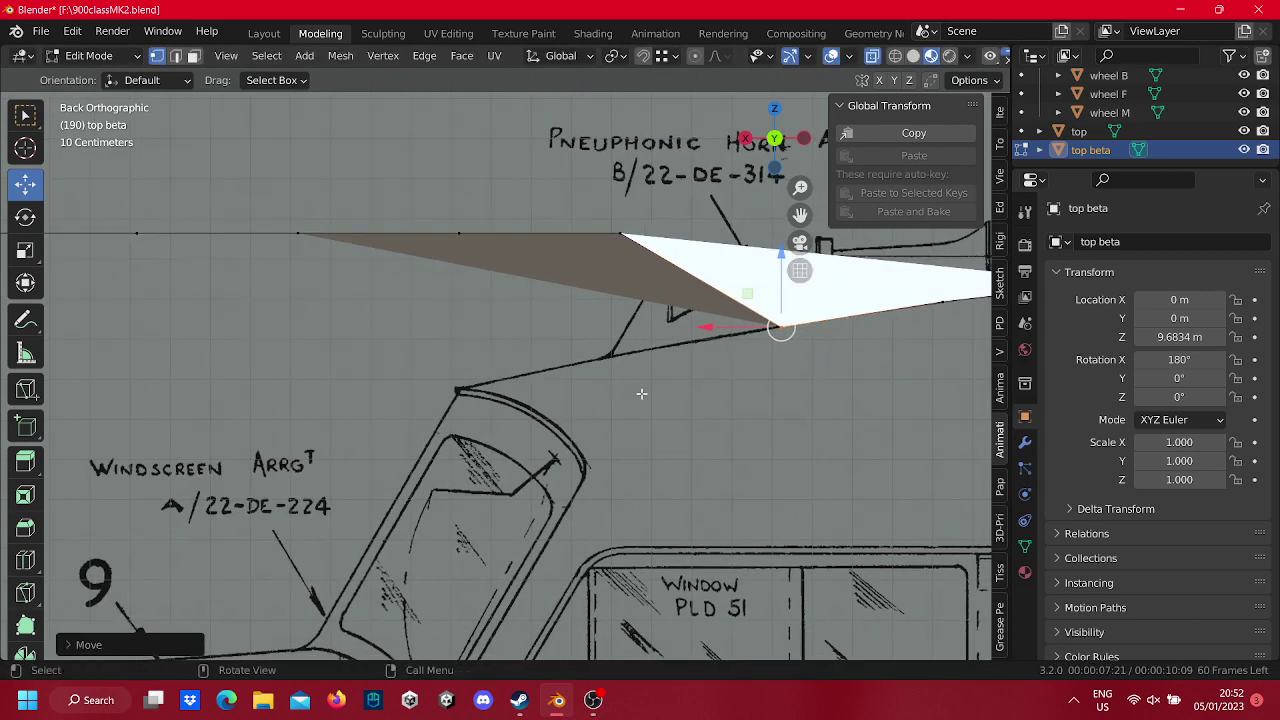
# Pull the vertices above the windscreen down to meet the windscreen's top corner.
pyautogui.moveTo(641, 393); pyautogui.dragTo(557, 122)
pyautogui.moveTo(626, 228)
pyautogui.mouseDown()
pyautogui.moveTo(645, 325)
pyautogui.moveTo(614, 349)
pyautogui.mouseUp()
pyautogui.moveTo(478, 214); pyautogui.dragTo(392, 249)
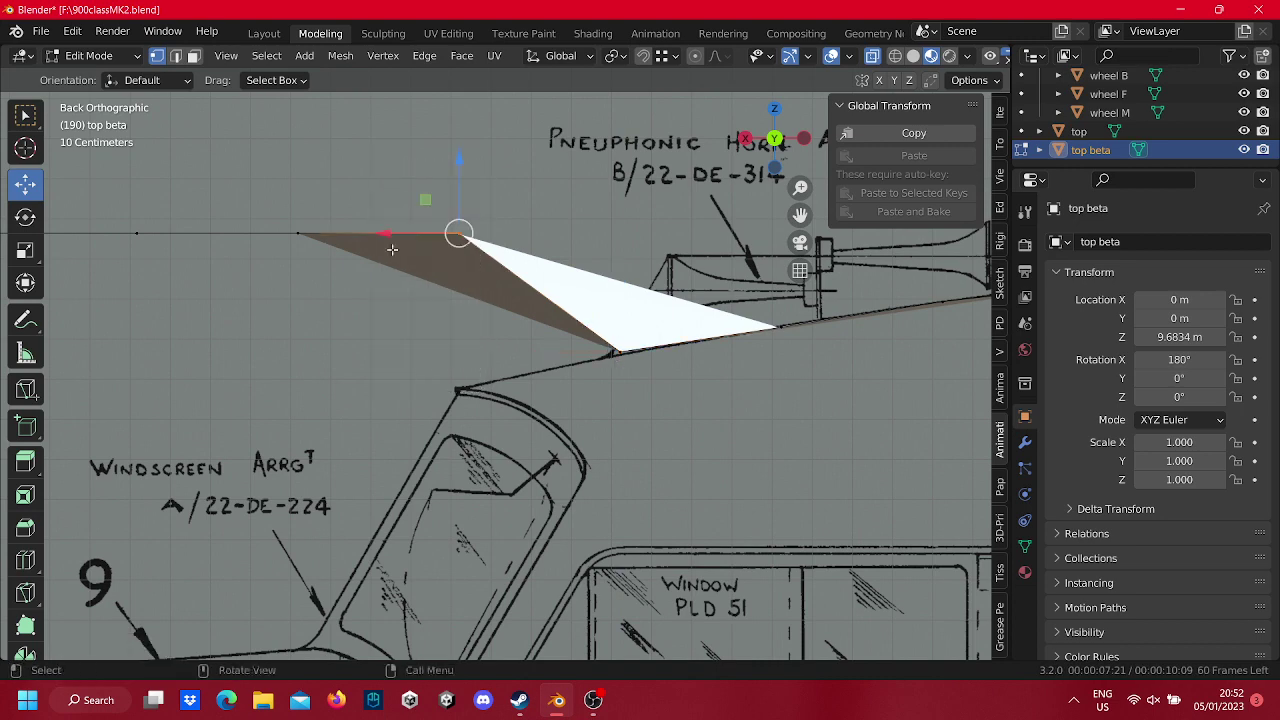
pyautogui.keyDown('shift'); pyautogui.moveTo(392, 249); pyautogui.dragTo(500, 225, button='middle'); pyautogui.keyUp('shift')
pyautogui.moveTo(572, 166); pyautogui.dragTo(577, 320)
# Box-select the front top-edge vertices and drop them vertically to the blueprint's nose level.
pyautogui.scroll(-3, 476, 360)
pyautogui.scroll(-2, 486, 410)
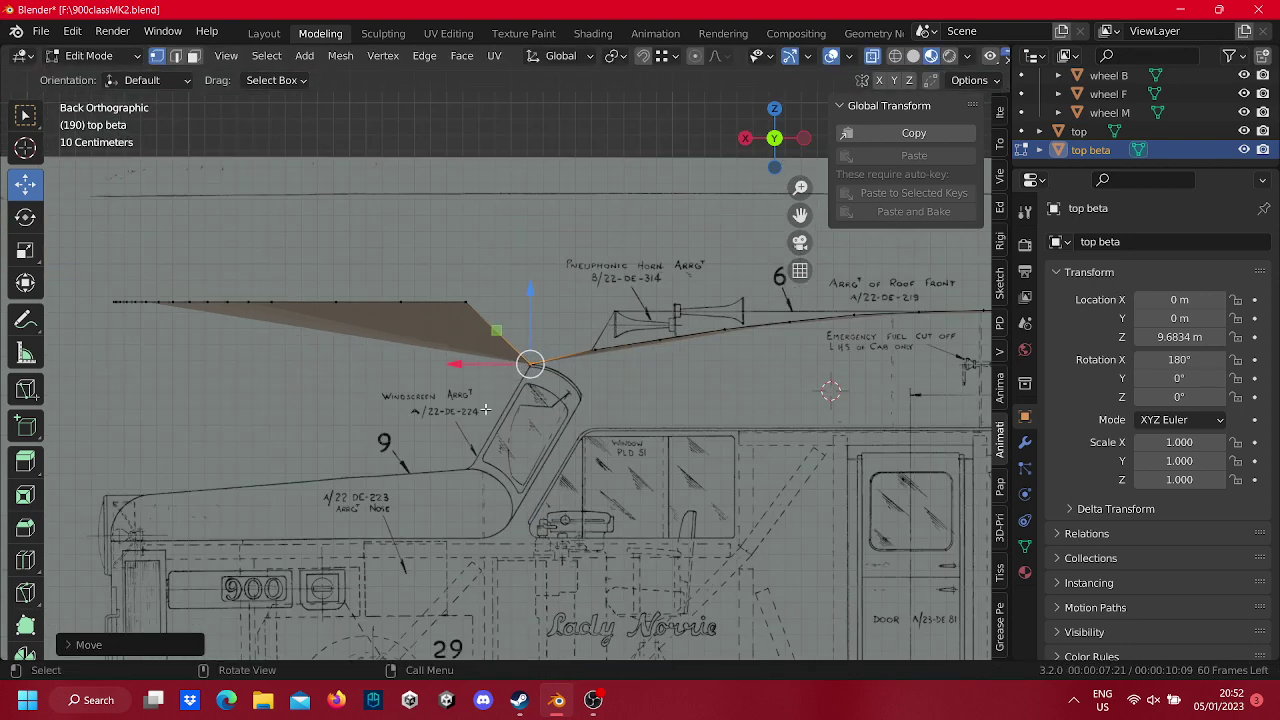
pyautogui.moveTo(528, 370); pyautogui.dragTo(95, 235)
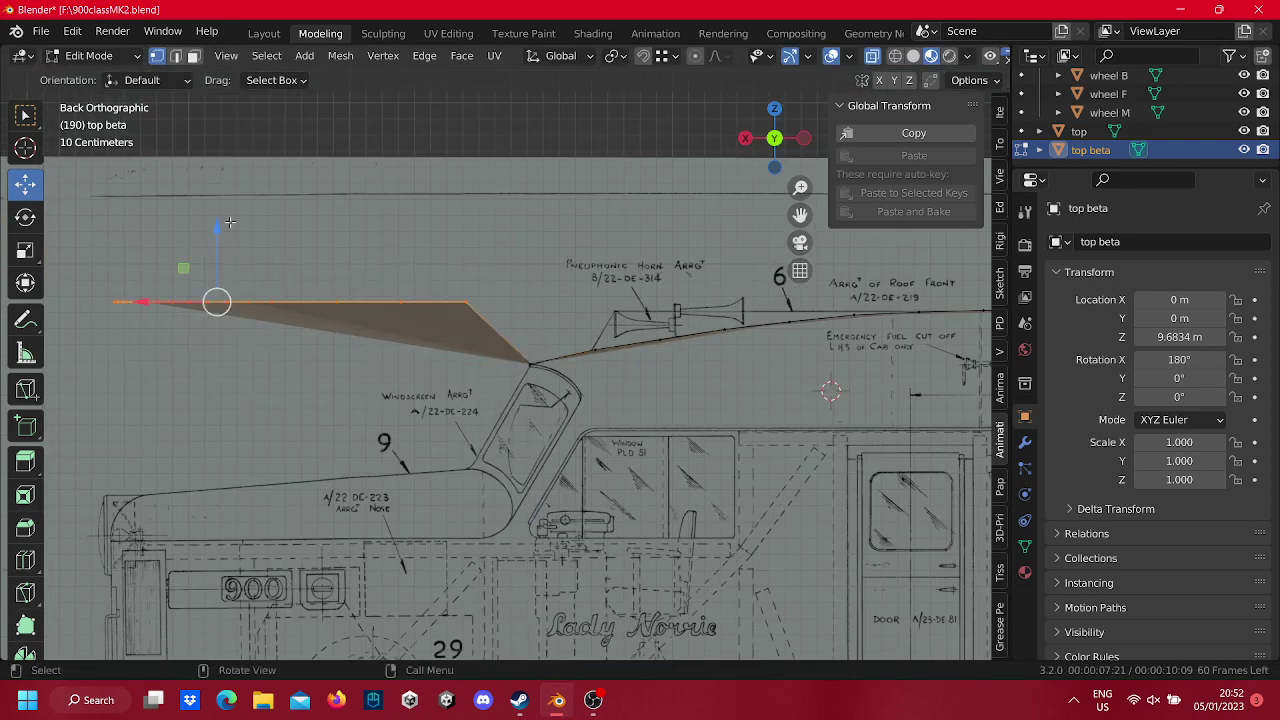
pyautogui.press('g')
pyautogui.press('z')
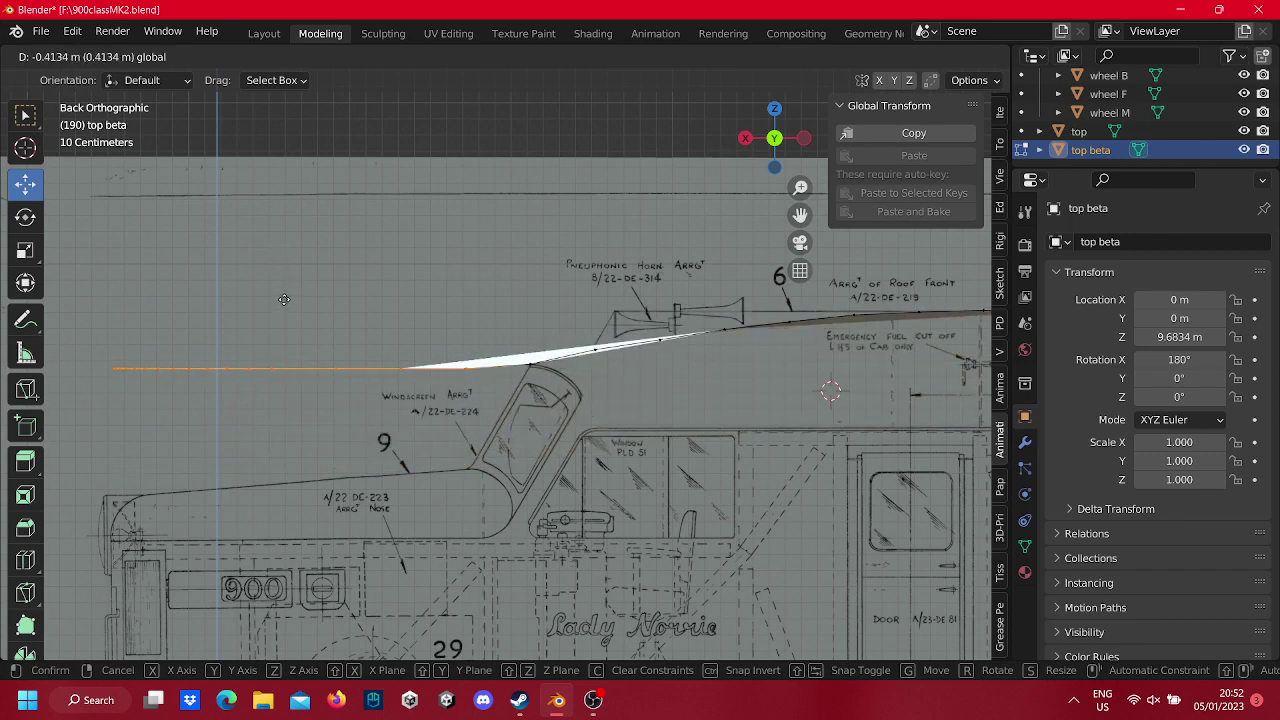
pyautogui.click(284, 298)
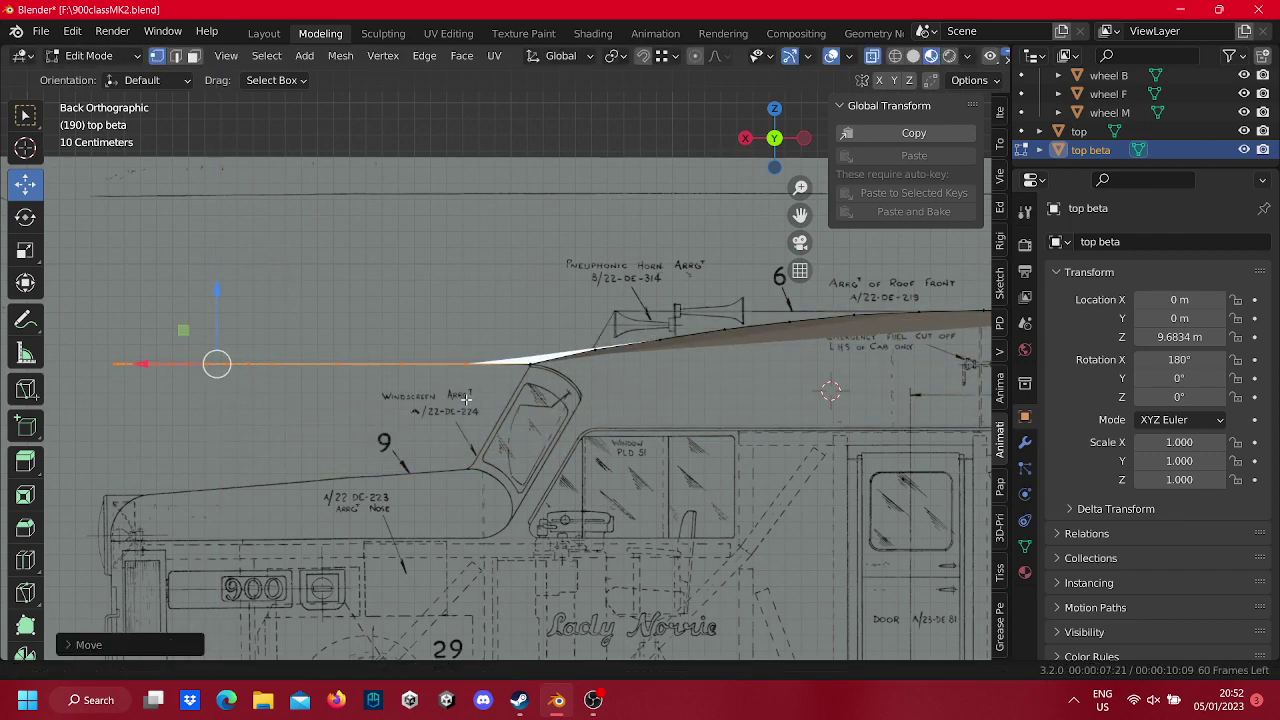
pyautogui.keyDown('shift'); pyautogui.moveTo(226, 302); pyautogui.dragTo(286, 255, button='middle'); pyautogui.keyUp('shift')
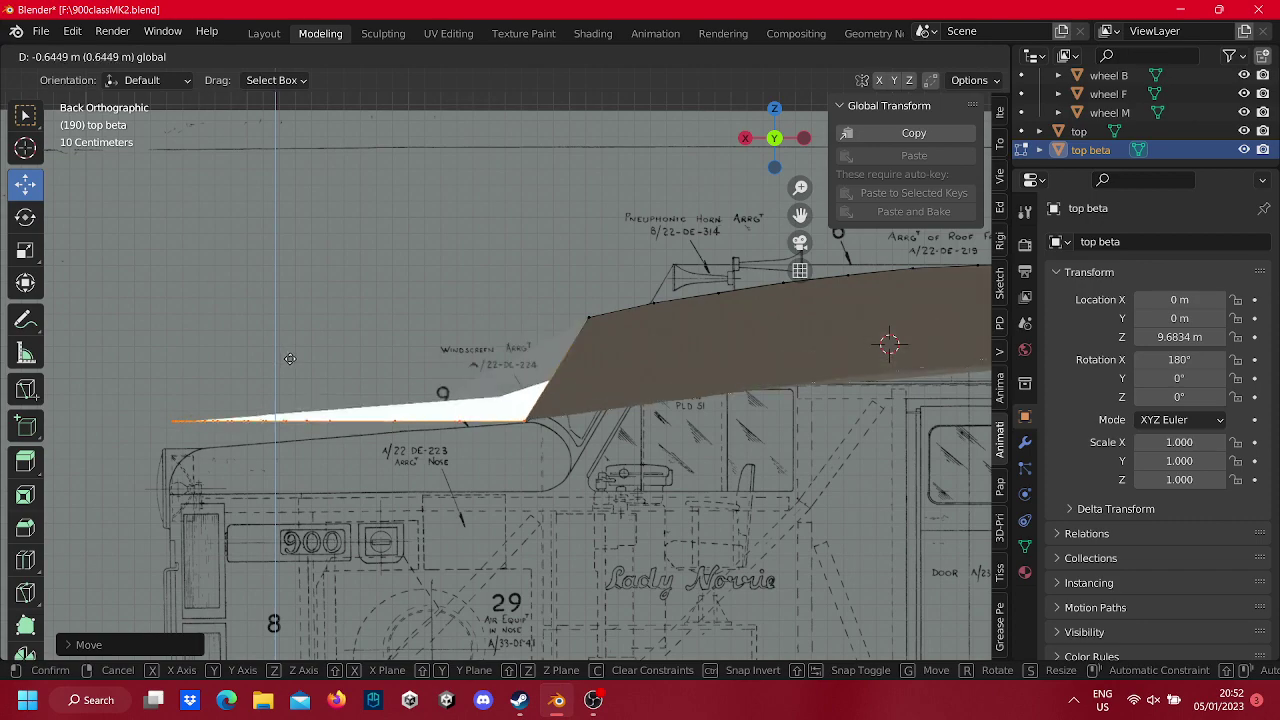
pyautogui.click(290, 359)
pyautogui.moveTo(523, 309)
pyautogui.mouseDown(button='middle')
pyautogui.moveTo(694, 293)
pyautogui.moveTo(501, 296)
pyautogui.moveTo(691, 340)
pyautogui.moveTo(734, 299)
pyautogui.mouseUp(button='middle')
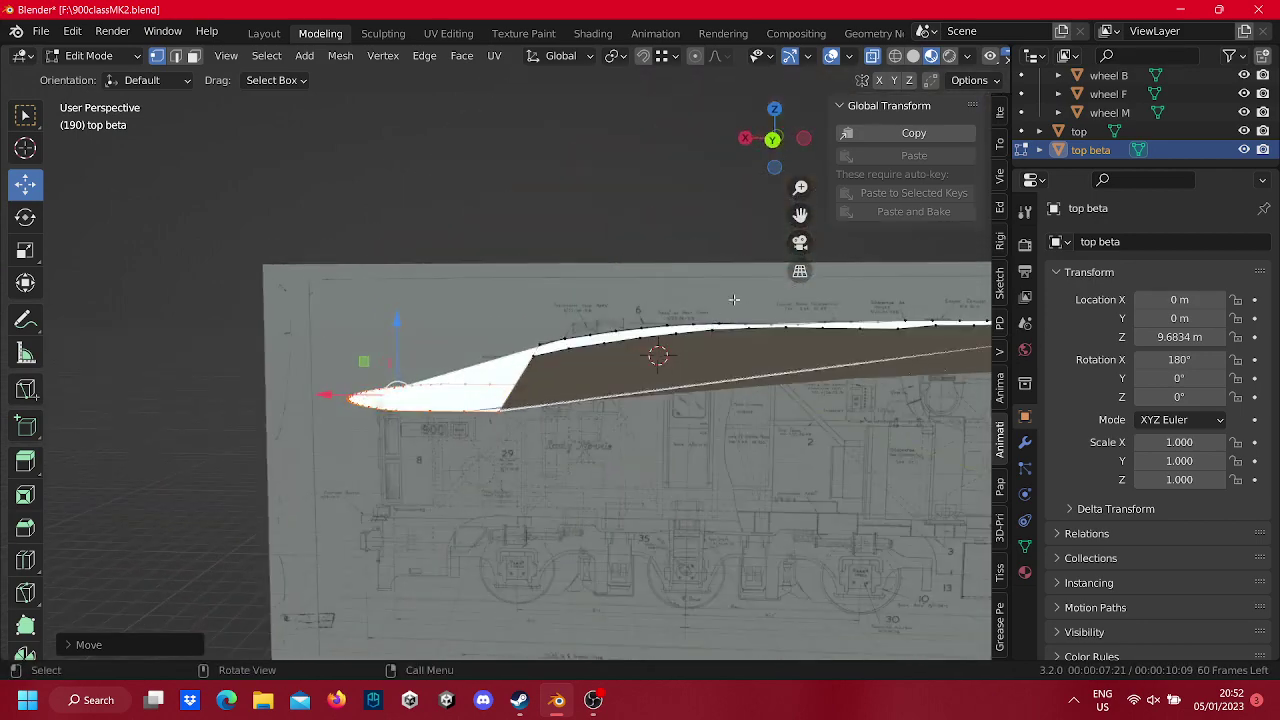
# In Back Orthographic view, lower the first two nose vertices onto the nose curve.
pyautogui.click(773, 157)
pyautogui.scroll(2, 705, 407)
pyautogui.scroll(2, 705, 407)
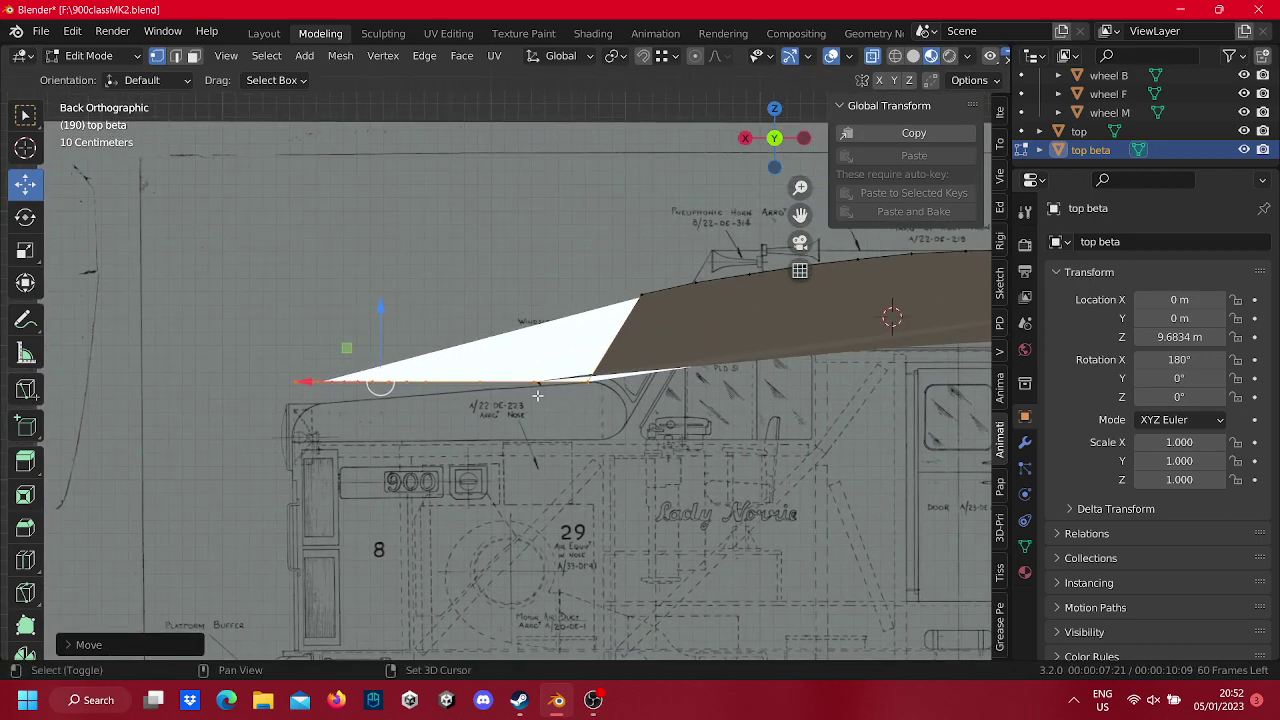
pyautogui.scroll(2, 705, 407)
pyautogui.click(564, 401)
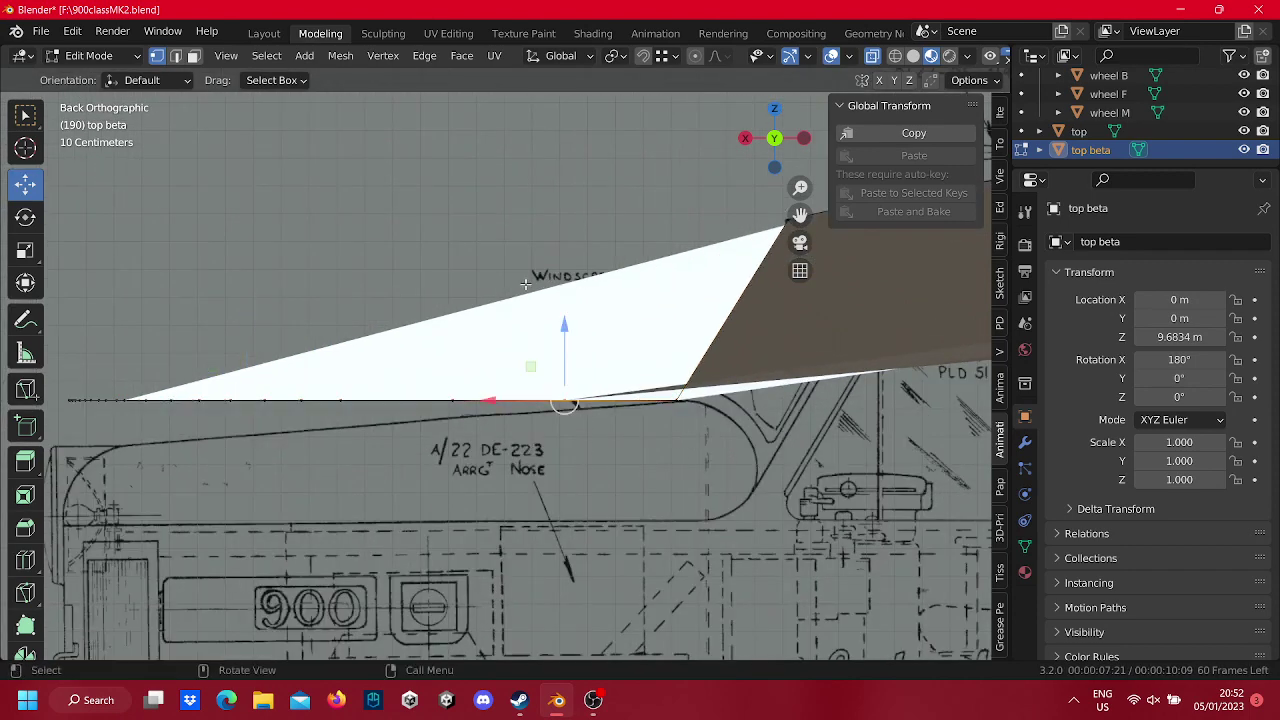
pyautogui.press('g')
pyautogui.click(566, 356)
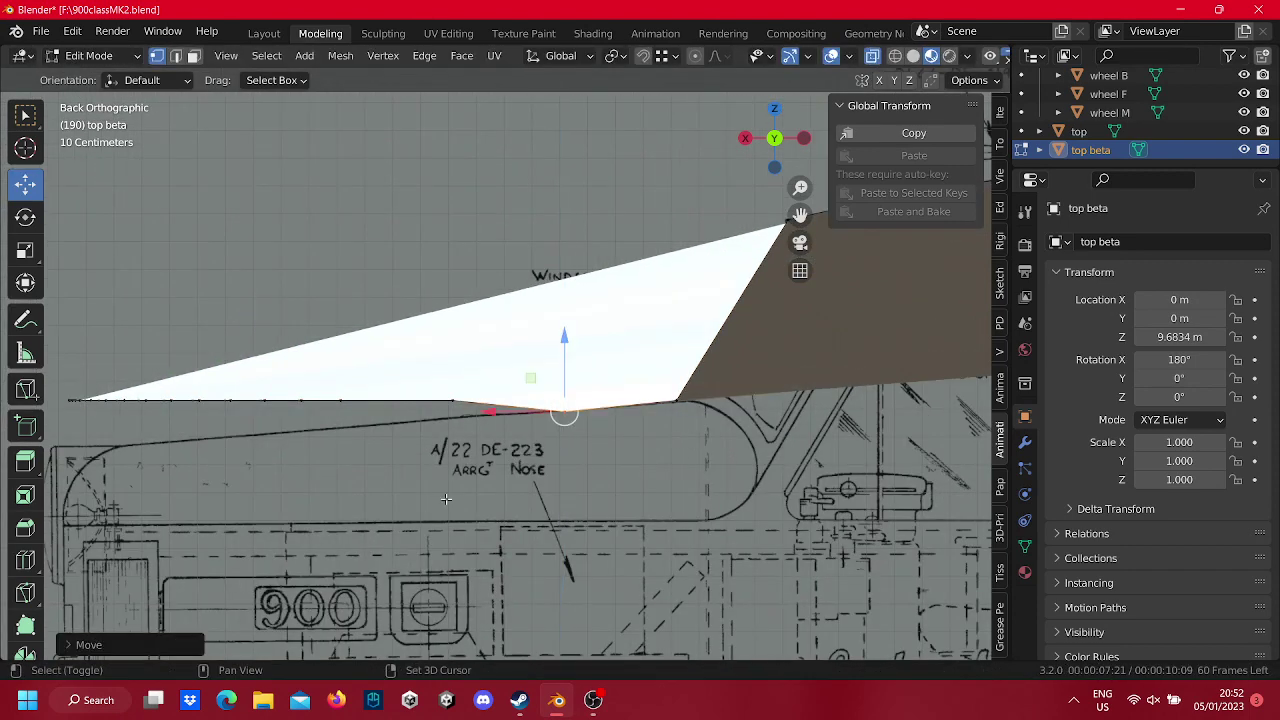
pyautogui.keyDown('shift'); pyautogui.moveTo(479, 477); pyautogui.dragTo(600, 455, button='middle'); pyautogui.keyUp('shift')
pyautogui.click(575, 381)
pyautogui.moveTo(579, 317); pyautogui.dragTo(580, 331)
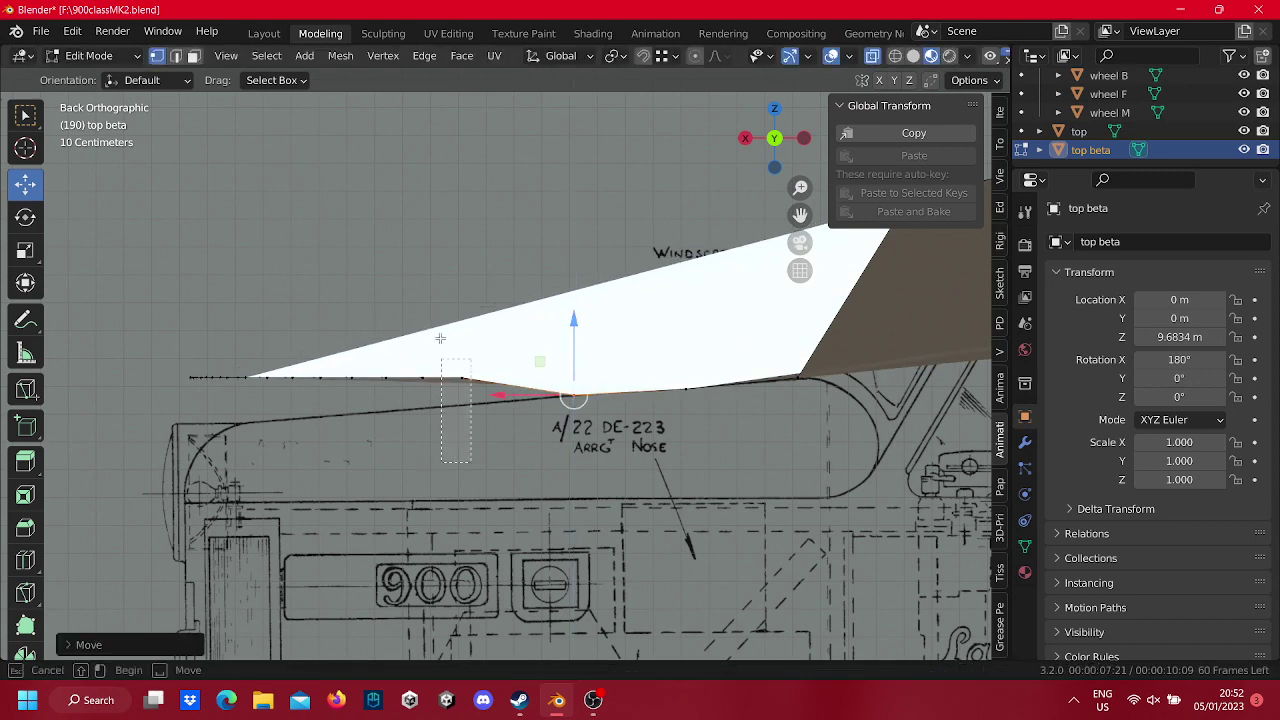
# Lower the next nose vertices, including the leftmost one, onto the nose outline.
pyautogui.keyDown('shift'); pyautogui.moveTo(531, 399); pyautogui.dragTo(677, 367, button='middle'); pyautogui.keyUp('shift')
pyautogui.moveTo(618, 289); pyautogui.dragTo(557, 439)
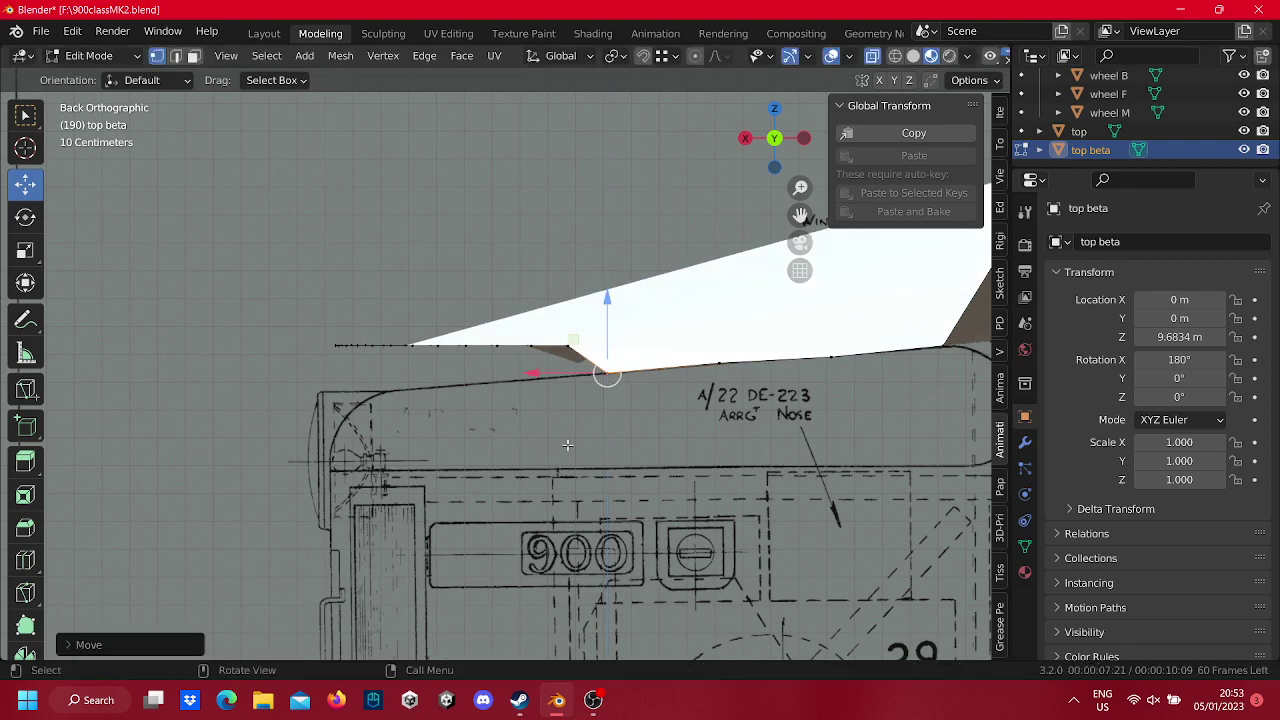
pyautogui.scroll(3, 567, 444)
pyautogui.moveTo(271, 237)
pyautogui.mouseDown()
pyautogui.moveTo(423, 267)
pyautogui.moveTo(545, 460)
pyautogui.mouseUp()
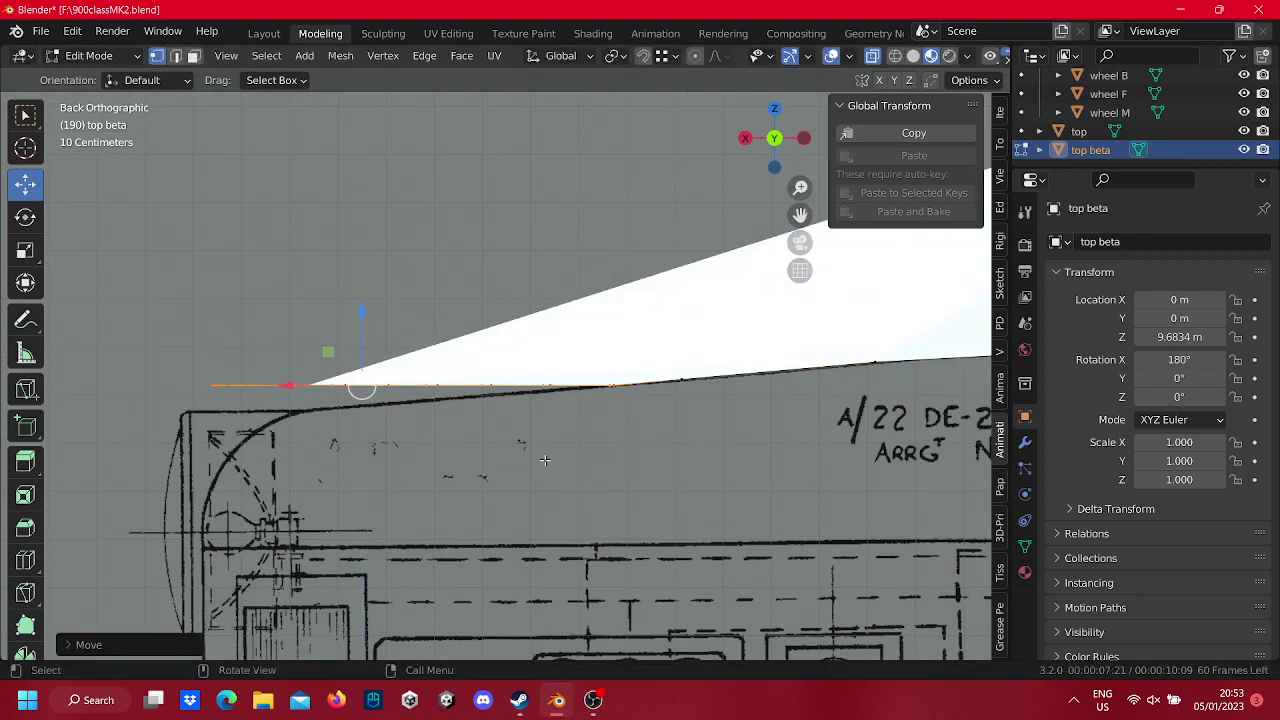
pyautogui.moveTo(170, 307); pyautogui.dragTo(170, 307)
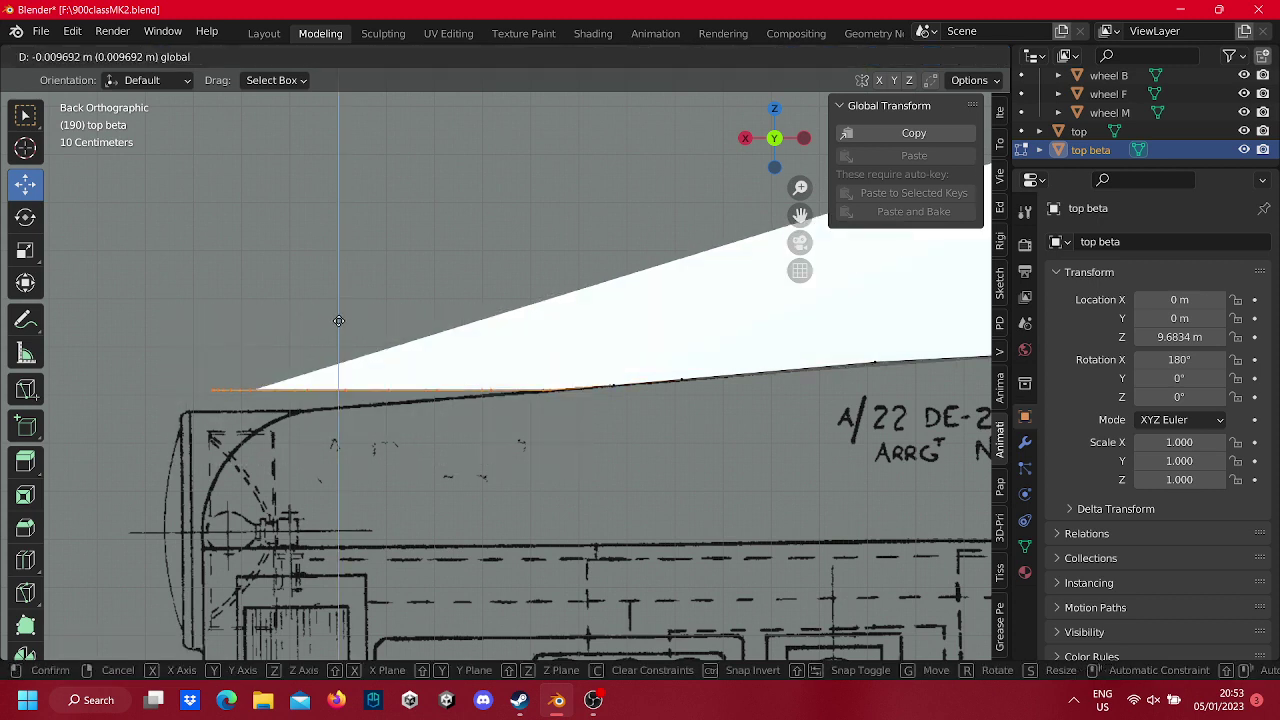
pyautogui.moveTo(338, 316); pyautogui.dragTo(440, 452)
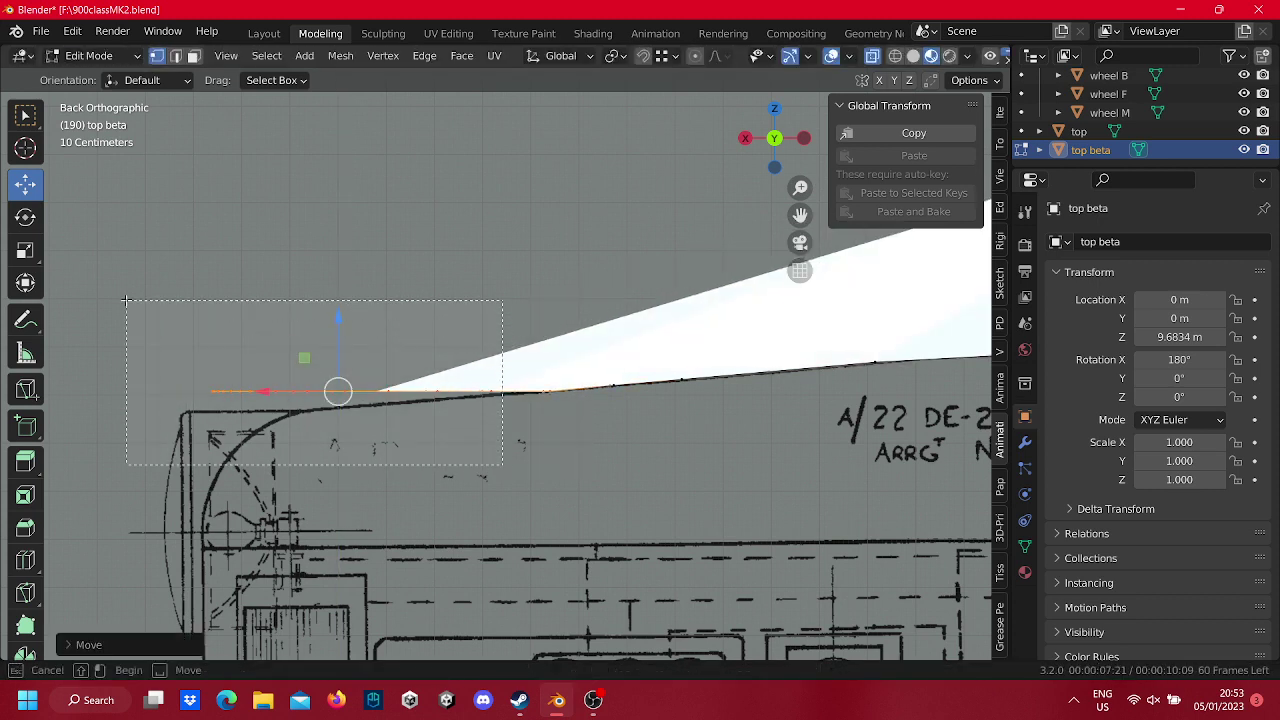
# Reposition the nose tip vertex down and forward onto the blueprint's nose end.
pyautogui.moveTo(125, 300); pyautogui.dragTo(125, 300)
pyautogui.press('g')
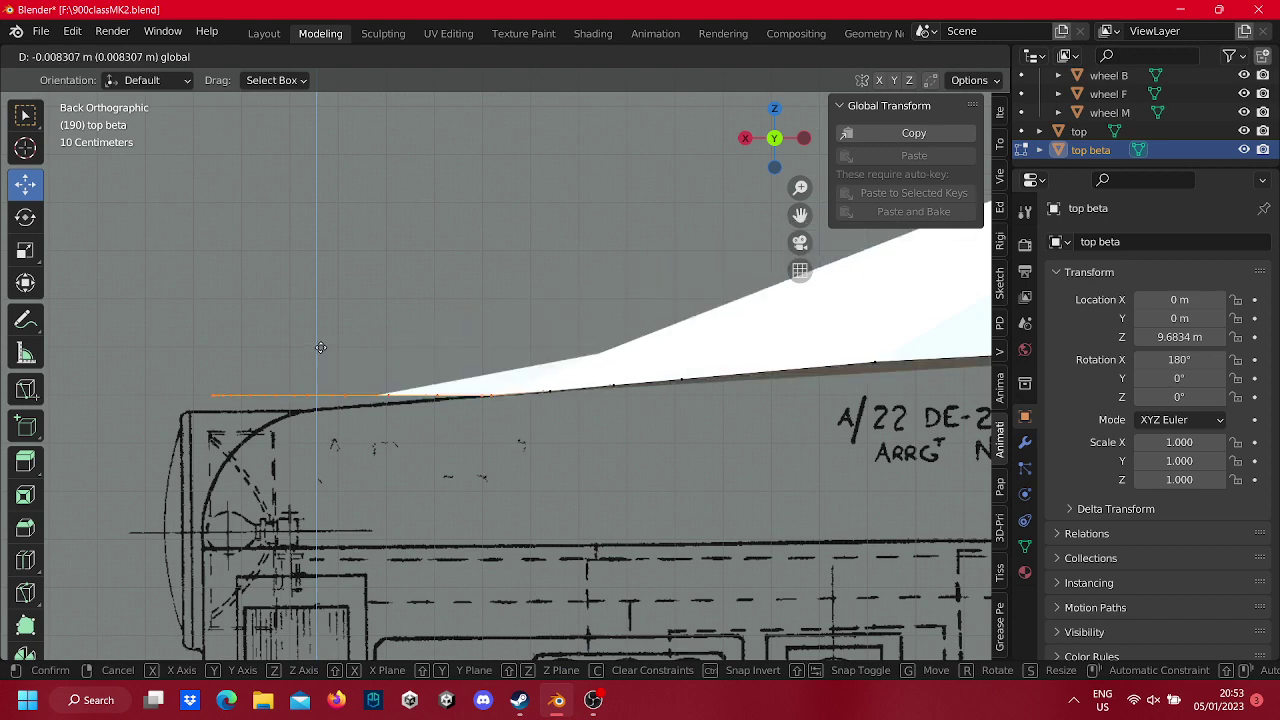
pyautogui.click(320, 352)
pyautogui.press('g')
pyautogui.click(223, 315)
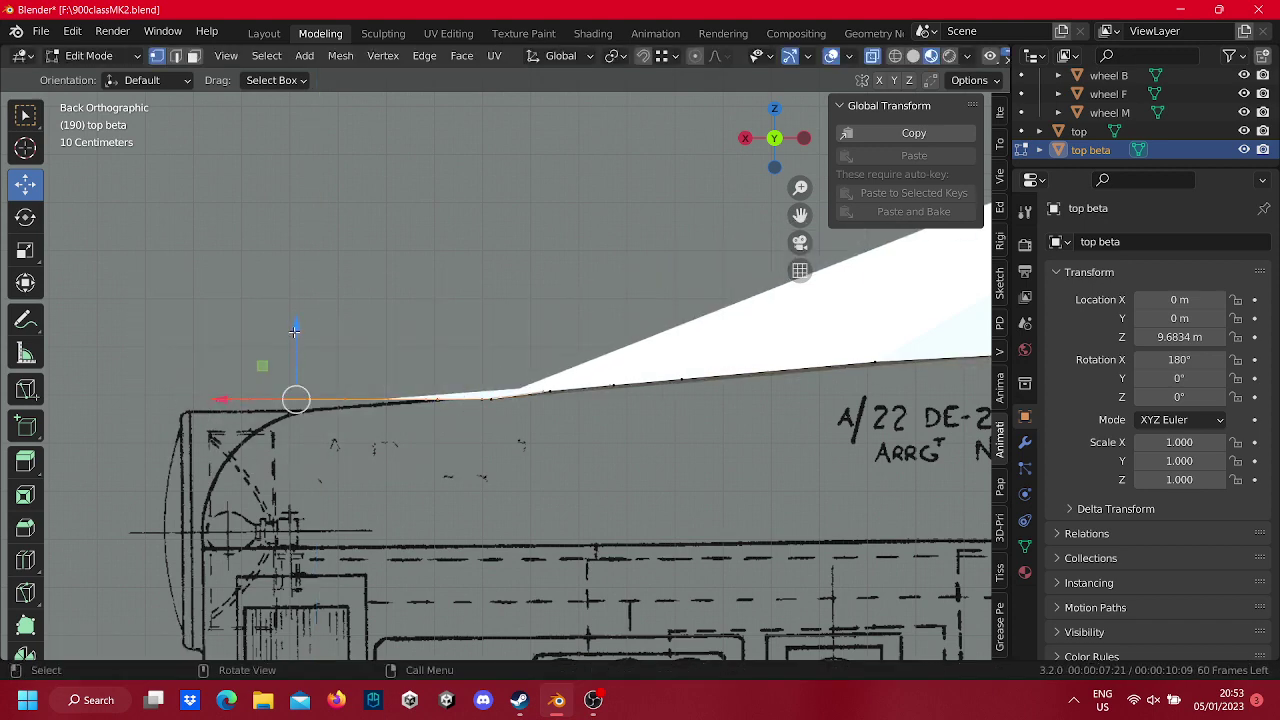
pyautogui.press('g')
pyautogui.click(311, 467)
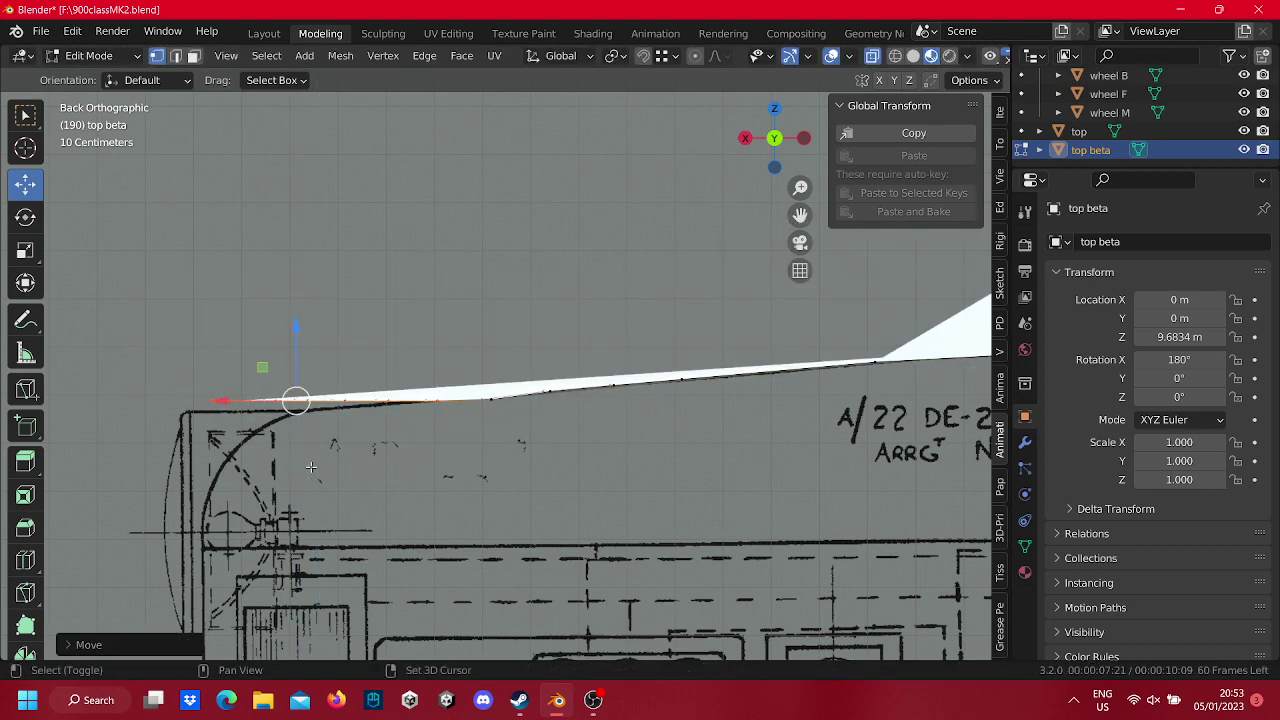
pyautogui.keyDown('shift'); pyautogui.moveTo(311, 467); pyautogui.dragTo(505, 416, button='middle'); pyautogui.keyUp('shift')
# Drag the rounded nose face of top beta into shape in 3D, then close Blender unsaved.
pyautogui.scroll(-5, 540, 275)
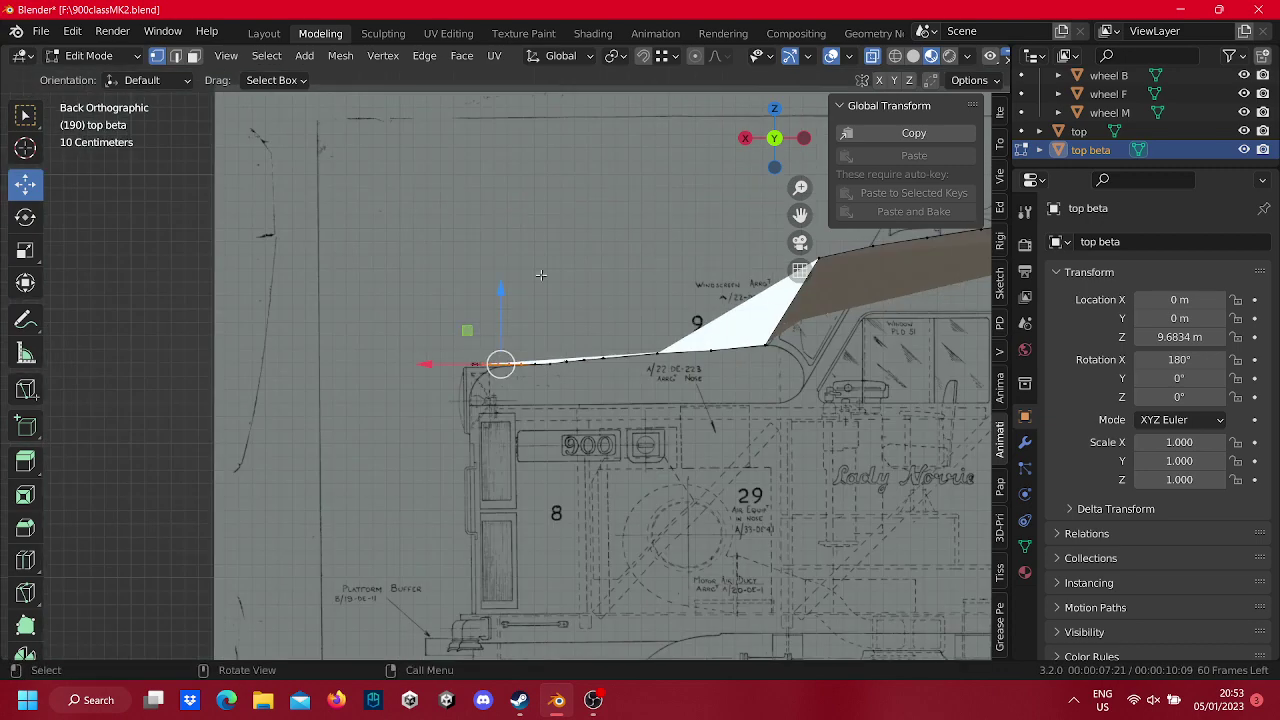
pyautogui.moveTo(578, 318)
pyautogui.mouseDown(button='middle')
pyautogui.moveTo(660, 385)
pyautogui.moveTo(728, 381)
pyautogui.moveTo(555, 363)
pyautogui.mouseUp(button='middle')
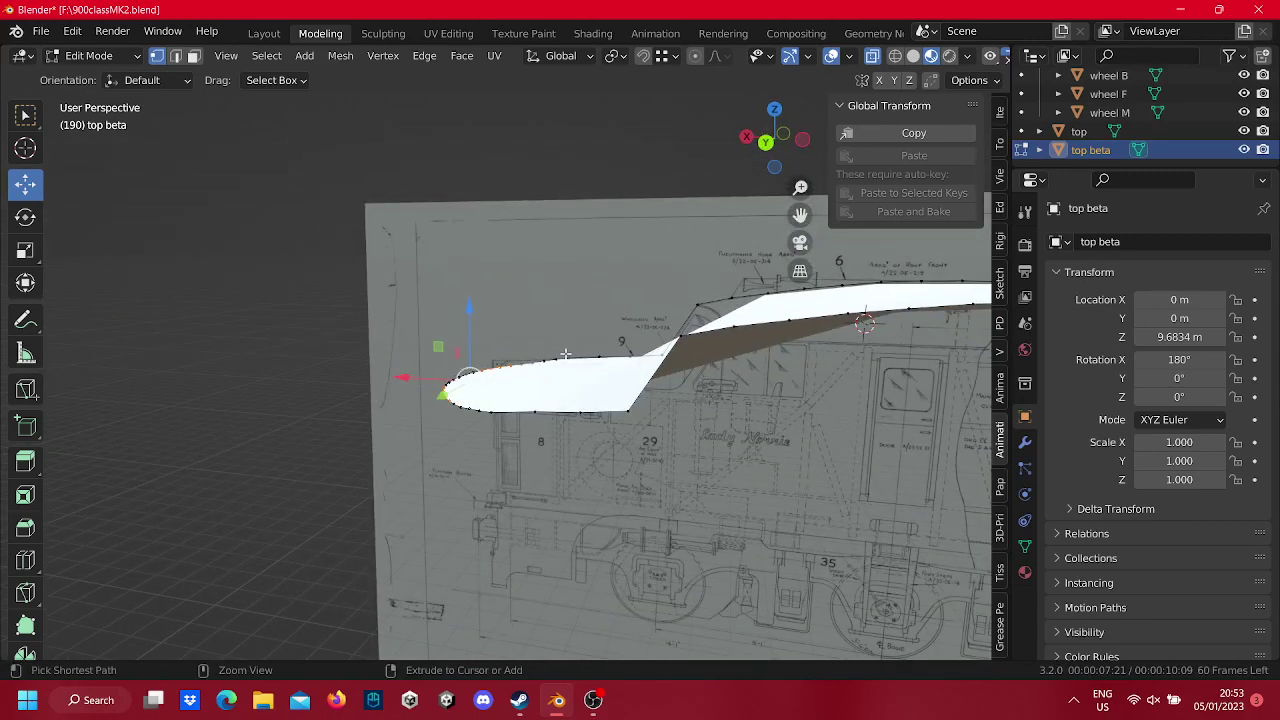
pyautogui.moveTo(565, 354); pyautogui.dragTo(617, 343)
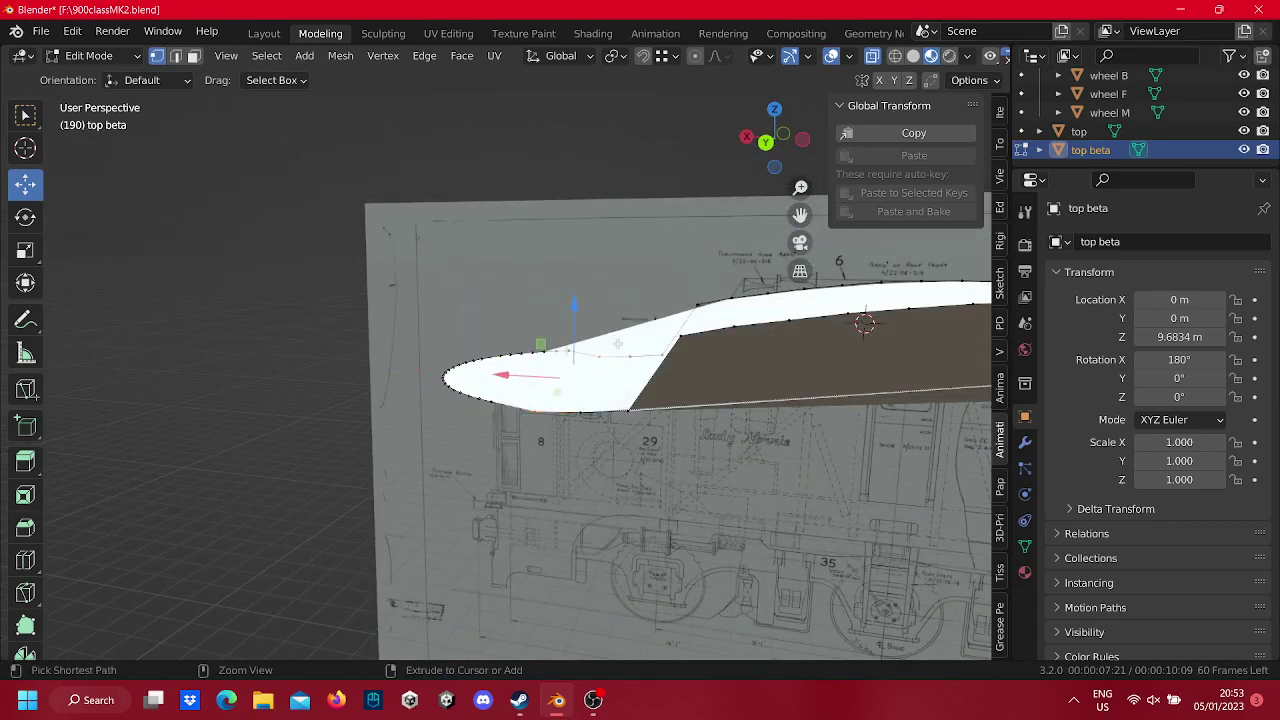
pyautogui.click(1258, 9)
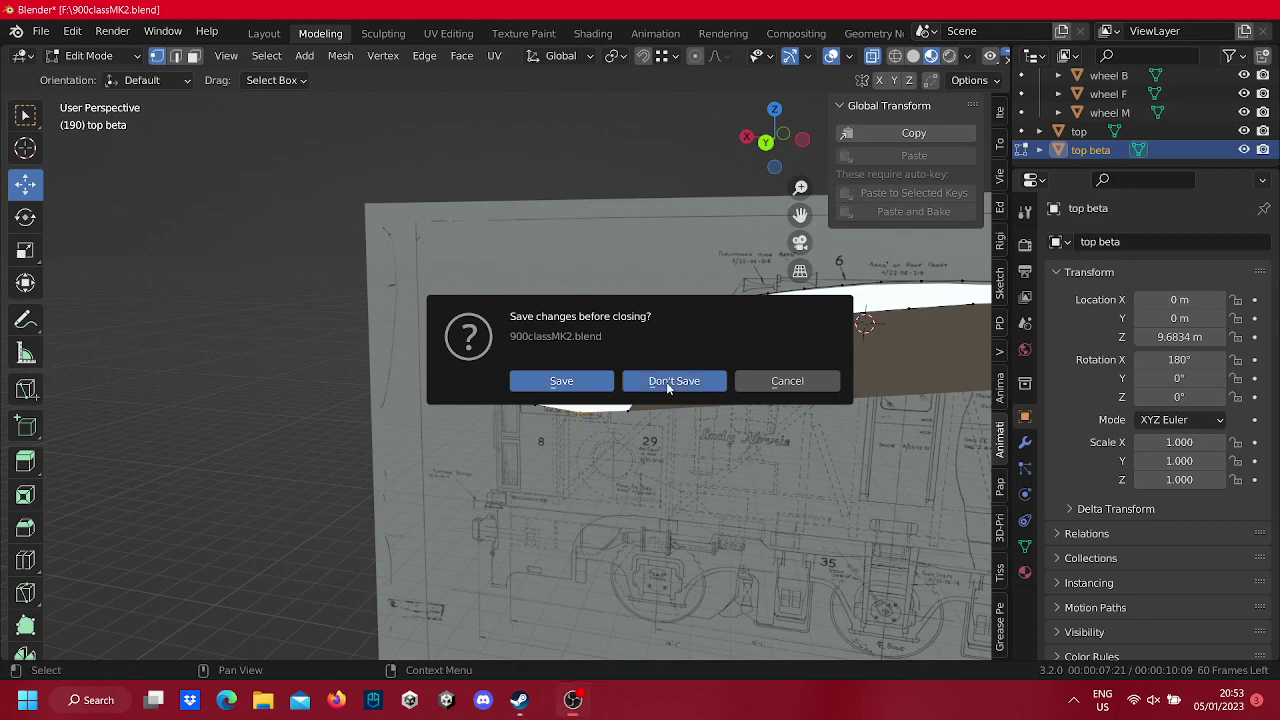